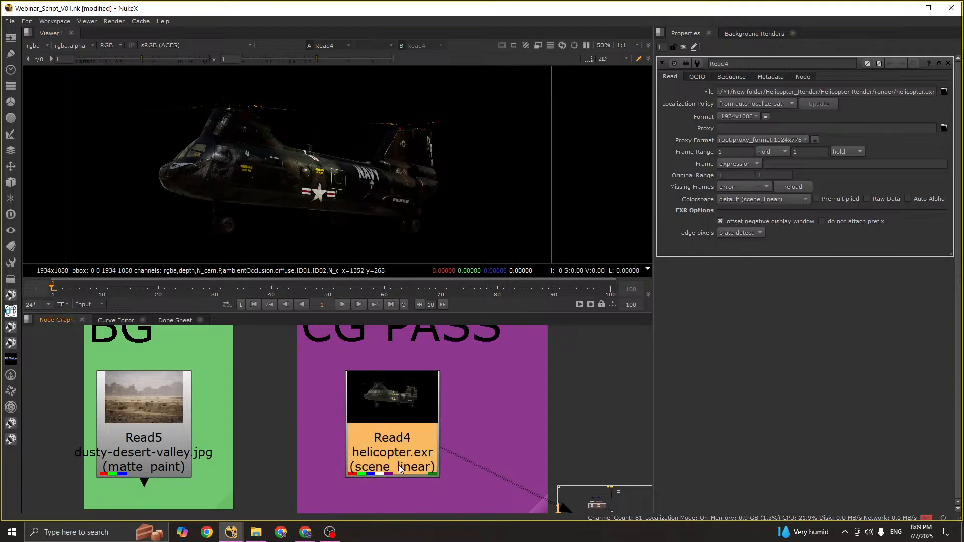
Step: Examine the render layers available in the helicopter.exr Read node
click(402, 427)
click(43, 47)
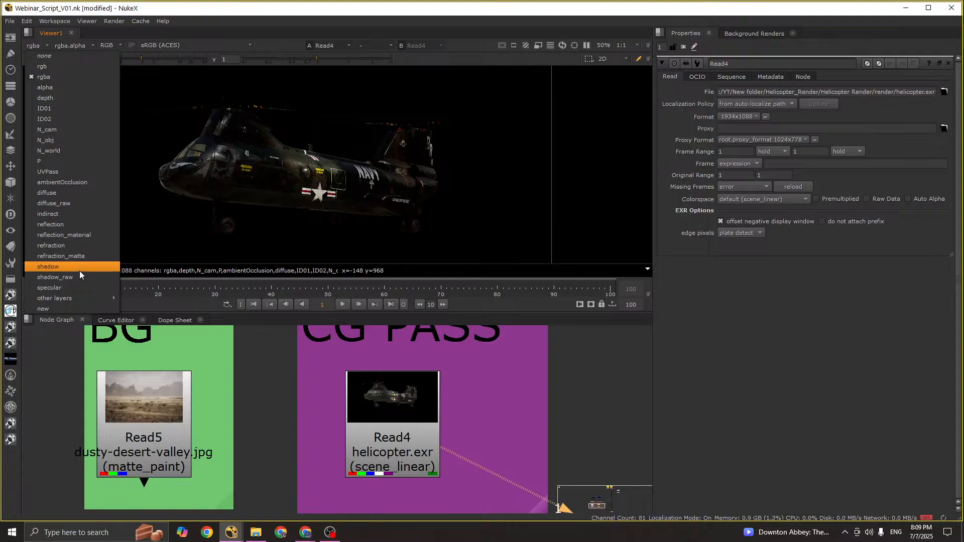
mouse_move(77, 298)
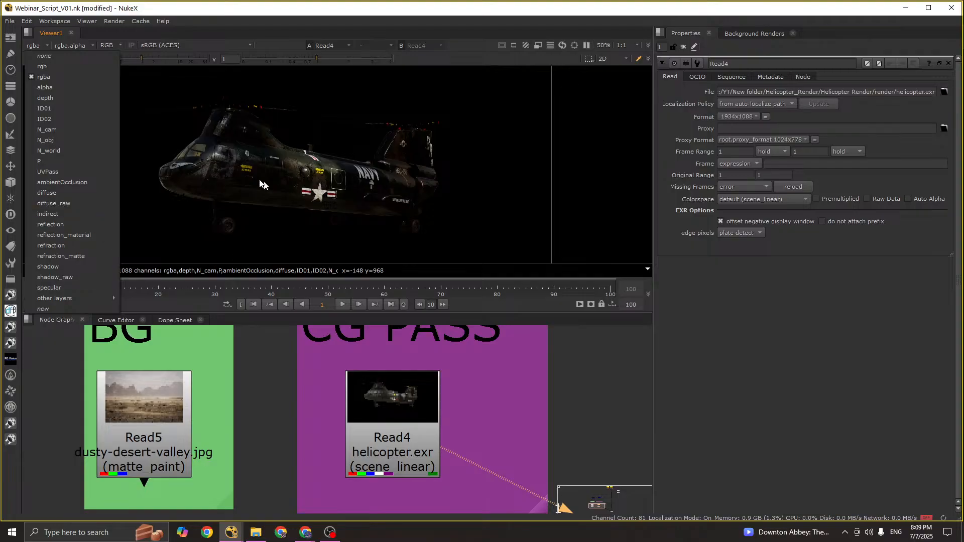
click(405, 415)
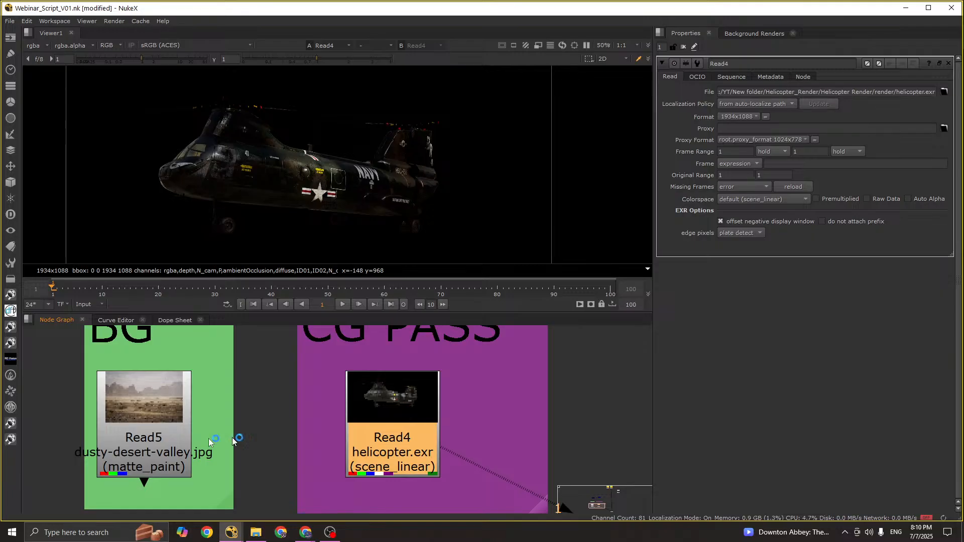
Step: Show the dusty-desert-valley.jpg Read node in the viewer and frame the whole image
click(153, 420)
key(1)
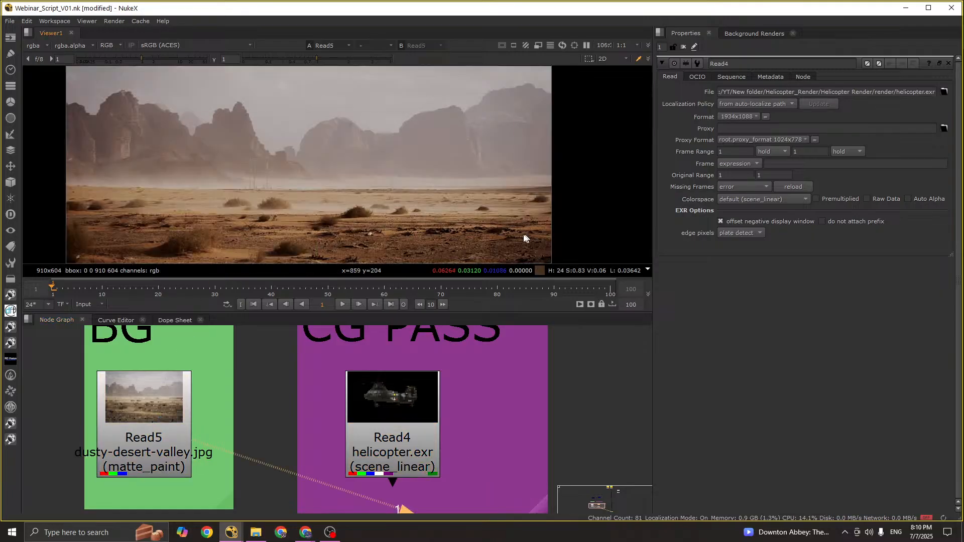
key(f)
drag(161, 133, 503, 216)
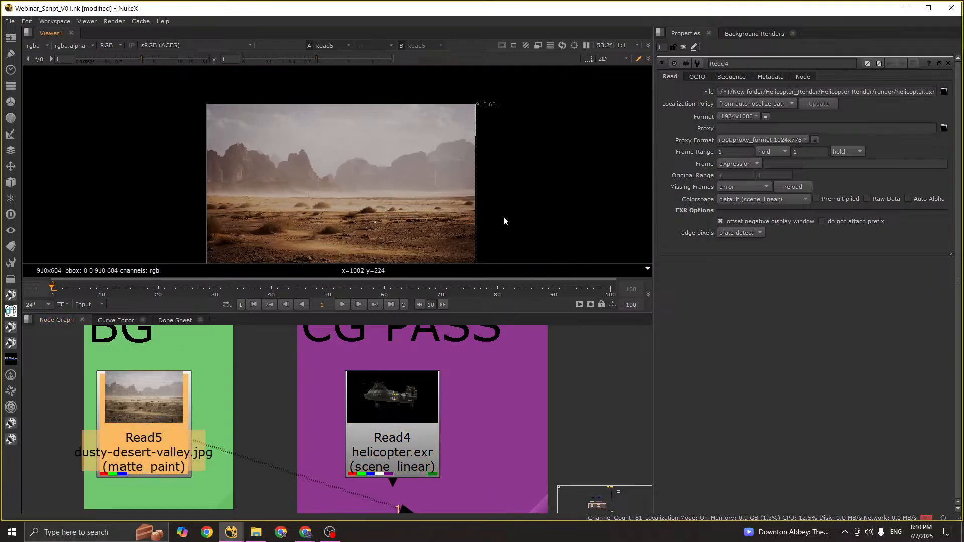
middle_drag(231, 432, 240, 428)
drag(219, 114, 479, 251)
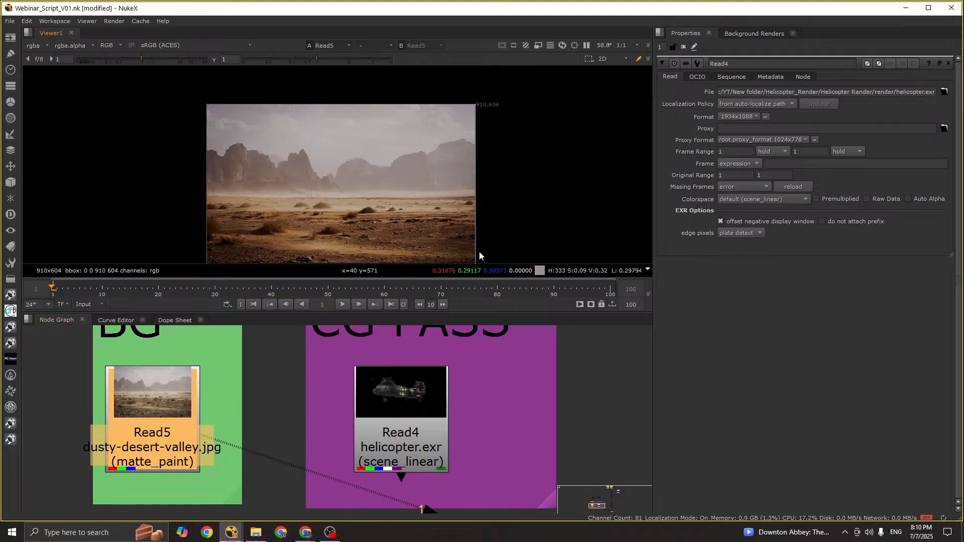
Step: Open the desert background Read node's properties and check which layers the image offers
double_click(154, 434)
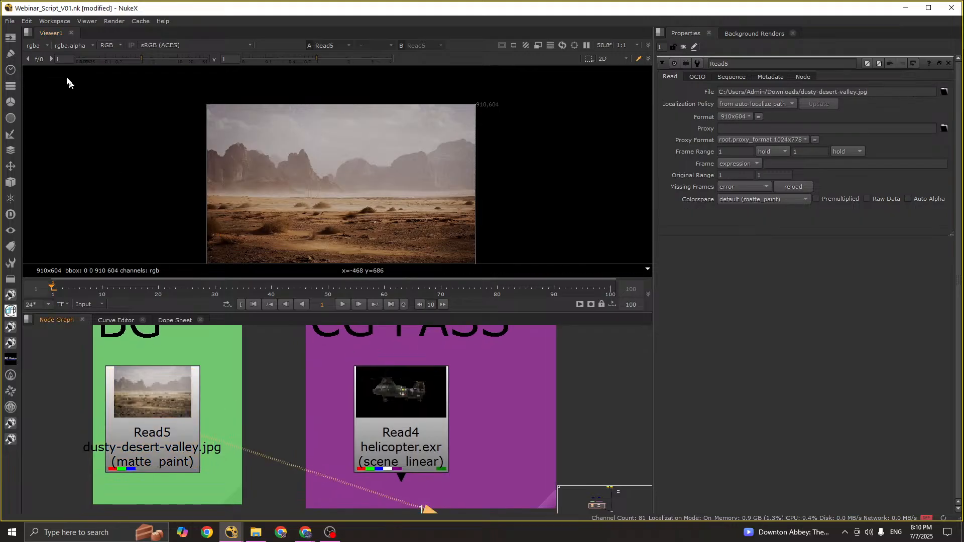
click(35, 45)
click(74, 166)
click(43, 46)
mouse_move(54, 98)
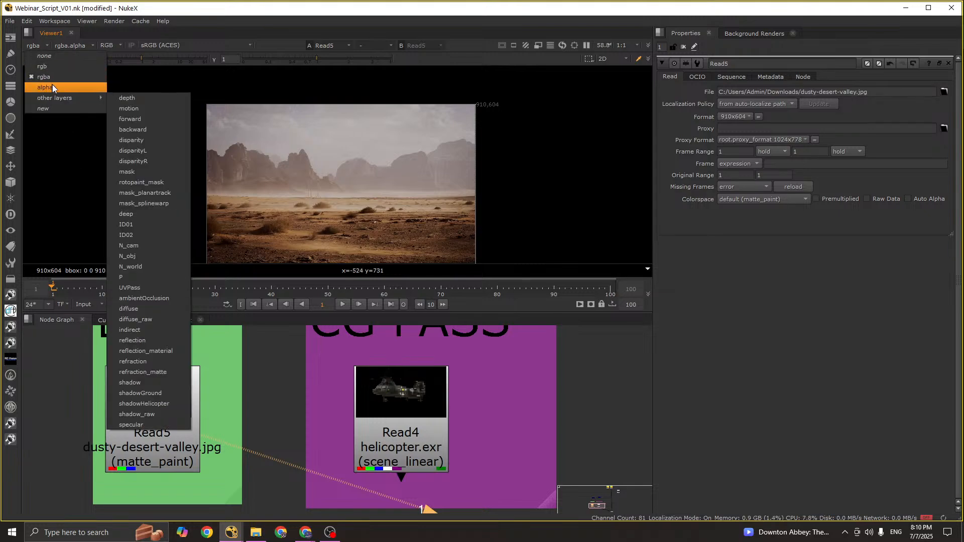
click(368, 200)
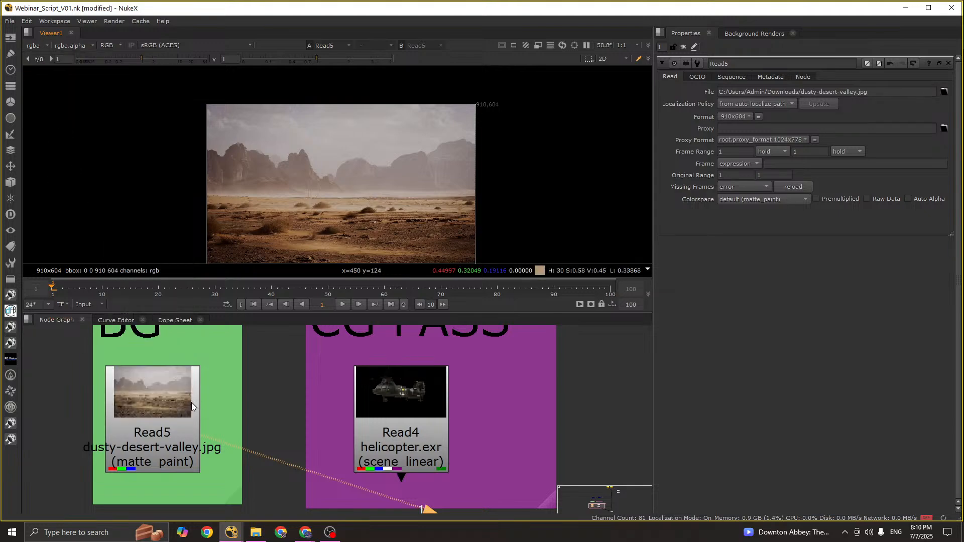
click(162, 405)
click(162, 402)
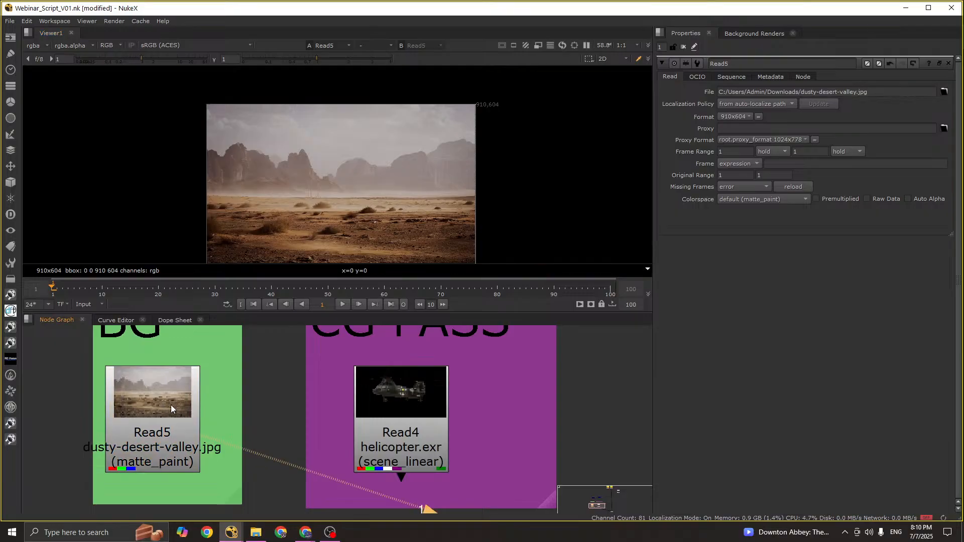
drag(80, 342, 240, 498)
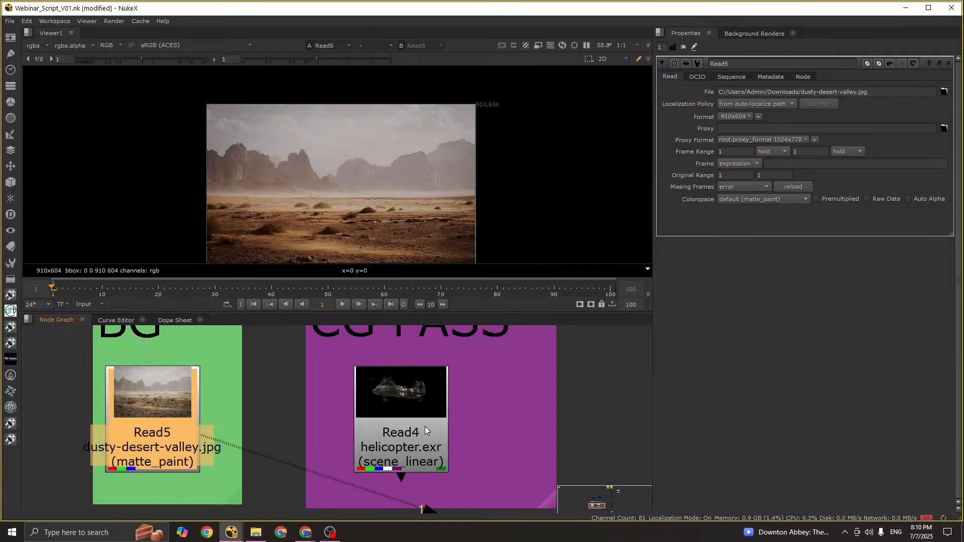
drag(303, 351, 509, 507)
middle_drag(481, 439, 400, 411)
scroll(369, 394, down, 2)
scroll(369, 394, up, 2)
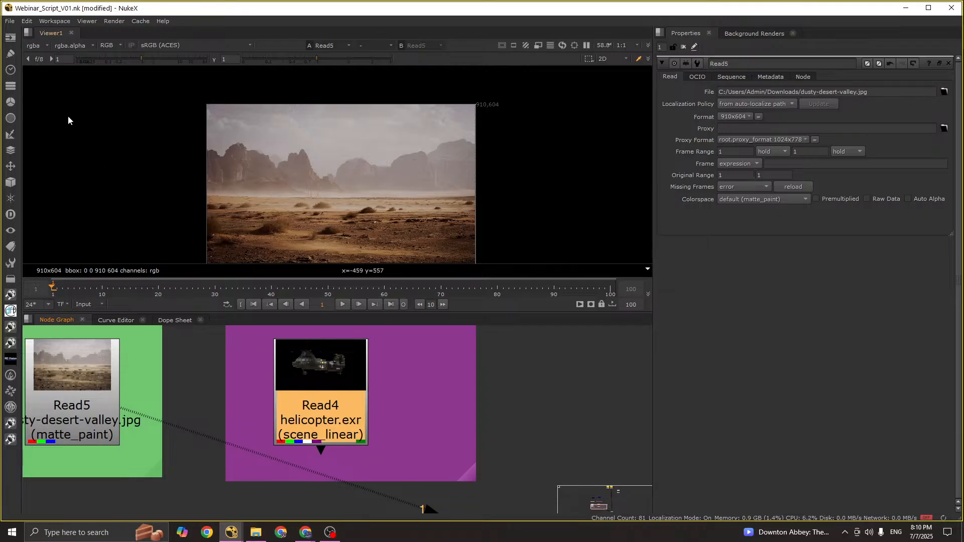
click(514, 421)
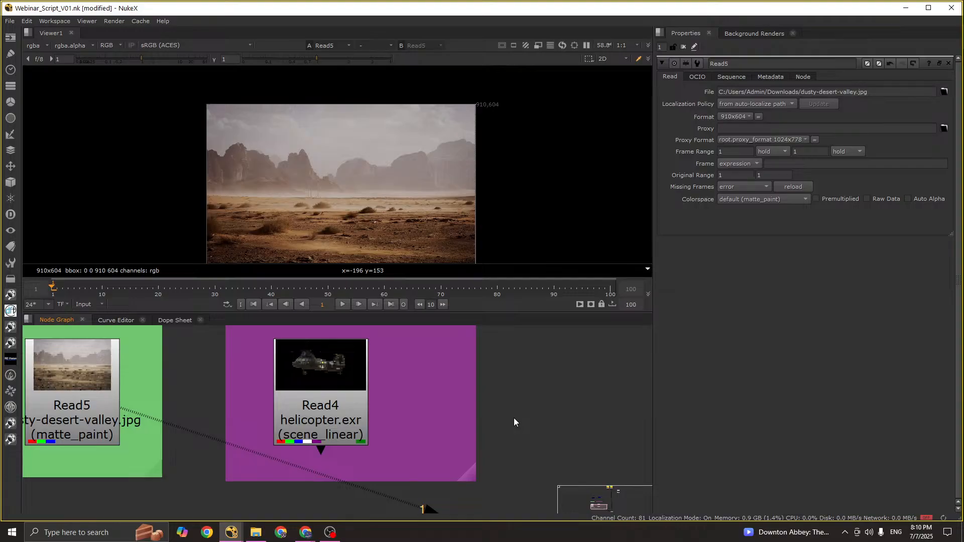
key(super)
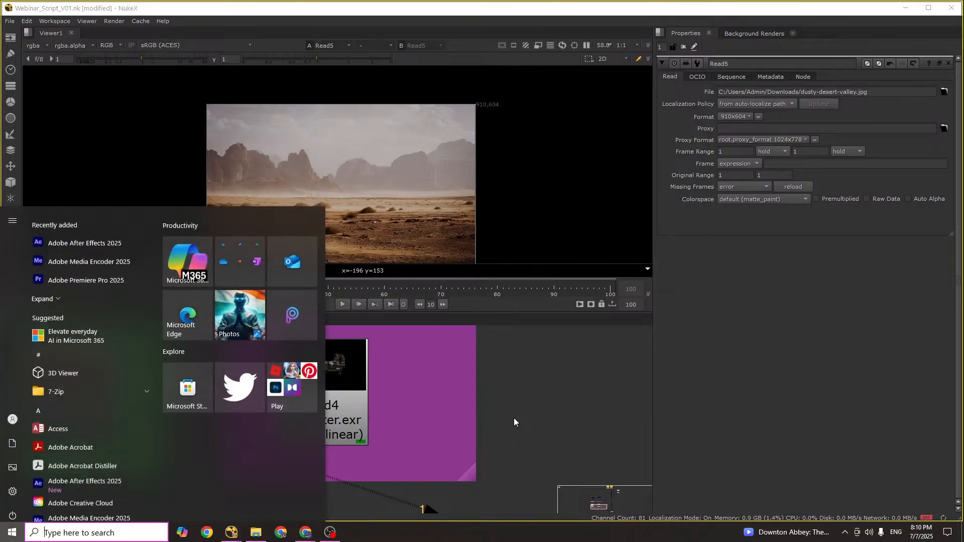
text(shuffle)
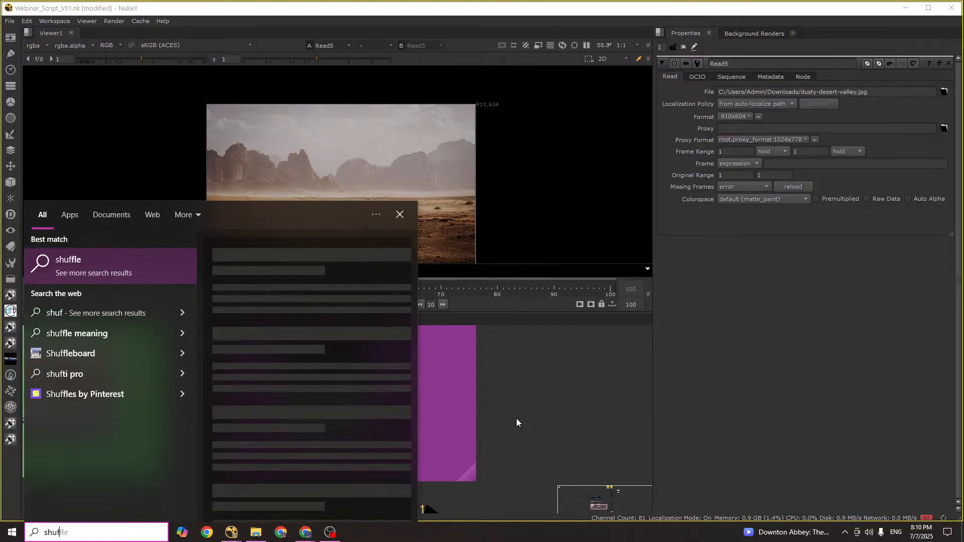
click(546, 427)
key(super)
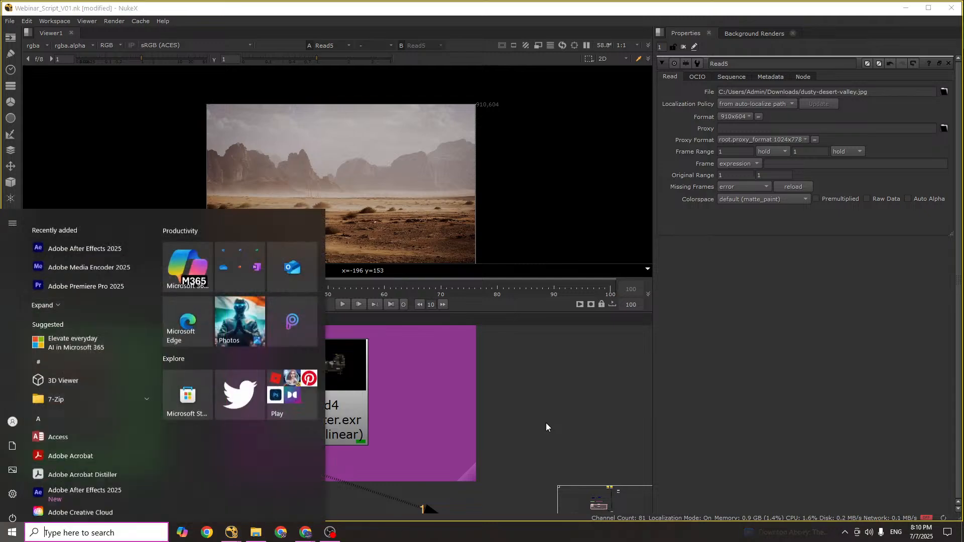
key(super)
Step: Add a Shuffle [Channel] node to the node graph and place it beside the CG PASS backdrop
key(Tab)
text(shu)
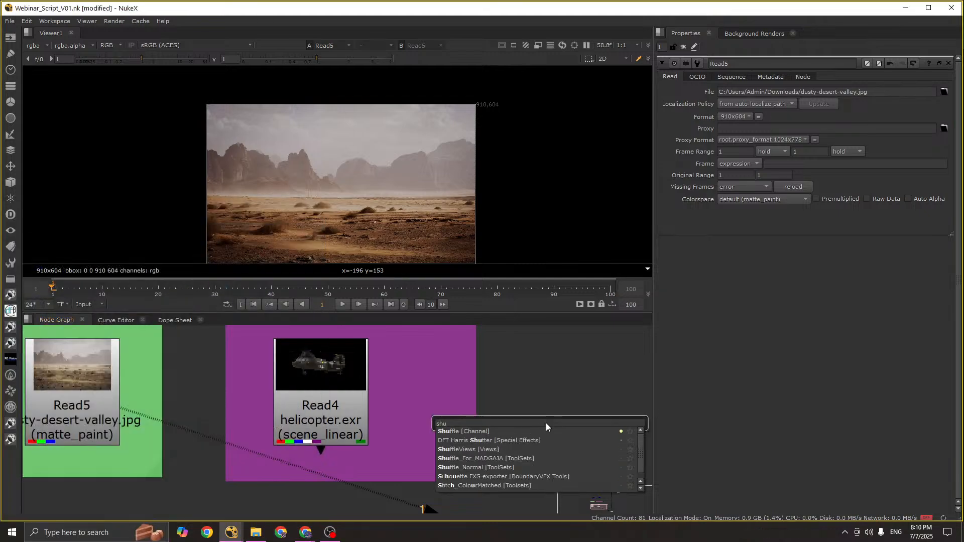
key(Down)
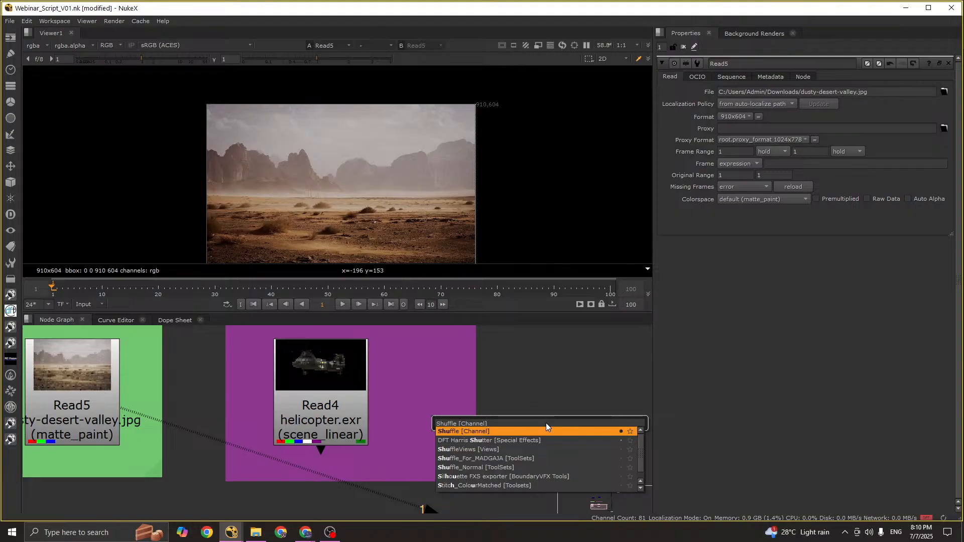
key(Return)
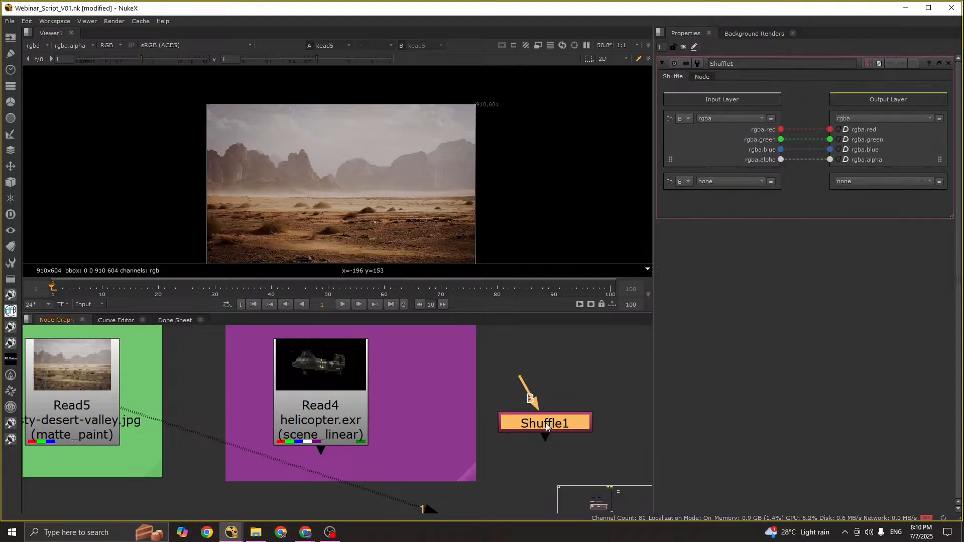
scroll(547, 424, down, 3)
scroll(553, 425, up, 3)
scroll(532, 407, down, 3)
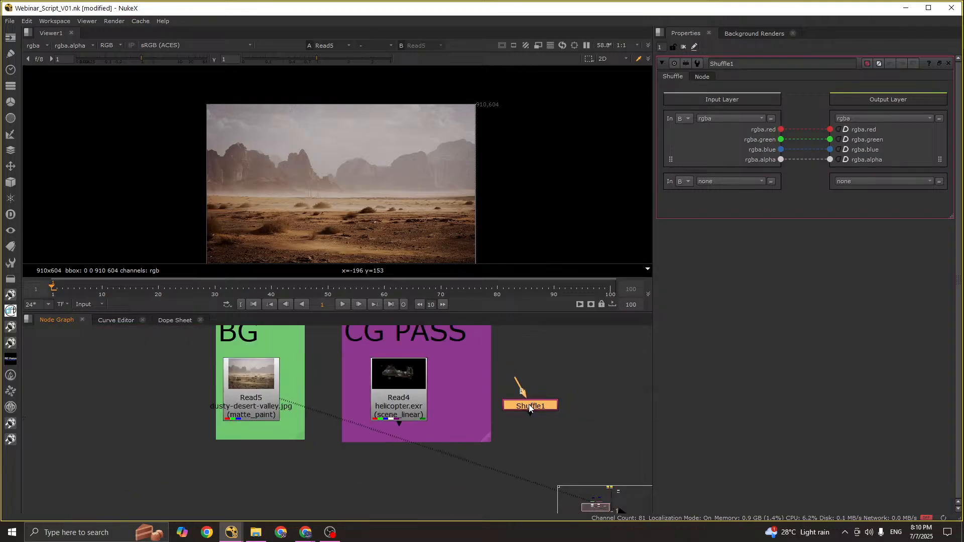
scroll(527, 406, up, 3)
mouse_move(521, 408)
mouse_down()
mouse_move(532, 405)
mouse_move(517, 396)
mouse_up()
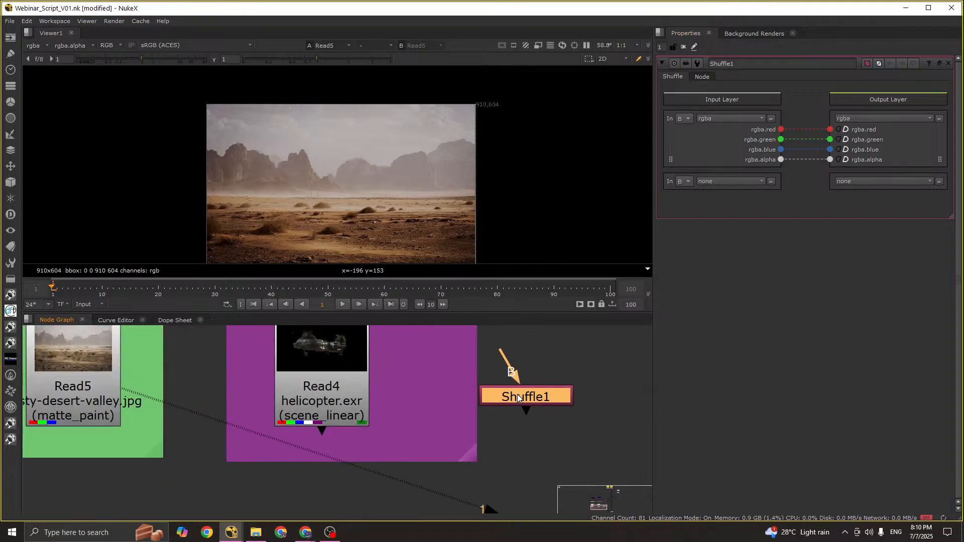
mouse_move(446, 356)
mouse_down()
mouse_move(656, 438)
mouse_move(658, 428)
mouse_up()
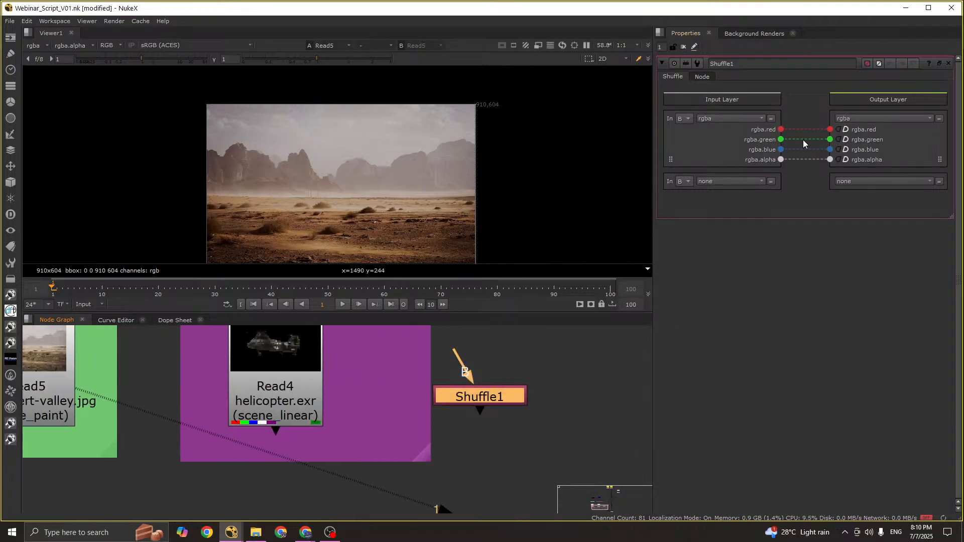
middle_drag(423, 386, 455, 367)
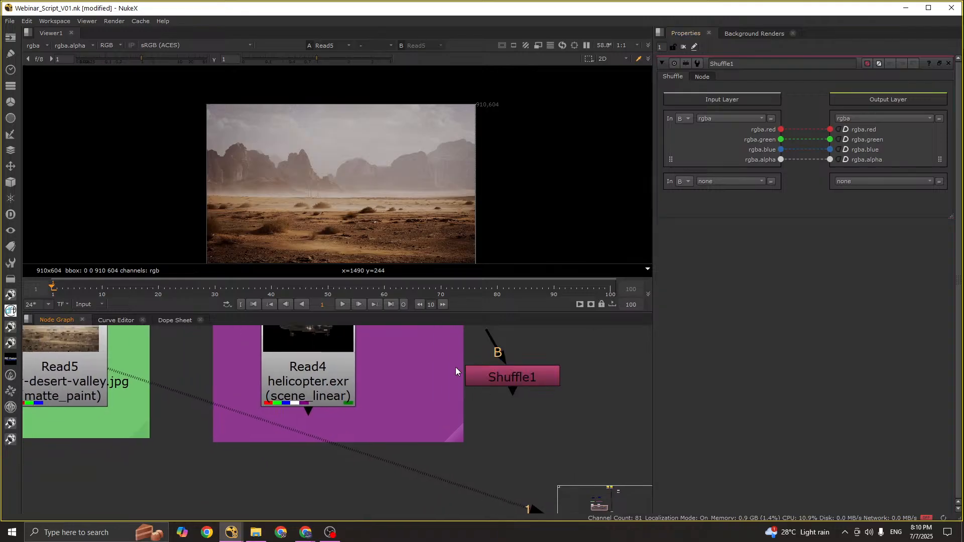
middle_drag(537, 374, 533, 420)
drag(527, 420, 531, 386)
click(517, 423)
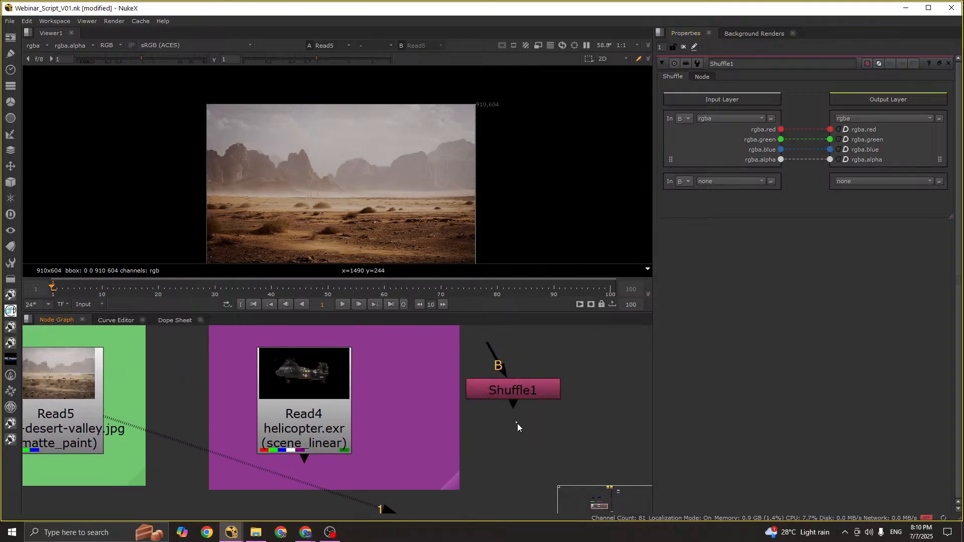
click(516, 388)
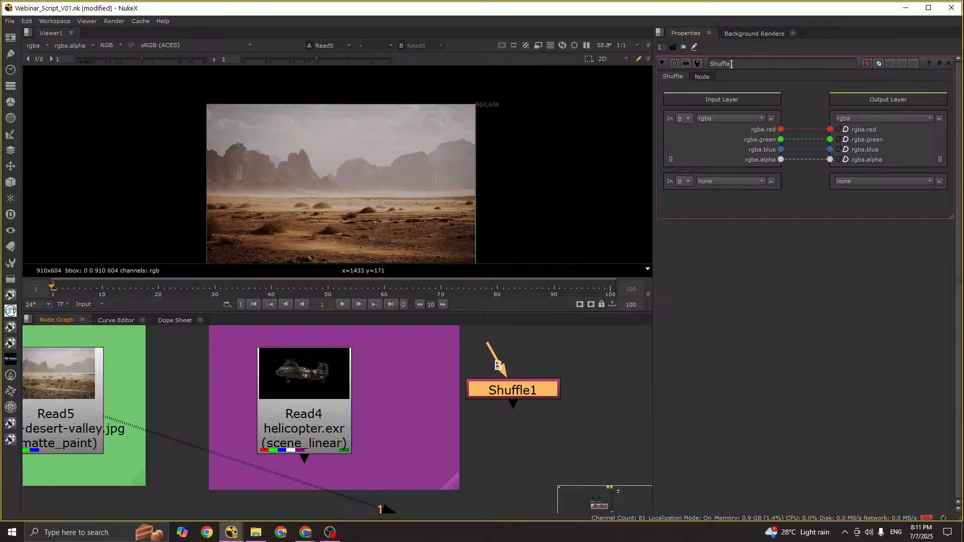
drag(731, 63, 671, 70)
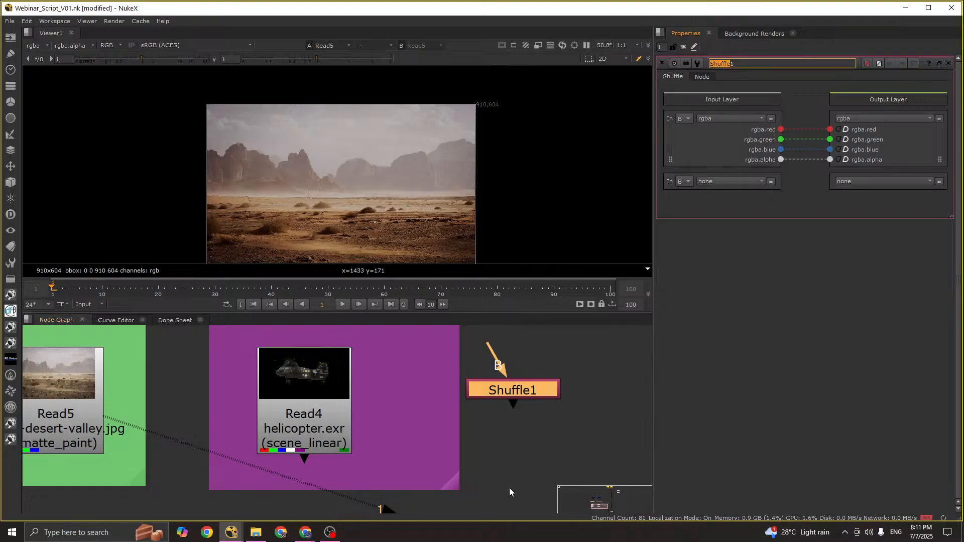
Step: Paste the copied matrix-style Shuffle node directly below Shuffle1 in the node graph
click(530, 444)
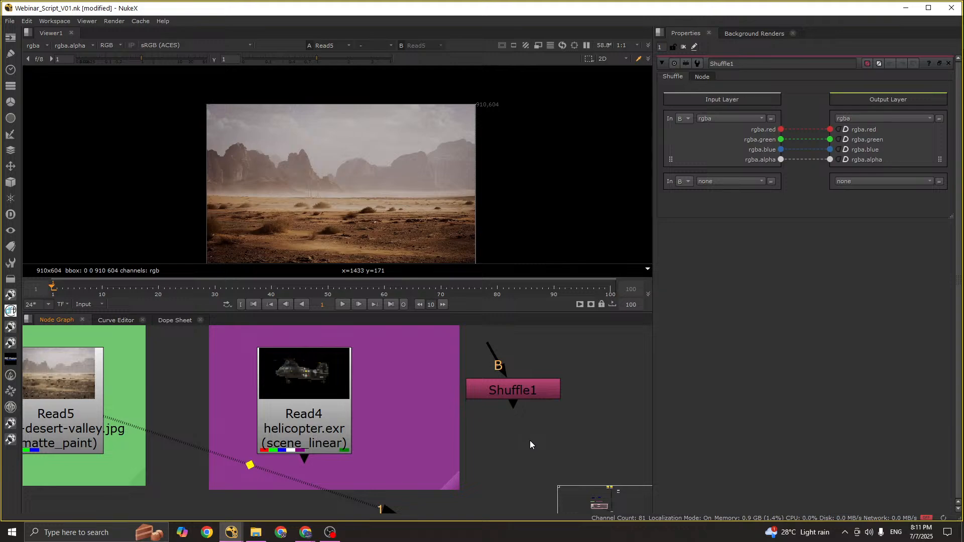
key(ctrl+v)
scroll(529, 440, down, 4)
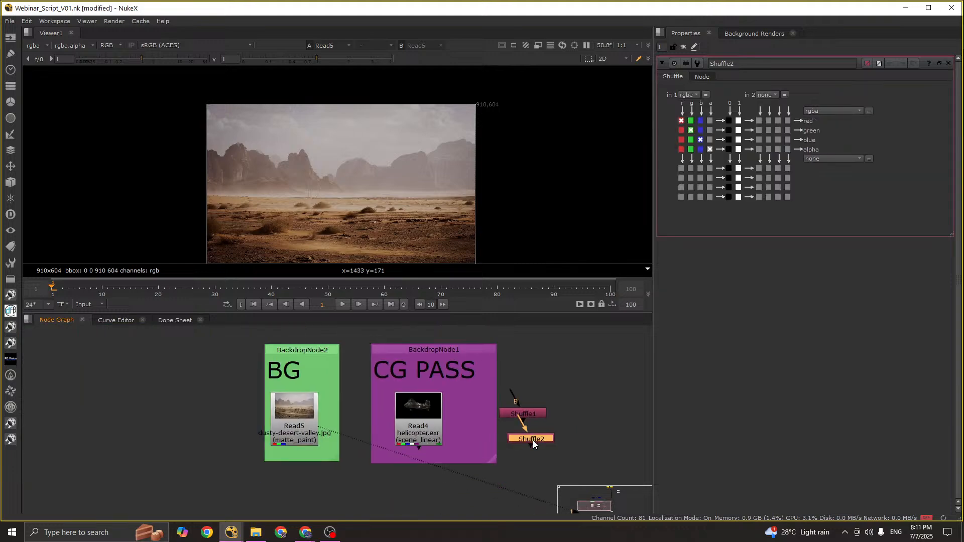
scroll(532, 441, up, 5)
drag(534, 439, 523, 437)
Step: Compare the channel-mapping controls of Shuffle1 and Shuffle2 by opening each node's properties
click(525, 373)
double_click(524, 378)
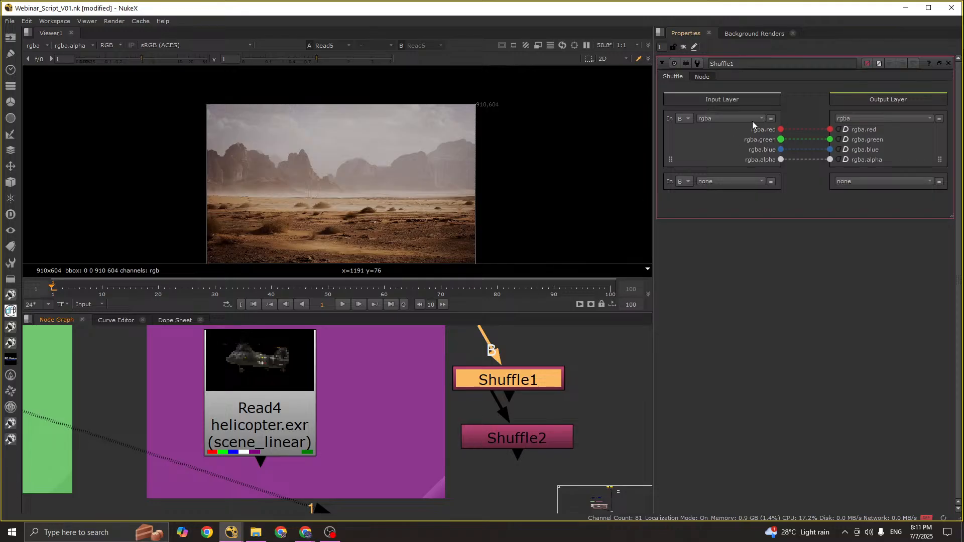
drag(781, 129, 830, 150)
drag(776, 165, 831, 147)
double_click(510, 437)
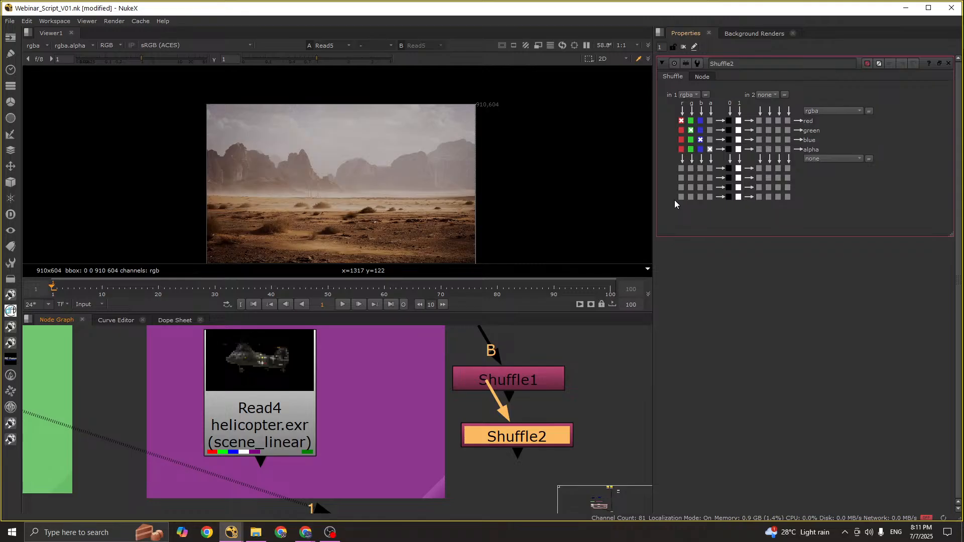
Step: Delete the Shuffle1 node from the node graph
scroll(528, 387, down, 2)
click(528, 384)
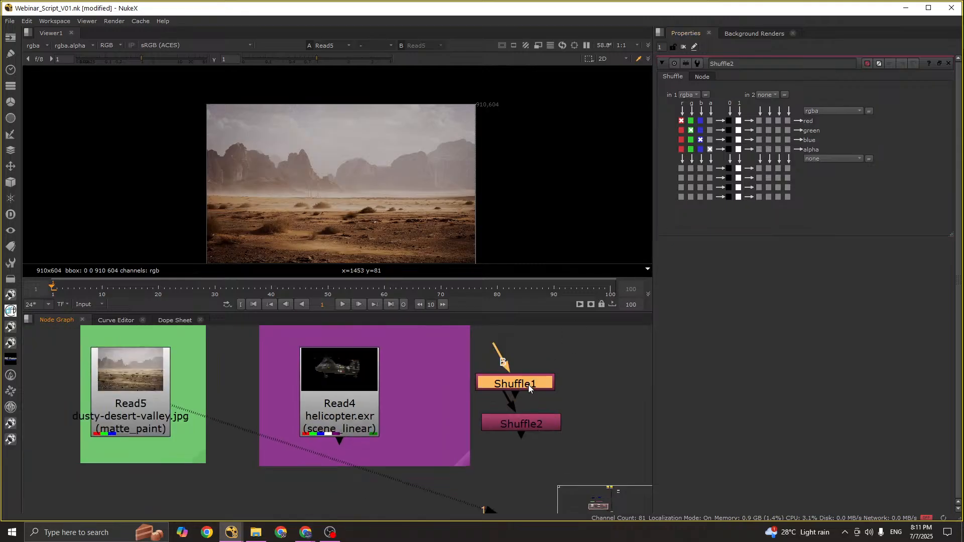
click(562, 393)
click(522, 384)
key(Delete)
Step: Position the Shuffle2 node in the empty area beside the CG PASS backdrop
drag(517, 423, 523, 408)
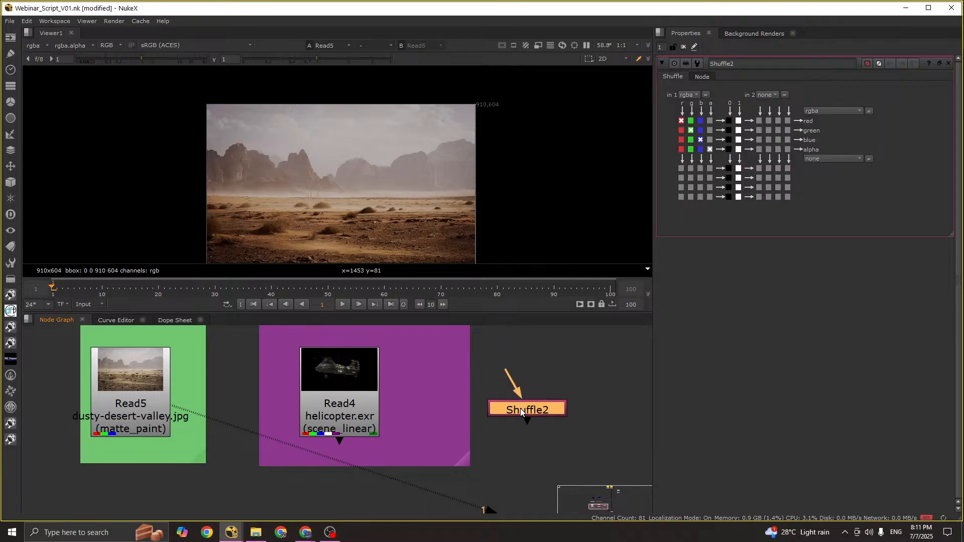
scroll(520, 408, up, 1)
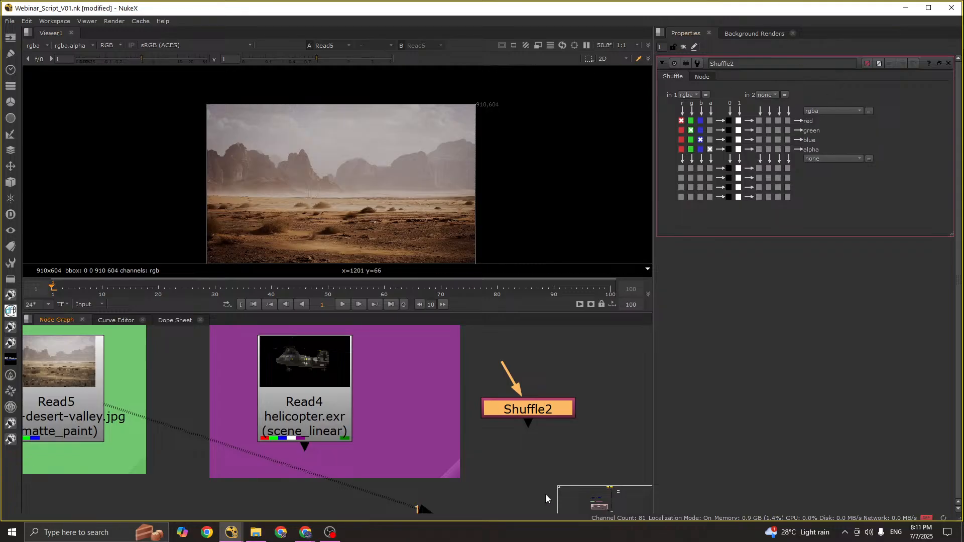
middle_drag(507, 449, 511, 440)
scroll(511, 440, up, 3)
scroll(540, 402, down, 3)
middle_drag(542, 394, 507, 421)
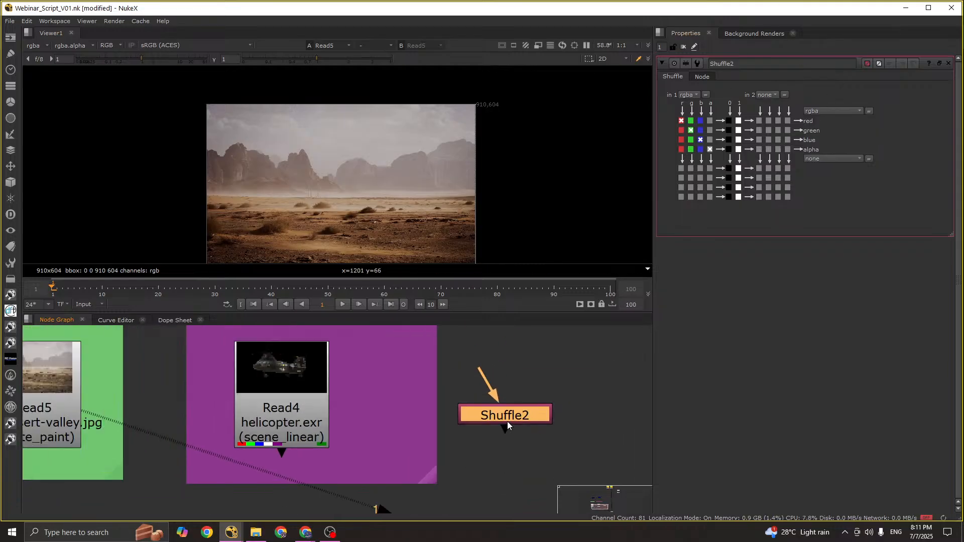
drag(508, 422, 520, 409)
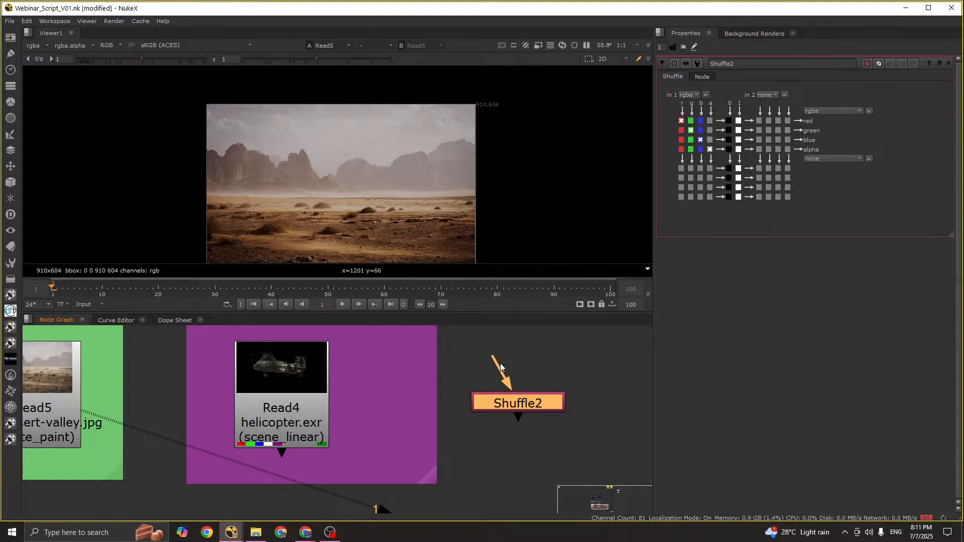
Step: Move the Shuffle2 node to the empty area just below the BG backdrop
drag(498, 363, 442, 426)
scroll(482, 416, down, 3)
middle_drag(483, 418, 523, 396)
drag(541, 380, 212, 458)
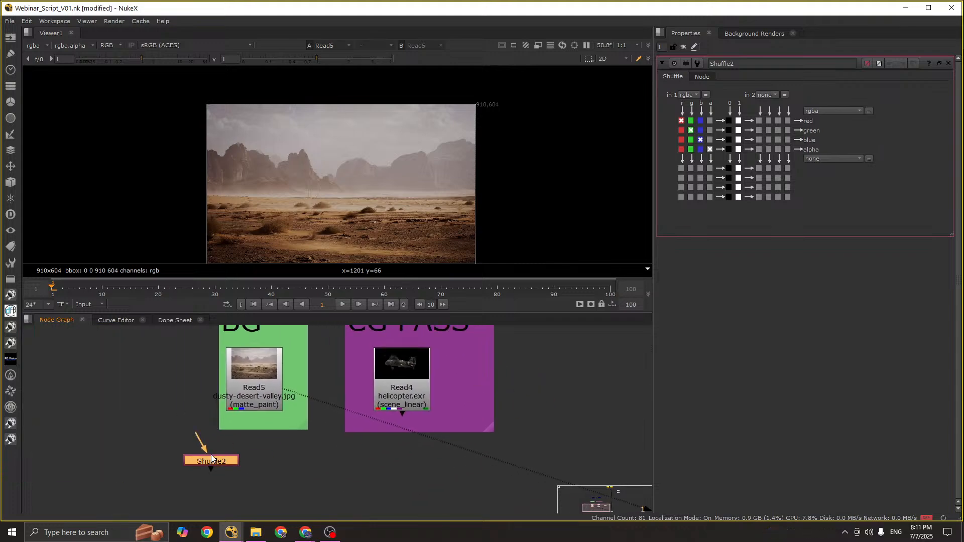
scroll(254, 376, up, 4)
scroll(255, 375, down, 3)
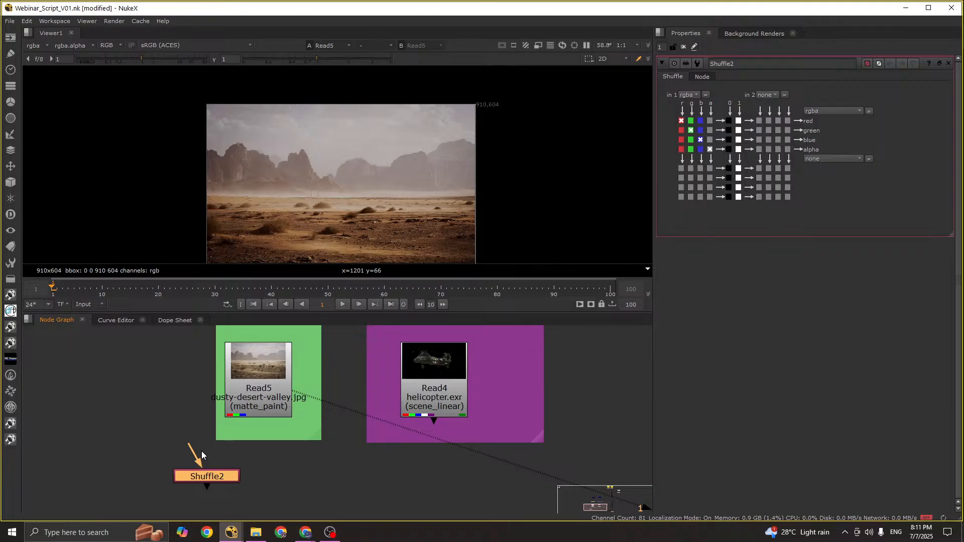
click(296, 459)
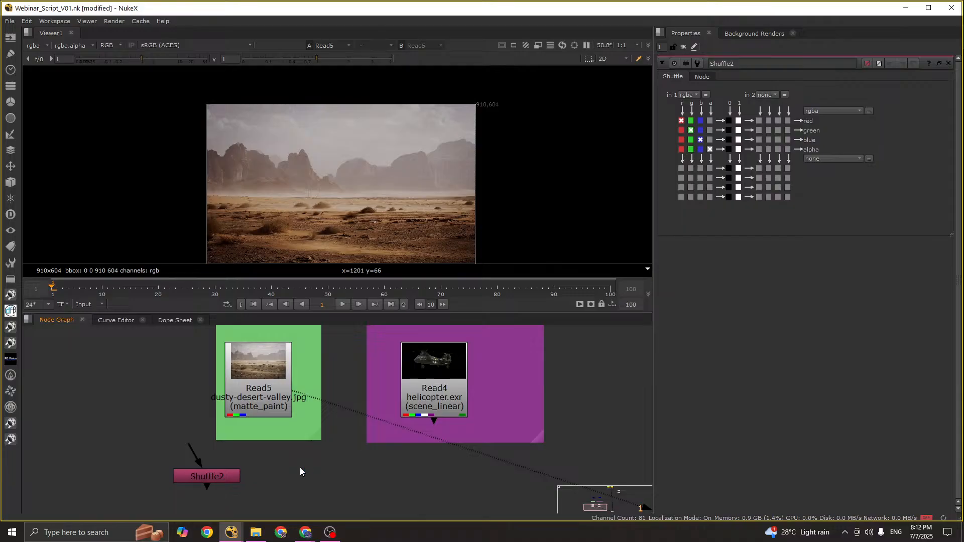
key(super)
text(back)
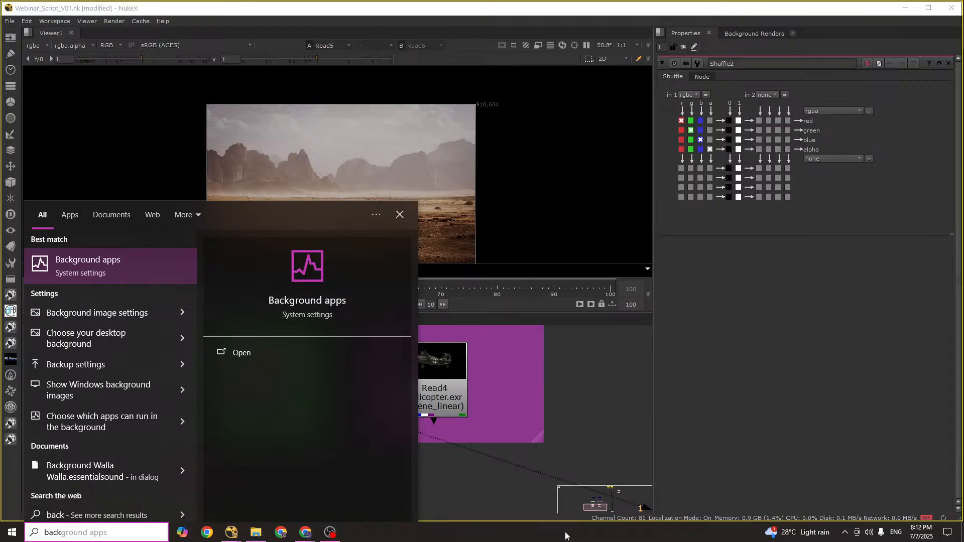
click(498, 490)
Step: Add a Backdrop node and place it in the empty area below the BG and CG PASS backdrops
key(Tab)
text(back)
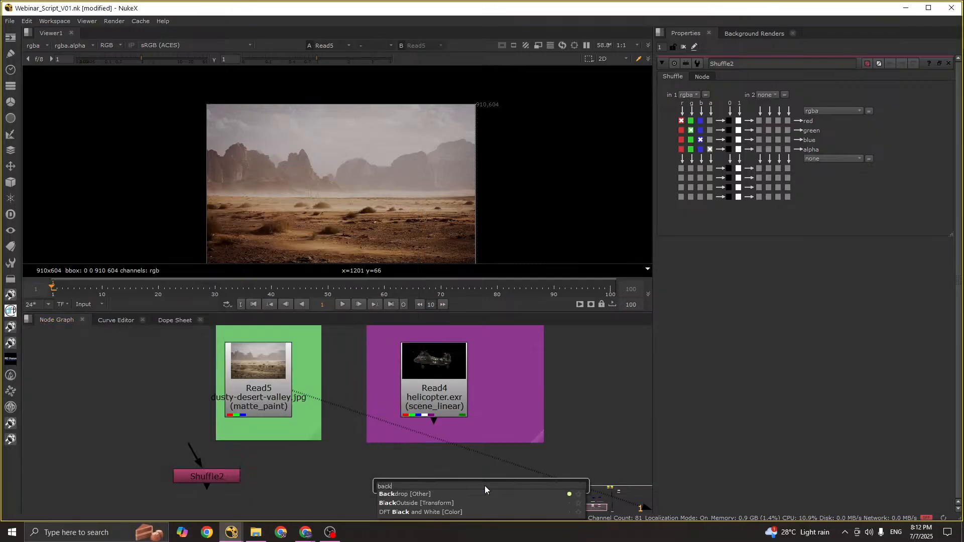
key(Return)
scroll(484, 486, down, 3)
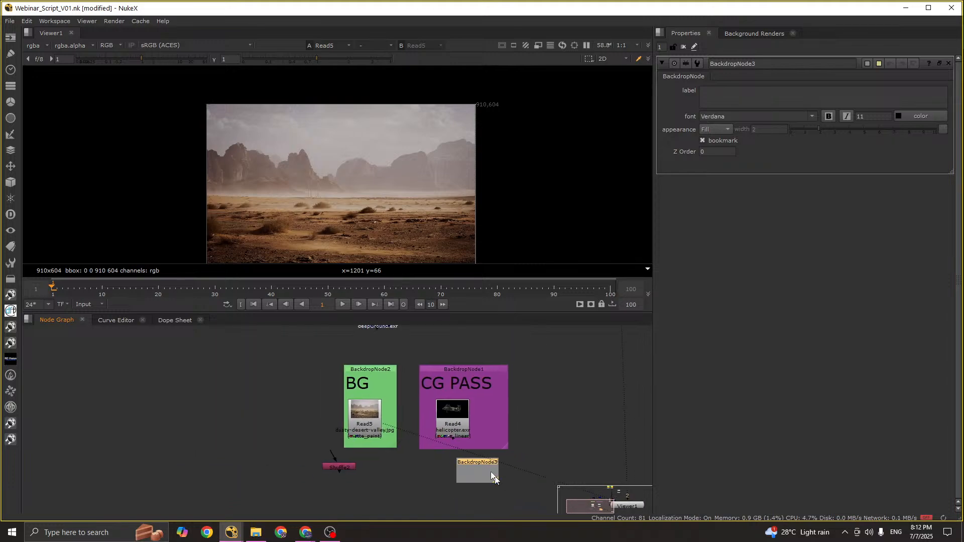
middle_drag(490, 472, 410, 402)
drag(398, 403, 344, 431)
middle_drag(351, 421, 364, 373)
Step: Enlarge the new backdrop into a wide rectangle with room for several nodes
scroll(369, 400, up, 3)
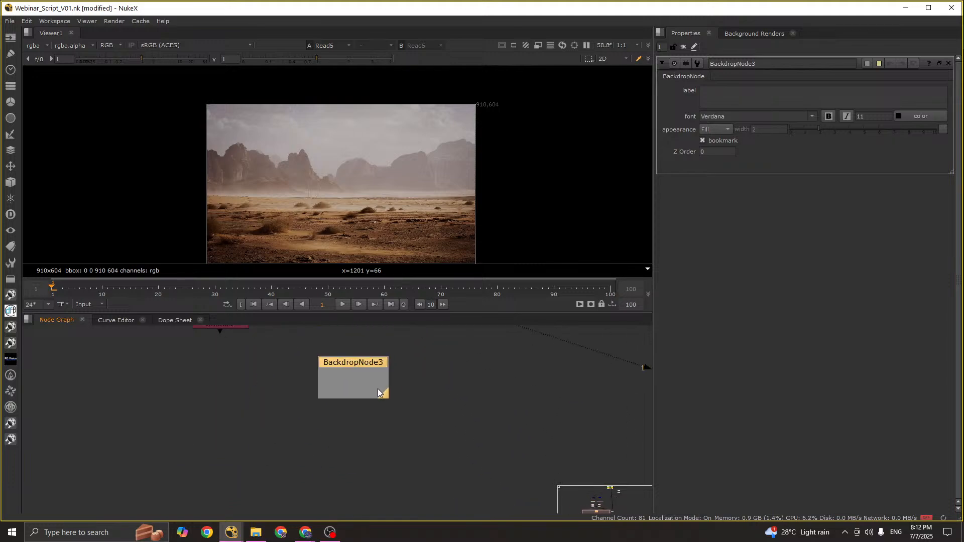
drag(385, 395, 667, 513)
scroll(423, 406, down, 2)
click(345, 363)
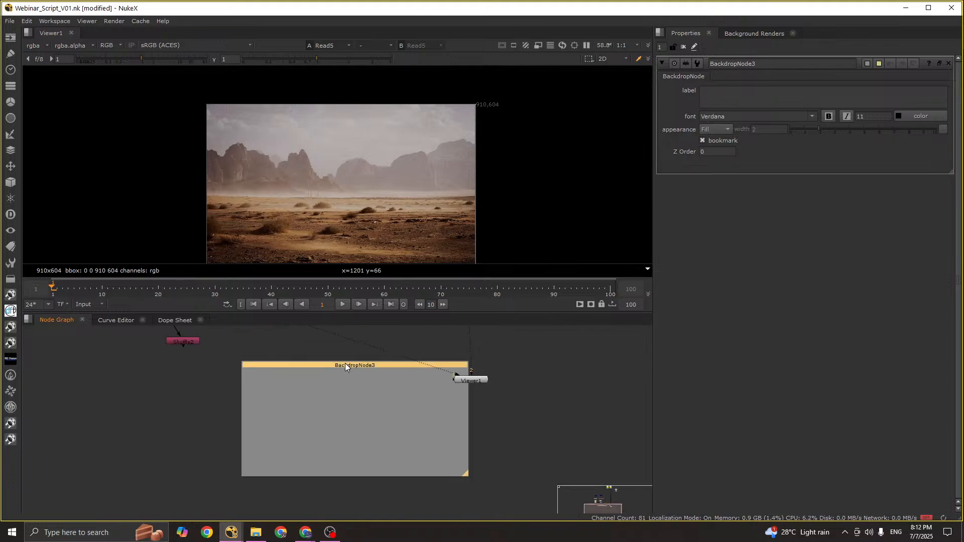
Step: Label the new backdrop "1. Extract" in bold with a font size of 100
click(752, 99)
text(1. Extract)
key(ctrl+a)
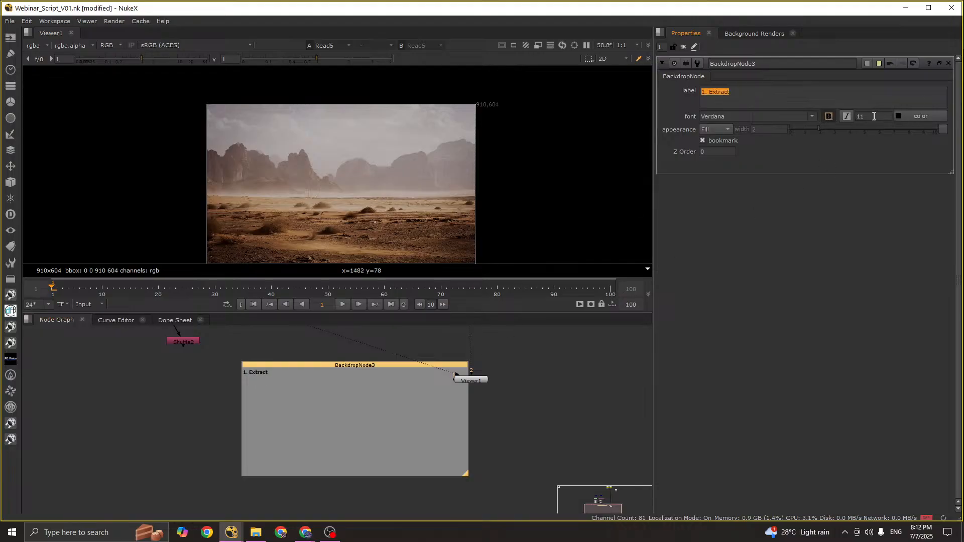
double_click(874, 115)
text(1)
key(Return)
click(506, 448)
middle_drag(485, 441, 489, 383)
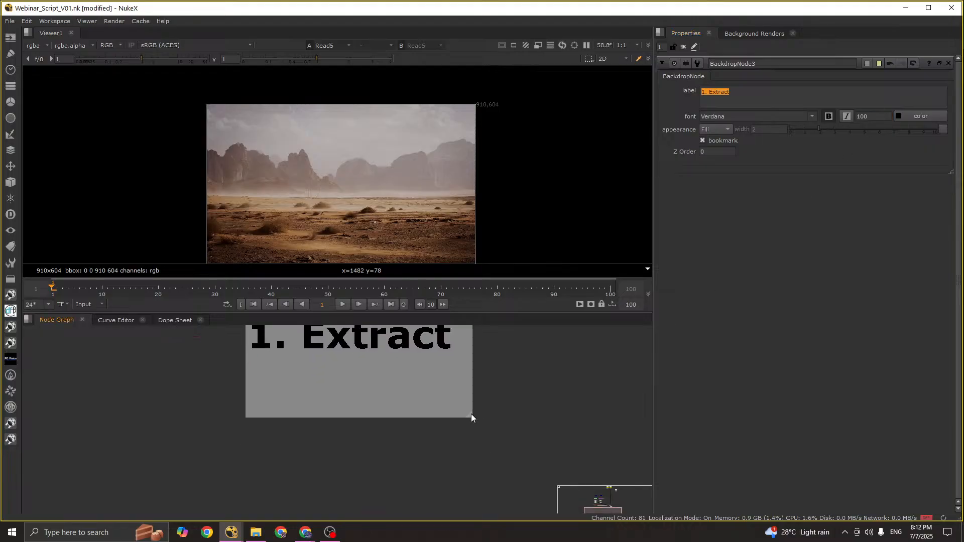
Step: Widen the "1. Extract" backdrop well beyond its label text
drag(471, 417, 661, 454)
scroll(416, 411, down, 3)
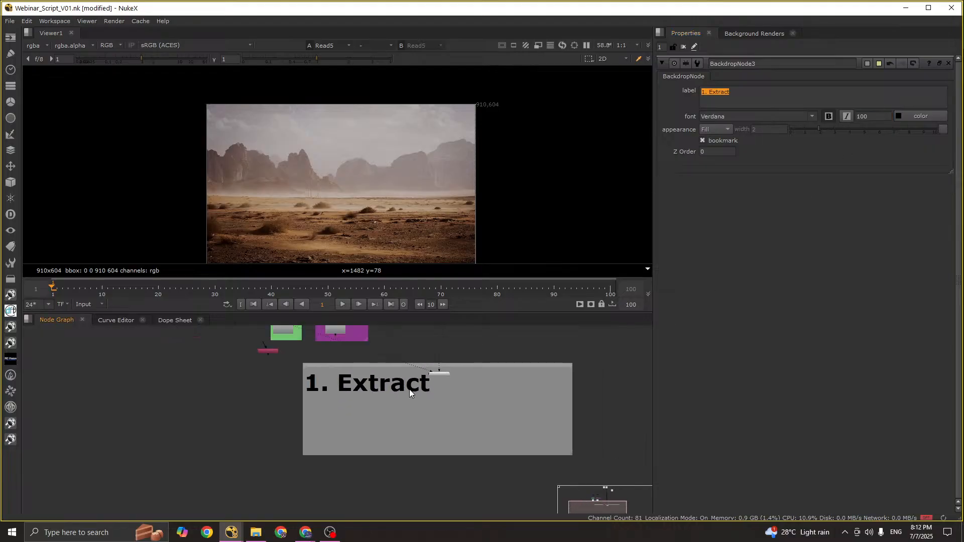
middle_drag(409, 389, 430, 407)
Step: Move the Viewer1 node out of the "1. Extract" backdrop to just below the CG PASS backdrop
scroll(491, 388, down, 2)
drag(493, 389, 395, 397)
middle_drag(398, 387, 433, 404)
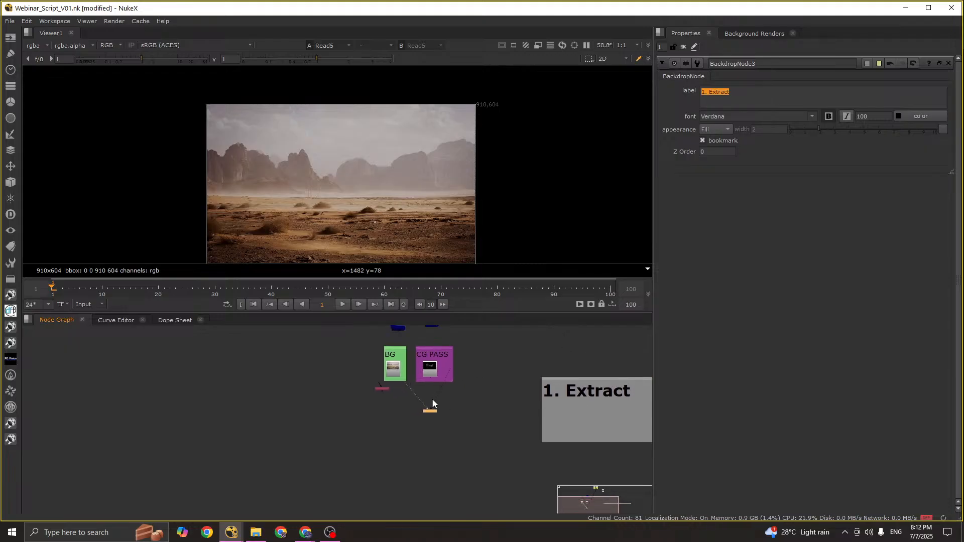
Step: Connect Shuffle2's input to the Read5 desert image and align Shuffle2 directly beneath it
scroll(430, 383, up, 4)
scroll(371, 390, down, 2)
scroll(332, 381, up, 3)
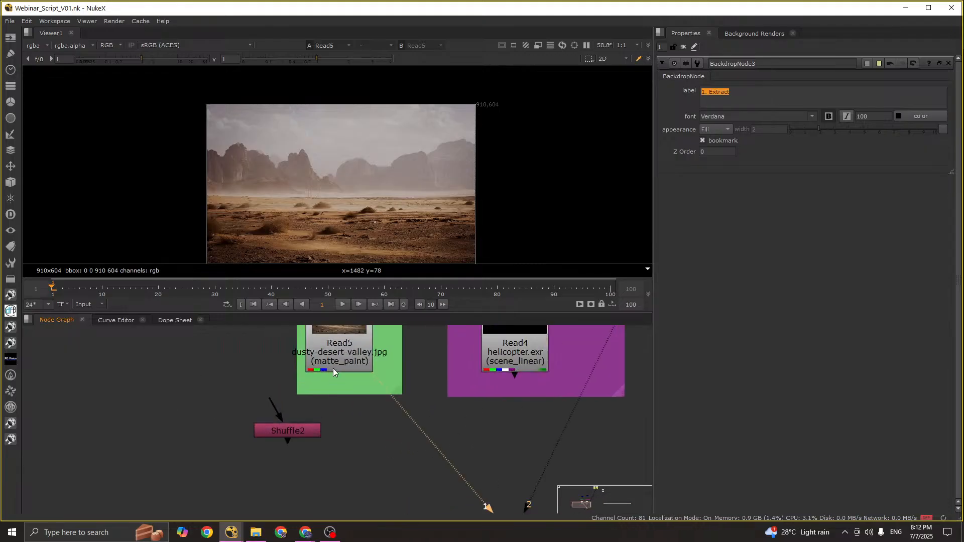
drag(270, 402, 342, 356)
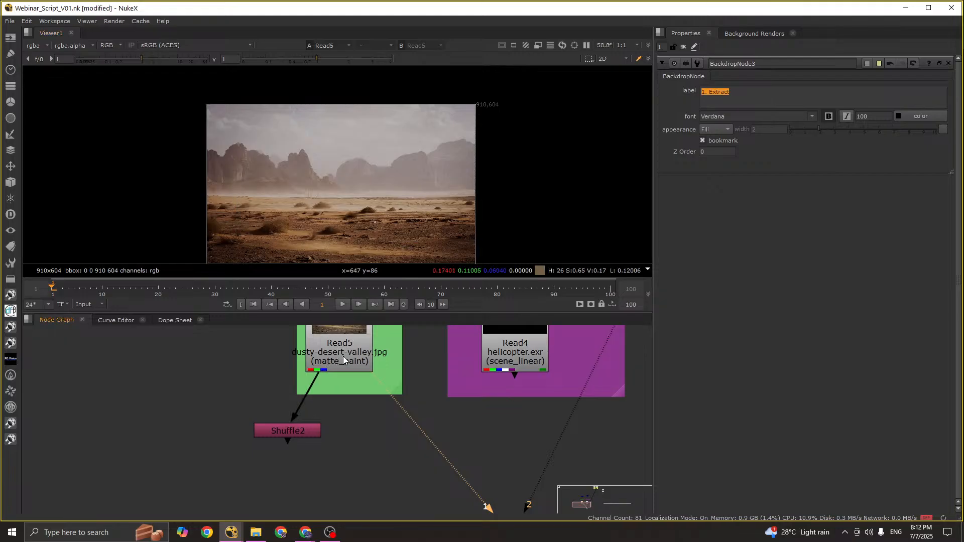
click(281, 434)
double_click(344, 357)
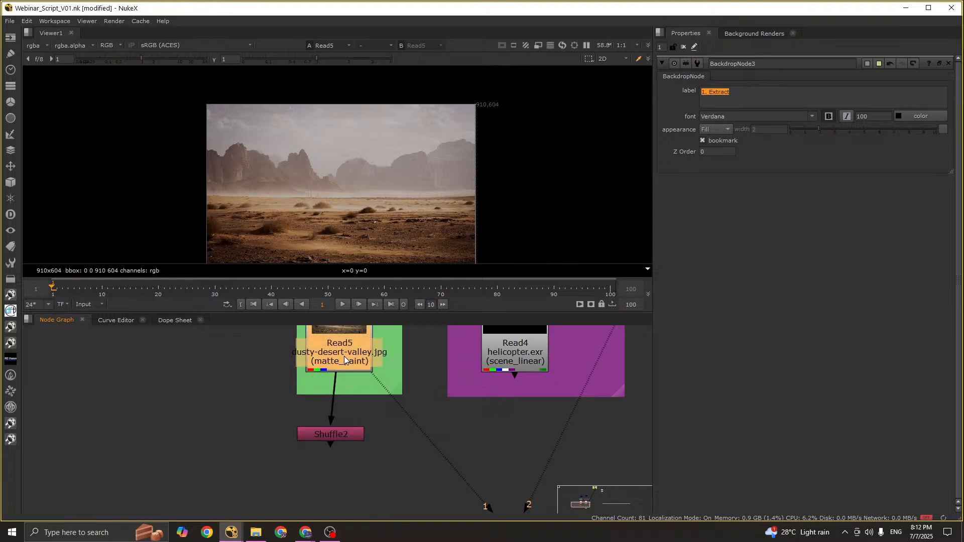
drag(338, 437, 346, 444)
double_click(346, 444)
click(290, 441)
click(341, 439)
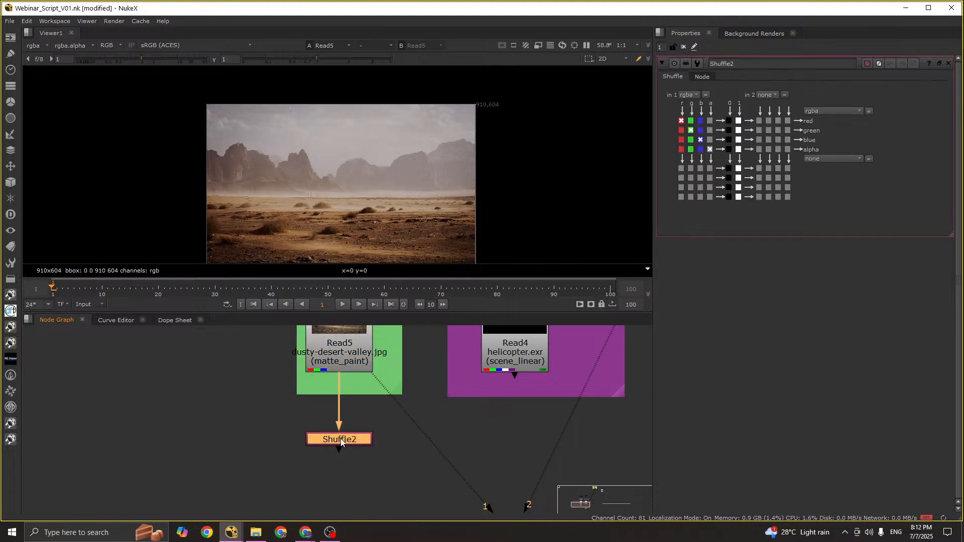
Step: View Shuffle2's output and examine the layers available for its first input
key(2)
drag(231, 336, 409, 373)
double_click(345, 442)
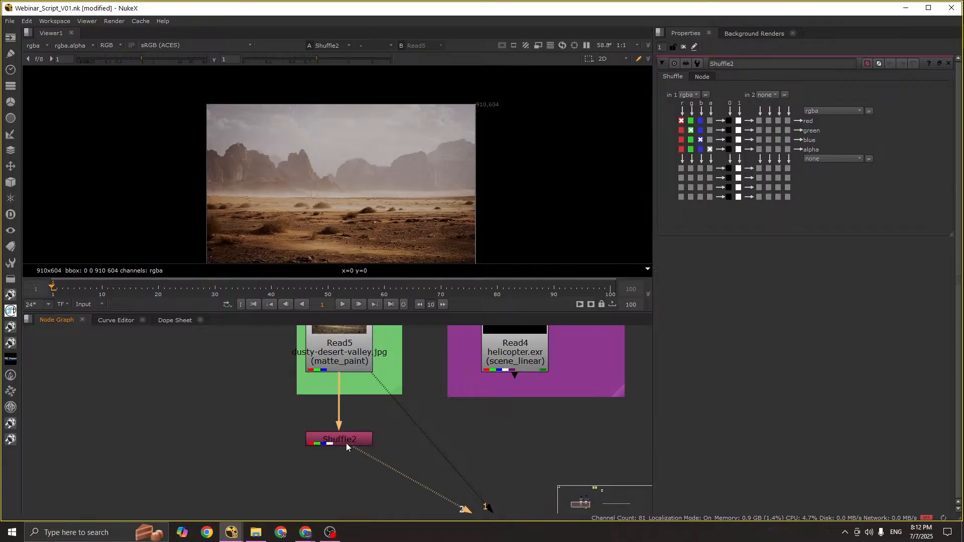
click(345, 442)
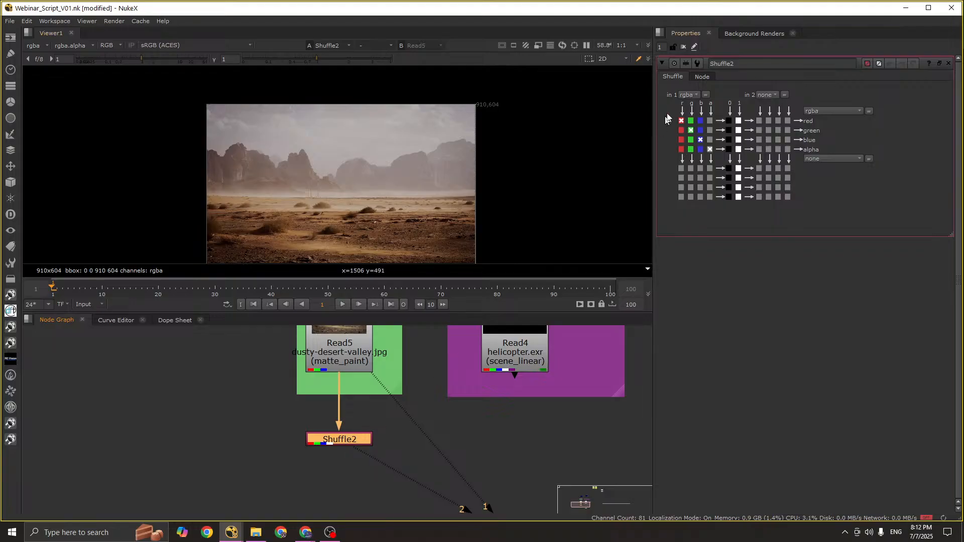
click(689, 95)
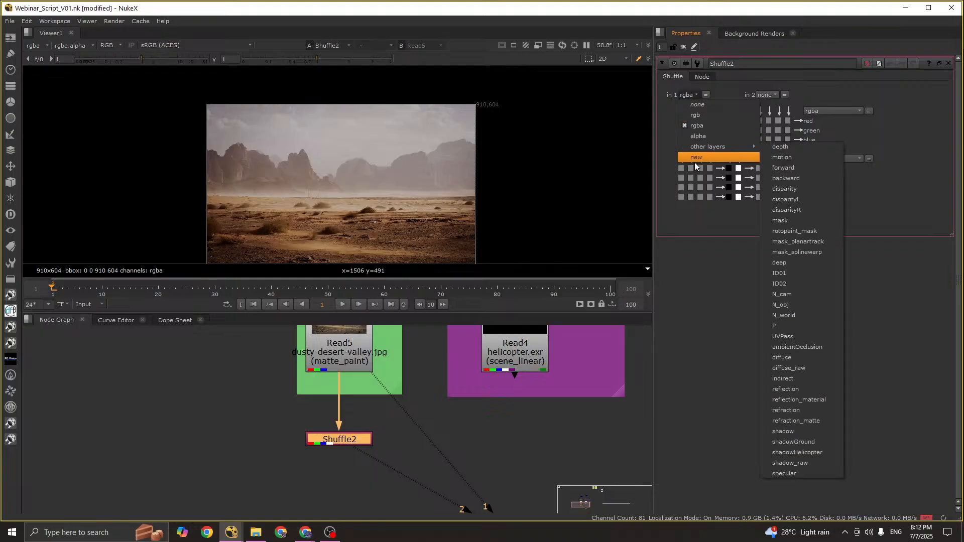
click(421, 212)
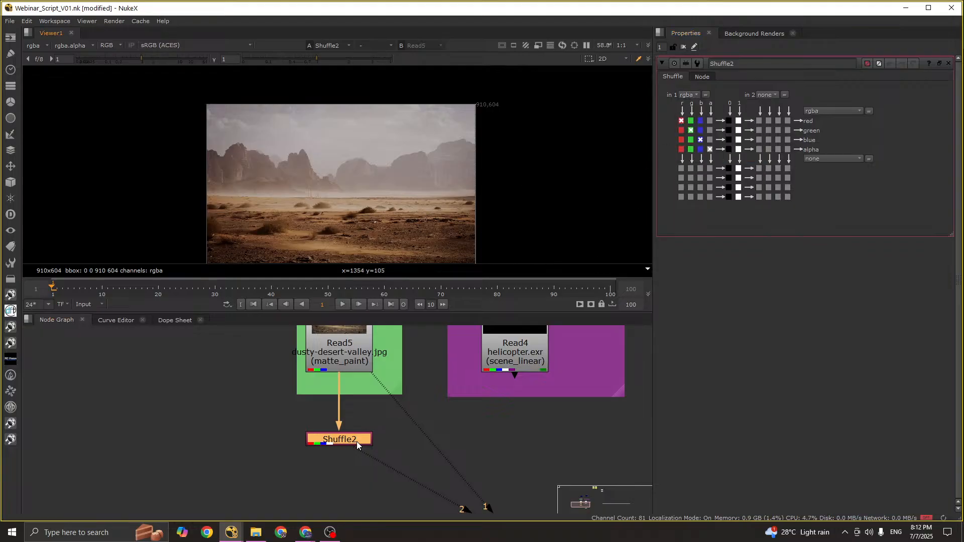
Step: Paste a Shuffle node below the CG PASS backdrop and connect its input to the Read4 helicopter EXR
middle_drag(381, 439, 326, 429)
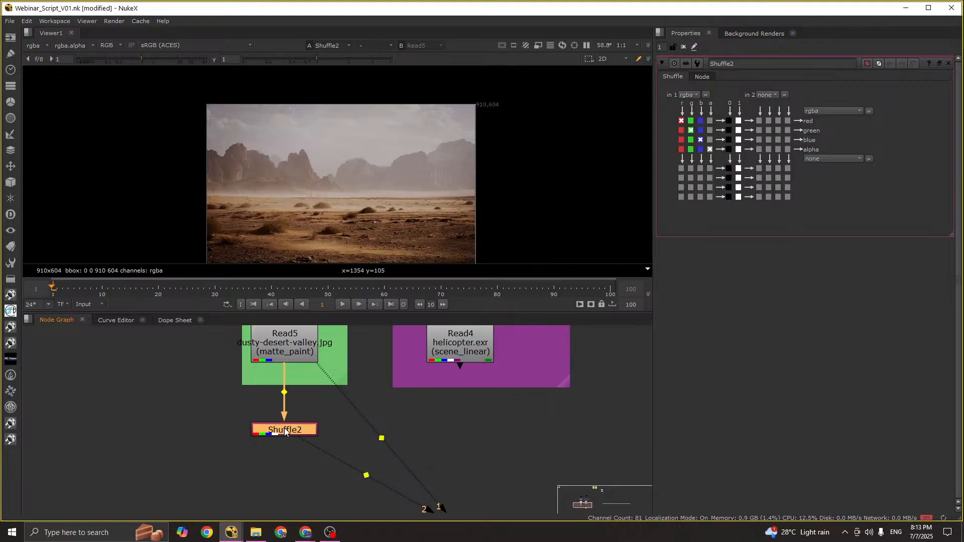
click(512, 435)
key(ctrl+v)
drag(503, 412, 476, 364)
middle_drag(476, 364, 475, 411)
Step: Connect Read4 to viewer input 1 and the Shuffle node below it to viewer input 2
double_click(461, 379)
key(1)
drag(510, 476, 481, 479)
click(474, 382)
double_click(484, 478)
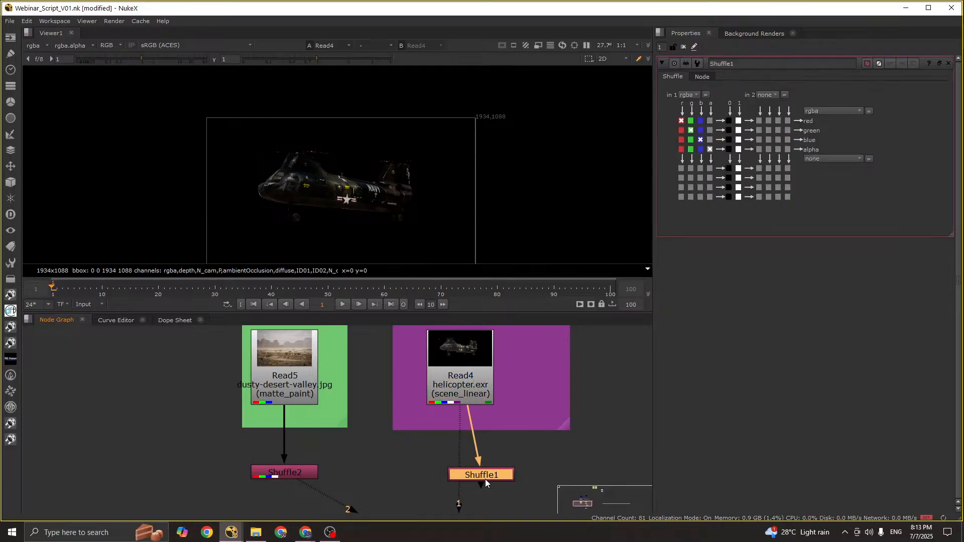
key(2)
click(484, 479)
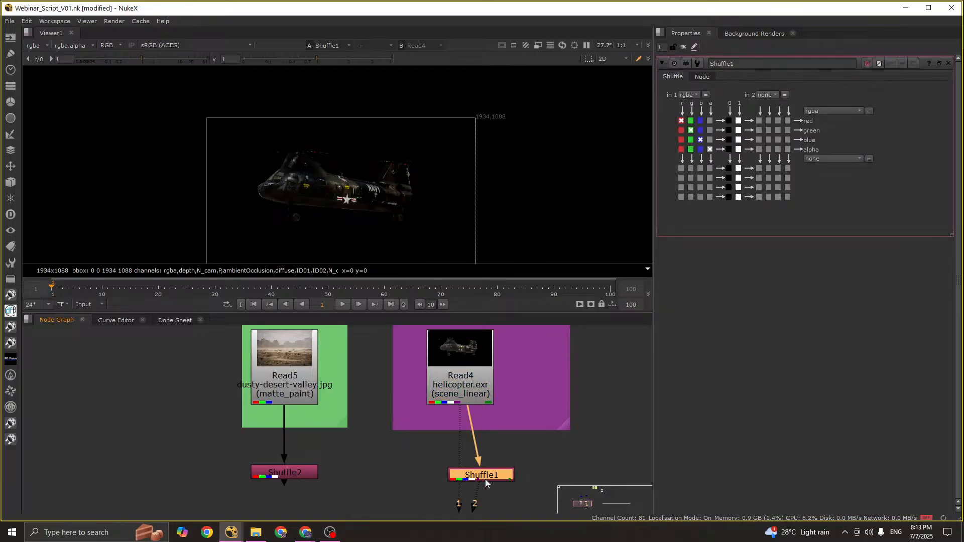
Step: Examine the helicopter EXR layers available for Shuffle1's first input
click(689, 94)
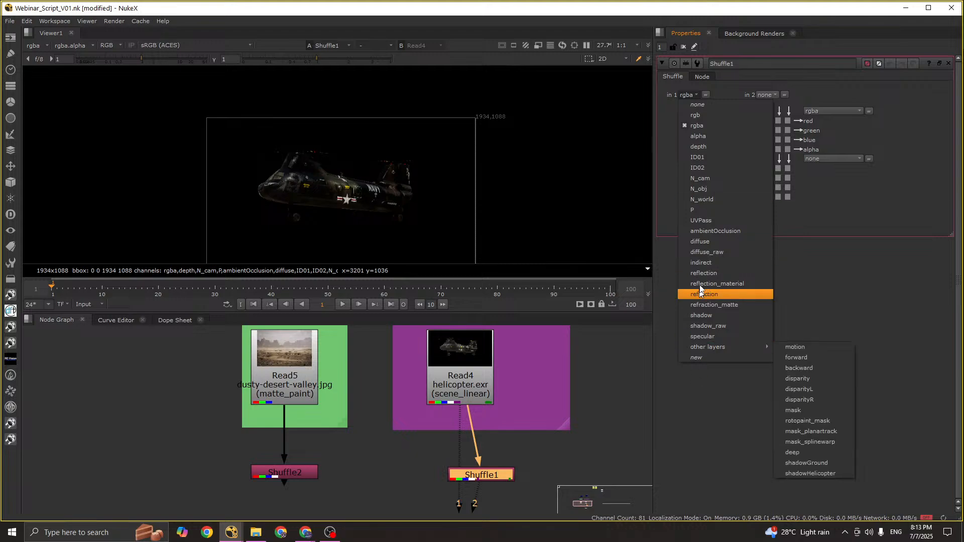
middle_drag(477, 495, 494, 463)
scroll(494, 463, down, 1)
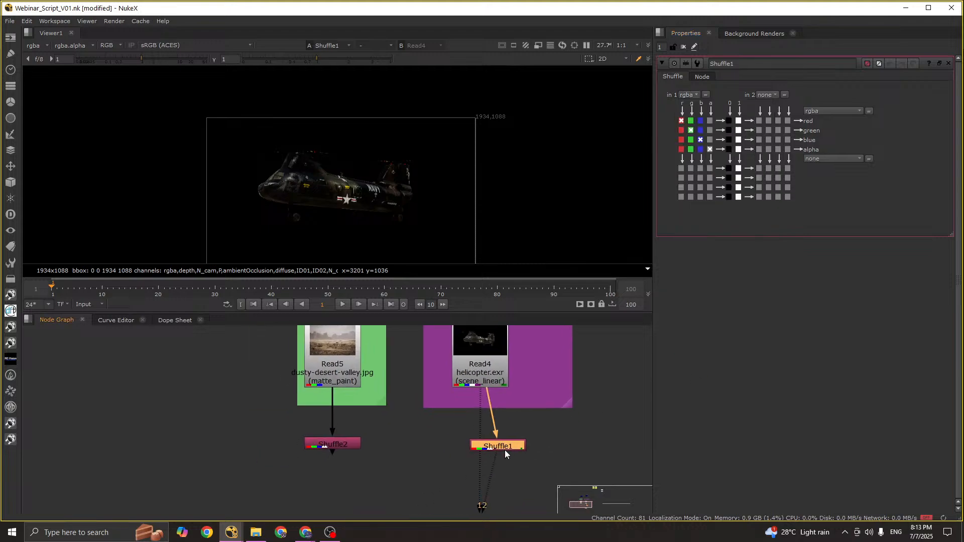
Step: Shift Shuffle1 closer beneath Read4 and display Read4 in the viewer
drag(505, 450, 494, 450)
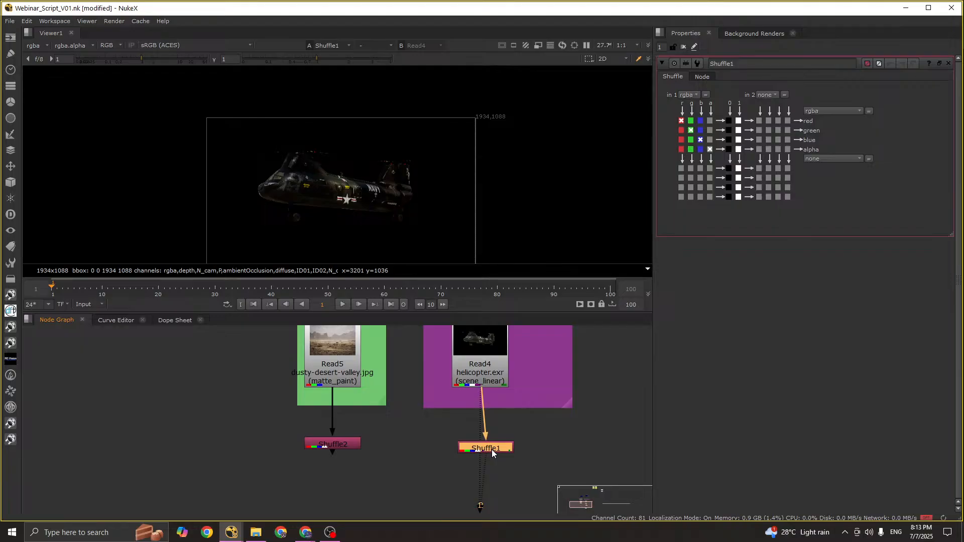
middle_drag(492, 450, 467, 435)
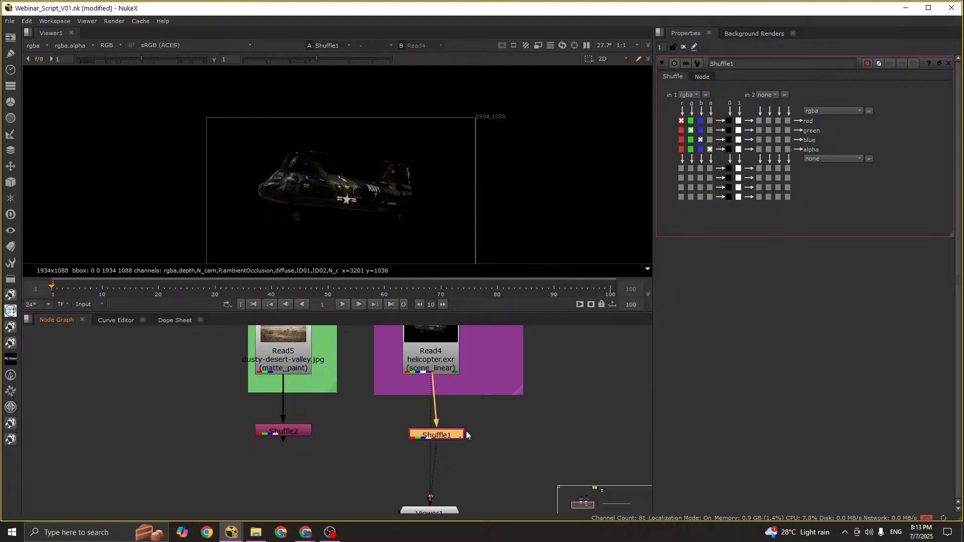
click(480, 422)
click(432, 359)
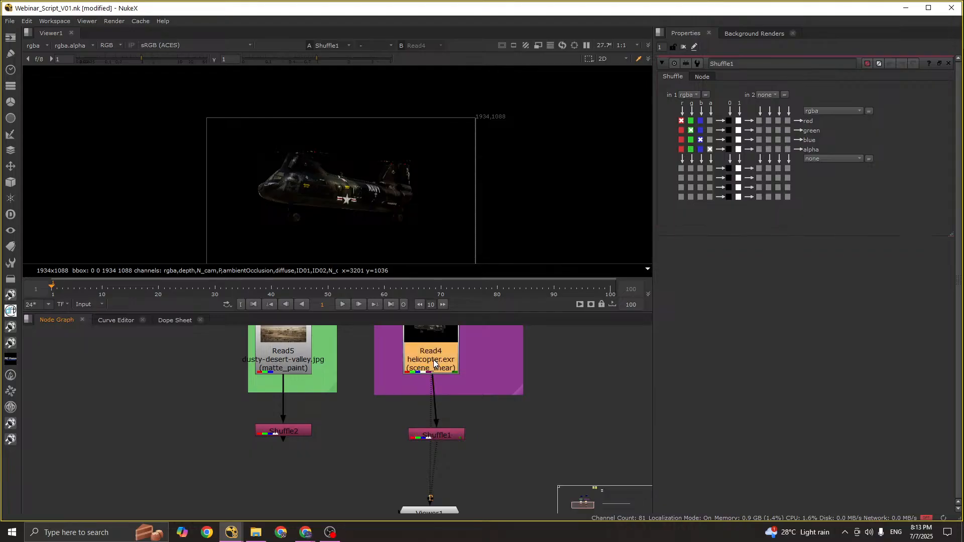
key(1)
Step: Move the Viewer1 node aside and align Read4 directly above Shuffle1
scroll(431, 413, down, 3)
drag(434, 476, 357, 456)
middle_drag(400, 443, 399, 451)
scroll(431, 366, up, 3)
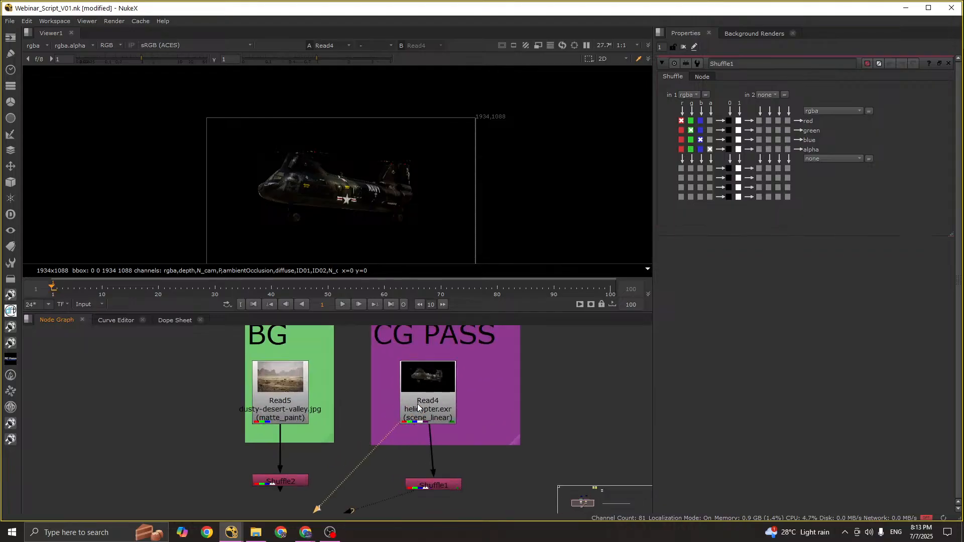
drag(421, 405, 427, 405)
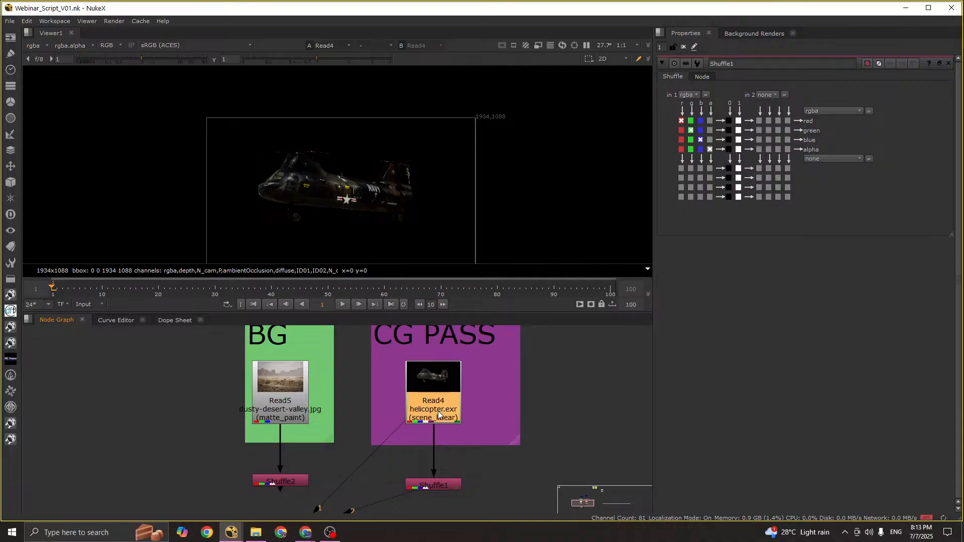
Step: Move the Viewer1 node to the outer side of the CG PASS backdrop, level with Shuffle1
middle_drag(433, 416, 474, 396)
scroll(383, 441, down, 3)
drag(407, 458, 575, 420)
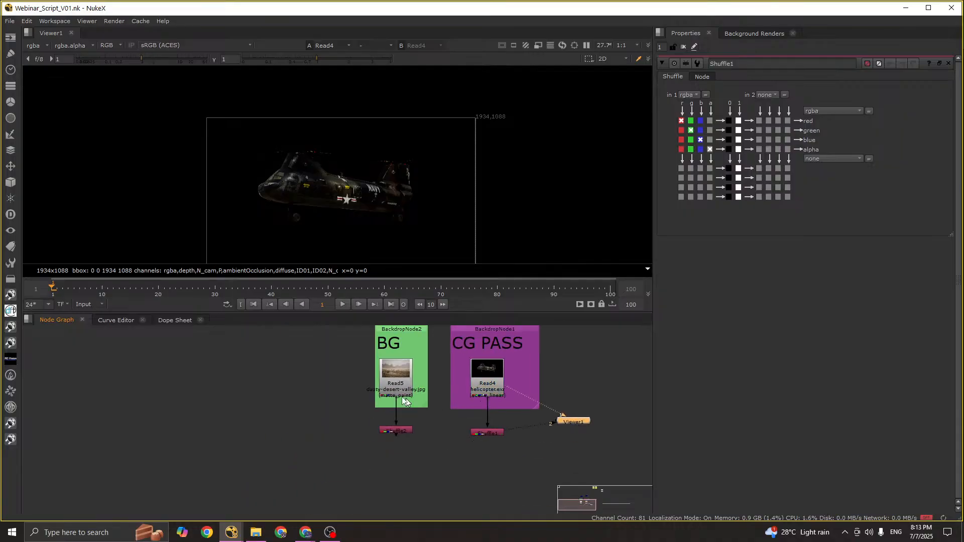
Step: Delete the Shuffle2 node connected below the Read5 desert image
scroll(411, 392, up, 4)
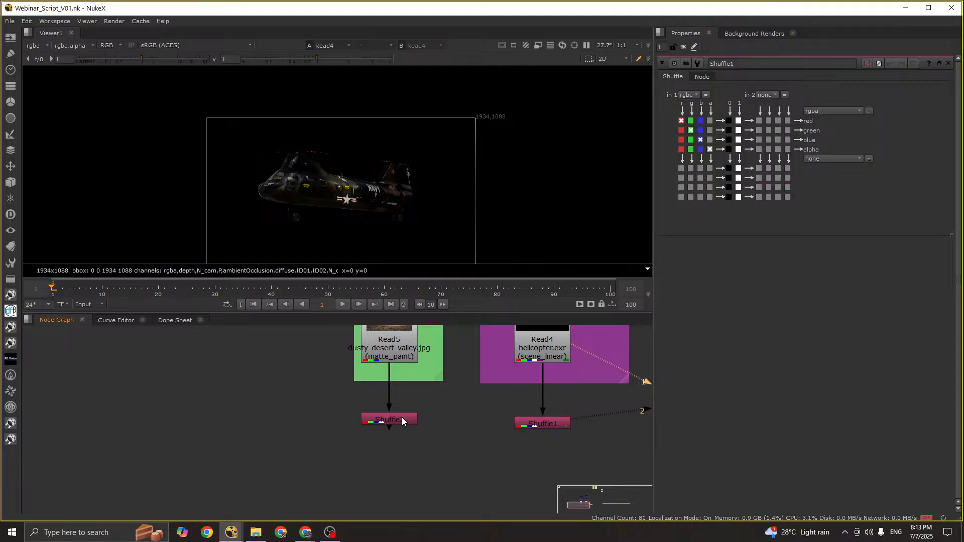
middle_drag(402, 417, 413, 456)
click(401, 440)
key(Delete)
Step: Add a Merge node with the over operation and position it below the BG backdrop
click(408, 435)
key(m)
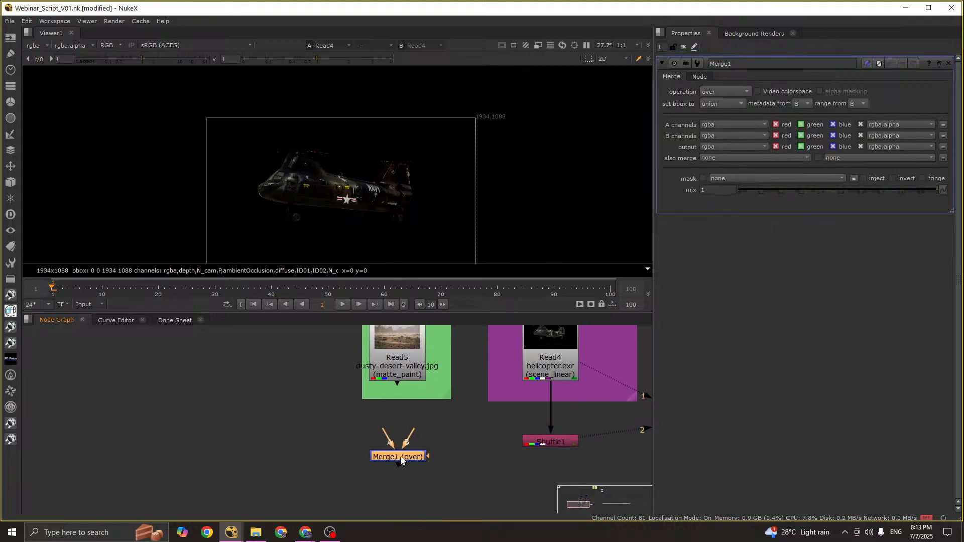
drag(402, 460, 409, 453)
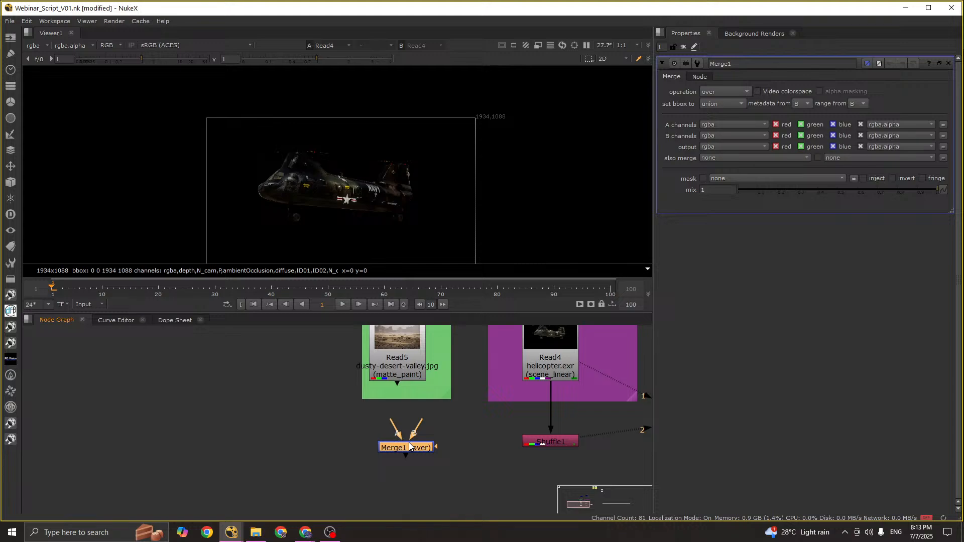
drag(315, 416, 469, 501)
mouse_move(409, 434)
middle_down()
mouse_move(404, 460)
mouse_move(417, 447)
middle_up()
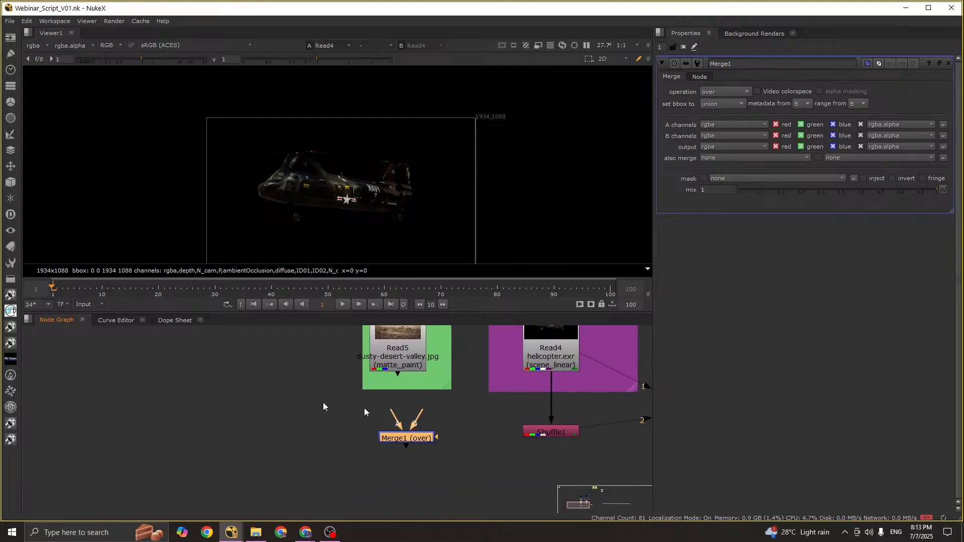
Step: Connect the B input of Merge1 to the Read5 desert image and place the merge beneath it
drag(261, 402, 429, 436)
click(415, 446)
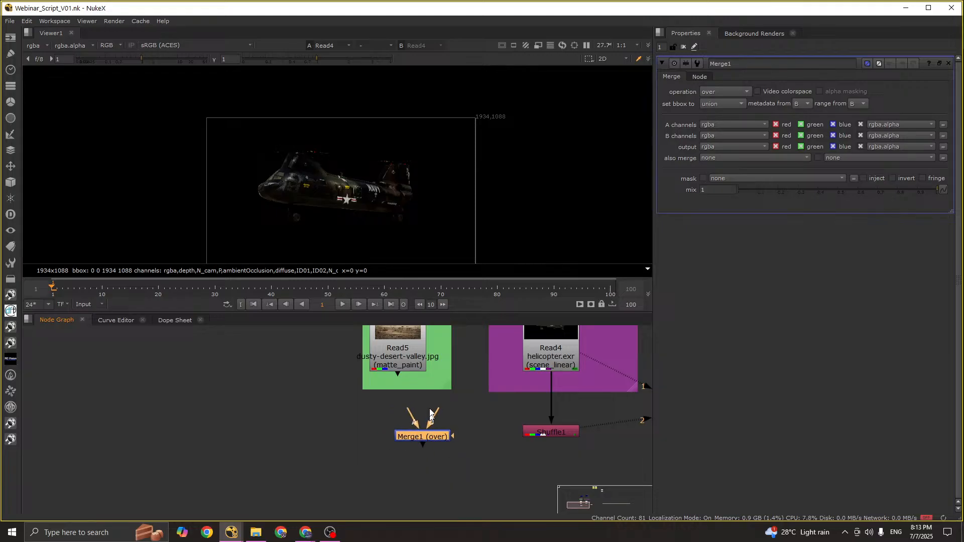
middle_drag(430, 408, 422, 419)
drag(286, 340, 430, 392)
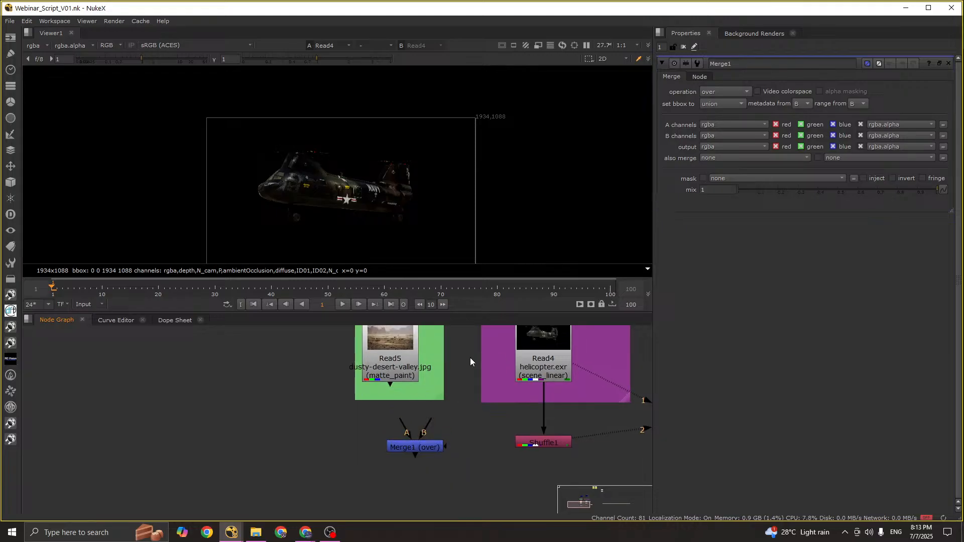
drag(413, 447, 404, 353)
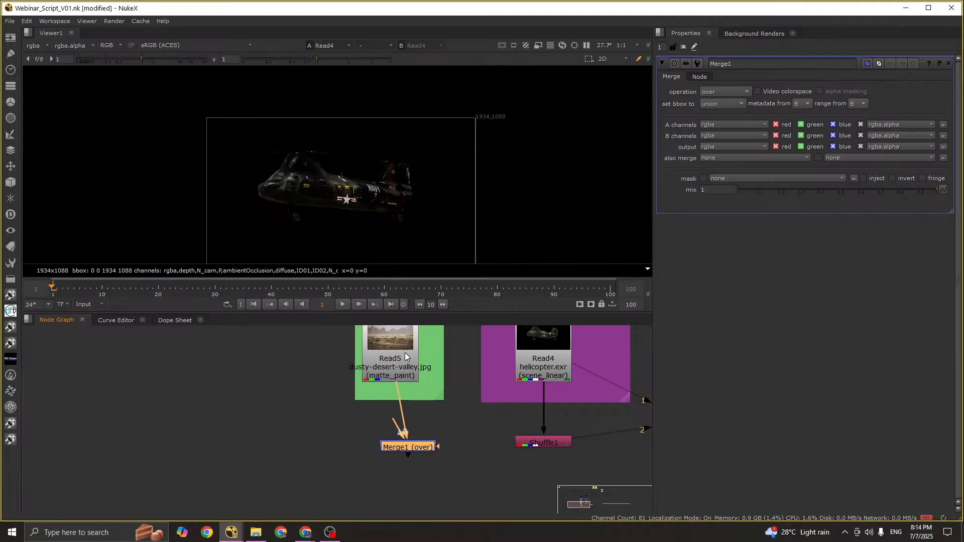
drag(414, 445, 402, 449)
Step: View the Read5 desert image and check the format settings of Read5 and Read4
double_click(395, 363)
key(1)
drag(214, 157, 538, 248)
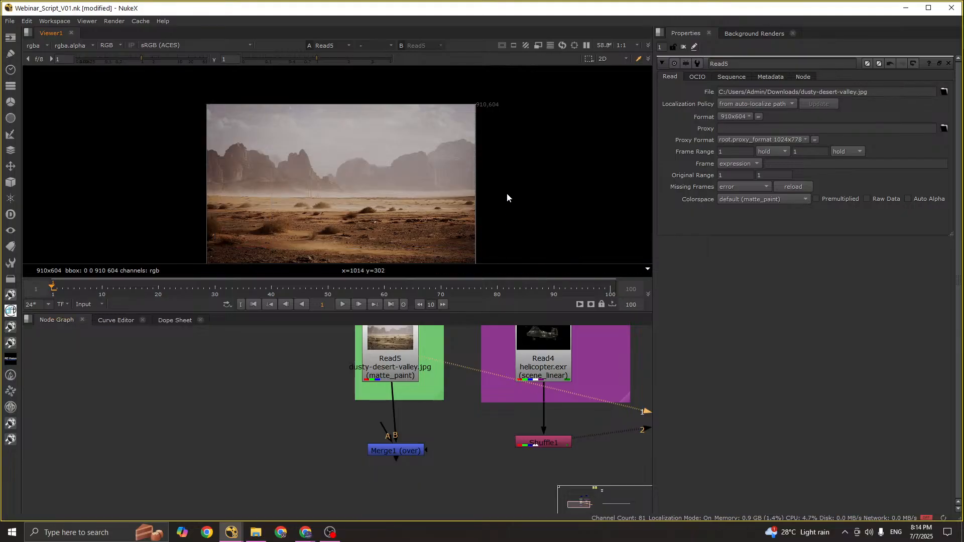
double_click(554, 356)
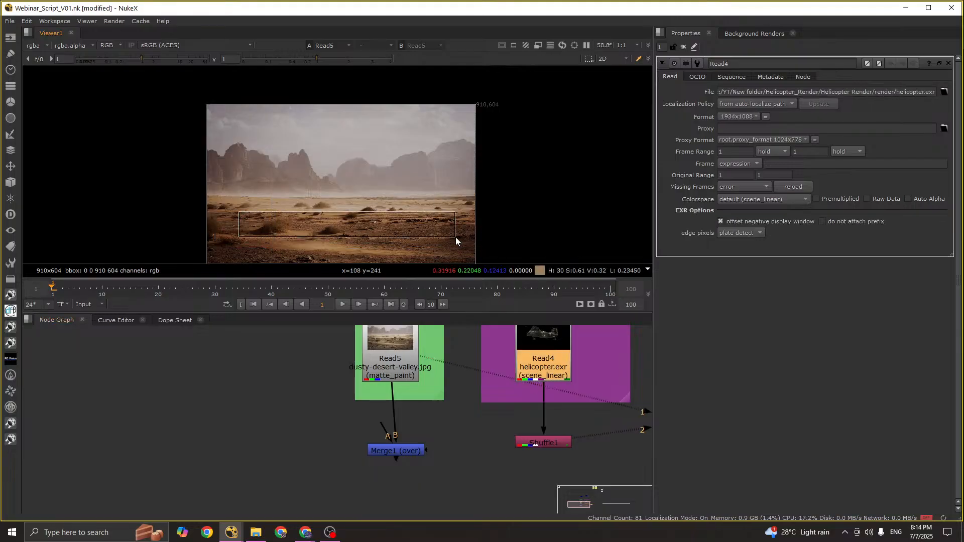
Step: Align Merge1 below Read5 and insert a Reformat node between them with black outside enabled
drag(397, 450, 391, 459)
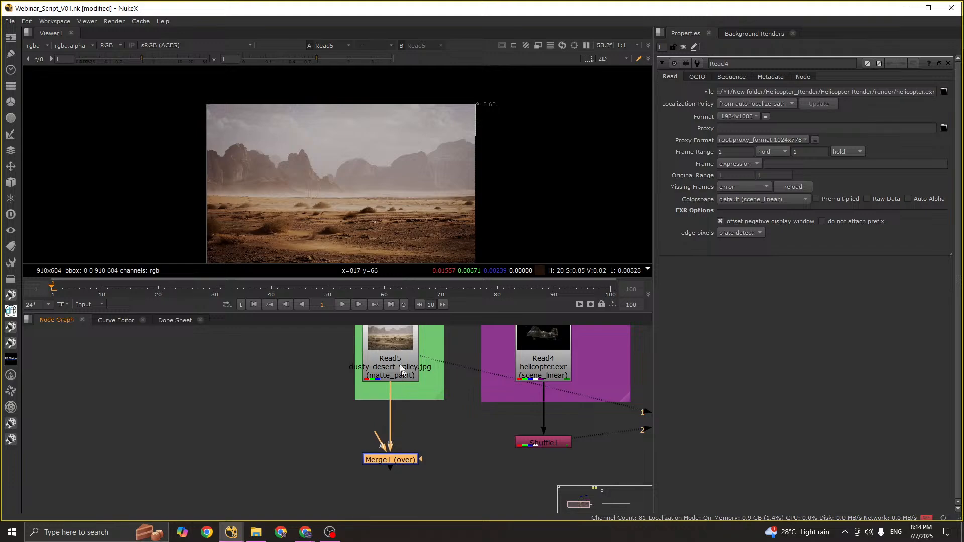
double_click(397, 357)
key(Tab)
text(ref)
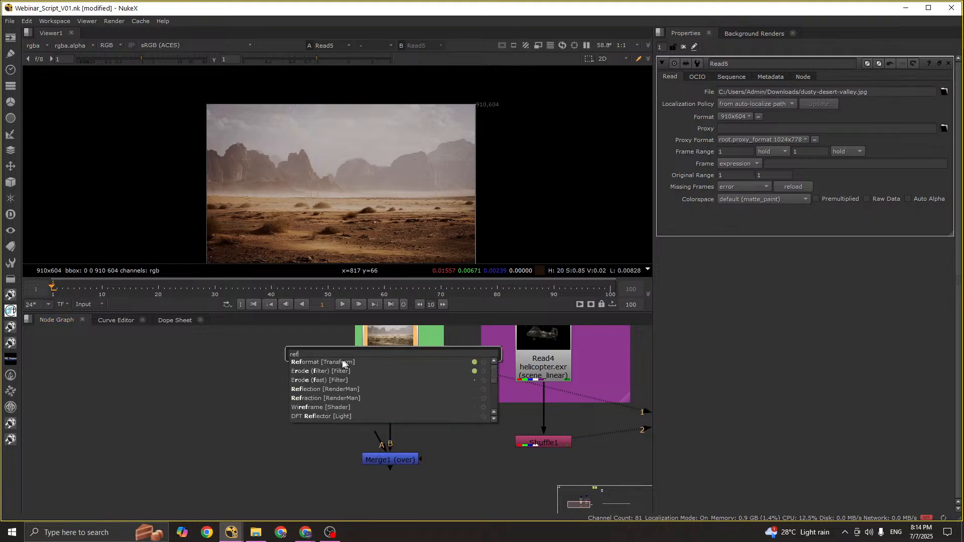
key(Return)
key(2)
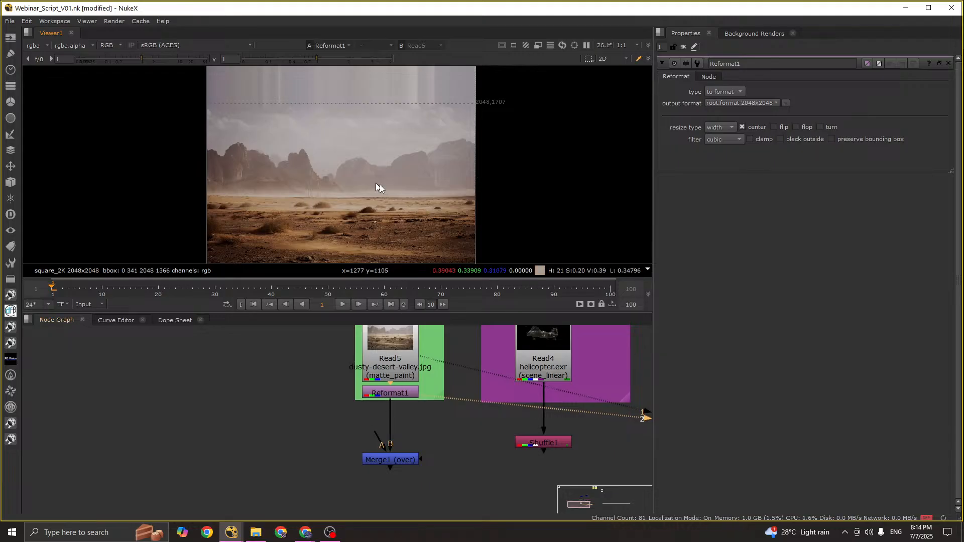
click(388, 397)
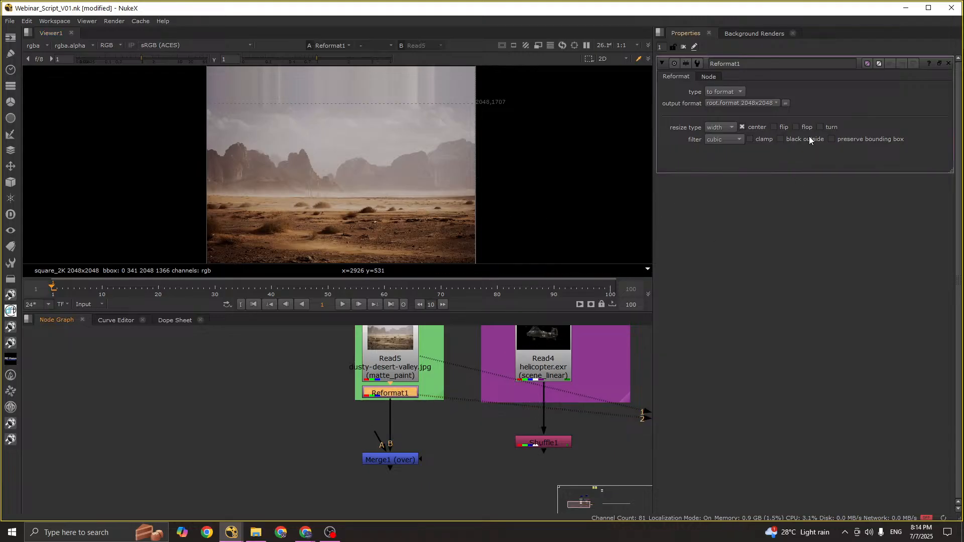
click(780, 139)
Step: Connect the A input of Merge1 to the Read4 helicopter and compare Reformat1 with Merge1 in the viewer
middle_drag(398, 417, 390, 390)
drag(366, 404, 513, 358)
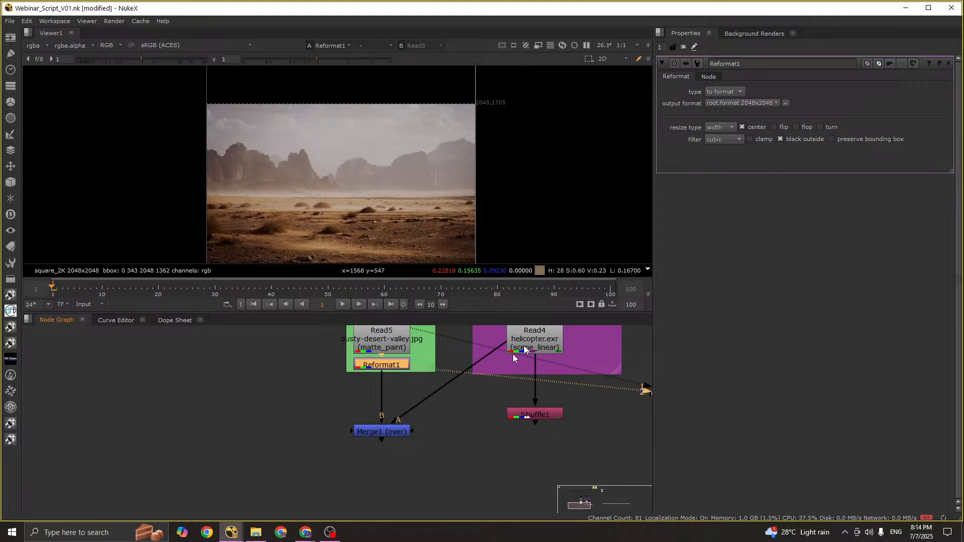
key(1)
click(366, 371)
click(382, 432)
key(2)
click(384, 442)
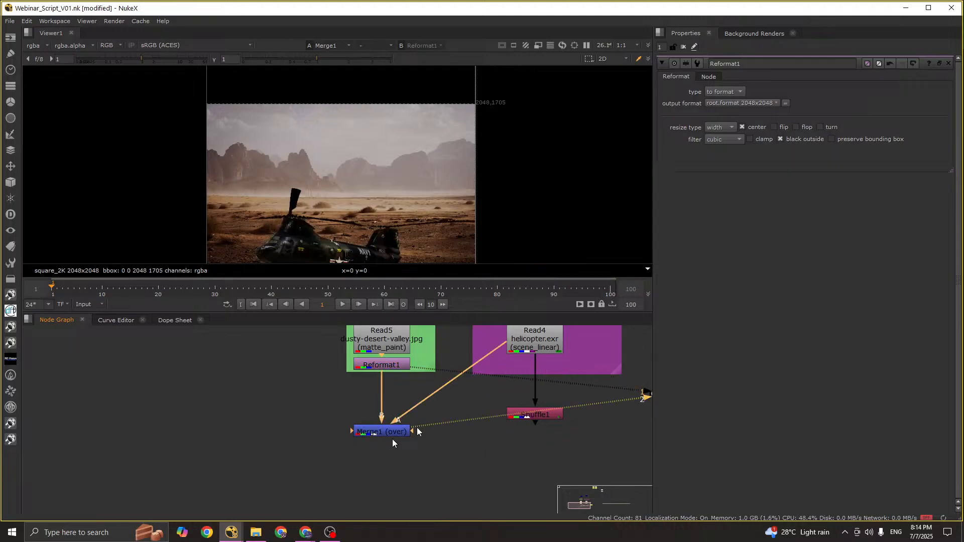
scroll(352, 171, up, 3)
scroll(307, 192, down, 4)
key(1)
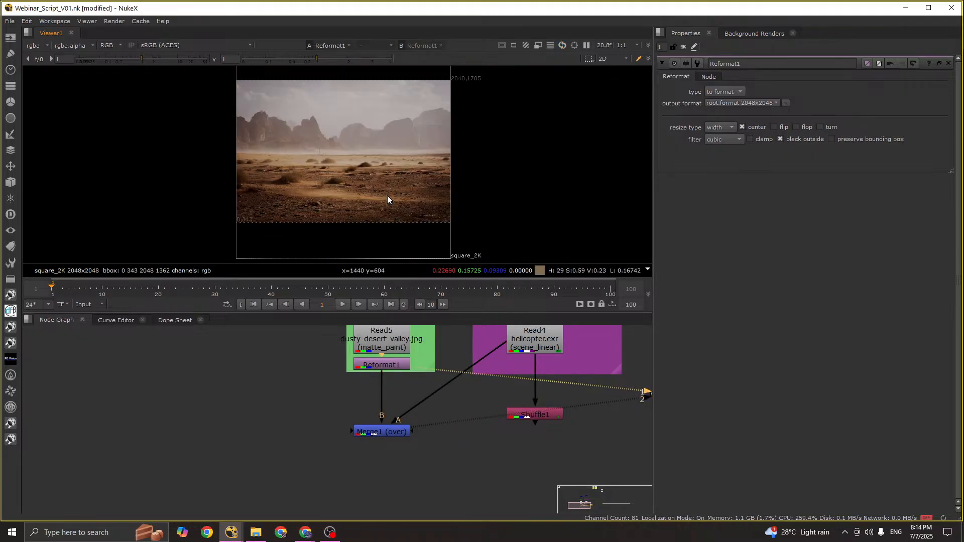
key(2)
Step: Insert a Transform node between Read4 and Merge1 and move its pivot to about x 836, y 482
middle_drag(446, 407, 427, 440)
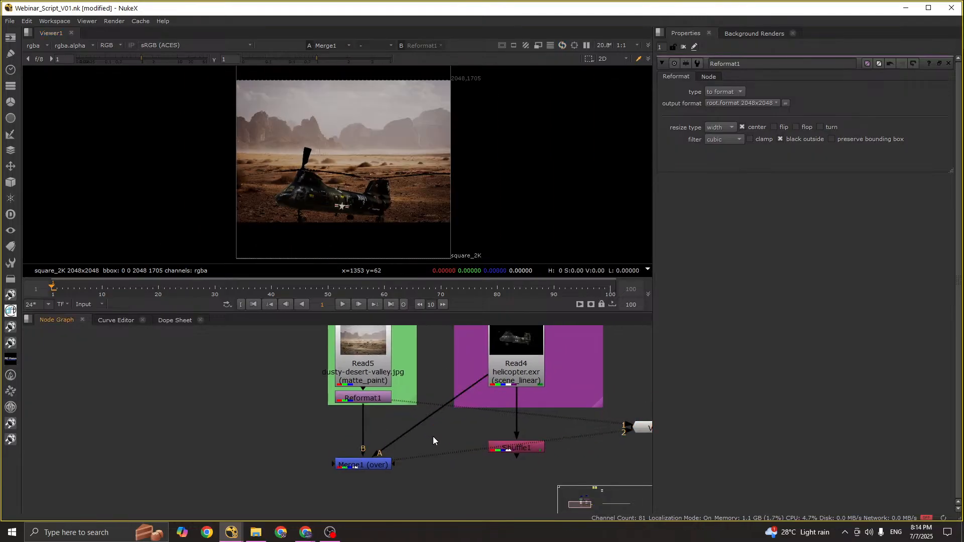
key(t)
mouse_move(433, 436)
mouse_down()
mouse_move(419, 424)
mouse_move(457, 467)
mouse_move(429, 430)
mouse_up()
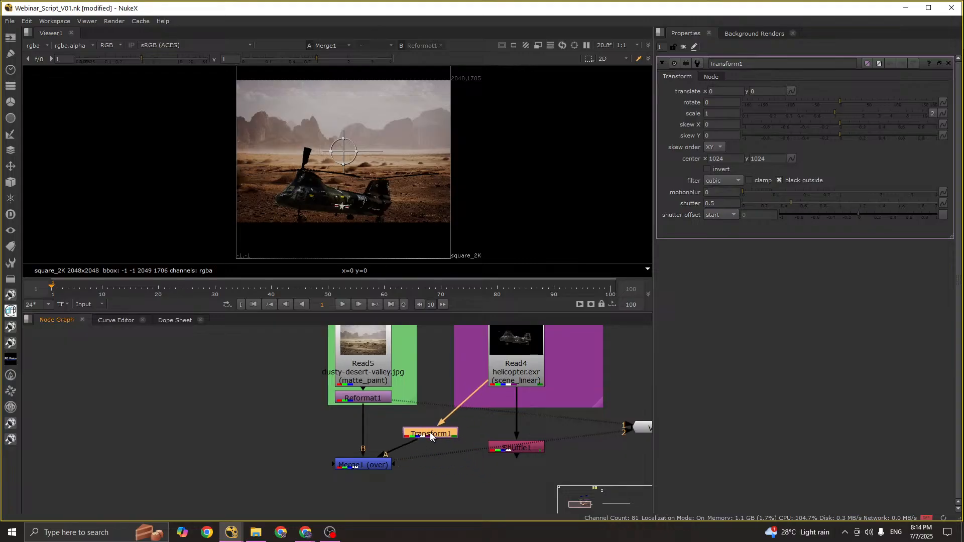
mouse_move(342, 148)
ctrl+mouse_down()
mouse_move(322, 205)
mouse_move(343, 155)
ctrl+mouse_up()
Step: Move the helicopter up over the desert floor, to a translate of about x 158, y 444
scroll(342, 151, up, 7)
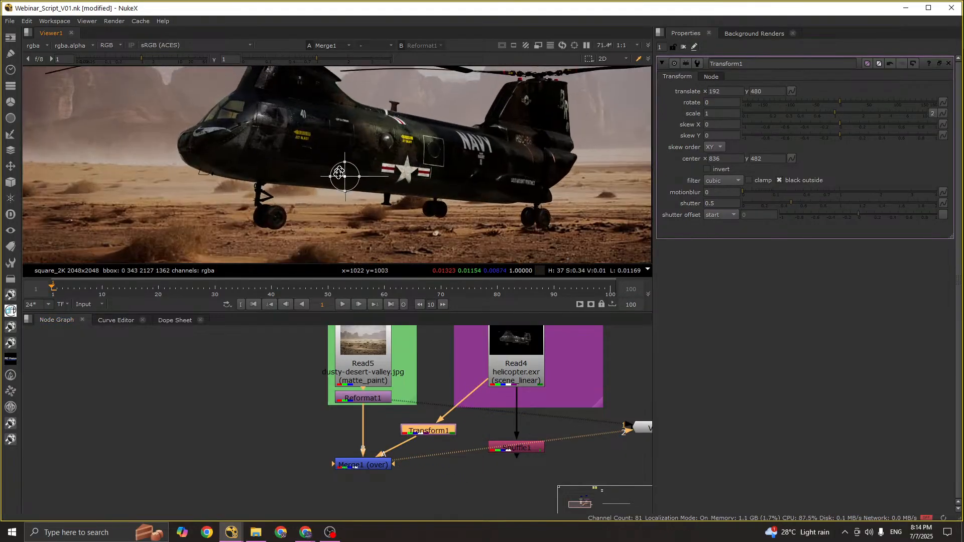
scroll(335, 194, down, 3)
drag(333, 196, 326, 205)
middle_drag(327, 204, 342, 195)
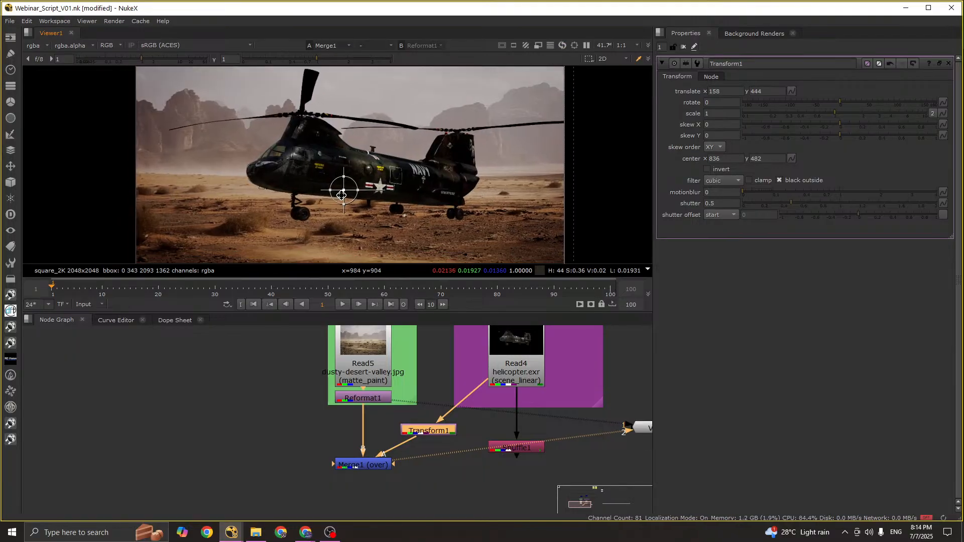
Step: Set the rotation of Transform1 to 4 to tilt the helicopter
click(721, 102)
text(1)
key(Up)
key(Up)
key(Up)
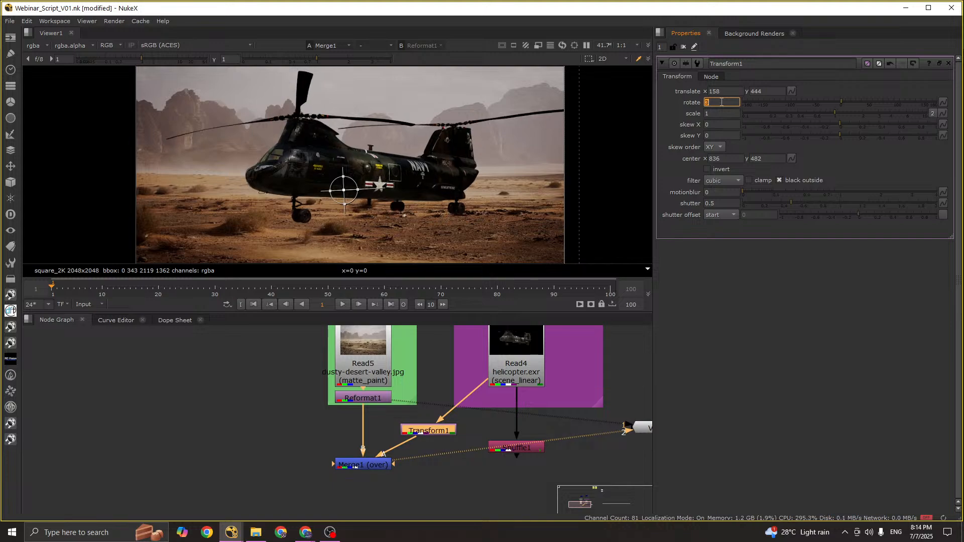
Step: Reposition the rotated helicopter over the desert at a translate of about x 100, y 498
drag(347, 189, 302, 188)
scroll(490, 209, down, 2)
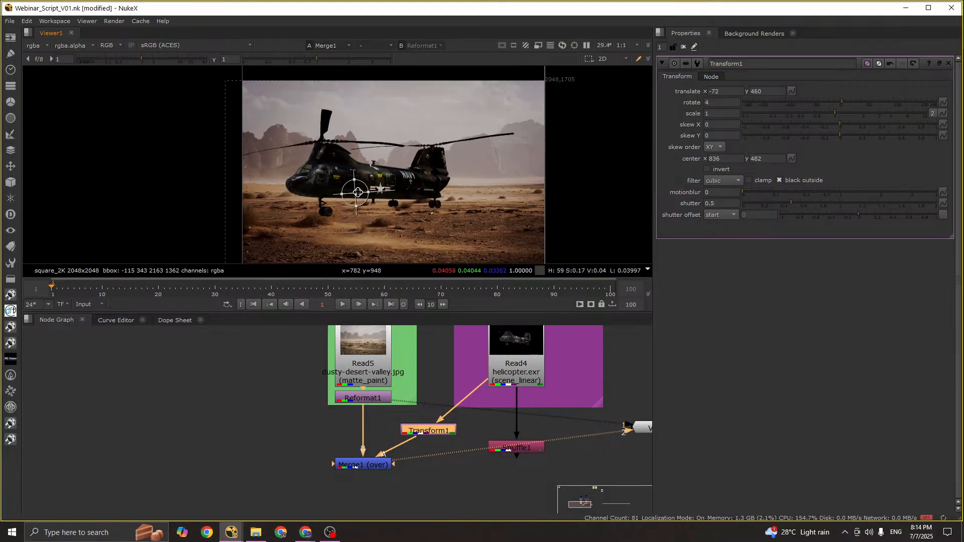
middle_drag(489, 208, 481, 221)
drag(350, 207, 373, 201)
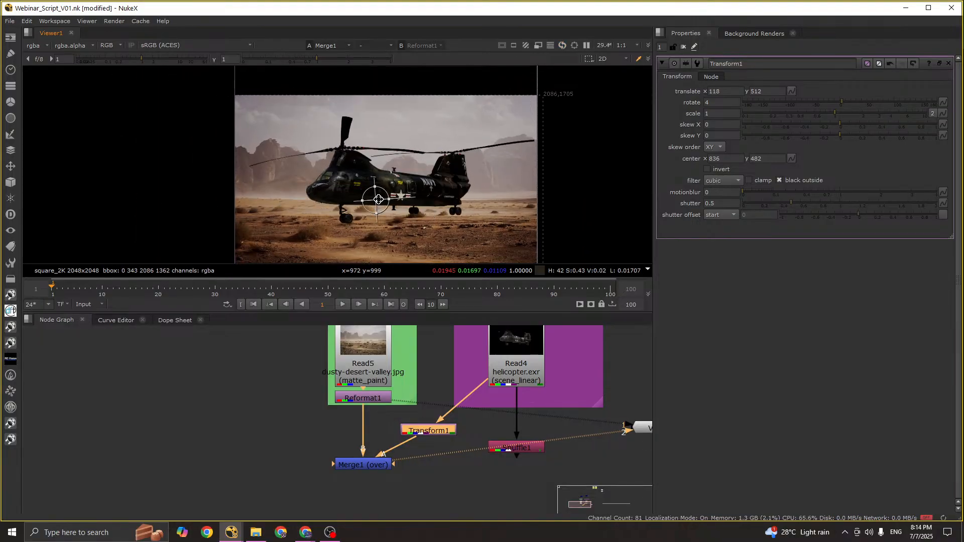
Step: Scale the helicopter to 0.8 and lower it slightly to a translate of about x 97, y 478
click(726, 115)
text(.8)
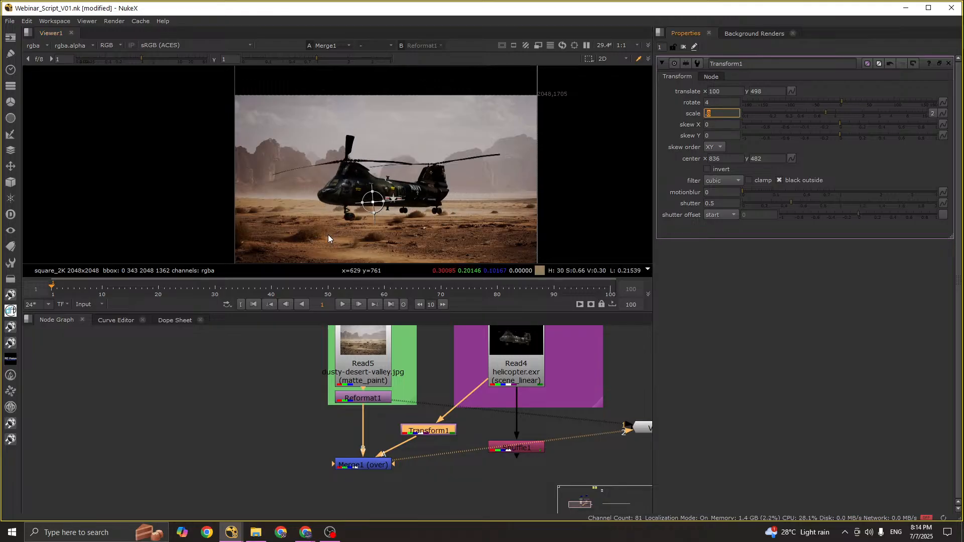
scroll(356, 216, up, 4)
middle_drag(387, 222, 337, 183)
drag(347, 149, 347, 157)
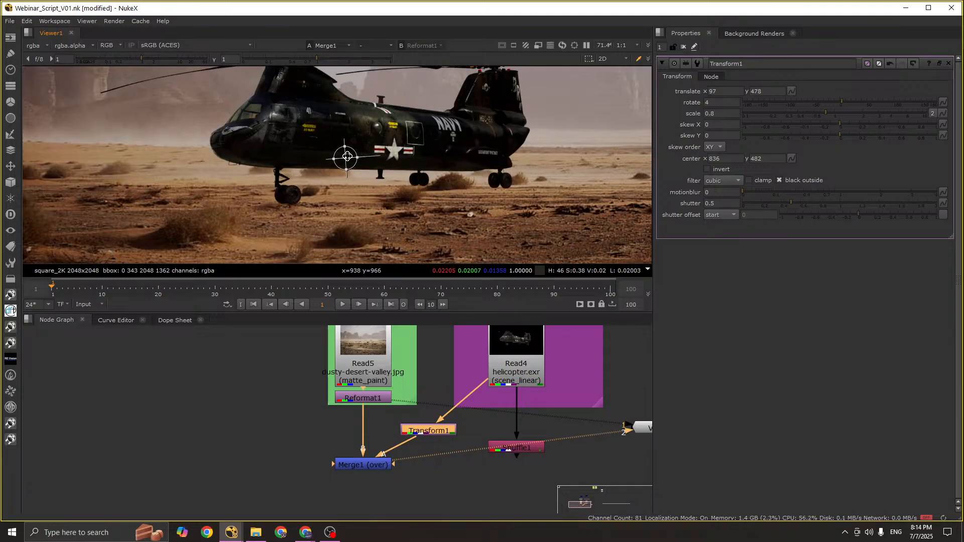
scroll(349, 201, down, 3)
Step: Compare the reformatted desert background with the Merge1 composite in the viewer
click(373, 398)
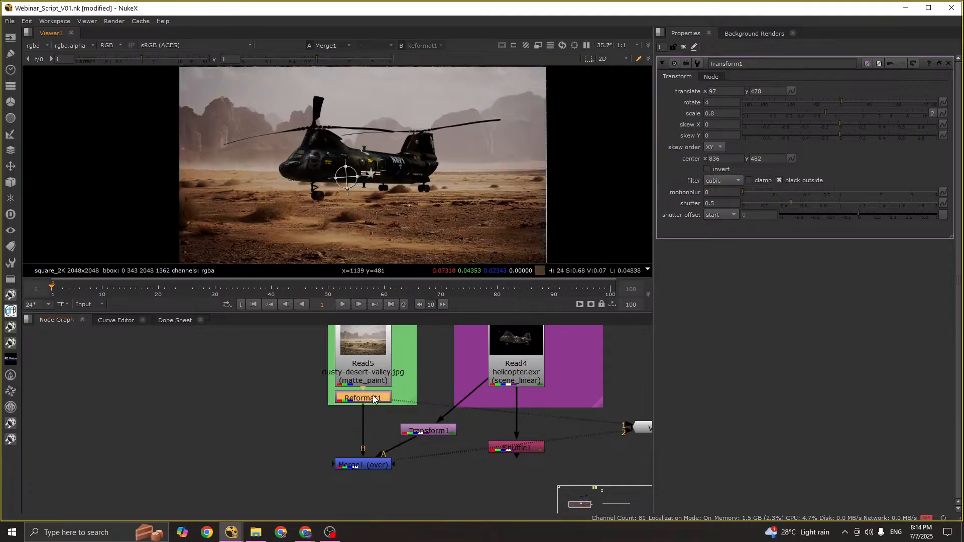
key(1)
double_click(375, 461)
key(1)
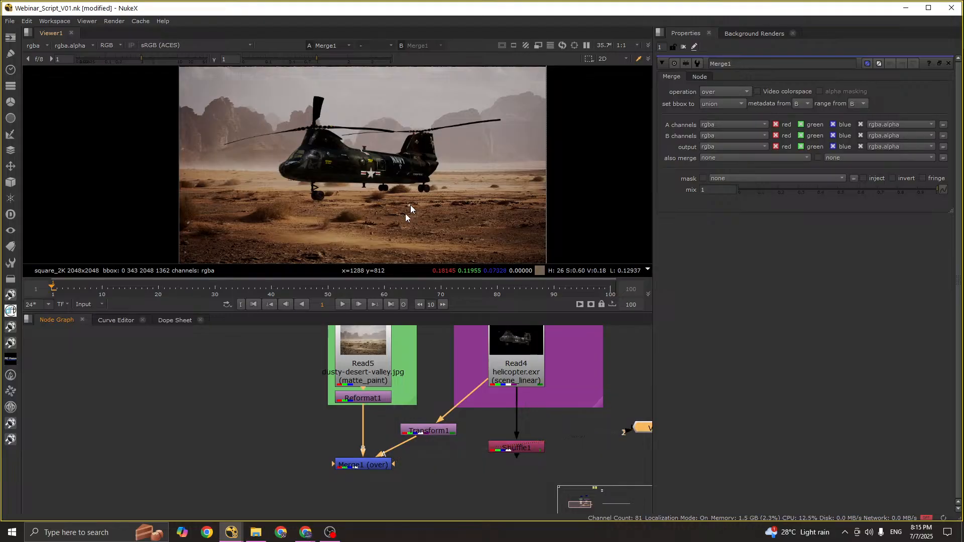
click(372, 398)
key(1)
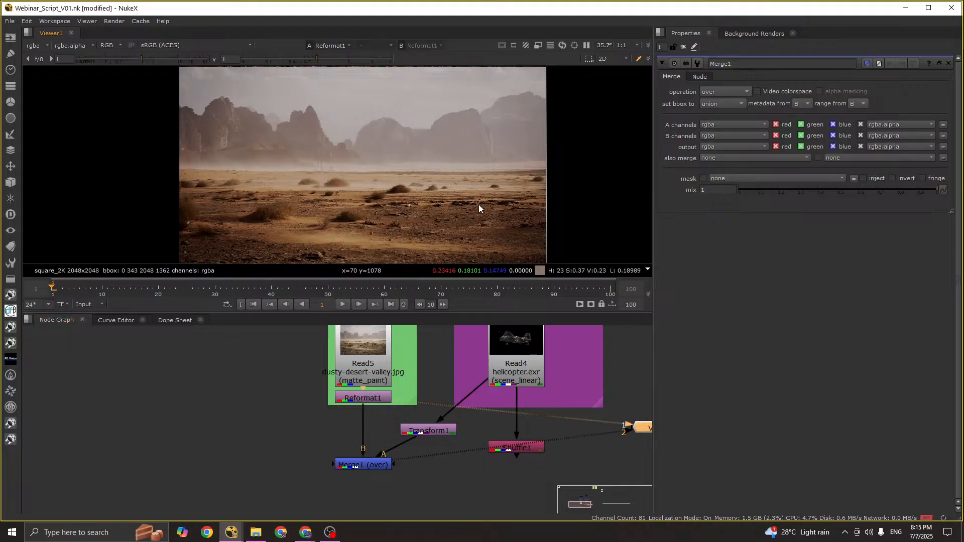
click(358, 465)
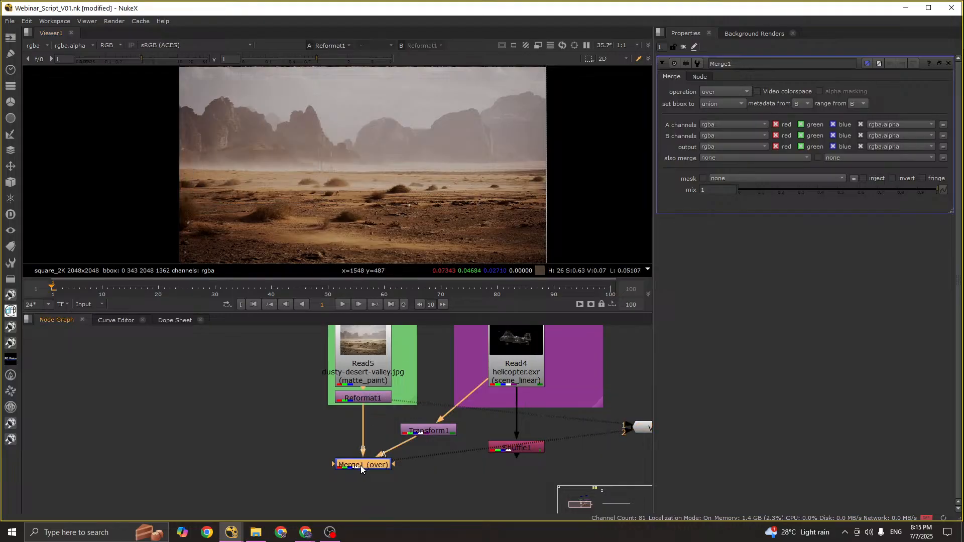
key(1)
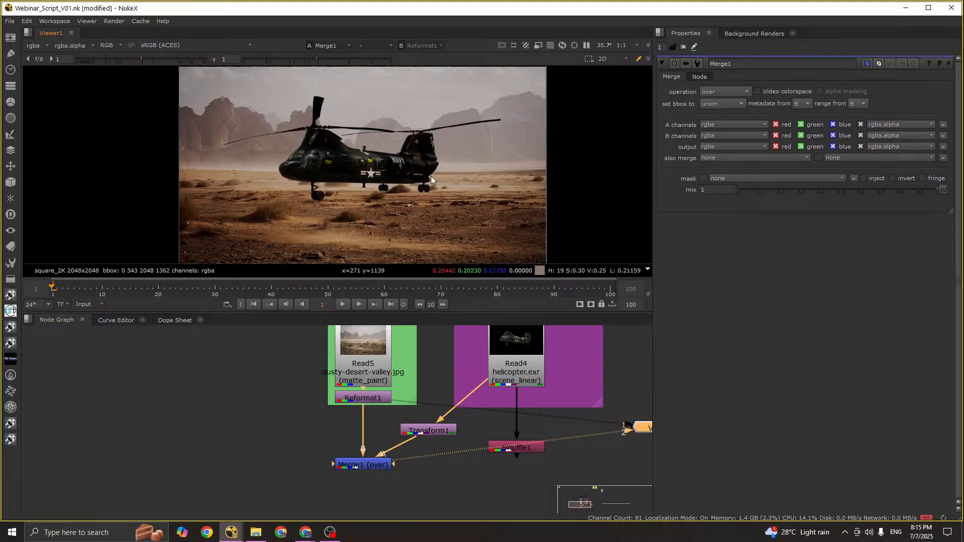
Step: Maximize the viewer, preview the composite with the viewer gain at 1.7, and reset the gain
key(space)
key(f)
scroll(461, 265, up, 5)
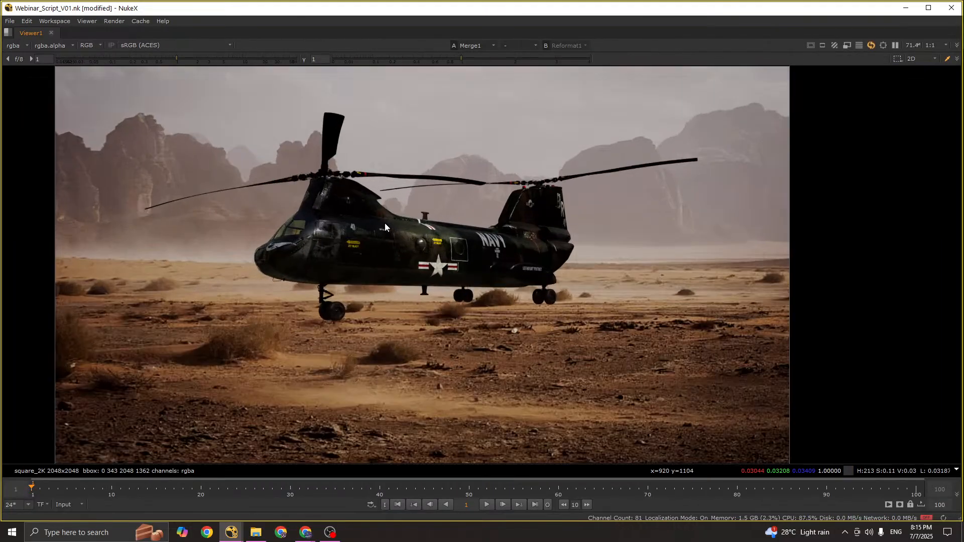
click(191, 59)
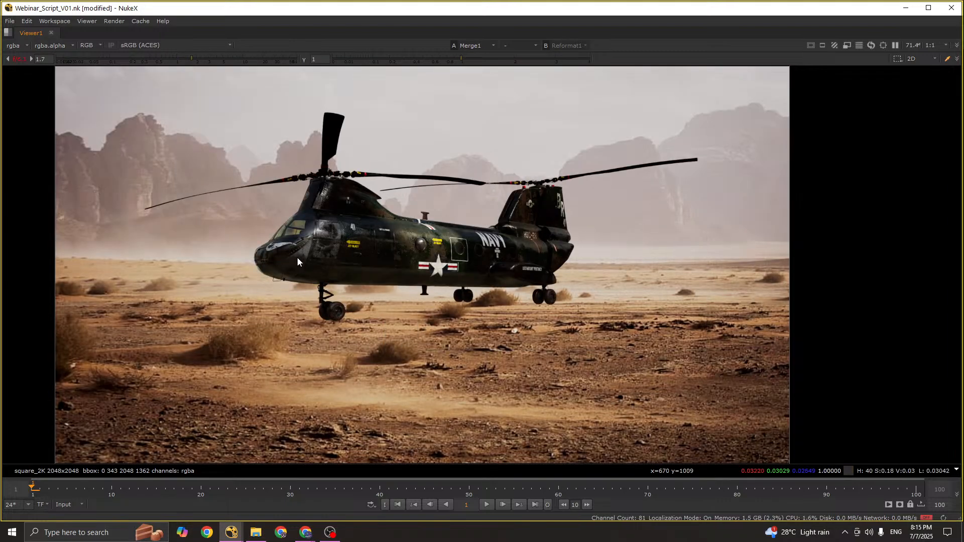
key(f)
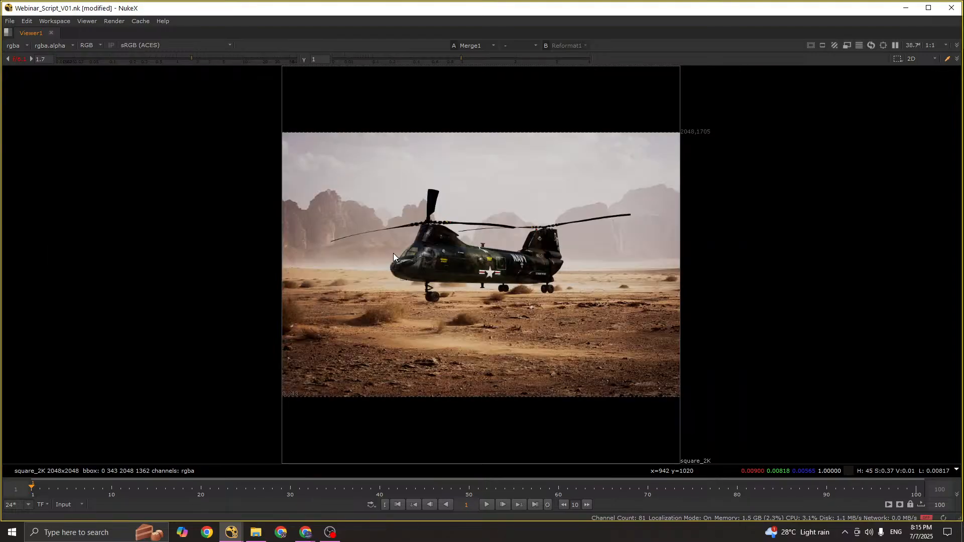
click(18, 58)
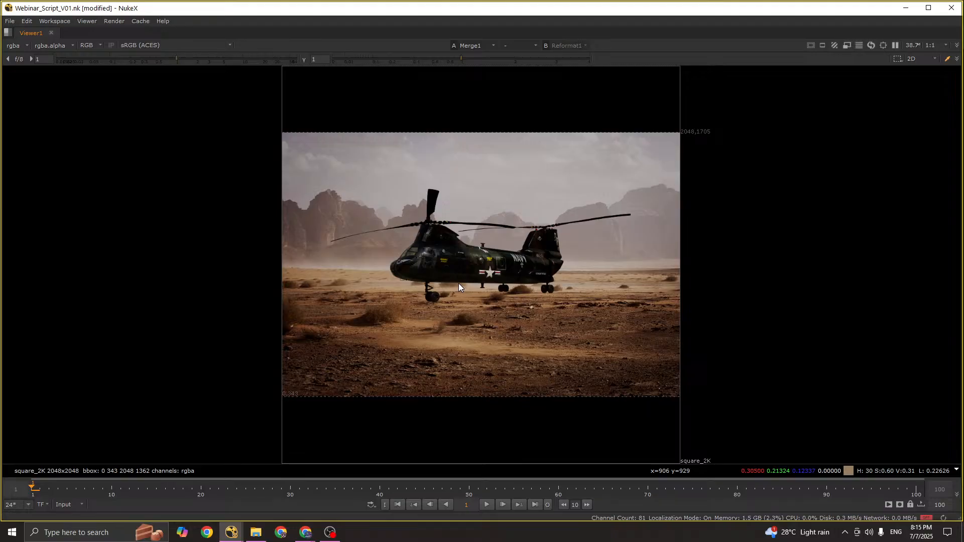
Step: Examine how the helicopter sits against the desert, up close and in full frame, and restore the normal layout
drag(731, 233, 350, 315)
scroll(429, 277, up, 3)
scroll(435, 278, up, 2)
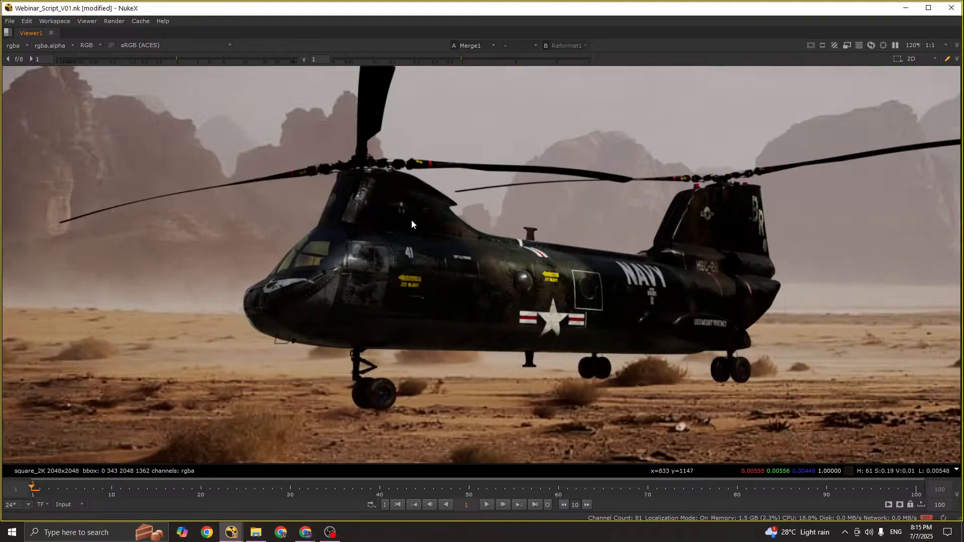
scroll(448, 202, down, 1)
scroll(449, 203, down, 2)
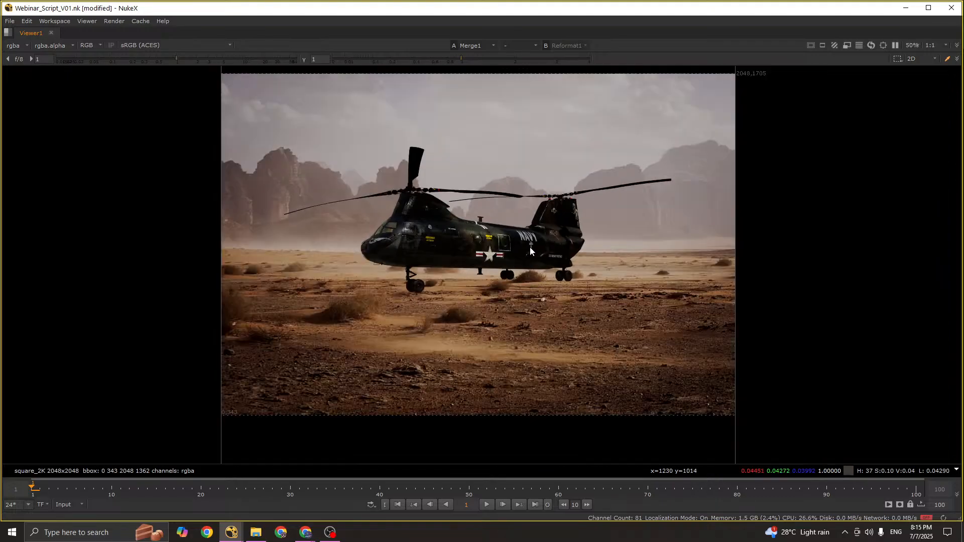
scroll(545, 236, down, 1)
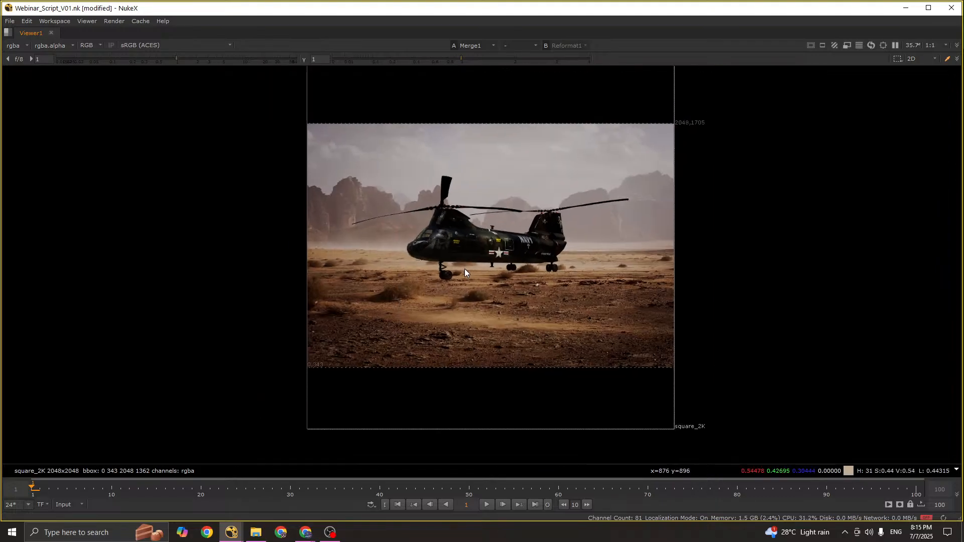
middle_drag(464, 269, 397, 285)
scroll(397, 286, up, 2)
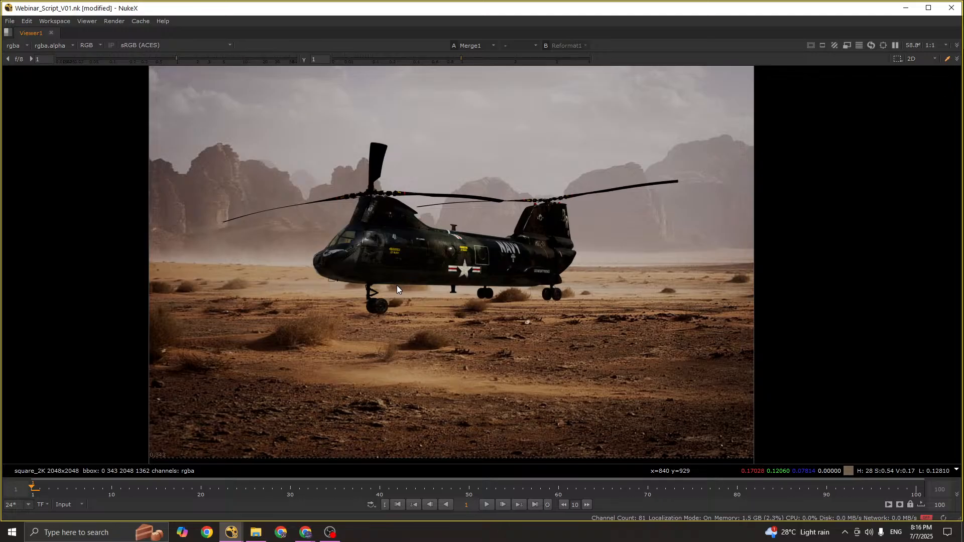
key(space)
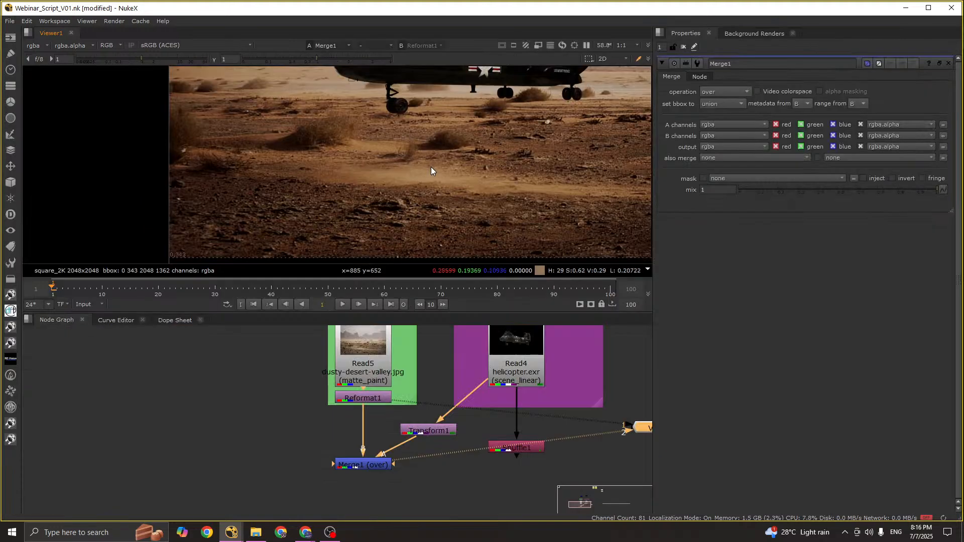
Step: Compare the clean desert plate with the Merge1 composite again, in full frame and close up on the helicopter
scroll(432, 134, down, 5)
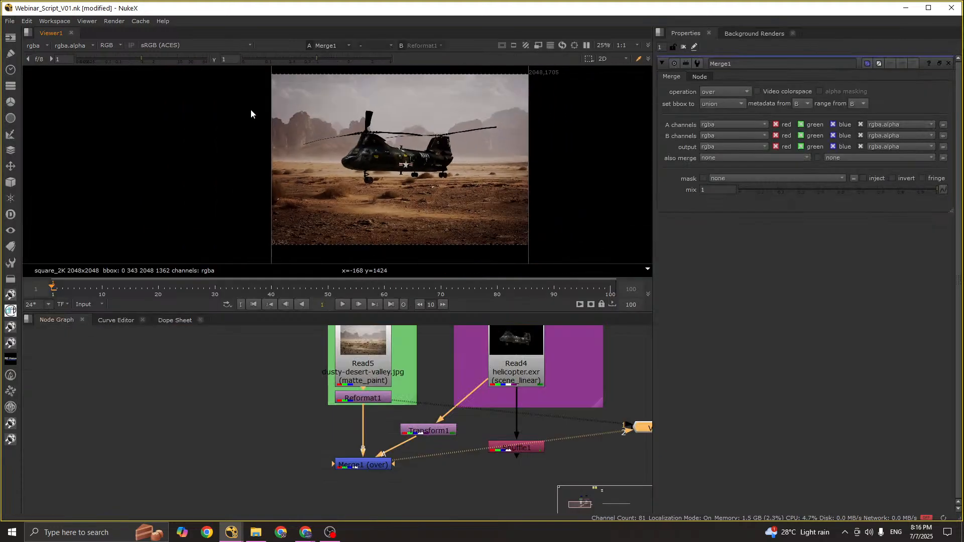
key(1)
click(362, 465)
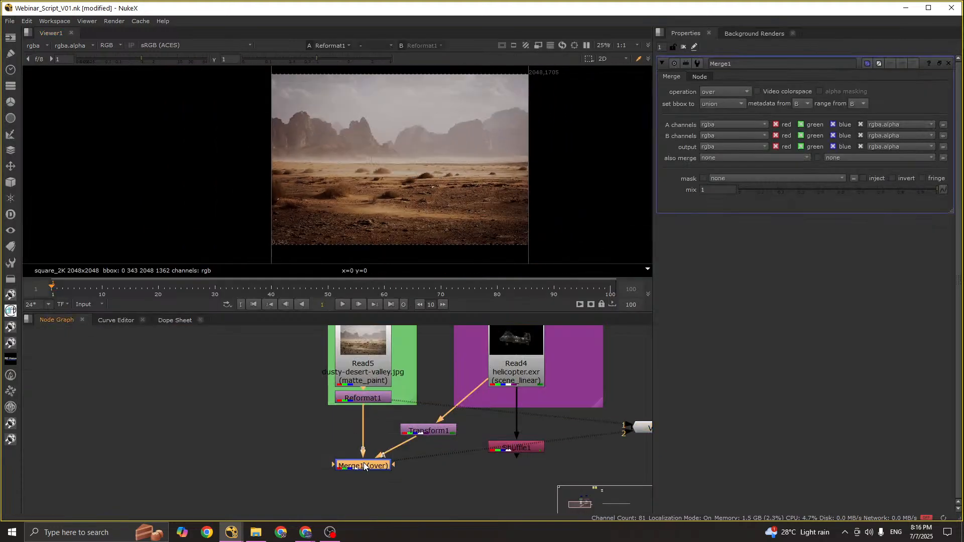
key(2)
drag(246, 135, 392, 166)
scroll(442, 160, up, 5)
scroll(438, 169, down, 5)
drag(304, 116, 504, 182)
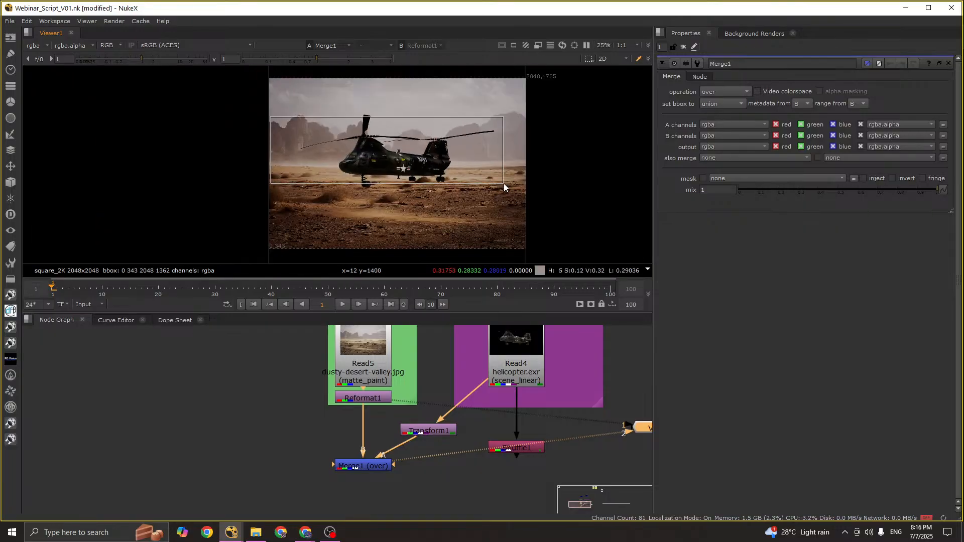
scroll(472, 175, up, 4)
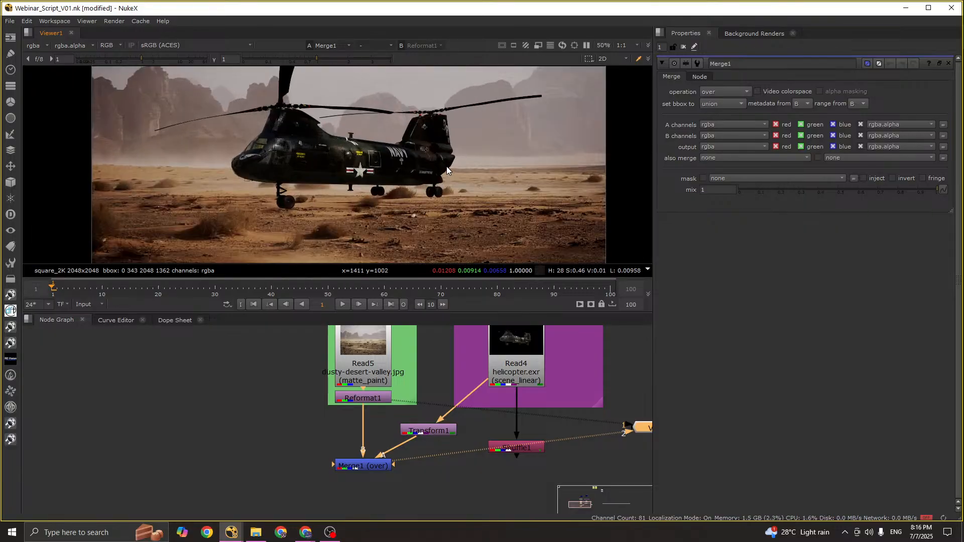
key(1)
key(2)
scroll(445, 169, down, 3)
scroll(445, 169, up, 3)
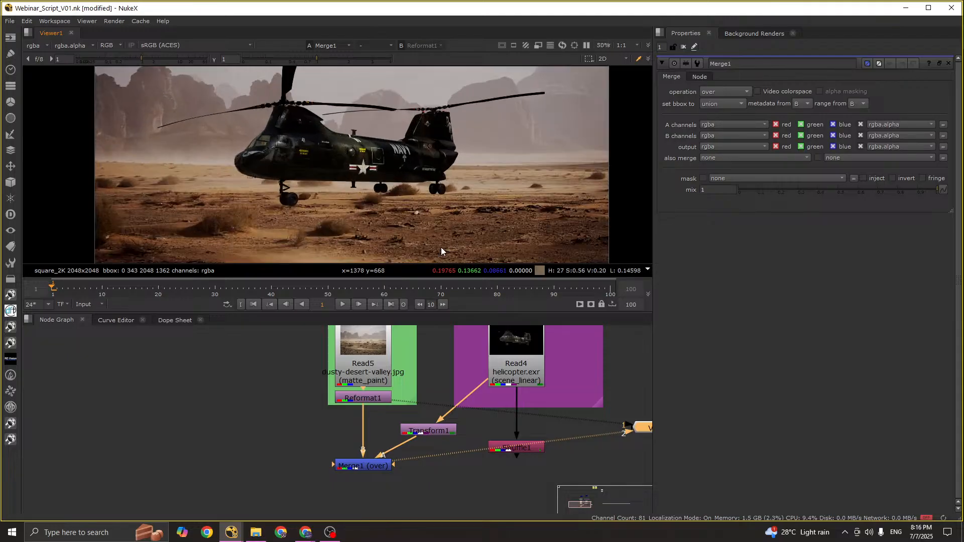
Step: Save the script and rearrange the nodes, with Shuffle1 out to the side and Transform1 directly below Read4, level with Merge1
key(ctrl+s)
middle_drag(445, 461, 370, 434)
scroll(370, 434, down, 3)
drag(492, 415, 288, 472)
drag(360, 416, 543, 393)
scroll(372, 377, up, 2)
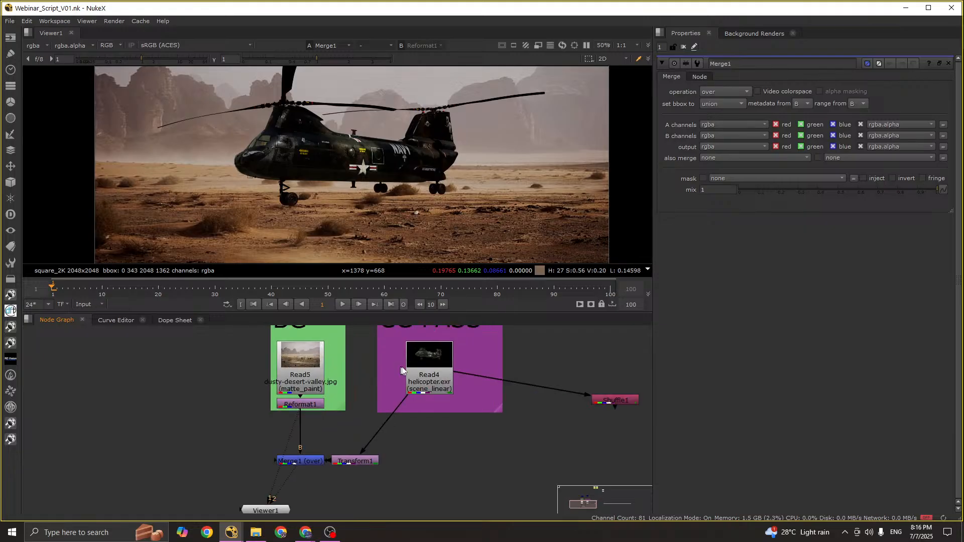
drag(364, 460, 438, 461)
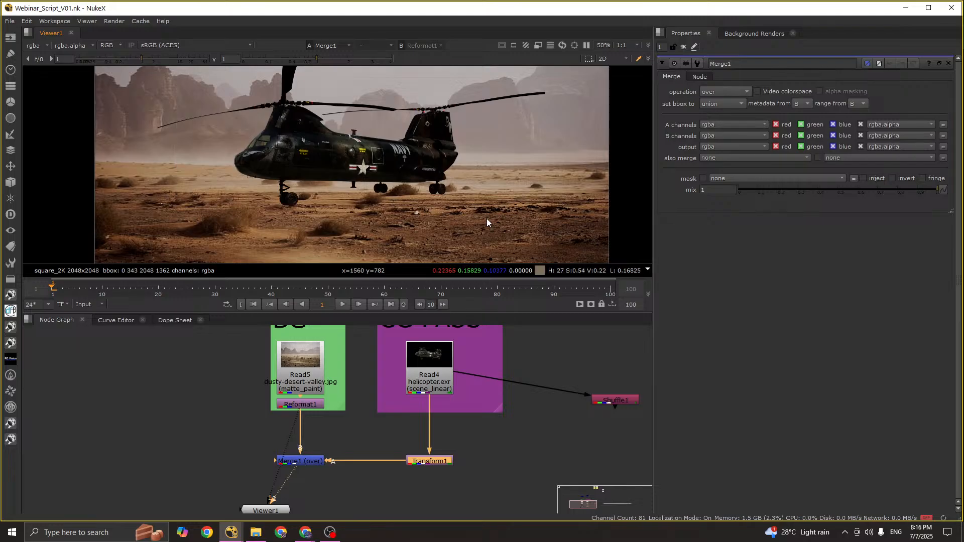
middle_drag(526, 431, 449, 435)
Step: Move Shuffle1 up level with the helicopter read, open its properties and view its output
click(347, 369)
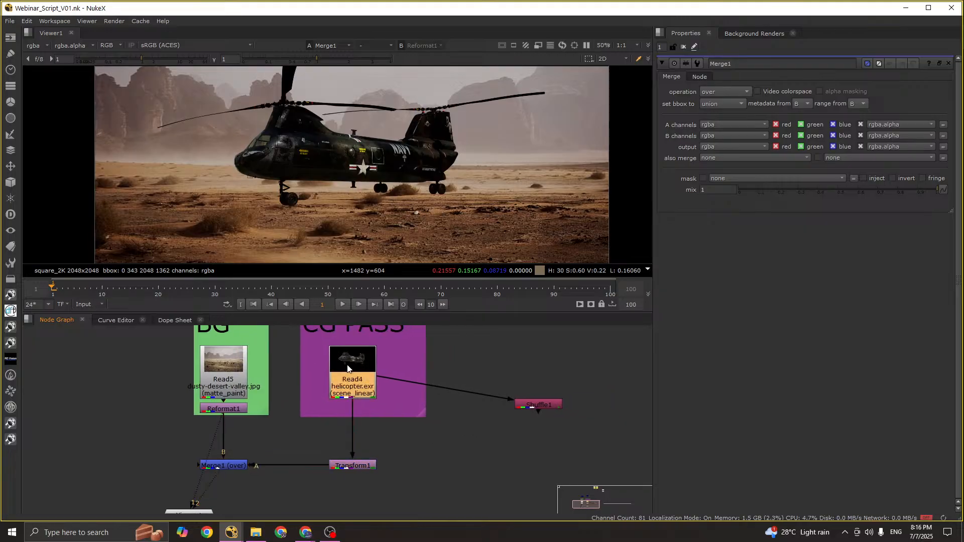
key(1)
drag(546, 408, 549, 369)
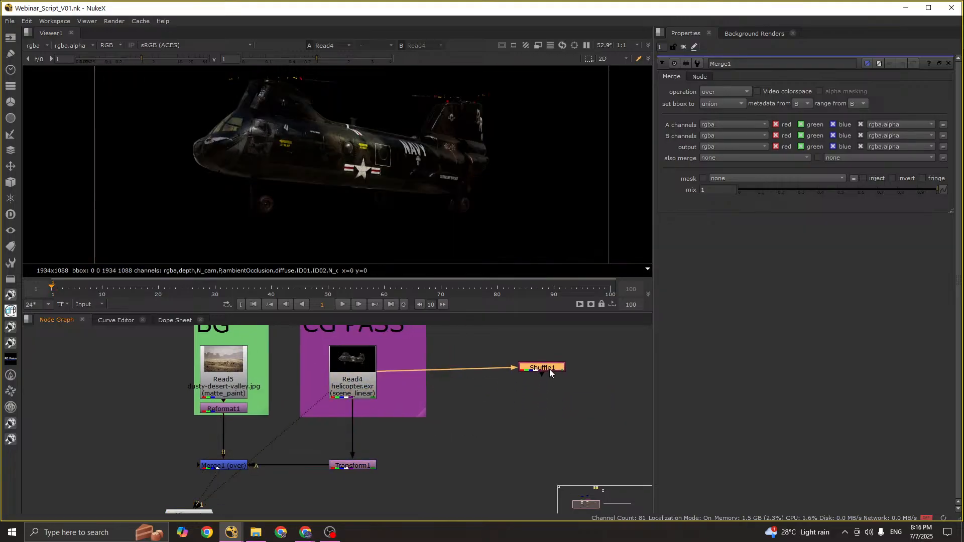
double_click(549, 369)
key(1)
scroll(527, 396, down, 2)
scroll(477, 429, down, 2)
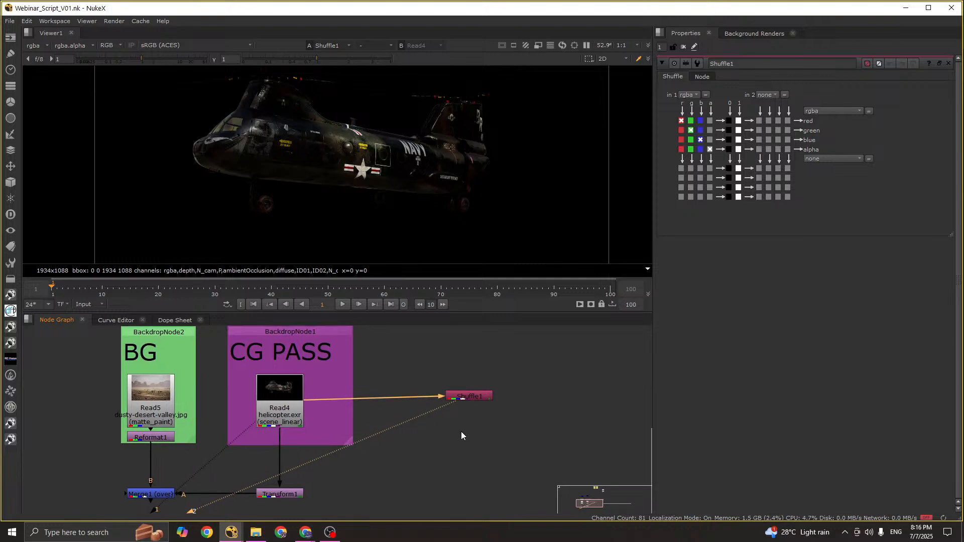
Step: View the helicopter read and move the "1. Extract" backdrop farther away from Shuffle1
click(324, 407)
key(1)
middle_drag(402, 417, 317, 377)
scroll(317, 377, down, 4)
scroll(423, 392, down, 1)
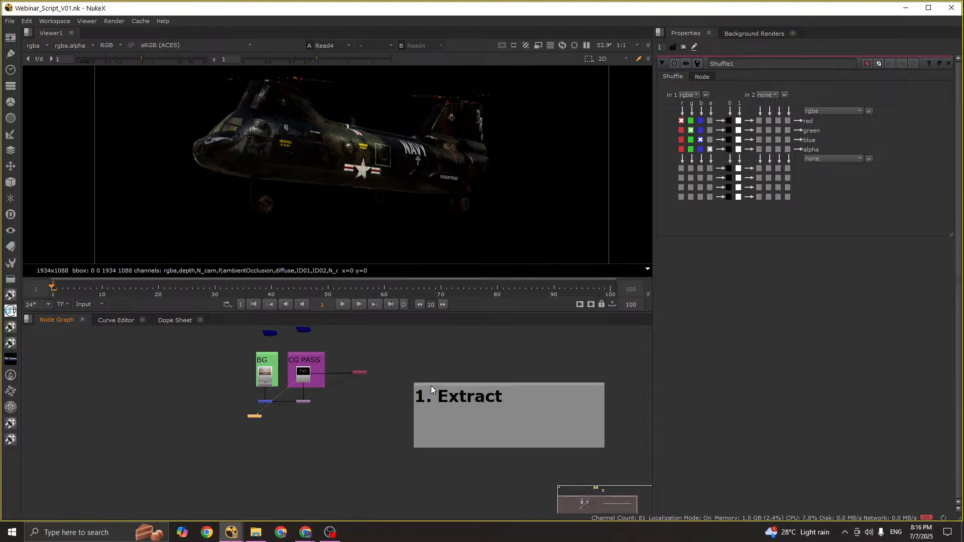
drag(423, 386, 600, 365)
scroll(314, 358, up, 4)
Step: Set Shuffle1's first input layer to ID01
click(433, 402)
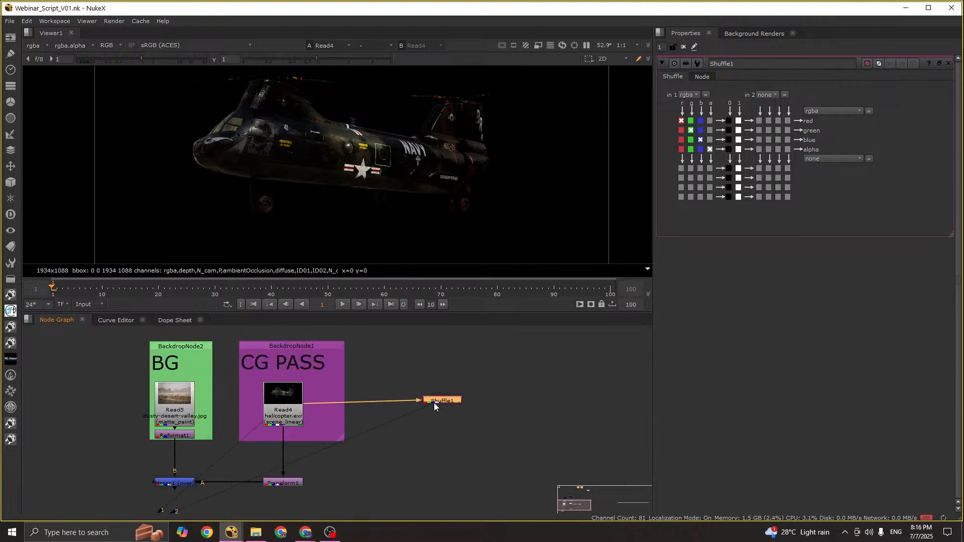
click(691, 95)
click(712, 158)
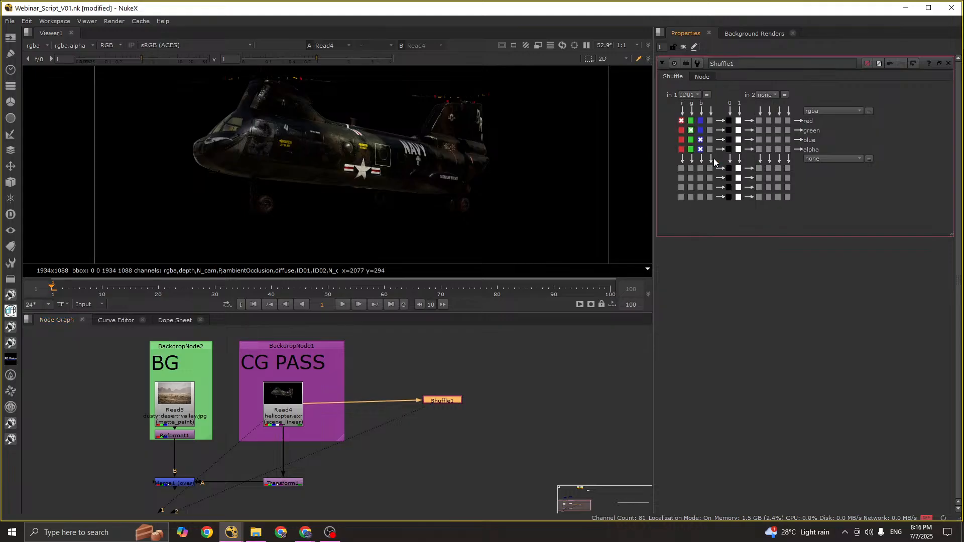
click(695, 94)
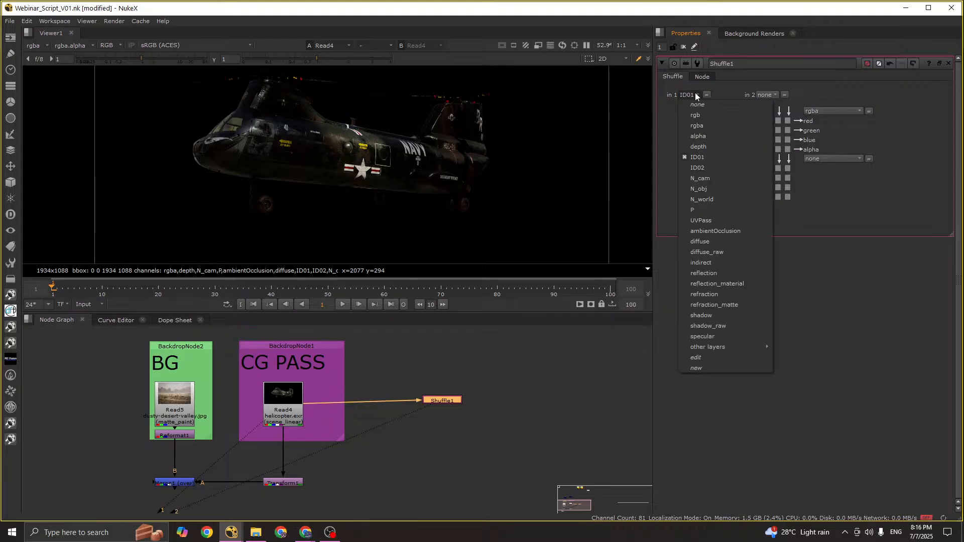
click(704, 158)
Step: Assign Read4 and Shuffle1 to viewer inputs 1 and 2 and compare the helicopter render with the ID01 pass
click(282, 410)
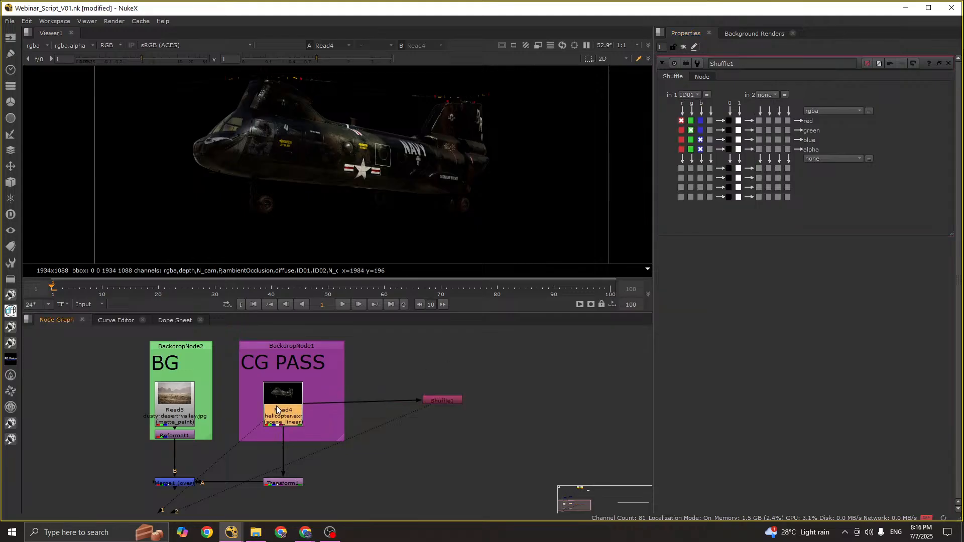
key(1)
click(438, 400)
key(2)
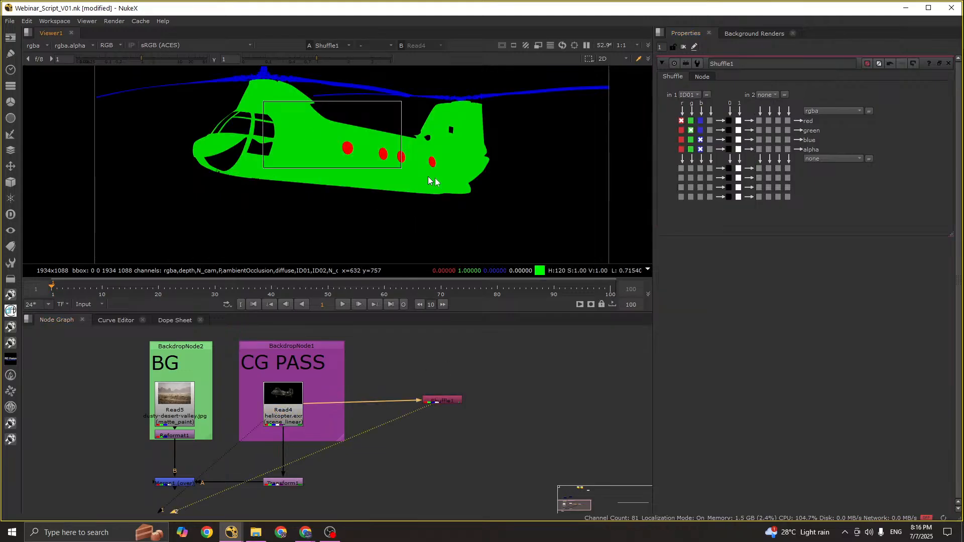
key(1)
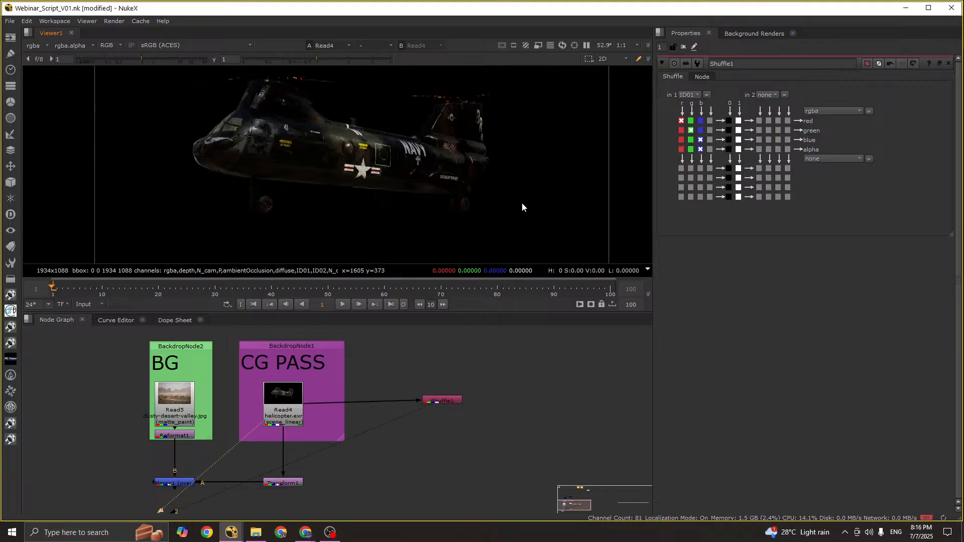
key(2)
key(1)
key(2)
key(1)
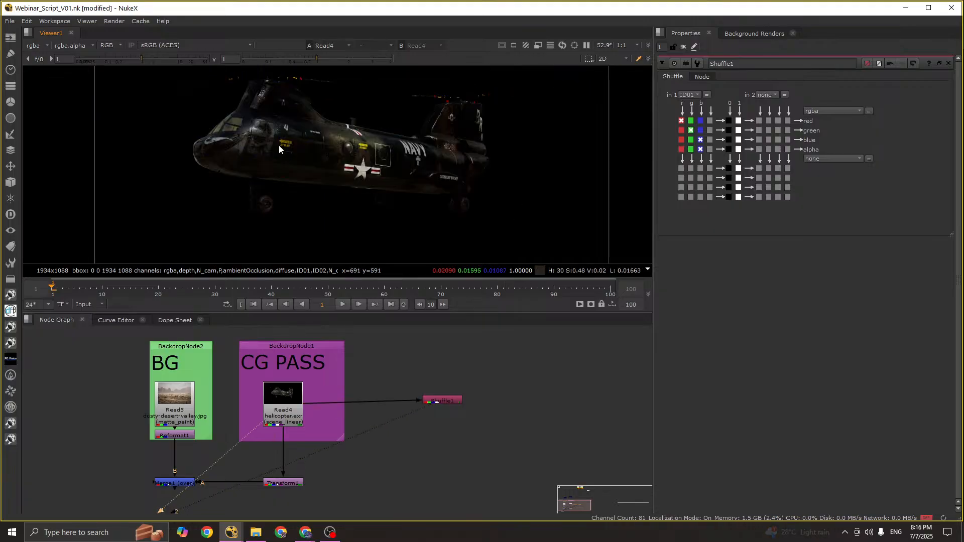
key(2)
Step: Examine which parts of the helicopter the ID01 colors cover, checking the body, rotors and windows against the render up close
drag(215, 98, 378, 183)
key(1)
key(2)
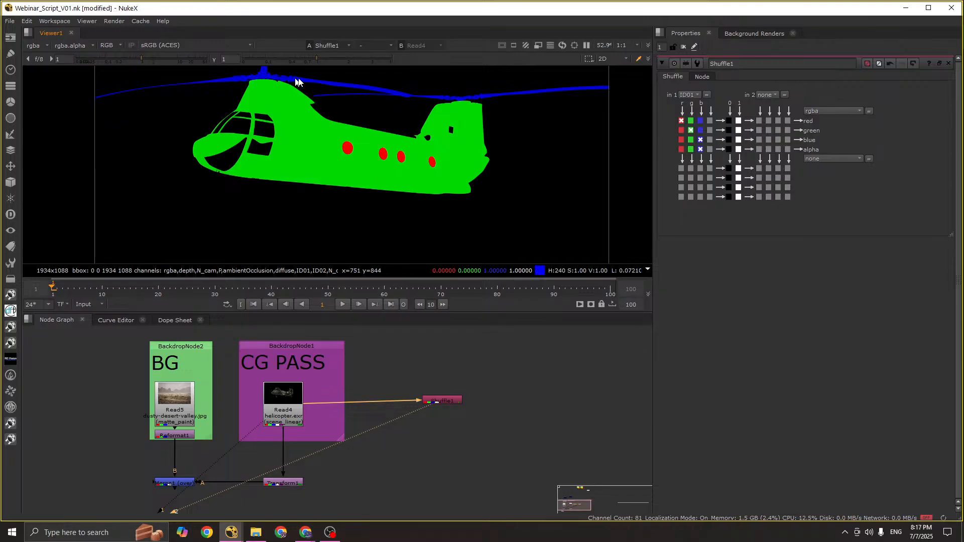
drag(408, 80, 319, 100)
middle_drag(375, 113, 357, 131)
key(1)
scroll(373, 167, up, 10)
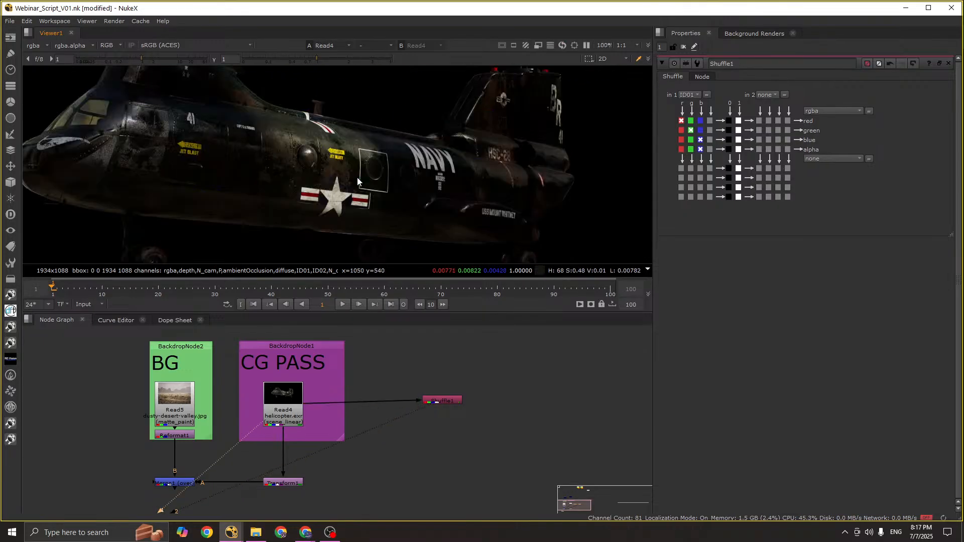
key(2)
scroll(397, 176, down, 10)
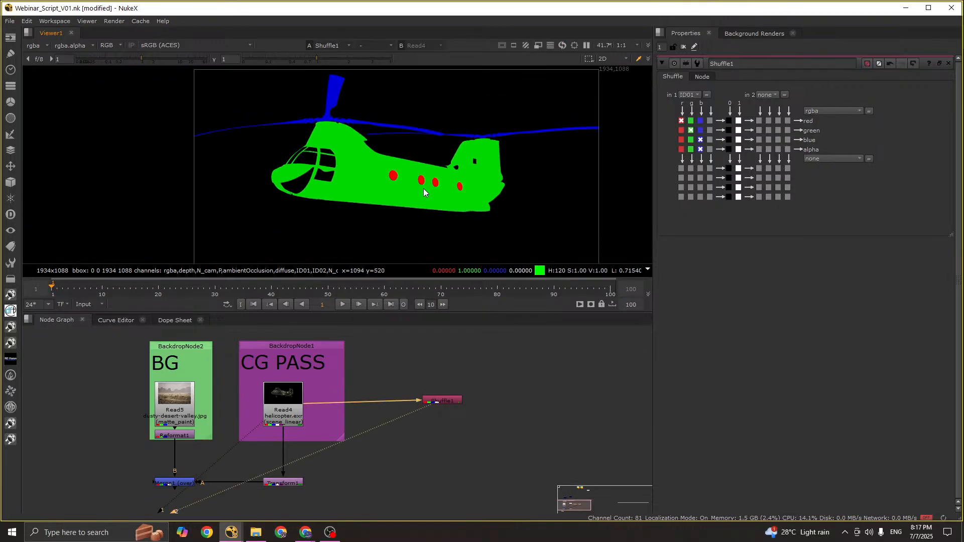
Step: Paste a copy of the Shuffle1 node below the original
middle_drag(442, 404, 451, 365)
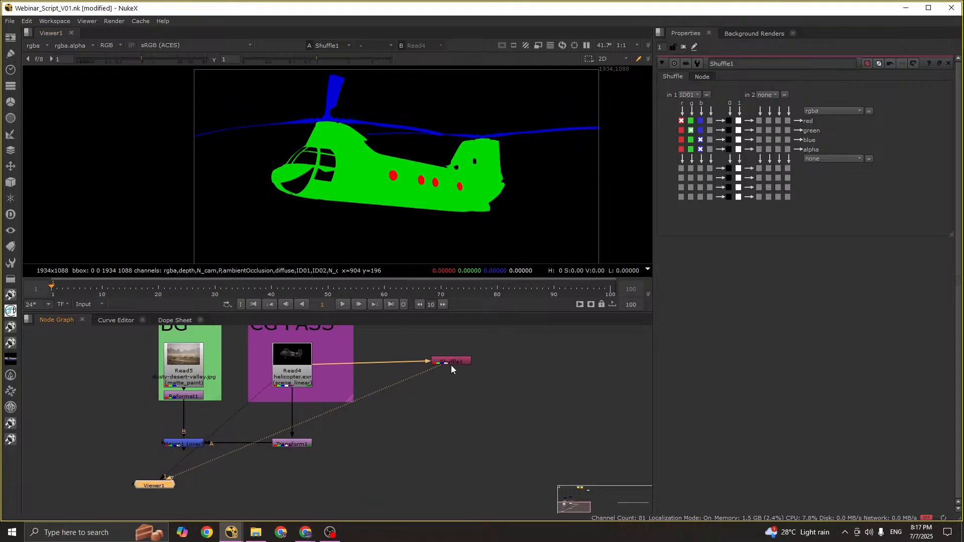
drag(454, 361, 456, 365)
middle_drag(456, 372, 457, 378)
scroll(457, 381, up, 5)
click(454, 402)
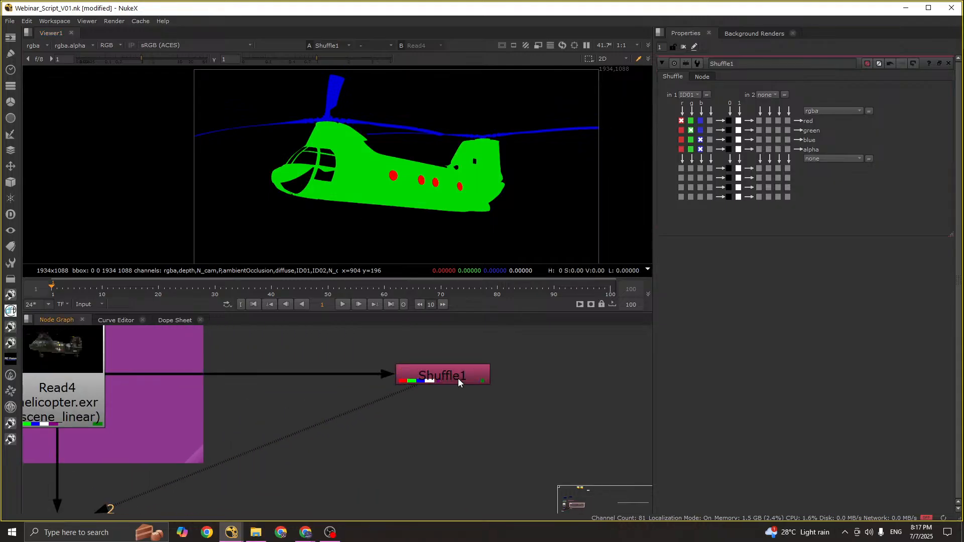
scroll(458, 379, down, 3)
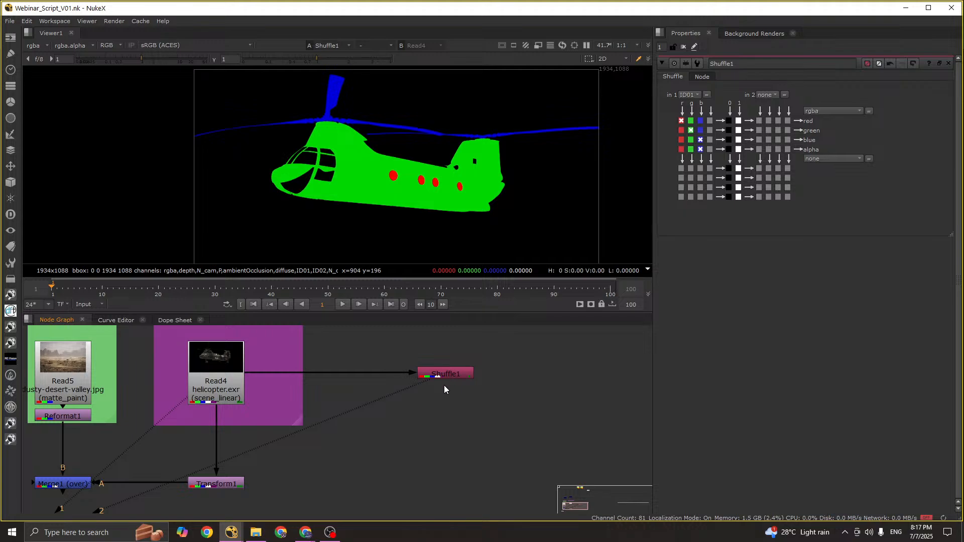
key(ctrl)
key(ctrl+v)
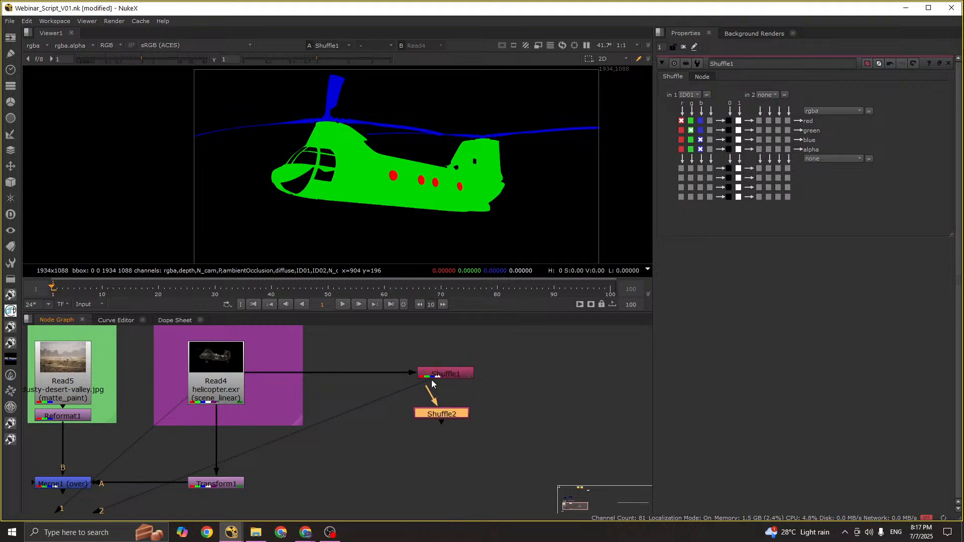
scroll(432, 384, down, 2)
drag(400, 345, 480, 510)
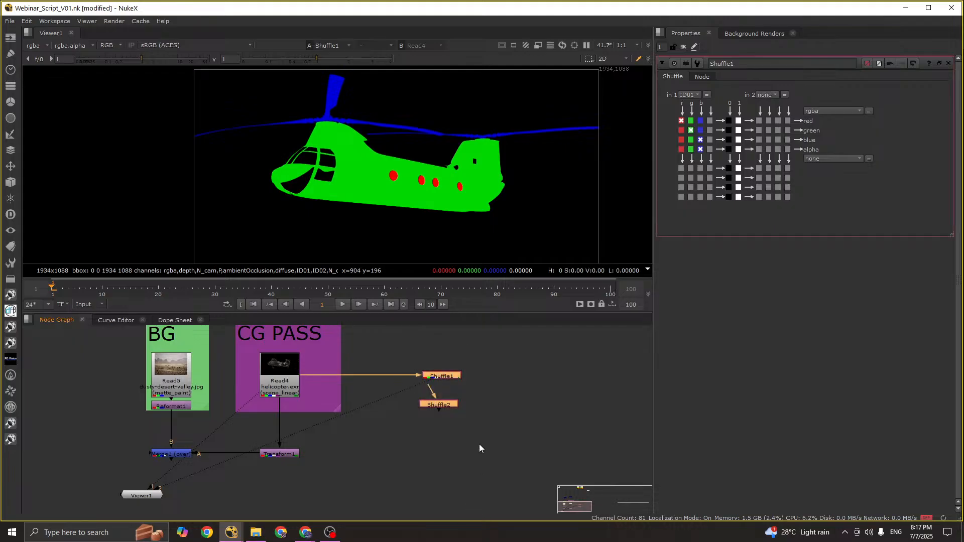
scroll(418, 390, up, 3)
Step: Reconnect Shuffle2's input from Shuffle1 to the Read4 helicopter node and view Read4
click(488, 401)
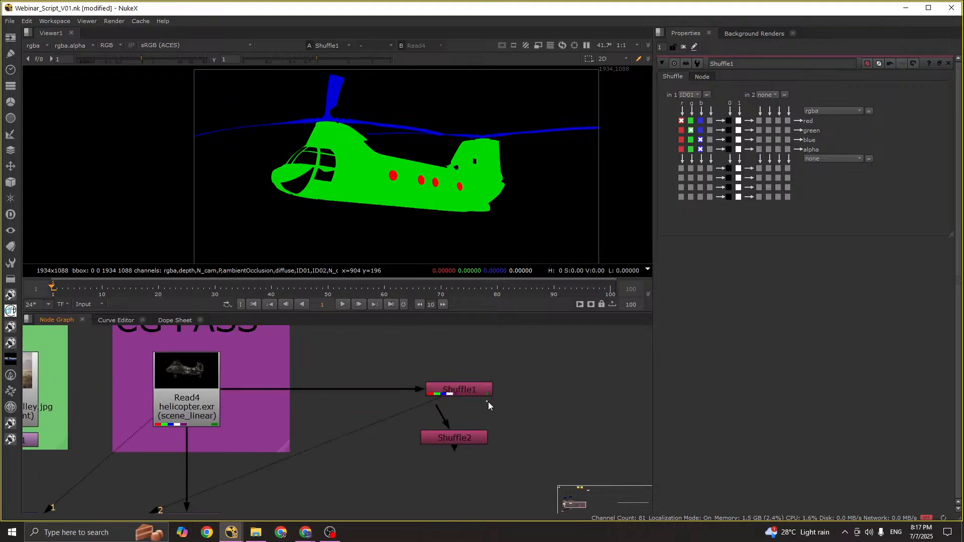
click(470, 392)
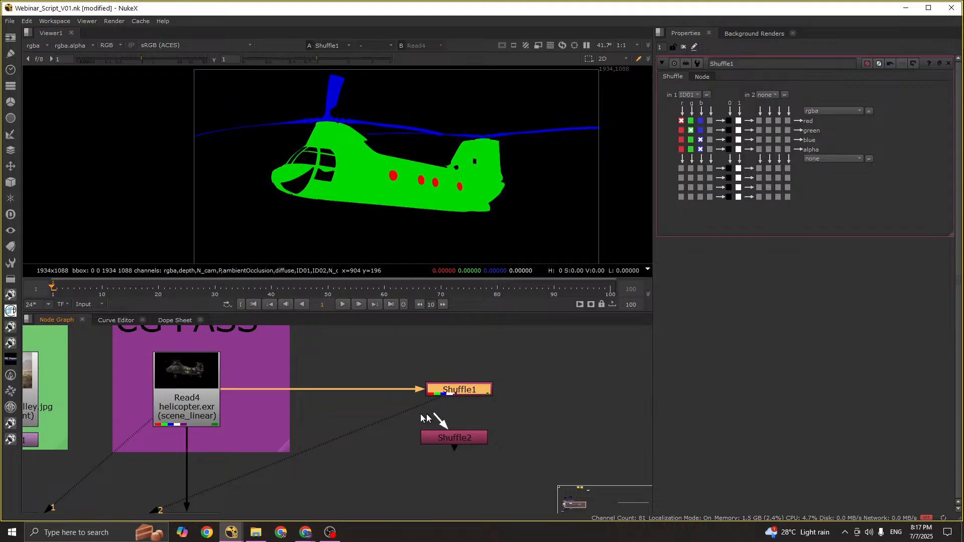
drag(425, 418, 198, 402)
click(187, 397)
key(1)
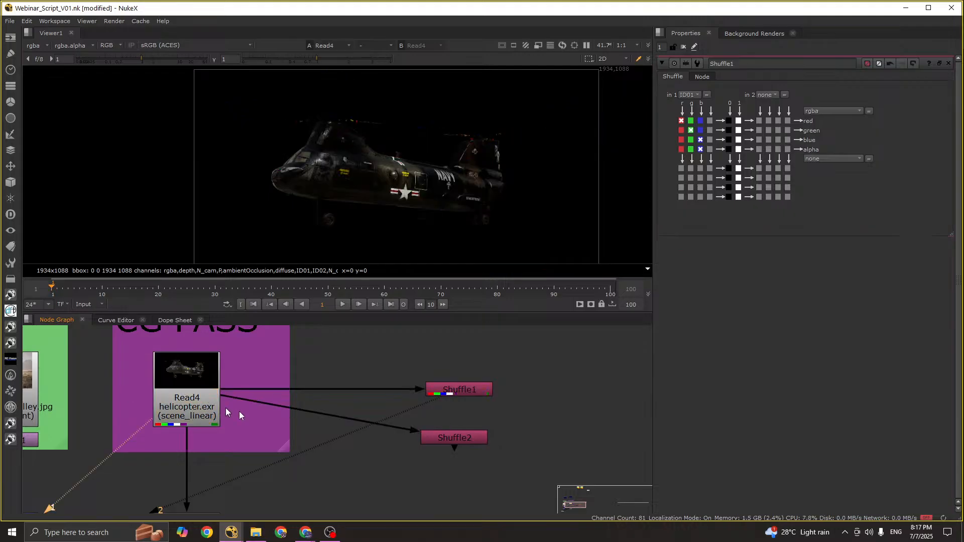
Step: View Shuffle2 with its properties open and set its first input layer to ID02
click(472, 438)
click(469, 390)
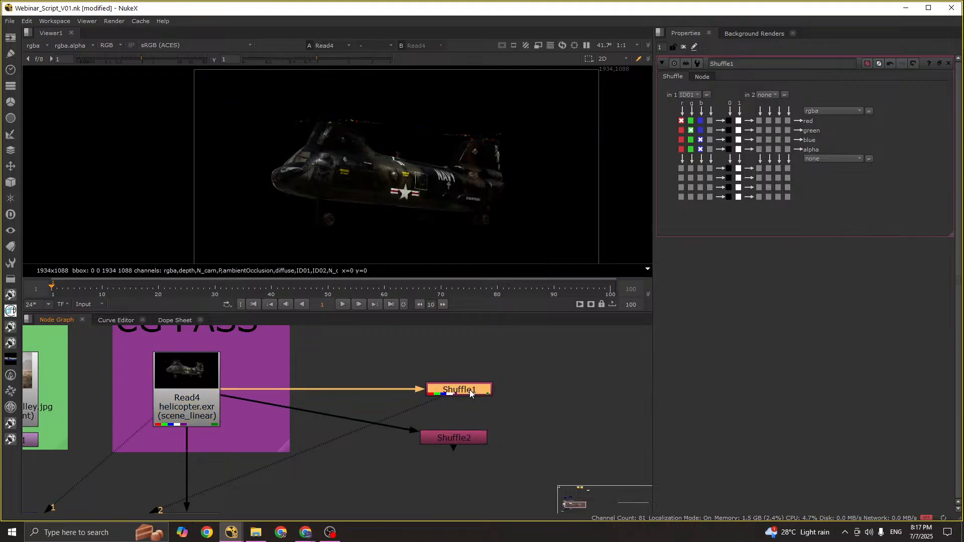
click(454, 437)
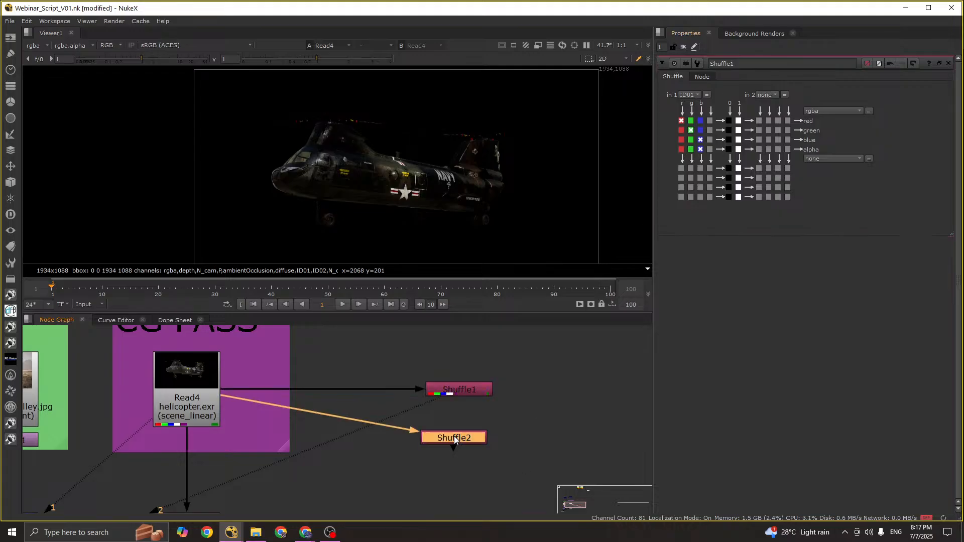
key(1)
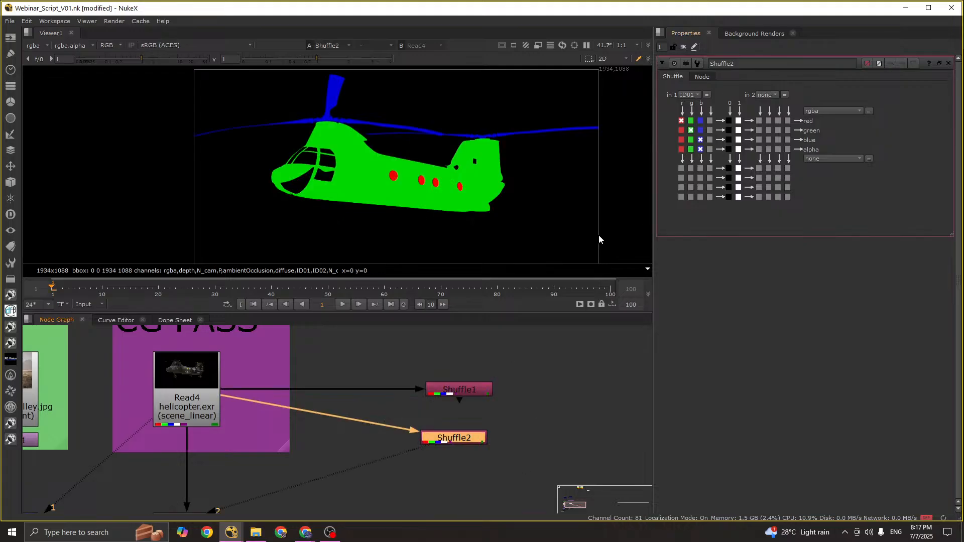
click(691, 95)
click(701, 168)
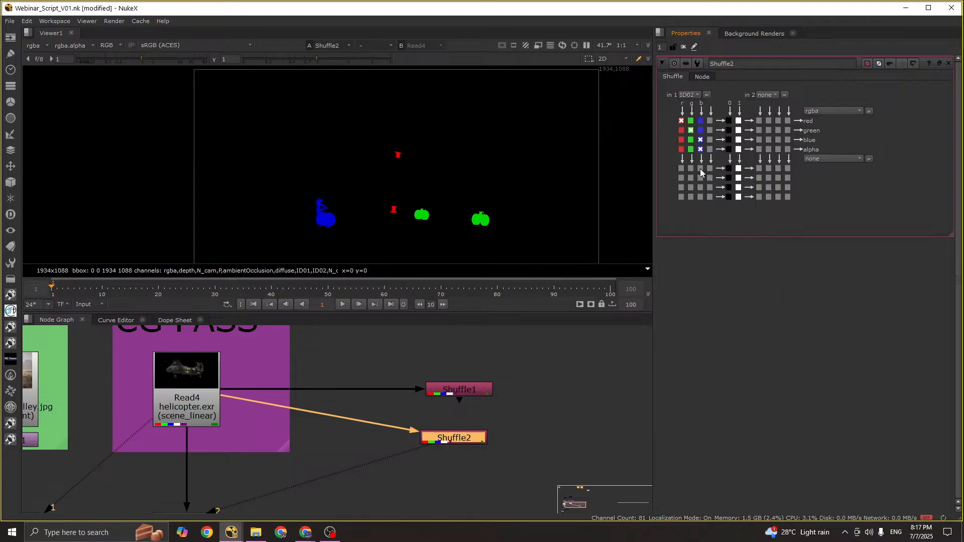
Step: Compare the ID02 pass from Shuffle2 with the helicopter render in the viewer
key(1)
key(2)
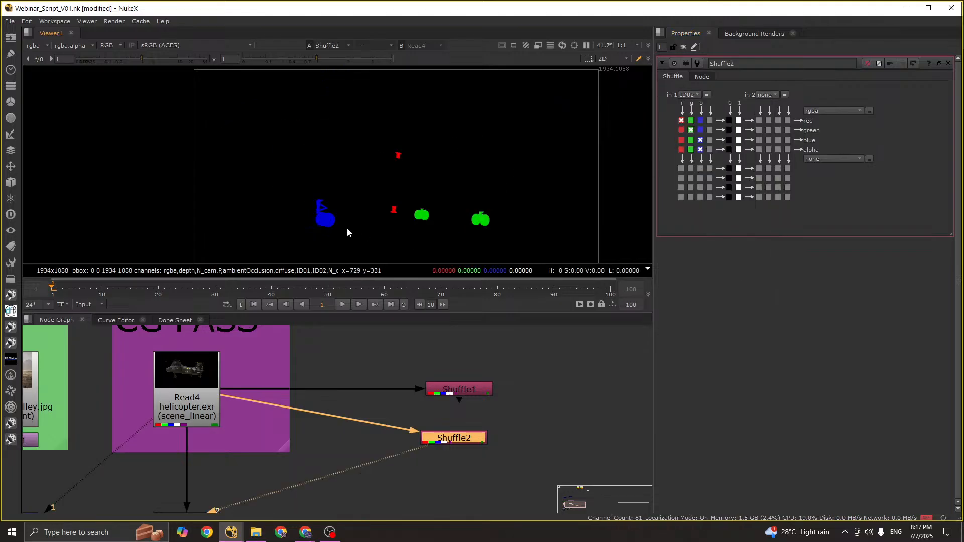
key(1)
key(2)
key(1)
key(2)
key(1)
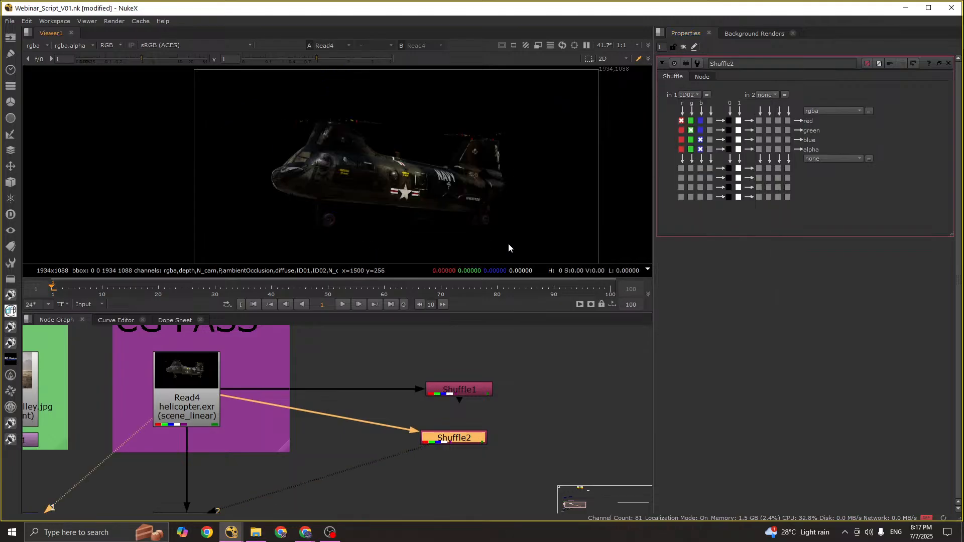
Step: Switch the viewer between the Read4 render and the Shuffle2 output to check the ID02 mattes across the full frame
key(equal)
key(2)
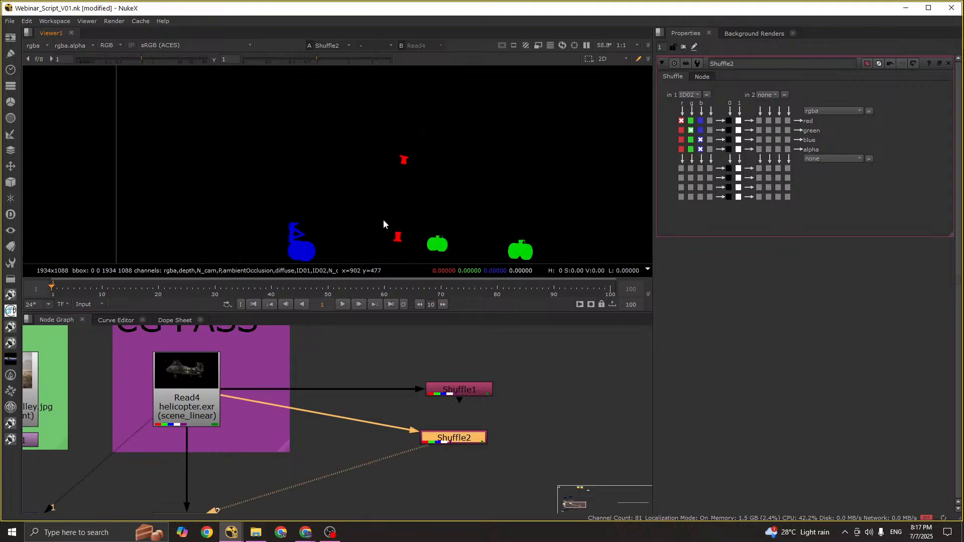
key(1)
scroll(383, 201, down, 3)
key(2)
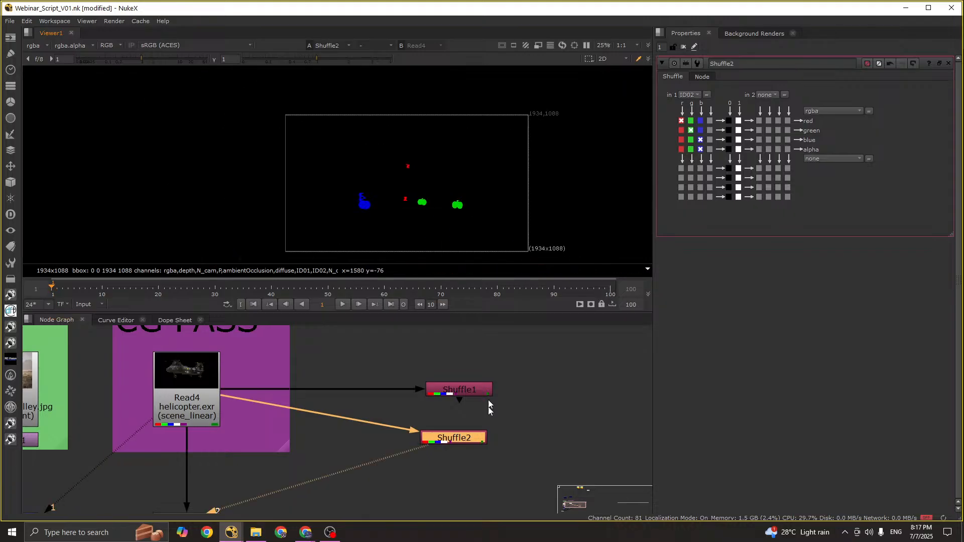
Step: Save the script and align the Shuffle2 node beneath Shuffle1
middle_drag(488, 446, 492, 435)
scroll(492, 435, up, 3)
key(ctrl+s)
scroll(479, 431, down, 3)
drag(466, 432, 474, 430)
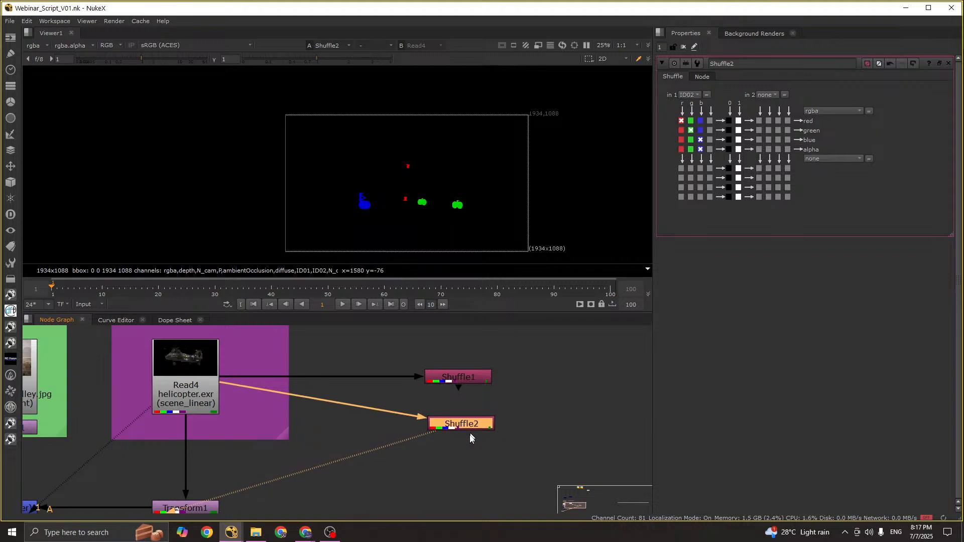
Step: Paste another copy of the Shuffle node below Shuffle2 and connect its input to the Read4 helicopter node
click(462, 464)
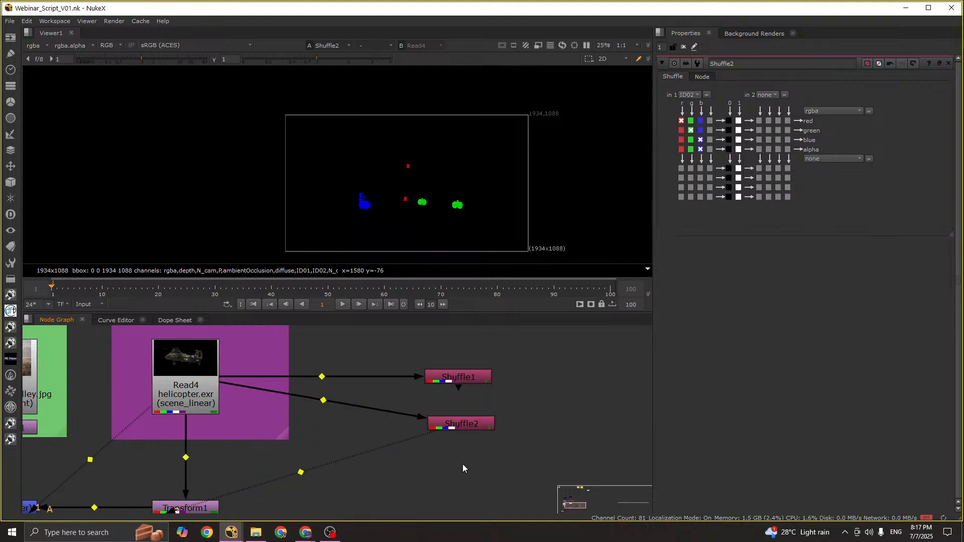
key(ctrl+v)
middle_drag(463, 464, 486, 446)
drag(485, 448, 225, 367)
Step: View Shuffle3 with its properties open and set its first input layer to N_cam
double_click(489, 457)
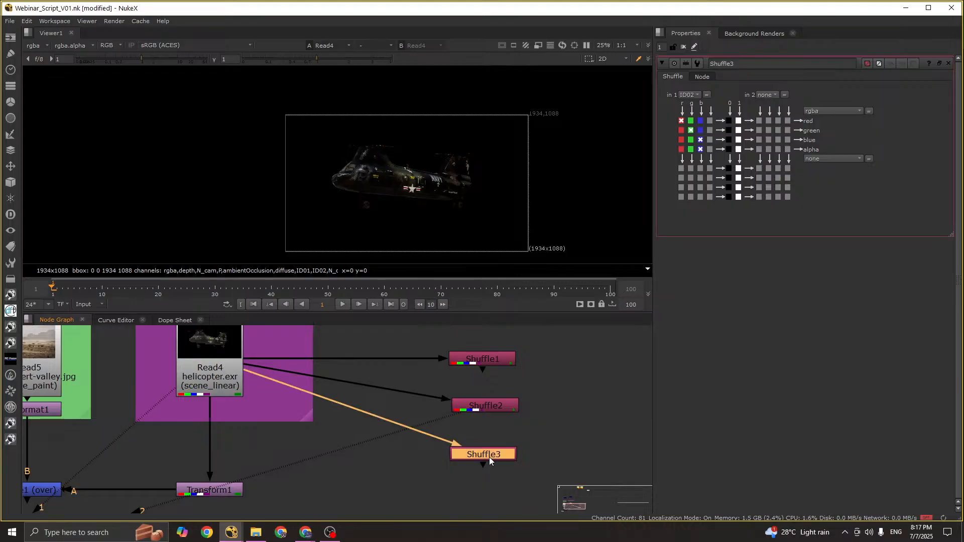
key(1)
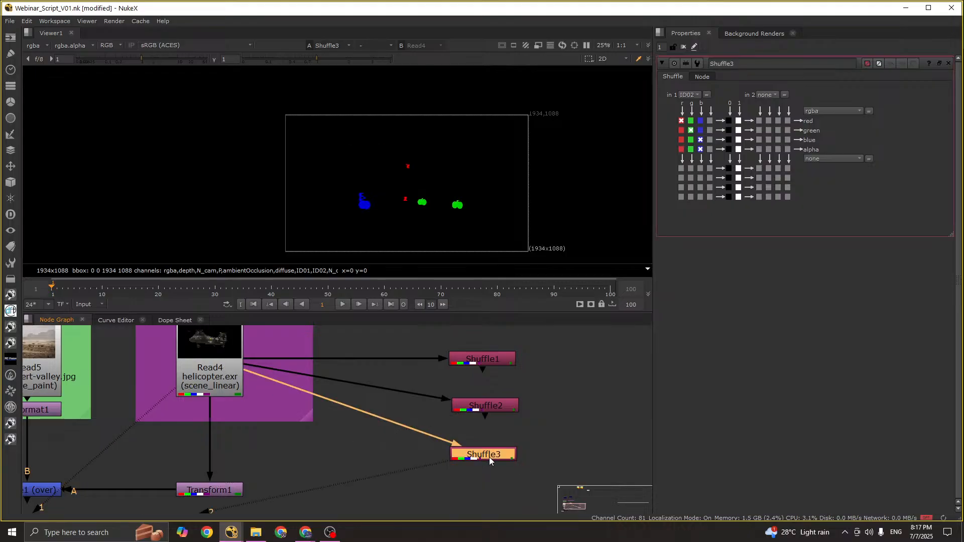
click(698, 95)
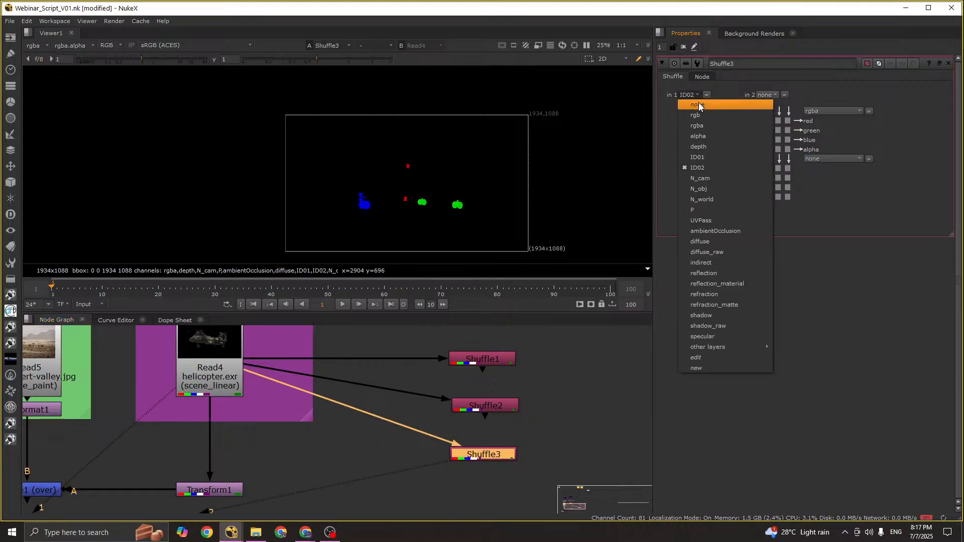
click(718, 179)
Step: Sample the fuselage area in the viewer and compare Shuffle3's N_cam pass with the helicopter render
scroll(385, 191, up, 2)
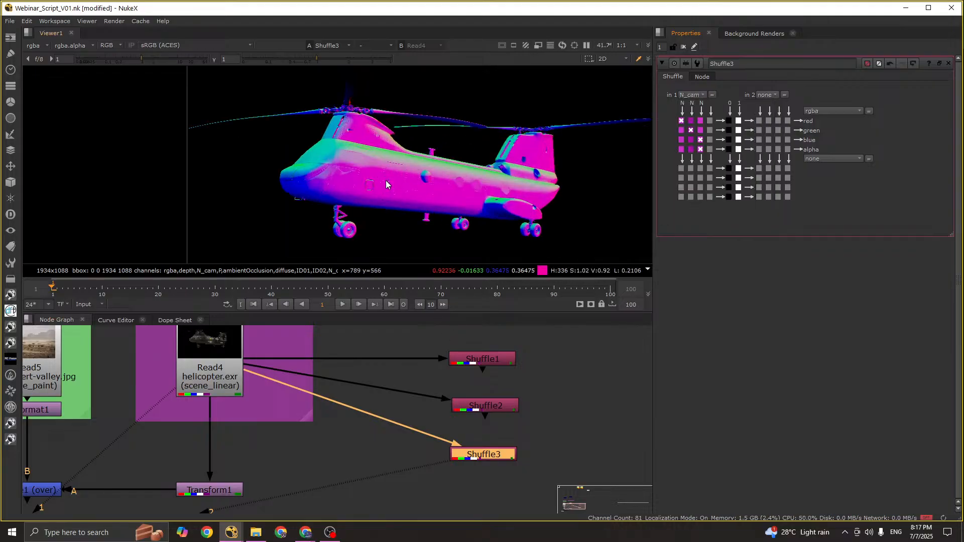
ctrl+shift+drag(336, 146, 551, 224)
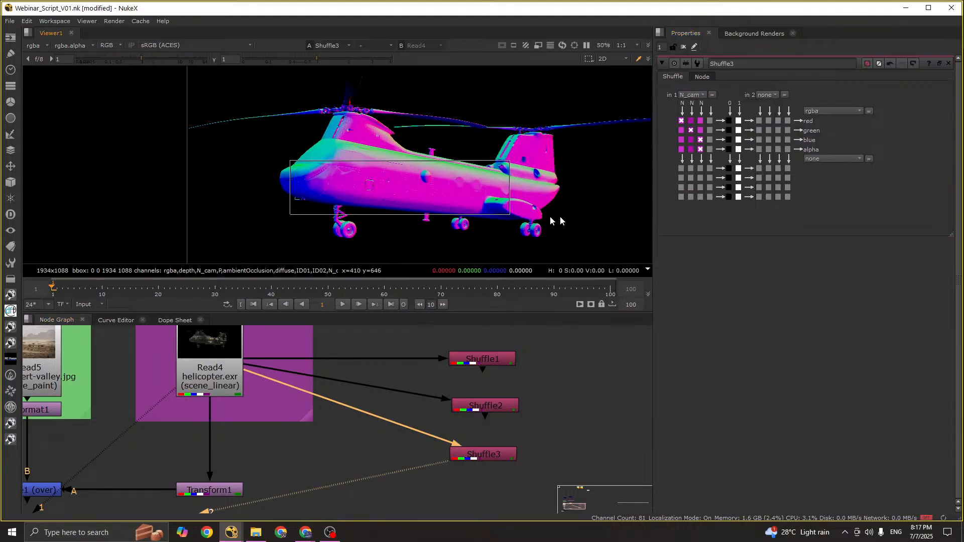
key(1)
key(2)
key(1)
key(2)
key(1)
key(2)
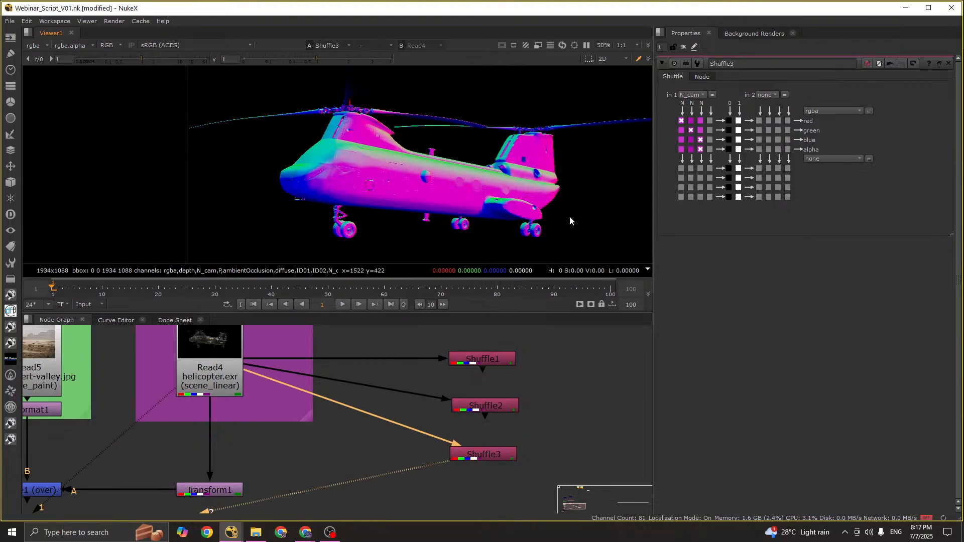
key(1)
key(2)
scroll(503, 416, down, 2)
Step: View the Read4 helicopter render and open the node's properties
click(477, 437)
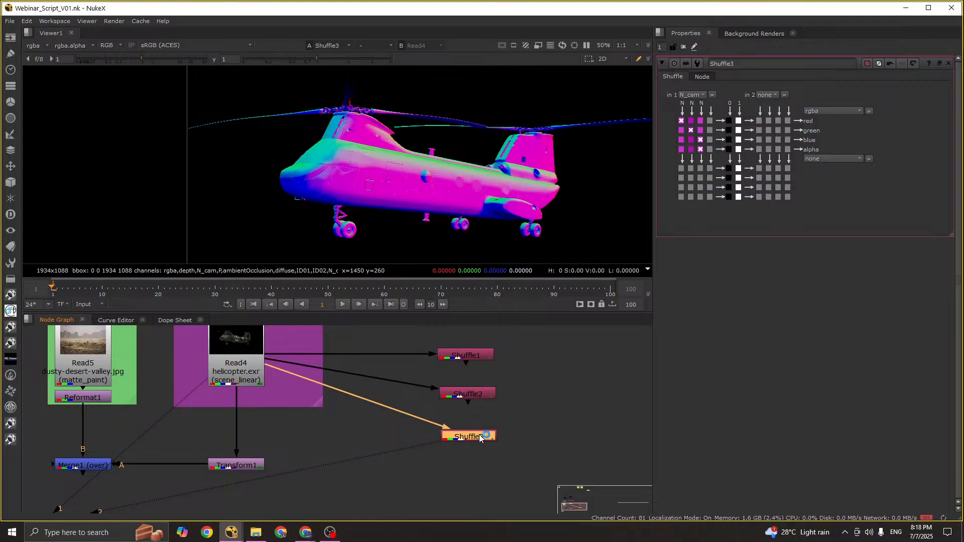
click(239, 370)
key(1)
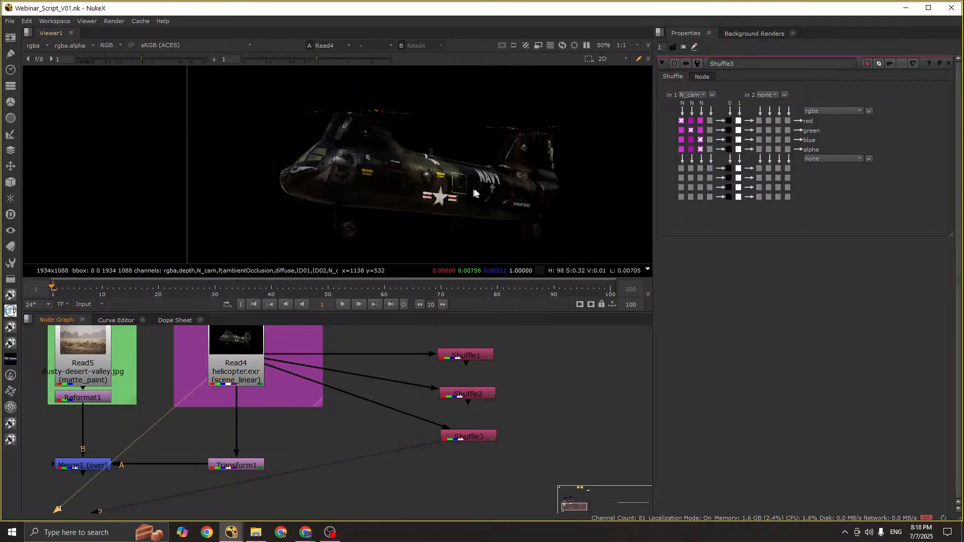
double_click(236, 352)
click(516, 387)
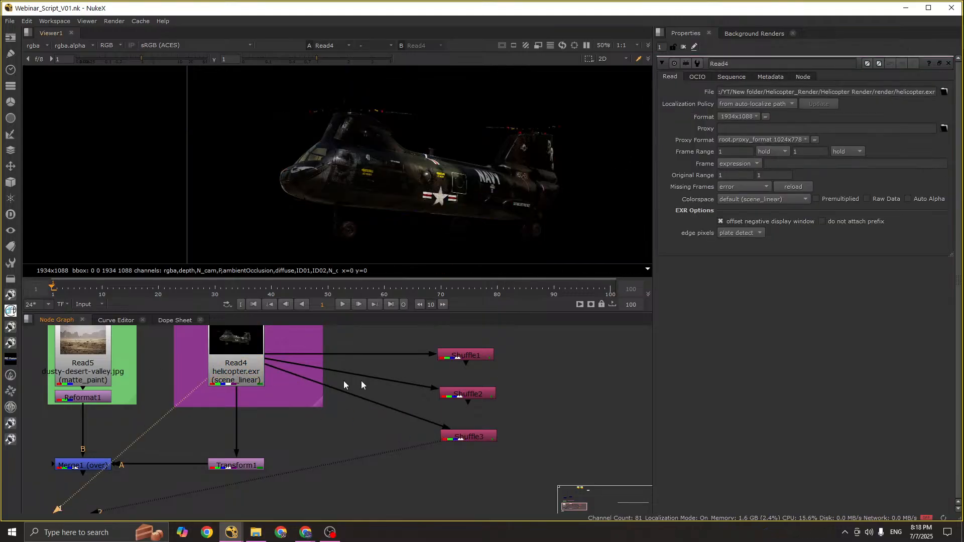
middle_drag(343, 385, 317, 410)
click(445, 383)
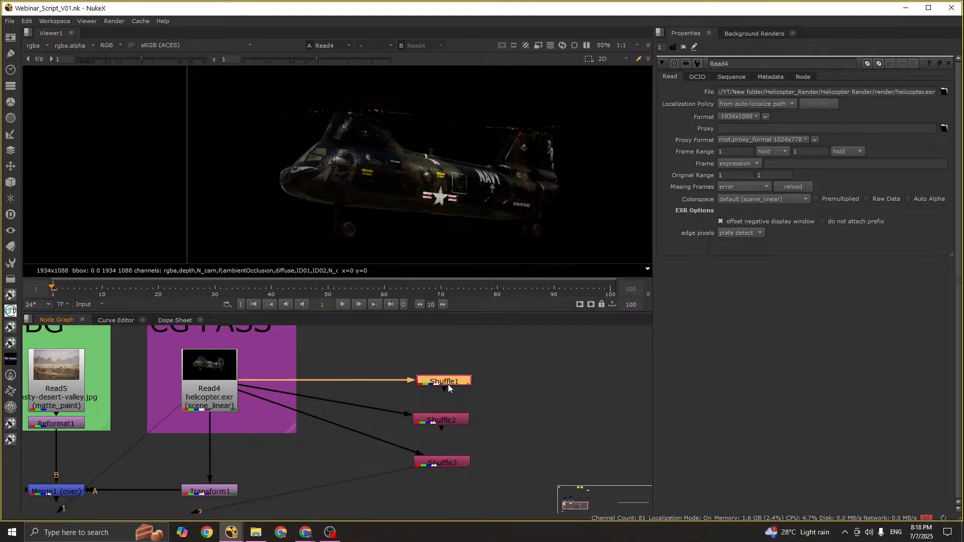
middle_drag(461, 416, 415, 408)
click(393, 396)
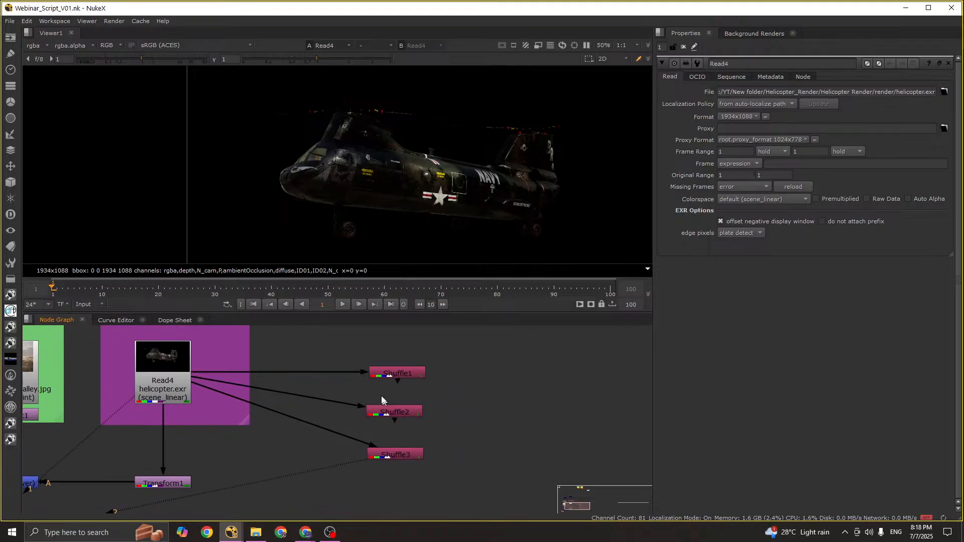
scroll(399, 429, down, 4)
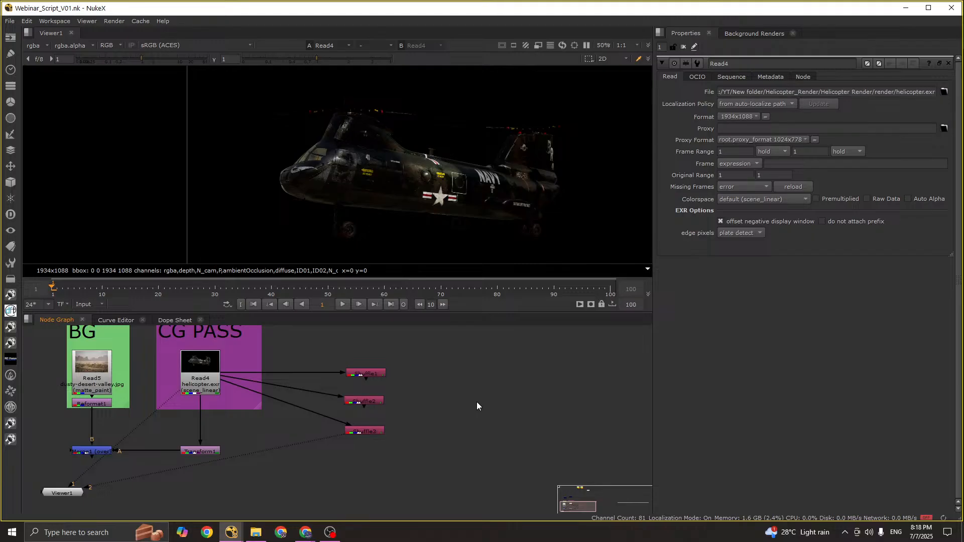
middle_drag(386, 419, 408, 407)
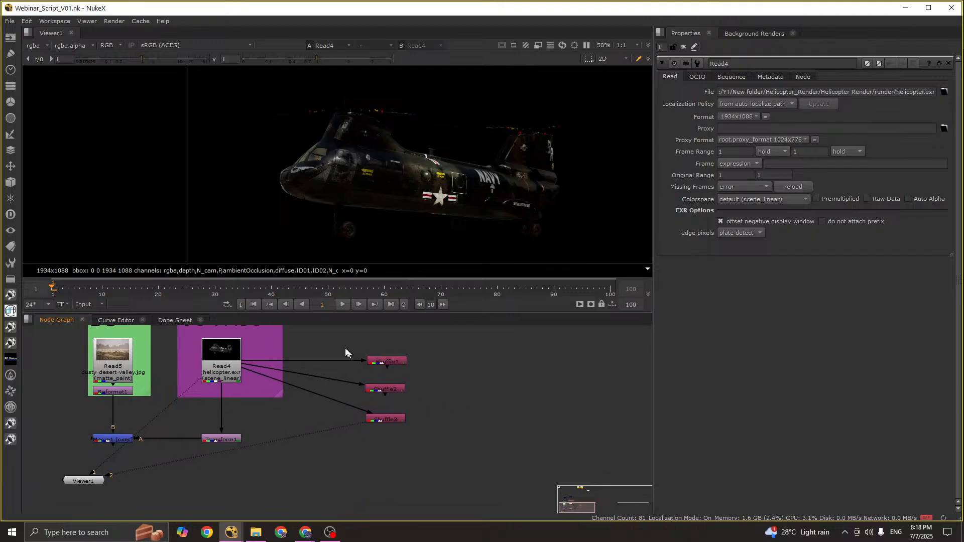
drag(346, 353, 406, 411)
scroll(391, 442, up, 2)
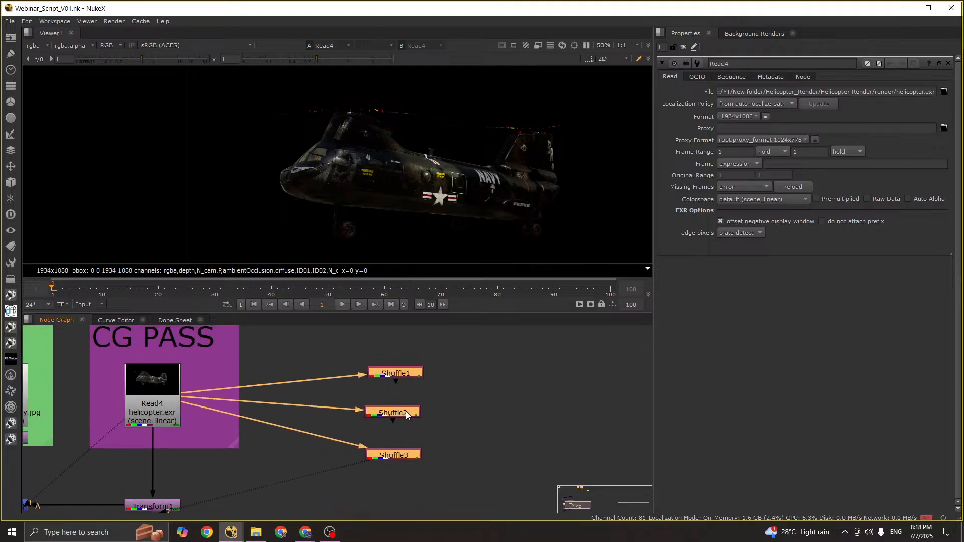
click(452, 426)
click(402, 456)
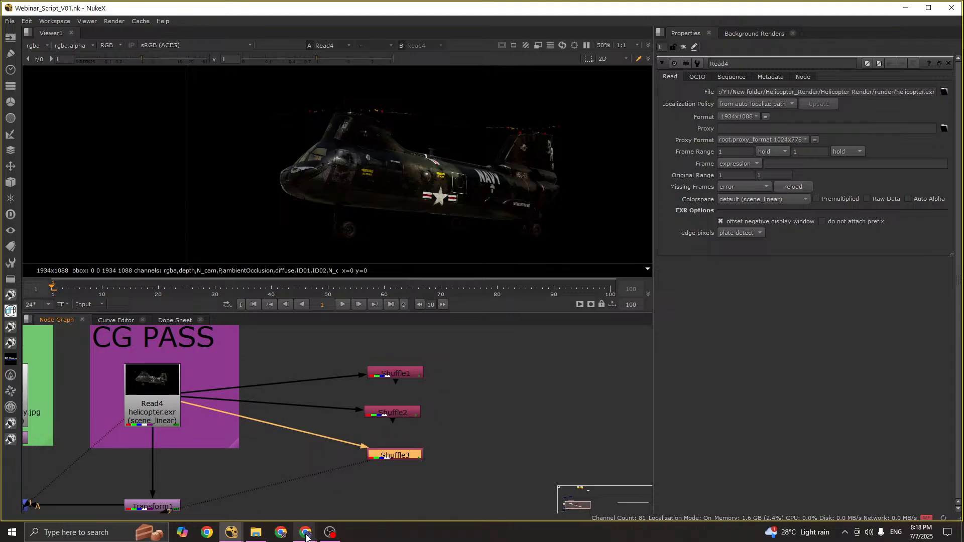
click(444, 438)
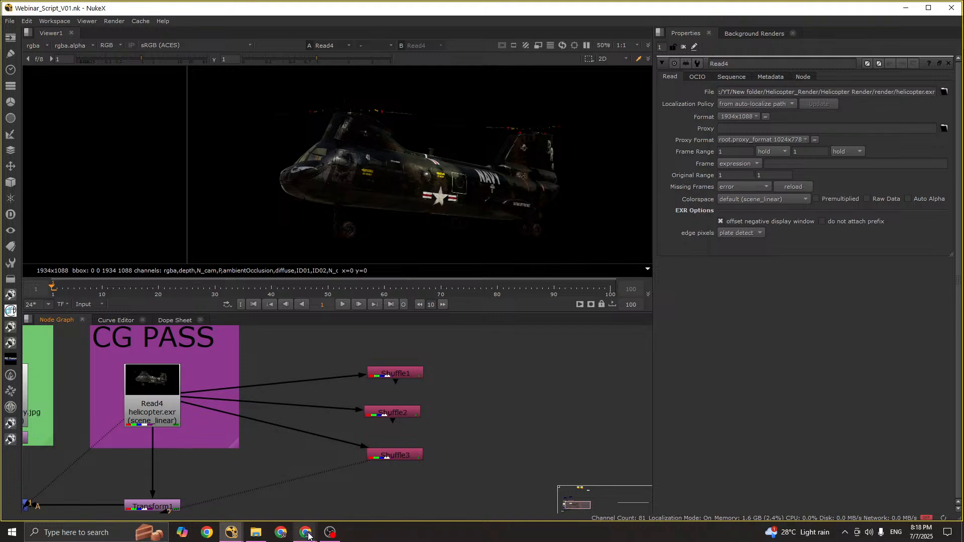
Step: Switch to the Google Meet call, admit the waiting participant from the people list, and return to Nuke
mouse_move(306, 532)
click(298, 495)
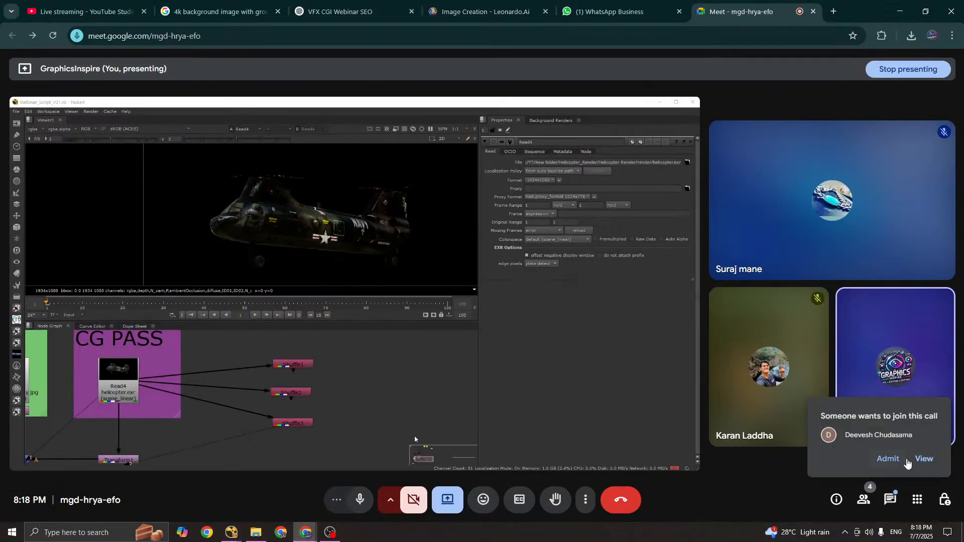
click(928, 460)
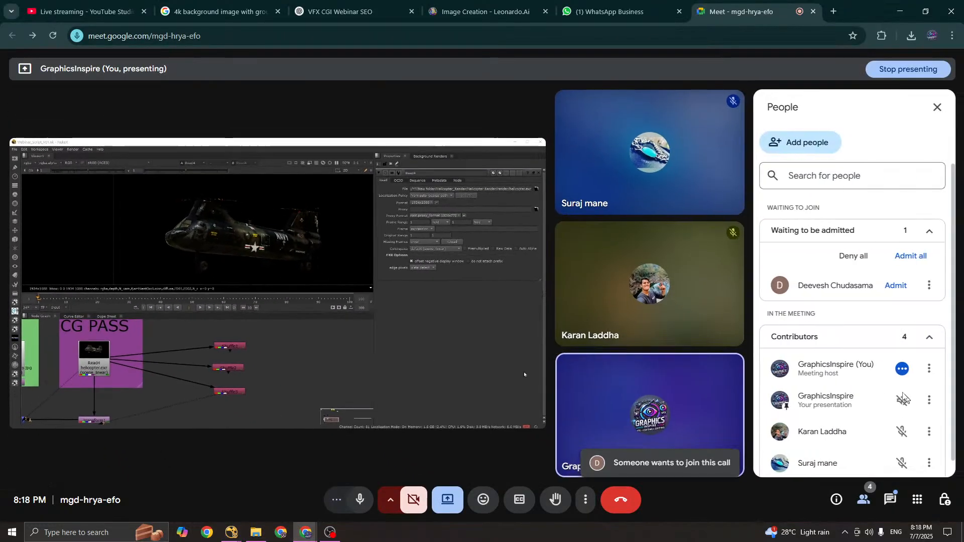
click(895, 315)
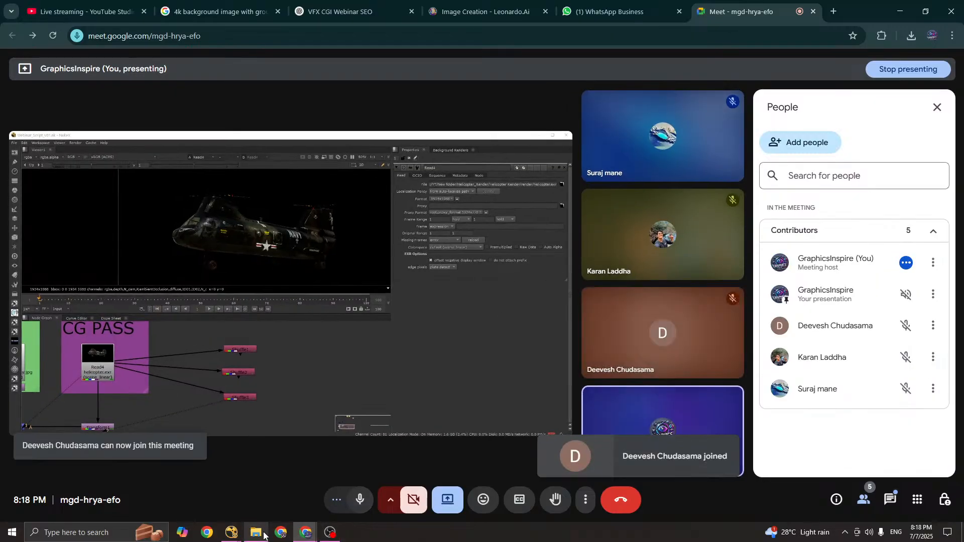
mouse_move(231, 532)
click(309, 489)
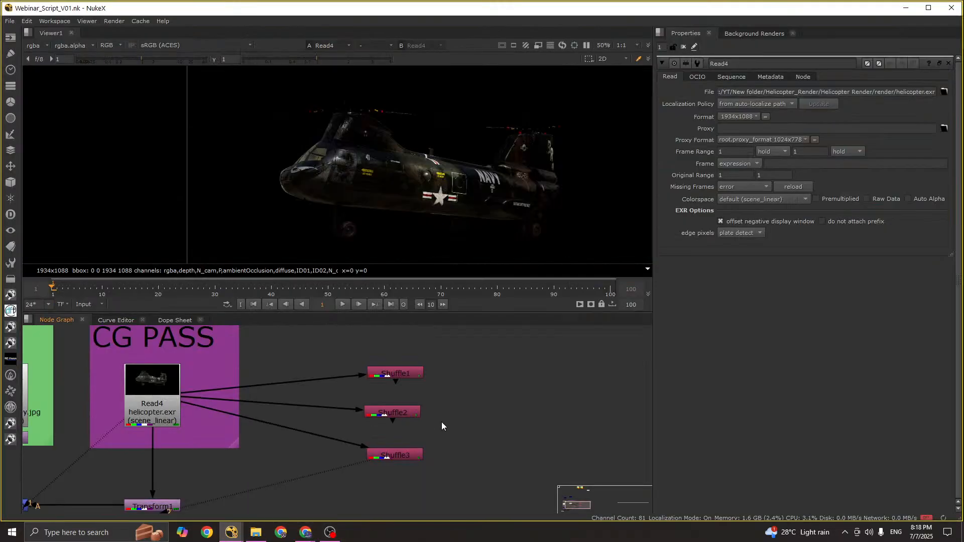
Step: Review the ID01, ID02 and N_cam passes by viewing Shuffle1, Shuffle2 and Shuffle3 in turn with their properties open
middle_drag(493, 226, 487, 225)
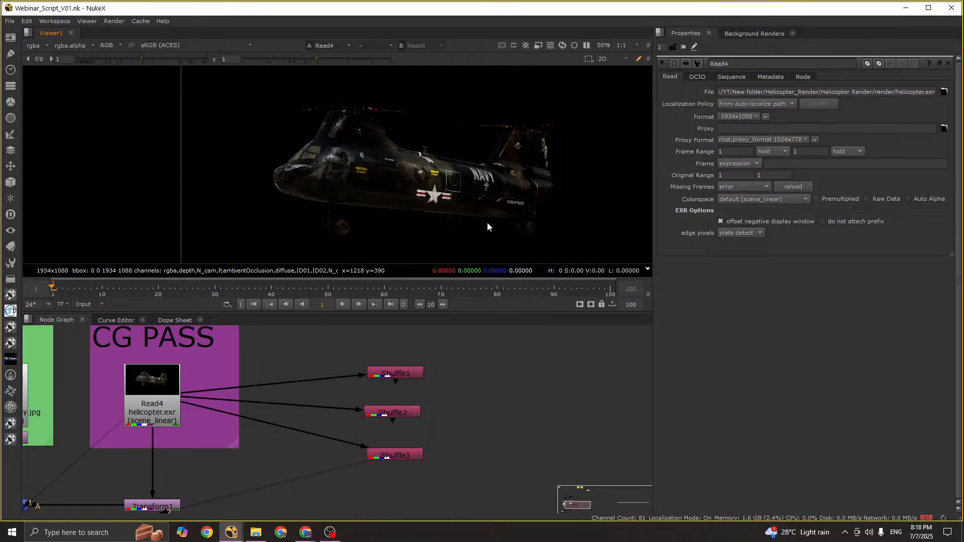
double_click(381, 375)
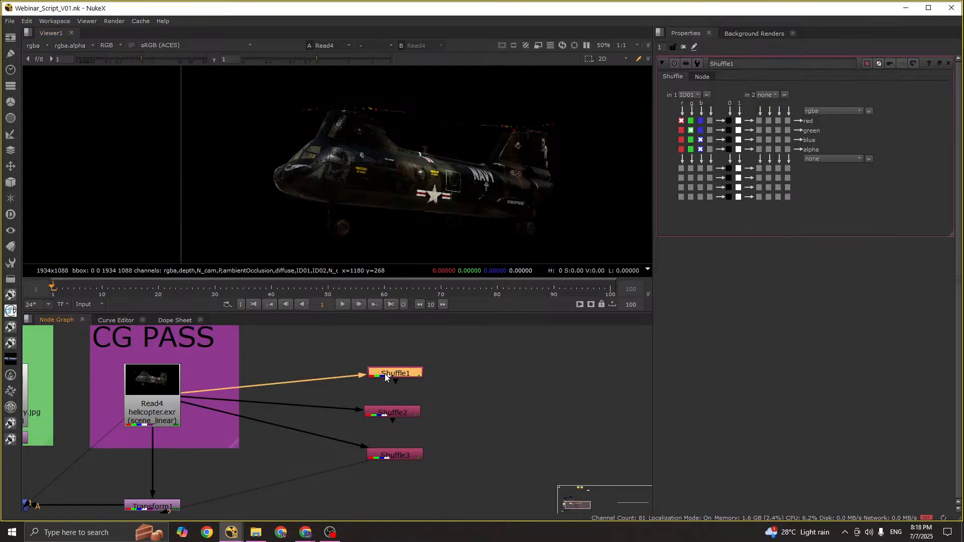
key(1)
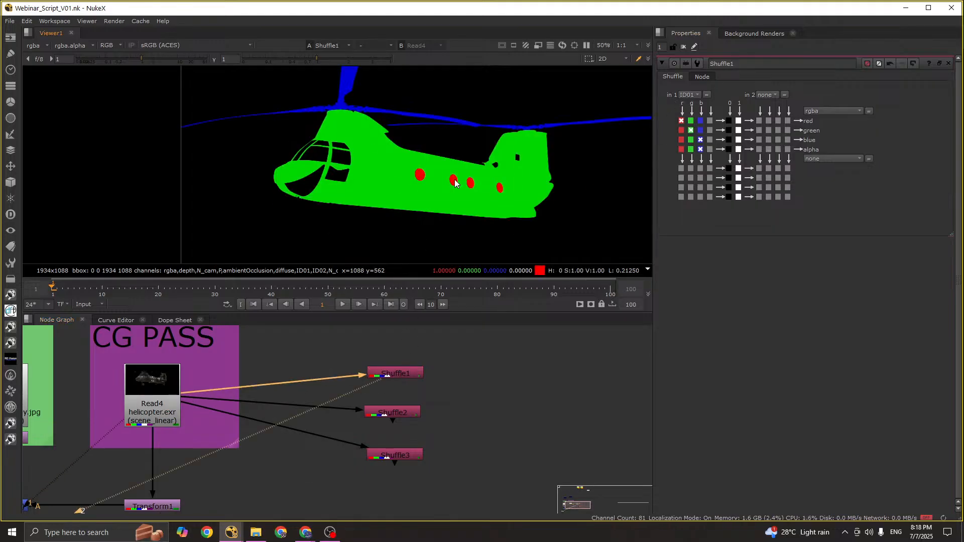
double_click(397, 414)
key(1)
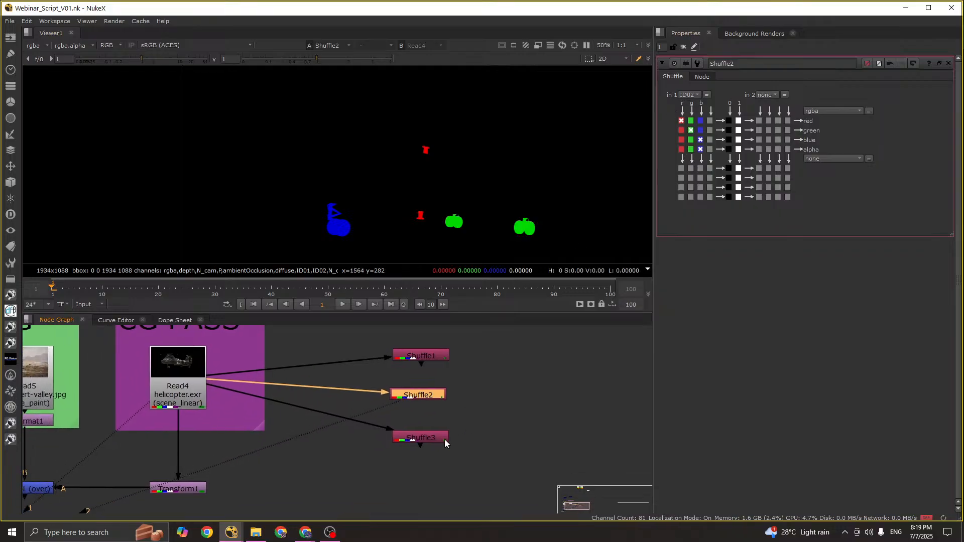
double_click(436, 439)
key(1)
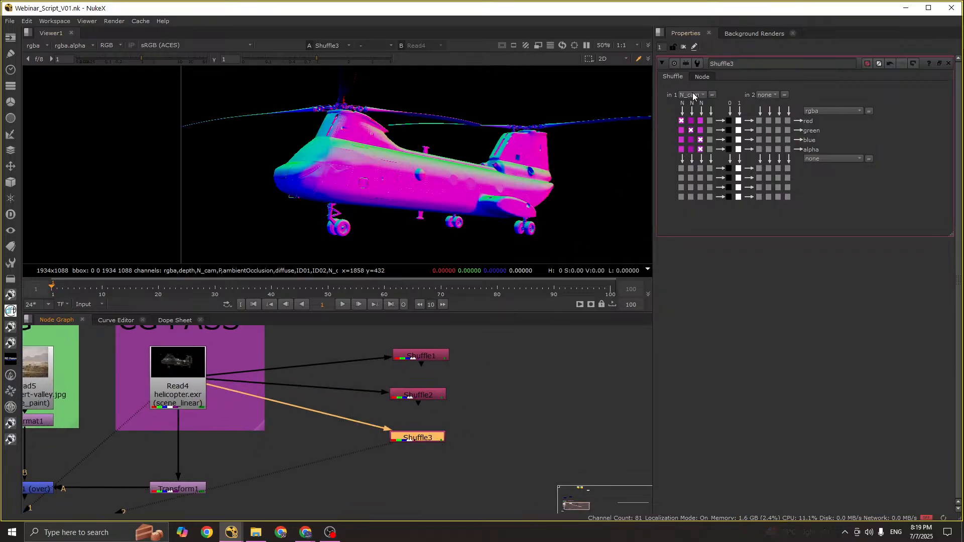
click(532, 438)
click(414, 438)
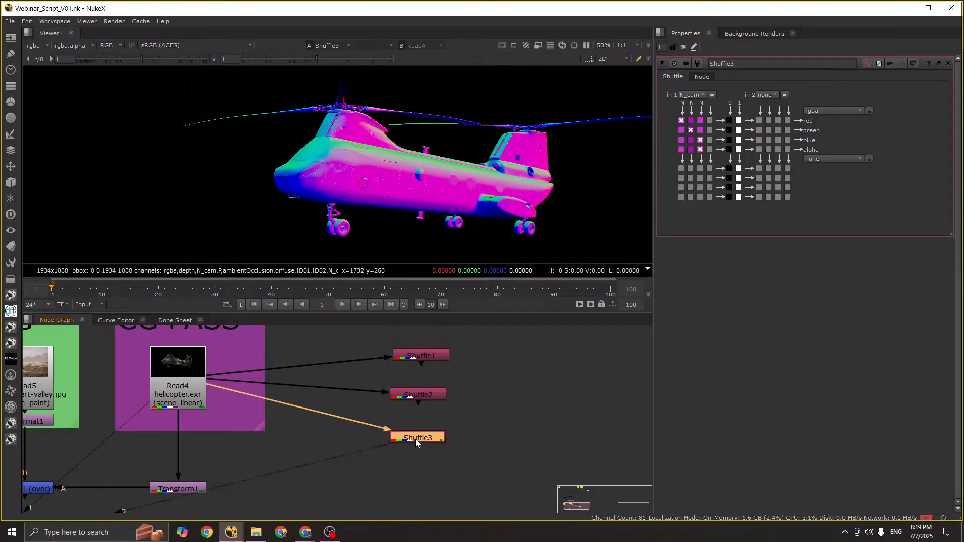
Step: Enlarge the node graph to fill the window and frame the BG and CG PASS tree with its three Shuffle nodes
scroll(381, 396, down, 2)
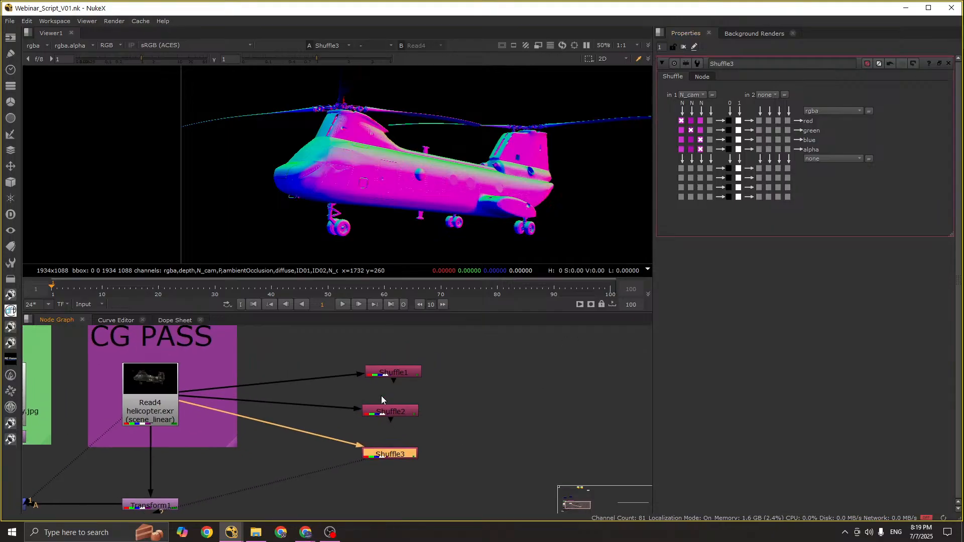
scroll(415, 421, up, 4)
key(space)
scroll(553, 317, up, 3)
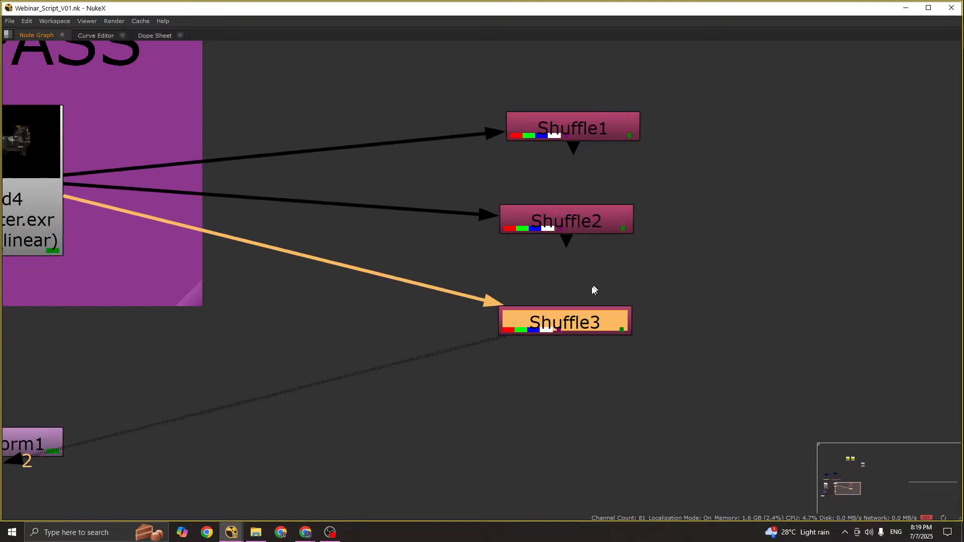
middle_drag(594, 289, 514, 327)
scroll(445, 137, down, 4)
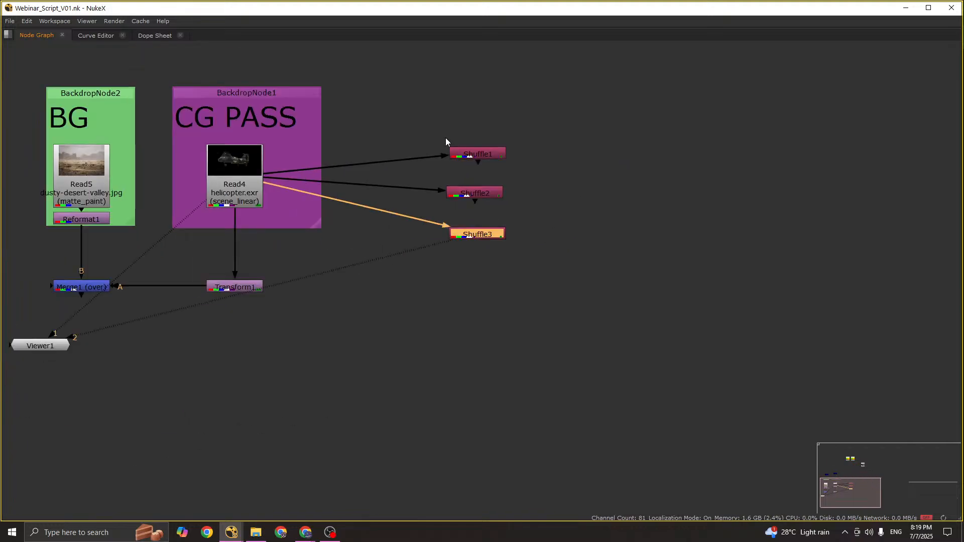
scroll(366, 336, down, 2)
middle_drag(499, 361, 419, 200)
scroll(416, 200, down, 1)
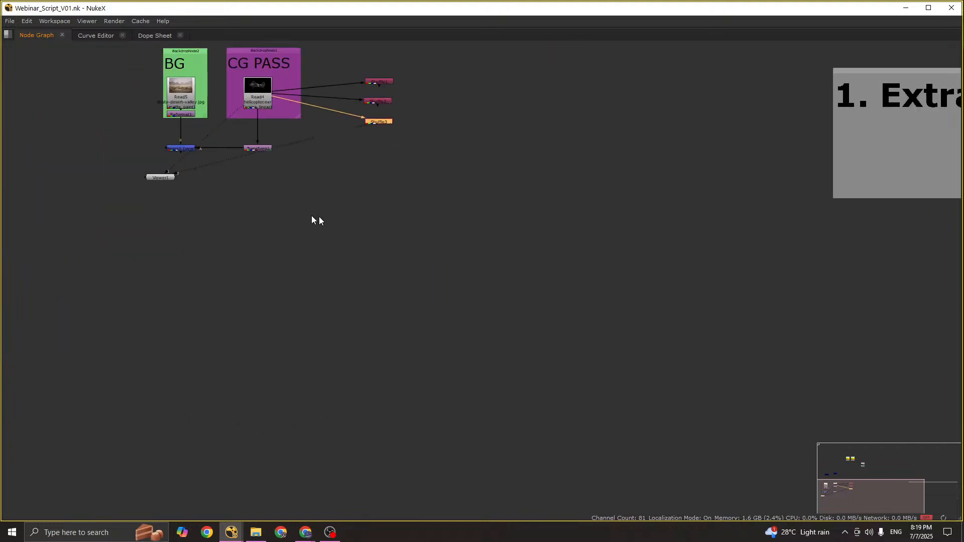
click(256, 249)
scroll(284, 206, down, 7)
drag(251, 233, 588, 507)
middle_drag(310, 158, 326, 214)
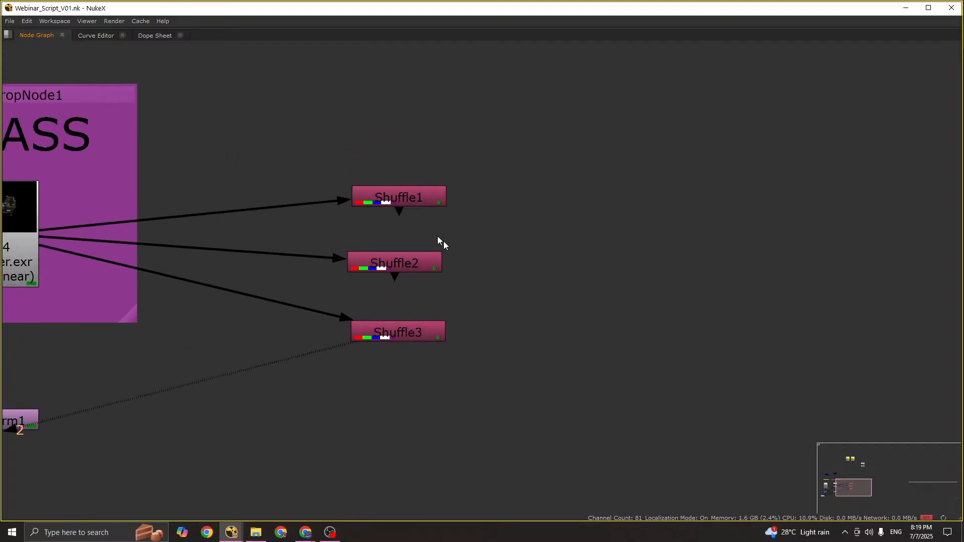
Step: Restore the split layout and review the channel settings of Shuffle1, Shuffle2 and Shuffle3 in turn
key(space)
scroll(480, 383, down, 5)
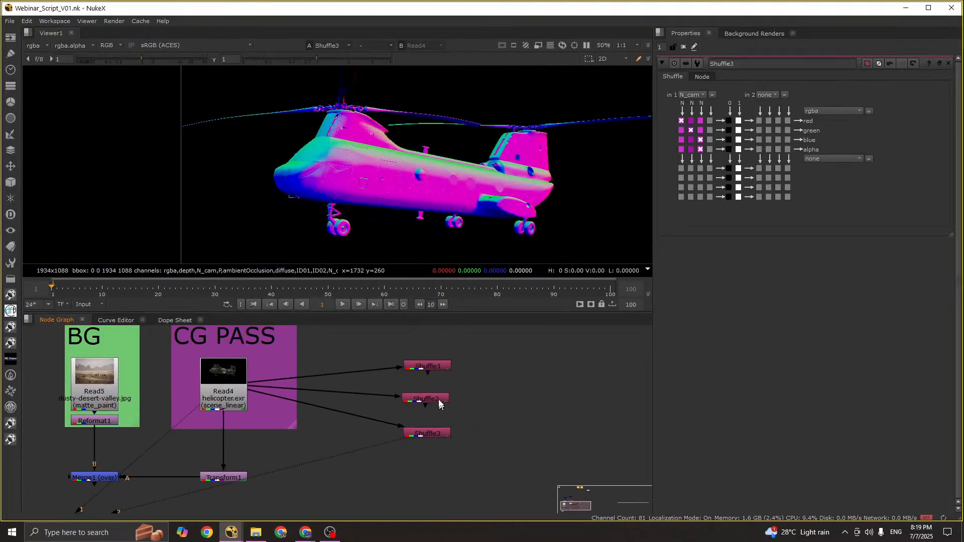
scroll(430, 369, up, 4)
click(429, 365)
double_click(426, 432)
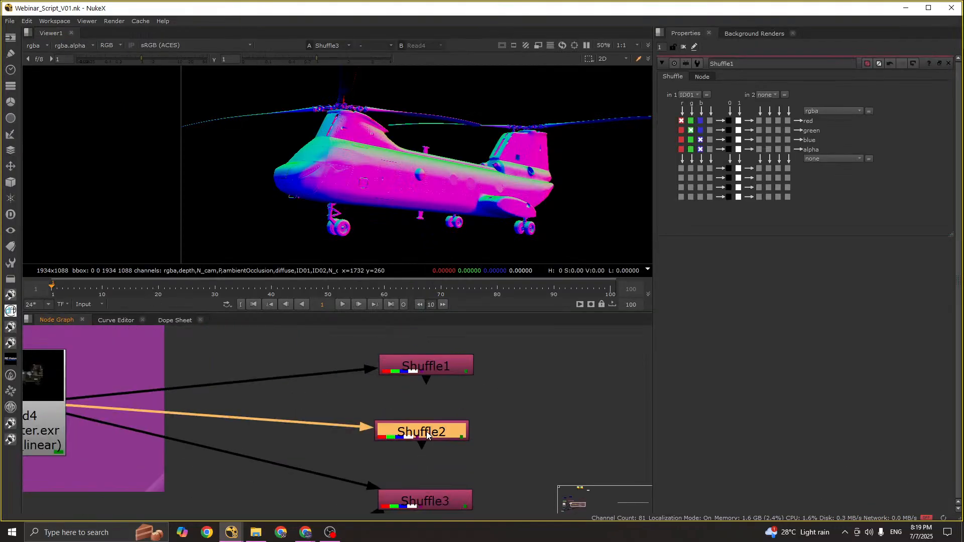
middle_drag(441, 474, 468, 342)
double_click(454, 364)
scroll(455, 366, down, 3)
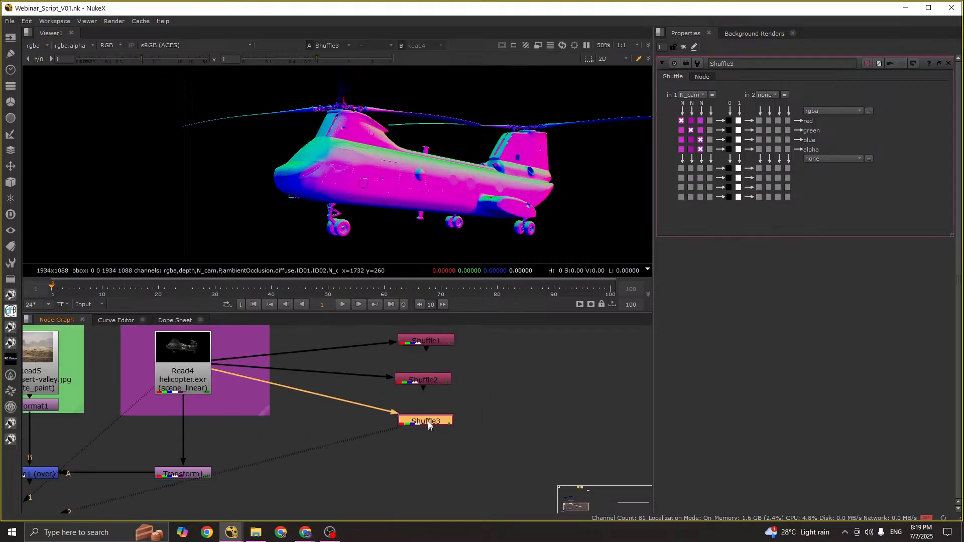
Step: Duplicate the Shuffle3 node below the existing ones and connect the copy's input to the Read4 helicopter node
middle_drag(428, 421, 423, 449)
drag(424, 449, 427, 411)
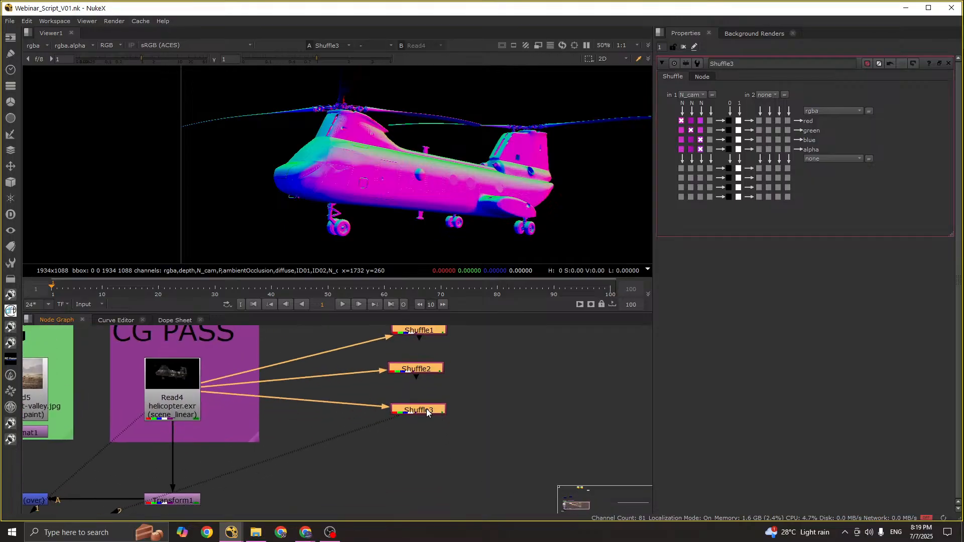
click(437, 437)
click(427, 408)
key(ctrl)
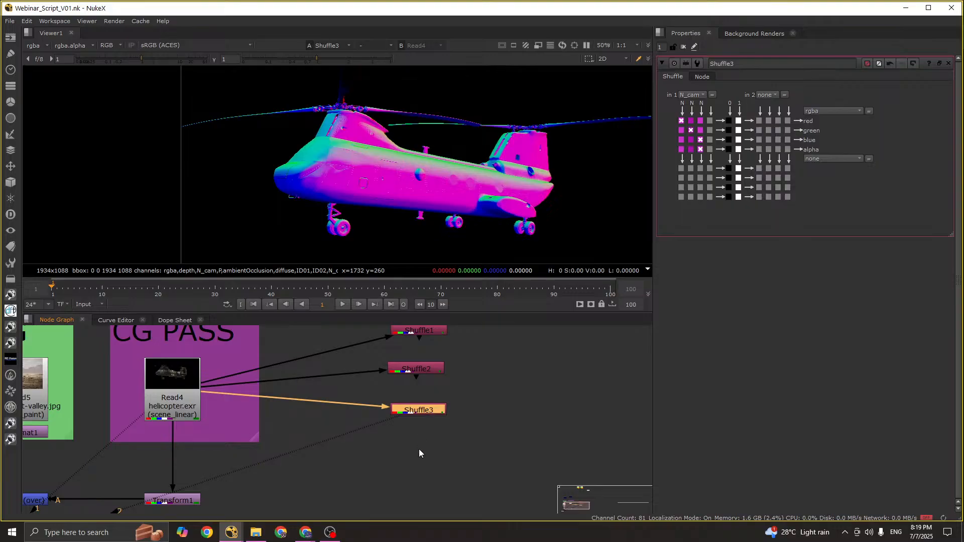
key(ctrl+c)
key(ctrl+v)
drag(411, 435, 175, 394)
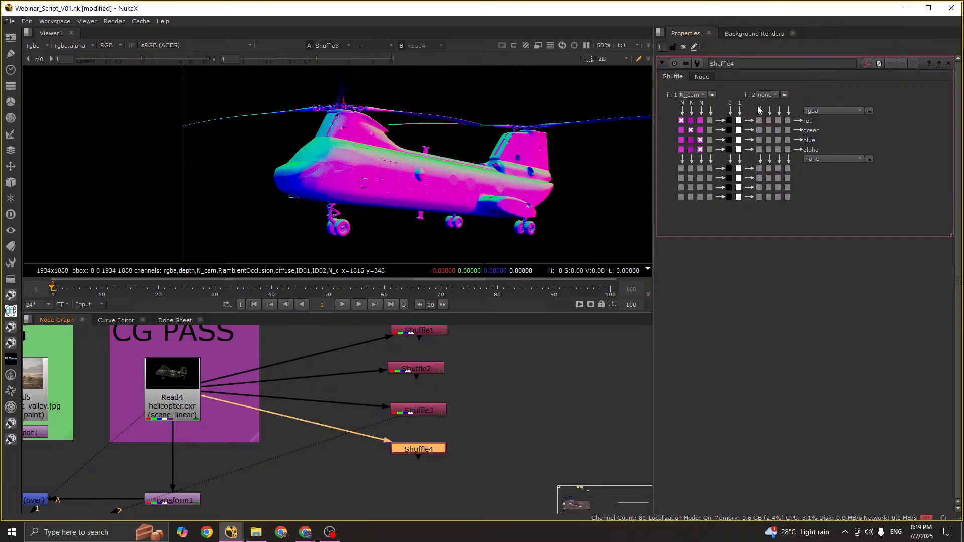
Step: Set Shuffle4's first input layer to N_obj, view its output, and save the script
click(695, 95)
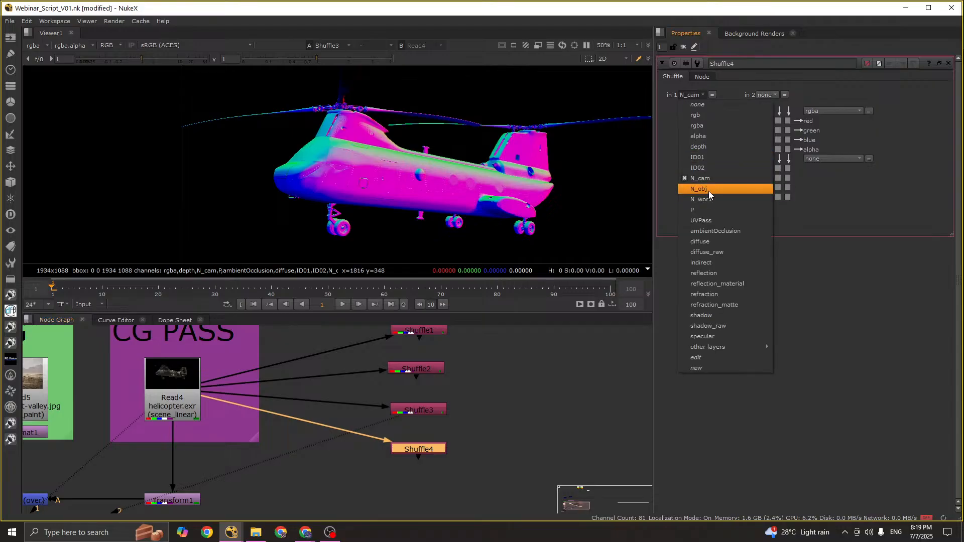
click(709, 189)
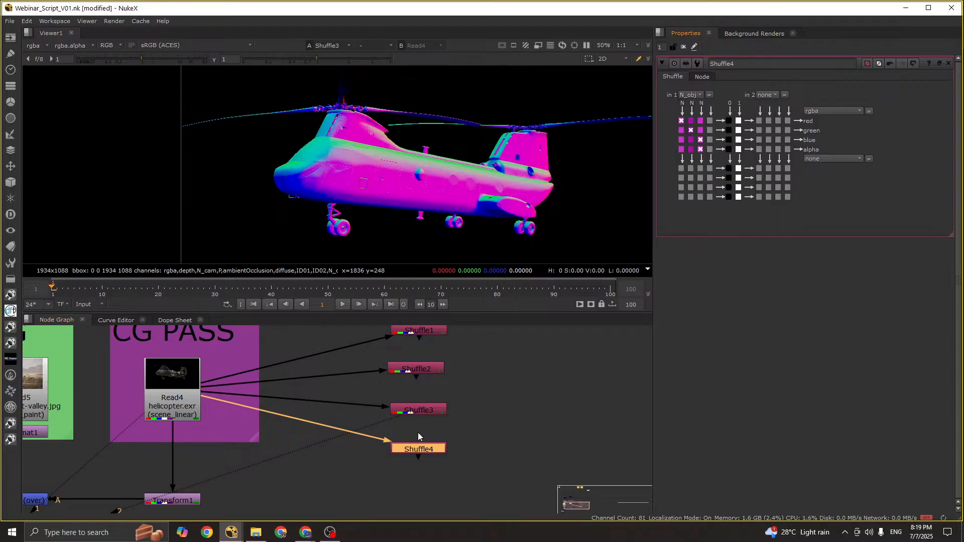
key(1)
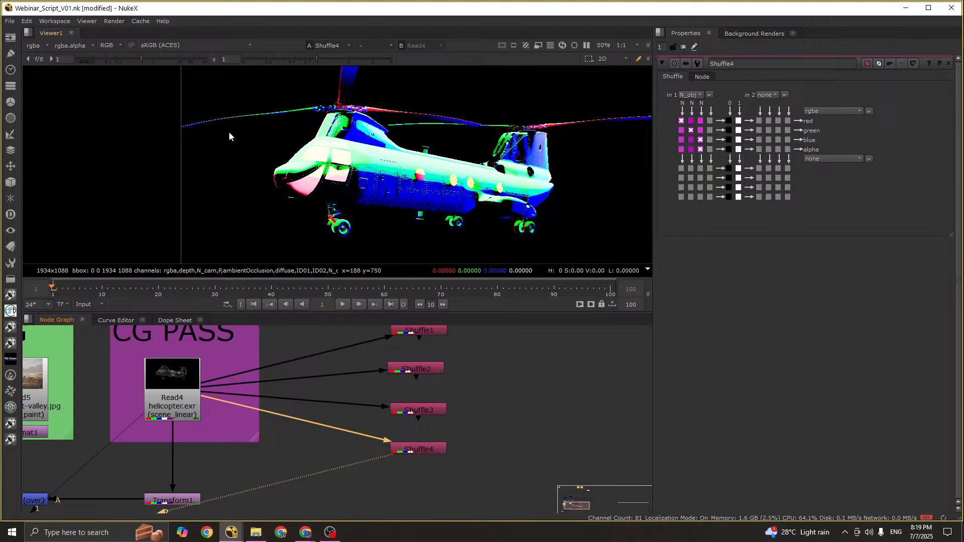
drag(229, 133, 534, 193)
click(469, 459)
key(ctrl+s)
Step: Look over the four Shuffle nodes connected to Read4 and open the project settings
middle_drag(439, 353, 423, 377)
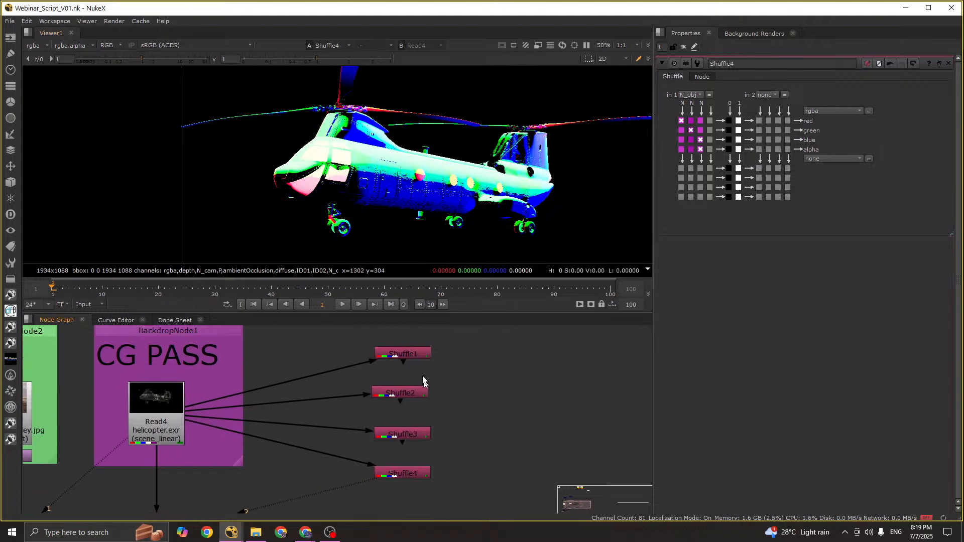
click(414, 354)
drag(303, 335, 518, 526)
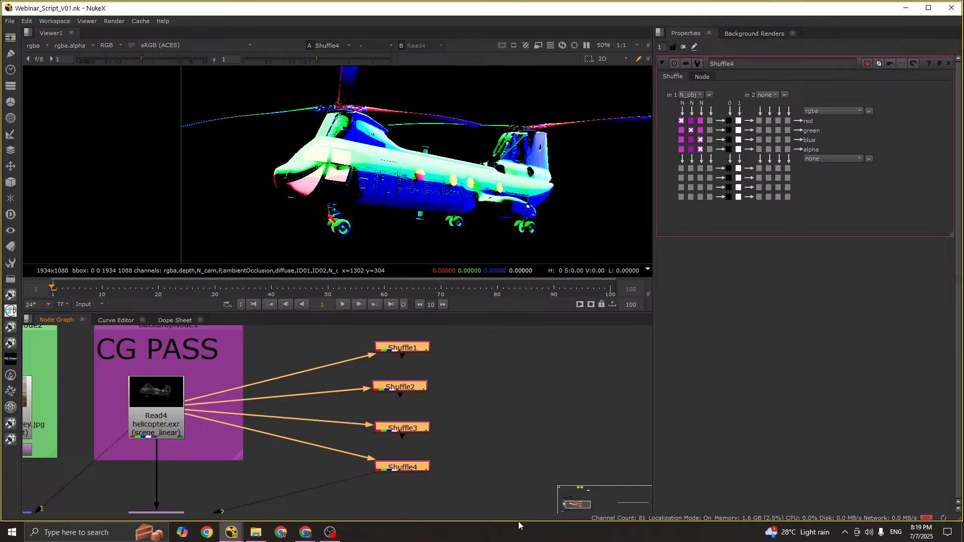
click(500, 471)
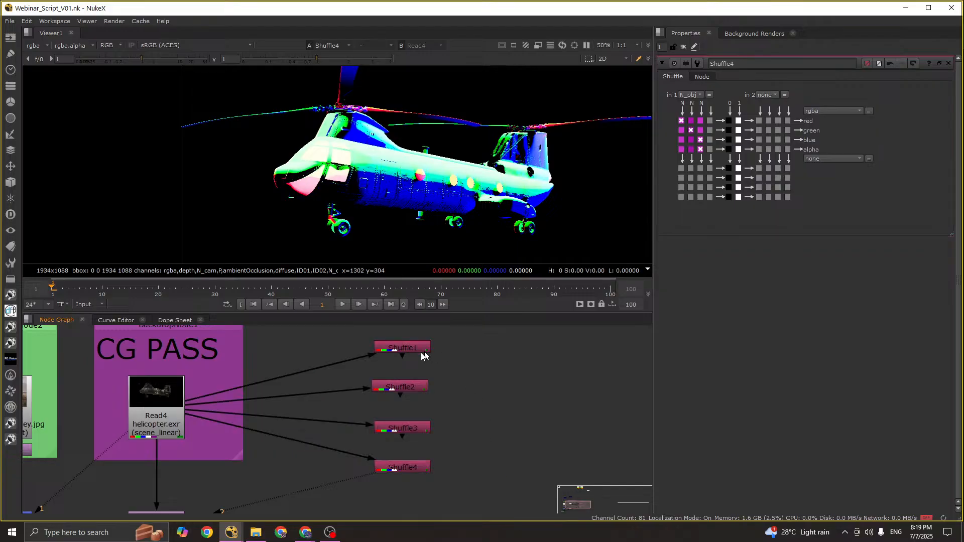
middle_drag(423, 355, 465, 370)
key(s)
scroll(435, 381, up, 3)
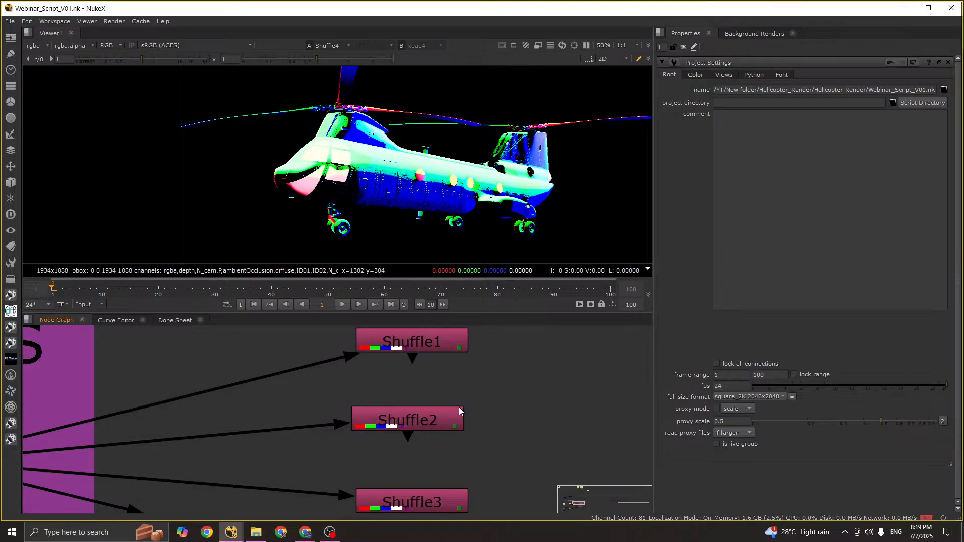
scroll(458, 404, down, 3)
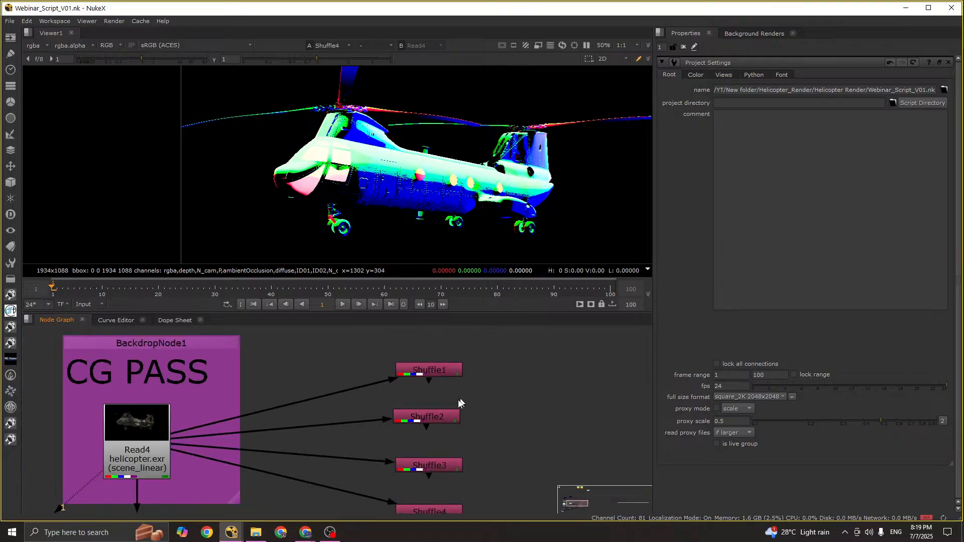
Step: View the Read4 helicopter render with its properties open beside the Shuffle nodes
double_click(163, 449)
key(1)
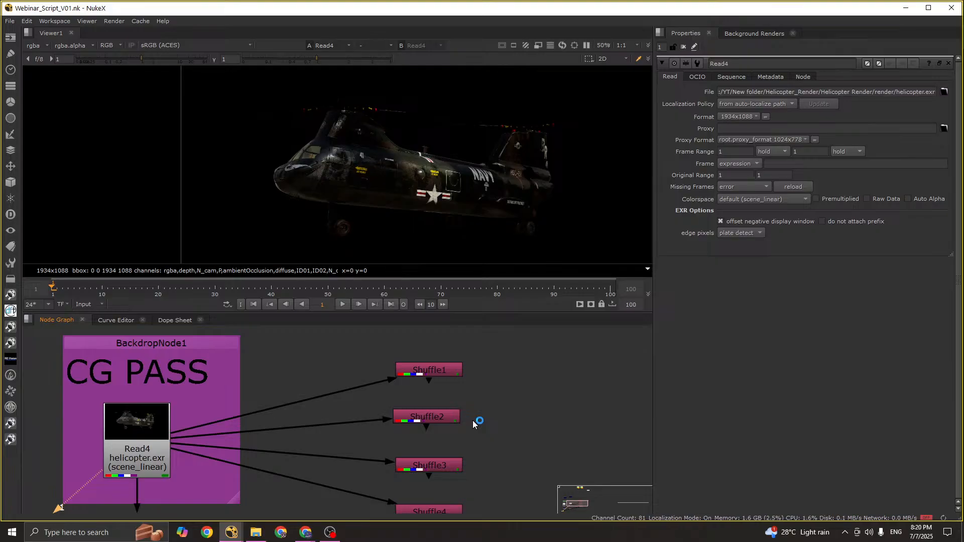
scroll(450, 379, up, 3)
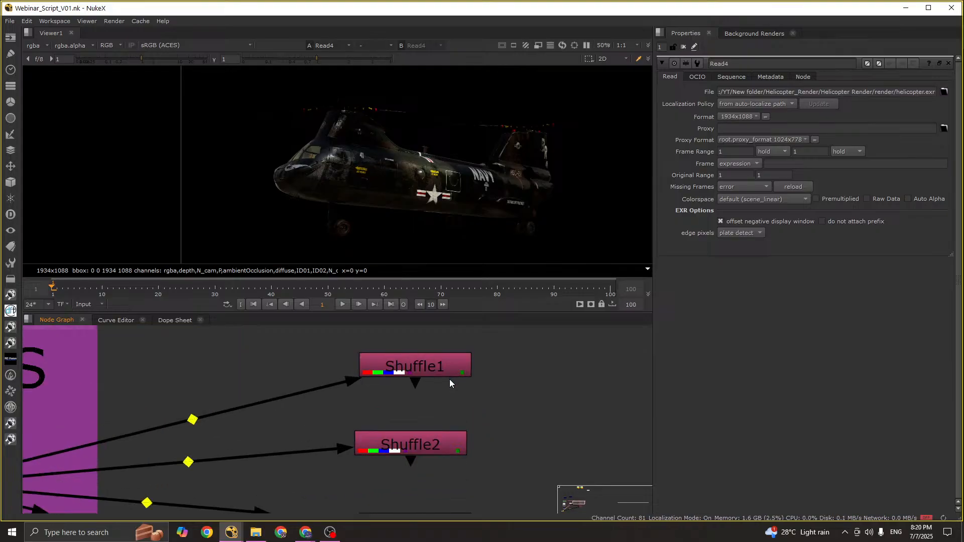
scroll(450, 383, down, 2)
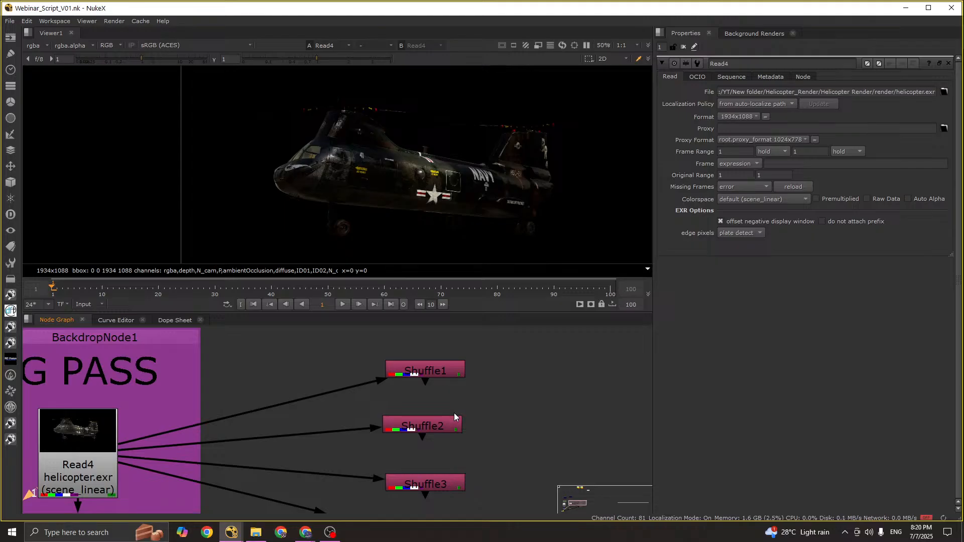
scroll(459, 426, down, 2)
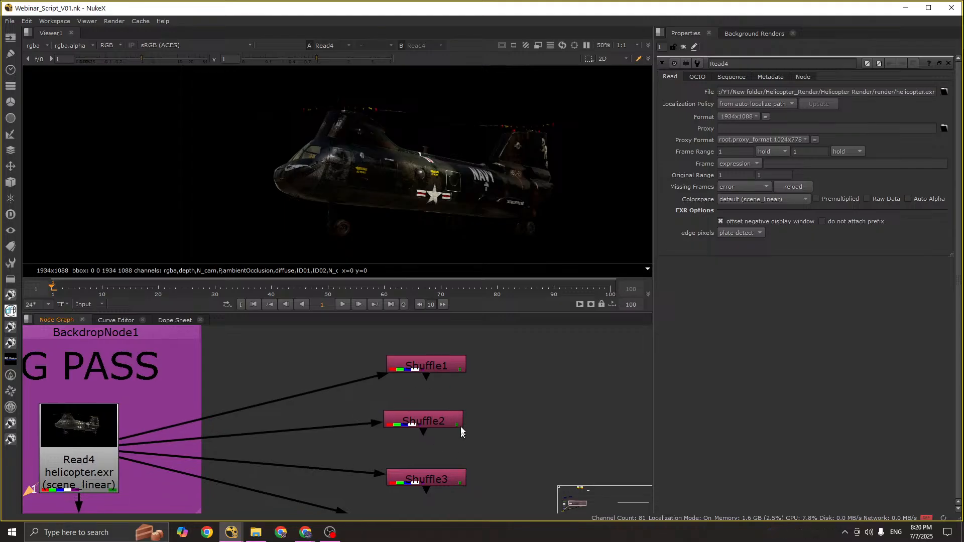
Step: Enlarge the node graph to examine the names of the four Shuffle nodes, and return to the split layout
key(space)
scroll(477, 444, up, 3)
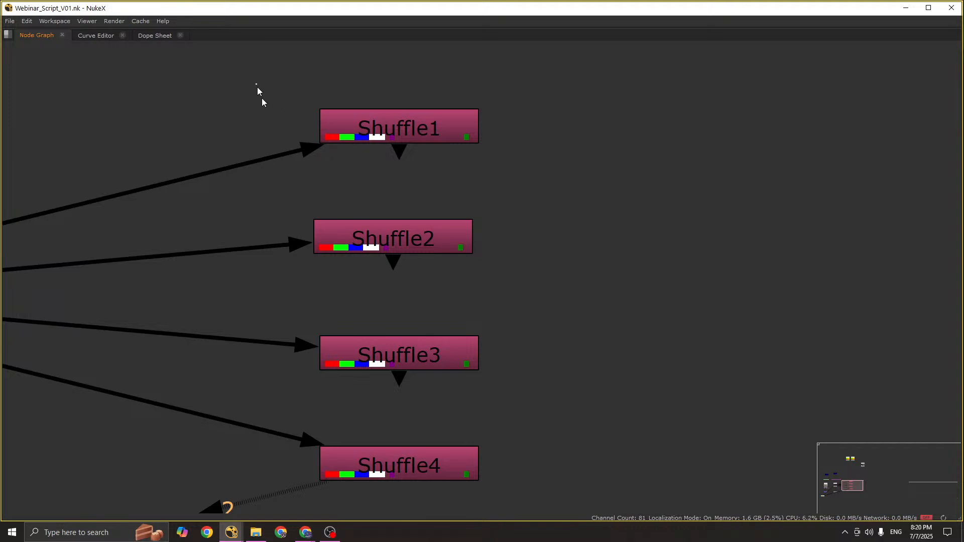
drag(261, 98, 615, 492)
click(595, 417)
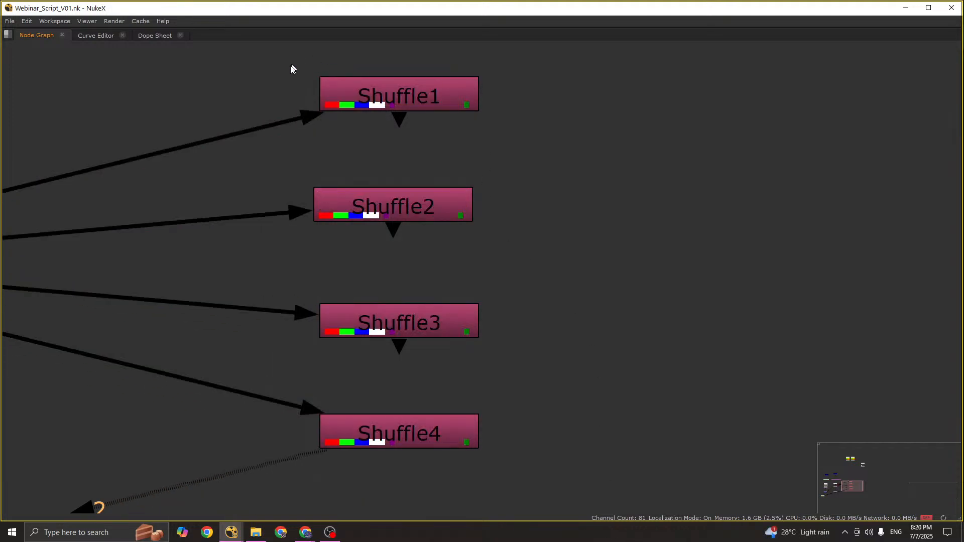
drag(293, 68, 618, 493)
click(567, 385)
key(space)
Step: Rename the Shuffle1 node as ID01 to match the pass it extracts
scroll(567, 382, down, 5)
middle_drag(544, 365, 451, 453)
scroll(464, 435, down, 1)
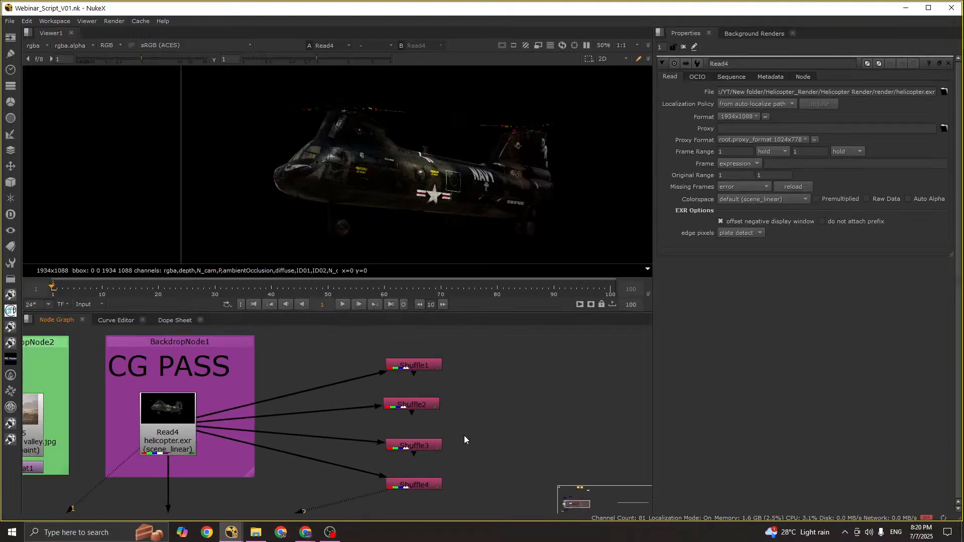
scroll(425, 374, up, 1)
scroll(425, 374, up, 2)
double_click(422, 364)
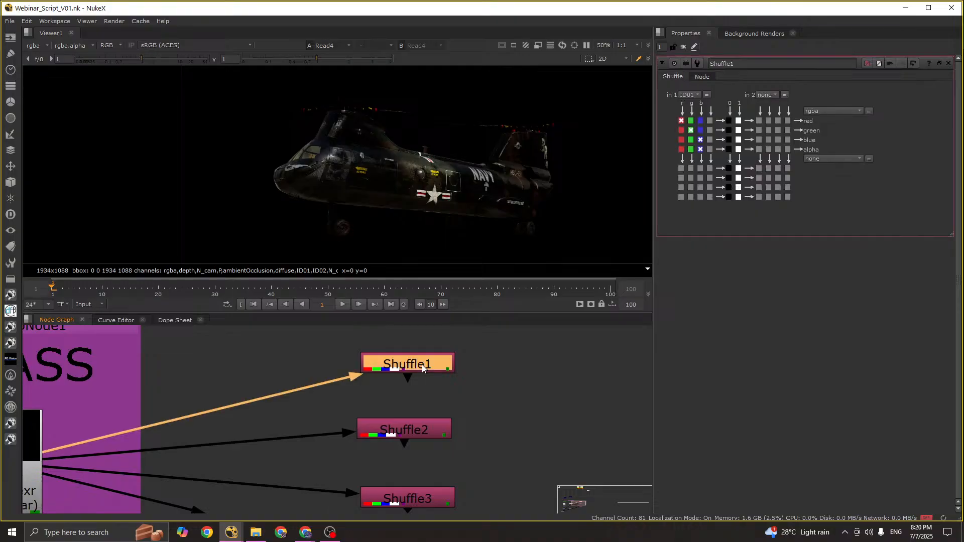
drag(741, 64, 671, 64)
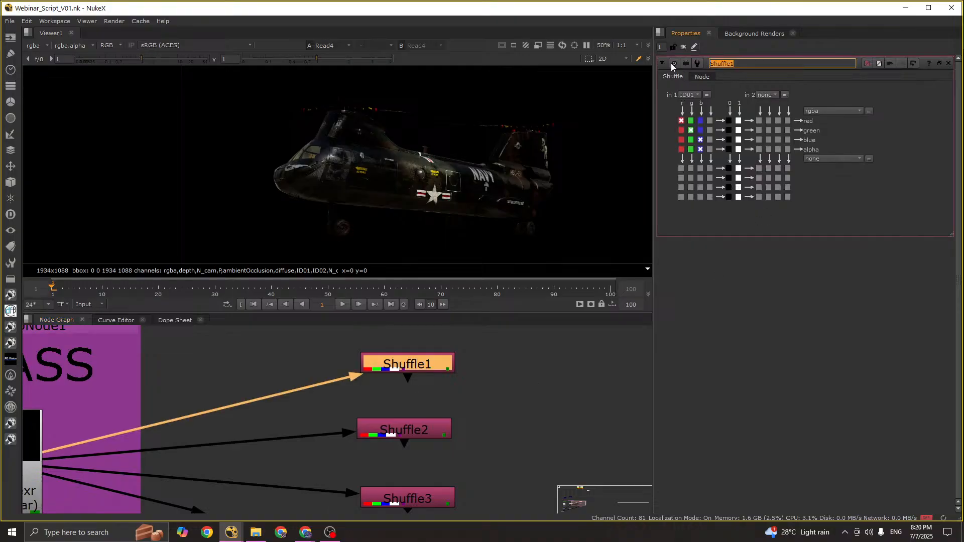
text(ID01)
click(619, 464)
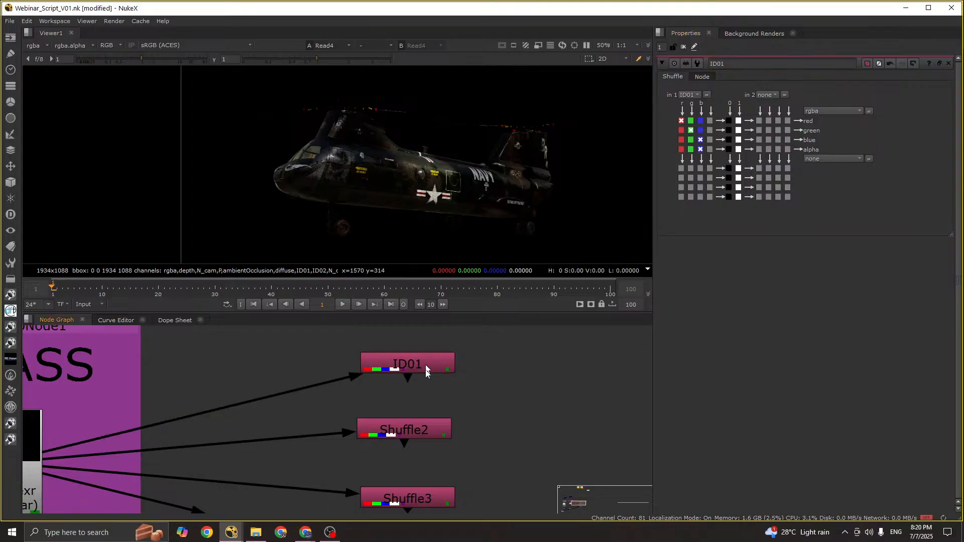
Step: Rename the Shuffle2 node as ID02
click(418, 438)
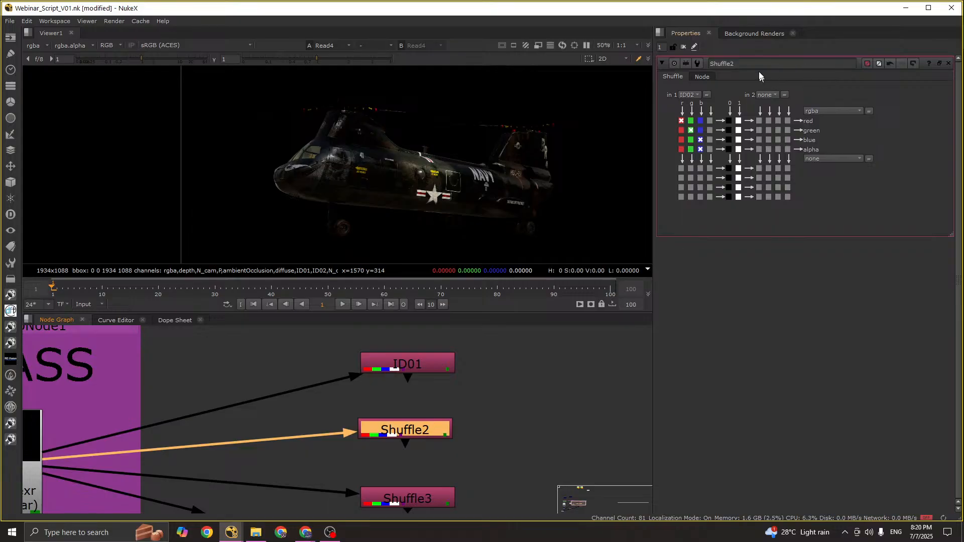
text(n)
text(ID)
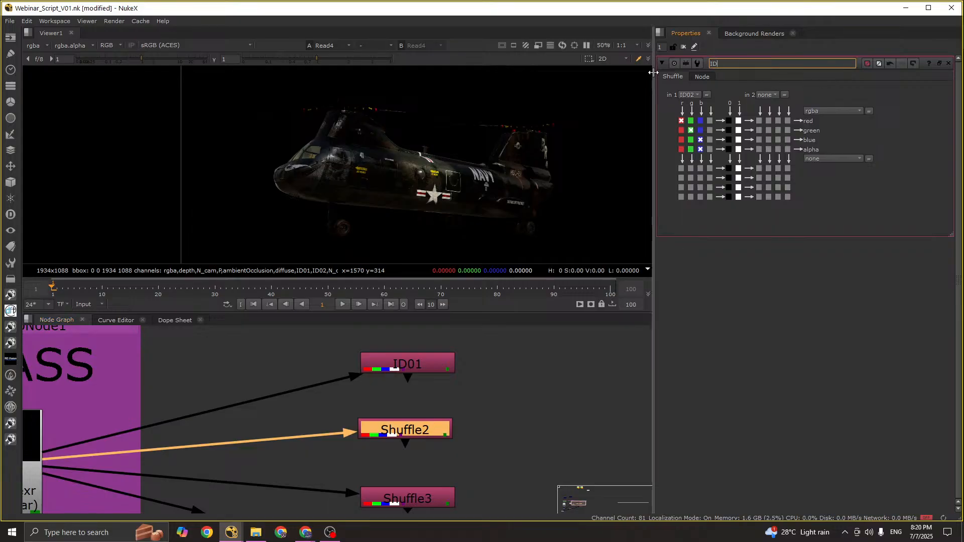
text(02)
key(Return)
middle_drag(489, 447, 503, 405)
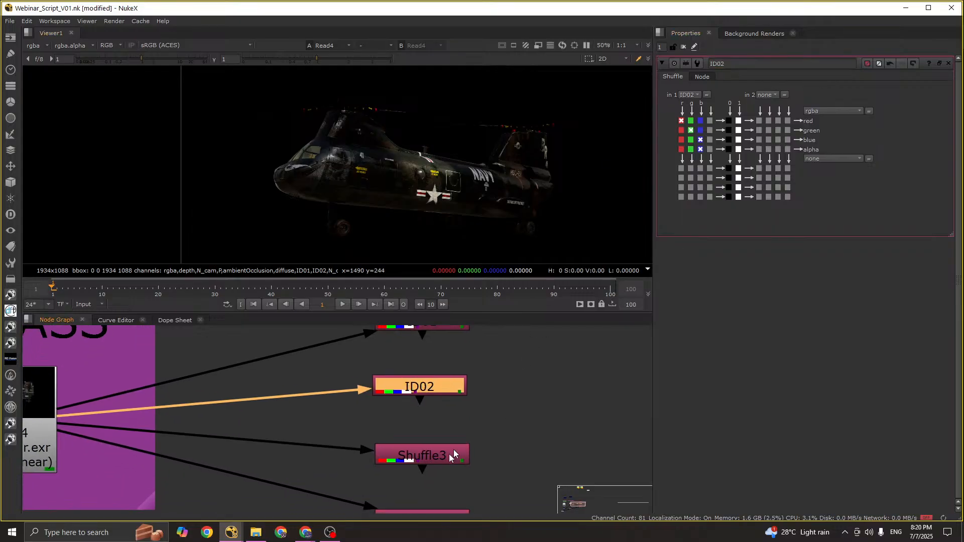
Step: Rename the Shuffle3 node, which extracts the N_cam pass, as CAM
click(435, 457)
text(n)
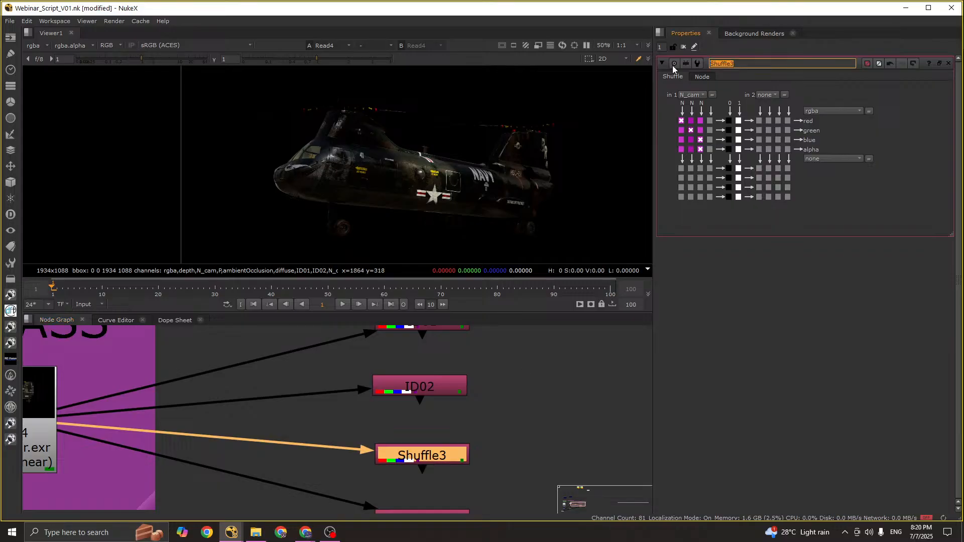
text(CAM)
key(Return)
middle_drag(455, 462, 490, 368)
Step: Rename the Shuffle4 node as N_OBJ
click(410, 438)
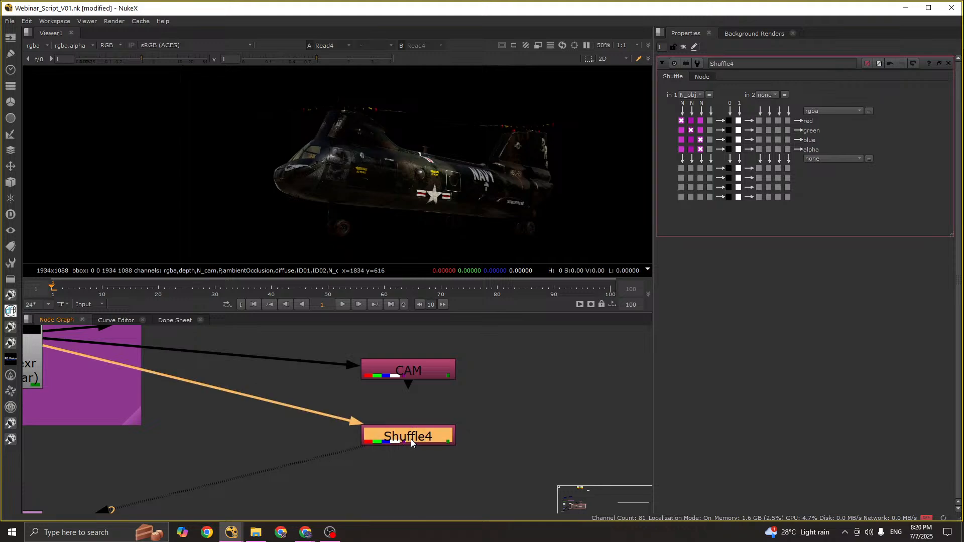
double_click(746, 64)
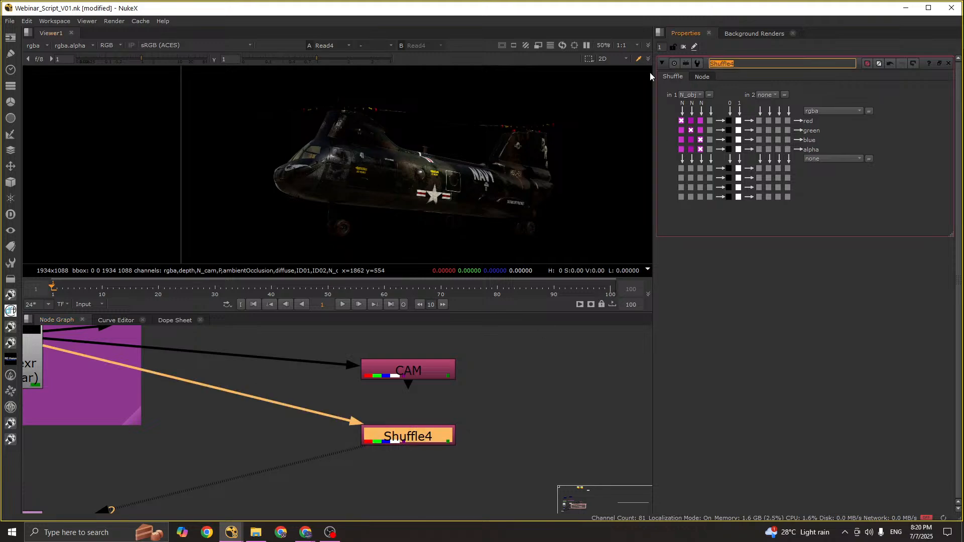
text(N_OBJ)
click(496, 482)
scroll(488, 346, down, 3)
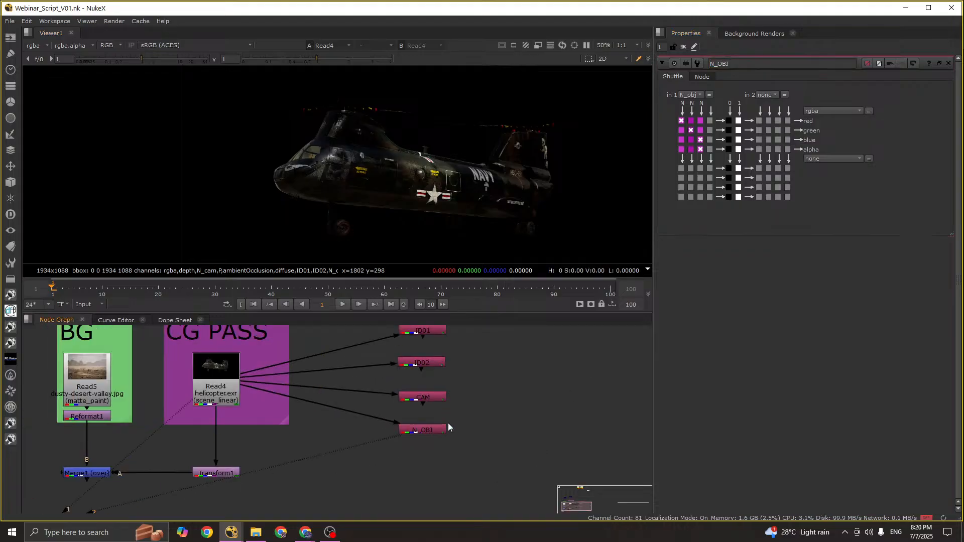
Step: Enlarge the node graph and examine the four renamed Shuffle nodes branching from the CG PASS backdrop
middle_drag(499, 376, 483, 399)
key(space)
scroll(459, 399, up, 5)
drag(235, 116, 472, 462)
scroll(462, 288, down, 3)
scroll(462, 288, down, 1)
click(382, 267)
scroll(381, 263, up, 5)
click(470, 294)
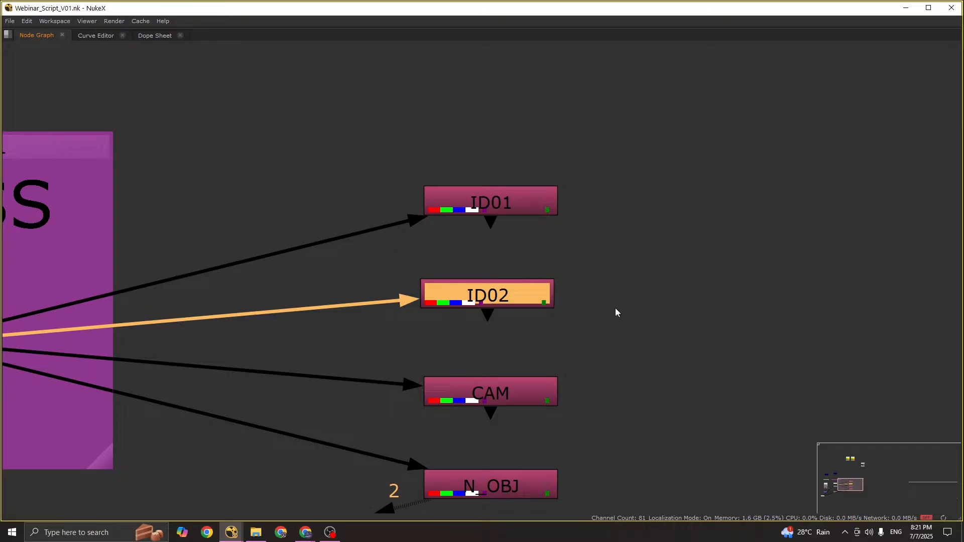
scroll(615, 311, down, 3)
scroll(507, 316, up, 2)
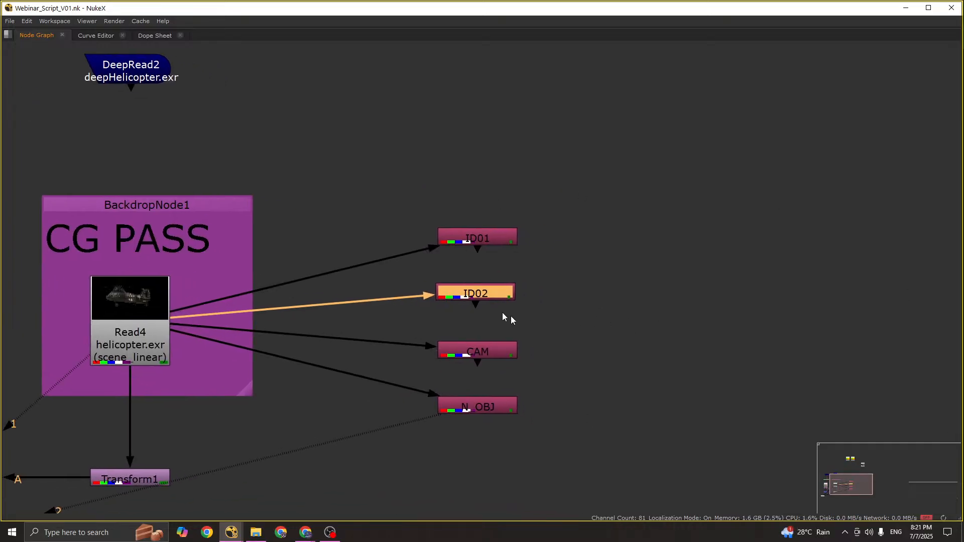
Step: Line up the ID02 node with ID01 and CAM in the column of renamed Shuffle nodes
drag(383, 161, 572, 249)
drag(609, 278, 379, 304)
drag(635, 343, 347, 383)
scroll(439, 369, down, 4)
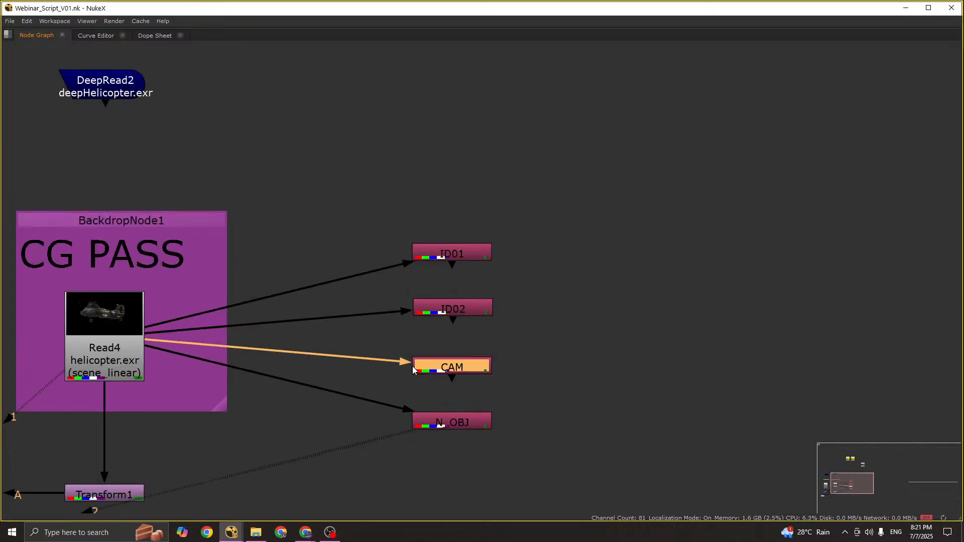
scroll(437, 387, up, 4)
scroll(506, 428, down, 5)
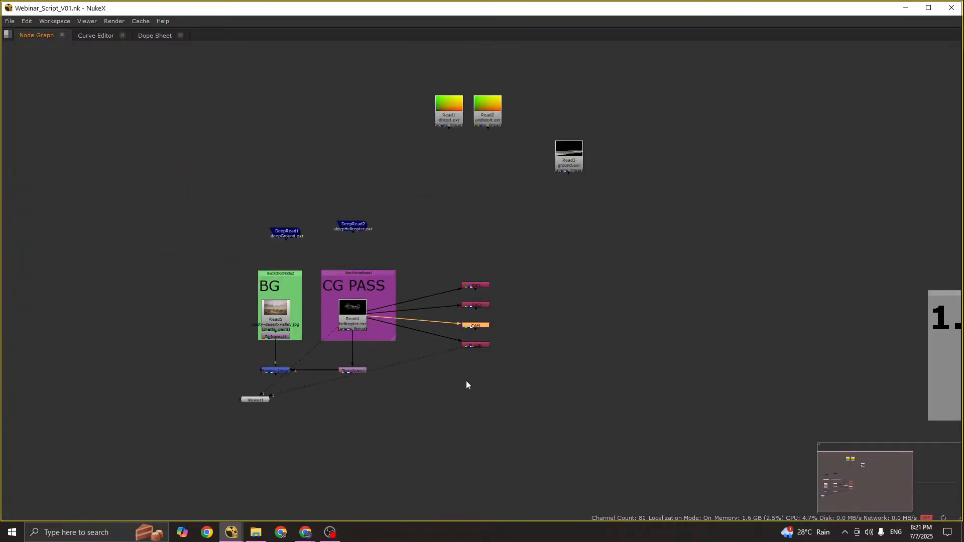
Step: Add a Backdrop around the ID01, ID02, CAM and N_OBJ Shuffle nodes
scroll(402, 232, up, 3)
drag(419, 231, 656, 462)
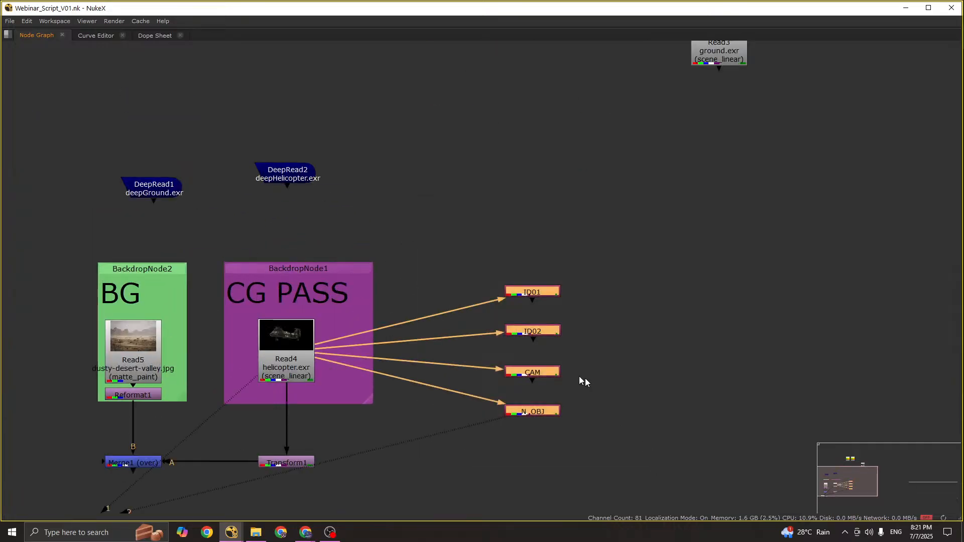
middle_drag(580, 376, 470, 321)
drag(434, 352, 496, 350)
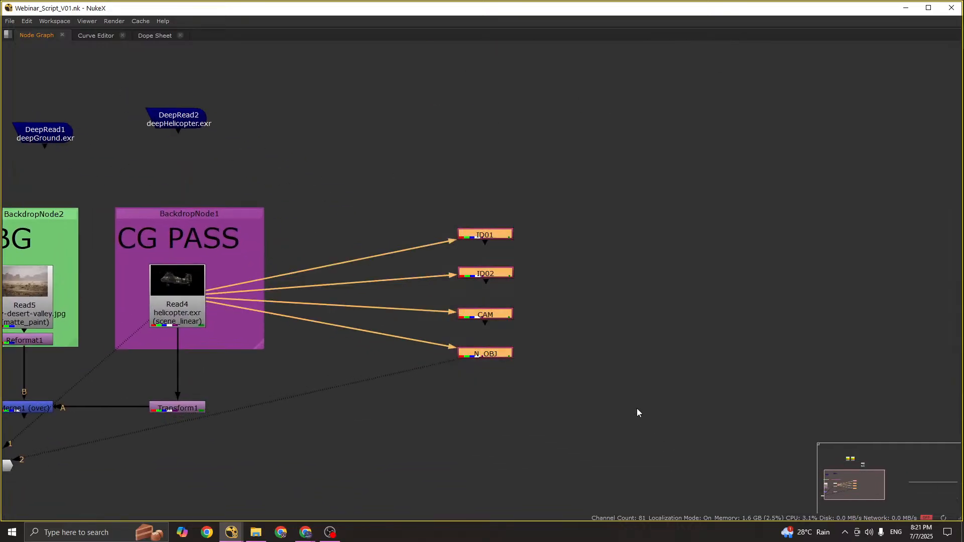
key(Tab)
text(badkd)
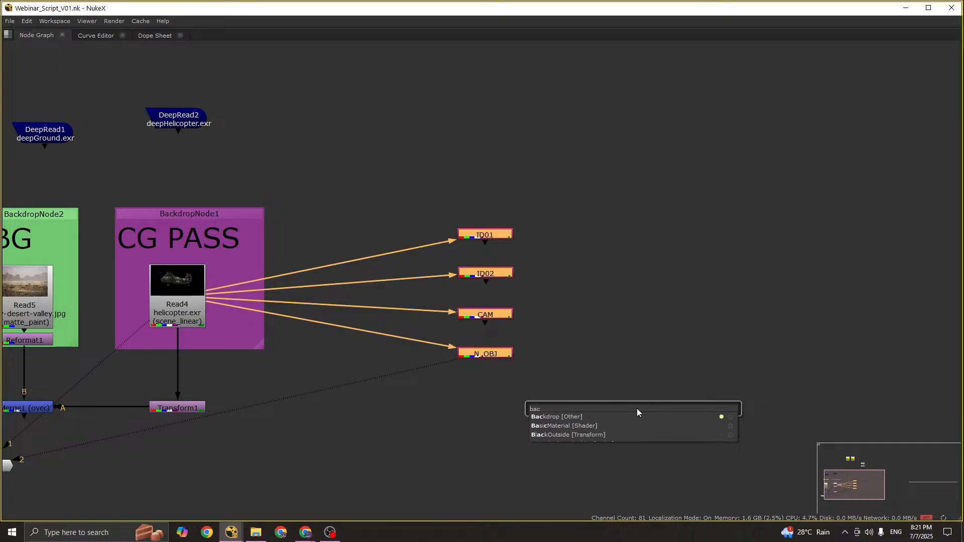
key(Return)
scroll(512, 346, down, 4)
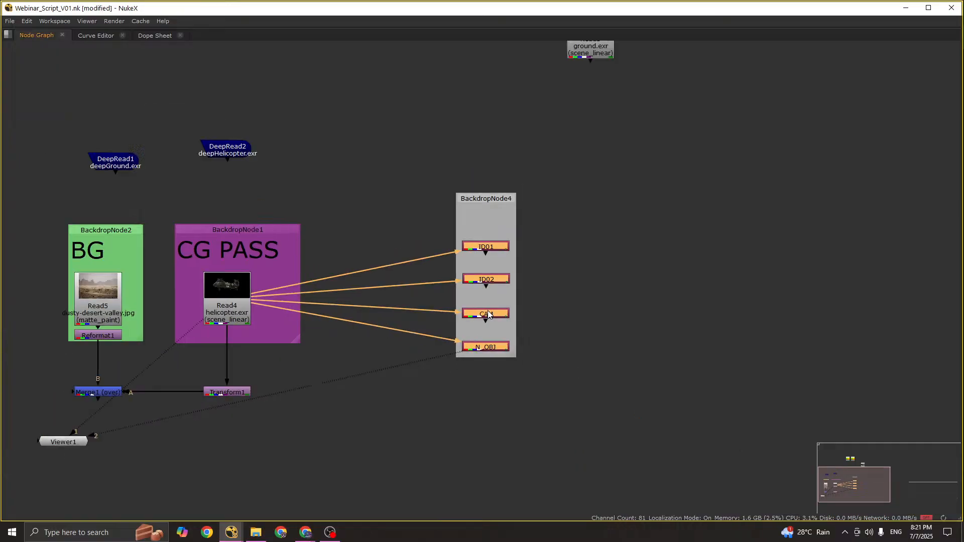
Step: Enlarge the new backdrop below its Shuffle nodes and move the group higher in the graph, saving the script
drag(508, 342, 533, 447)
drag(492, 232, 490, 156)
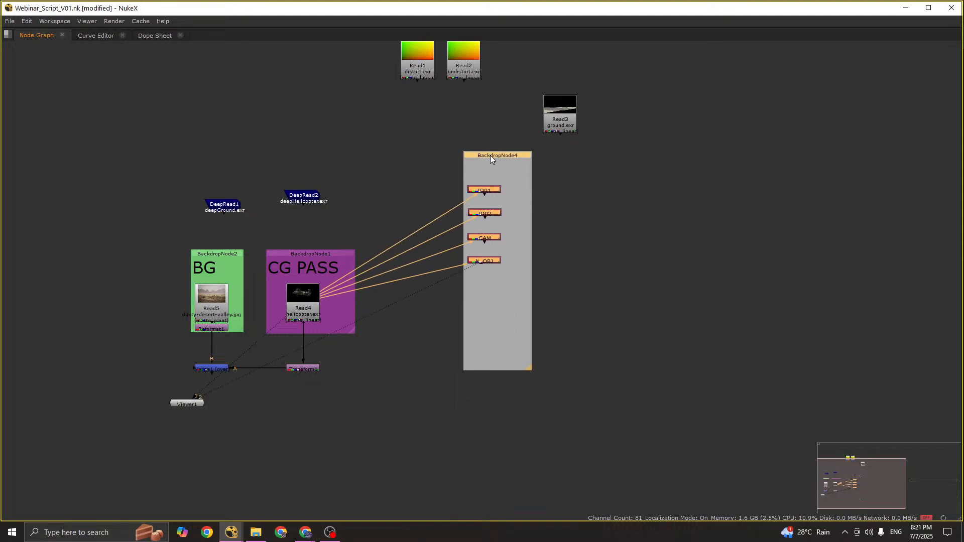
click(531, 291)
middle_drag(530, 293, 489, 377)
key(space)
key(ctrl+s)
Step: Duplicate the N_OBJ node beneath the original inside the grey backdrop, fed by the helicopter Read4 node
scroll(467, 385, up, 4)
scroll(480, 375, down, 2)
click(480, 367)
key(ctrl+c)
click(486, 396)
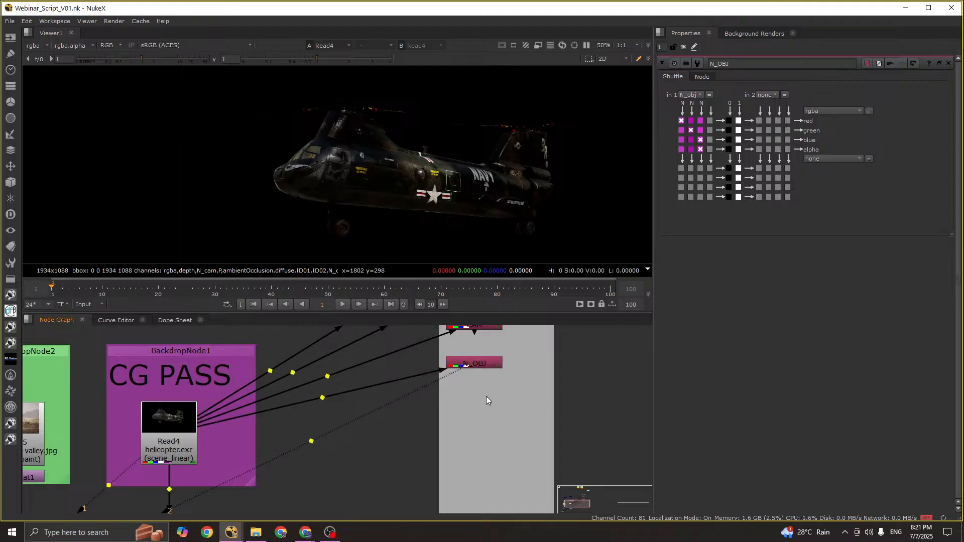
key(ctrl+v)
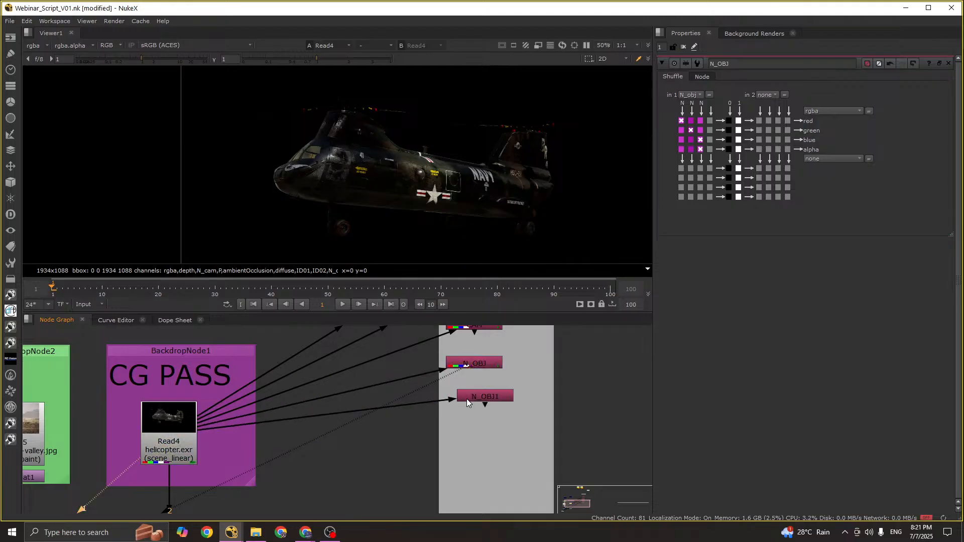
drag(466, 399, 458, 414)
click(429, 432)
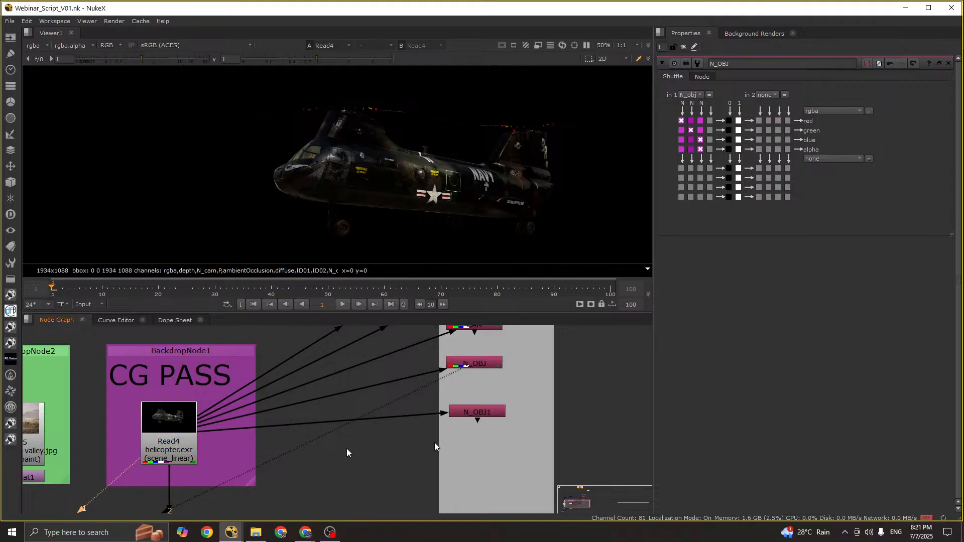
double_click(159, 430)
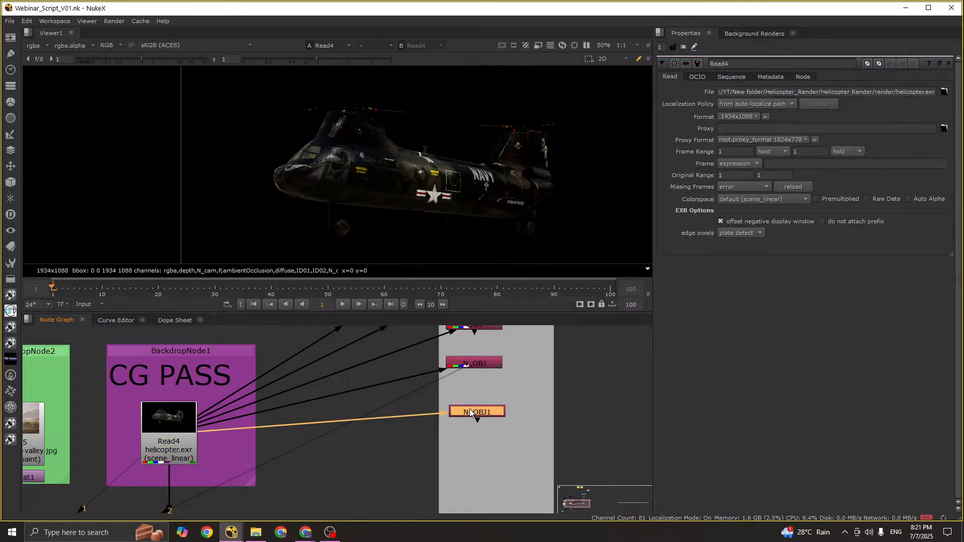
Step: Extract the N_world layer with the N_OBJ1 node and place the node closer beneath N_OBJ
double_click(469, 408)
key(1)
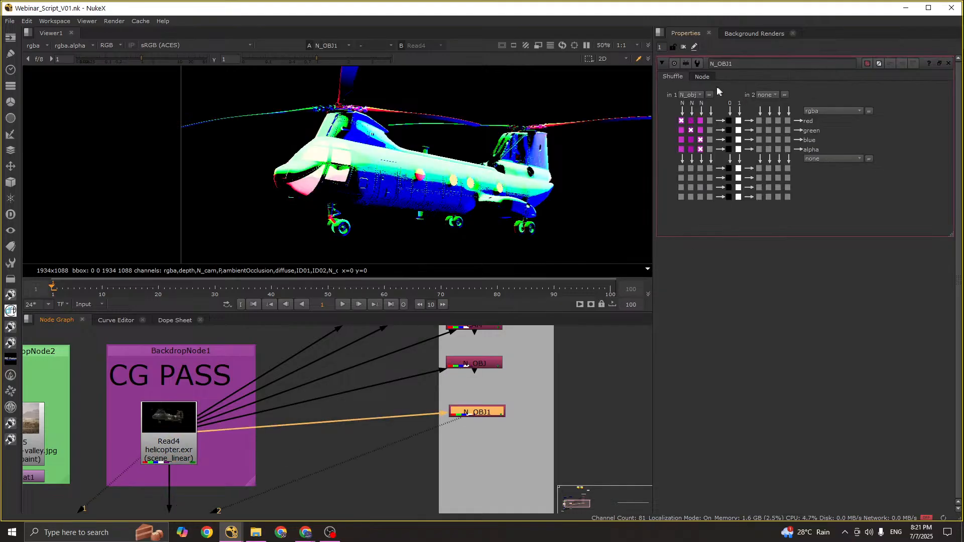
click(694, 95)
click(702, 199)
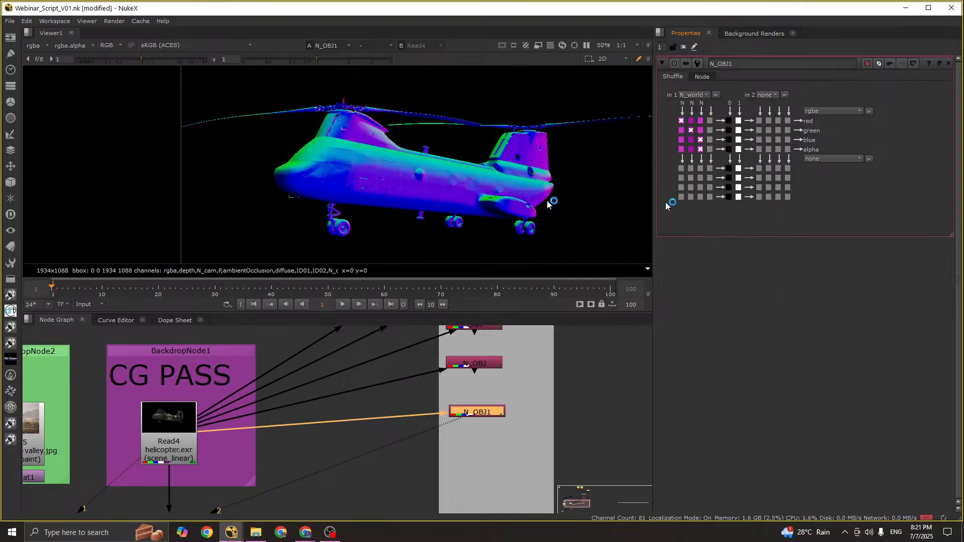
middle_drag(482, 412, 460, 398)
drag(460, 398, 454, 387)
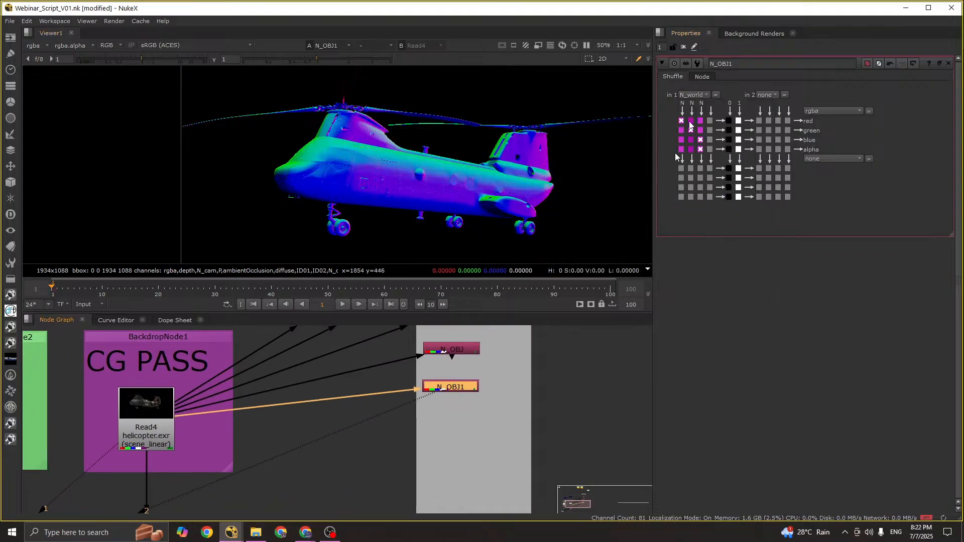
Step: Rename the N_OBJ1 node as N_Wold
click(737, 63)
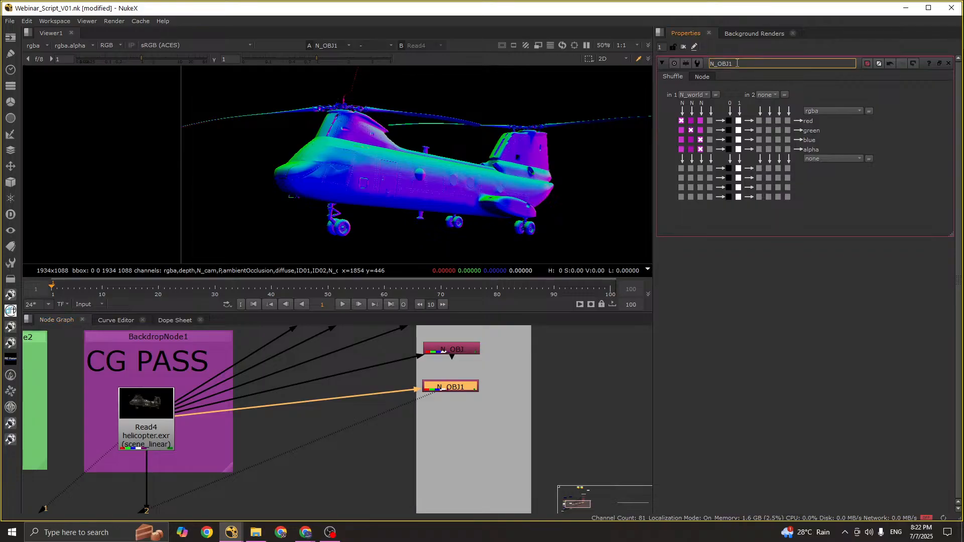
key(BackSpace)
key(BackSpace)
key(BackSpace)
key(BackSpace)
text(Wpord)
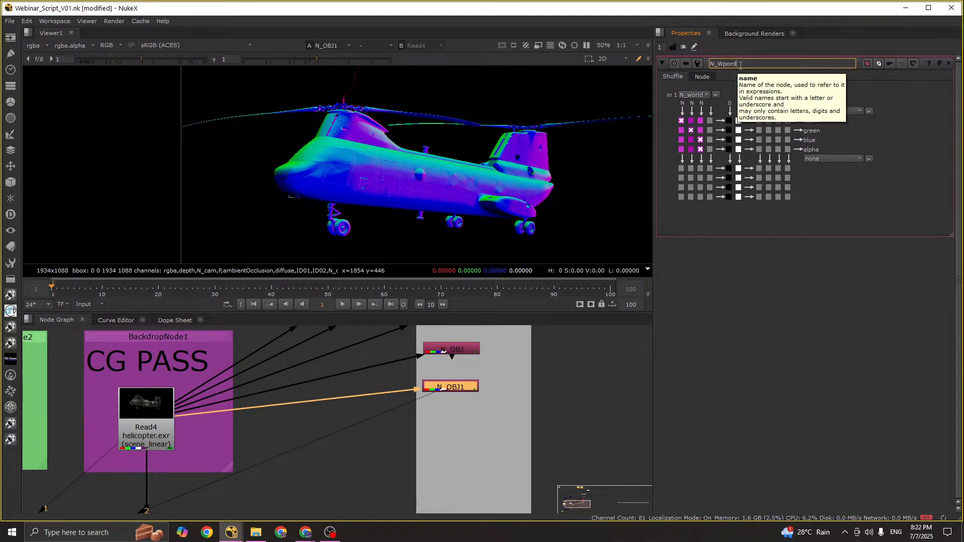
key(BackSpace)
key(BackSpace)
key(BackSpace)
text(old)
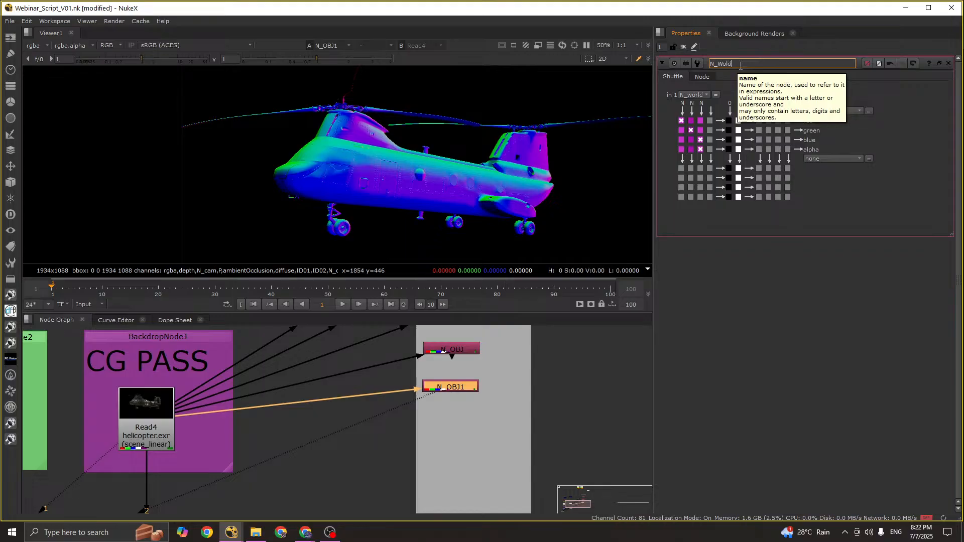
click(467, 429)
Step: Duplicate the N_Wold node below the original, connected to the helicopter Read4 node
middle_drag(467, 426, 470, 403)
click(454, 362)
ctrl+click(456, 406)
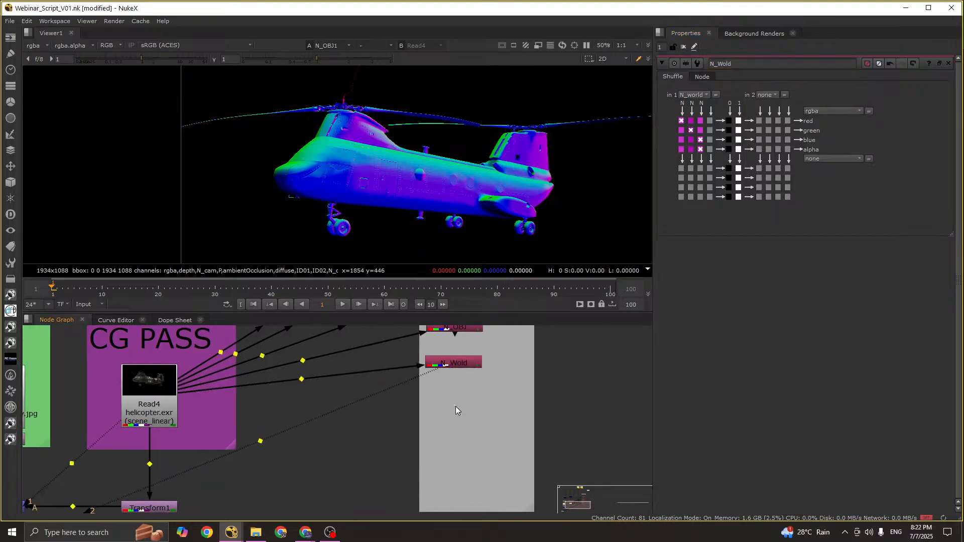
key(ctrl+v)
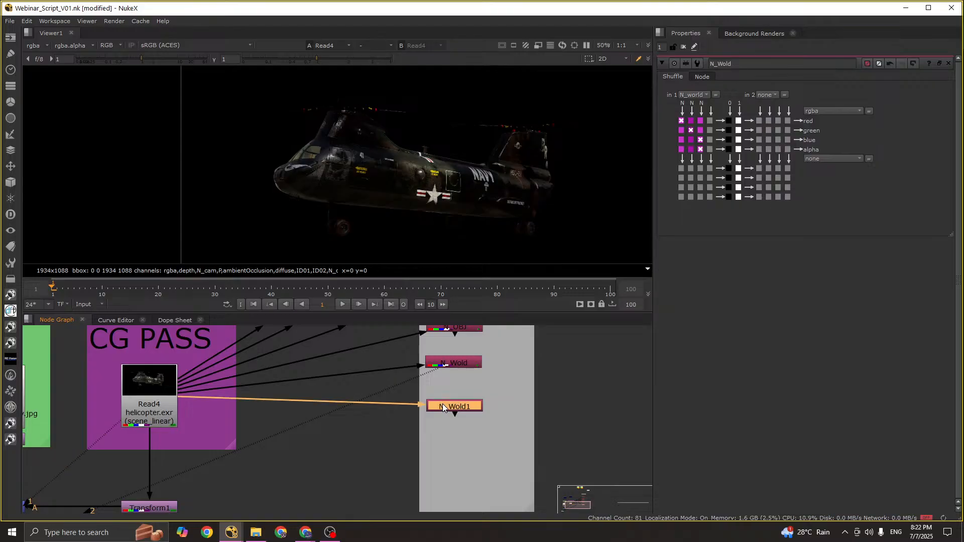
Step: Set the N_Wold1 node's input layer to P and inspect the pass over the fuselage in the viewer
double_click(443, 405)
click(692, 95)
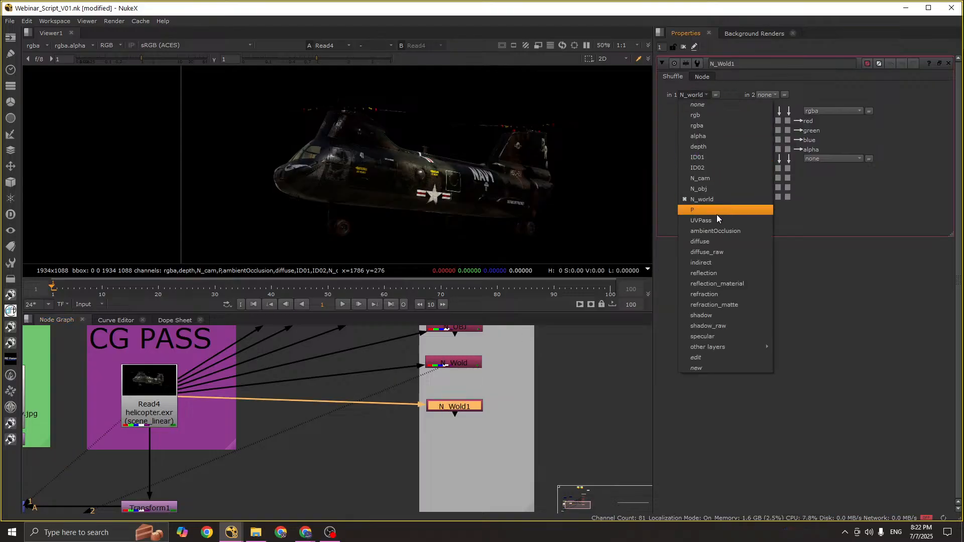
click(715, 212)
click(459, 420)
click(458, 408)
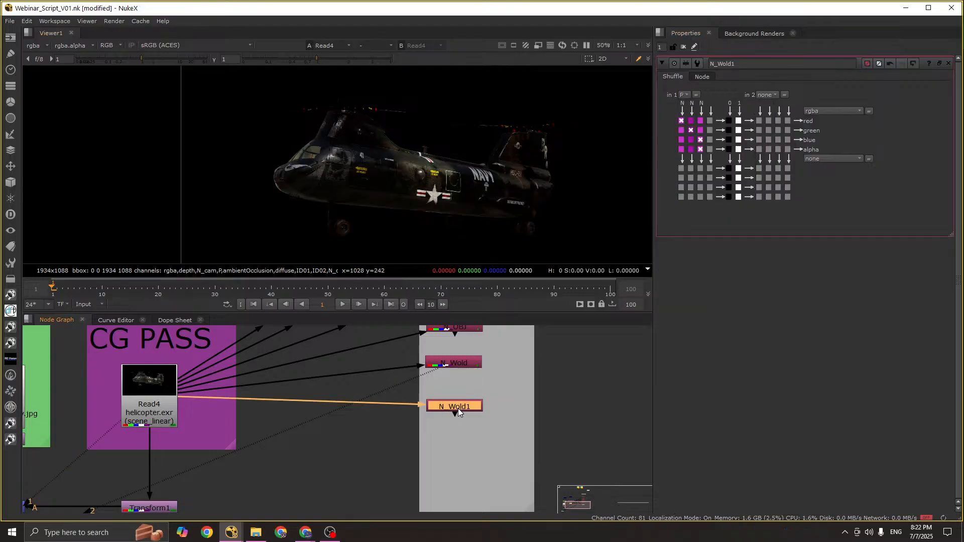
key(1)
ctrl+shift+drag(314, 154, 475, 220)
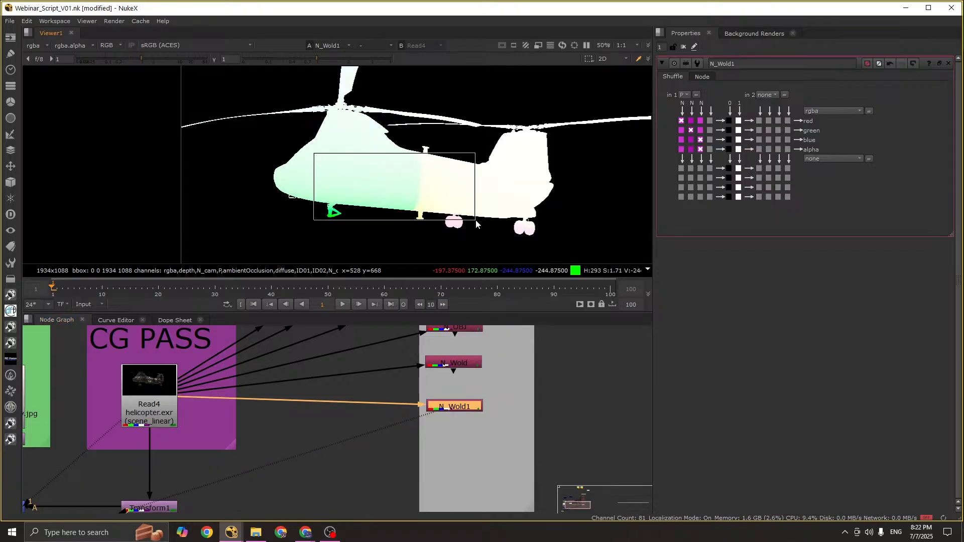
Step: Rename the N_Wold1 node as P
drag(745, 65, 703, 65)
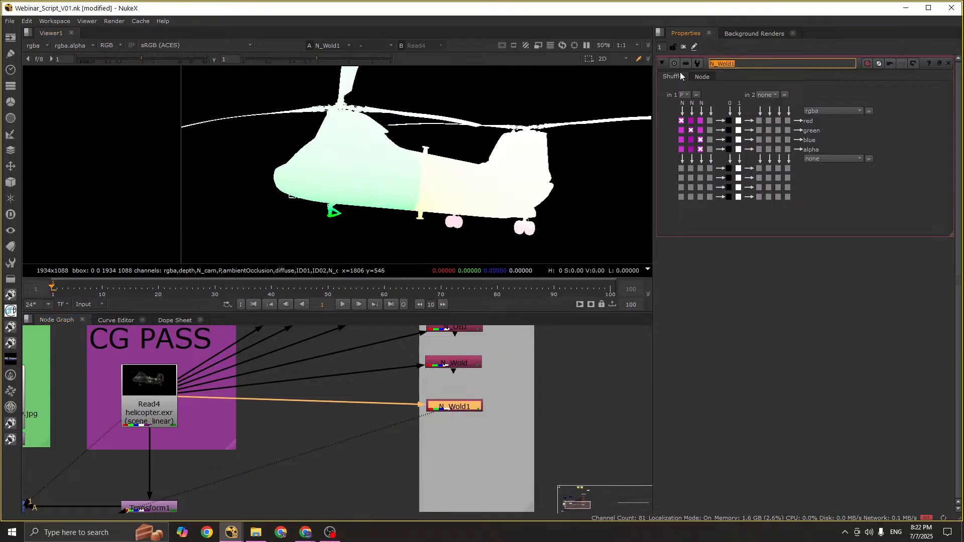
text(P)
key(Return)
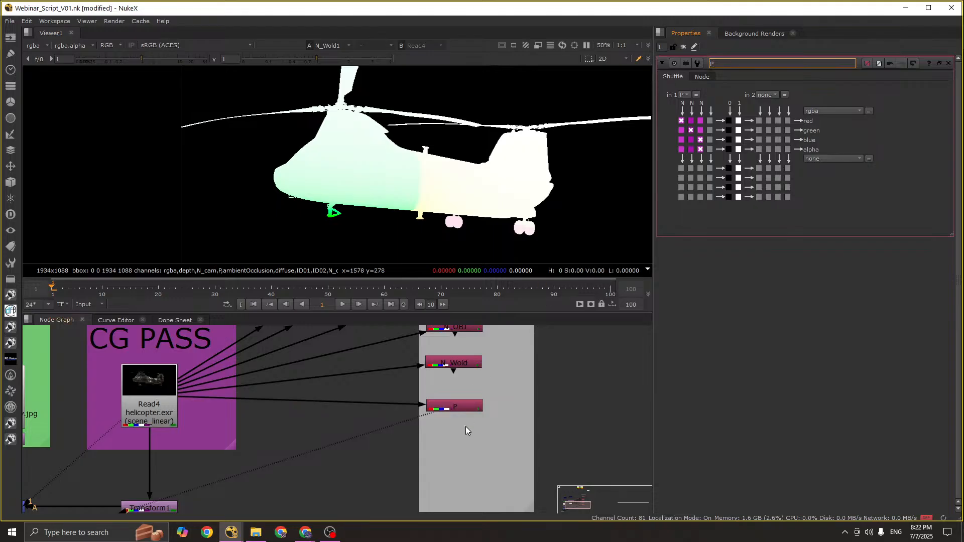
Step: Duplicate the P node beneath the original and connect the copy to the helicopter Read4 node
middle_drag(465, 426, 461, 394)
key(alt+c)
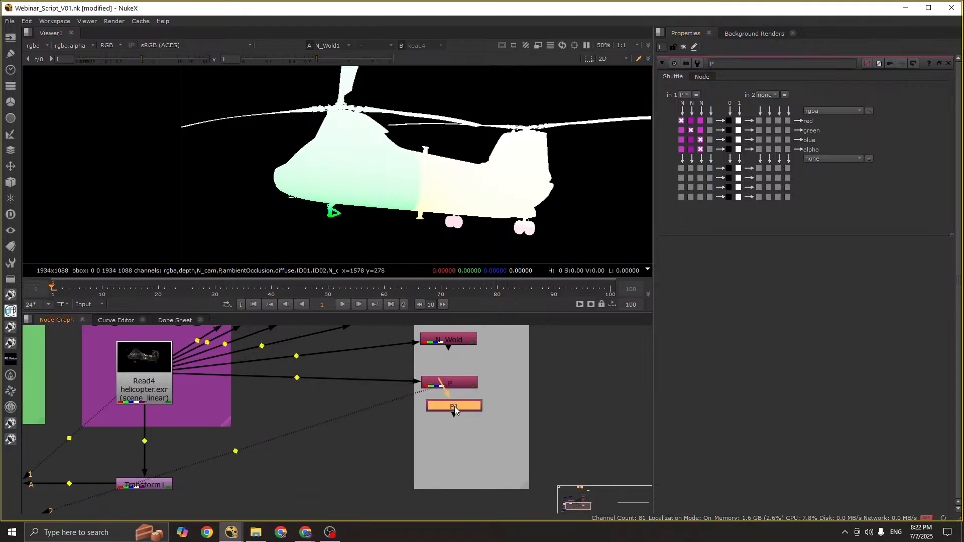
drag(454, 405, 450, 426)
double_click(156, 373)
key(1)
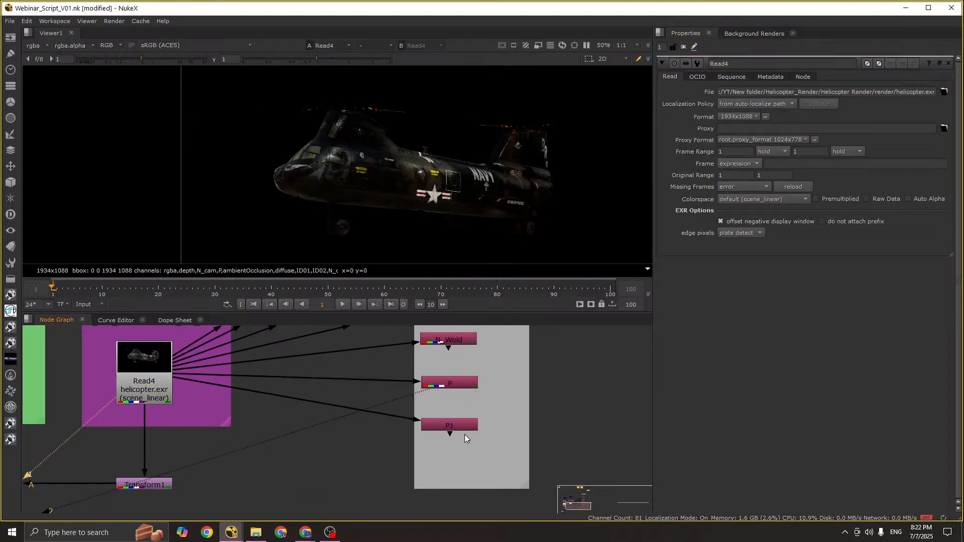
Step: Set the P1 node's input layer to UVPass and view the result
double_click(459, 423)
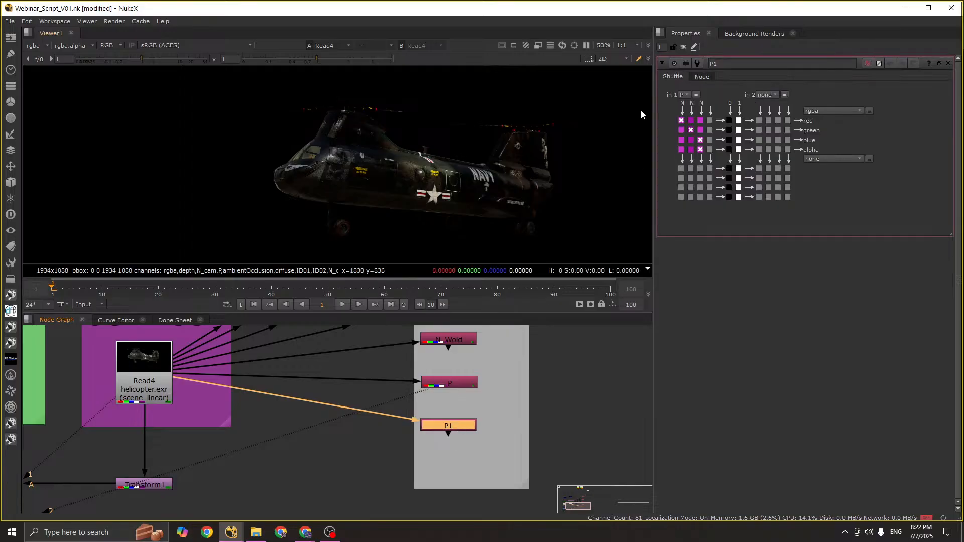
click(683, 94)
click(704, 221)
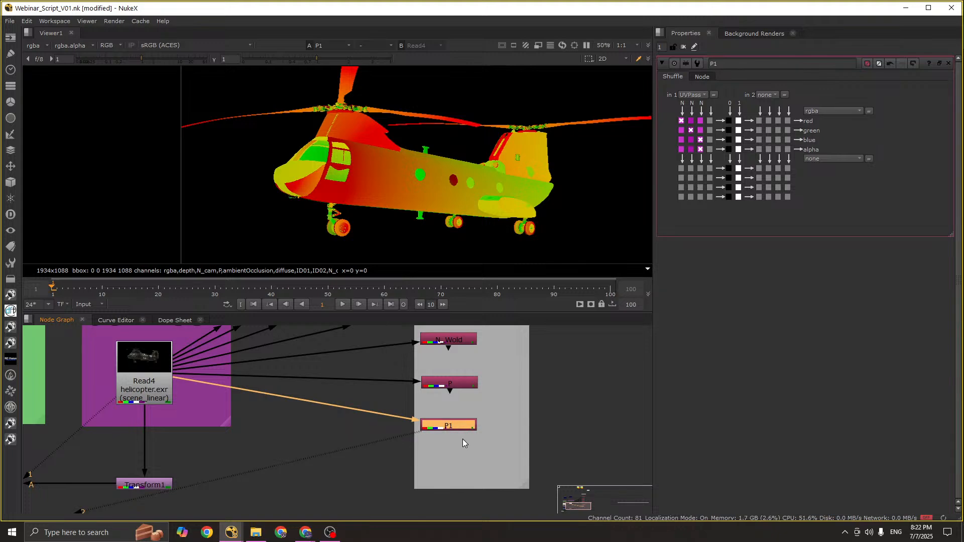
middle_drag(462, 437, 462, 452)
Step: Rename the P1 node as UV and save the script
double_click(734, 64)
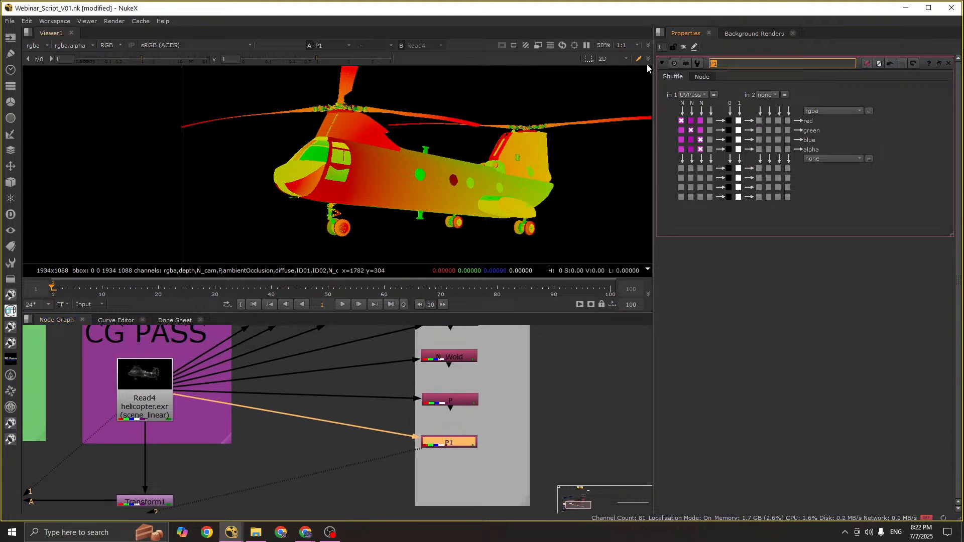
text(UV)
middle_drag(463, 478, 448, 468)
key(ctrl+s)
Step: Tighten the gap between UV and P, and add a duplicate of UV below it fed by Read4
drag(442, 432, 124, 387)
key(ctrl+c)
click(433, 453)
key(ctrl+v)
double_click(124, 391)
key(1)
Step: Set the UV1 node's input layer to ambientOcclusion and view the result
double_click(427, 452)
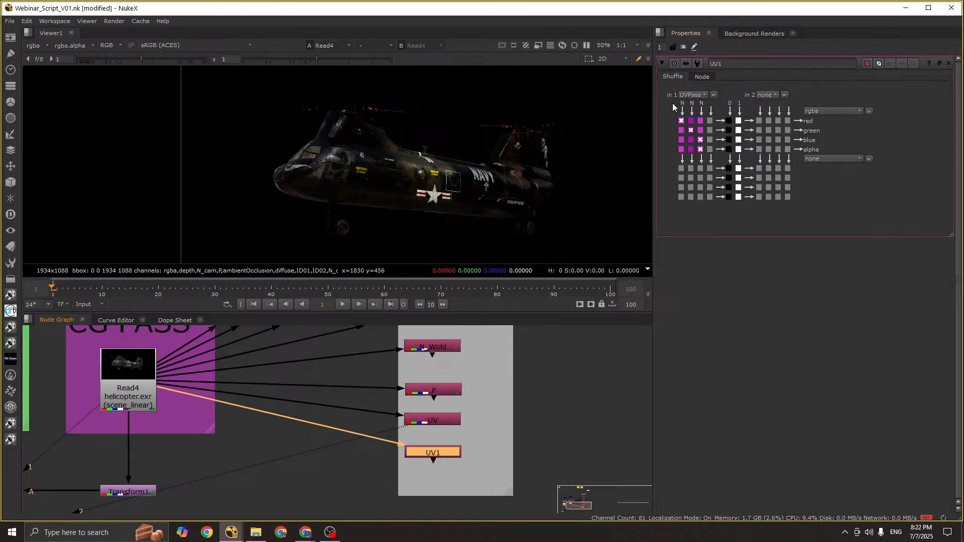
click(691, 94)
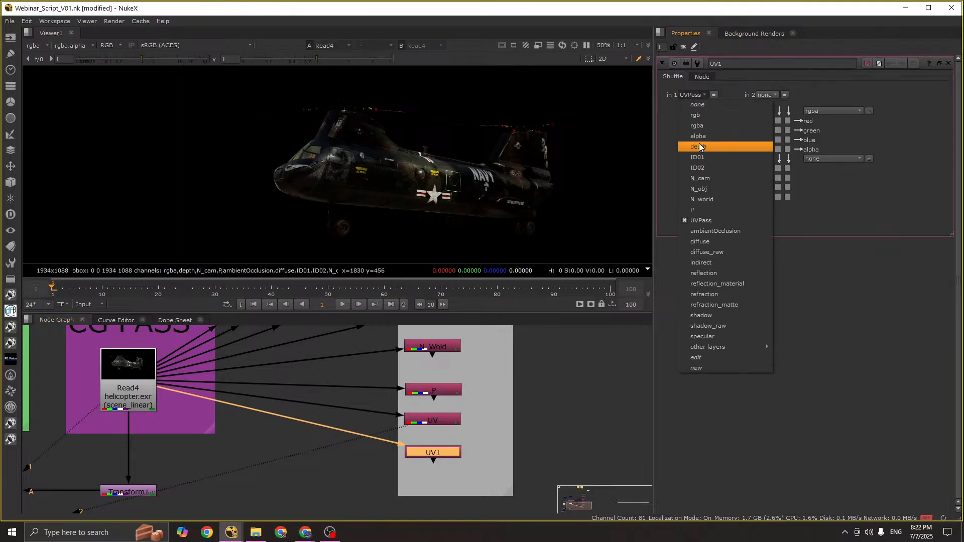
click(719, 232)
click(457, 473)
click(431, 452)
key(1)
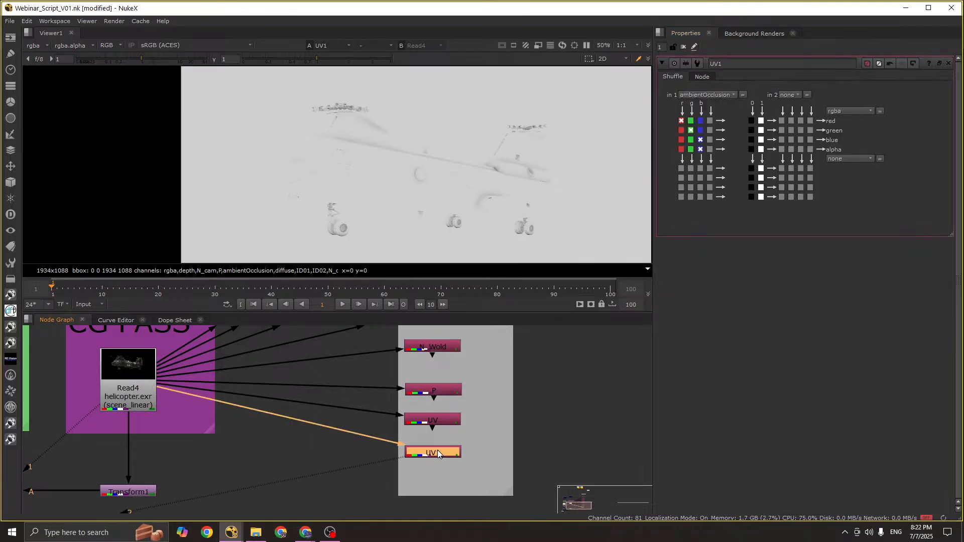
Step: Move the distort, undistort and ground Read nodes higher, away from the backdrop holding the Shuffle nodes
scroll(475, 454, down, 4)
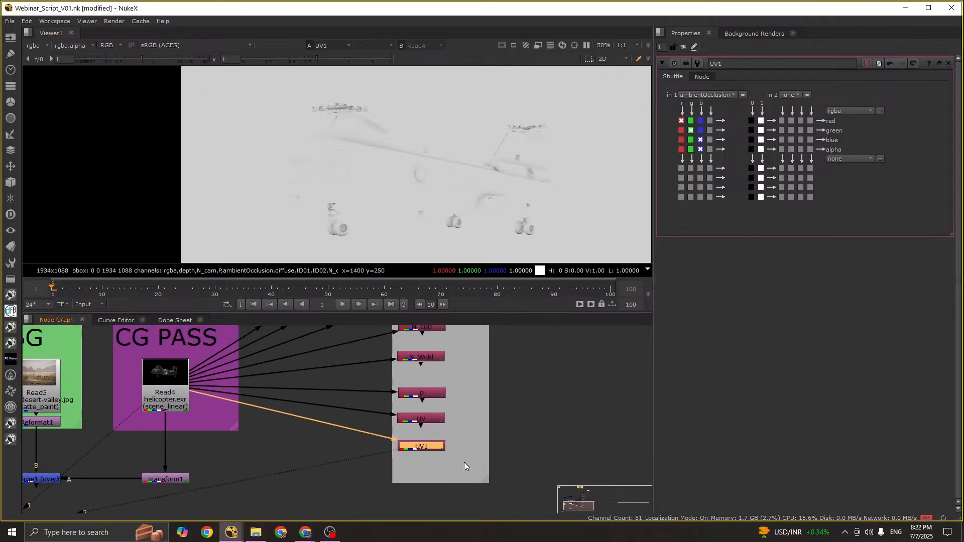
key(space)
middle_drag(414, 106, 387, 280)
drag(238, 145, 584, 319)
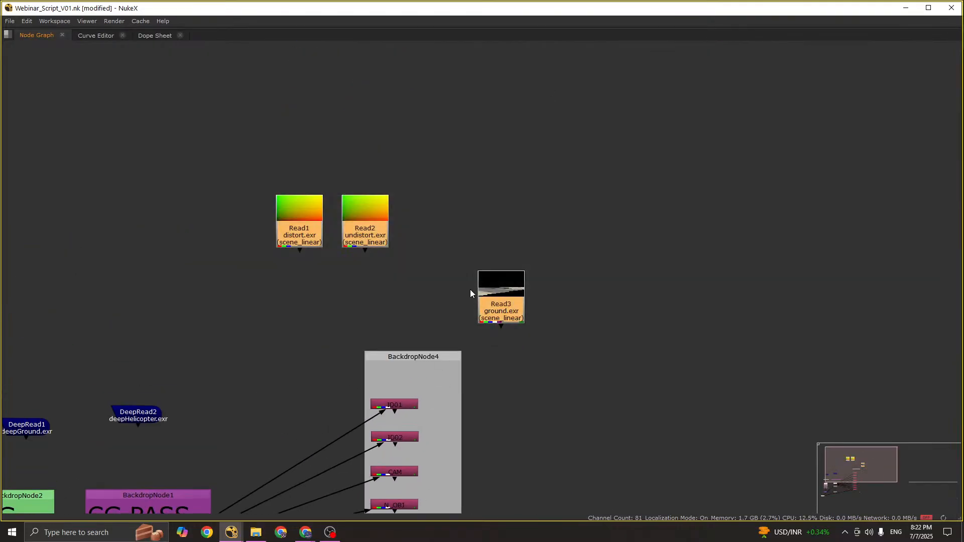
drag(494, 301, 484, 103)
Step: Shift all eight Shuffle nodes upward together within their backdrop, freeing space below UV1
middle_drag(465, 414, 494, 235)
drag(361, 200, 499, 447)
drag(432, 440, 433, 407)
click(462, 410)
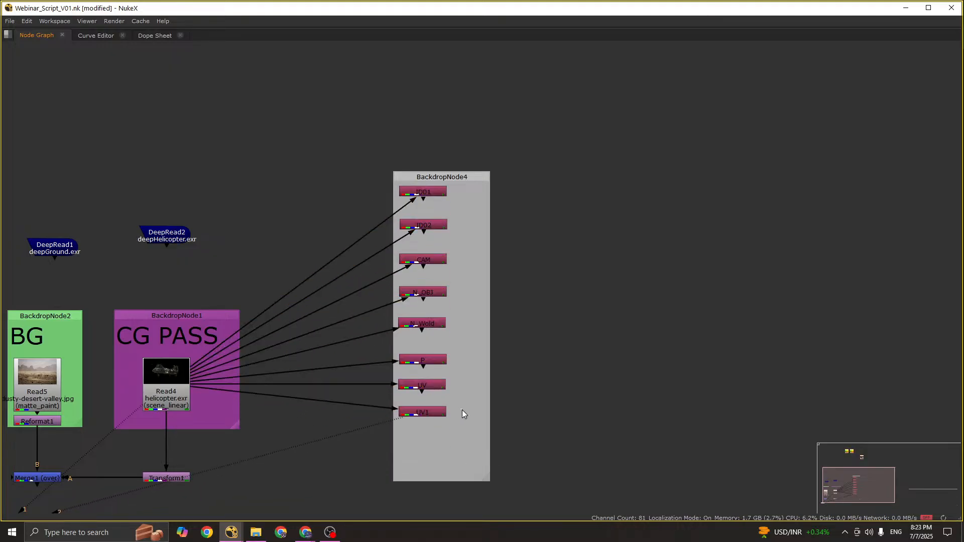
Step: Rename the UV1 Shuffle node, which carries the ambientOcclusion layer, as AMB
key(space)
middle_drag(472, 447, 478, 458)
scroll(404, 412, up, 3)
click(468, 433)
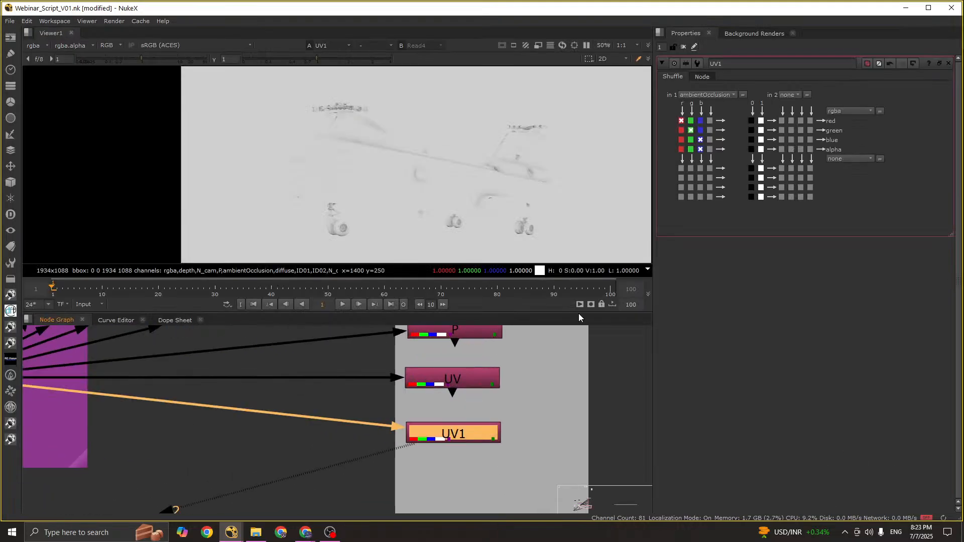
double_click(726, 66)
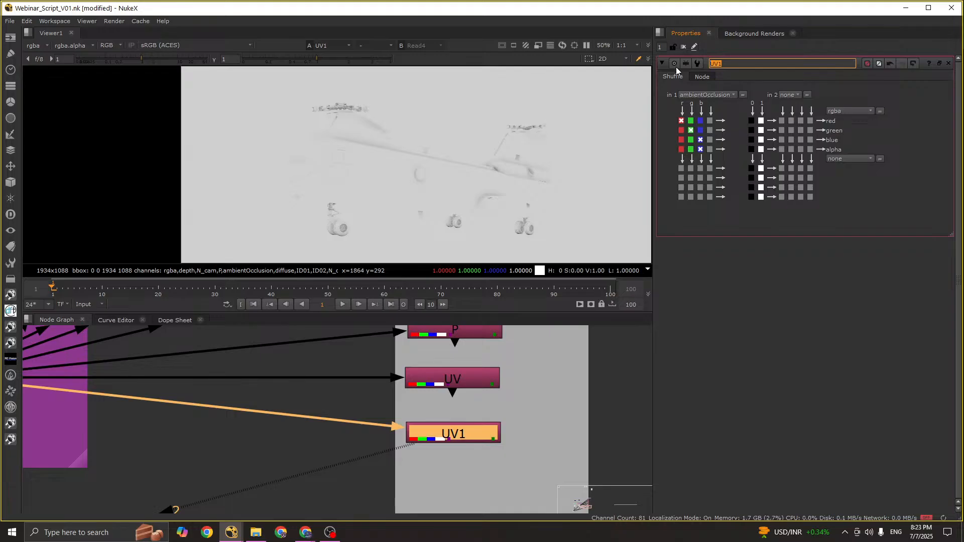
text(AB)
key(BackSpace)
text(MB)
Step: Add a duplicate of AMB below it in the backdrop, fed by Read4 and lined up with the column
scroll(466, 448, down, 4)
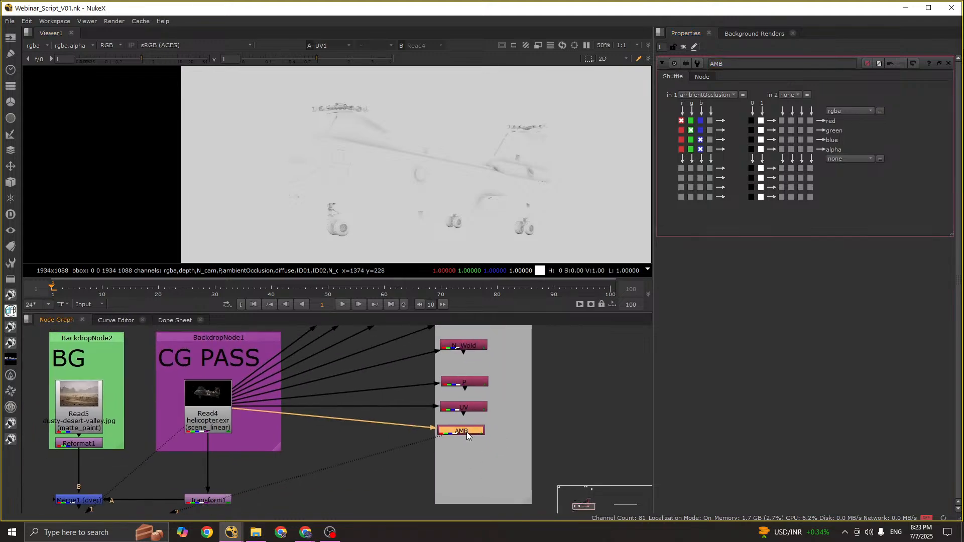
drag(466, 432, 208, 421)
ctrl+click(466, 466)
key(ctrl+v)
click(459, 475)
key(1)
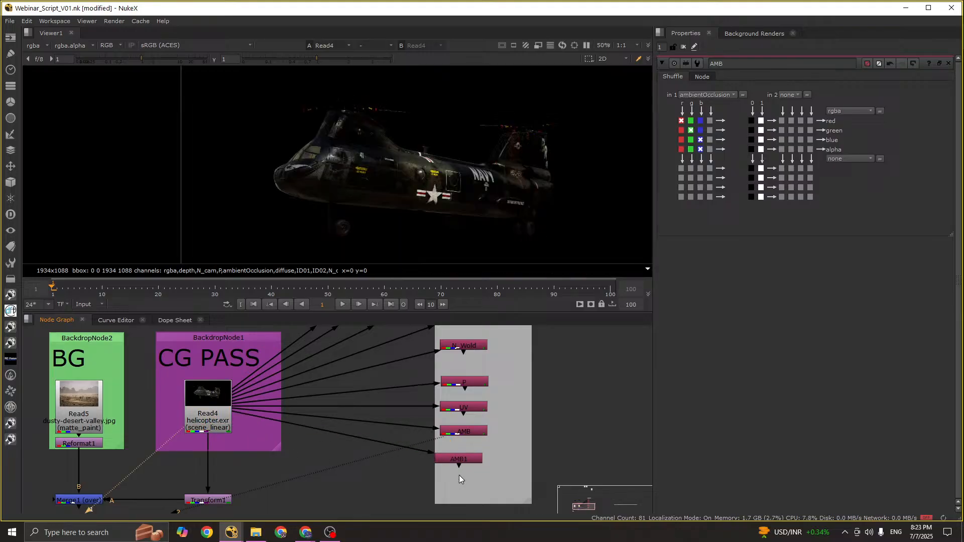
drag(460, 456, 468, 454)
Step: Set the AMB1 node's input layer to diffuse, view the result, and rename the node DIFF
double_click(467, 454)
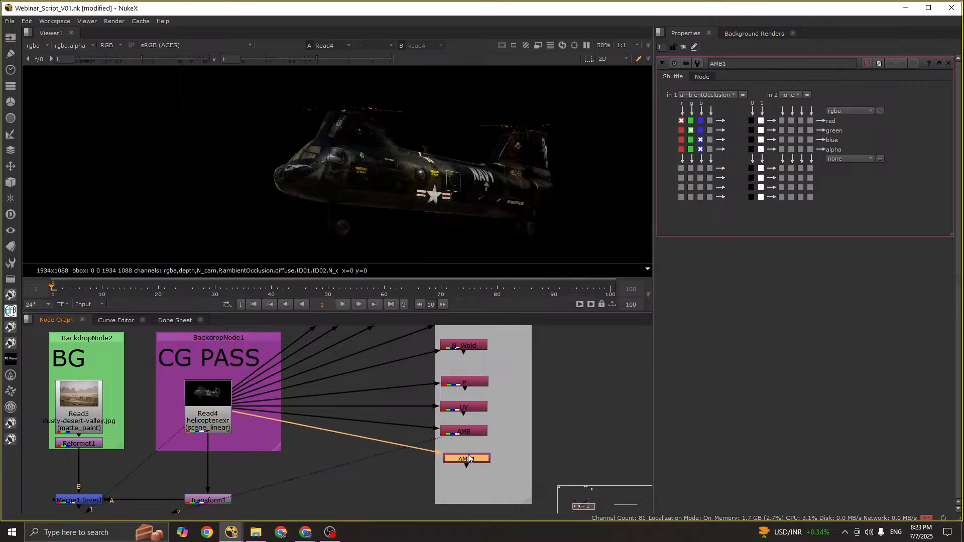
click(705, 95)
click(719, 236)
click(474, 483)
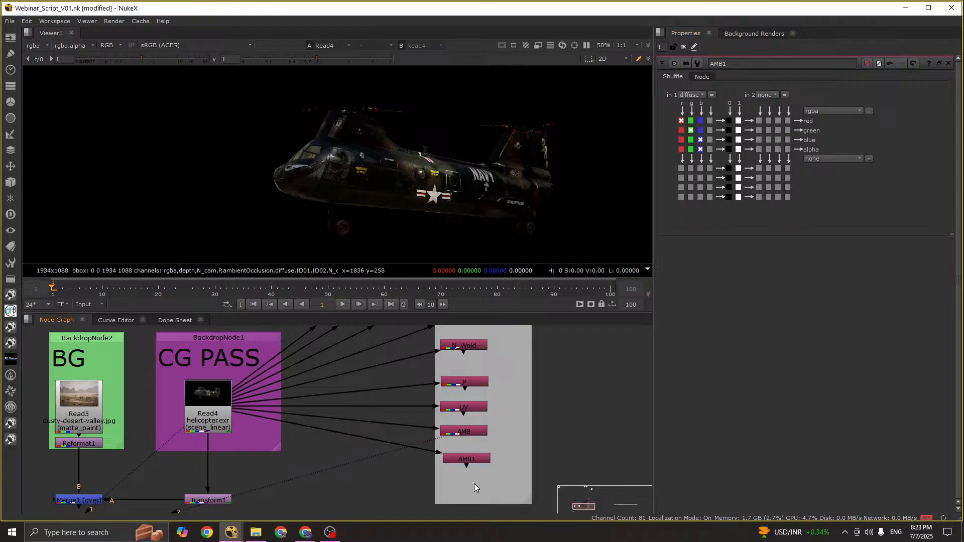
click(471, 457)
key(1)
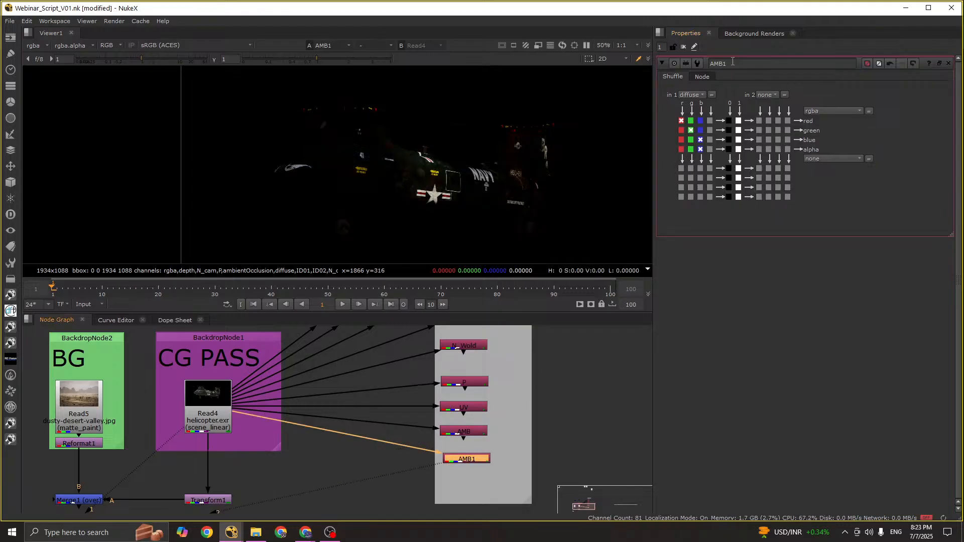
double_click(733, 62)
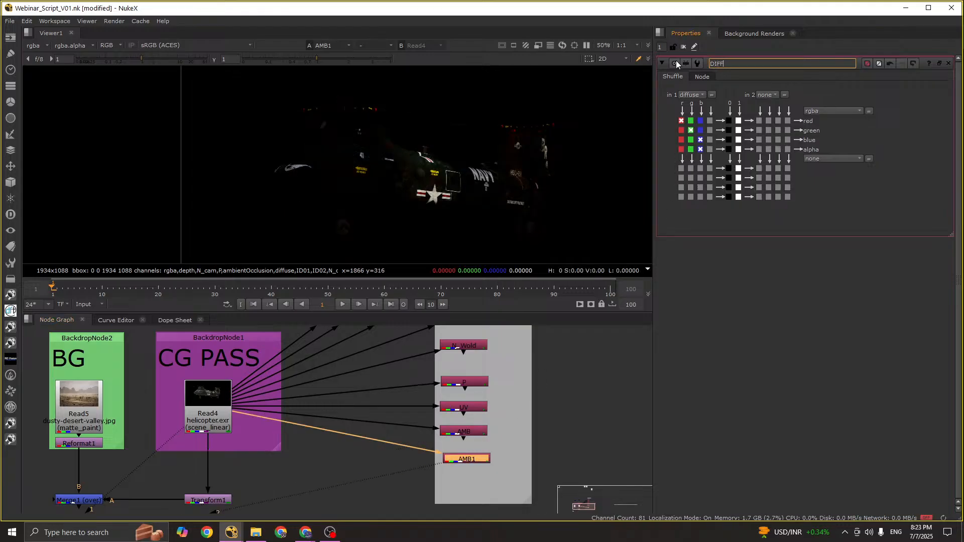
key(Return)
Step: Add a duplicate of DIFF below it in the backdrop, fed by Read4
scroll(492, 482, up, 5)
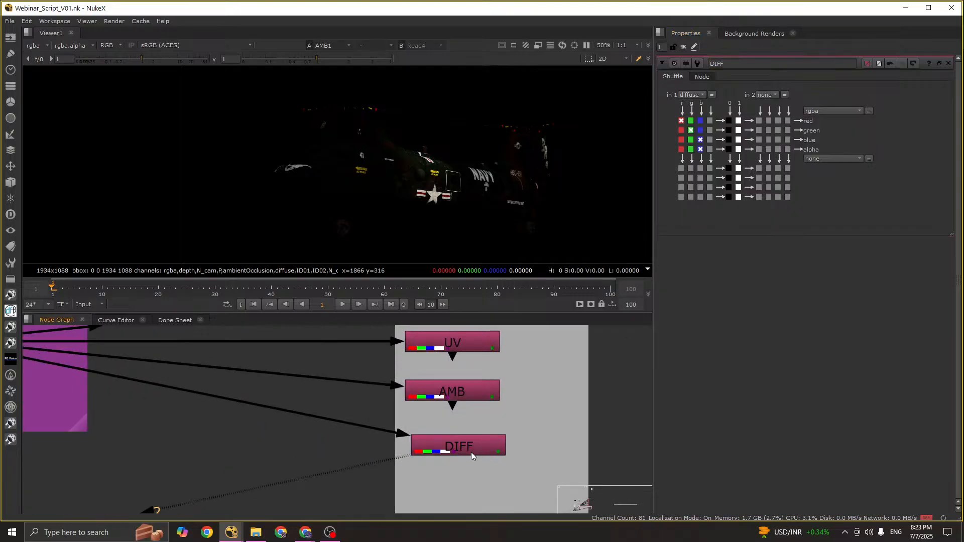
key(ctrl+c)
key(ctrl+v)
middle_drag(459, 474, 493, 429)
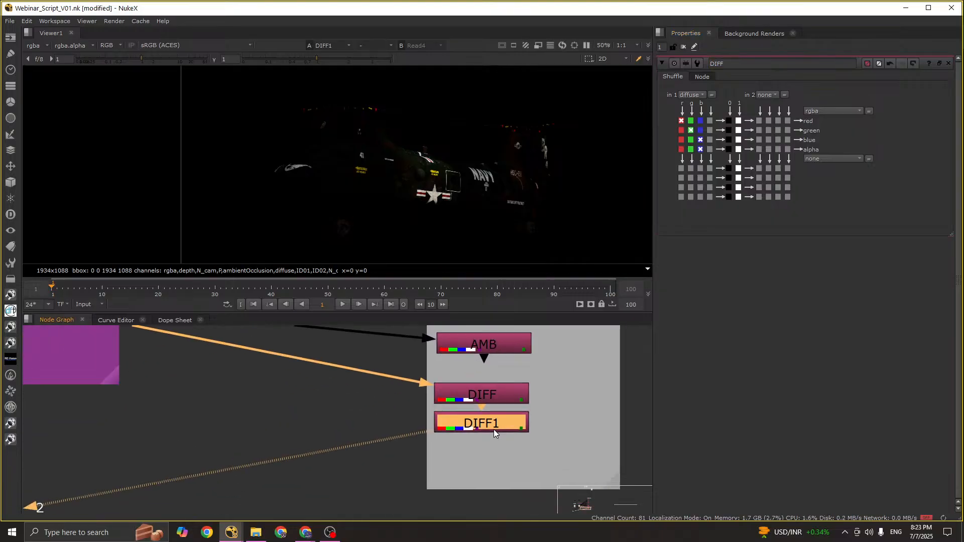
scroll(493, 430, down, 1)
drag(491, 429, 230, 372)
scroll(484, 429, down, 3)
click(212, 366)
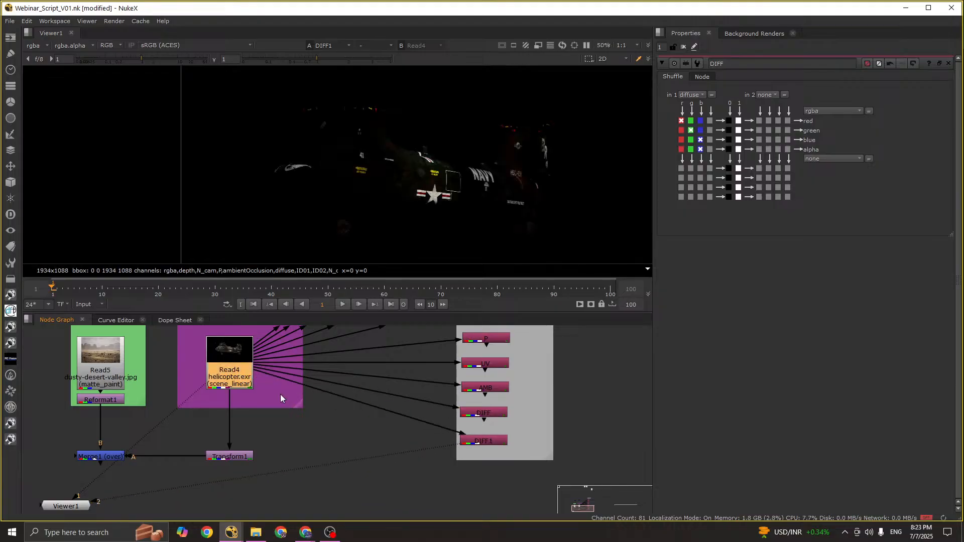
Step: Set the DIFF1 node's input layer to diffuse_raw and view the helicopter's markings up close
double_click(483, 441)
click(693, 95)
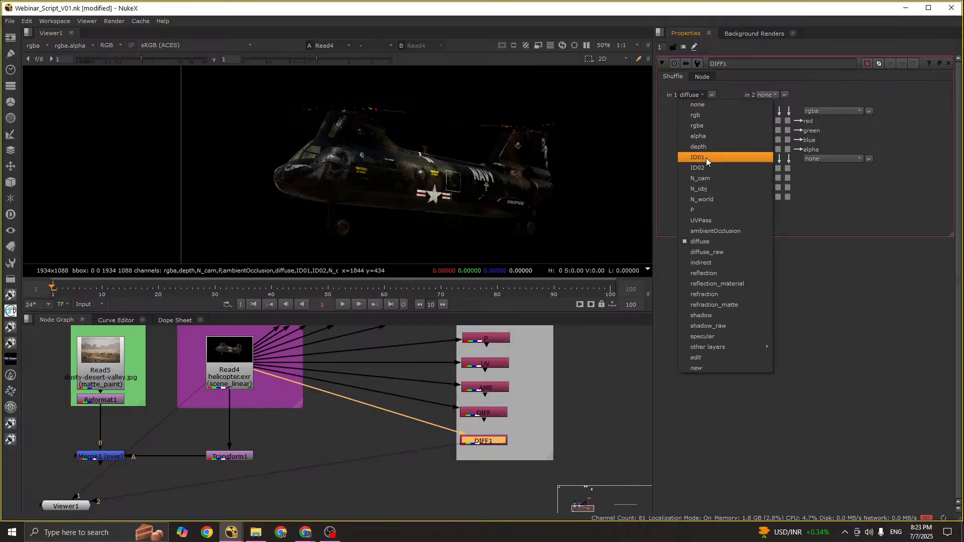
click(721, 253)
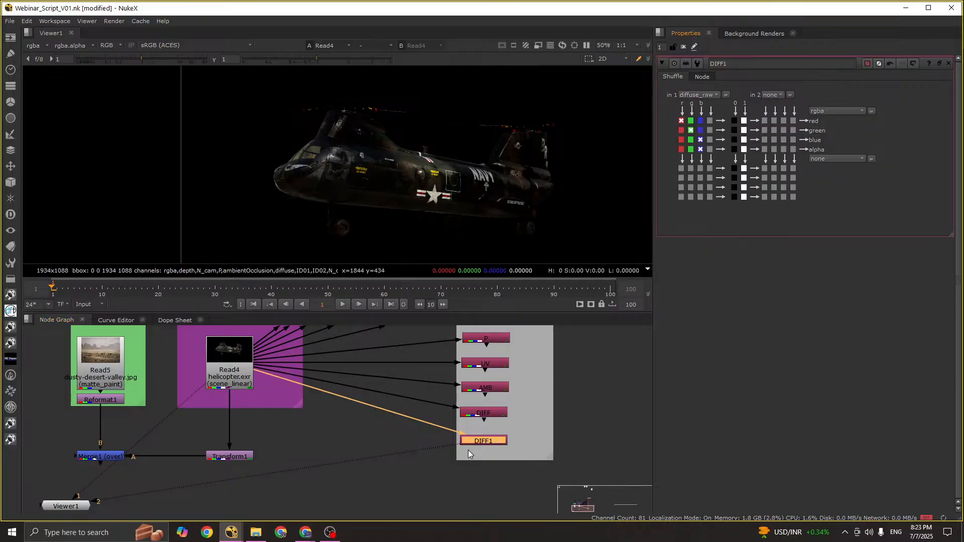
key(1)
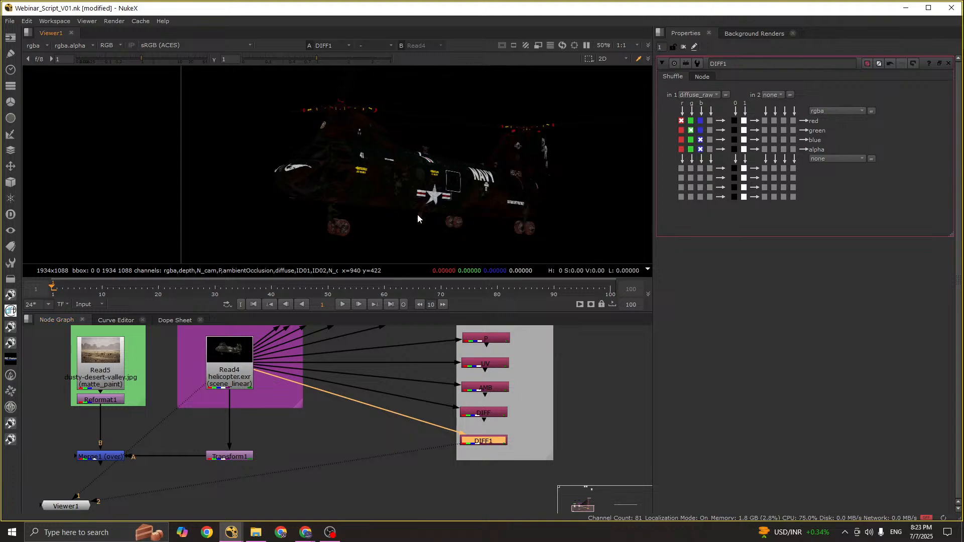
scroll(417, 214, up, 7)
scroll(373, 157, down, 3)
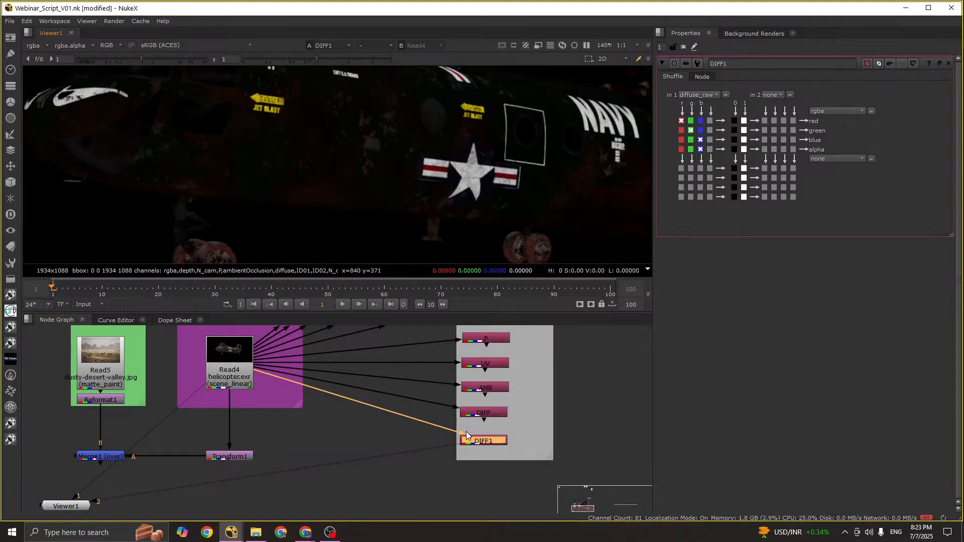
Step: Nudge the DIFF1 node into line below DIFF and rename it DIFF_TEX
drag(479, 441, 483, 439)
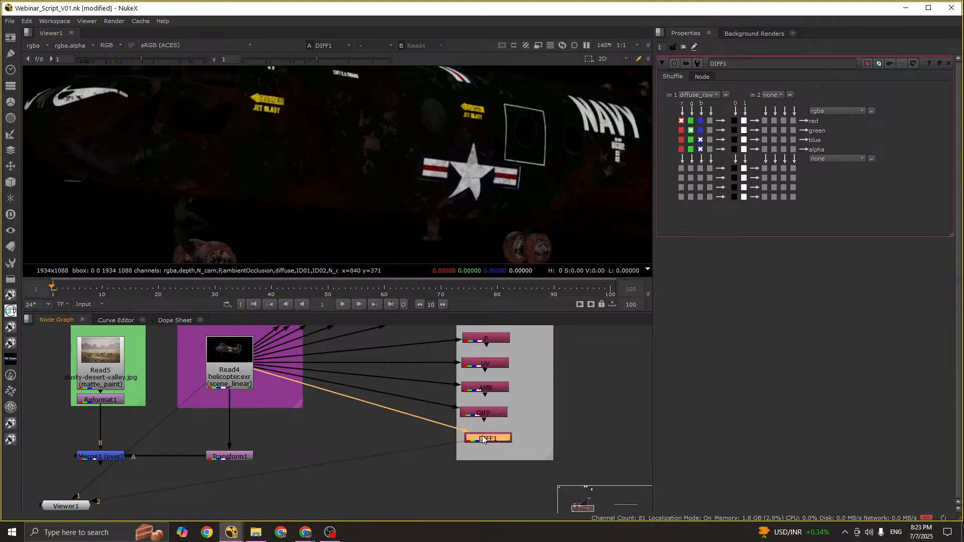
click(736, 69)
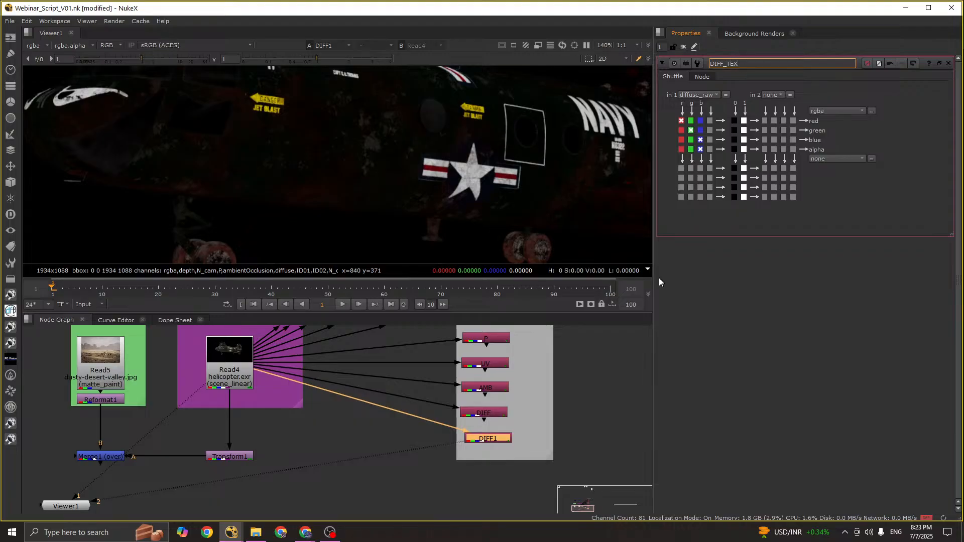
scroll(492, 442, up, 3)
scroll(484, 433, down, 4)
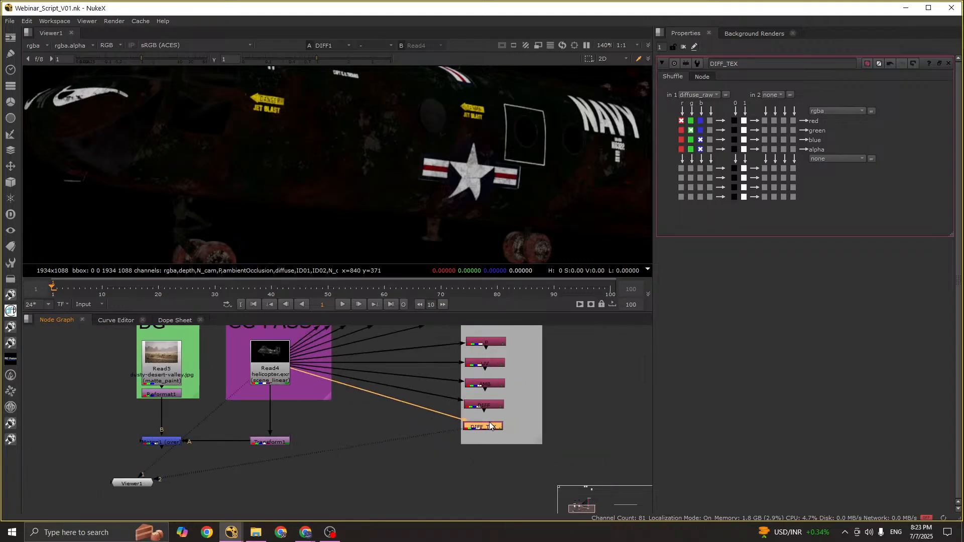
Step: Extend the passes backdrop downward to make room below DIFF_TEX, and adjust the DIFF_TEX node's position beneath DIFF
scroll(489, 425, down, 1)
middle_drag(528, 439, 511, 390)
drag(514, 395, 529, 446)
scroll(466, 361, up, 2)
scroll(465, 360, up, 2)
drag(465, 388, 468, 393)
middle_drag(479, 431, 483, 417)
click(483, 418)
click(475, 373)
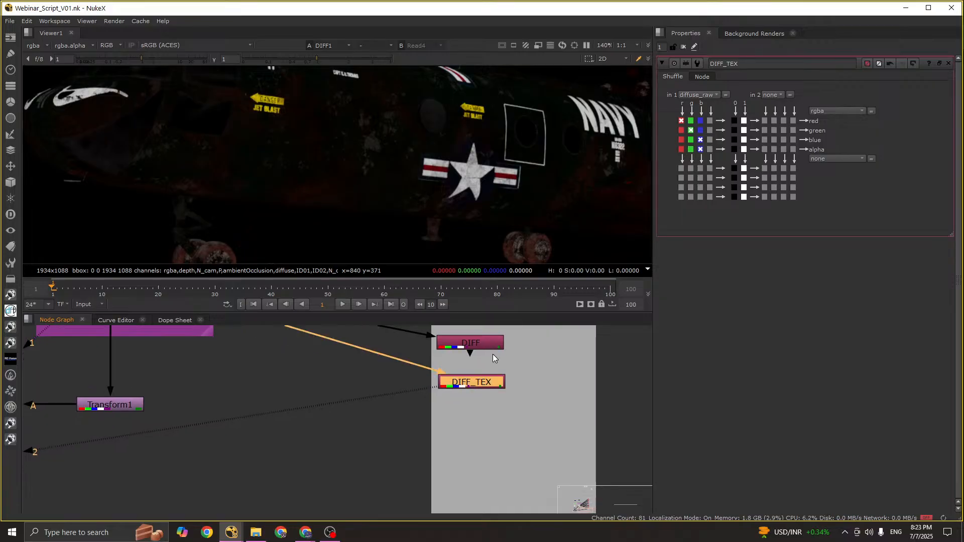
Step: Add a duplicate of DIFF_TEX below it in the backdrop, fed by Read4
scroll(471, 420, down, 3)
scroll(465, 396, down, 2)
scroll(464, 432, up, 6)
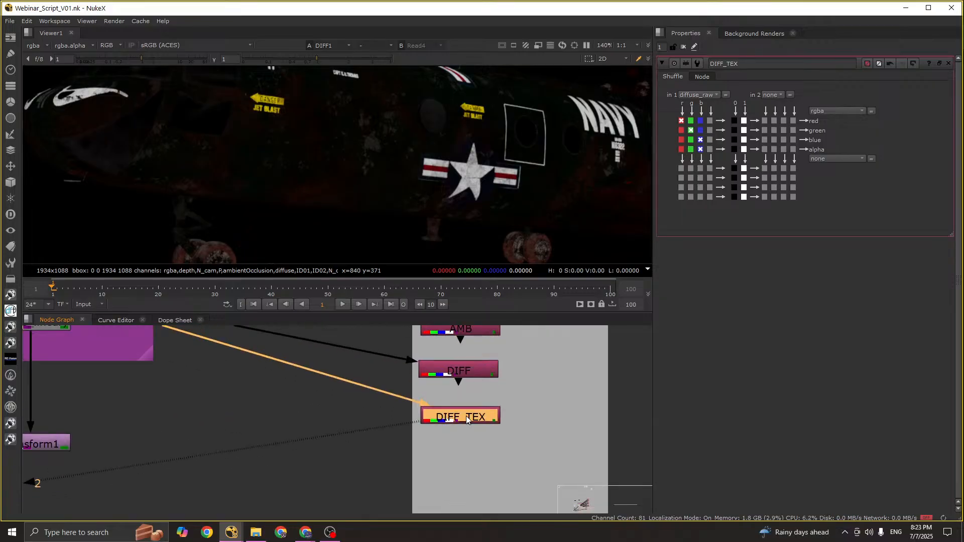
key(ctrl+c)
key(ctrl+v)
scroll(465, 465, down, 3)
drag(470, 428, 275, 366)
click(275, 365)
key(1)
scroll(469, 439, up, 3)
Step: Set the DIFF_TEX1 node's input layer to indirect and view the result
click(478, 445)
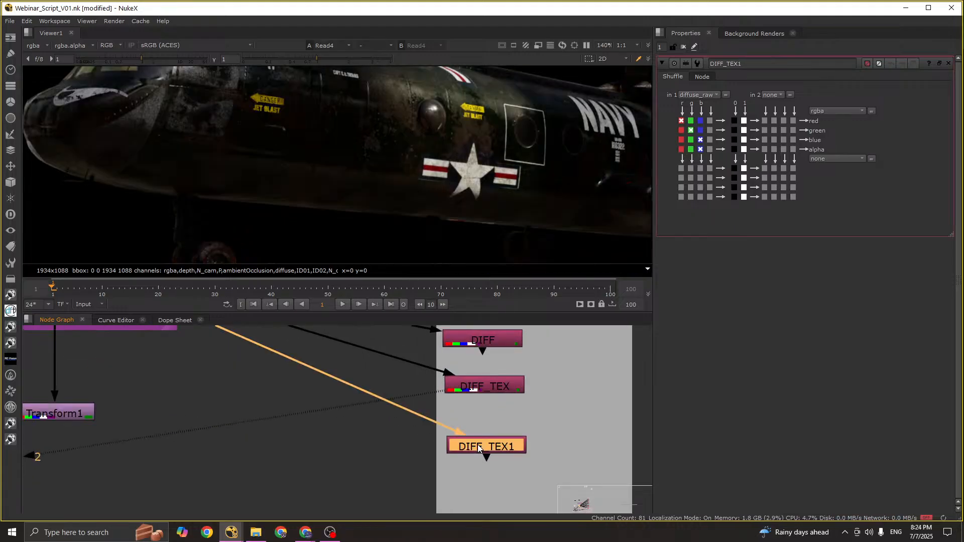
click(702, 95)
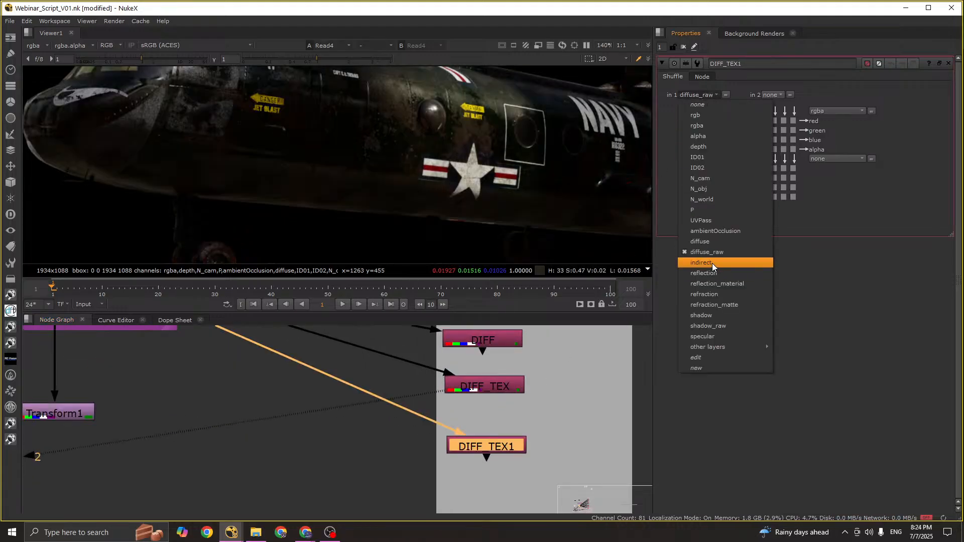
click(712, 263)
click(498, 484)
click(497, 449)
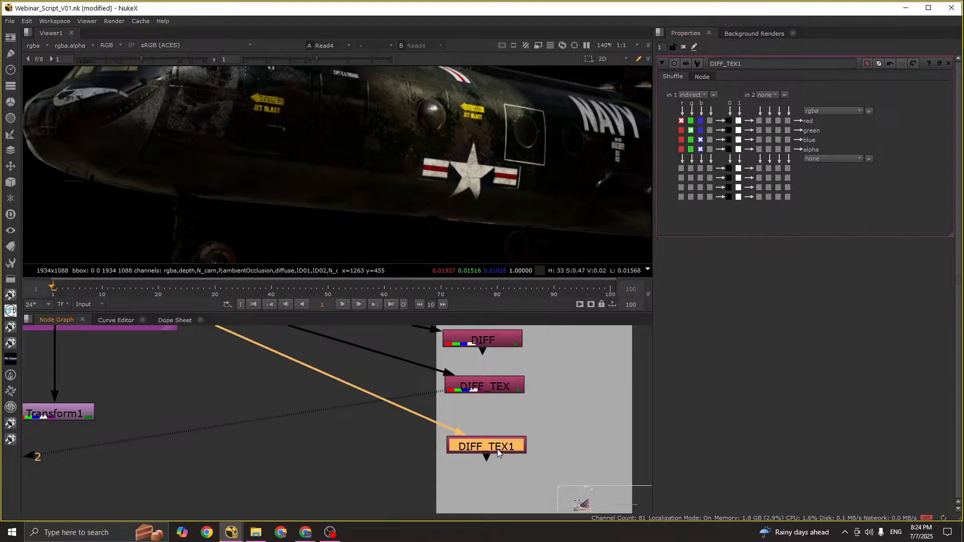
key(1)
Step: Examine the indirect pass in colour and alpha with the viewer gain raised to 64, and reset the gain to 1
scroll(418, 197, down, 4)
scroll(418, 198, down, 5)
scroll(436, 190, up, 6)
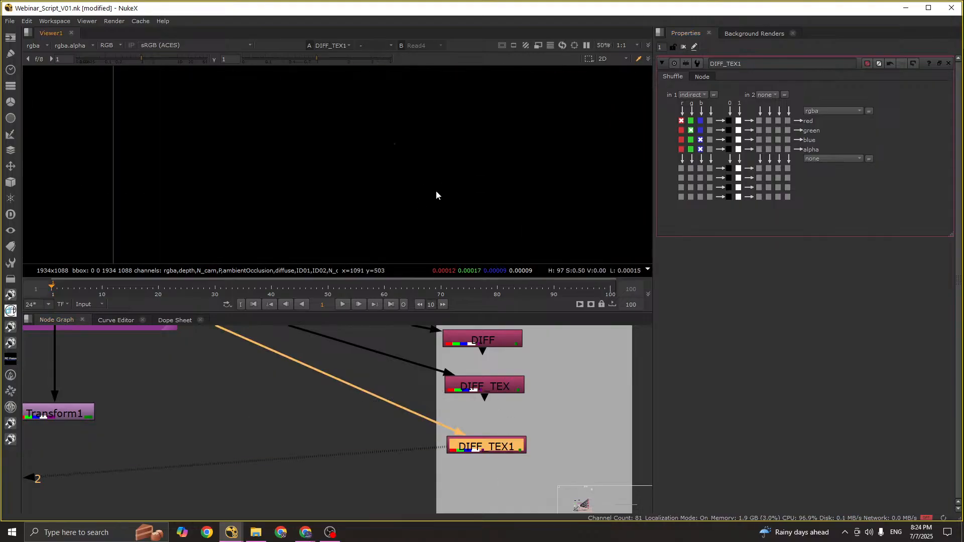
scroll(346, 134, down, 6)
scroll(346, 135, up, 6)
ctrl+shift+drag(307, 119, 533, 196)
drag(142, 59, 51, 58)
drag(125, 59, 207, 60)
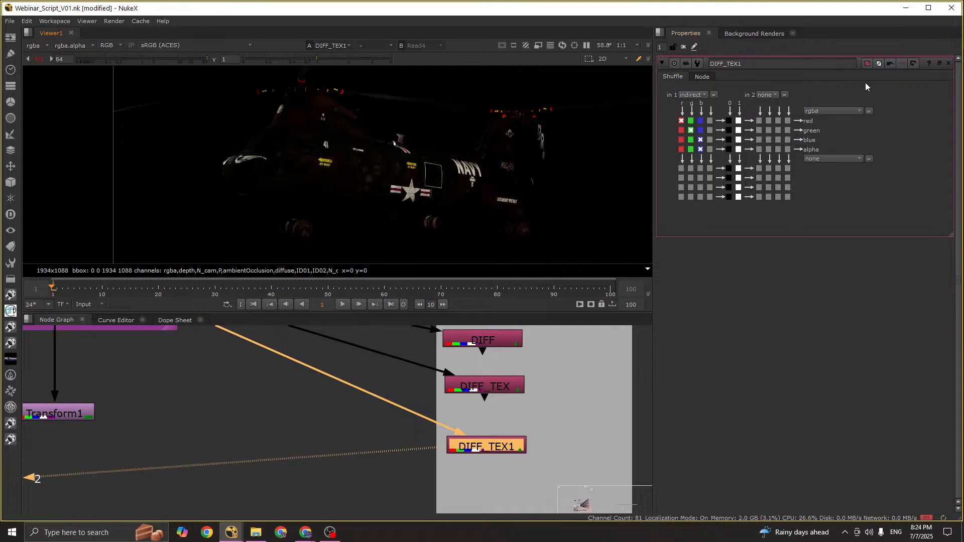
key(a)
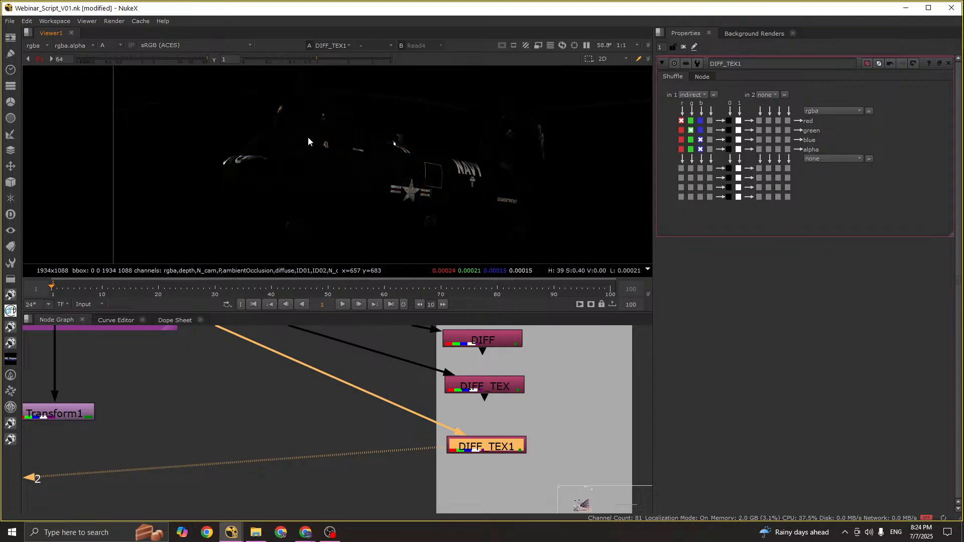
click(52, 59)
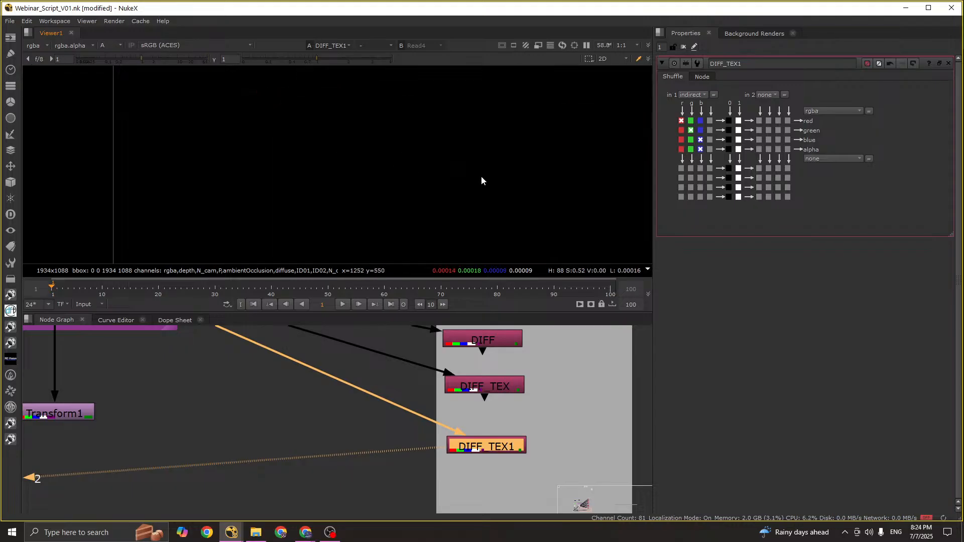
Step: Inspect the helicopter's lettering in the indirect pass's alpha at a viewer gain of 15.5, and restore the gain to 1
scroll(458, 176, up, 5)
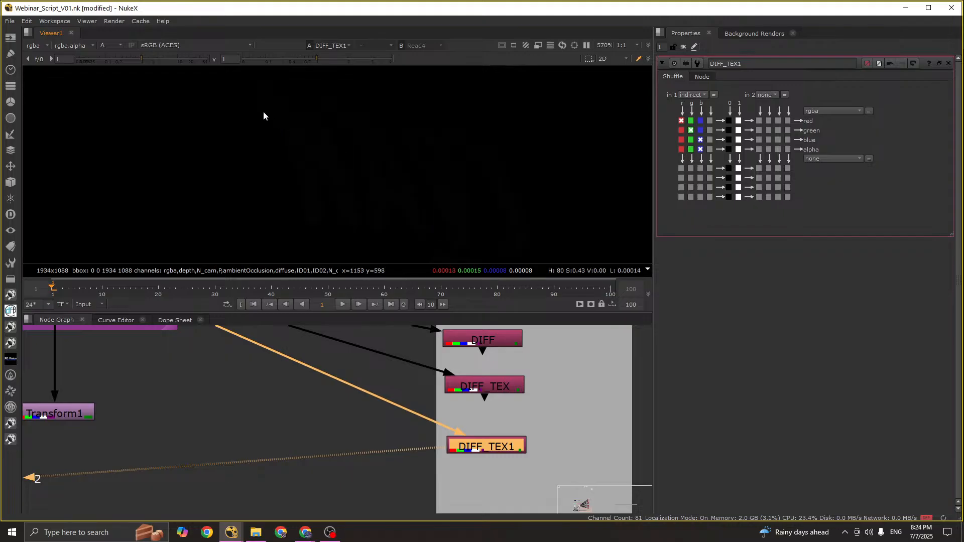
ctrl+shift+drag(263, 116, 547, 254)
click(155, 60)
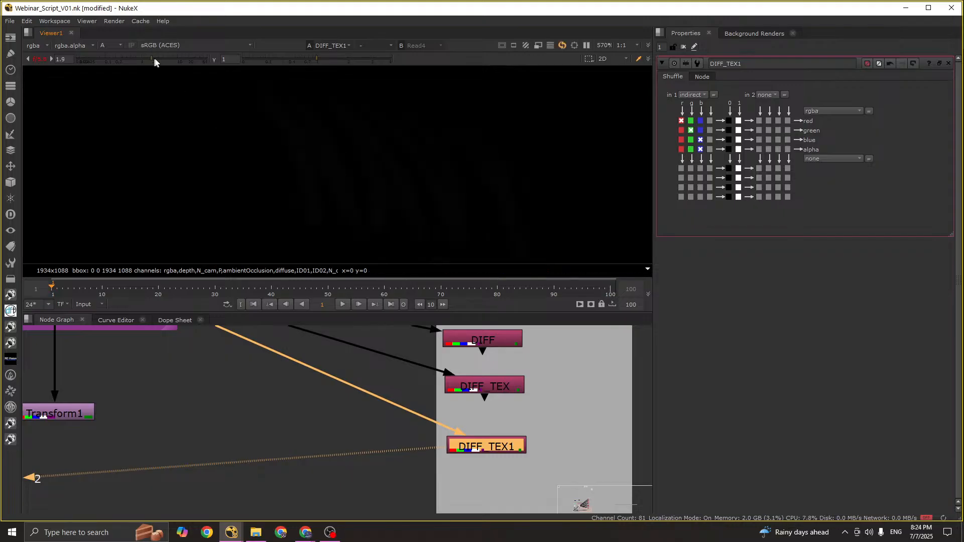
drag(170, 60, 185, 68)
key(ctrl+1)
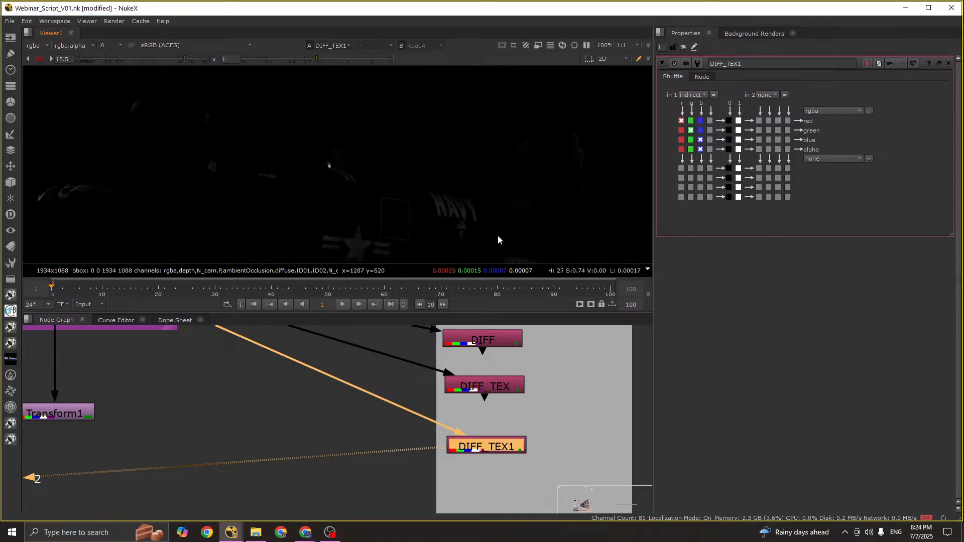
scroll(468, 196, down, 4)
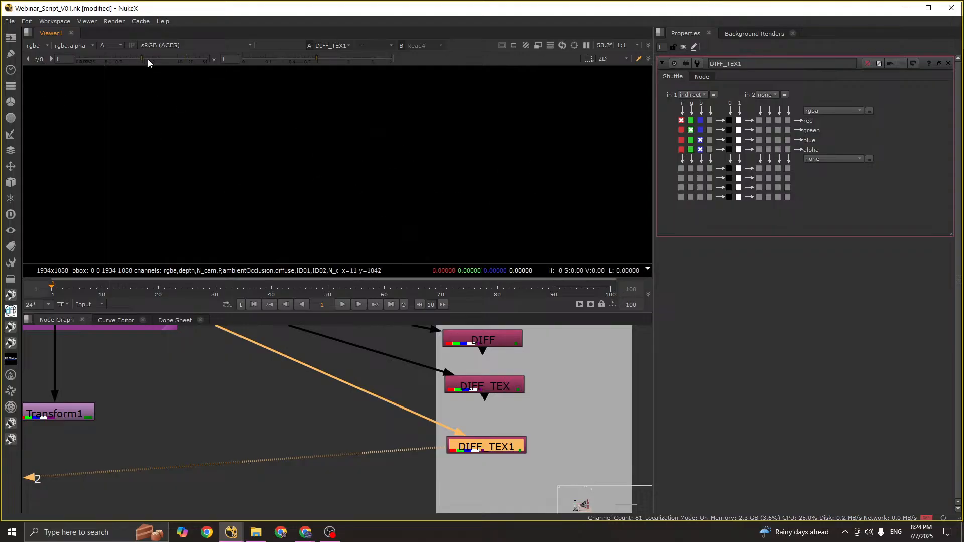
Step: Check the whole helicopter in the indirect pass's alpha at a viewer gain of 64, and return the gain to 1
drag(146, 63, 328, 185)
scroll(480, 197, up, 2)
middle_drag(308, 162, 357, 134)
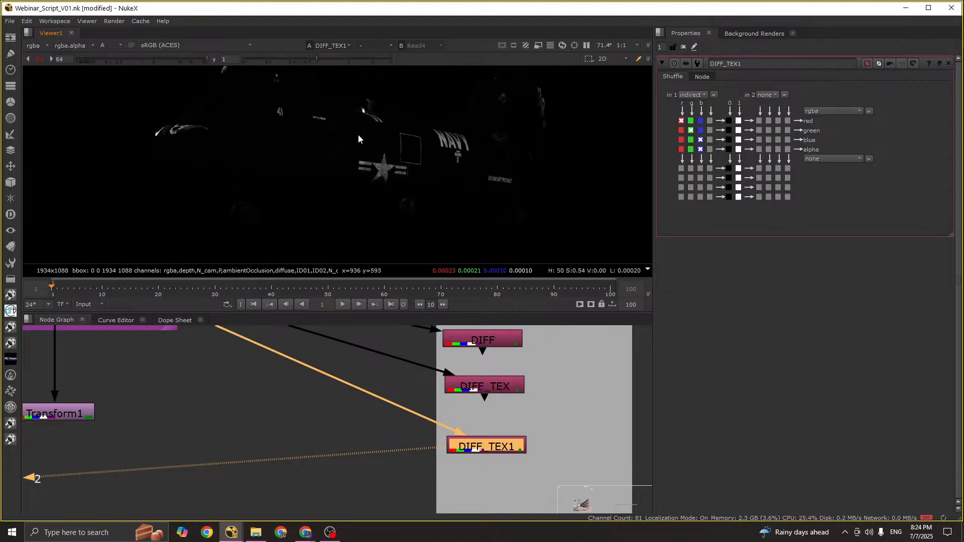
middle_drag(511, 134, 493, 175)
scroll(493, 177, down, 2)
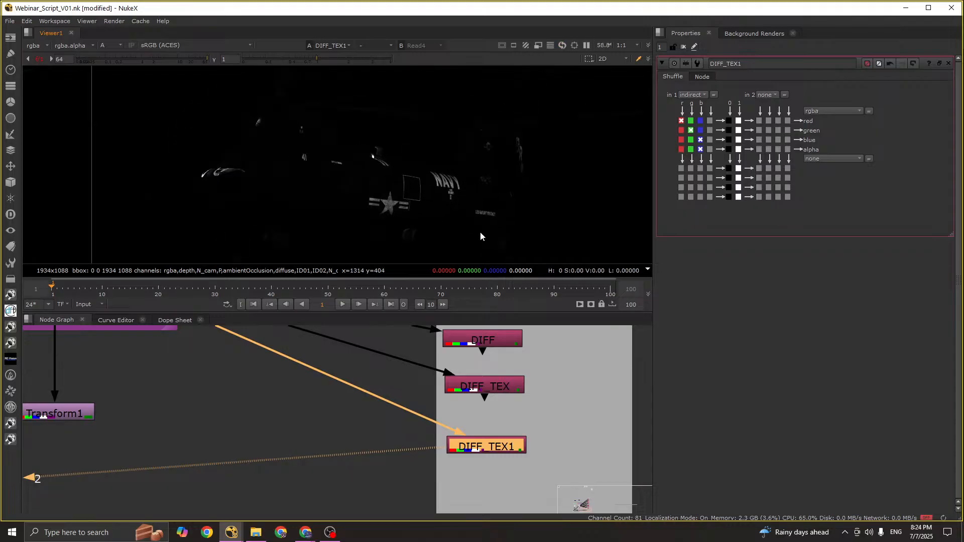
click(41, 59)
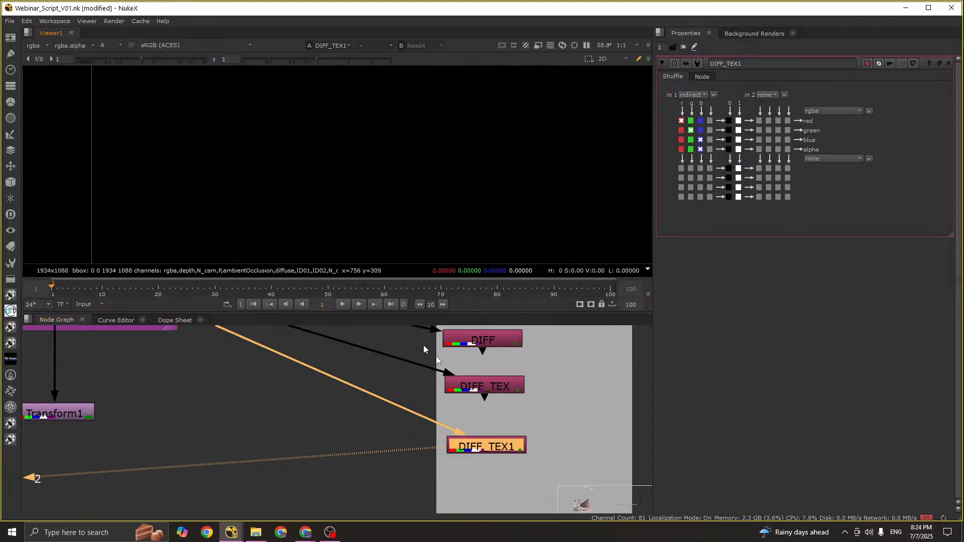
Step: Rename the DIFF_TEX1 node as IND, align it in the pass column and save the script
double_click(485, 447)
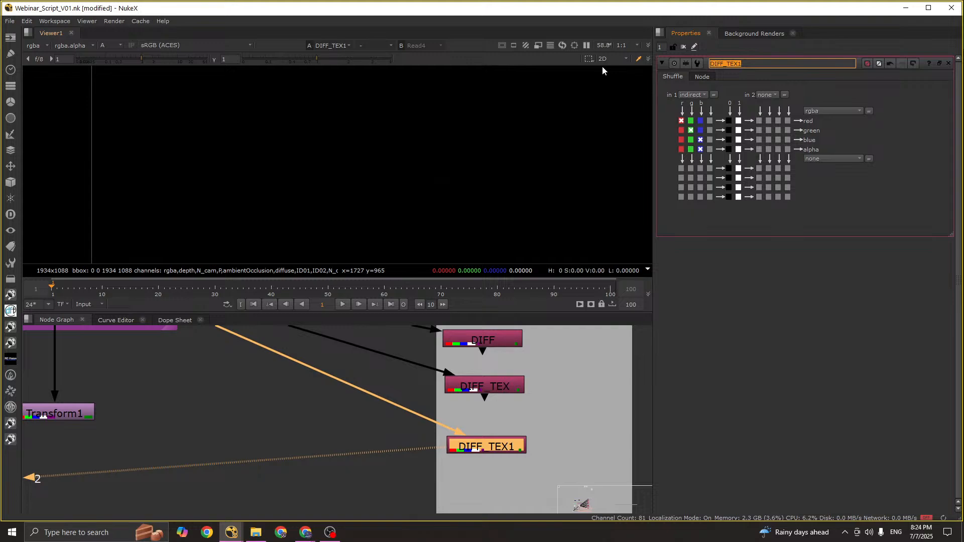
text(IND)
click(500, 458)
drag(498, 447, 490, 441)
key(ctrl+s)
middle_drag(486, 438, 483, 396)
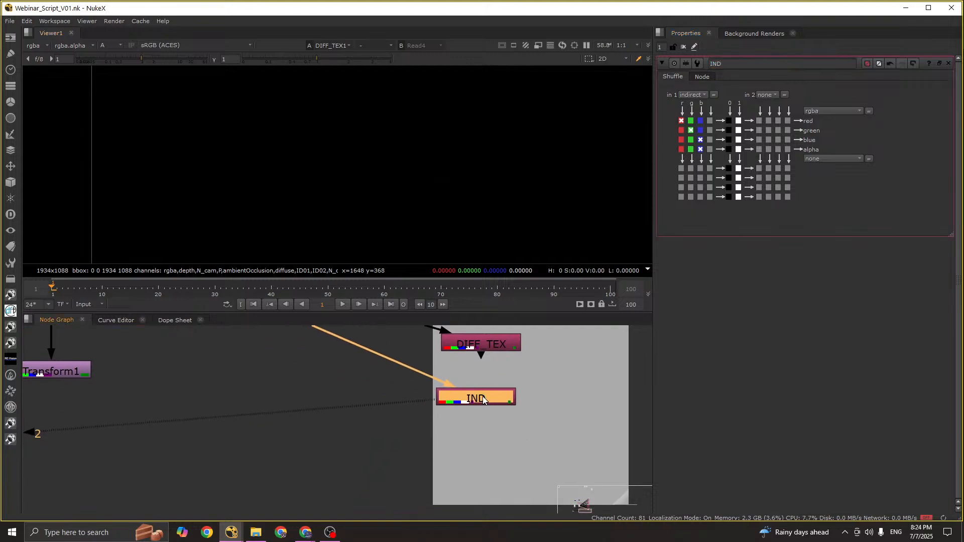
Step: Duplicate the IND node below itself, connect the copy to the helicopter Read node, and view the helicopter render
key(ctrl+c)
key(ctrl+v)
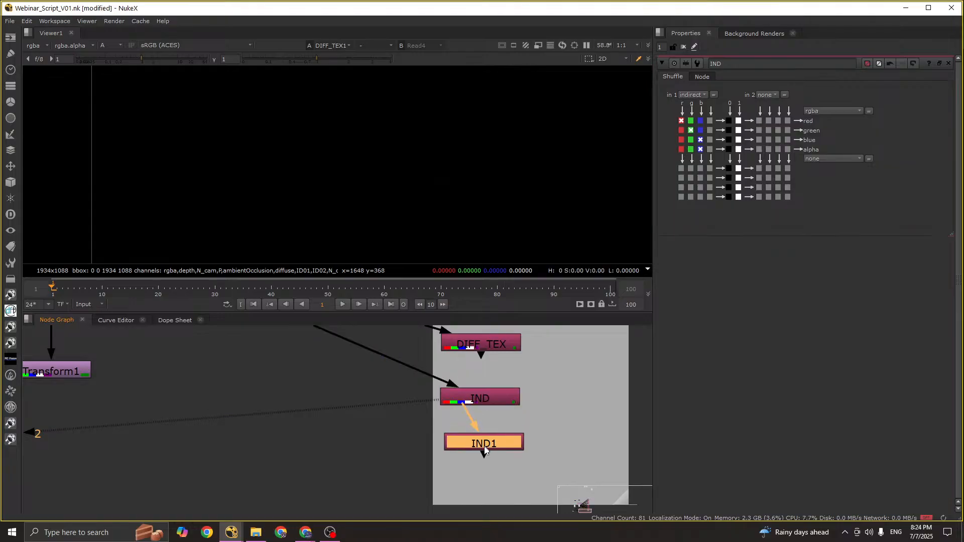
scroll(484, 445, down, 4)
drag(477, 433, 309, 358)
click(309, 359)
key(1)
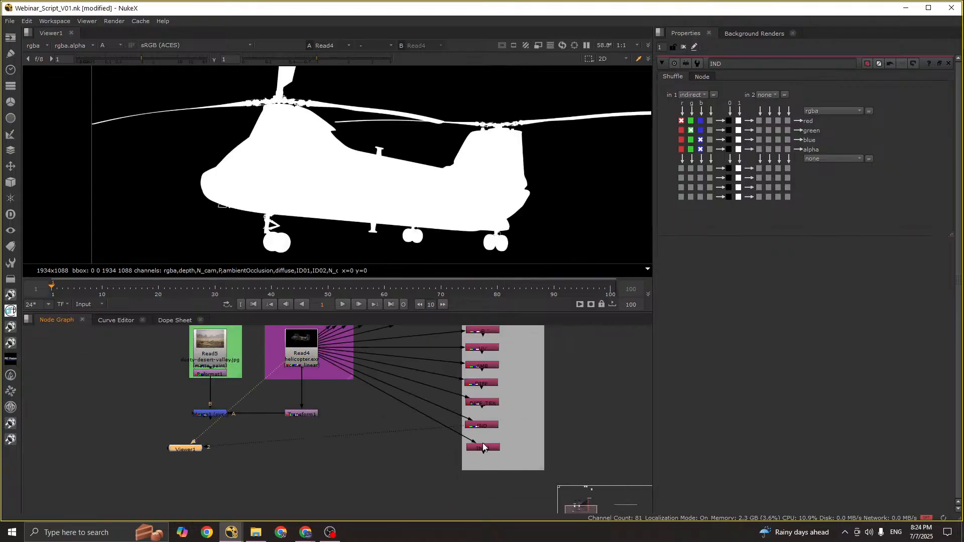
Step: Set the IND1 node's input layer to reflection and view the result in colour
scroll(483, 444, up, 4)
double_click(484, 447)
key(a)
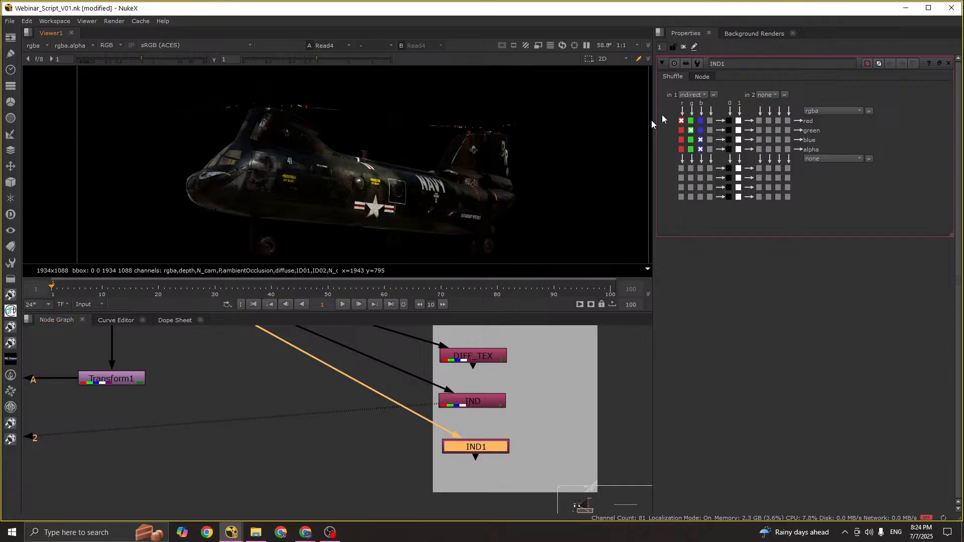
click(706, 95)
click(715, 273)
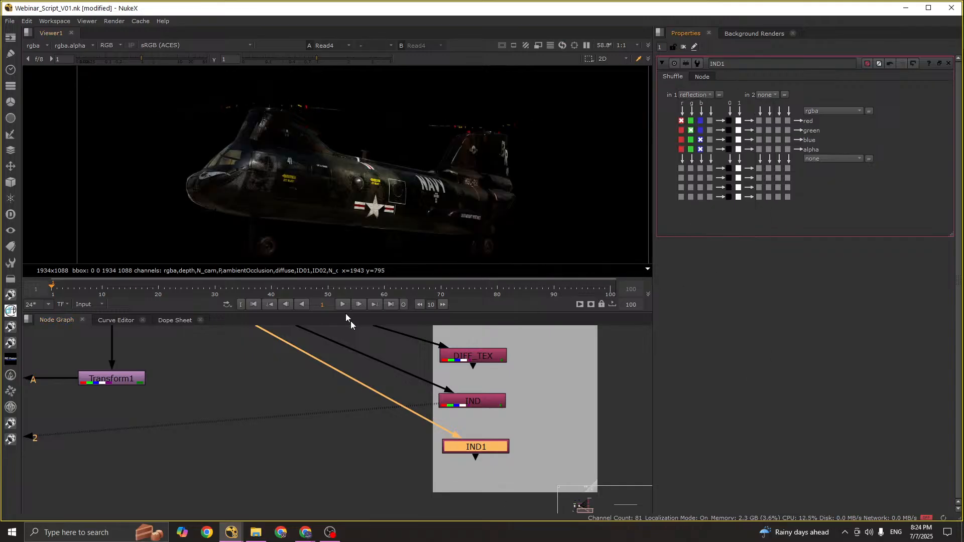
key(2)
click(501, 425)
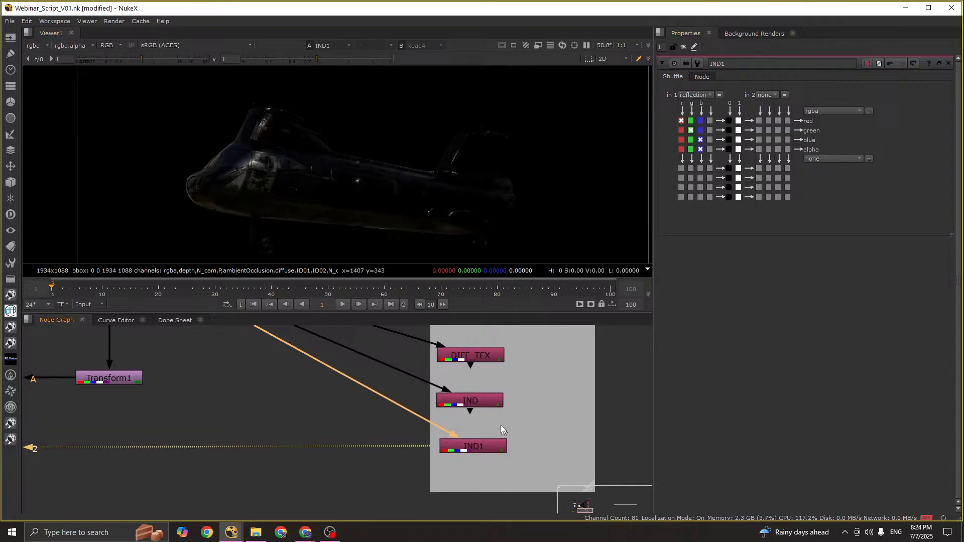
Step: Align the reflection Shuffle node under IND and rename it as REF
scroll(475, 405, down, 2)
drag(476, 409, 472, 408)
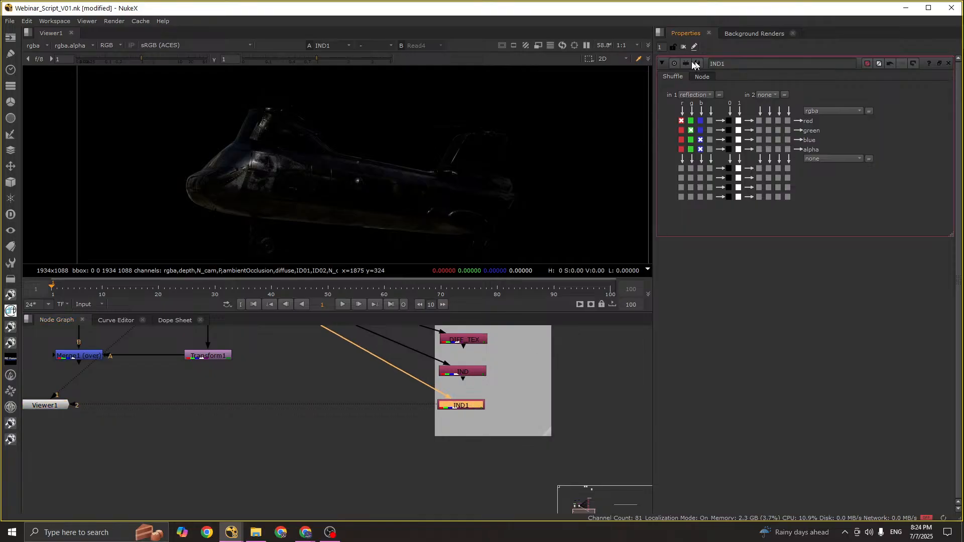
drag(738, 65, 653, 67)
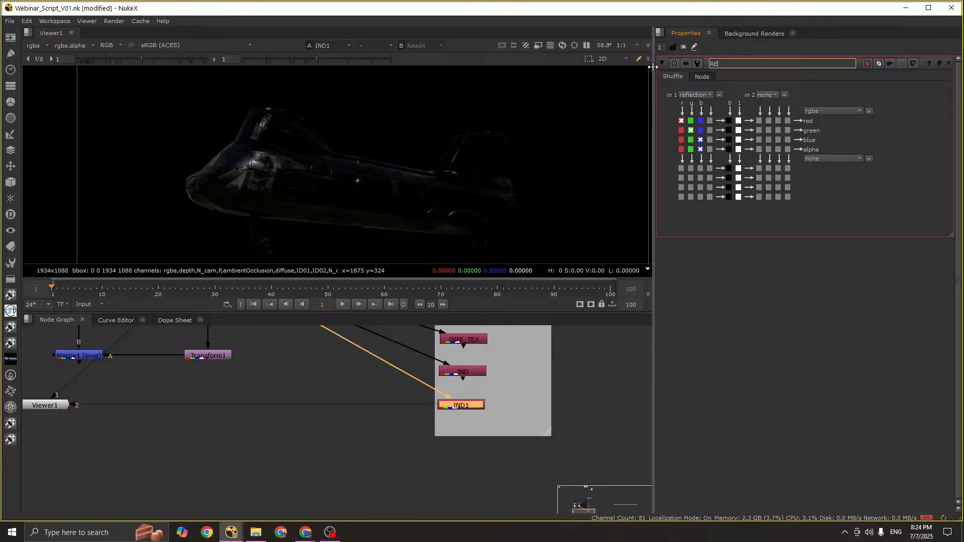
text(REF)
key(Return)
scroll(497, 434, up, 2)
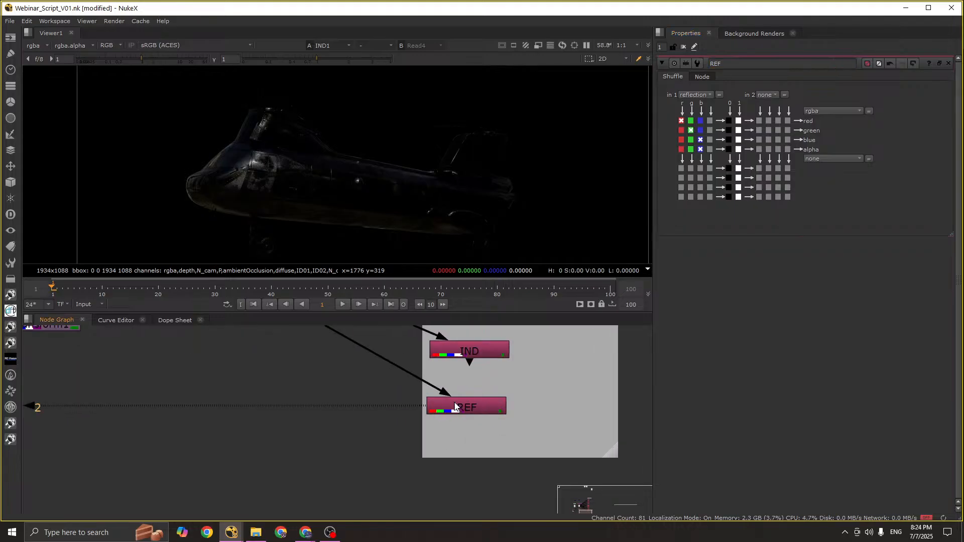
Step: Duplicate the REF node below itself, connect the copy to the helicopter Read node, and view the helicopter render
key(ctrl+c)
key(ctrl+v)
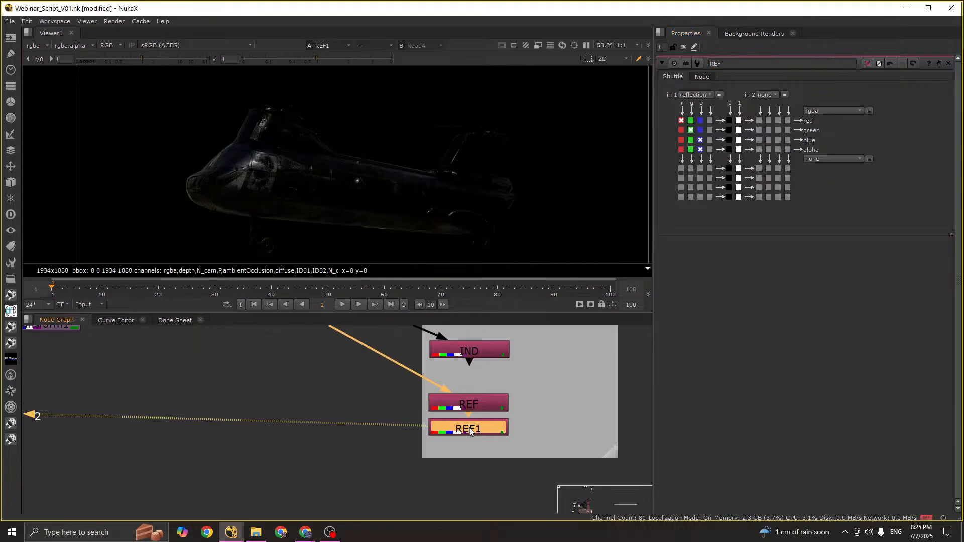
middle_drag(472, 435, 498, 397)
mouse_move(498, 398)
mouse_down()
mouse_move(498, 426)
mouse_move(495, 401)
mouse_up()
scroll(496, 400, down, 3)
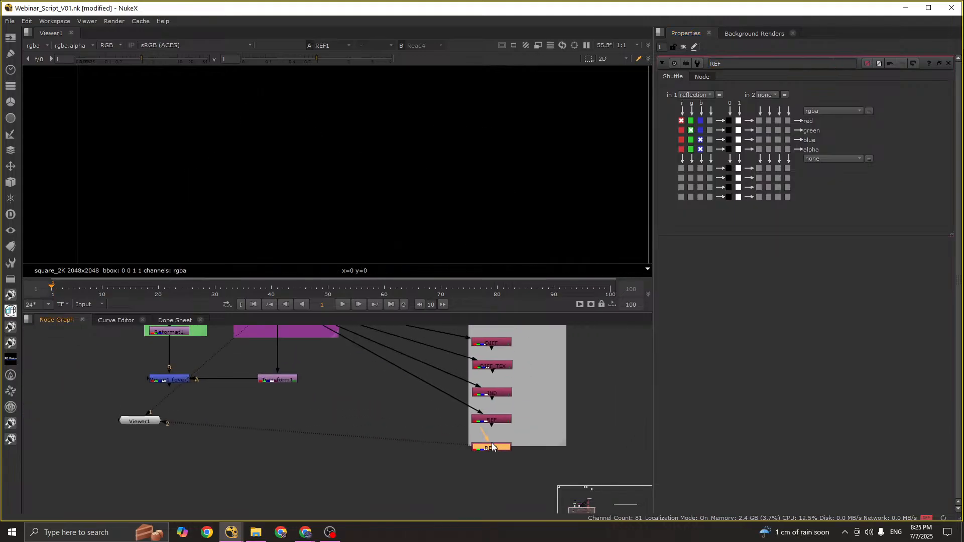
drag(480, 438, 277, 366)
click(278, 367)
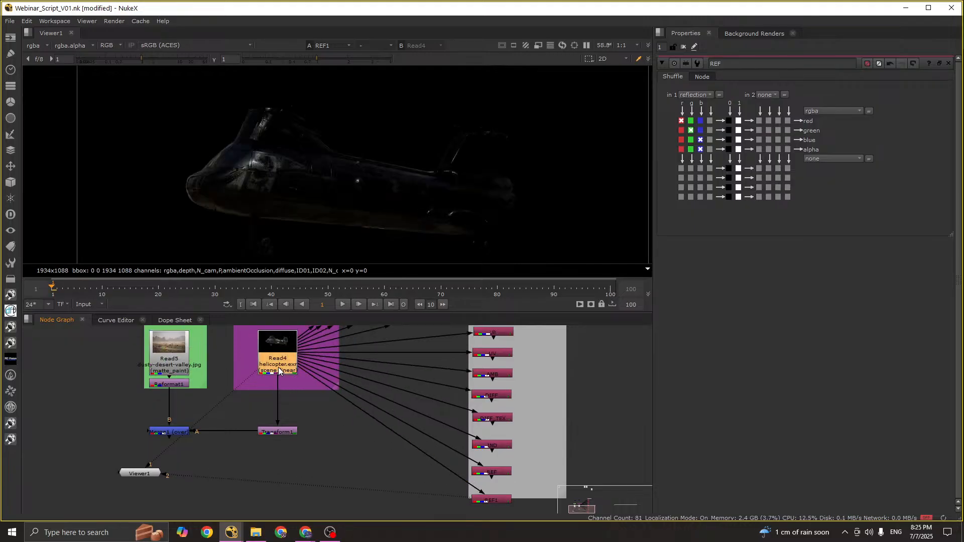
key(1)
Step: Set the REF1 node's input layer to reflection_material and view the helicopter fuselage up close
middle_drag(496, 446, 487, 402)
scroll(488, 462, up, 3)
double_click(489, 437)
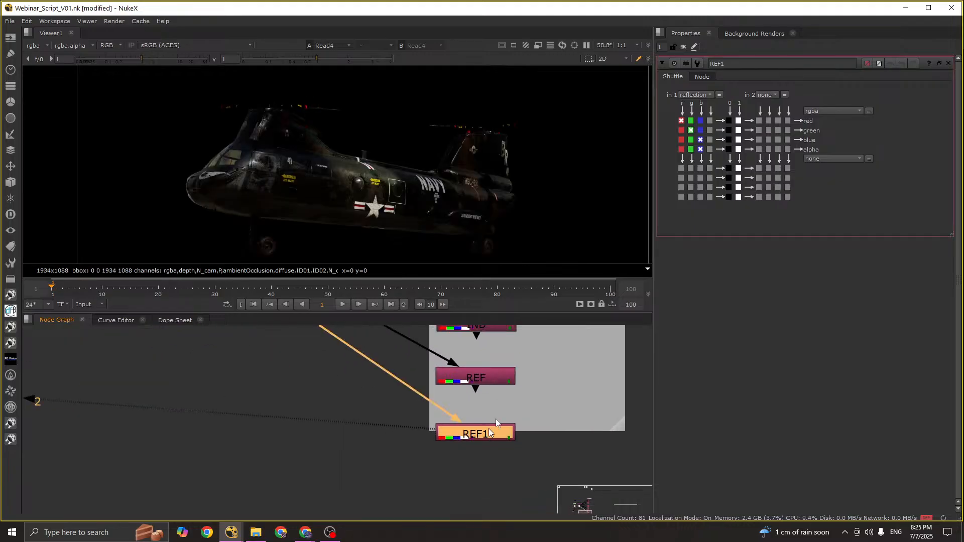
click(700, 96)
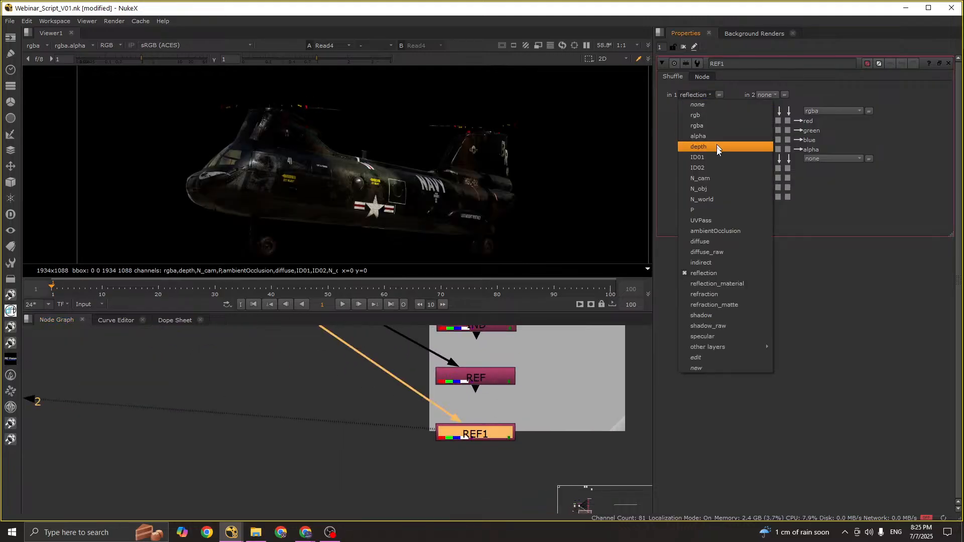
click(734, 284)
click(491, 469)
key(2)
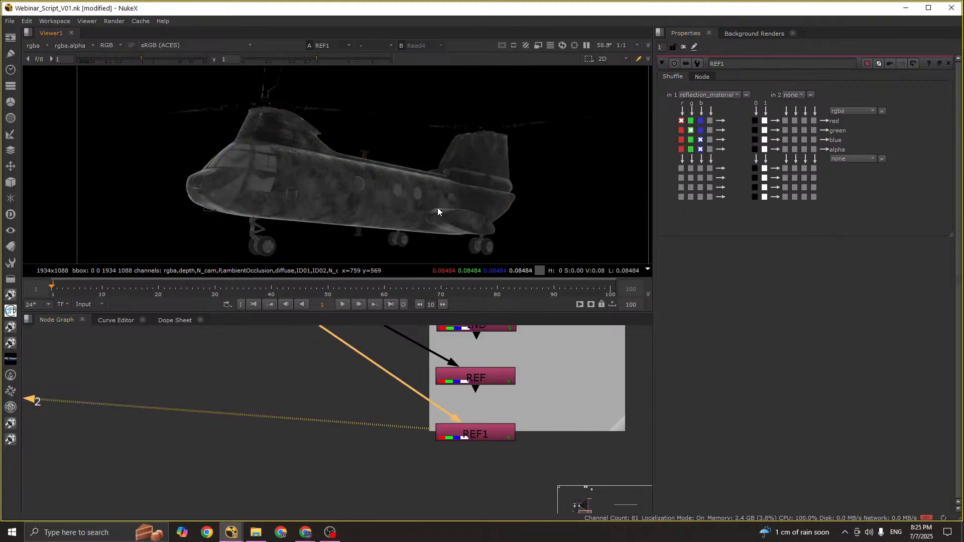
scroll(438, 206, up, 4)
Step: Extend the grey backdrop downwards and space the REF and REF1 nodes evenly inside it
middle_drag(566, 418, 547, 411)
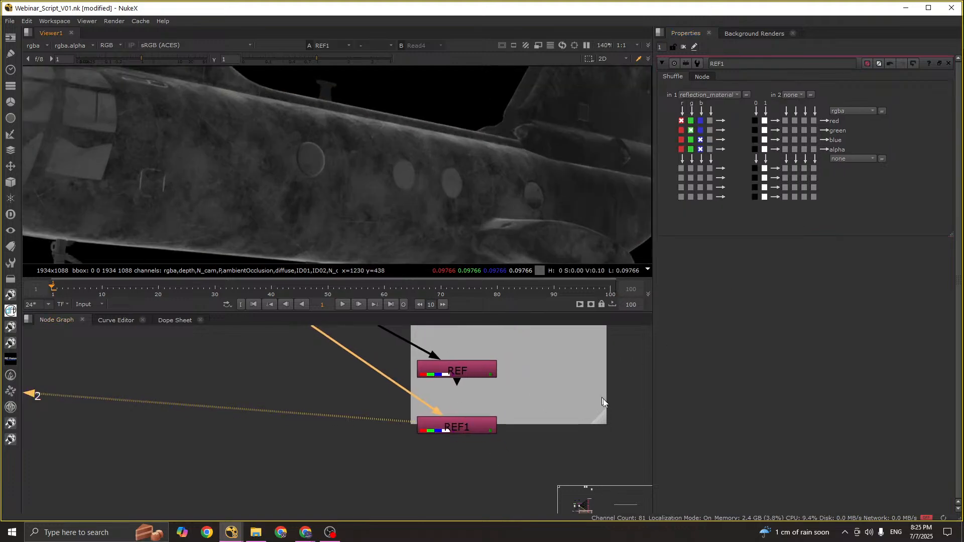
drag(605, 425, 624, 510)
drag(455, 370, 455, 355)
drag(445, 428, 450, 417)
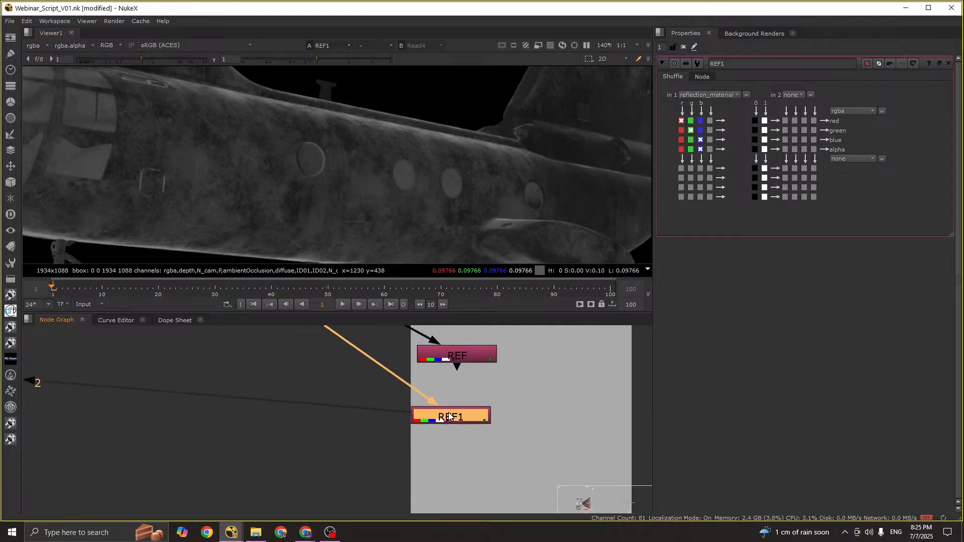
Step: Rename the REF1 node as REF_MAT and save the script
click(743, 65)
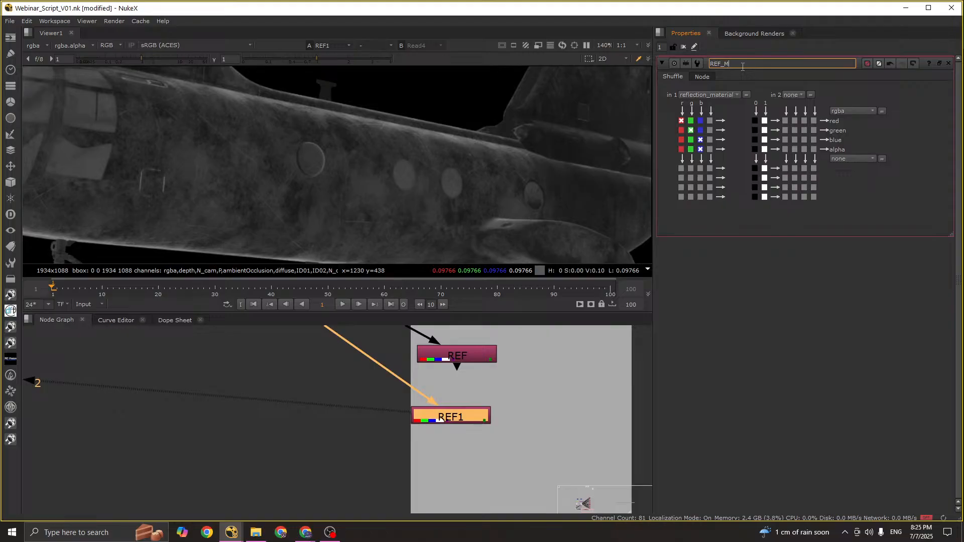
click(498, 456)
scroll(481, 425, down, 4)
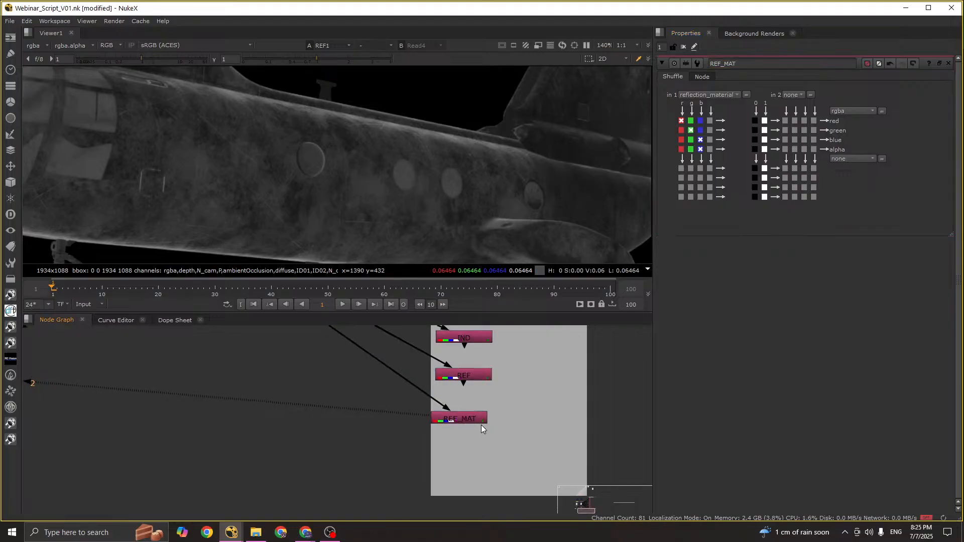
middle_drag(522, 426, 508, 399)
key(ctrl+s)
Step: Change the REF_MAT node's name to REF_MATR
scroll(449, 402, up, 3)
click(447, 386)
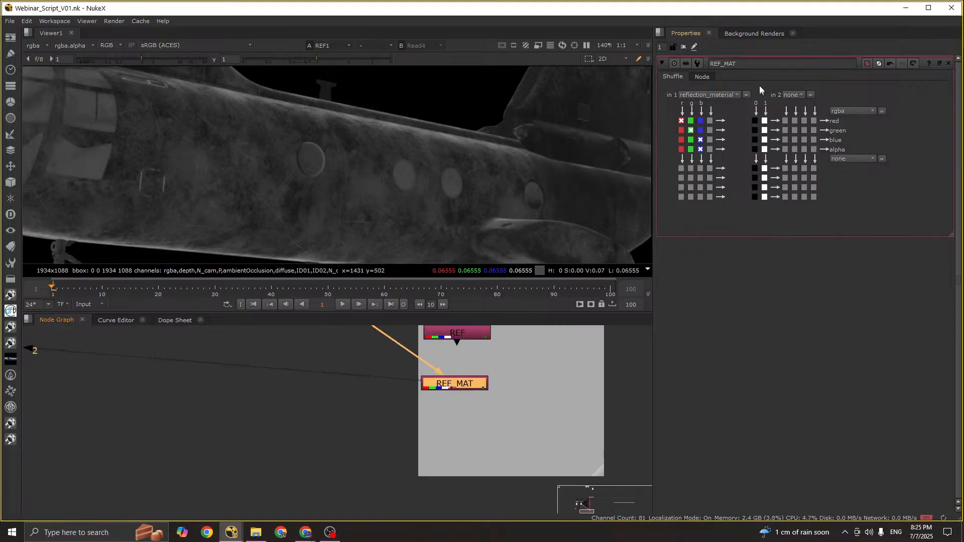
click(747, 64)
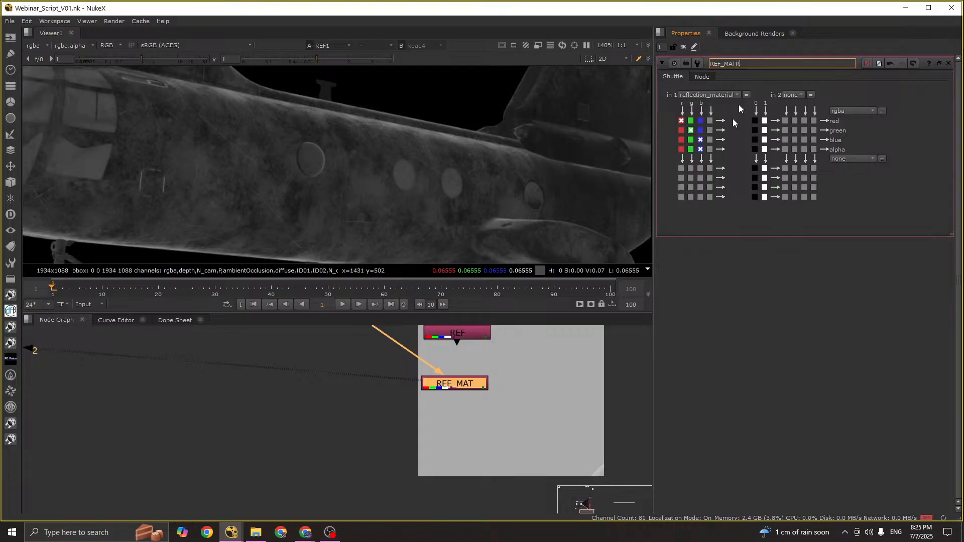
click(530, 447)
middle_drag(530, 447, 511, 407)
Step: Duplicate the REF_MATR node below itself, connect the copy to the helicopter Read node, and view the helicopter render
click(458, 360)
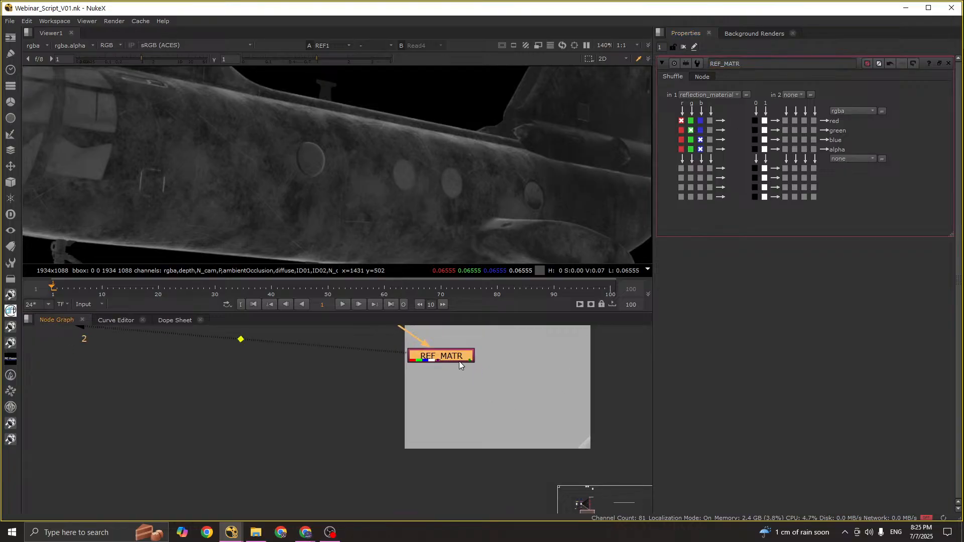
key(ctrl+c)
click(444, 401)
key(ctrl+v)
scroll(443, 422, down, 4)
drag(440, 411, 297, 374)
double_click(297, 374)
key(1)
Step: Set the REF_MATR1 node's input layer to refraction, move the node closer to REF_MATR and view the result
middle_drag(501, 470, 495, 401)
scroll(474, 431, up, 4)
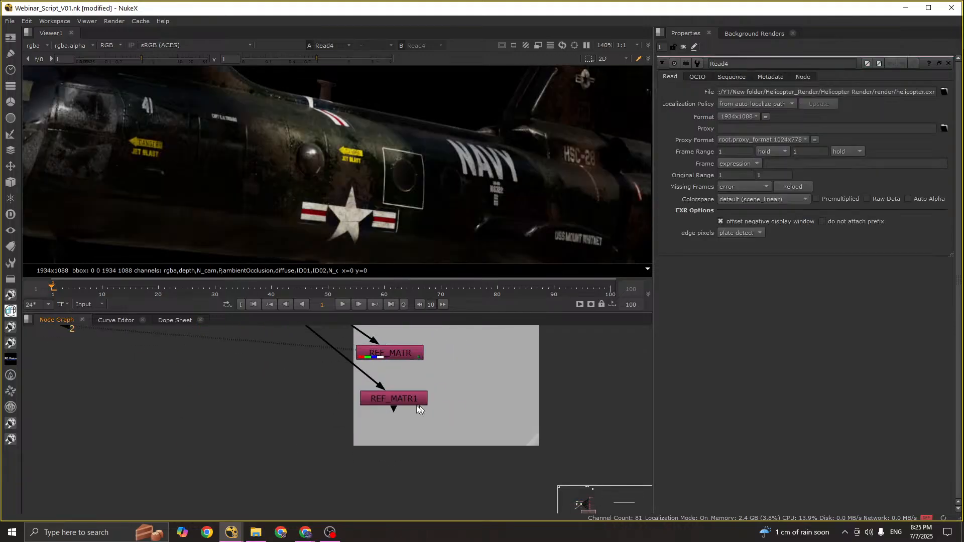
double_click(401, 397)
click(716, 95)
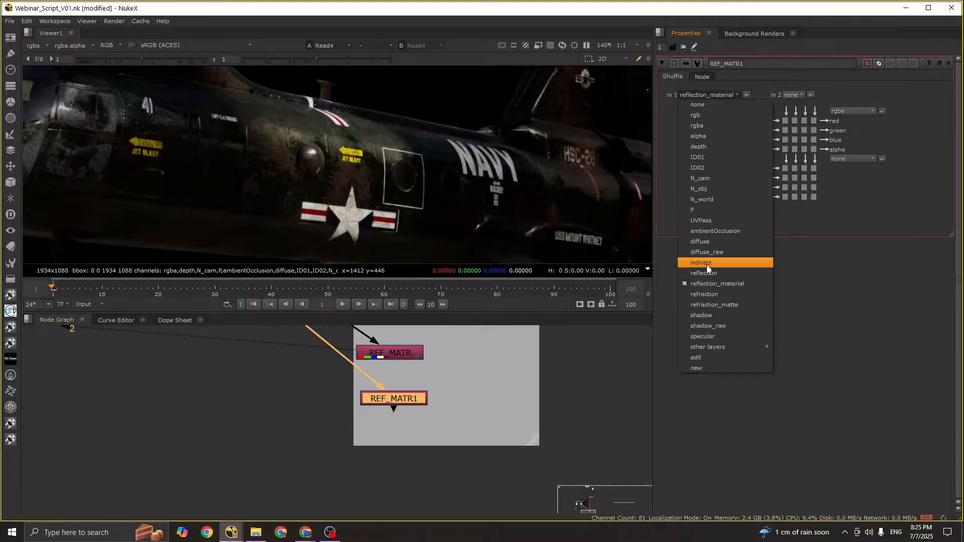
click(709, 294)
middle_drag(380, 402, 469, 447)
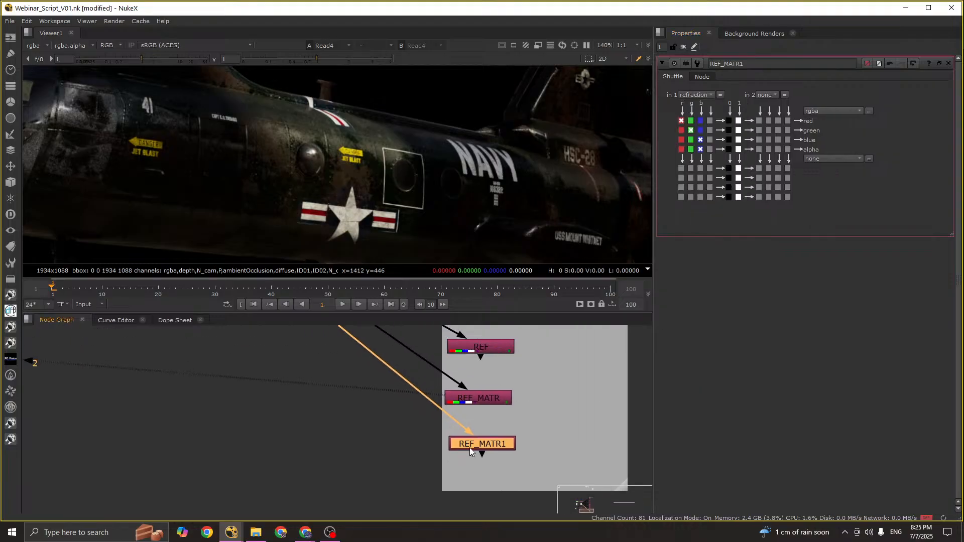
drag(469, 447, 457, 438)
key(2)
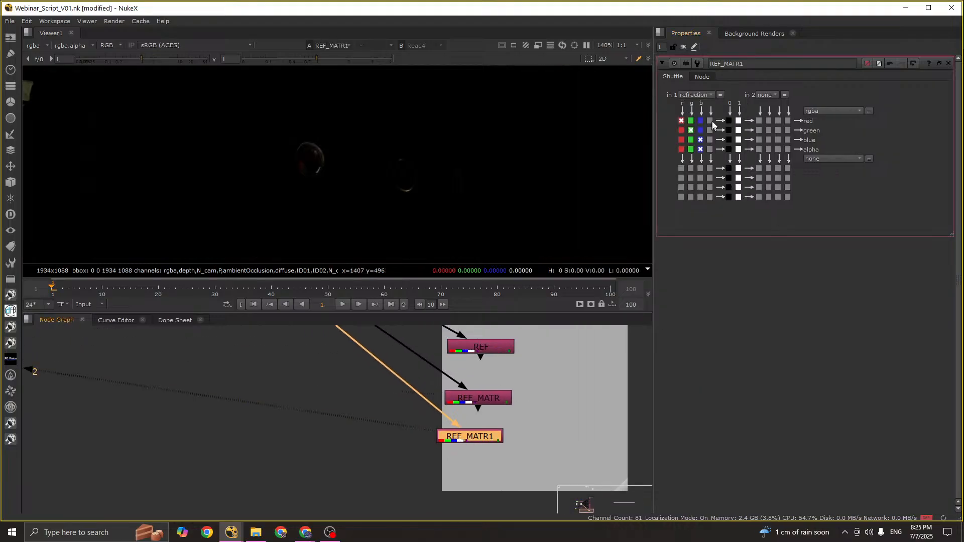
Step: Rename the refraction Shuffle node as REFR and align it under REF_MATR
drag(753, 60, 727, 62)
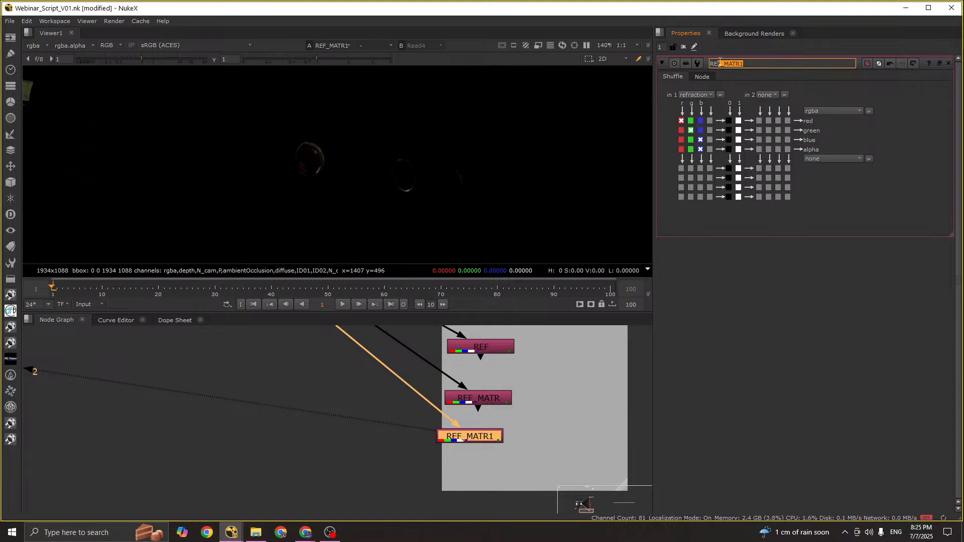
text(FR)
click(529, 451)
middle_drag(529, 450, 524, 406)
drag(488, 398, 495, 398)
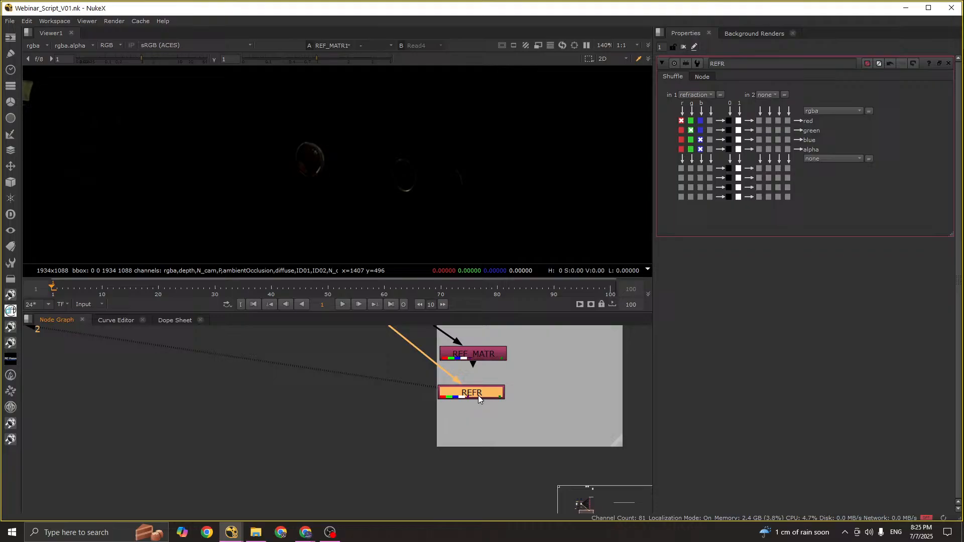
Step: Paste a copy of the REFR node below it and connect the copy to the helicopter Read node
click(470, 426)
key(ctrl+v)
scroll(470, 429, down, 1)
scroll(470, 433, down, 3)
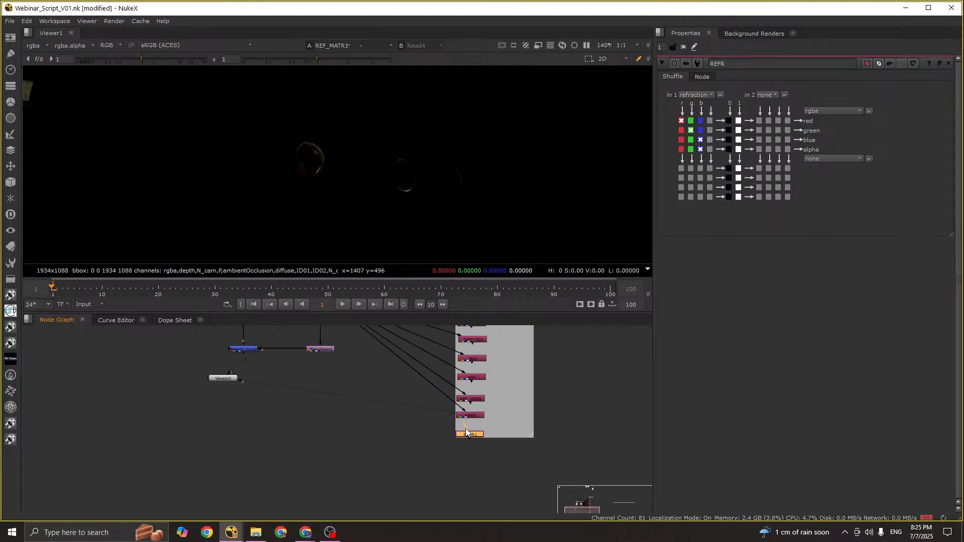
drag(465, 426, 320, 373)
click(320, 372)
Step: Set the REFR1 node's input layer to shadow and view the result
scroll(458, 416, up, 6)
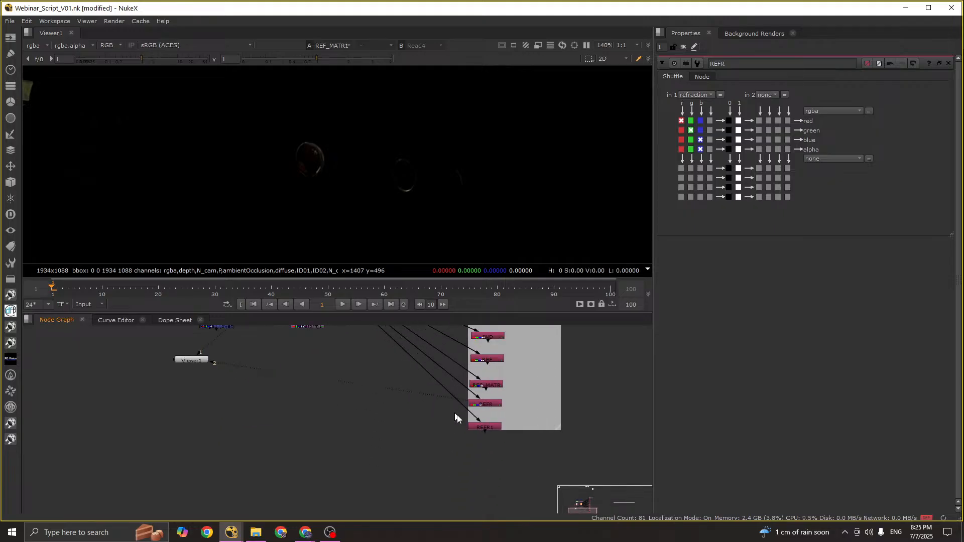
click(519, 432)
click(702, 94)
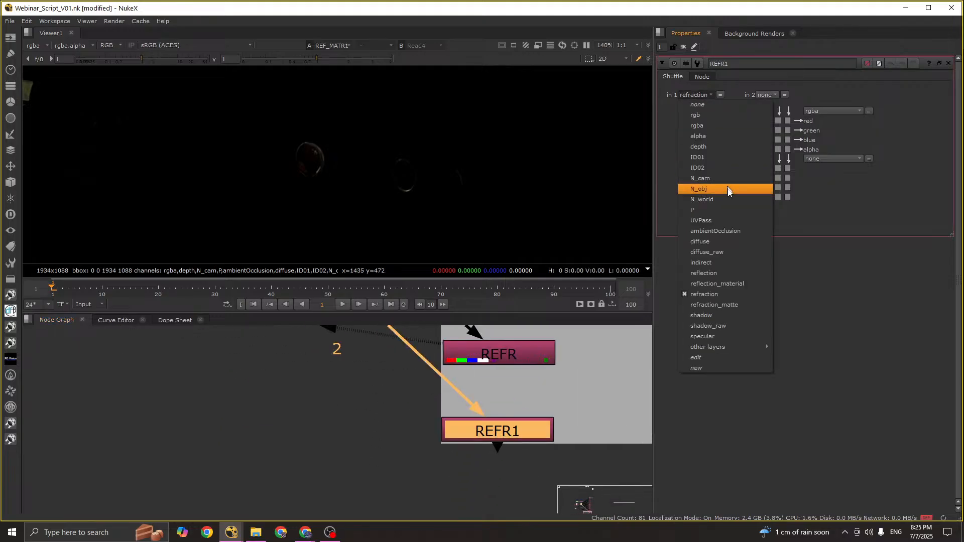
click(707, 315)
scroll(468, 431, down, 4)
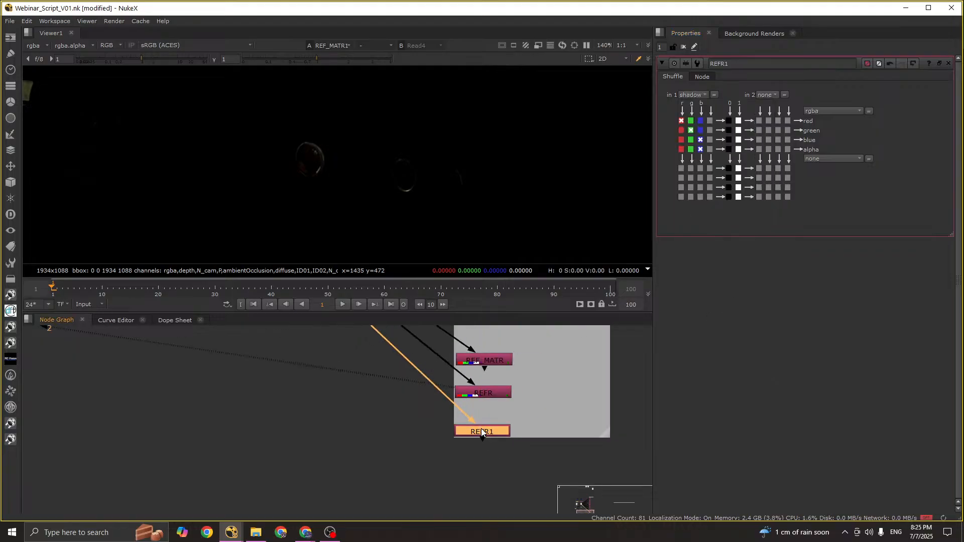
key(1)
Step: Rename the REFR1 node as SHADOW, save the script and align the node under REFR
double_click(738, 65)
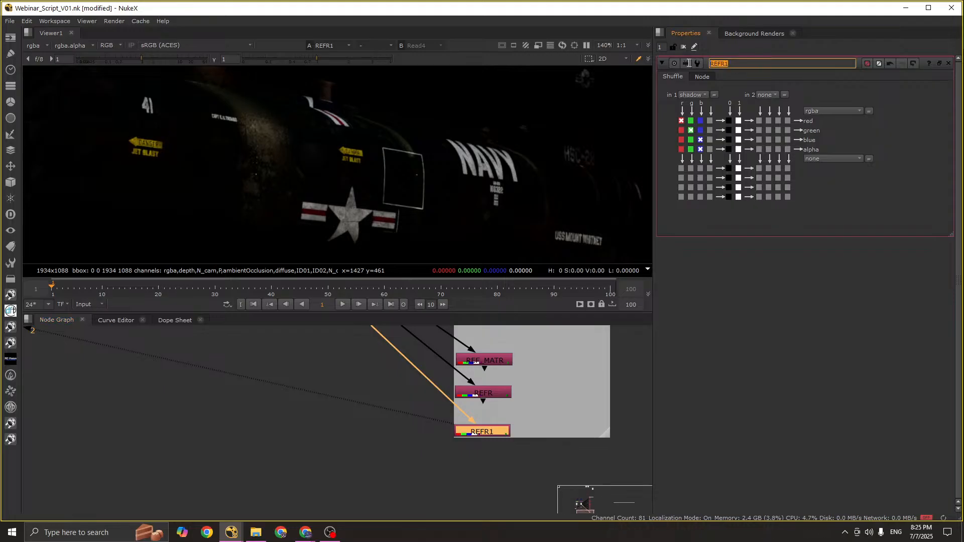
text(SHADOW)
click(567, 433)
key(ctrl+s)
drag(498, 433, 487, 426)
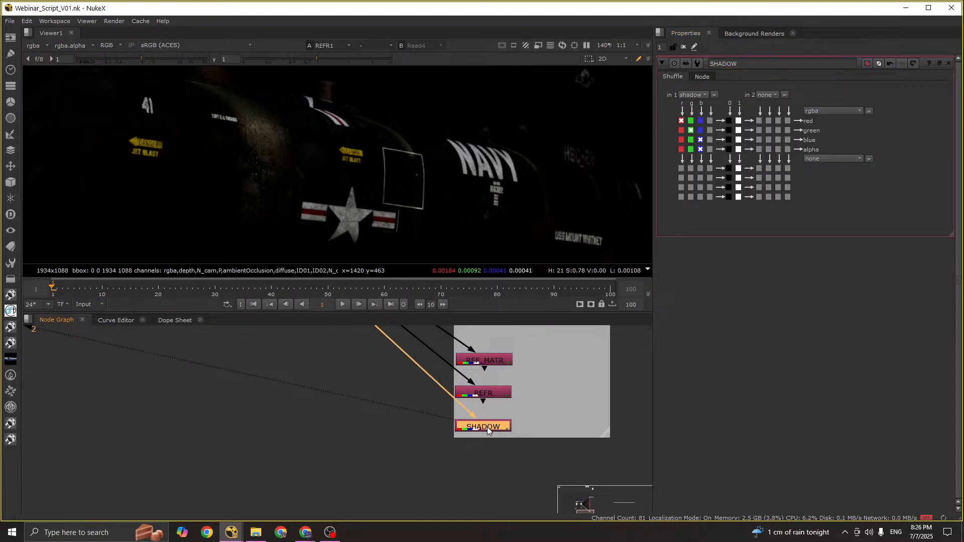
Step: Paste a copy of the SHADOW node below it, extend the backdrop around it and connect the copy to the helicopter Read node
click(477, 448)
key(ctrl+v)
middle_drag(477, 447, 476, 416)
scroll(563, 422, down, 1)
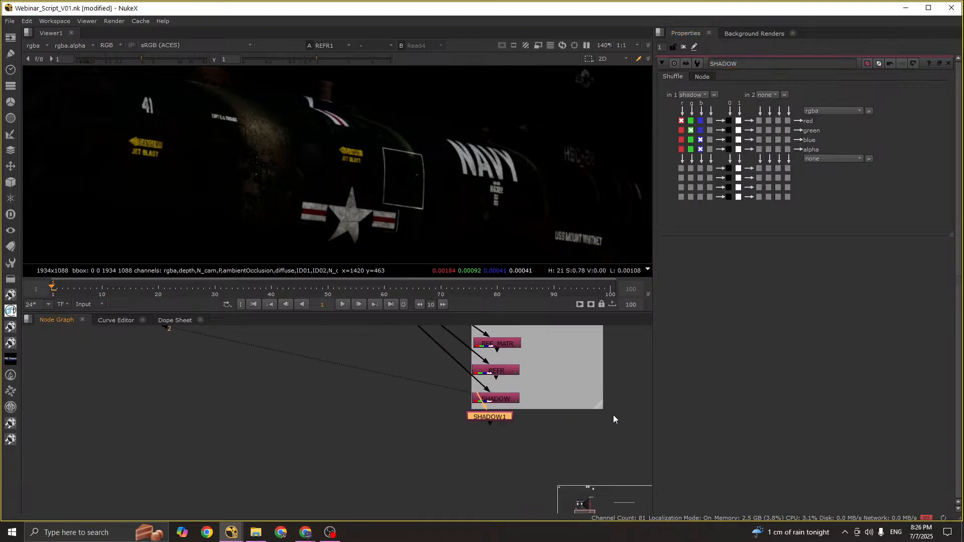
drag(602, 411, 607, 444)
drag(485, 419, 521, 434)
click(535, 425)
key(space)
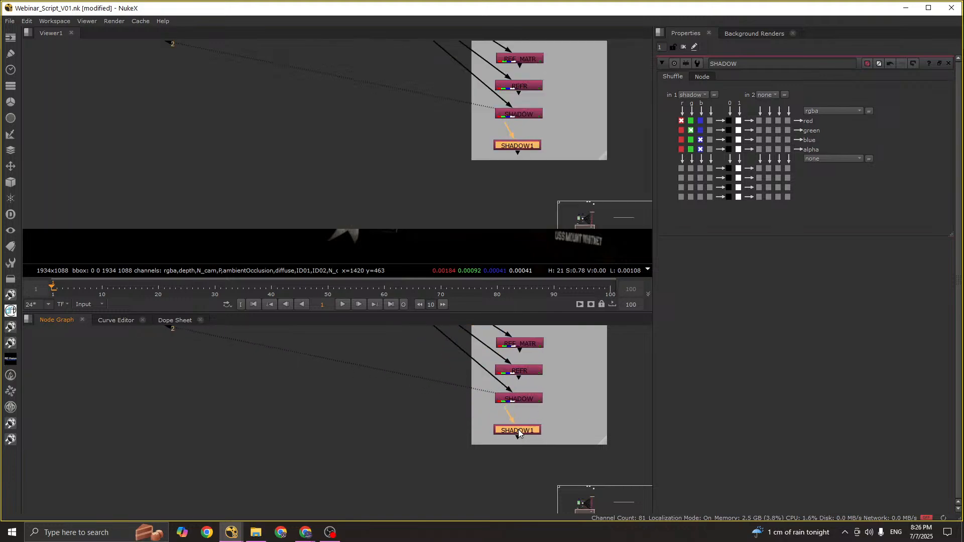
click(294, 226)
key(space)
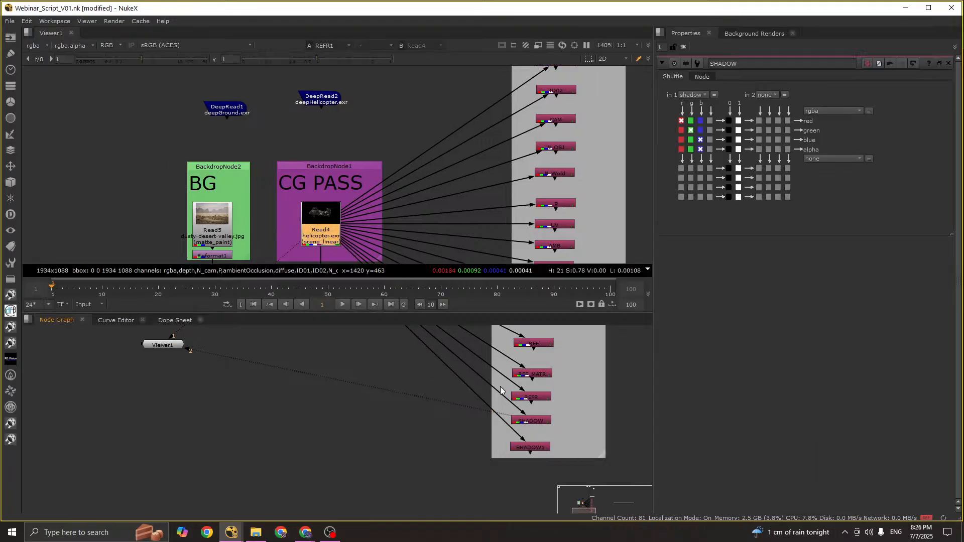
Step: Set the SHADOW1 node's input layer to specular and view the result
middle_drag(532, 447, 461, 387)
scroll(461, 387, up, 4)
double_click(460, 387)
click(693, 95)
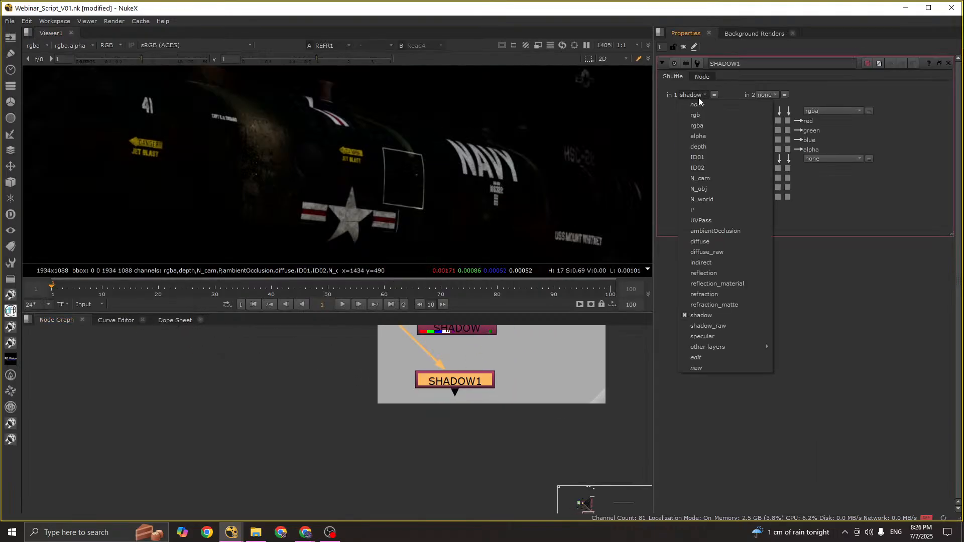
click(709, 334)
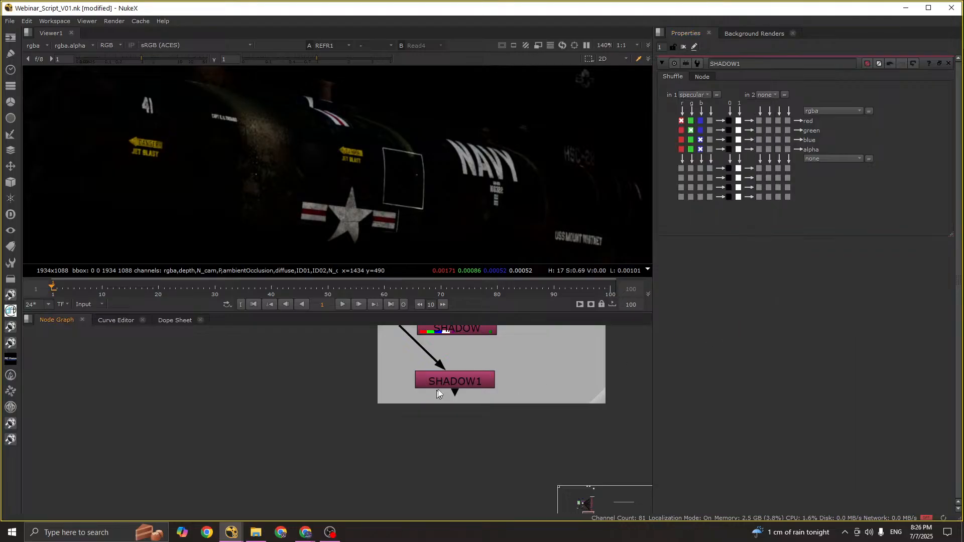
click(459, 376)
key(2)
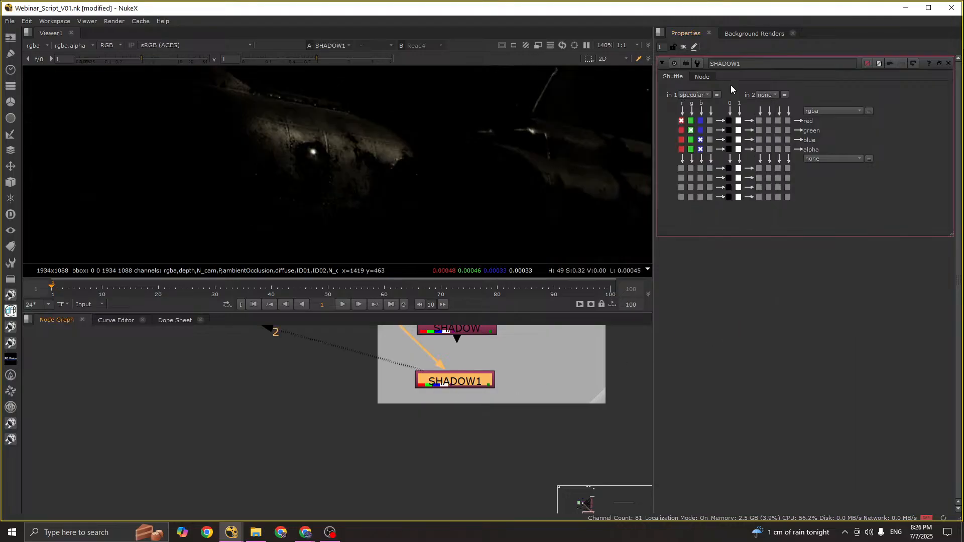
Step: Rename the SHADOW1 node as SPEC
double_click(754, 63)
text(SPE)
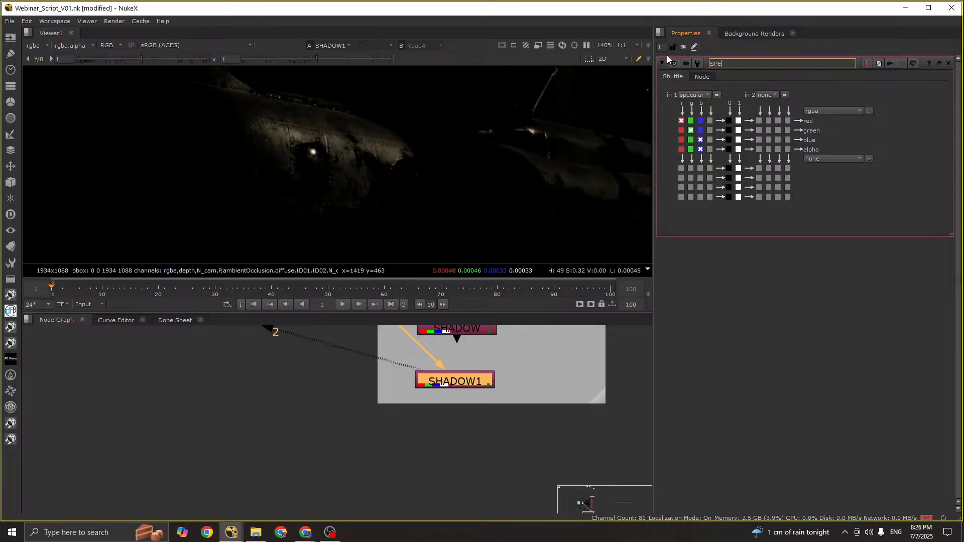
text(C)
click(500, 461)
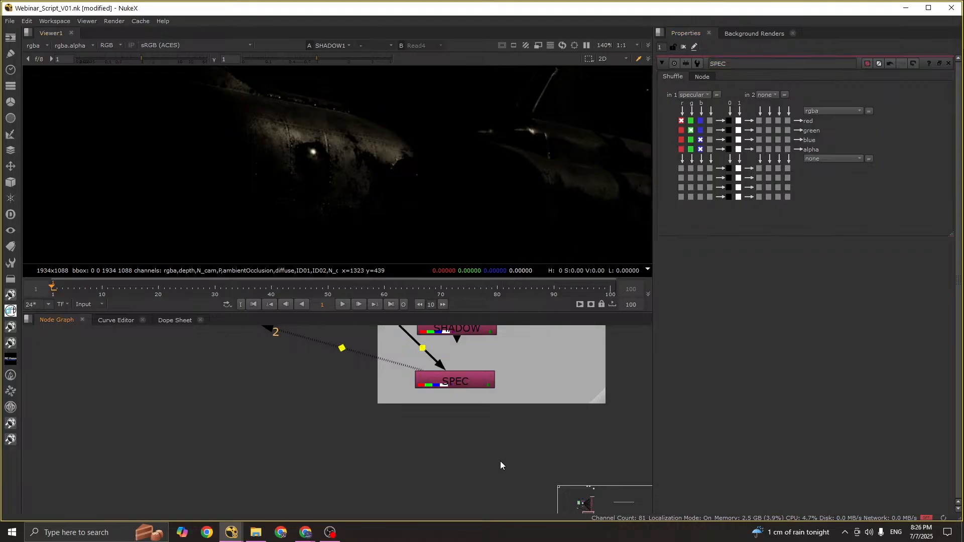
Step: Save the script and enlarge the node graph to fill the window, with the full column of Shuffle nodes in view
key(space)
key(space)
key(space)
scroll(457, 407, down, 5)
scroll(477, 351, up, 6)
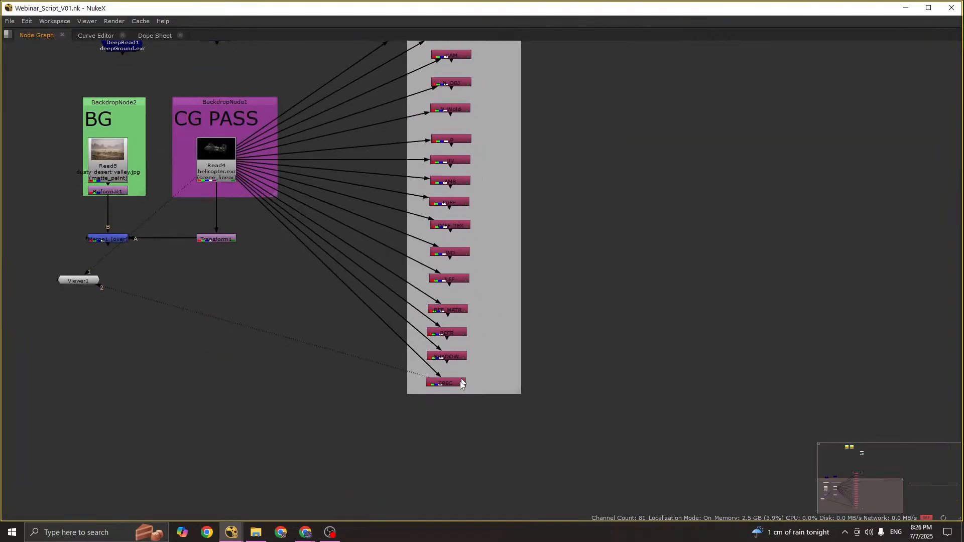
click(460, 383)
scroll(462, 321, down, 3)
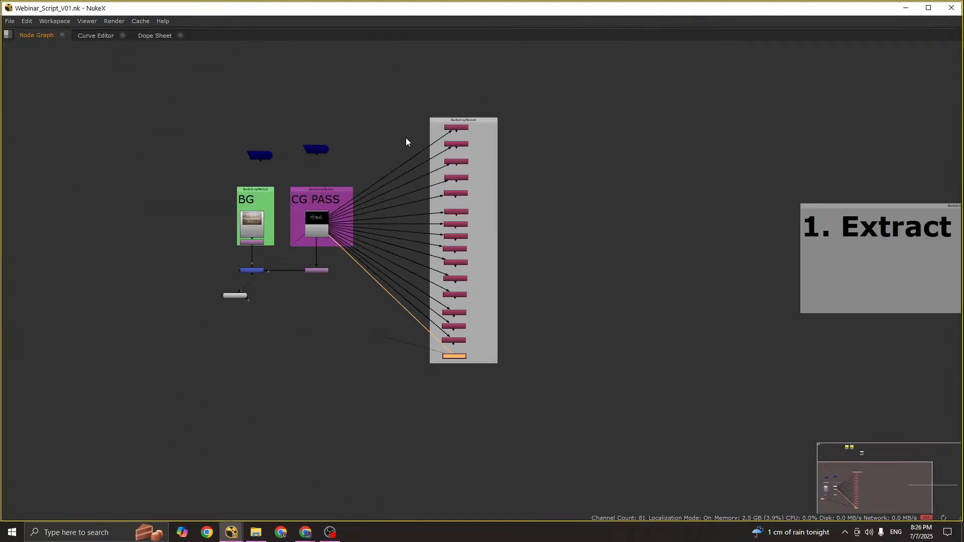
Step: Move the backdrop with all the Shuffle nodes farther to the right of the CG PASS backdrop
drag(394, 94, 525, 378)
drag(458, 355, 521, 337)
middle_drag(330, 233, 376, 326)
Step: Move the two DeepRead nodes and the unused Read nodes away from the helicopter setup, above and around the 1. Extract backdrop
drag(283, 206, 643, 128)
scroll(351, 246, down, 3)
drag(309, 81, 697, 193)
drag(463, 152, 741, 150)
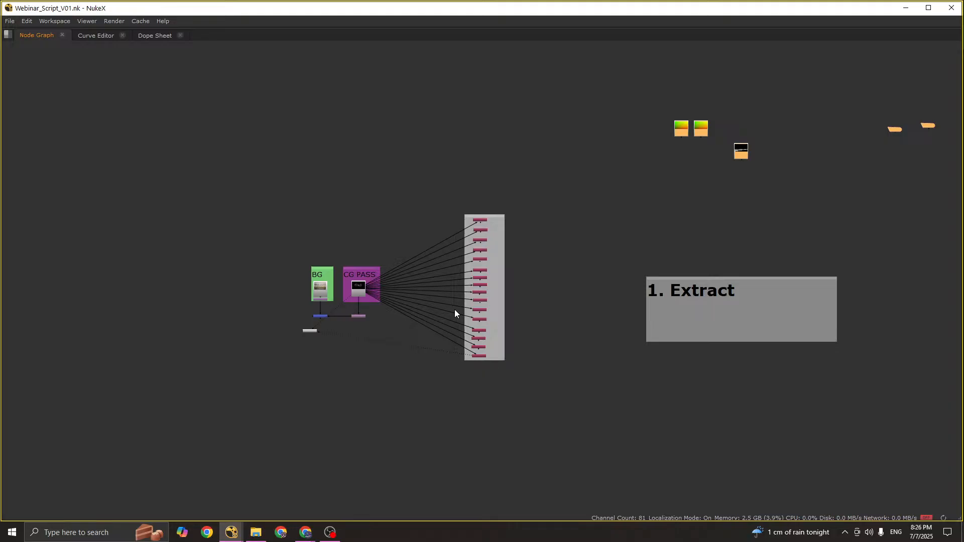
scroll(454, 310, up, 5)
scroll(472, 236, down, 1)
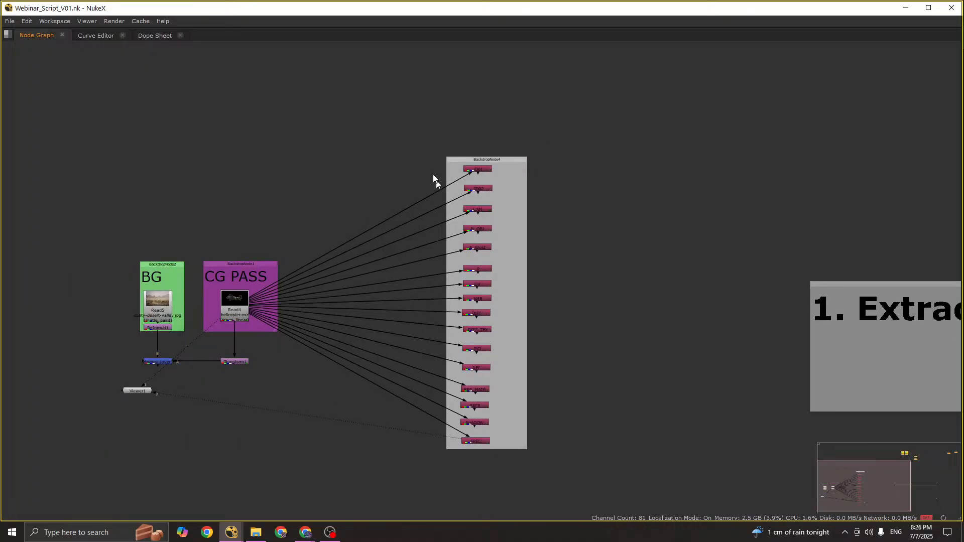
Step: Move the Shuffle backdrop with all its nodes up and closer to CG PASS, so the two backdrops' bottom edges line up
drag(400, 133, 617, 469)
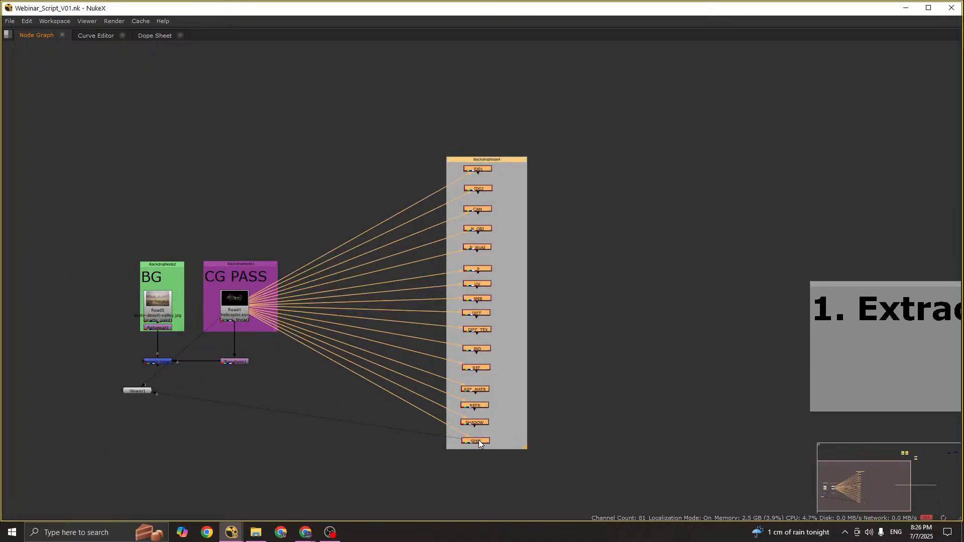
drag(479, 444, 419, 417)
scroll(520, 339, up, 2)
scroll(512, 359, down, 3)
click(435, 383)
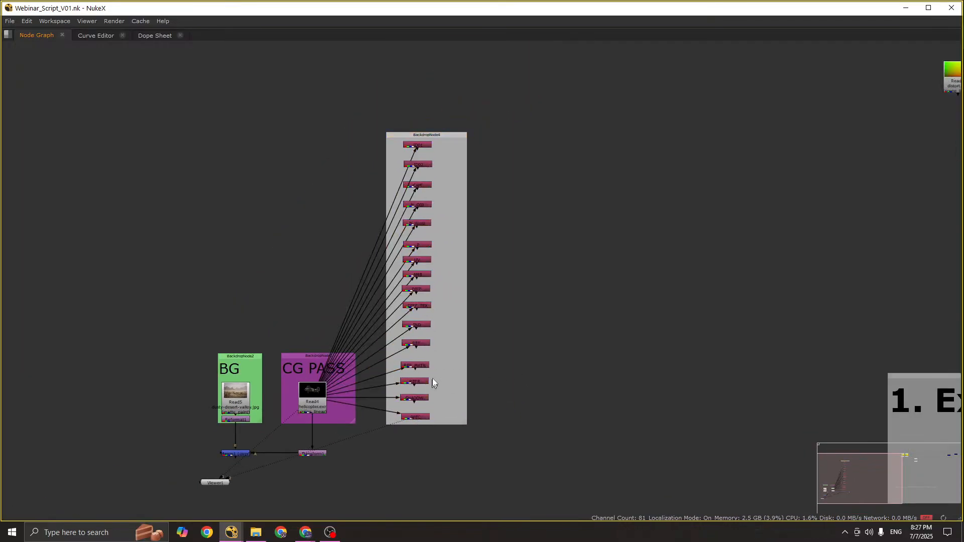
scroll(483, 348, up, 4)
click(453, 406)
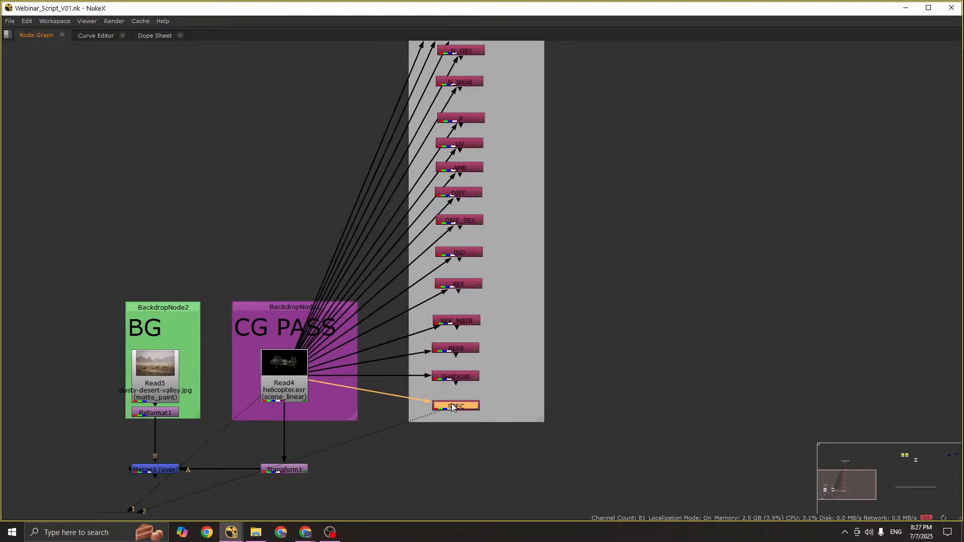
scroll(453, 406, down, 4)
click(459, 216)
drag(425, 193, 545, 412)
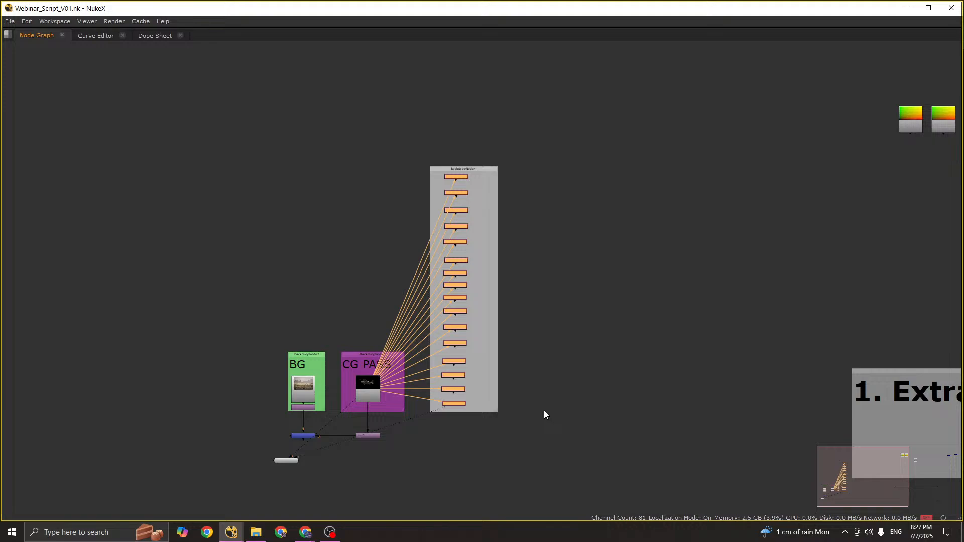
key(Return)
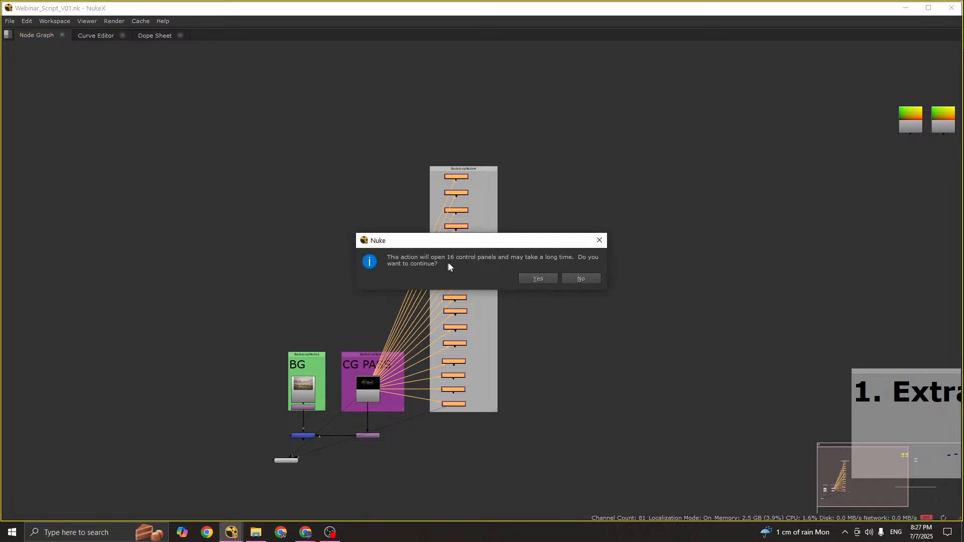
click(576, 279)
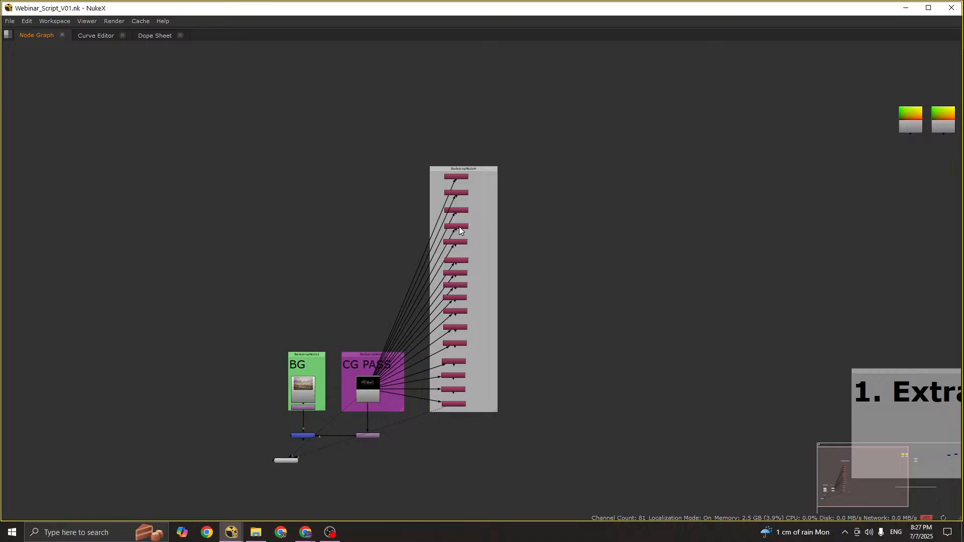
Step: Move the Viewer1 node directly below the SPEC node and the Shuffle backdrop
scroll(466, 414, up, 5)
click(462, 411)
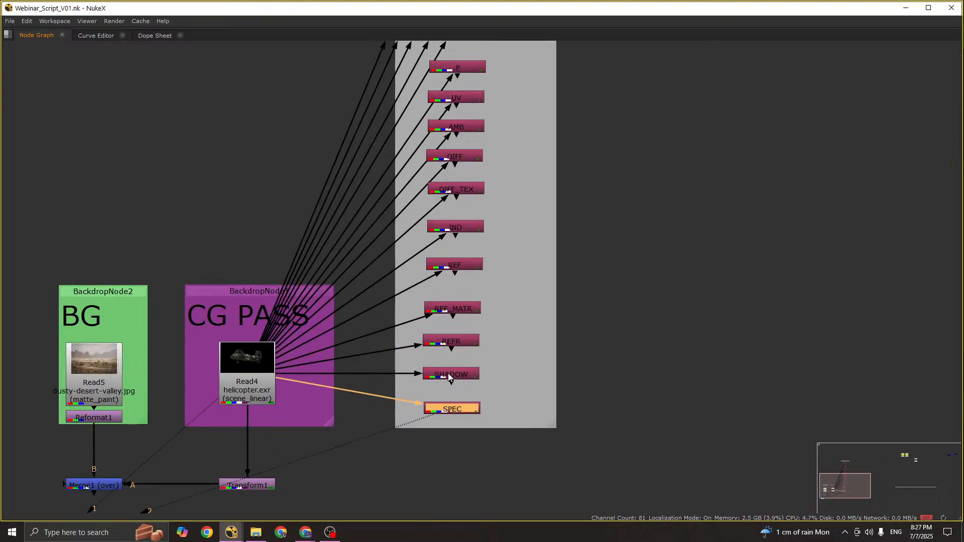
scroll(452, 392, down, 4)
middle_drag(390, 416, 465, 384)
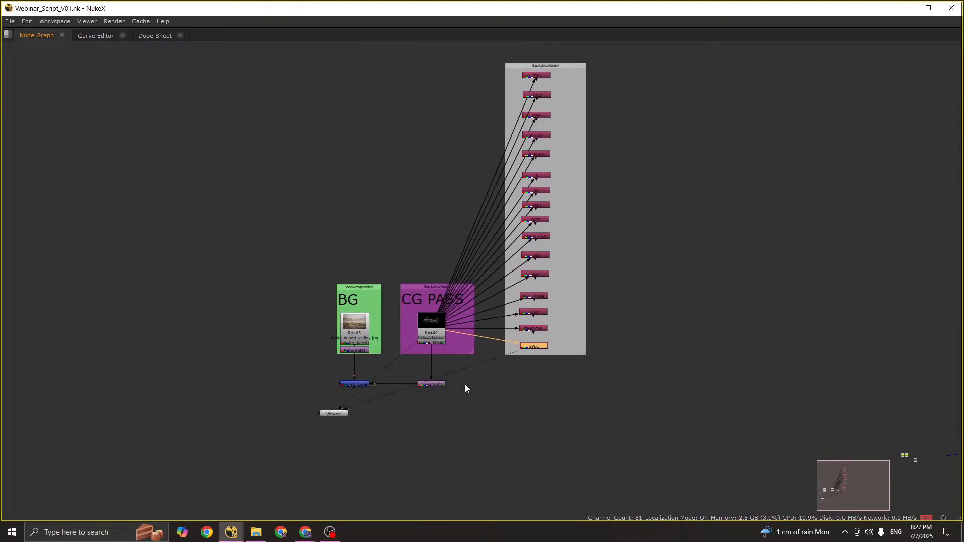
drag(333, 414, 533, 423)
middle_drag(502, 388, 456, 357)
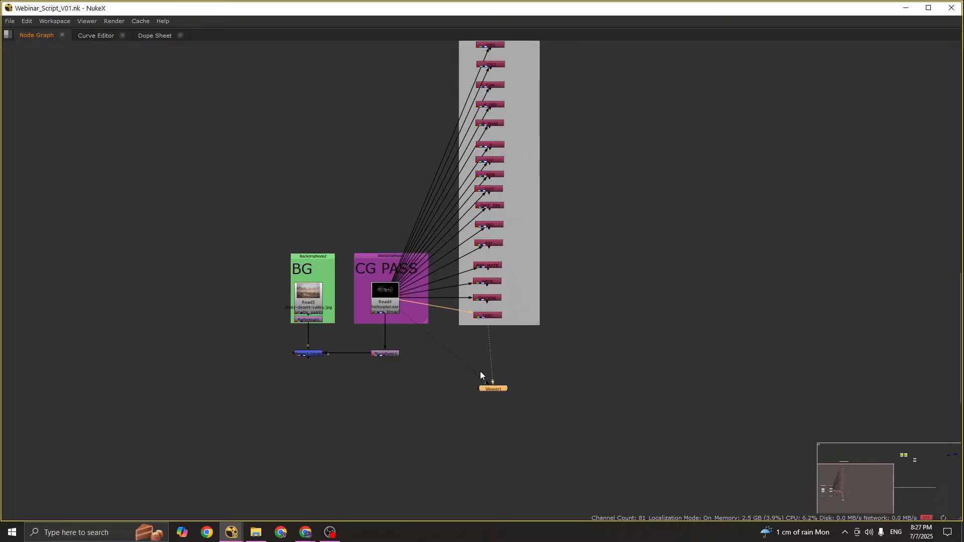
Step: Switch to the workspace layout with a large viewer beside the node graph and fit the specular pass in the viewer
key(space)
scroll(475, 418, up, 3)
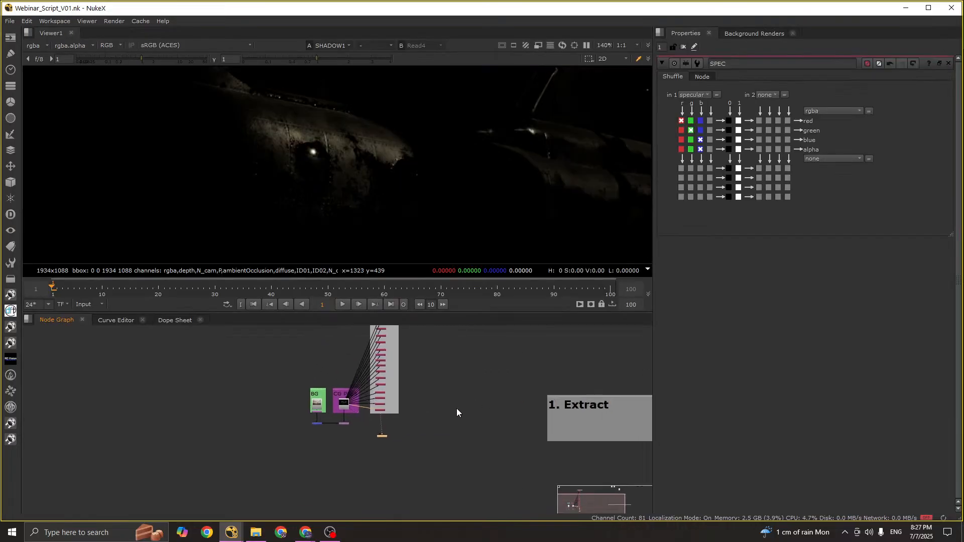
key(shift+F4)
scroll(456, 348, down, 5)
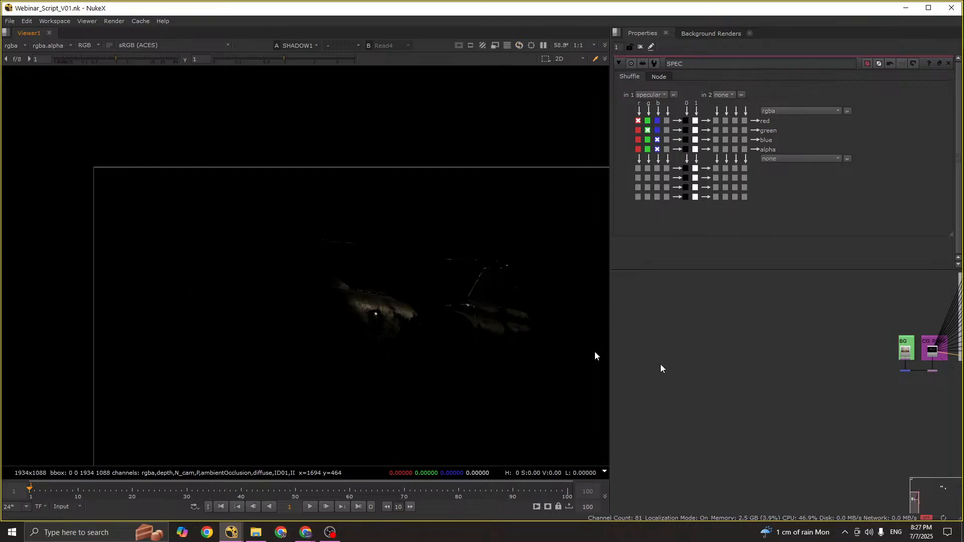
scroll(843, 343, down, 3)
middle_drag(954, 335, 826, 393)
scroll(716, 383, up, 4)
middle_drag(414, 355, 405, 326)
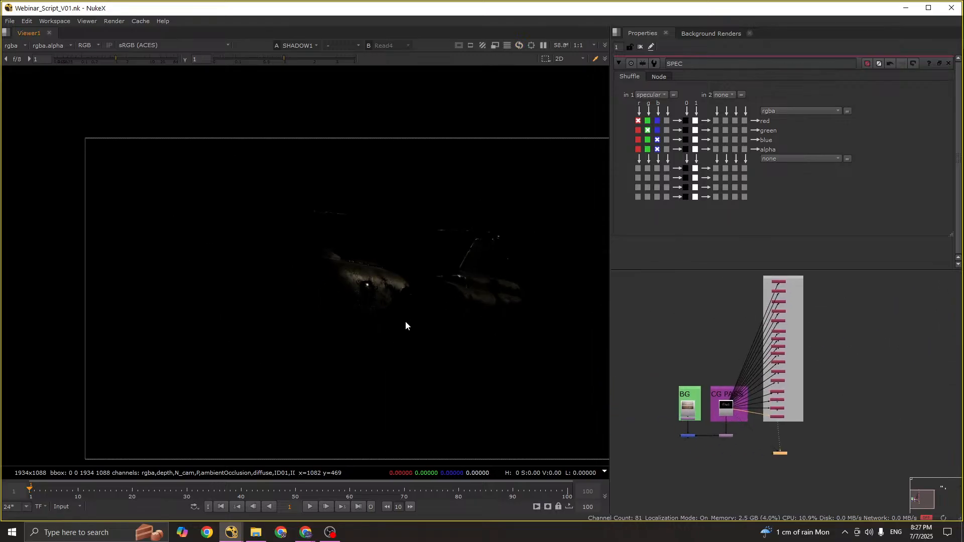
key(f)
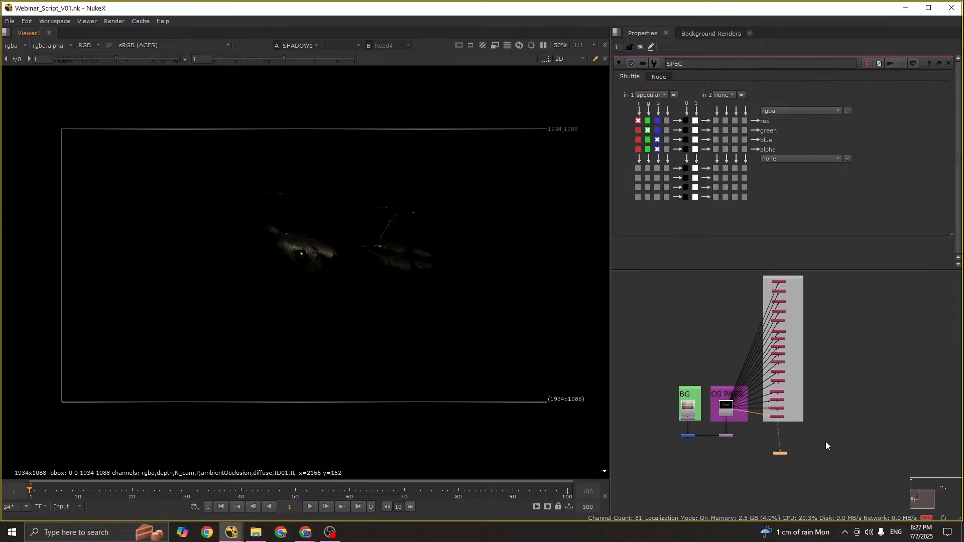
Step: Open the helicopter Read node's properties and show its render in the viewer
scroll(719, 454, up, 4)
click(740, 356)
double_click(740, 356)
key(1)
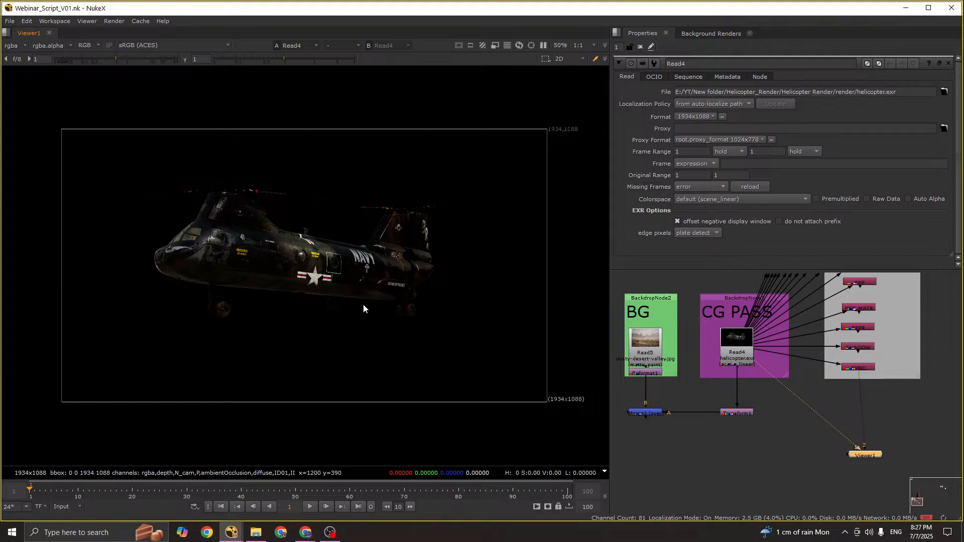
Step: Switch to the layout with the node graph under the viewer, and return to the large-viewer layout
key(shift+F1)
scroll(394, 405, down, 4)
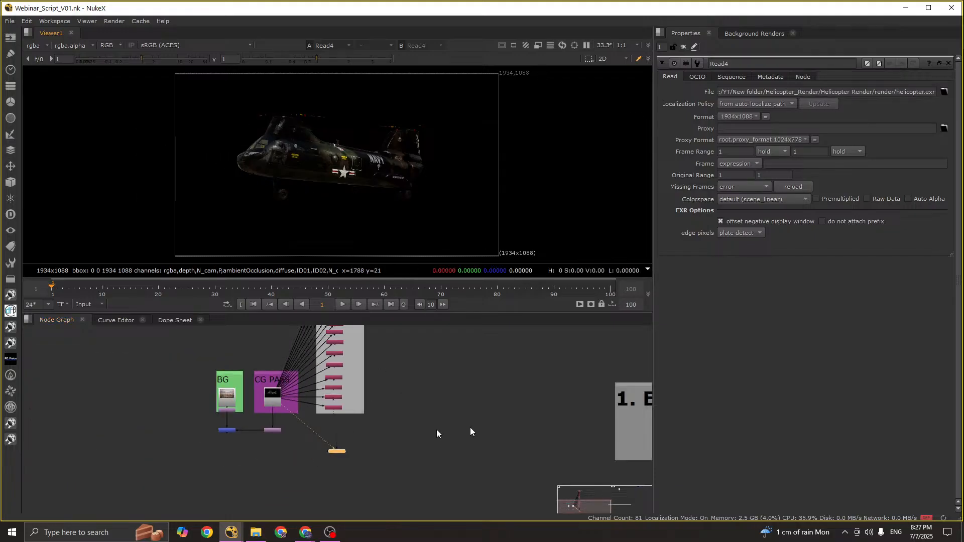
drag(531, 387, 438, 452)
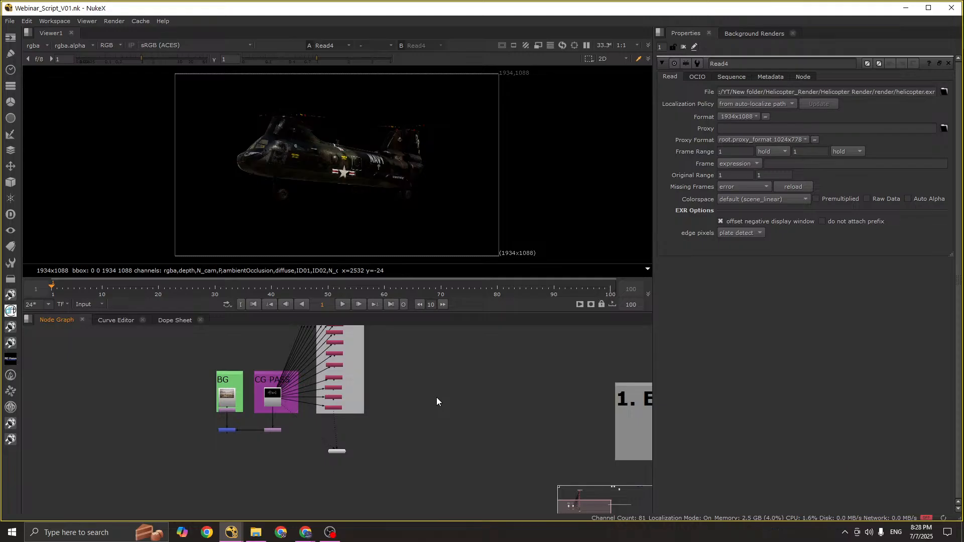
key(shift+F2)
scroll(817, 384, down, 3)
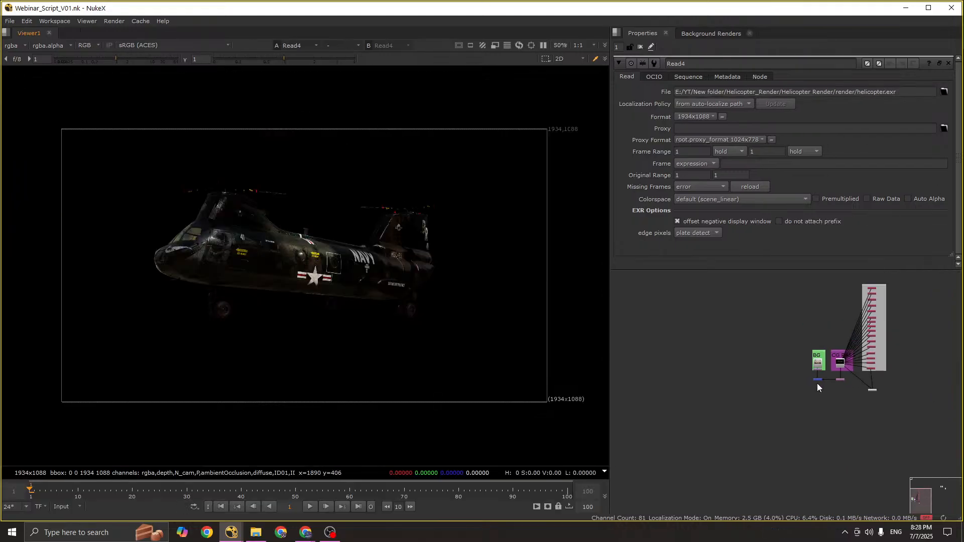
Step: Nudge the helicopter Read node slightly down inside the CG PASS backdrop
scroll(734, 338, down, 3)
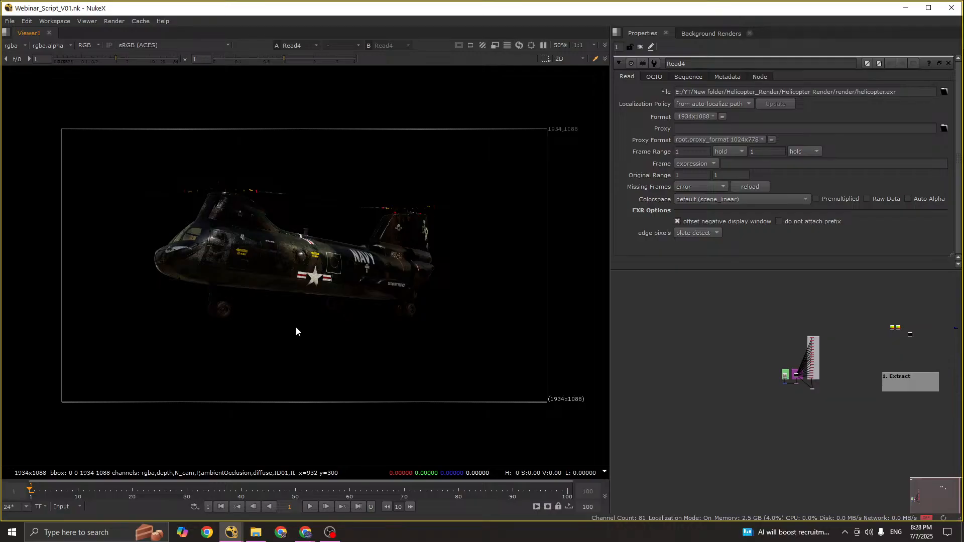
scroll(784, 376, up, 5)
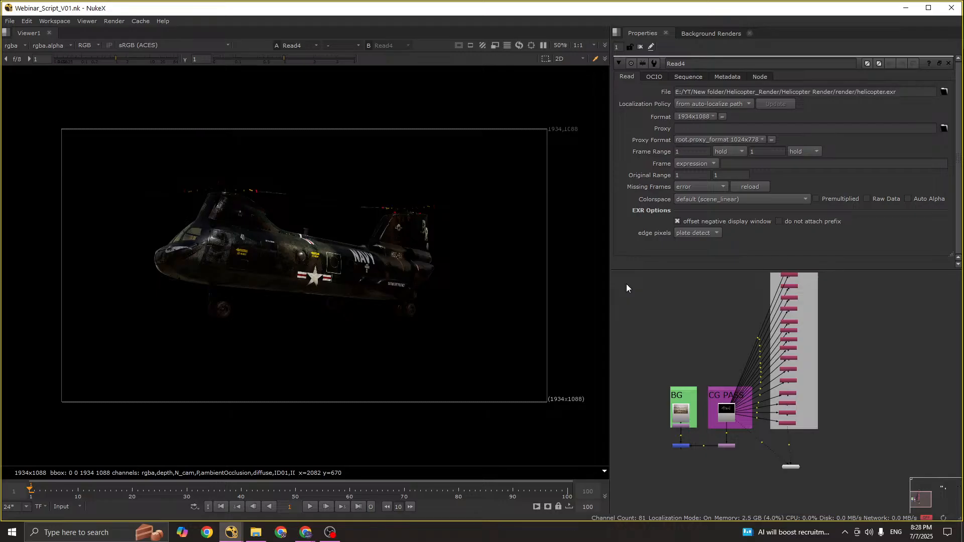
middle_drag(760, 426, 719, 414)
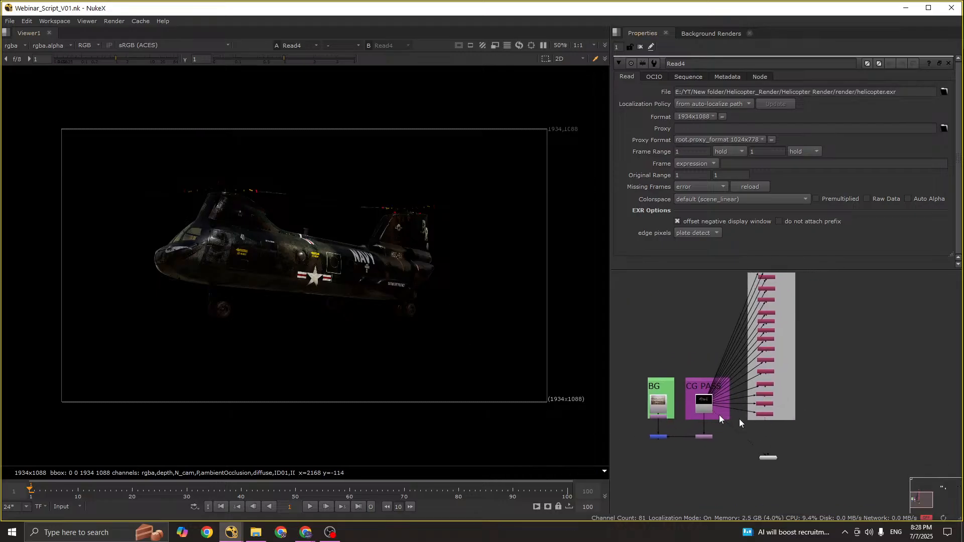
drag(704, 405, 704, 413)
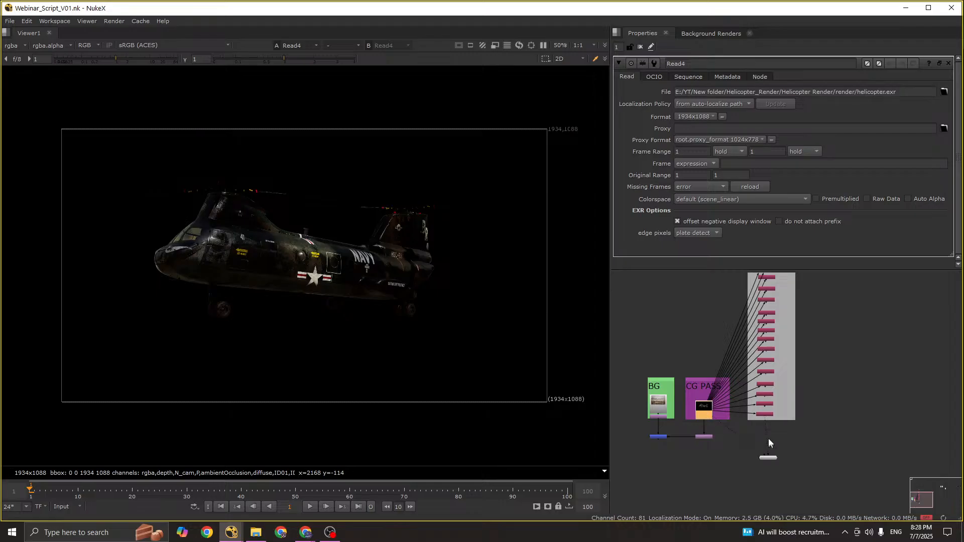
middle_drag(771, 430, 740, 458)
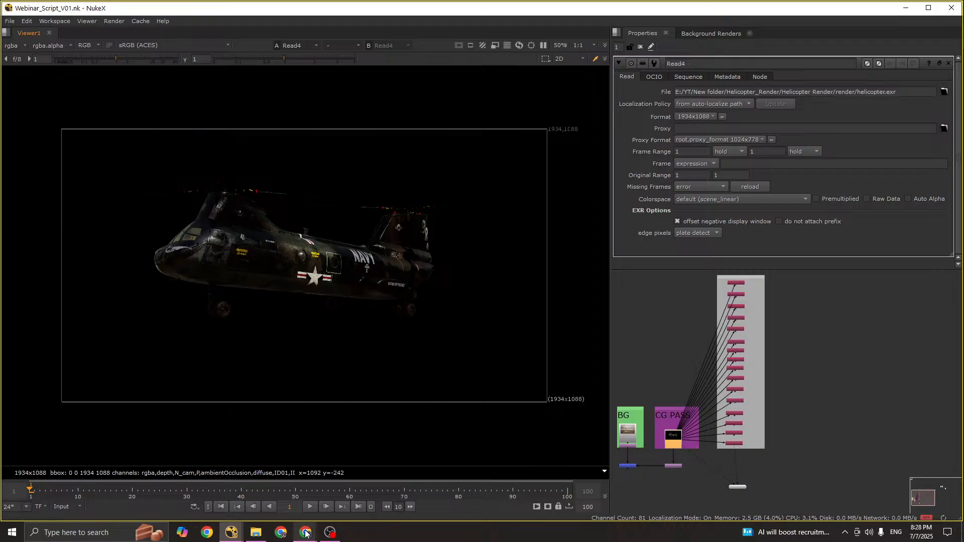
Step: Check the Google Meet call window for participants' replies and return to the Nuke script
mouse_move(306, 532)
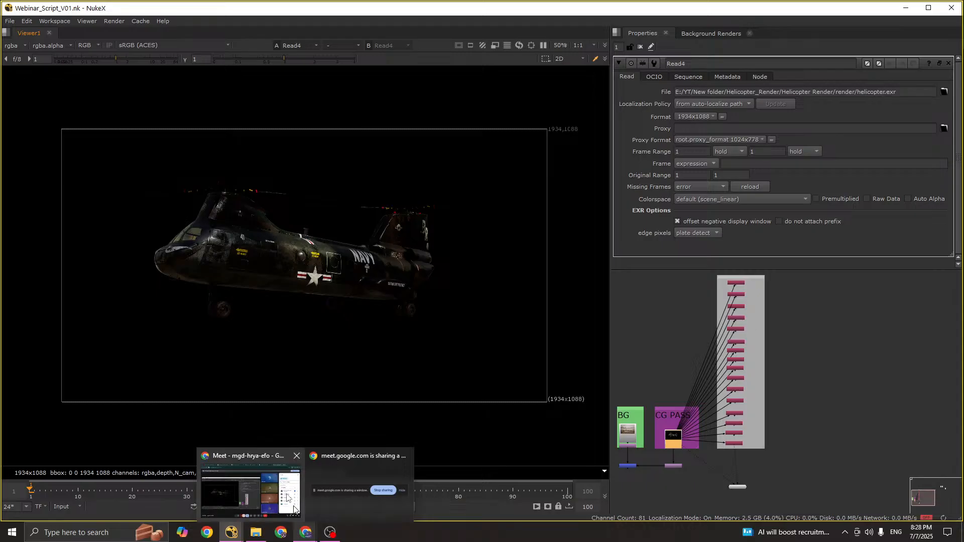
click(276, 480)
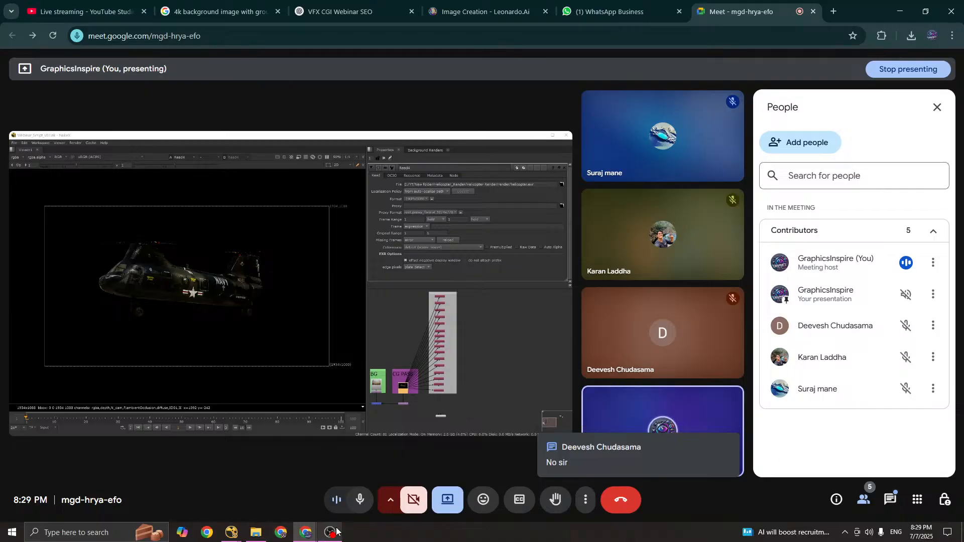
click(231, 532)
click(291, 505)
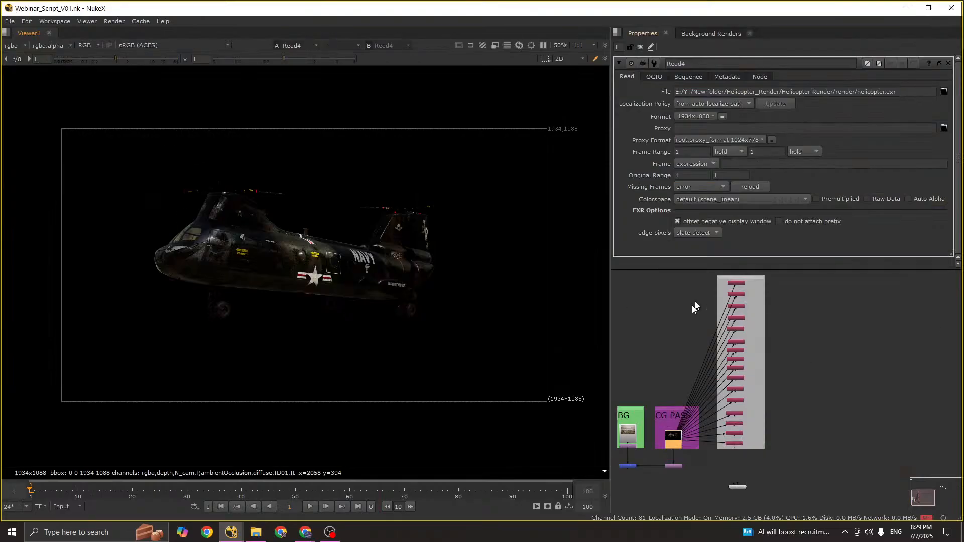
Step: Maximize the node graph and move the Viewer node to the right of the grey backdrop holding the pass Shuffle nodes
middle_drag(684, 461, 711, 346)
scroll(712, 347, up, 2)
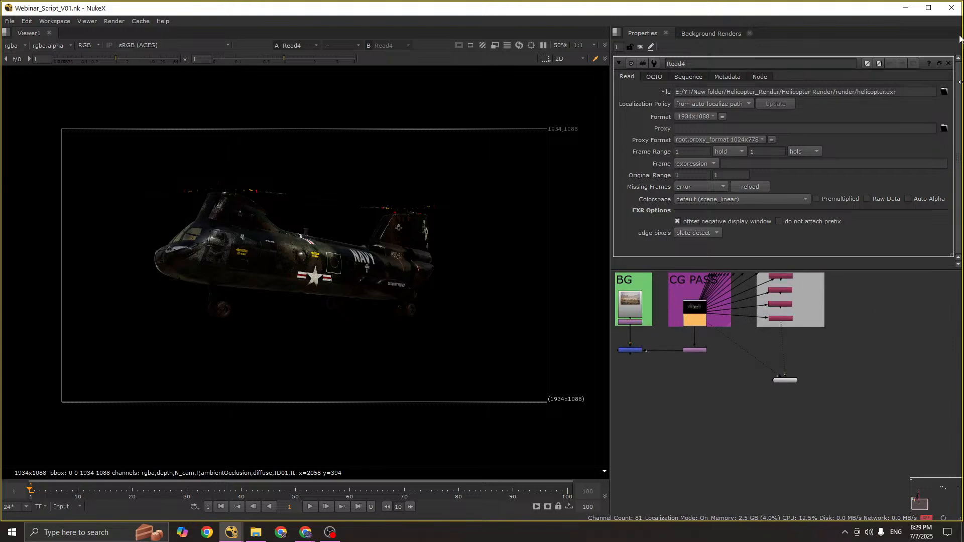
scroll(758, 393, down, 3)
middle_drag(776, 387, 747, 405)
click(743, 404)
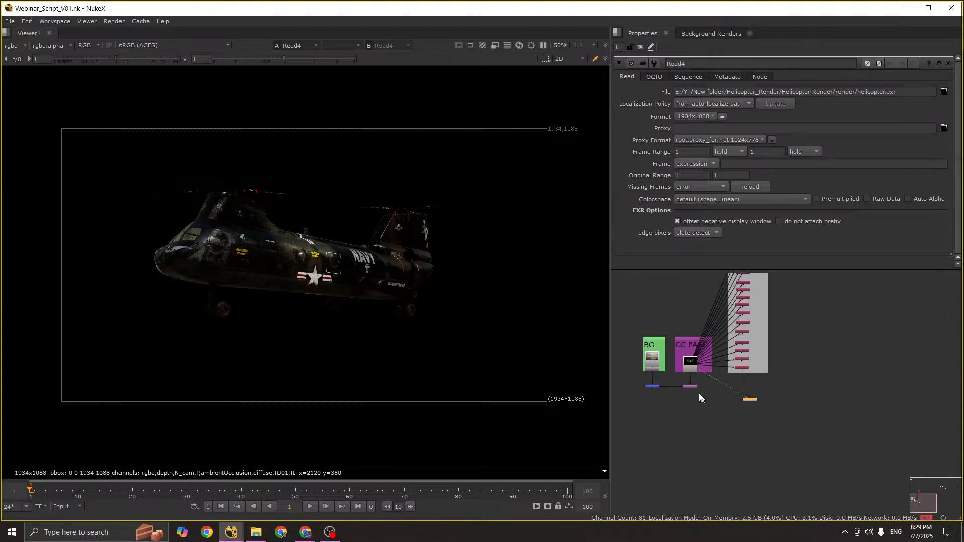
scroll(698, 377, up, 2)
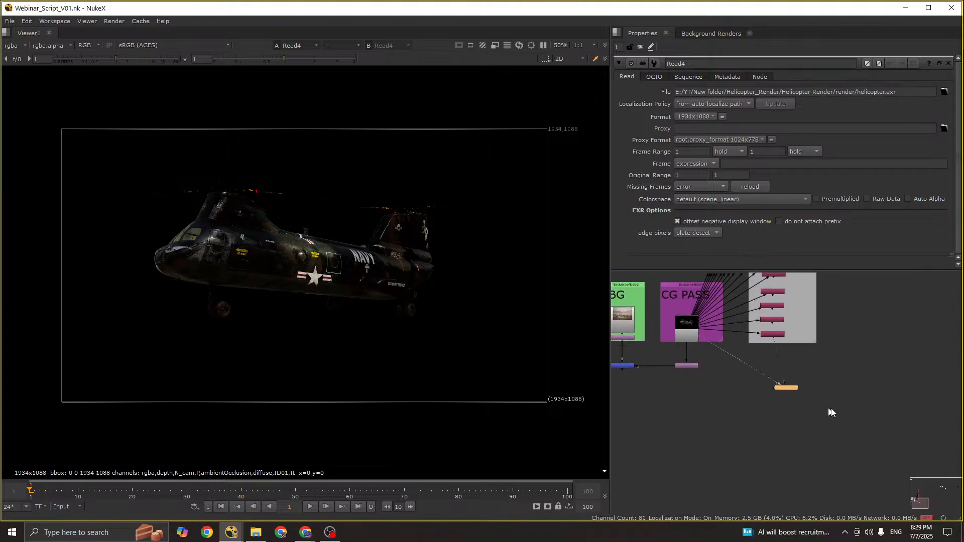
key(space)
middle_drag(778, 337, 515, 284)
scroll(514, 284, up, 2)
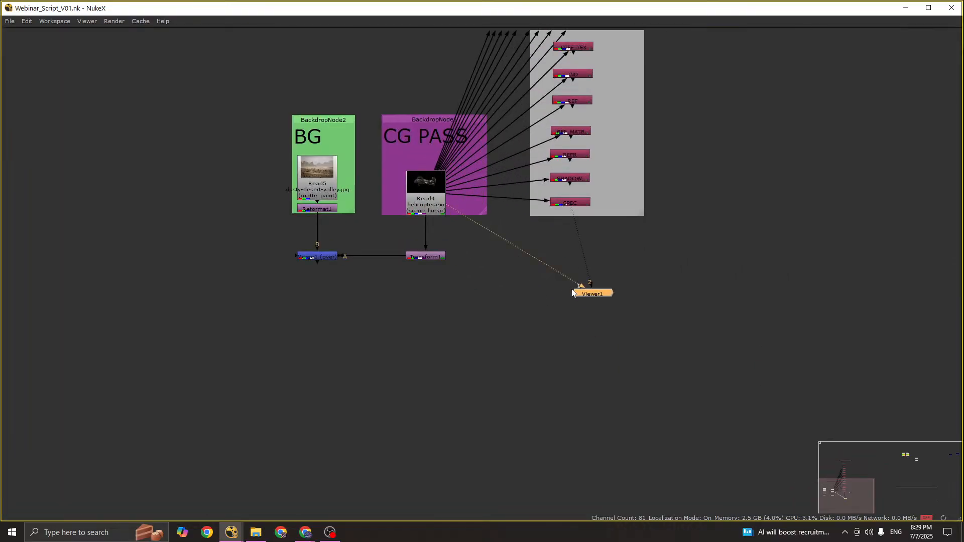
drag(590, 290, 760, 236)
Step: Select the BG, CG PASS and pass Shuffle group together with the Viewer, and reposition it slightly higher in the node graph
click(428, 206)
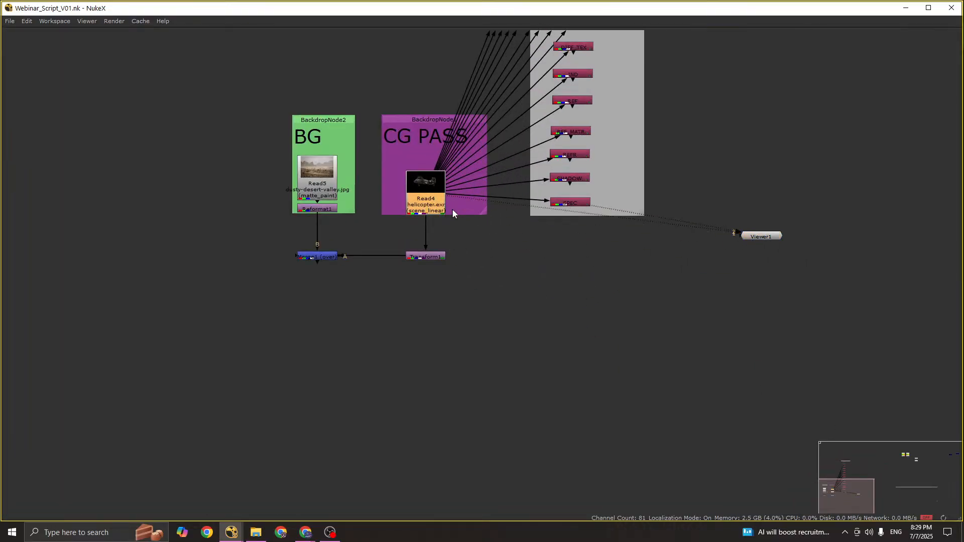
middle_drag(452, 213, 476, 222)
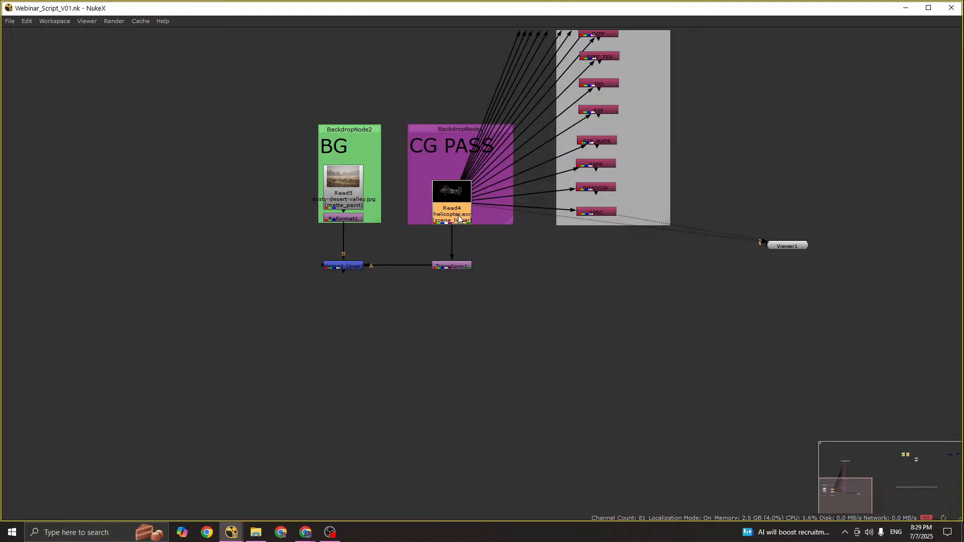
scroll(442, 259, down, 5)
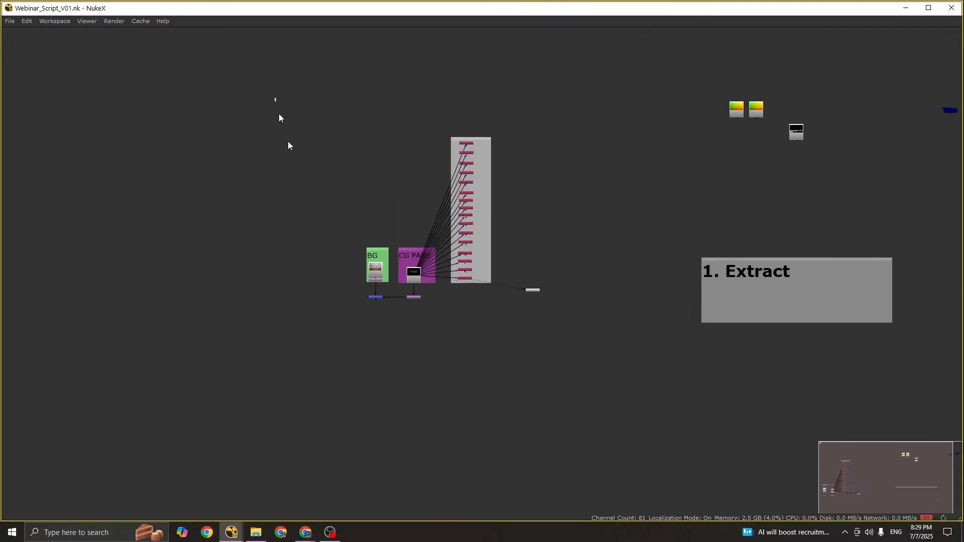
drag(275, 99, 556, 366)
drag(532, 291, 570, 293)
click(532, 247)
scroll(544, 267, up, 4)
click(396, 360)
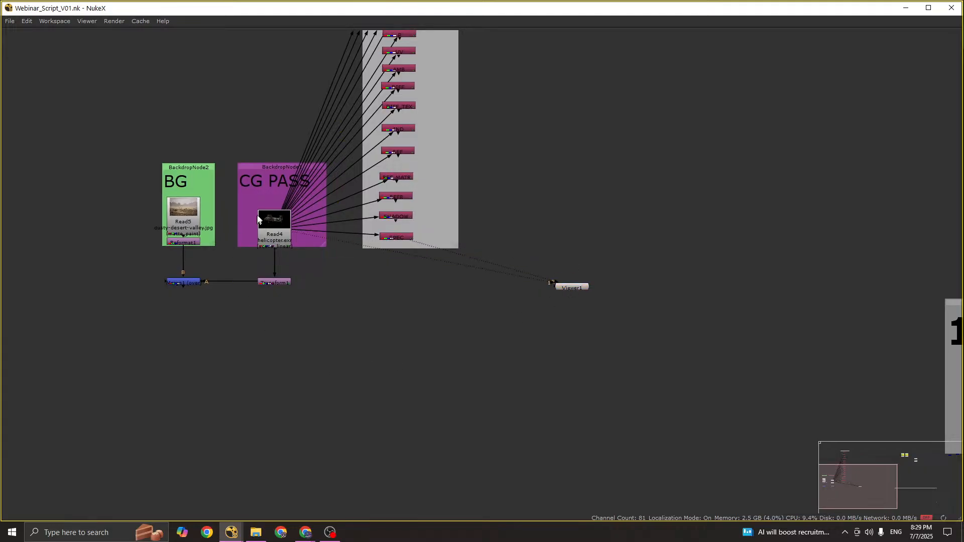
Step: Copy the Read5 and Reformat1 nodes from the BG backdrop and paste them into empty space below the node tree
middle_drag(275, 225, 345, 236)
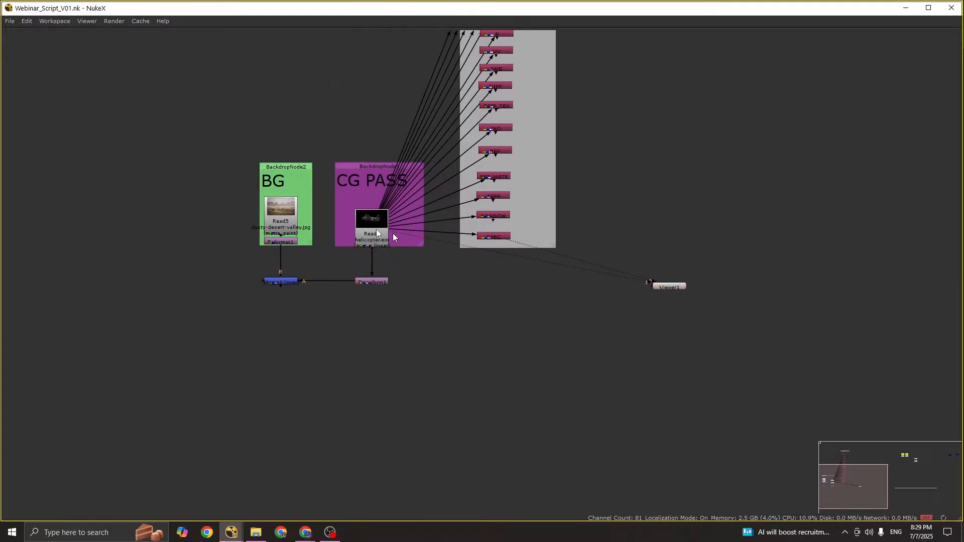
drag(228, 185, 321, 255)
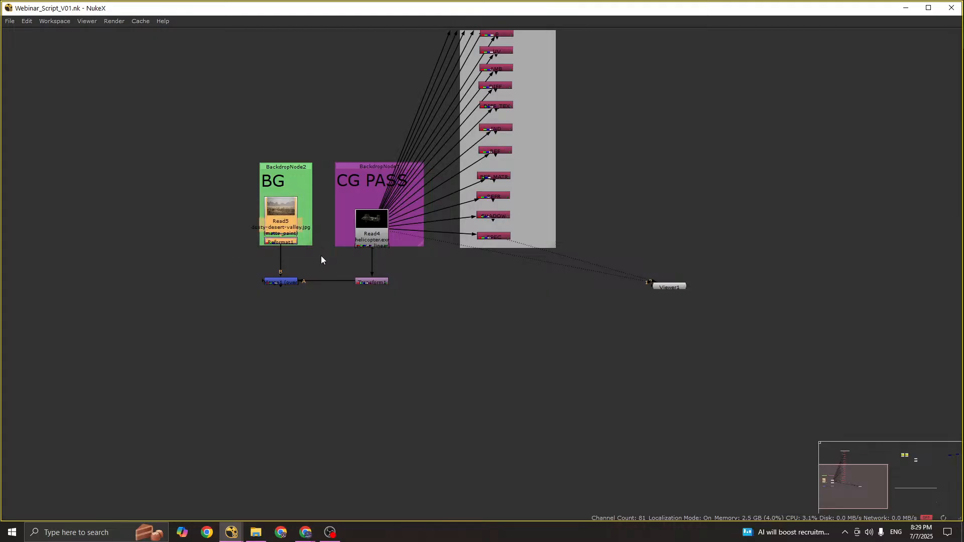
key(ctrl)
middle_drag(406, 431, 408, 400)
key(space)
scroll(764, 383, down, 4)
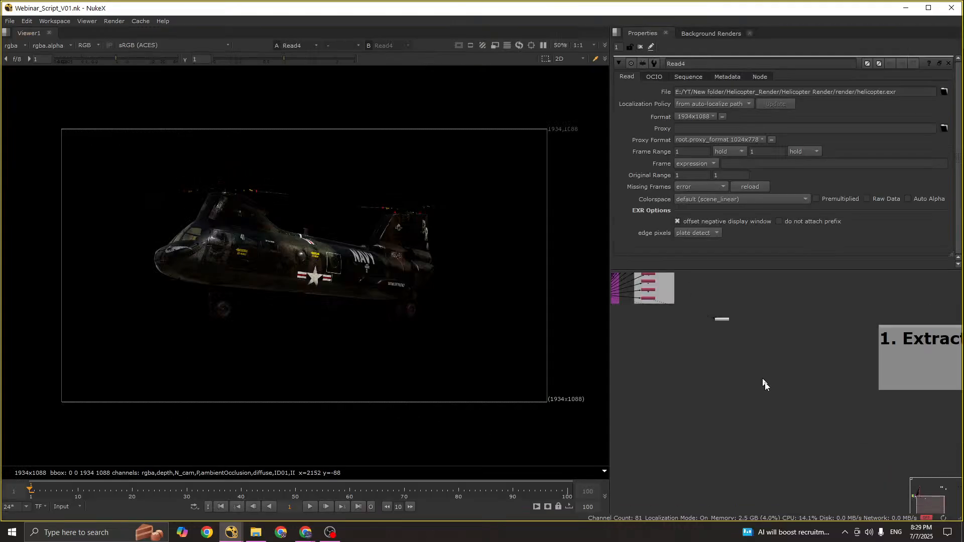
middle_drag(764, 383, 923, 370)
scroll(712, 361, up, 1)
click(695, 378)
key(ctrl+v)
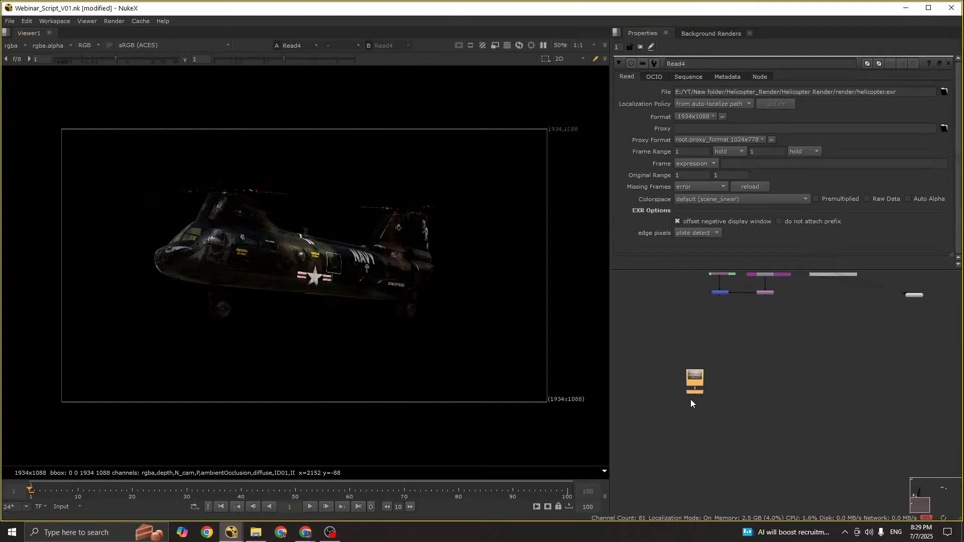
Step: Display the copied Reformat node's desert plate through the second viewer input and open the node's properties
scroll(698, 394, up, 1)
middle_drag(698, 394, 692, 384)
click(692, 385)
scroll(692, 384, up, 4)
double_click(688, 398)
key(2)
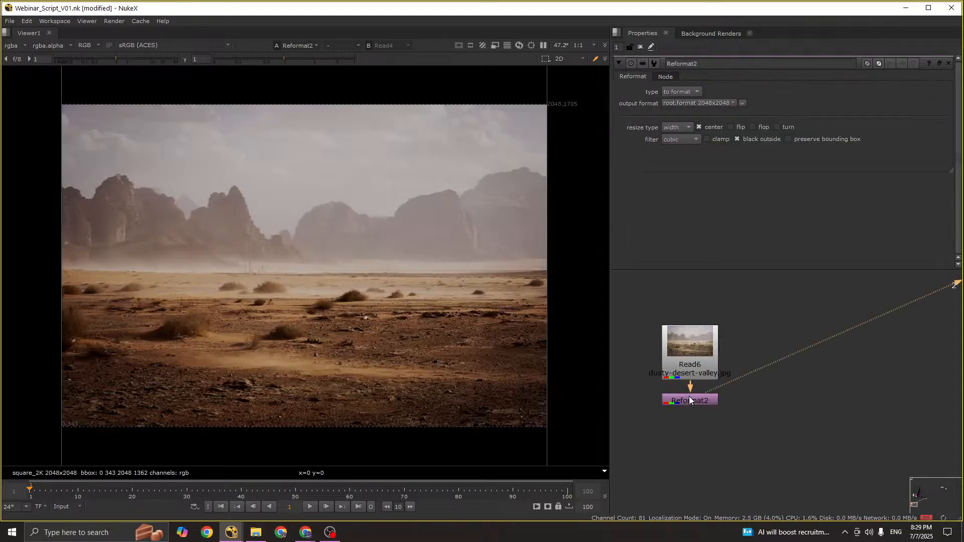
scroll(426, 342, down, 2)
scroll(429, 342, up, 4)
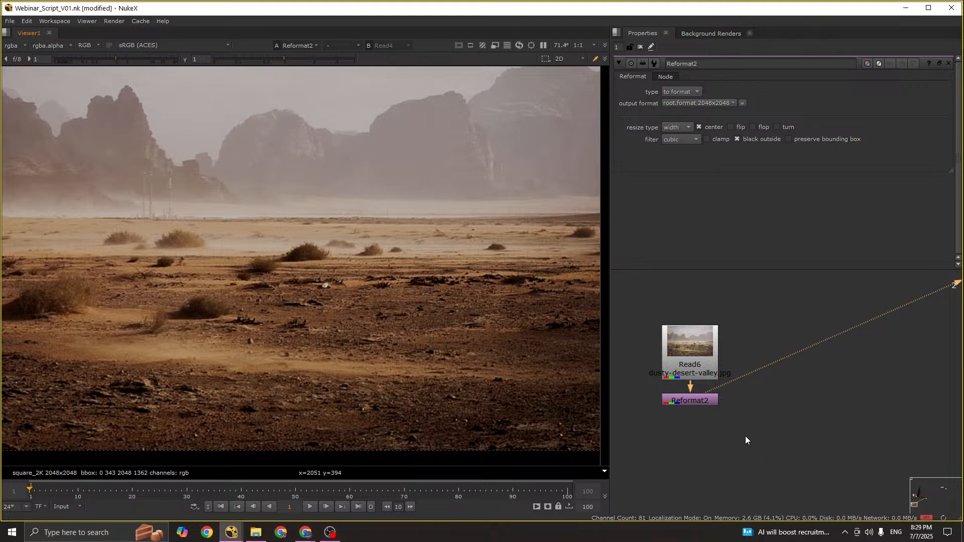
Step: Move the copied background nodes farther down, away from the main node tree, and save the script
scroll(742, 422, down, 1)
scroll(731, 424, down, 2)
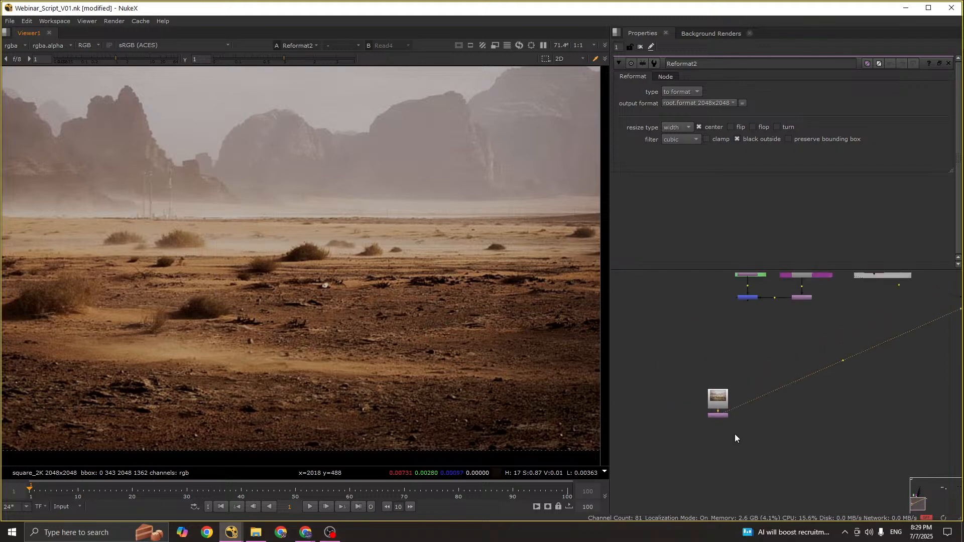
drag(671, 371, 679, 423)
middle_drag(778, 431, 743, 445)
scroll(743, 444, down, 1)
click(747, 444)
scroll(708, 321, up, 2)
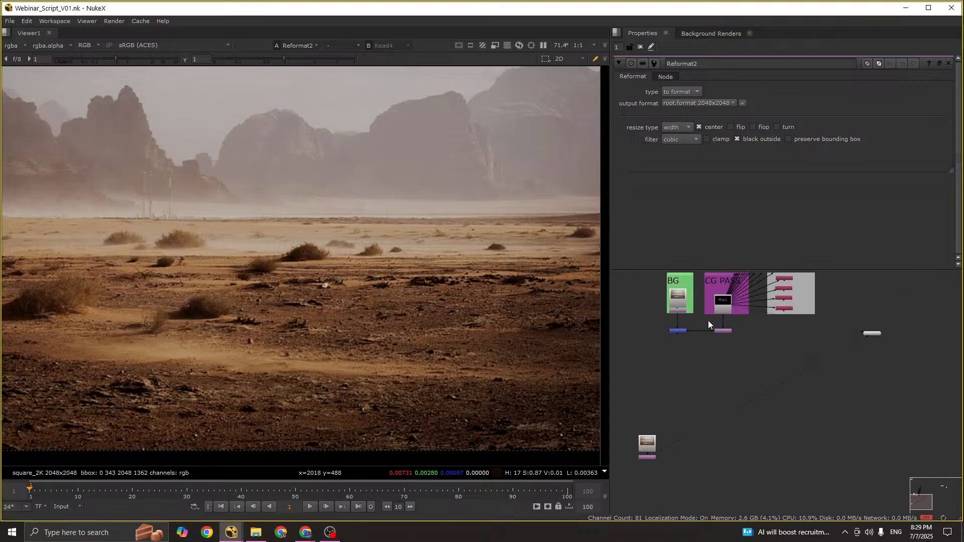
Step: Copy the helicopter Read4 node from the CG PASS backdrop and paste it into empty space below the tree
double_click(723, 303)
scroll(721, 309, up, 1)
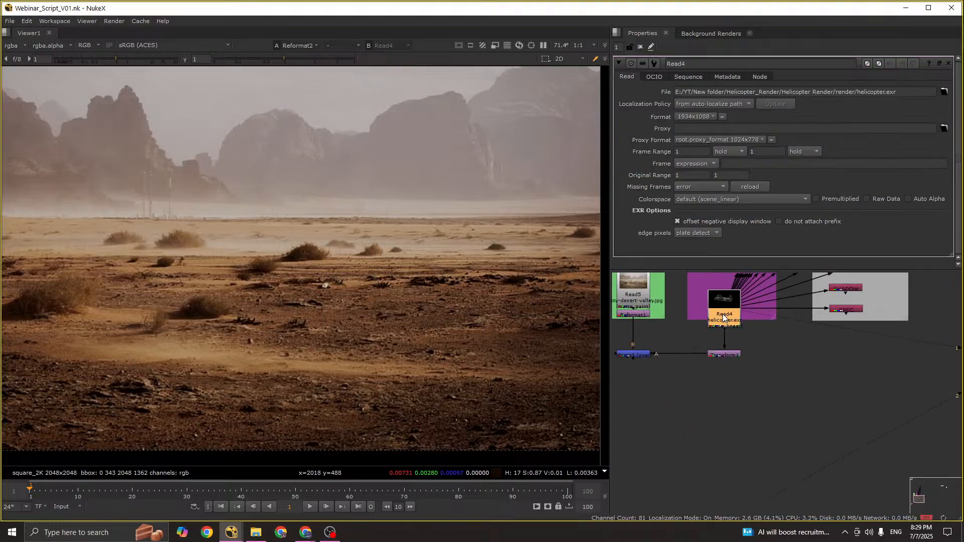
drag(723, 308, 724, 299)
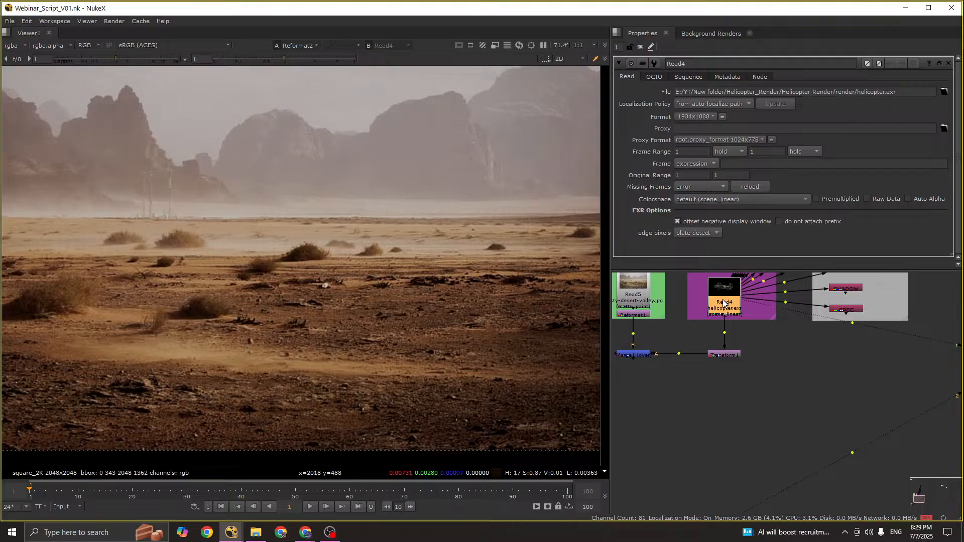
scroll(716, 369, down, 2)
key(ctrl+v)
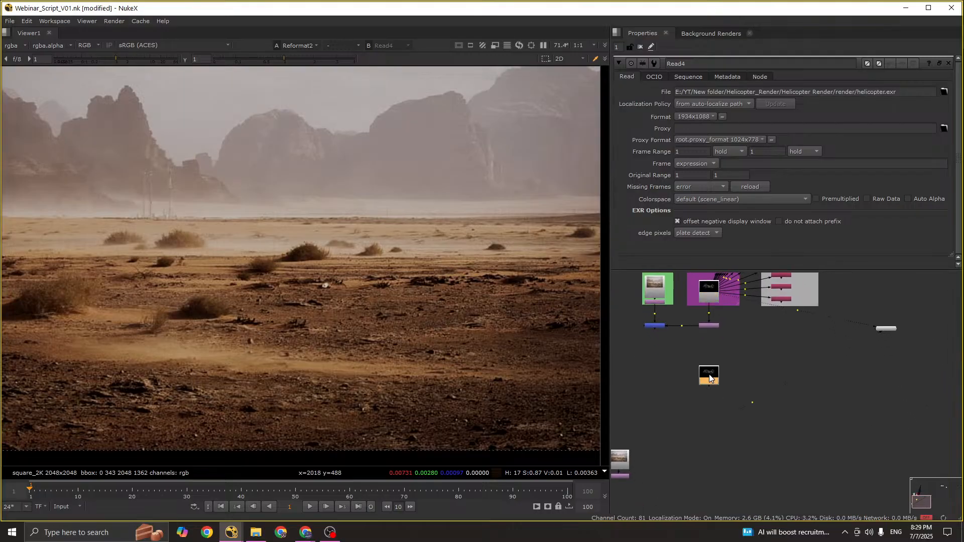
middle_drag(721, 374, 722, 353)
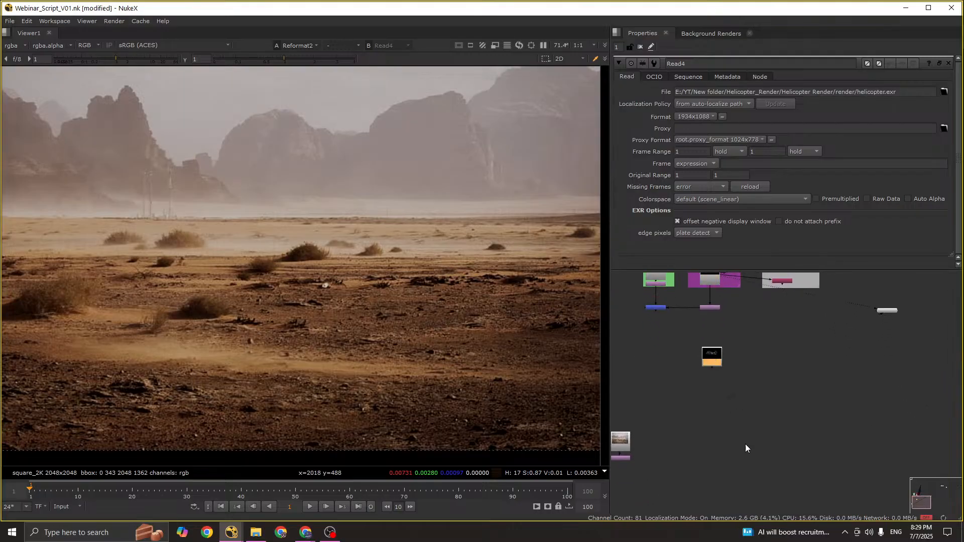
Step: Copy the Transform node under the CG PASS backdrop and attach the copy below the duplicated helicopter Read node
click(768, 440)
scroll(809, 382, down, 1)
click(709, 312)
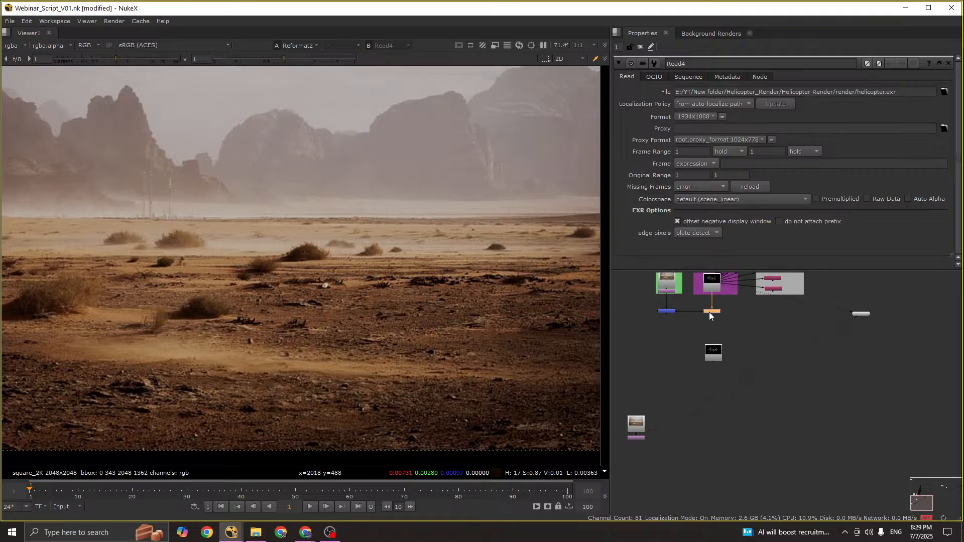
click(715, 358)
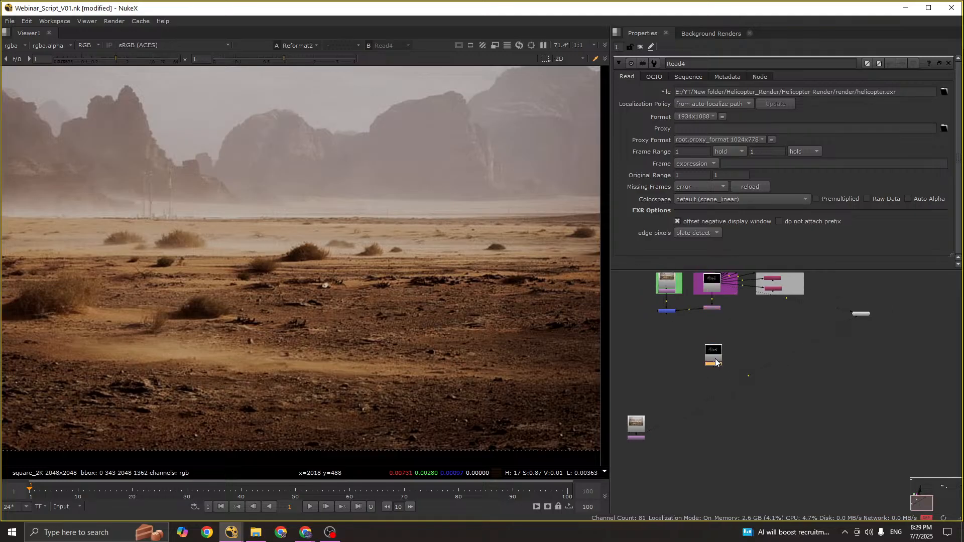
scroll(719, 369, up, 2)
scroll(719, 370, down, 1)
Step: Move the Viewer node below the CG PASS branch, shift the duplicated helicopter nodes aside, and save the script
drag(874, 292, 697, 402)
middle_drag(707, 374, 649, 420)
drag(628, 359, 678, 380)
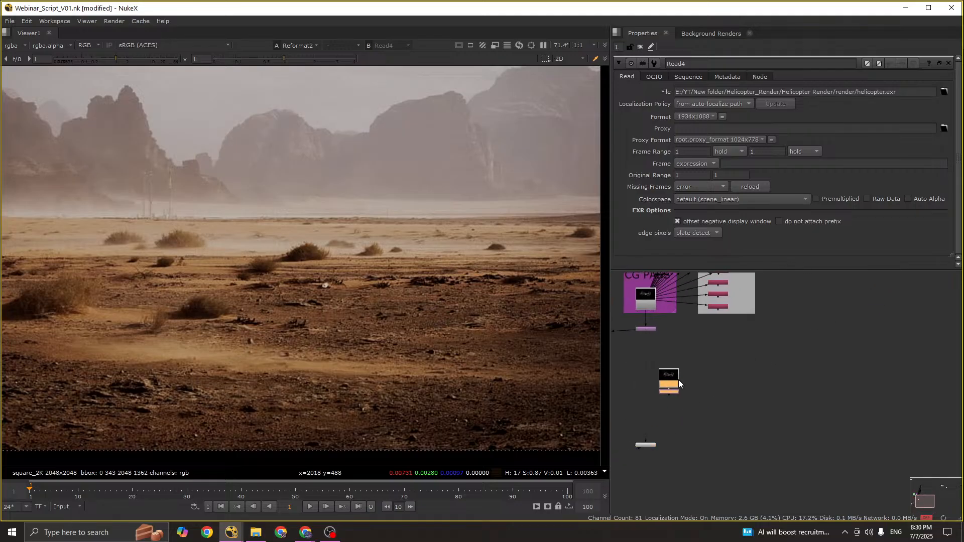
key(ctrl+s)
Step: Enlarge the node graph and examine the Shuffle nodes for the CG passes in BackdropNode4
scroll(714, 363, down, 2)
middle_drag(714, 363, 706, 440)
scroll(714, 339, up, 4)
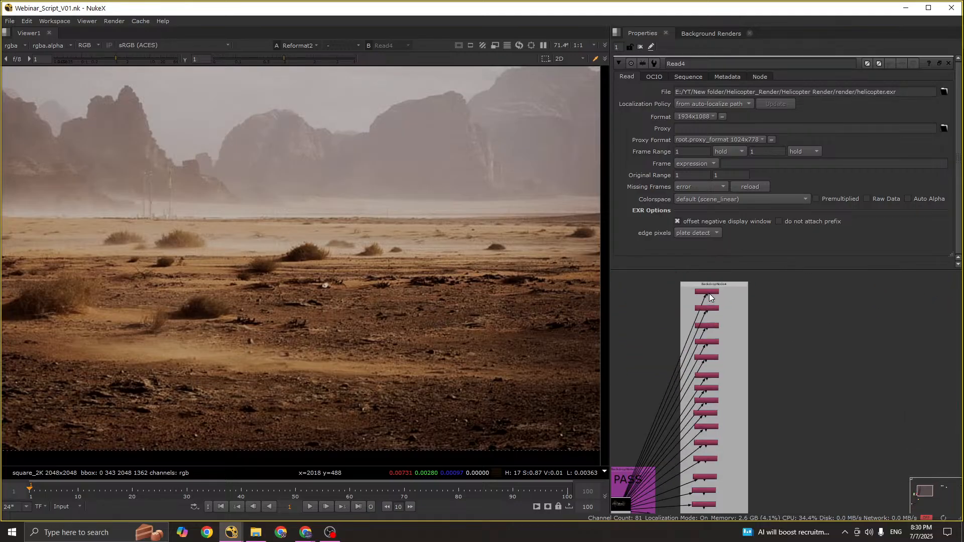
scroll(710, 289, down, 1)
key(space)
scroll(686, 177, up, 4)
middle_drag(746, 408, 577, 205)
scroll(588, 203, down, 3)
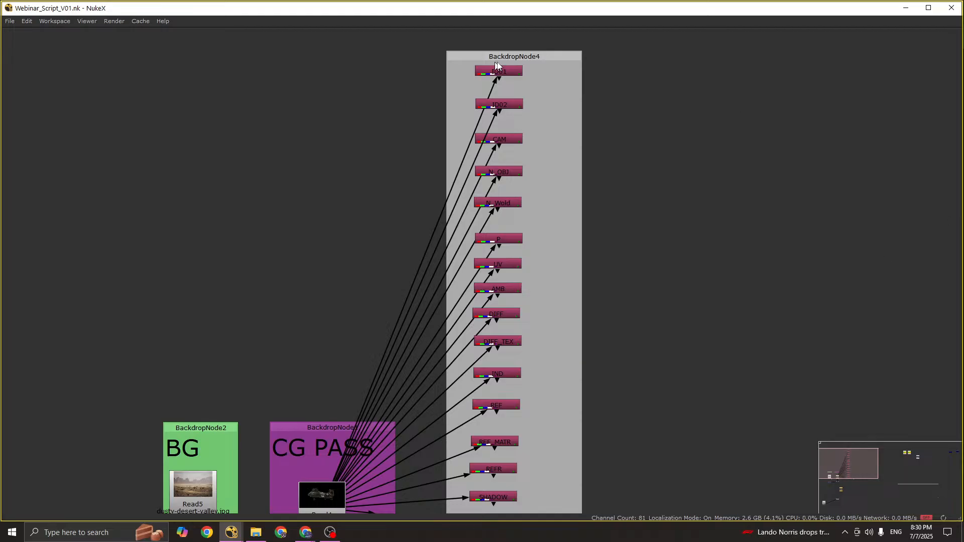
Step: Select the ID01 and ID02 Shuffle nodes in BackdropNode4 to point out the ID passes
scroll(497, 66, up, 5)
drag(426, 66, 622, 203)
scroll(622, 203, down, 5)
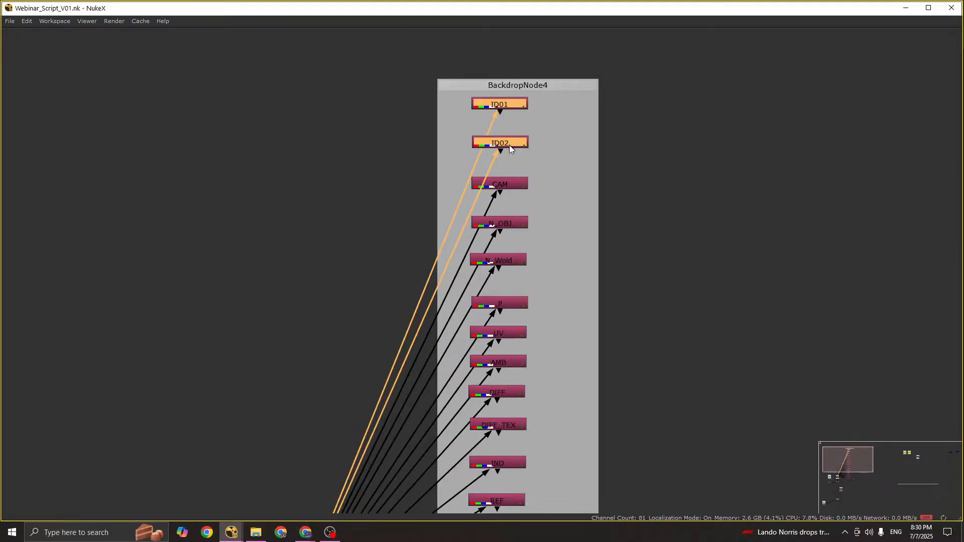
middle_drag(630, 220, 619, 271)
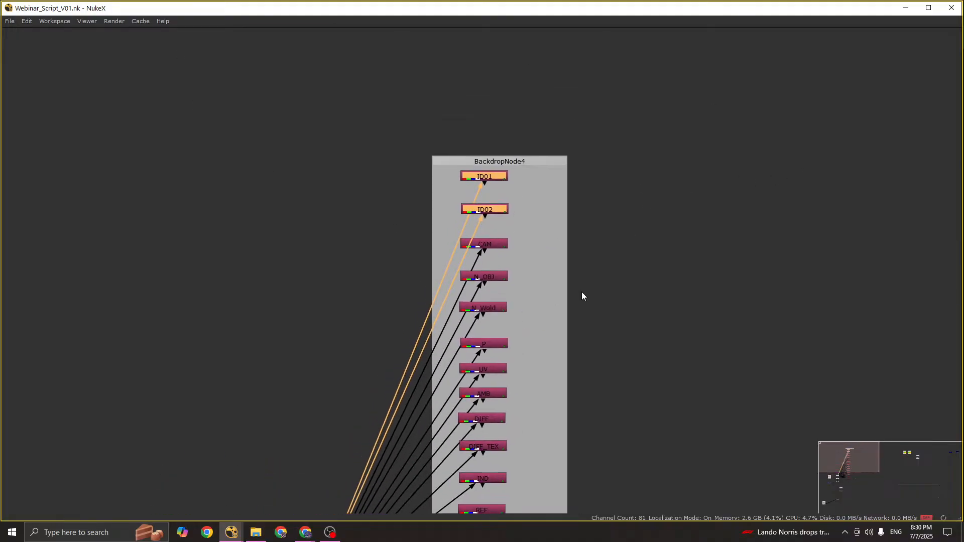
middle_drag(550, 335, 610, 305)
Step: Restore the full layout, display the Read4 helicopter render in the viewer, and examine the round windows on its fuselage
key(space)
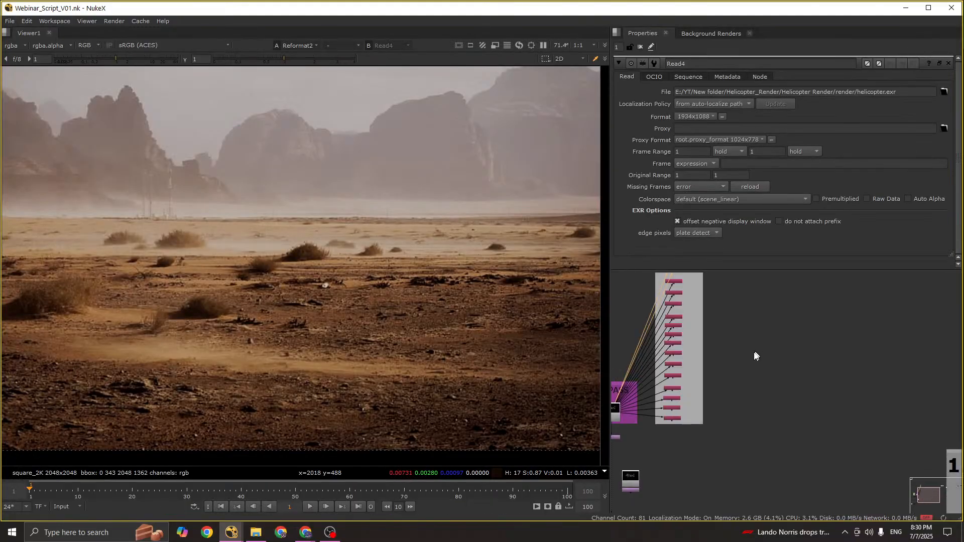
scroll(680, 387, up, 3)
key(1)
scroll(718, 396, down, 2)
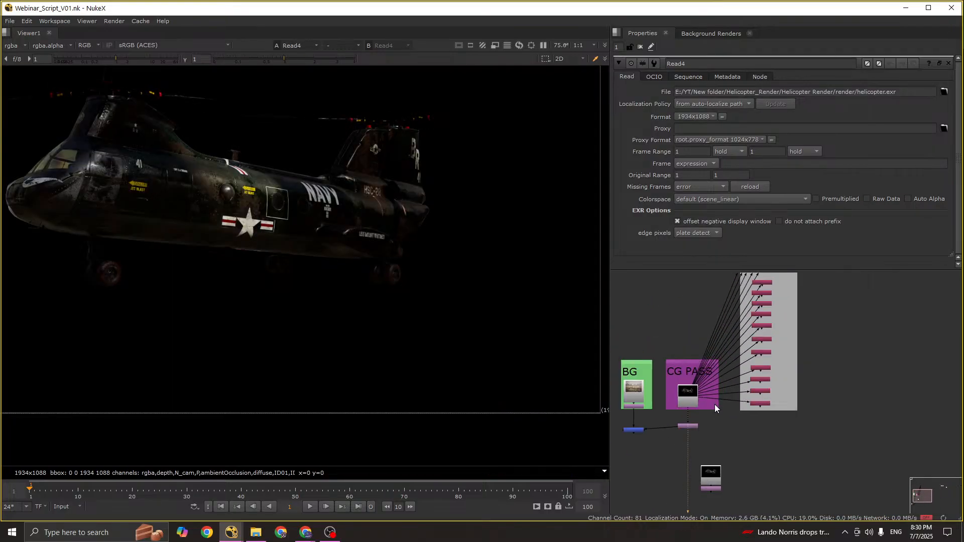
scroll(216, 246, up, 6)
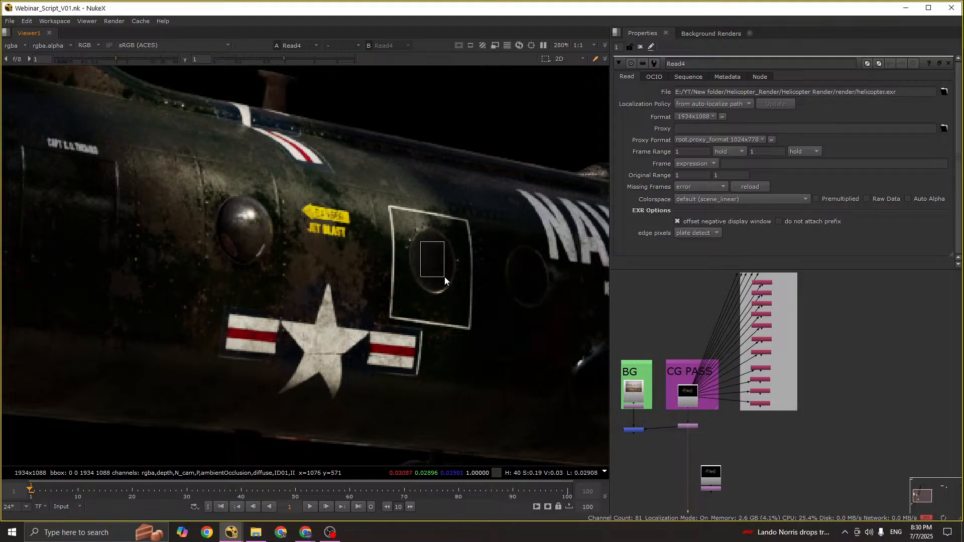
scroll(270, 266, down, 2)
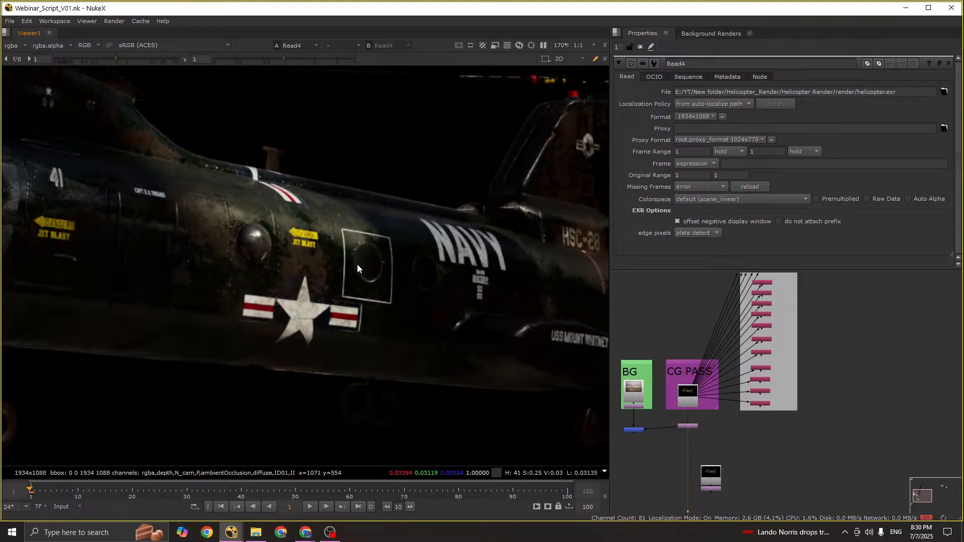
scroll(397, 279, up, 2)
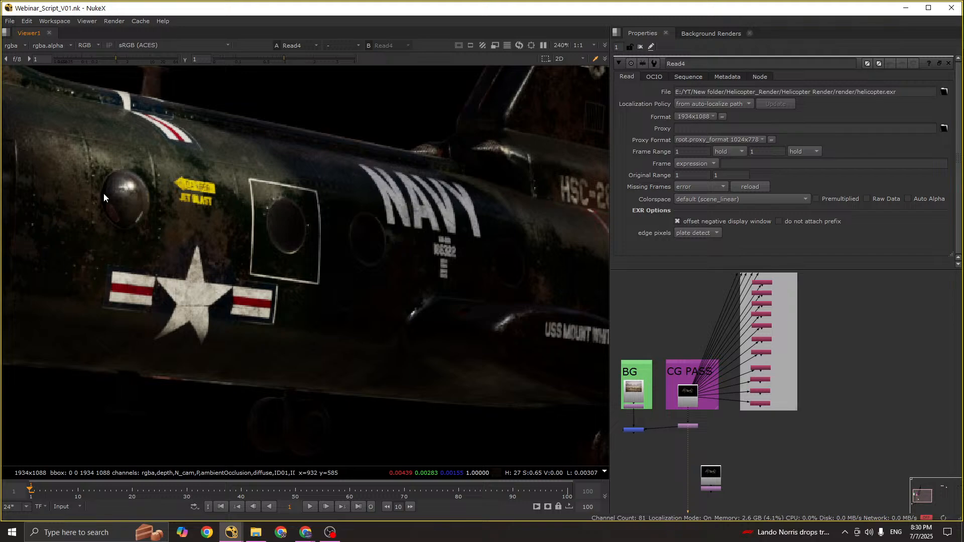
Step: Display the ID01 Shuffle node in the viewer and examine the colour mattes for the body, windows and rotors
scroll(740, 374, up, 5)
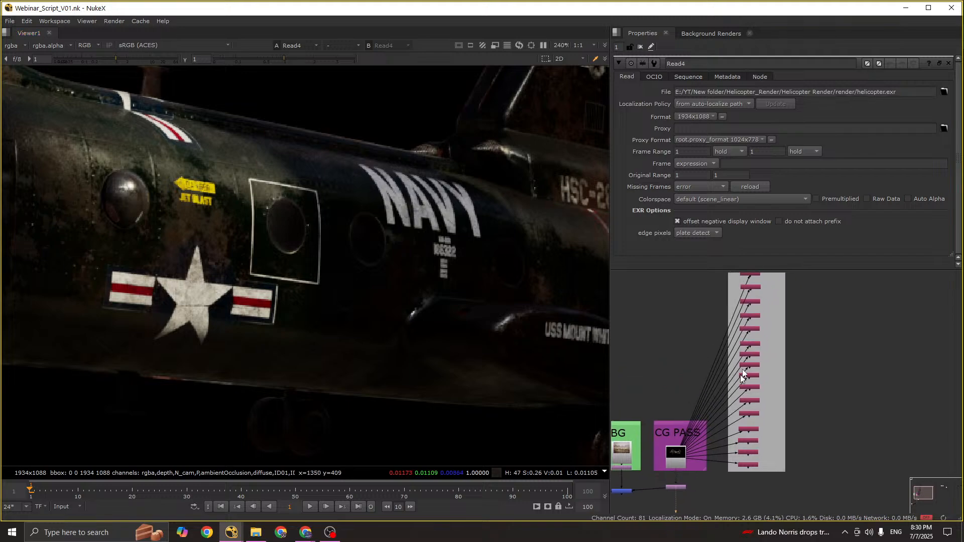
double_click(743, 319)
key(1)
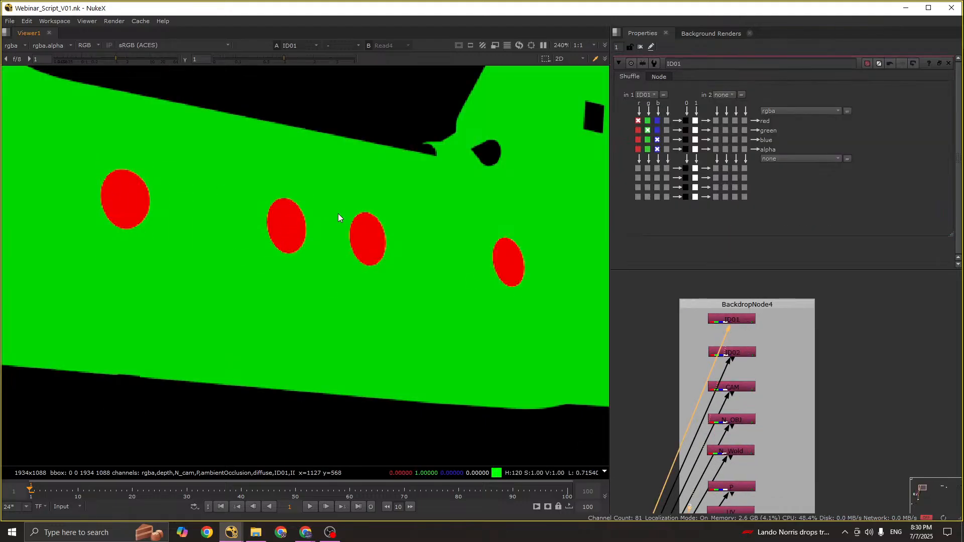
scroll(438, 256, down, 3)
key(f)
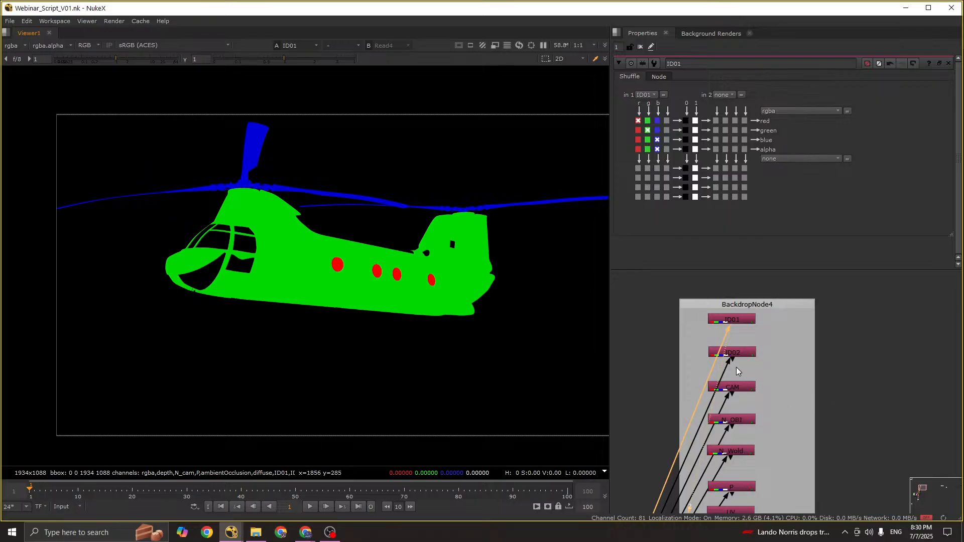
scroll(318, 261, up, 3)
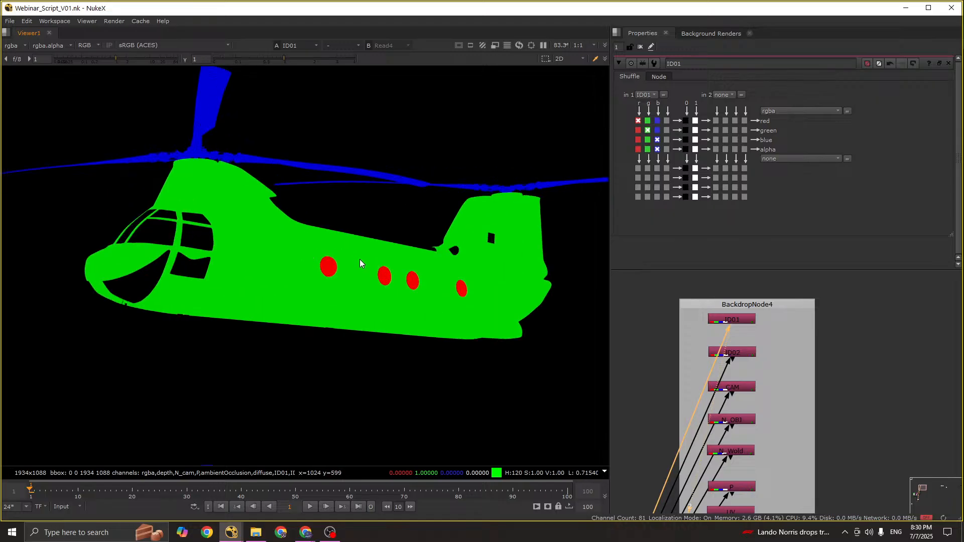
scroll(307, 264, up, 3)
scroll(312, 273, down, 4)
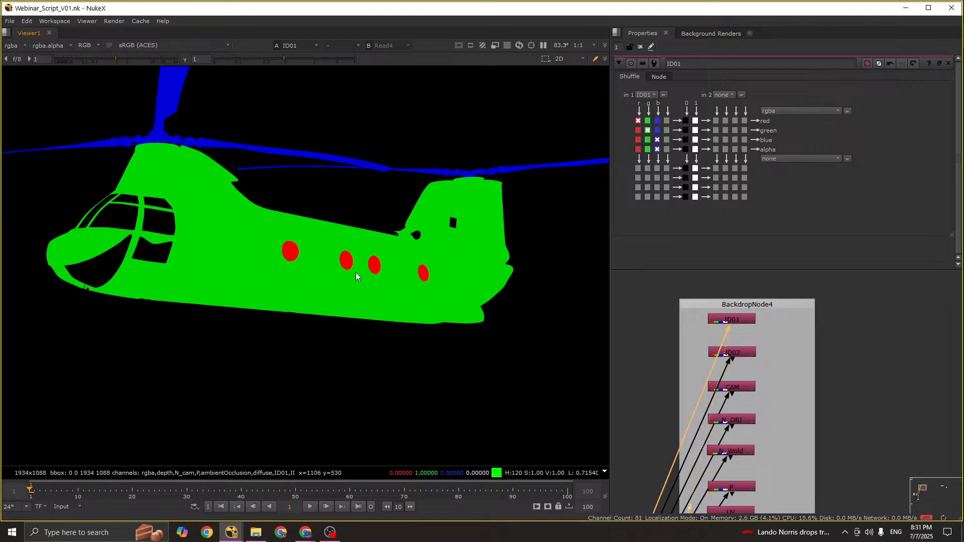
middle_drag(729, 411, 685, 397)
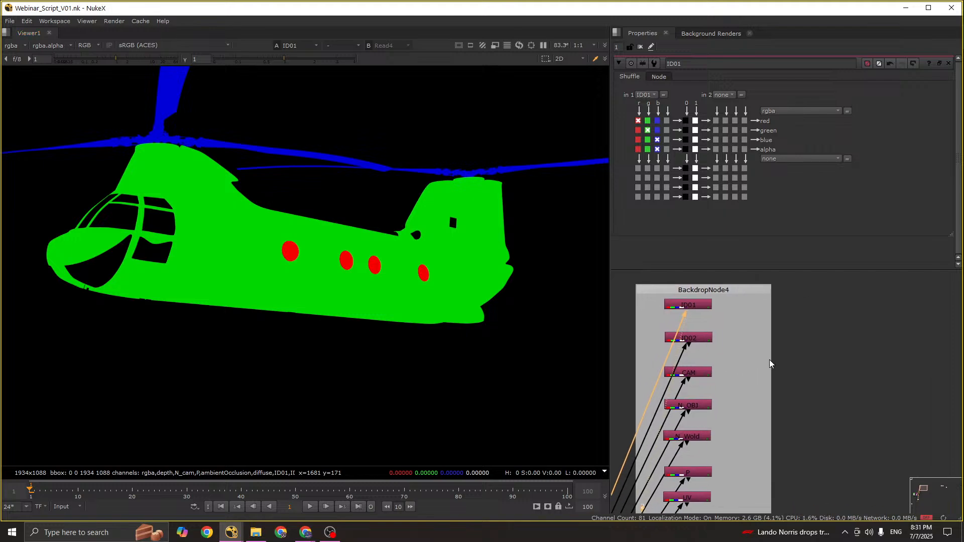
key(Tab)
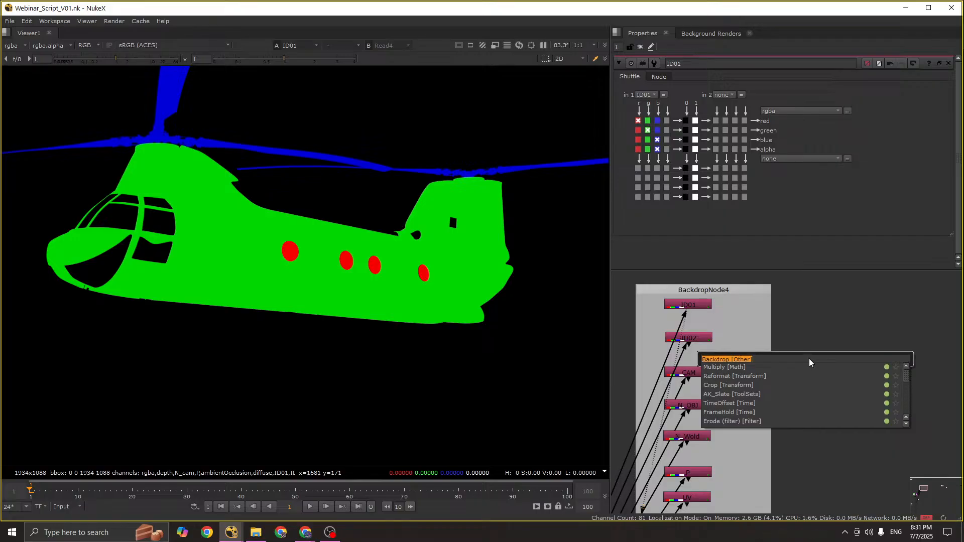
text(ibk)
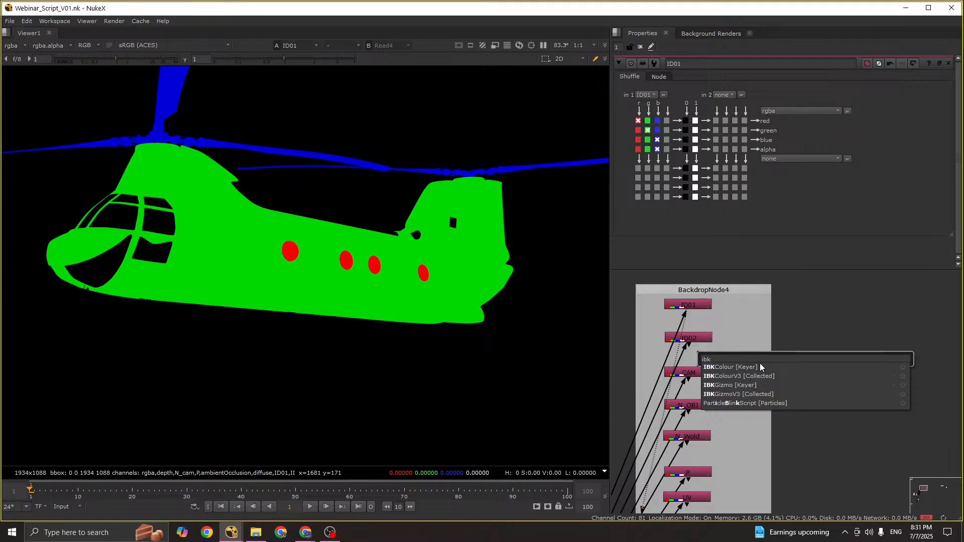
key(Escape)
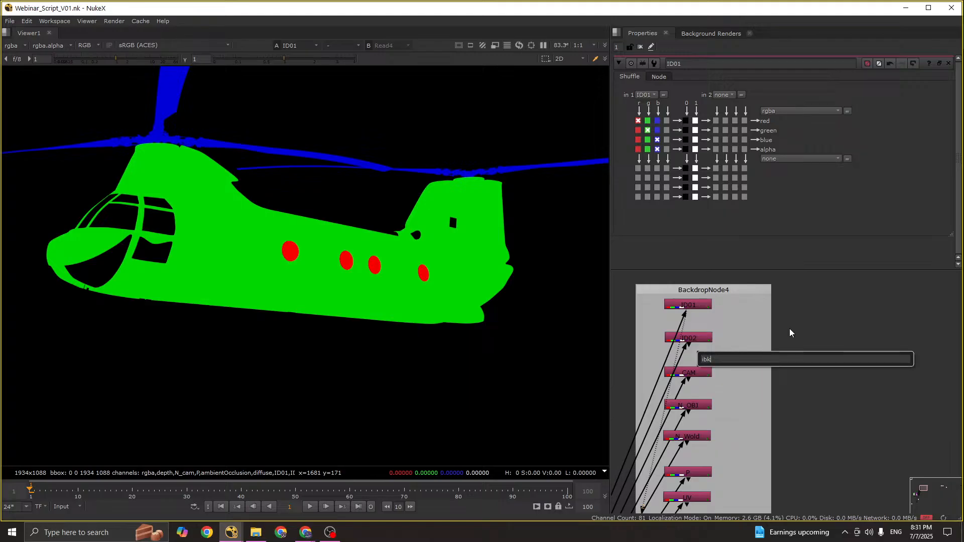
key(Escape)
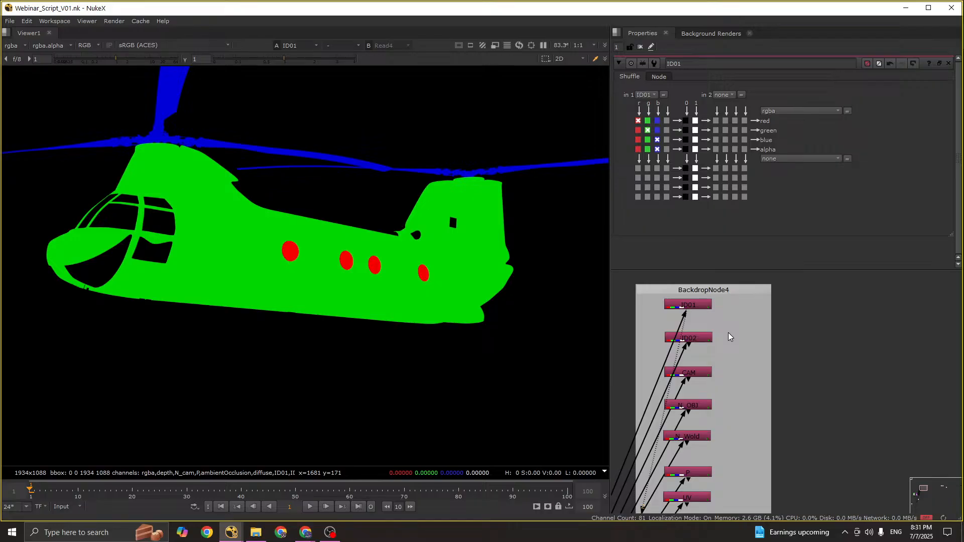
scroll(728, 333, down, 2)
scroll(719, 338, up, 1)
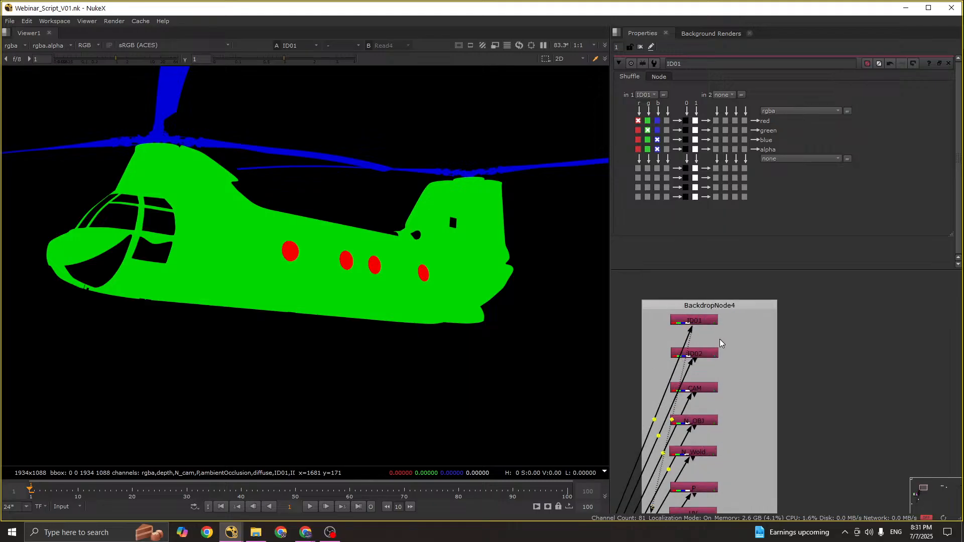
Step: Add a Cryptomatte node in the empty space beside BackdropNode4
scroll(775, 348, up, 1)
key(Tab)
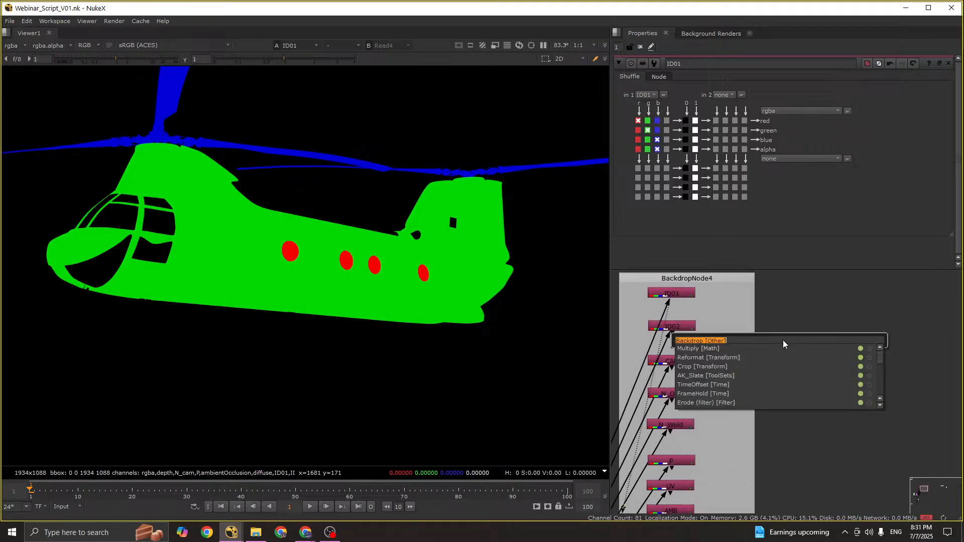
text(matte [Keyer)
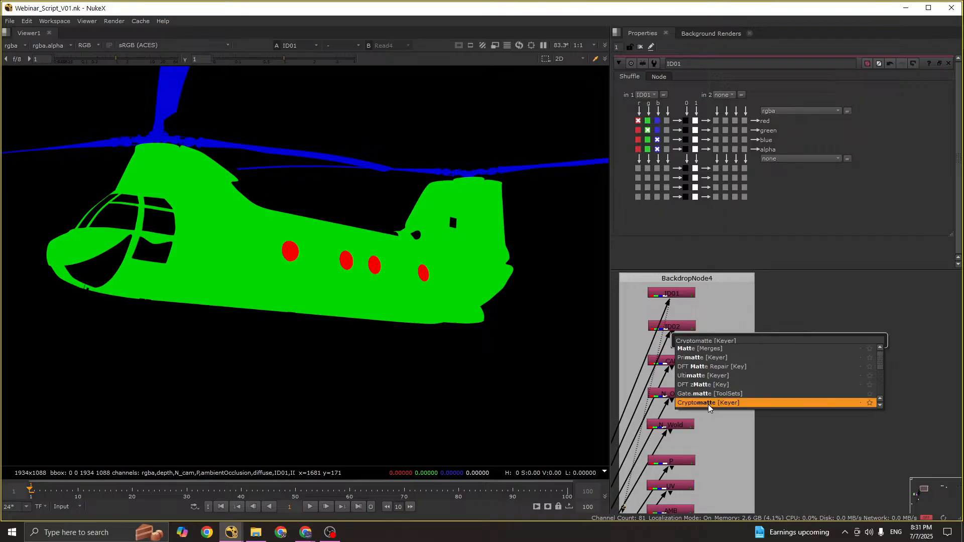
click(708, 403)
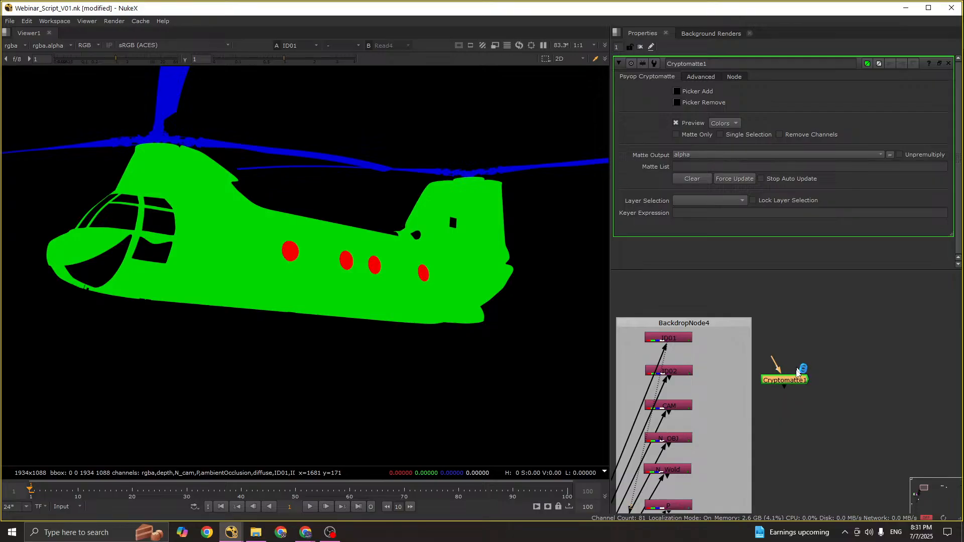
scroll(791, 384, up, 5)
drag(658, 320, 860, 426)
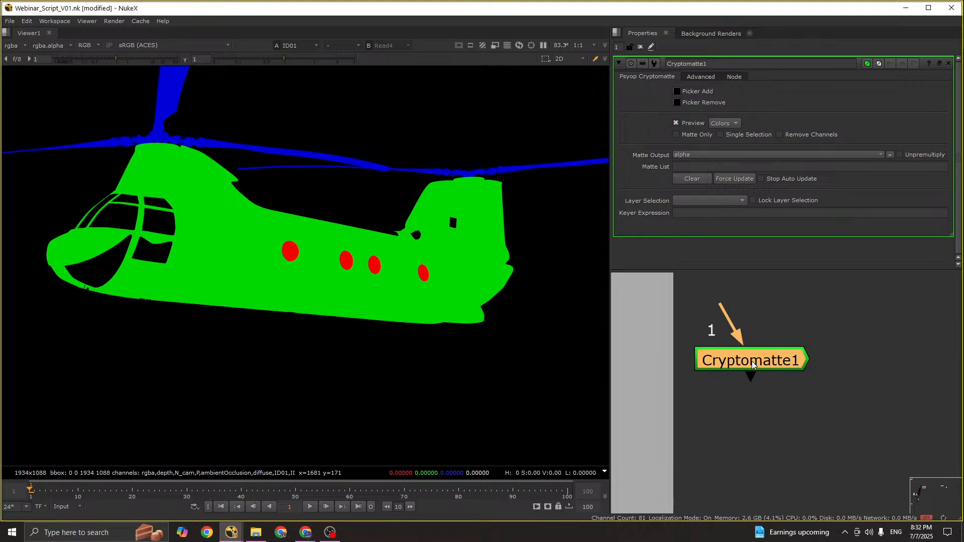
Step: Connect the Cryptomatte node's input to the ID01 Shuffle node in BackdropNode4
scroll(751, 361, down, 3)
click(772, 378)
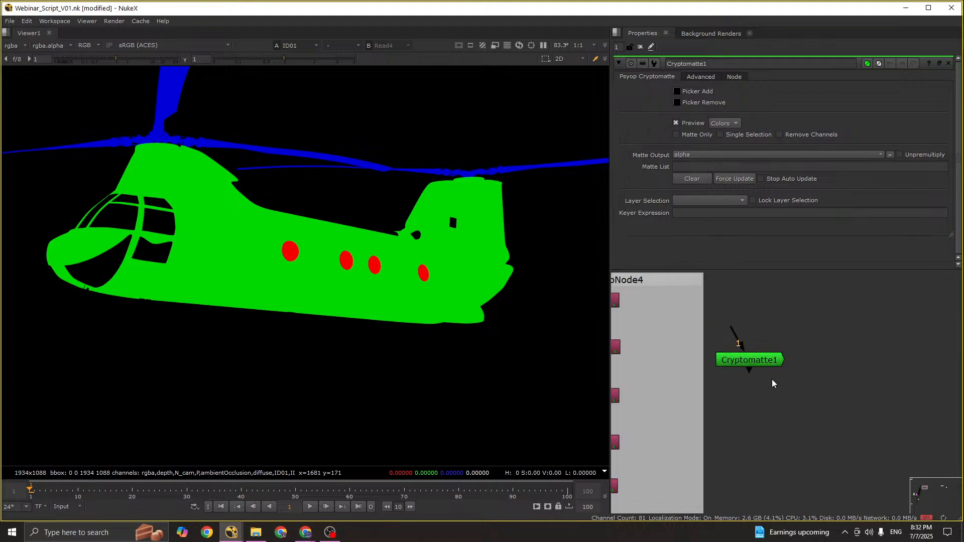
middle_drag(749, 363, 774, 385)
drag(774, 384, 782, 380)
scroll(781, 380, down, 3)
middle_drag(782, 380, 786, 402)
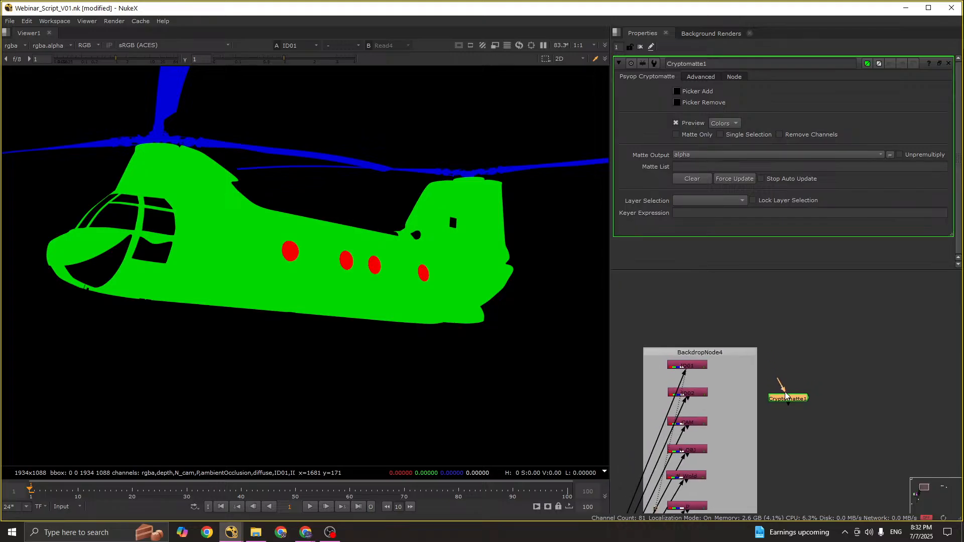
scroll(785, 402, up, 3)
key(ctrl+s)
drag(781, 408, 641, 345)
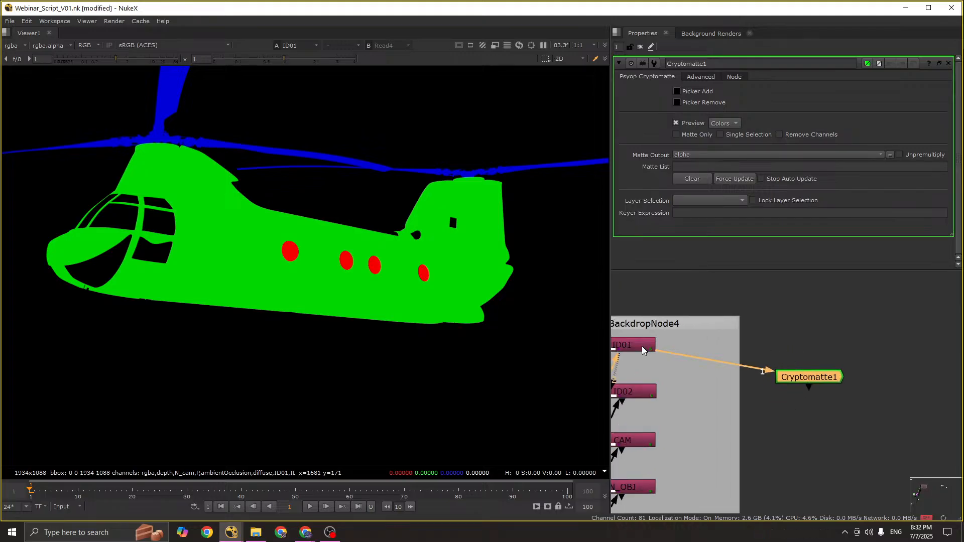
Step: Show the ID01 pass in the viewer and examine the fuselage, round window and rotor blade mattes
click(639, 345)
key(1)
drag(217, 225, 398, 323)
scroll(301, 258, up, 1)
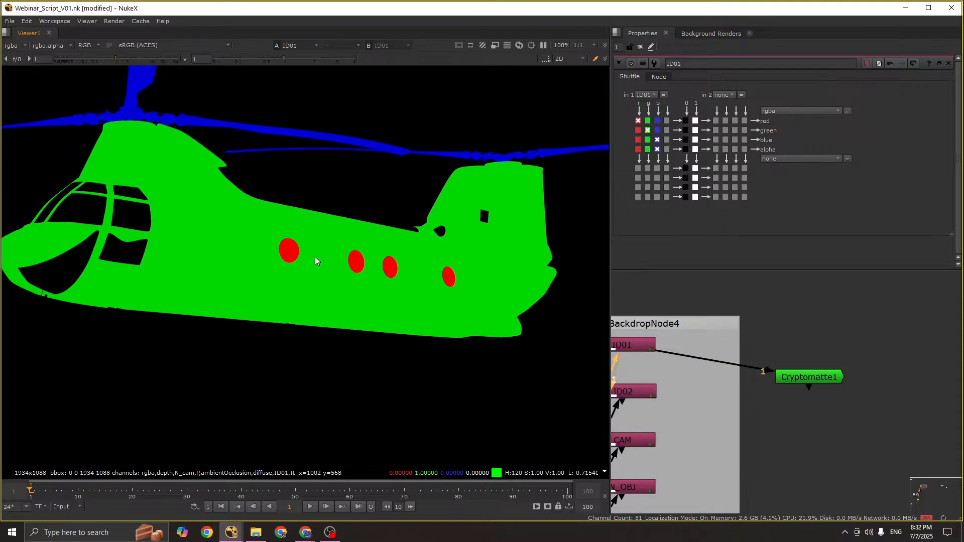
middle_drag(317, 257, 307, 286)
scroll(276, 230, down, 2)
drag(86, 157, 590, 406)
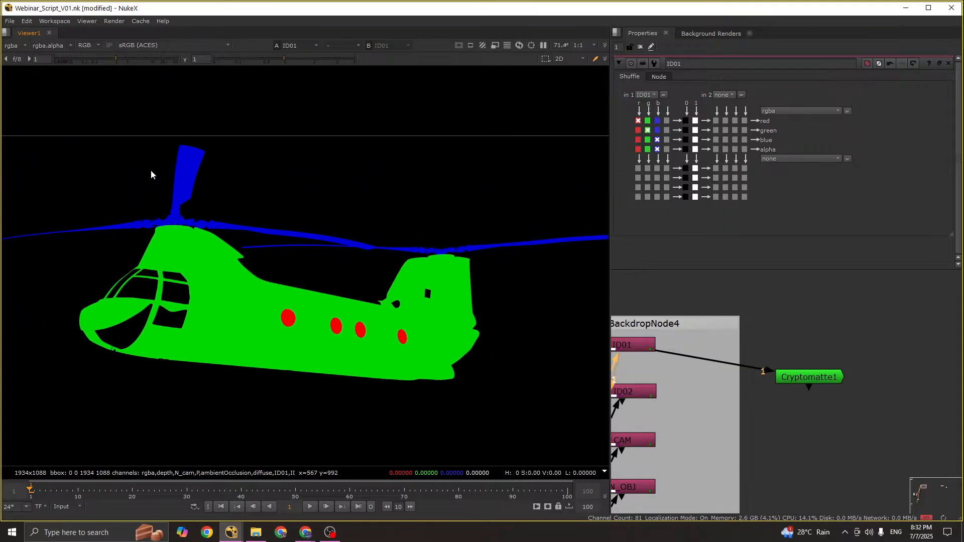
scroll(165, 194, up, 4)
drag(161, 146, 333, 258)
scroll(333, 258, down, 5)
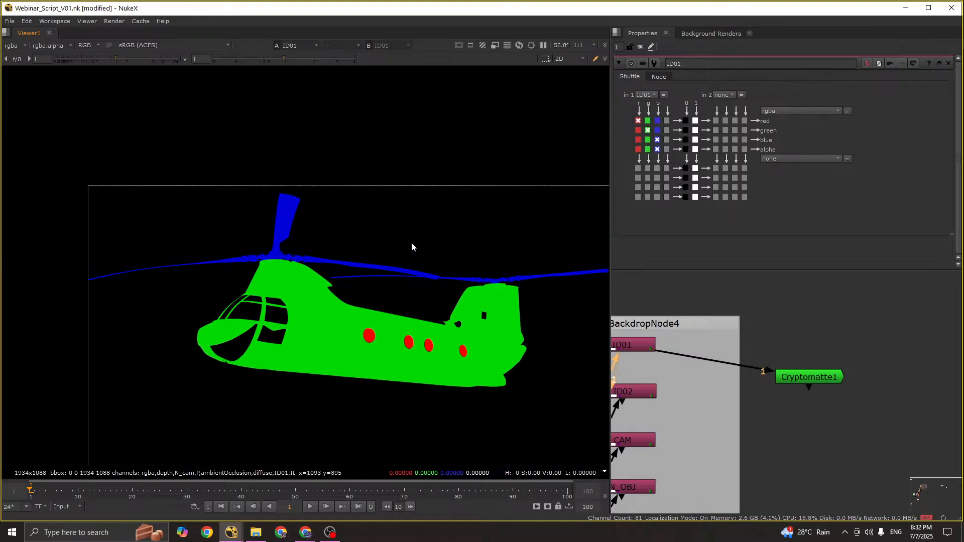
Step: Display the Read4 helicopter render in the viewer and raise the viewer gain to 8
scroll(738, 442, down, 5)
middle_drag(742, 452, 797, 304)
scroll(797, 305, down, 1)
scroll(700, 412, up, 5)
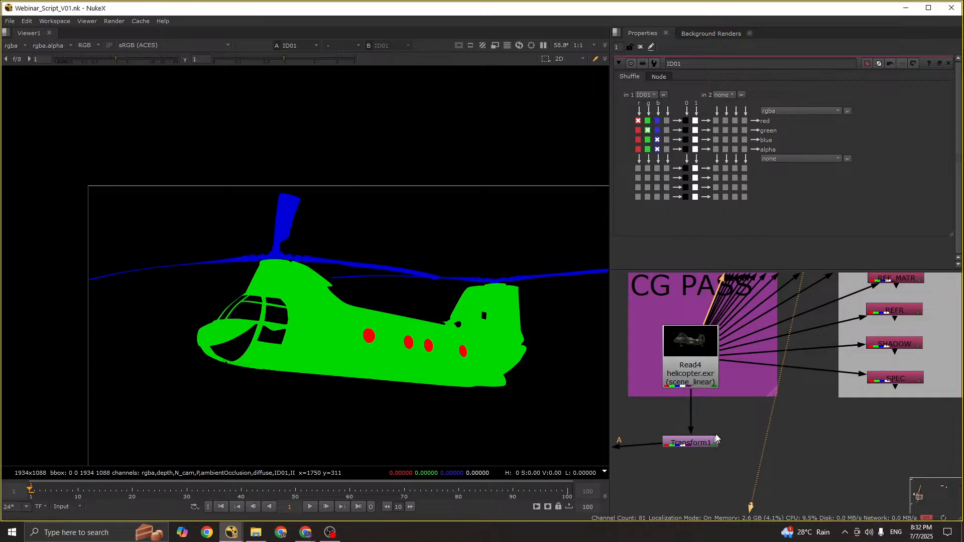
middle_drag(697, 442, 688, 451)
drag(687, 451, 682, 460)
click(719, 435)
click(682, 371)
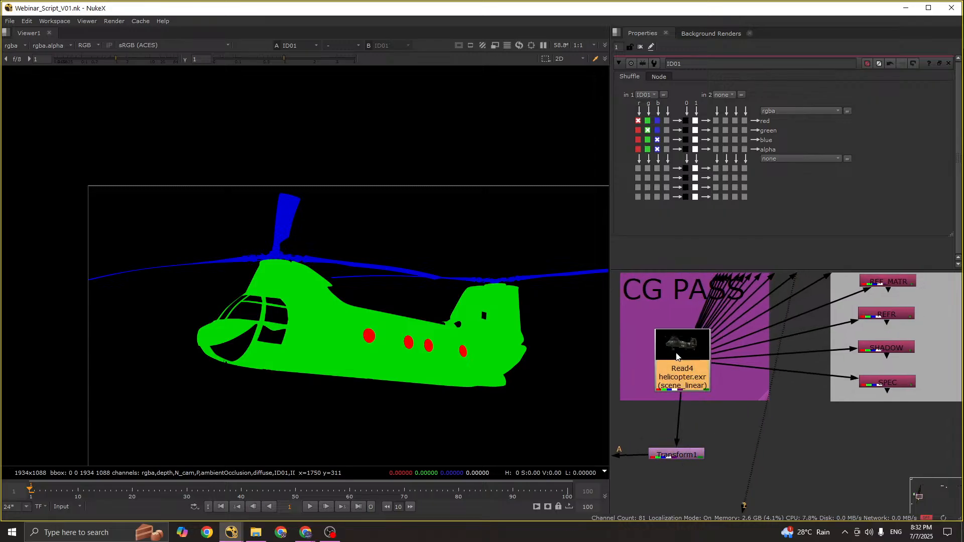
key(1)
scroll(378, 290, up, 2)
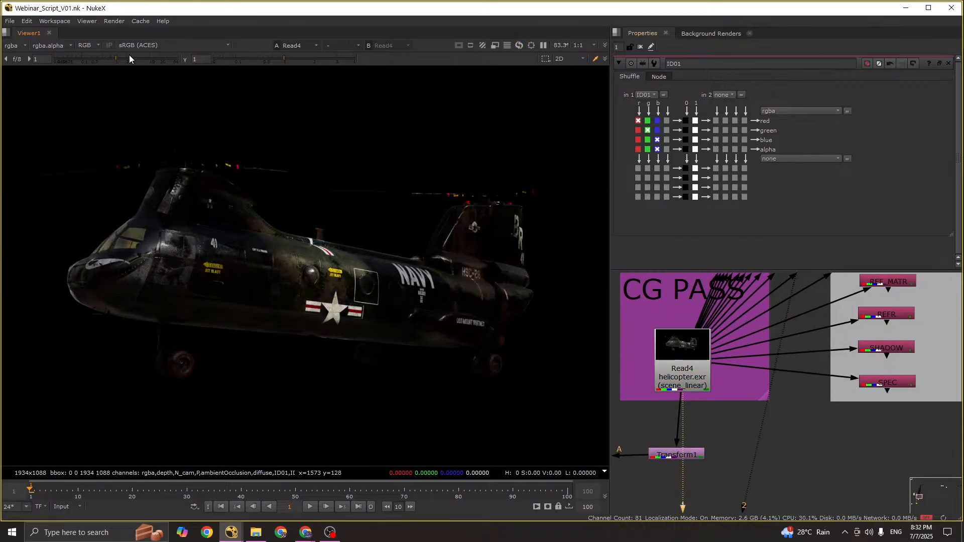
drag(129, 59, 147, 60)
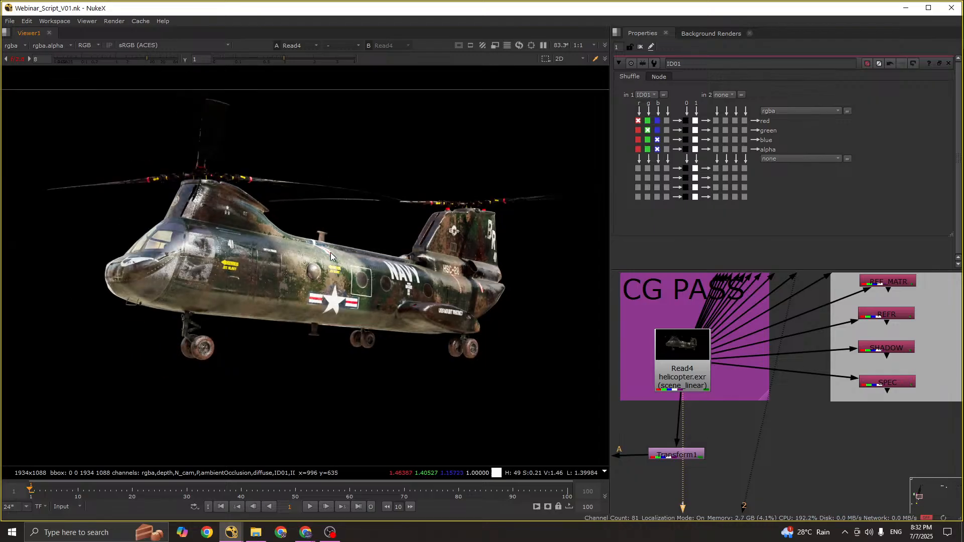
scroll(437, 274, up, 1)
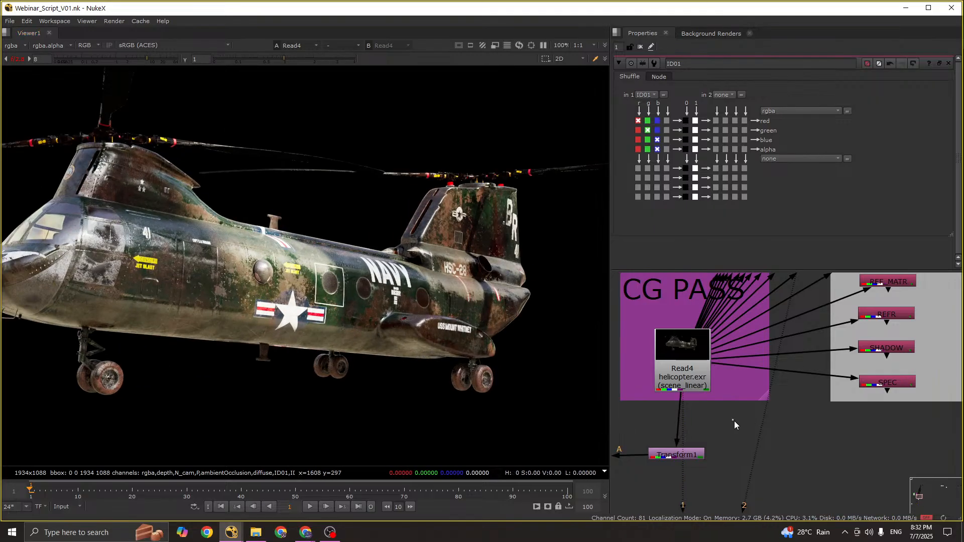
Step: Add a Grade node fed by Read4, place it beside Transform1, and display it as the second viewer input
key(g)
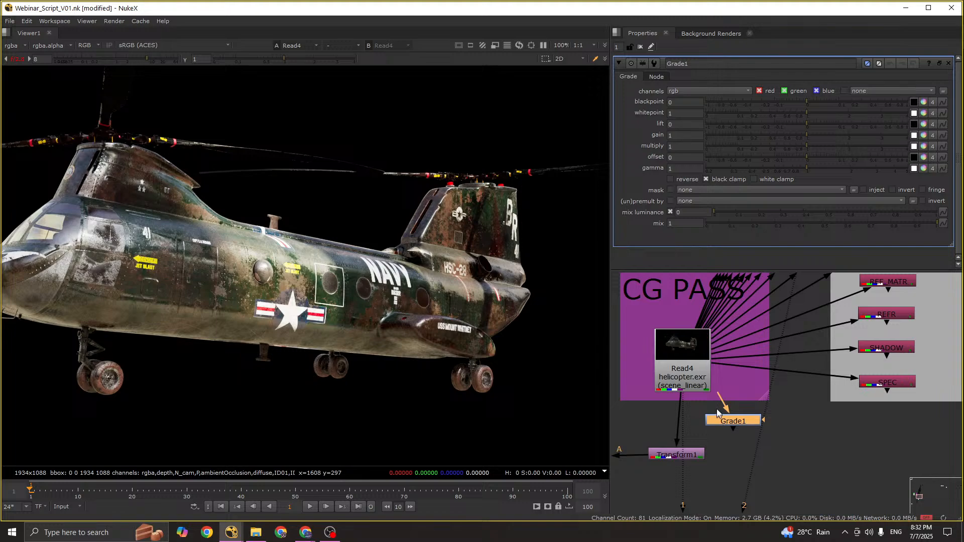
click(725, 409)
drag(734, 421, 818, 459)
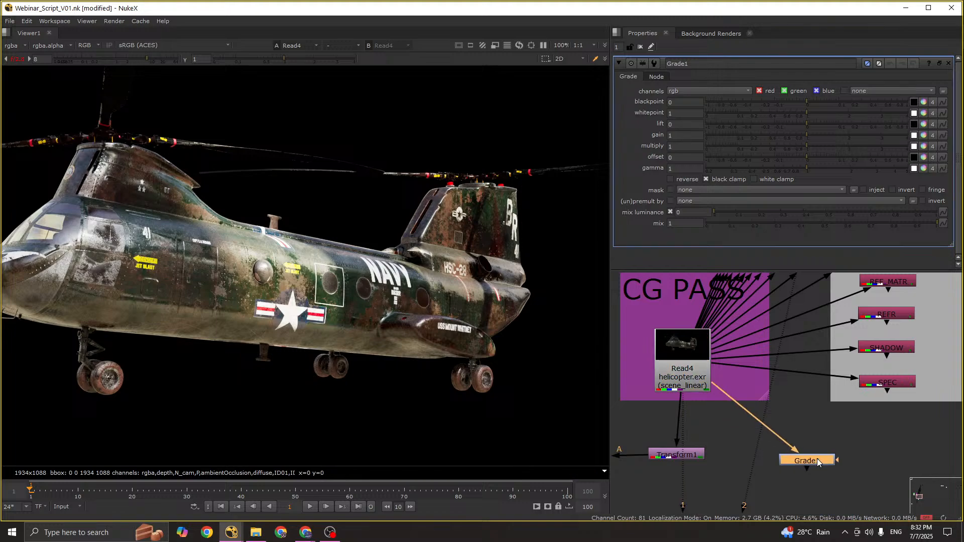
key(2)
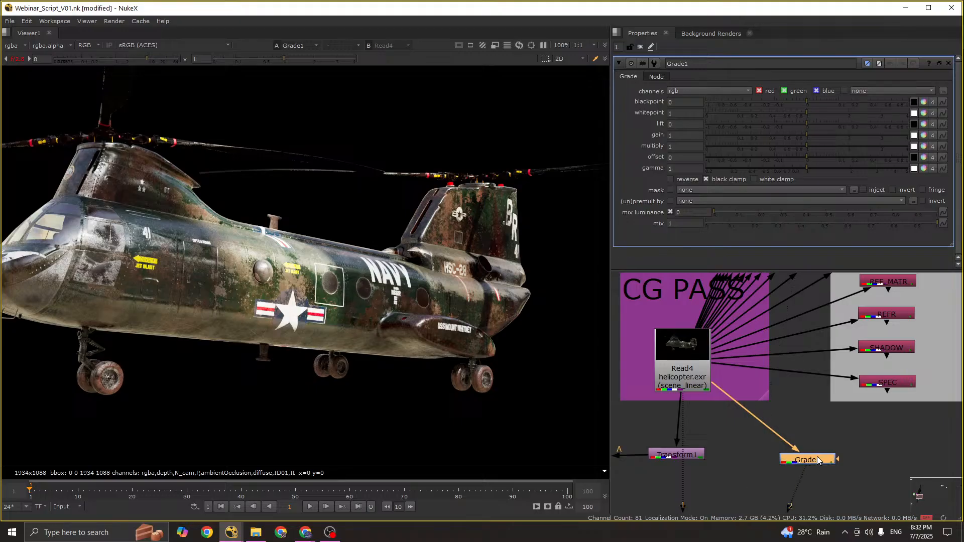
Step: Split the Grade node's gain into separate channels and set the green gain to 0.43
click(923, 135)
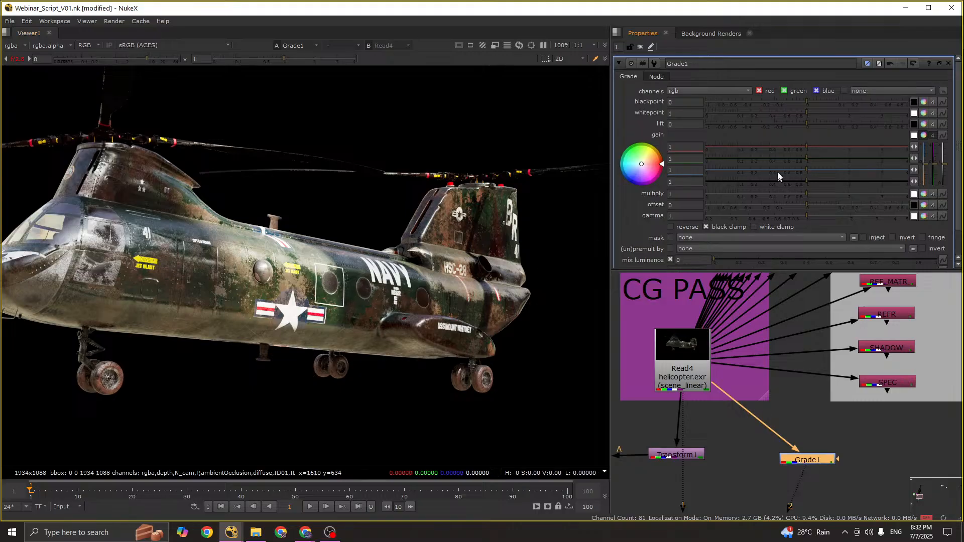
drag(805, 163, 771, 161)
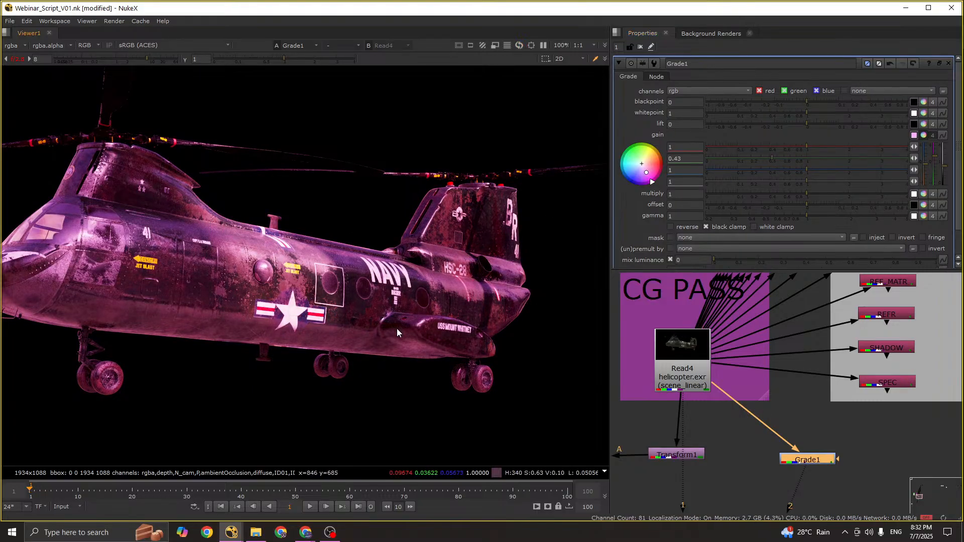
scroll(396, 332, down, 1)
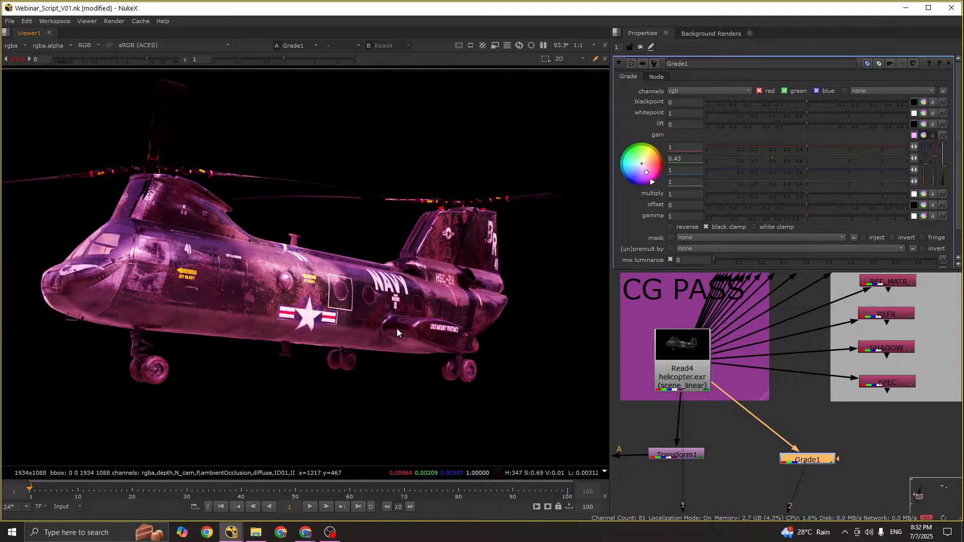
Step: Compare the original Read4 render with the graded version repeatedly and examine the grade's effect on the whole helicopter body
key(1)
scroll(351, 301, up, 4)
key(2)
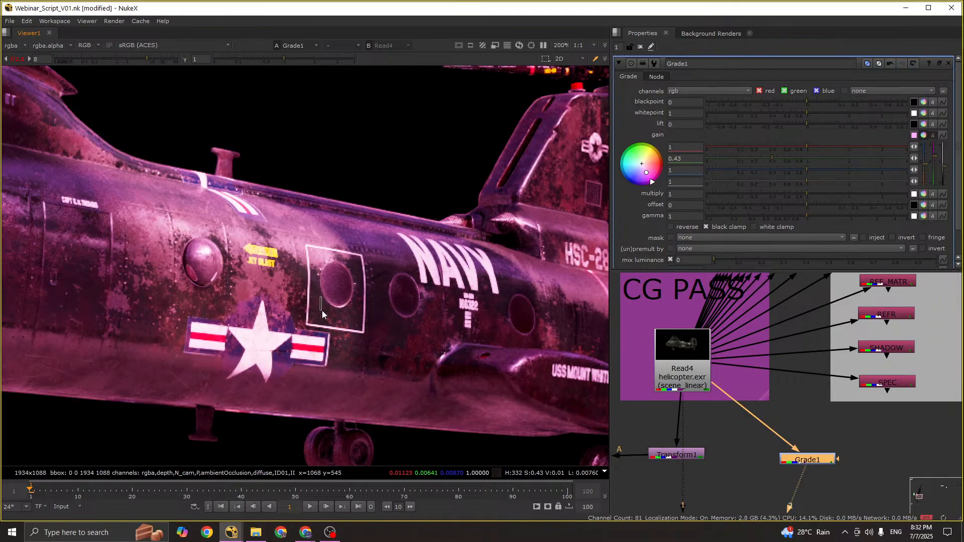
scroll(322, 311, down, 5)
drag(61, 93, 607, 415)
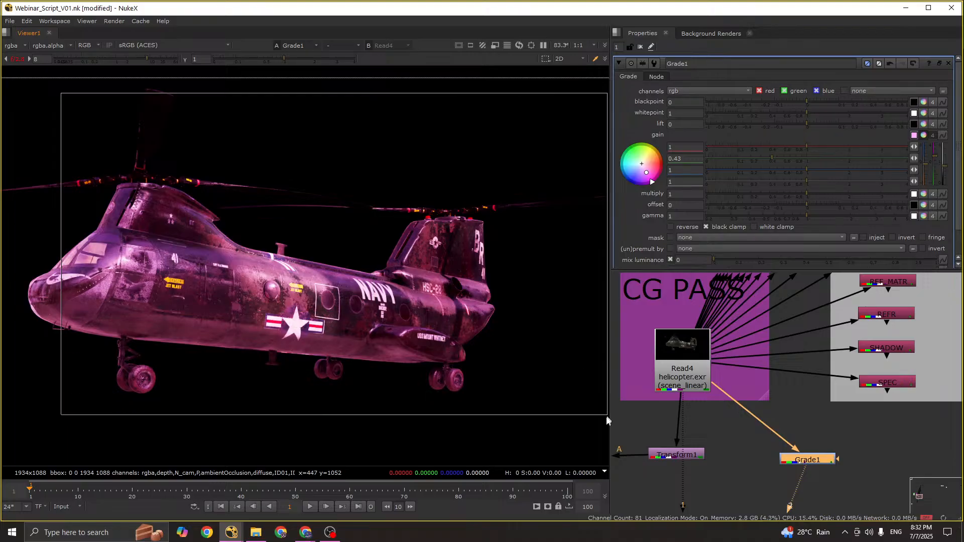
key(1)
key(2)
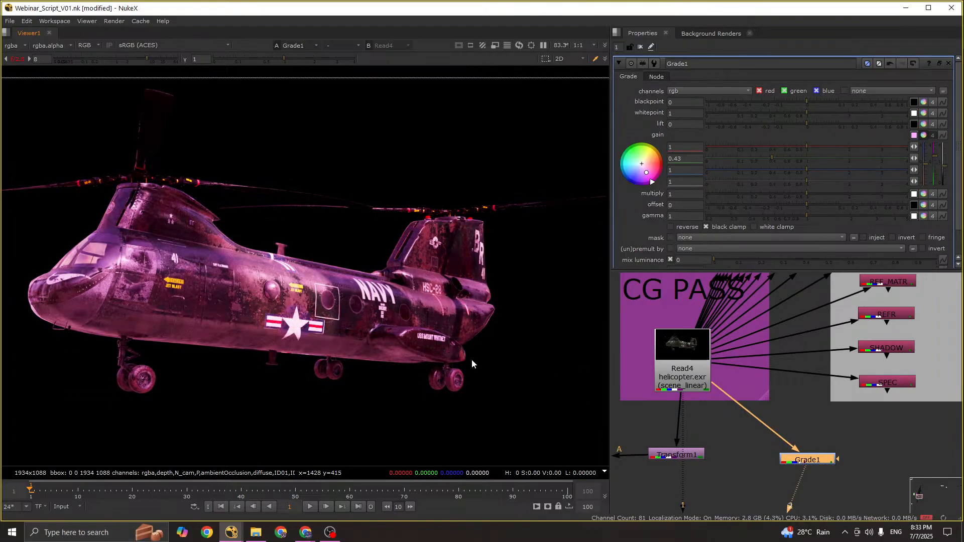
key(1)
key(2)
key(1)
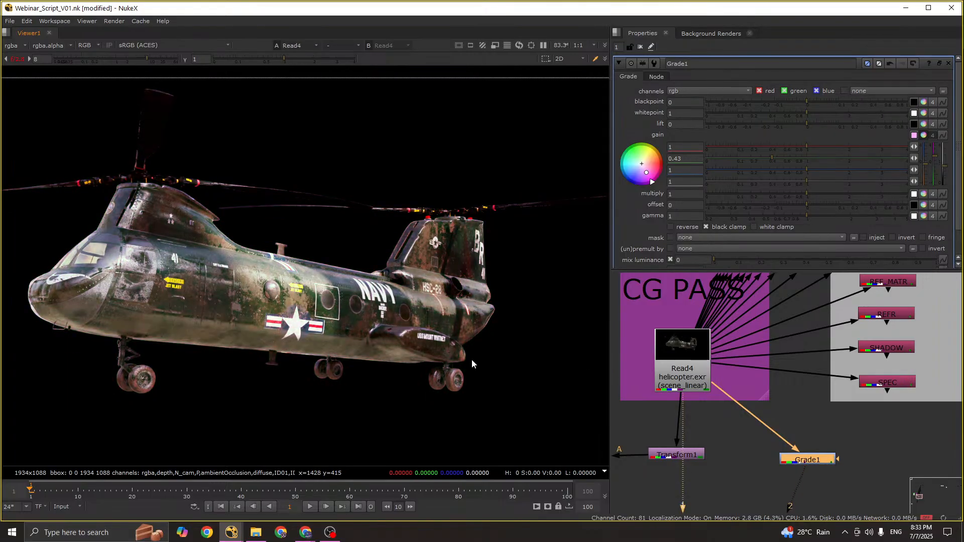
key(2)
key(1)
key(2)
key(1)
key(2)
key(1)
key(2)
key(1)
scroll(225, 276, up, 3)
scroll(258, 240, down, 2)
scroll(258, 240, down, 2)
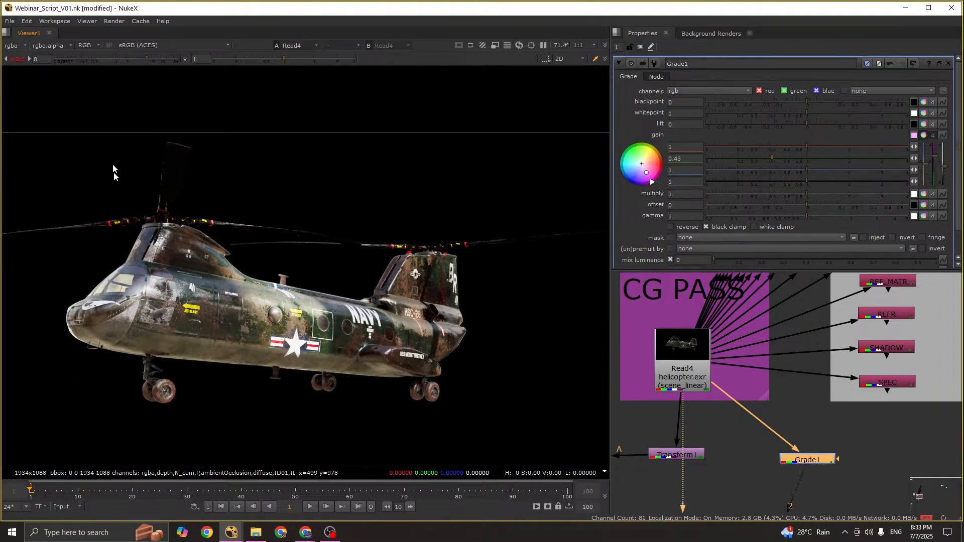
scroll(537, 293, up, 3)
scroll(249, 227, up, 3)
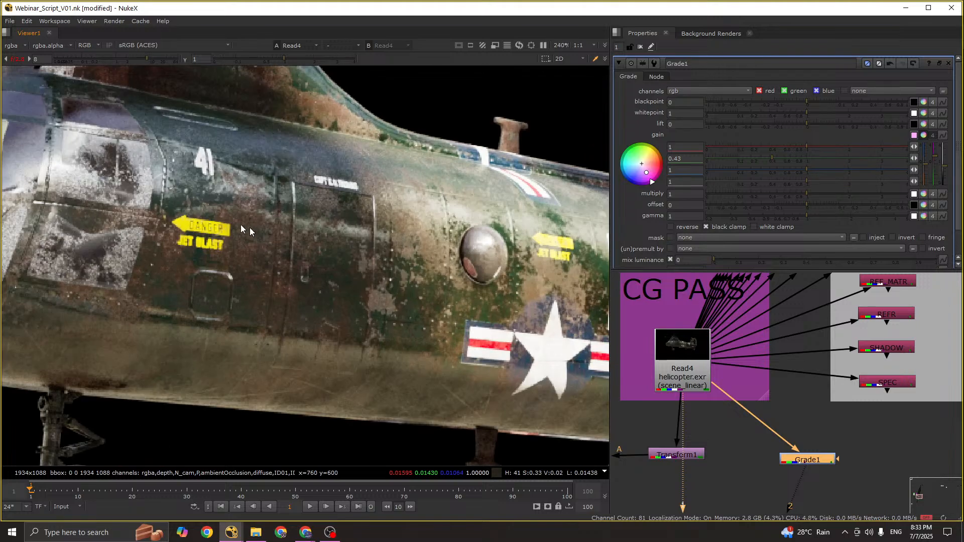
scroll(272, 278, down, 4)
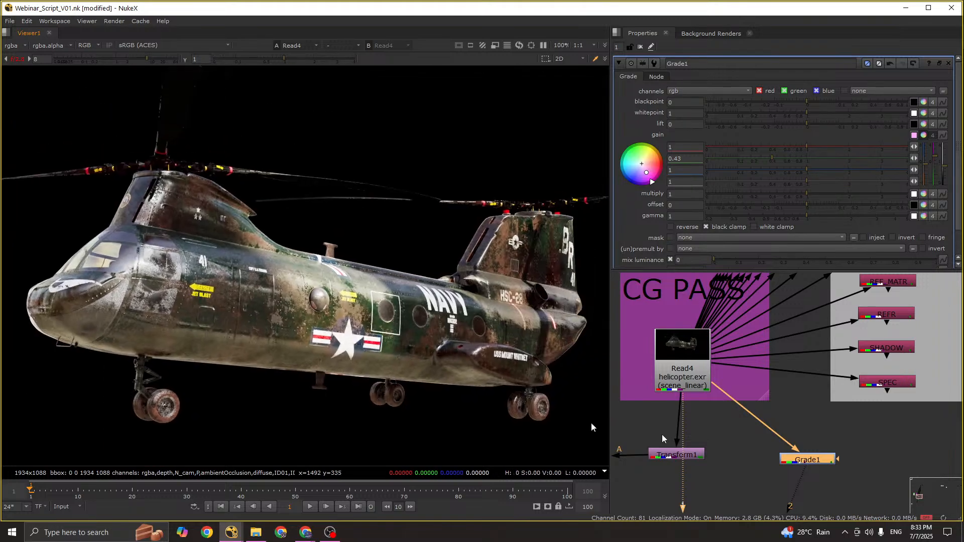
Step: Return to BackdropNode4, display the ID01 Shuffle node in the viewer and open its properties
scroll(833, 338, down, 5)
scroll(833, 337, up, 6)
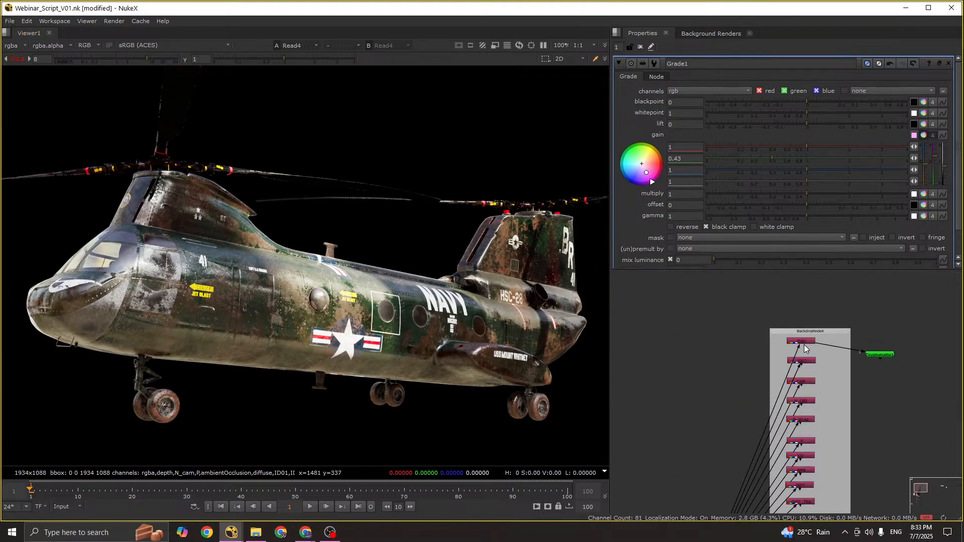
key(1)
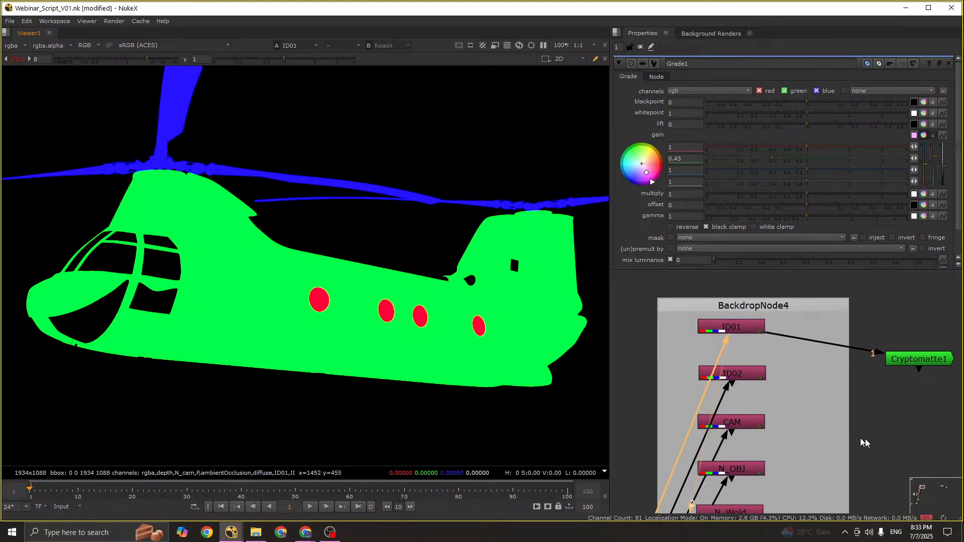
middle_drag(880, 405, 838, 420)
click(693, 345)
double_click(694, 345)
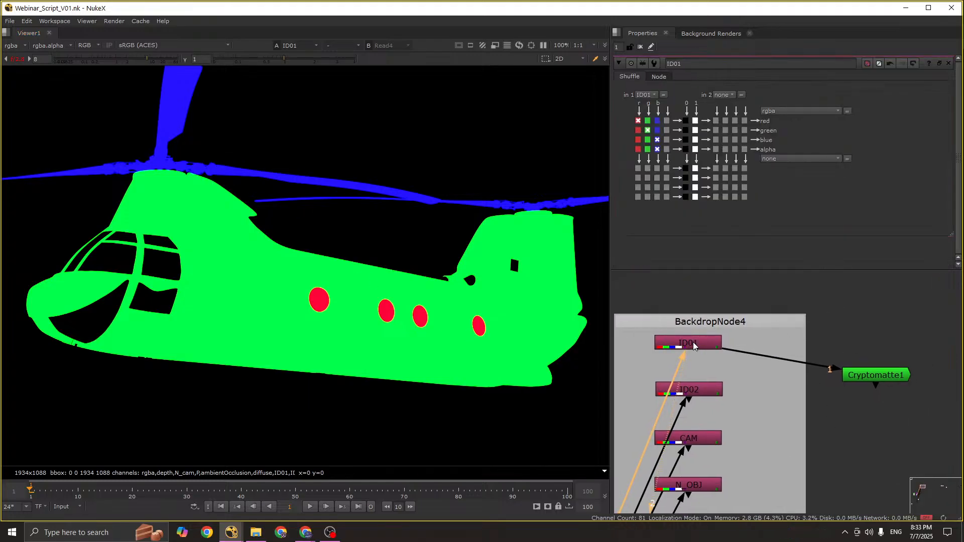
Step: Align the Cryptomatte node closer to ID01's level, display it in the viewer and enable its Picker Add option
drag(856, 382, 857, 365)
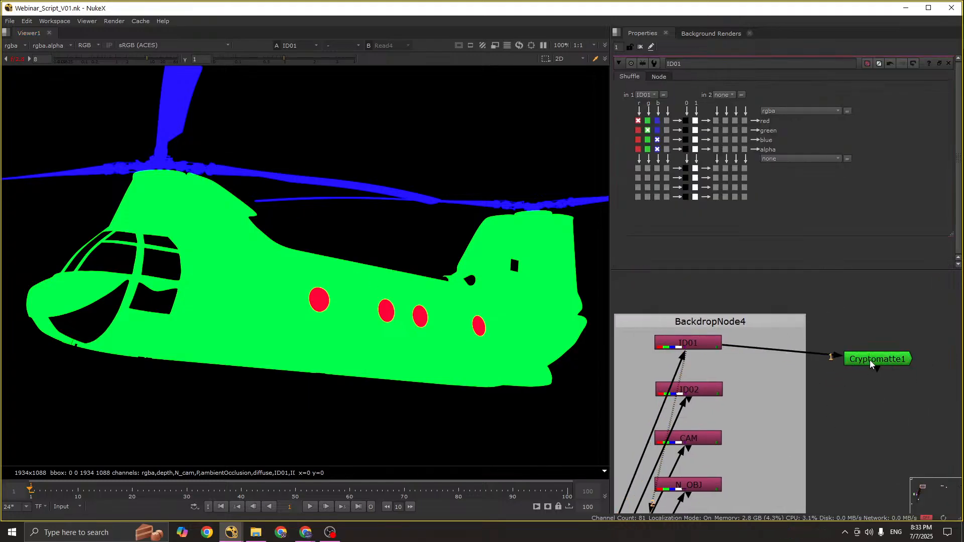
key(2)
double_click(865, 362)
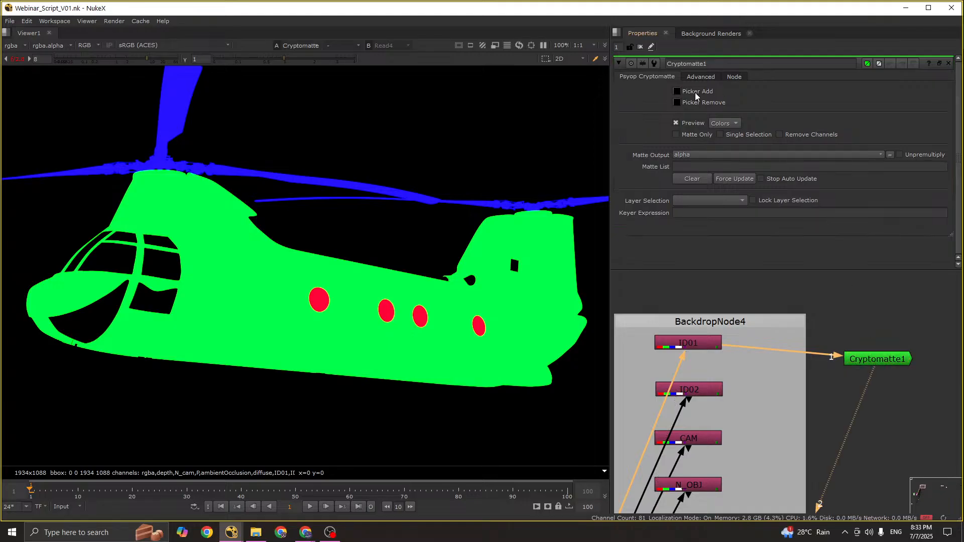
click(676, 92)
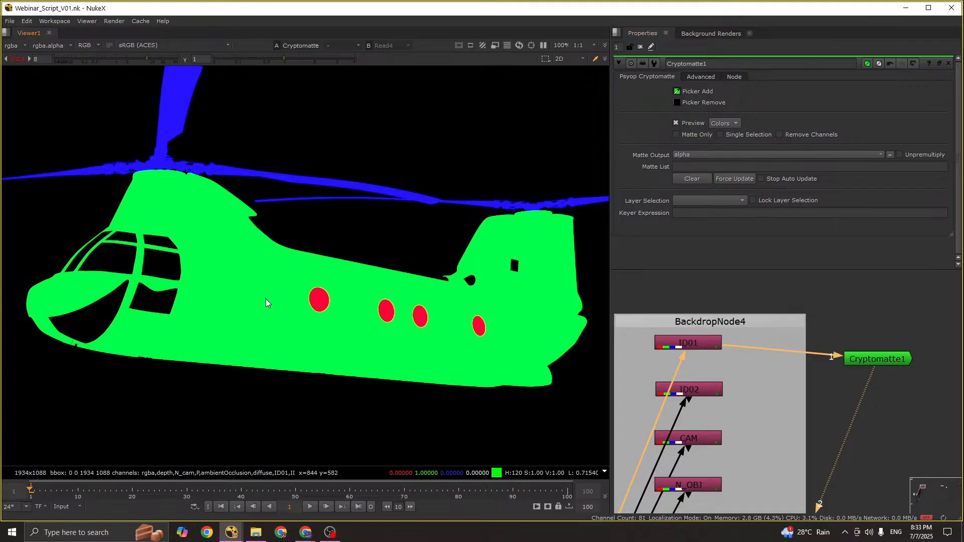
double_click(870, 360)
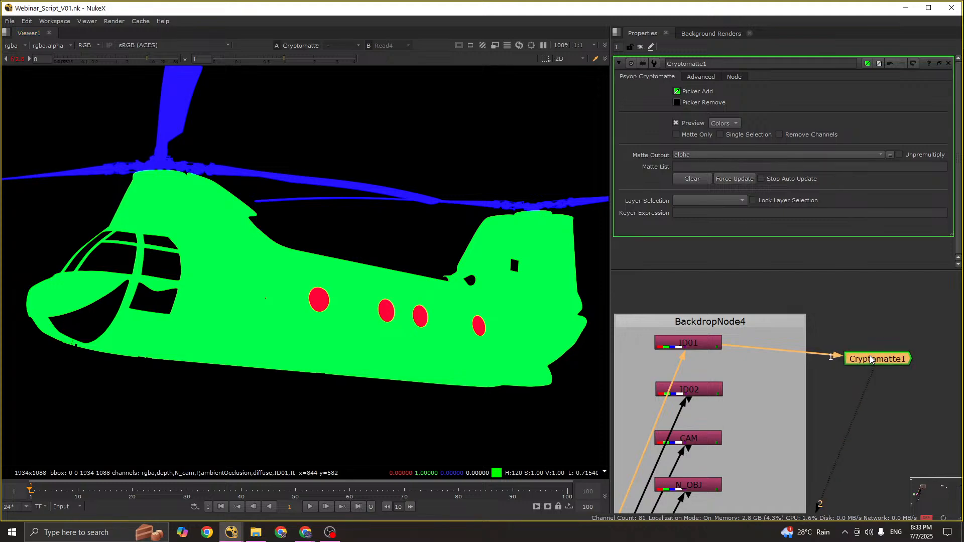
click(688, 135)
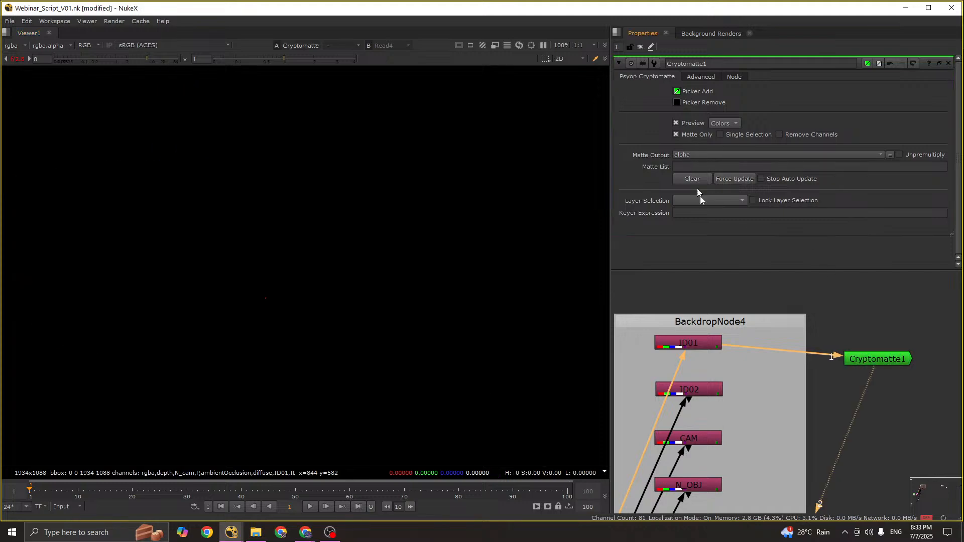
click(675, 134)
click(723, 123)
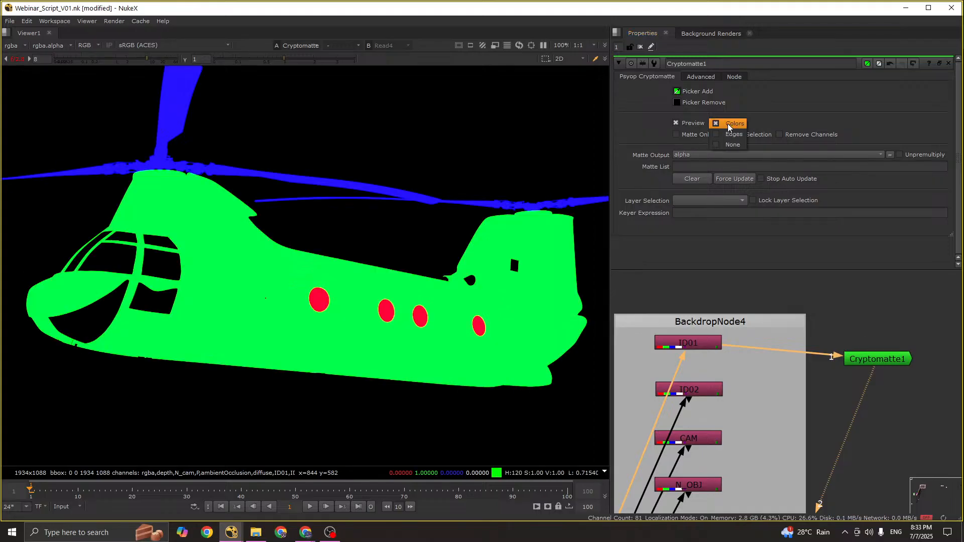
click(863, 346)
Step: Display the Cryptomatte node's alpha channel in the viewer and set its Matte Output to ID01
drag(867, 354, 868, 348)
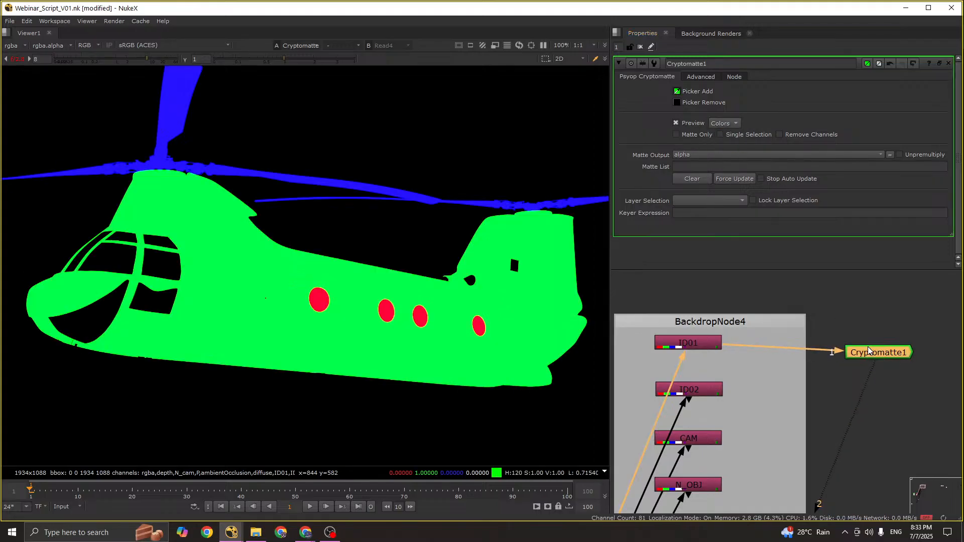
click(868, 351)
key(a)
key(a)
key(a)
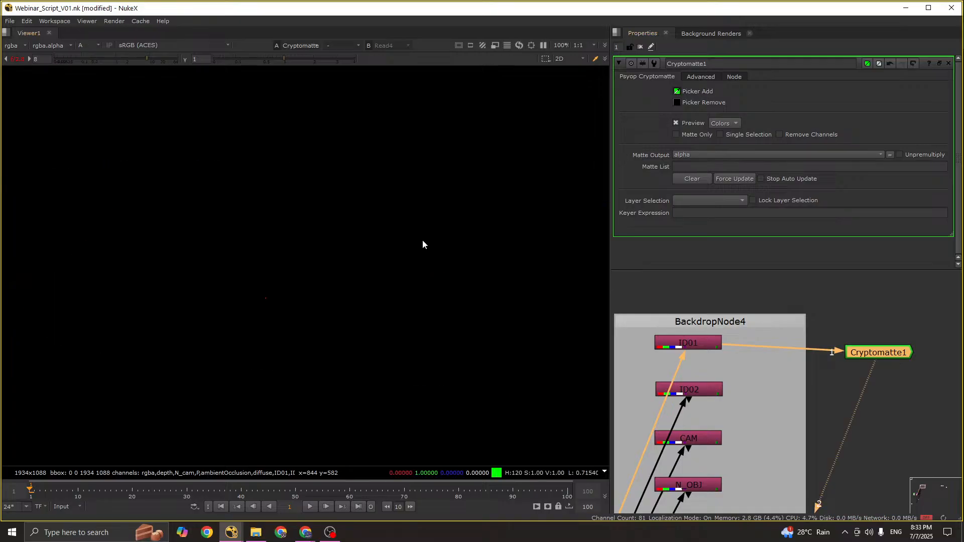
click(893, 357)
click(695, 155)
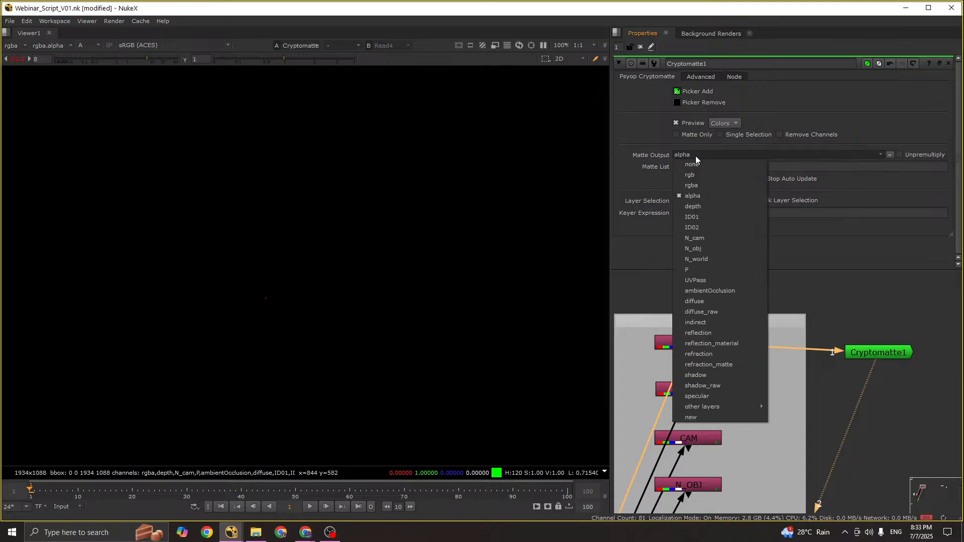
click(700, 217)
scroll(280, 228, down, 5)
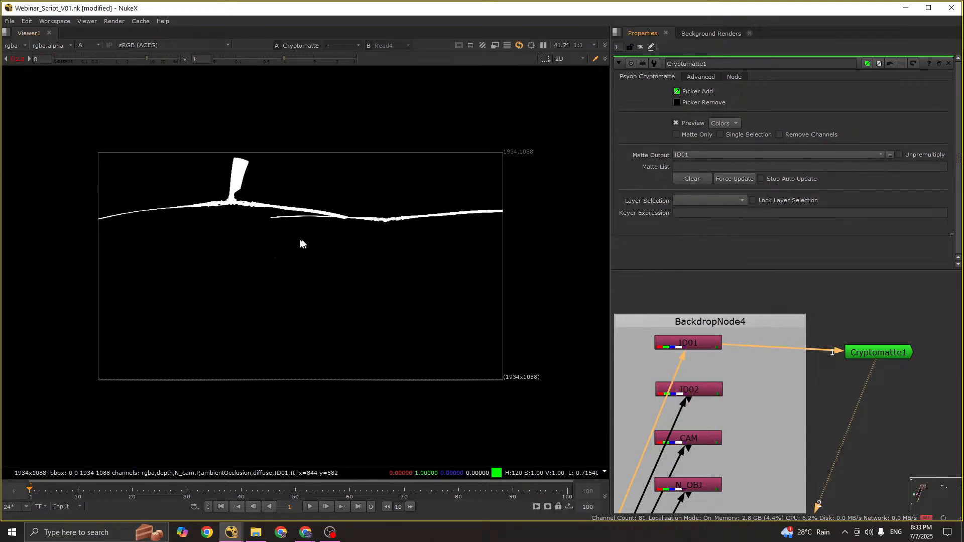
drag(229, 186, 385, 241)
scroll(794, 360, up, 2)
Step: Compare the ID01 Shuffle node with the Cryptomatte node's alpha output in the viewer
click(658, 340)
key(1)
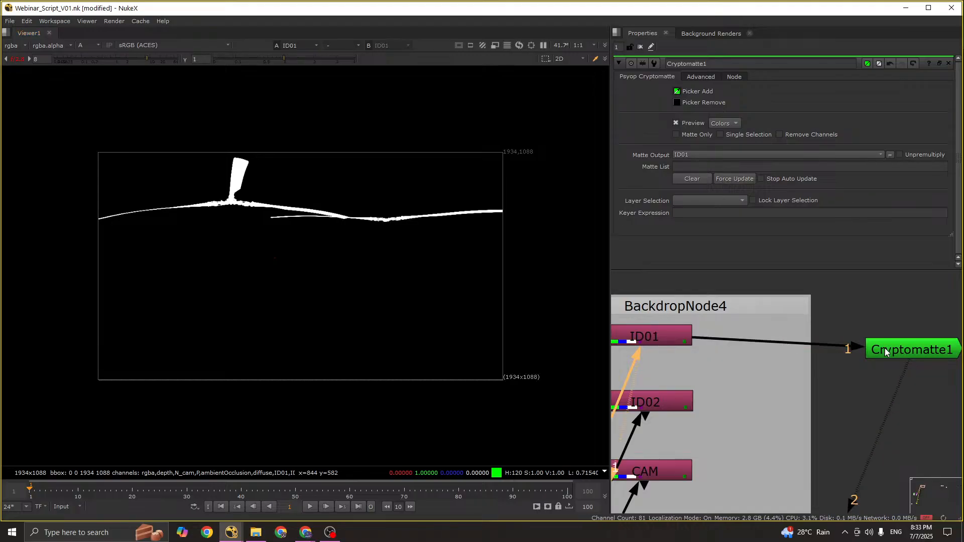
click(887, 351)
key(2)
middle_drag(893, 350, 839, 357)
drag(839, 357, 845, 353)
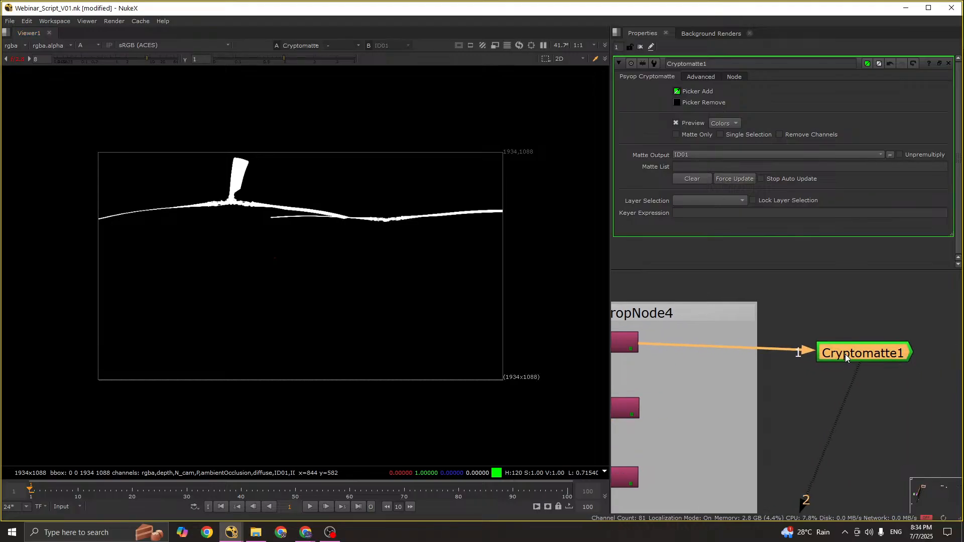
key(a)
key(a)
Step: Switch the Cryptomatte view between color and alpha to examine how the blue rotor area corresponds to the matte
scroll(306, 218, up, 2)
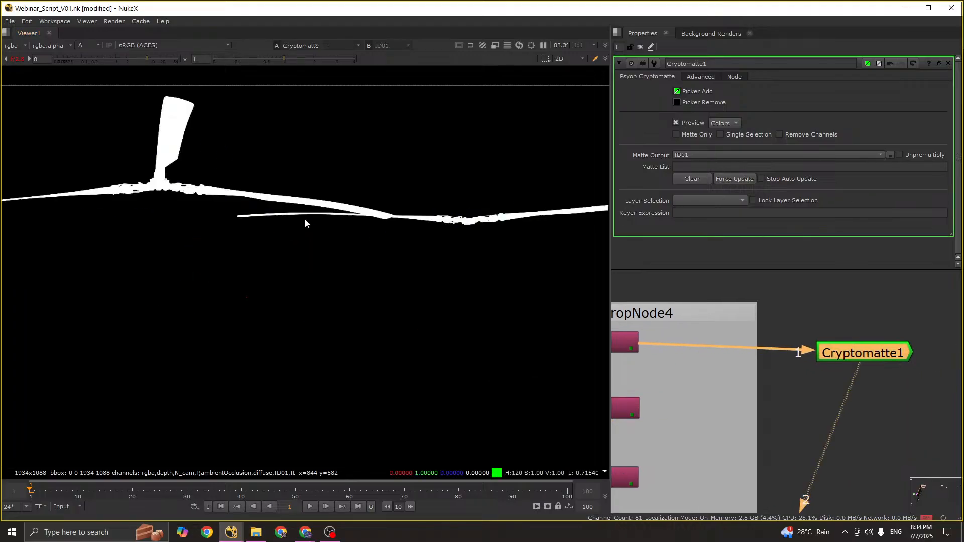
key(a)
key(a)
key(a)
key(a)
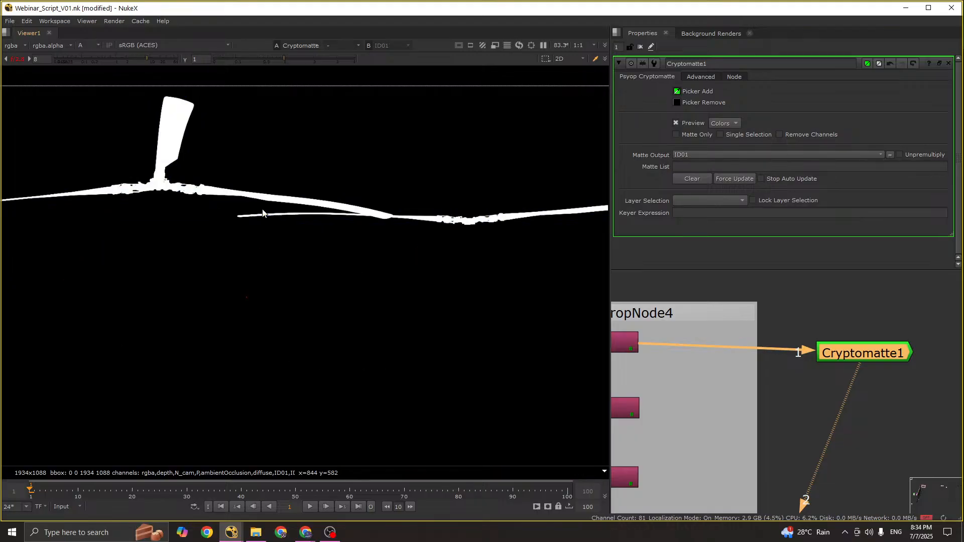
scroll(447, 223, down, 2)
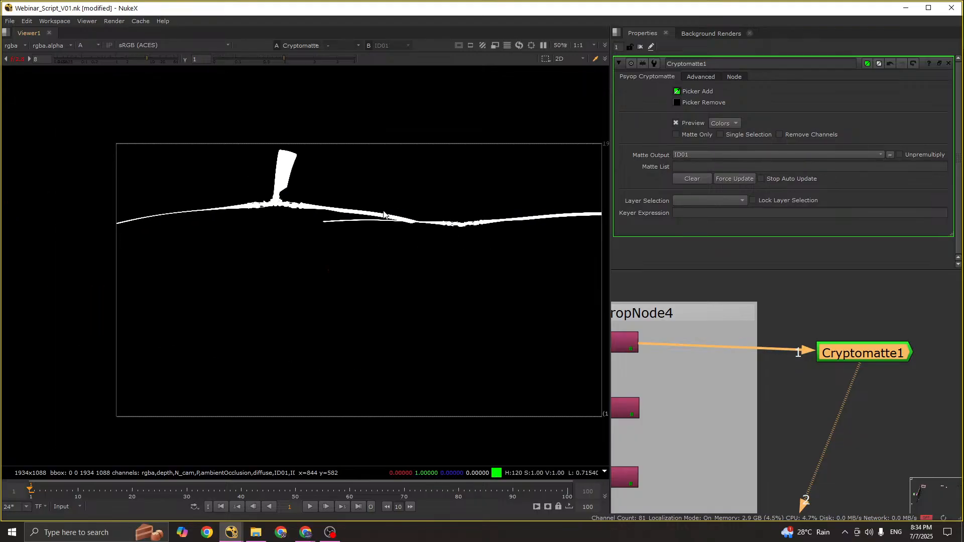
key(a)
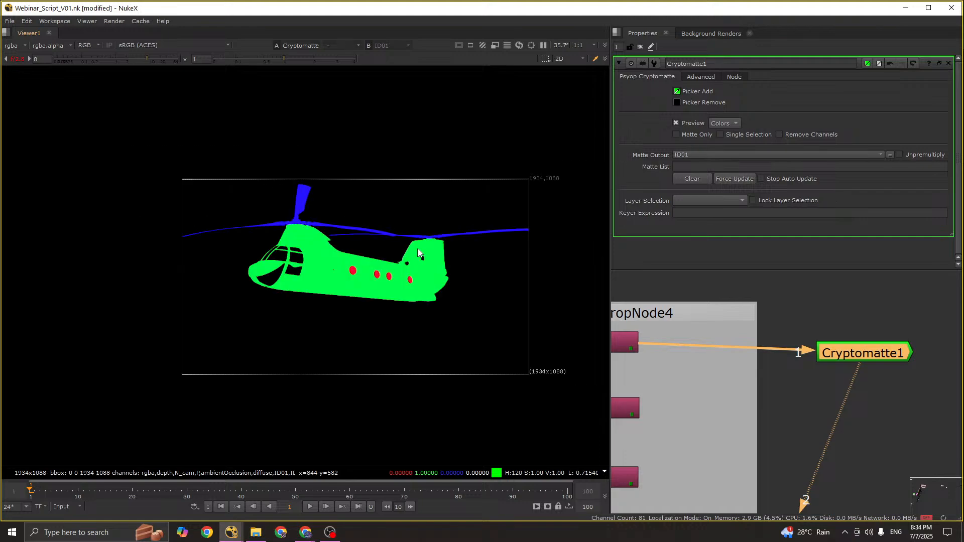
scroll(420, 252, up, 2)
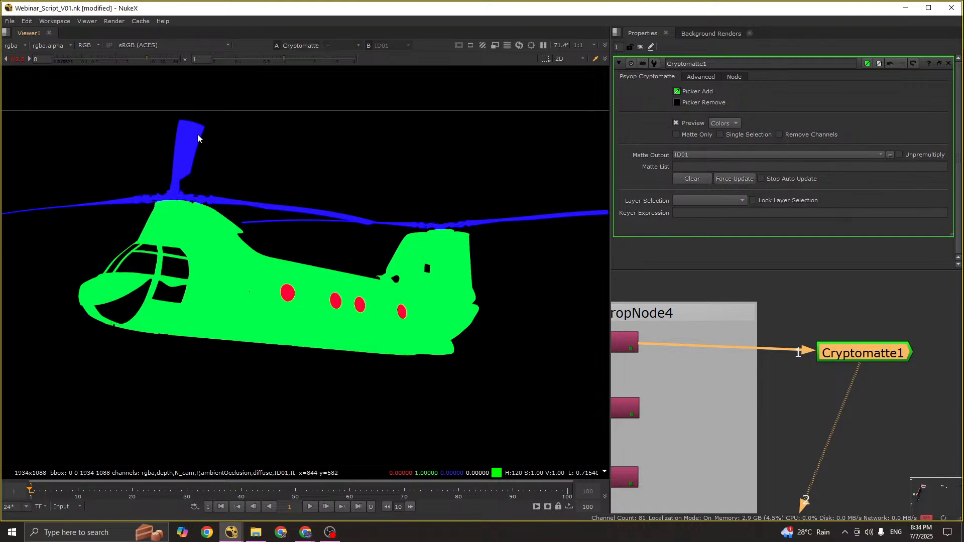
key(a)
key(a)
key(a)
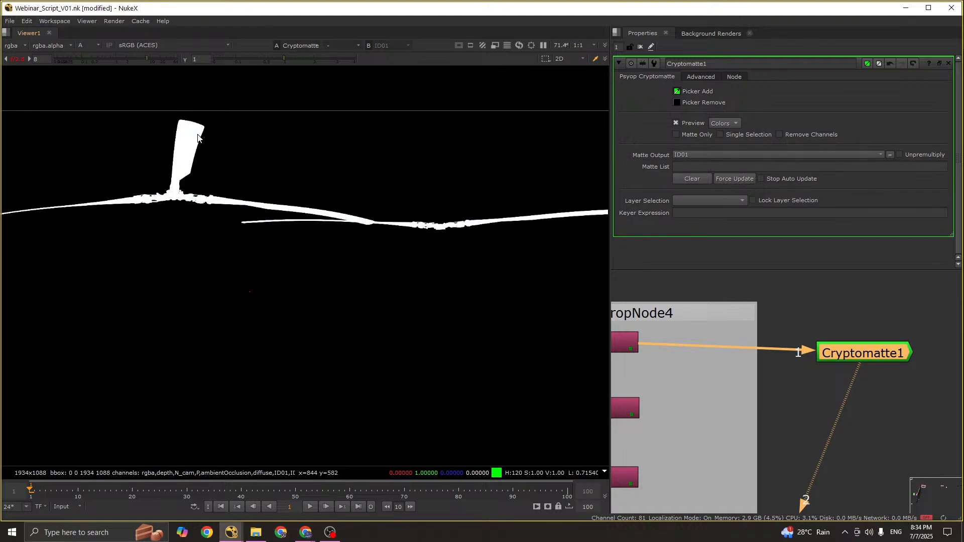
Step: Paste a copy of the Cryptomatte node beneath the CG PASS backdrop, between Transform1 and Grade1
scroll(860, 331, down, 3)
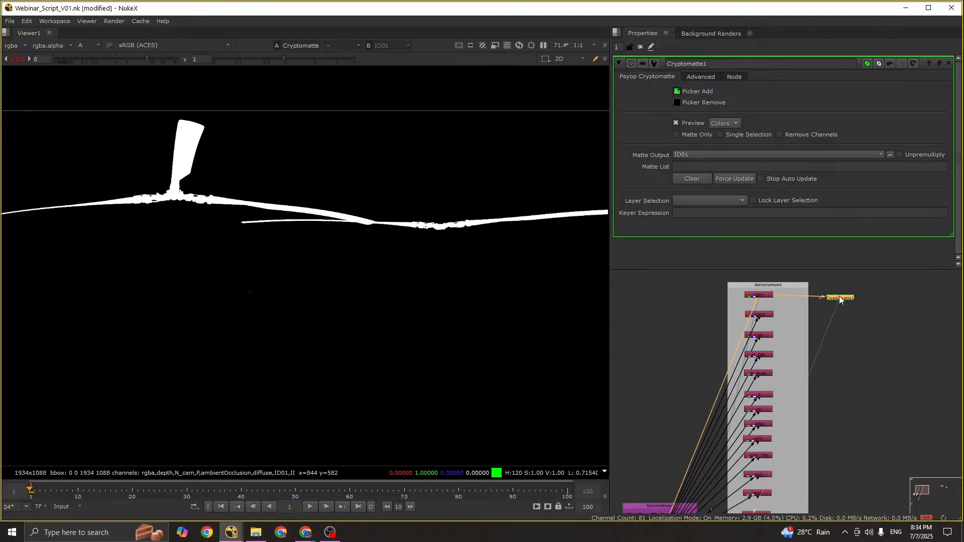
drag(840, 299, 844, 296)
scroll(843, 294, down, 4)
middle_drag(772, 407, 785, 350)
scroll(785, 351, up, 9)
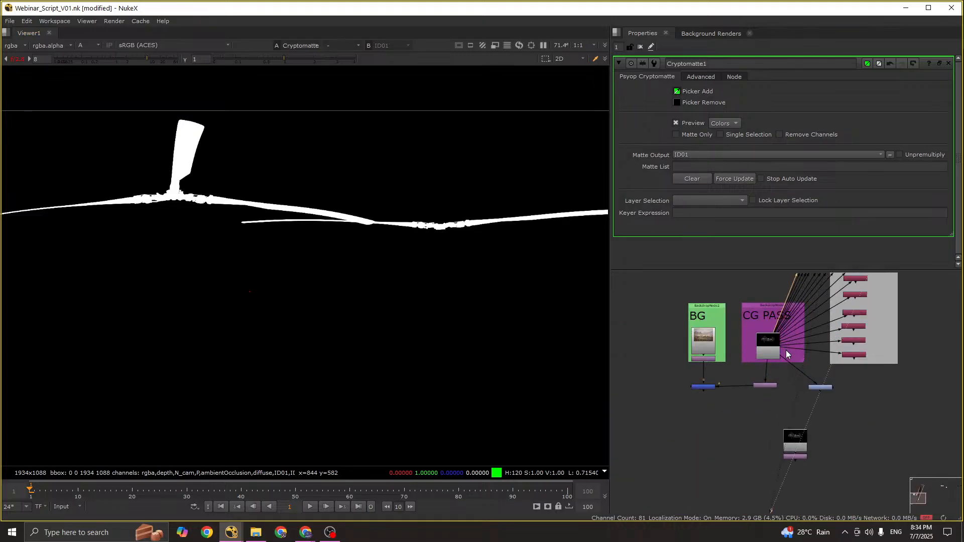
key(ctrl+v)
scroll(781, 404, down, 3)
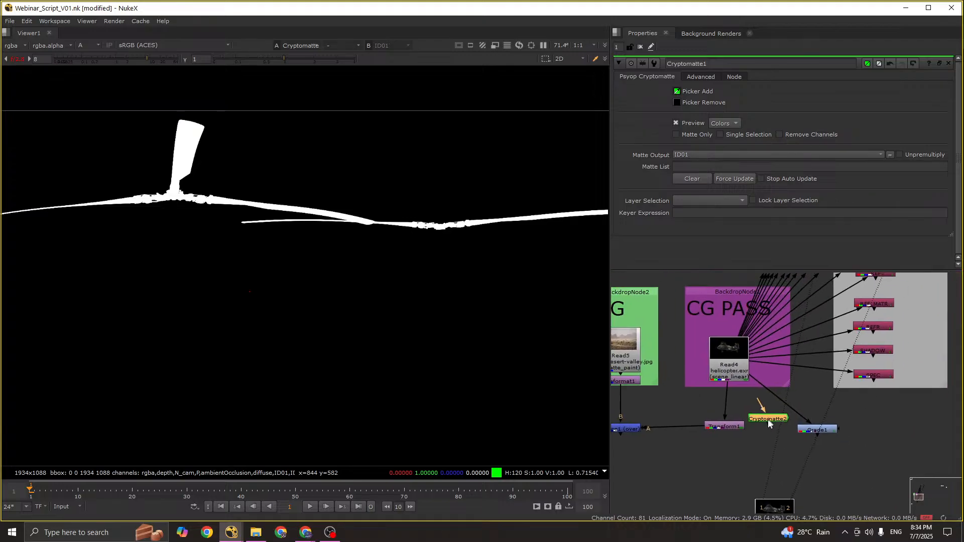
Step: Display Read4 and Grade1 in full color in the viewer and move Grade1 farther away from the Cryptomatte copy
double_click(734, 372)
key(1)
key(a)
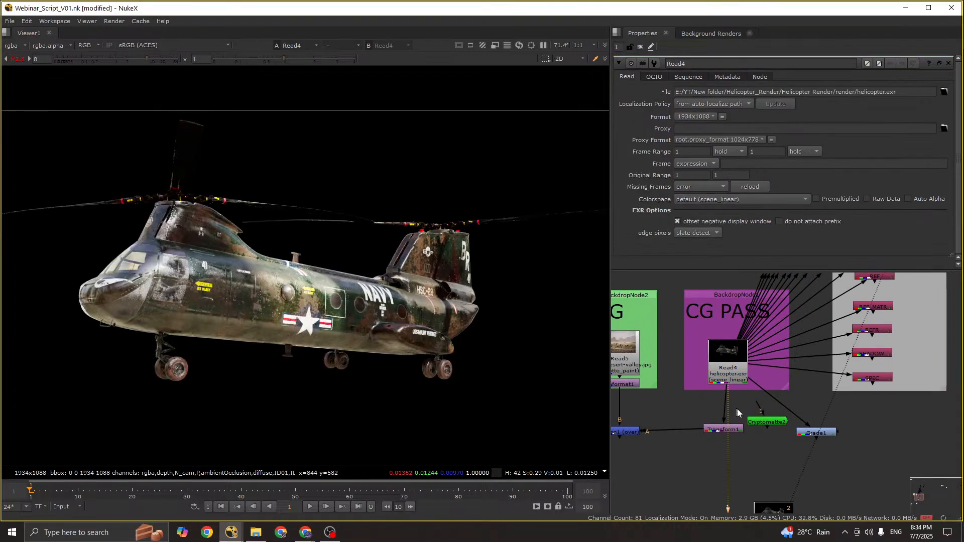
click(816, 434)
key(1)
scroll(753, 392, up, 2)
drag(753, 392, 796, 387)
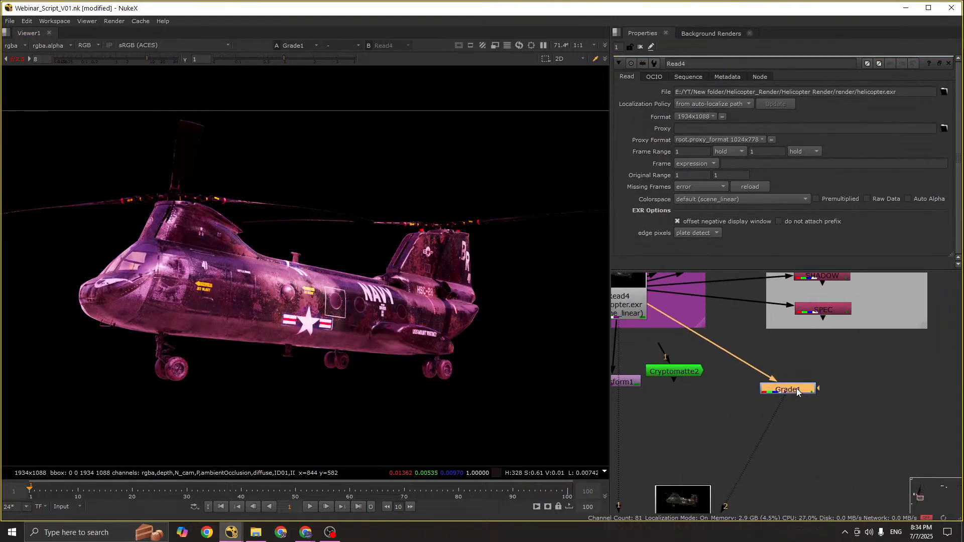
Step: Compare the unmasked Grade1 result with the original Read4 render in the viewer
key(1)
key(2)
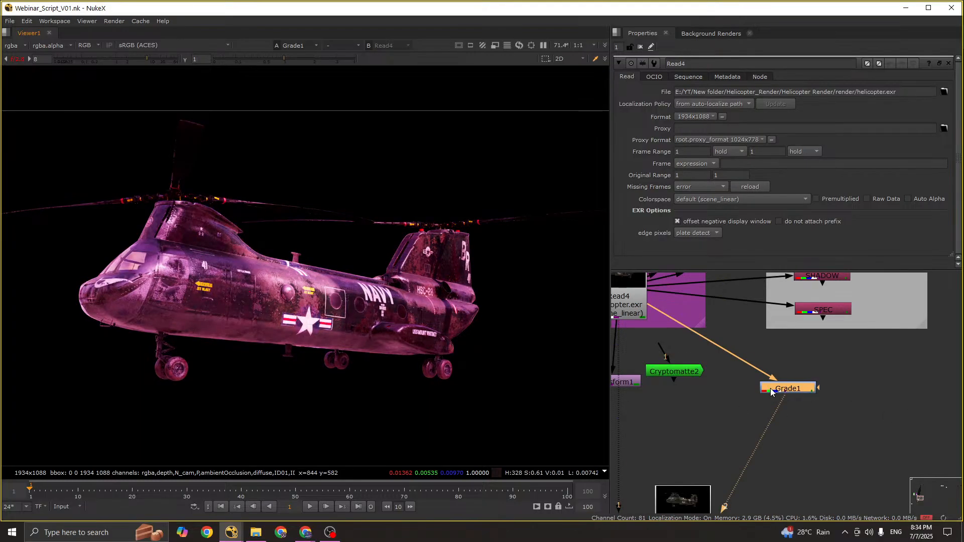
key(1)
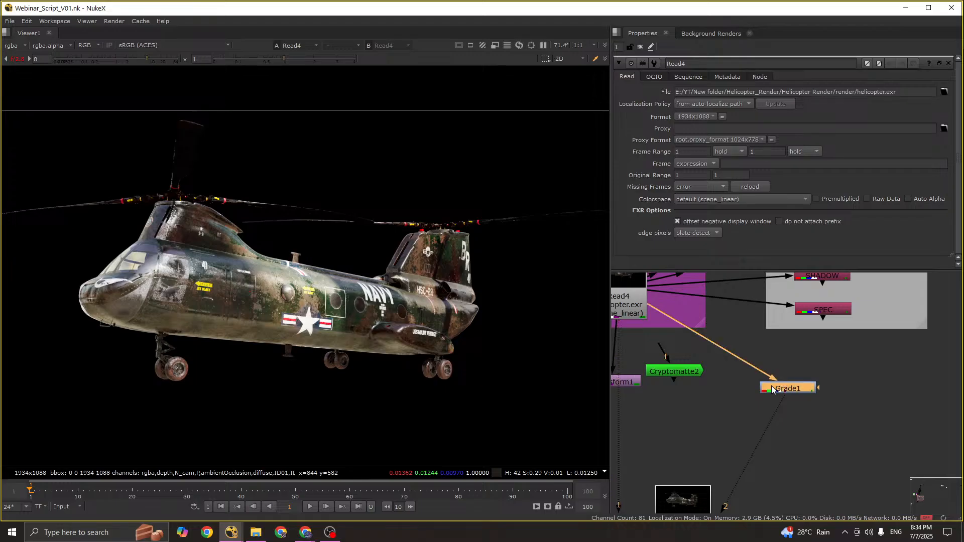
key(2)
middle_drag(679, 376, 680, 399)
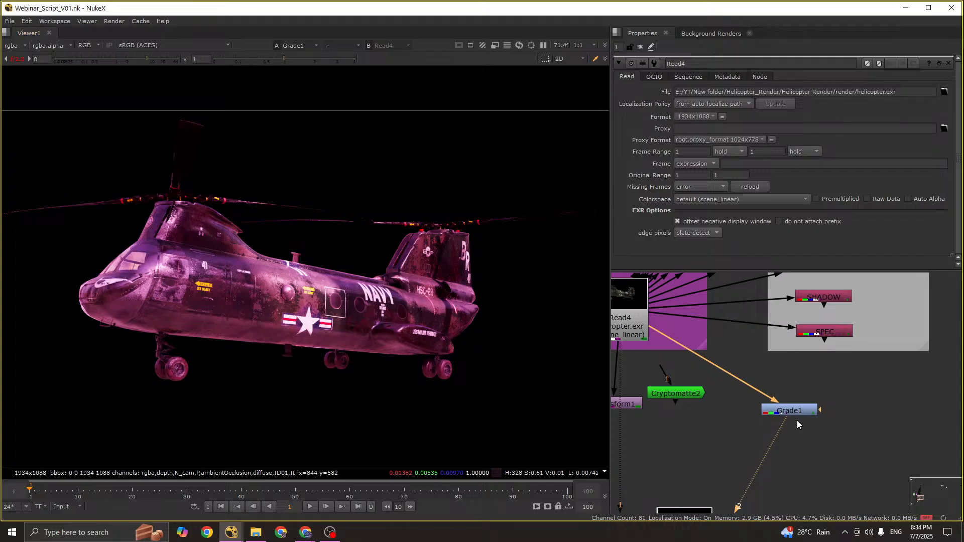
middle_drag(710, 403, 708, 387)
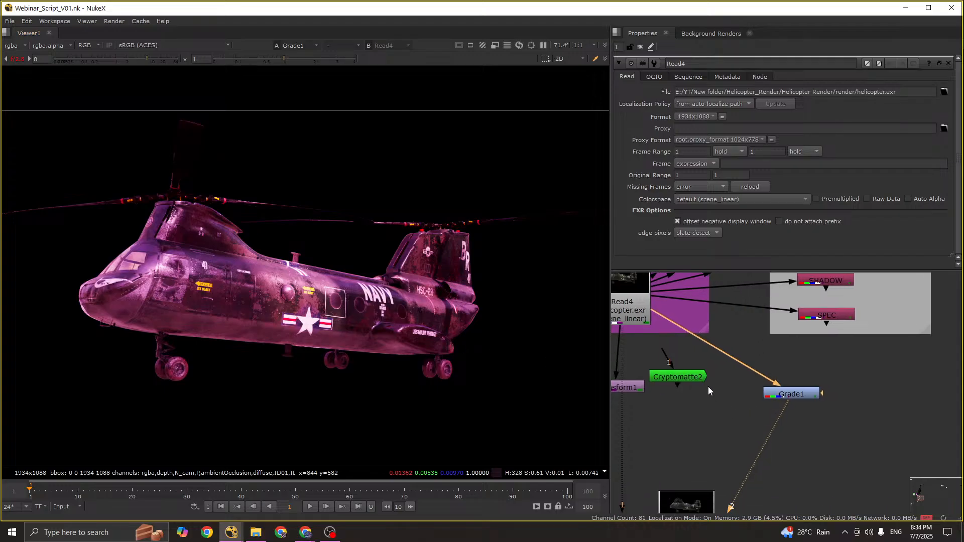
Step: Place the Cryptomatte copy beside Grade1, connect it to Grade1's mask input and save the script
drag(690, 379, 893, 407)
middle_drag(878, 416, 857, 394)
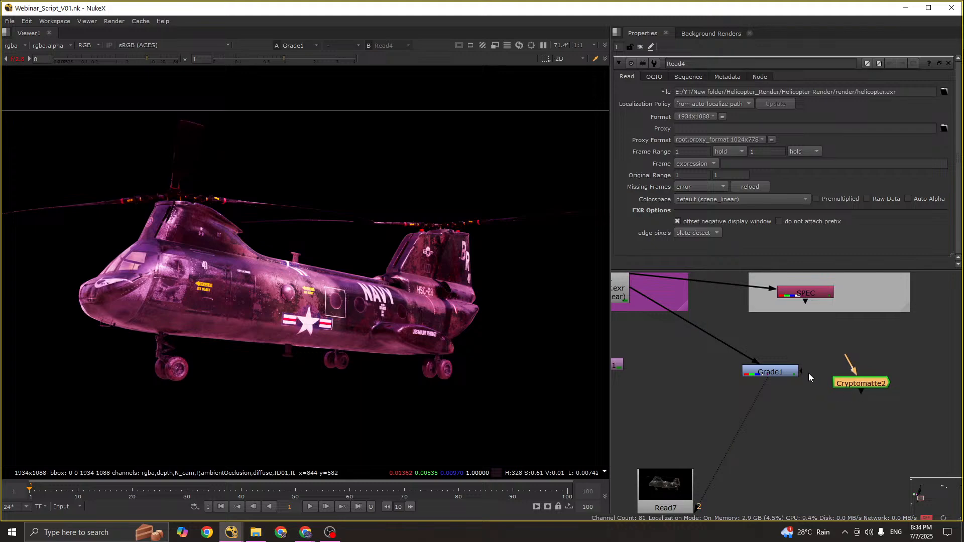
drag(805, 371, 889, 377)
double_click(887, 368)
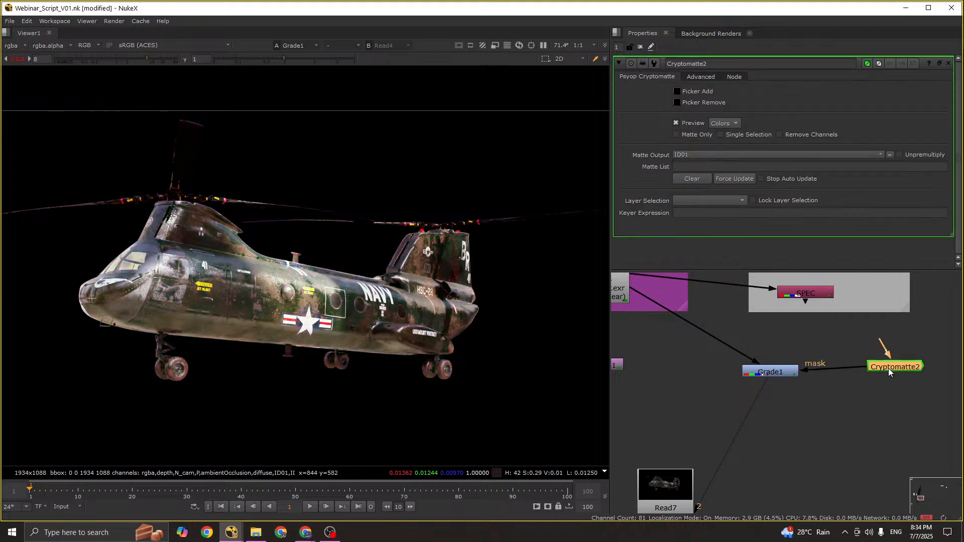
scroll(871, 396, down, 3)
key(ctrl+s)
scroll(873, 398, down, 4)
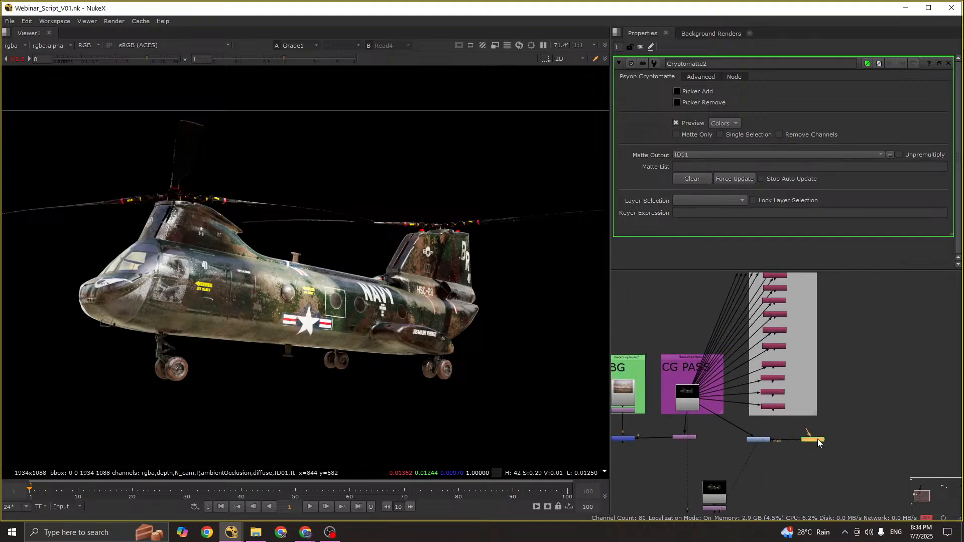
Step: Connect the Cryptomatte copy's input to the ID01 node and display Grade1 in the viewer with its properties open
key(space)
drag(757, 426, 719, 167)
middle_drag(707, 450, 731, 423)
key(space)
click(655, 360)
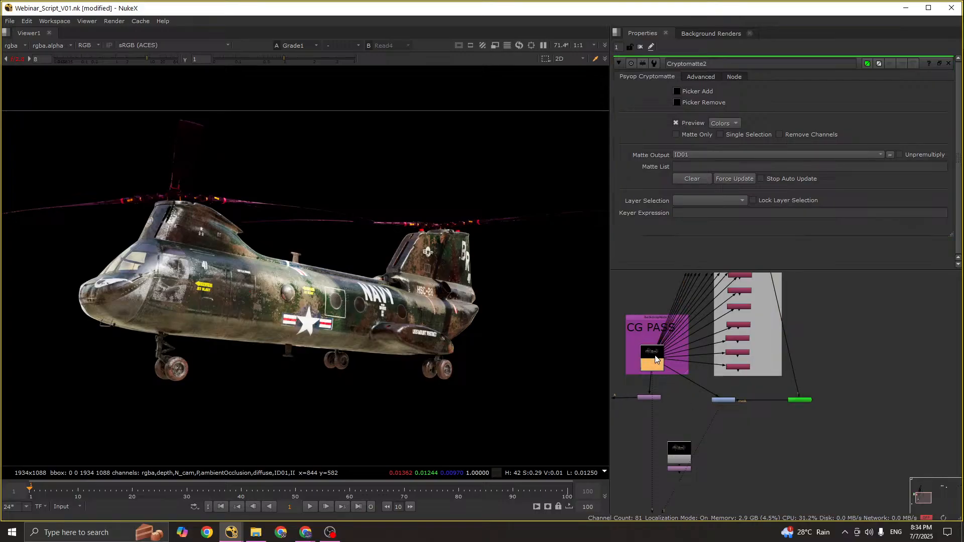
click(676, 376)
double_click(719, 399)
key(1)
Step: Enlarge the viewer and inspect the masked grade across the helicopter's body and rotor blades
scroll(294, 221, up, 5)
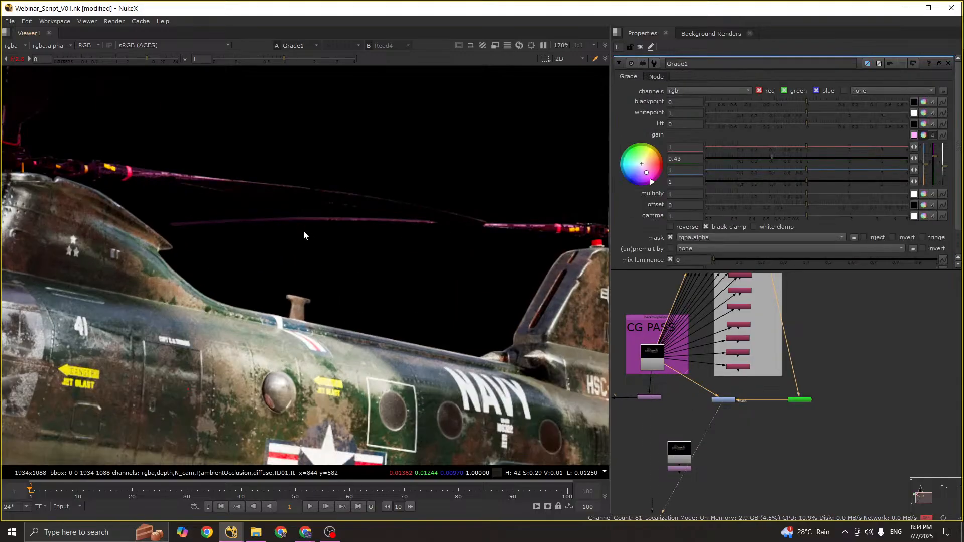
key(space)
scroll(360, 244, down, 3)
scroll(491, 346, up, 6)
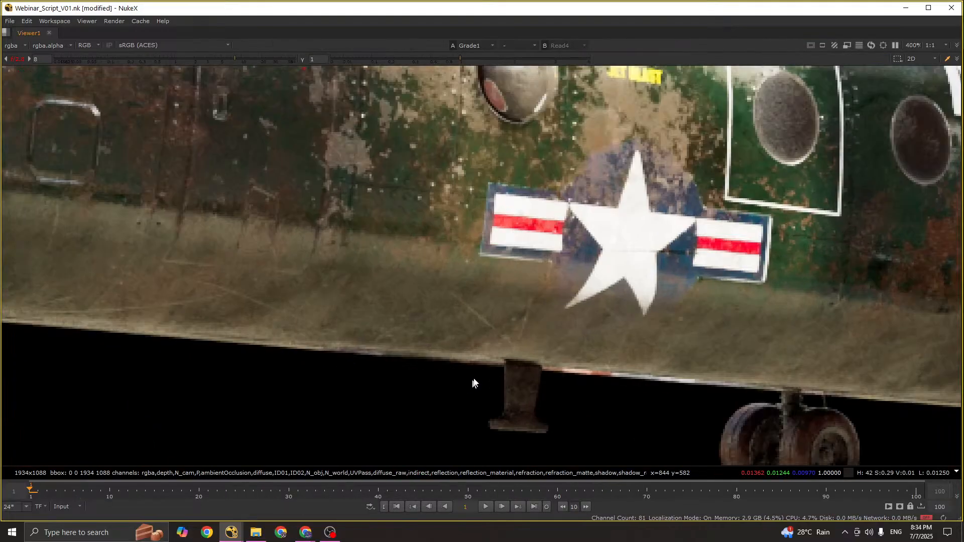
key(f)
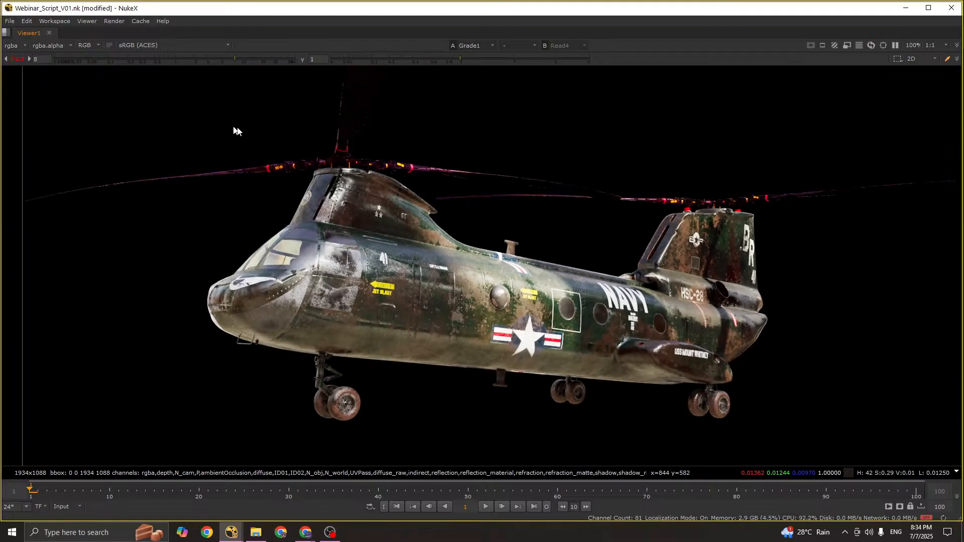
scroll(236, 129, down, 2)
mouse_move(140, 129)
mouse_down()
mouse_move(655, 240)
mouse_move(644, 243)
mouse_up()
Step: Switch repeatedly between the Read4 render and Grade1 to compare the color change on the rotor blades
key(2)
key(1)
key(2)
scroll(312, 167, up, 5)
key(1)
key(2)
drag(326, 125, 216, 234)
key(1)
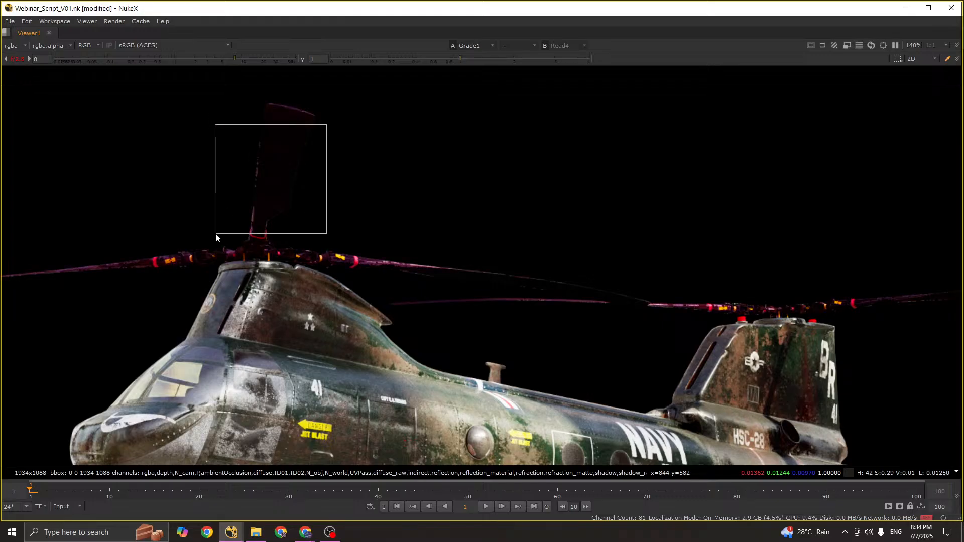
key(2)
key(1)
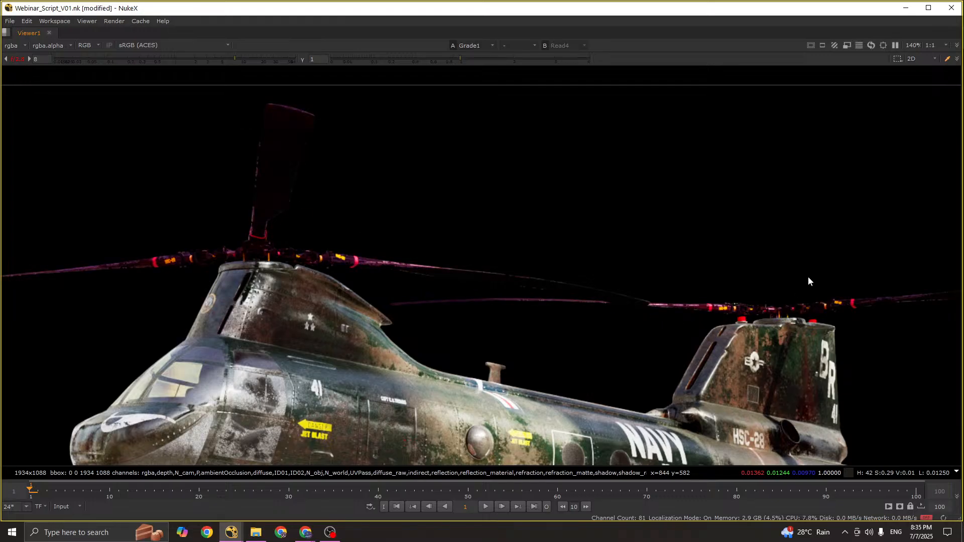
scroll(426, 250, down, 4)
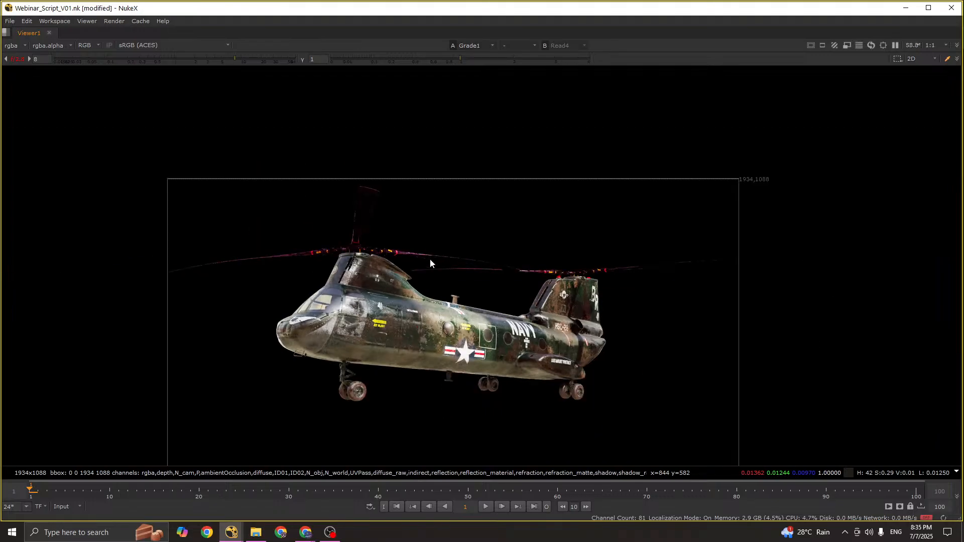
Step: Restore the full layout and set Grade1's multiply to 4 and offset to -1
key(space)
scroll(727, 400, up, 3)
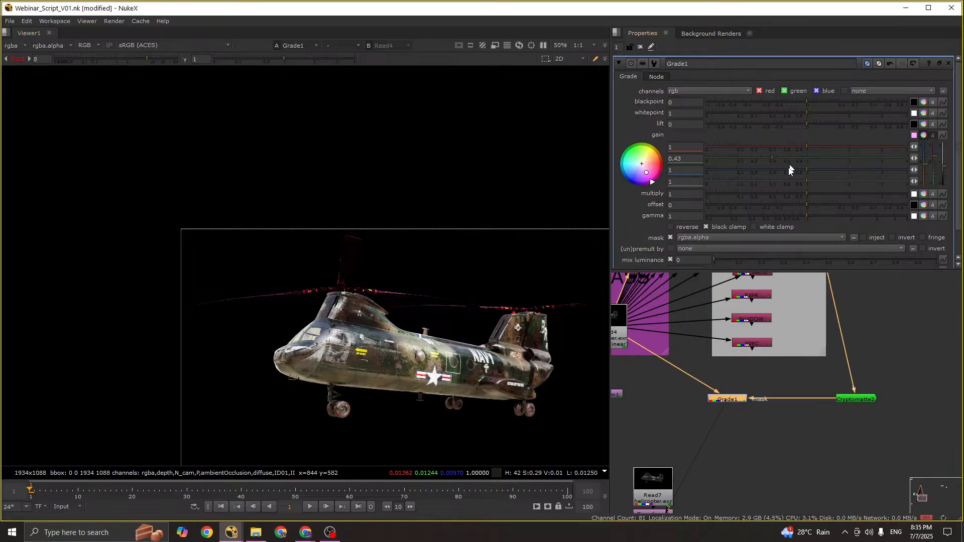
drag(812, 195, 907, 194)
drag(751, 207, 705, 205)
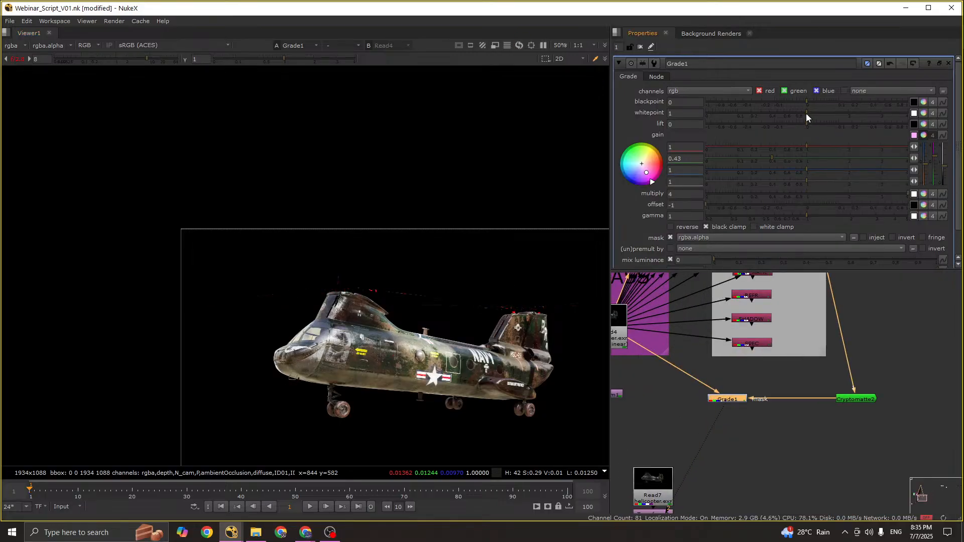
Step: Set Grade1's whitepoint to 4, lift to -1, and gain to red 3.76, green 0.1 and blue 4
drag(823, 127, 713, 148)
drag(806, 170, 907, 170)
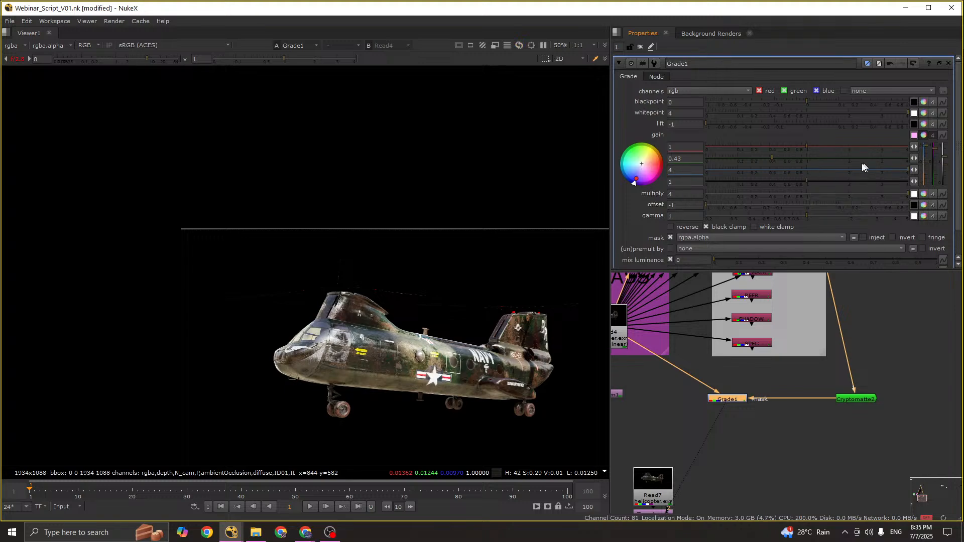
drag(773, 158, 901, 147)
drag(824, 158, 737, 158)
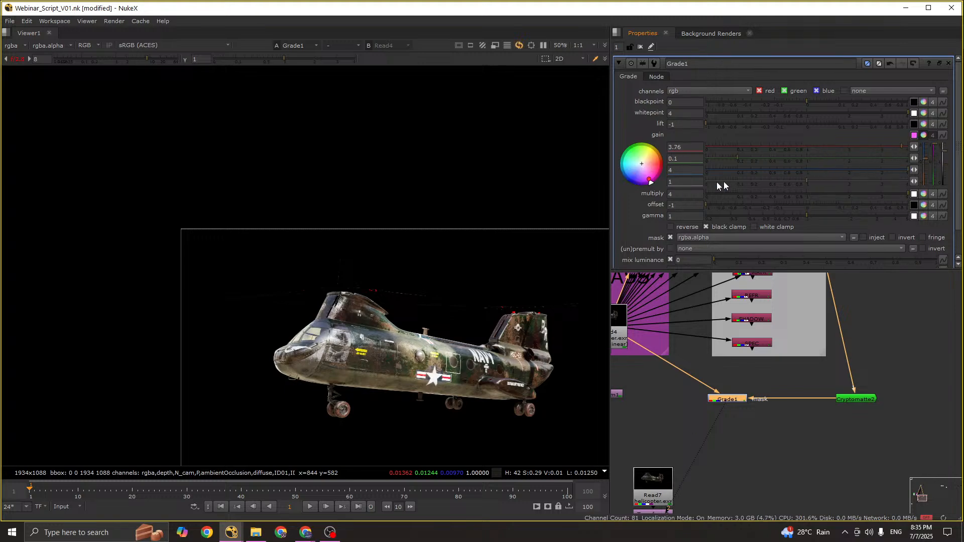
Step: Reset Grade1's whitepoint, lift and offset, and set multiply to 2.78 with gain green 3.06 and blue 0.02
ctrl+click(772, 116)
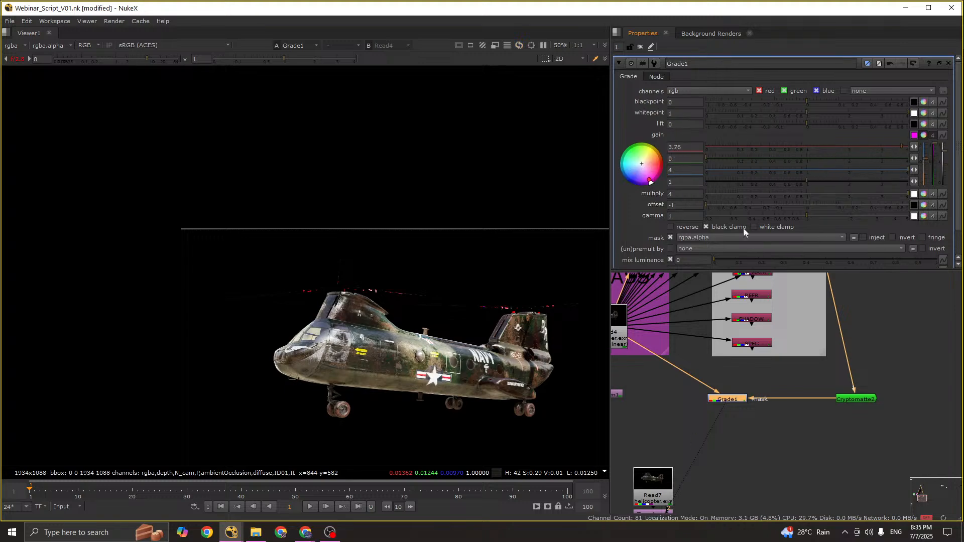
ctrl+click(745, 205)
drag(754, 193, 872, 193)
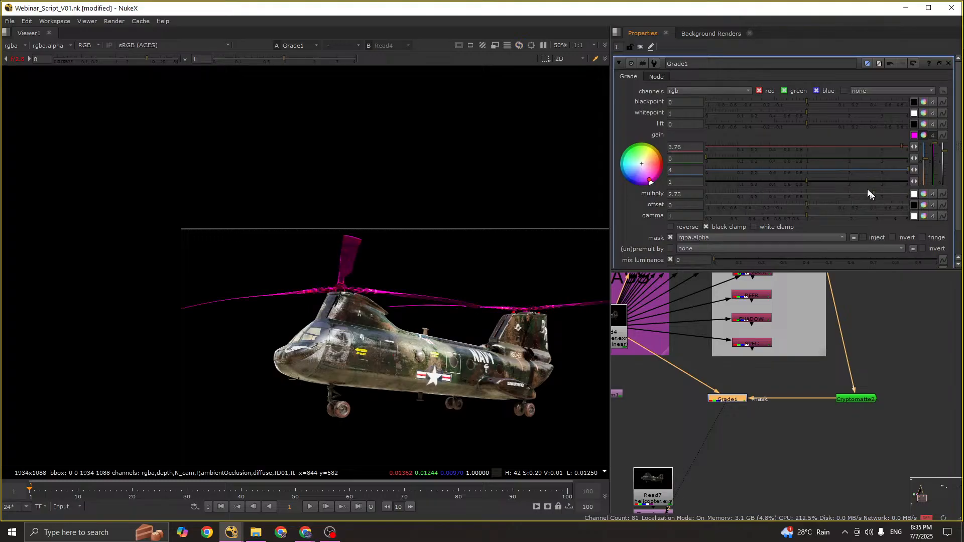
drag(868, 160, 719, 171)
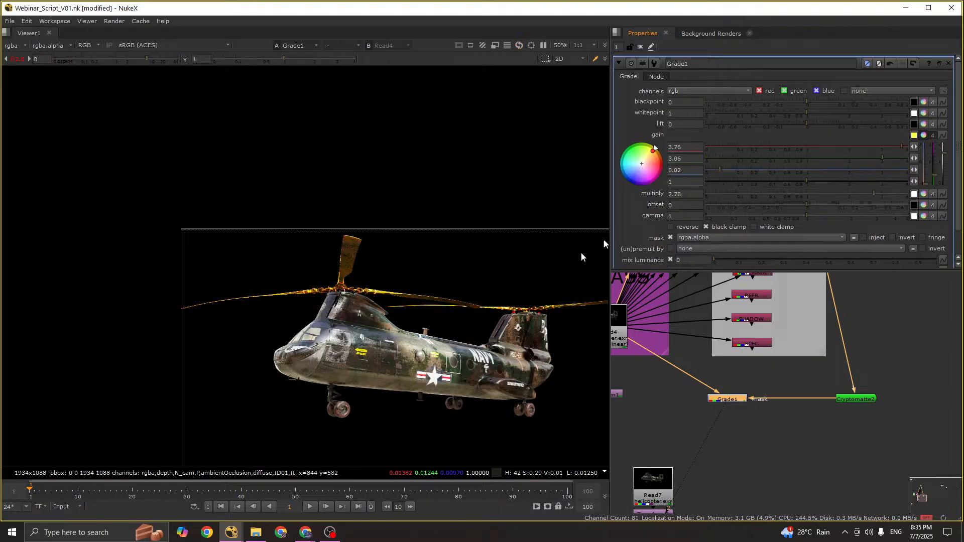
Step: Enlarge the viewer and inspect the yellow grade on the rotor blades against the helicopter's body, then restore the full layout
scroll(463, 379, up, 3)
scroll(345, 322, down, 3)
key(space)
key(f)
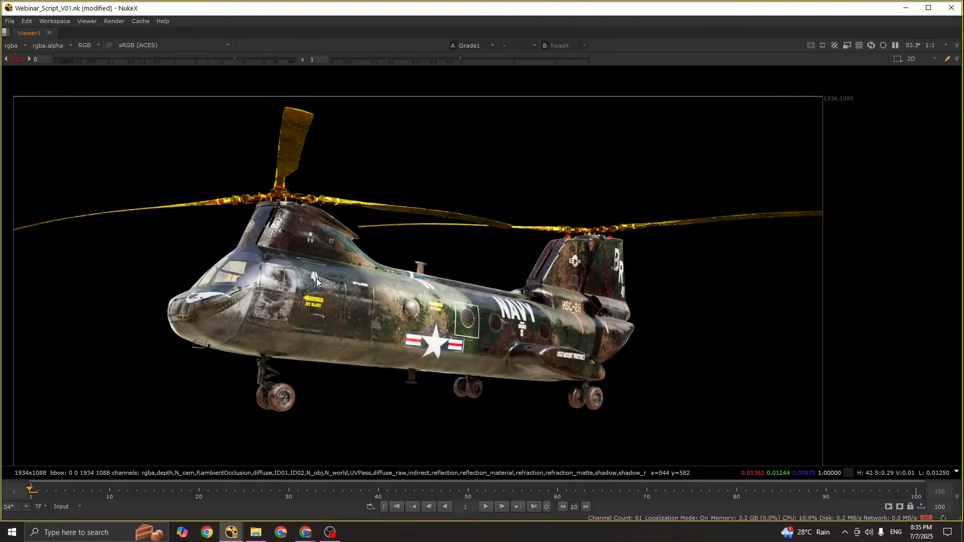
scroll(290, 243, up, 3)
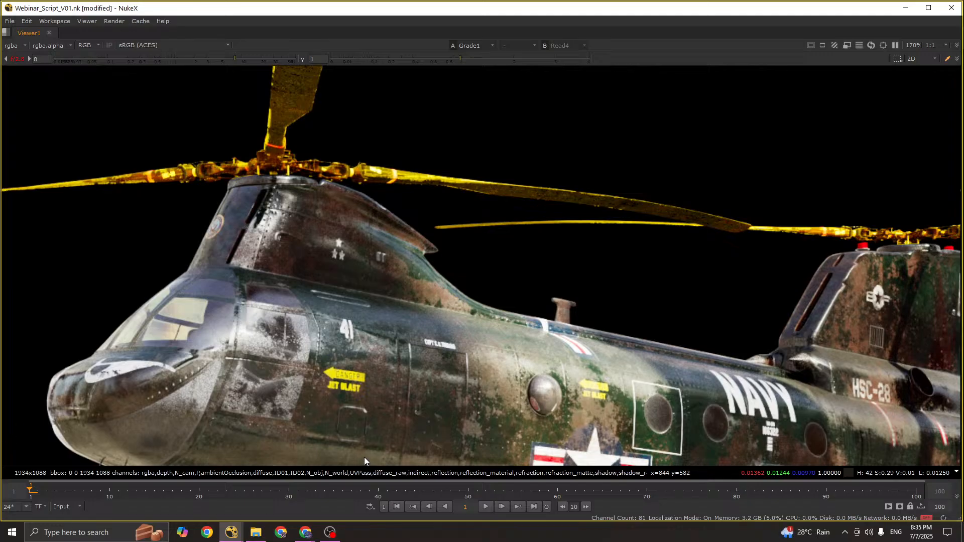
scroll(399, 261, down, 3)
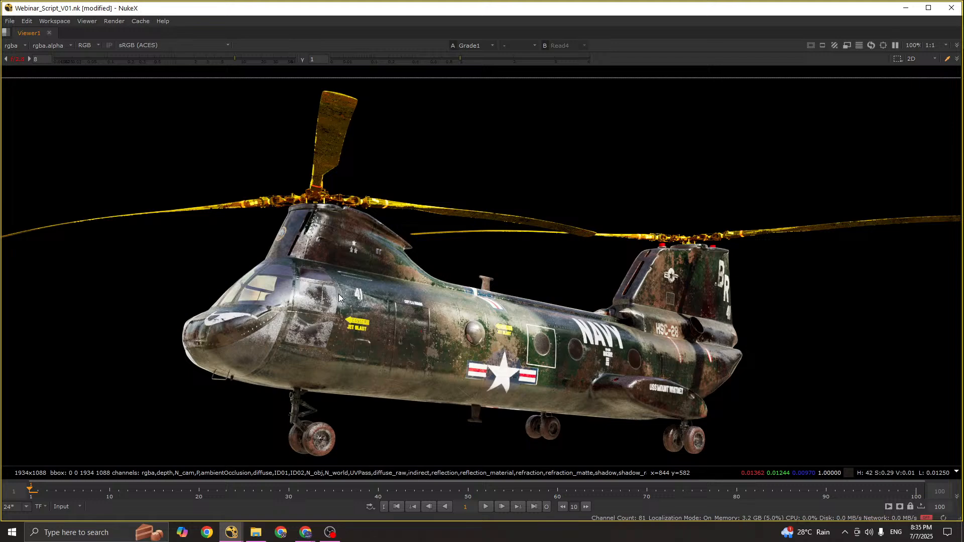
key(space)
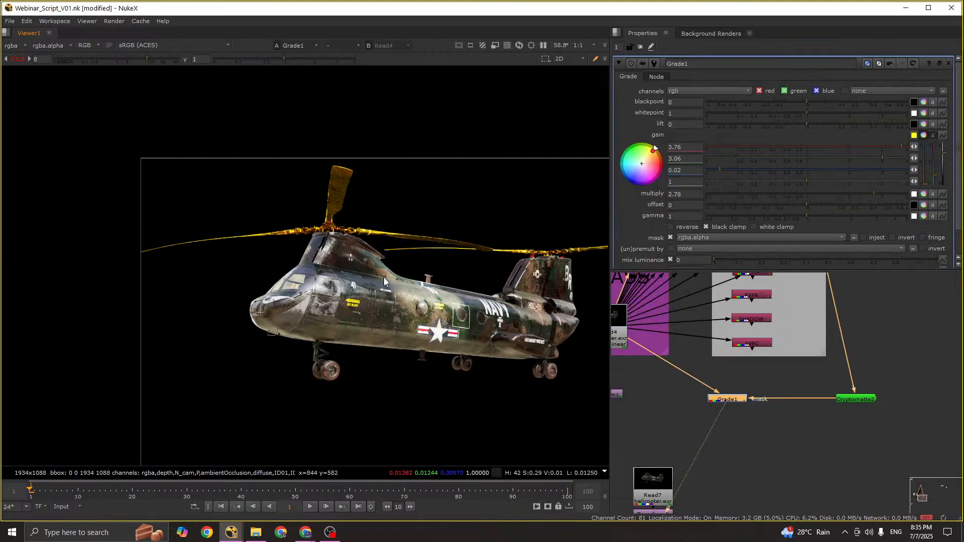
scroll(384, 281, up, 4)
Step: Delete the Cryptomatte copy that masks Grade1
click(784, 377)
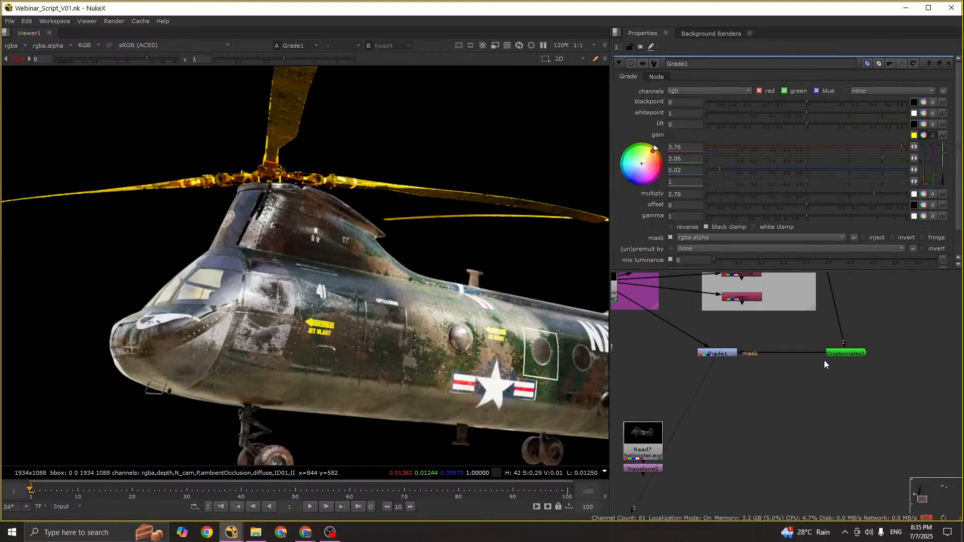
click(832, 355)
key(Delete)
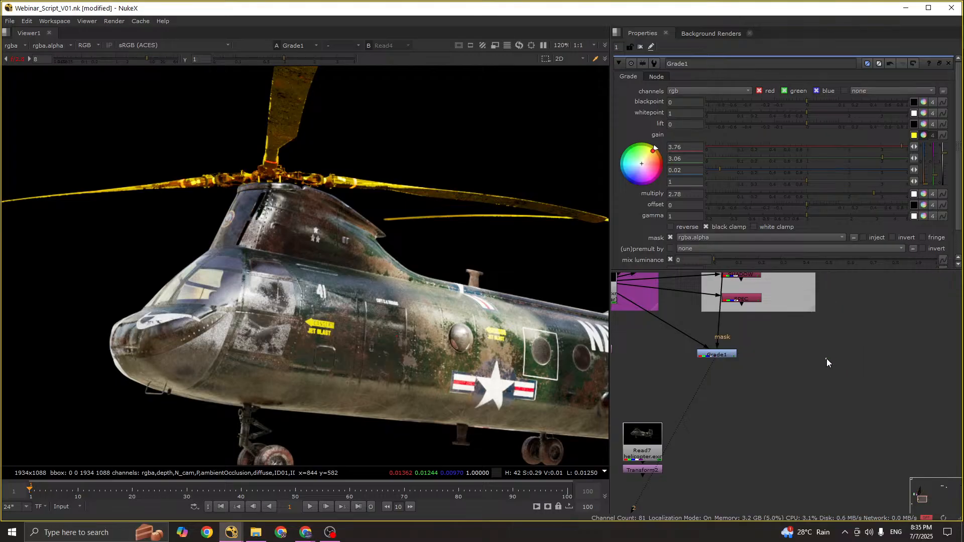
Step: Add a Roto node beside Grade1, disconnect Grade1's leftover mask input and display Grade1 in the viewer
key(o)
scroll(826, 358, down, 3)
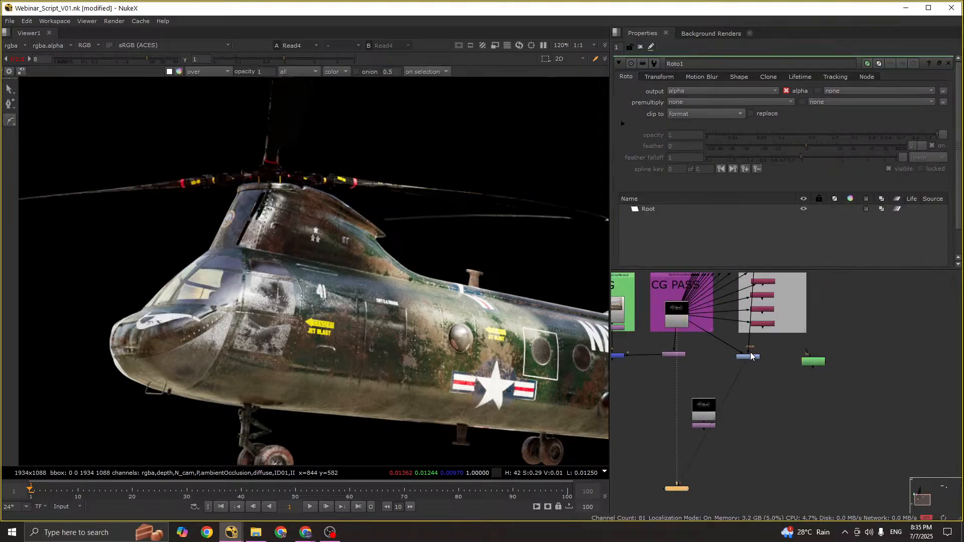
scroll(751, 356, up, 2)
key(1)
click(857, 370)
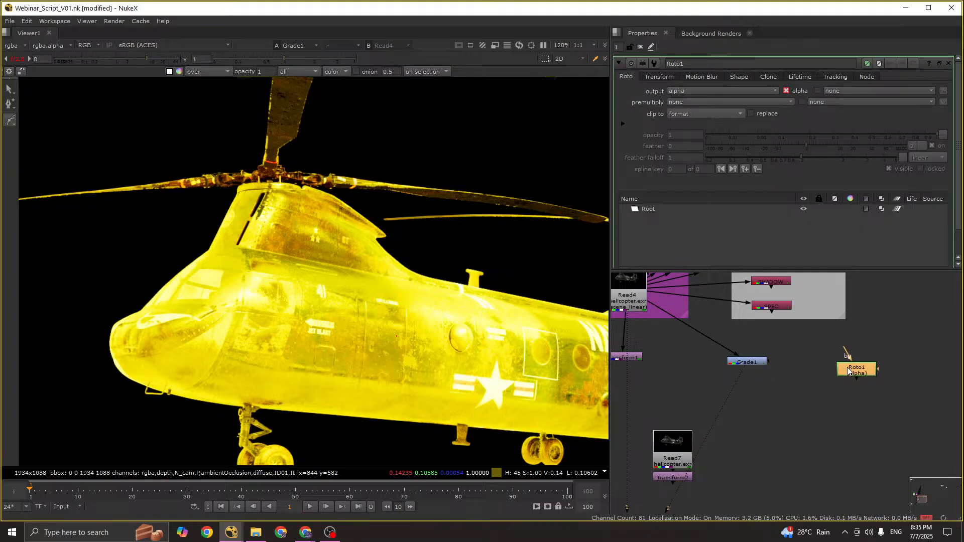
Step: Begin a Bezier roto shape beyond the front blade's tip, tracing below the rotor blades and over the front pylon toward the tail
scroll(319, 271, down, 4)
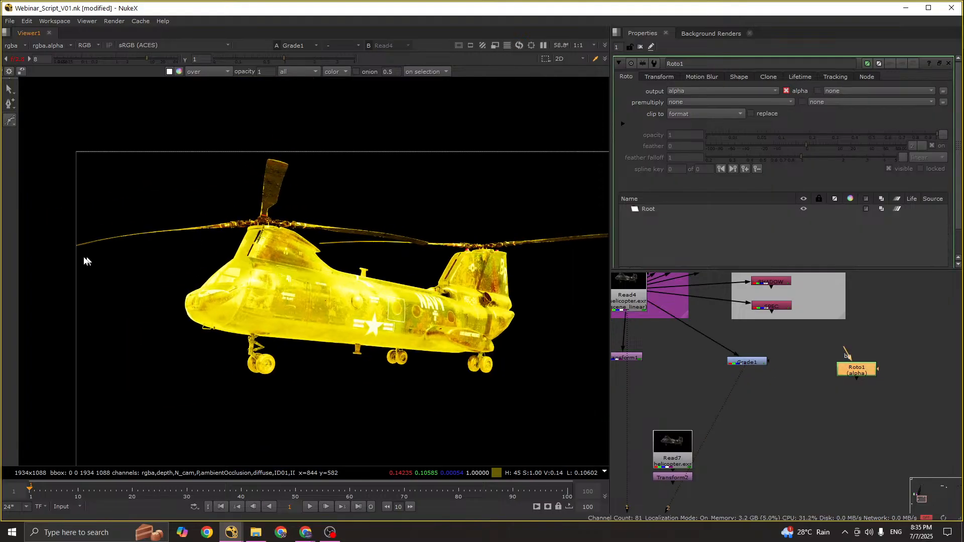
click(67, 262)
drag(134, 243, 145, 239)
scroll(228, 236, up, 8)
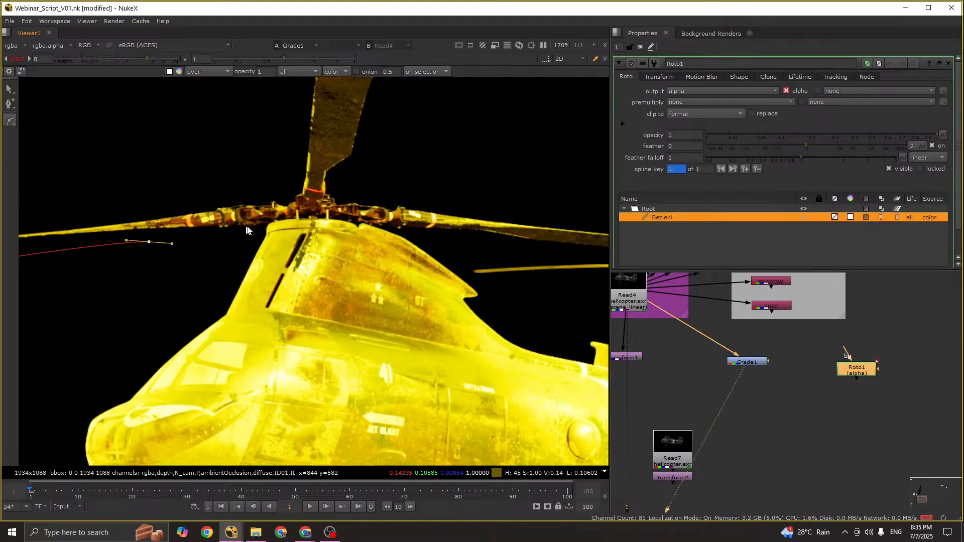
scroll(369, 206, down, 6)
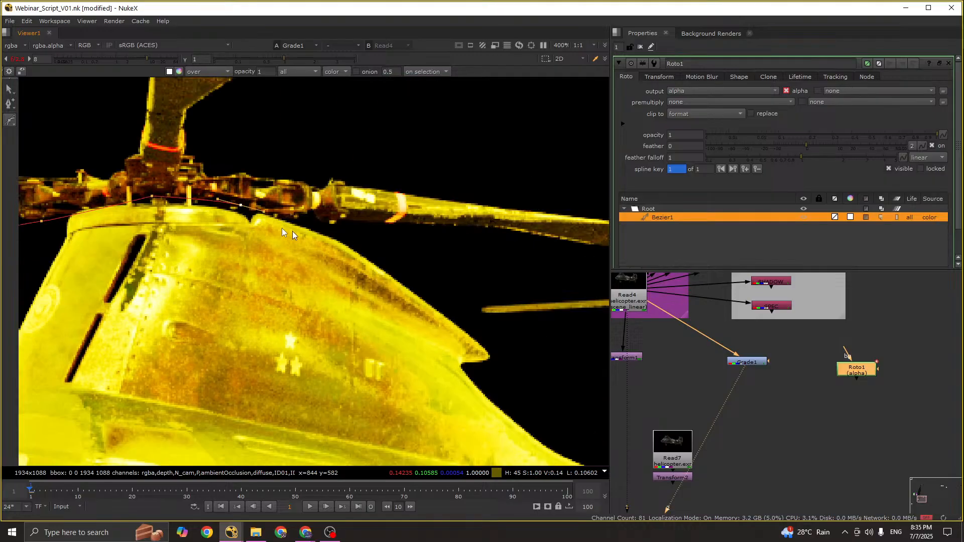
scroll(366, 253, up, 2)
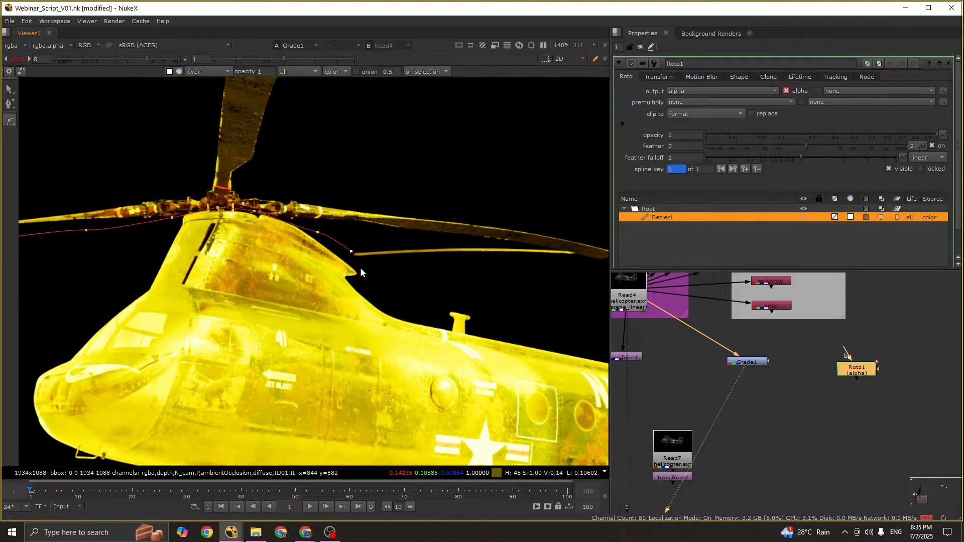
scroll(414, 302, down, 4)
middle_drag(462, 294, 423, 297)
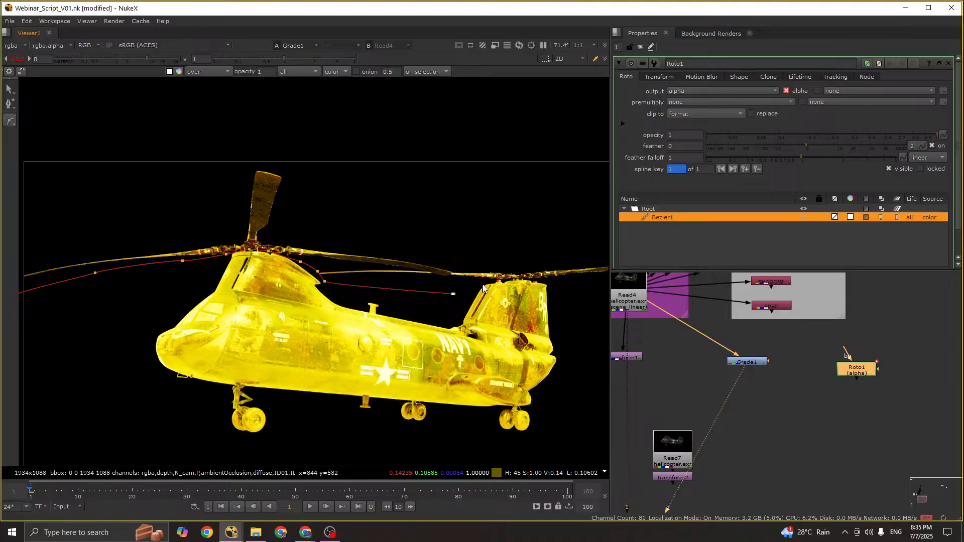
Step: Continue the Bezier shape past the rear rotor and close it in a wide loop above all the rotor blades
scroll(397, 320, down, 3)
drag(451, 319, 464, 316)
drag(504, 291, 505, 272)
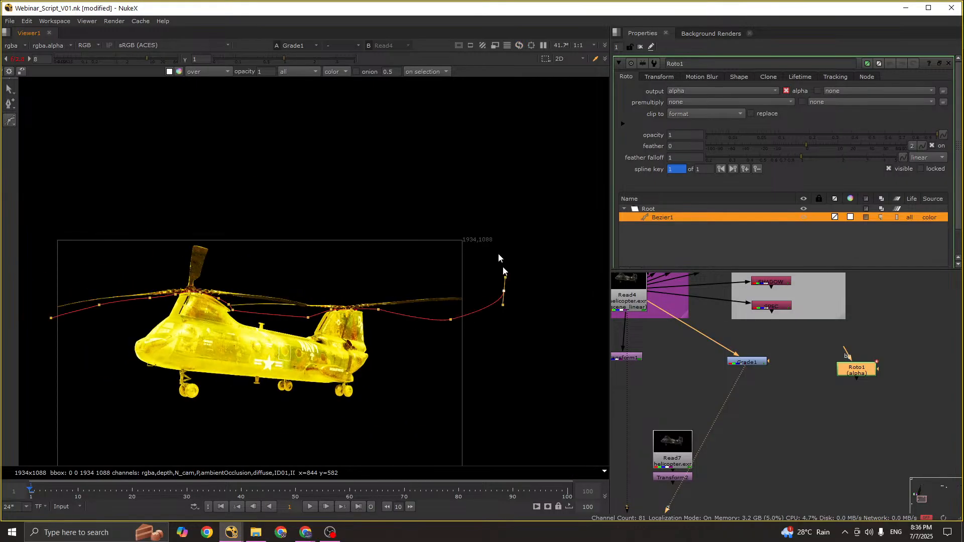
drag(428, 181, 330, 164)
drag(193, 161, 142, 168)
drag(87, 190, 70, 203)
drag(48, 229, 43, 243)
drag(34, 291, 39, 307)
click(51, 318)
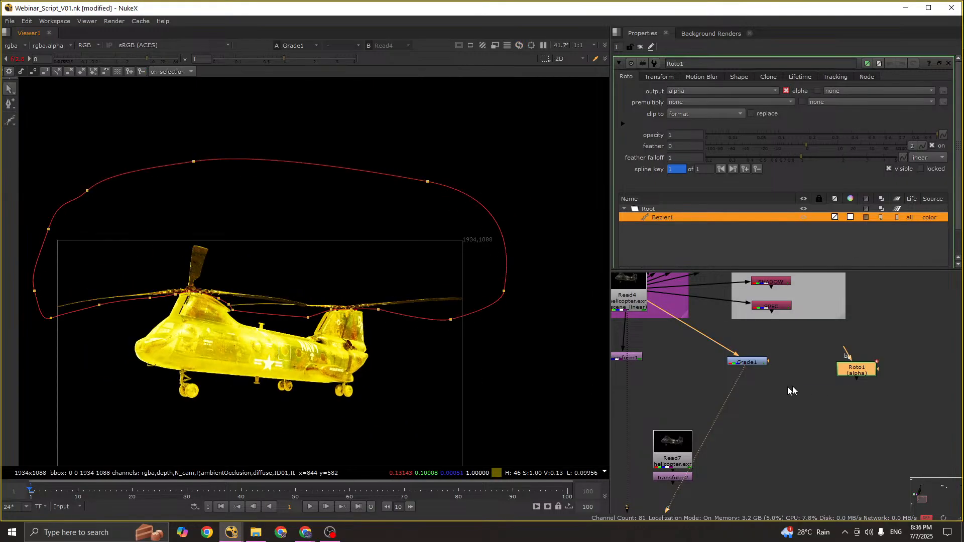
Step: Connect Grade1's mask input to Roto1, open Grade1's properties and inspect the roto-masked rotor blades up close
scroll(772, 364, up, 2)
drag(768, 360, 886, 369)
double_click(746, 357)
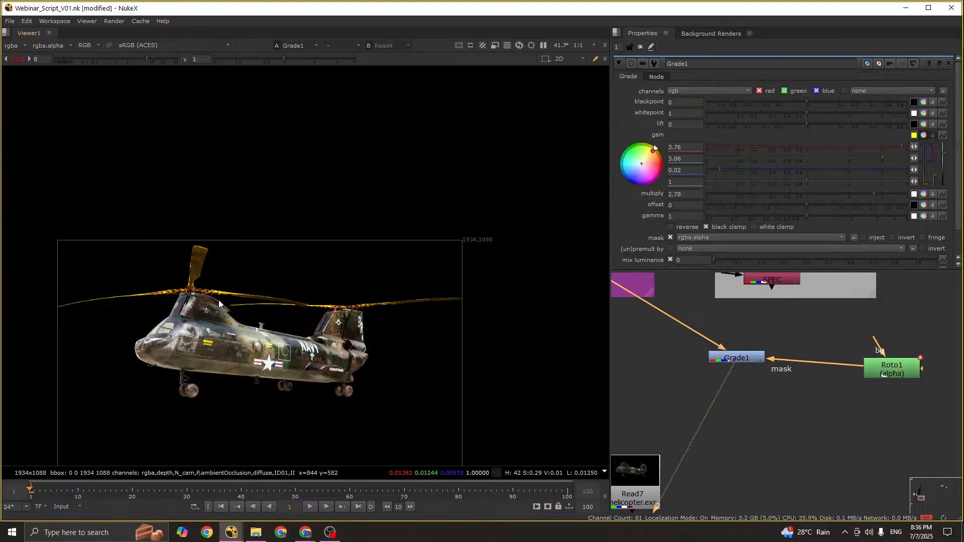
scroll(298, 301, up, 4)
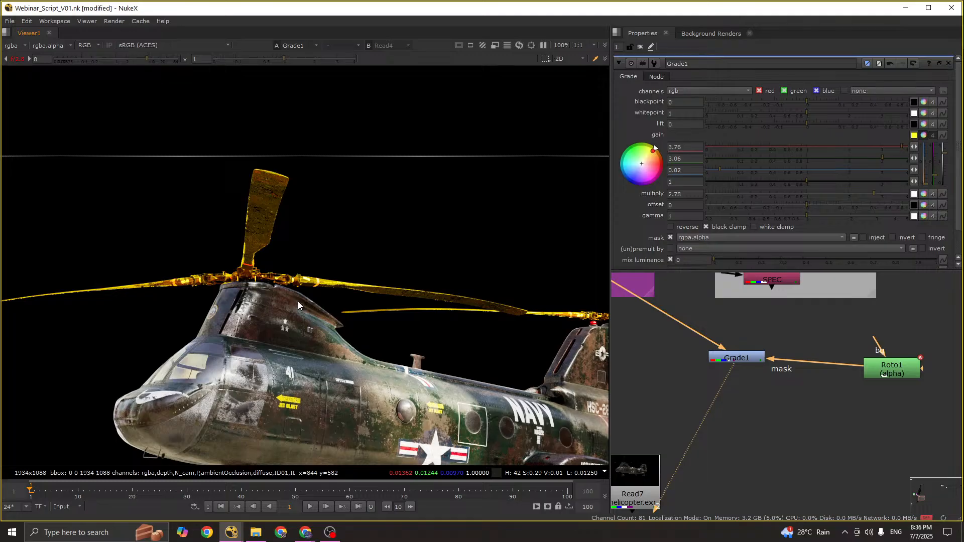
scroll(265, 315, down, 3)
scroll(265, 304, up, 4)
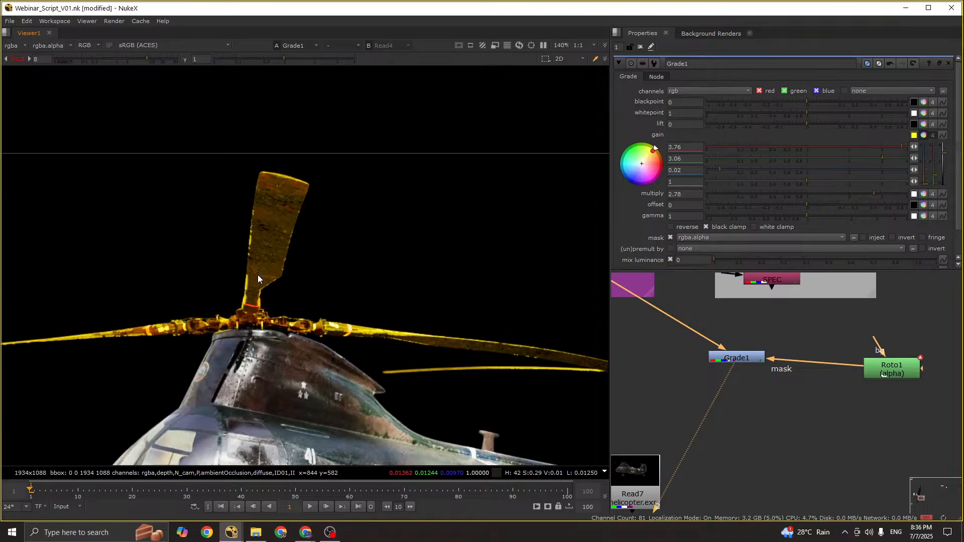
Step: Delete the Grade1 and Roto1 nodes together
scroll(795, 406, down, 5)
drag(742, 367, 855, 408)
key(Delete)
scroll(670, 356, up, 3)
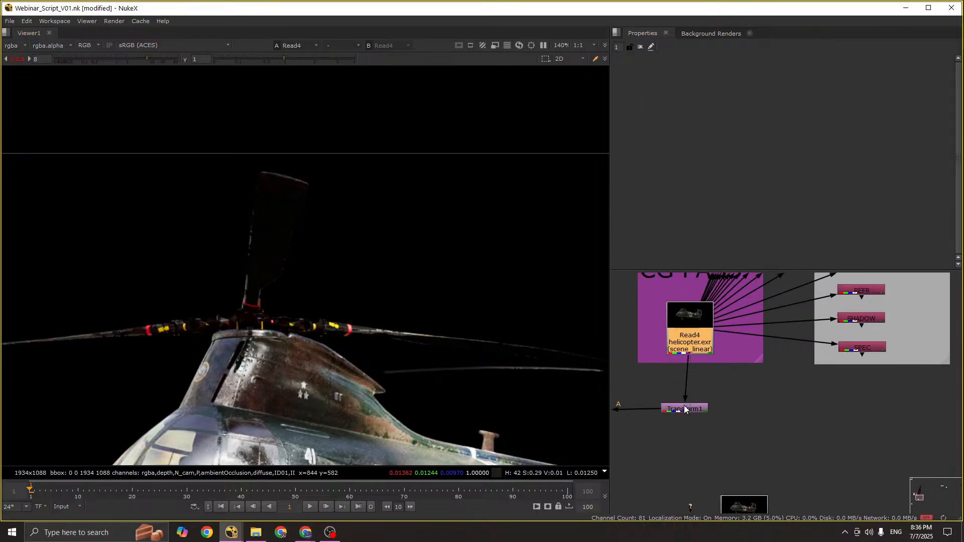
Step: Align Transform1 beneath the Read4 helicopter render, open Read4's properties and show the whole helicopter
click(691, 408)
double_click(685, 337)
scroll(323, 287, down, 4)
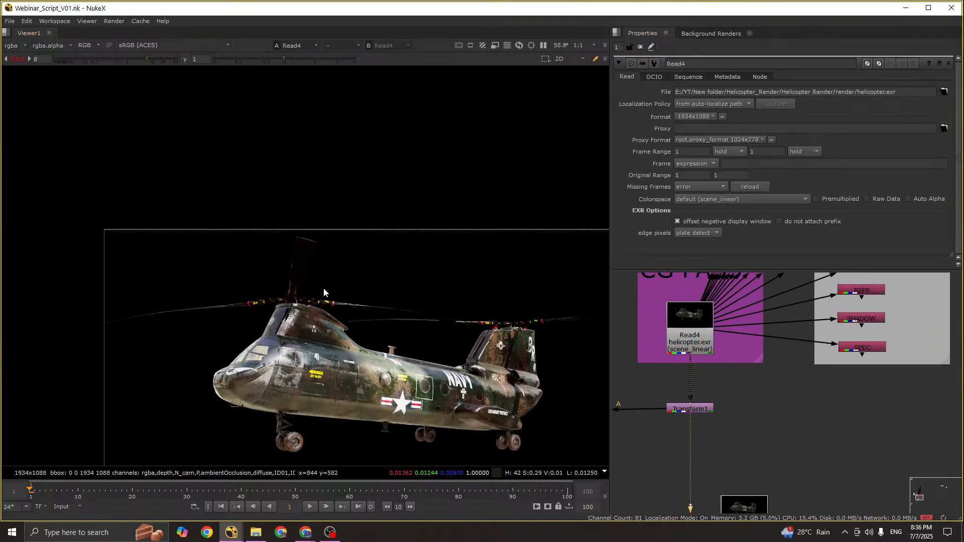
Step: Open the ID01 shuffle node's properties and display its ID pass in the viewer
scroll(779, 377, down, 4)
scroll(748, 331, up, 4)
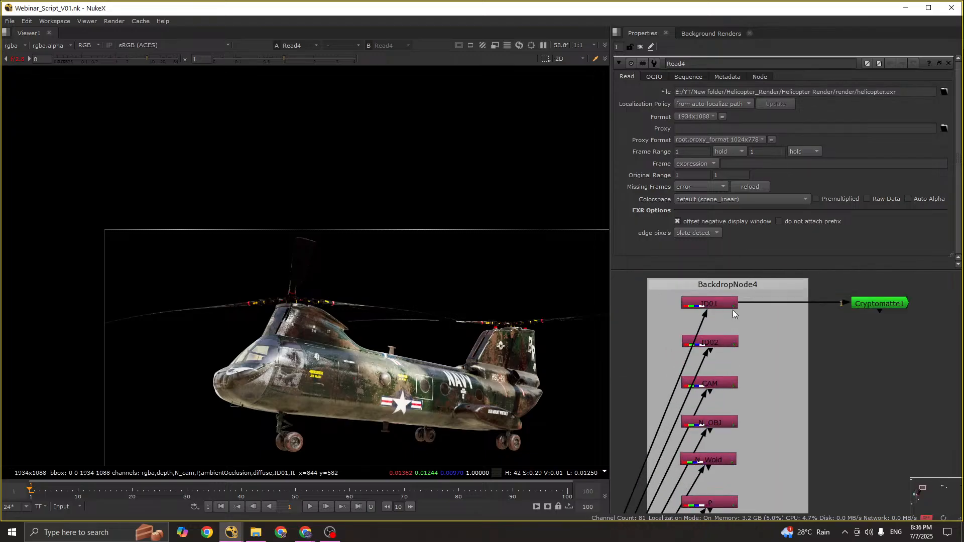
double_click(730, 304)
key(1)
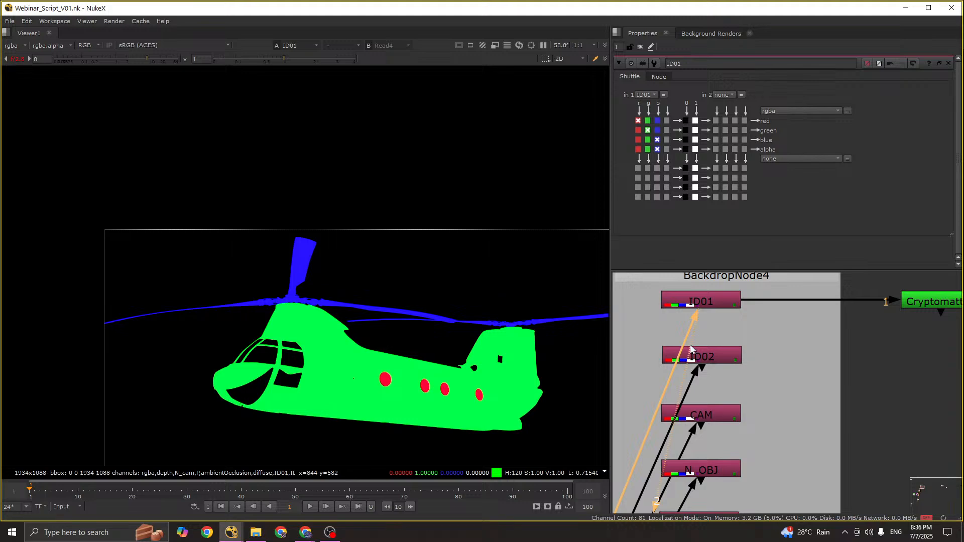
Step: Examine the ID01 color mattes for the helicopter's body, round windows and rotor blades
scroll(339, 389, up, 2)
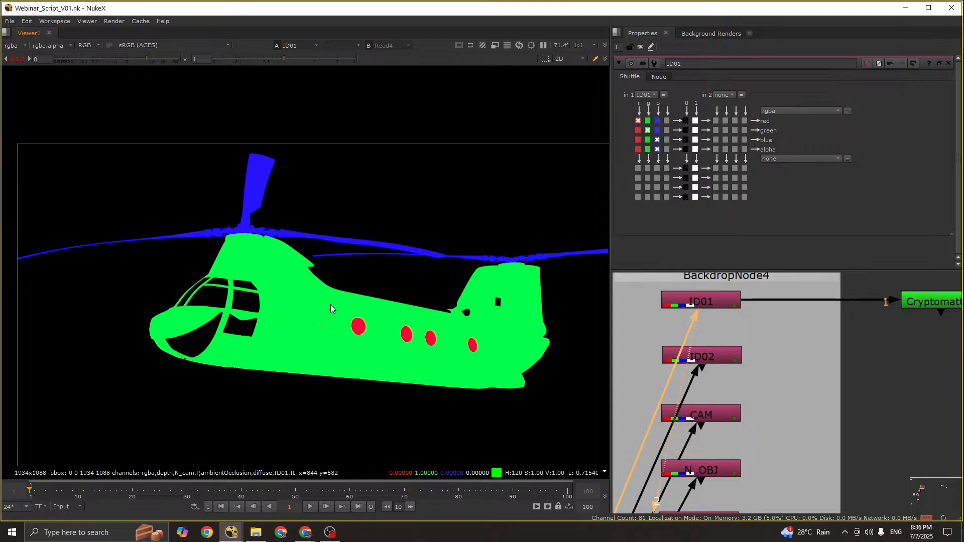
scroll(330, 307, up, 2)
ctrl+shift+drag(339, 299, 279, 360)
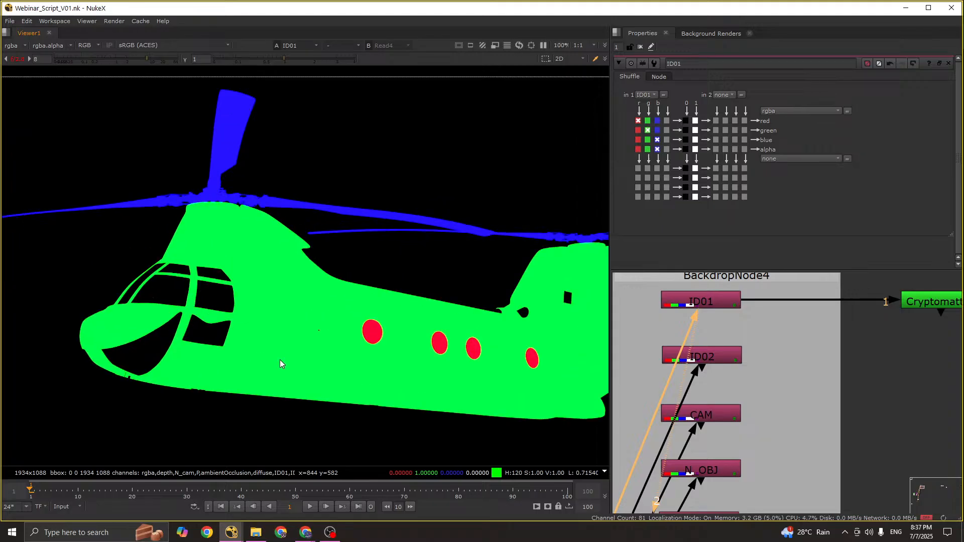
scroll(280, 360, down, 3)
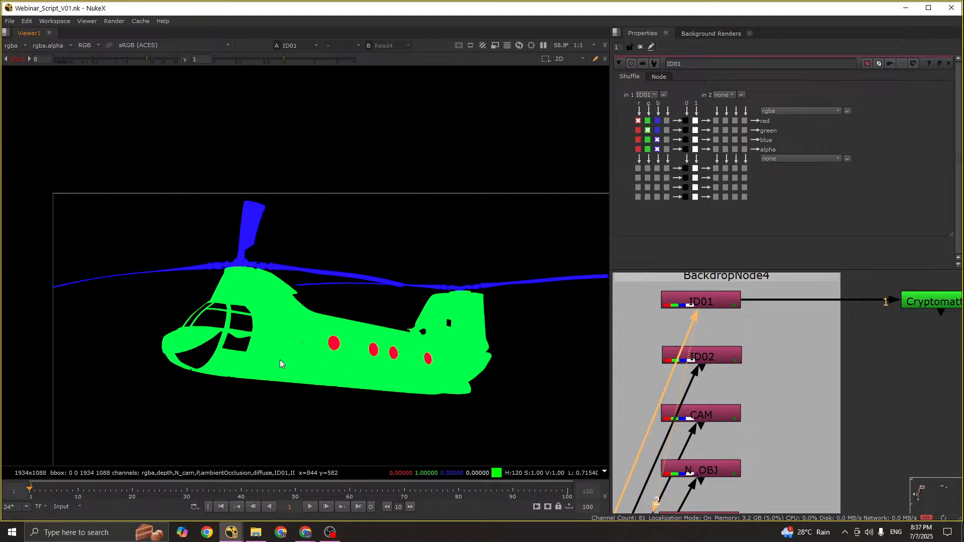
scroll(257, 265, up, 2)
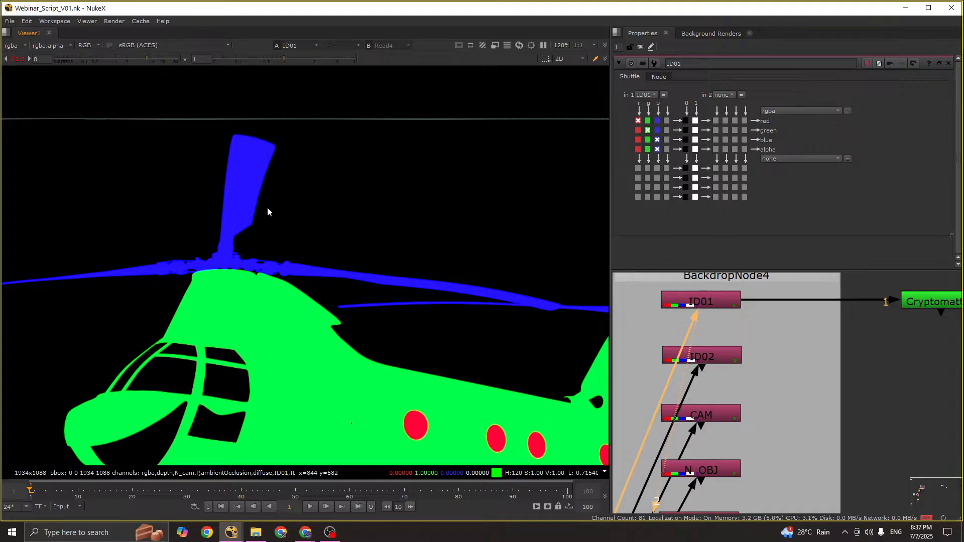
scroll(268, 207, down, 2)
scroll(244, 209, up, 2)
drag(240, 186, 310, 226)
scroll(309, 225, down, 3)
scroll(371, 310, up, 3)
drag(301, 272, 568, 357)
scroll(568, 358, down, 2)
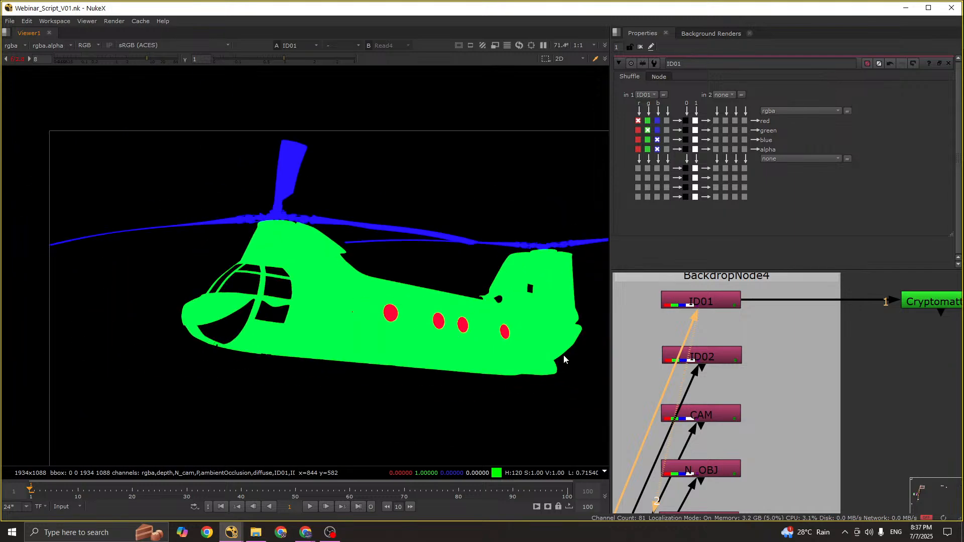
Step: Display the ID02 pass with its properties open and examine the color mattes for the wheels and small fuselage parts
double_click(715, 357)
key(1)
click(715, 357)
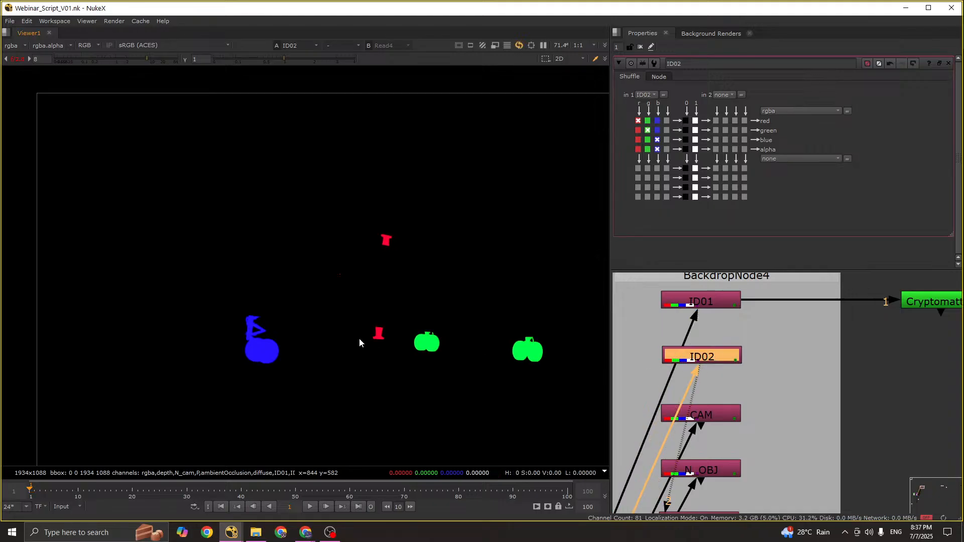
scroll(428, 354, up, 2)
drag(345, 264, 598, 385)
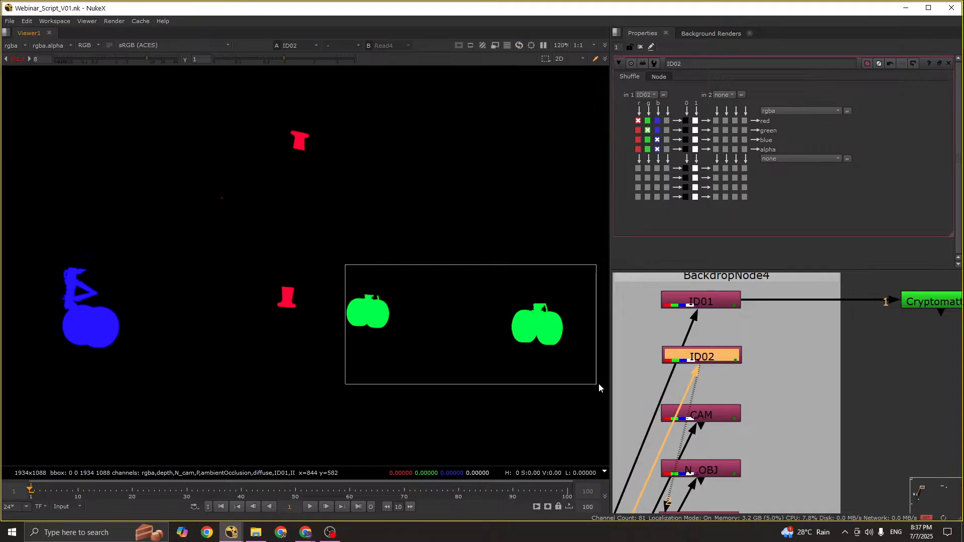
scroll(398, 316, down, 2)
drag(275, 179, 333, 311)
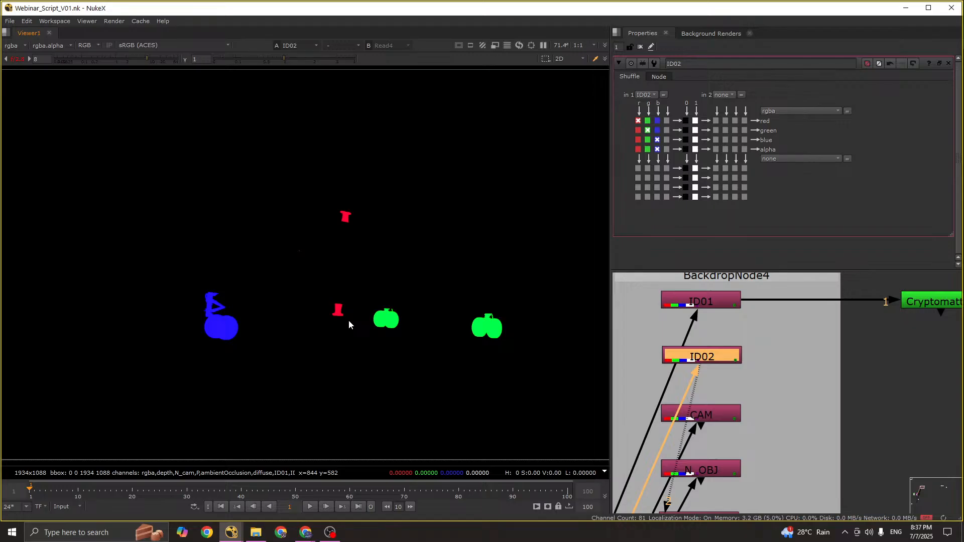
Step: Rearrange the viewer node, the Read7 helicopter nodes and the desert background nodes beneath the pass backdrops
scroll(803, 387, down, 8)
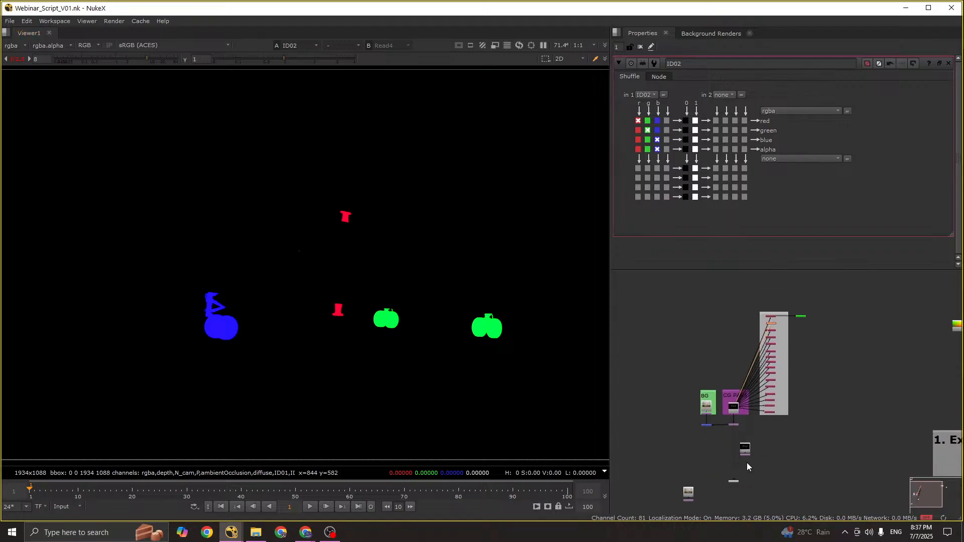
scroll(746, 466, up, 10)
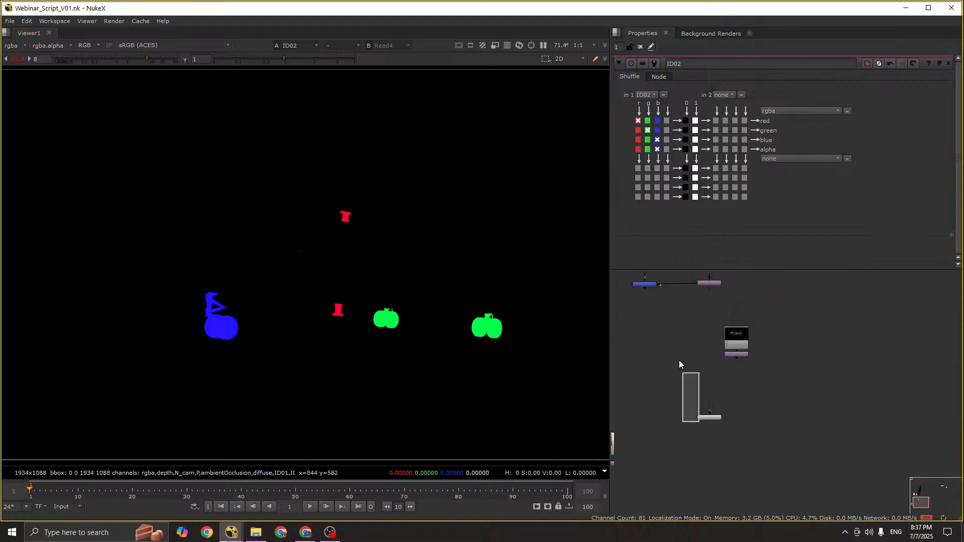
drag(679, 360, 677, 355)
drag(716, 417, 671, 326)
drag(710, 310, 736, 410)
middle_drag(737, 409, 804, 278)
drag(647, 290, 680, 396)
Step: Open Reformat2's properties, display the desert background in the viewer and reset the viewer gain to 1
double_click(679, 398)
key(1)
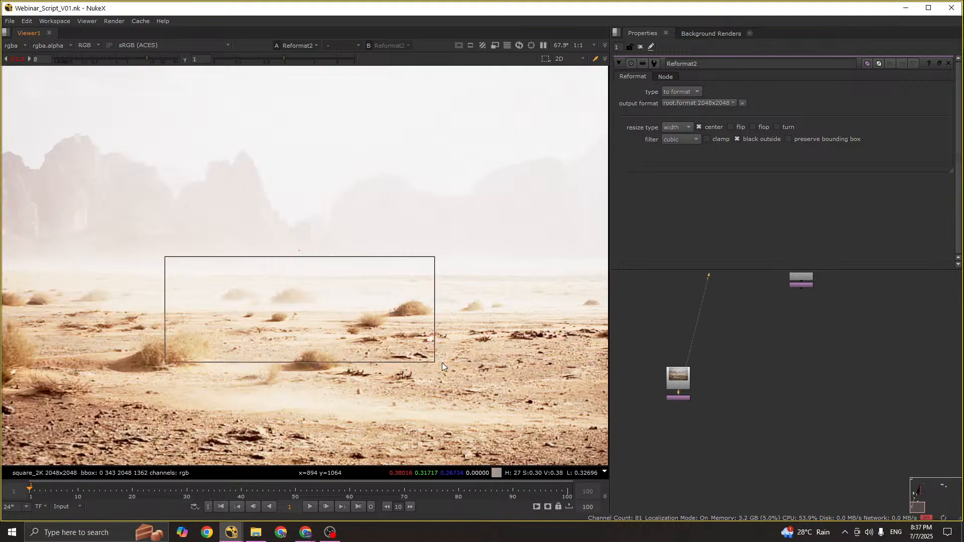
scroll(442, 367, down, 4)
click(13, 63)
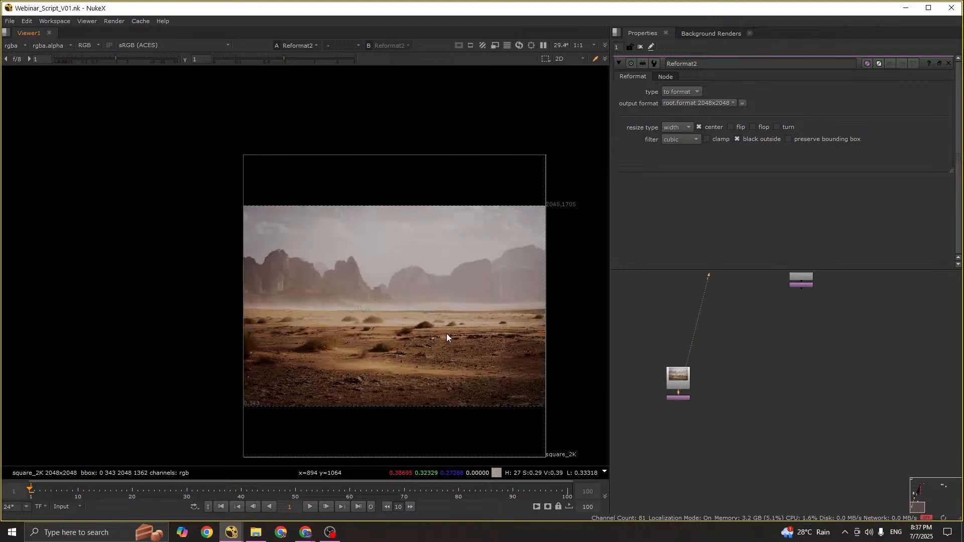
key(equal)
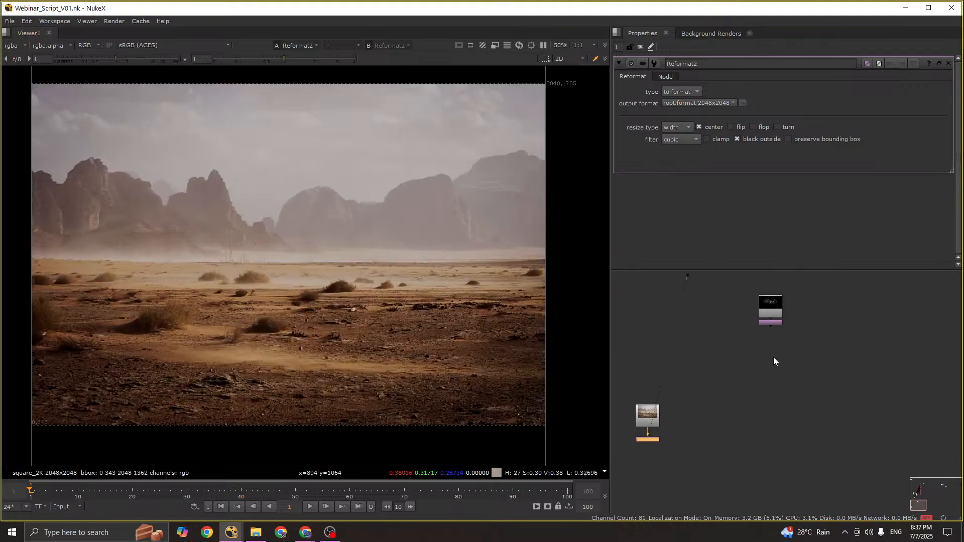
Step: Display Transform2, open its properties and reposition the helicopter to translate 62, 49 with its center at 922, 524
scroll(773, 357, up, 2)
click(742, 352)
key(2)
middle_drag(350, 156, 330, 242)
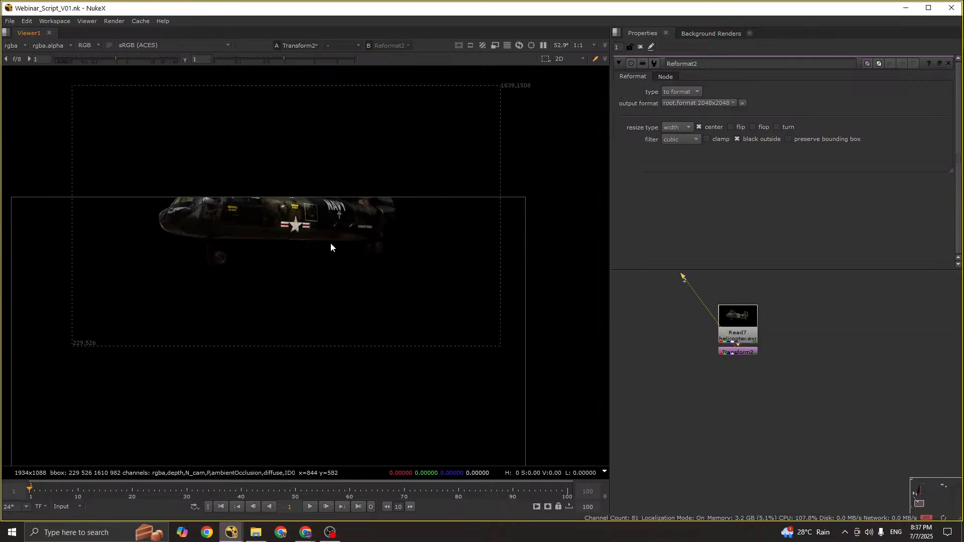
click(734, 338)
key(1)
double_click(739, 352)
key(1)
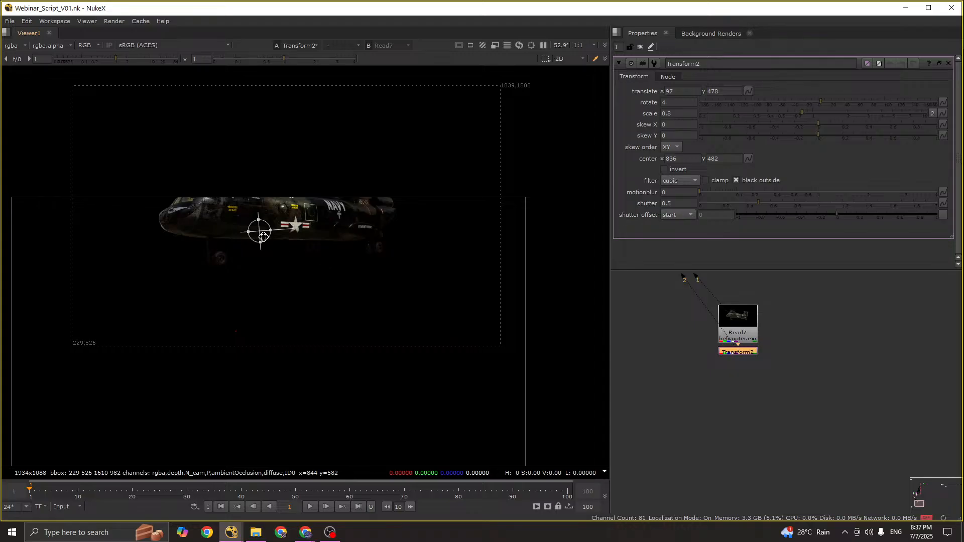
ctrl+drag(259, 232, 302, 311)
scroll(301, 311, down, 1)
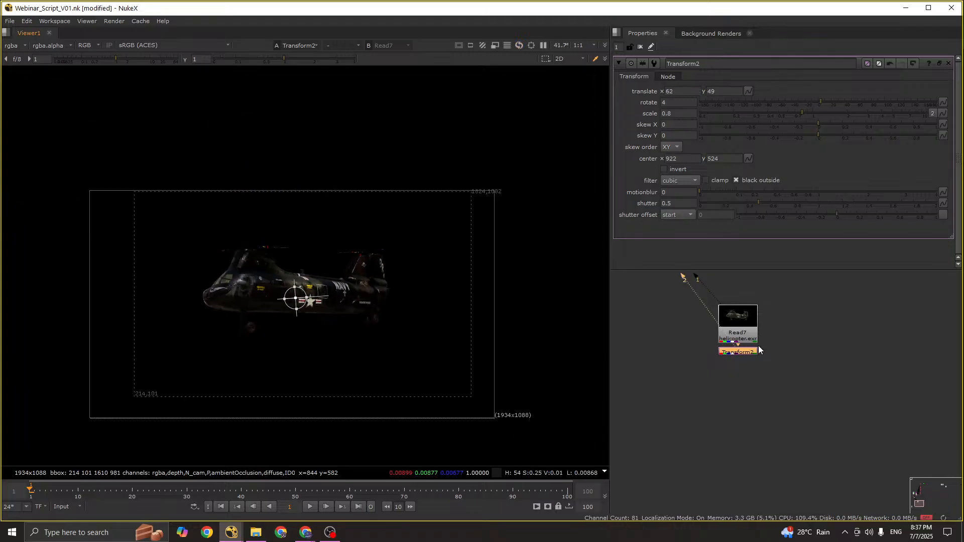
Step: Return to the shuffle node stack and display the CAM, N_OBJ and N_Wold passes in turn
scroll(748, 348, down, 5)
key(space)
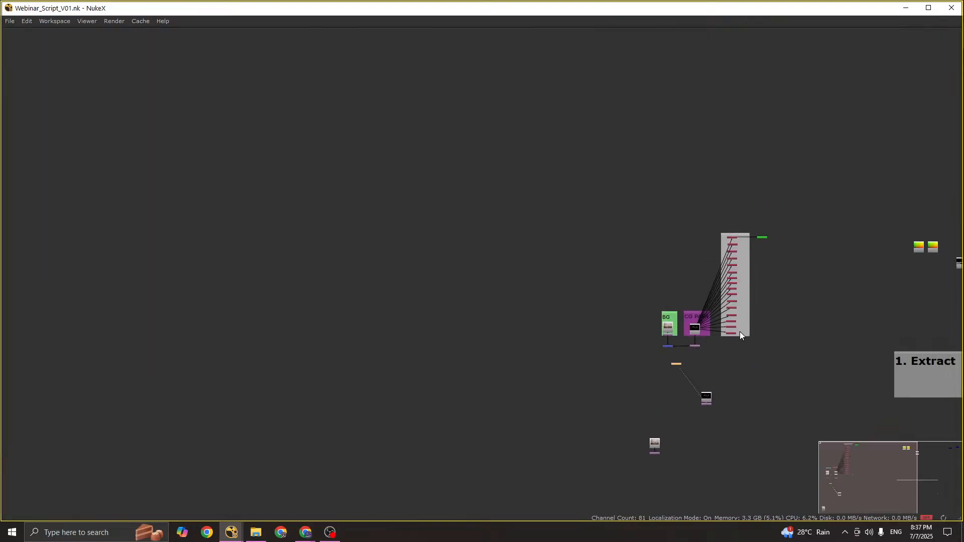
scroll(739, 332, up, 8)
scroll(690, 318, up, 4)
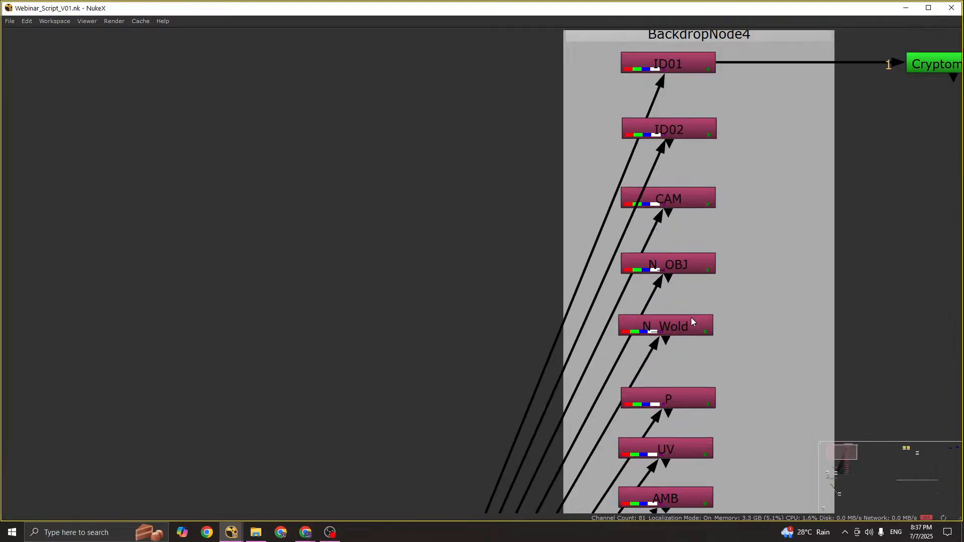
key(space)
scroll(718, 371, down, 5)
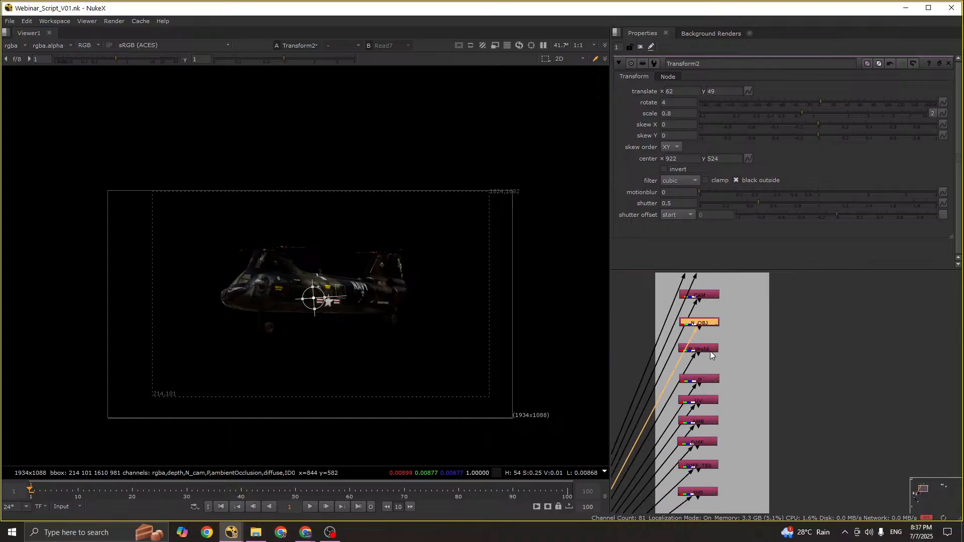
middle_drag(710, 341, 783, 376)
click(778, 331)
key(1)
click(775, 357)
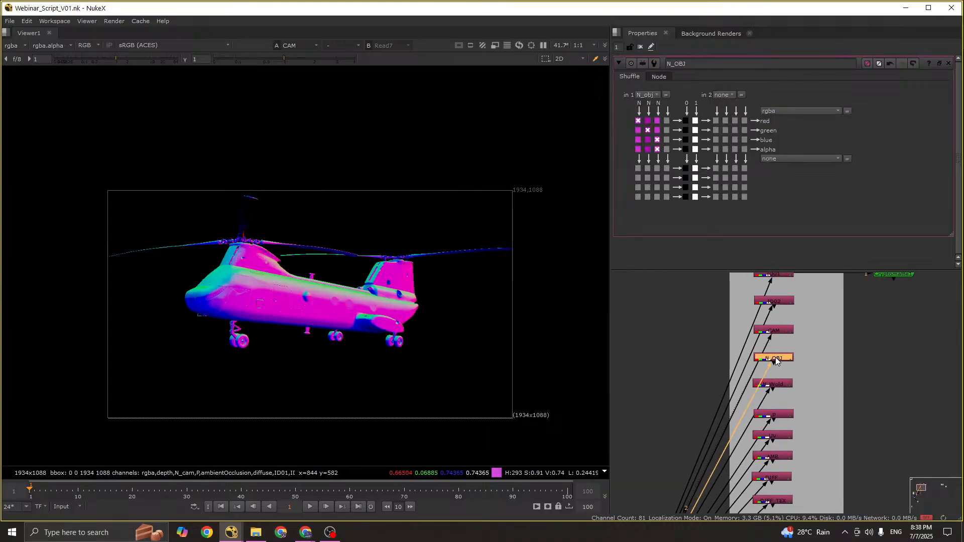
key(1)
click(776, 386)
key(1)
Step: Display the P, UV and AMB passes one after another, opening the UV shuffle node's properties
middle_drag(780, 402, 782, 357)
scroll(782, 357, up, 2)
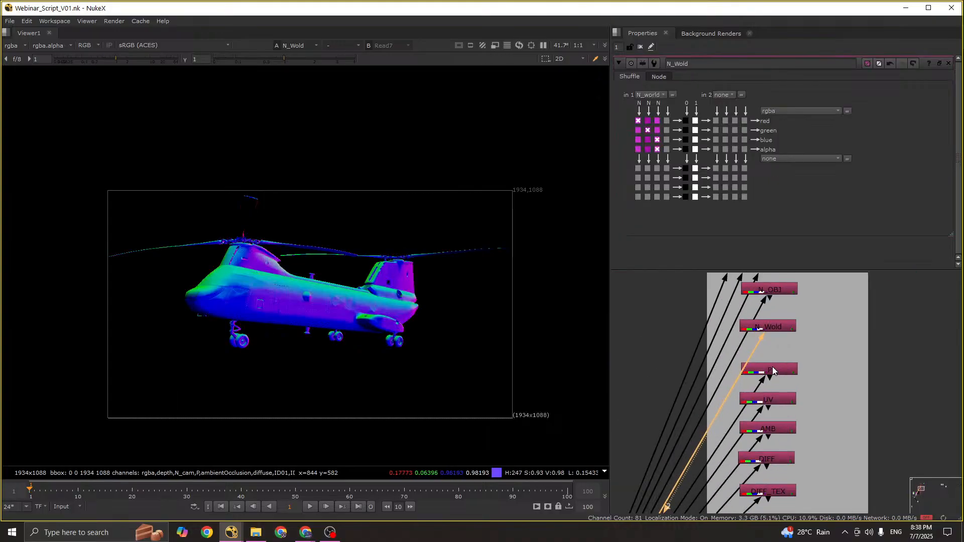
click(774, 370)
key(1)
double_click(776, 397)
key(1)
middle_drag(776, 400, 779, 355)
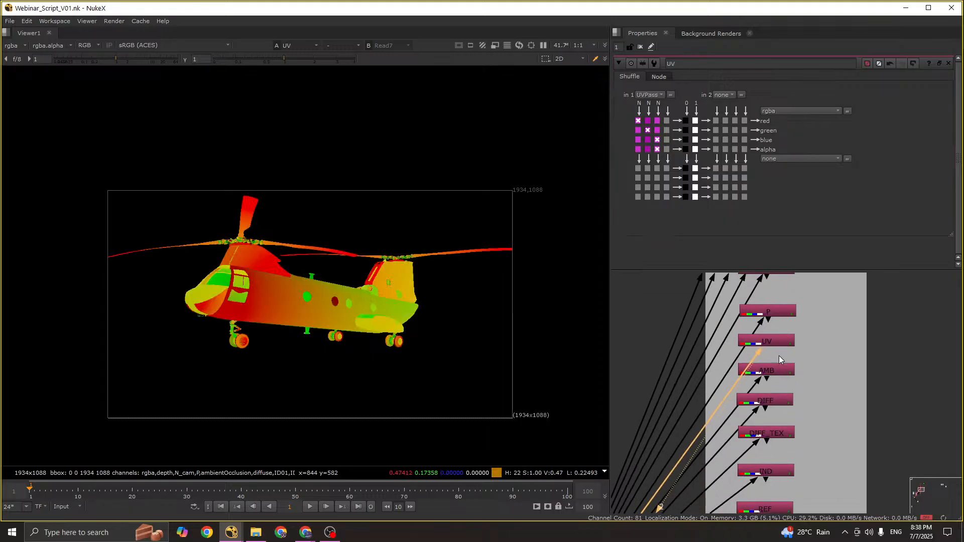
click(773, 372)
key(1)
Step: Compare the DIFF and DIFF_TEX passes in the viewer, opening DIFF_TEX's properties
click(771, 401)
key(1)
middle_drag(781, 419, 776, 389)
scroll(768, 370, up, 2)
drag(828, 354, 738, 390)
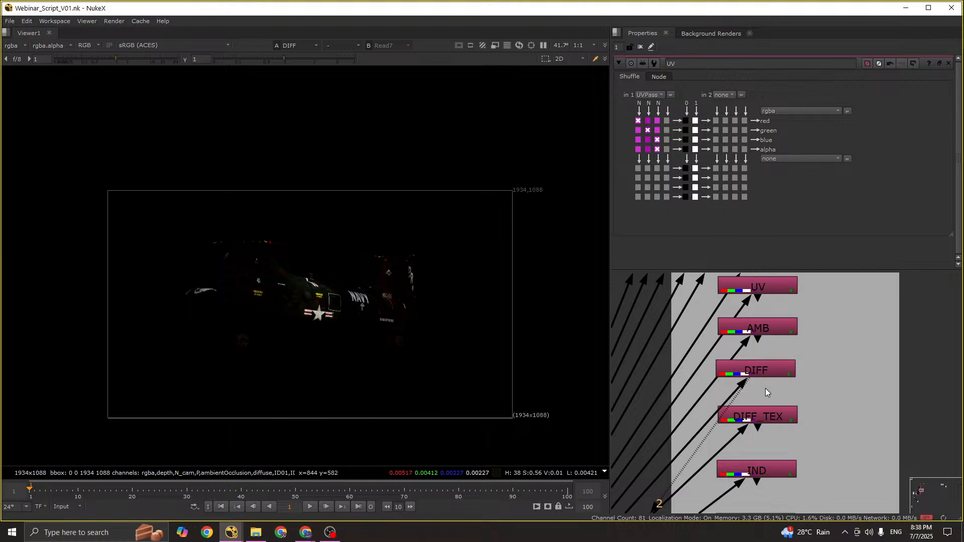
double_click(774, 420)
key(1)
click(768, 369)
key(1)
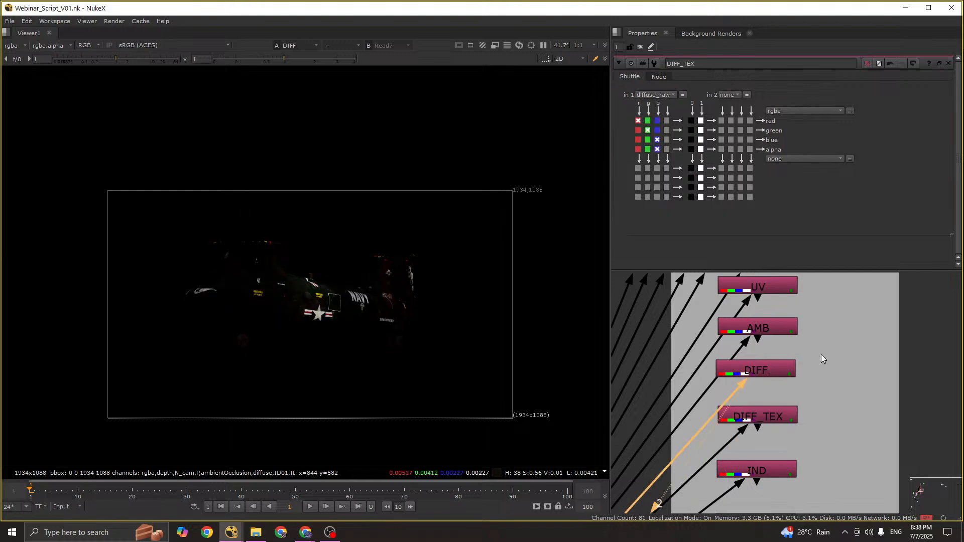
Step: Copy the DIFF and DIFF_TEX shuffle nodes and paste the duplicates beside the Read7 helicopter nodes
click(776, 369)
drag(819, 354, 674, 432)
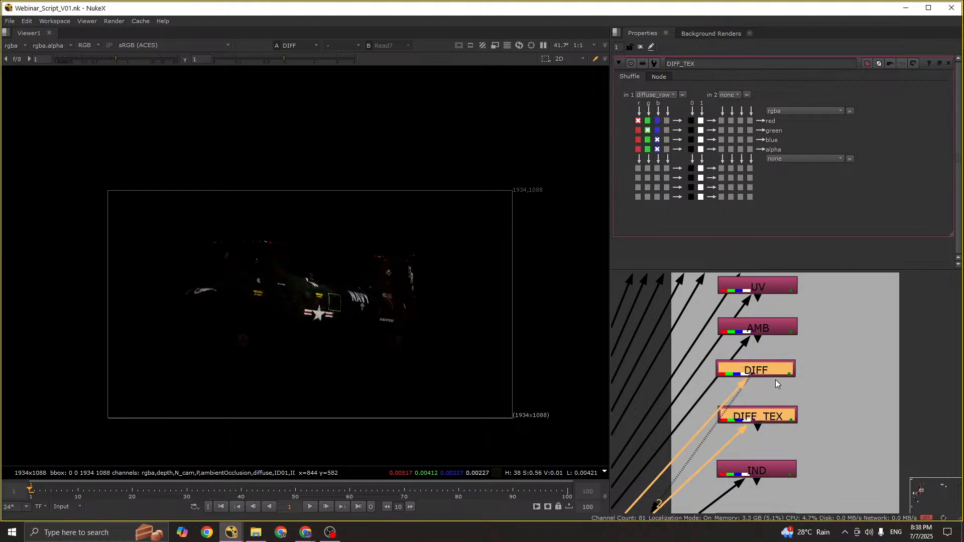
key(ctrl+c)
scroll(768, 376, down, 5)
scroll(758, 375, up, 3)
scroll(757, 375, up, 3)
scroll(757, 376, down, 8)
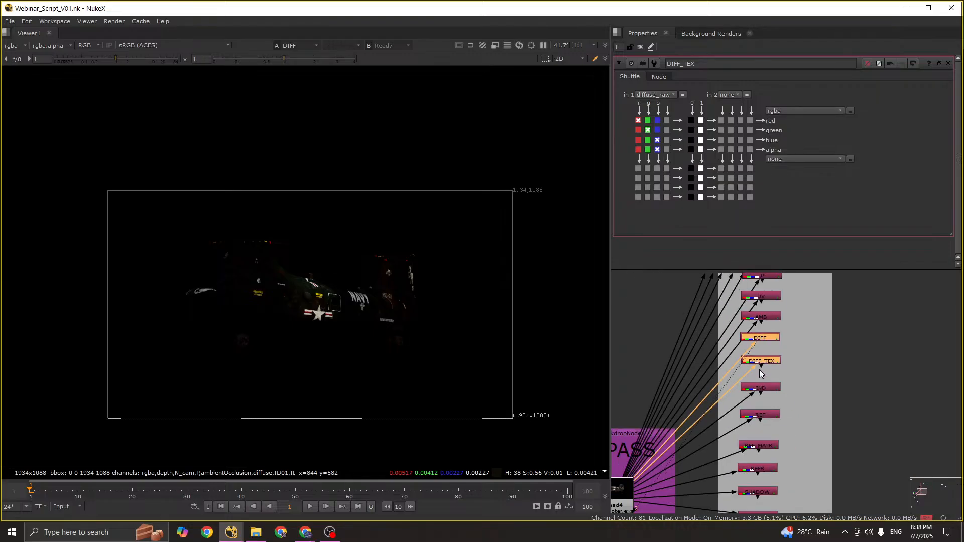
scroll(720, 428, up, 5)
scroll(714, 433, down, 3)
middle_drag(721, 502, 747, 421)
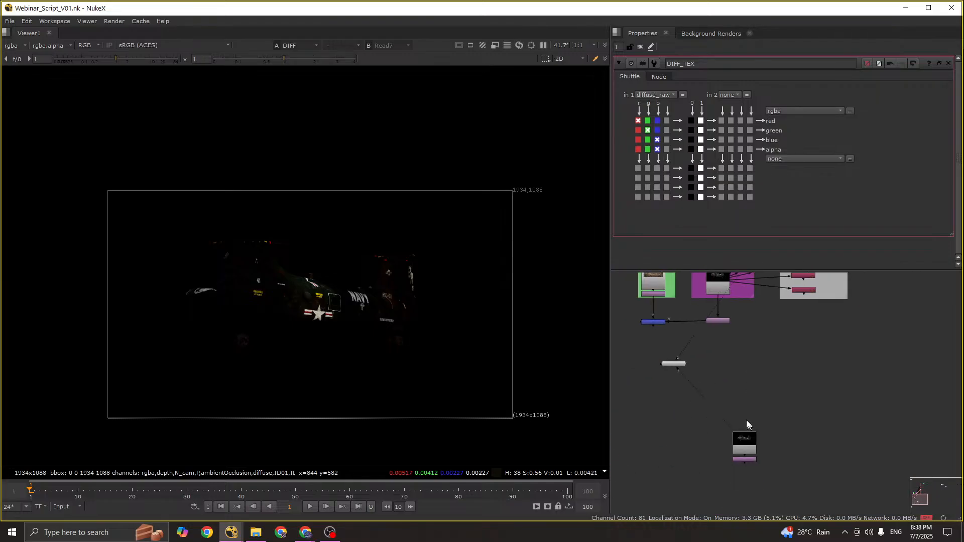
click(781, 429)
key(ctrl+v)
Step: Move DIFF_TEX1 aside, connect DIFF1's input to Transform2 and display Transform2 in the viewer
click(784, 402)
drag(745, 358, 844, 341)
drag(786, 341, 658, 382)
click(658, 382)
key(1)
click(662, 447)
middle_drag(662, 447, 650, 443)
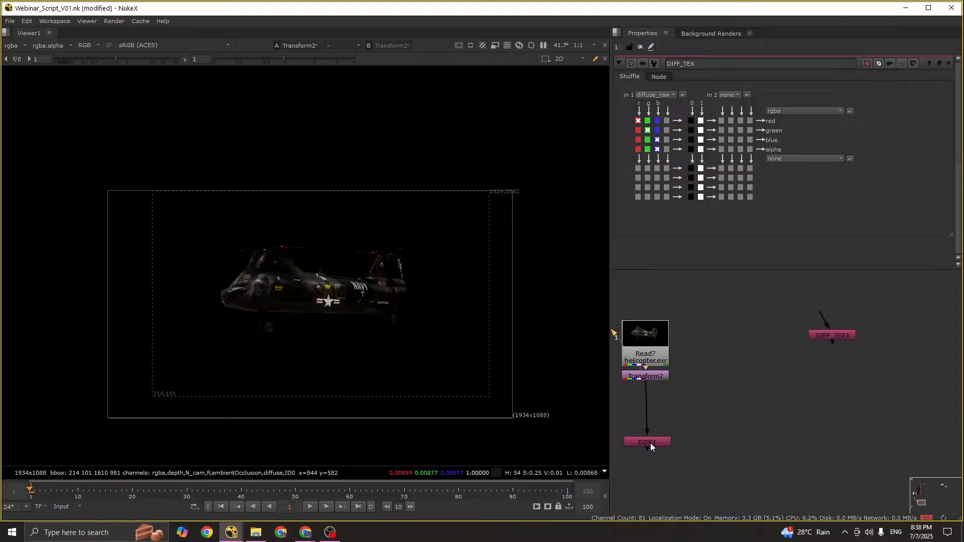
Step: Place DIFF1 beside Transform2, move DIFF_TEX1 farther away and display DIFF1 with its properties open
drag(650, 443, 784, 377)
middle_drag(814, 372, 746, 365)
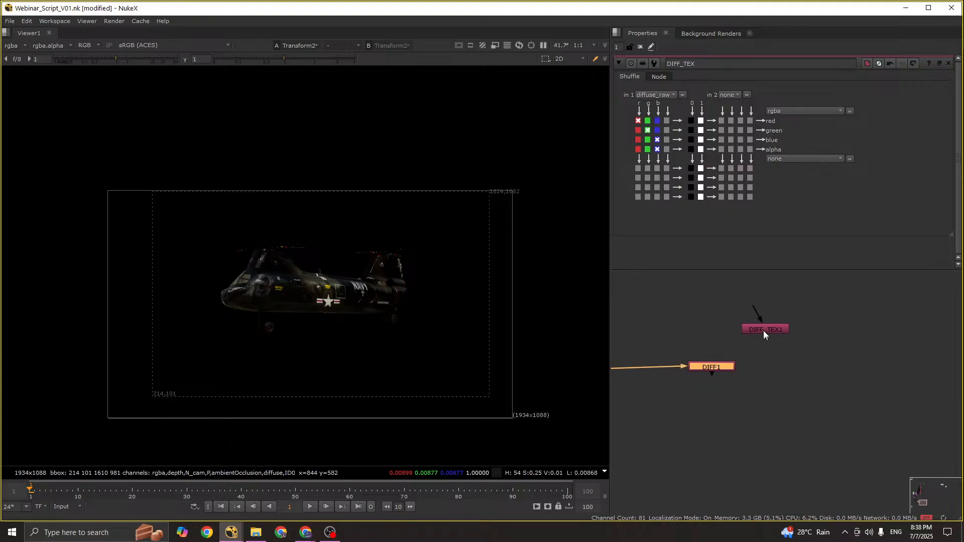
drag(763, 330, 824, 294)
middle_drag(793, 333, 825, 356)
click(615, 393)
drag(739, 387, 763, 387)
double_click(763, 387)
key(1)
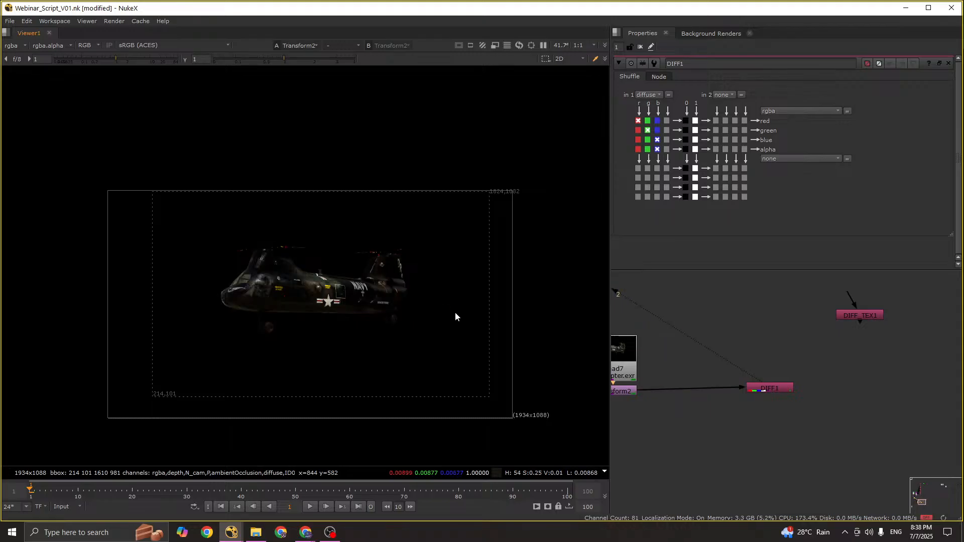
Step: Insert a Dot on the connection from Transform2 to DIFF1 and position DIFF1 below it
ctrl+click(691, 388)
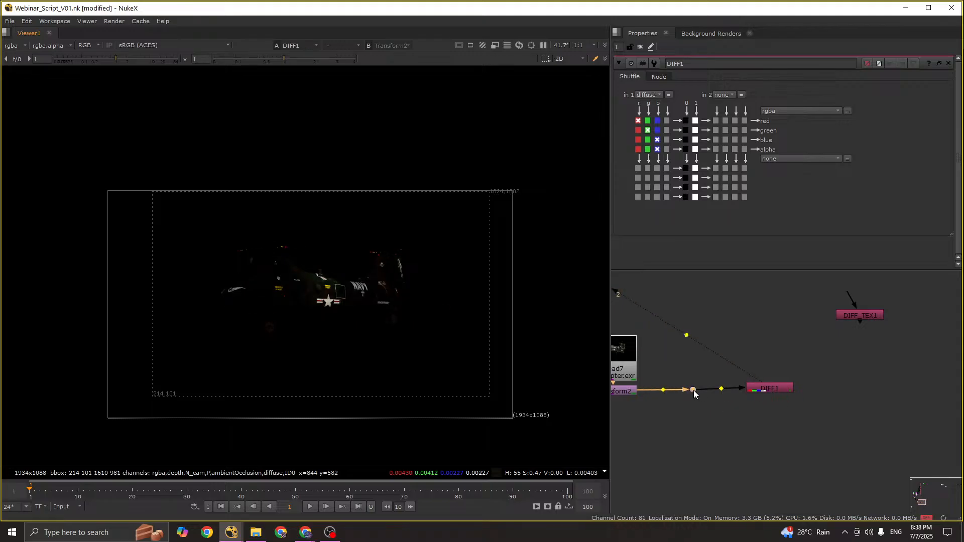
mouse_move(763, 389)
mouse_down()
mouse_move(763, 422)
mouse_move(707, 448)
mouse_move(695, 442)
mouse_up()
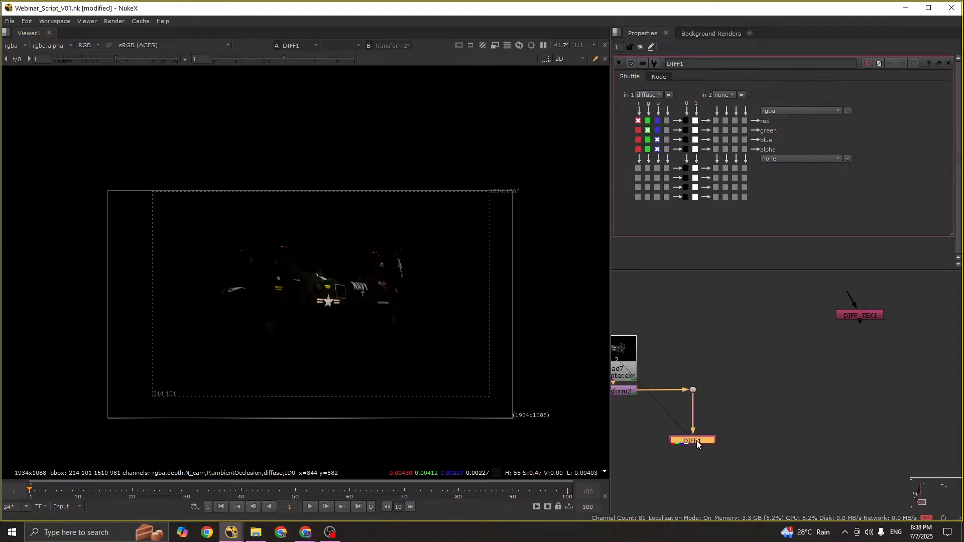
drag(666, 366, 754, 492)
drag(684, 441, 780, 441)
click(813, 452)
scroll(813, 452, down, 1)
middle_drag(813, 452, 783, 390)
drag(776, 376, 780, 413)
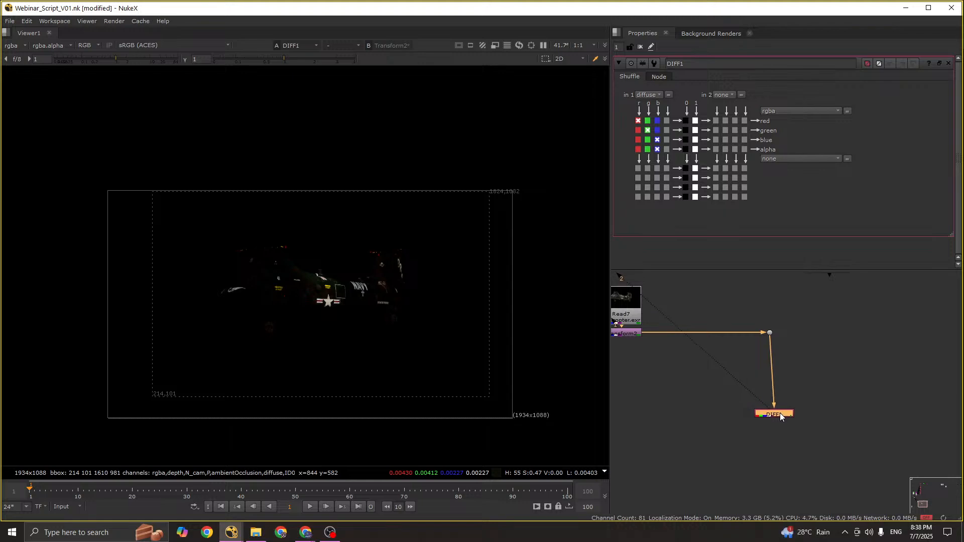
middle_drag(780, 413, 802, 413)
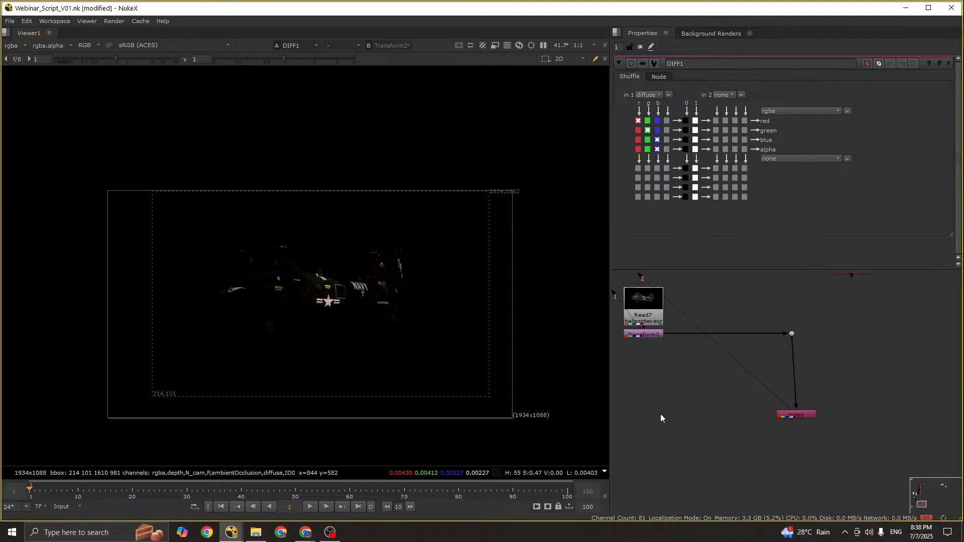
Step: Add a Merge node with DIFF1 on input A and Transform2 on input B, aligned beneath Transform2
key(m)
drag(687, 424, 802, 421)
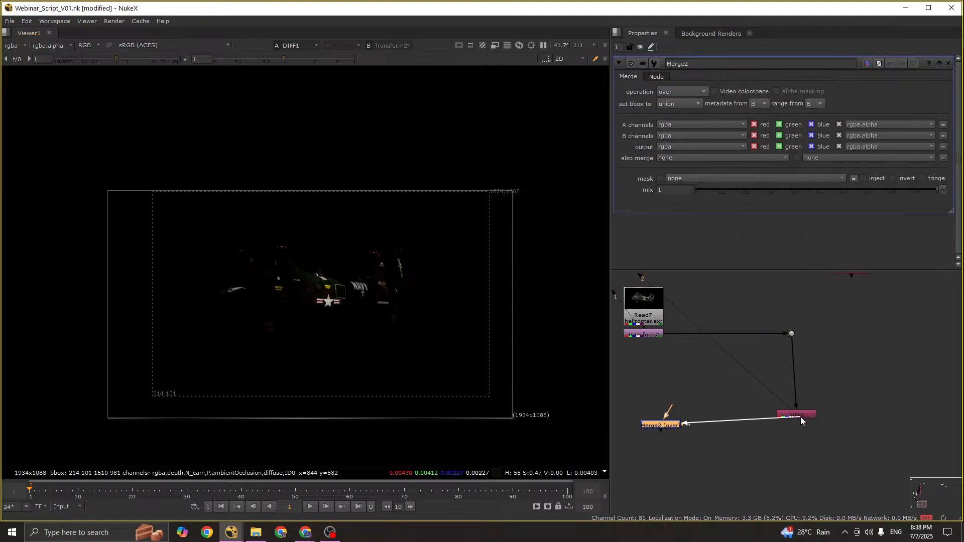
drag(667, 413, 645, 339)
key(1)
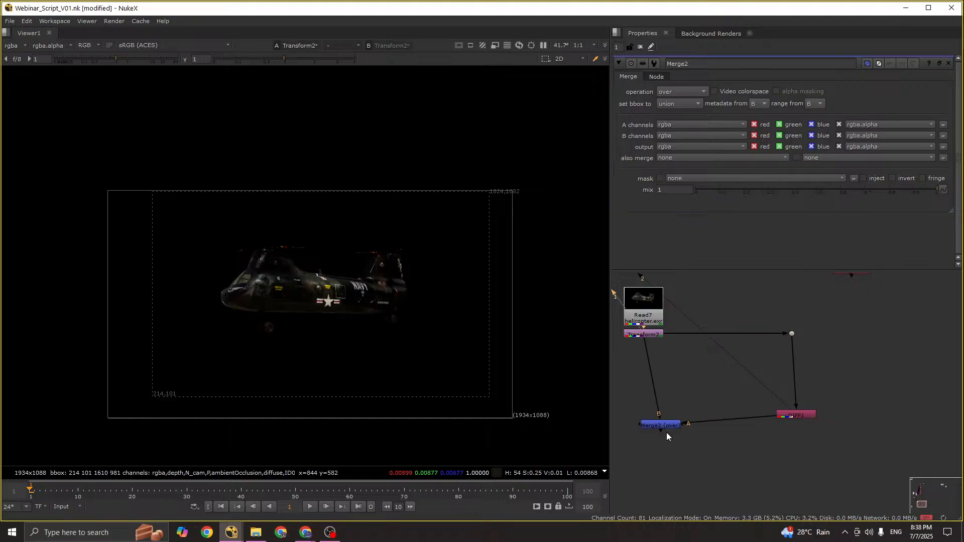
drag(667, 428, 651, 414)
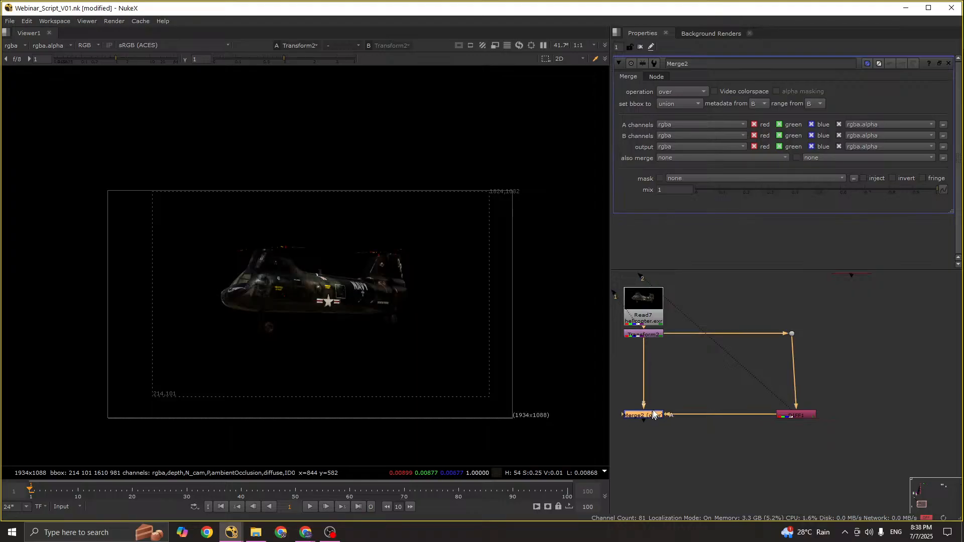
middle_drag(651, 418, 668, 472)
Step: Disable Transform2, straighten the Dot above DIFF1 and move Read7 higher above the disabled node
click(661, 387)
key(d)
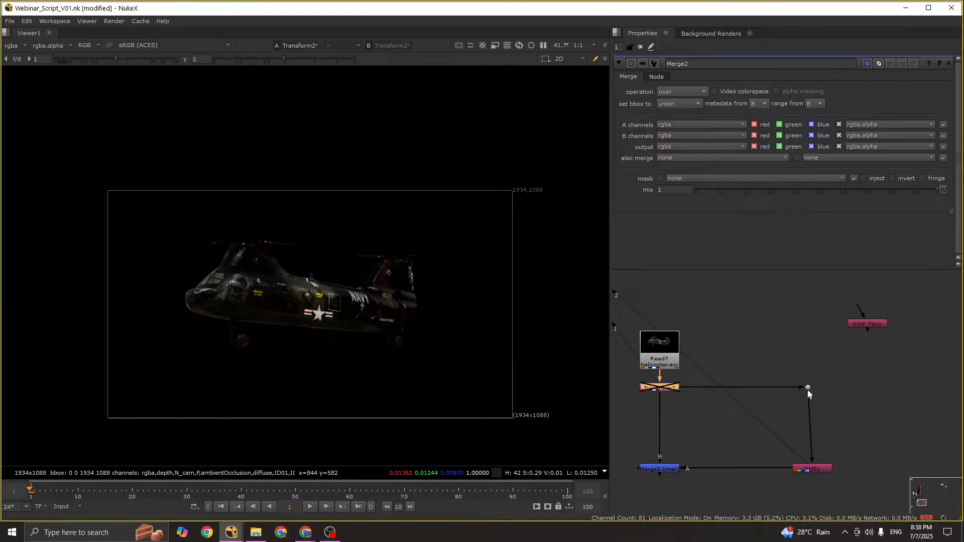
drag(808, 388, 811, 387)
drag(649, 360, 649, 334)
key(1)
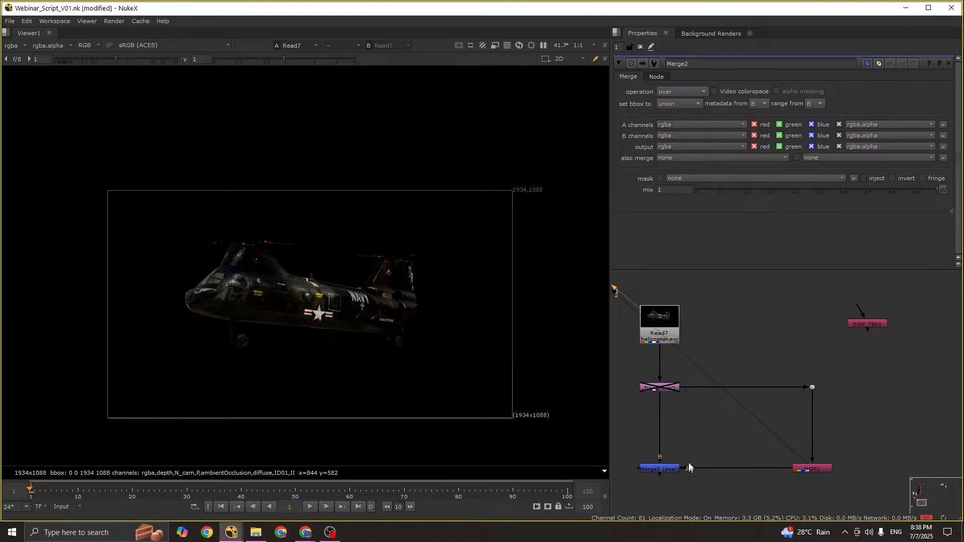
middle_drag(690, 468, 705, 419)
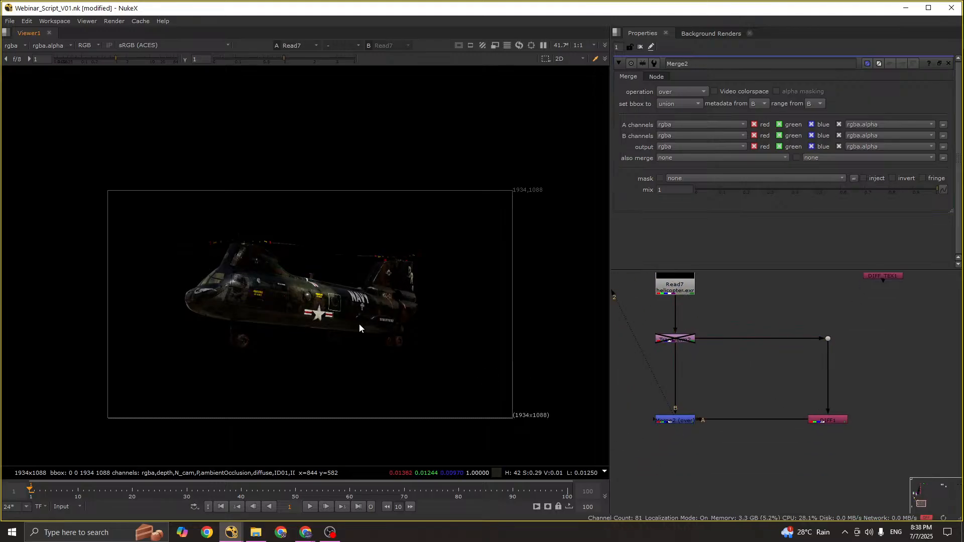
Step: Display the disabled Transform2's output, open Read7's properties and display the original helicopter render for comparison
click(693, 338)
key(1)
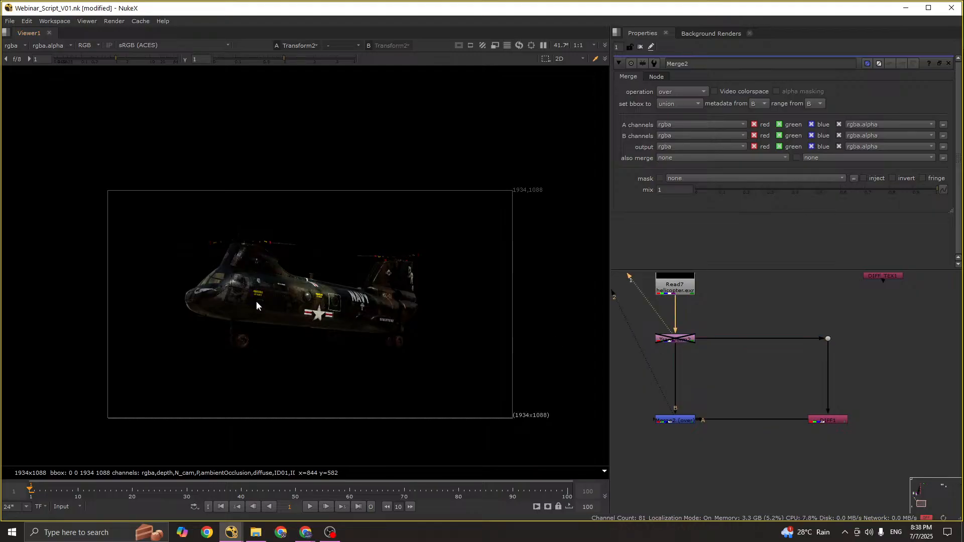
middle_drag(661, 272, 657, 288)
double_click(675, 301)
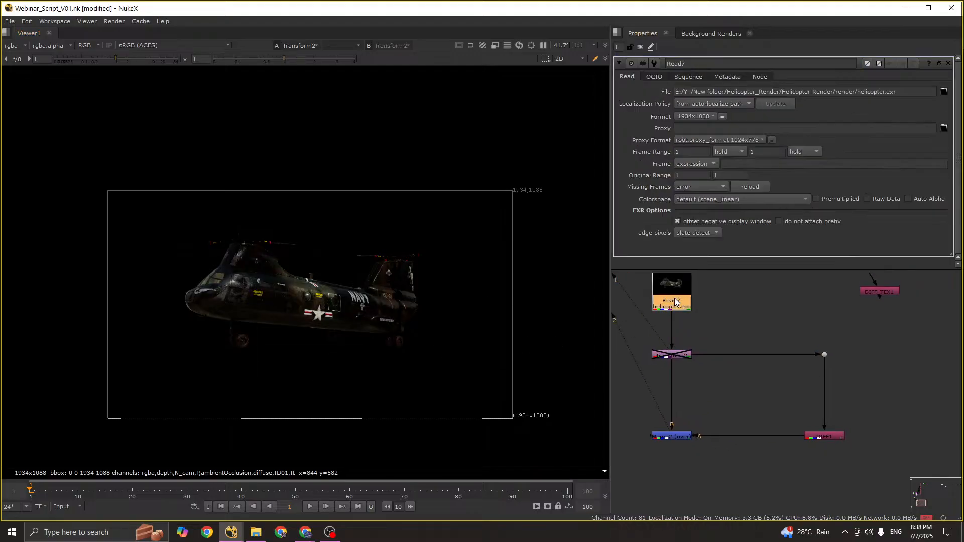
key(1)
scroll(668, 301, up, 4)
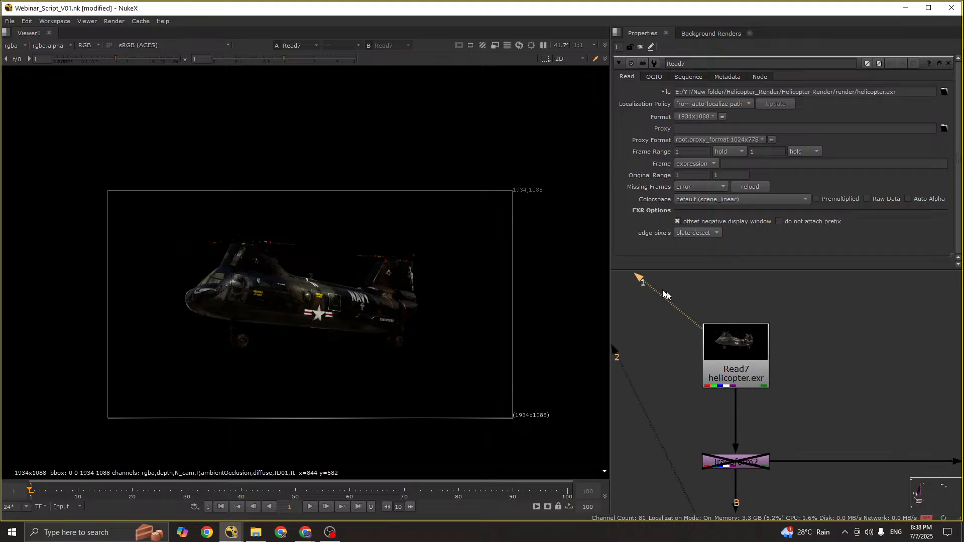
drag(653, 286, 816, 405)
key(b)
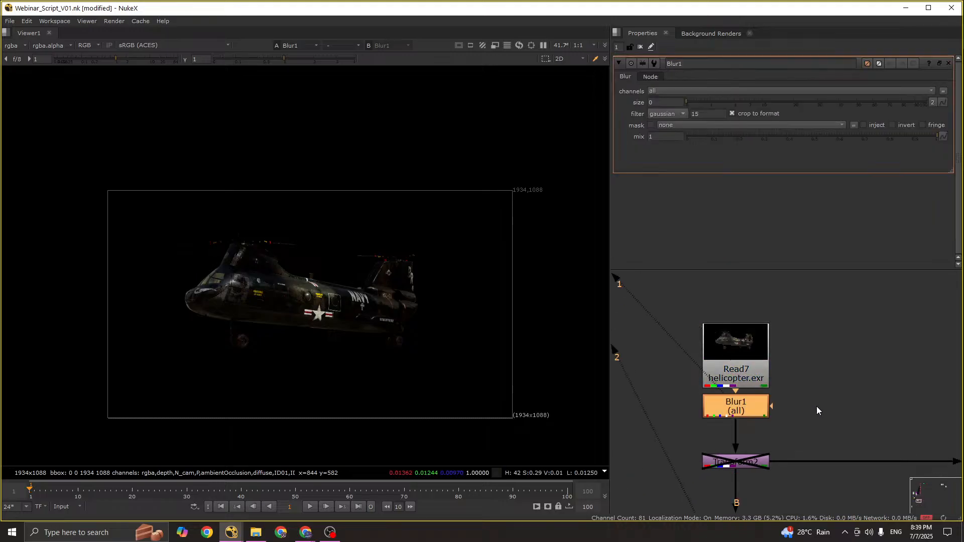
key(c)
key(k)
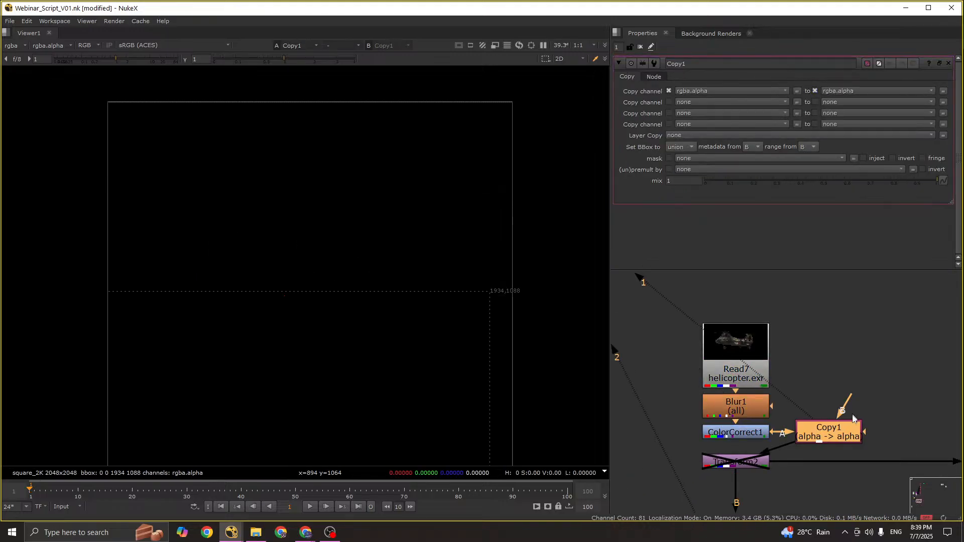
key(ctrl+z)
key(ctrl+z)
click(741, 358)
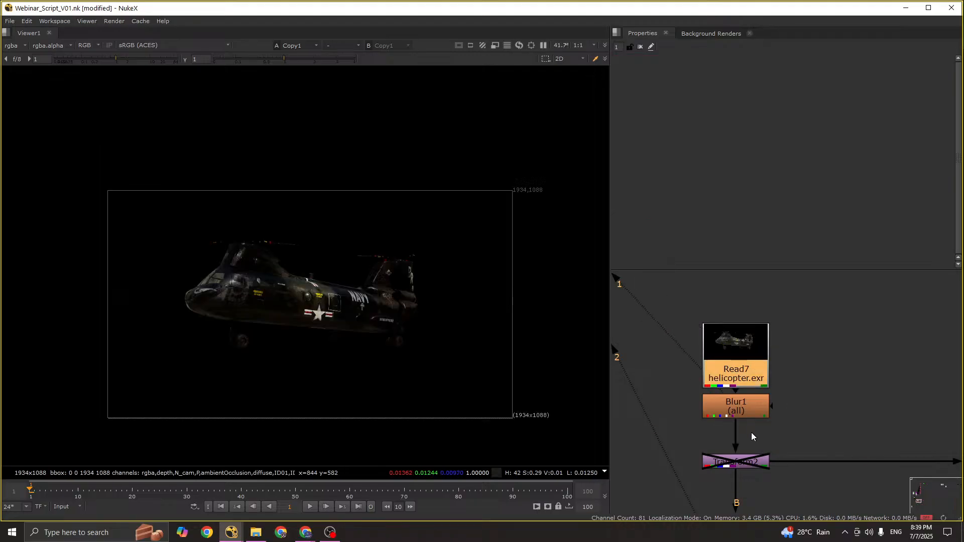
click(746, 415)
key(Delete)
Step: Add a Backdrop node around Read7 and move Viewer1 lower, beside the main helicopter branch
scroll(736, 365, down, 4)
double_click(737, 364)
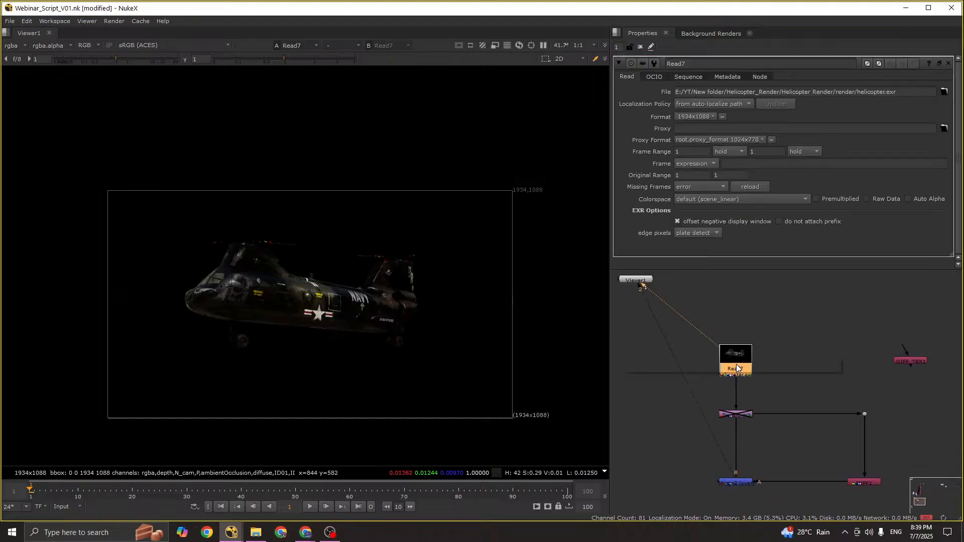
key(Tab)
text(BACK)
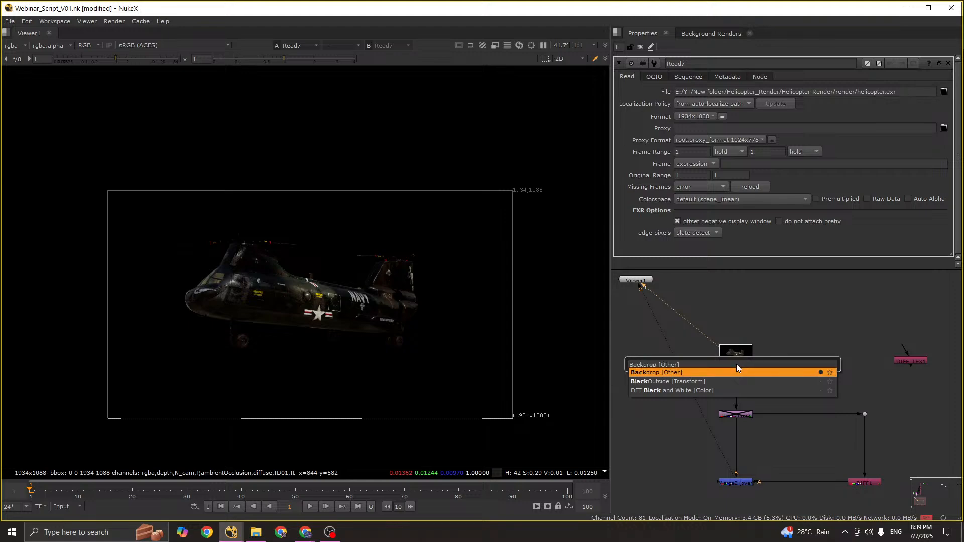
key(Return)
click(635, 280)
drag(635, 279, 643, 441)
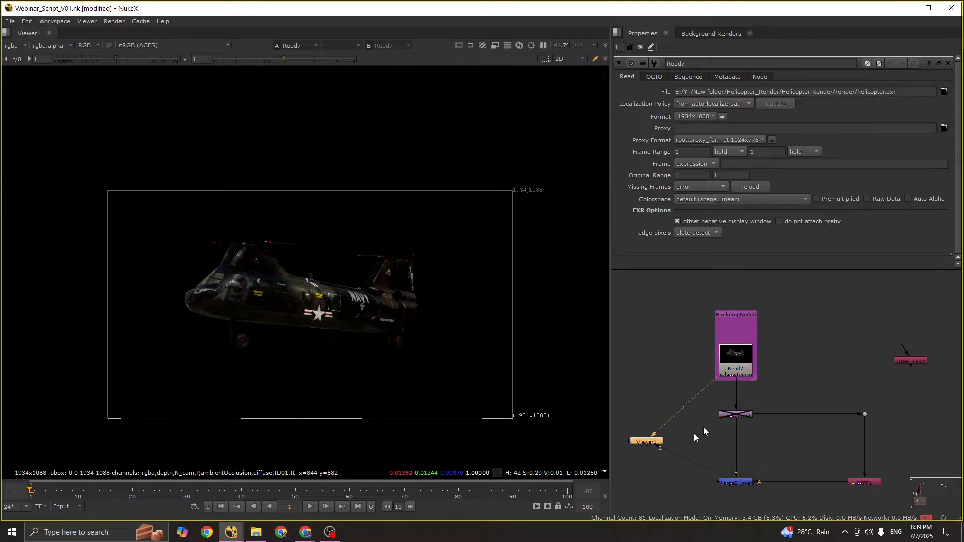
Step: Widen the backdrop around Read7 and label it "beauty"
scroll(746, 400, up, 2)
scroll(733, 332, up, 3)
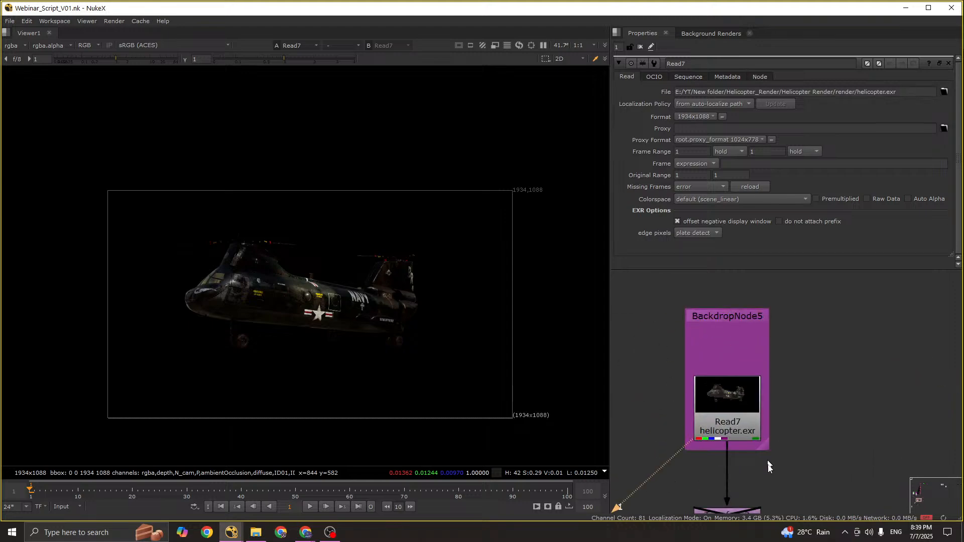
drag(767, 448, 839, 442)
scroll(737, 398, down, 2)
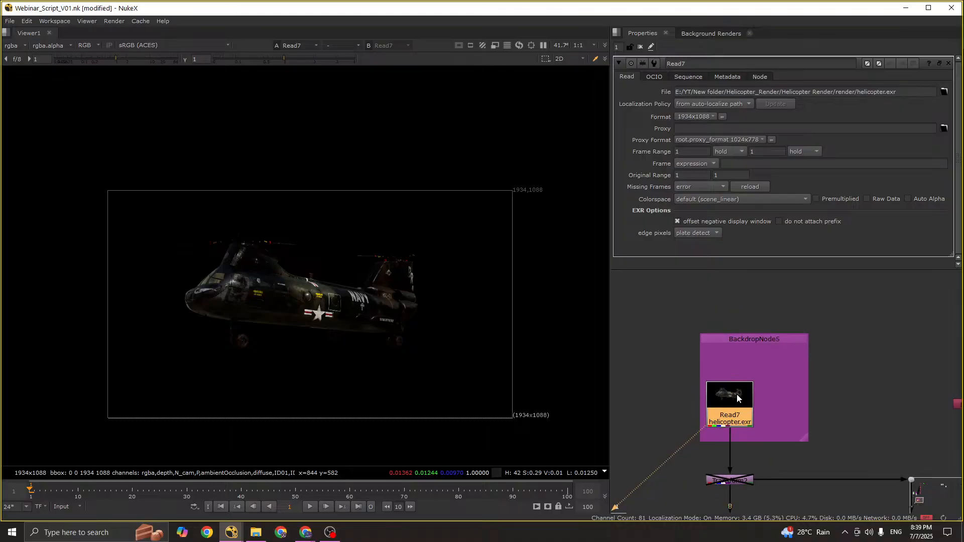
double_click(731, 341)
click(737, 96)
text(b)
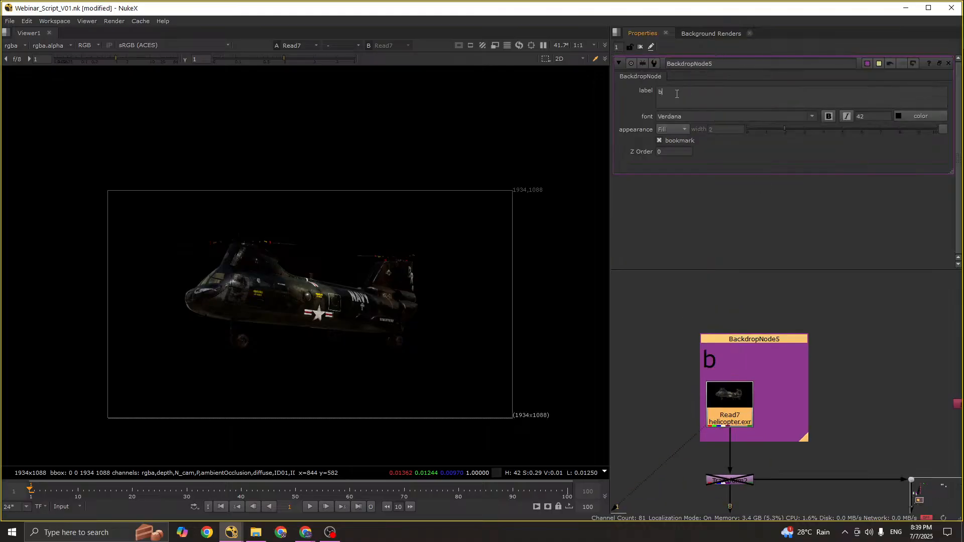
text(eaut)
text(y)
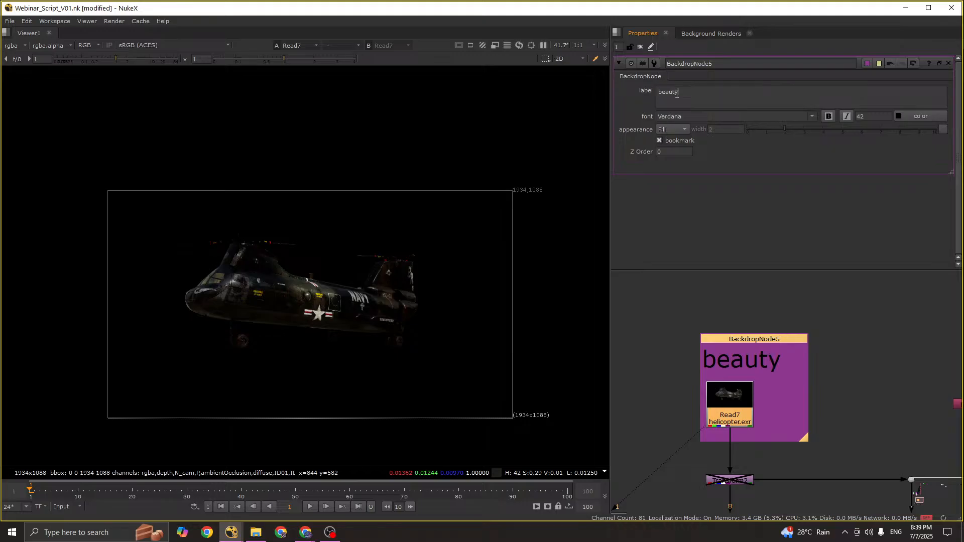
click(835, 352)
Step: Display the output of the disabled Transform2 node in the viewer
middle_drag(725, 369, 683, 345)
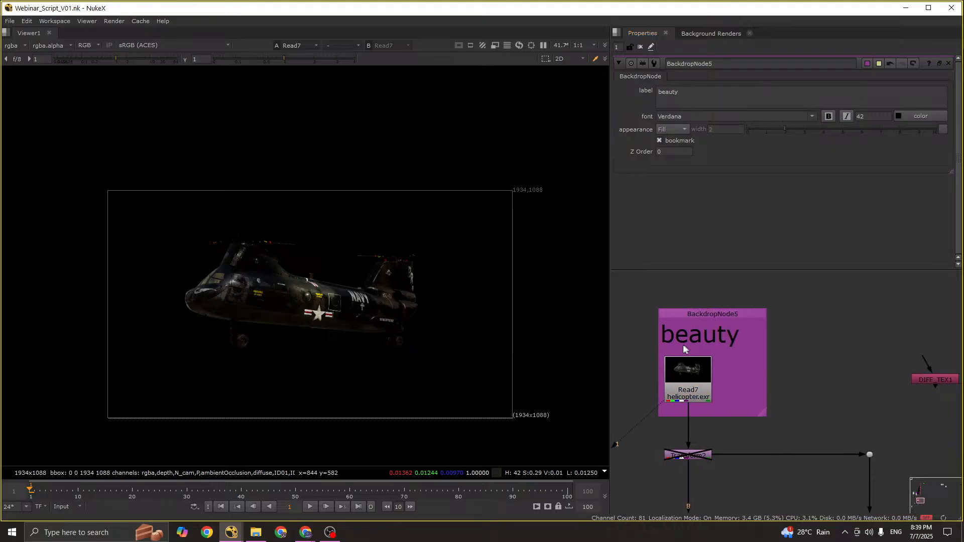
drag(642, 298, 829, 428)
click(814, 425)
click(684, 389)
scroll(737, 417, down, 3)
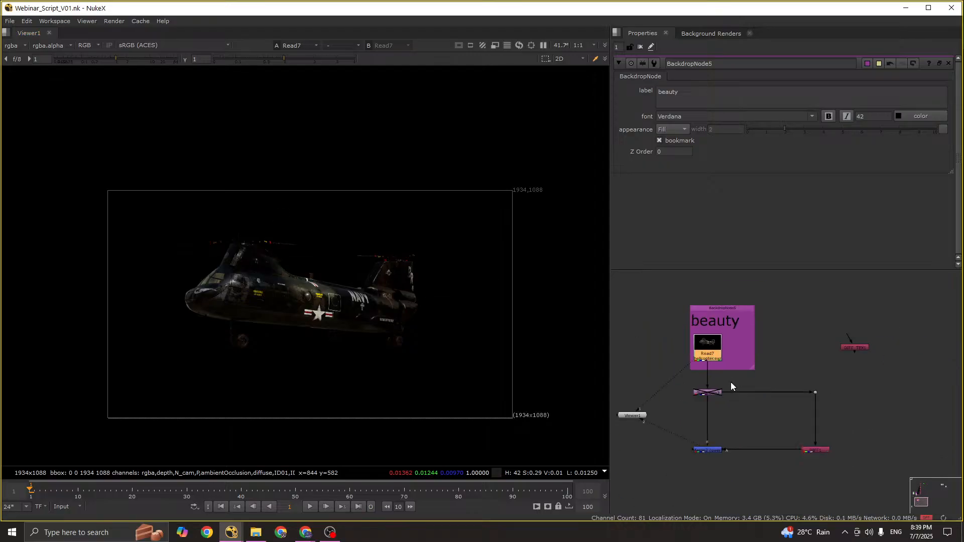
scroll(731, 381, up, 1)
click(704, 351)
key(1)
Step: Display Merge2's output in the viewer and set its merge operation to plus
scroll(818, 427, up, 2)
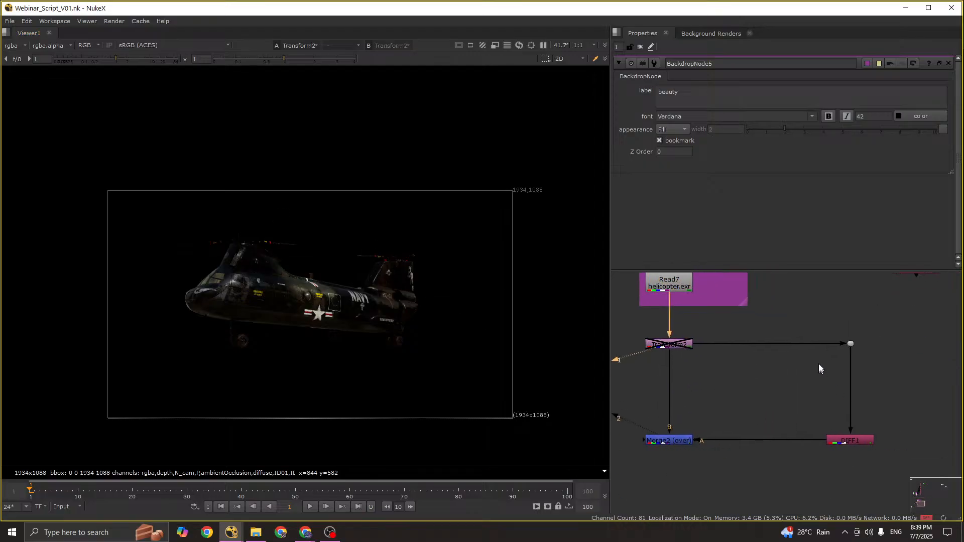
drag(809, 321, 894, 391)
drag(906, 402, 771, 483)
double_click(675, 442)
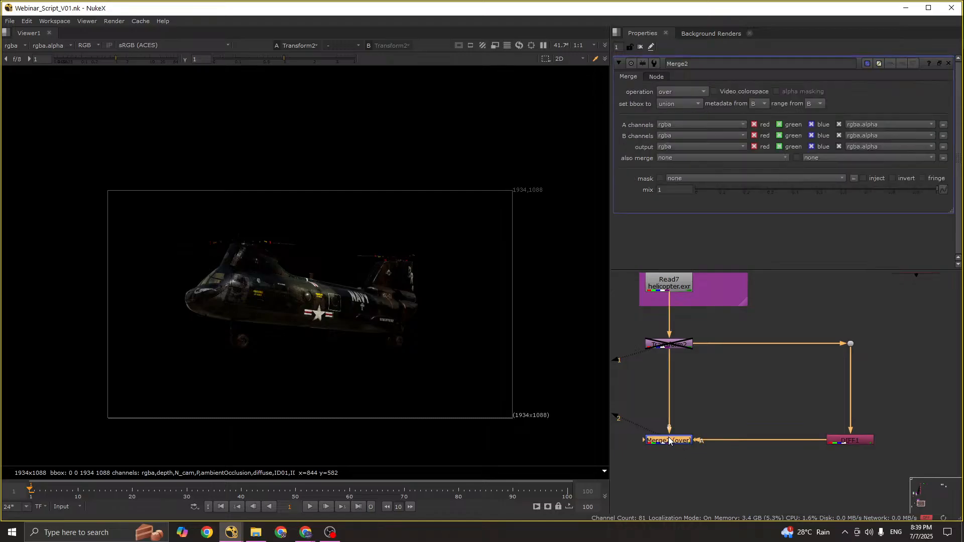
key(2)
click(674, 440)
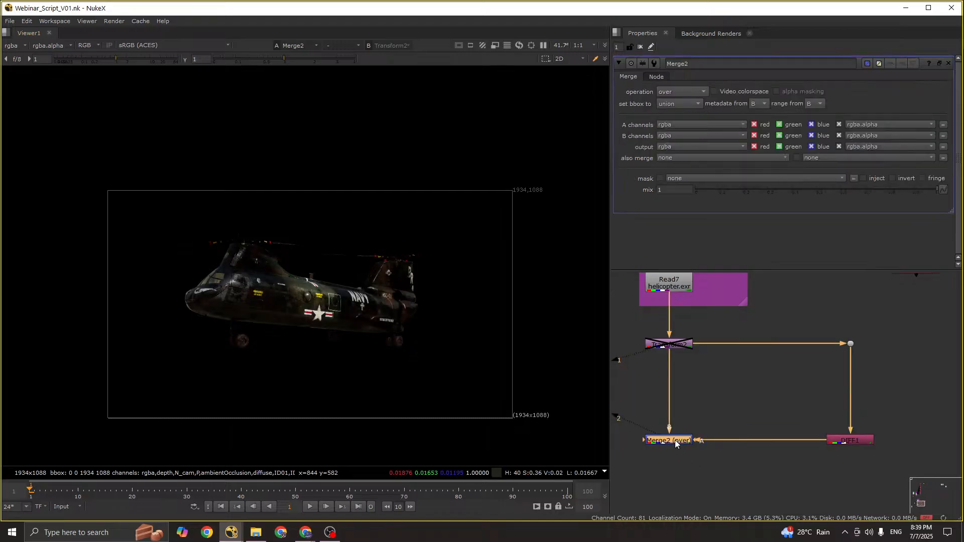
click(682, 91)
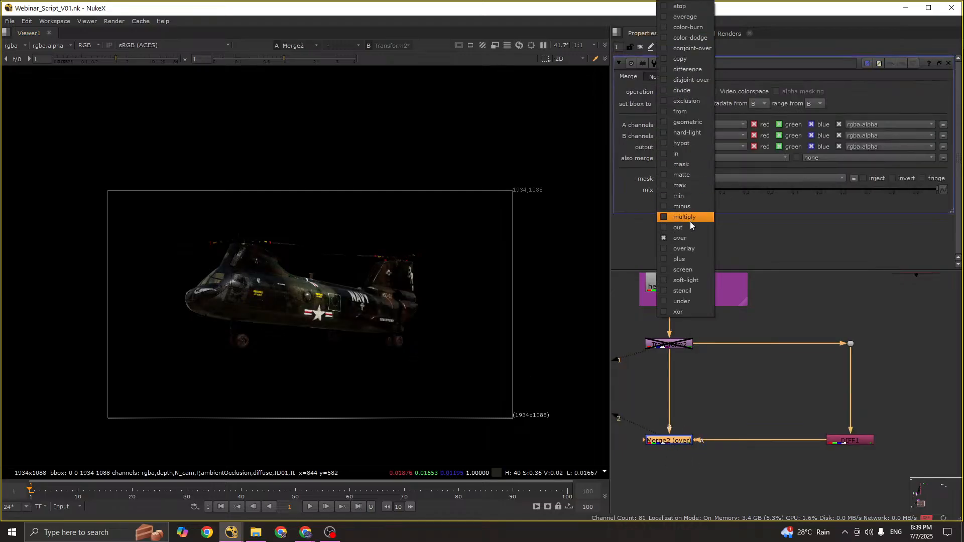
click(686, 257)
Step: Connect DIFF_TEX1's input to the Dot above DIFF1 and align DIFF_TEX1 on the same row as that Dot
scroll(734, 415, down, 2)
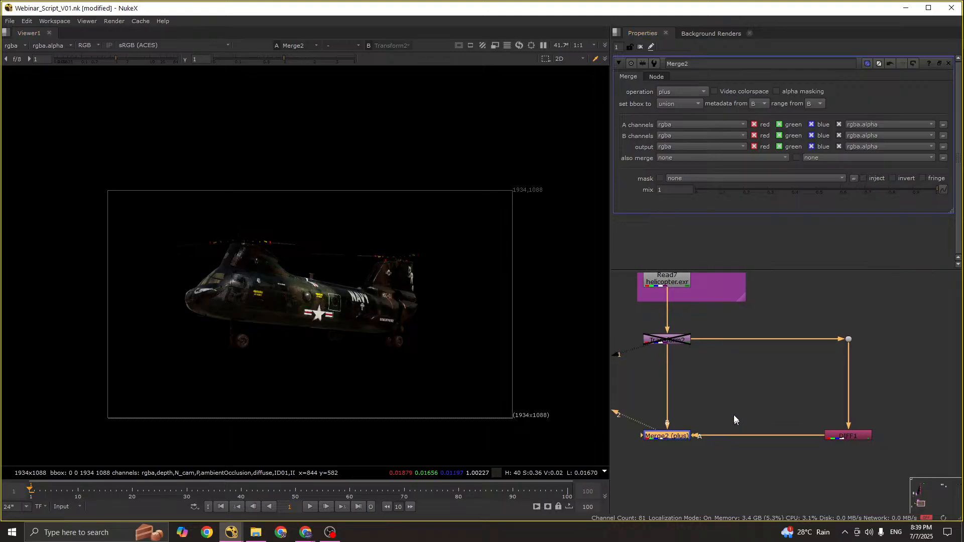
middle_drag(903, 323, 827, 367)
scroll(826, 367, down, 1)
scroll(783, 329, up, 2)
drag(783, 330, 826, 387)
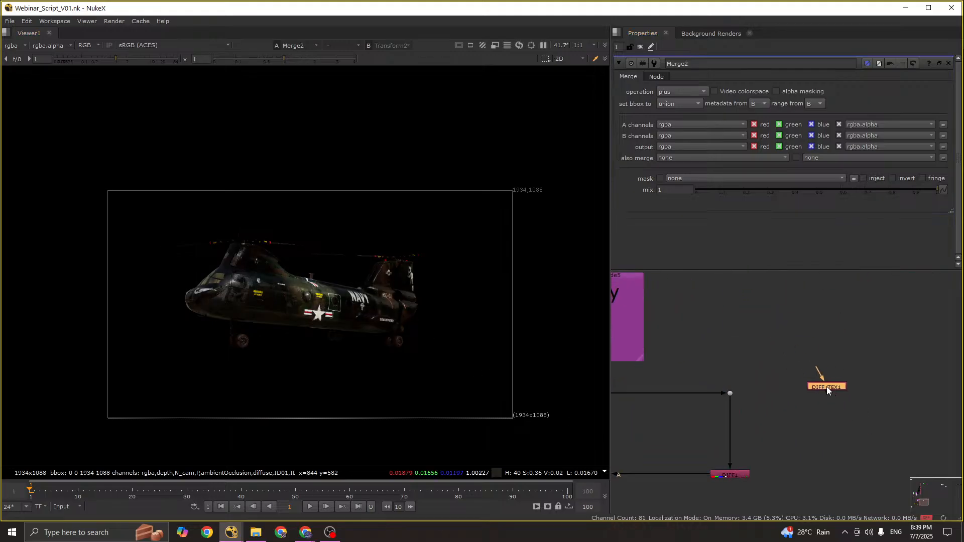
middle_drag(758, 378, 826, 361)
click(797, 377)
key(1)
middle_drag(886, 369, 828, 367)
scroll(827, 367, up, 2)
drag(833, 358, 704, 378)
drag(839, 376, 884, 380)
middle_drag(884, 379, 876, 338)
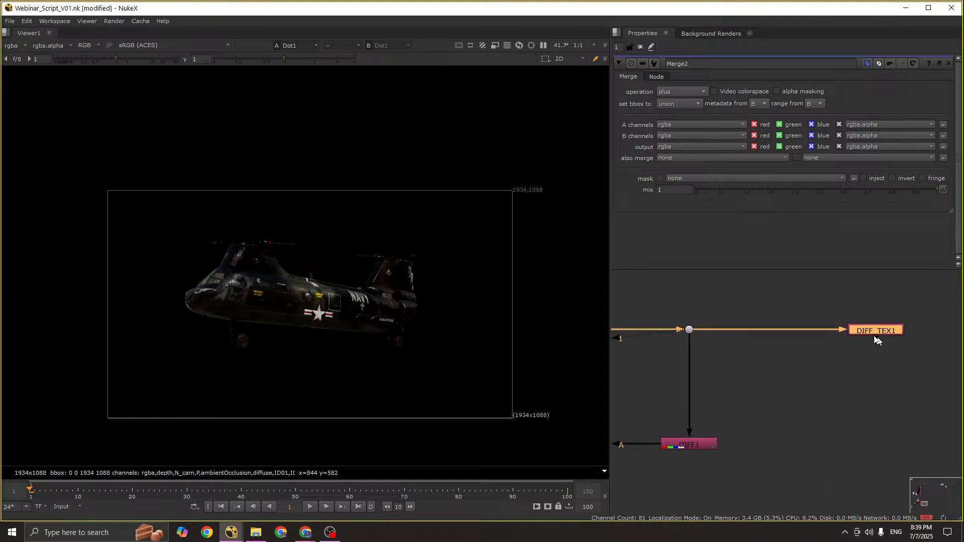
Step: Insert a Dot on the connection to DIFF_TEX1 and place DIFF_TEX1 straight below it, lower than DIFF1
scroll(814, 336, down, 2)
ctrl+drag(787, 329, 831, 437)
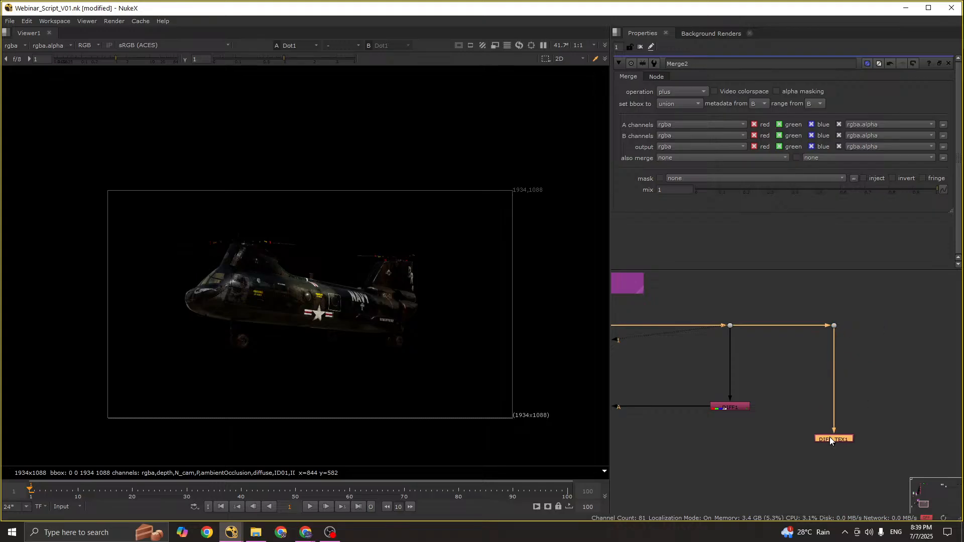
middle_drag(830, 437, 875, 410)
Step: Add a Merge node with DIFF_TEX1 on input A and Merge2 on input B, aligned beneath Merge2, and view it
middle_drag(694, 426, 731, 418)
key(m)
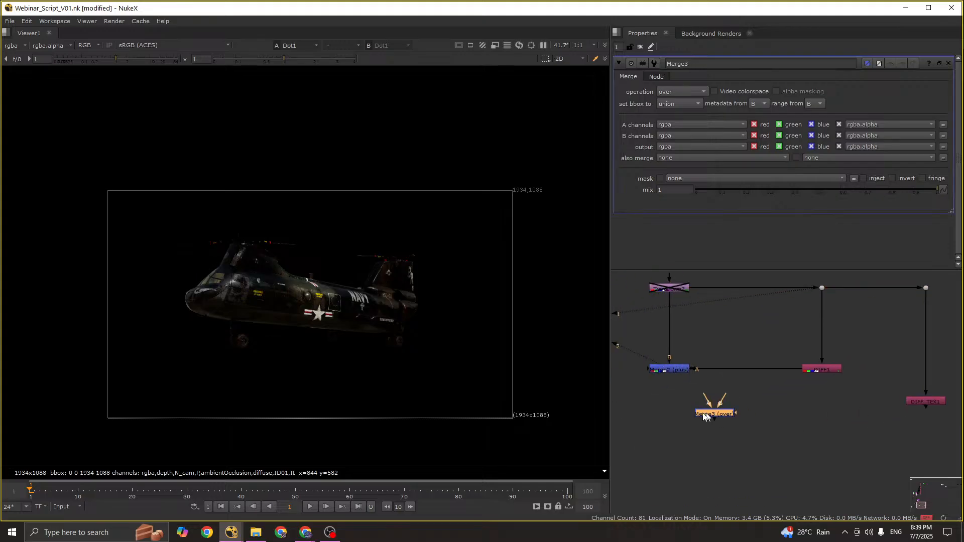
drag(676, 404, 916, 399)
click(670, 372)
key(1)
mouse_move(686, 413)
mouse_down()
mouse_move(671, 410)
mouse_move(674, 401)
mouse_up()
click(674, 401)
key(1)
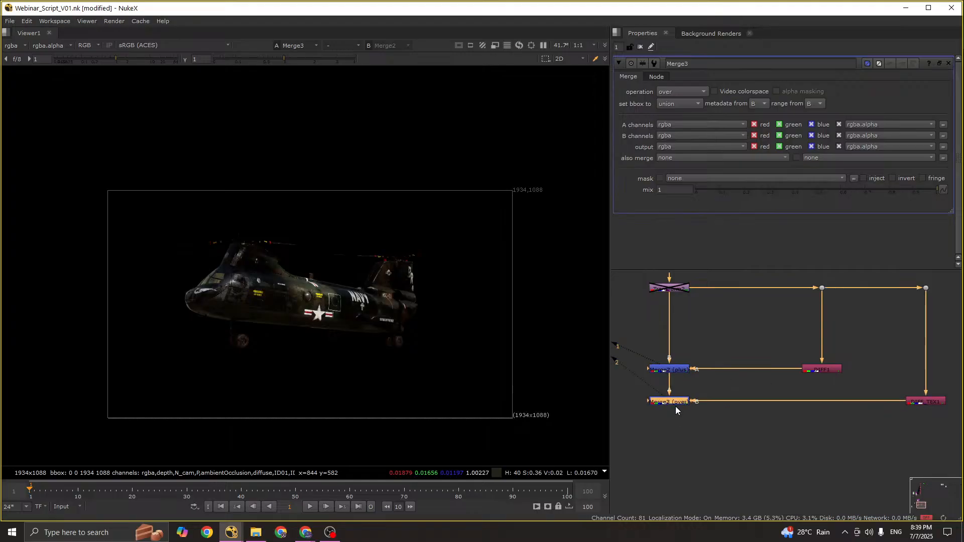
Step: Display Merge2 and Merge3 on separate viewer inputs to compare the image with and without the DIFF_TEX1 pass
key(shift+x)
click(673, 371)
key(1)
key(2)
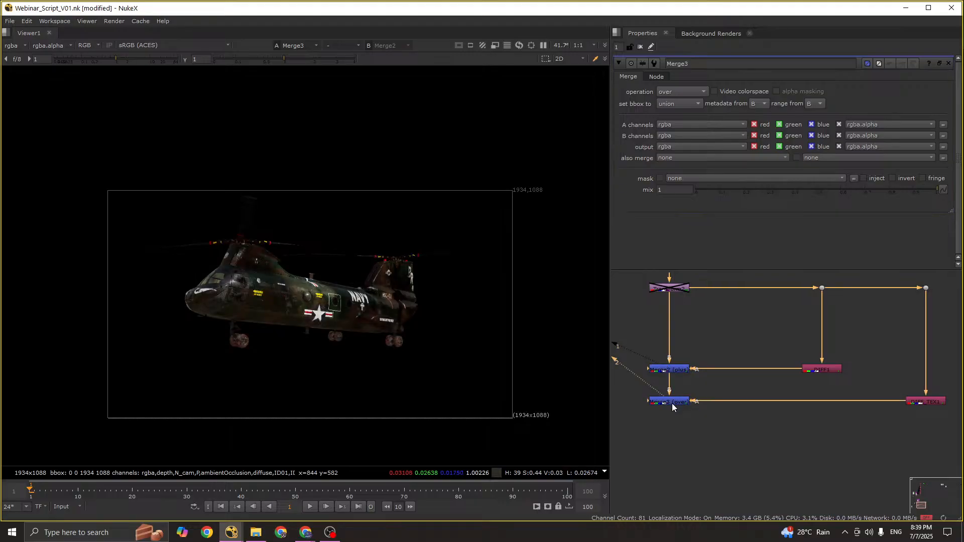
click(672, 403)
Step: Set Merge3's operation to plus, trying multiply for comparison before restoring plus
key(f)
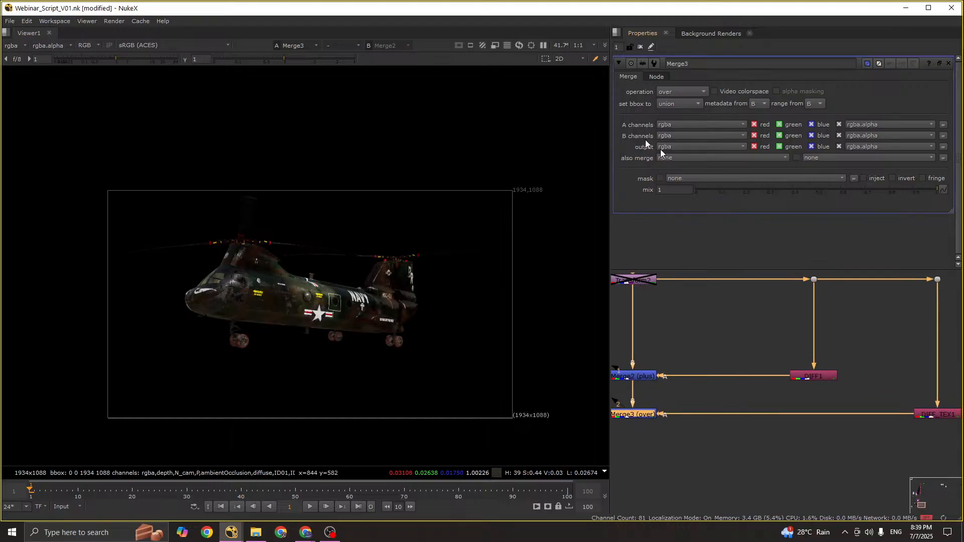
click(671, 92)
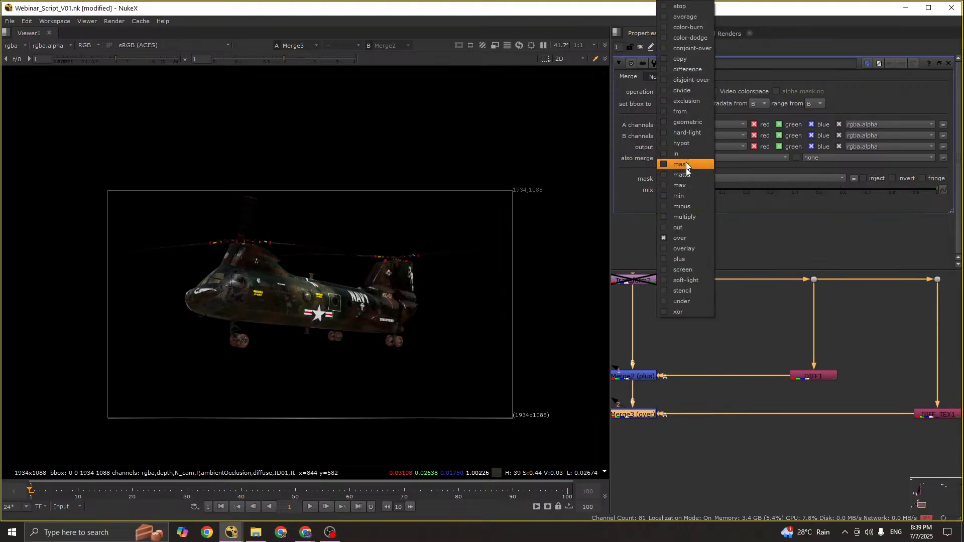
click(686, 260)
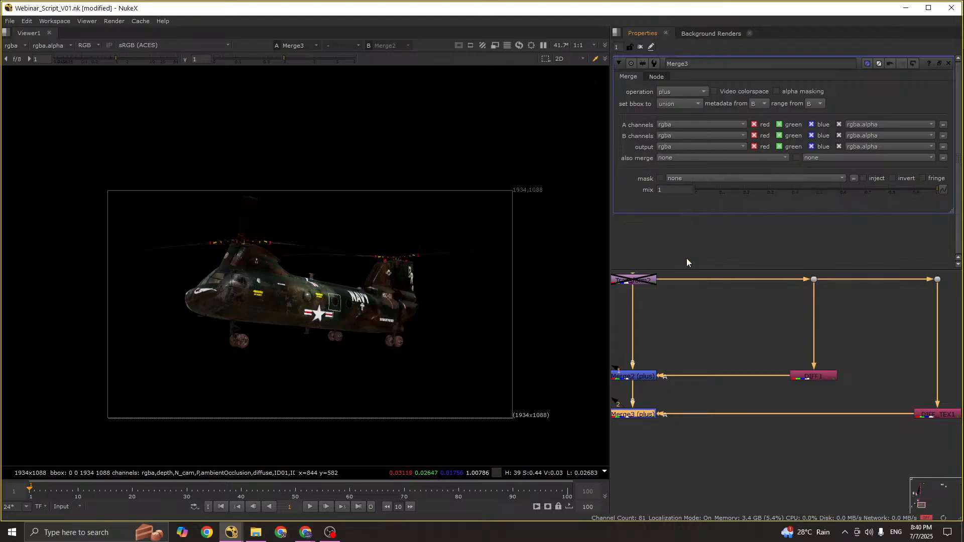
click(685, 93)
click(689, 219)
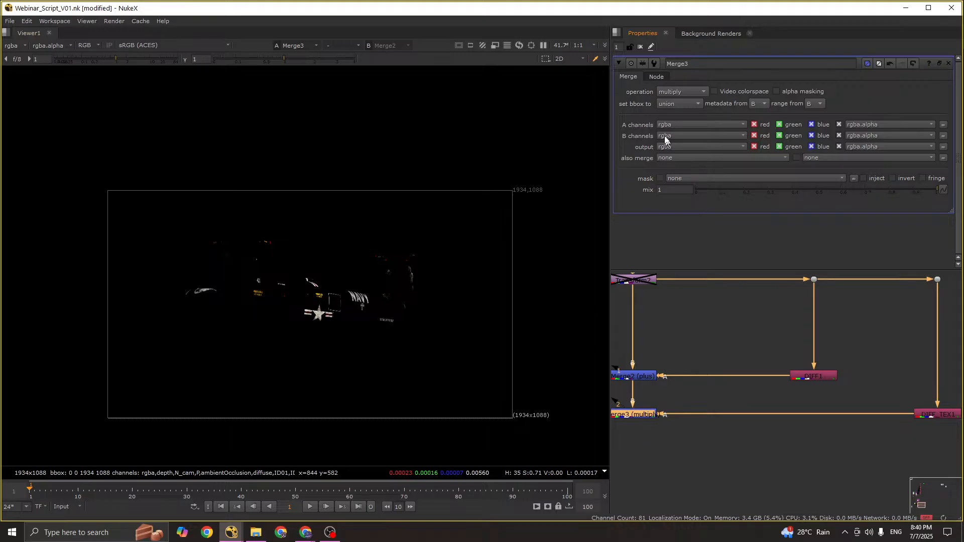
click(686, 93)
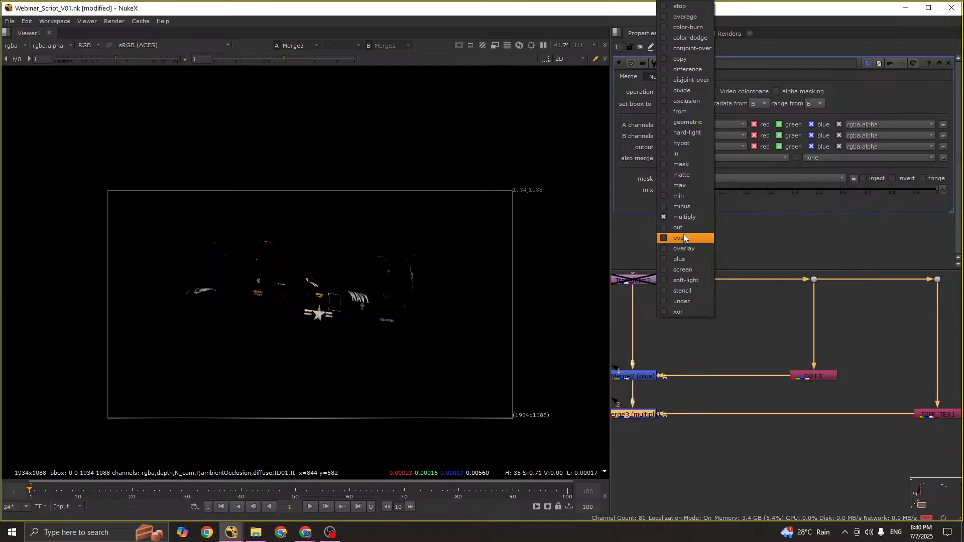
click(680, 259)
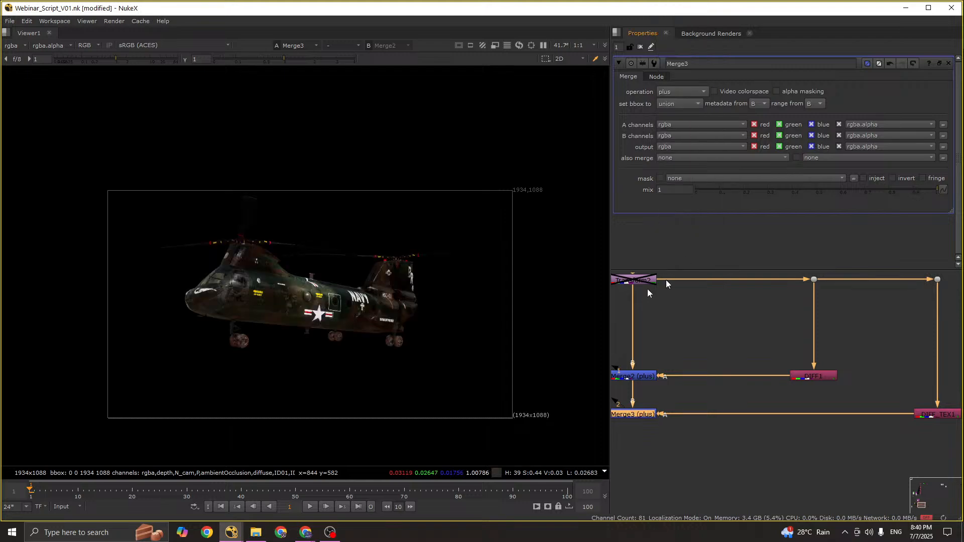
Step: Examine the merged branch, then maximize the node graph and look over the extracted pass nodes in the grey backdrop
scroll(841, 457, down, 3)
click(900, 372)
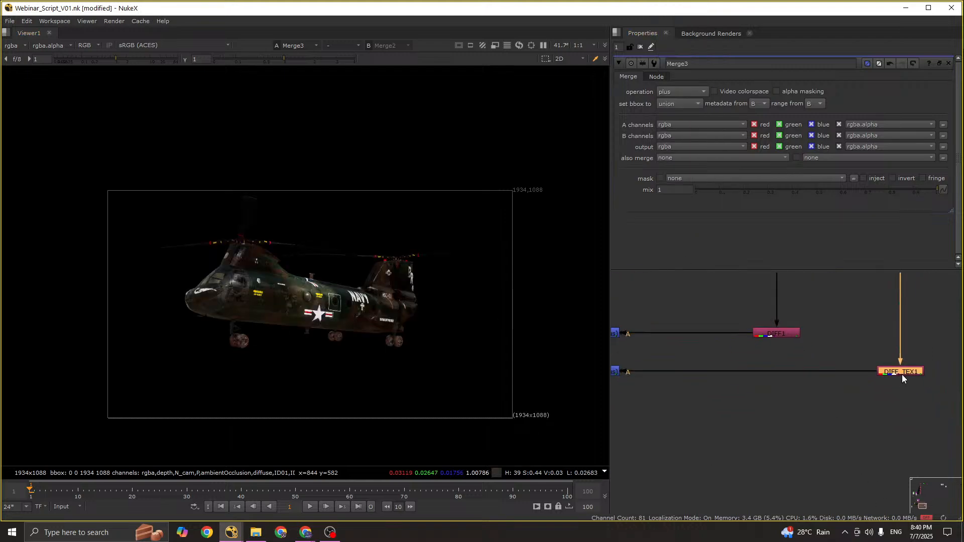
scroll(902, 378, down, 3)
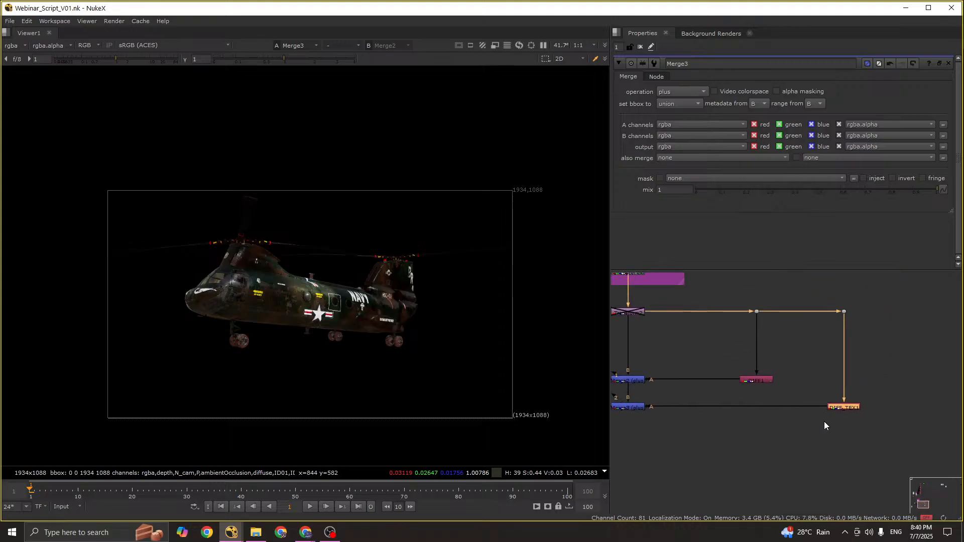
scroll(824, 425, down, 3)
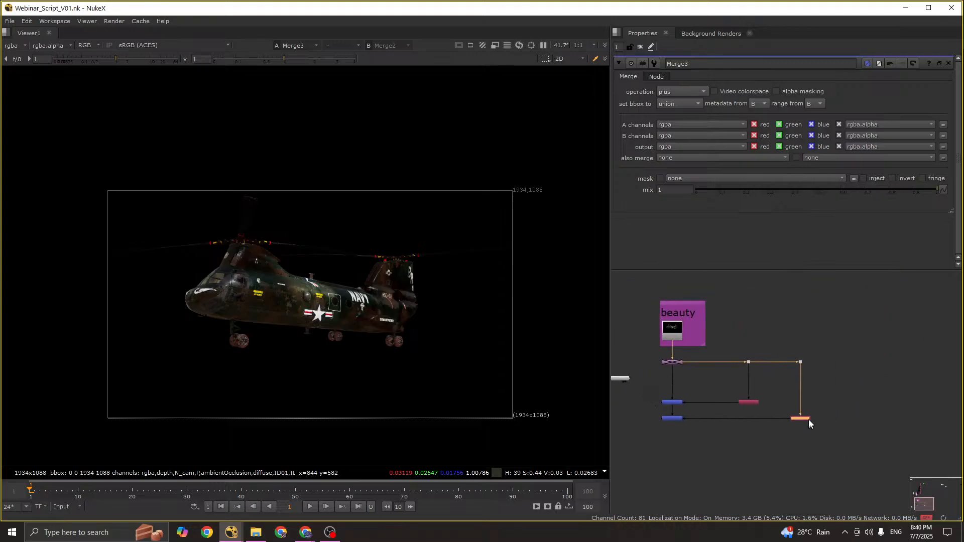
scroll(807, 420, down, 2)
scroll(767, 400, down, 2)
key(space)
scroll(782, 359, up, 6)
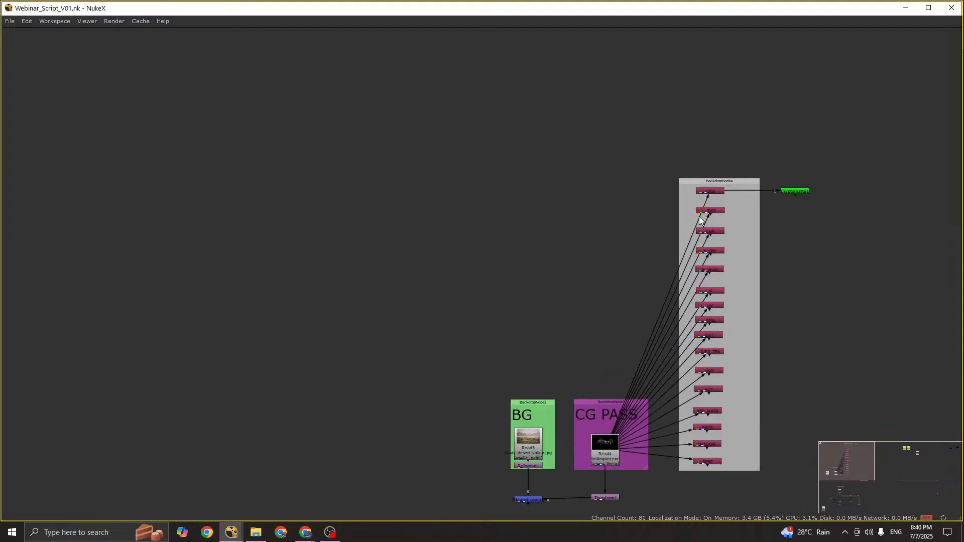
middle_drag(769, 351, 723, 269)
scroll(653, 242, down, 3)
scroll(670, 248, up, 3)
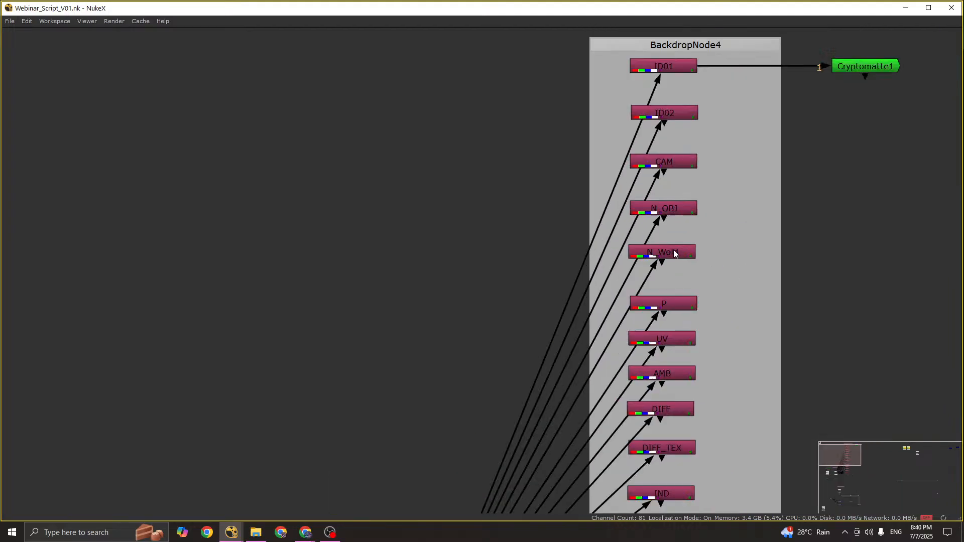
middle_drag(714, 405, 673, 252)
scroll(637, 259, down, 2)
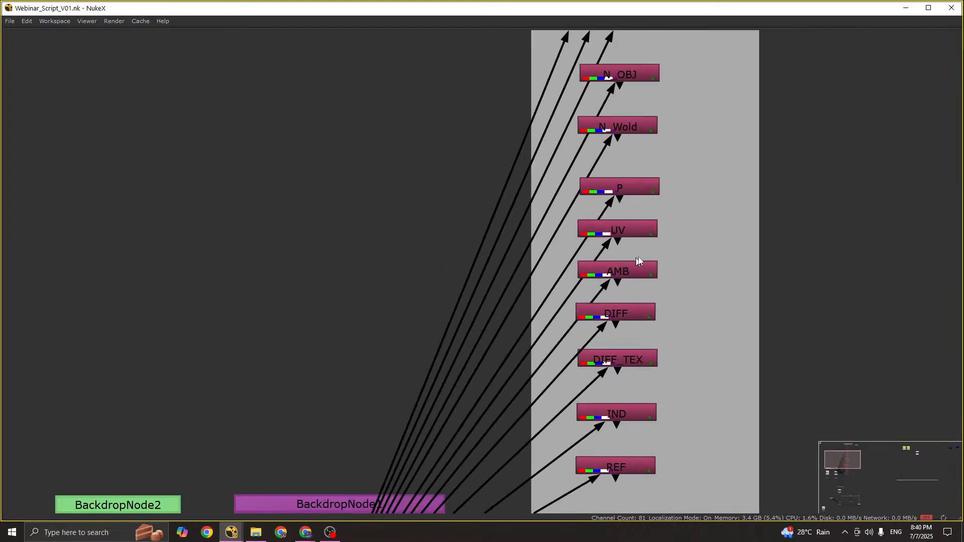
Step: Duplicate the AMB pass node from the grey backdrop and connect the copy to the end of the beauty branch's dot line
click(641, 273)
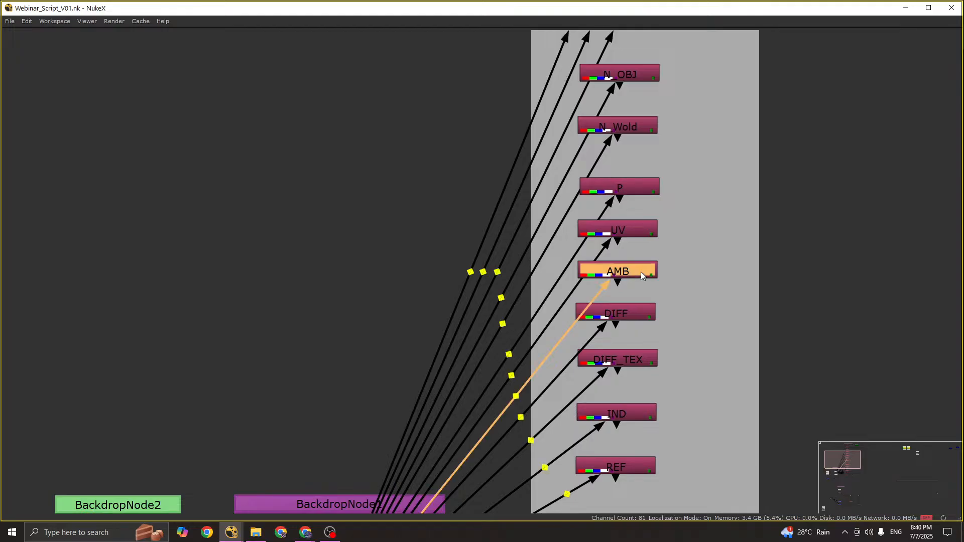
scroll(640, 266, down, 4)
key(space)
middle_drag(702, 441, 667, 331)
scroll(666, 331, down, 3)
middle_drag(715, 394, 804, 396)
scroll(733, 385, up, 3)
key(ctrl+v)
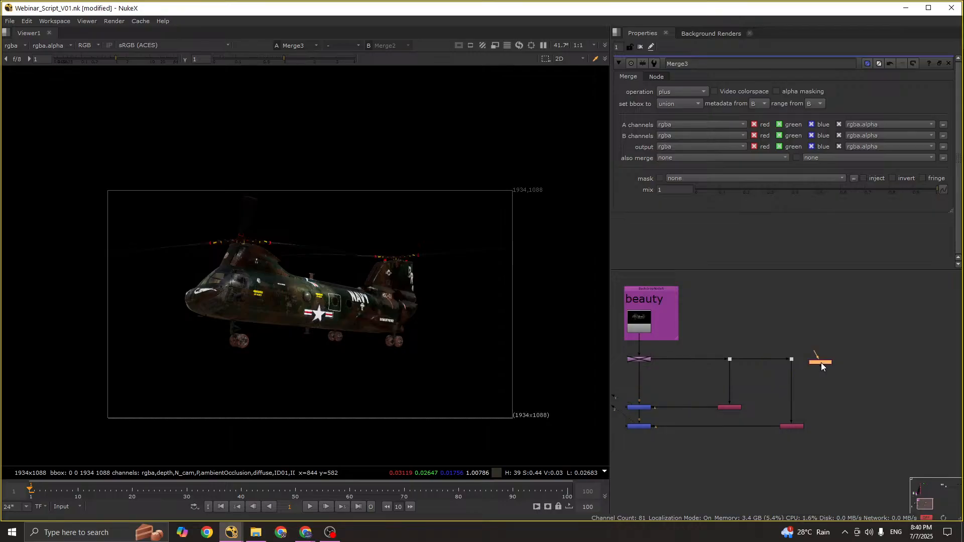
click(791, 359)
Step: View the last dot and the AMB1 copy, toggling the alpha channel to examine the ambient occlusion pass
key(1)
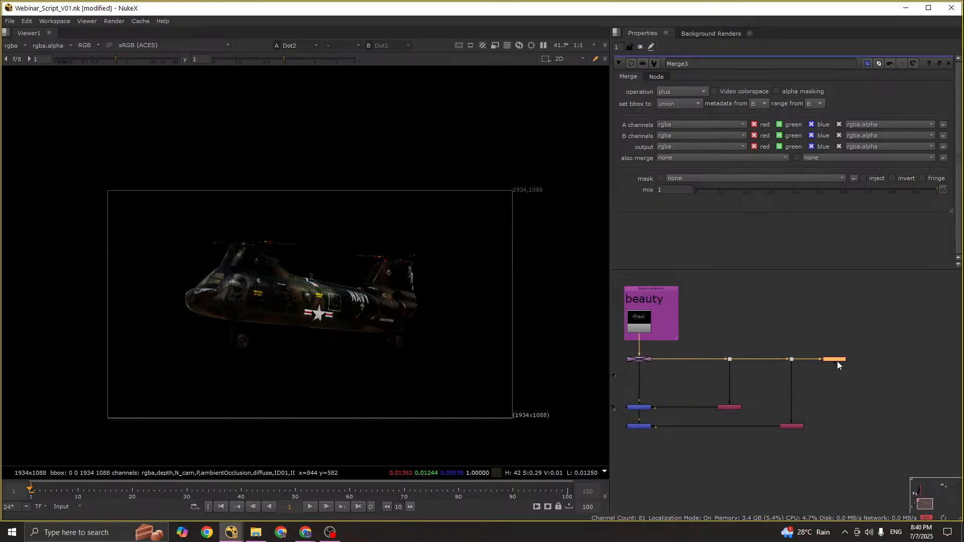
key(1)
scroll(336, 312, up, 4)
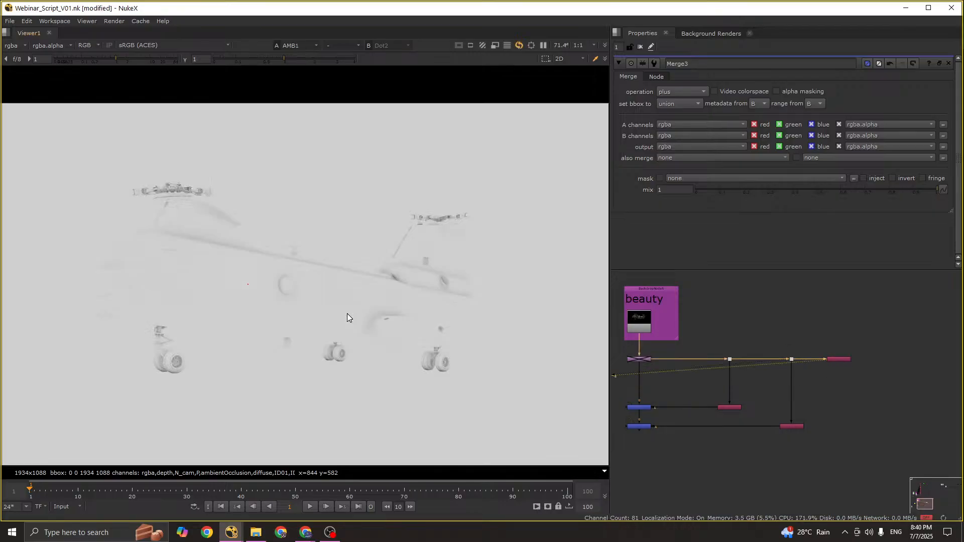
key(a)
key(a)
key(a)
scroll(373, 311, down, 4)
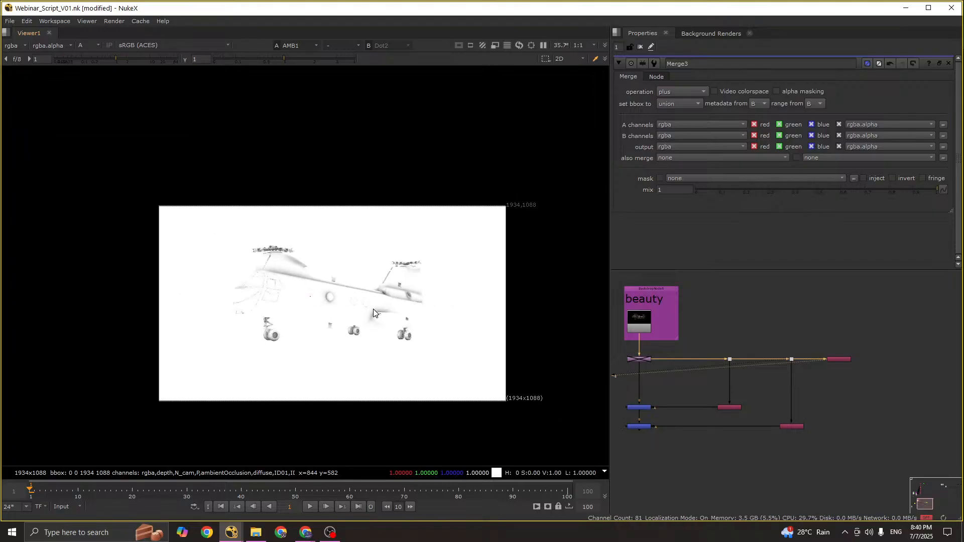
Step: Move AMB1 farther along the line and insert a third dot on its incoming connection
scroll(809, 368, down, 3)
drag(800, 335, 875, 336)
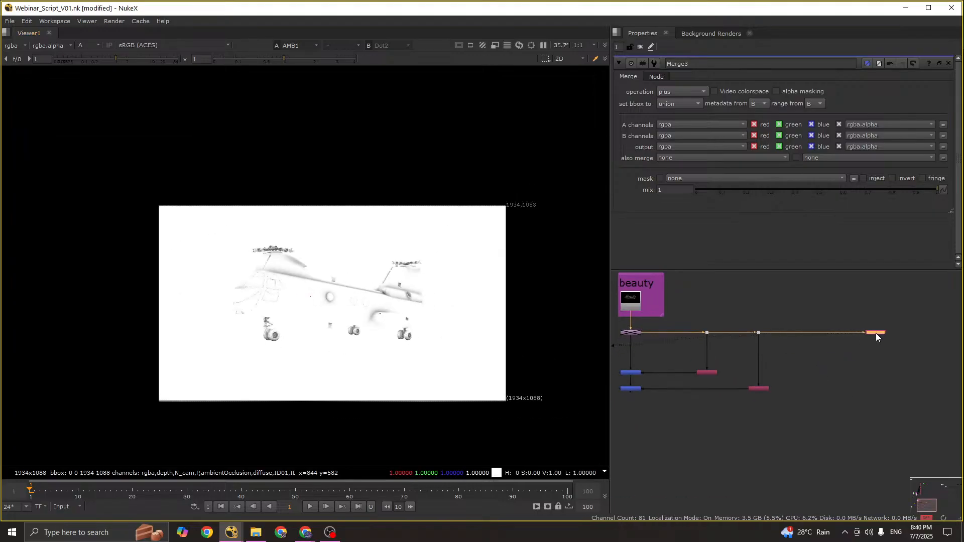
middle_drag(879, 339, 851, 341)
ctrl+click(792, 335)
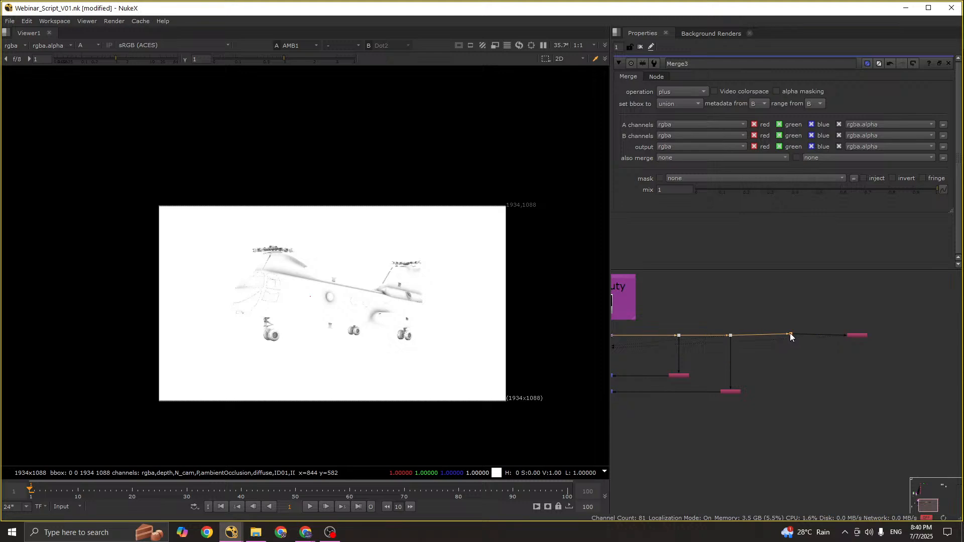
drag(850, 340, 892, 338)
Step: Examine the DIFF and DIFF_TEX passes from the grey backdrop in the viewer
key(space)
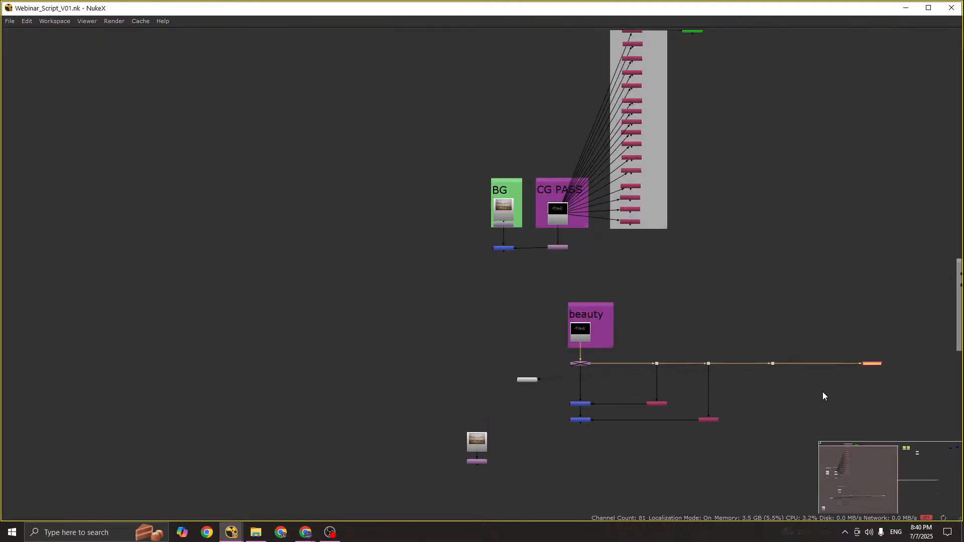
scroll(822, 391, down, 3)
scroll(657, 316, up, 6)
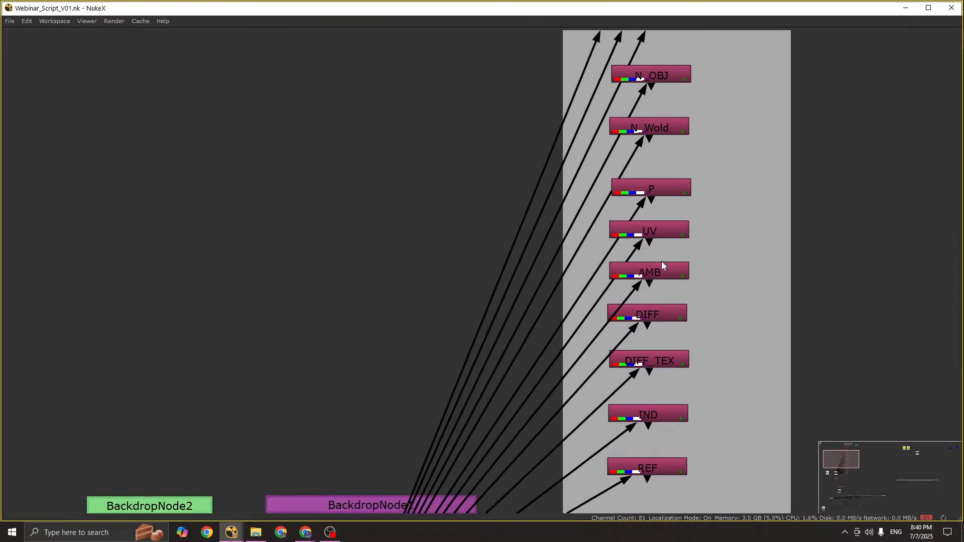
key(space)
middle_drag(682, 353, 775, 350)
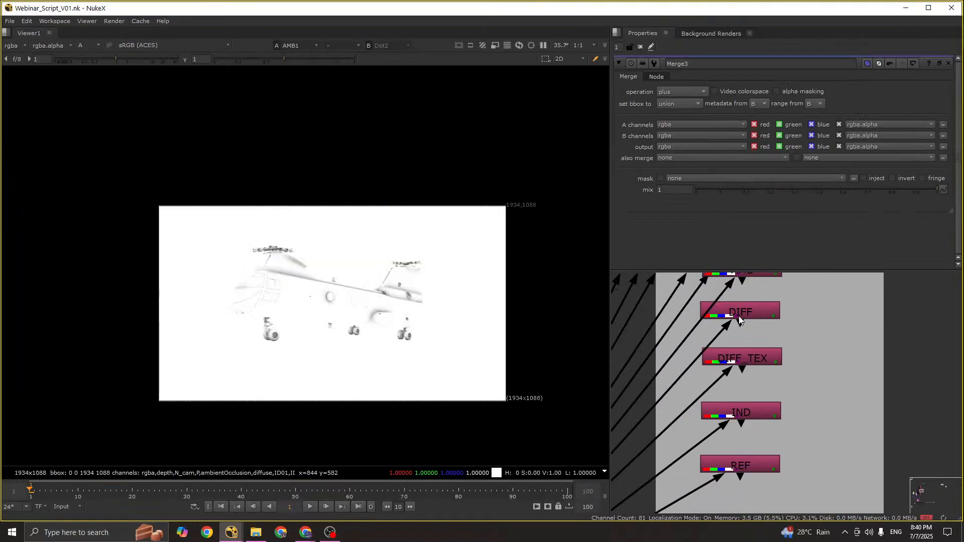
click(736, 315)
key(1)
click(738, 357)
key(1)
Step: Examine the IND, REF and REF_MATR passes in the viewer, opening IND's properties
click(757, 408)
key(1)
middle_drag(758, 407, 766, 363)
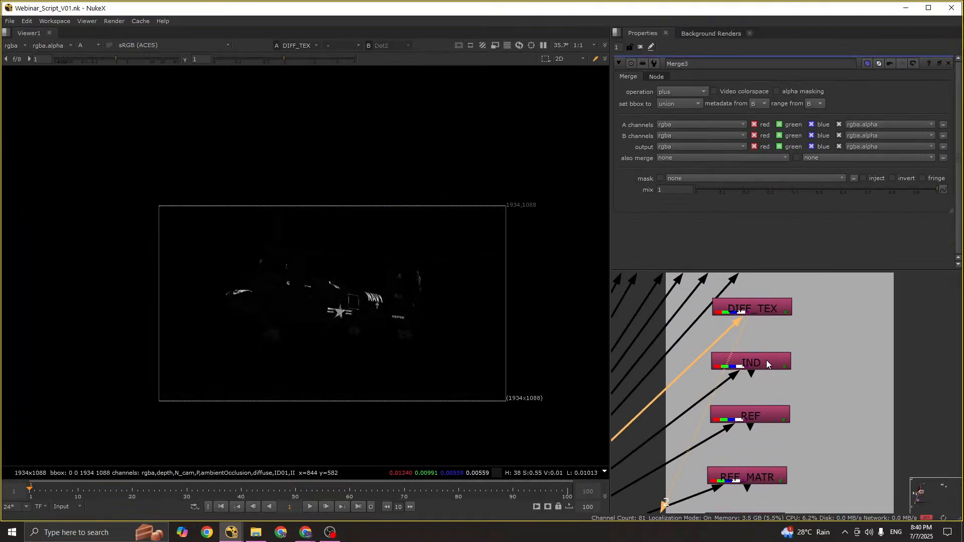
double_click(766, 363)
click(760, 417)
key(1)
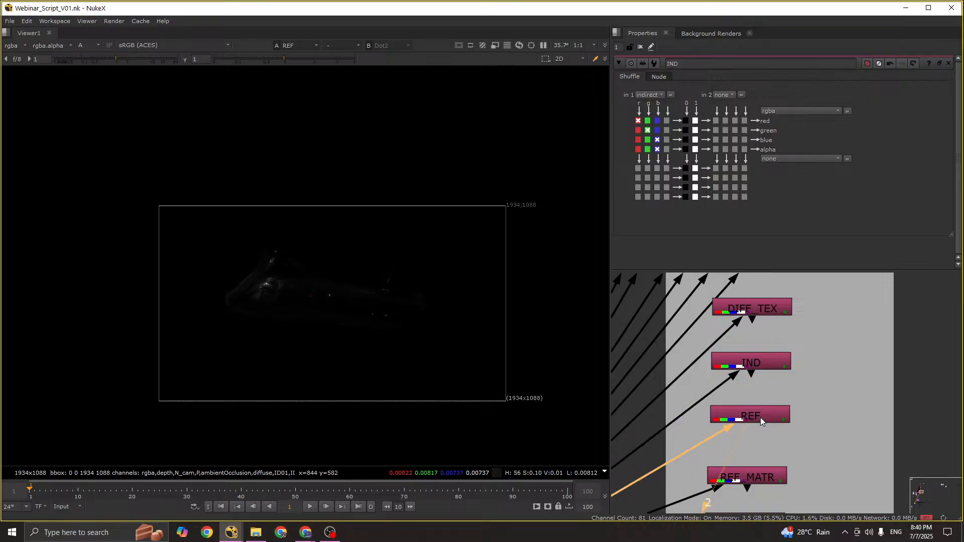
middle_drag(760, 417, 766, 402)
click(757, 441)
key(1)
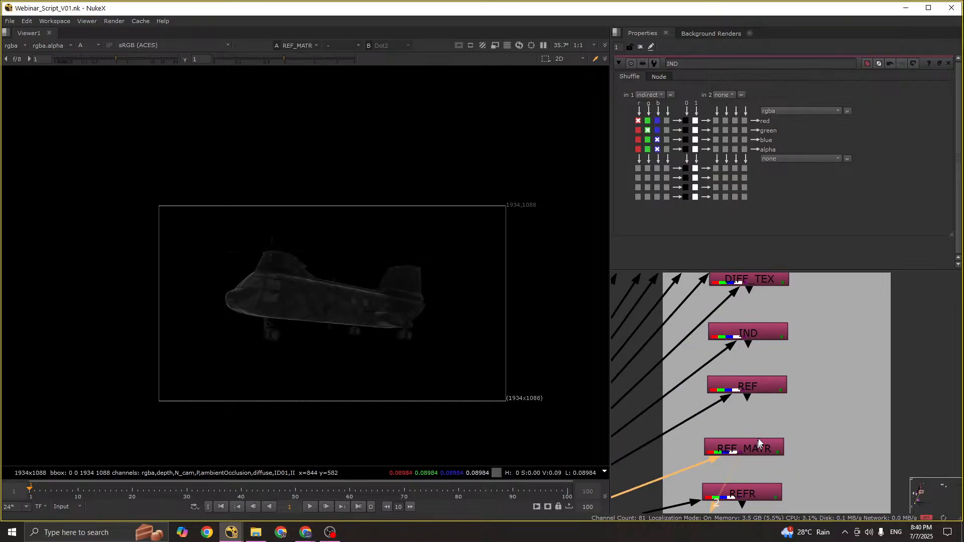
Step: Duplicate the IND and REF pass nodes together into the empty area beside the beauty branch
click(778, 384)
drag(811, 307, 697, 407)
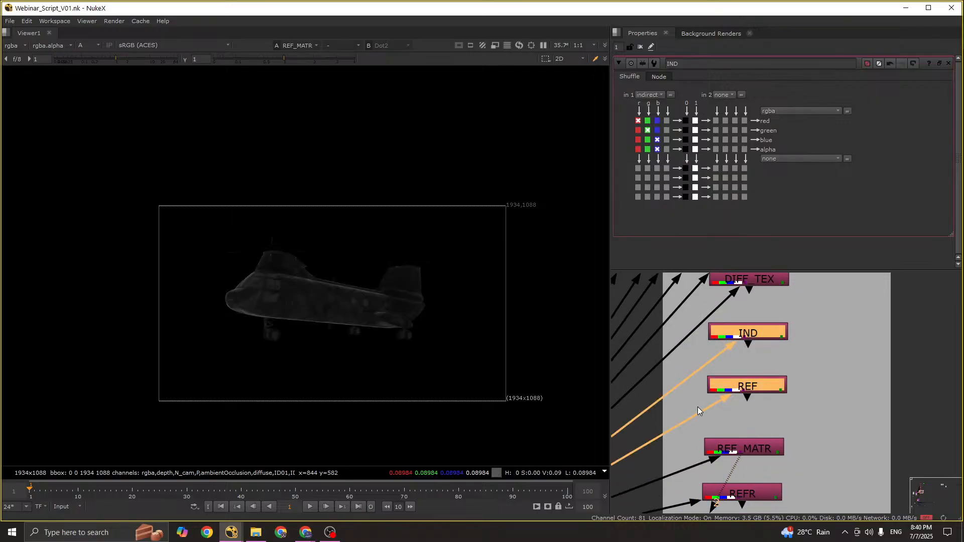
scroll(749, 337, down, 5)
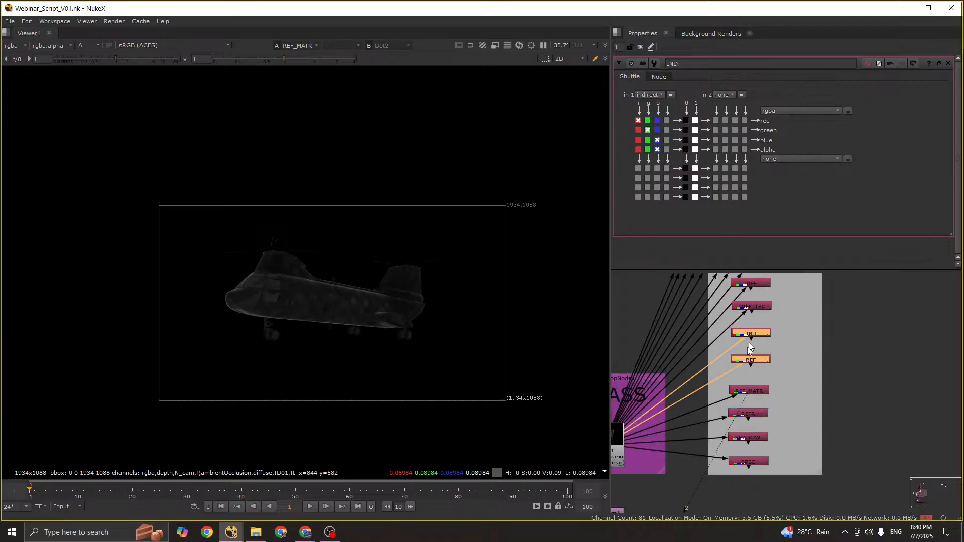
key(space)
middle_drag(766, 435, 693, 232)
scroll(727, 366, down, 2)
scroll(773, 386, up, 3)
middle_drag(773, 387, 686, 298)
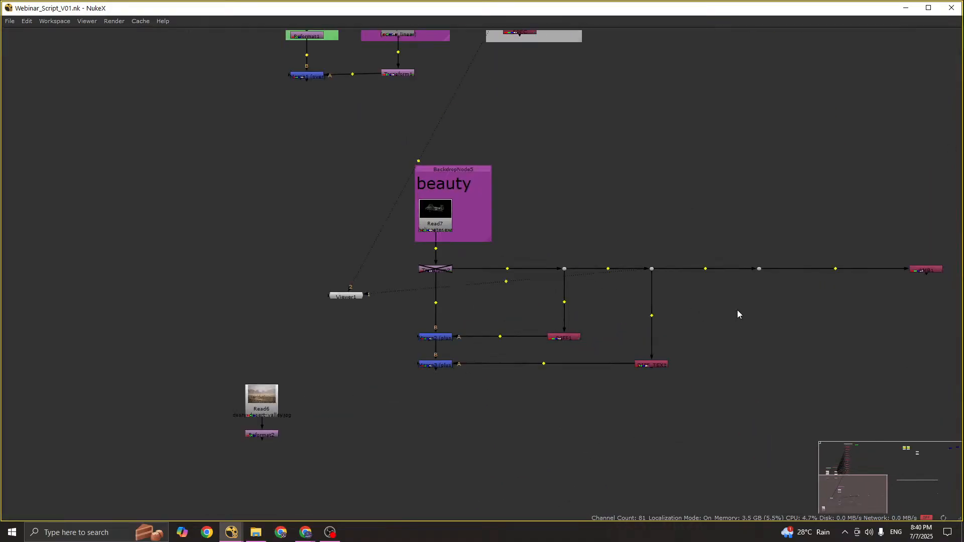
key(ctrl+v)
Step: Set REF1 aside above the dot line and align IND1 directly beneath the third dot that feeds it
scroll(737, 309, up, 3)
click(729, 345)
drag(728, 344, 788, 140)
drag(727, 280, 771, 230)
middle_drag(796, 297, 765, 321)
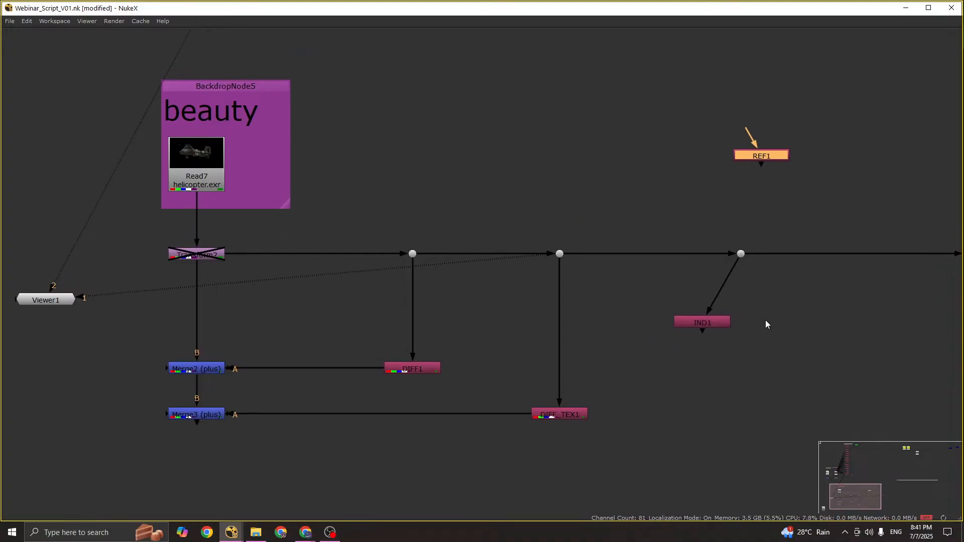
key(space)
scroll(725, 364, down, 3)
middle_drag(721, 360, 807, 370)
drag(794, 354, 816, 352)
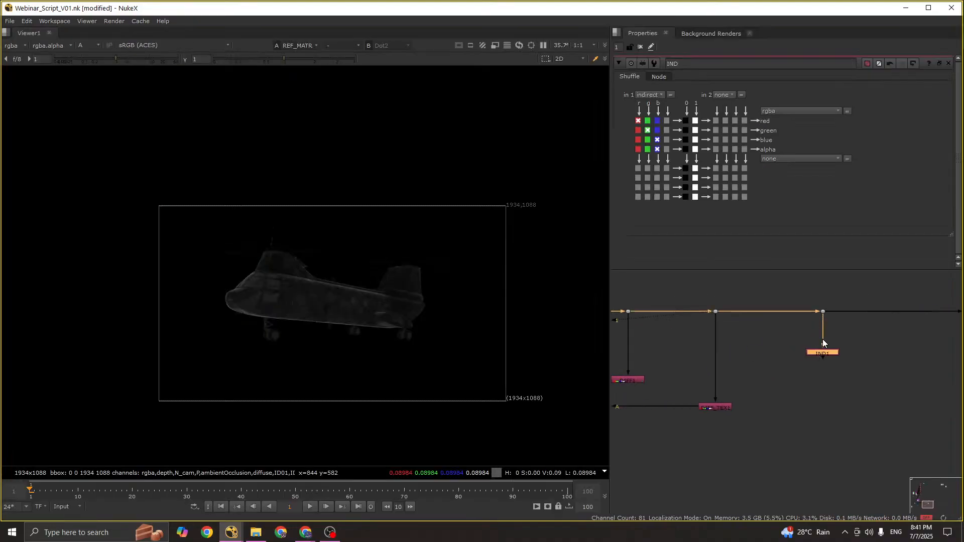
drag(804, 298, 831, 394)
Step: View the third dot and IND1 in RGB on separate viewer inputs, and move IND1 down below DIFF_TEX1's level
key(1)
double_click(828, 353)
key(2)
key(a)
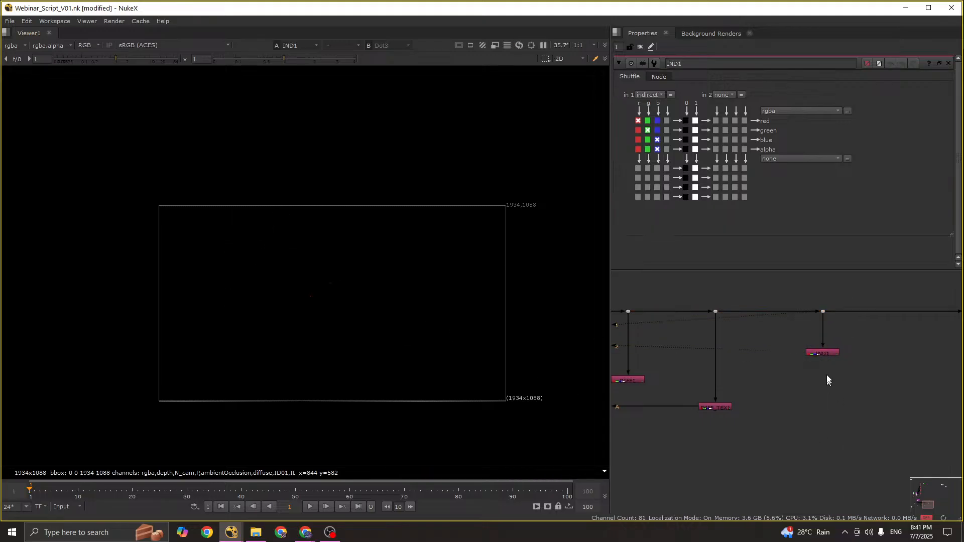
drag(825, 354, 824, 434)
scroll(825, 435, down, 1)
middle_drag(825, 435, 841, 405)
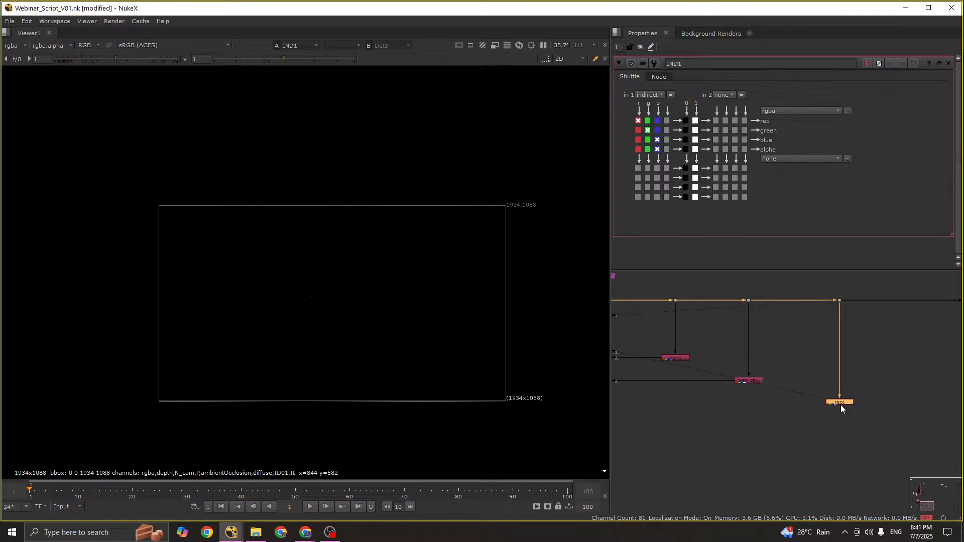
Step: Add a Merge node with IND1 on input A and Merge3 on input B, aligned beneath Merge3, and compare both merges in the viewer
key(m)
scroll(866, 411, down, 2)
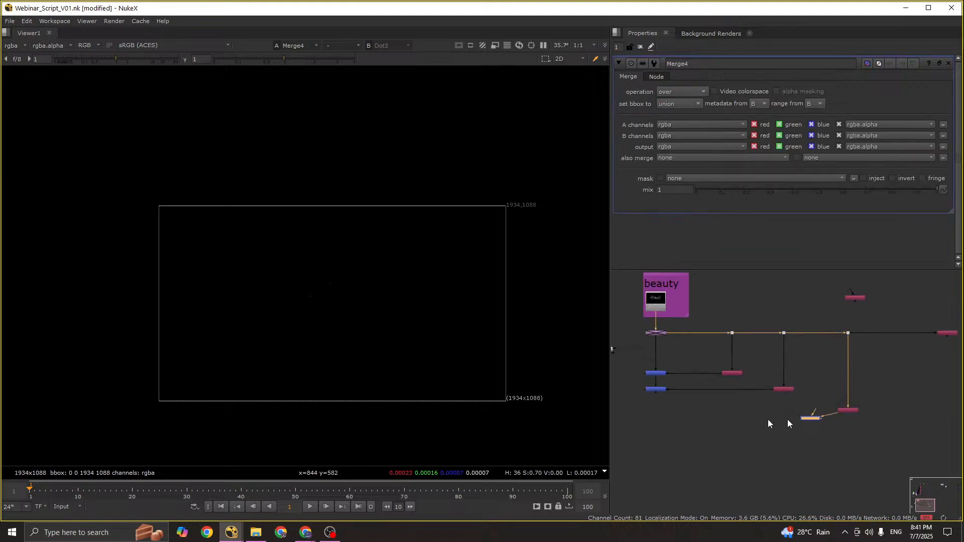
drag(806, 416, 657, 376)
scroll(661, 404, up, 2)
click(657, 376)
key(1)
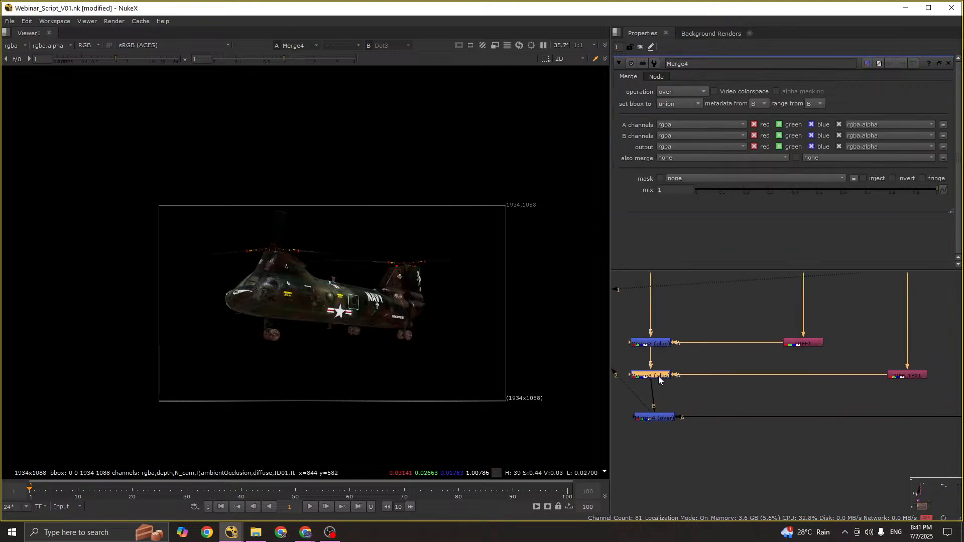
click(658, 415)
drag(659, 415, 653, 417)
key(1)
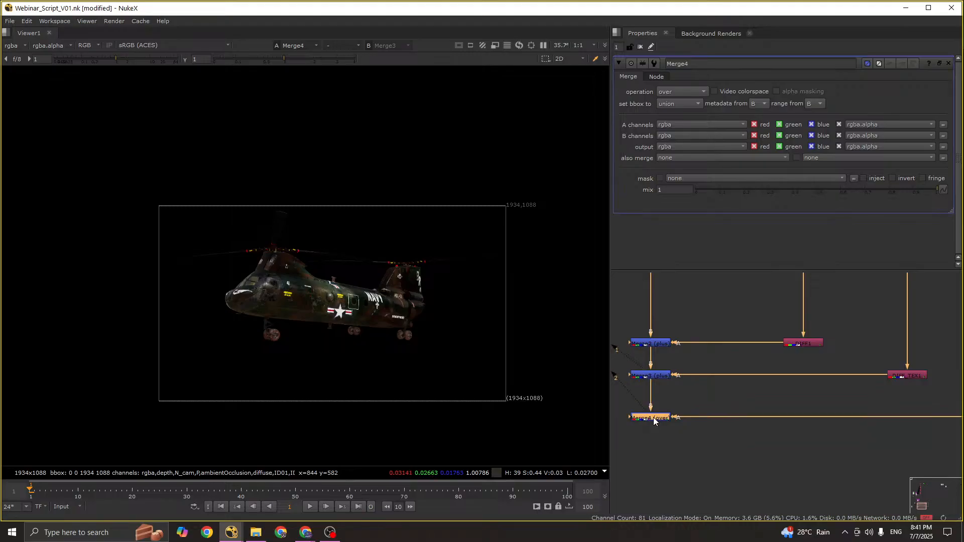
click(662, 375)
click(656, 417)
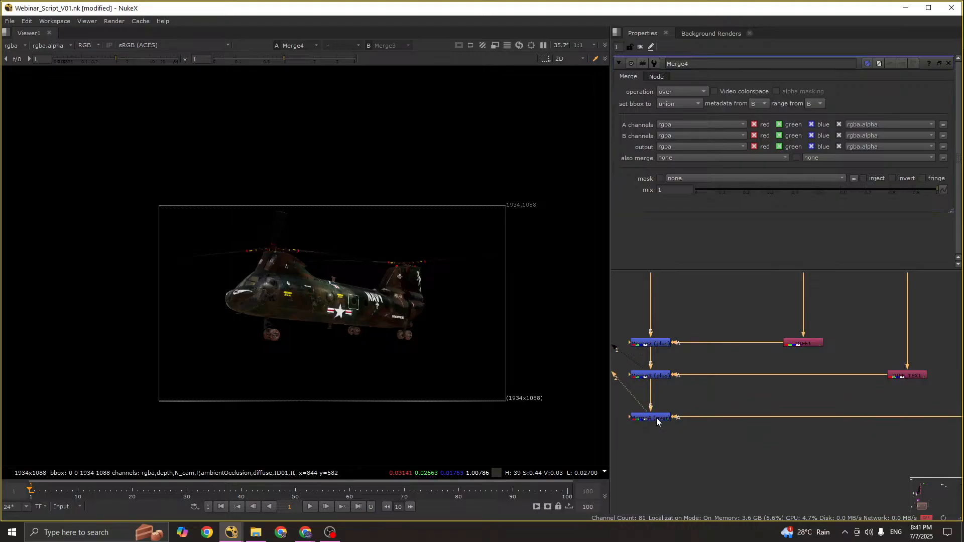
Step: Set Merge4's operation to plus and save the script
click(675, 92)
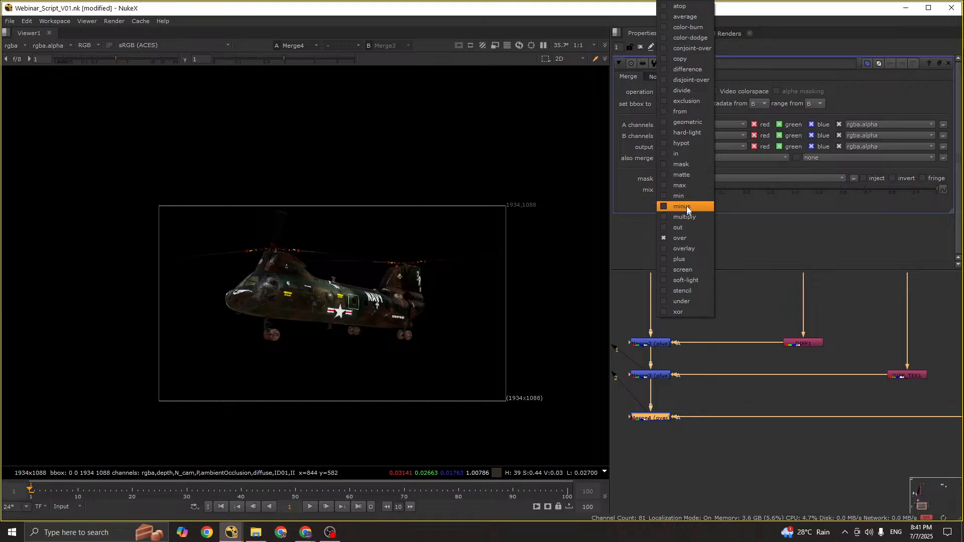
click(684, 259)
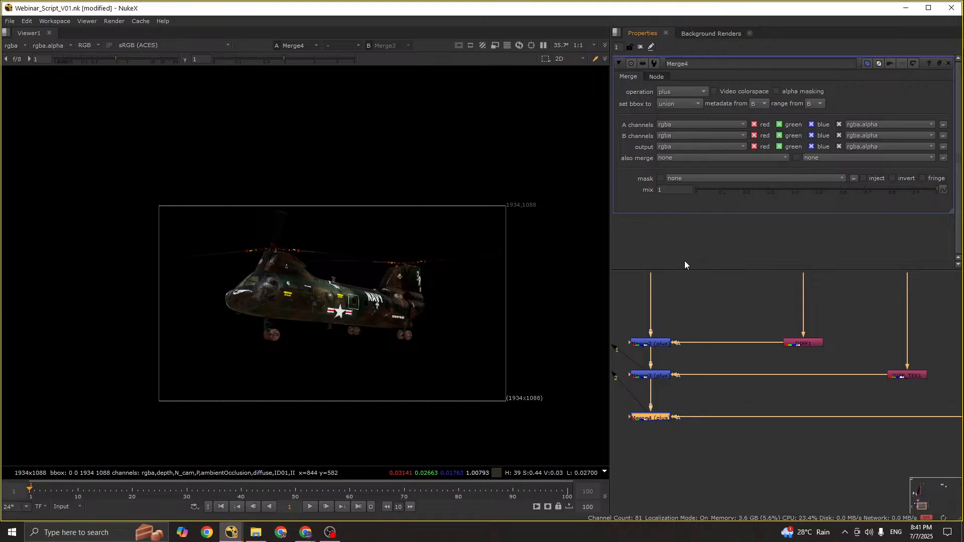
scroll(339, 313, up, 2)
middle_drag(766, 442, 703, 402)
scroll(704, 402, down, 3)
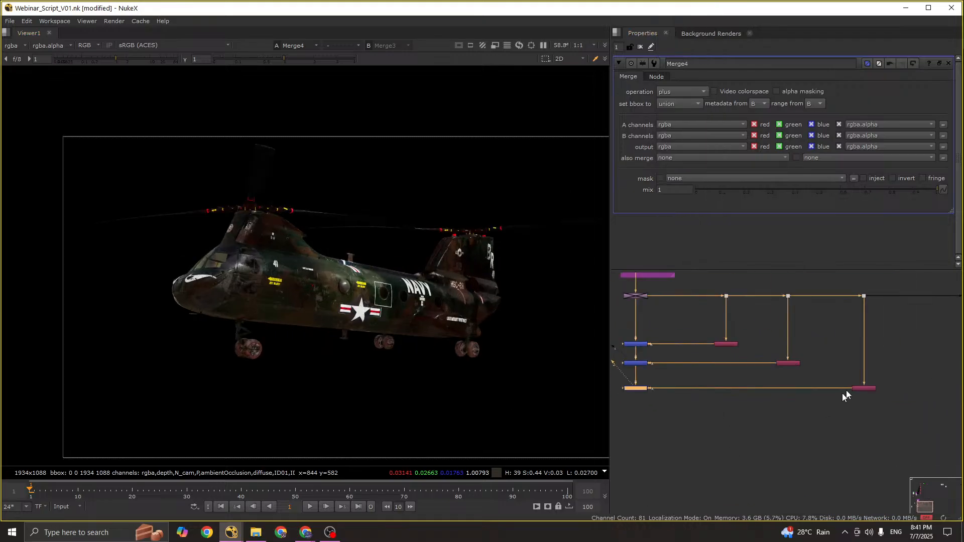
click(862, 385)
key(ctrl+s)
Step: Insert a fourth dot on the line leading to AMB1 and connect REF1 beneath it
middle_drag(946, 366, 831, 372)
scroll(871, 308, up, 4)
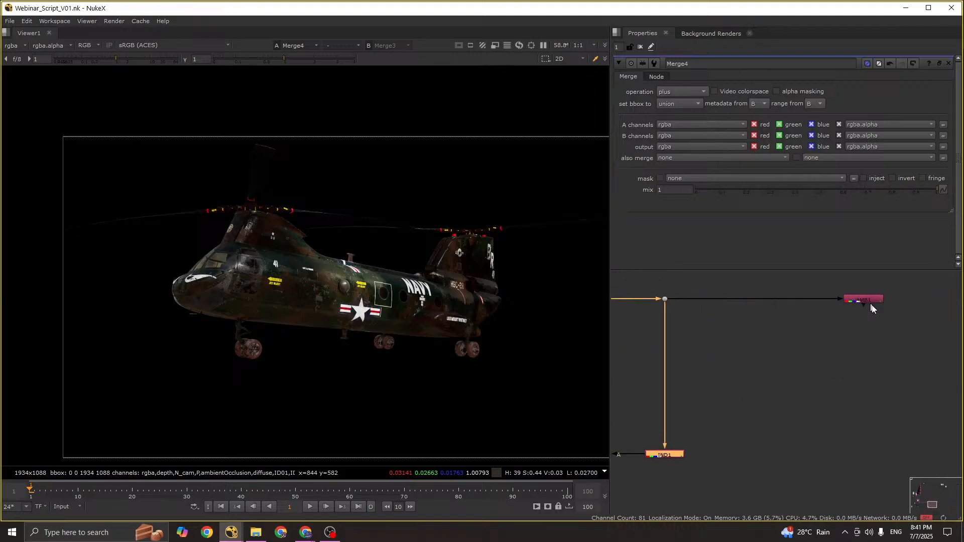
scroll(852, 303, down, 6)
middle_drag(847, 308, 838, 366)
scroll(764, 332, up, 3)
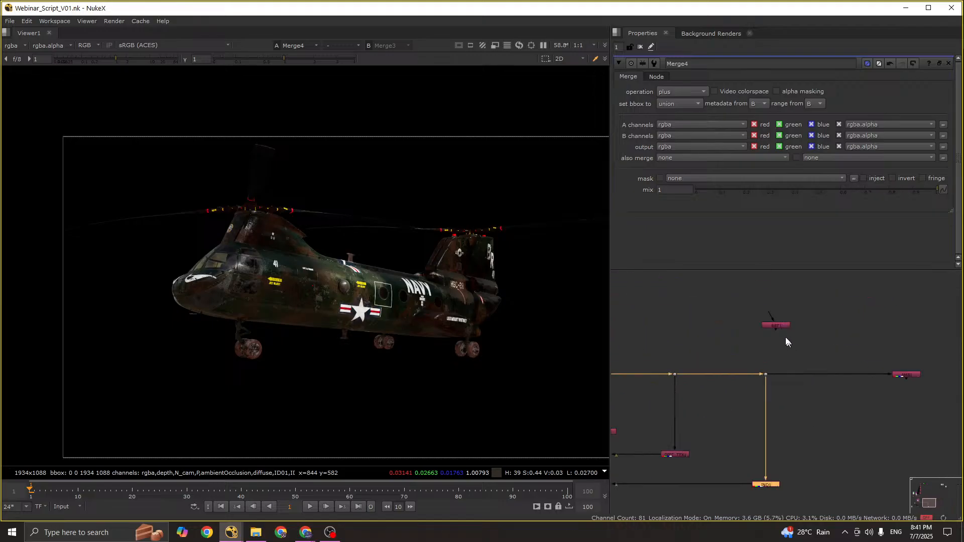
drag(781, 326, 856, 364)
scroll(838, 397, up, 4)
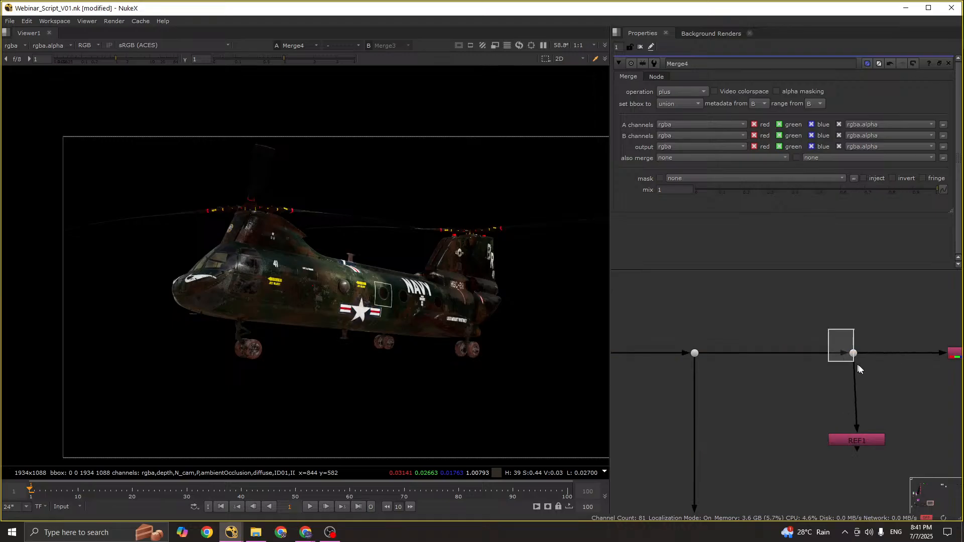
Step: Move REF1 down below IND1's level and view its reflection pass
key(1)
drag(863, 437, 860, 467)
middle_drag(860, 466, 852, 357)
scroll(850, 354, down, 2)
drag(849, 358, 851, 462)
double_click(852, 462)
key(1)
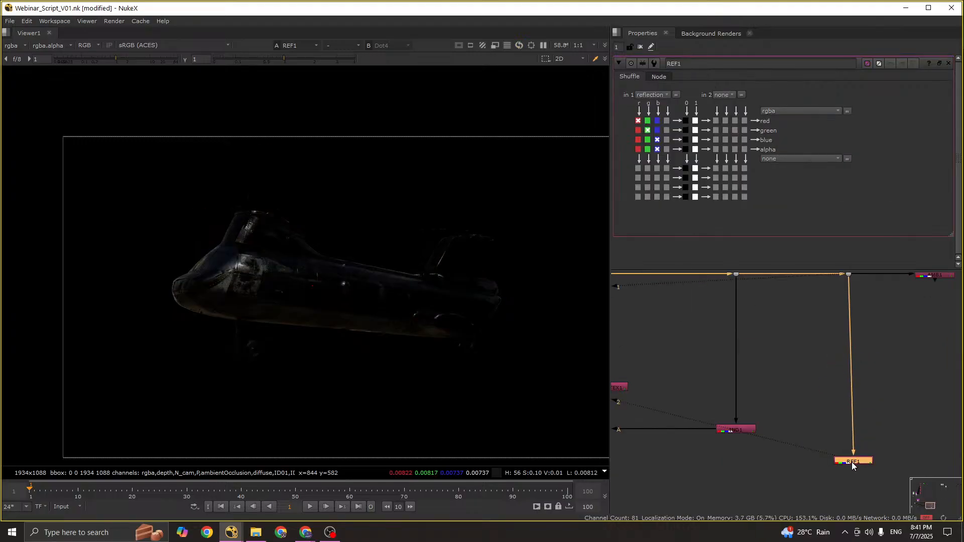
Step: Add a Merge node with REF1 on input A and Merge4 on input B, aligned beneath Merge4, and view Merge4 for comparison
scroll(852, 462, down, 2)
key(space)
middle_drag(863, 423, 879, 342)
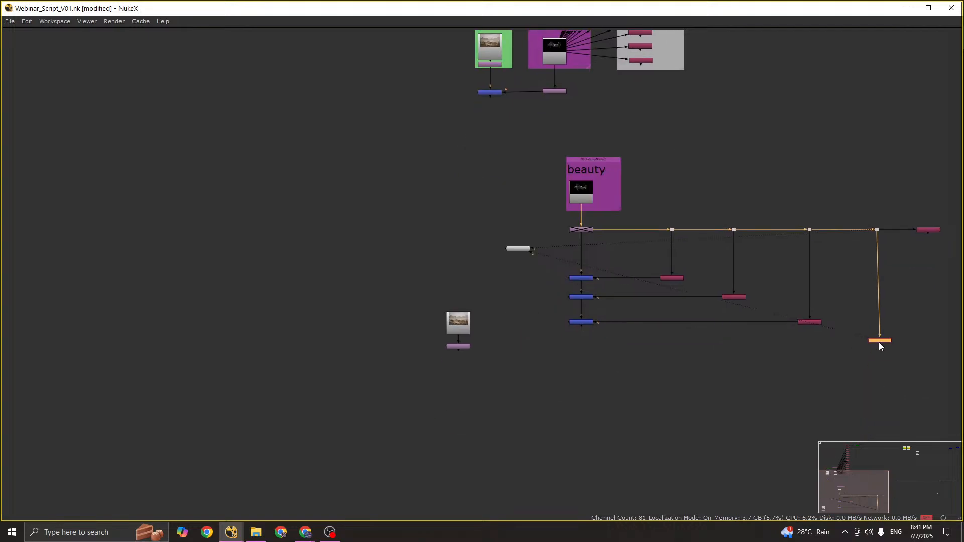
drag(879, 342, 577, 358)
key(m)
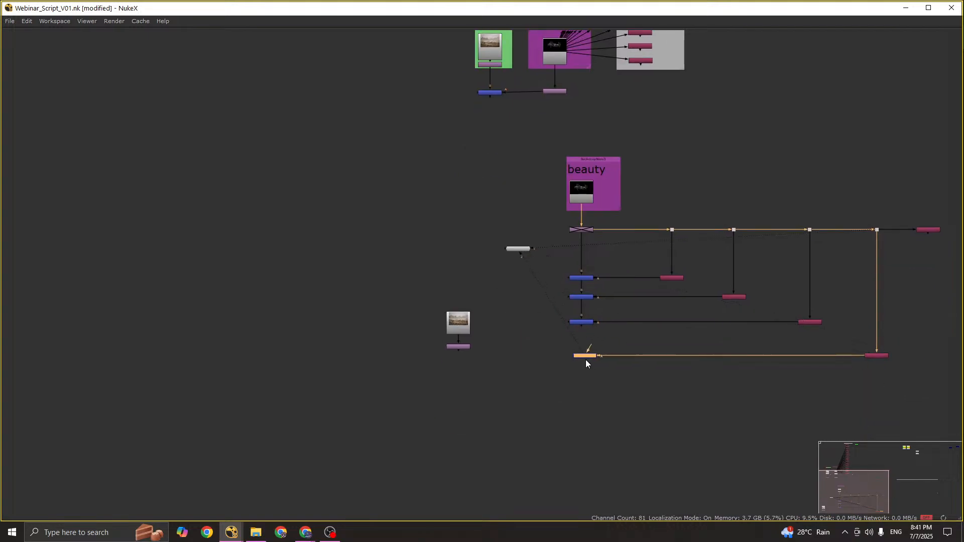
click(583, 322)
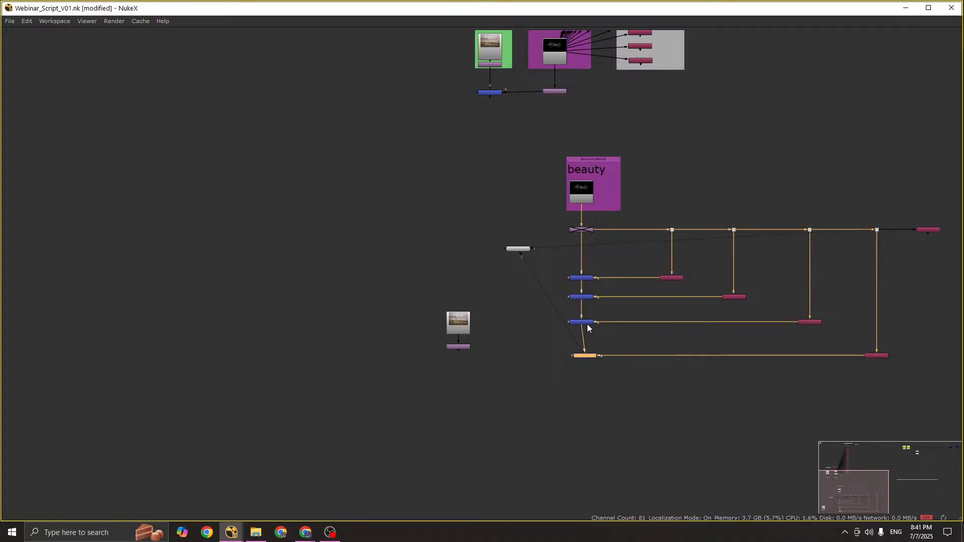
key(1)
key(space)
click(676, 401)
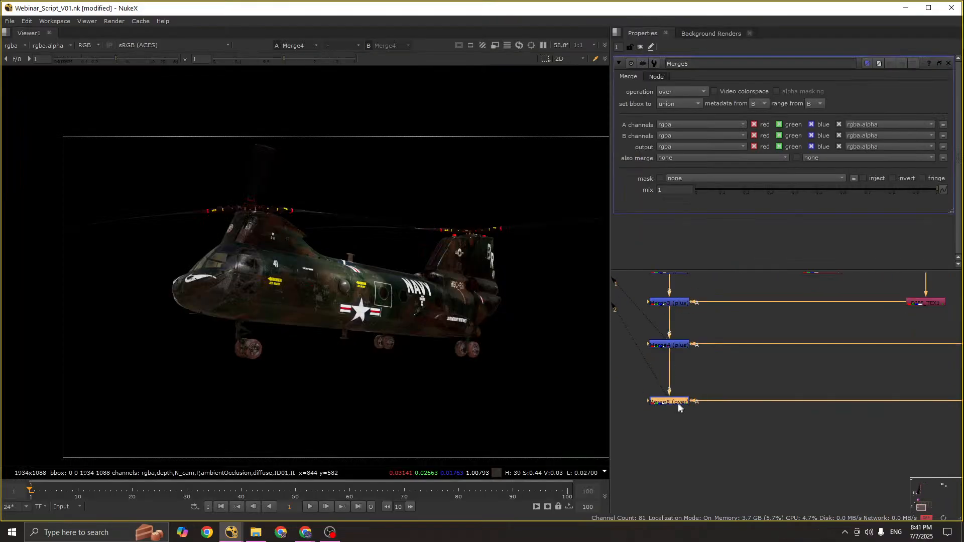
Step: Compare Merge5's result with Merge4's in the viewer and set Merge5's operation to plus
key(1)
click(663, 346)
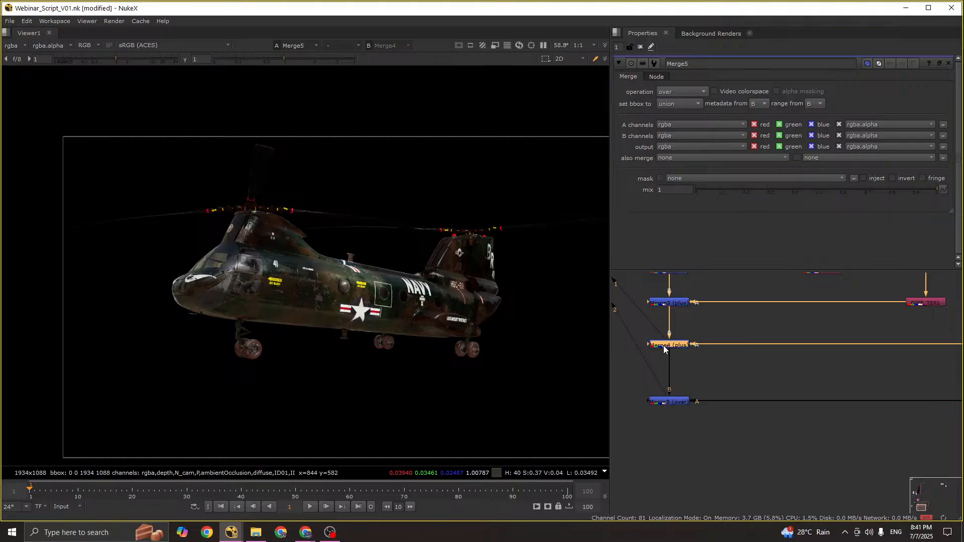
key(1)
click(664, 398)
key(1)
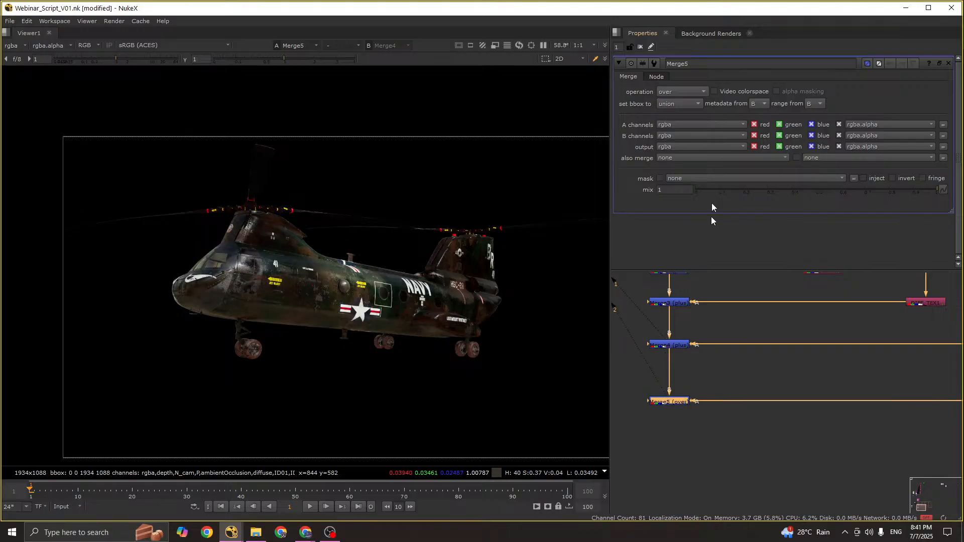
click(673, 92)
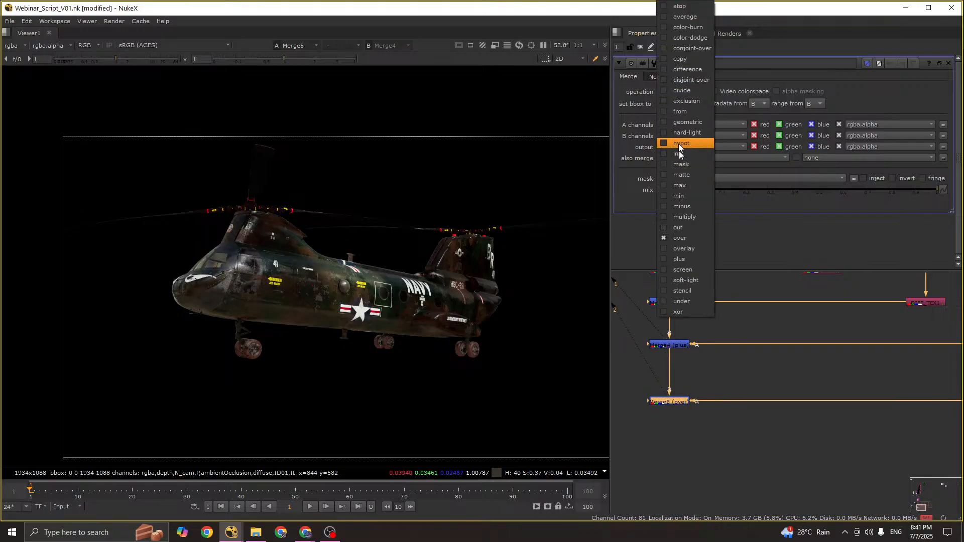
click(679, 257)
Step: Try multiply as Merge5's operation, return it to plus and save the script
click(677, 90)
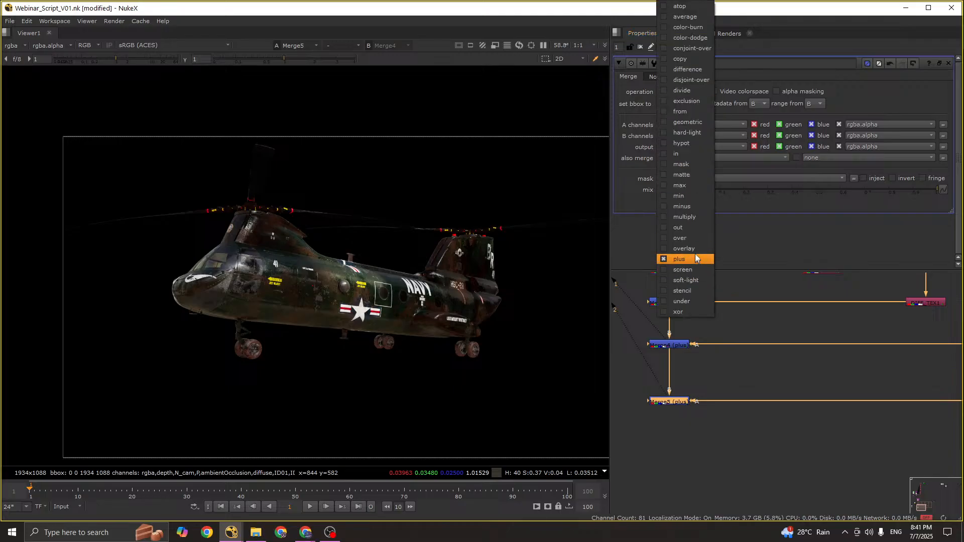
click(690, 217)
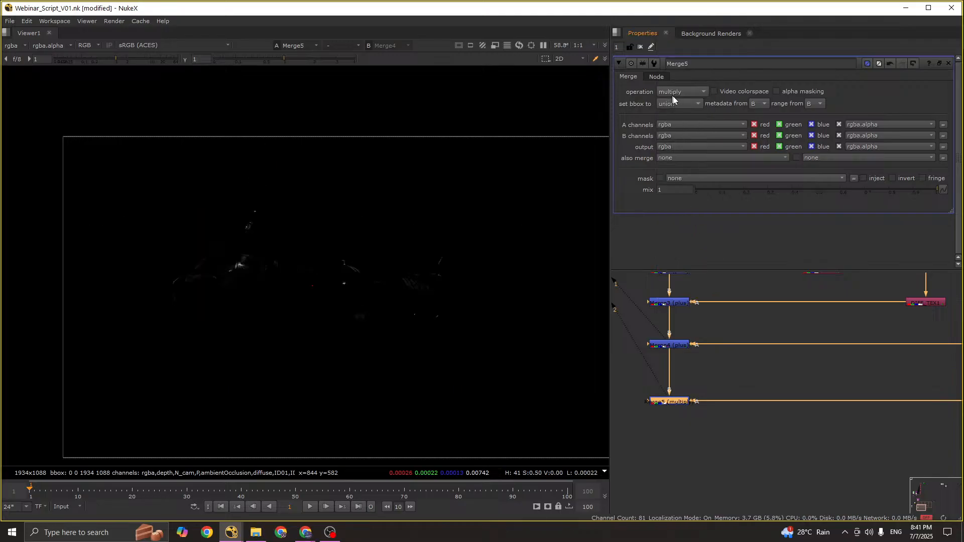
drag(61, 186, 542, 420)
click(680, 95)
click(675, 261)
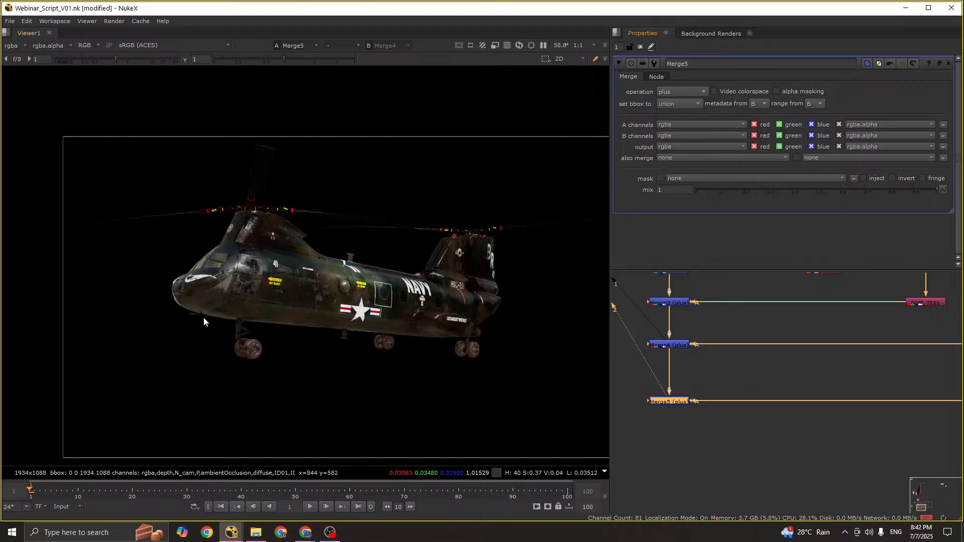
key(f)
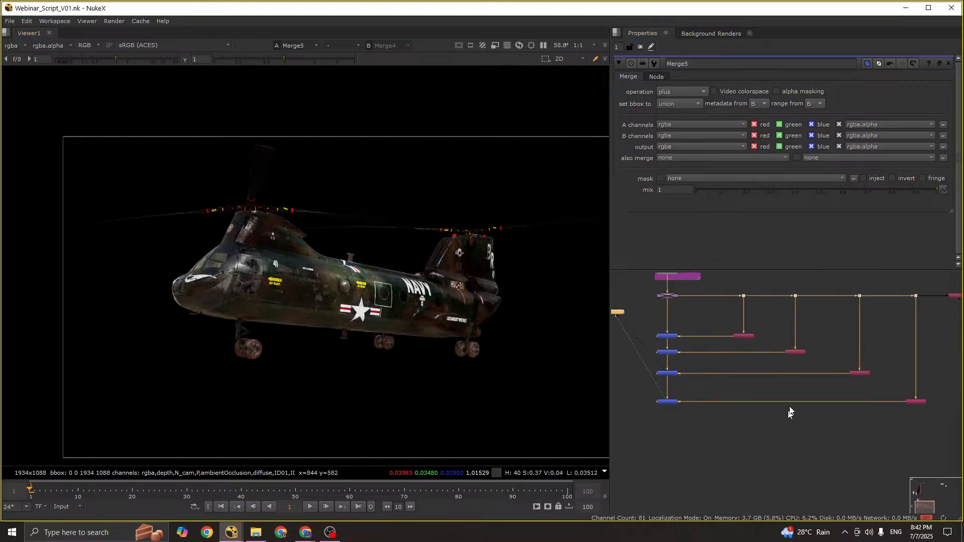
middle_drag(782, 399, 761, 394)
middle_drag(859, 368, 835, 385)
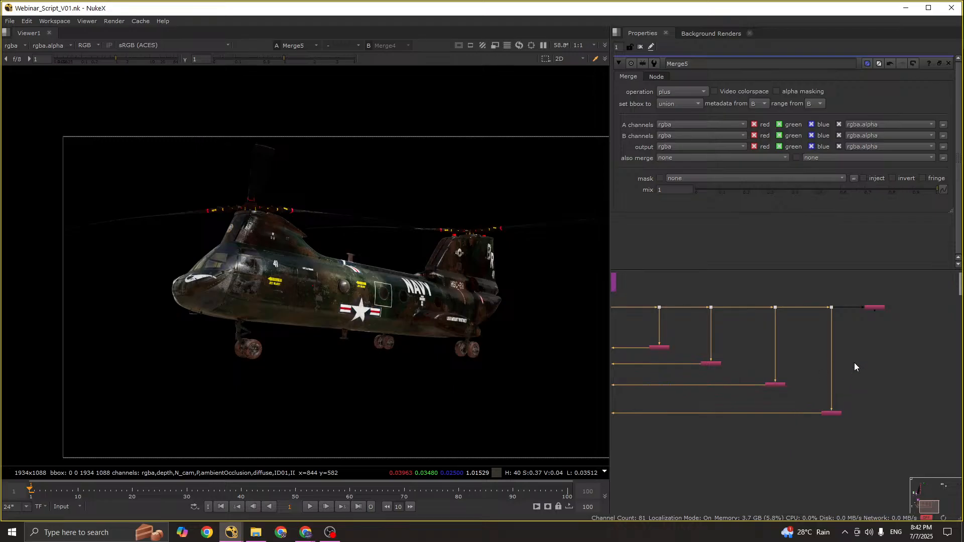
Step: Copy the REF_MATR and REFR nodes from the stack of extracted passes beside the CG PASS backdrop
key(space)
middle_drag(866, 323, 759, 327)
drag(755, 324, 759, 324)
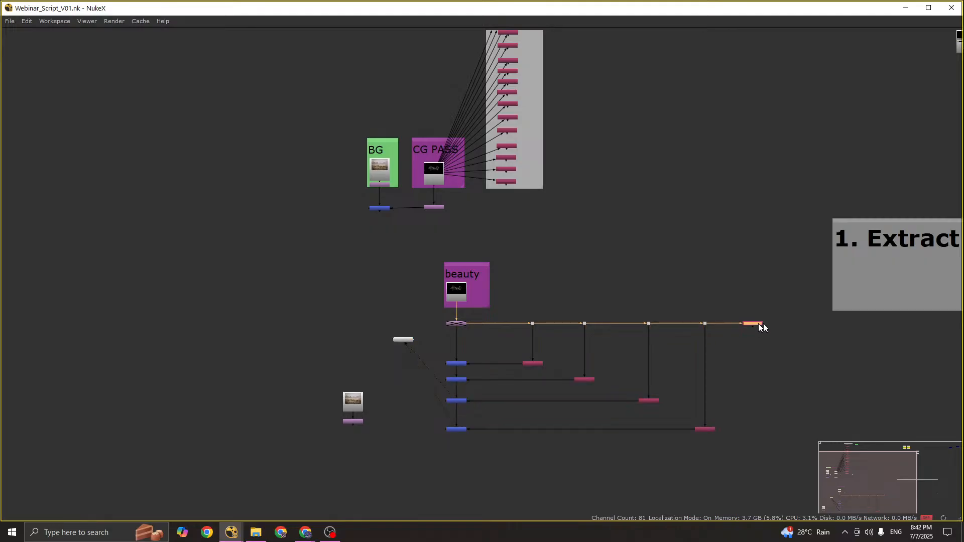
middle_drag(851, 323, 736, 351)
drag(763, 250, 963, 162)
middle_drag(520, 181, 667, 210)
scroll(524, 139, up, 4)
scroll(611, 115, up, 4)
middle_drag(477, 226, 550, 211)
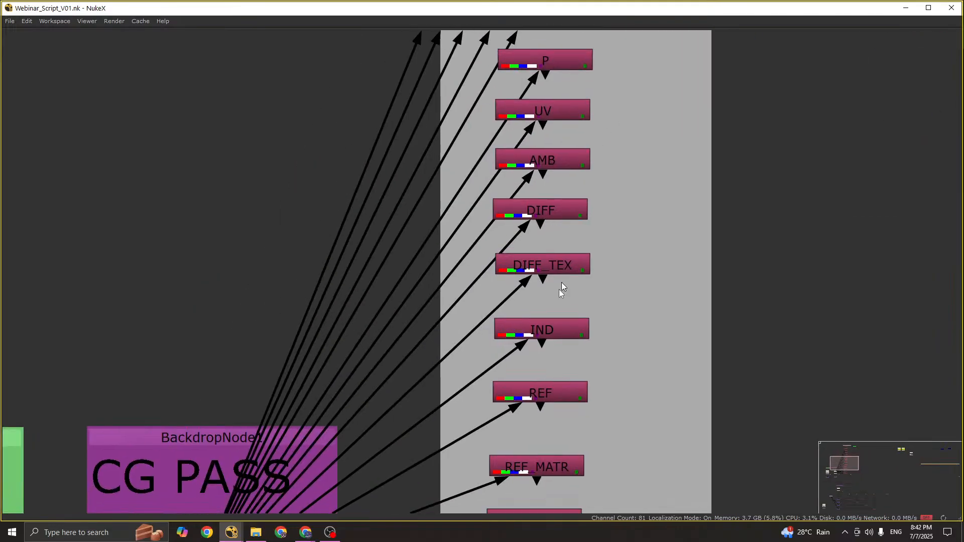
middle_drag(577, 360, 628, 261)
middle_drag(606, 360, 626, 261)
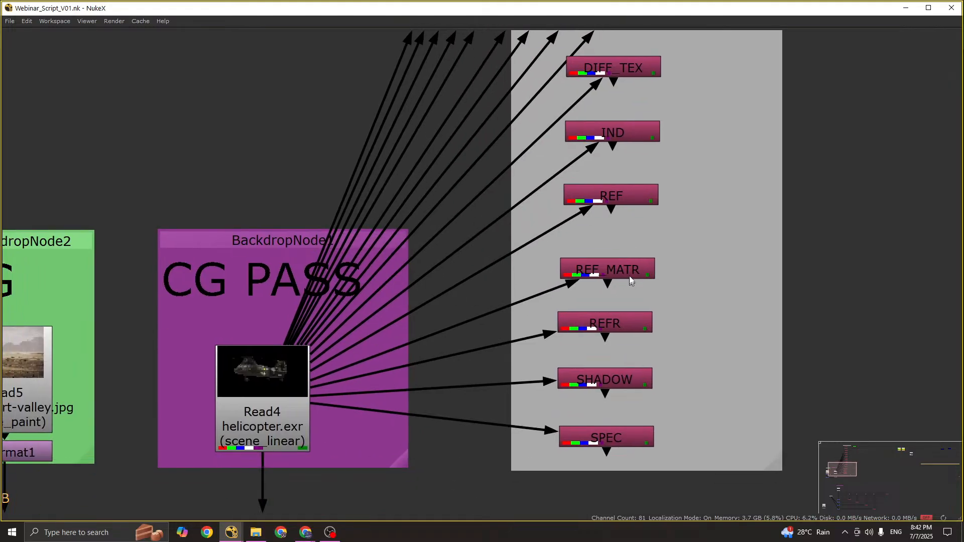
drag(679, 246, 518, 343)
key(space)
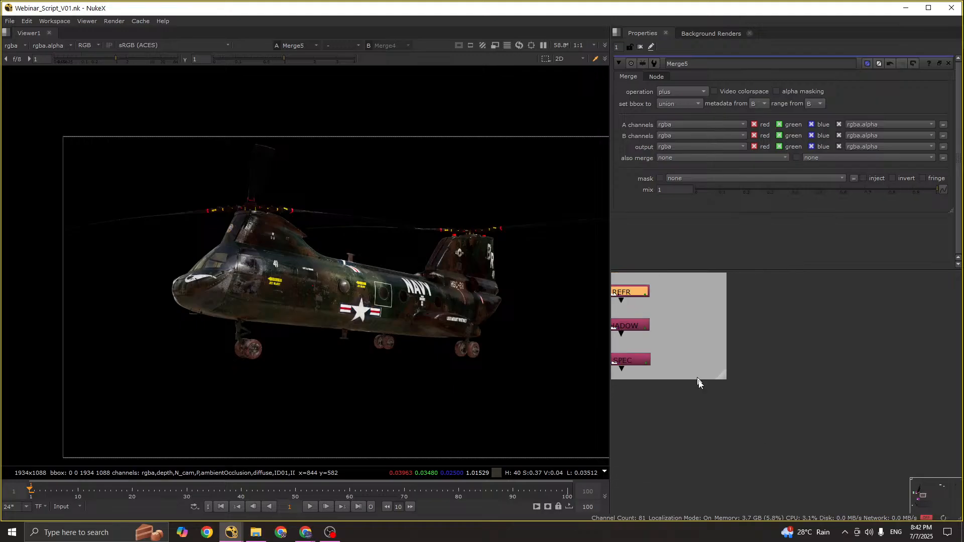
Step: Paste the copied nodes near AMB1 and separate them, with REF_MATR1 above the line and REFR1 below it
key(space)
middle_drag(697, 221, 466, 151)
scroll(679, 318, up, 5)
key(ctrl+v)
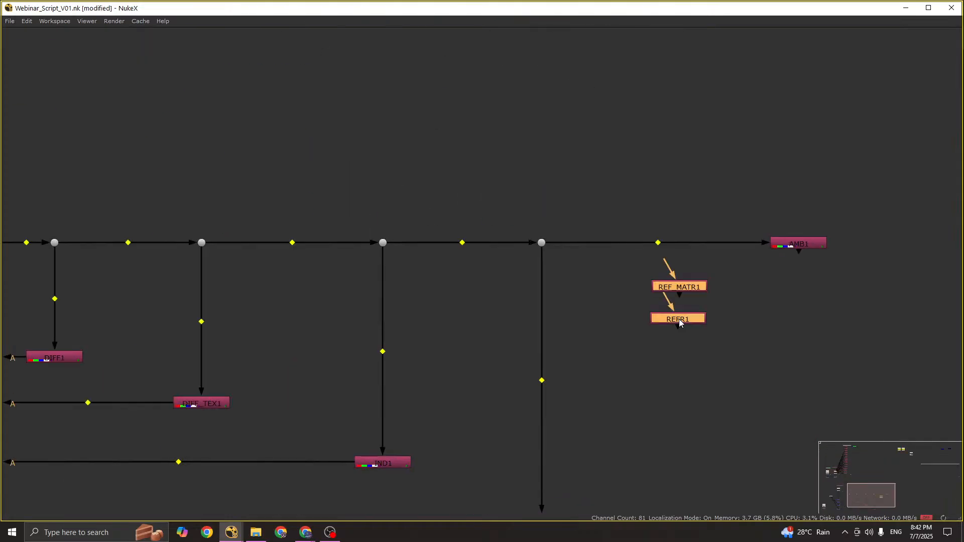
click(689, 346)
drag(678, 322, 641, 327)
drag(677, 286, 673, 174)
Step: Connect REFR1 to the last dot on the line and view its refraction pass with its properties open
middle_drag(656, 344, 655, 361)
drag(650, 343, 674, 334)
drag(654, 317, 540, 259)
key(space)
scroll(721, 395, down, 2)
middle_drag(672, 398, 758, 374)
scroll(758, 375, down, 1)
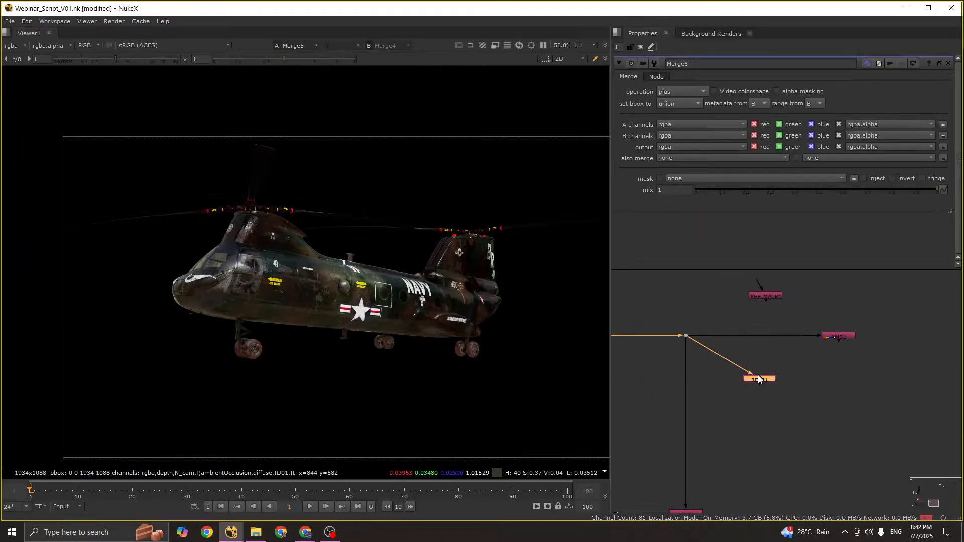
key(2)
double_click(758, 381)
scroll(731, 393, down, 2)
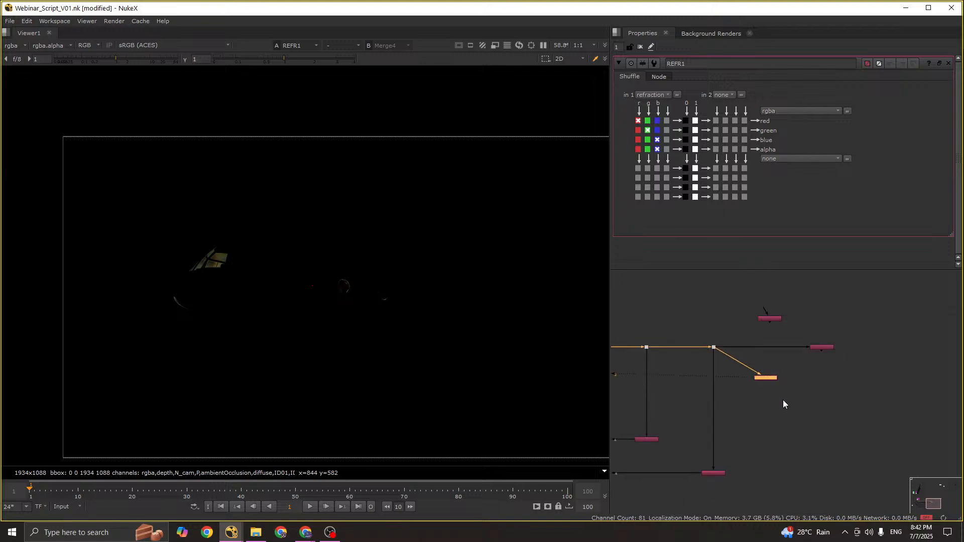
Step: Insert a fifth dot on the line leading to AMB1, detach AMB1 and feed REFR1 from the new dot
key(space)
scroll(736, 330, up, 3)
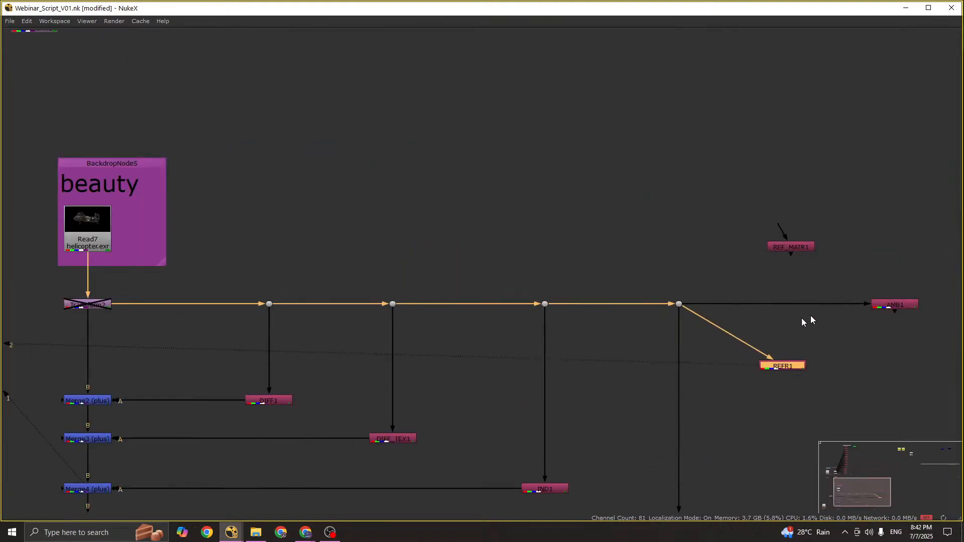
ctrl+click(733, 334)
middle_drag(791, 309, 713, 309)
drag(636, 301, 857, 239)
drag(658, 329, 739, 299)
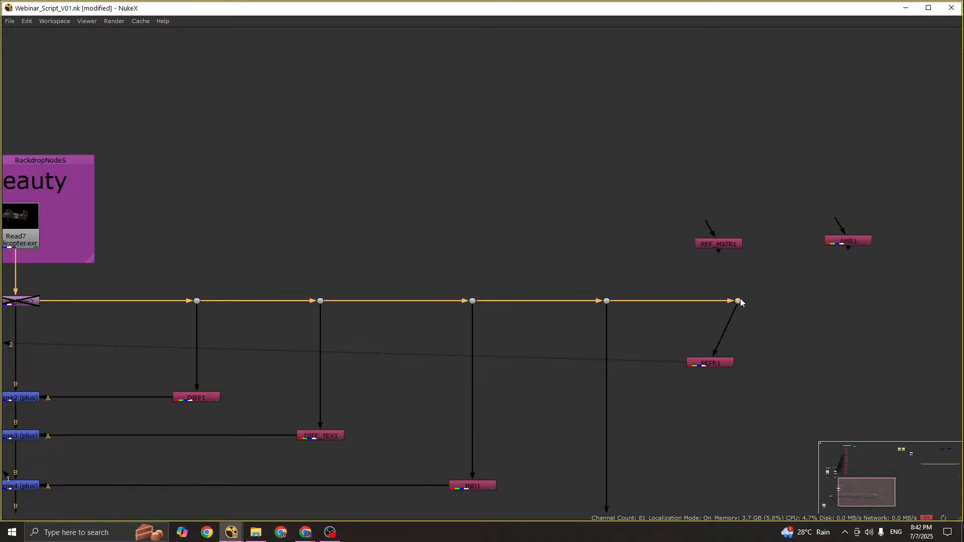
Step: Move REFR1 straight beneath the fifth dot, below REF1's level
scroll(740, 298, down, 2)
drag(714, 346, 732, 499)
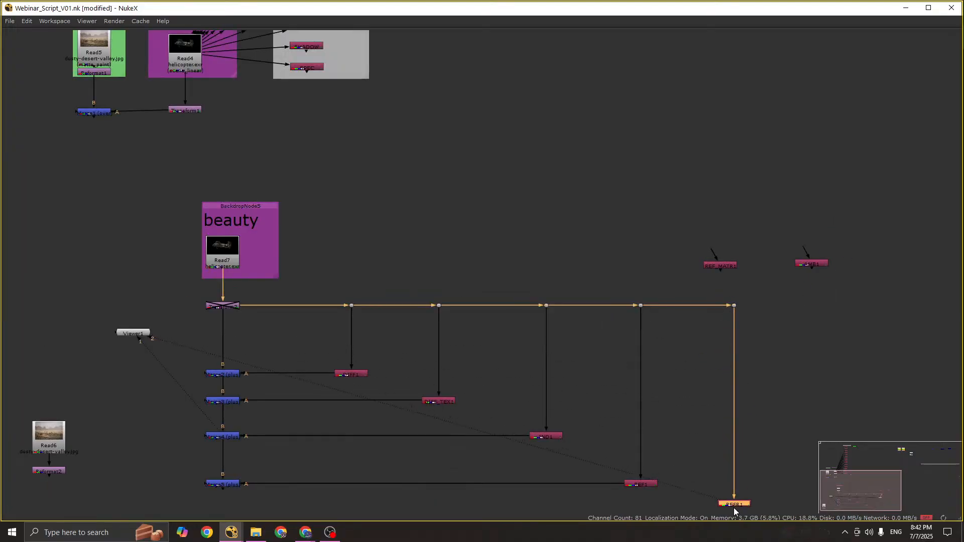
middle_drag(733, 502, 739, 344)
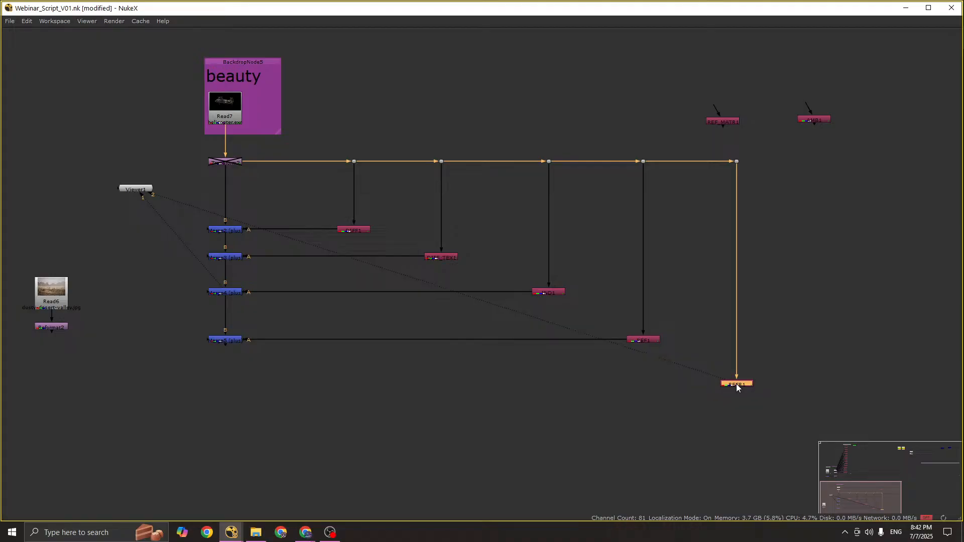
Step: Add a Merge node with REFR1 on input A and Merge5 on input B, and view the result
key(m)
drag(778, 384, 226, 340)
key(space)
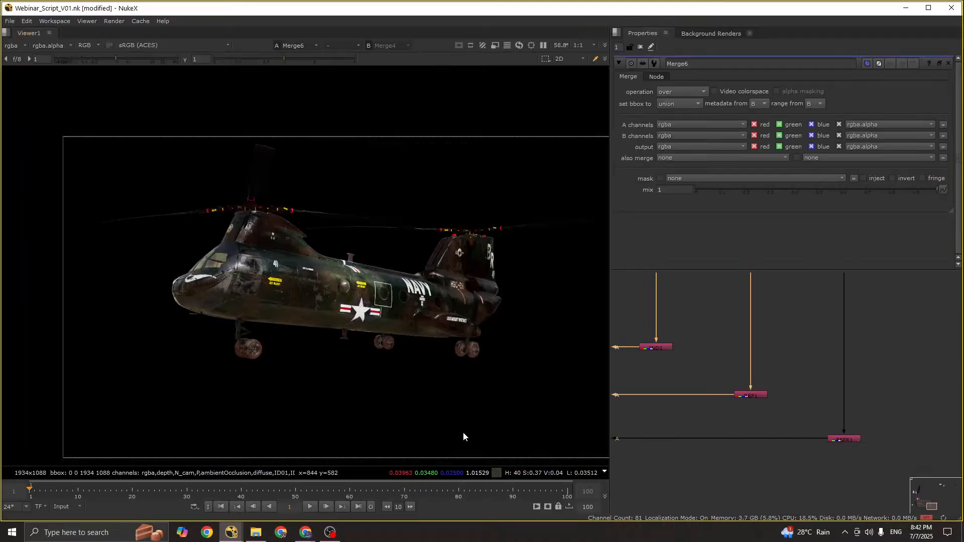
middle_drag(615, 366, 747, 383)
scroll(816, 353, down, 3)
scroll(762, 387, up, 1)
mouse_move(947, 383)
middle_down()
mouse_move(918, 381)
mouse_move(962, 390)
mouse_move(933, 389)
middle_up()
scroll(784, 388, down, 1)
click(933, 388)
scroll(652, 389, up, 3)
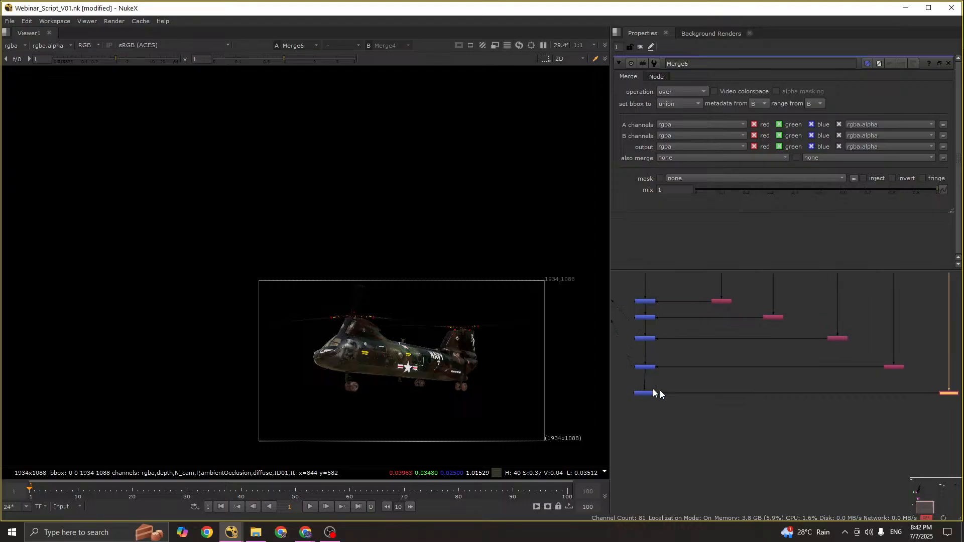
scroll(392, 334, up, 2)
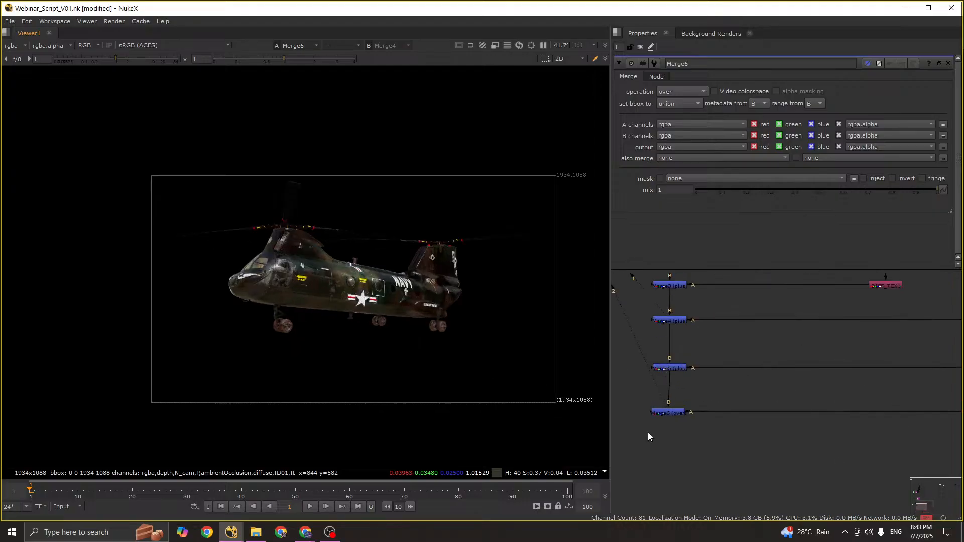
Step: Align Merge6 beneath Merge5 and compare the two results in the viewer, focusing on the cockpit windows
scroll(653, 402, up, 3)
click(678, 364)
click(676, 426)
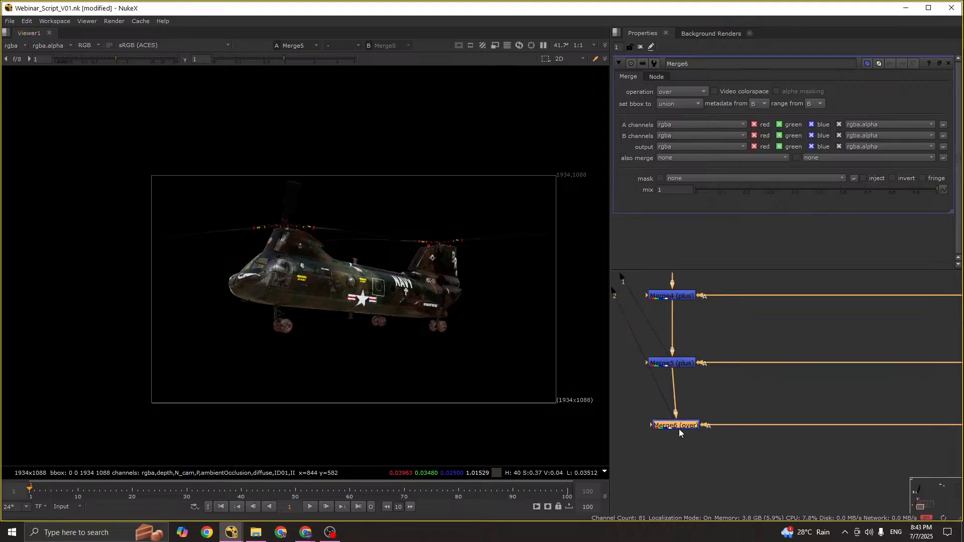
drag(679, 431, 673, 426)
key(2)
scroll(248, 258, up, 1)
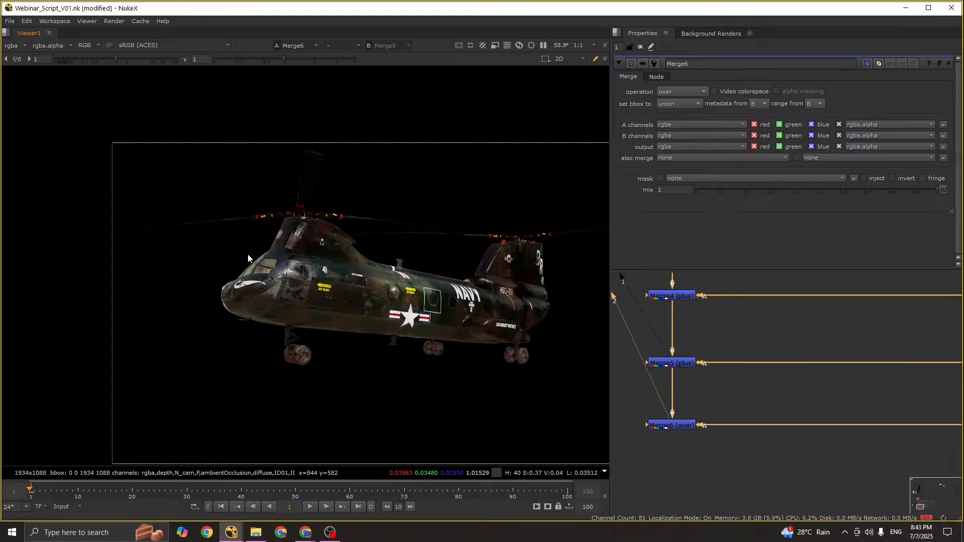
scroll(248, 258, up, 1)
Step: Set Merge6's operation to plus and save the script
click(679, 426)
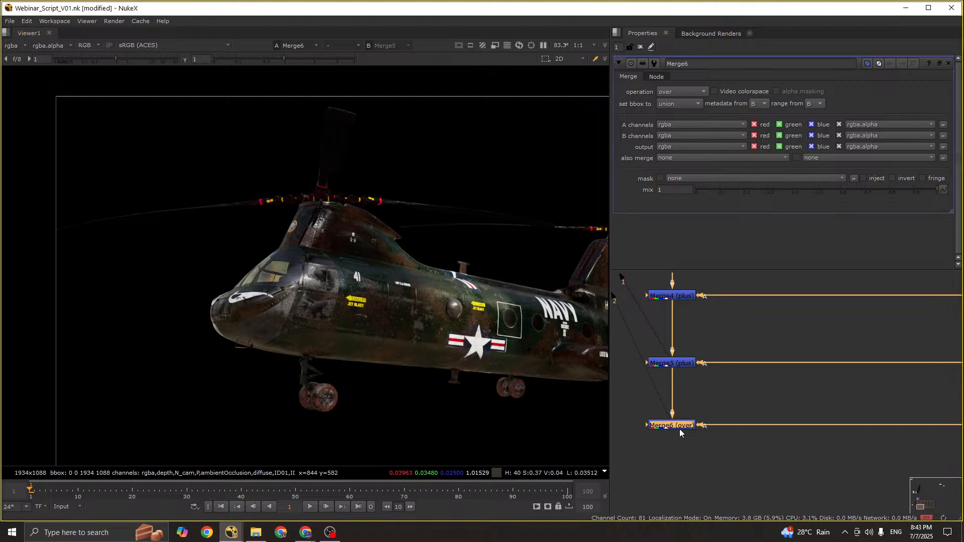
click(678, 92)
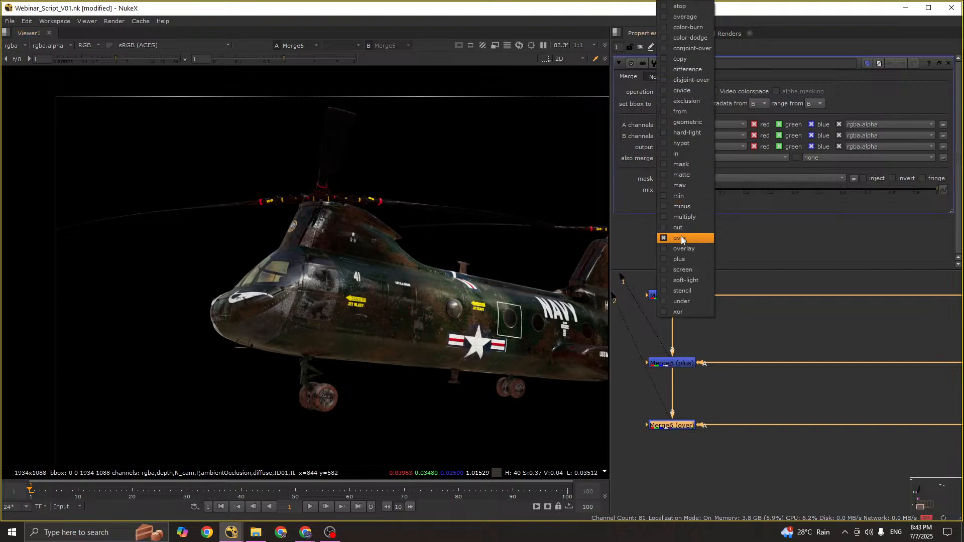
click(682, 257)
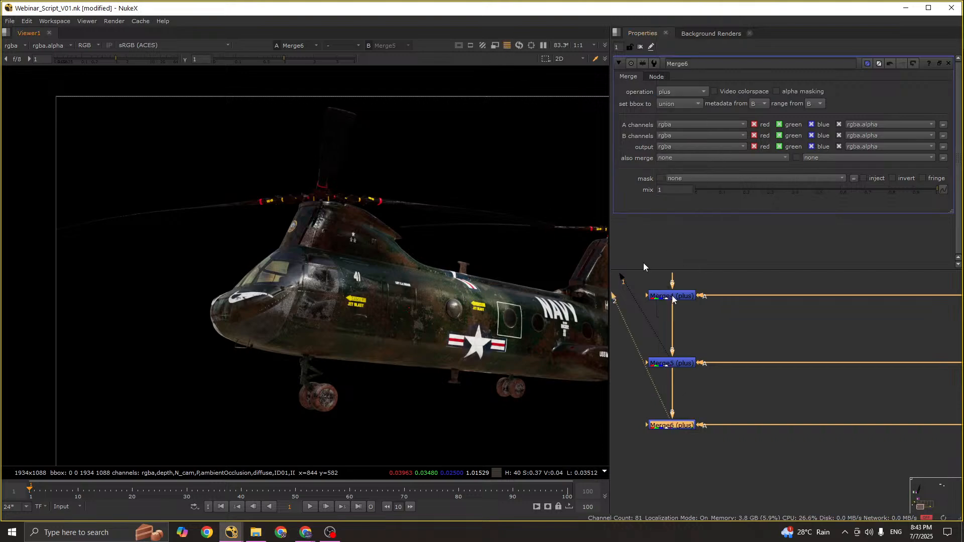
Step: Move the detached AMB1 out of the way and connect REF_MATR1 to the fifth dot
scroll(771, 404, down, 2)
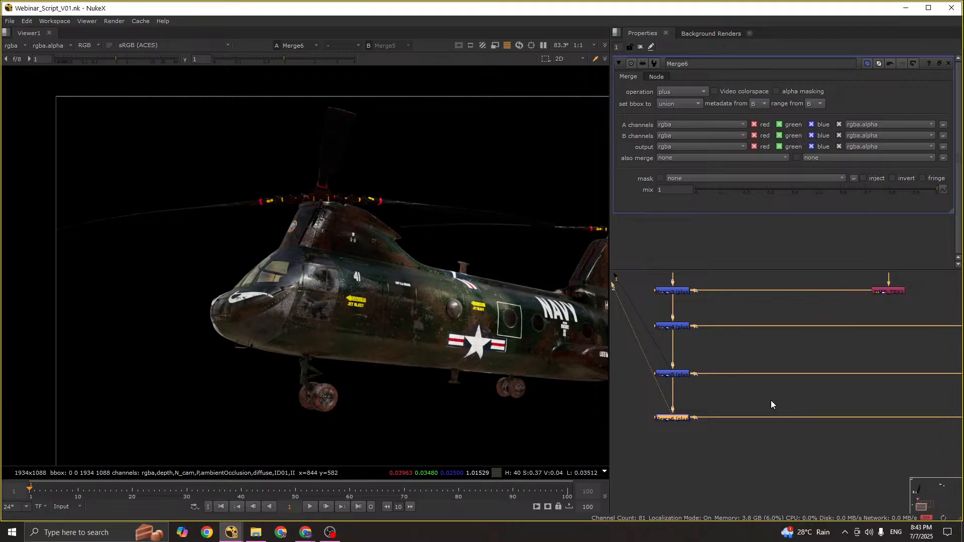
scroll(725, 410, down, 2)
scroll(784, 419, down, 3)
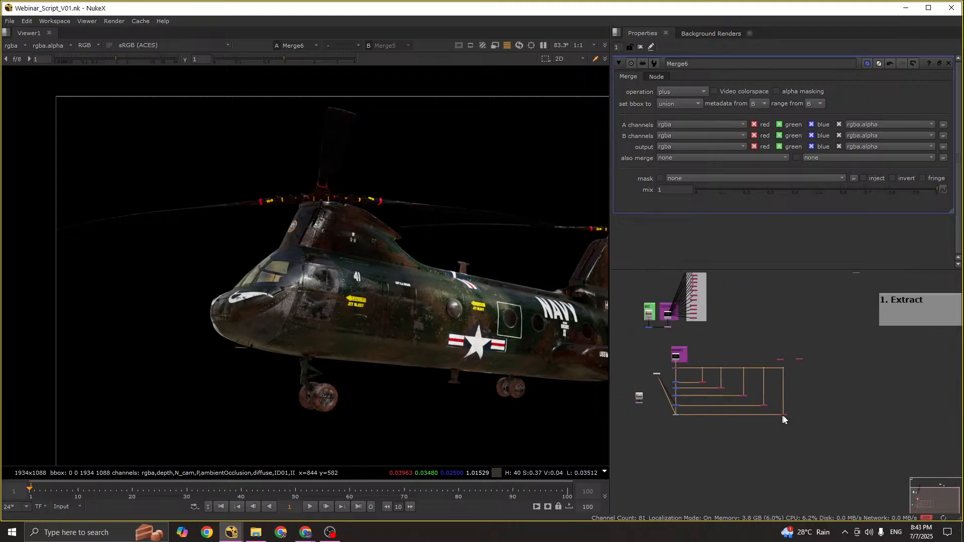
scroll(783, 397, up, 2)
key(space)
scroll(796, 363, up, 3)
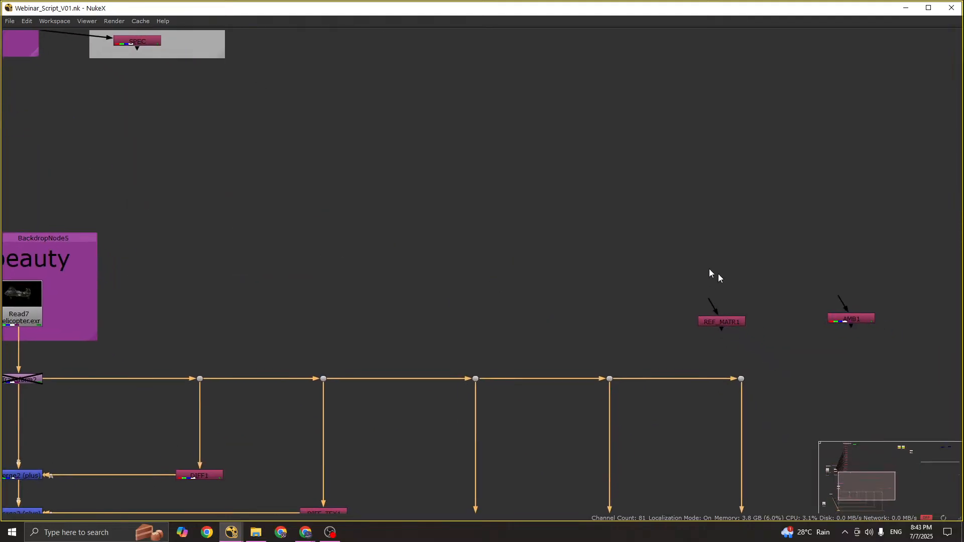
scroll(695, 266, down, 4)
drag(758, 288, 774, 254)
scroll(706, 296, up, 4)
drag(704, 278, 724, 335)
middle_drag(857, 356, 742, 321)
drag(590, 271, 656, 324)
Step: Align REF_MATR1 with the line of dots and view its reflection material pass with its properties open
key(1)
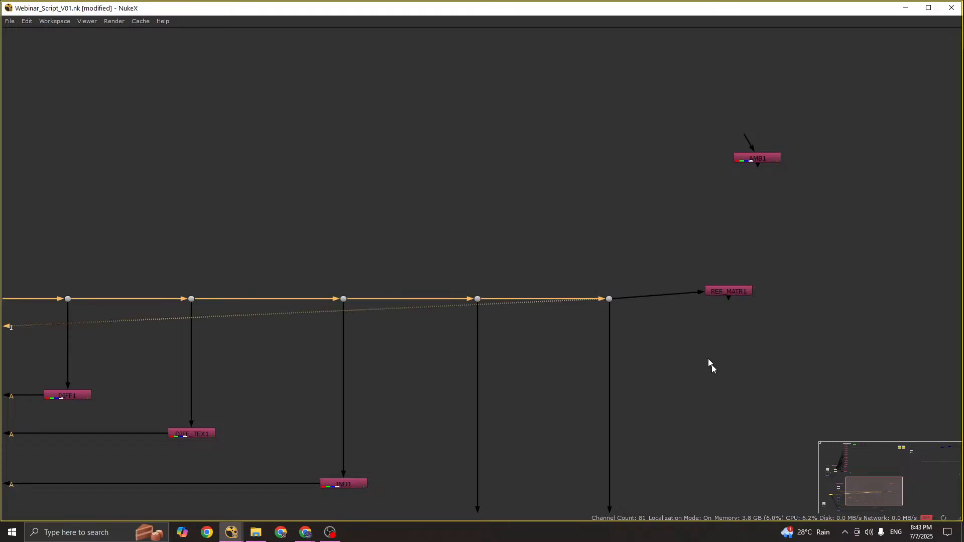
key(space)
scroll(733, 395, down, 5)
middle_drag(704, 367, 785, 402)
scroll(793, 390, up, 3)
drag(817, 382, 866, 388)
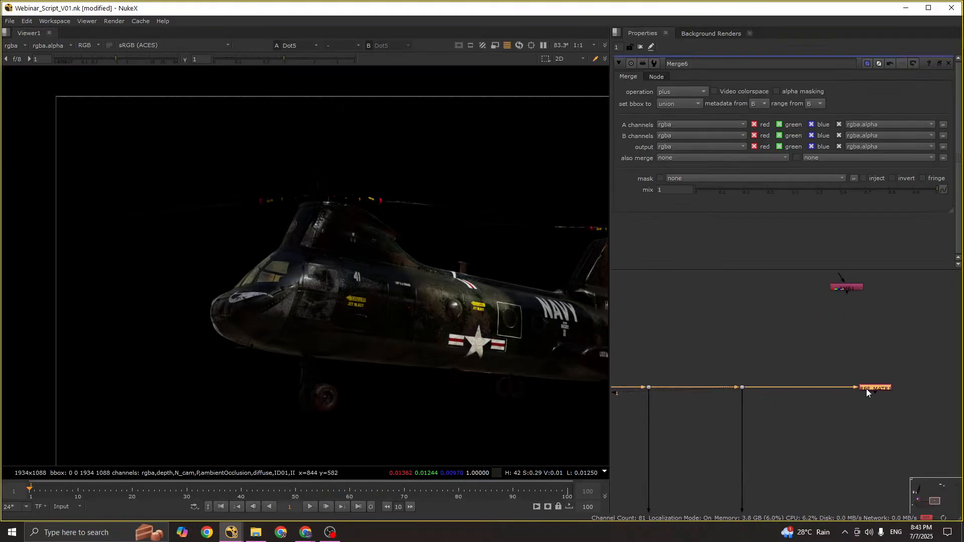
double_click(874, 387)
key(1)
middle_drag(866, 389, 777, 340)
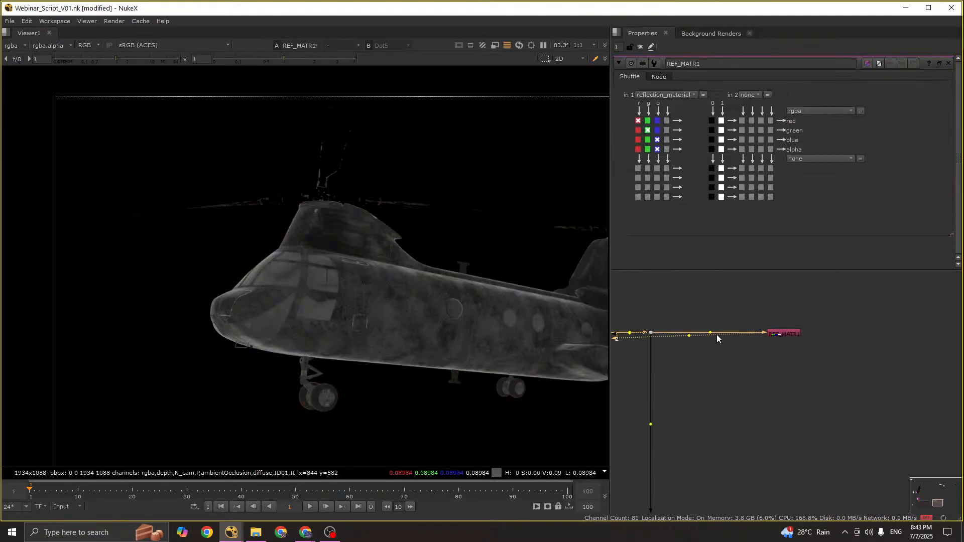
Step: Insert a sixth dot between the fifth dot and REF_MATR1, and place REF_MATR1 beneath it
drag(703, 333, 757, 332)
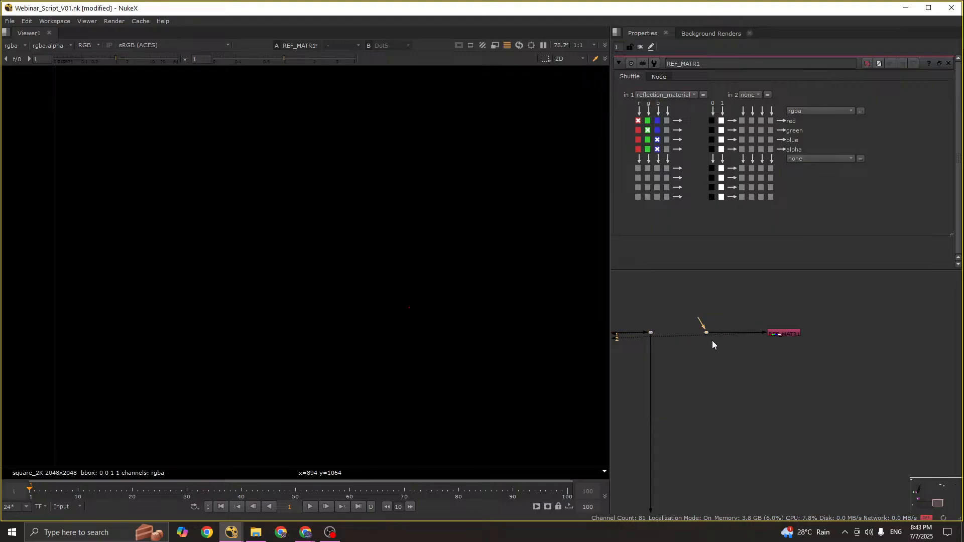
drag(693, 330, 795, 329)
mouse_move(786, 334)
mouse_down()
mouse_move(792, 435)
mouse_move(794, 332)
mouse_move(779, 333)
mouse_up()
scroll(775, 335, down, 3)
key(space)
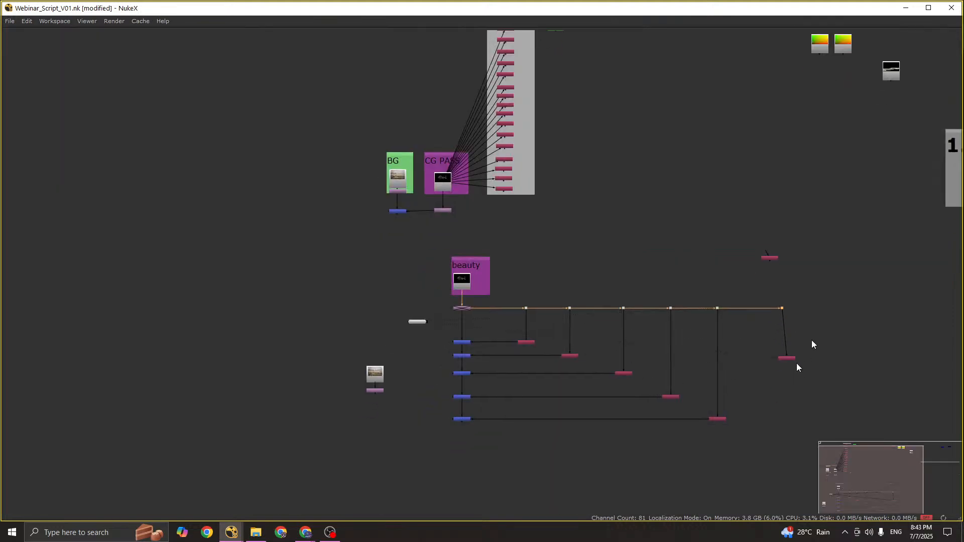
Step: Merge REF_MATR1 into the chain beneath Merge6, align the new Merge7 with the column and view its result
drag(841, 257, 521, 315)
key(m)
click(521, 317)
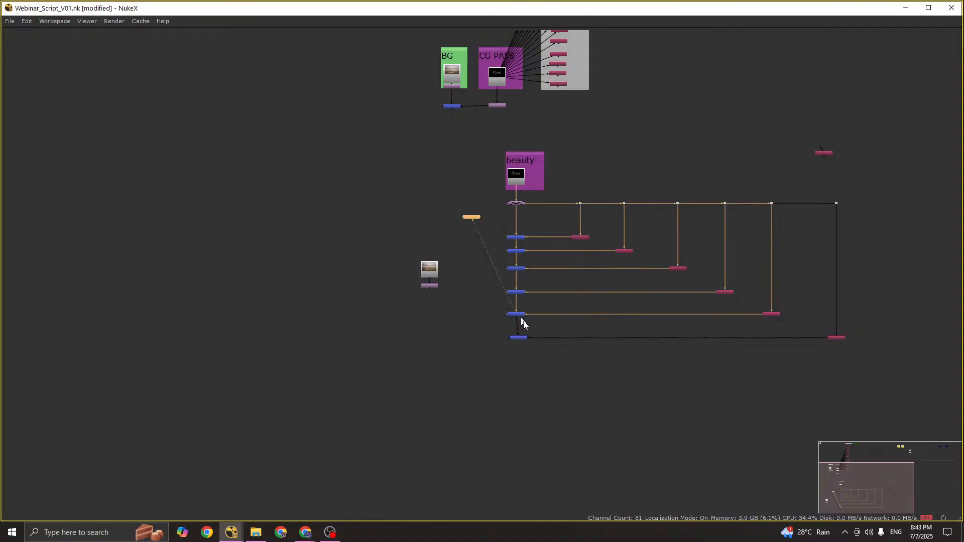
key(space)
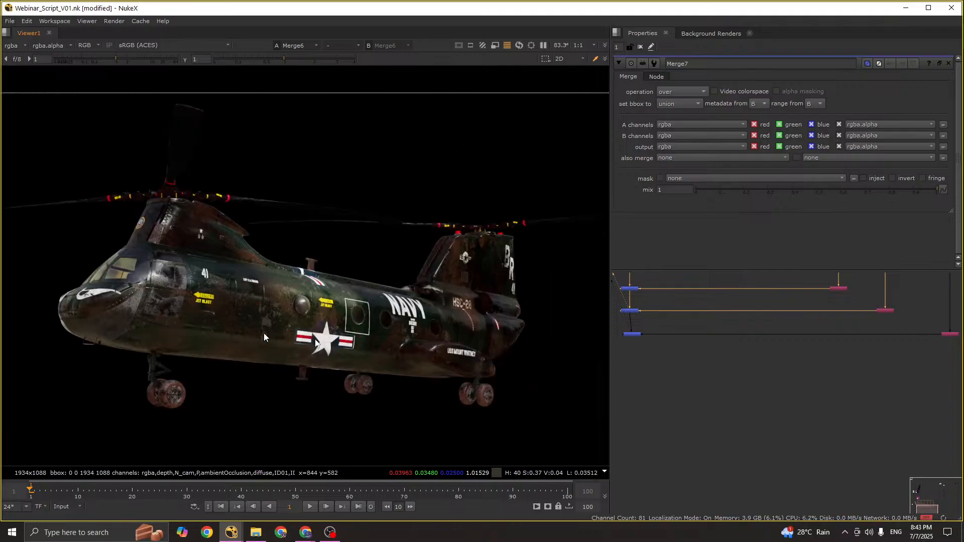
middle_drag(666, 374, 723, 381)
scroll(673, 331, up, 4)
drag(710, 358, 705, 354)
key(2)
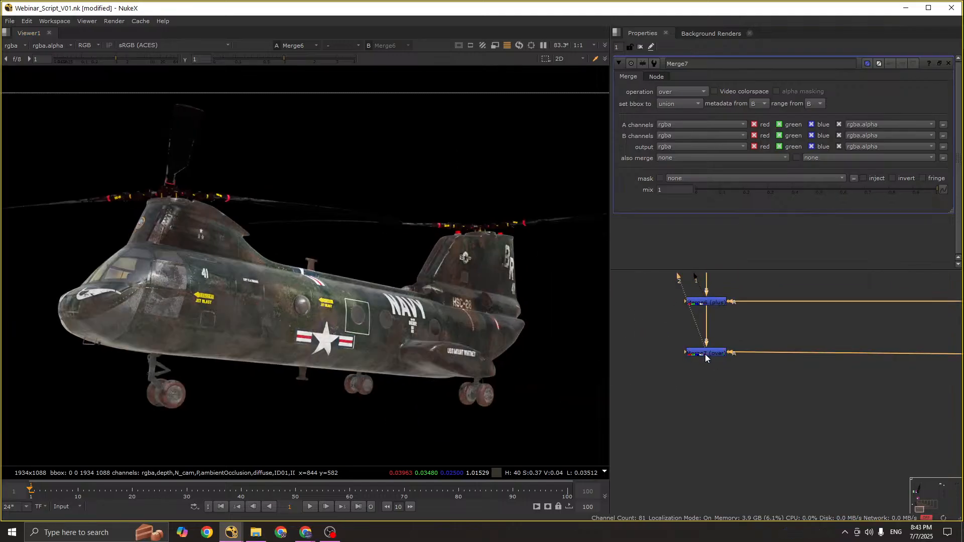
click(705, 354)
Step: Try the plus operation on Merge7, and set its operation to multiply
click(682, 91)
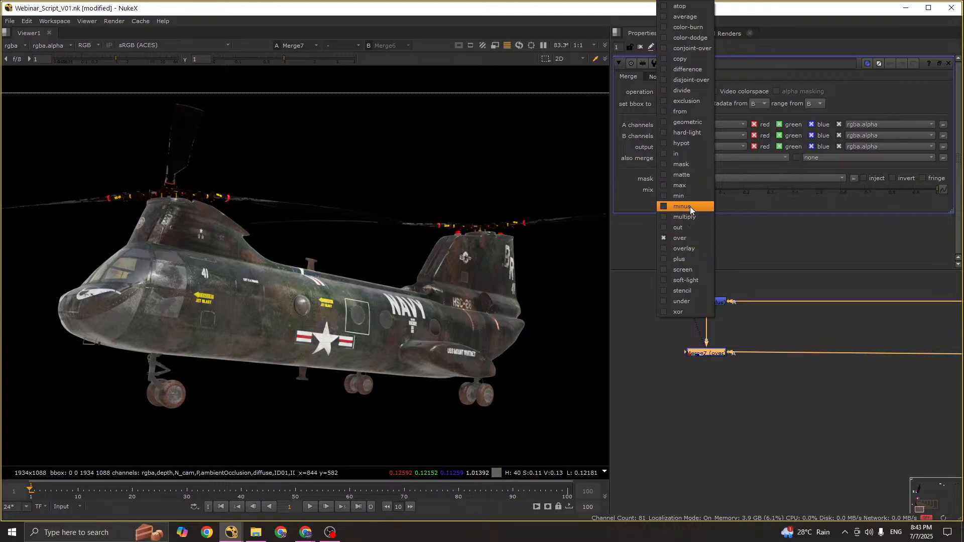
click(682, 258)
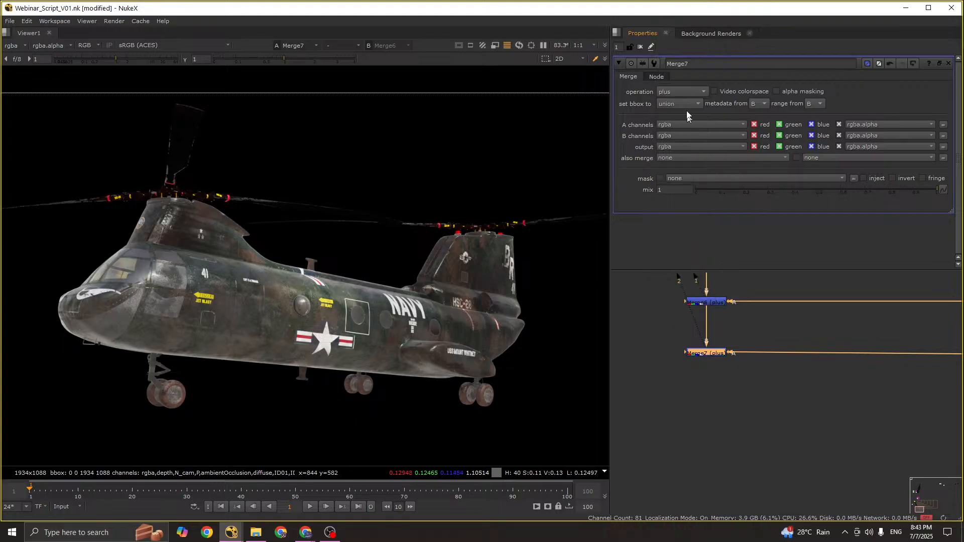
click(682, 91)
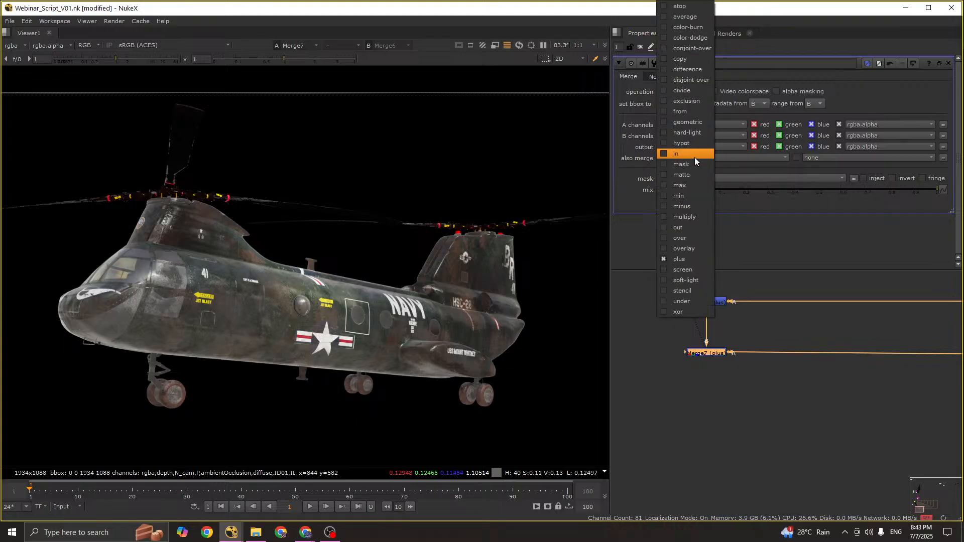
click(689, 218)
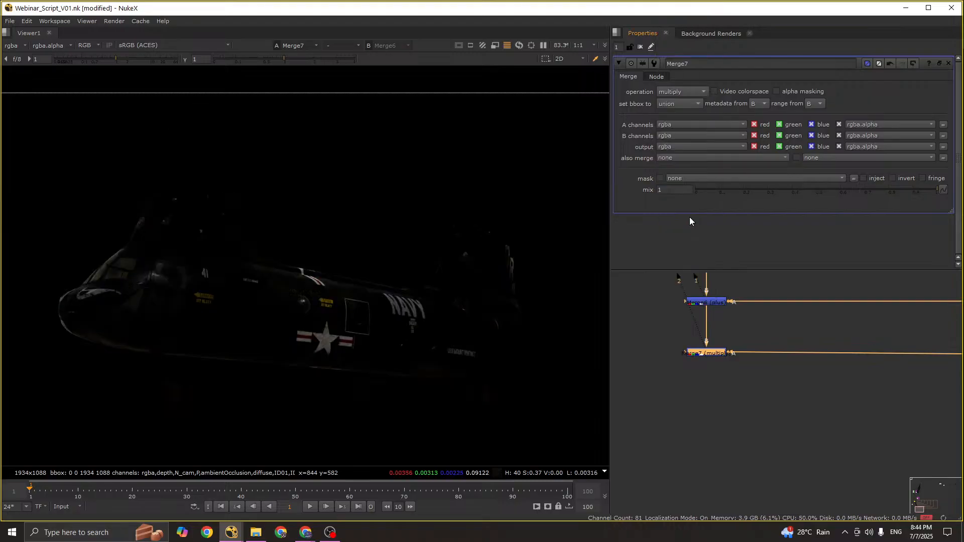
Step: Toggle Merge7 on and off to compare its effect, and leave it disabled
scroll(698, 354, down, 3)
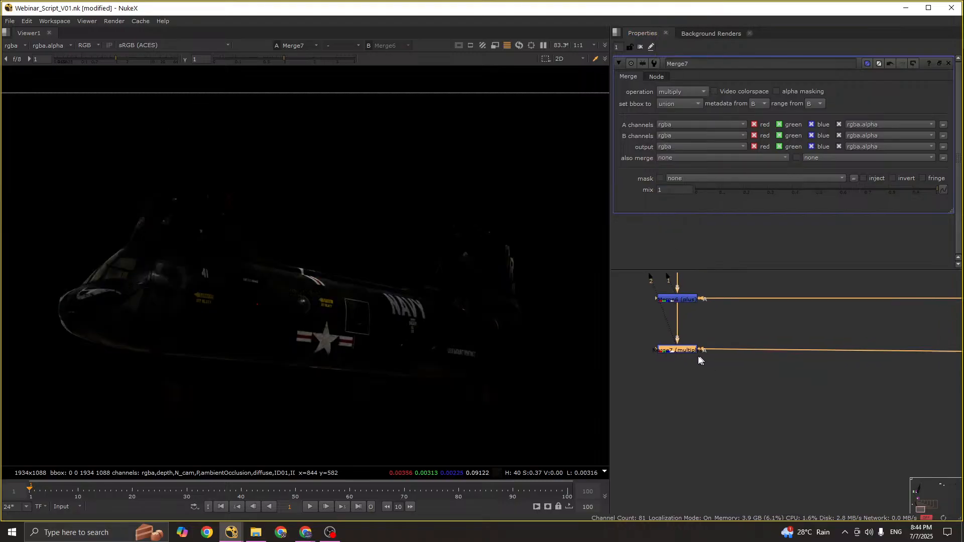
scroll(687, 359, down, 1)
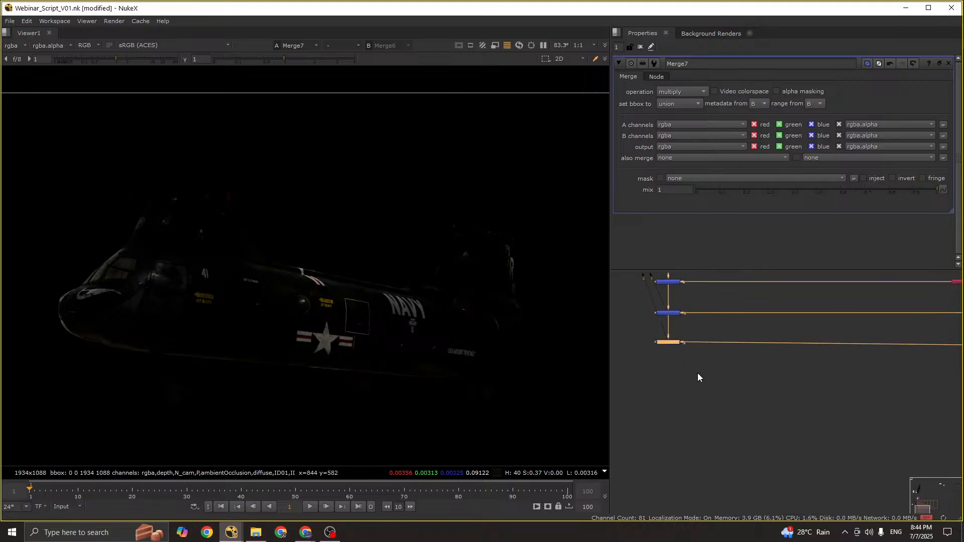
key(d)
key(d)
key(d)
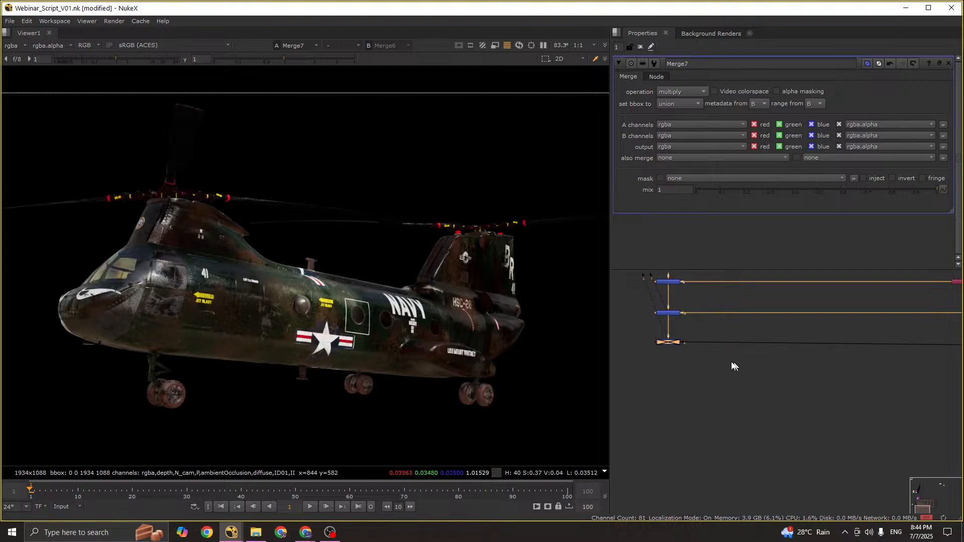
Step: Copy the SHADOW and SPEC shuffle nodes from the CG pass group and paste them beside the sixth dot
scroll(721, 365, down, 1)
key(space)
scroll(737, 367, down, 2)
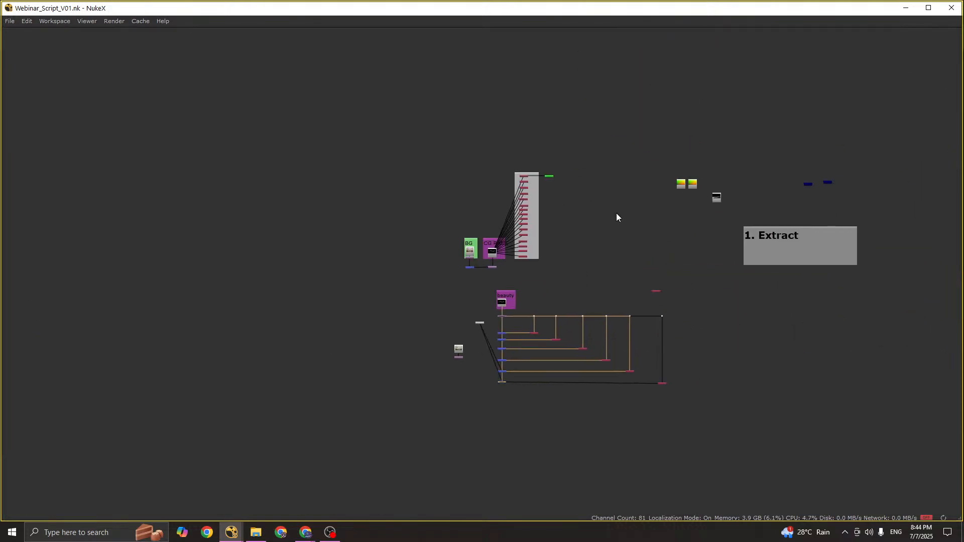
scroll(546, 243, up, 4)
scroll(639, 265, up, 6)
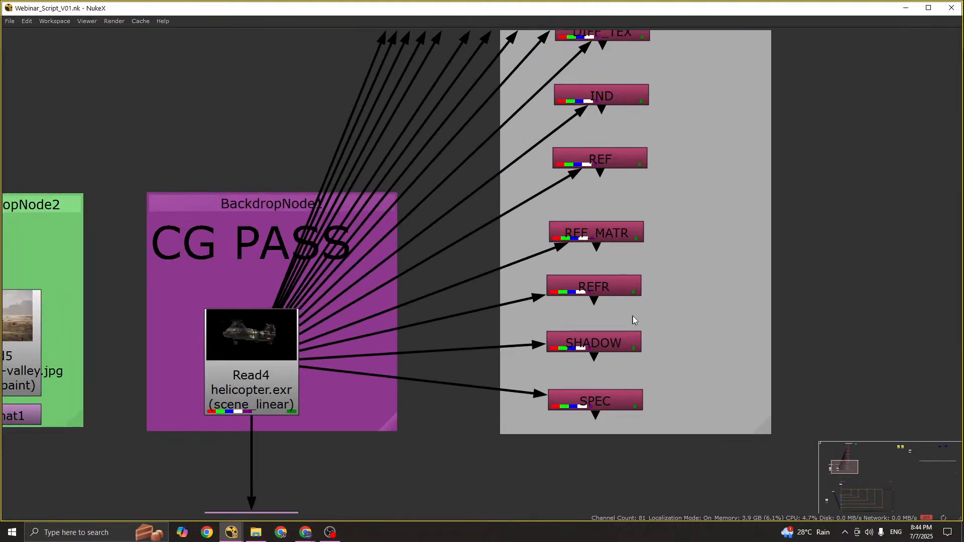
drag(692, 240, 537, 326)
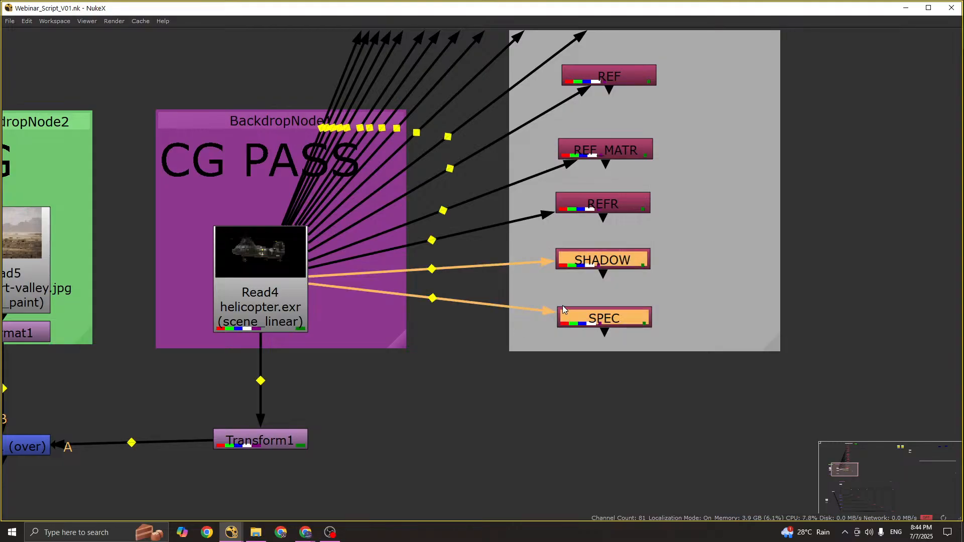
scroll(758, 388, down, 5)
scroll(757, 385, down, 3)
middle_drag(757, 385, 561, 225)
scroll(778, 293, up, 5)
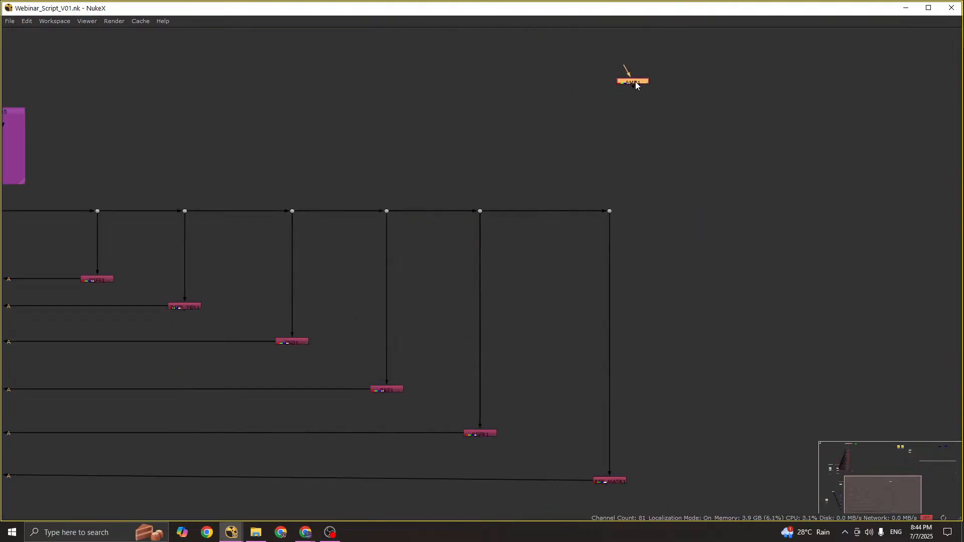
click(684, 212)
key(ctrl+v)
middle_drag(675, 233, 685, 266)
scroll(685, 266, up, 4)
click(704, 312)
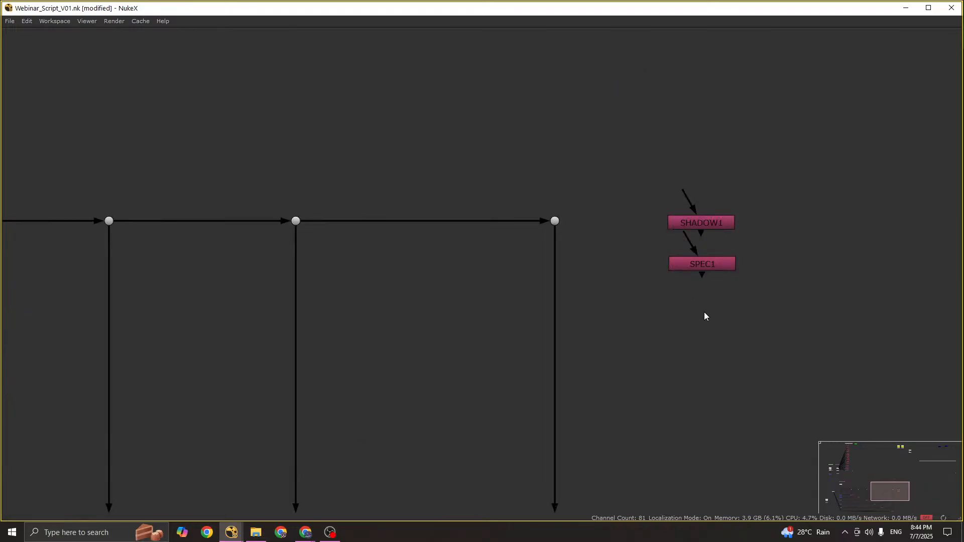
Step: Move SPEC1 out of the way, connect SHADOW1 to the sixth dot and view its shadow pass
drag(736, 270, 892, 224)
middle_drag(717, 215, 693, 254)
key(space)
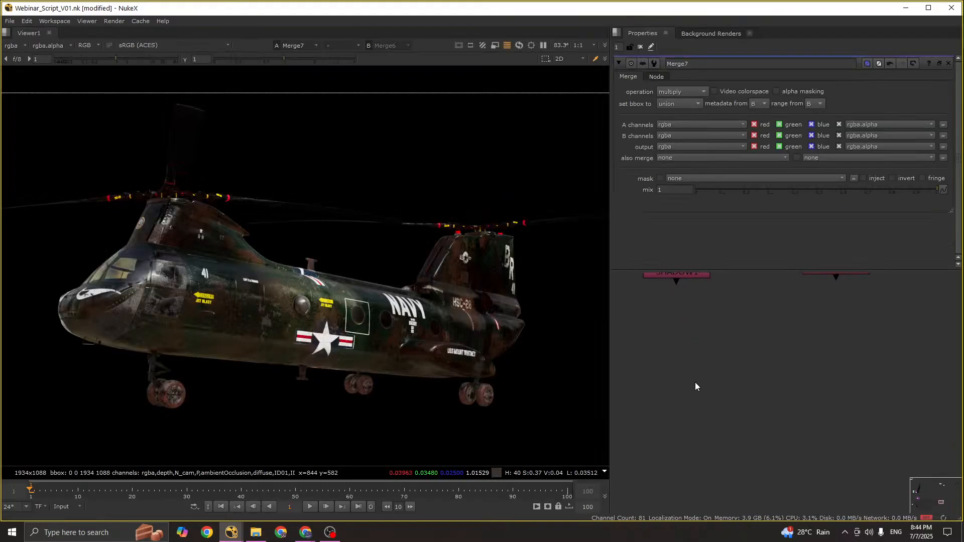
scroll(695, 381, down, 4)
middle_drag(695, 381, 749, 406)
drag(678, 351, 669, 351)
click(668, 351)
key(1)
drag(732, 351, 843, 309)
key(2)
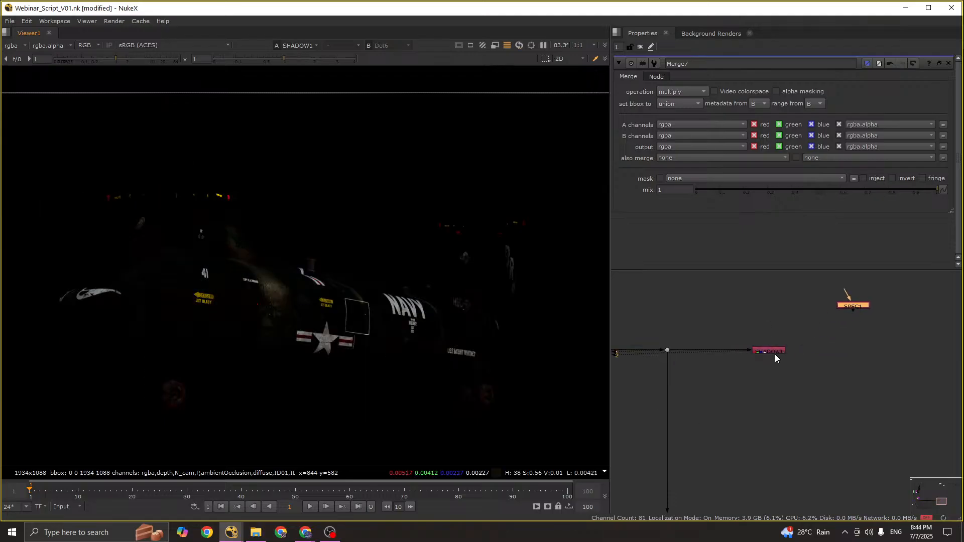
Step: Insert a seventh dot between the sixth dot and SHADOW1, and place SHADOW1 beneath it, below the REF_MATR1 row
drag(775, 353, 848, 355)
ctrl+click(749, 350)
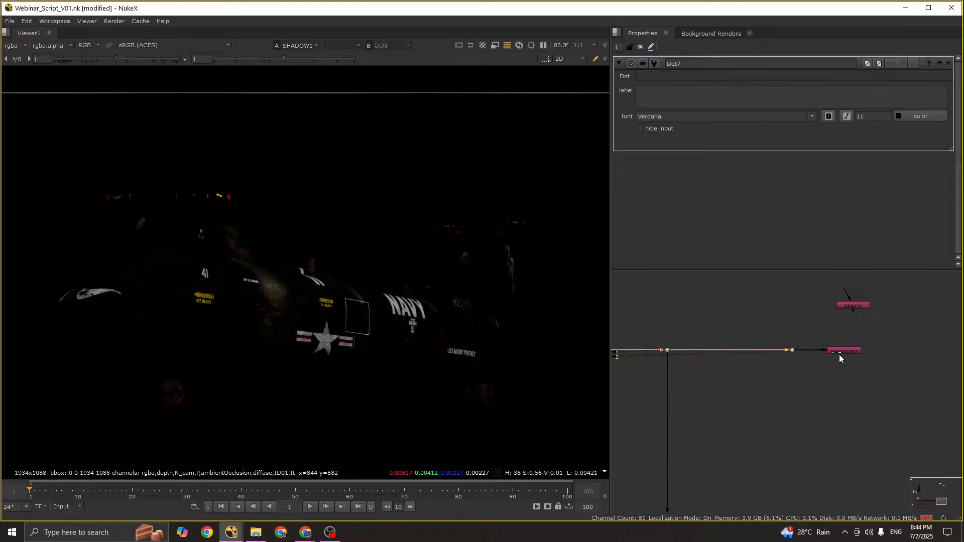
drag(839, 355, 793, 458)
key(space)
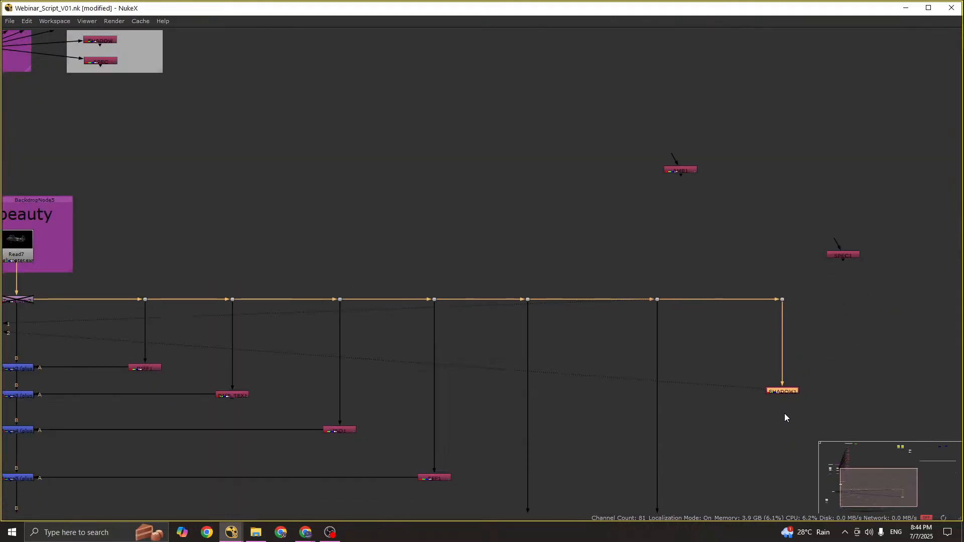
middle_drag(785, 416, 784, 245)
drag(786, 243, 793, 454)
middle_drag(793, 454, 792, 403)
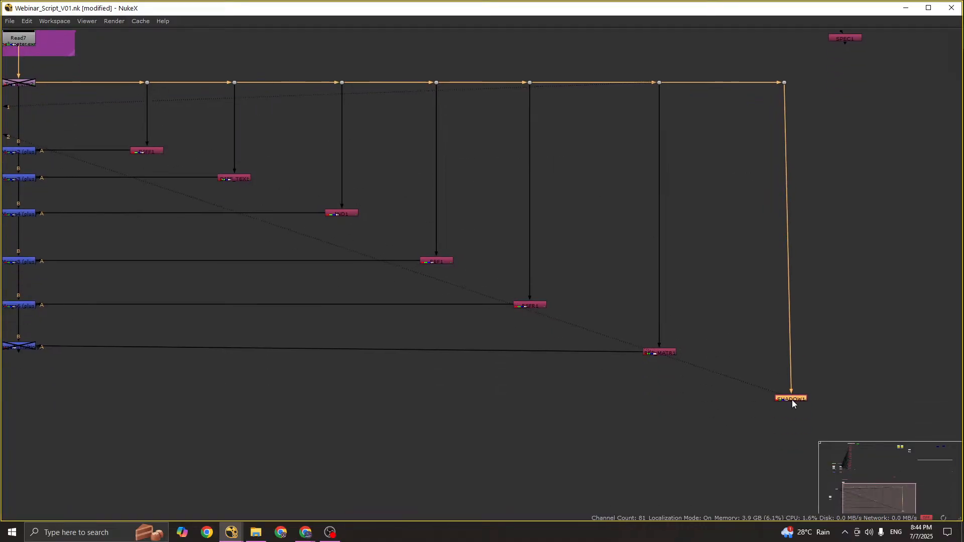
Step: Merge SHADOW1 over the output of the disabled Merge7 at the end of the merge chain
key(m)
scroll(812, 400, down, 2)
drag(834, 400, 255, 402)
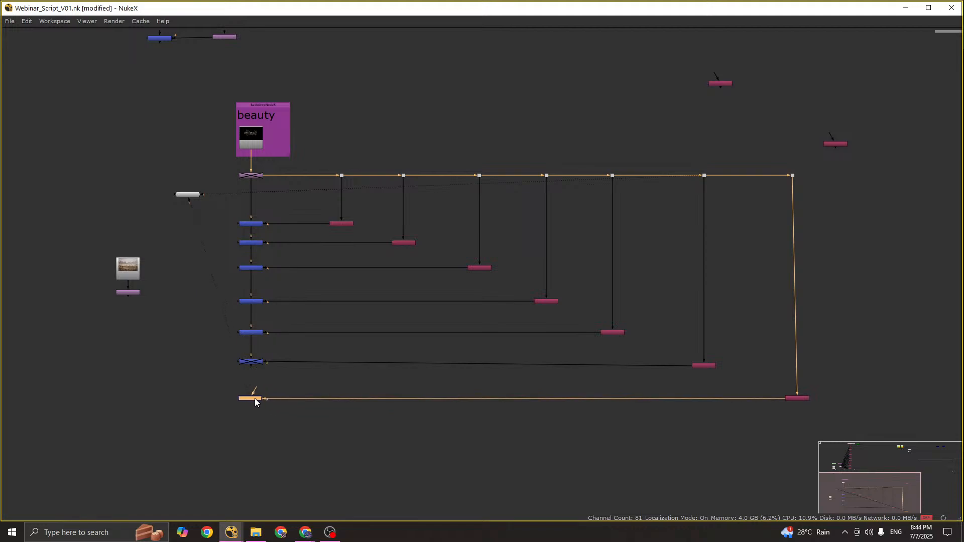
click(256, 363)
key(1)
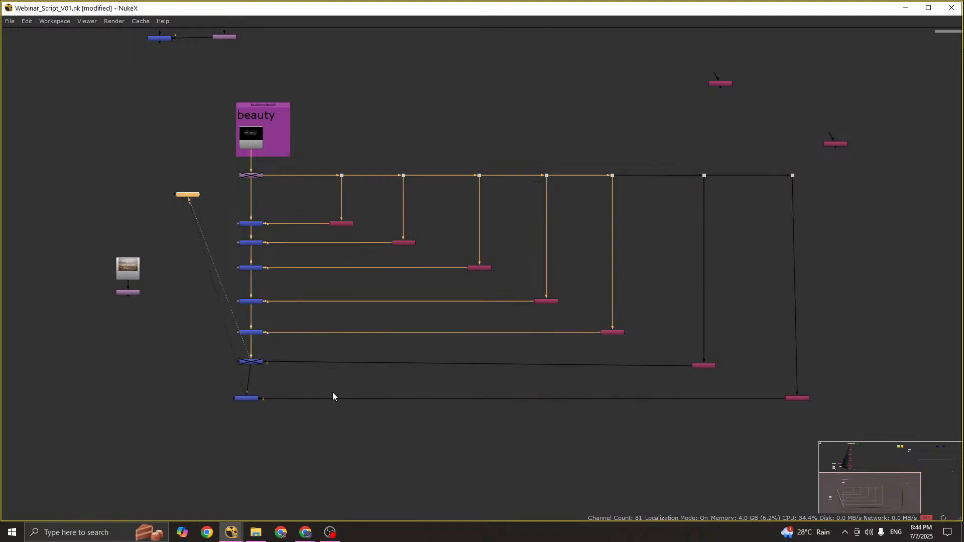
Step: Align Merge8 beneath Merge7 and view its result
key(space)
middle_drag(455, 420, 513, 415)
scroll(786, 406, down, 3)
middle_drag(774, 411, 893, 407)
scroll(688, 403, up, 6)
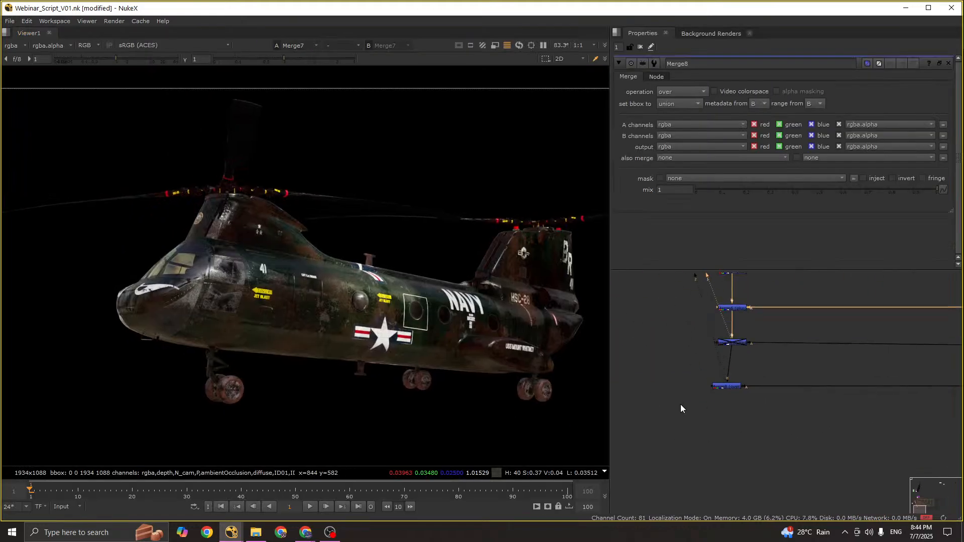
drag(738, 379, 748, 379)
key(1)
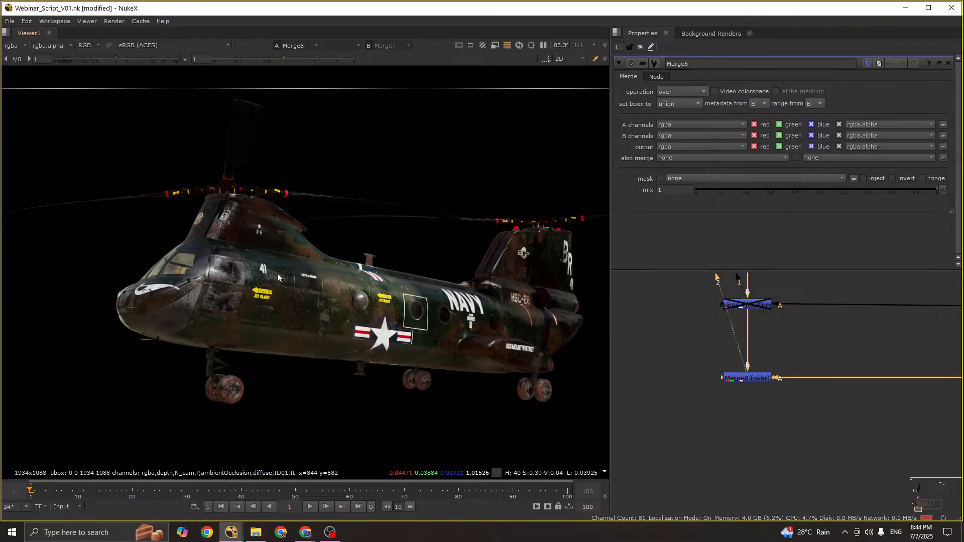
Step: Set Merge8's operation to plus after trying multiply, and save the script
click(757, 378)
click(688, 91)
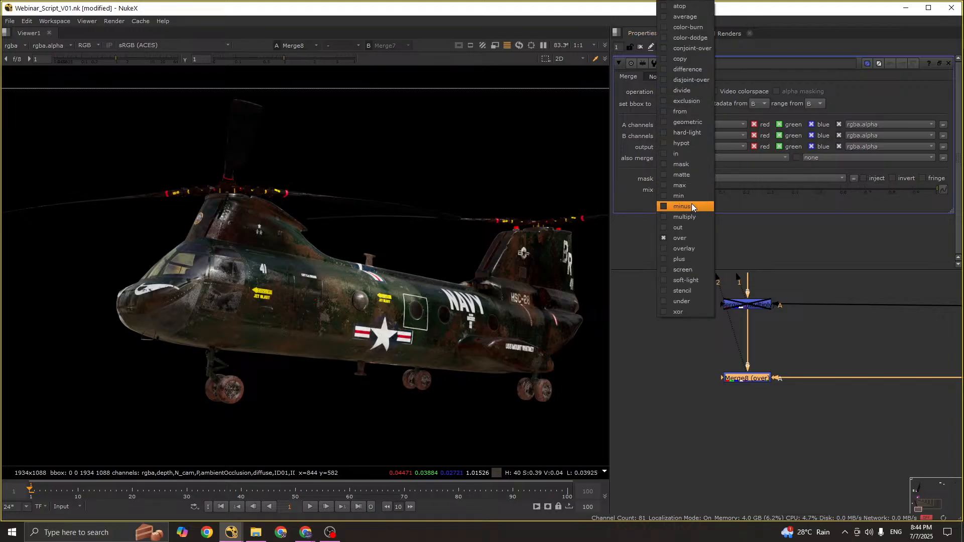
click(692, 215)
click(673, 91)
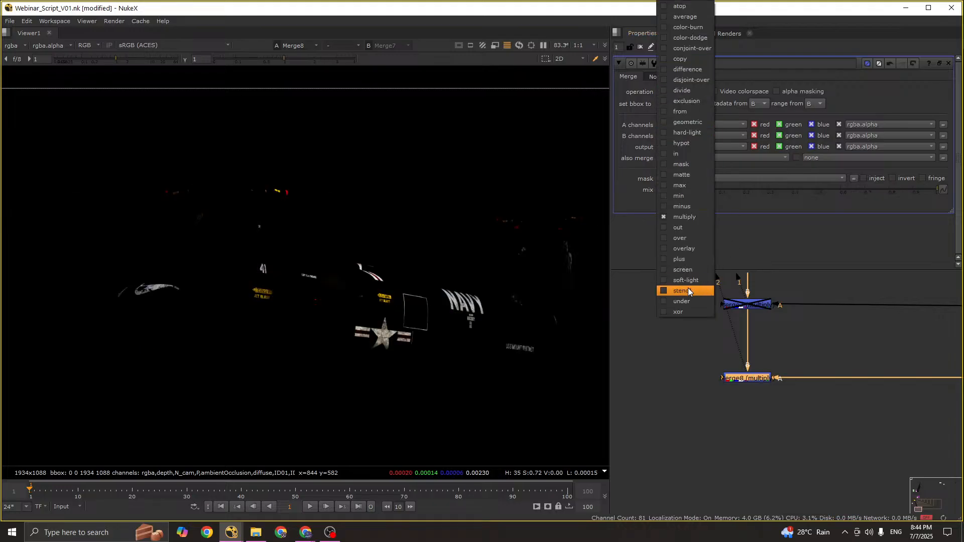
click(682, 259)
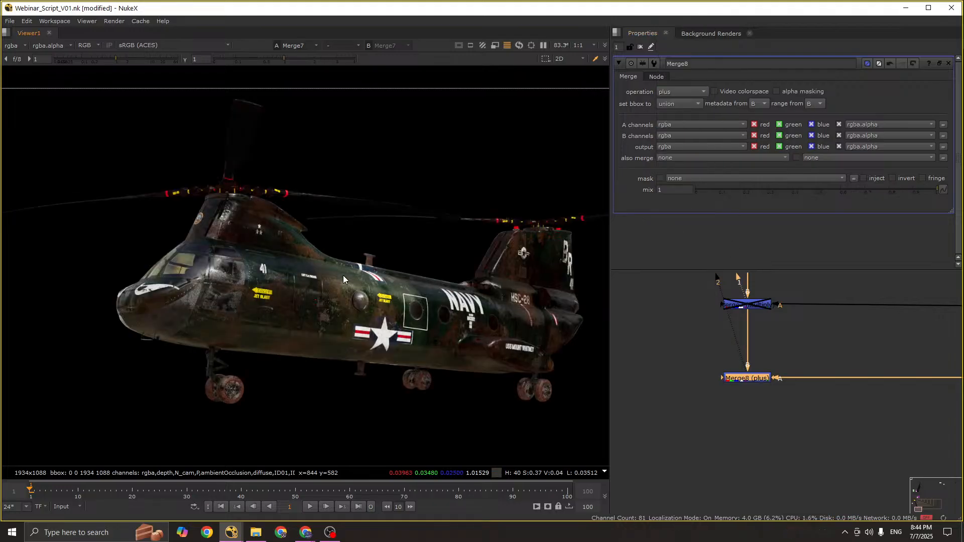
scroll(823, 389, down, 3)
key(ctrl+s)
Step: Connect SPEC1 to the seventh dot, view its specular pass with its properties open, and save the script
mouse_move(840, 389)
middle_down()
mouse_move(733, 387)
mouse_move(823, 387)
middle_up()
key(space)
scroll(823, 397, down, 4)
scroll(853, 390, down, 1)
middle_drag(897, 257, 746, 284)
scroll(746, 276, up, 8)
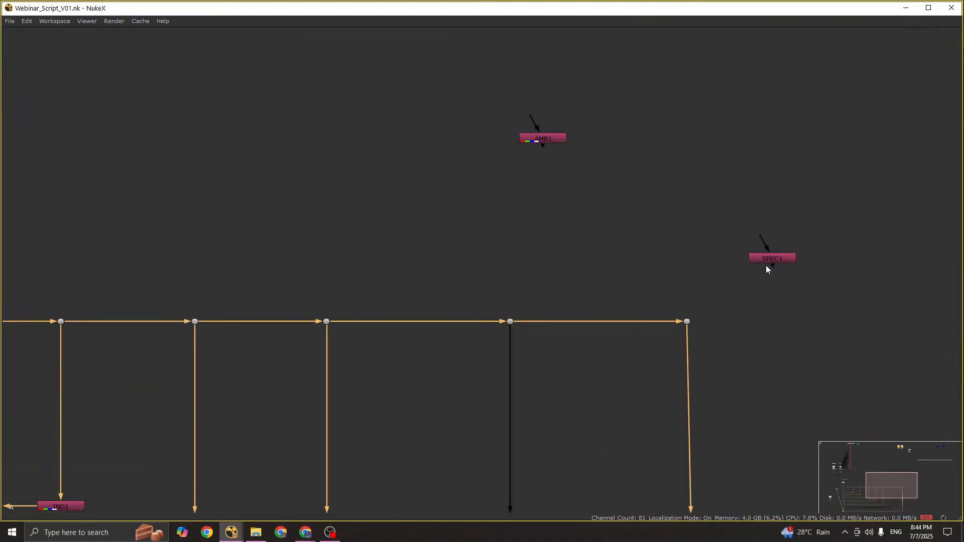
drag(767, 258, 687, 322)
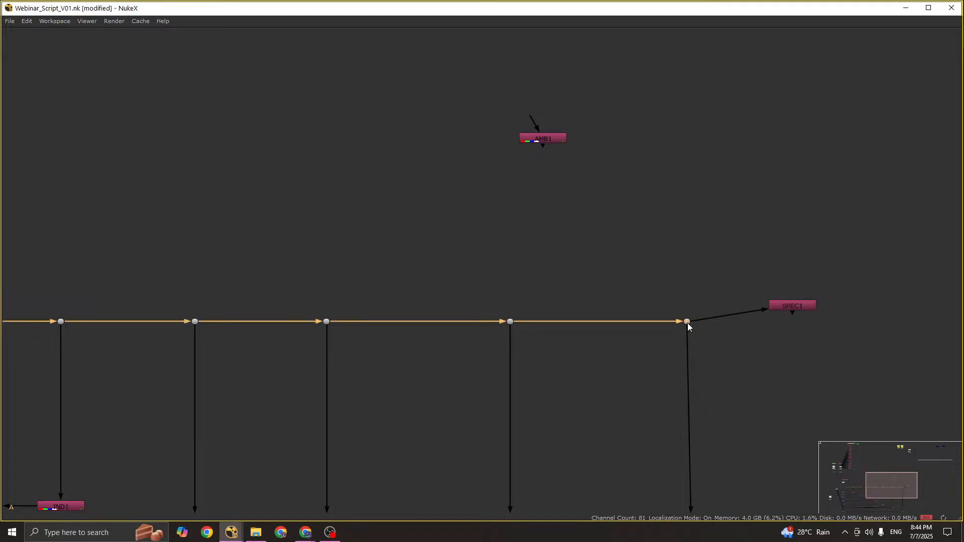
key(space)
double_click(758, 369)
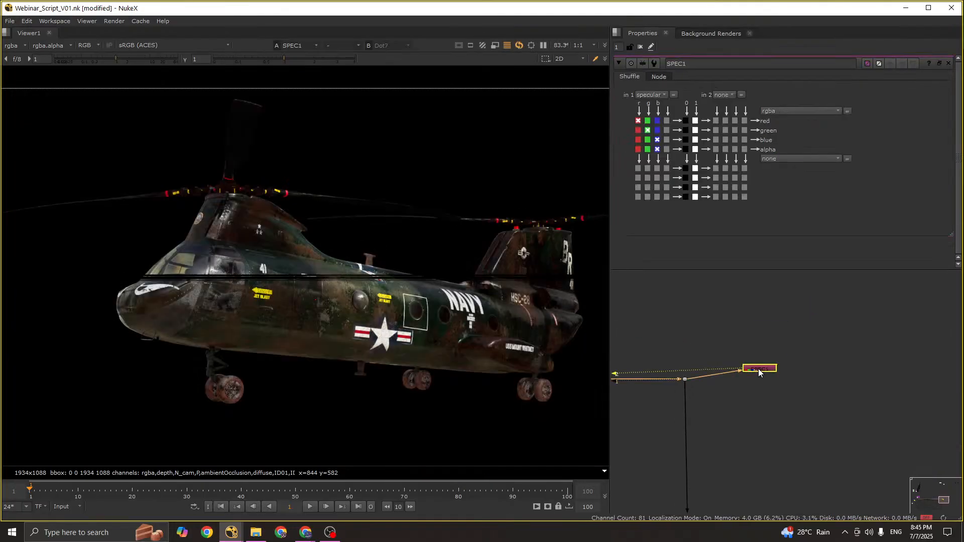
key(1)
key(ctrl+s)
Step: Align SPEC1 with the line of dots, insert an eighth dot before it and place SPEC1 beneath that dot
scroll(757, 368, down, 3)
drag(757, 368, 810, 373)
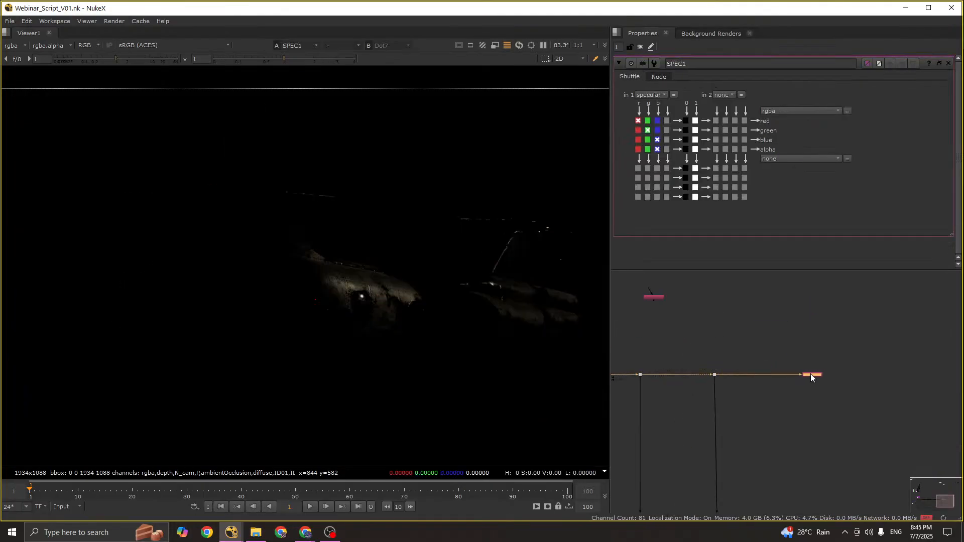
ctrl+click(760, 375)
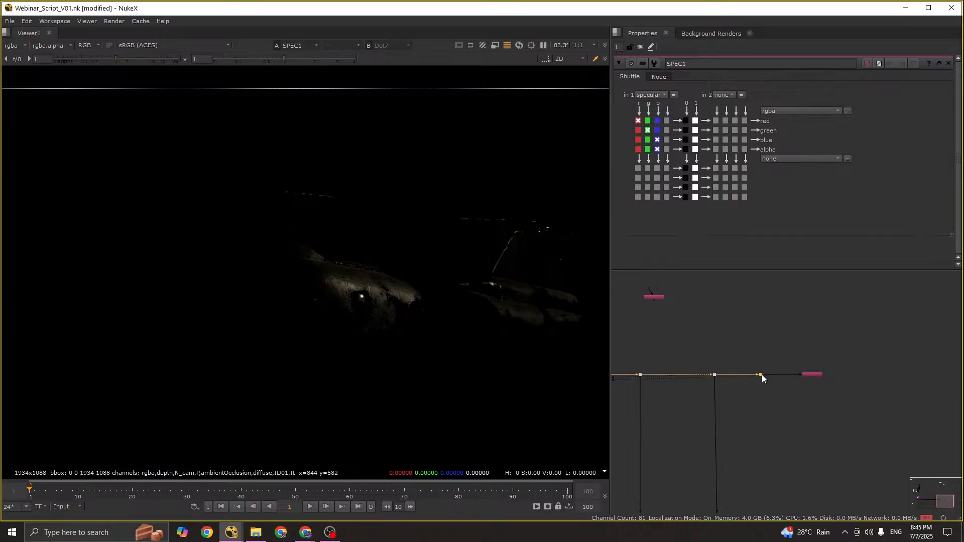
key(space)
scroll(783, 345, down, 2)
scroll(690, 278, up, 3)
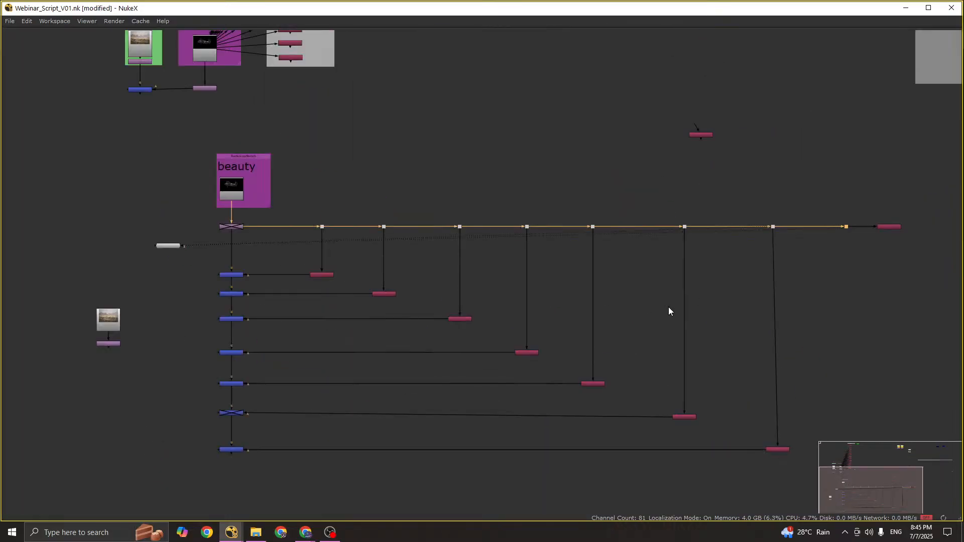
middle_drag(848, 295, 693, 256)
drag(741, 189, 694, 446)
Step: Merge SPEC1 into the chain beneath Merge8
middle_drag(702, 438, 835, 364)
drag(822, 373, 214, 338)
key(m)
key(space)
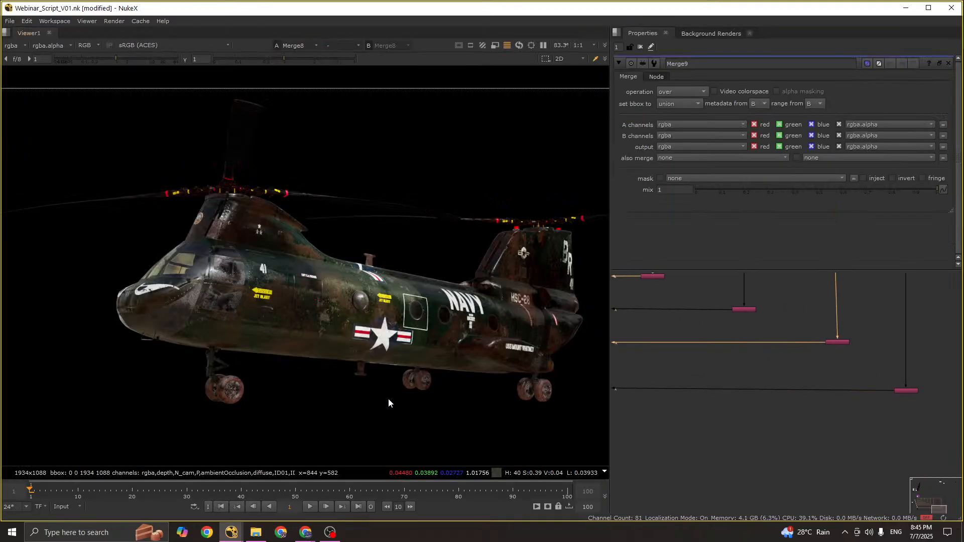
scroll(739, 393, down, 3)
middle_drag(739, 393, 798, 395)
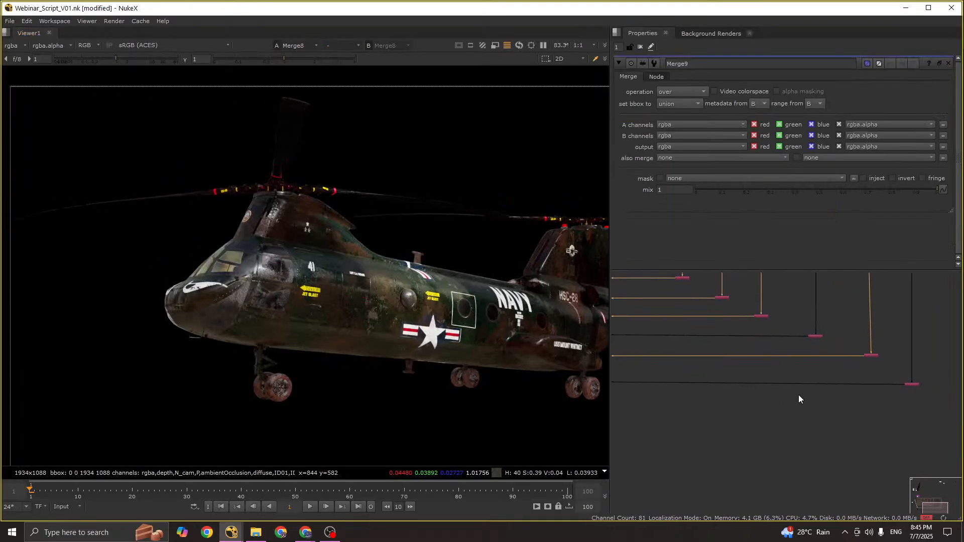
Step: Align Merge9 beneath Merge8 in the merge chain, view its result, and save the script
scroll(798, 394, down, 2)
middle_drag(709, 390, 814, 390)
scroll(708, 388, up, 3)
drag(737, 384, 733, 388)
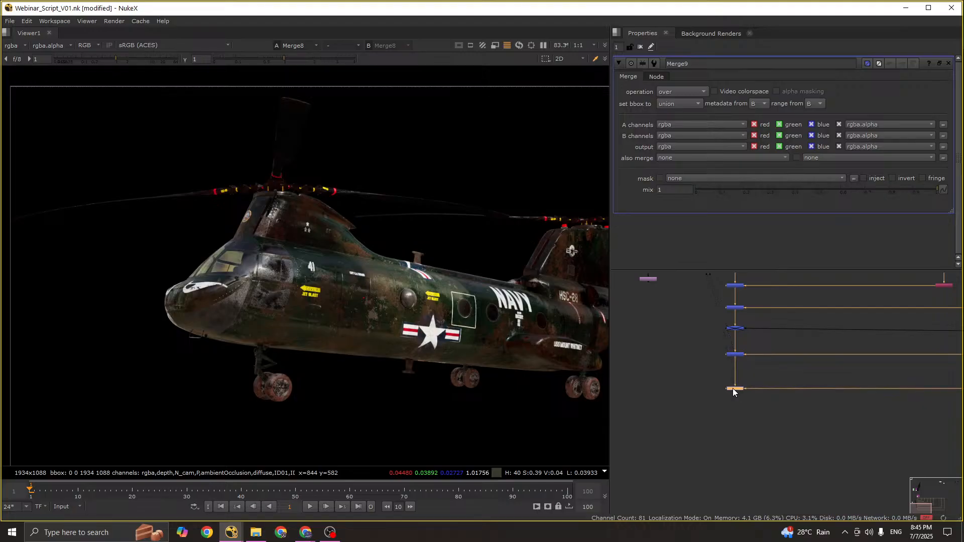
key(1)
click(750, 414)
key(ctrl+s)
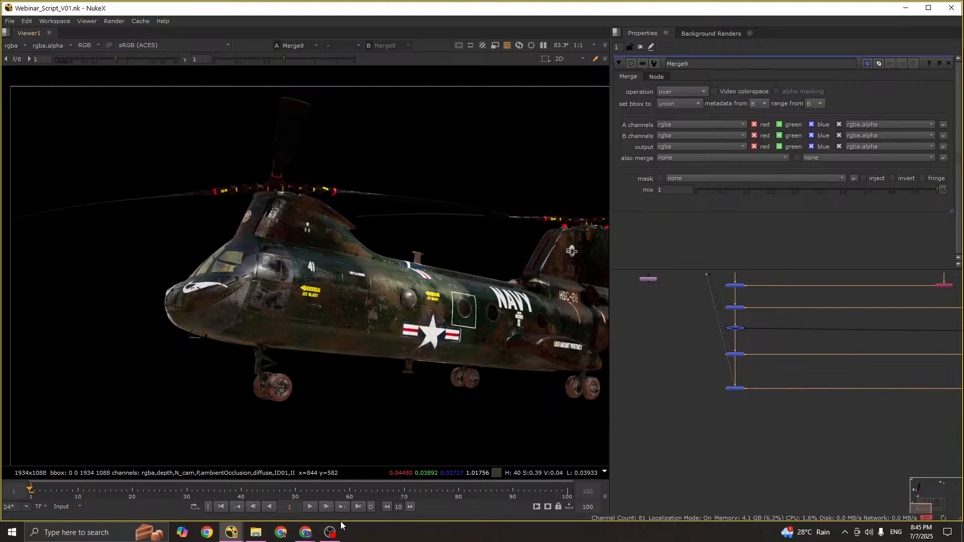
Step: Switch to the Google Meet window to check the meeting, and return to Nuke
mouse_move(306, 535)
click(288, 499)
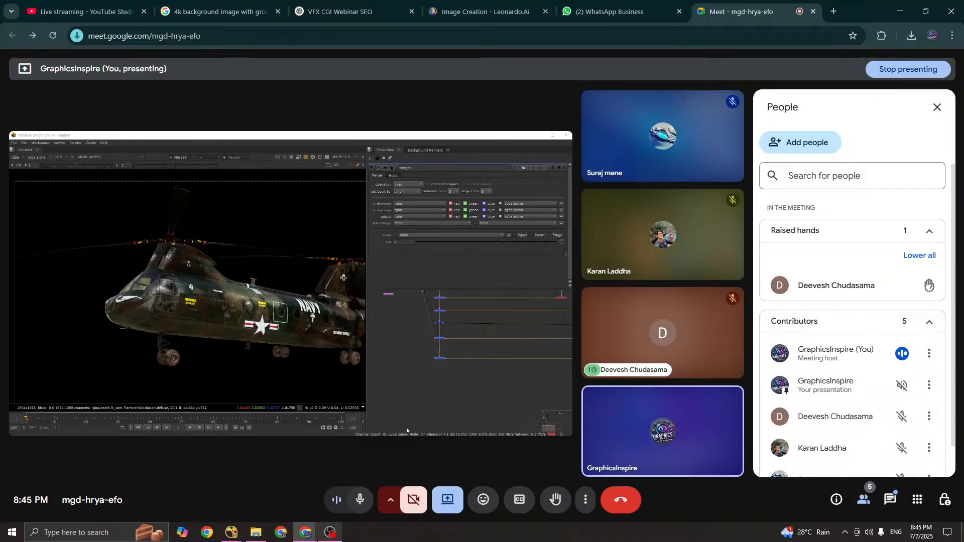
click(237, 534)
click(290, 497)
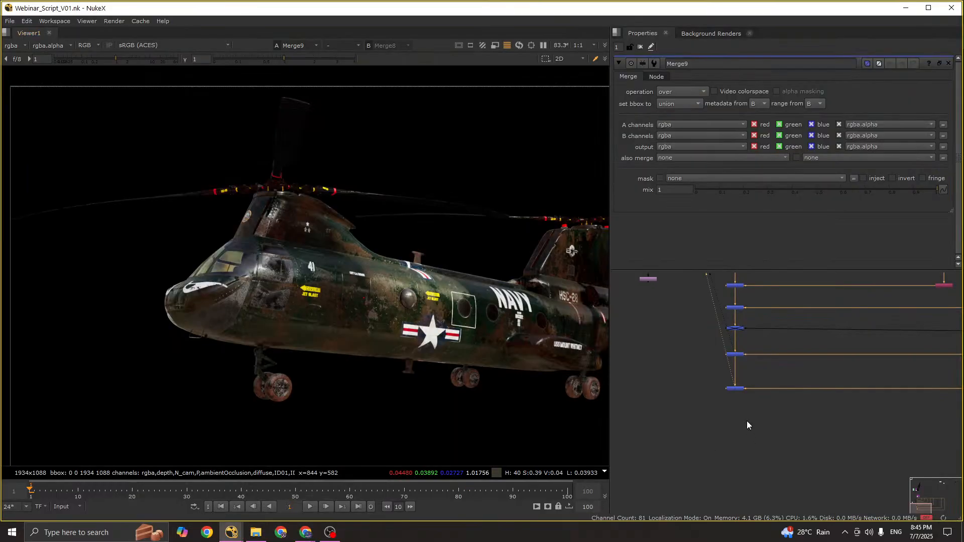
Step: Move the Viewer node down beside the lower end of the merge chain and view Merge8
scroll(812, 399, down, 3)
scroll(730, 422, down, 2)
scroll(699, 344, up, 3)
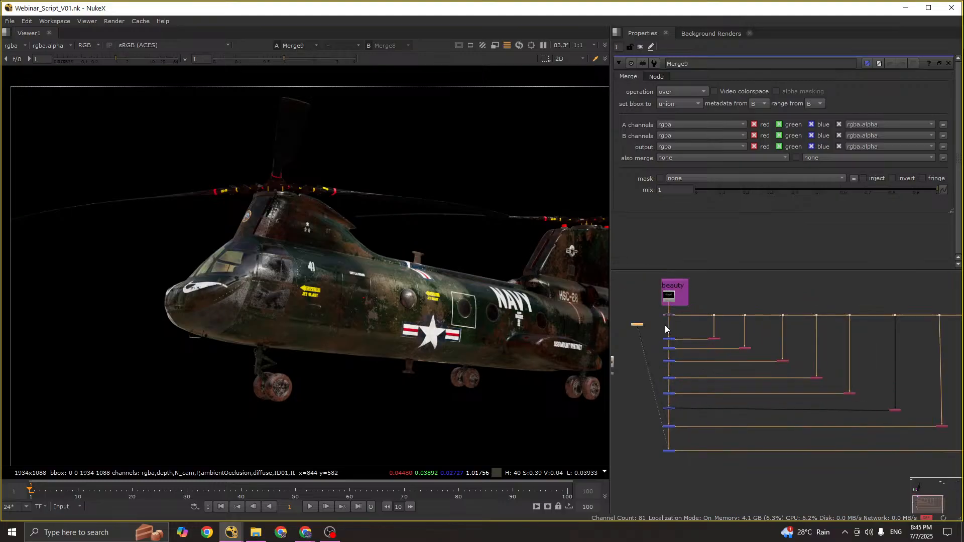
scroll(667, 326, down, 1)
drag(643, 325, 622, 454)
scroll(660, 420, up, 5)
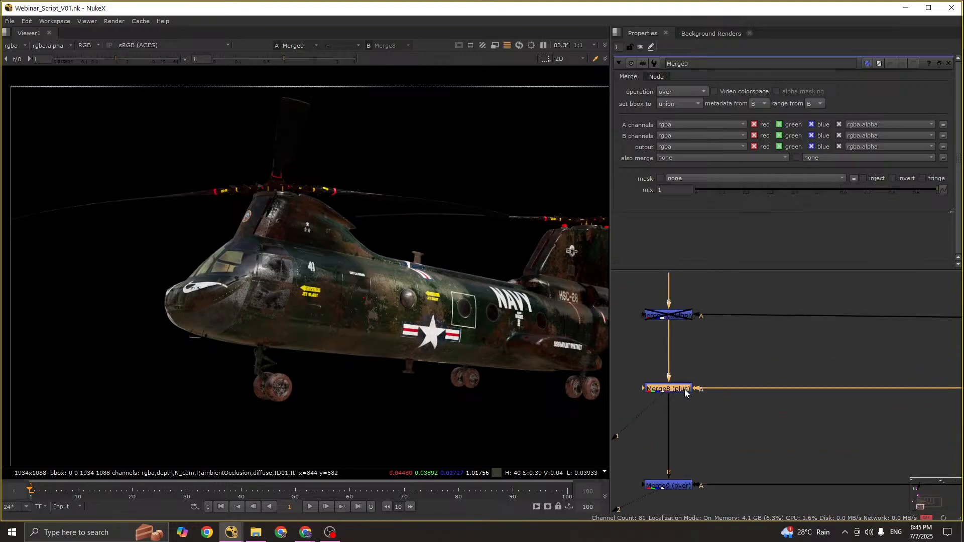
key(1)
Step: Set Merge9's operation to plus and view its result
click(662, 486)
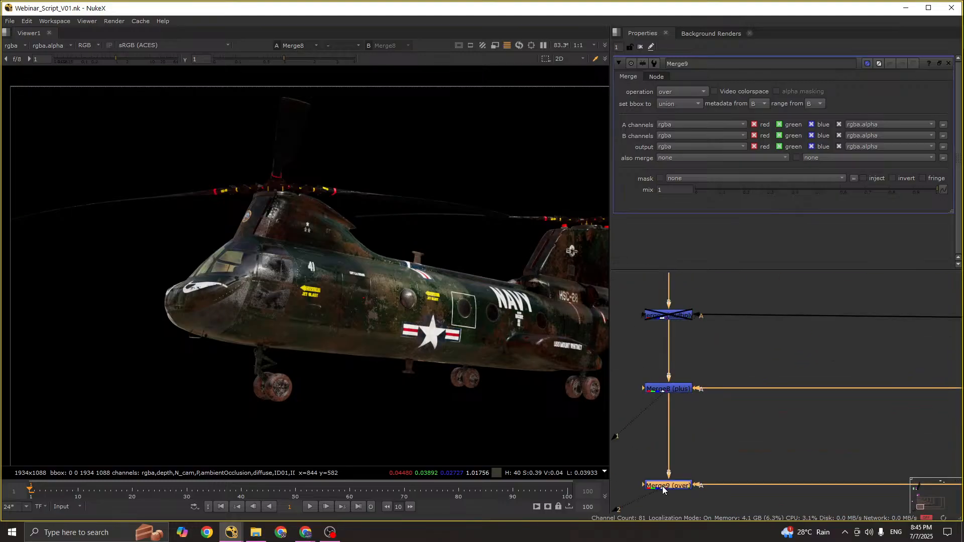
click(669, 92)
click(679, 259)
click(669, 483)
key(1)
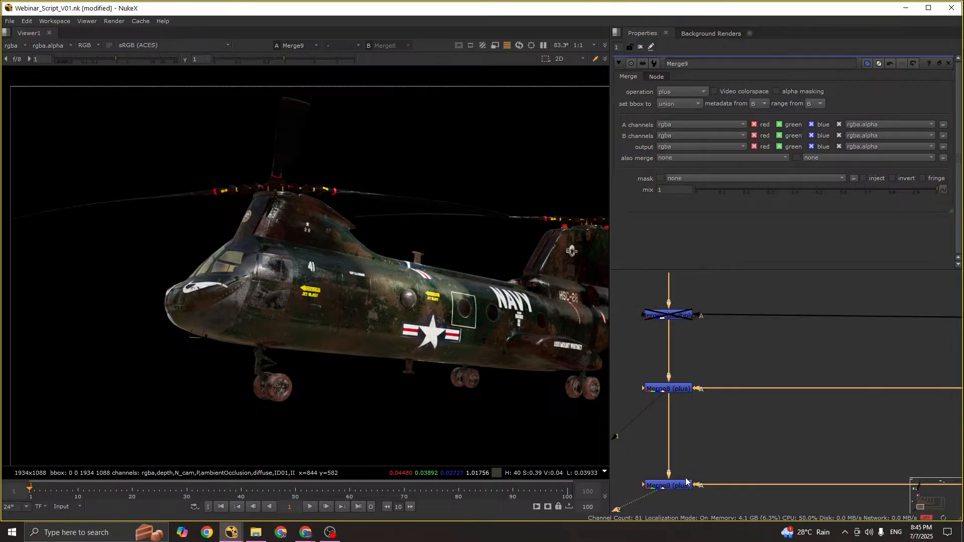
Step: Enlarge the node graph, move the loose AMB1 node slightly upward and align the seventh pass node beneath its dot
click(712, 454)
scroll(713, 442, down, 2)
key(space)
scroll(655, 377, down, 2)
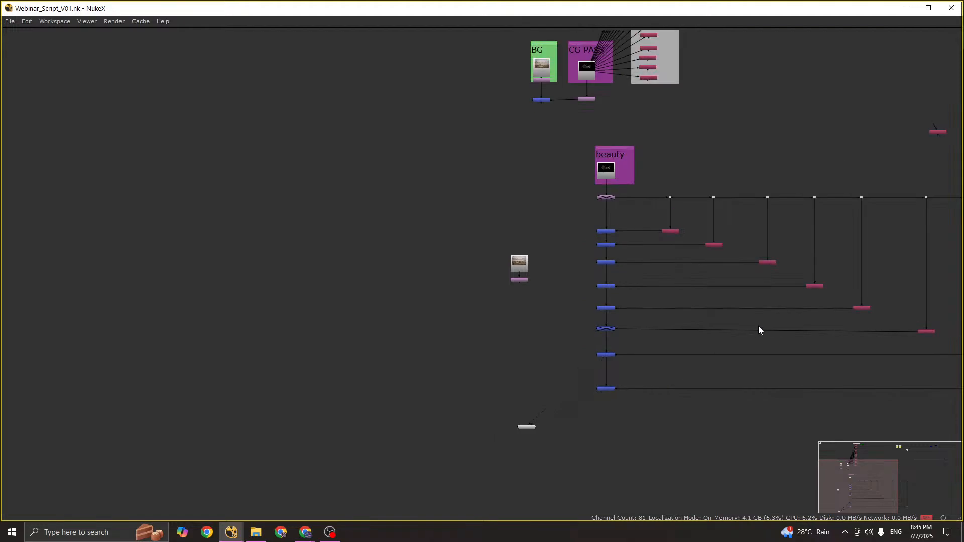
middle_drag(757, 329, 645, 315)
middle_drag(856, 217, 749, 241)
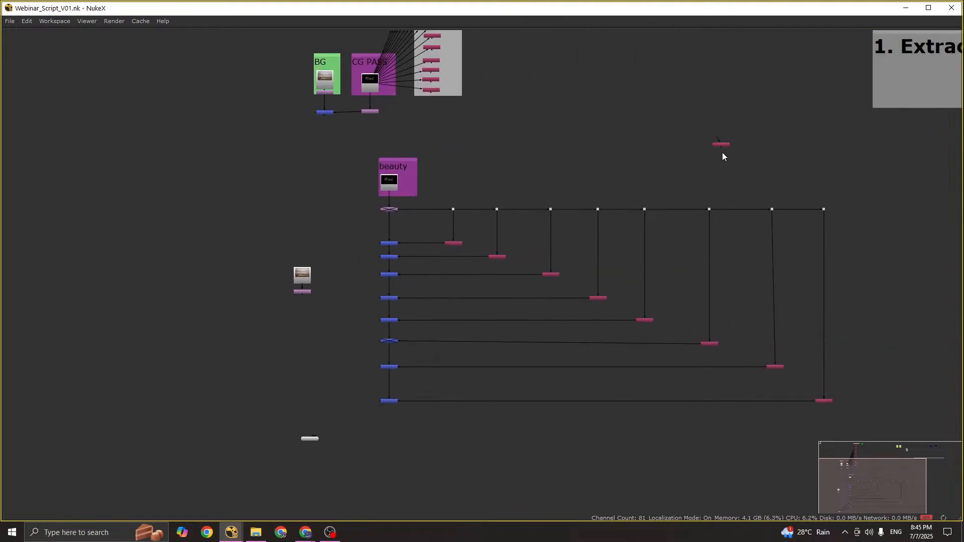
drag(726, 134, 730, 128)
drag(779, 367, 775, 367)
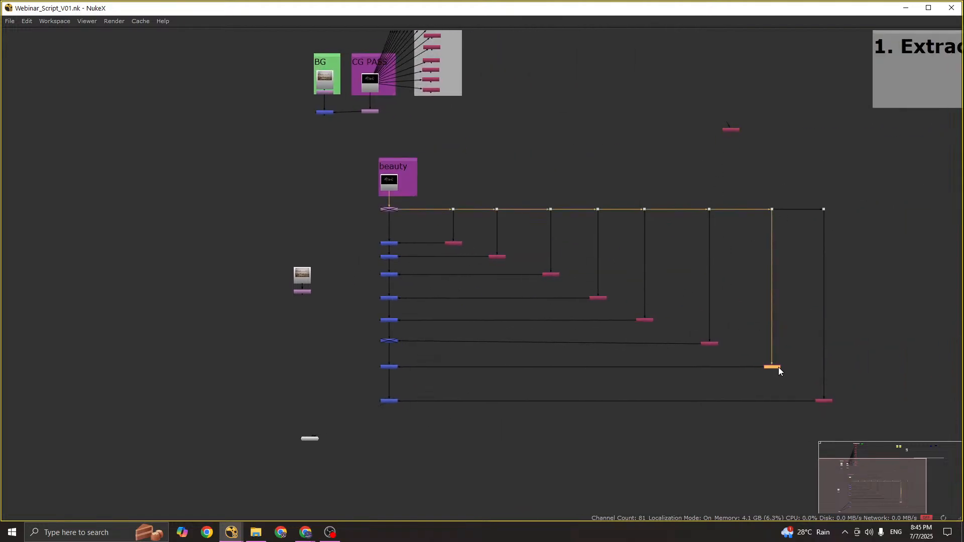
Step: Examine how the row of dots feeds the extracted pass nodes and how each one merges into the beauty chain
scroll(728, 301, down, 1)
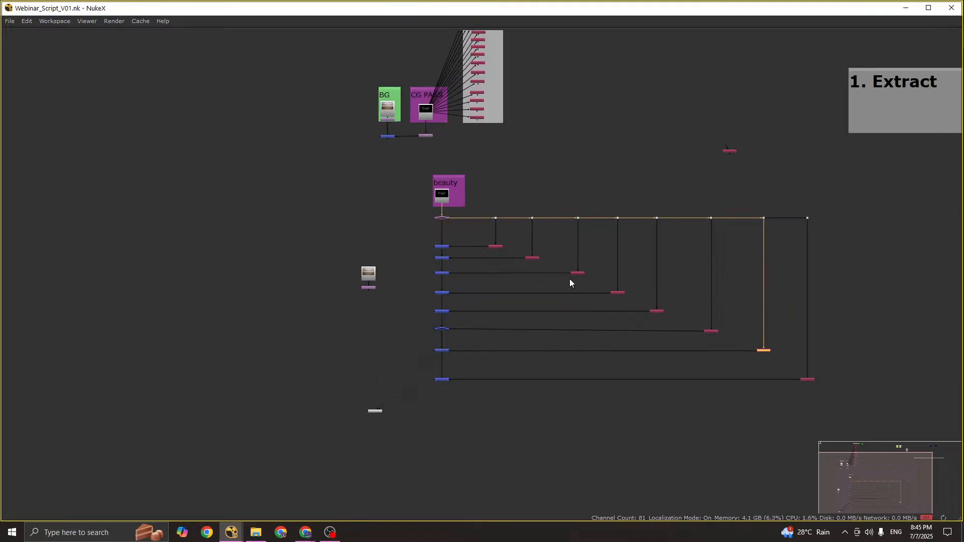
scroll(474, 303, up, 3)
scroll(596, 195, up, 3)
drag(386, 146, 614, 242)
drag(669, 232, 804, 319)
scroll(659, 292, down, 2)
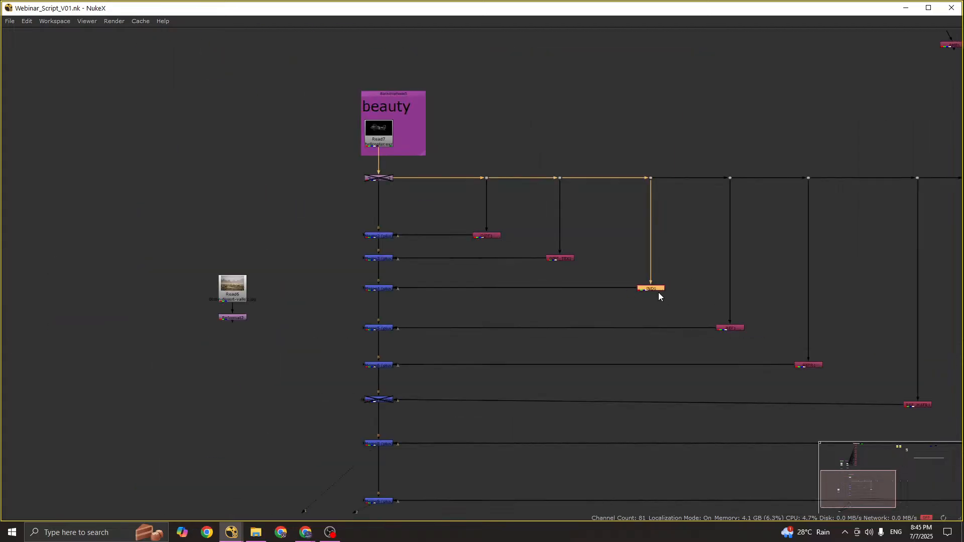
scroll(651, 281, up, 2)
drag(296, 140, 319, 161)
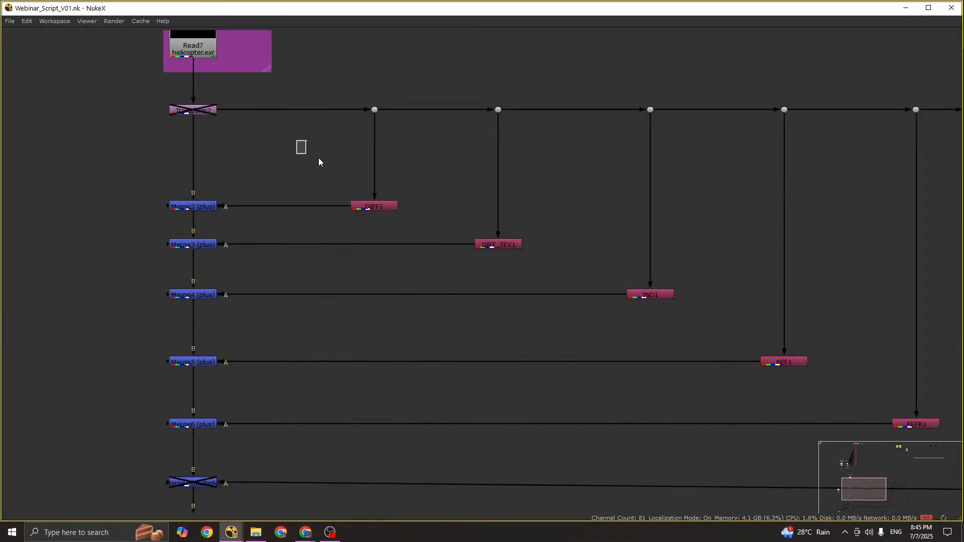
scroll(461, 294, down, 3)
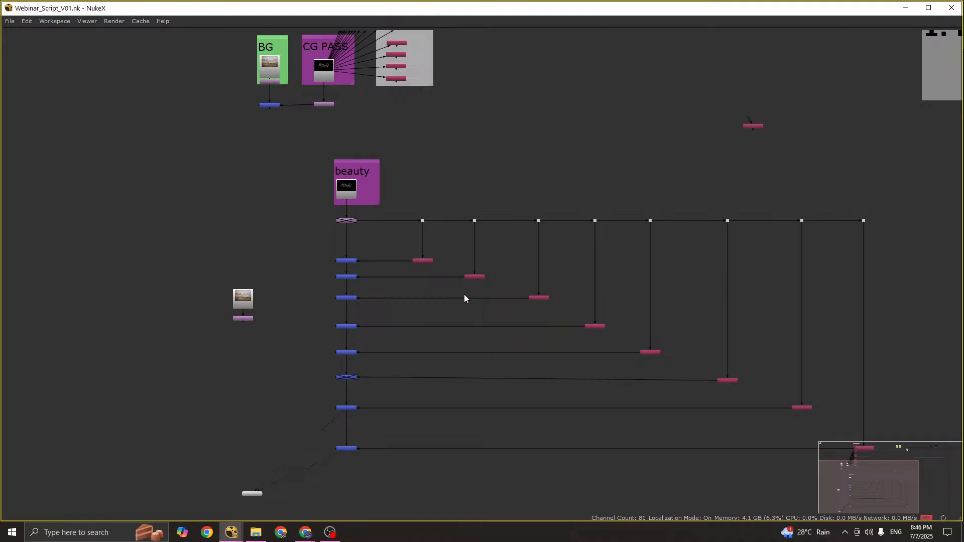
middle_drag(710, 225, 659, 247)
key(space)
key(space)
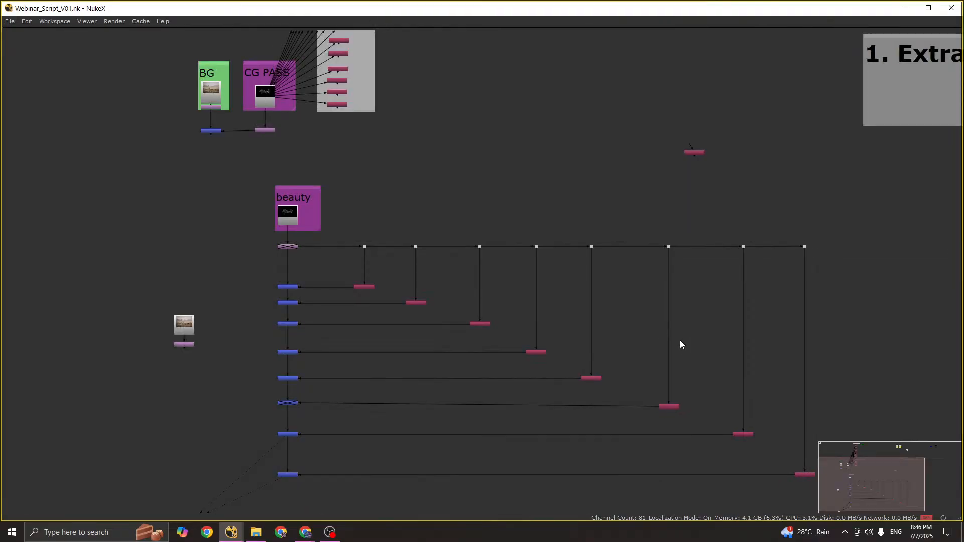
middle_drag(768, 308, 662, 319)
scroll(662, 319, down, 3)
scroll(646, 243, up, 2)
scroll(666, 275, up, 3)
key(space)
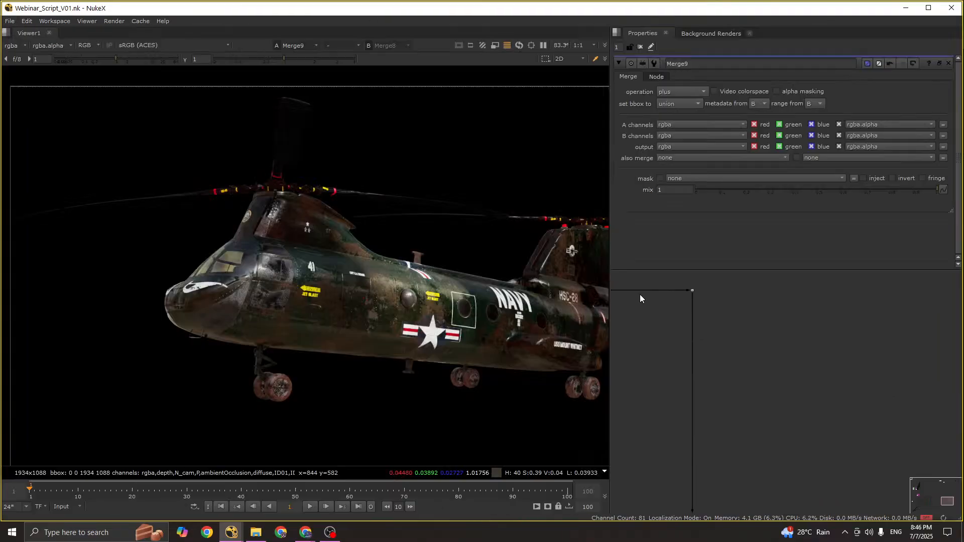
scroll(724, 357, down, 5)
middle_drag(724, 357, 718, 382)
scroll(718, 381, down, 1)
key(space)
scroll(612, 234, up, 3)
scroll(603, 191, up, 2)
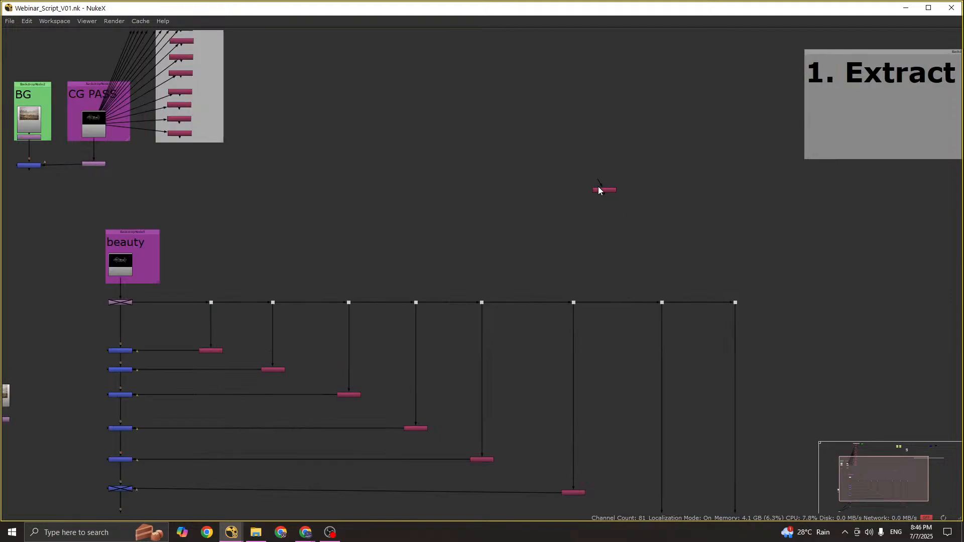
Step: Move the background Read6 node and the node attached beneath it farther away from the merge chain
scroll(663, 253, down, 4)
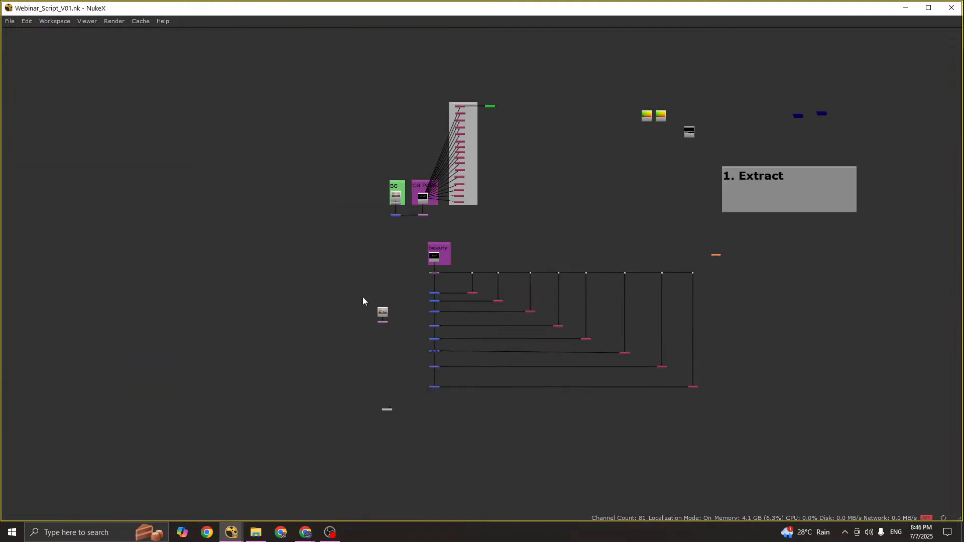
drag(363, 296, 404, 347)
drag(385, 317, 339, 362)
scroll(668, 299, up, 3)
middle_drag(693, 319, 628, 314)
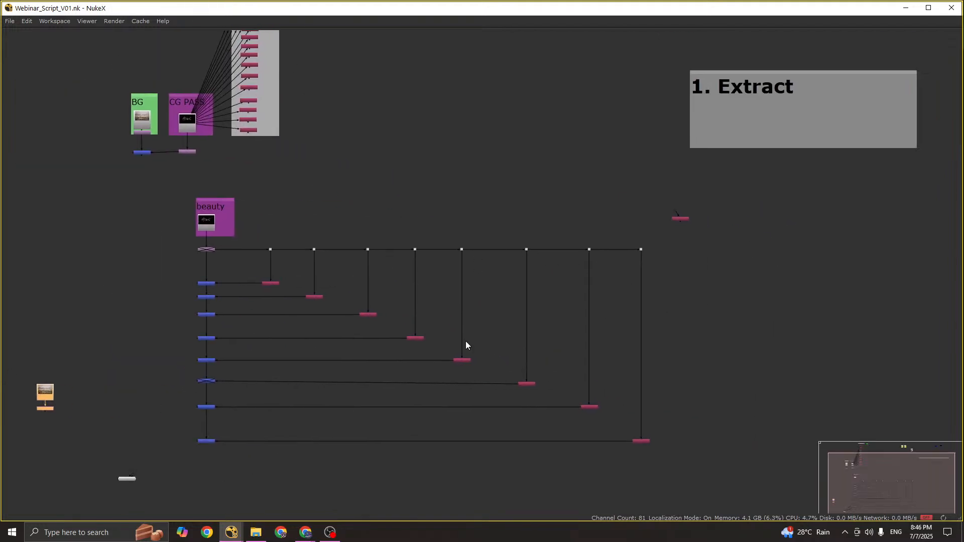
Step: Place AMB1 beside the eighth dot and connect its input to that dot
scroll(676, 218, up, 4)
drag(671, 217, 699, 297)
key(space)
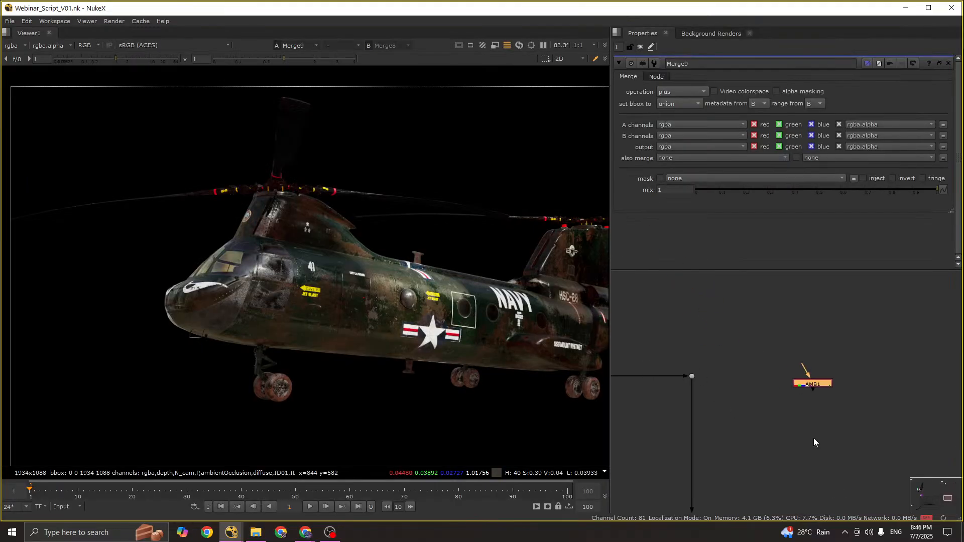
scroll(803, 442, up, 2)
drag(836, 334, 673, 345)
Step: View the eighth dot, align AMB1 with the row of dots, and view its ambient occlusion pass as the second viewer input
key(1)
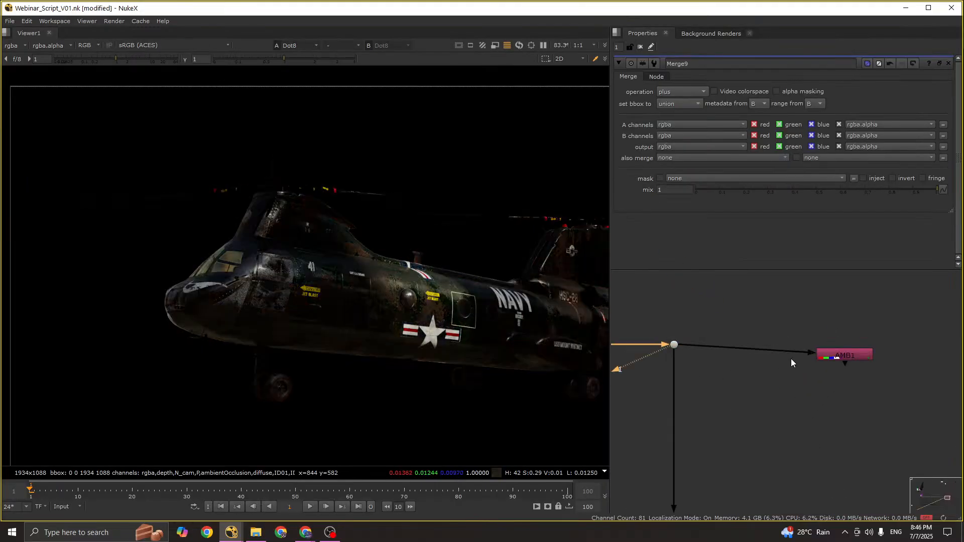
drag(844, 355, 858, 346)
key(2)
scroll(462, 311, down, 2)
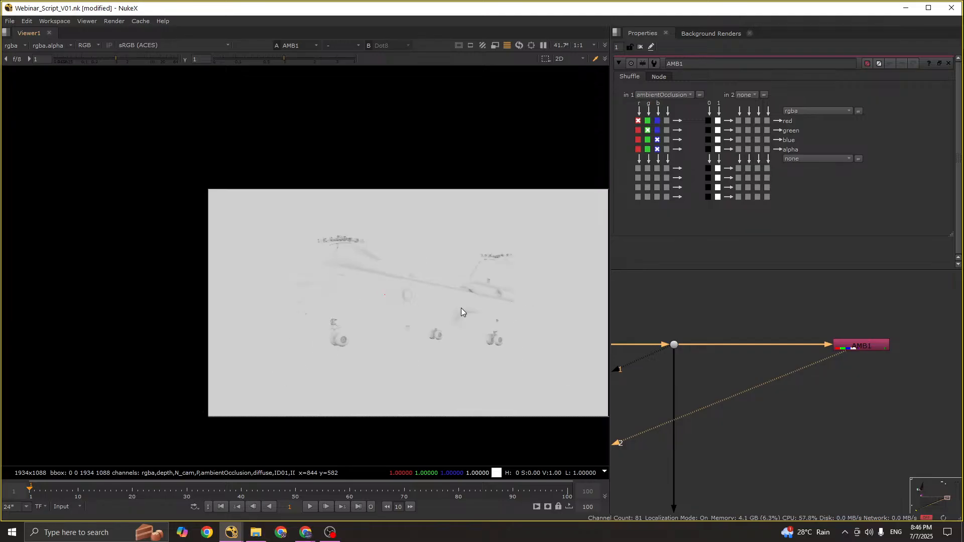
Step: Insert a ninth dot before AMB1 and place AMB1 beneath that dot
key(space)
scroll(744, 255, down, 1)
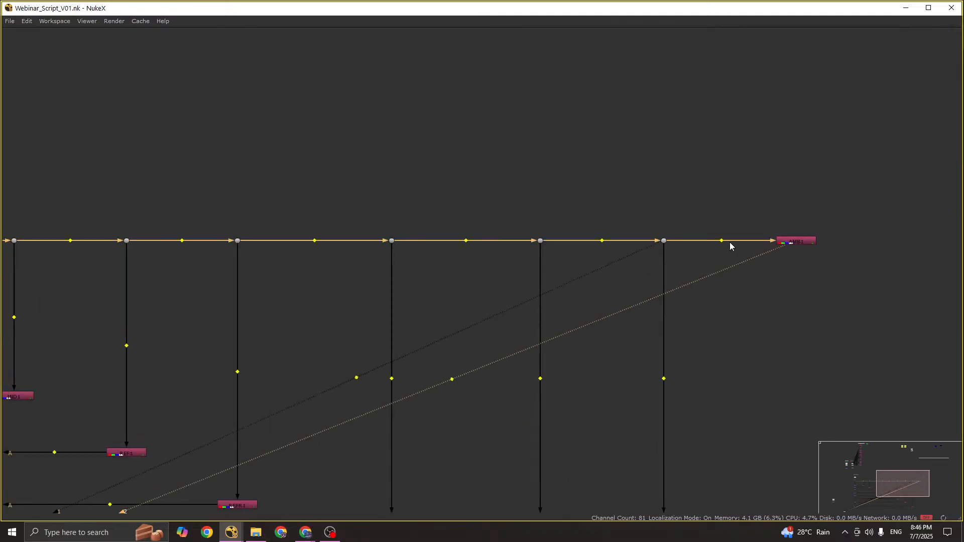
ctrl+click(723, 241)
drag(724, 242, 772, 433)
scroll(797, 244, down, 2)
key(space)
scroll(769, 372, down, 1)
middle_drag(772, 433, 772, 269)
key(space)
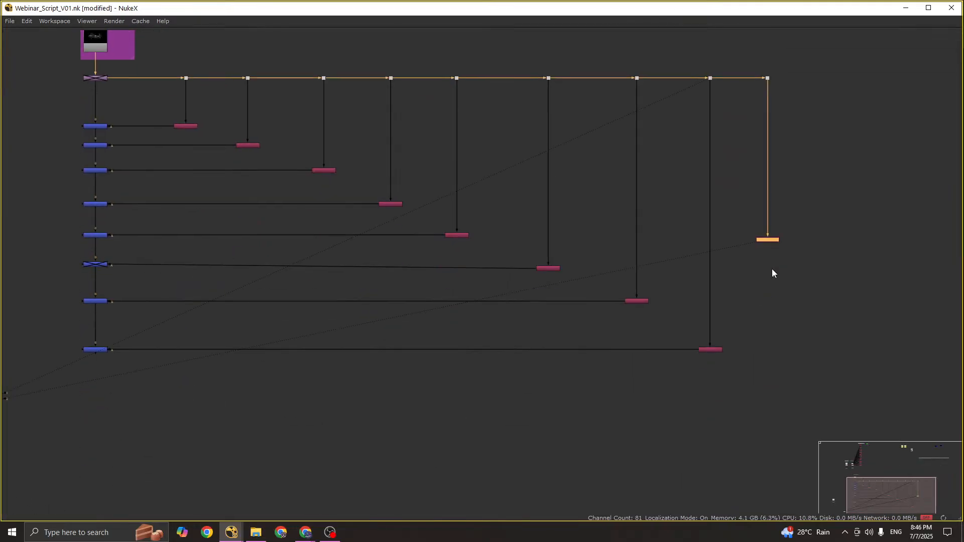
Step: Merge AMB1 into the chain beneath Merge9 and fit the whole result in the viewer
drag(768, 241, 94, 387)
key(m)
middle_drag(239, 400, 569, 417)
key(space)
middle_drag(734, 399, 301, 372)
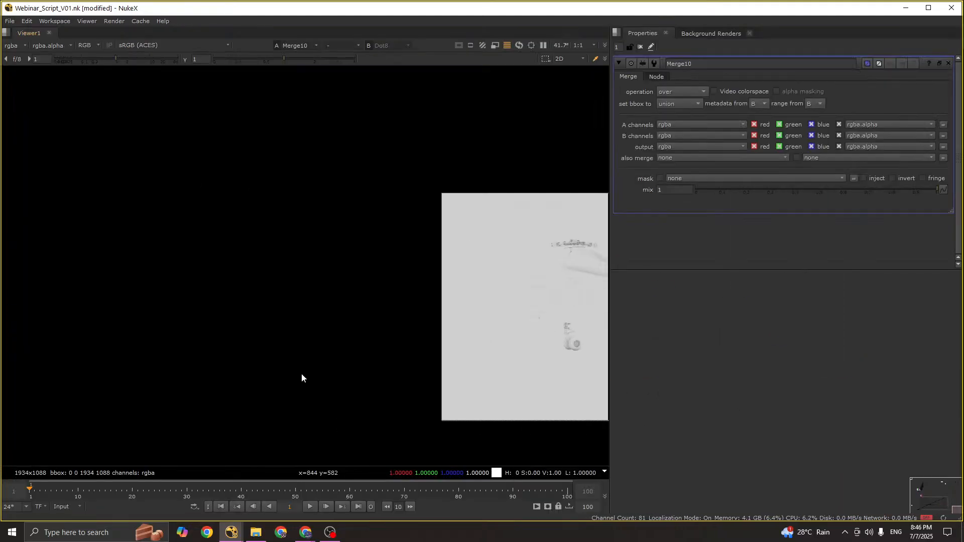
middle_drag(402, 359, 349, 353)
key(f)
scroll(729, 386, down, 4)
middle_drag(729, 386, 809, 386)
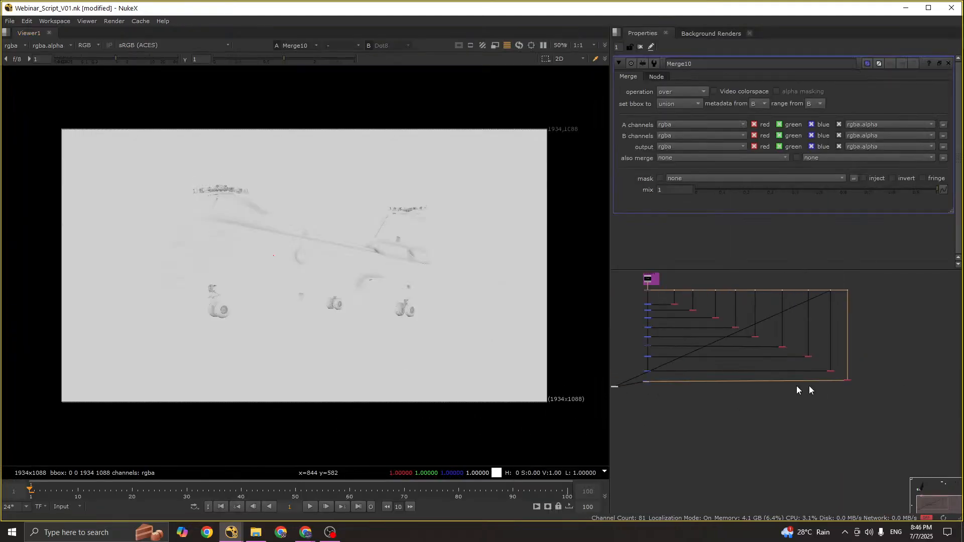
Step: Straighten Merge10 beneath Merge9 and assign both merges to the viewer for comparison
scroll(809, 389, up, 8)
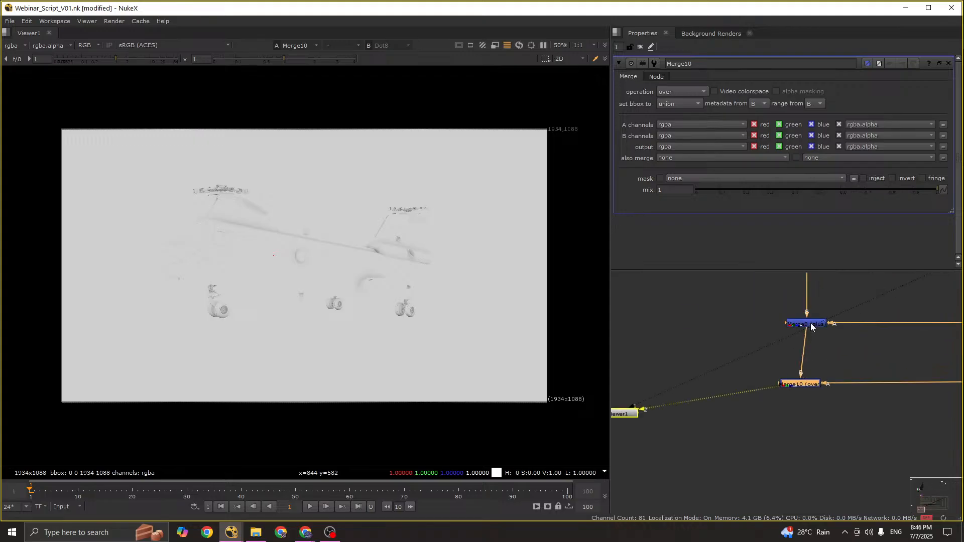
click(811, 326)
key(2)
drag(804, 386, 811, 380)
key(1)
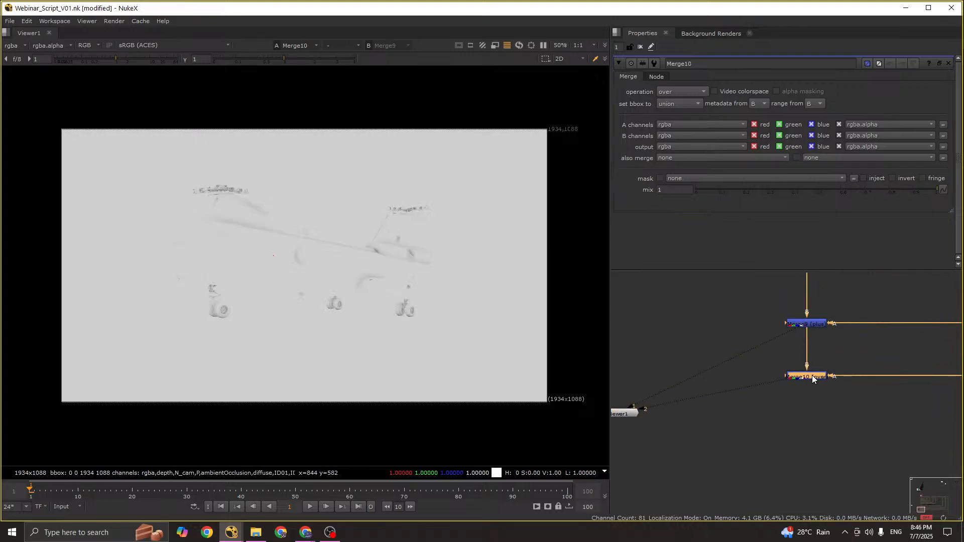
Step: Set Merge10's operation to multiply after trying plus
click(681, 92)
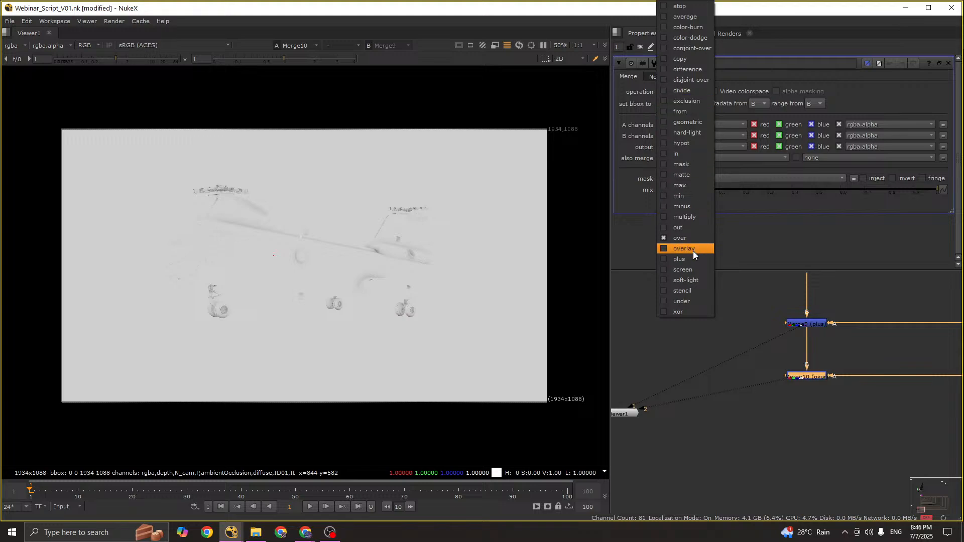
click(688, 259)
click(681, 91)
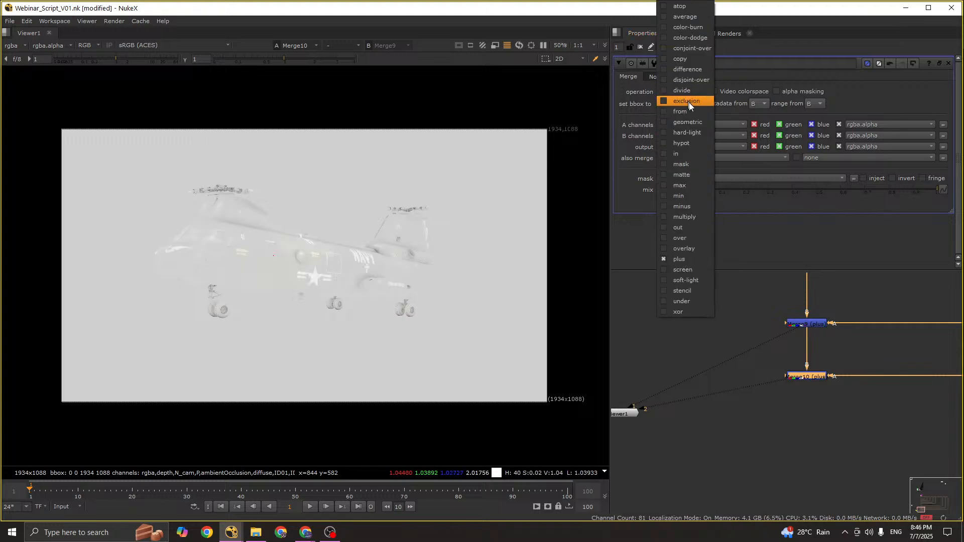
click(686, 219)
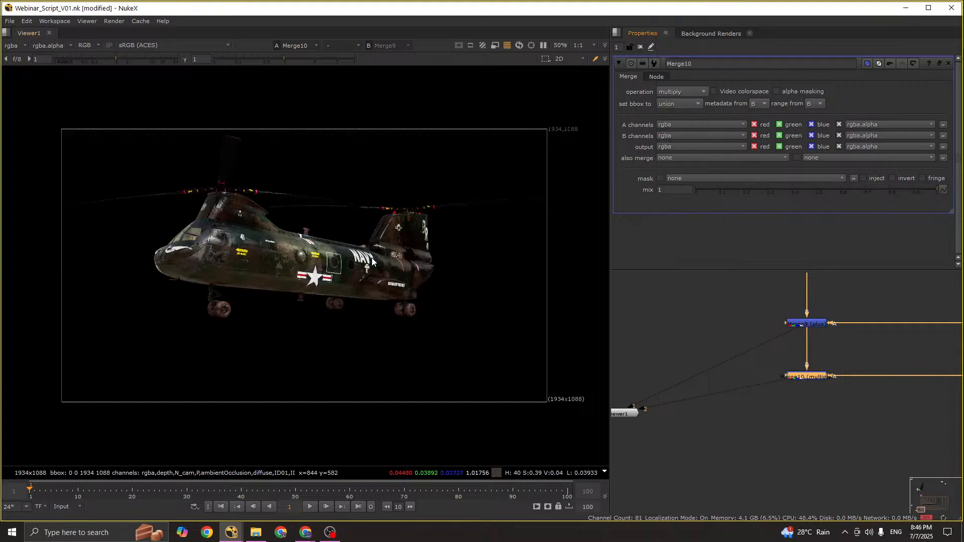
Step: Compare the results of Merge9 and Merge10 by switching between them in the viewer
click(803, 330)
drag(802, 377, 803, 375)
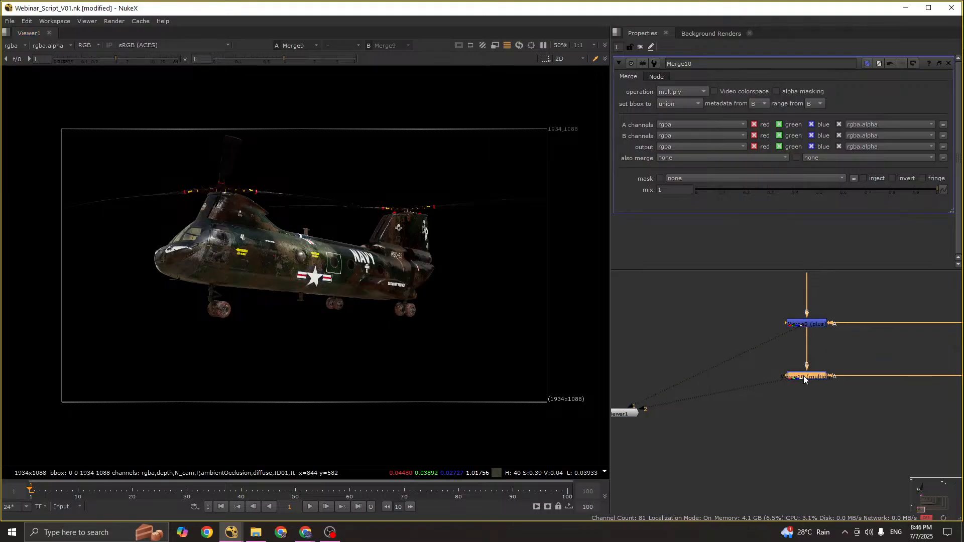
key(2)
key(1)
key(2)
key(1)
key(2)
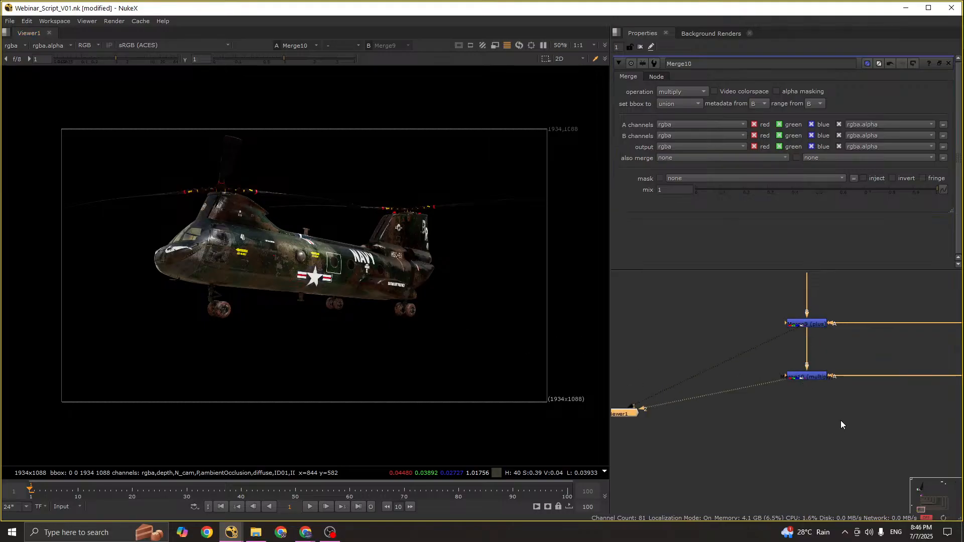
middle_drag(872, 415, 763, 420)
key(space)
scroll(697, 374, down, 3)
scroll(697, 374, down, 5)
middle_drag(773, 321, 661, 327)
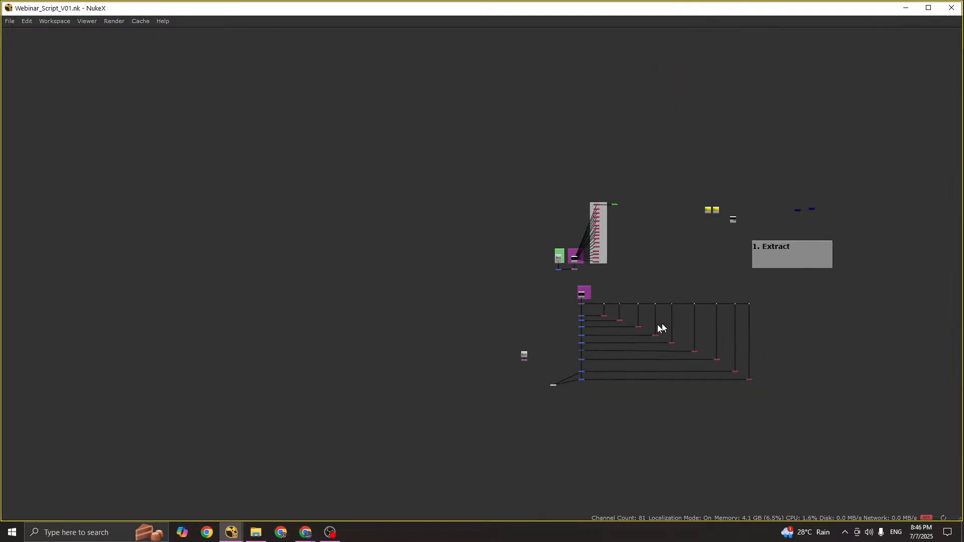
Step: Copy the ID01 and ID02 nodes from BackdropNode4 and paste them beyond the far end of the beauty pass chain
scroll(660, 326, up, 5)
scroll(763, 252, down, 1)
middle_drag(762, 252, 639, 245)
scroll(426, 95, up, 6)
middle_drag(431, 94, 462, 150)
scroll(463, 150, down, 1)
scroll(470, 75, up, 6)
middle_drag(470, 75, 480, 115)
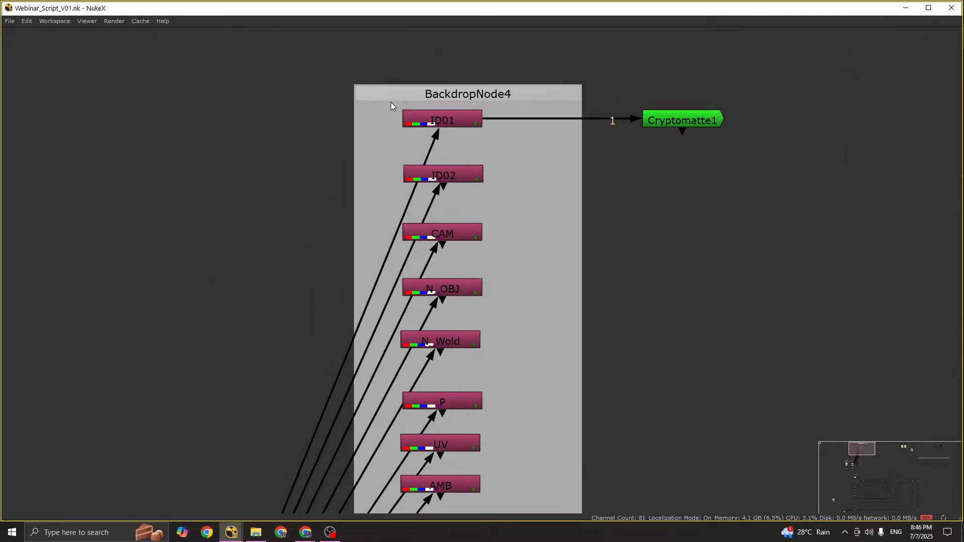
drag(390, 102, 526, 190)
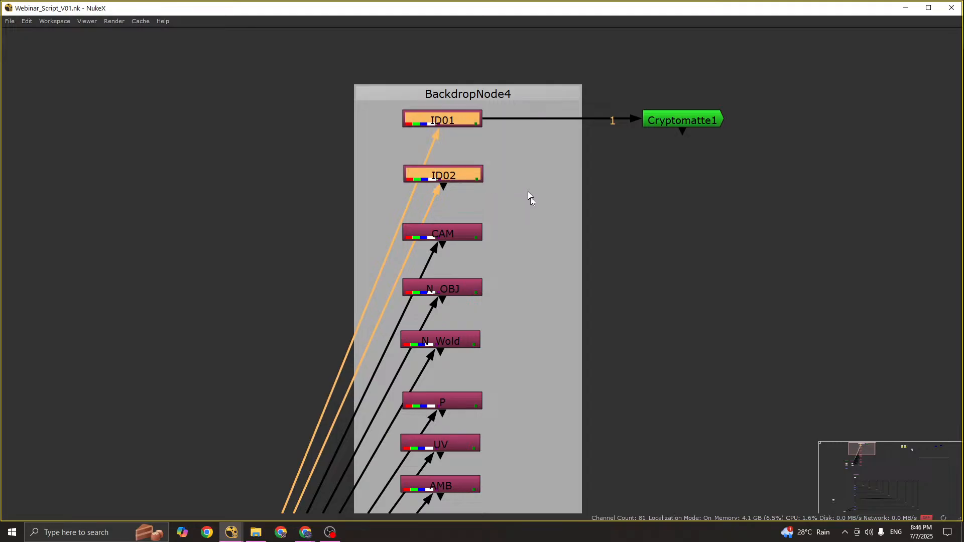
scroll(678, 319, down, 5)
middle_drag(663, 319, 574, 245)
key(space)
key(space)
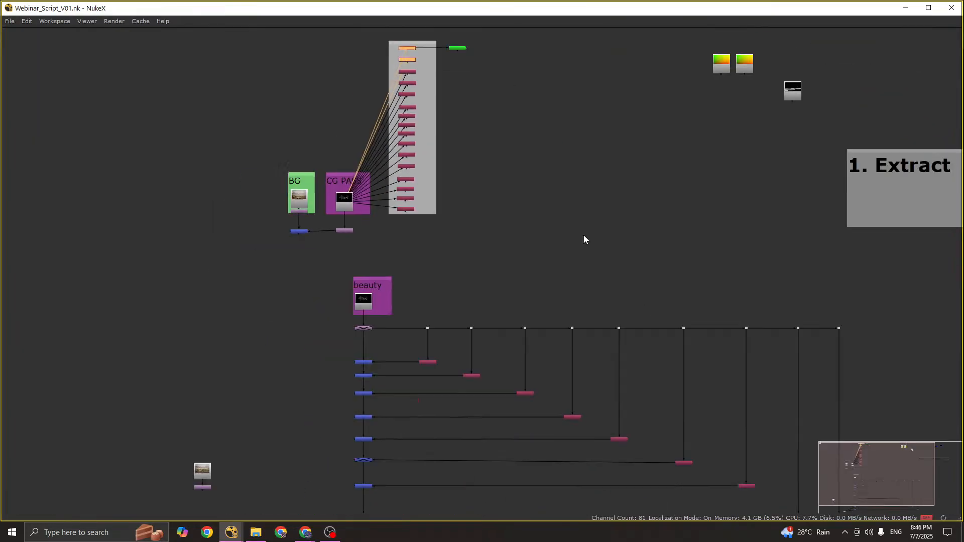
scroll(582, 239, down, 1)
drag(304, 181, 412, 232)
drag(338, 213, 338, 200)
click(808, 259)
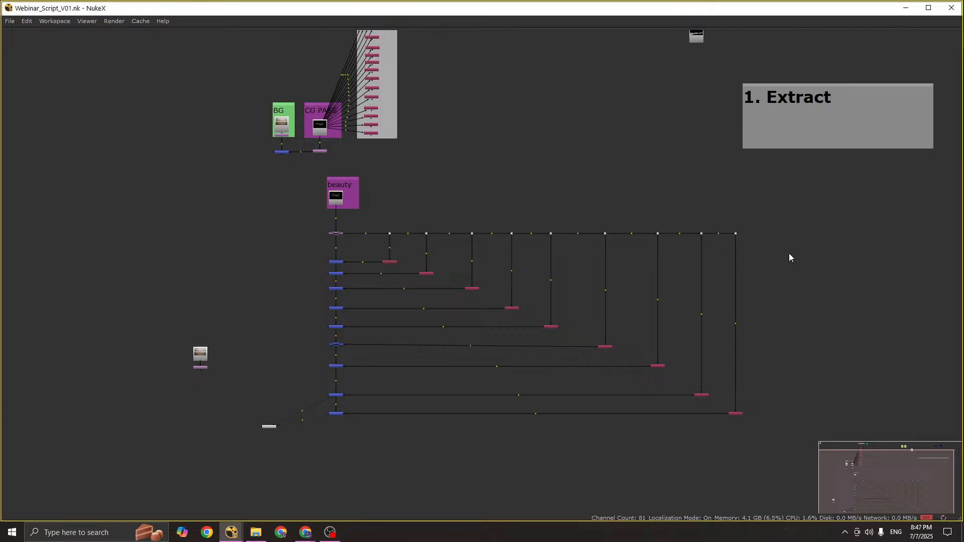
key(ctrl+v)
Step: Separate the pasted ID1 node from ID2 and connect its input to the last dot of the horizontal pipe
scroll(787, 281, up, 4)
drag(788, 255, 806, 204)
middle_drag(747, 261, 730, 292)
scroll(736, 295, up, 3)
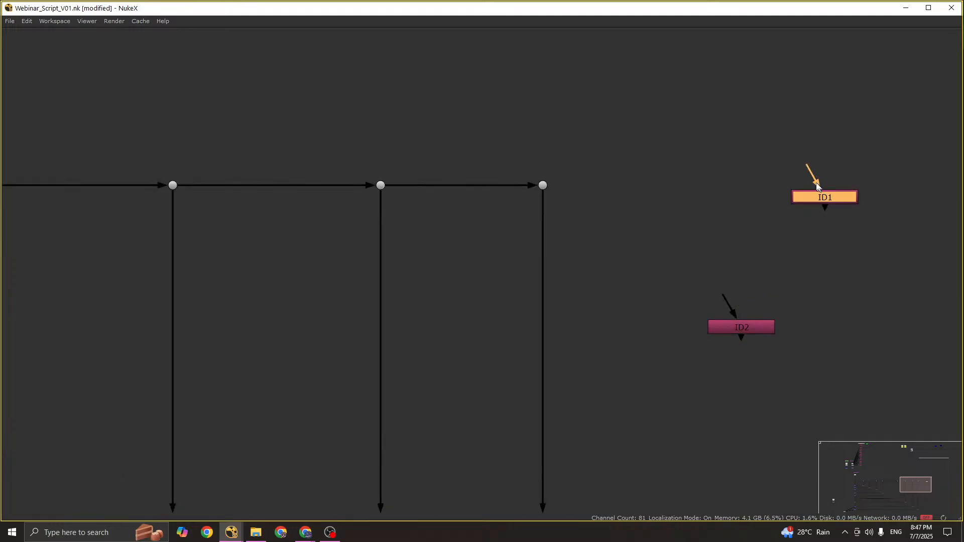
drag(815, 176, 548, 198)
drag(804, 170, 545, 186)
scroll(633, 212, down, 2)
scroll(633, 213, down, 1)
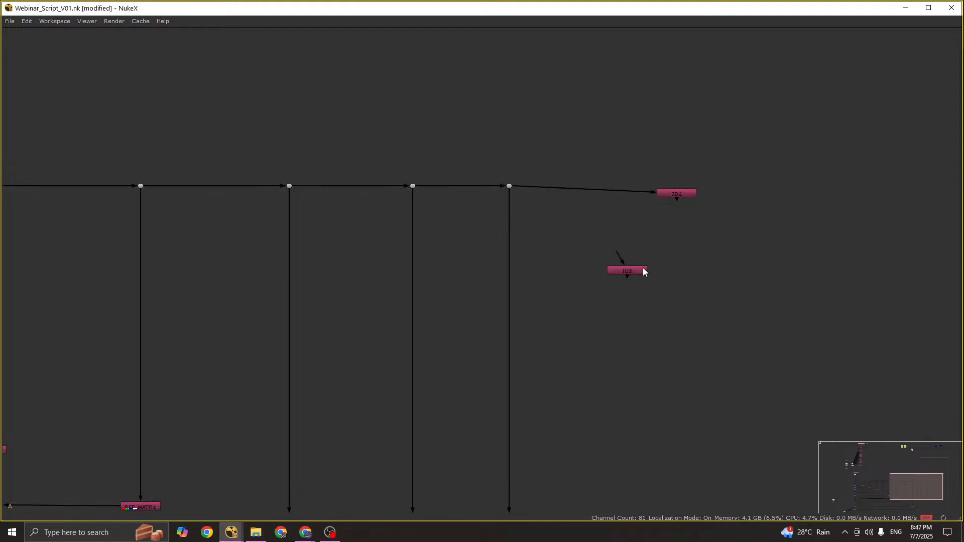
Step: Move ID2 out beyond ID1, lower ID1, and insert a dot directly above it to extend the horizontal pipe
drag(641, 271, 785, 216)
drag(673, 194, 646, 242)
ctrl+drag(574, 212, 653, 188)
middle_drag(698, 216, 663, 240)
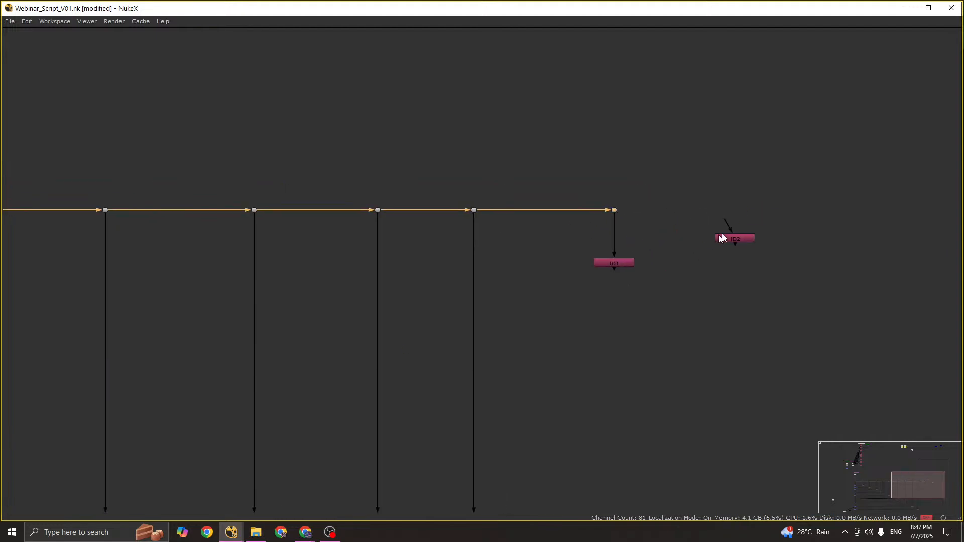
Step: Connect the ID2 shuffle to the end of the beauty pipe and add an elbow dot aligned directly above it
drag(727, 234, 612, 210)
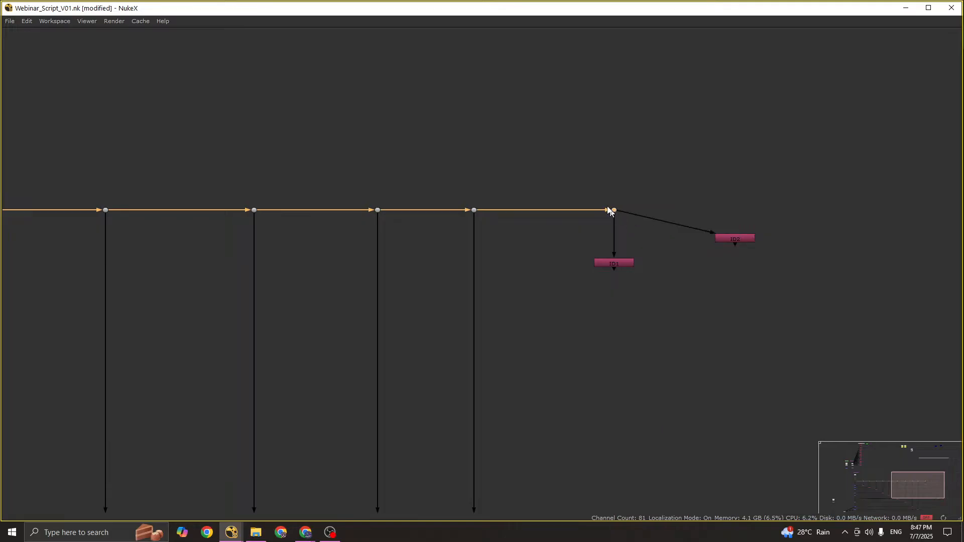
ctrl+click(668, 226)
click(680, 254)
drag(668, 226, 742, 206)
Step: Move the ID1 shuffle node down its pipe to a row just below the last connected shuffle
scroll(741, 267, down, 5)
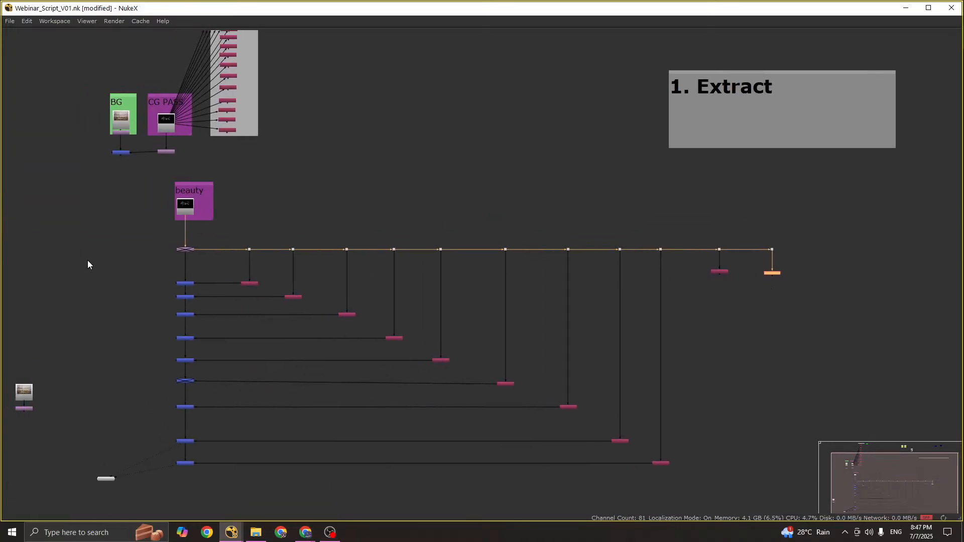
scroll(88, 263, up, 2)
scroll(296, 275, down, 3)
middle_drag(603, 281, 552, 279)
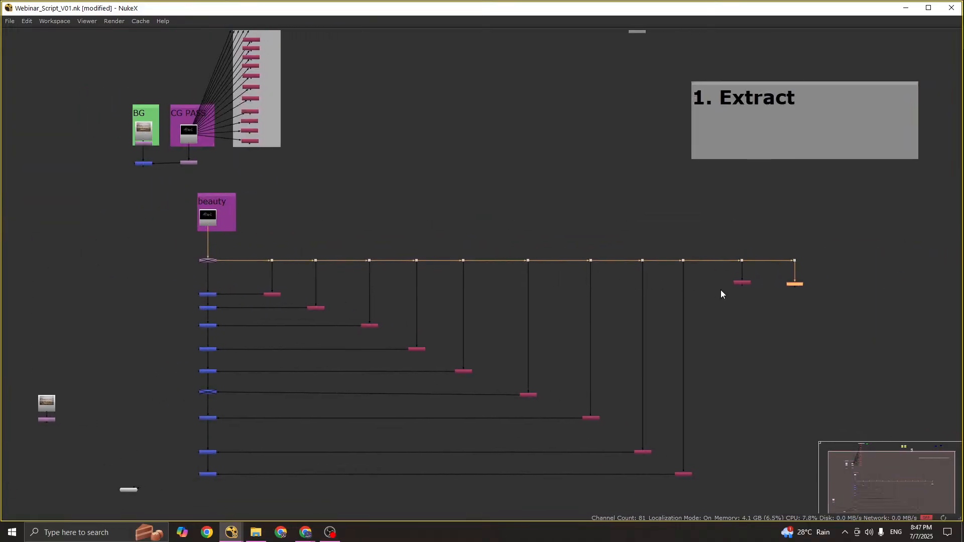
scroll(721, 293, up, 2)
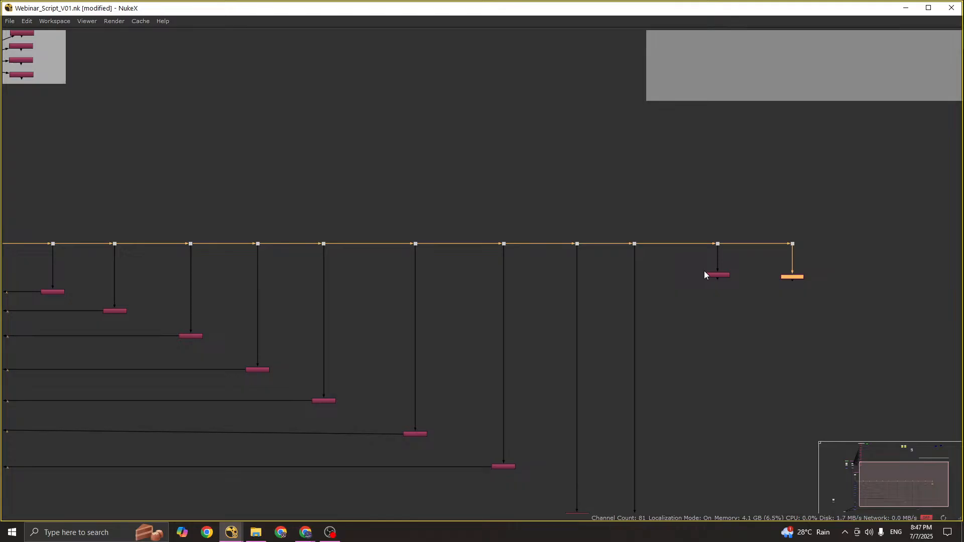
scroll(776, 280, up, 5)
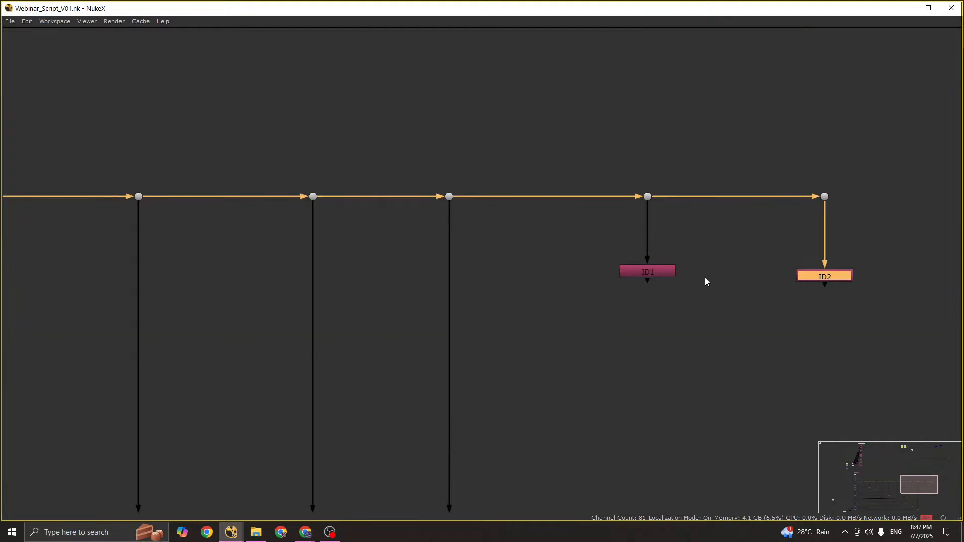
scroll(704, 278, down, 3)
drag(663, 276, 662, 286)
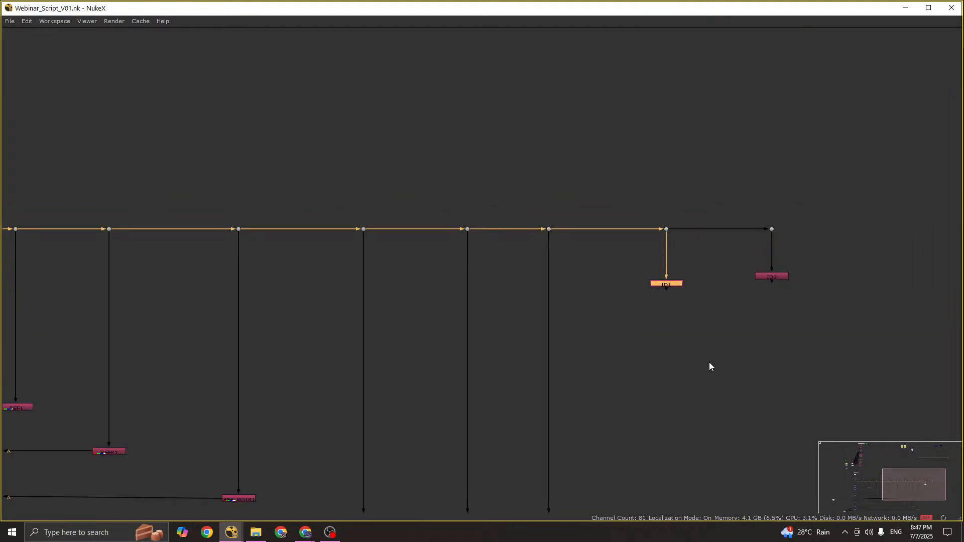
key(space)
drag(779, 291, 787, 435)
key(1)
key(space)
middle_drag(787, 436, 786, 388)
scroll(786, 388, up, 2)
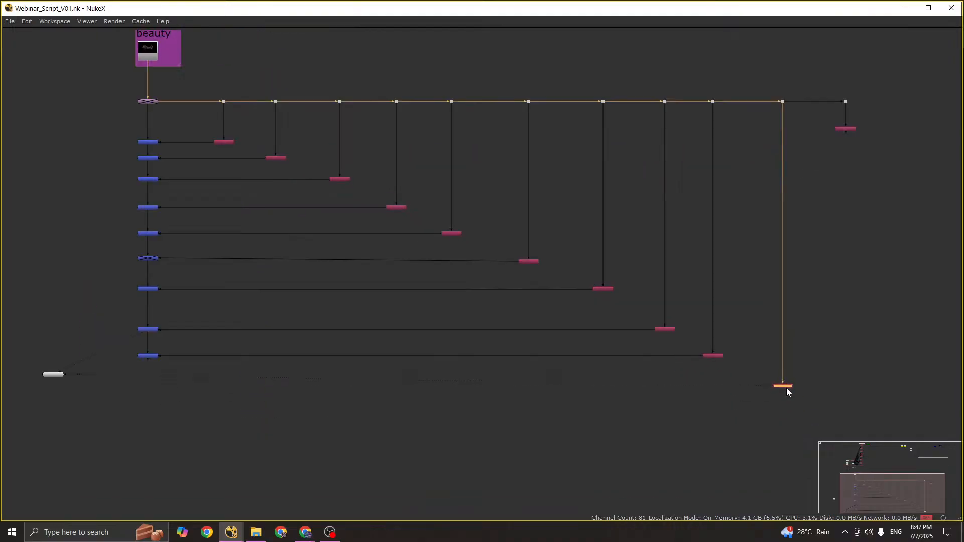
Step: Move the ID2 shuffle node down its pipe to one row below ID1
scroll(786, 388, down, 2)
drag(840, 239, 839, 415)
middle_drag(755, 422, 753, 394)
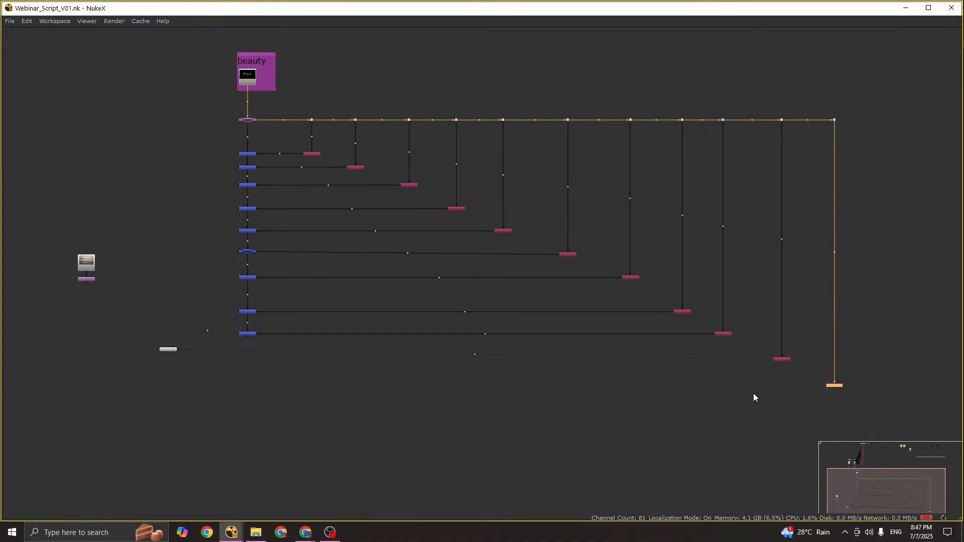
Step: Add a Merge (over) node below the merge column, with input A from ID1 and input B from Merge10
click(410, 384)
key(m)
scroll(410, 384, up, 2)
drag(390, 383, 933, 349)
scroll(205, 359, up, 2)
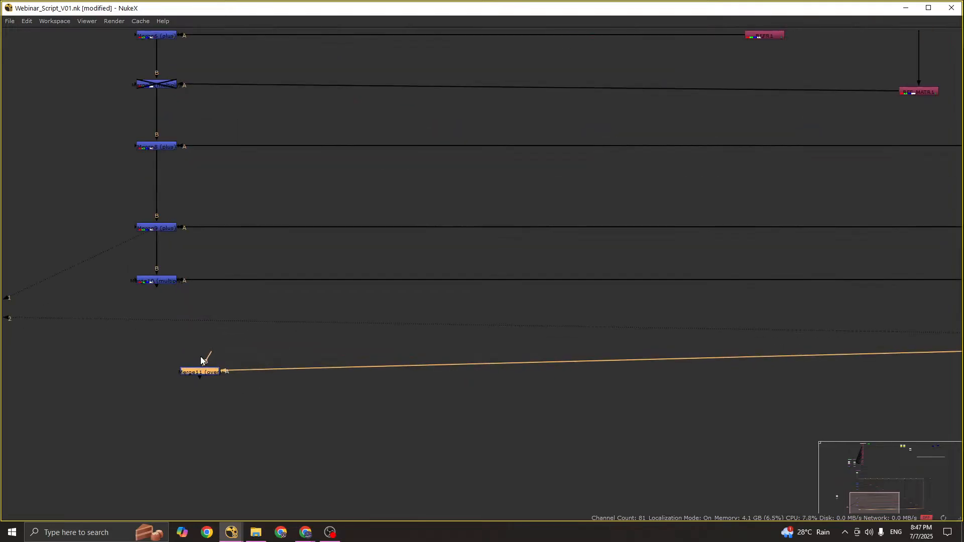
drag(204, 354, 157, 281)
Step: Display Merge10 in the Viewer and align the new Merge11 node directly beneath it
click(157, 281)
key(1)
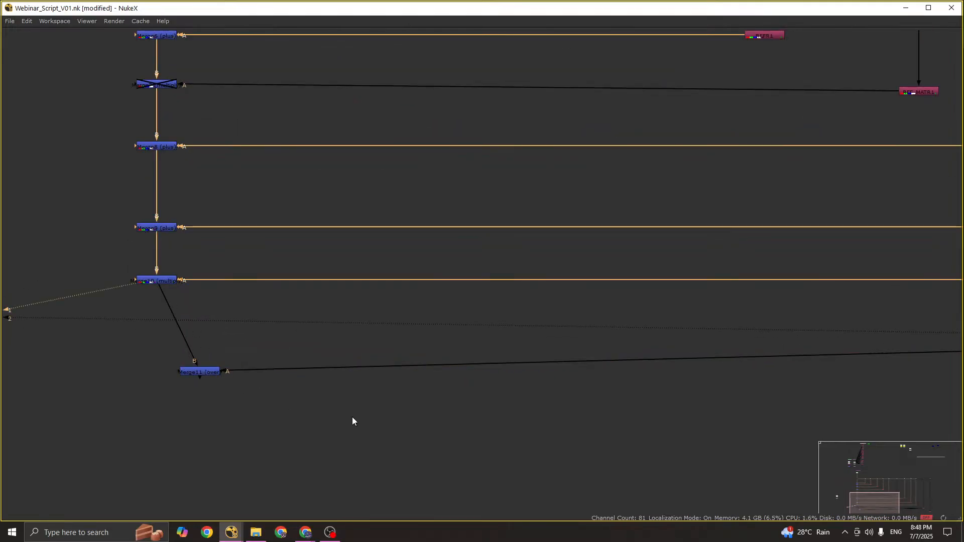
key(space)
scroll(853, 372, down, 2)
scroll(703, 346, up, 2)
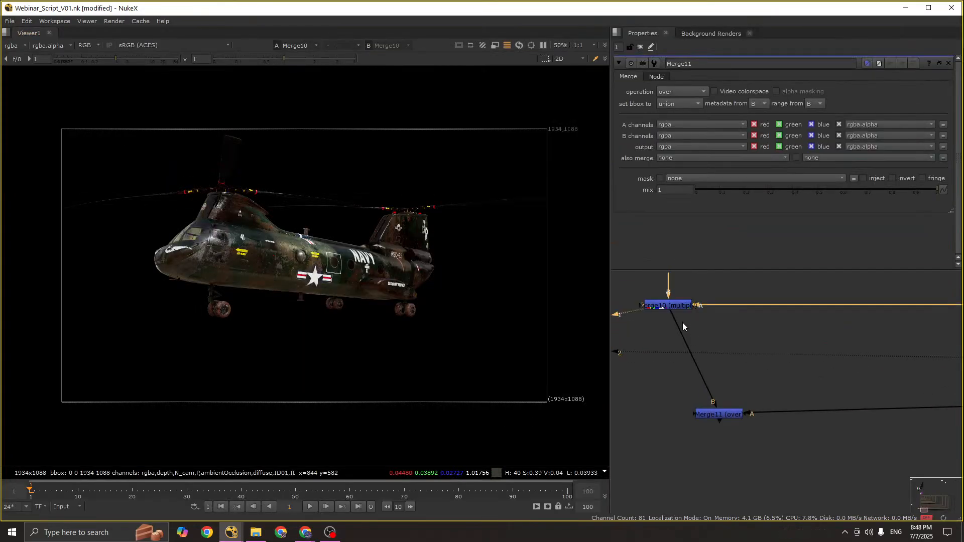
drag(713, 411, 668, 384)
Step: Load Merge11 as the second Viewer input and compare it repeatedly with Merge10 on the helicopter
key(2)
click(668, 354)
key(1)
key(2)
key(1)
key(2)
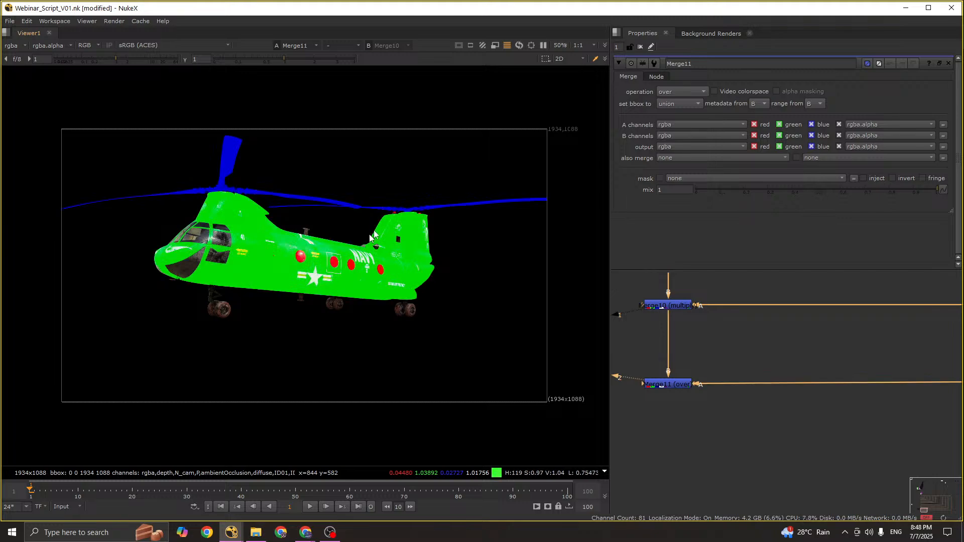
key(1)
key(2)
key(1)
key(2)
key(1)
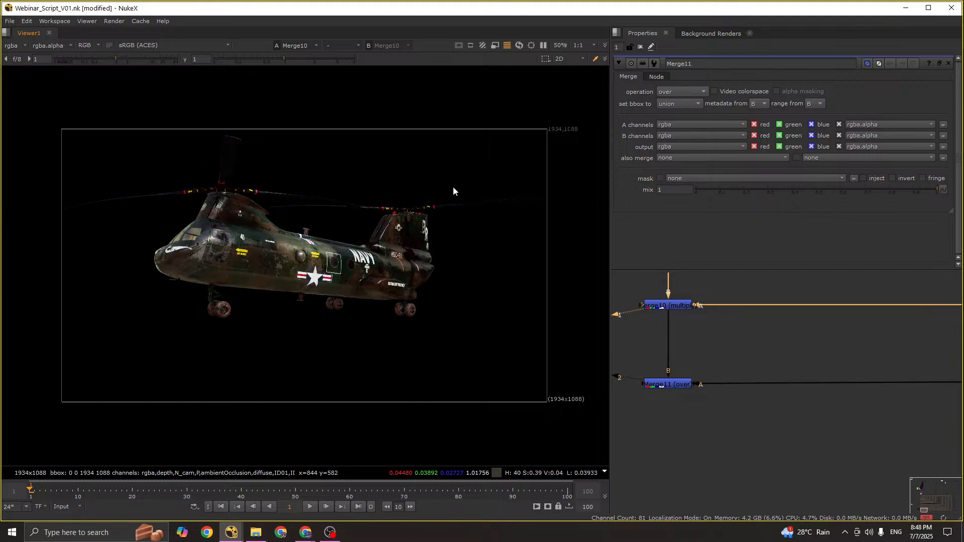
key(2)
key(1)
key(2)
Step: Add another Merge (over) node combining ID2 as input A over Merge11, and align it directly below Merge11
key(space)
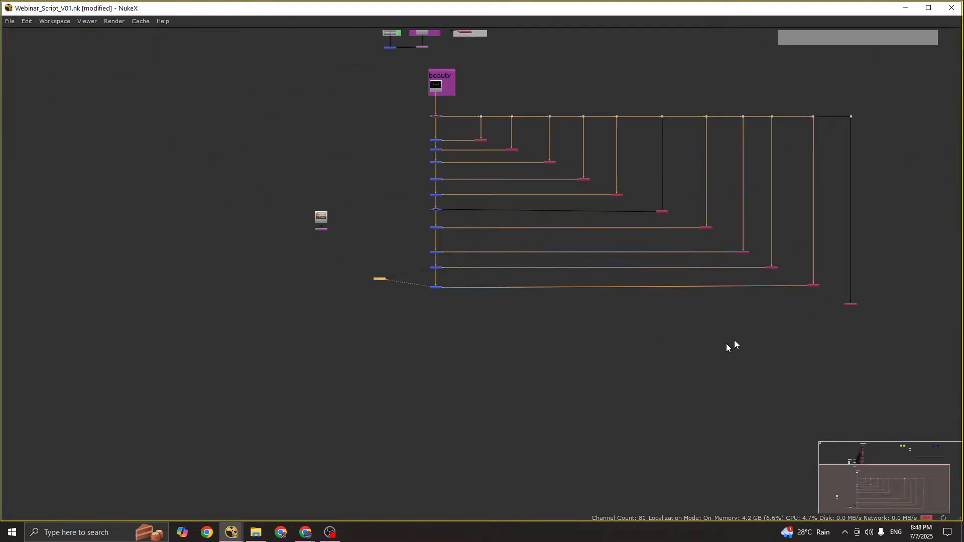
scroll(852, 304, up, 4)
click(787, 276)
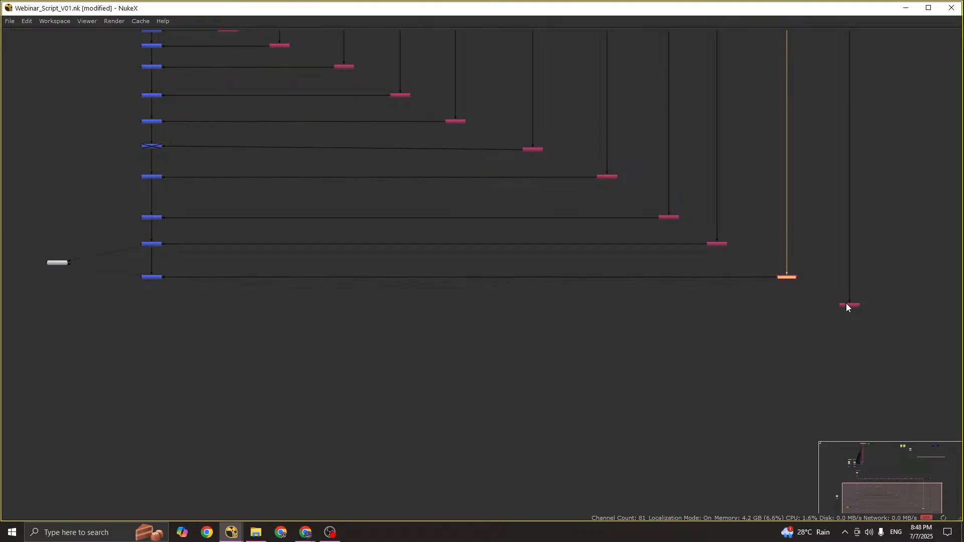
drag(846, 305, 160, 300)
key(m)
key(space)
scroll(730, 419, down, 6)
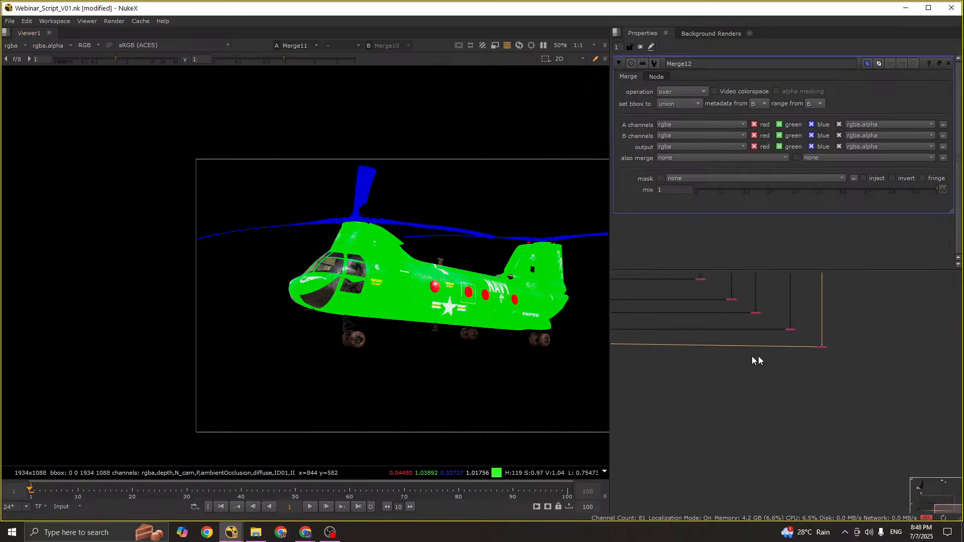
scroll(672, 337, up, 8)
drag(655, 323, 633, 288)
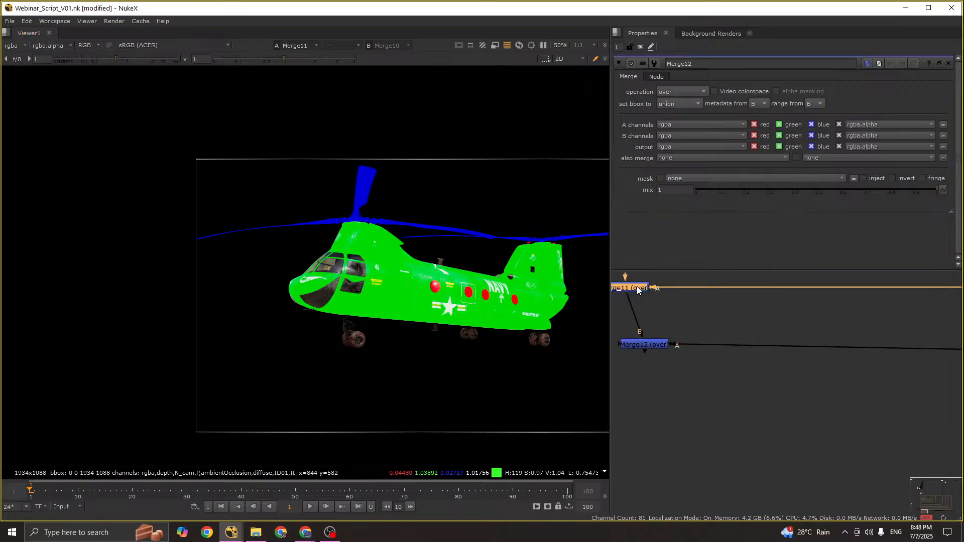
drag(645, 344, 627, 352)
Step: Display the Merge12 result in the Viewer and save the script
key(2)
drag(251, 301, 417, 342)
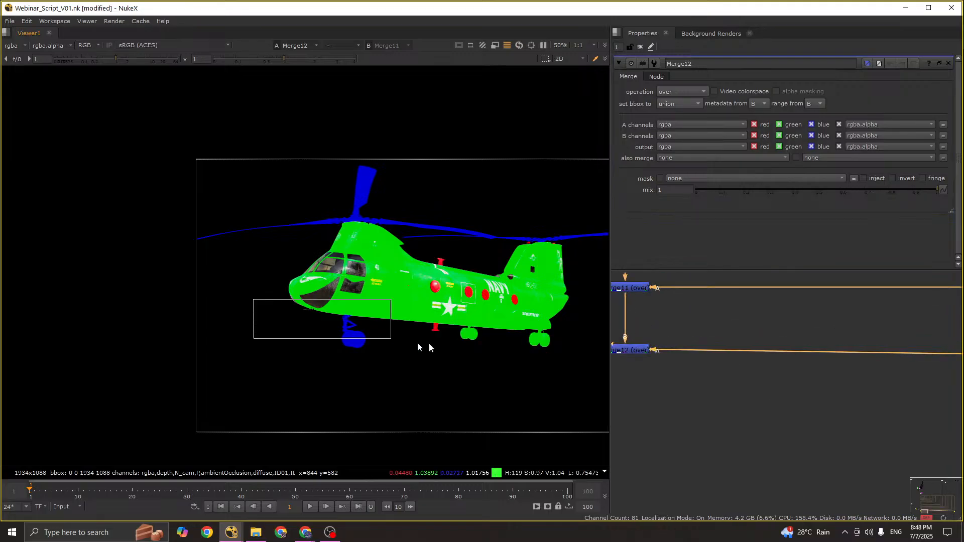
middle_drag(503, 350, 400, 325)
key(ctrl+s)
Step: Add a Reformat node after Merge12 at the end of the merge column
middle_drag(721, 357, 725, 394)
scroll(725, 388, down, 4)
scroll(730, 391, down, 2)
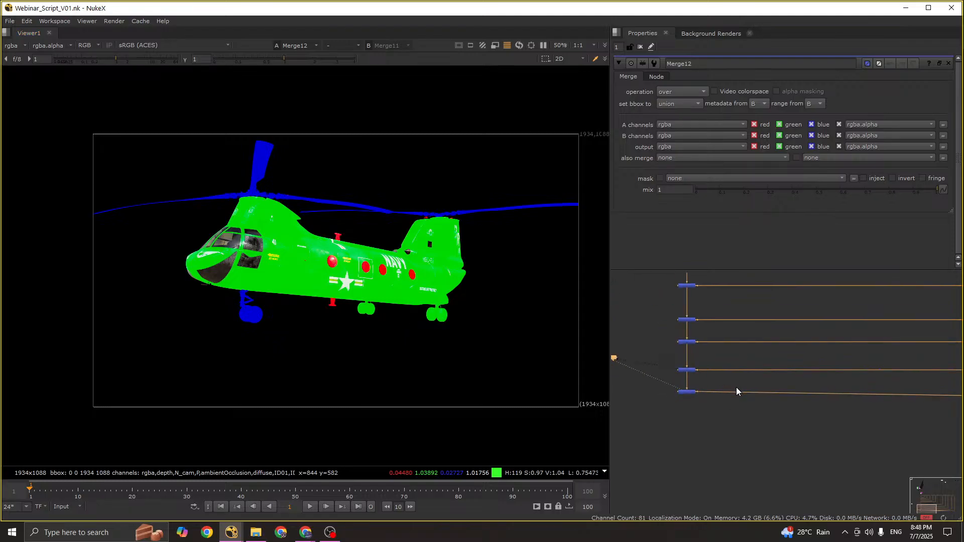
scroll(687, 396, up, 4)
key(Tab)
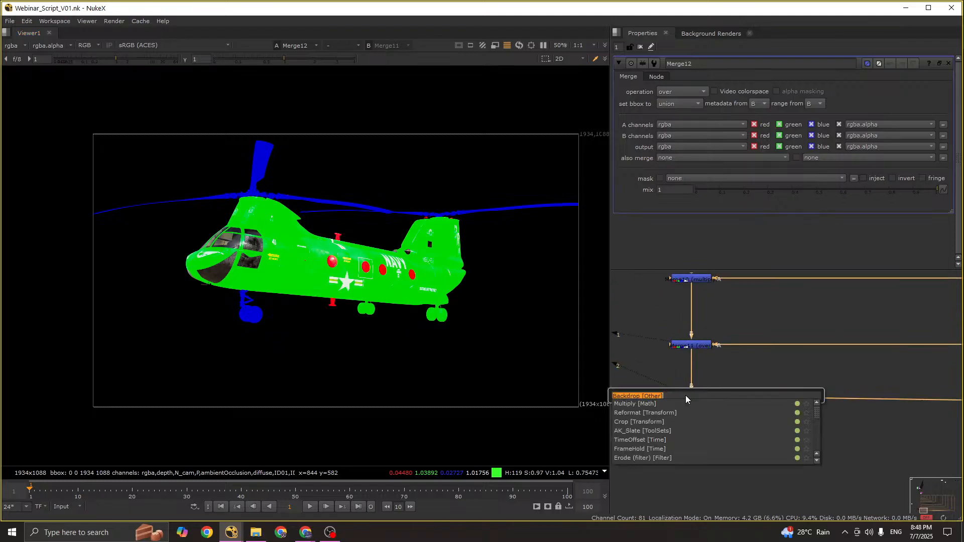
text(REF)
click(648, 401)
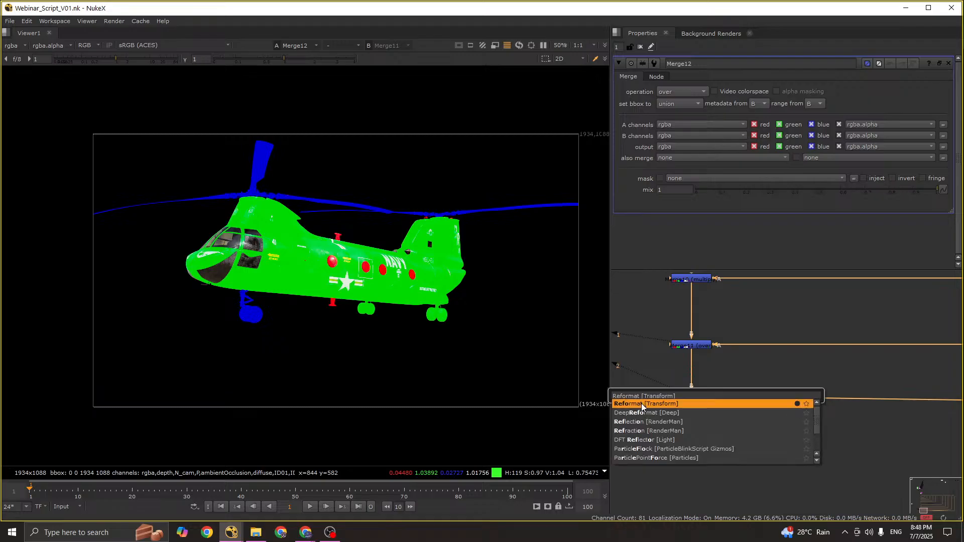
click(651, 408)
Step: Disable both ID merge nodes, Merge11 and Merge12
drag(655, 321, 785, 418)
key(d)
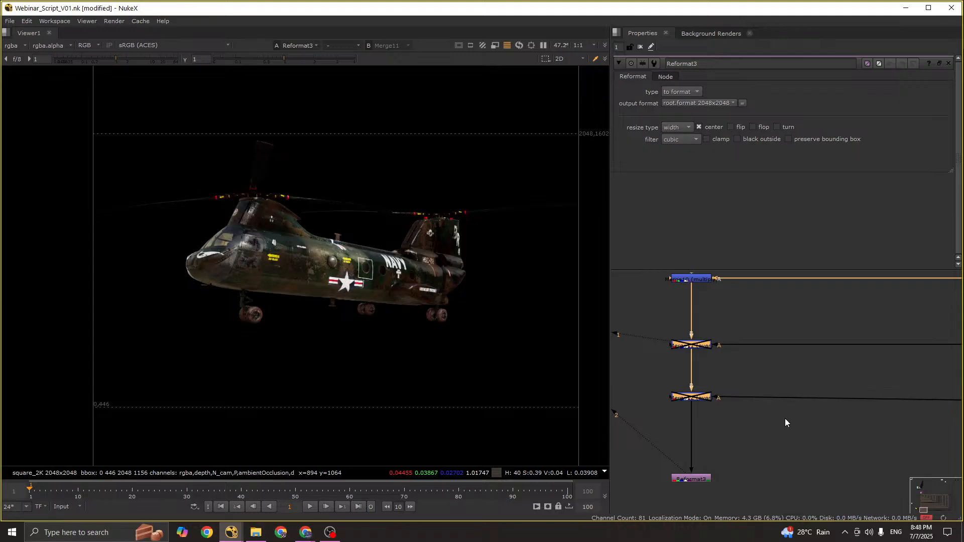
Step: Detach the Viewer node from the tree, place it beside the merge column, and save the script
scroll(719, 358, down, 2)
drag(743, 330, 668, 395)
scroll(673, 389, down, 4)
scroll(658, 379, up, 2)
drag(634, 362, 637, 444)
click(640, 393)
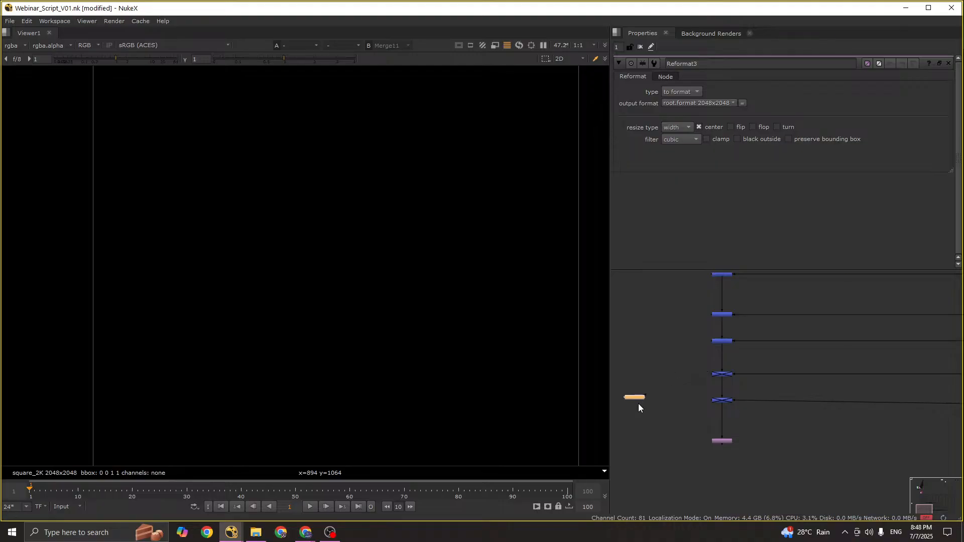
key(ctrl+s)
Step: Look over the node tree from the beauty Read node down to the disabled ID merges and the Reformat
scroll(709, 403, down, 3)
scroll(726, 393, up, 6)
drag(666, 360, 773, 443)
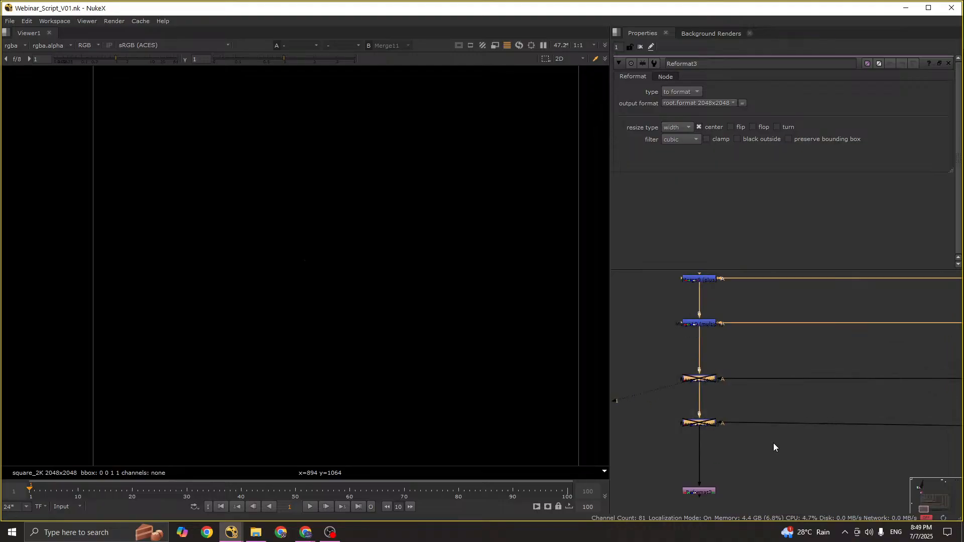
scroll(773, 443, down, 5)
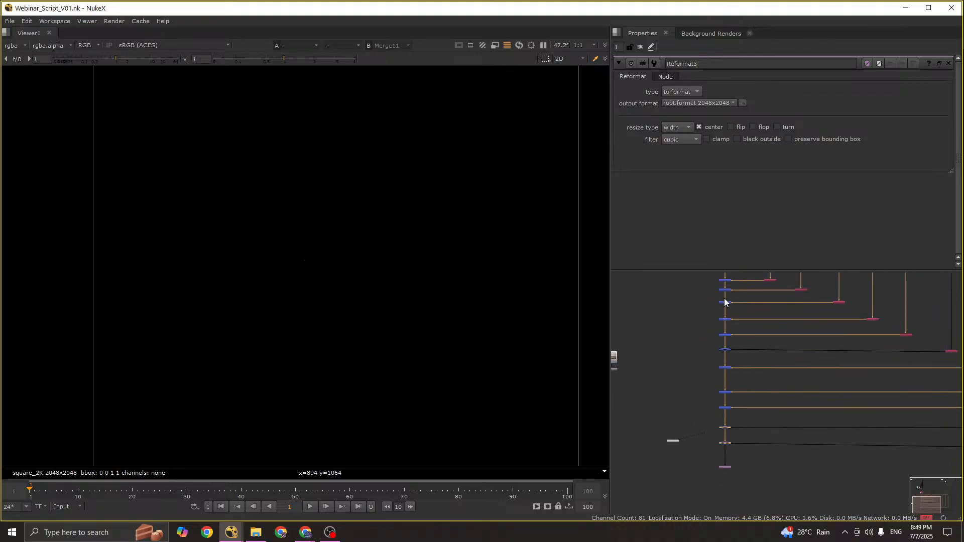
scroll(738, 426, up, 5)
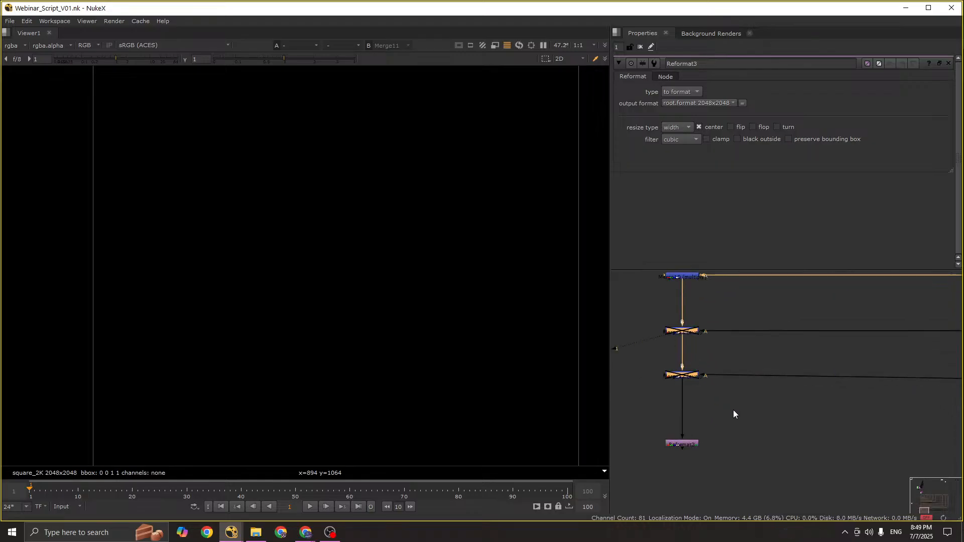
key(space)
scroll(745, 361, down, 3)
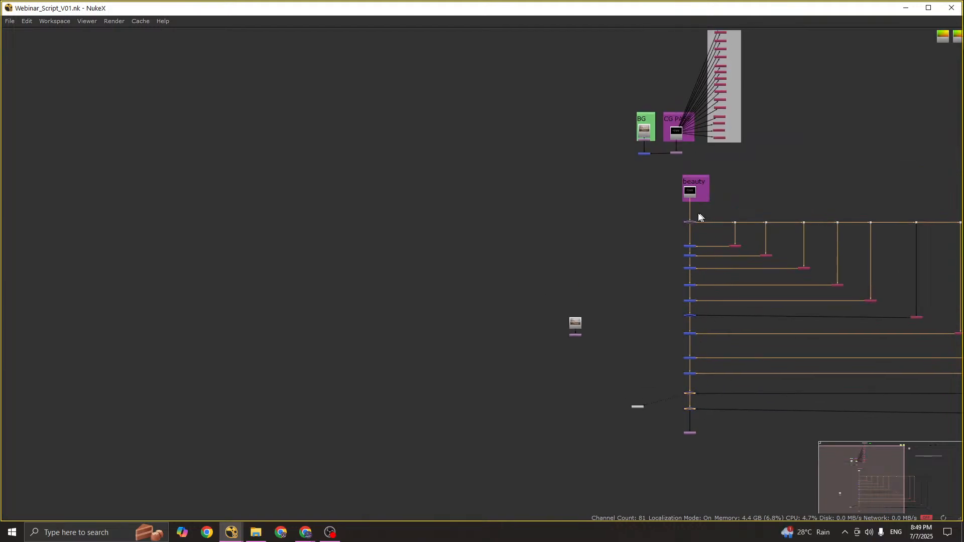
scroll(693, 200, up, 5)
key(space)
scroll(700, 306, down, 3)
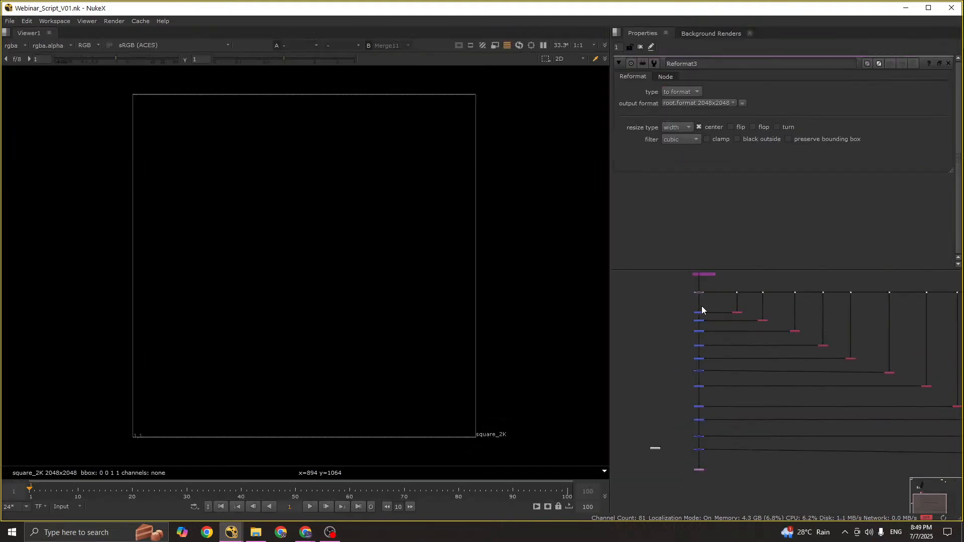
Step: Display the beauty Read node in the Viewer and examine the original render alongside the merge tree
key(1)
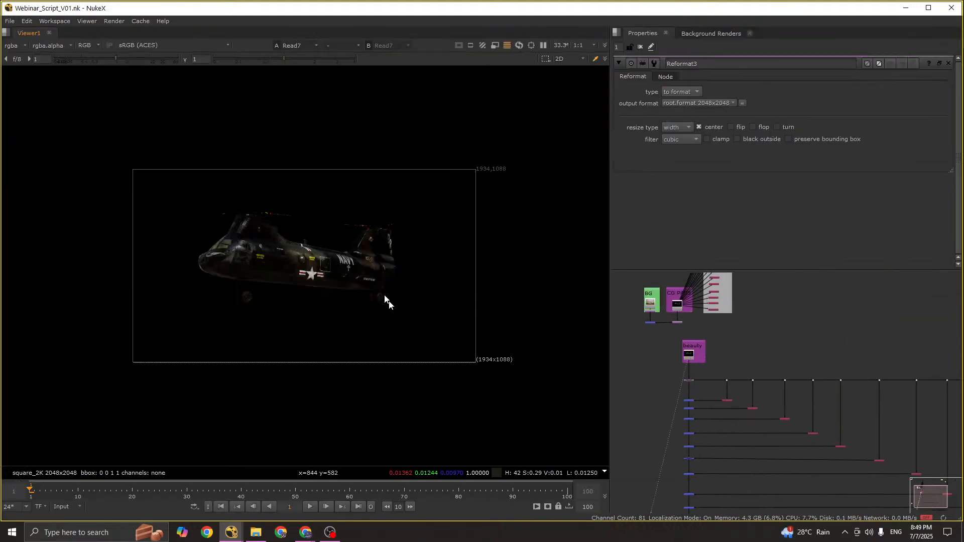
scroll(170, 254, up, 3)
scroll(706, 360, up, 5)
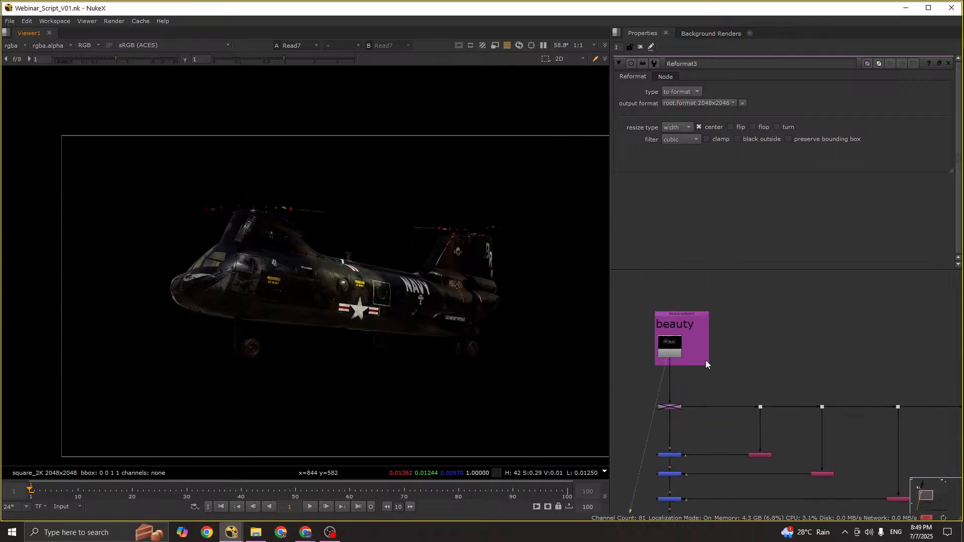
scroll(721, 330, down, 6)
middle_drag(738, 454, 738, 351)
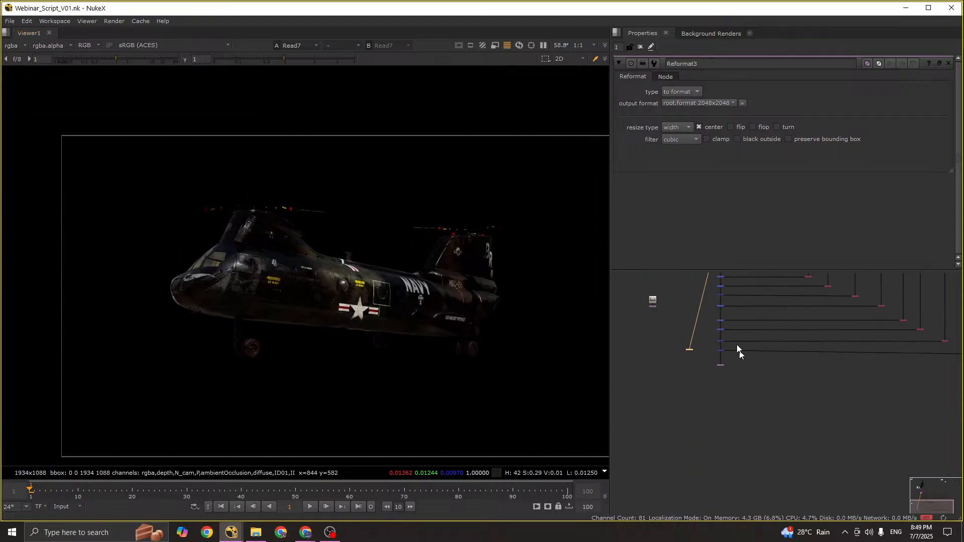
scroll(736, 347, up, 5)
scroll(718, 385, up, 3)
scroll(749, 374, down, 4)
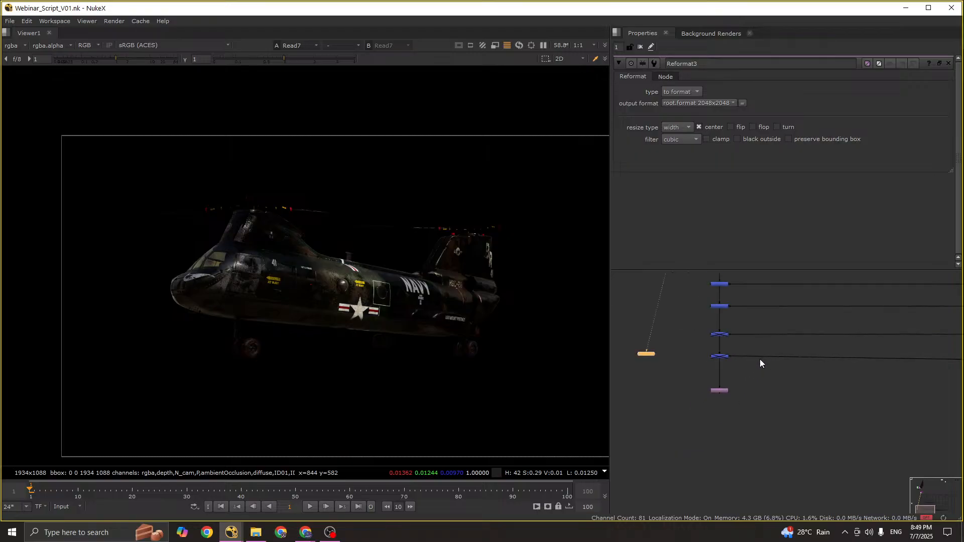
middle_drag(817, 340, 768, 379)
scroll(768, 378, down, 6)
middle_drag(826, 341, 788, 357)
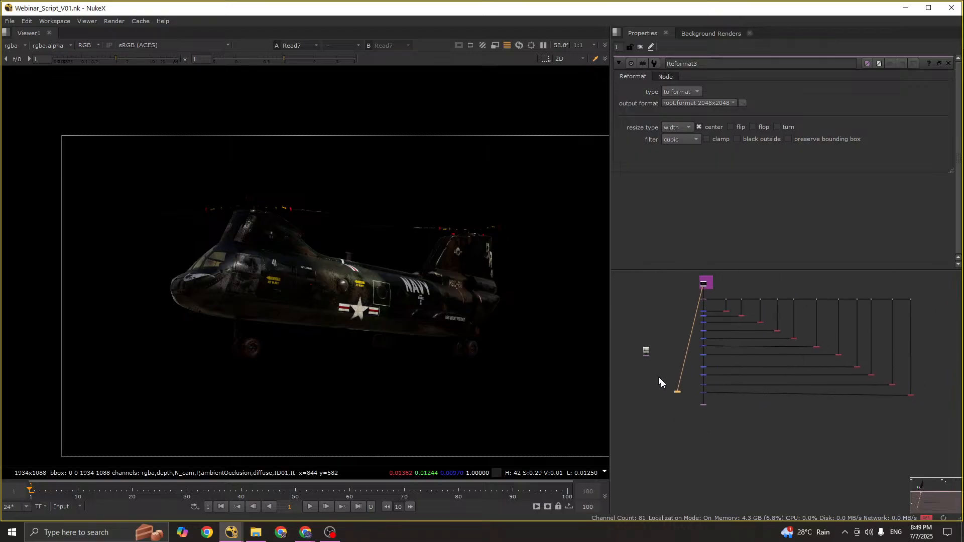
Step: Load the Reformat node as the second Viewer input and compare the rebuilt passes repeatedly with the original beauty render
scroll(703, 415, up, 5)
key(1)
key(1)
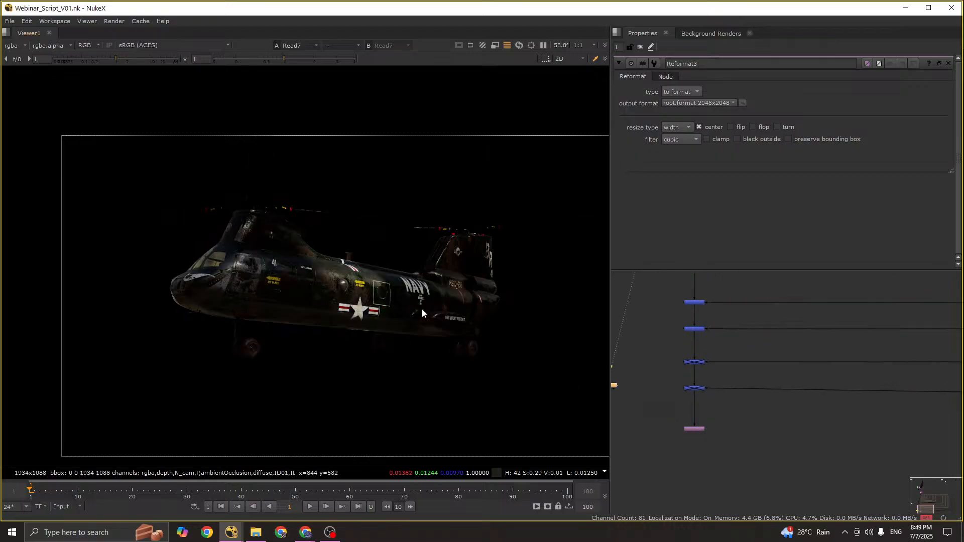
key(2)
key(1)
key(2)
key(1)
key(2)
key(1)
key(2)
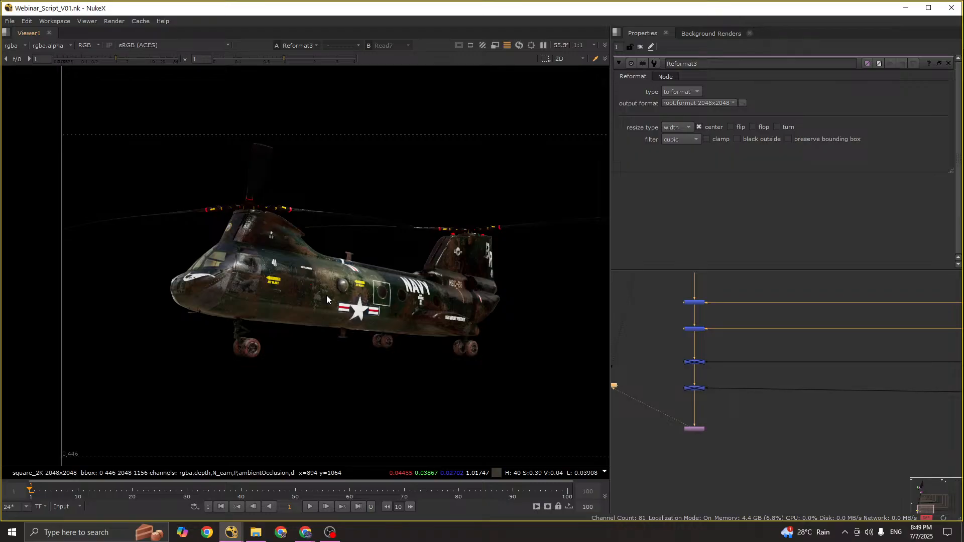
Step: Switch the Viewer between its two inputs to check the rebuilt render once more against the original beauty
key(2)
key(1)
key(2)
key(1)
key(2)
key(1)
scroll(737, 425, down, 5)
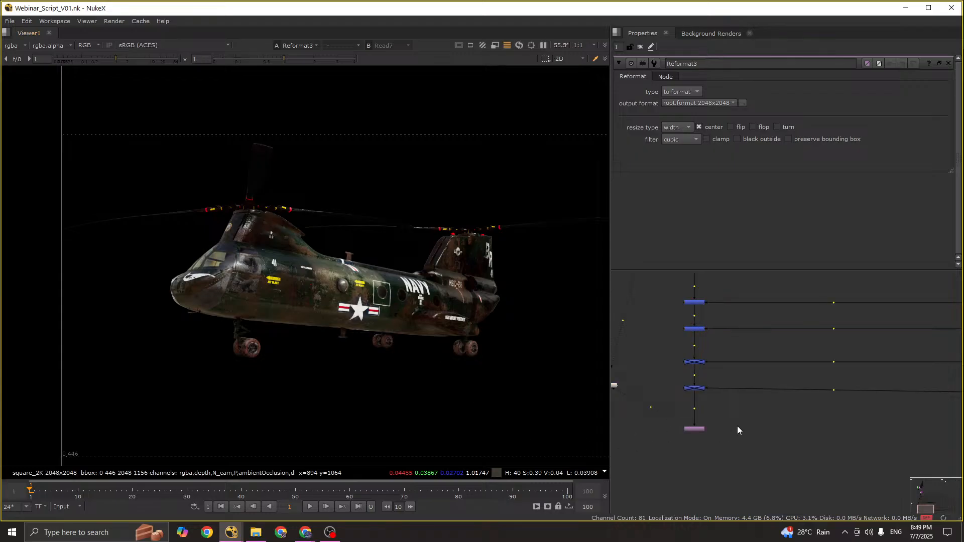
Step: Move the desert background Read and its Reformat below the pass column and merge them with the rebuilt helicopter's Reformat
middle_drag(714, 352, 678, 375)
scroll(683, 387, up, 3)
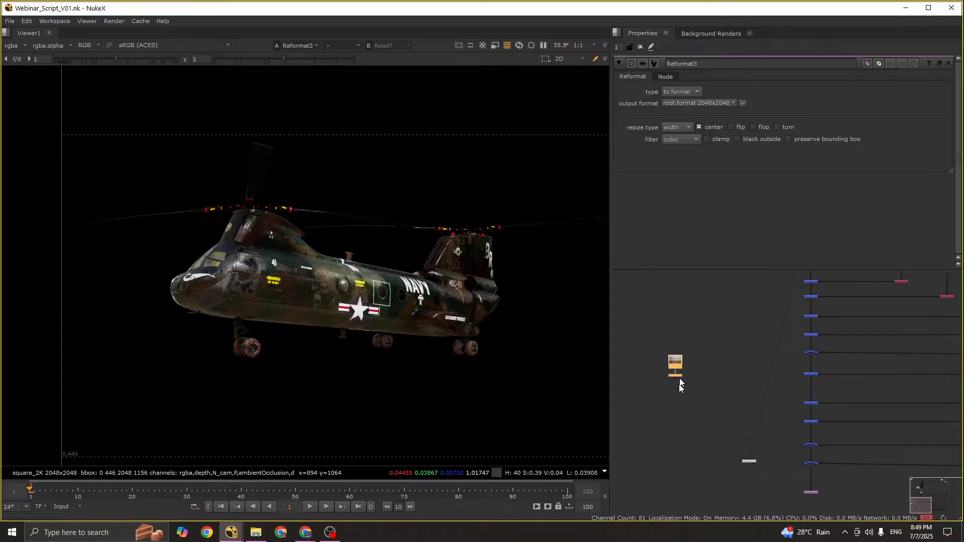
drag(680, 377, 705, 491)
middle_drag(723, 492, 698, 362)
scroll(698, 362, up, 3)
drag(656, 360, 848, 363)
click(729, 429)
key(m)
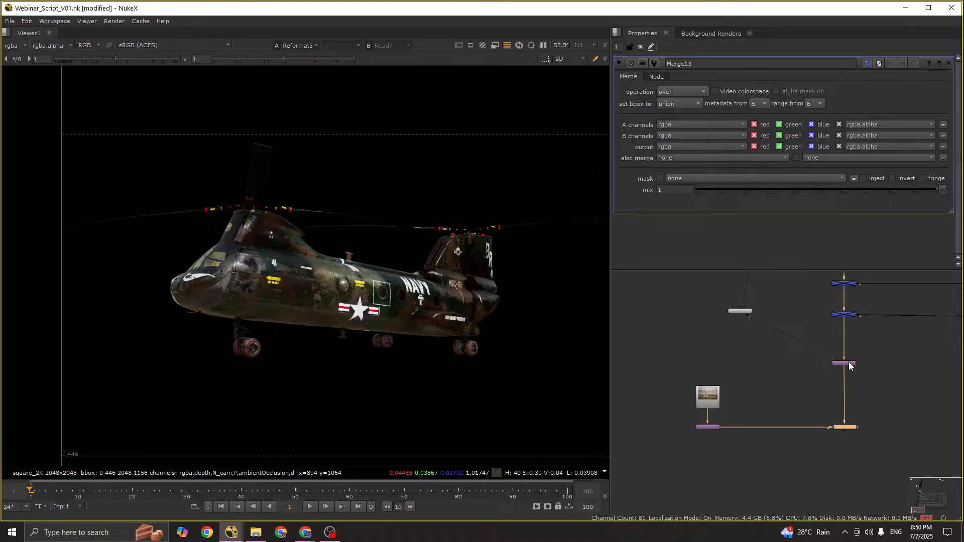
Step: Swap the new merge's inputs so the helicopter sits over the desert background, checking the background and merge in the Viewer
scroll(848, 363, up, 3)
scroll(847, 370, down, 3)
click(825, 409)
key(1)
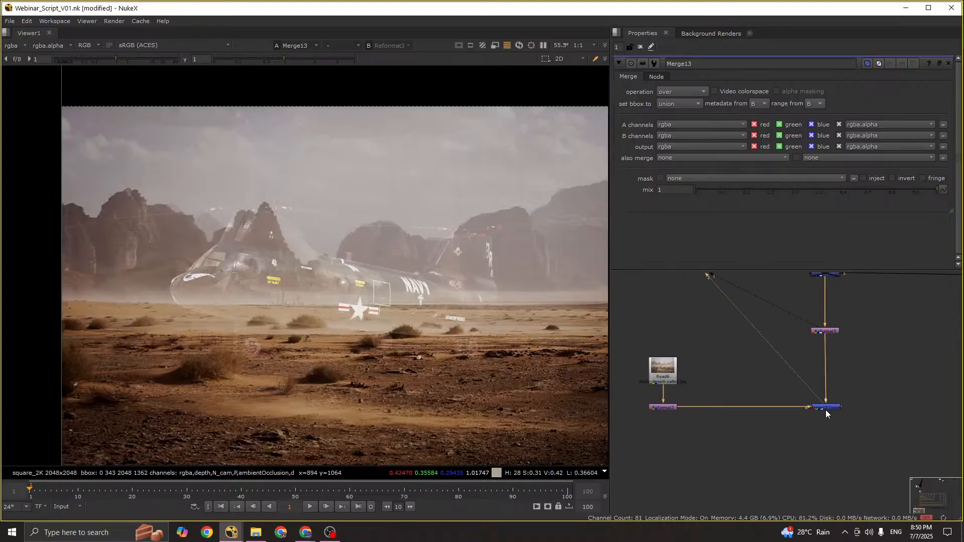
click(827, 407)
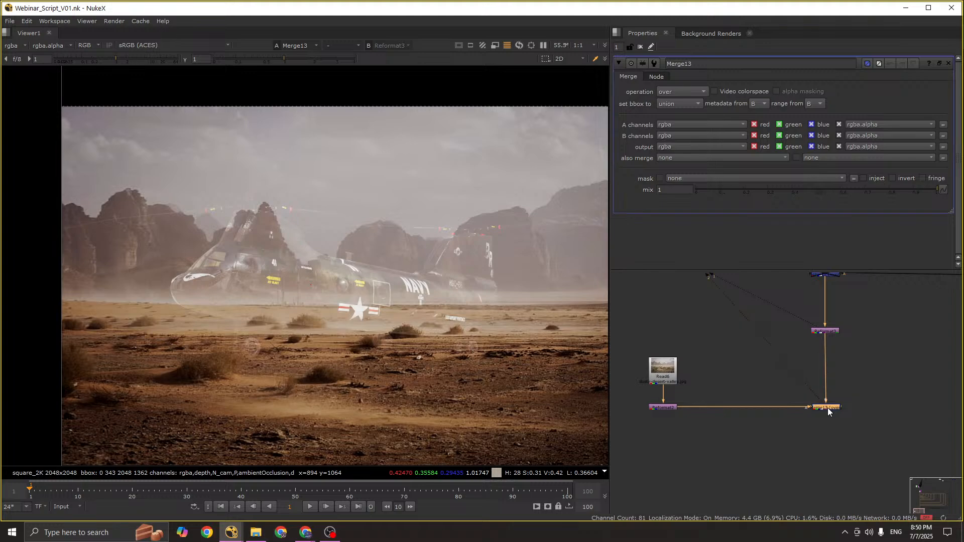
drag(820, 324, 855, 354)
drag(865, 309, 760, 344)
drag(691, 392, 631, 423)
key(1)
drag(798, 371, 857, 424)
key(1)
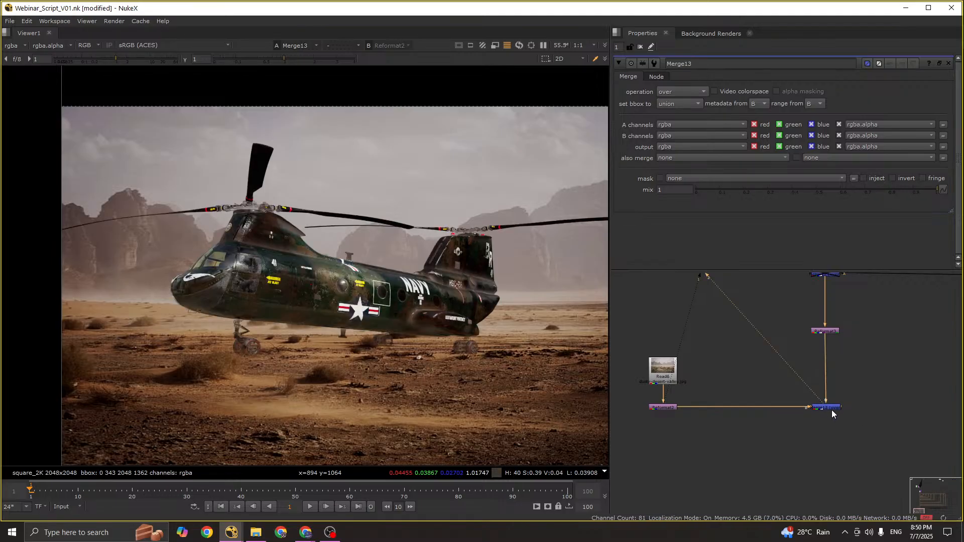
Step: Add a Reformat node after the new merge, place it below the merge, and save the script
key(Tab)
text(ref)
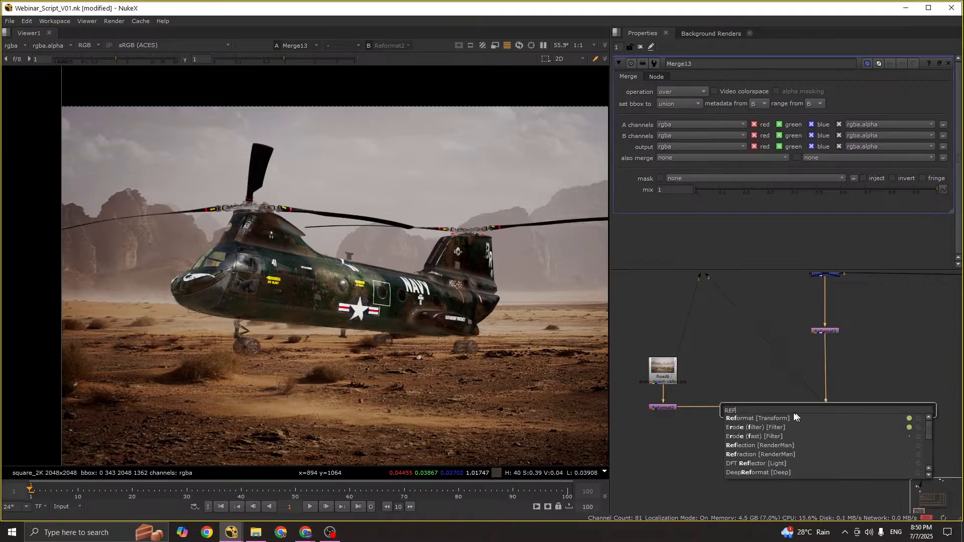
key(Return)
drag(828, 418, 829, 483)
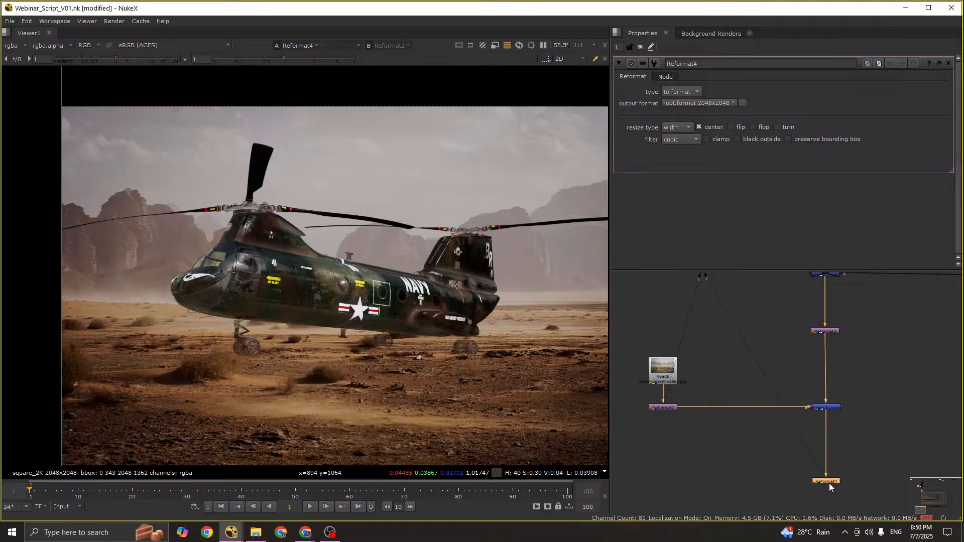
click(828, 485)
key(ctrl+s)
scroll(776, 370, down, 1)
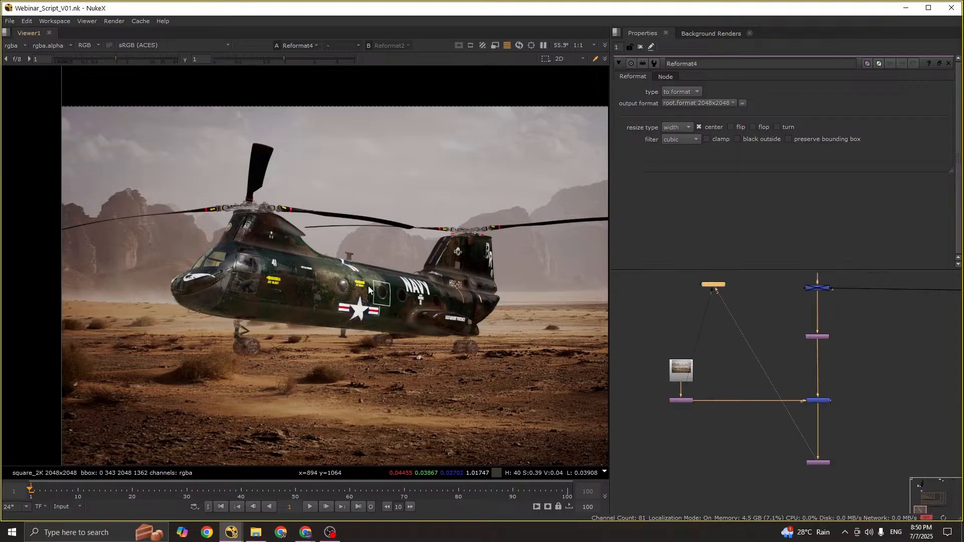
Step: Inspect the new composite in the Viewer and move the Viewer node down beside the final Reformat
scroll(367, 286, down, 4)
middle_drag(706, 365, 664, 376)
scroll(664, 376, down, 1)
scroll(372, 316, up, 4)
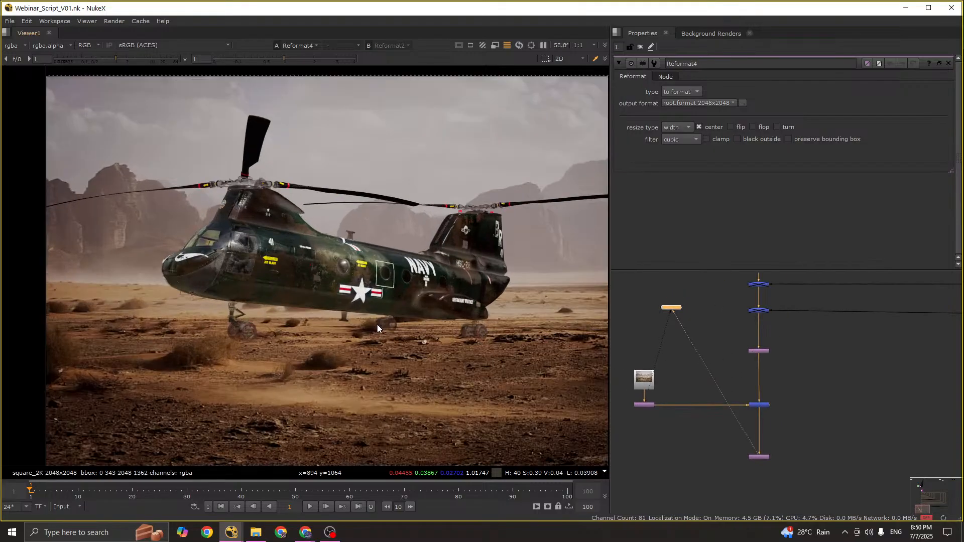
drag(668, 307, 668, 468)
Step: Disable the transform node between the CG PASS Read node and the first merge
scroll(704, 417, down, 3)
middle_drag(712, 378, 712, 405)
scroll(710, 389, down, 4)
middle_drag(699, 309, 695, 367)
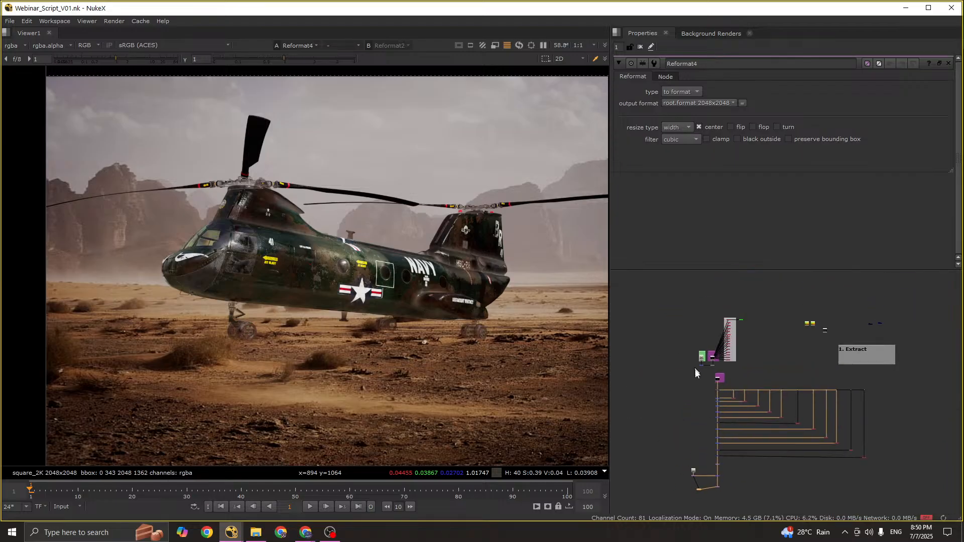
scroll(698, 354, up, 8)
click(745, 401)
key(d)
Step: Display the first merge and its reformatted BG plate in turn in the Viewer
middle_drag(724, 411, 725, 357)
click(702, 347)
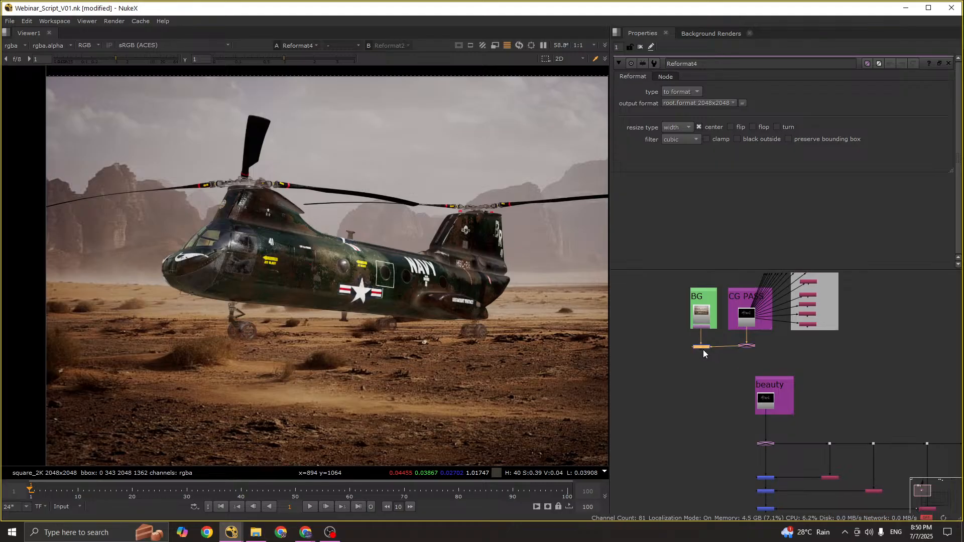
key(1)
scroll(325, 266, down, 4)
scroll(701, 334, up, 3)
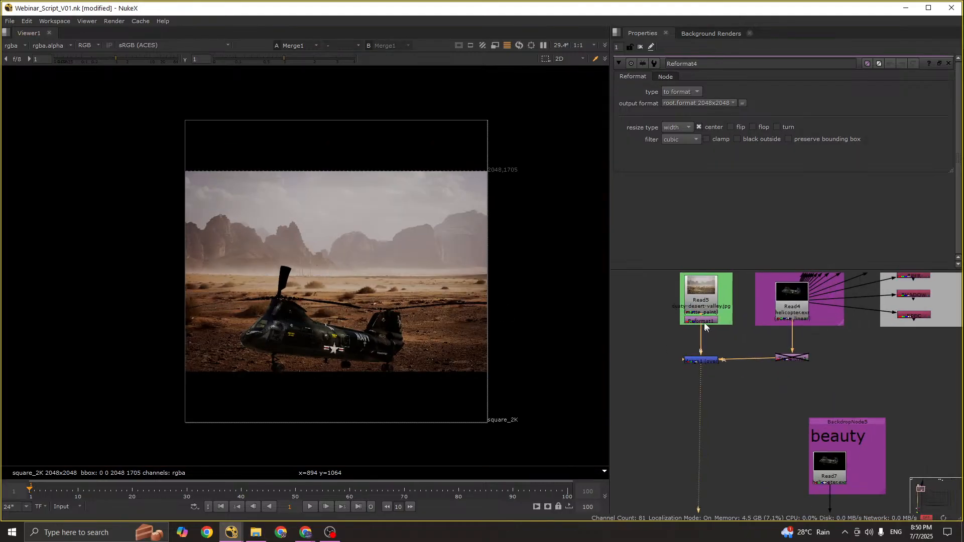
click(704, 321)
key(1)
click(708, 358)
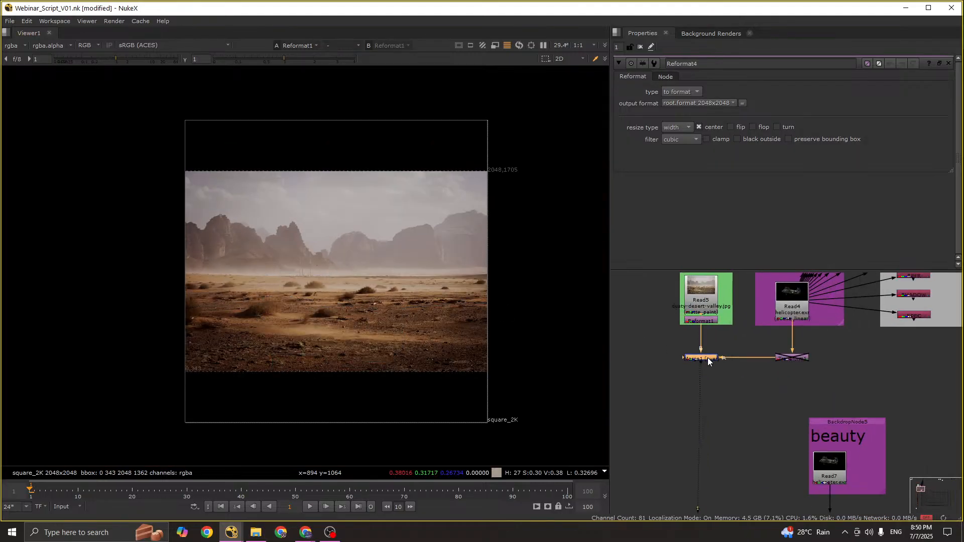
key(1)
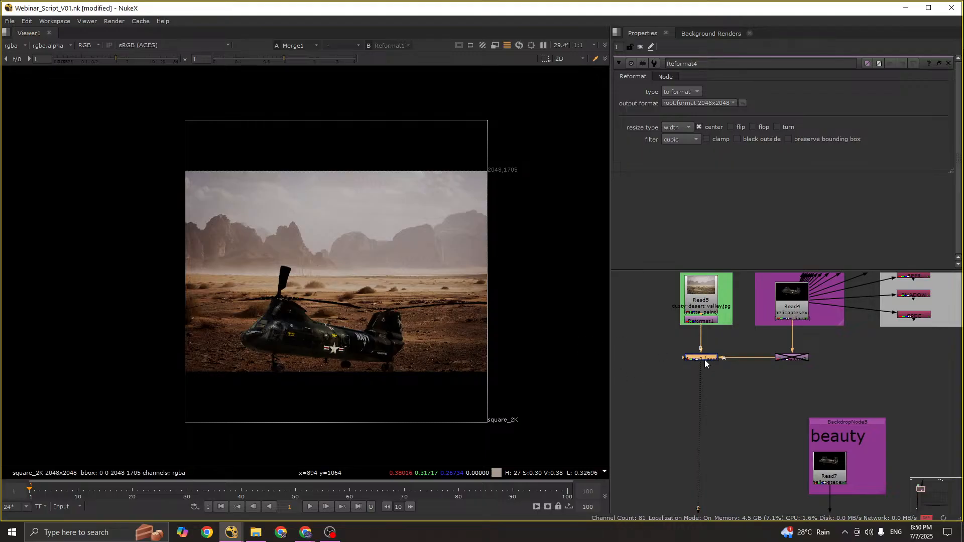
Step: Look over the rebuilt pass column, recheck the BG plate, and open the first merge's properties alongside its result
scroll(704, 360, down, 6)
middle_drag(721, 510, 719, 328)
scroll(738, 419, up, 4)
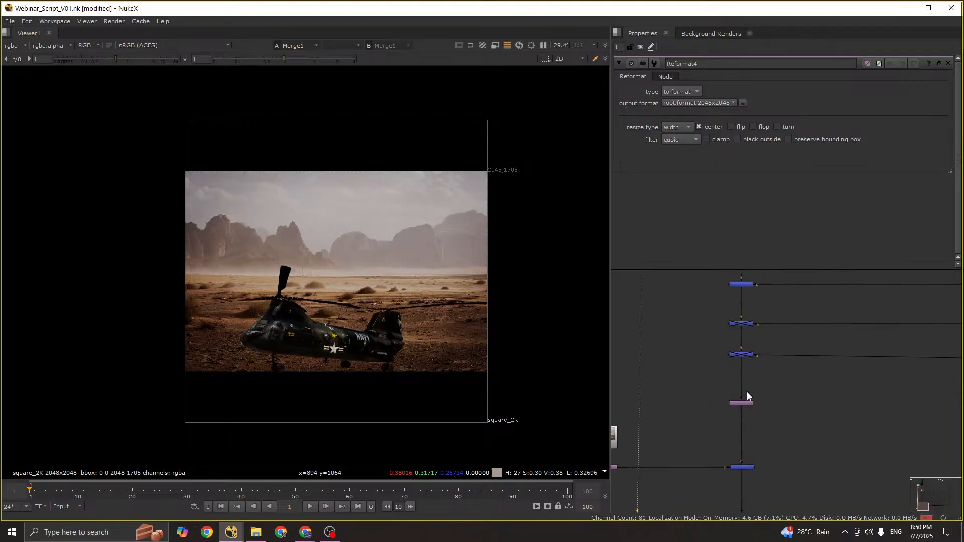
scroll(737, 419, down, 5)
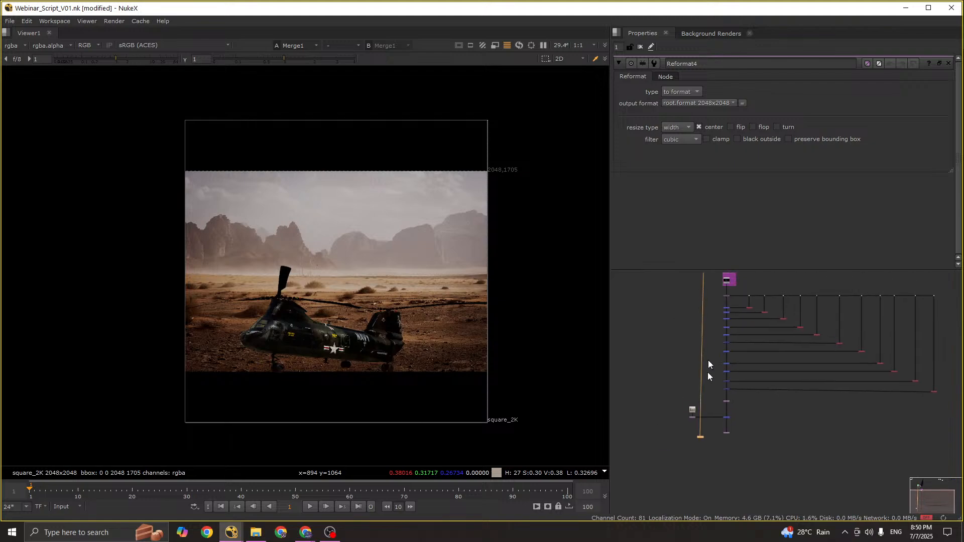
scroll(709, 365, up, 5)
click(658, 334)
key(1)
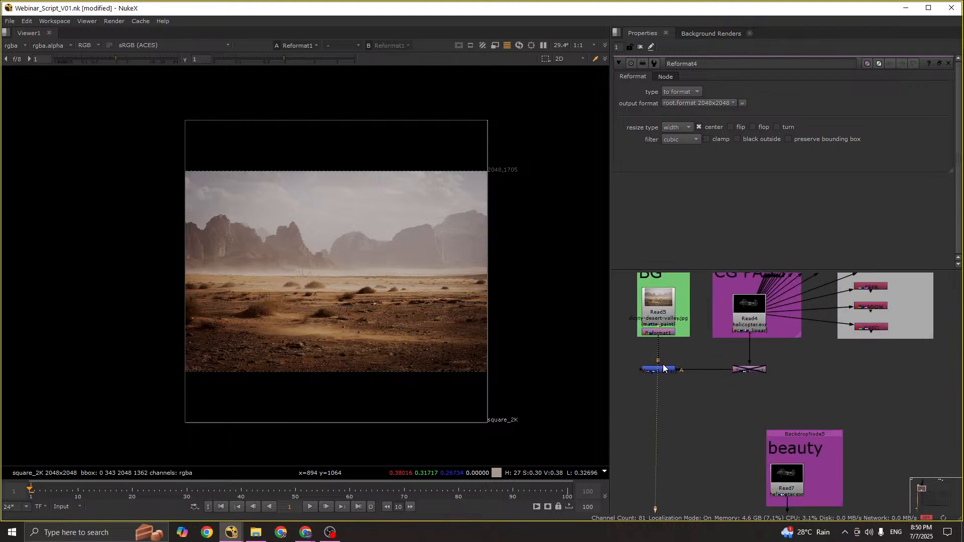
double_click(662, 368)
key(2)
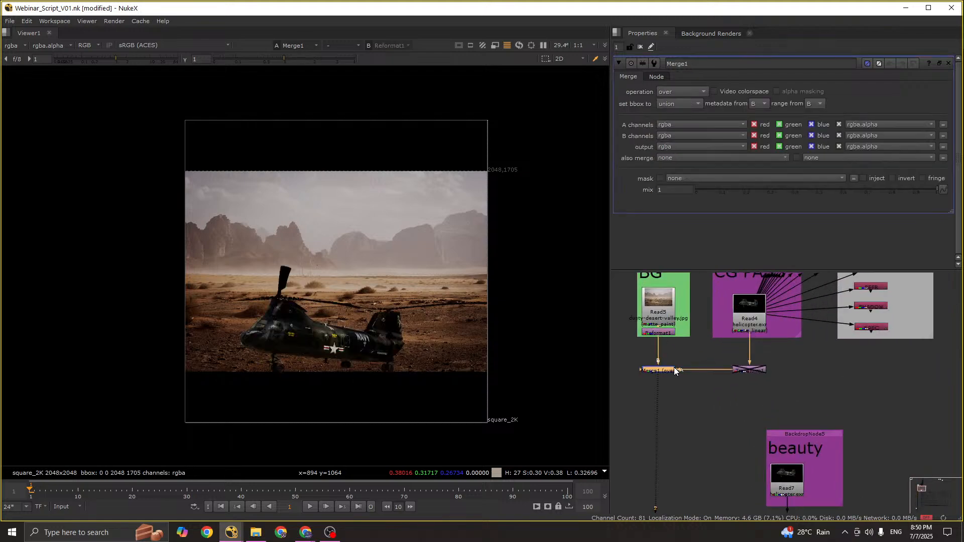
Step: Copy the Reformat from the bottom of the rebuilt pass column and paste it under the CG PASS Read node
scroll(673, 360, down, 3)
middle_drag(707, 474, 713, 411)
scroll(714, 426, up, 6)
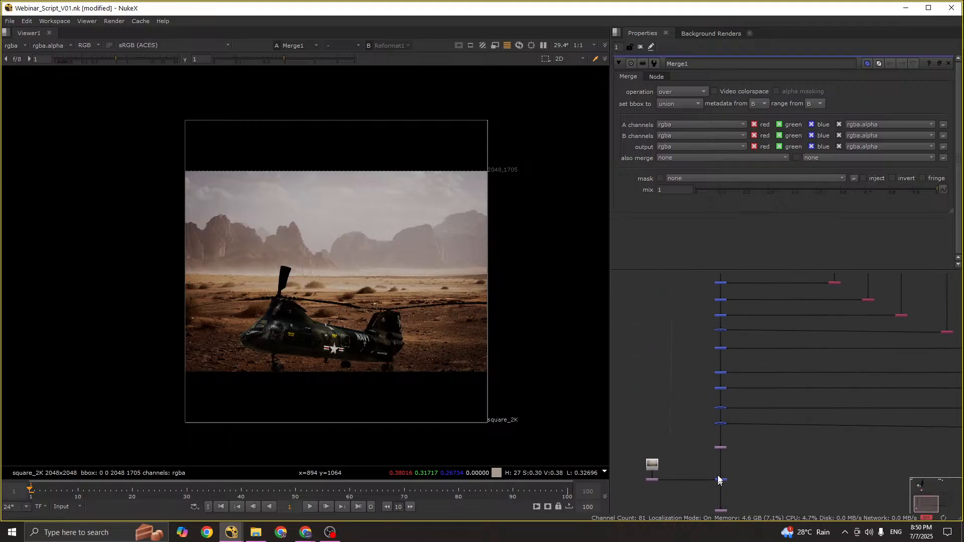
scroll(724, 387, down, 4)
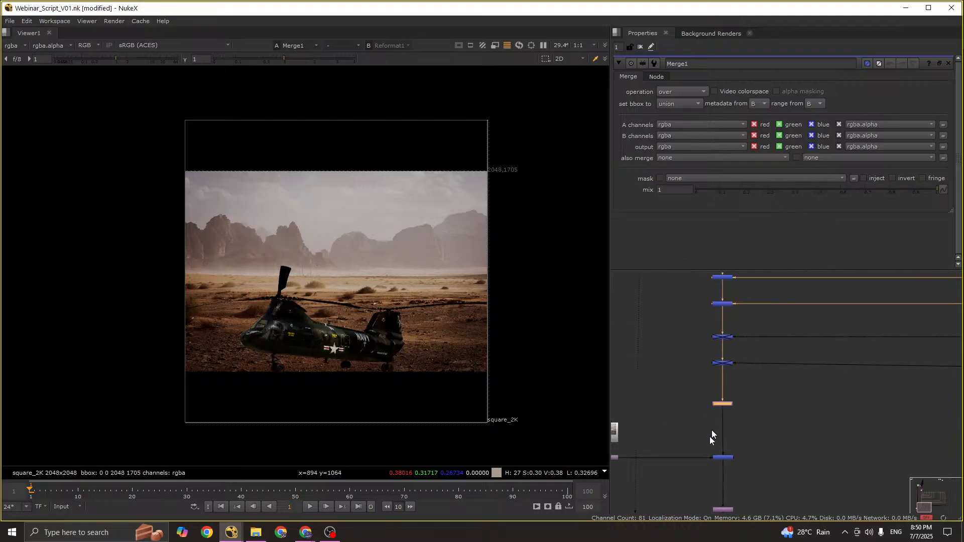
middle_drag(665, 455, 692, 427)
scroll(750, 382, down, 5)
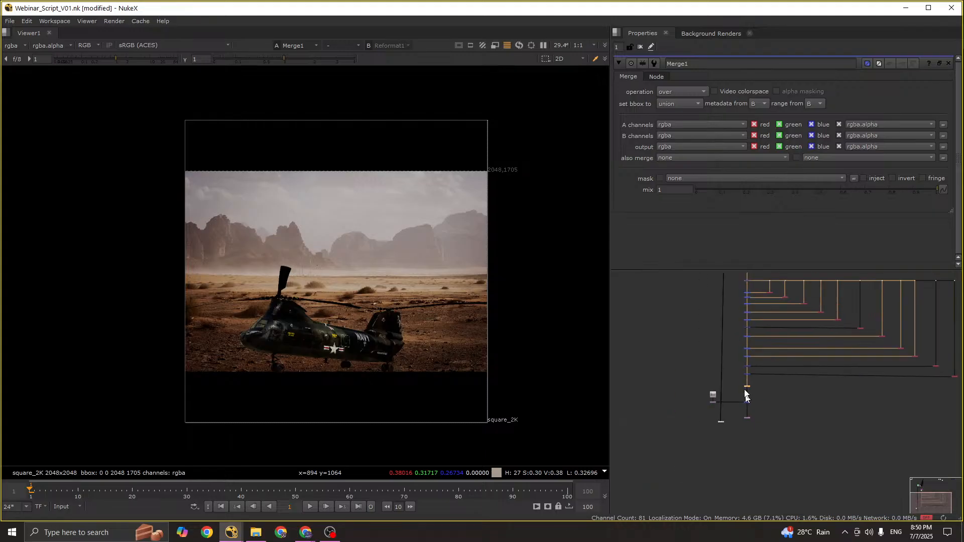
scroll(712, 348, up, 6)
click(740, 396)
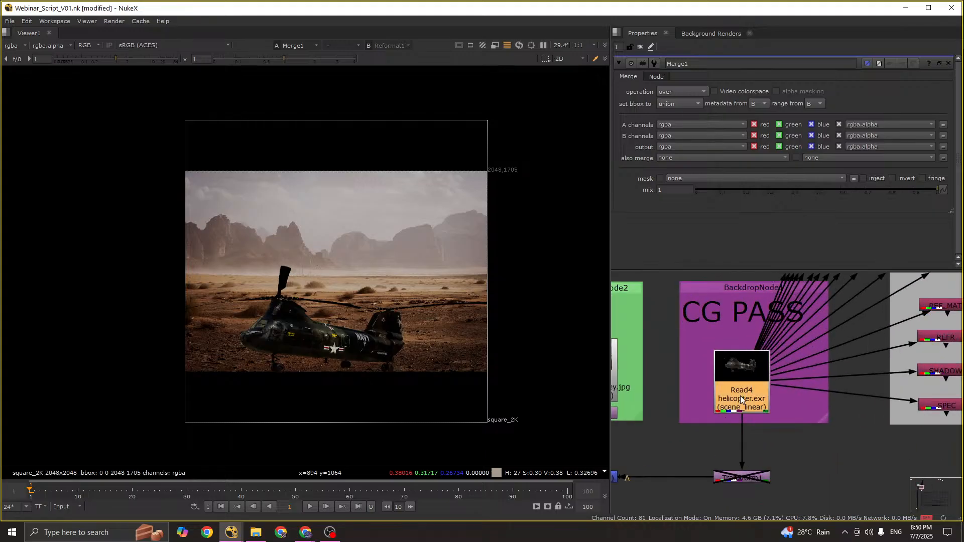
key(ctrl+v)
Step: Check the reformatted CG render over the BG plate at the first merge and save the script
scroll(720, 417, down, 5)
middle_drag(708, 427, 716, 334)
click(685, 374)
scroll(695, 381, up, 5)
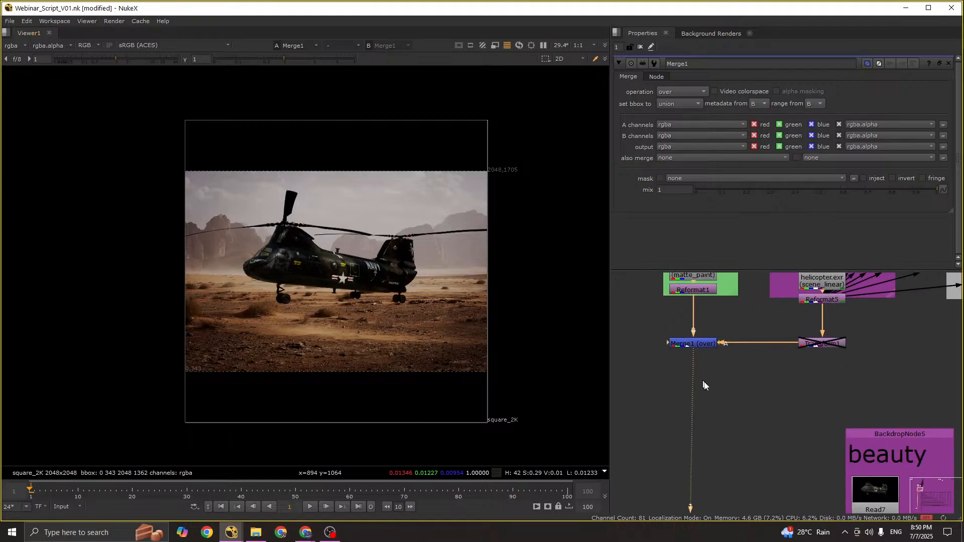
key(ctrl+s)
Step: Add a Dot to the output of the first merge and place it below that node
click(715, 388)
click(693, 347)
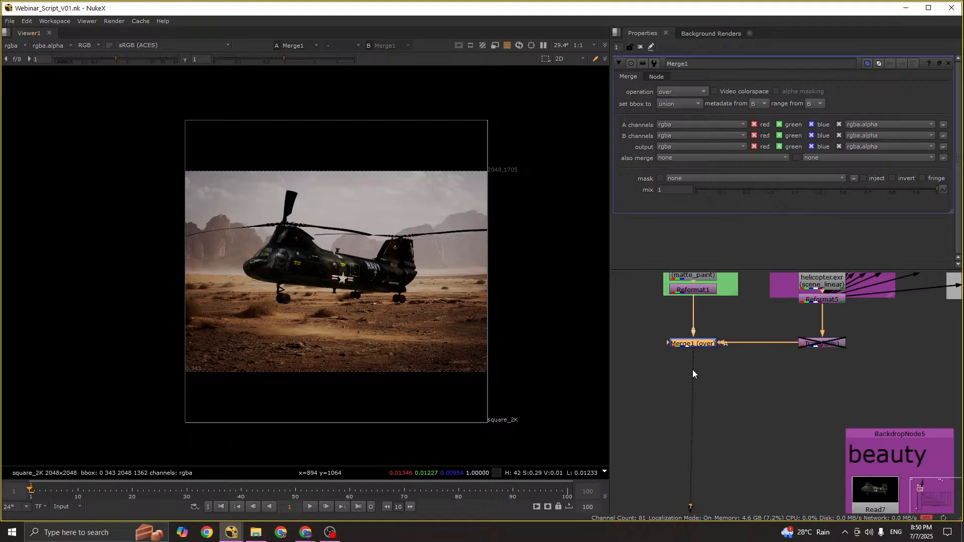
key(period)
drag(692, 355, 684, 414)
scroll(686, 381, down, 2)
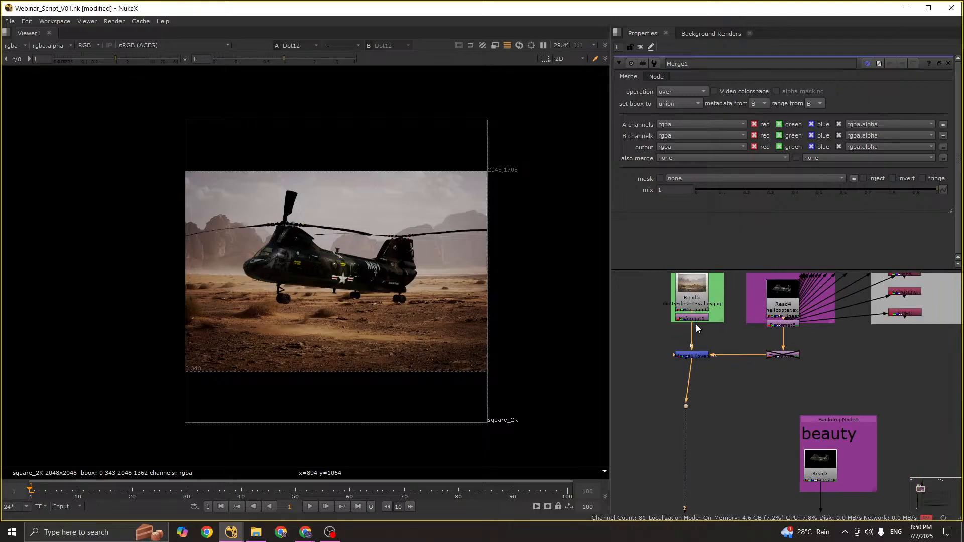
Step: Display the reformatted BG plate and the Dot below the first merge in turn, examining the raw CG composite
scroll(695, 324, up, 2)
middle_drag(695, 323, 693, 393)
click(688, 379)
key(1)
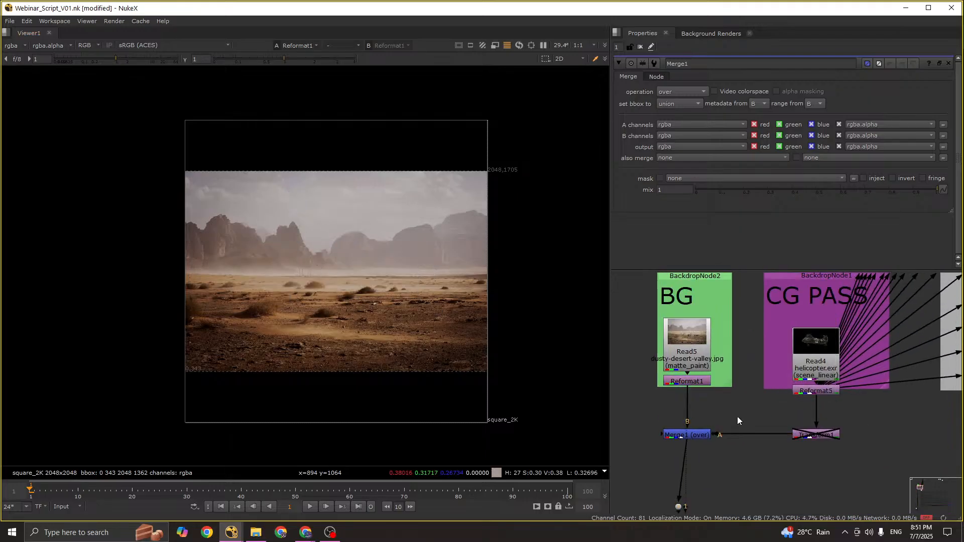
middle_drag(691, 438, 691, 385)
click(691, 385)
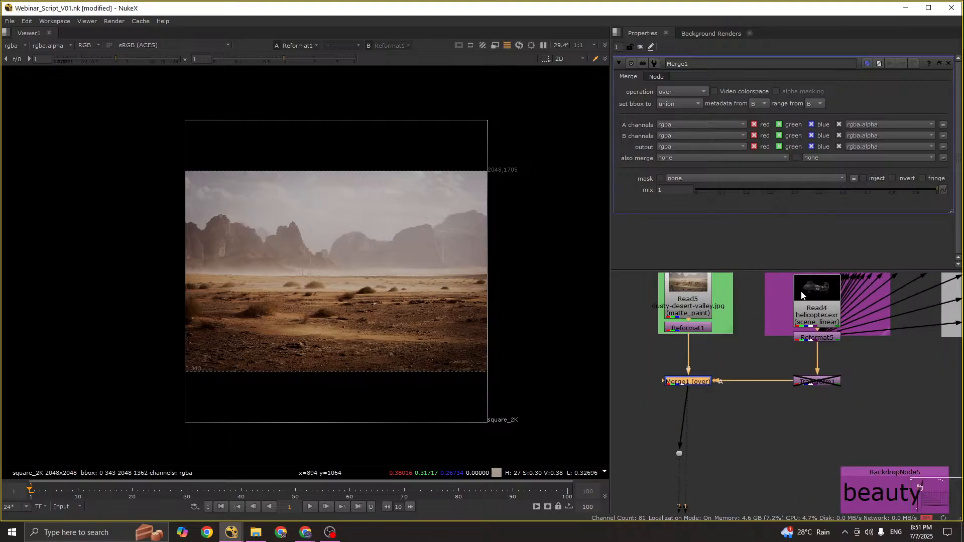
middle_drag(758, 281, 749, 309)
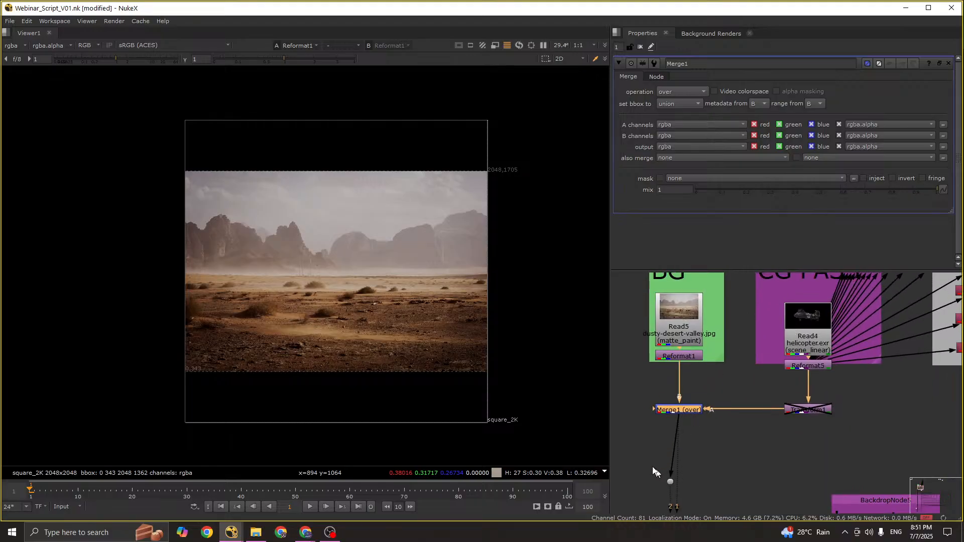
click(689, 459)
key(2)
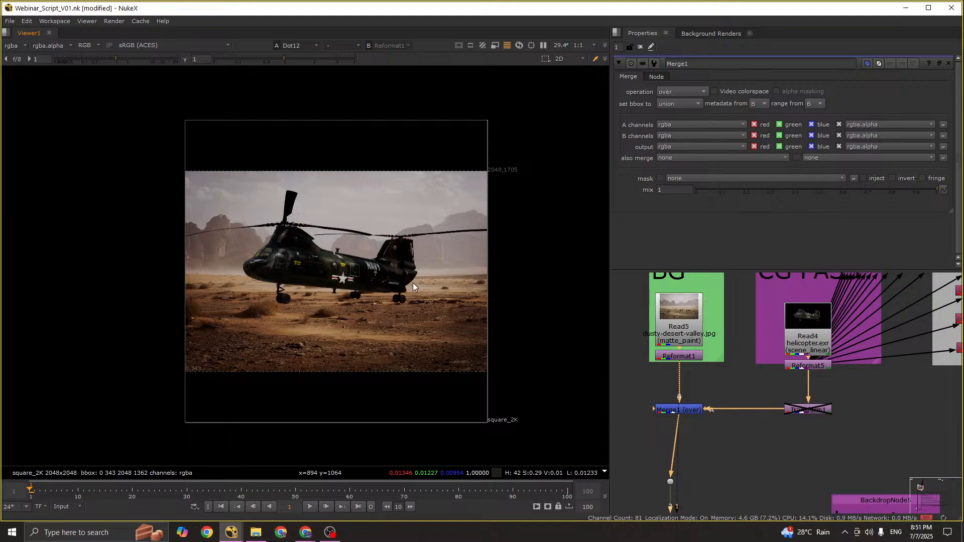
scroll(434, 295, up, 2)
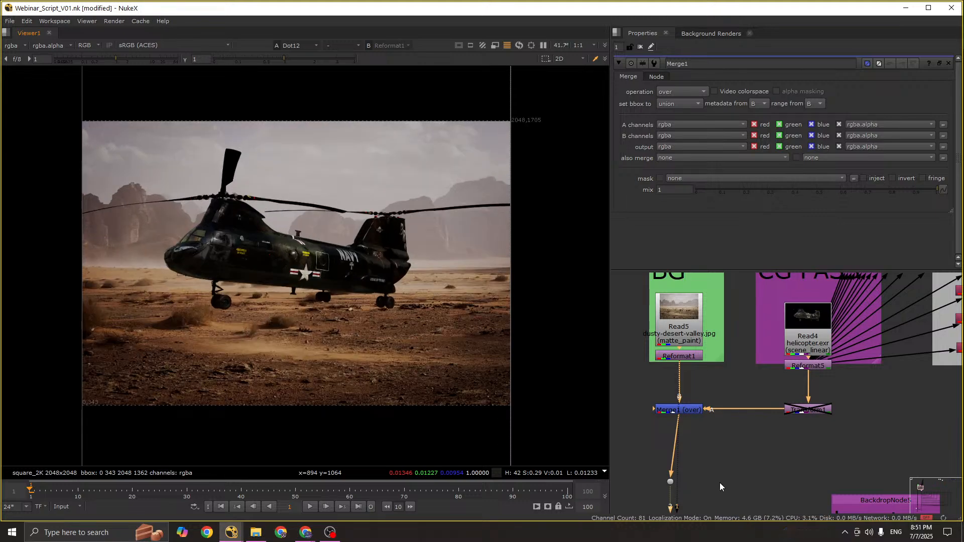
Step: Load the final Reformat of the rebuilt composite into the Viewer for comparison with the Dot's raw CG composite
middle_drag(719, 483, 763, 348)
drag(757, 334, 643, 388)
scroll(712, 365, down, 8)
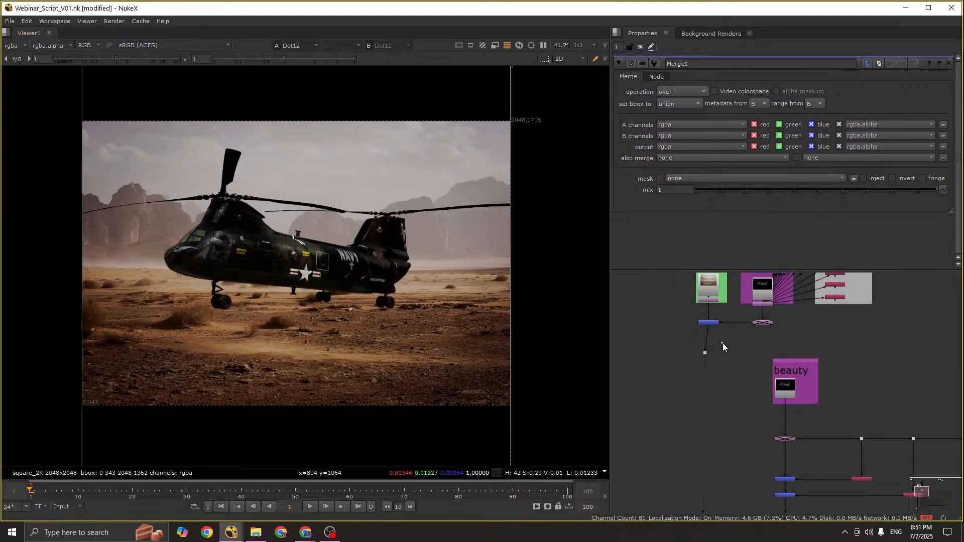
scroll(753, 440, up, 8)
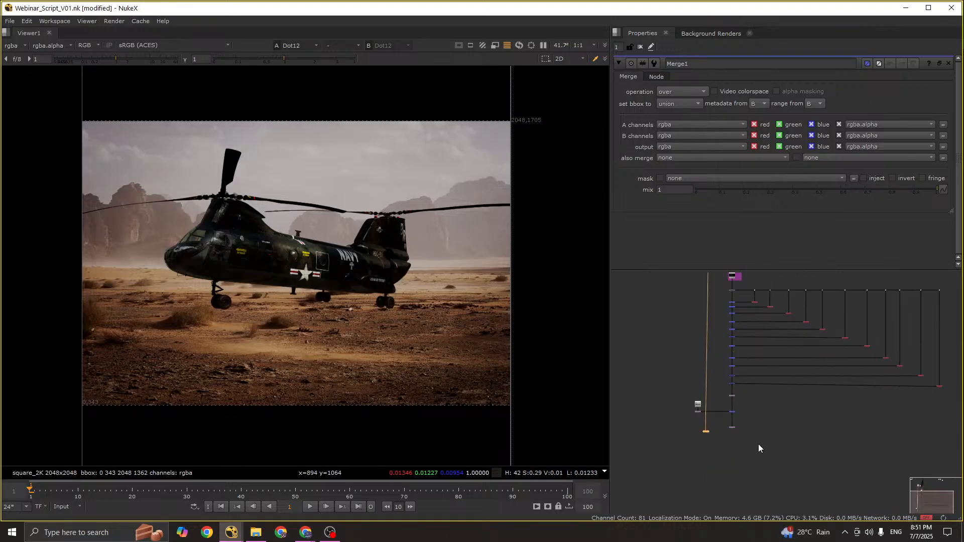
drag(736, 393, 655, 432)
key(2)
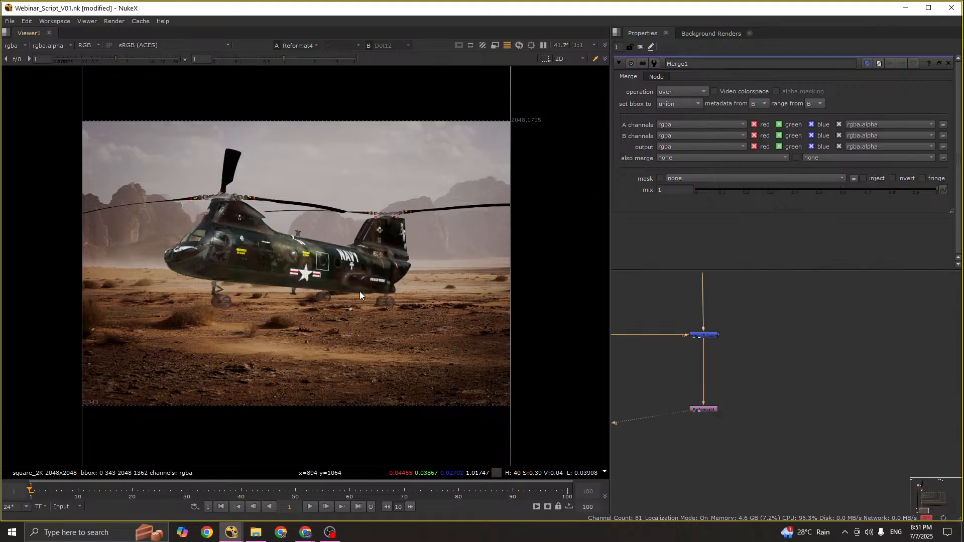
Step: Maximize the Viewer, fit the image, and compare the rebuilt composite with the raw CG composite
key(space)
key(f)
middle_drag(531, 330, 498, 354)
key(1)
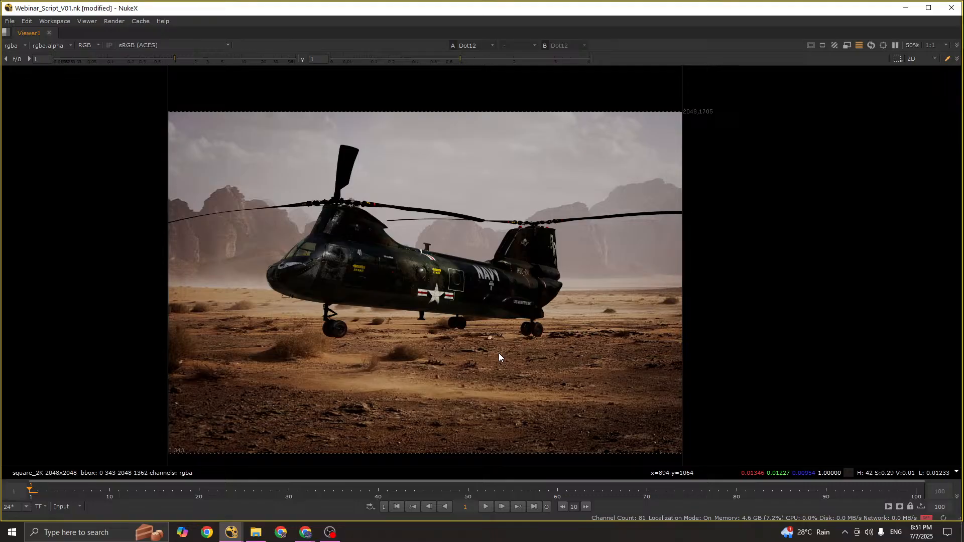
Step: Switch the Viewer repeatedly between Reformat4's rebuilt composite and Dot12's raw CG composite, comparing the whole helicopter
key(2)
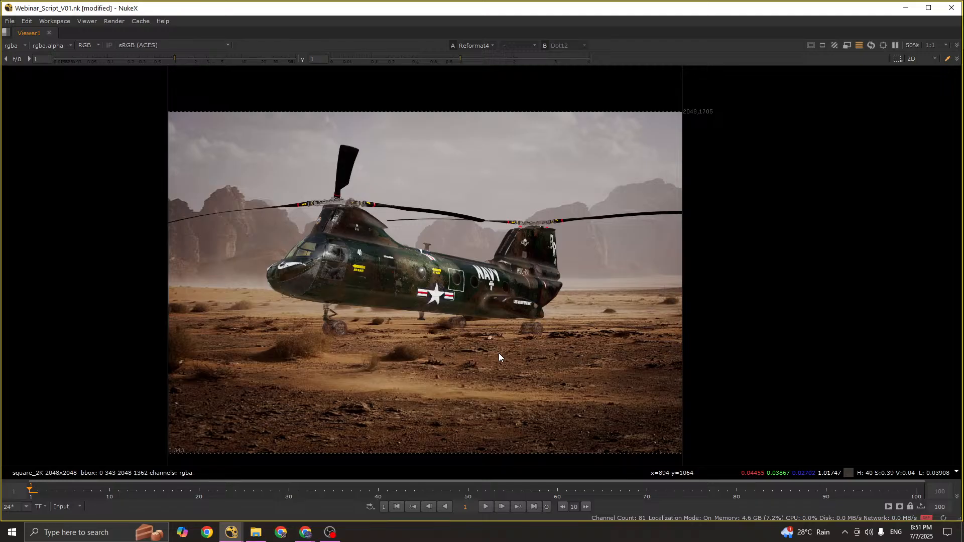
key(1)
key(2)
key(1)
key(2)
scroll(498, 351, up, 3)
key(1)
key(2)
scroll(463, 296, down, 3)
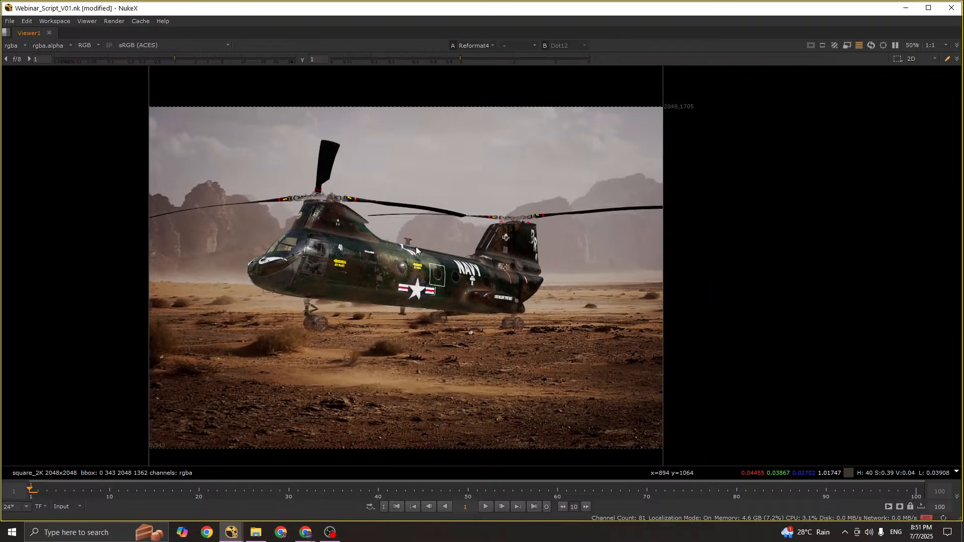
key(1)
key(2)
Step: Compare the rotors and fuselage of the rebuilt and raw CG composites up close, and restore the normal layout
scroll(289, 156, up, 3)
key(1)
scroll(312, 178, down, 3)
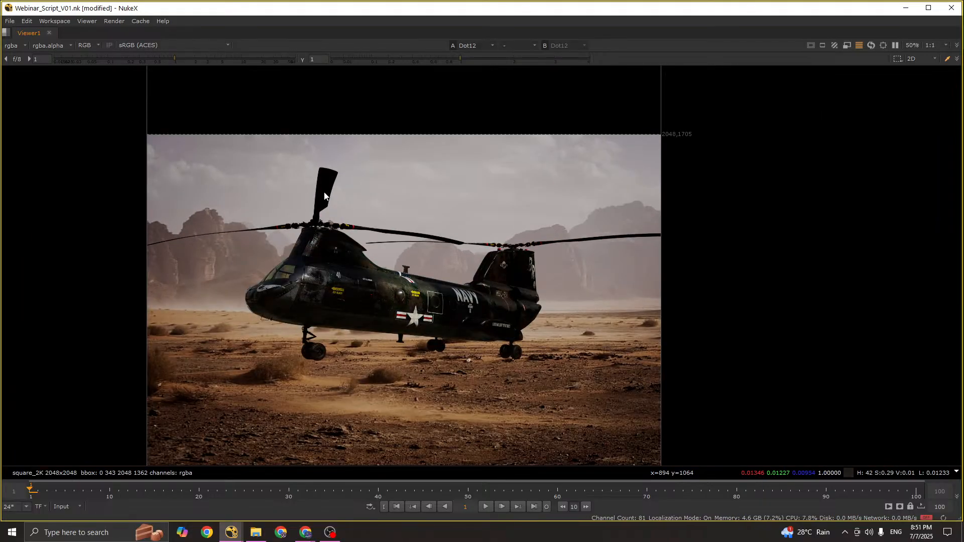
key(2)
key(1)
key(2)
scroll(325, 197, up, 4)
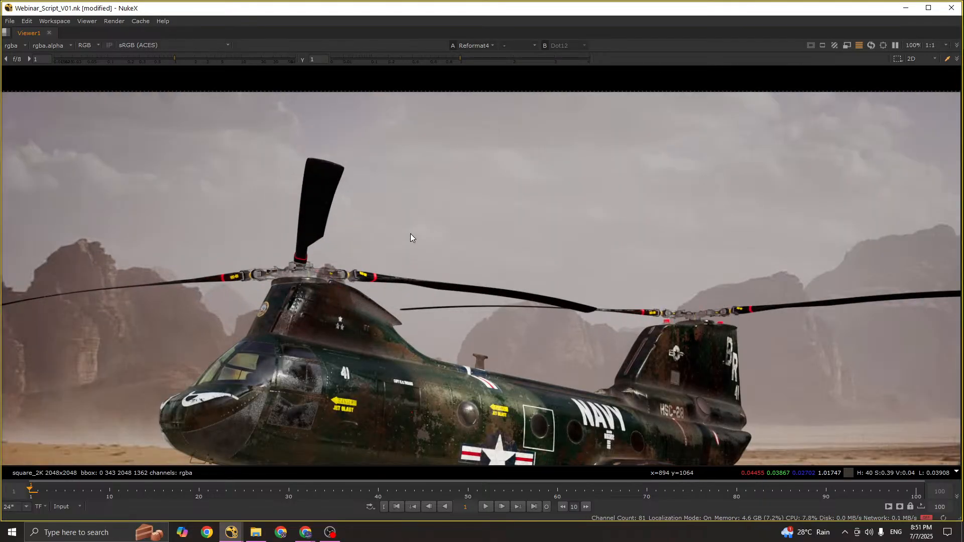
key(1)
key(2)
scroll(410, 238, down, 5)
key(1)
key(2)
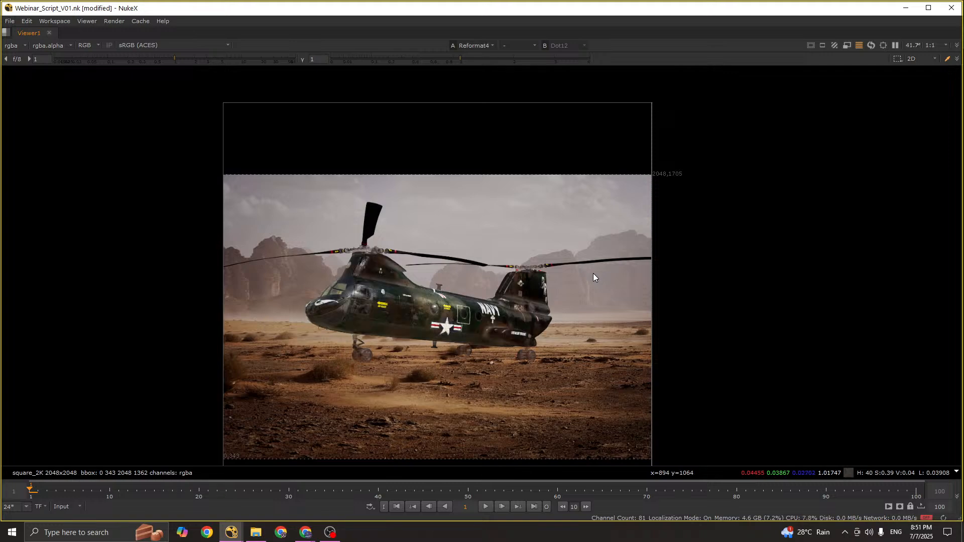
key(1)
key(2)
key(space)
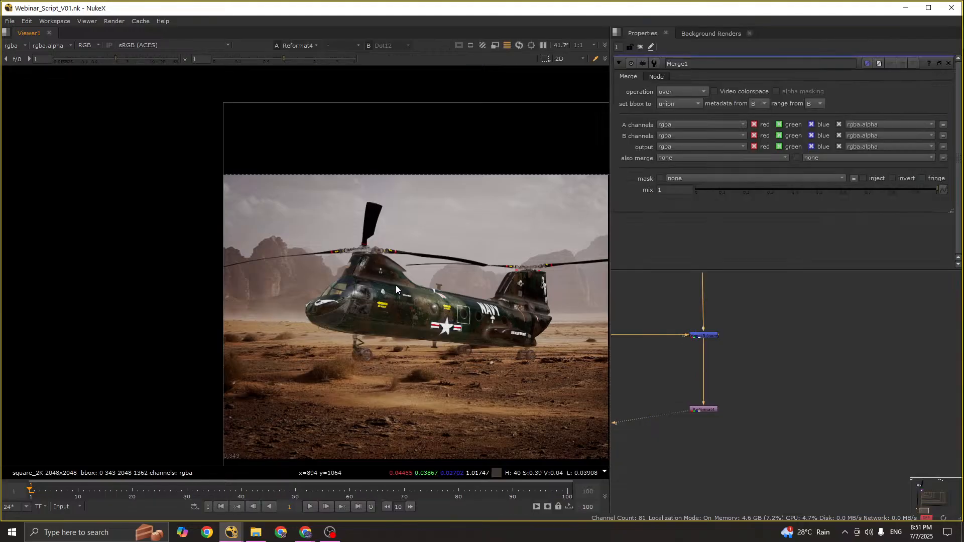
Step: Move the Viewer node away from the final Reformat, to the far side of the BG plate in the node graph
scroll(737, 370, down, 3)
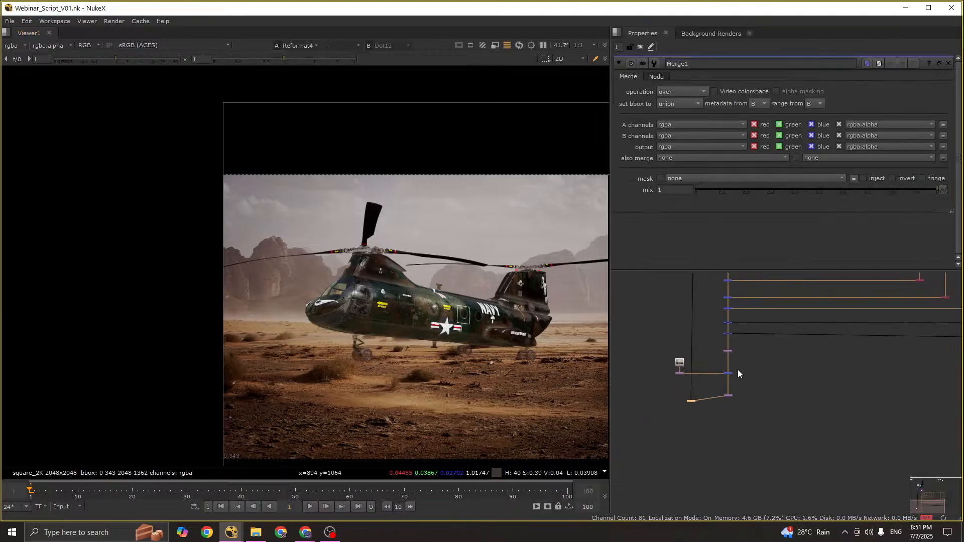
scroll(741, 367, down, 3)
click(693, 408)
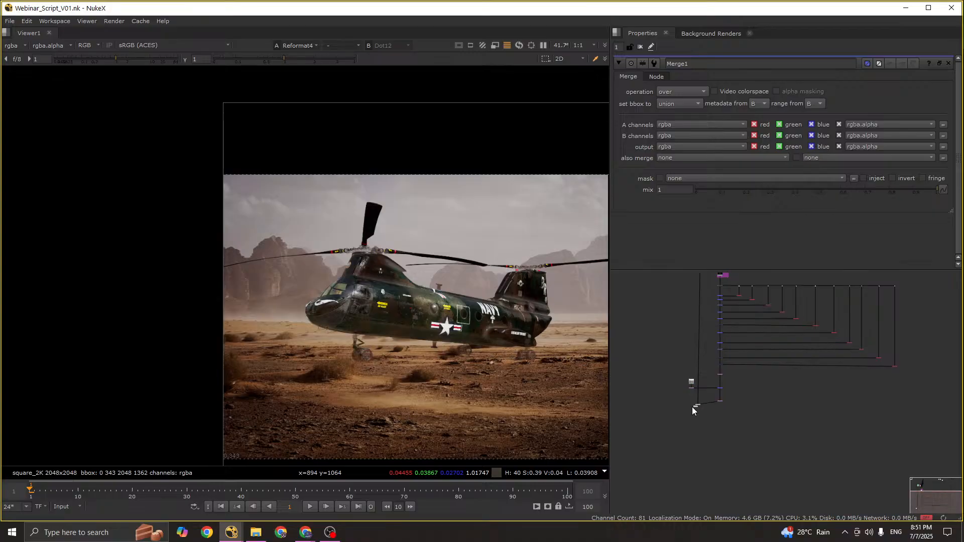
scroll(685, 409, up, 3)
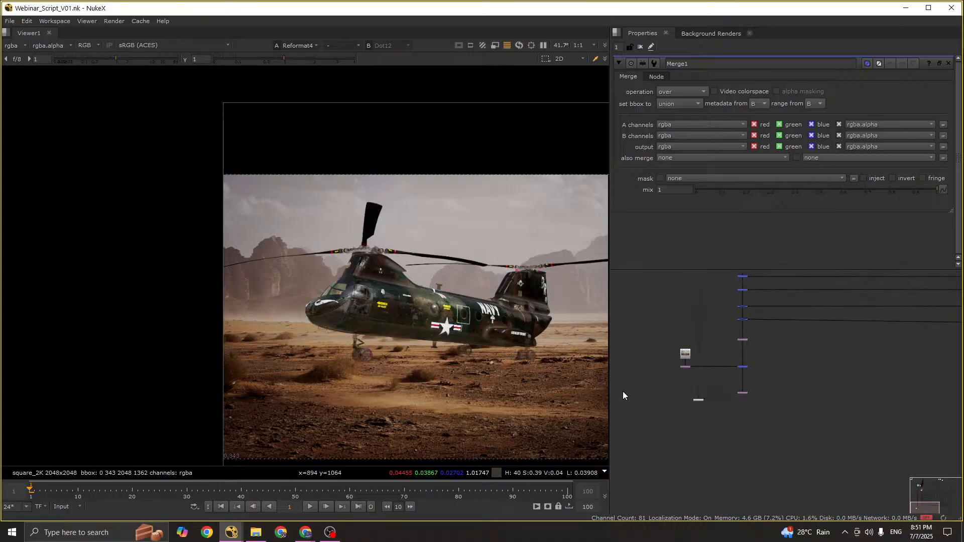
drag(698, 401, 631, 391)
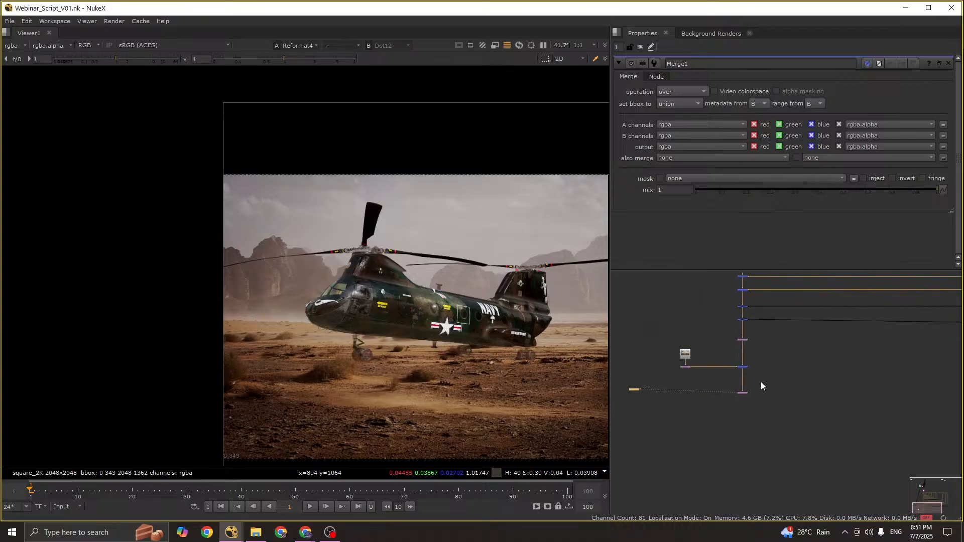
middle_drag(760, 382, 707, 420)
Step: Maximize the node graph and examine the beauty's merge tree with its connected pass nodes
key(space)
middle_drag(768, 259, 575, 329)
scroll(705, 306, up, 2)
scroll(604, 273, up, 4)
scroll(600, 286, down, 4)
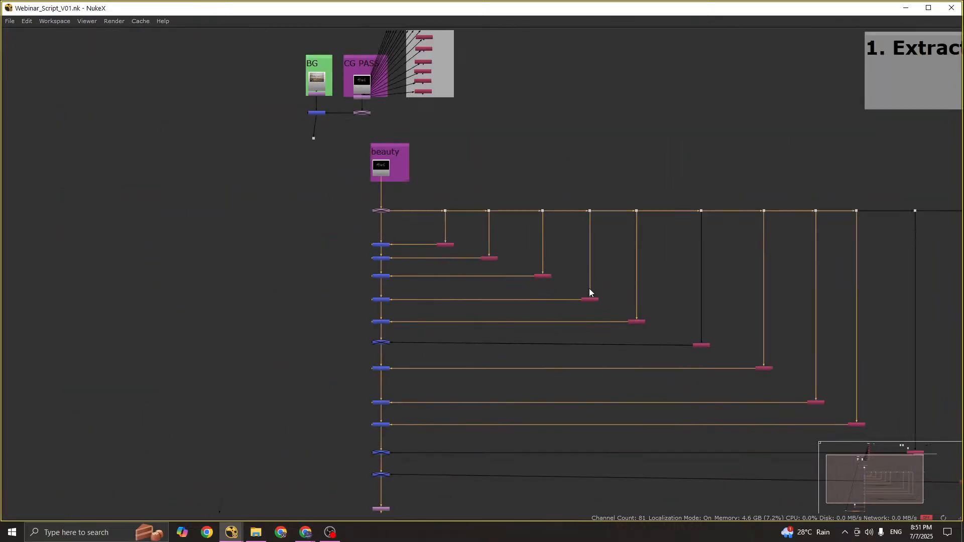
scroll(602, 297, up, 3)
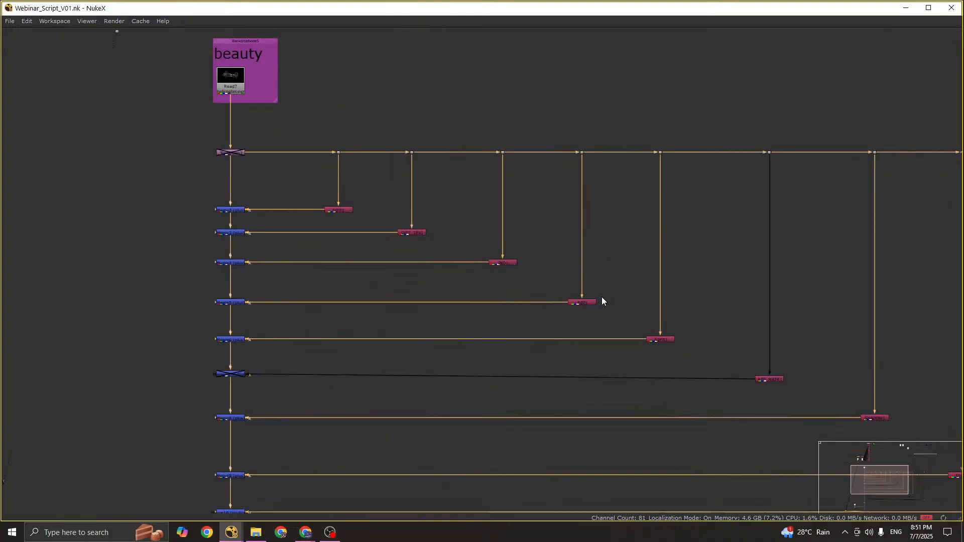
scroll(603, 292, down, 3)
middle_drag(616, 261, 447, 315)
scroll(441, 316, down, 3)
middle_drag(315, 280, 487, 248)
scroll(486, 249, up, 4)
Step: Examine the backdrop of extracted CG passes, from ID01 and ID02 to SPEC, and the connected Cryptomatte node
middle_drag(528, 203, 514, 415)
scroll(494, 120, up, 2)
mouse_move(495, 120)
middle_down()
mouse_move(547, 173)
mouse_move(486, 129)
middle_up()
scroll(486, 129, up, 3)
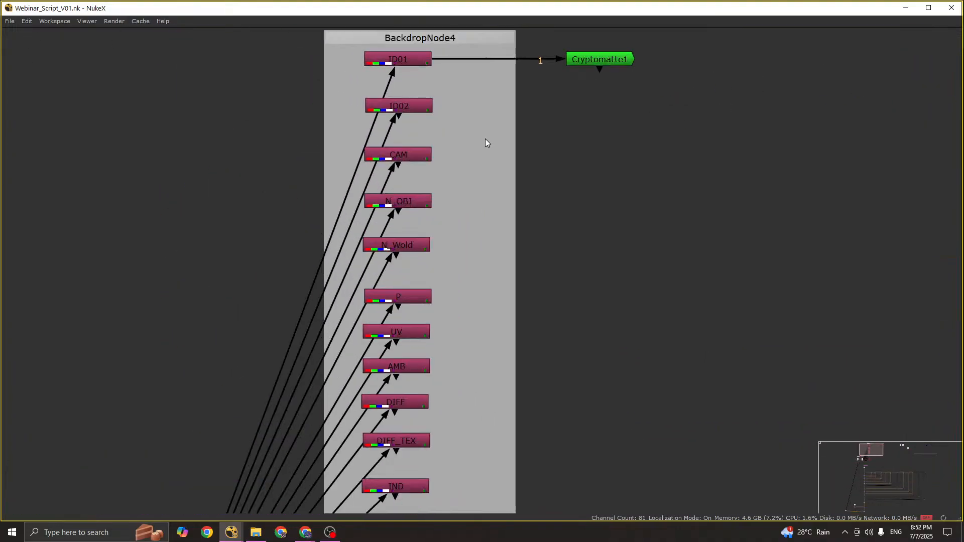
scroll(484, 138, down, 2)
scroll(357, 64, down, 1)
scroll(426, 137, up, 3)
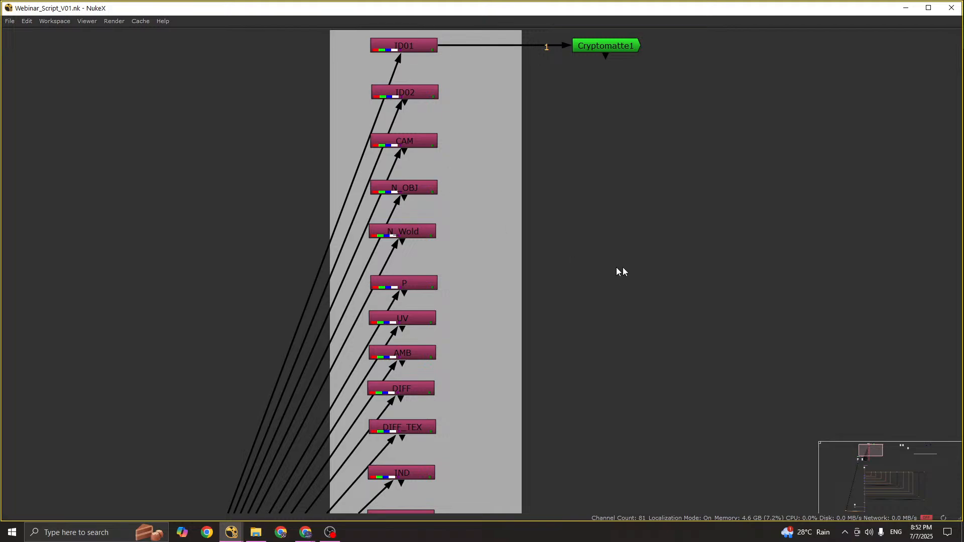
scroll(623, 259, down, 6)
middle_drag(552, 479, 544, 347)
scroll(541, 355, up, 4)
scroll(476, 327, up, 2)
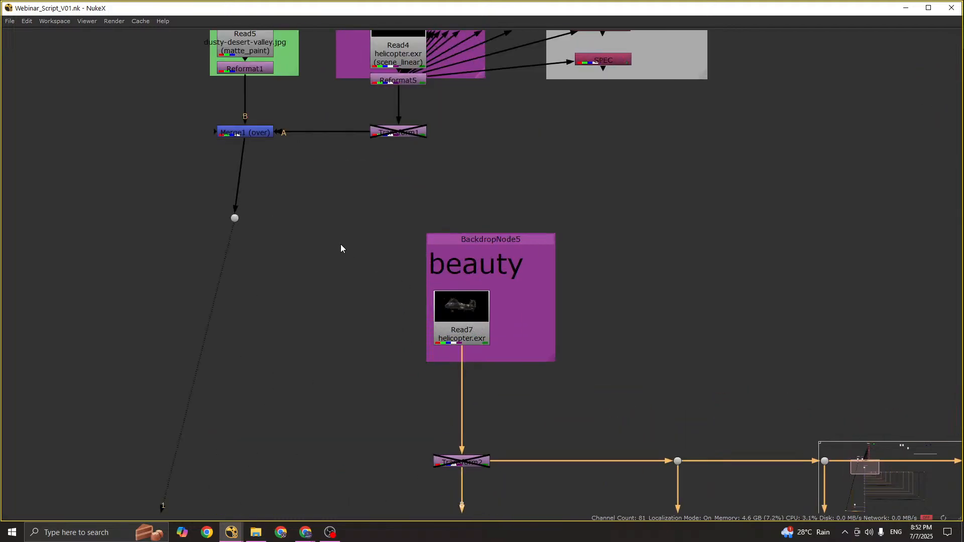
Step: Select the beauty Read node and trace its connection through Transform2 to the first plus merges
drag(341, 244, 601, 367)
scroll(456, 329, up, 2)
middle_drag(584, 399, 574, 392)
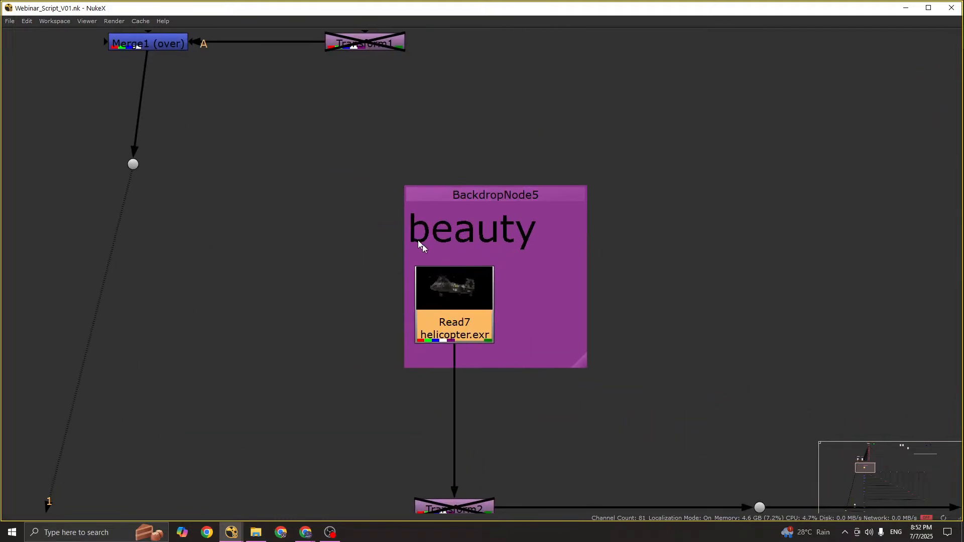
middle_drag(517, 367, 513, 364)
middle_drag(478, 453, 468, 283)
scroll(462, 317, down, 4)
scroll(438, 303, up, 1)
scroll(438, 304, up, 1)
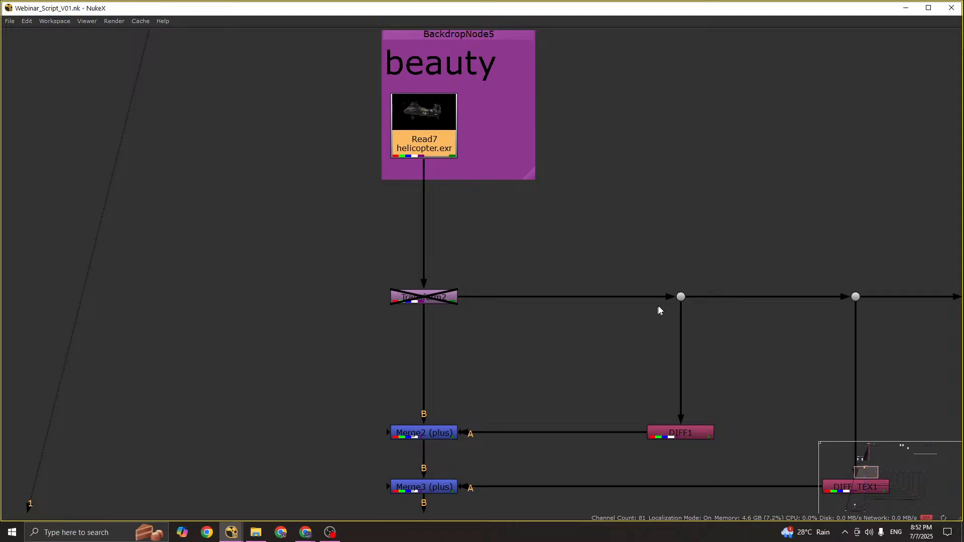
Step: Select the row of pass Shuffle nodes, and the first merge on its own, to trace their connections to the beauty
scroll(507, 276, down, 3)
drag(588, 300, 628, 376)
drag(680, 219, 743, 419)
scroll(757, 367, down, 3)
middle_drag(757, 367, 616, 302)
scroll(626, 274, down, 3)
middle_drag(670, 291, 556, 275)
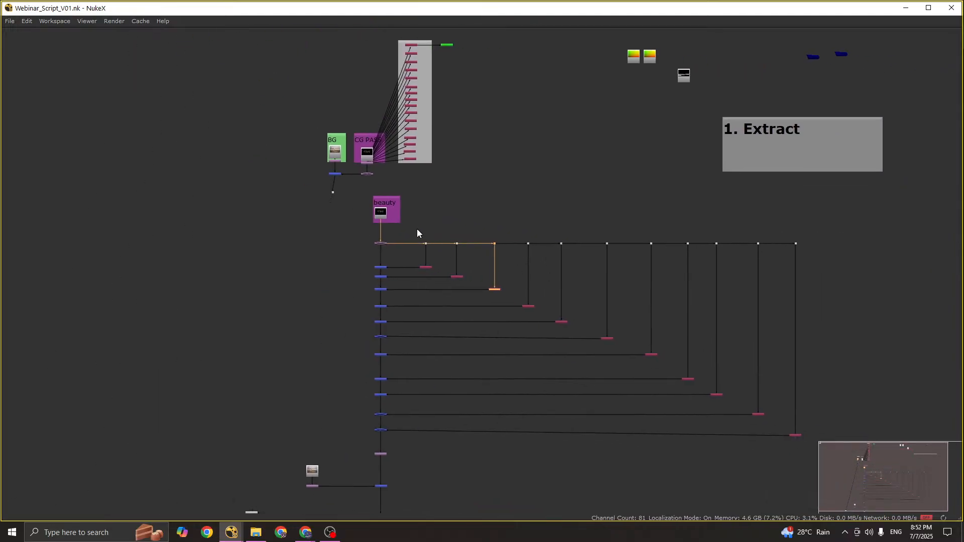
drag(417, 233, 816, 458)
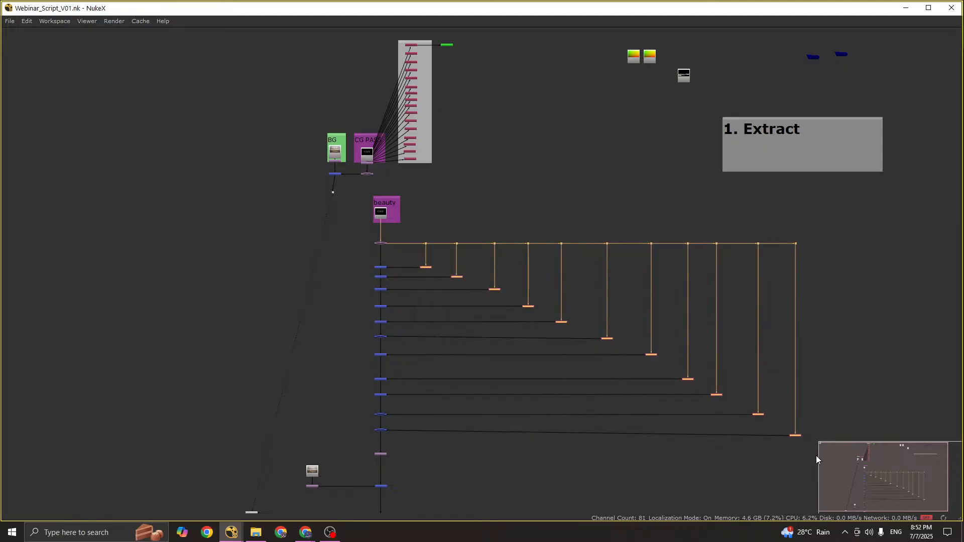
scroll(416, 233, up, 5)
drag(390, 282, 534, 347)
drag(359, 316, 265, 343)
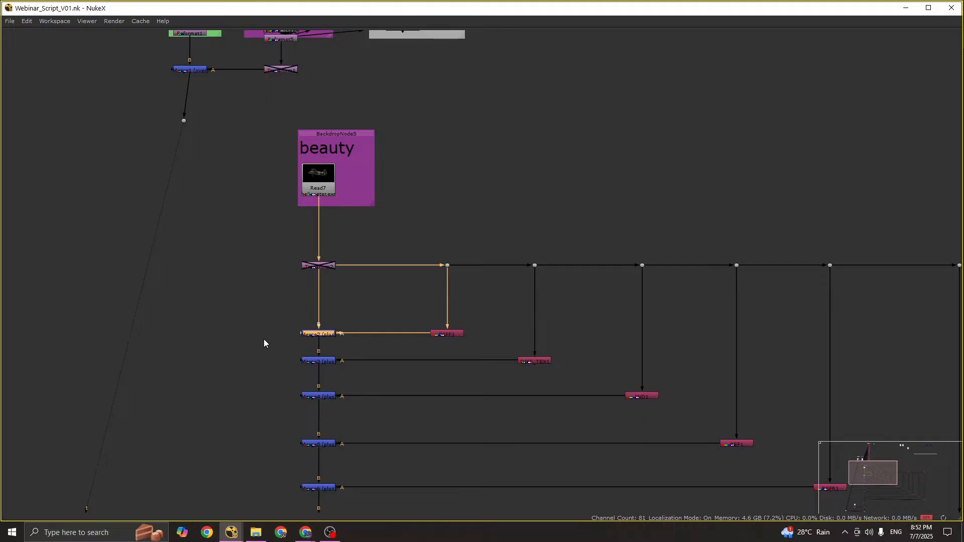
Step: Restore the normal layout, display the beauty Read7 in the Viewer, and examine the whole helicopter and its surface details
key(space)
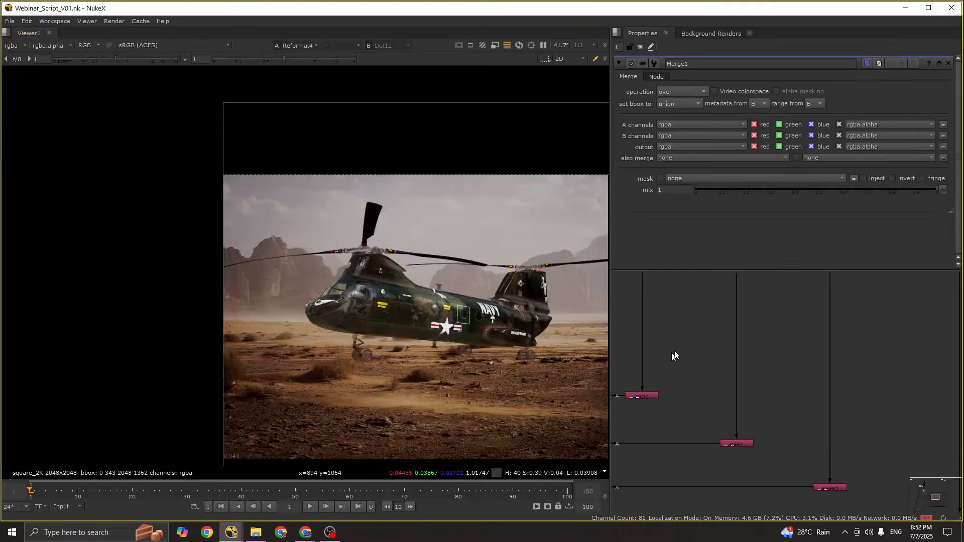
scroll(699, 392, up, 4)
key(1)
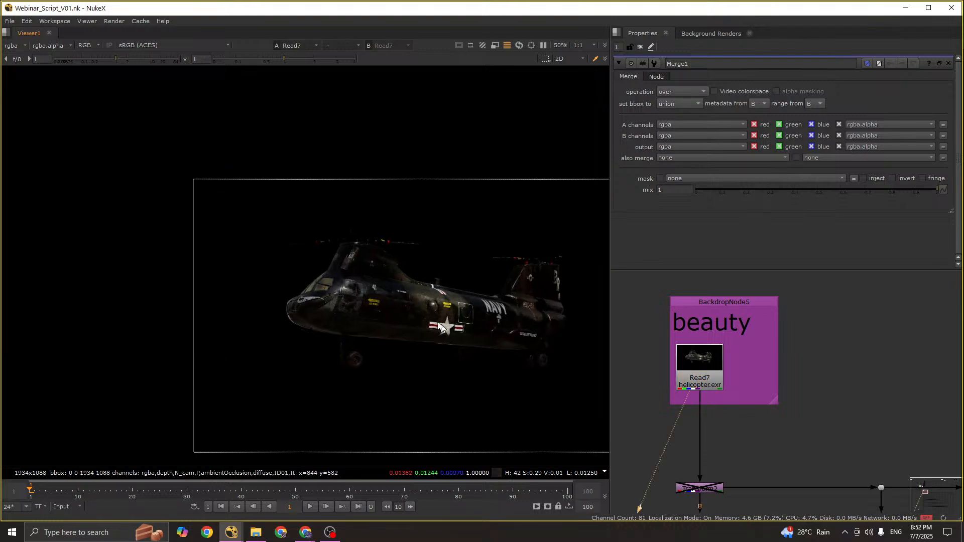
scroll(397, 273, up, 5)
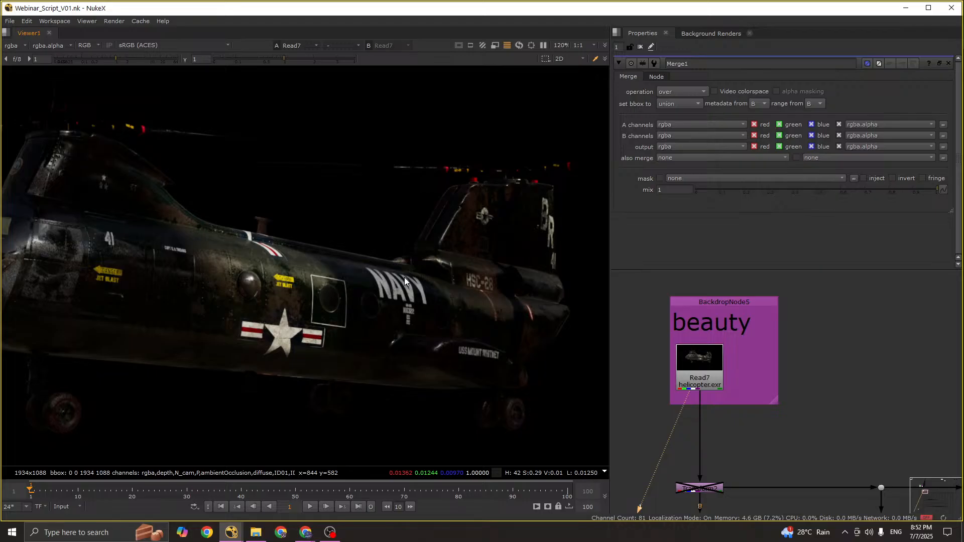
scroll(405, 282, down, 4)
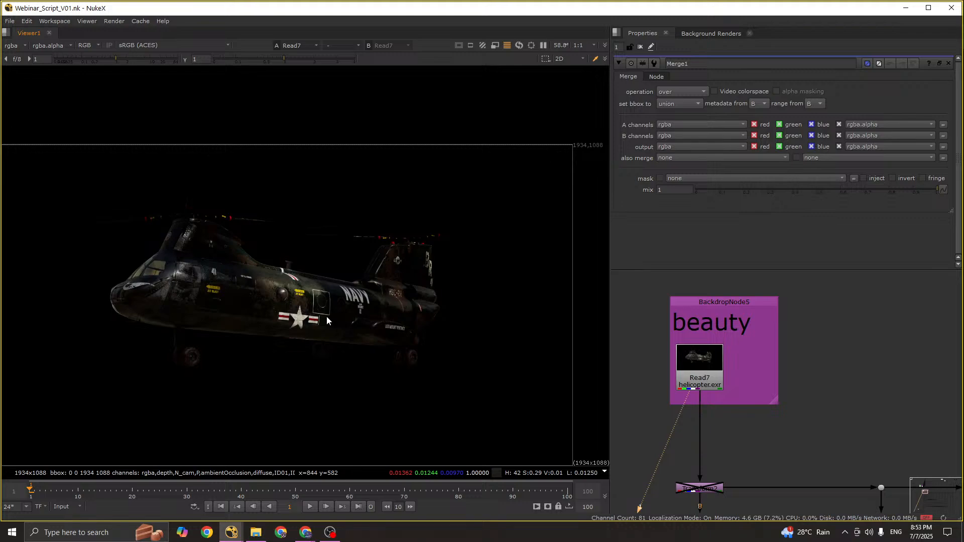
scroll(293, 264, up, 4)
drag(362, 287, 227, 342)
scroll(227, 342, down, 4)
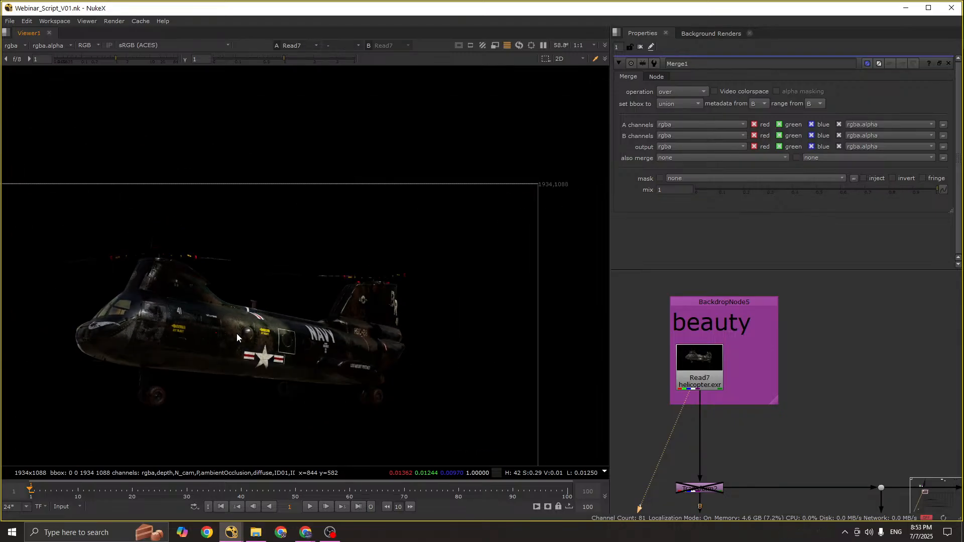
drag(45, 230, 430, 434)
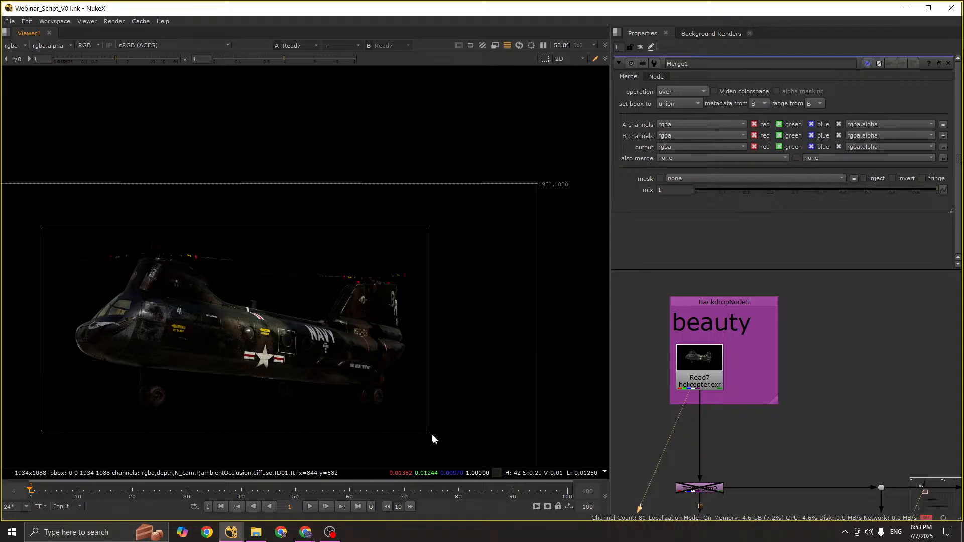
middle_drag(356, 343, 376, 305)
drag(494, 202, 191, 392)
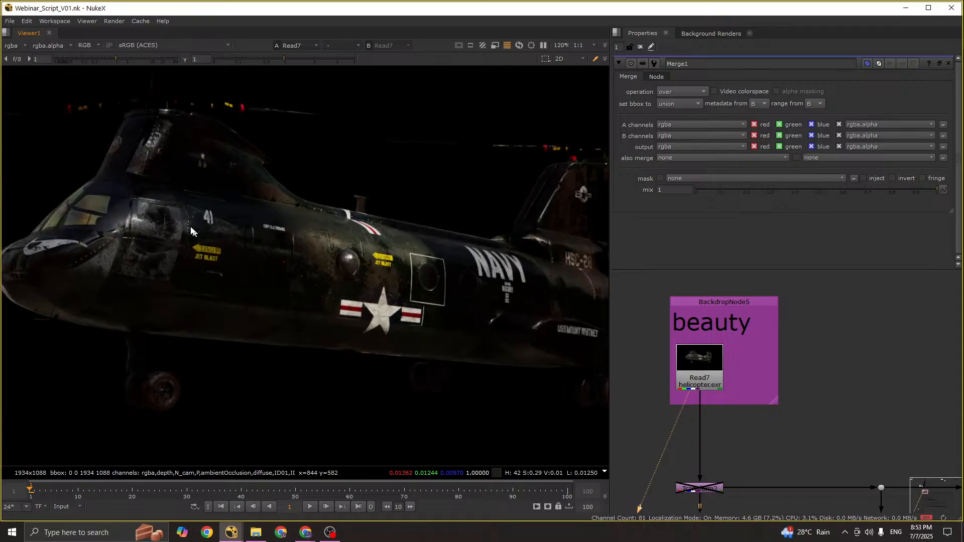
Step: Display the DIFF_TEX1 pass in the Viewer to inspect it separately from the beauty
scroll(360, 290, down, 2)
scroll(827, 434, down, 4)
middle_drag(867, 476, 749, 345)
scroll(749, 345, up, 3)
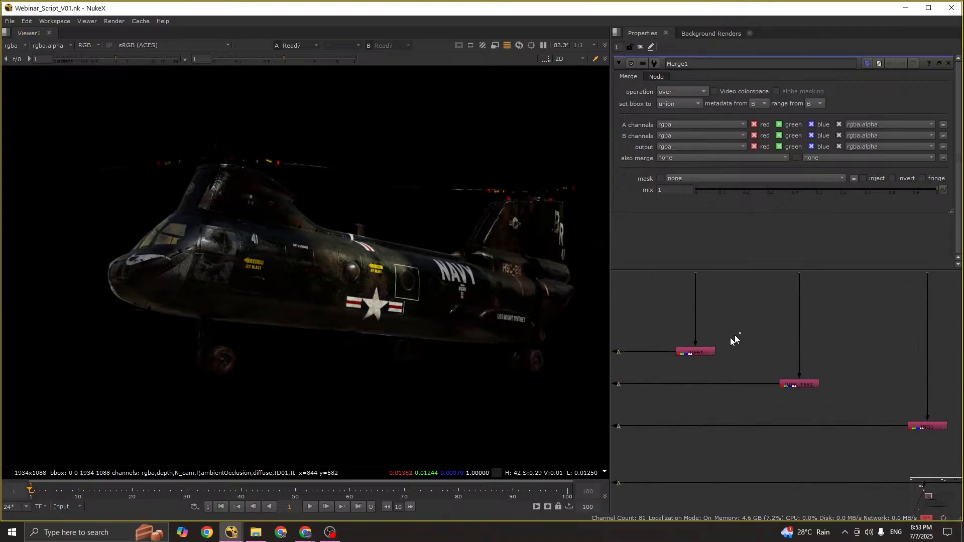
key(1)
scroll(269, 209, down, 2)
drag(734, 350, 791, 389)
key(2)
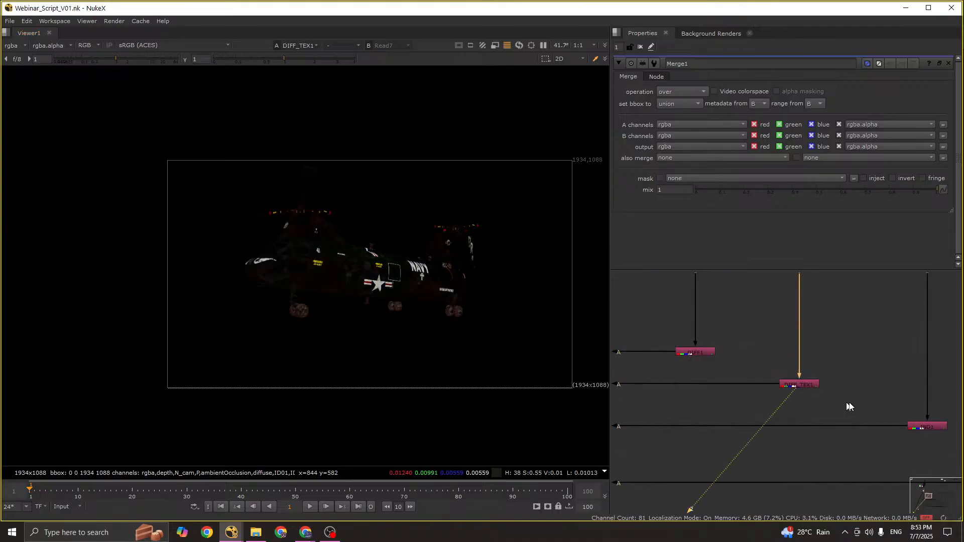
Step: Display the pass nodes following DIFF_TEX1 one after another in the Viewer, up to REF_MATR1
middle_drag(865, 400, 707, 360)
drag(708, 359, 793, 399)
key(2)
middle_drag(848, 417, 721, 385)
key(2)
drag(721, 384, 874, 463)
key(2)
middle_drag(816, 390, 740, 405)
drag(773, 407, 854, 470)
key(2)
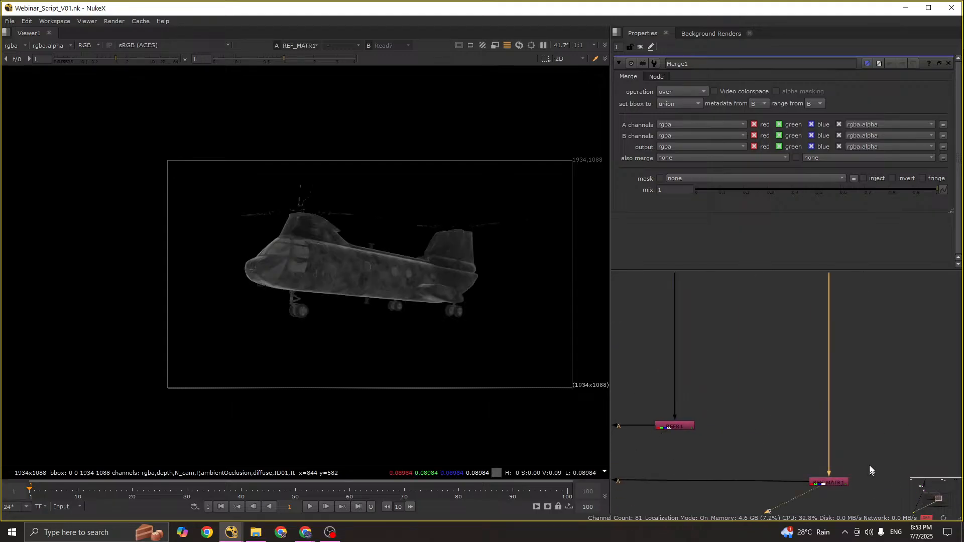
Step: Display the SHADOW1 pass in the Viewer and examine the helicopter's markings and shadow detail
middle_drag(870, 468, 797, 424)
drag(764, 416, 862, 499)
key(2)
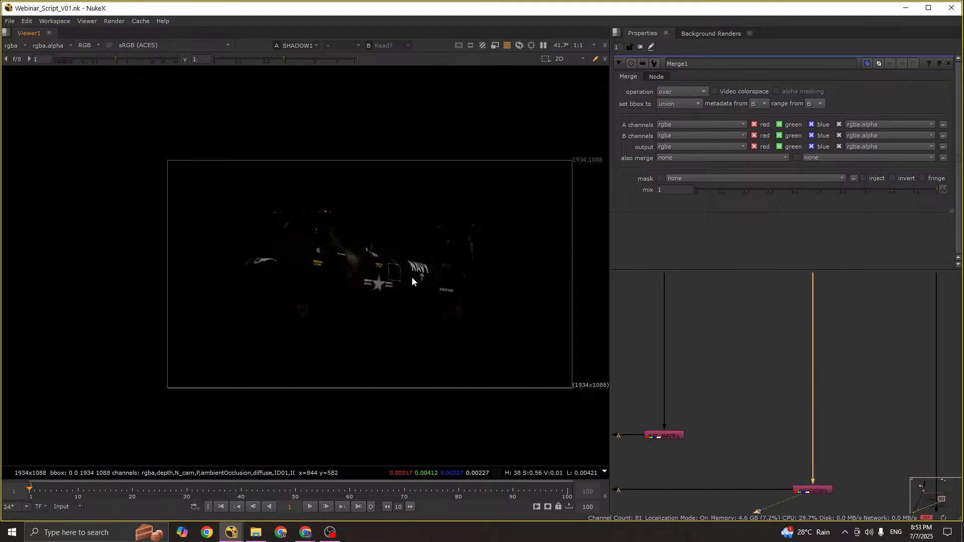
scroll(411, 277, up, 3)
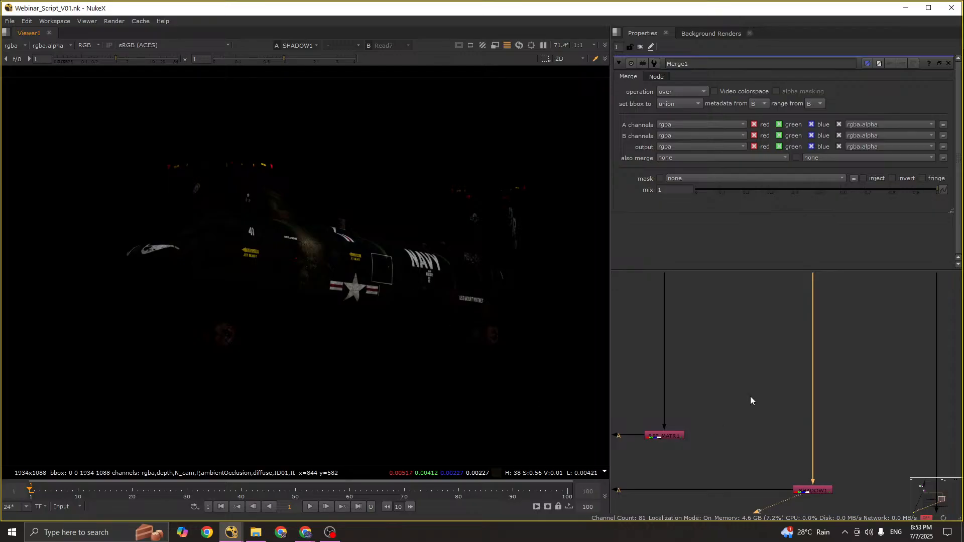
scroll(750, 391, down, 9)
Step: Display the beauty's Transform2 output in the Viewer and examine it alongside the first branches of the pass tree
middle_drag(686, 387, 738, 402)
scroll(686, 376, up, 8)
middle_drag(614, 315, 662, 320)
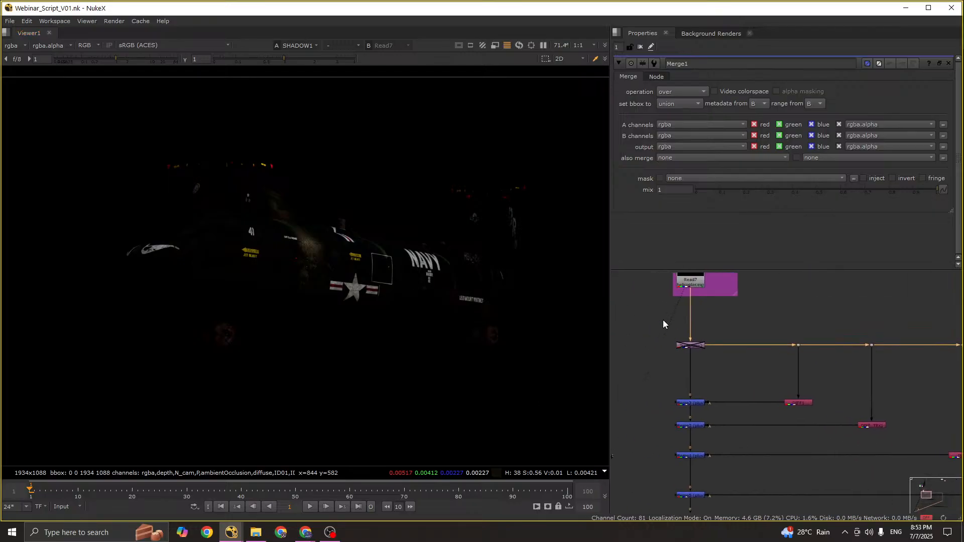
click(690, 345)
key(1)
drag(254, 221, 414, 312)
scroll(754, 381, down, 5)
middle_drag(796, 414, 755, 348)
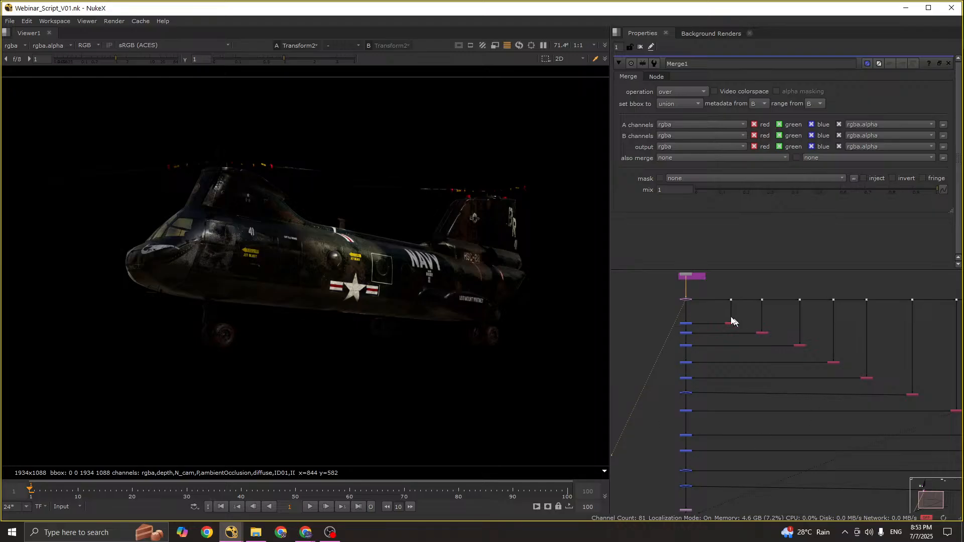
scroll(673, 287, up, 4)
click(741, 327)
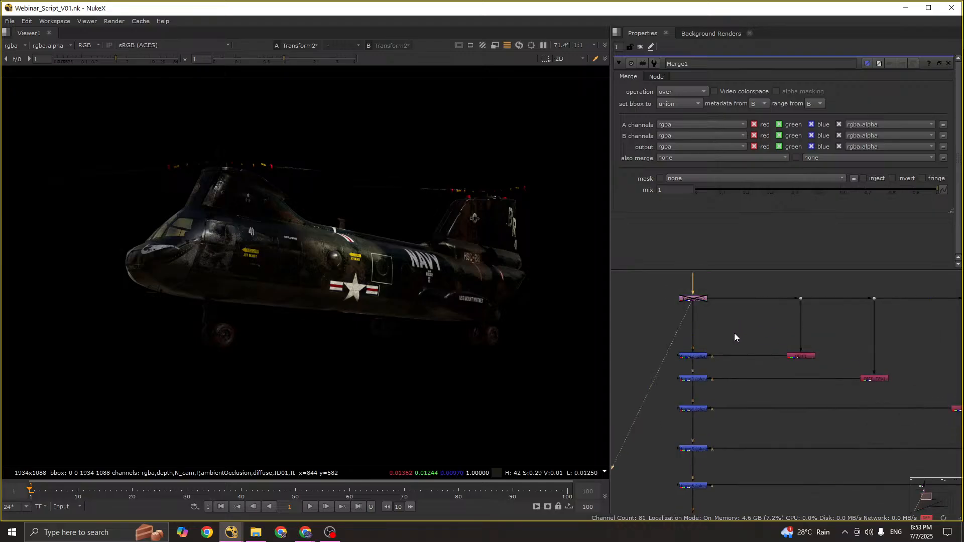
Step: Examine the separated pass nodes in BackdropNode4 from ID01 down to SPEC
key(space)
scroll(622, 222, up, 6)
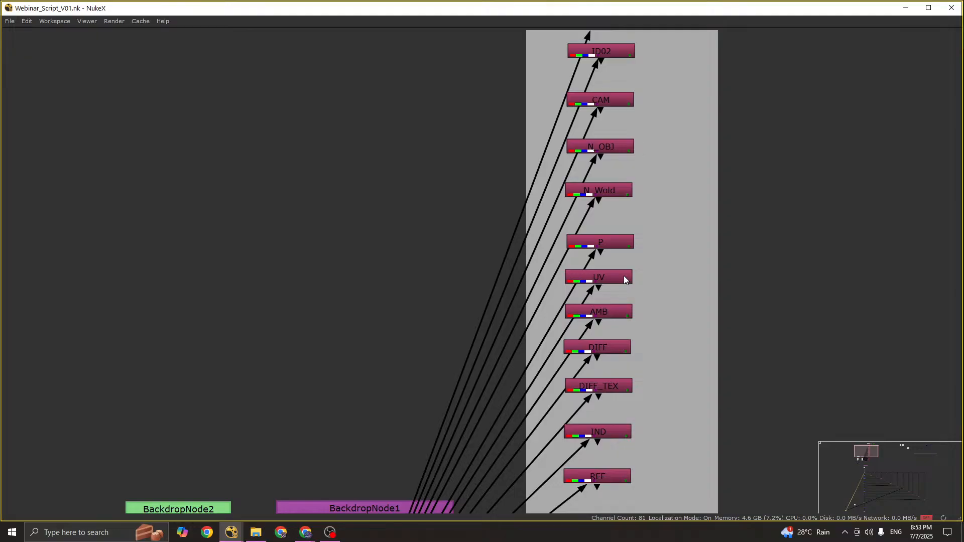
scroll(625, 280, down, 2)
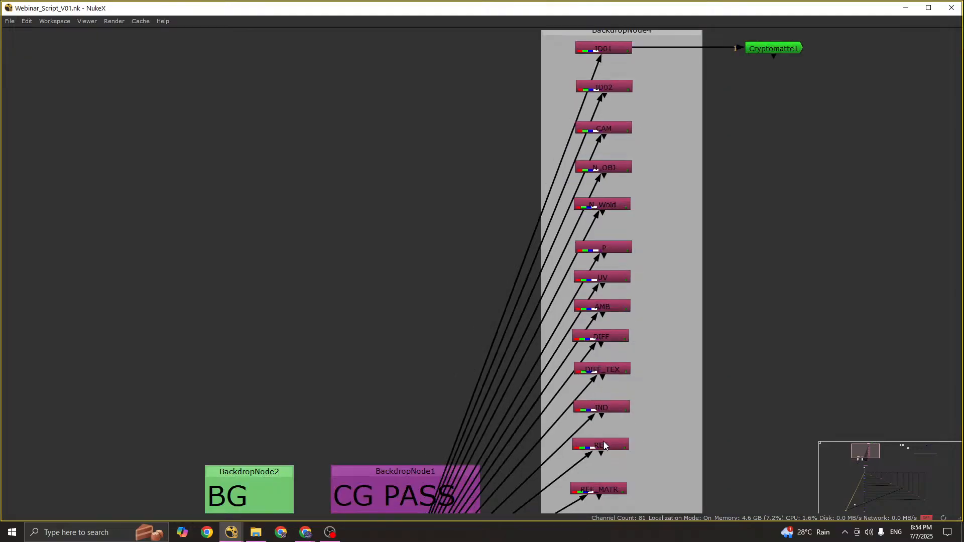
middle_drag(621, 461, 614, 366)
scroll(614, 366, up, 3)
scroll(614, 374, down, 4)
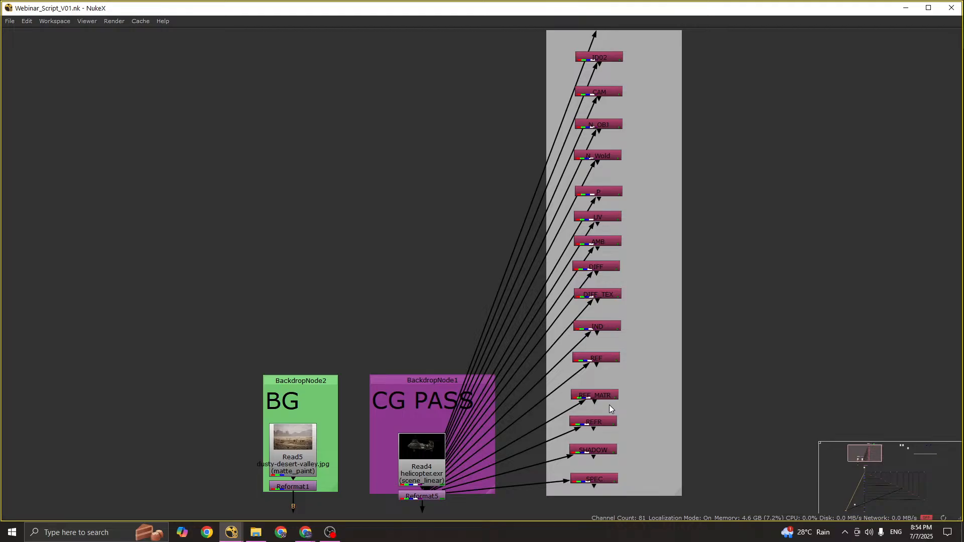
scroll(592, 368, down, 4)
middle_drag(620, 430, 611, 364)
Step: Trace the beauty rebuild tree and single out the DIFF1, DIFF_TEX1 and IND1 pass branches in order
key(space)
middle_drag(647, 431, 740, 362)
scroll(725, 355, down, 2)
middle_drag(680, 413, 727, 334)
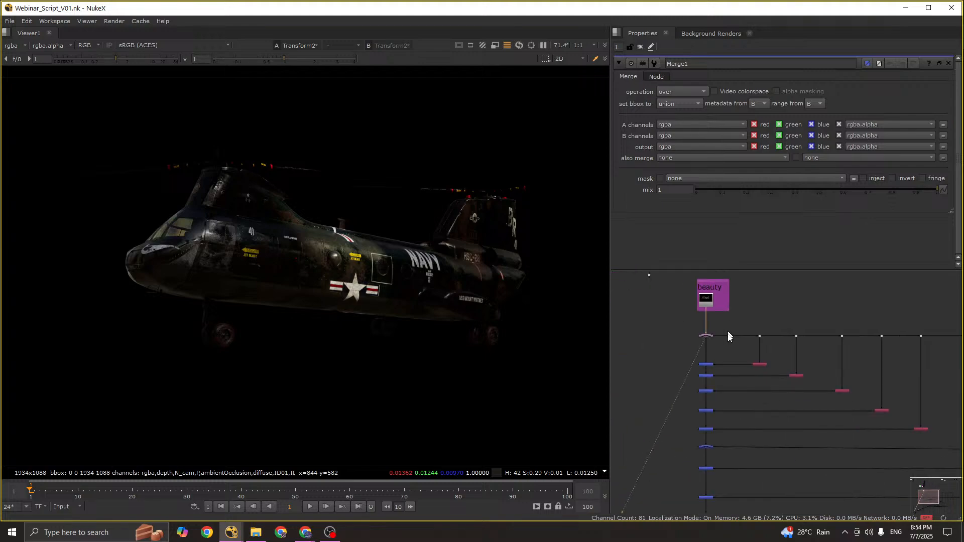
scroll(736, 359, up, 8)
scroll(771, 385, down, 2)
scroll(786, 383, down, 4)
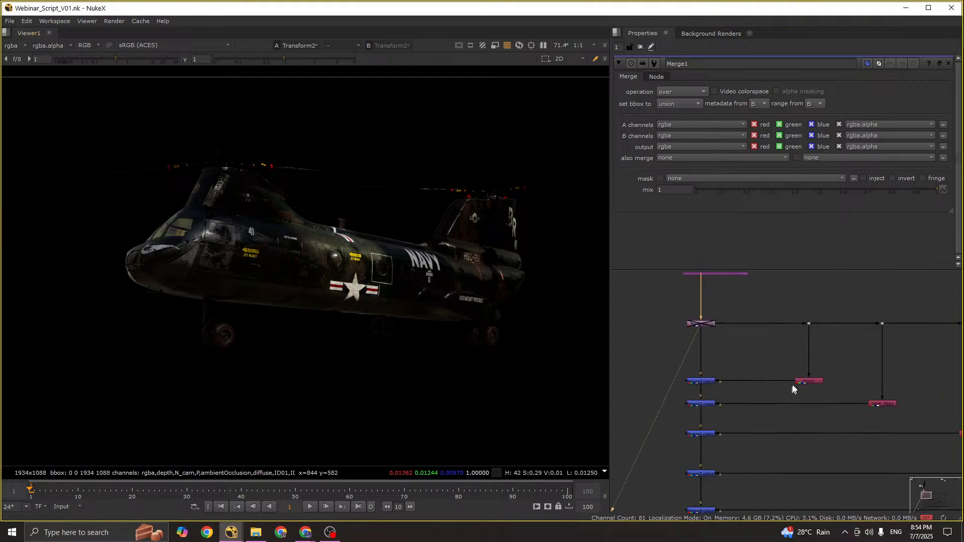
middle_drag(792, 387, 753, 371)
scroll(752, 363, up, 3)
drag(726, 353, 823, 399)
middle_drag(835, 399, 686, 344)
drag(700, 340, 803, 374)
drag(804, 328, 662, 370)
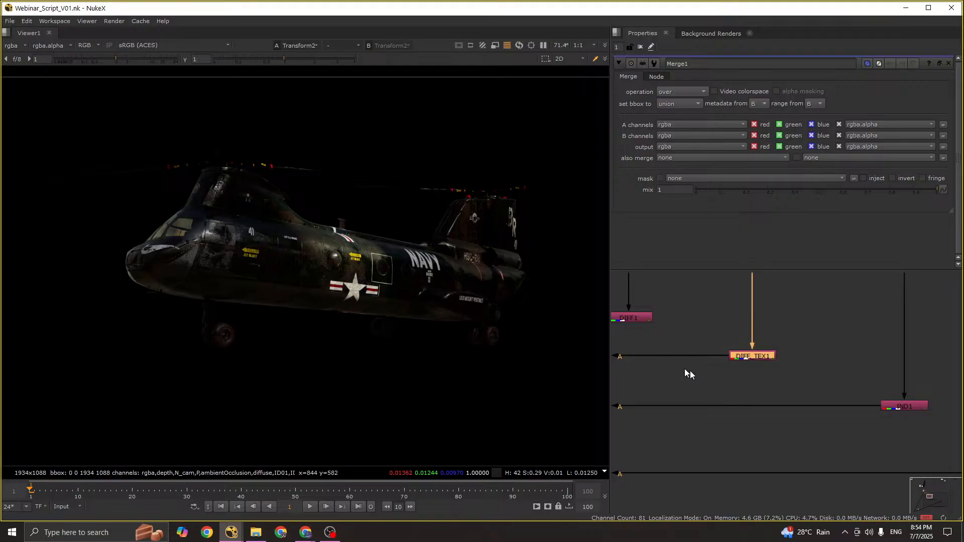
scroll(733, 384, down, 3)
scroll(739, 309, up, 4)
drag(740, 309, 571, 387)
middle_drag(834, 380, 751, 380)
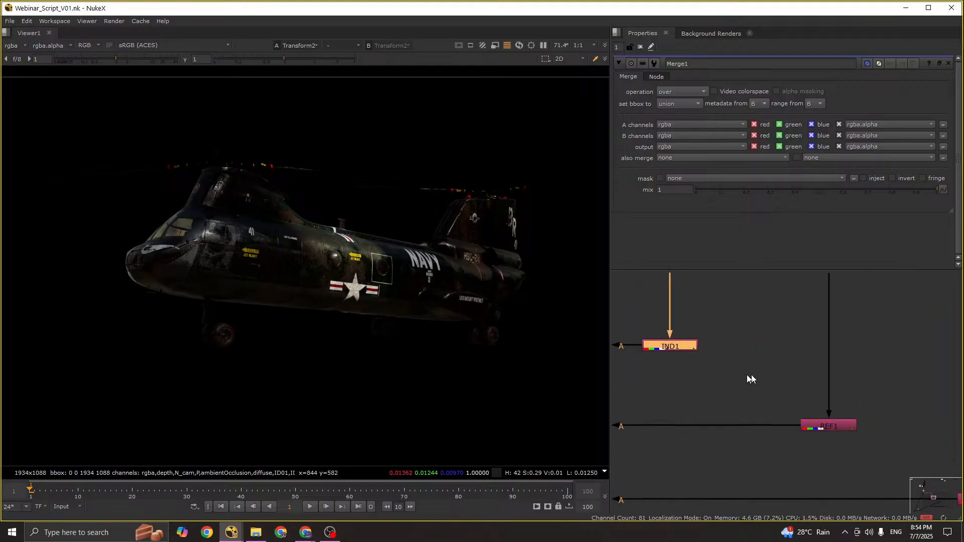
scroll(707, 369, down, 3)
scroll(686, 382, up, 4)
middle_drag(686, 339, 694, 377)
Step: Review the original pass list beside the CG PASS backdrop again and compare it with the rebuild tree
key(space)
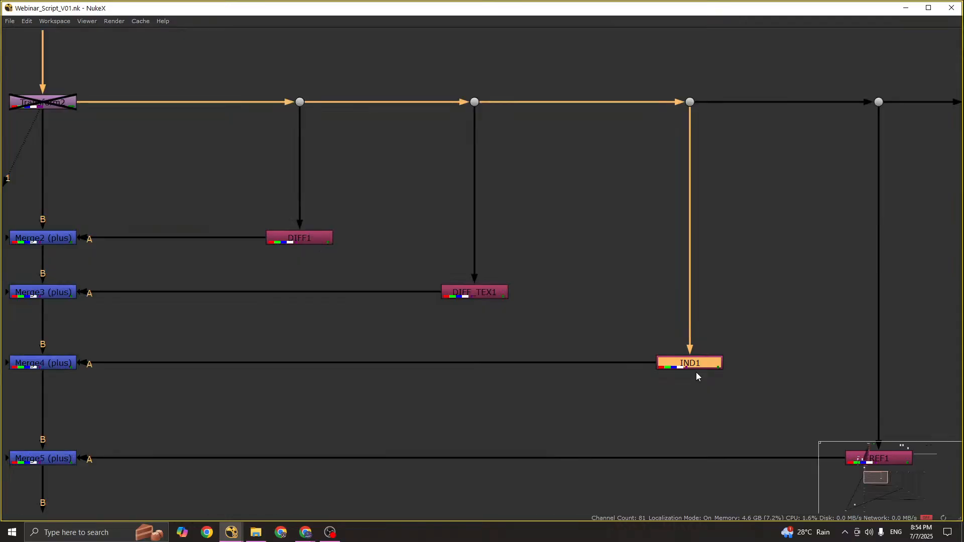
scroll(623, 218, down, 5)
scroll(583, 312, up, 4)
scroll(548, 176, up, 4)
scroll(548, 176, down, 4)
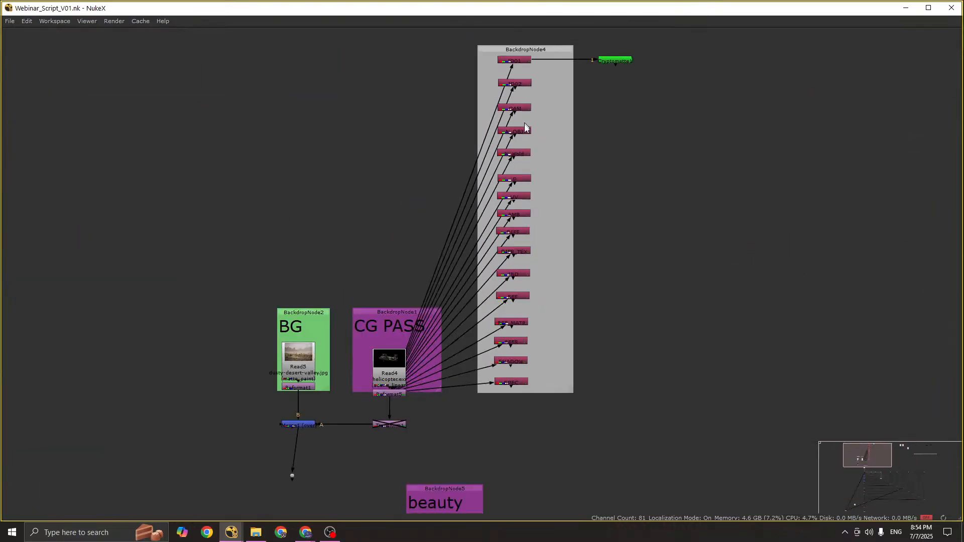
scroll(487, 70, up, 4)
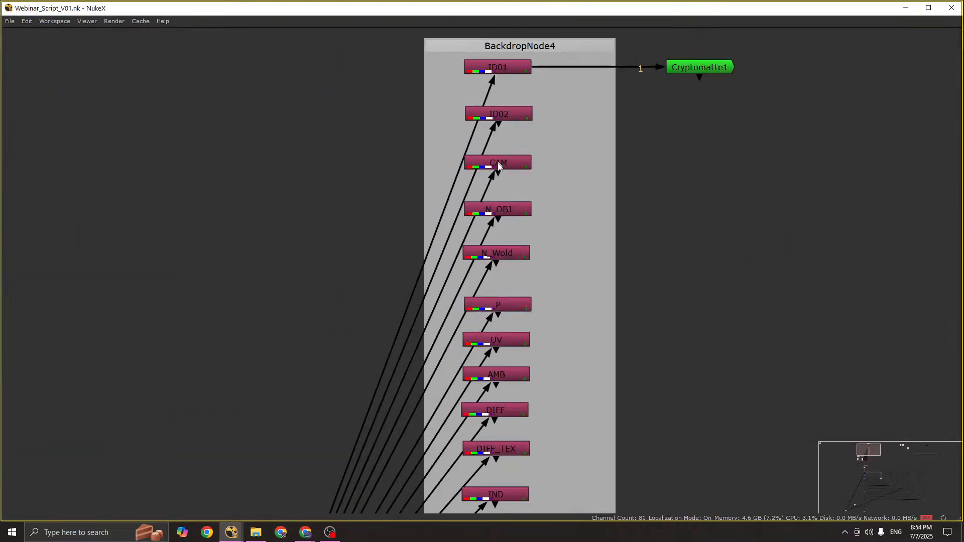
middle_drag(534, 441, 590, 251)
middle_drag(581, 343, 592, 267)
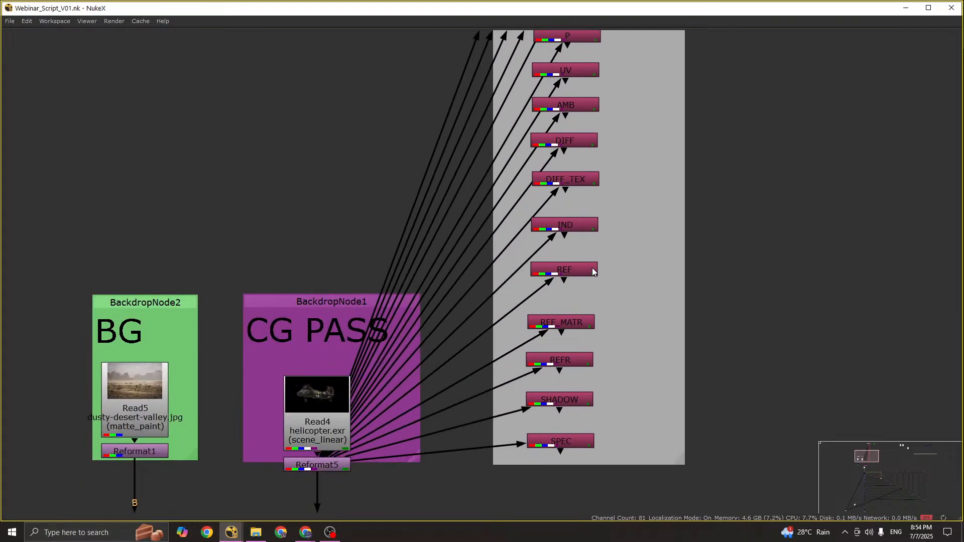
middle_drag(598, 379, 614, 327)
scroll(590, 356, up, 1)
middle_drag(464, 433, 517, 420)
Step: Display the helicopter.exr Read node from the CG PASS backdrop in the Viewer
click(319, 387)
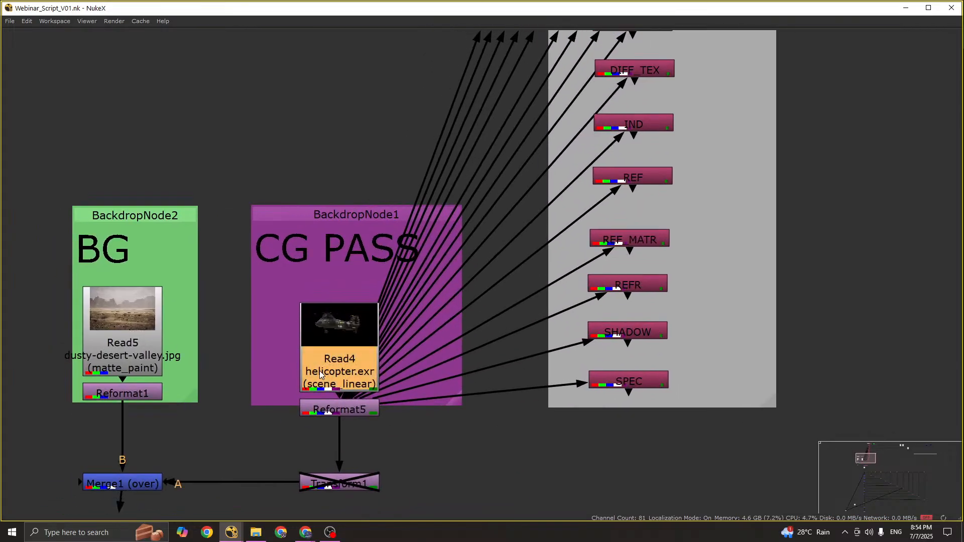
key(1)
key(space)
scroll(812, 410, down, 5)
scroll(787, 399, up, 5)
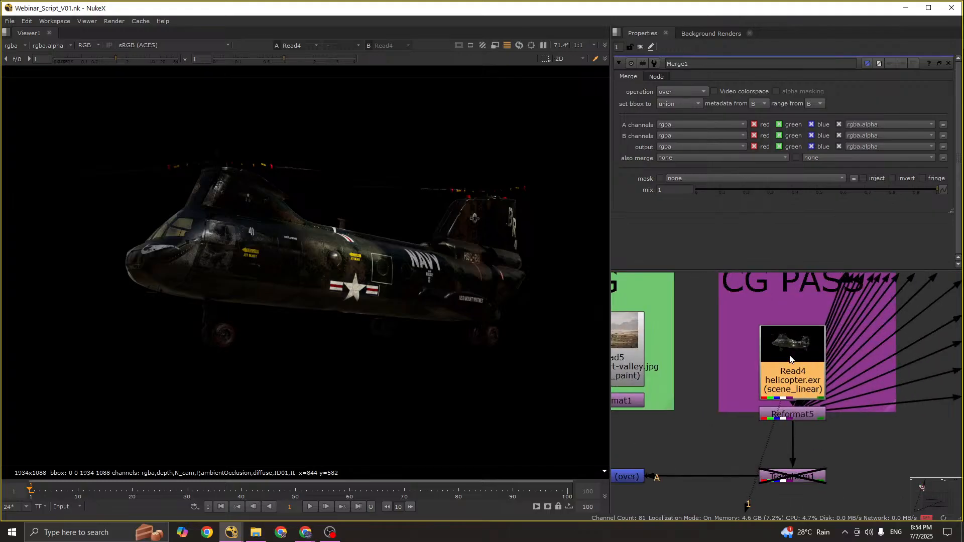
Step: Open the helicopter.exr Read node's properties and list the render layers available in the Viewer
double_click(787, 358)
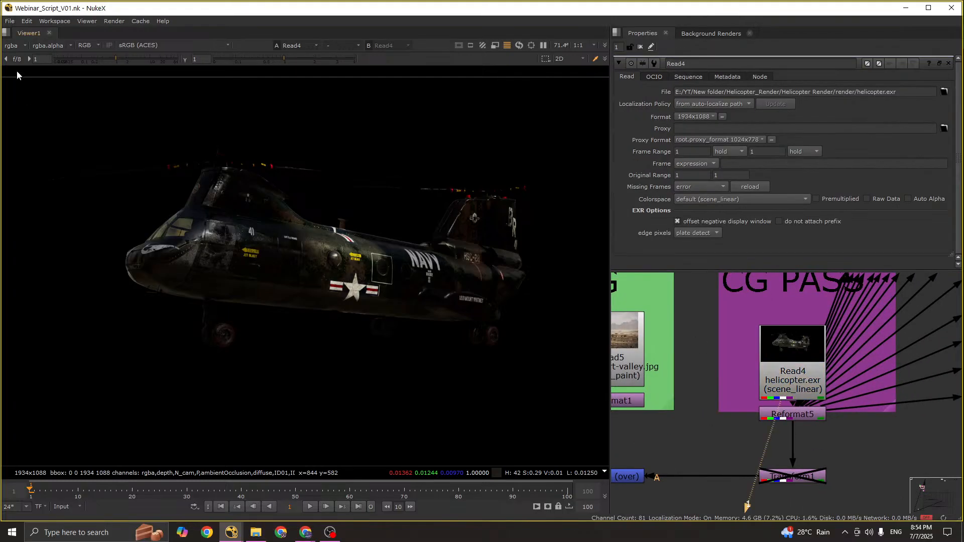
click(14, 46)
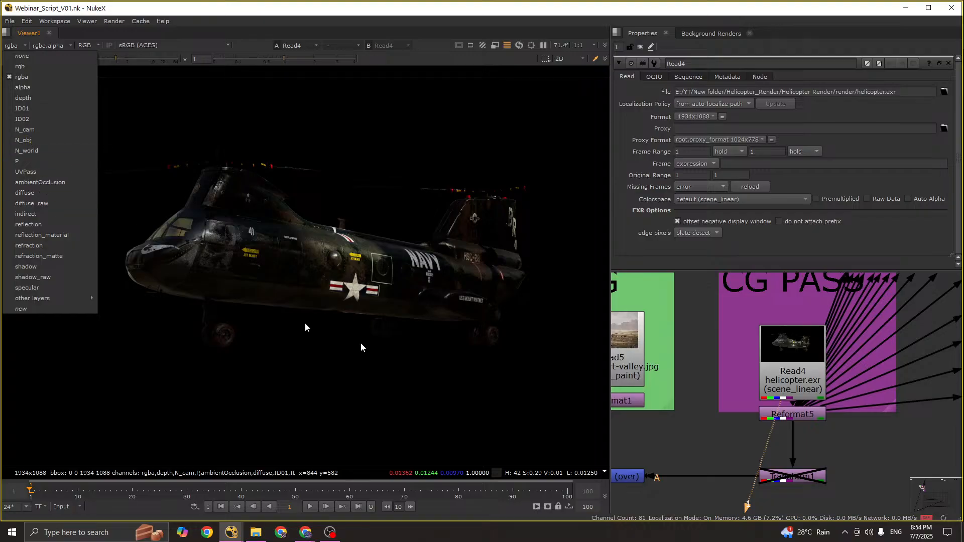
click(733, 422)
Step: Return to the rebuild tree under the beauty backdrop and single out the REF1 and REFR1 branches
scroll(763, 412, down, 5)
middle_drag(795, 424, 717, 318)
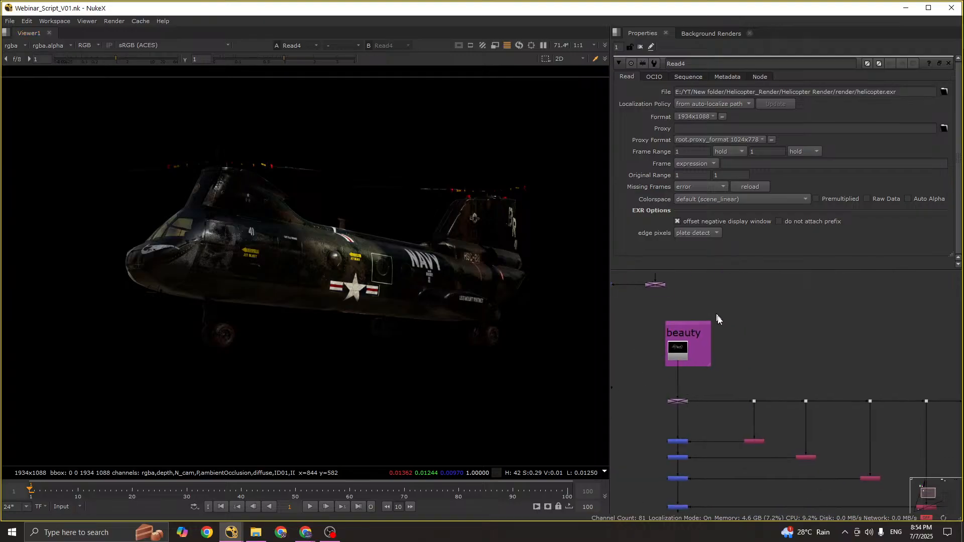
key(space)
middle_drag(812, 435, 663, 312)
scroll(723, 361, up, 6)
middle_drag(776, 379, 608, 335)
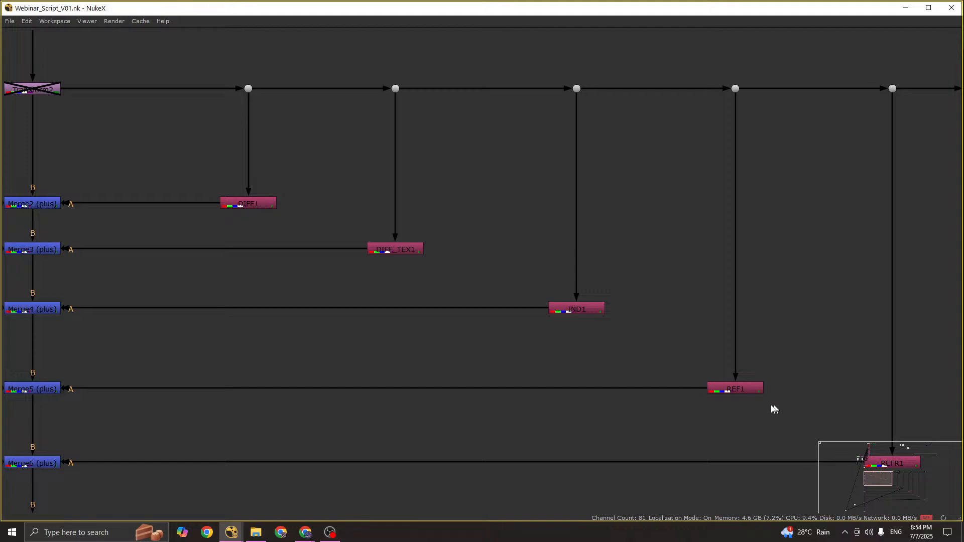
middle_drag(773, 406, 700, 342)
click(668, 323)
scroll(706, 345, up, 2)
scroll(703, 341, down, 4)
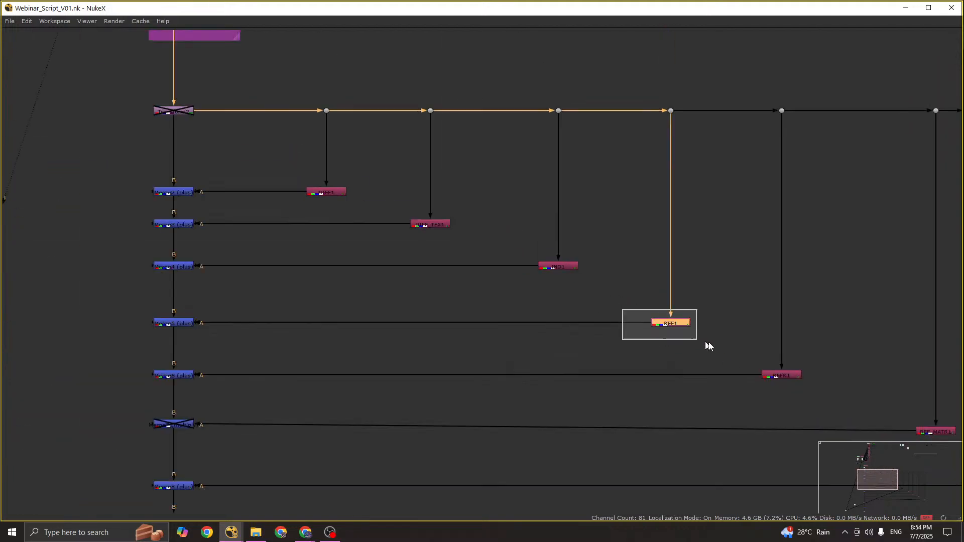
scroll(784, 377, up, 4)
click(775, 370)
scroll(650, 345, down, 4)
scroll(813, 391, up, 4)
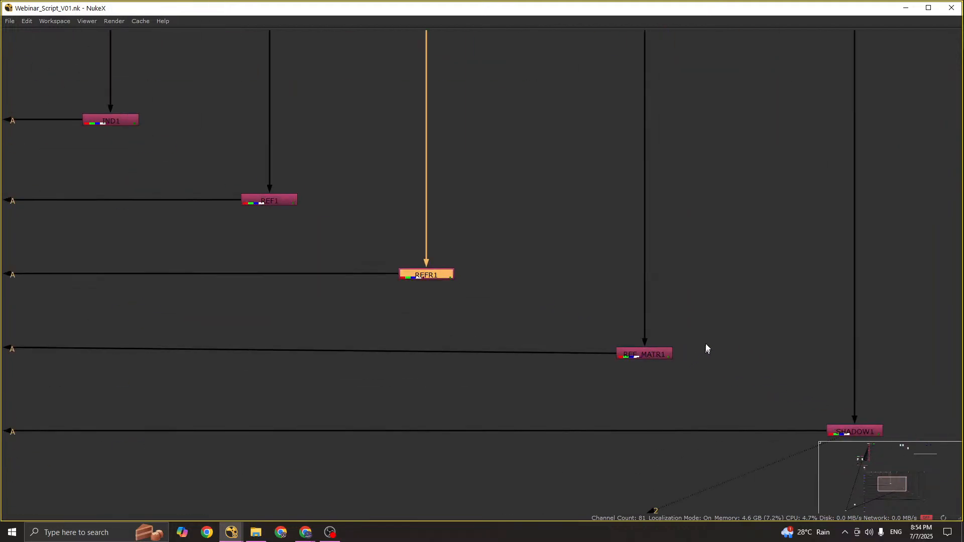
Step: Follow the remaining branches of the pass tree from REF_MATR1 through SHADOW1 and SPEC1 to AMB1
drag(704, 341, 569, 380)
scroll(657, 372, down, 3)
scroll(662, 366, up, 2)
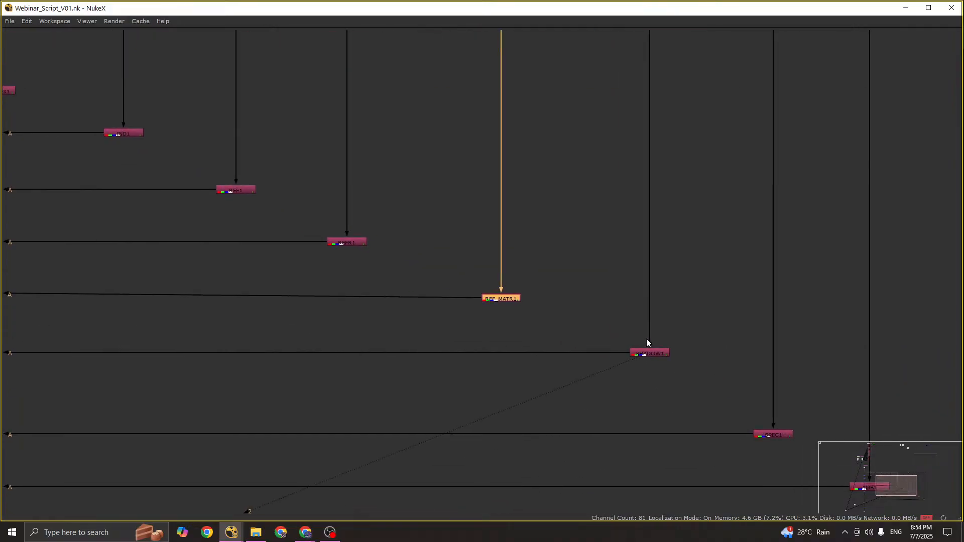
click(647, 350)
middle_drag(745, 408, 587, 323)
click(588, 324)
drag(760, 360, 597, 412)
scroll(700, 381, up, 3)
scroll(700, 383, down, 3)
middle_drag(596, 419, 428, 371)
middle_drag(166, 185, 510, 351)
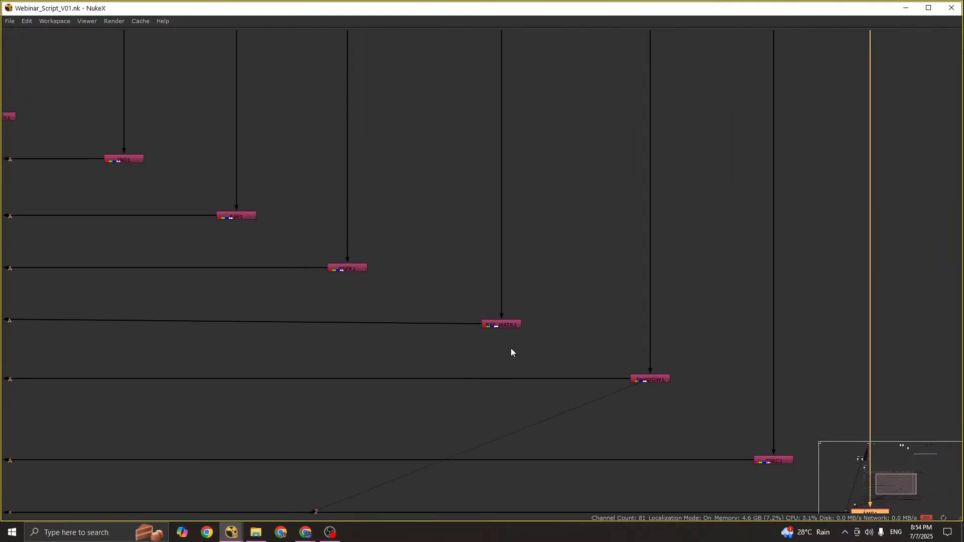
Step: Display the SPEC1 pass in the Viewer and inspect its highlights on the helicopter's body
scroll(495, 334, up, 2)
scroll(495, 333, down, 2)
scroll(609, 363, down, 2)
key(space)
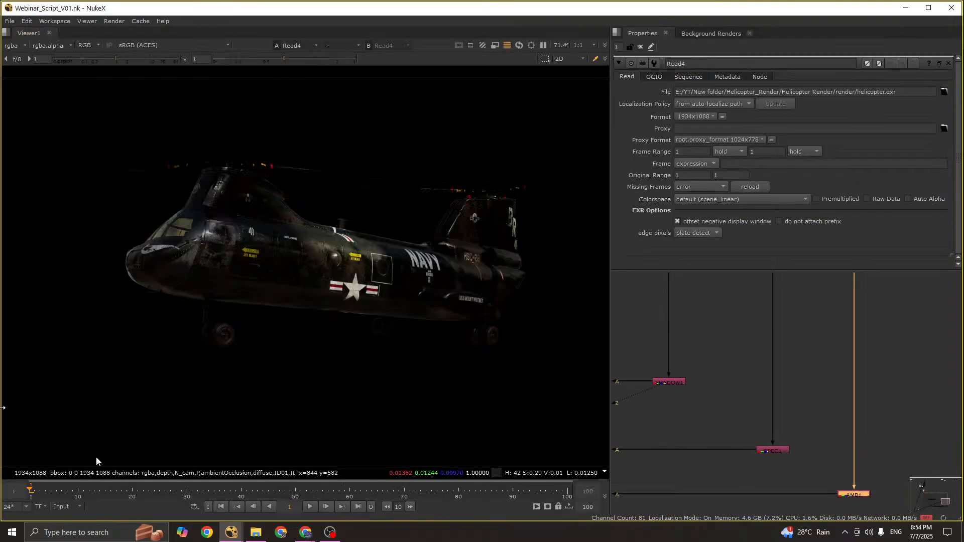
drag(814, 425, 671, 488)
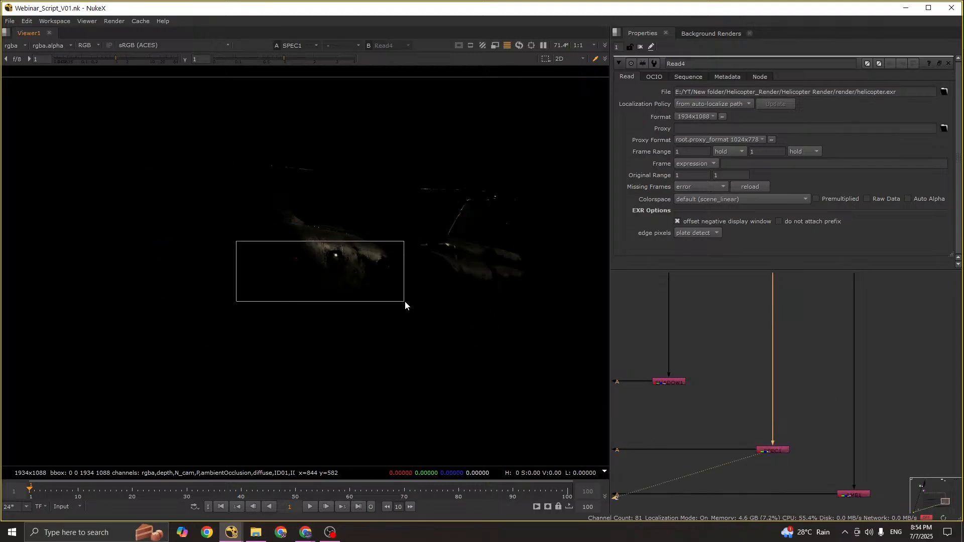
key(space)
Step: Examine the order in which the pass branches merge down the beauty tree, from DIFF1 to the last ones
scroll(722, 403, down, 3)
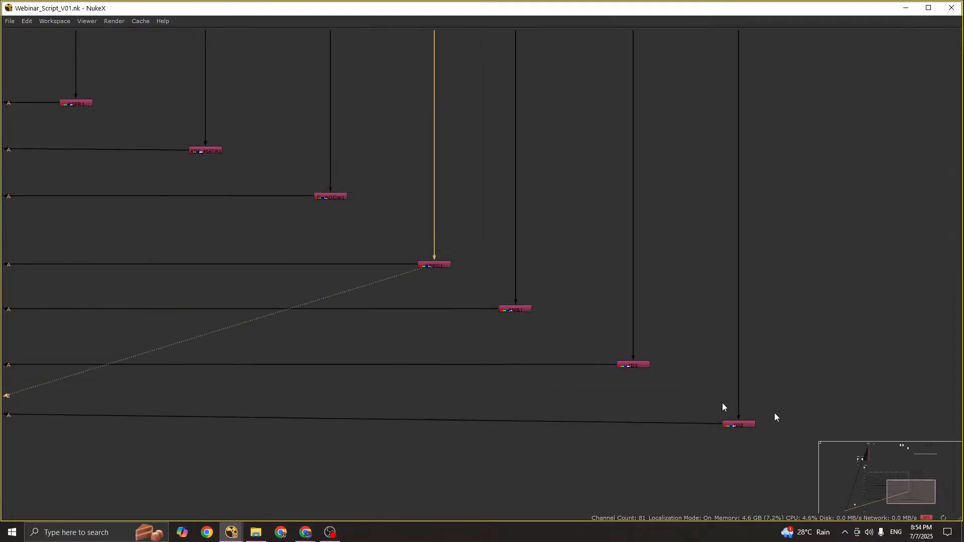
scroll(602, 308, down, 3)
scroll(417, 257, up, 5)
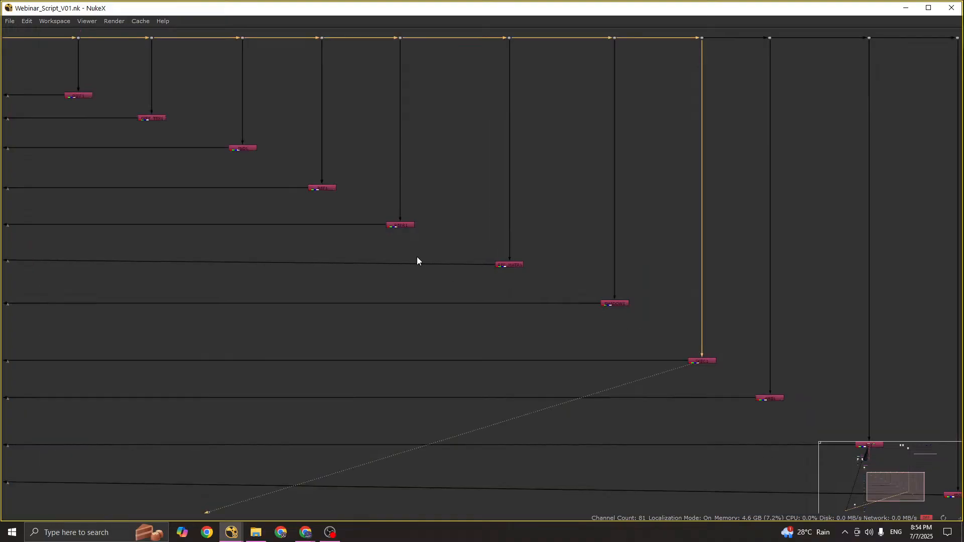
drag(338, 183, 421, 229)
drag(200, 121, 313, 166)
middle_drag(249, 143, 519, 247)
drag(311, 152, 470, 218)
scroll(470, 218, down, 5)
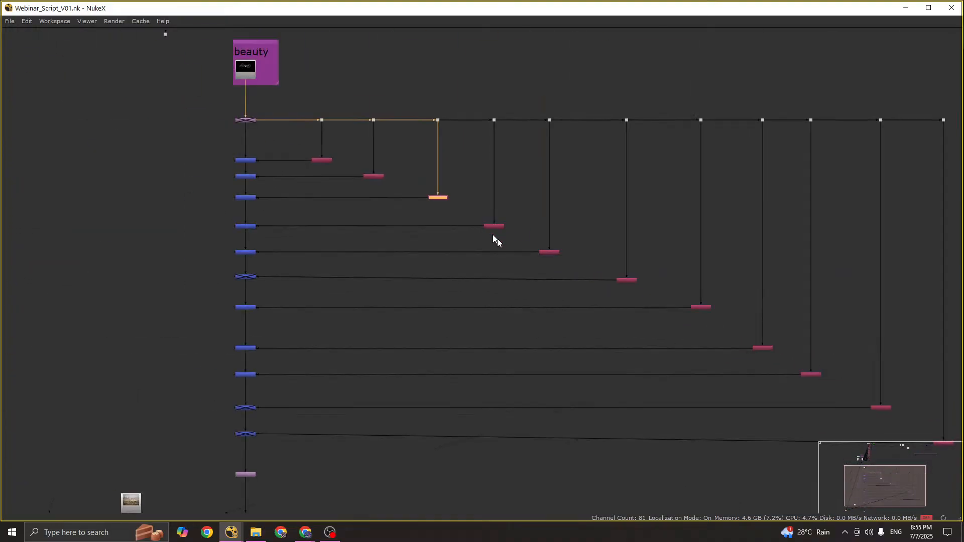
scroll(811, 378, up, 3)
scroll(815, 381, down, 1)
scroll(815, 380, down, 1)
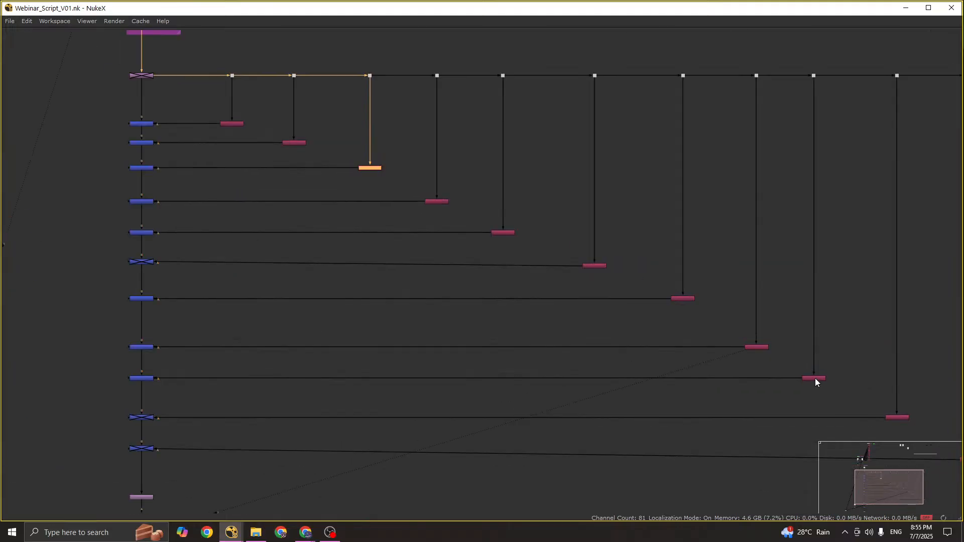
Step: Move AMB1 up beside the IND1 branch and extract its merge, placing it directly below Merge4
drag(814, 379, 404, 189)
middle_drag(405, 185, 625, 236)
click(366, 427)
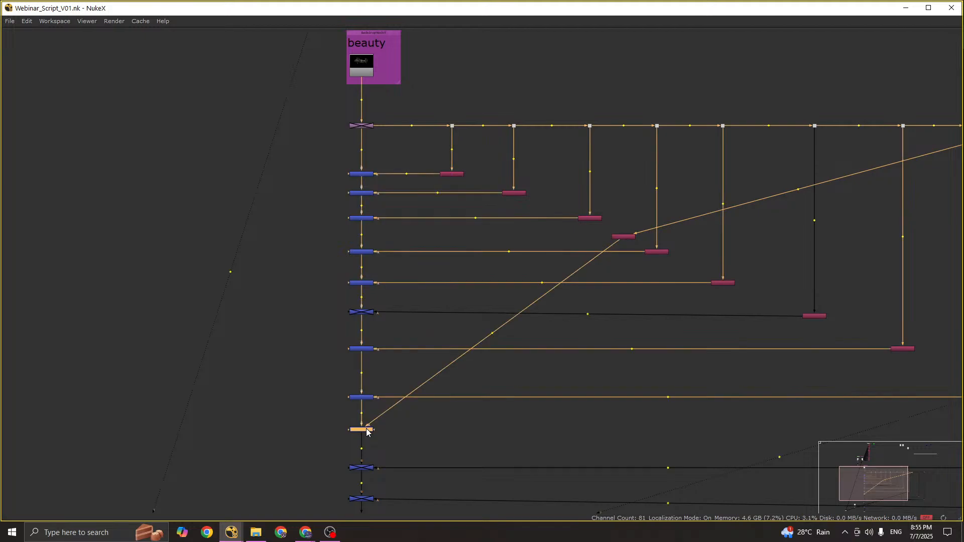
key(ctrl+shift+x)
drag(392, 428, 362, 240)
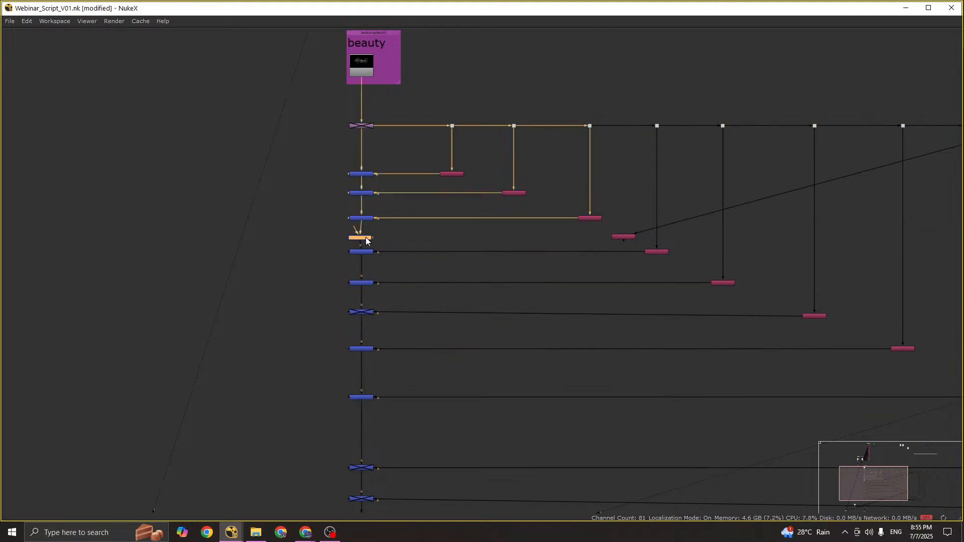
Step: Connect the AMB1 pass to the A input of the relocated merge below Merge4
middle_drag(395, 269, 415, 318)
key(space)
middle_drag(644, 361, 746, 377)
scroll(747, 377, down, 3)
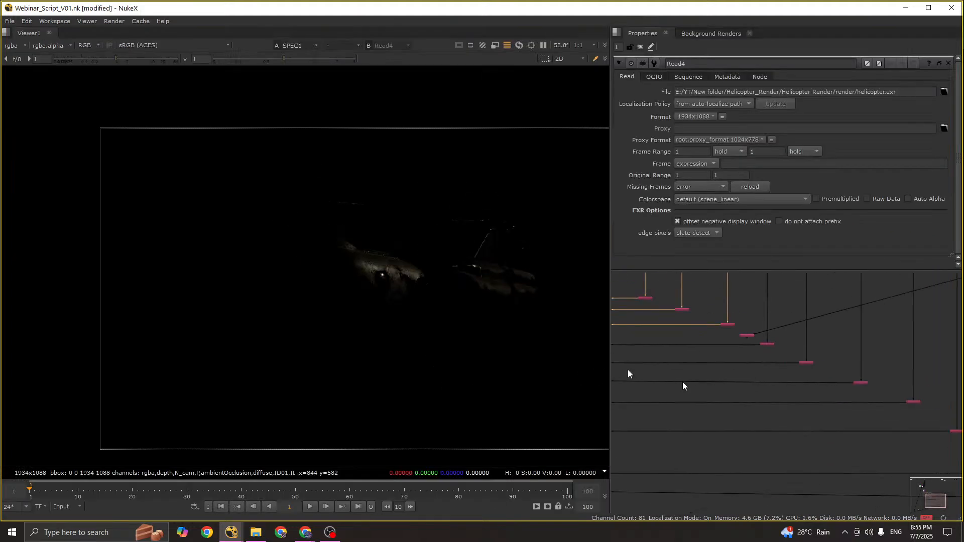
middle_drag(649, 327, 749, 342)
scroll(815, 372, up, 4)
scroll(706, 333, down, 1)
drag(654, 327, 928, 334)
scroll(711, 326, up, 3)
Step: Display Merge4 in the Viewer and examine the combined passes next to the relocated AMB1 branch
click(647, 305)
key(1)
scroll(788, 335, up, 1)
middle_drag(787, 336, 771, 349)
scroll(773, 352, down, 1)
middle_drag(929, 330, 894, 322)
scroll(878, 329, up, 3)
scroll(893, 322, down, 5)
middle_drag(760, 346, 714, 358)
scroll(863, 348, down, 2)
scroll(878, 351, up, 6)
scroll(883, 357, down, 2)
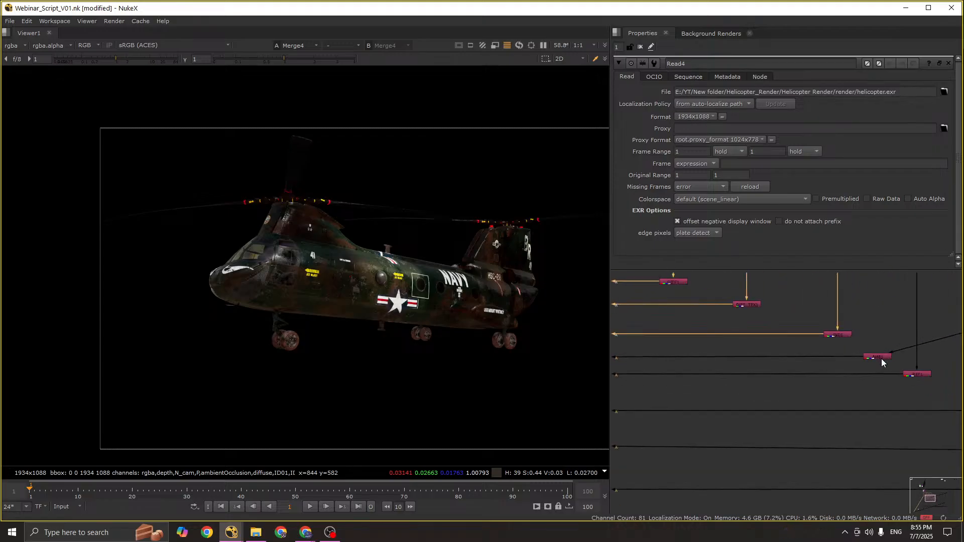
Step: Move AMB1 back to its place between the SPEC1 branch and the last two pass branches
scroll(853, 361, down, 2)
key(space)
scroll(541, 233, up, 8)
middle_drag(711, 311, 340, 164)
scroll(340, 164, up, 1)
scroll(335, 162, down, 5)
click(335, 162)
drag(335, 162, 751, 346)
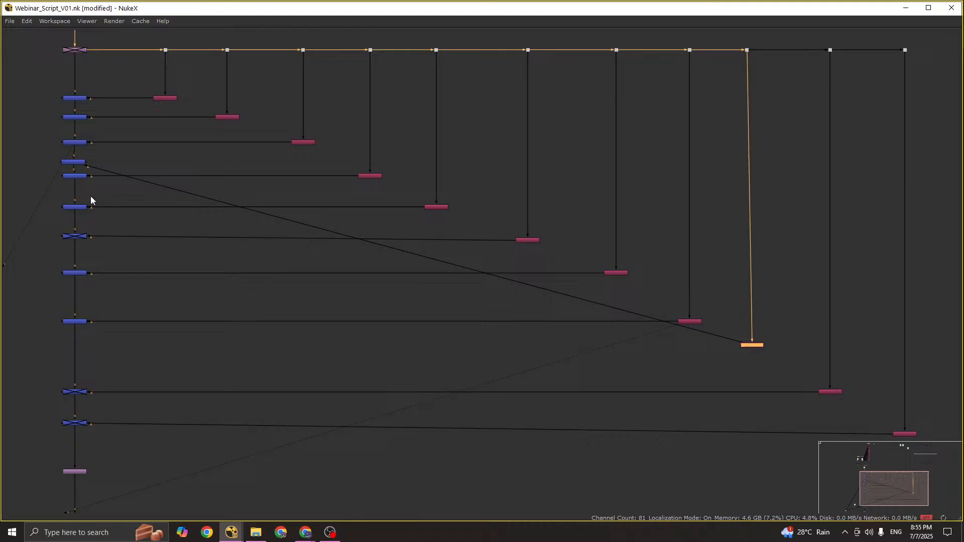
Step: Delete the AMB1 pass's merge node below Merge4 from the main stream
click(68, 162)
key(Delete)
scroll(662, 331, up, 4)
scroll(695, 301, down, 5)
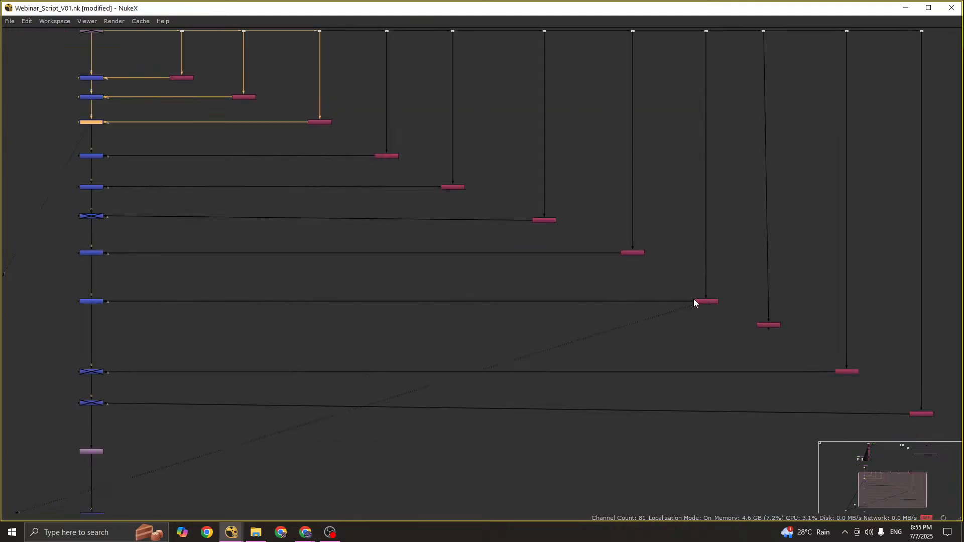
Step: Move SPEC1 up near the top of its branch and delete its merge from the main stream
scroll(710, 332, up, 2)
click(717, 331)
drag(717, 331, 716, 178)
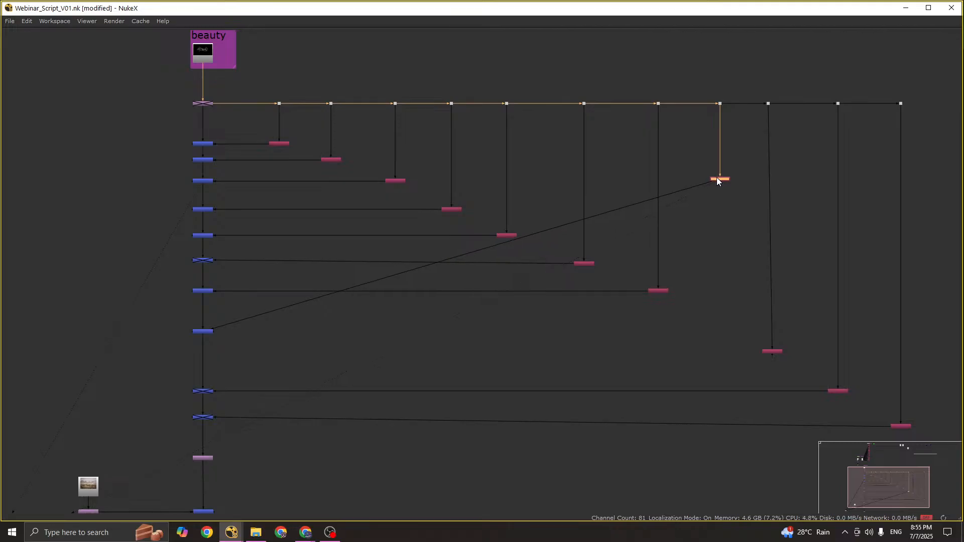
click(203, 332)
key(Delete)
scroll(773, 231, up, 3)
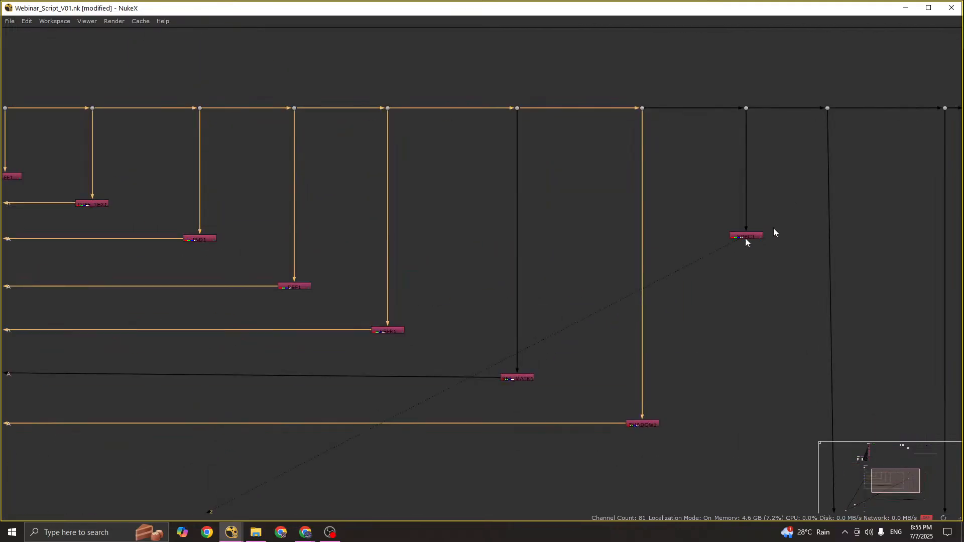
Step: Insert a new merge node into the main stream directly below Merge4
middle_drag(376, 269, 590, 293)
key(m)
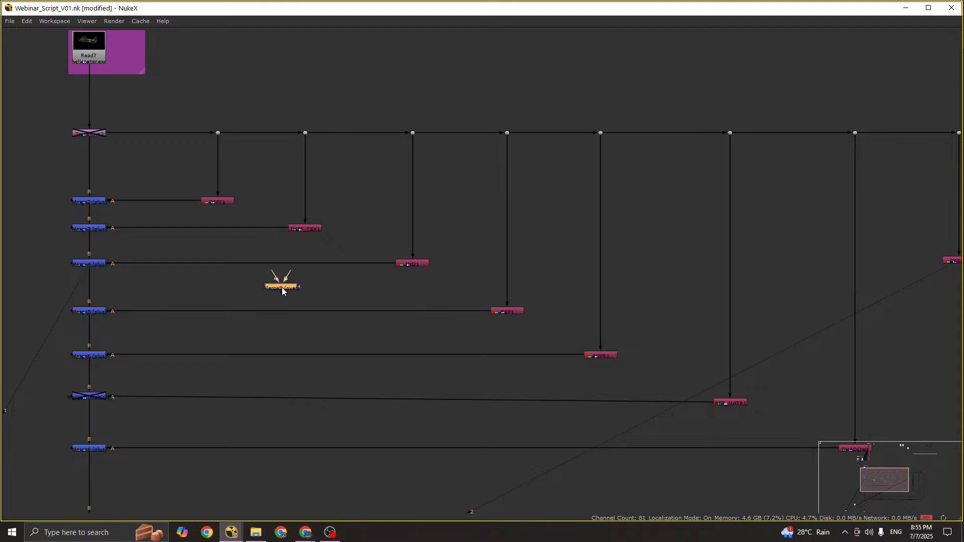
drag(281, 287, 91, 292)
scroll(429, 266, up, 5)
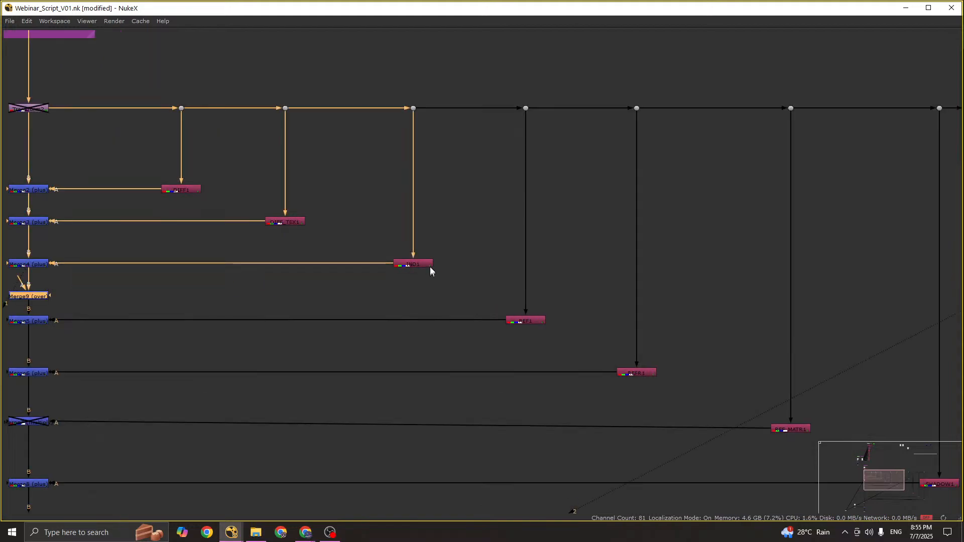
Step: Connect the new merge's A input to SPEC1 and lower SPEC1 until it is level with that merge
drag(348, 237, 494, 295)
scroll(480, 279, down, 5)
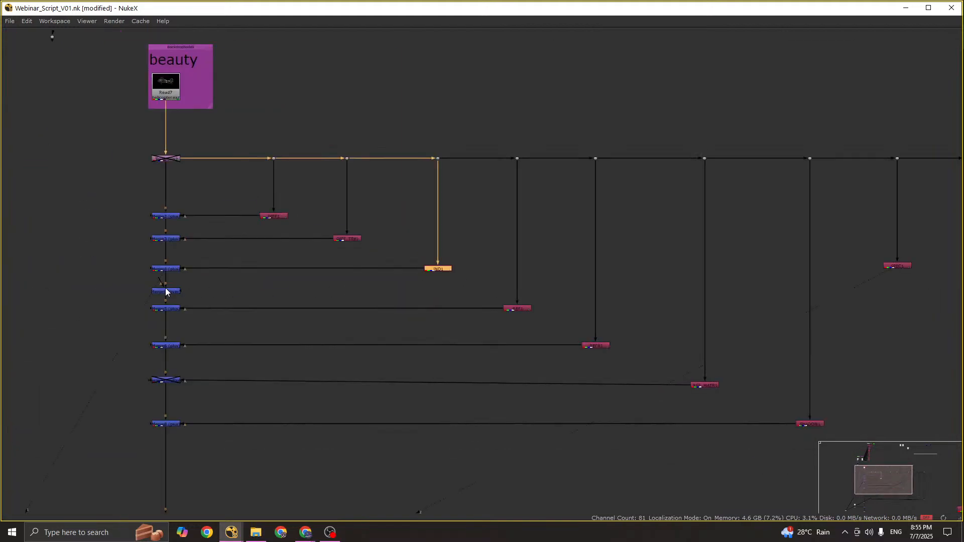
drag(167, 290, 897, 266)
drag(897, 267, 898, 295)
Step: Insert another merge into the main stream above the two disabled bottom merges, connect it to AMB1, and raise AMB1 beside it
scroll(896, 294, down, 5)
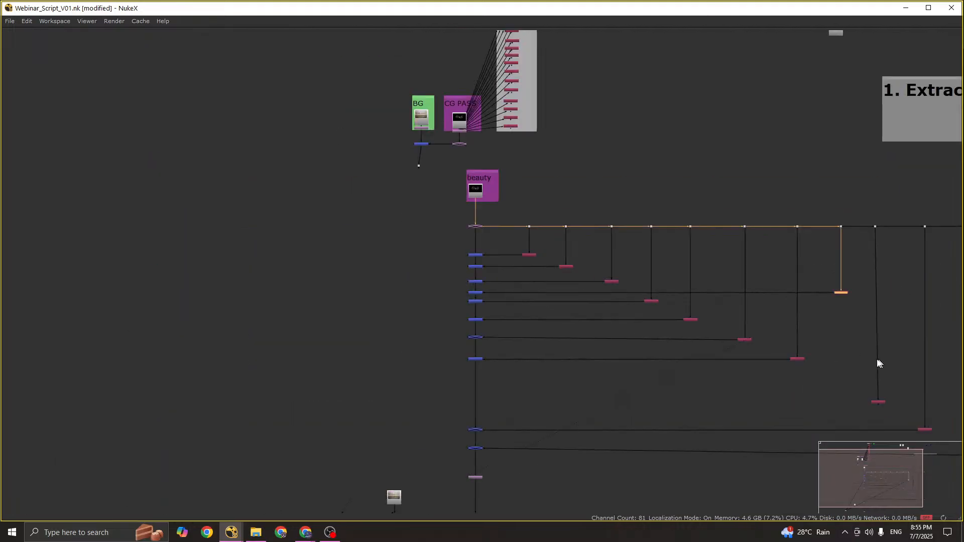
middle_drag(876, 364, 706, 323)
scroll(688, 334, up, 3)
drag(682, 340, 284, 333)
scroll(683, 326, down, 4)
click(319, 327)
middle_drag(336, 331, 380, 340)
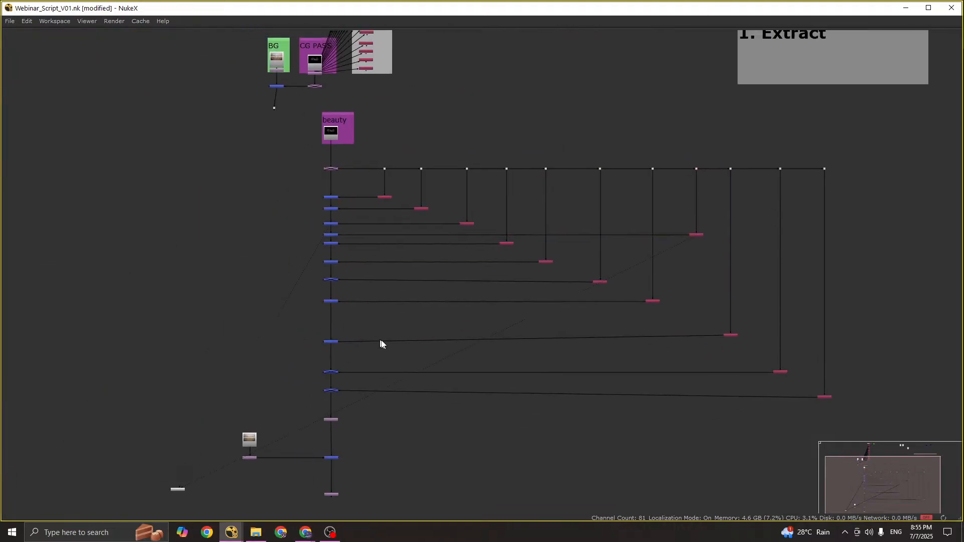
Step: Set Merge9's operation to plus and compare its result with Merge4 in the Viewer
key(space)
scroll(809, 386, down, 5)
scroll(808, 336, up, 9)
middle_drag(652, 341, 713, 330)
scroll(713, 330, down, 3)
click(687, 336)
scroll(696, 366, up, 1)
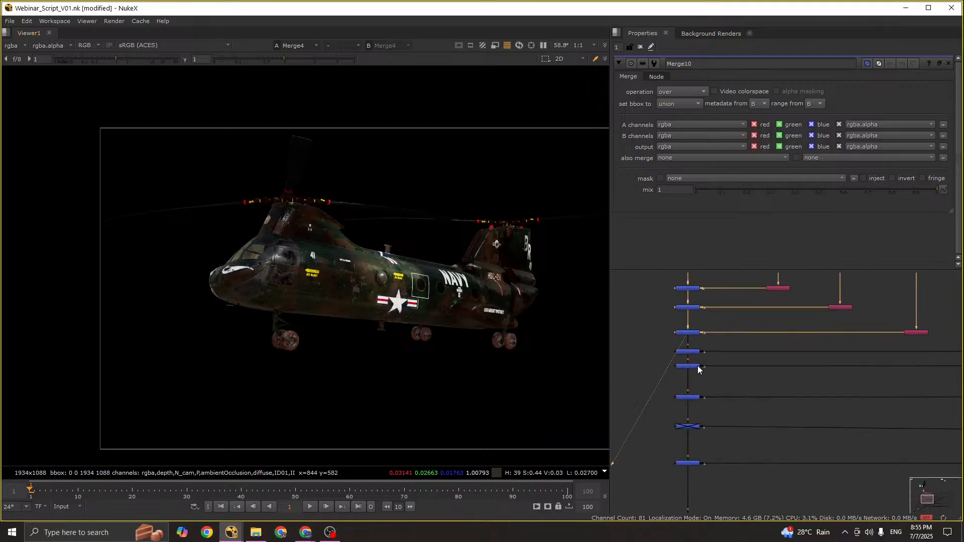
scroll(697, 365, up, 3)
click(683, 341)
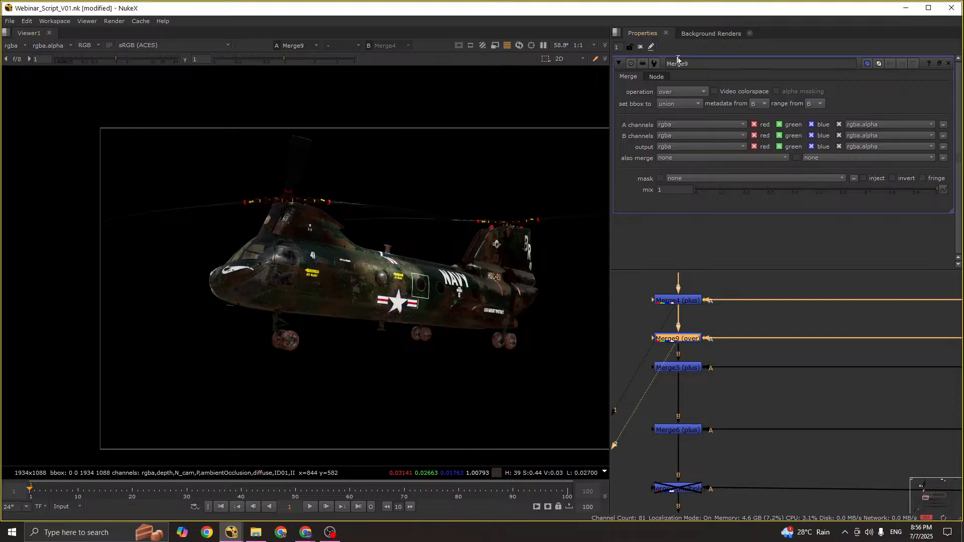
click(673, 97)
click(682, 259)
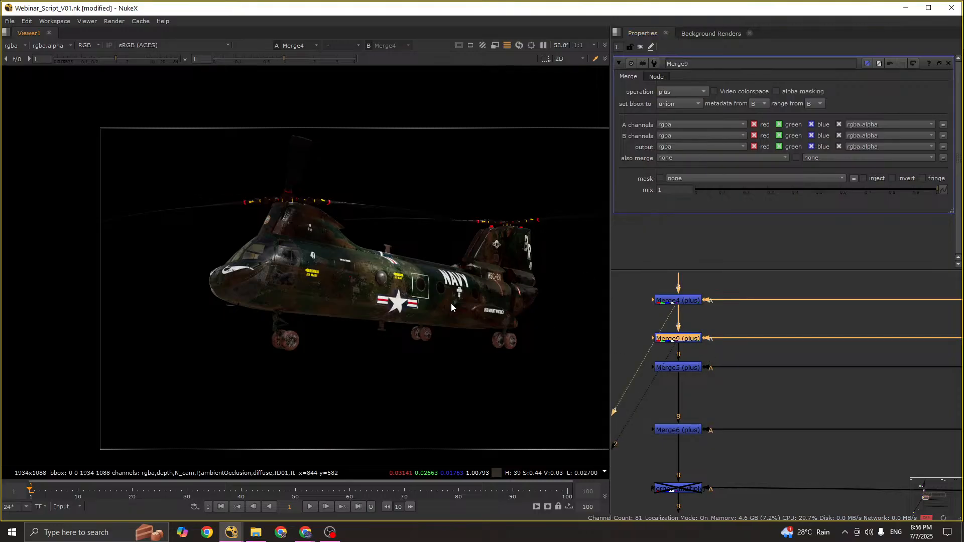
Step: Display the original beauty render, Read7, in the Viewer for comparison with the merged passes
scroll(711, 350, down, 6)
middle_drag(710, 299, 700, 351)
scroll(699, 322, up, 3)
click(700, 322)
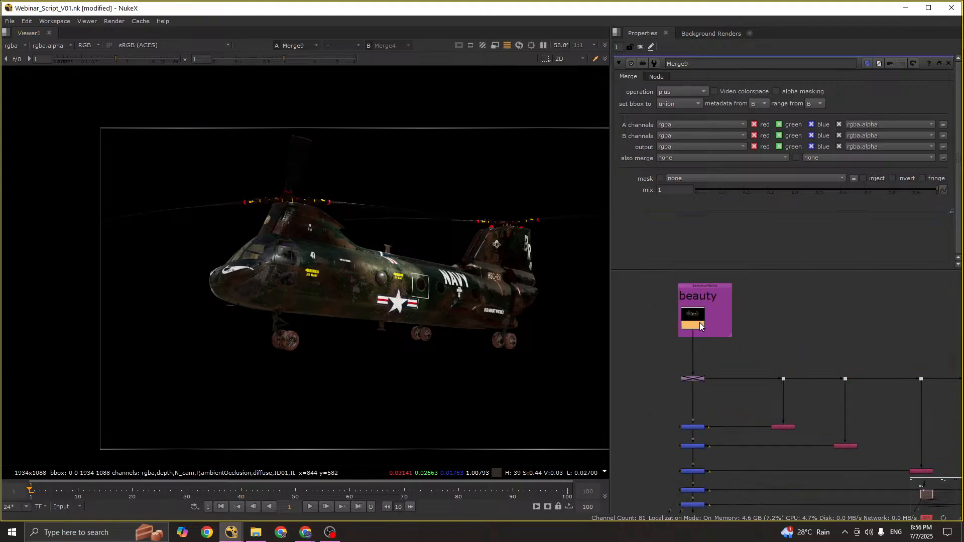
key(1)
Step: Display Reformat3 and Merge12 in the Viewer to check the end of the pass stream
scroll(700, 323, down, 4)
middle_drag(720, 494, 719, 396)
scroll(711, 399, up, 4)
double_click(674, 390)
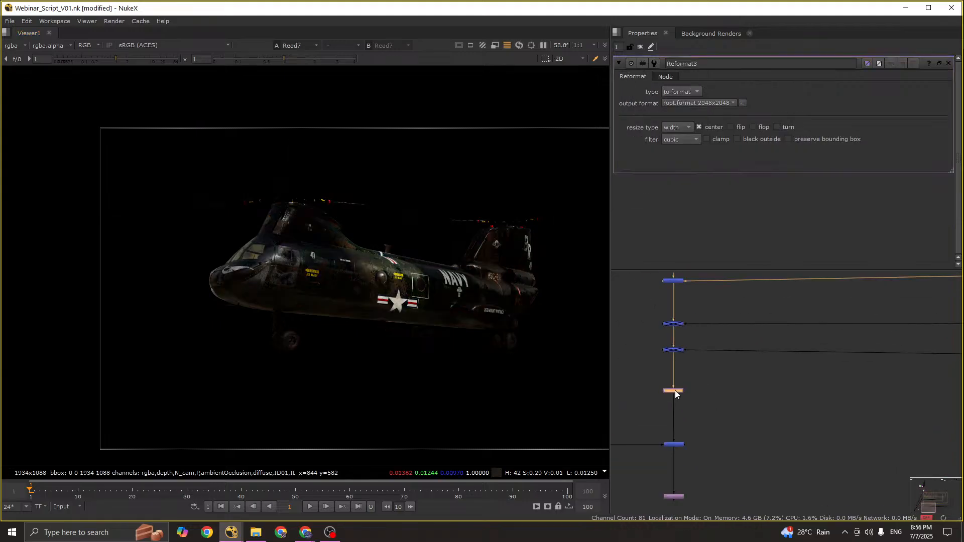
key(1)
double_click(673, 350)
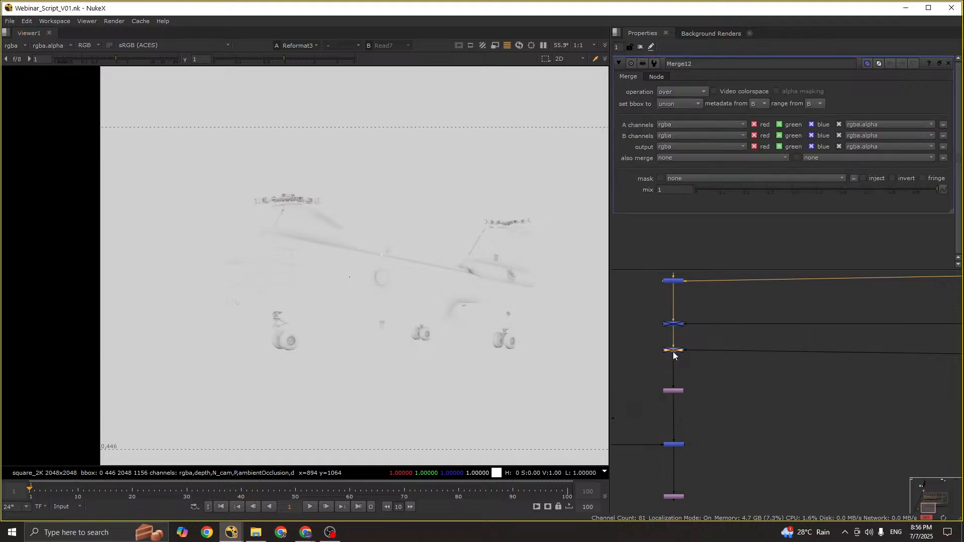
key(1)
Step: Lower AMB1 and its merge in the graph, and disable the AMB1 merge
scroll(749, 354, down, 5)
scroll(876, 369, up, 7)
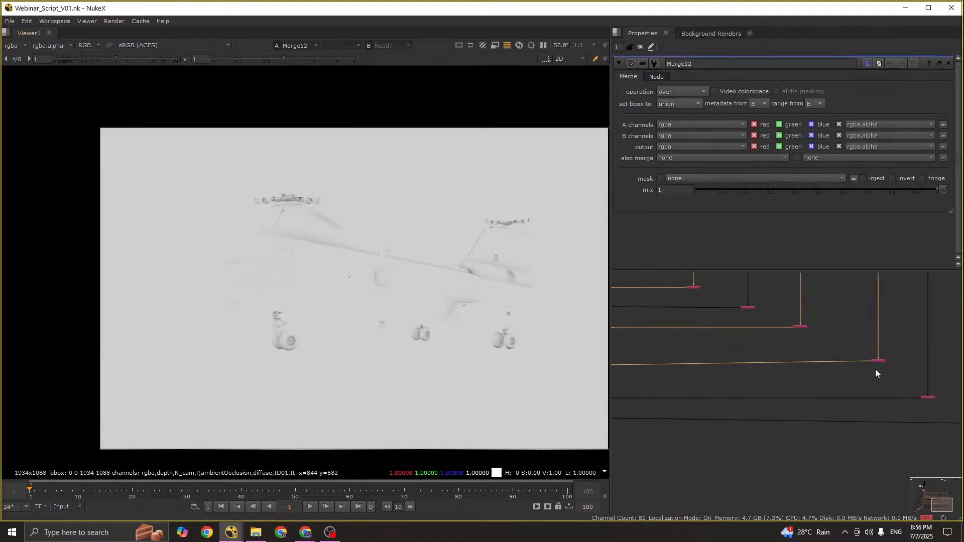
drag(878, 363, 879, 389)
key(space)
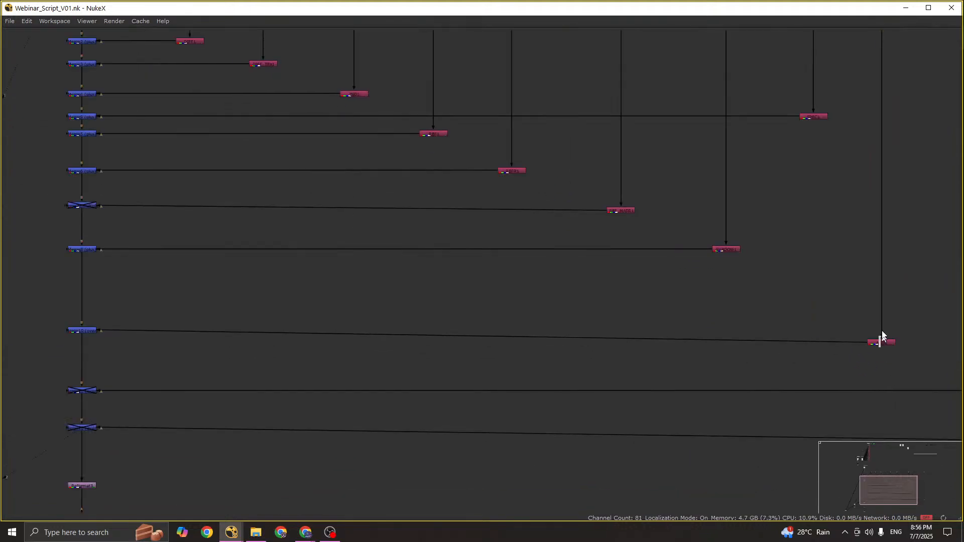
drag(883, 343, 887, 331)
middle_drag(370, 355, 646, 376)
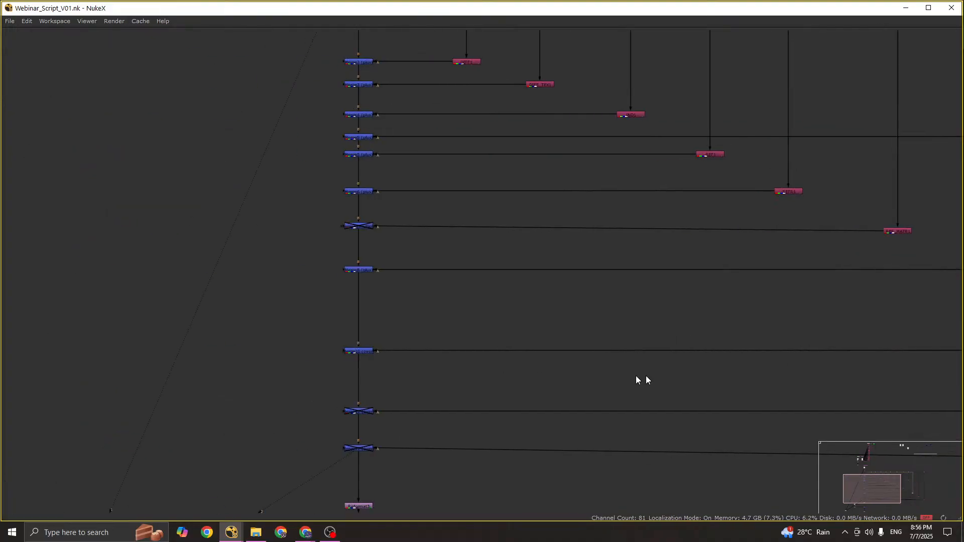
click(365, 351)
key(space)
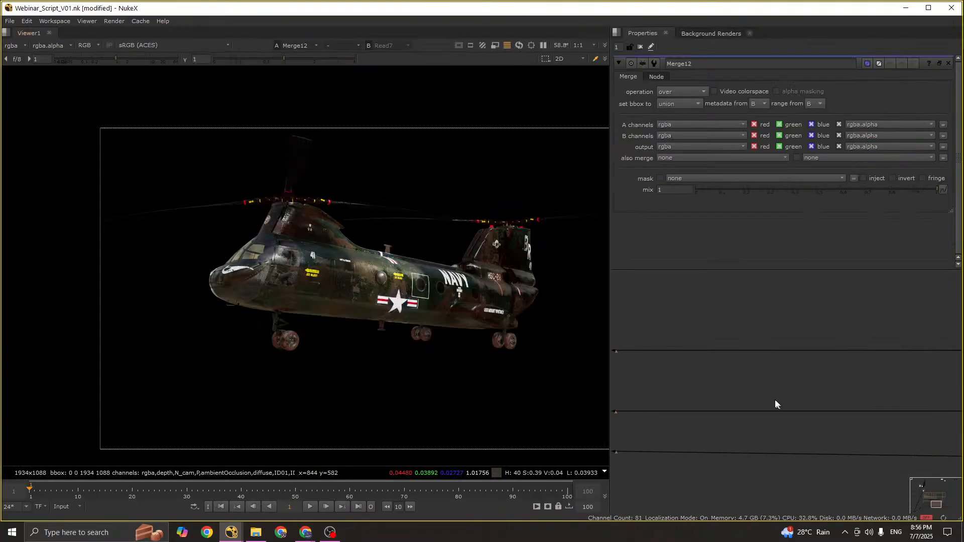
Step: Check the three disabled merges above Reformat3 and save the script
scroll(752, 375, up, 3)
click(723, 401)
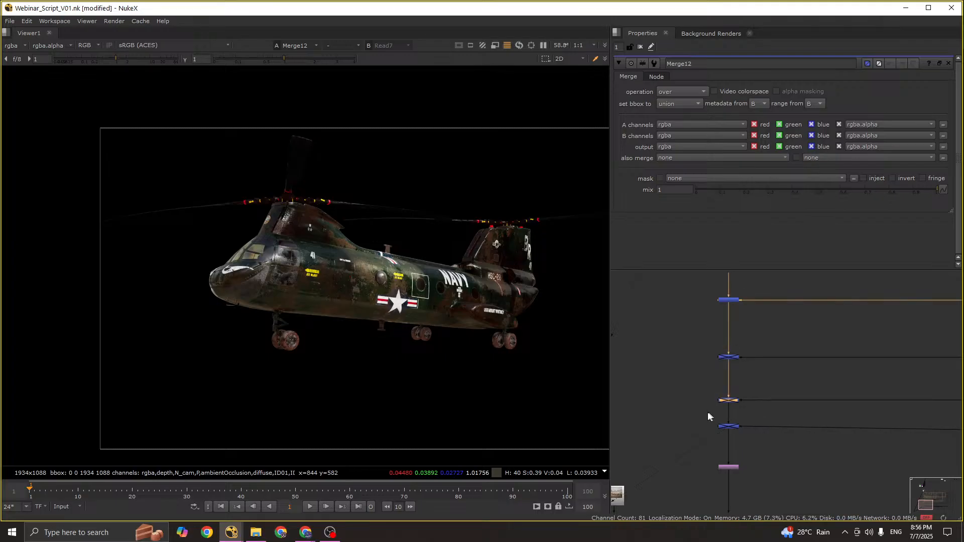
click(728, 427)
key(ctrl+s)
scroll(726, 357, up, 3)
click(726, 357)
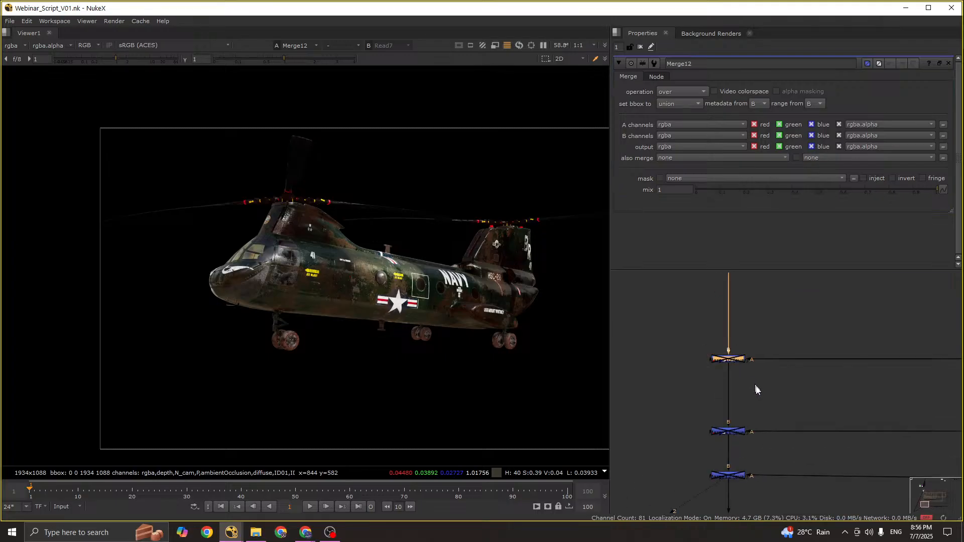
middle_drag(763, 402, 702, 339)
drag(636, 352, 717, 383)
drag(714, 333, 729, 393)
middle_drag(730, 393, 764, 335)
drag(766, 327, 682, 366)
scroll(739, 377, down, 3)
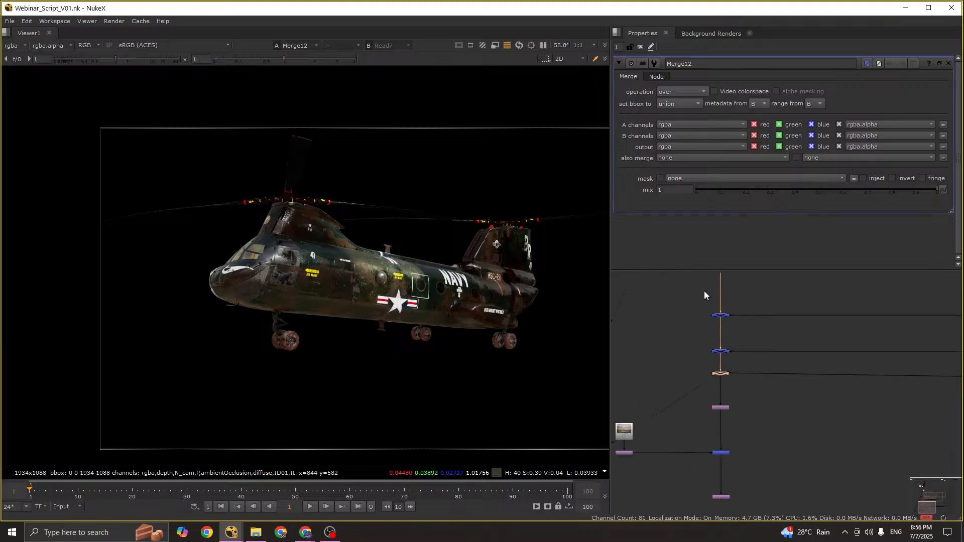
drag(703, 297, 764, 400)
click(764, 400)
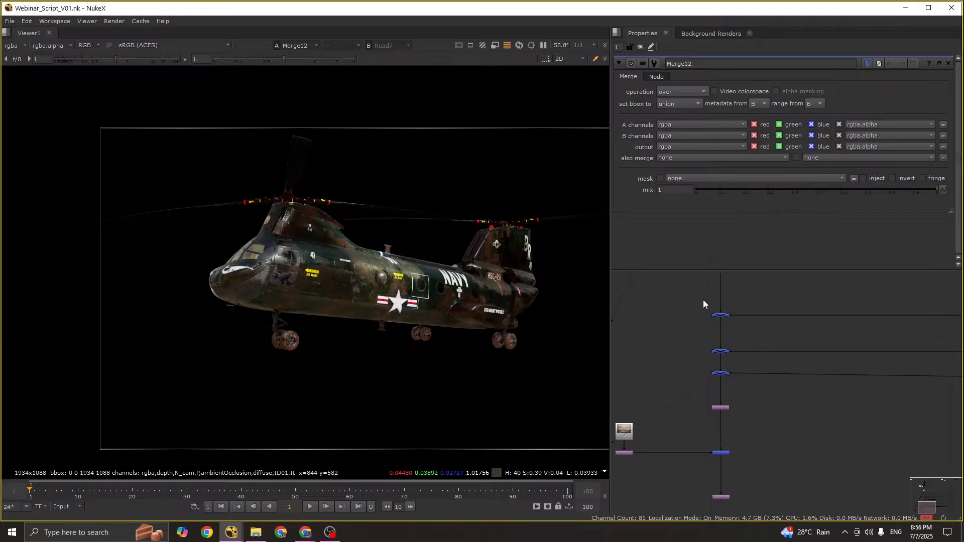
Step: Enable the three bottom merges together, examine the helicopter in the Viewer, and disable them again
drag(703, 306, 754, 388)
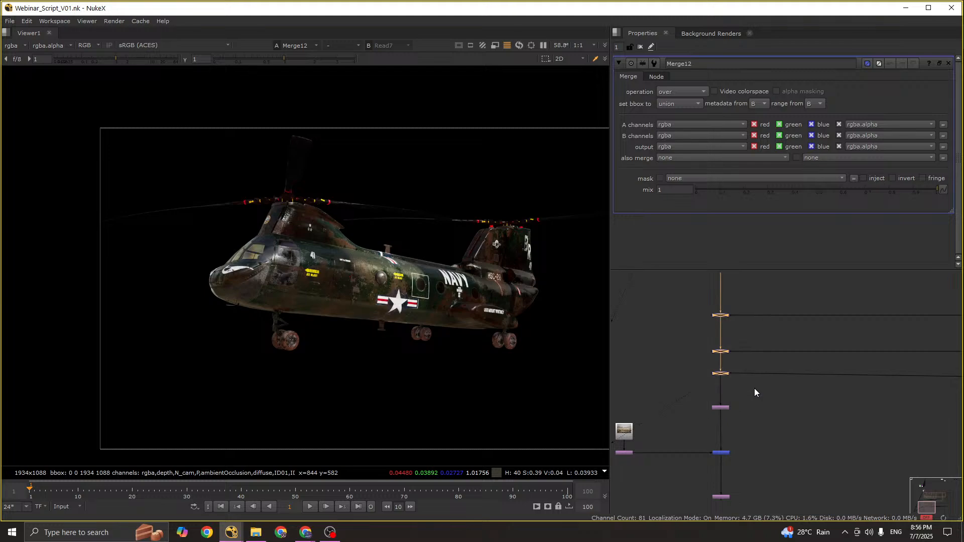
key(d)
scroll(359, 292, up, 5)
drag(295, 226, 330, 273)
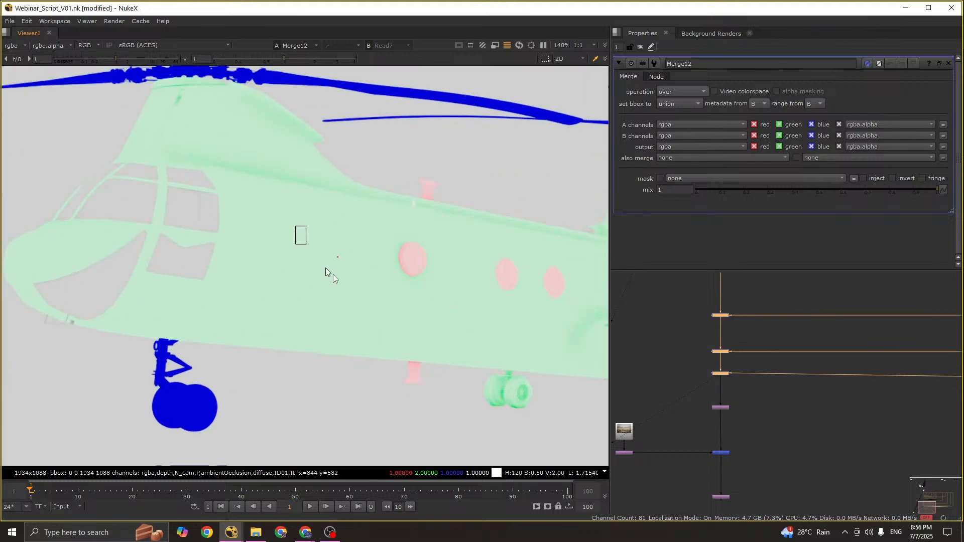
scroll(374, 174, down, 4)
drag(470, 285, 398, 316)
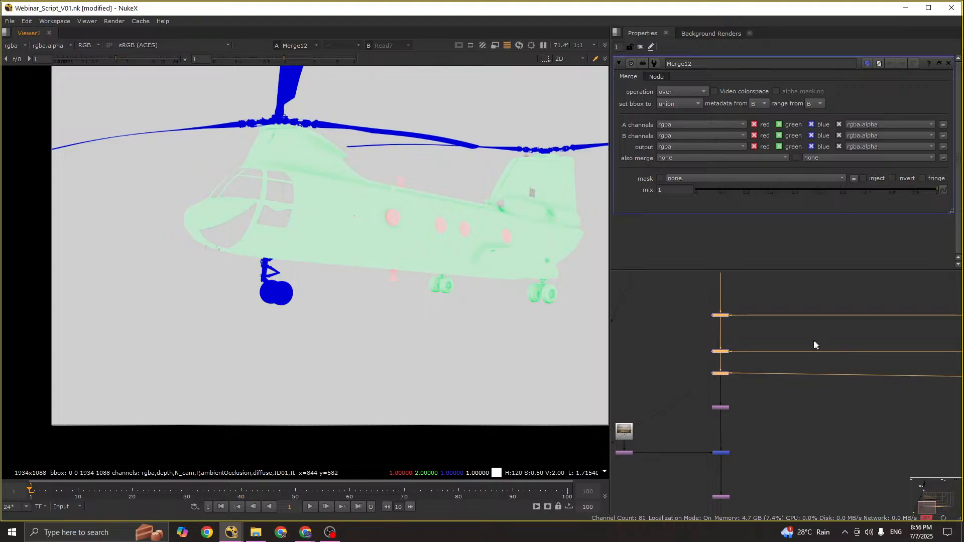
key(d)
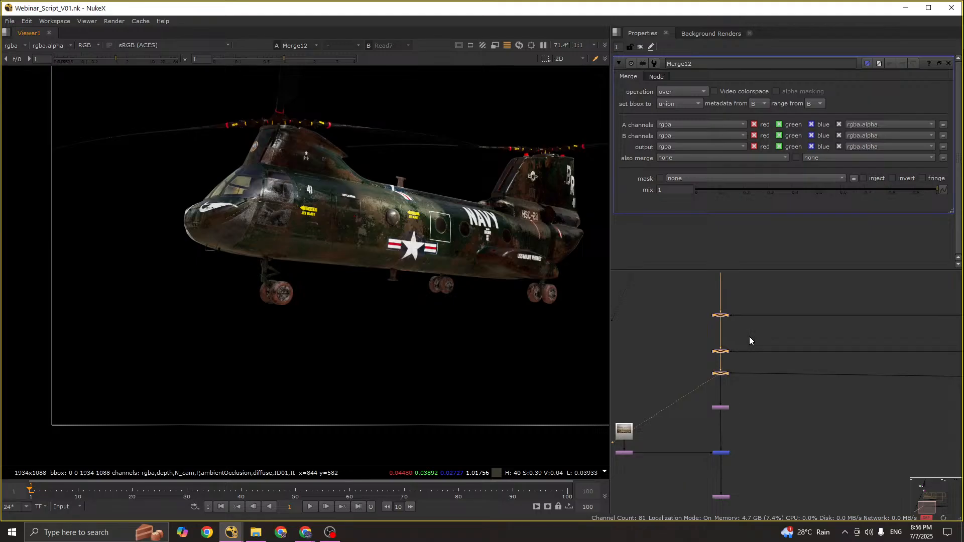
Step: Examine the last three pass branches and their disabled merges in the node graph
scroll(749, 336, down, 5)
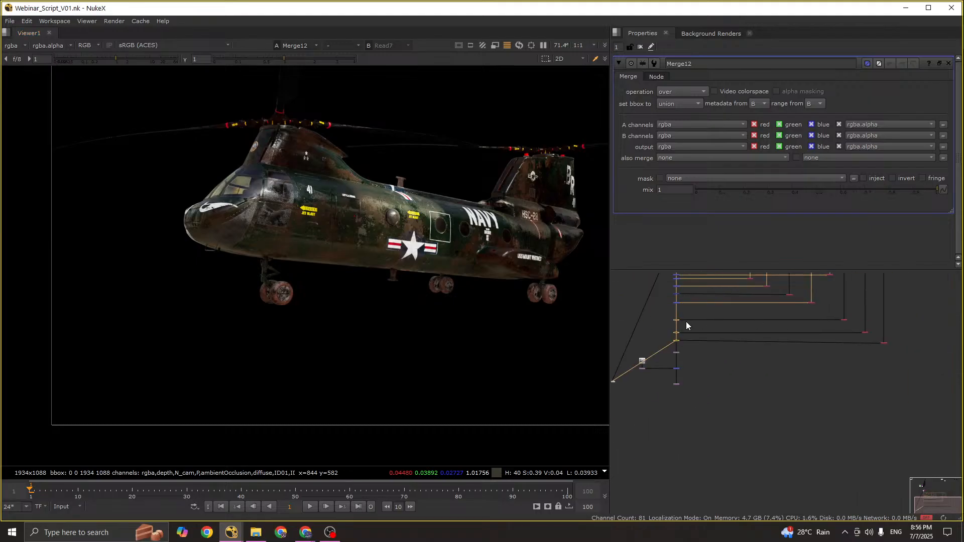
scroll(672, 319, up, 1)
drag(662, 310, 940, 353)
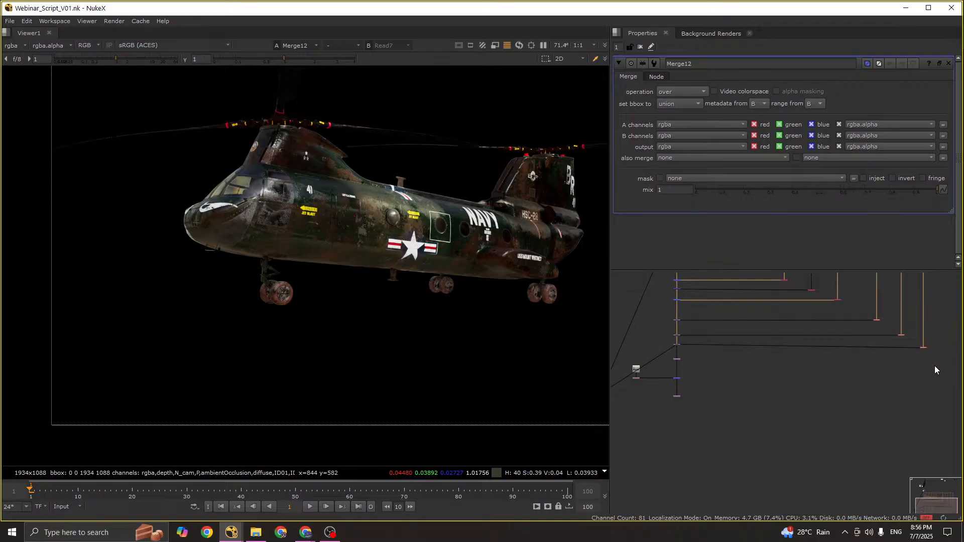
click(935, 366)
scroll(926, 351, up, 3)
scroll(874, 368, down, 2)
middle_drag(829, 370, 795, 414)
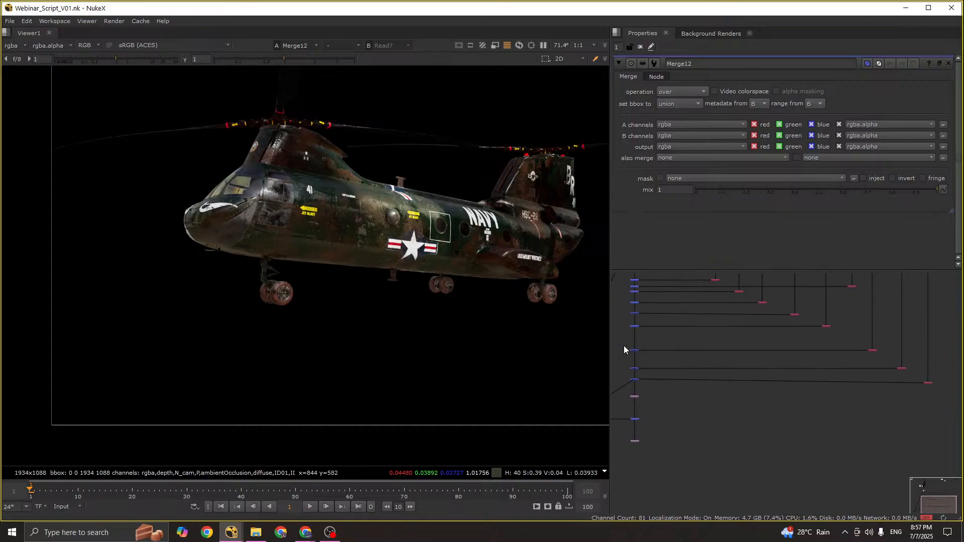
scroll(633, 358, up, 3)
middle_drag(635, 358, 726, 339)
scroll(728, 337, up, 1)
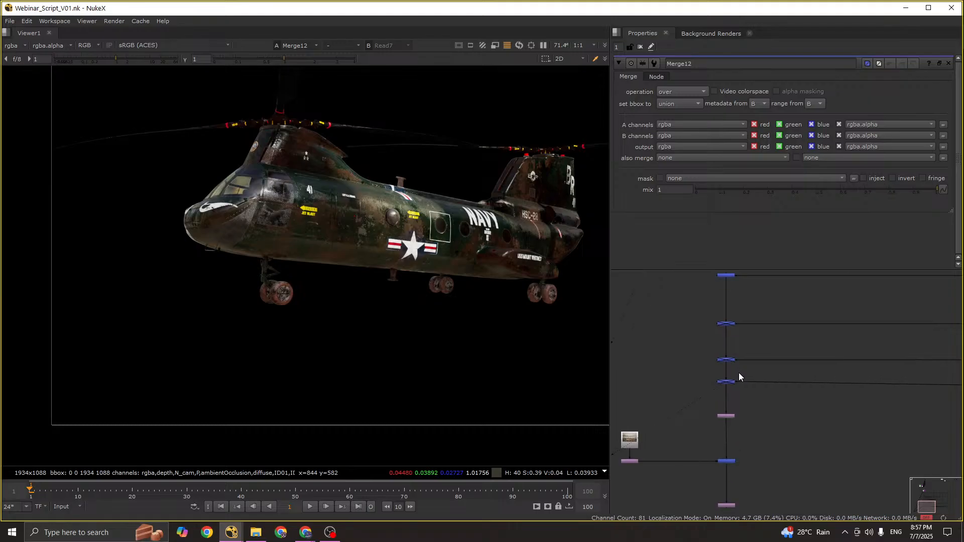
Step: Display Reformat3 and the reformatted desert background in turn in the Viewer
middle_drag(717, 450, 748, 361)
scroll(748, 360, up, 2)
click(770, 323)
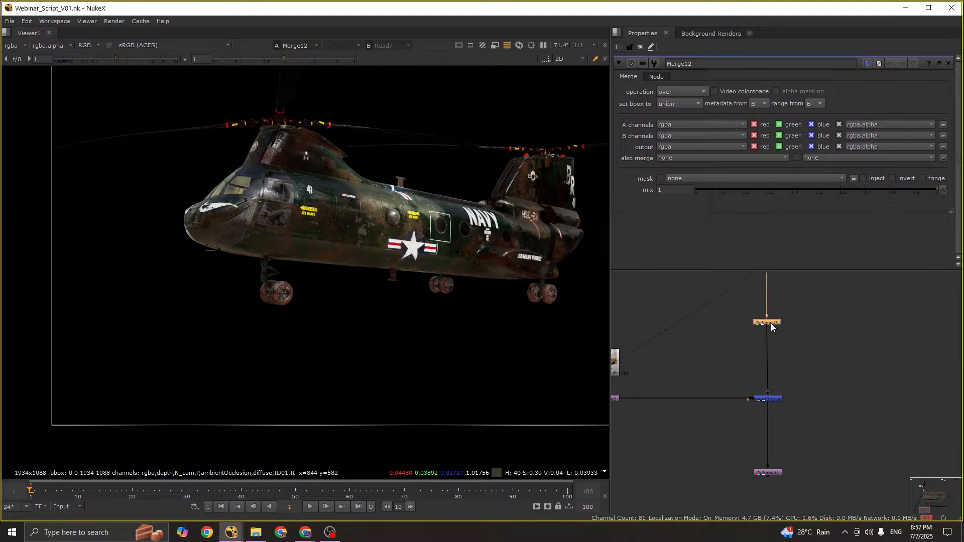
key(1)
scroll(678, 397, down, 2)
scroll(650, 399, up, 4)
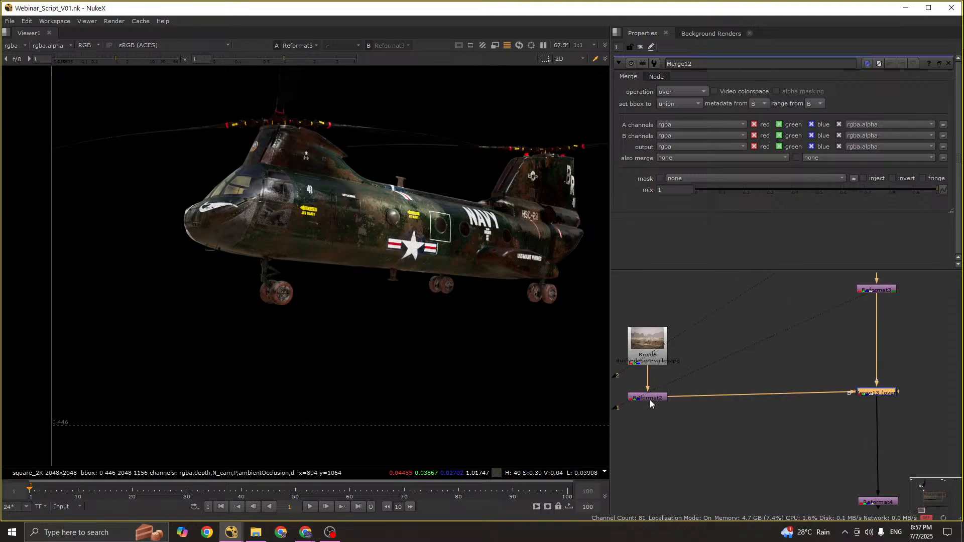
click(649, 400)
key(1)
Step: Display Reformat4 in the Viewer and examine the helicopter composited over the desert
scroll(839, 418, down, 2)
middle_drag(844, 426, 816, 390)
double_click(836, 448)
key(1)
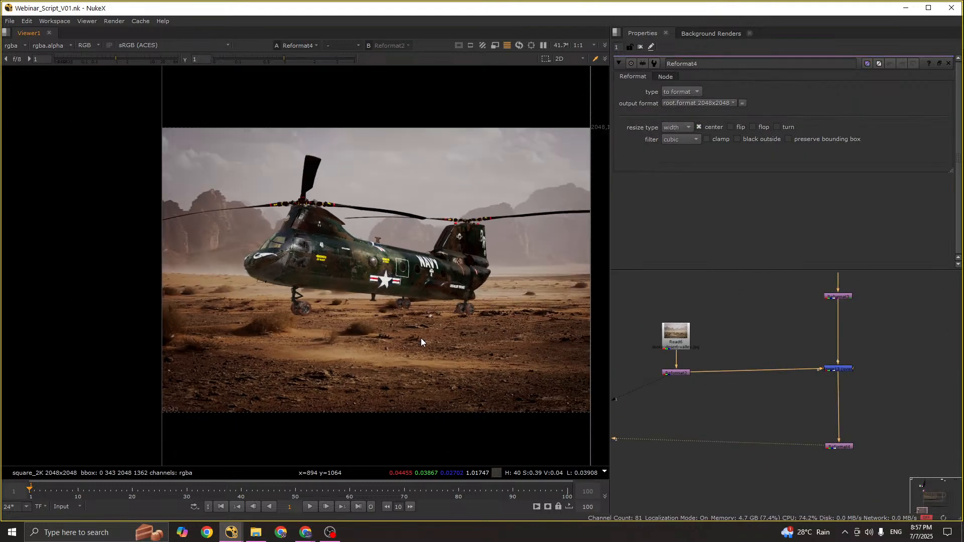
scroll(458, 333, up, 3)
scroll(485, 325, down, 5)
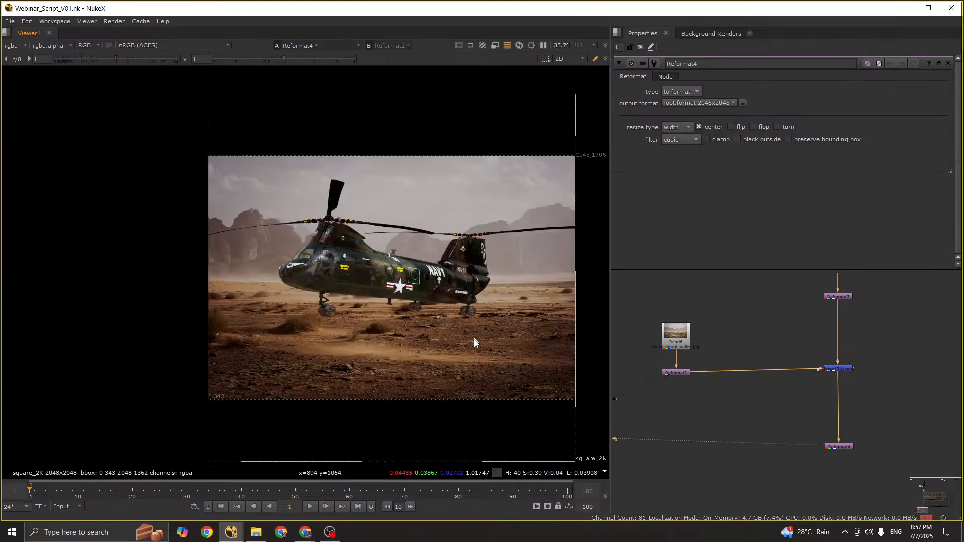
Step: Move the desert background Read node and its Reformat together so they line up with the background merge
scroll(810, 439, down, 4)
middle_drag(741, 387, 712, 408)
scroll(712, 408, up, 3)
drag(685, 382, 753, 457)
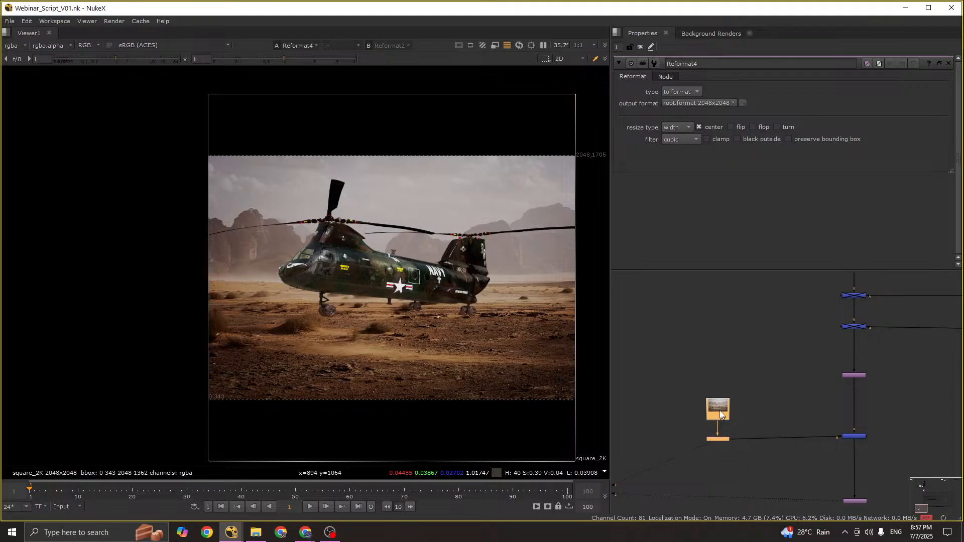
drag(719, 410, 729, 405)
click(769, 414)
Step: Examine the composited helicopter's nose, rotor hub and upper blade closely in the Viewer
scroll(357, 233, up, 5)
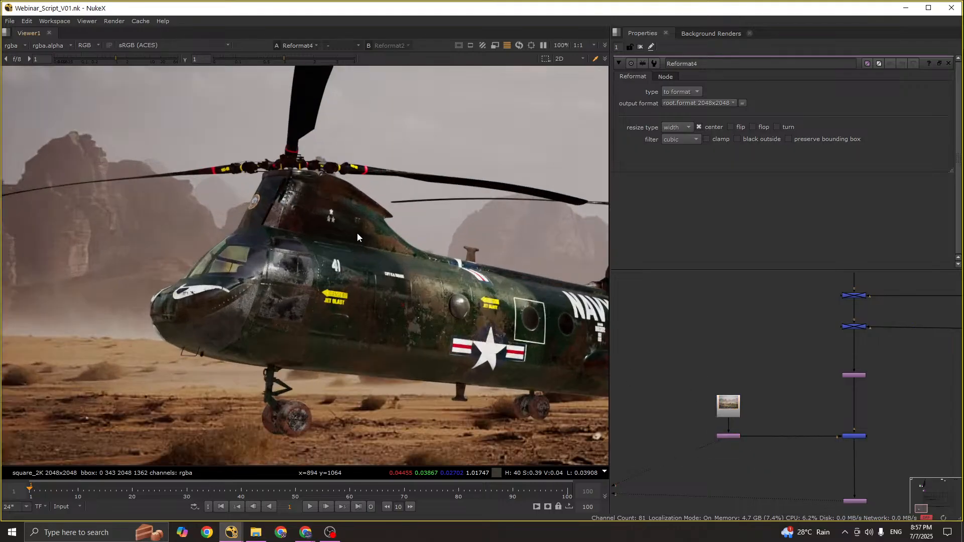
scroll(384, 290, down, 5)
scroll(399, 266, up, 8)
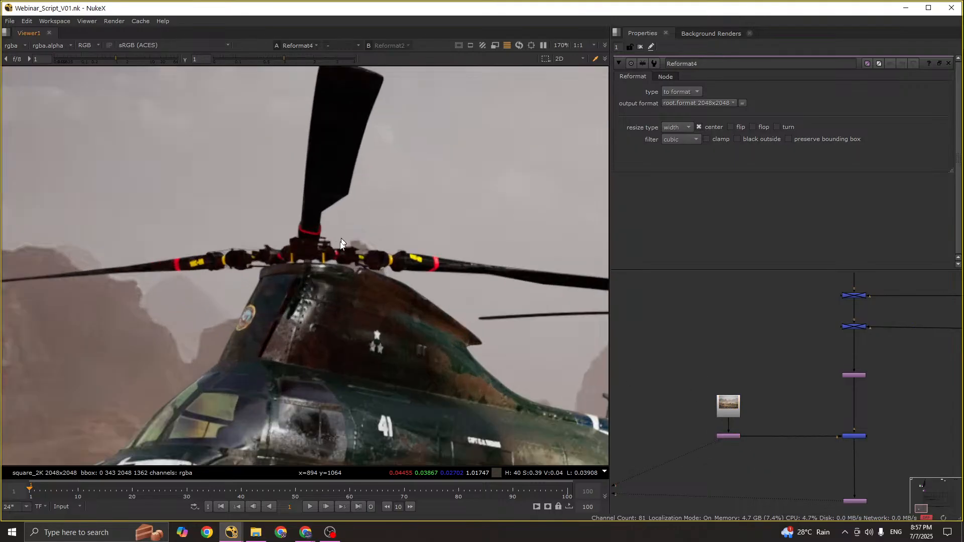
middle_drag(341, 239, 334, 266)
key(1)
key(2)
scroll(322, 181, up, 5)
scroll(348, 201, down, 3)
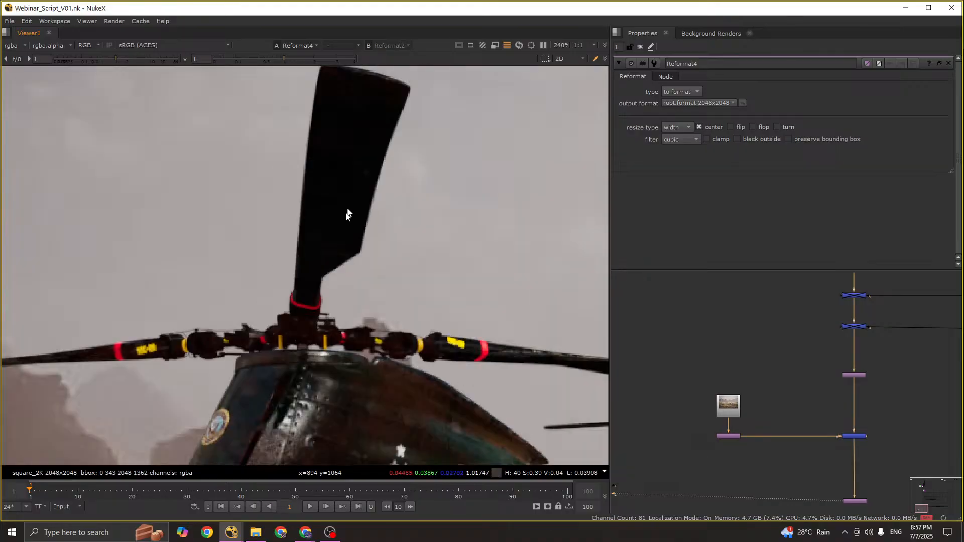
Step: Examine the rotor blades, hubs, tail and whole fuselage of the composited helicopter against the desert in the Viewer
scroll(371, 150, down, 3)
scroll(359, 134, up, 5)
scroll(342, 130, down, 6)
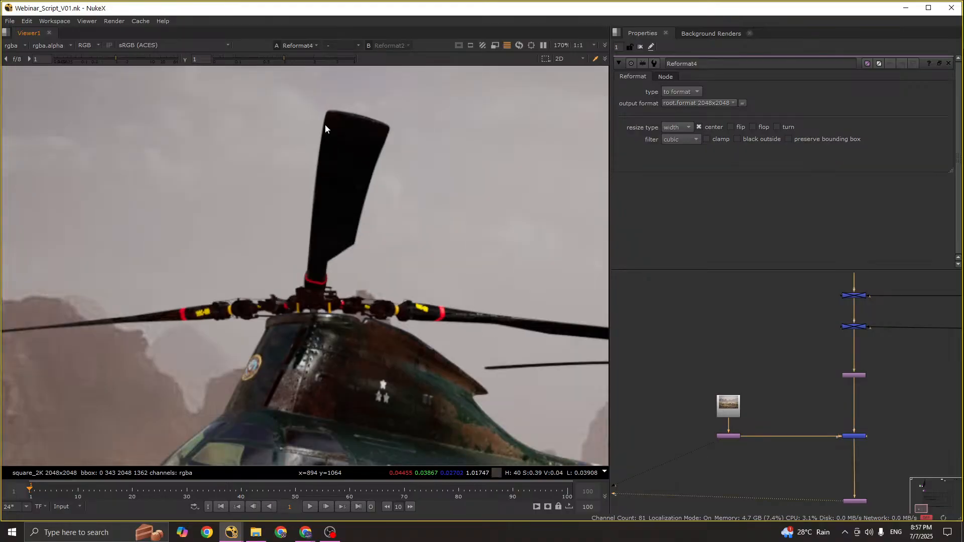
scroll(396, 252, down, 6)
scroll(502, 251, up, 5)
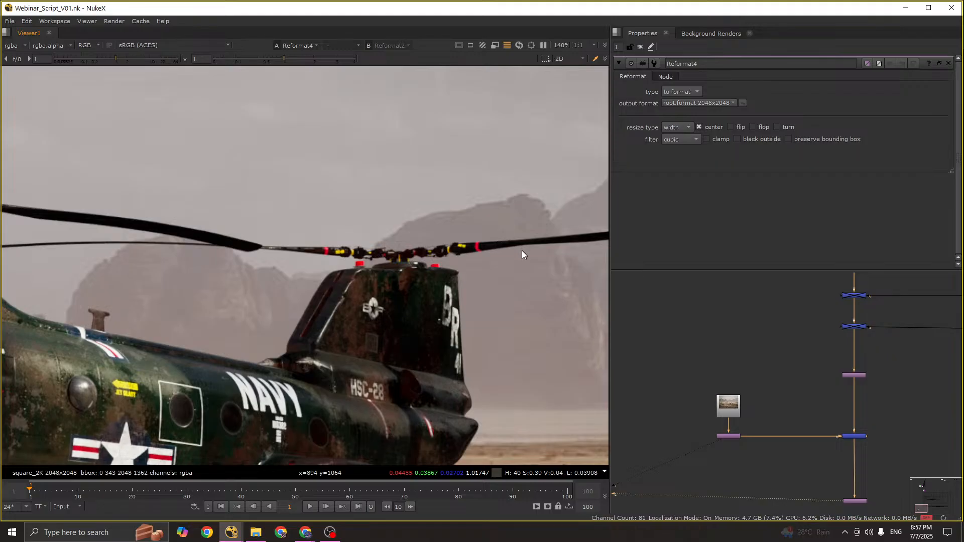
scroll(342, 305, down, 3)
scroll(352, 291, down, 1)
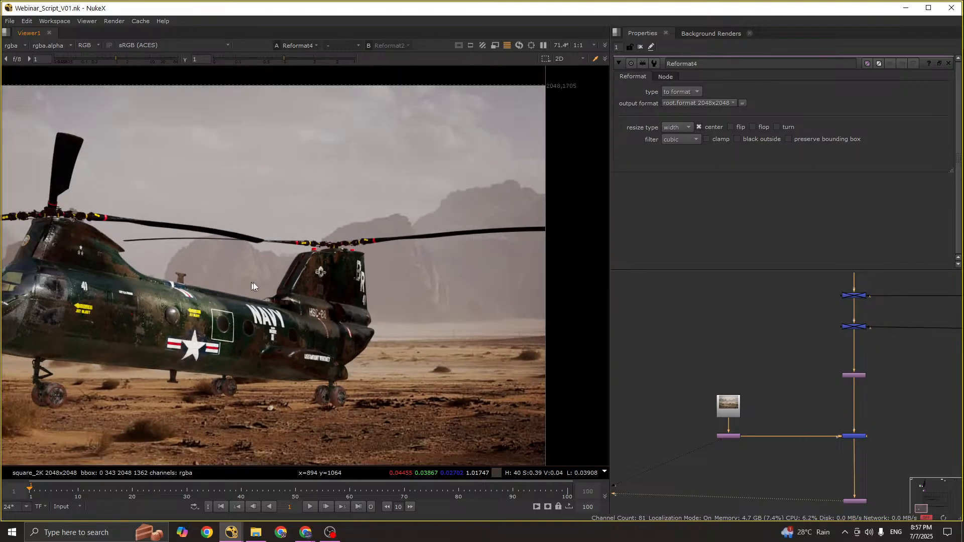
scroll(272, 276, down, 2)
scroll(182, 213, up, 3)
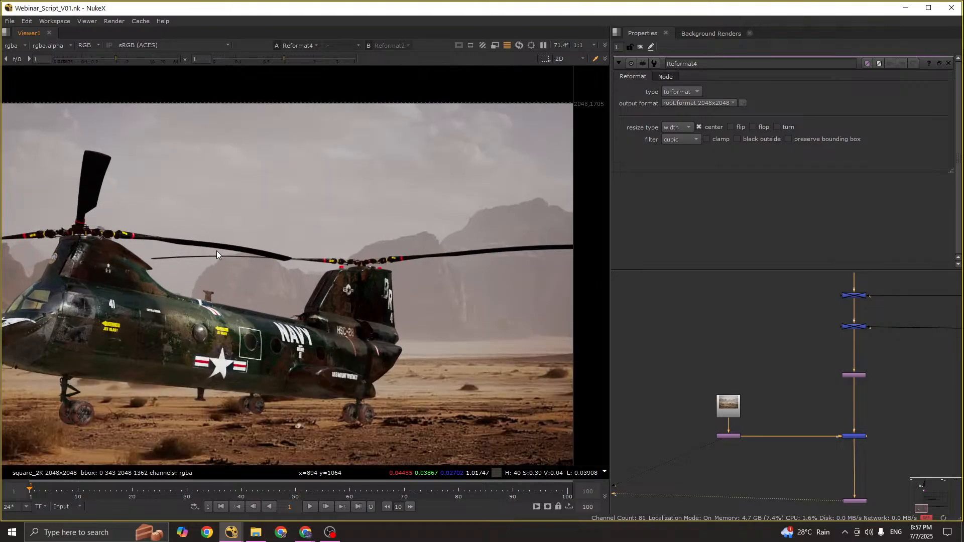
Step: Display the ID1 pass in the Viewer
middle_drag(797, 432, 858, 363)
scroll(858, 363, up, 3)
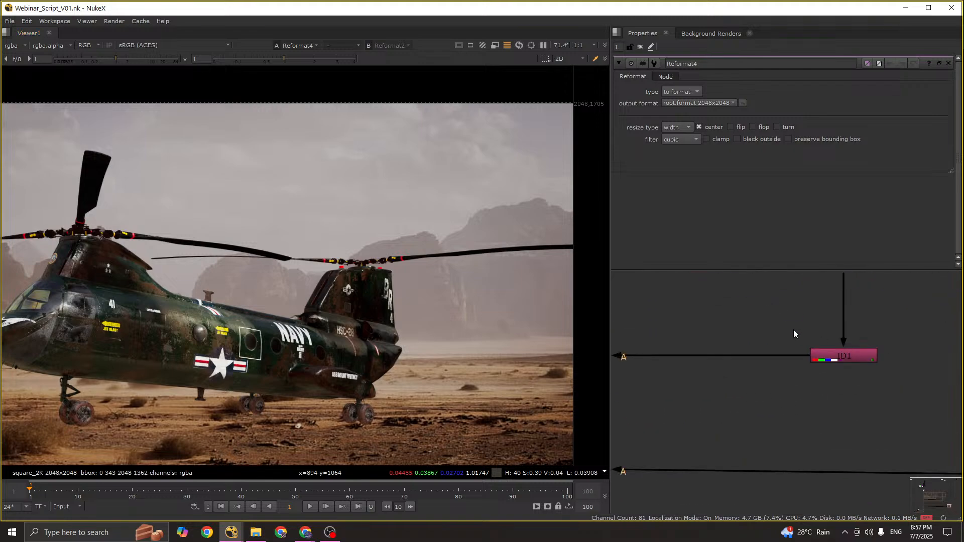
click(849, 356)
key(1)
drag(278, 187, 396, 274)
Step: Add a Cryptomatte node fed by the ID1 pass and display it in the Viewer
scroll(800, 413, down, 6)
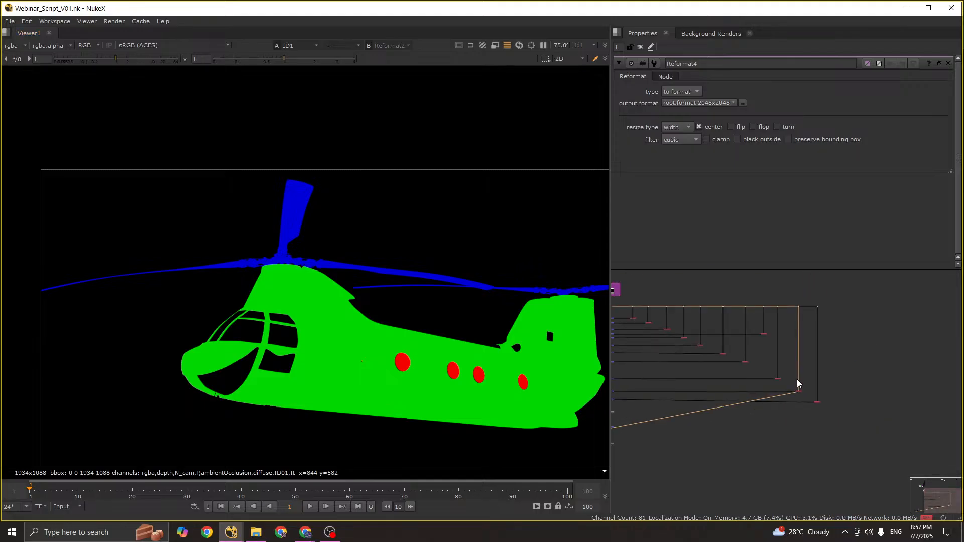
scroll(761, 319, up, 3)
scroll(660, 329, up, 1)
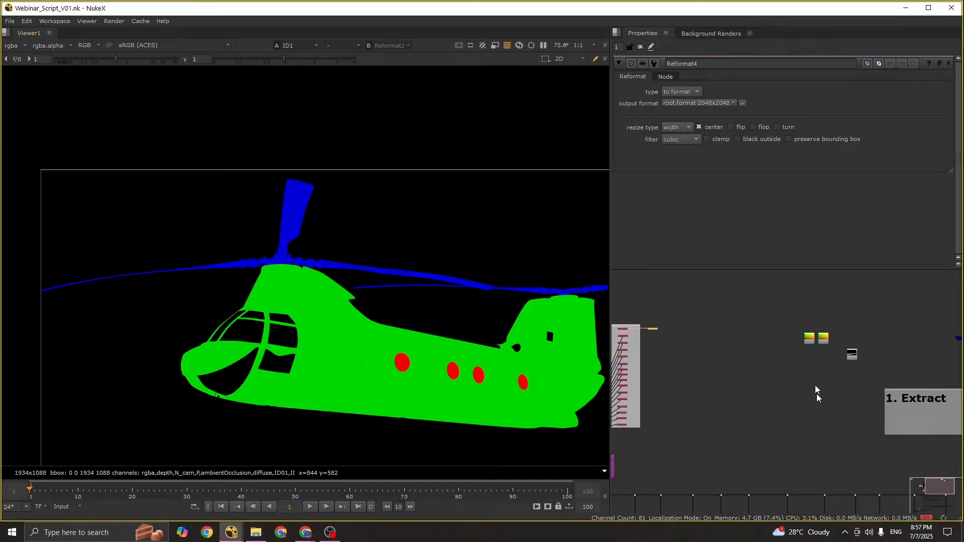
scroll(816, 386, down, 4)
middle_drag(854, 471, 842, 378)
scroll(842, 402, up, 10)
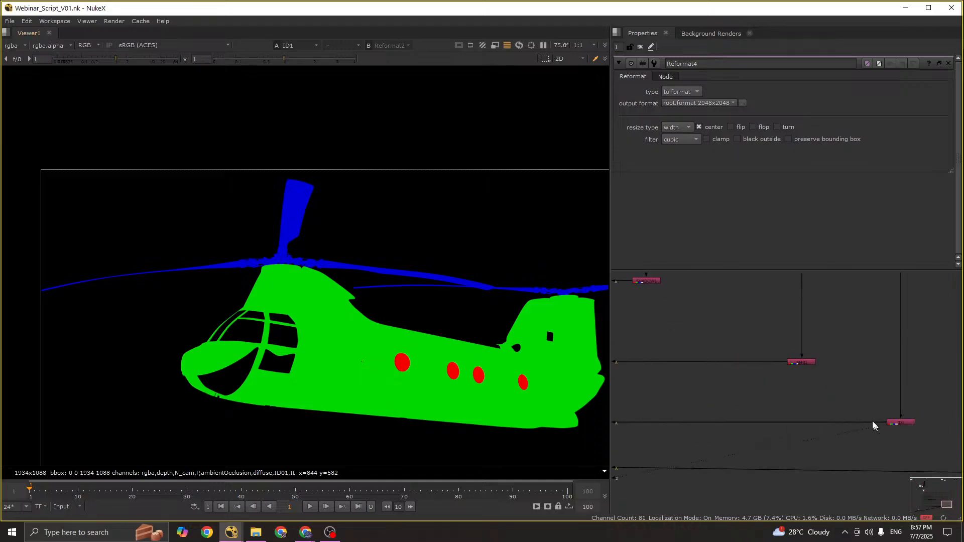
scroll(863, 411, up, 2)
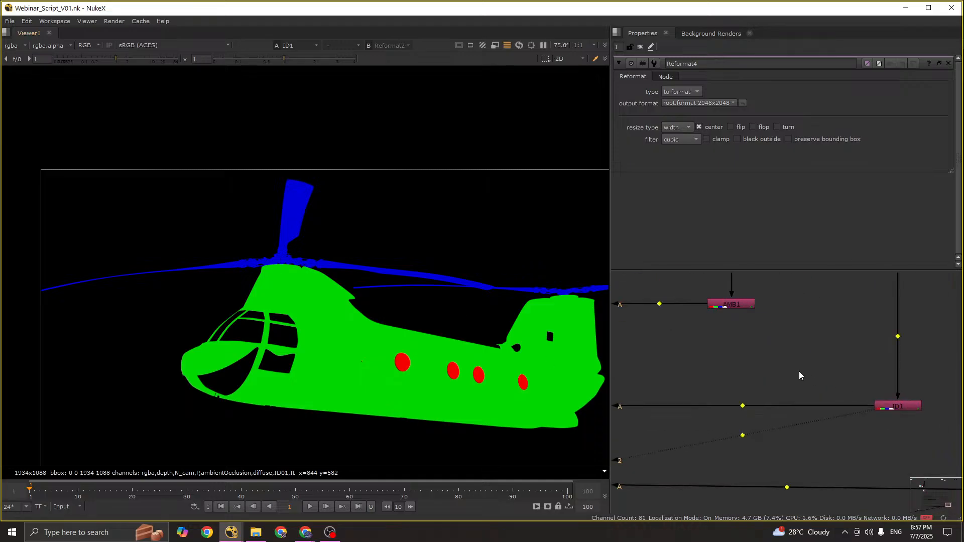
key(ctrl+v)
drag(798, 374, 893, 406)
double_click(896, 409)
key(1)
double_click(779, 363)
key(2)
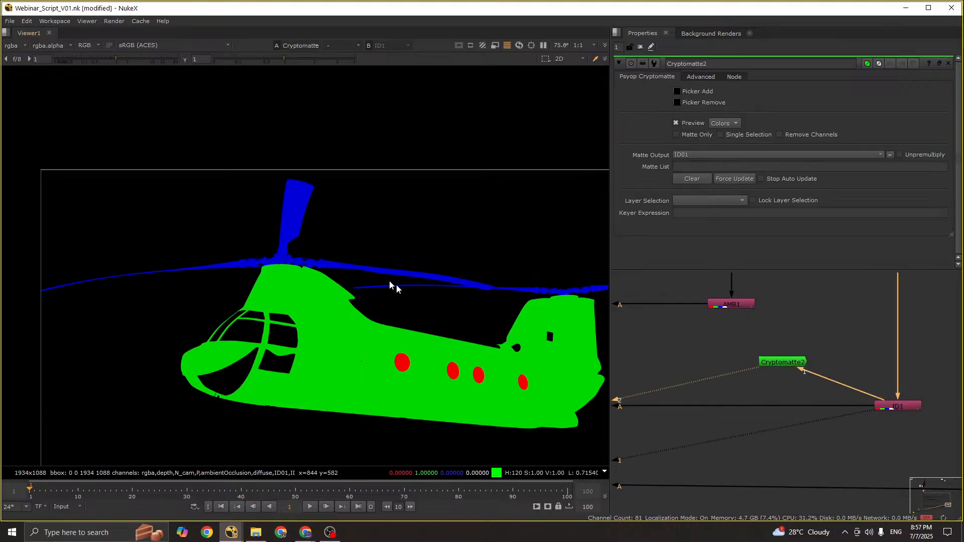
Step: Turn on Picker Add for the new Cryptomatte and view its alpha channel
click(677, 91)
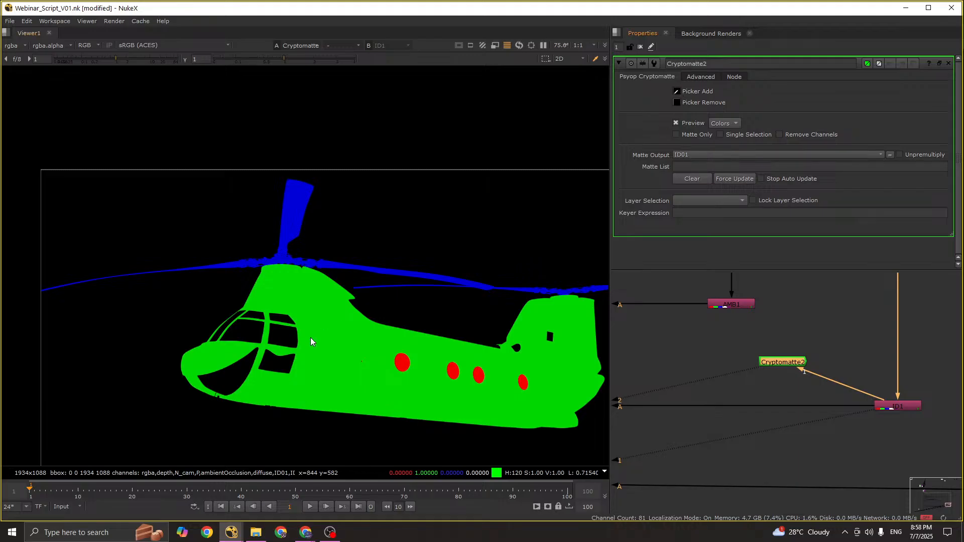
click(772, 373)
key(a)
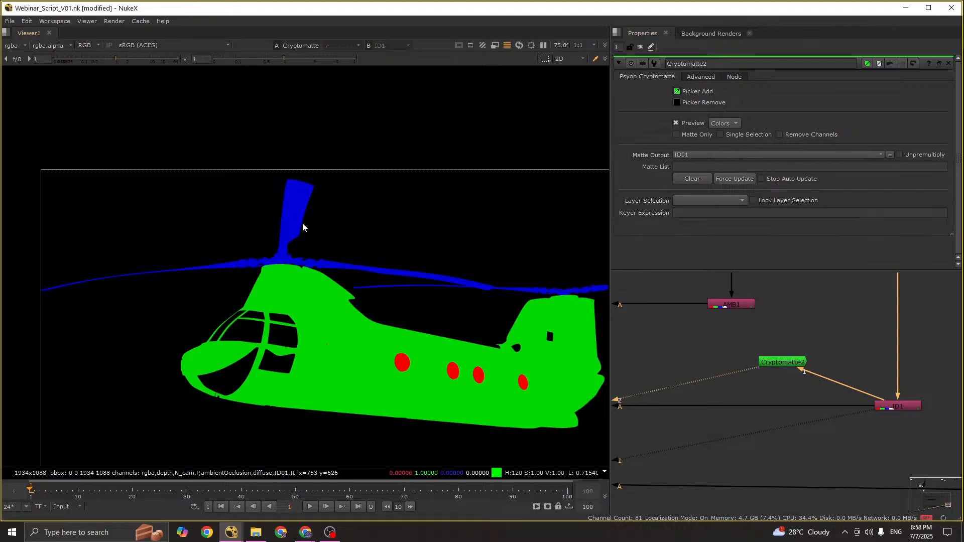
middle_drag(808, 391, 832, 403)
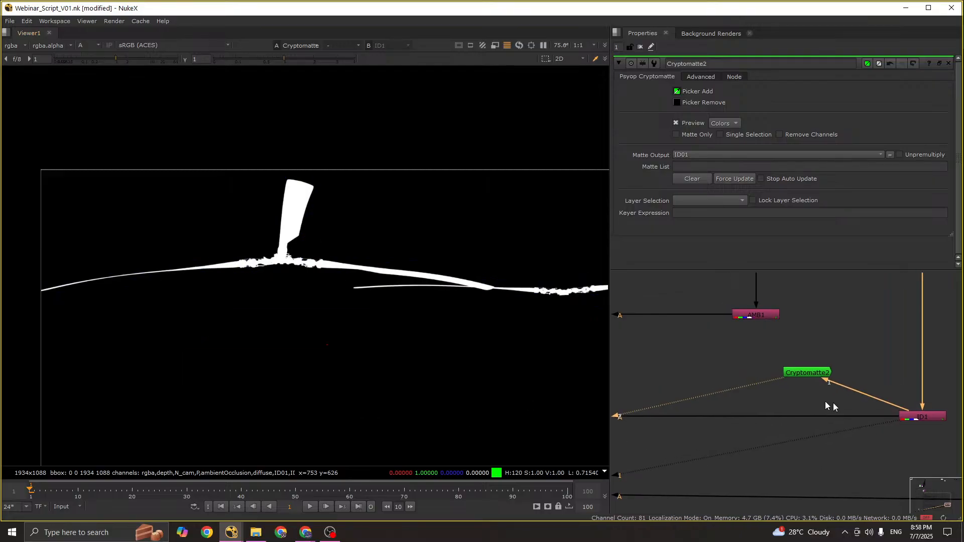
Step: Insert the Cryptomatte between ID1 and its merge, and re-enable that merge in the main node chain
drag(796, 376, 779, 429)
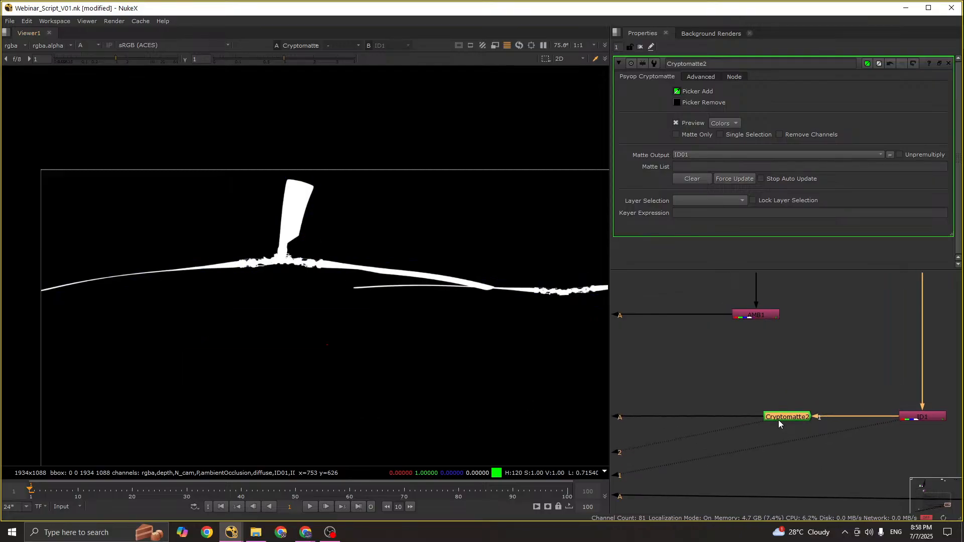
scroll(777, 418, down, 3)
key(space)
scroll(783, 417, down, 2)
scroll(600, 378, up, 2)
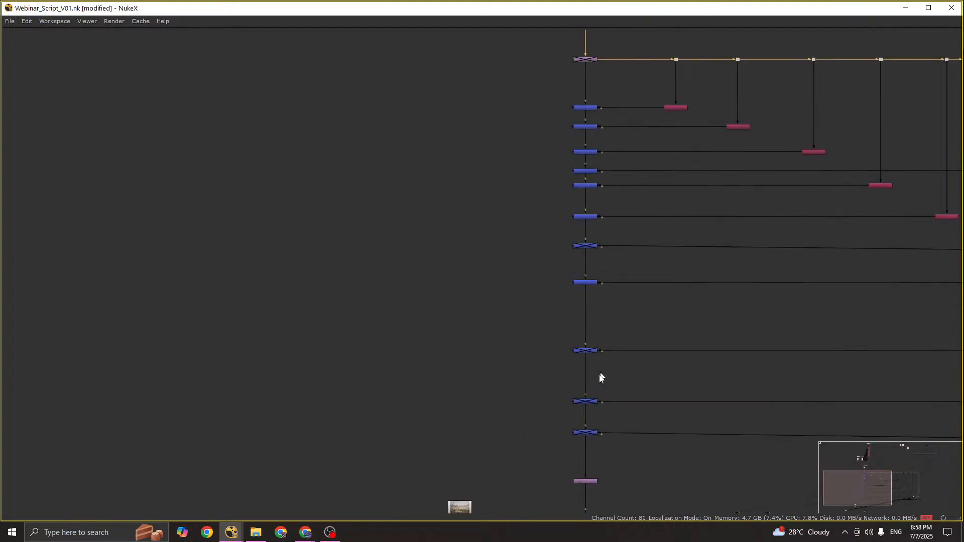
click(592, 404)
scroll(653, 425, down, 2)
scroll(686, 396, up, 2)
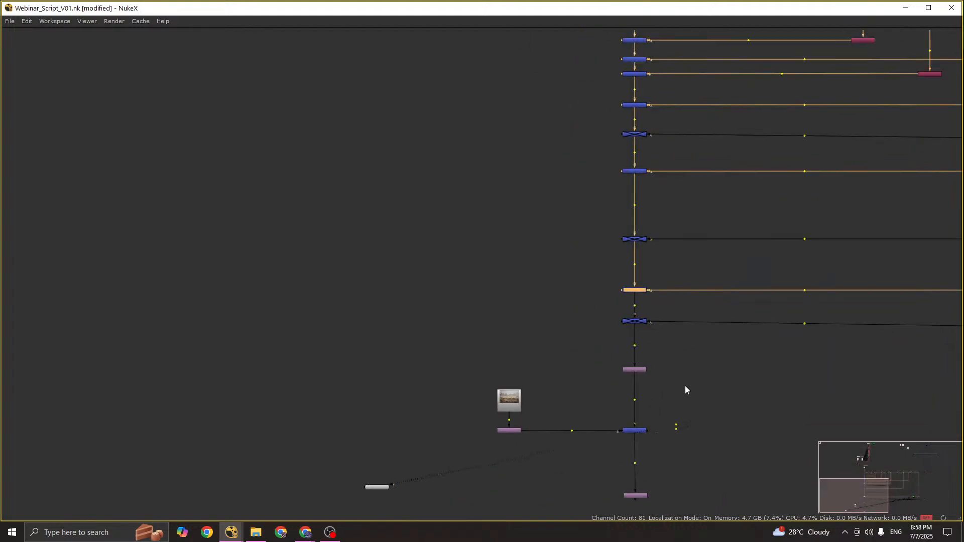
Step: Display Reformat4 in the Viewer to see the ID colours merged over the helicopter
key(space)
scroll(659, 432, up, 3)
middle_drag(659, 431, 766, 405)
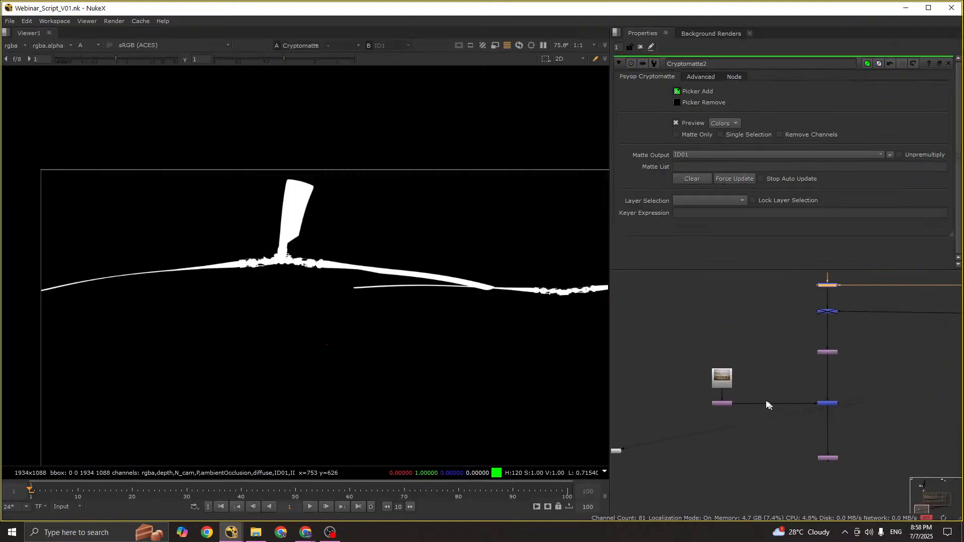
click(722, 403)
key(2)
drag(820, 443, 839, 470)
key(1)
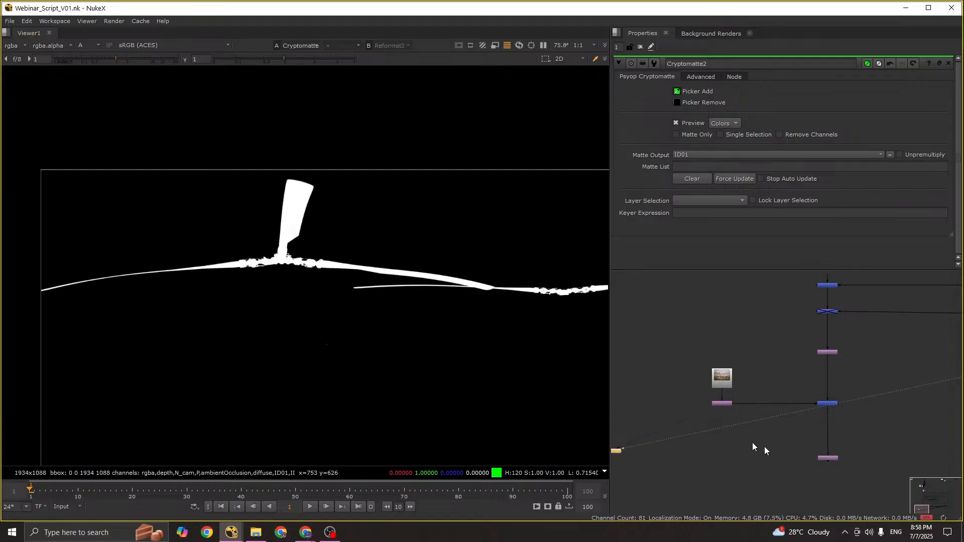
key(1)
middle_drag(439, 284, 352, 294)
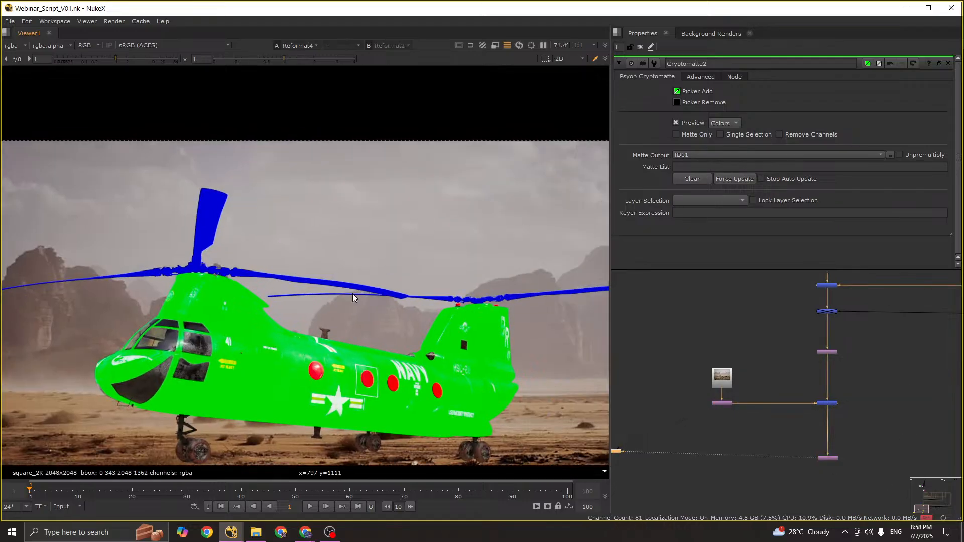
Step: Return the Viewer to the Cryptomatte output and check its blue channel
key(2)
key(1)
scroll(850, 336, down, 3)
middle_drag(850, 336, 920, 343)
key(1)
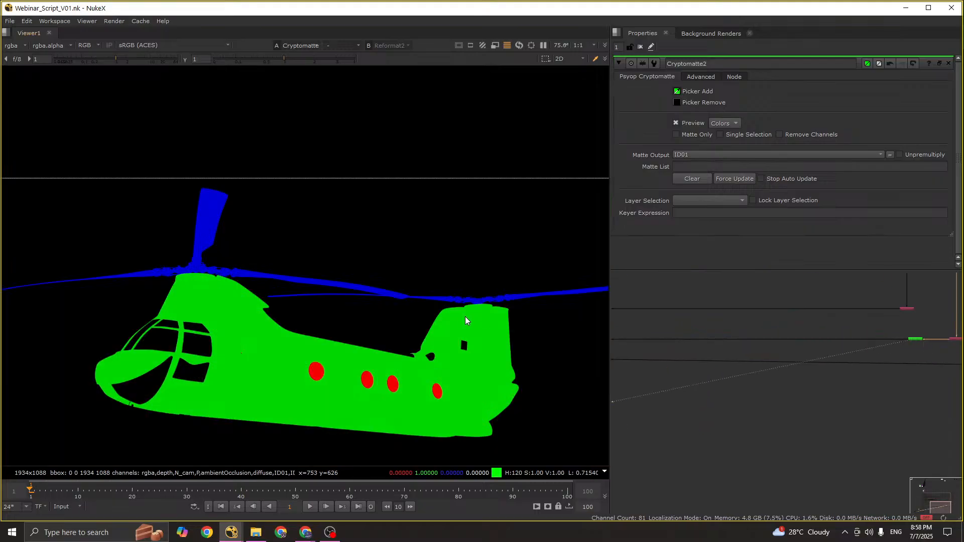
key(b)
key(b)
Step: Turn on Matte Only for the Cryptomatte on the ID1 branch
scroll(938, 342, up, 3)
click(903, 337)
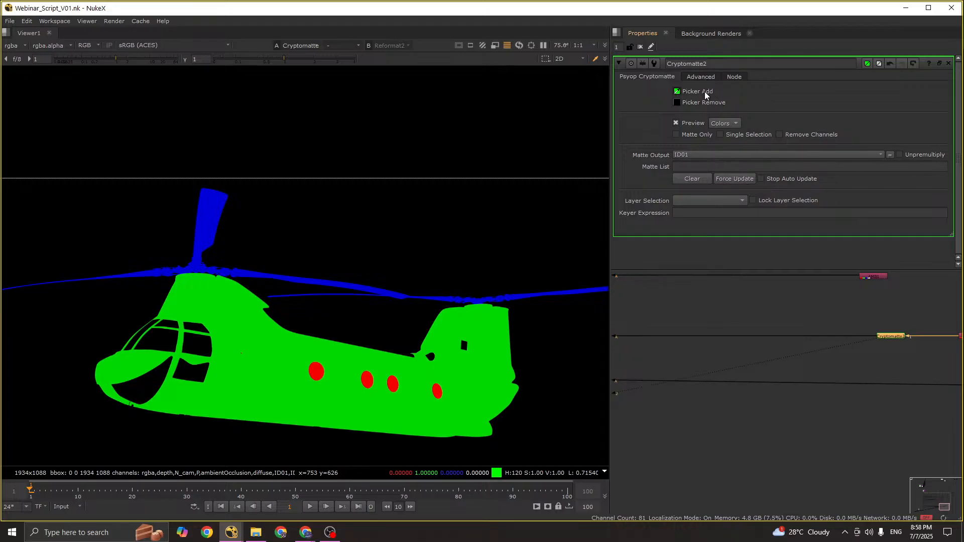
click(677, 134)
Step: Display Reformat4 in the Viewer and save the script
scroll(783, 382, down, 3)
middle_drag(818, 410, 929, 372)
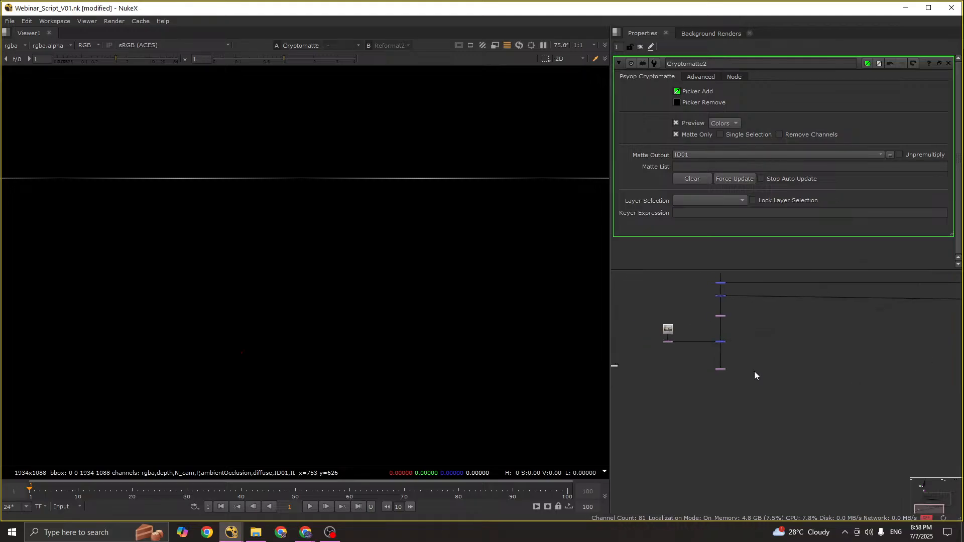
scroll(718, 350, up, 2)
drag(645, 320, 604, 346)
key(1)
double_click(749, 389)
key(1)
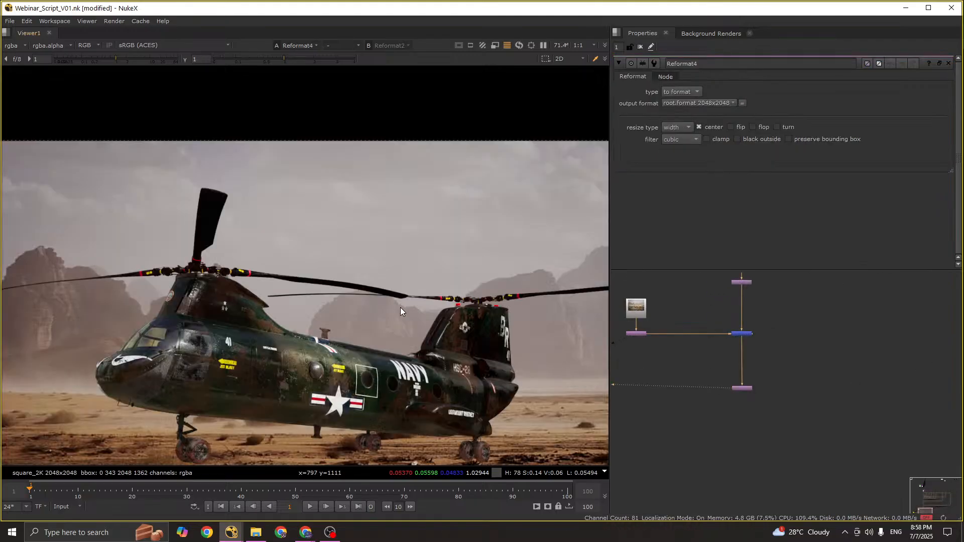
key(ctrl+s)
Step: Toggle the merge fed by the Cryptomatte off and on repeatedly to compare its effect on the composite
scroll(882, 321, down, 2)
middle_drag(882, 321, 835, 397)
scroll(938, 339, down, 1)
middle_drag(939, 338, 829, 386)
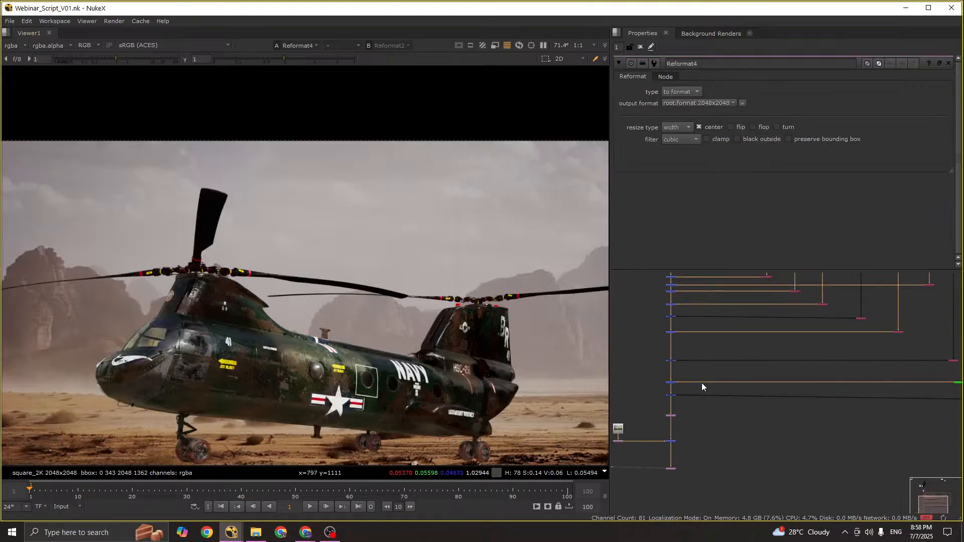
scroll(677, 387, up, 2)
click(662, 381)
scroll(664, 380, up, 3)
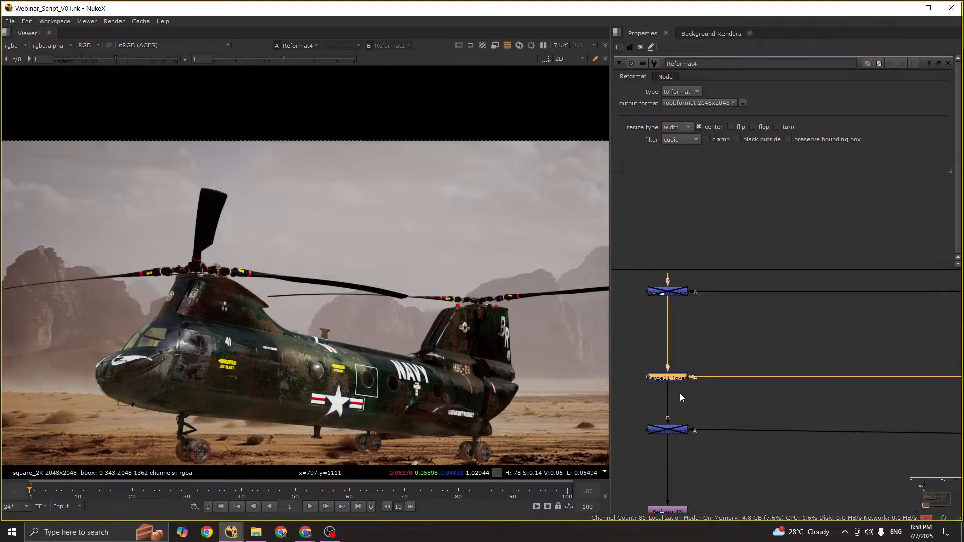
key(d)
drag(670, 377, 670, 373)
key(d)
key(d)
key(d)
key(d)
key(d)
key(d)
key(d)
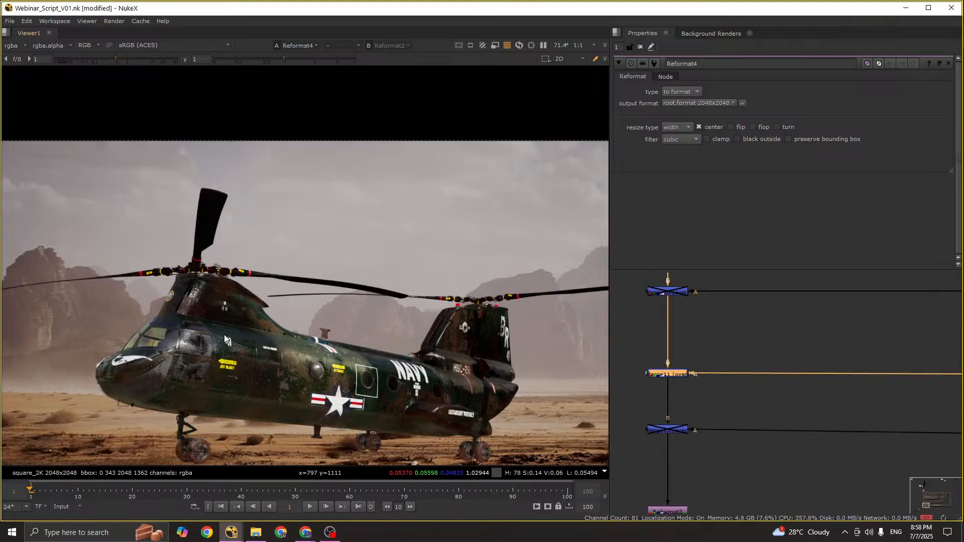
Step: Insert a Grade node between the Cryptomatte and its merge
click(752, 360)
key(g)
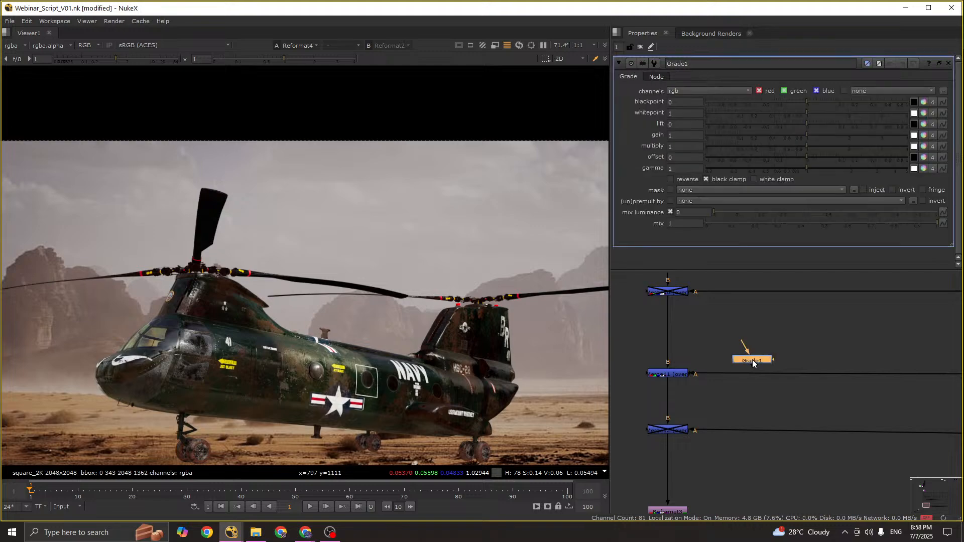
drag(752, 359, 765, 373)
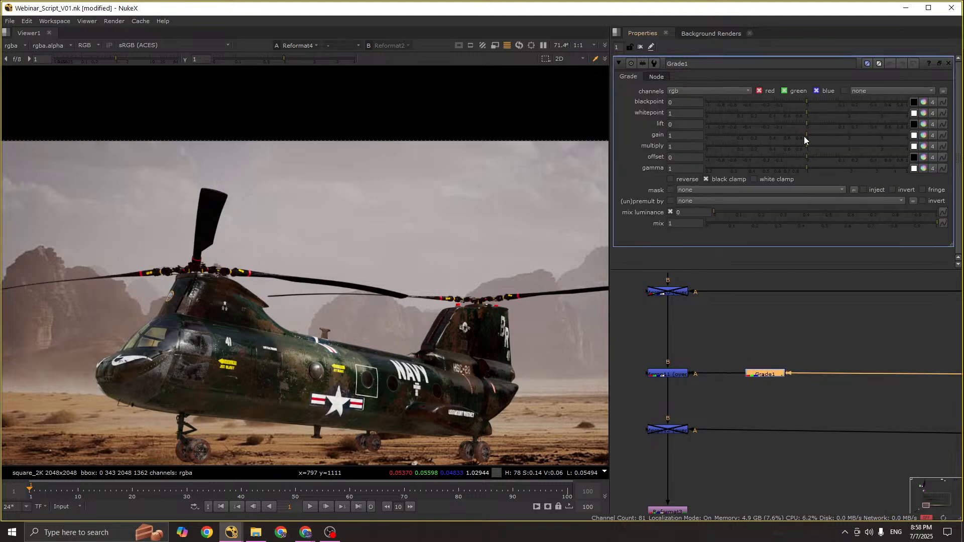
Step: Try raising the gain of the Grade on the Cryptomatte branch, and reset it to 1
drag(804, 137, 905, 145)
ctrl+click(833, 137)
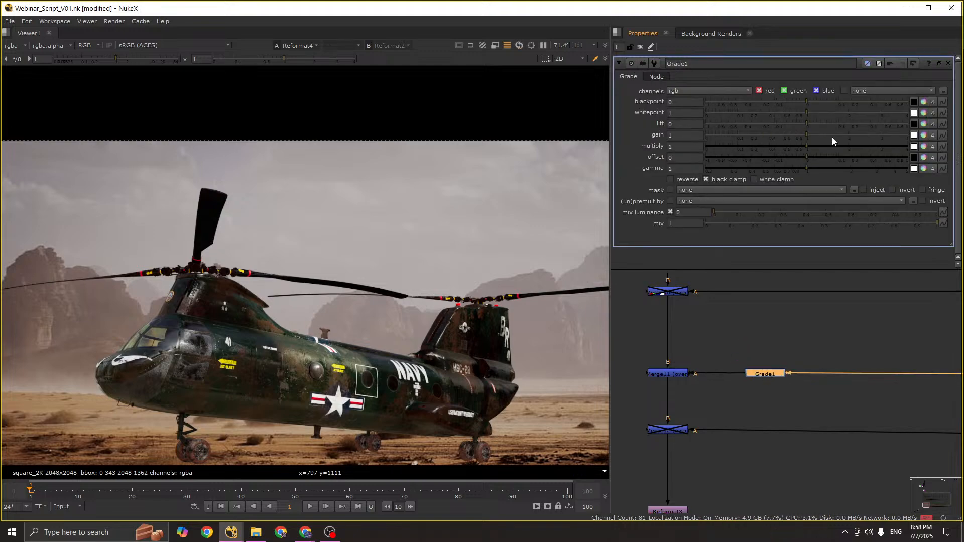
click(764, 379)
Step: Open the Cryptomatte's settings and display its alpha channel in the Viewer
scroll(764, 380, down, 4)
middle_drag(805, 383, 647, 379)
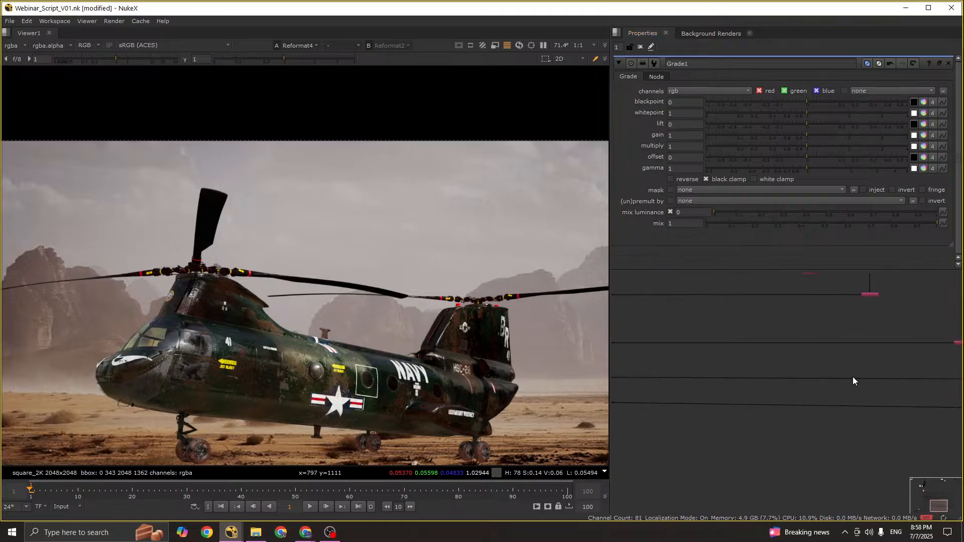
scroll(853, 377, up, 2)
middle_drag(949, 379, 761, 377)
scroll(878, 380, up, 4)
double_click(877, 380)
key(1)
key(a)
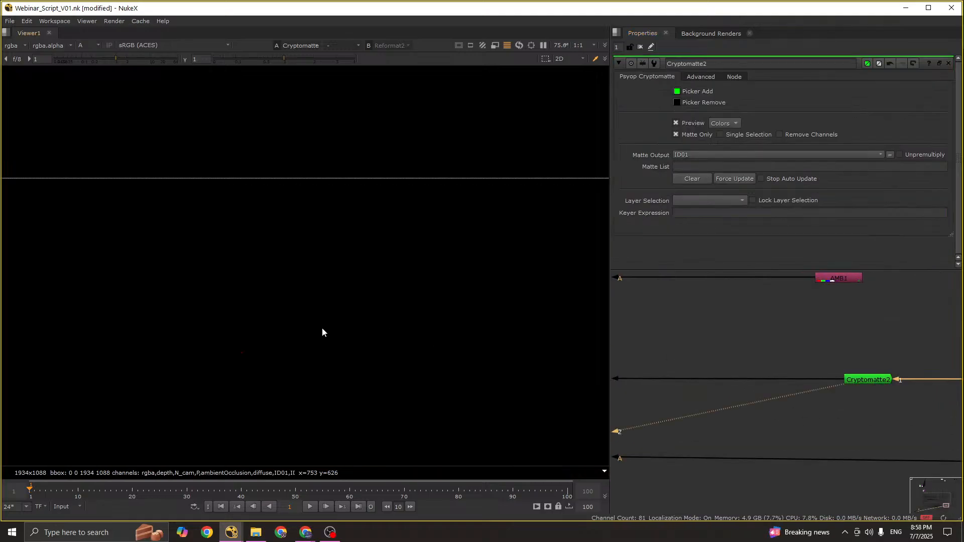
Step: Turn off Matte Only, check the Layer Selection choices, and turn on Single Selection for the Cryptomatte
click(725, 124)
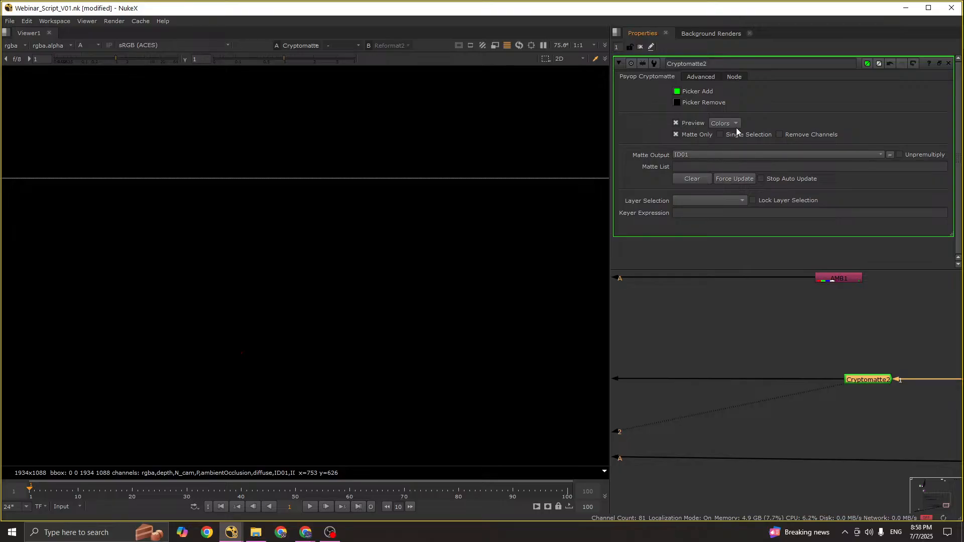
click(691, 135)
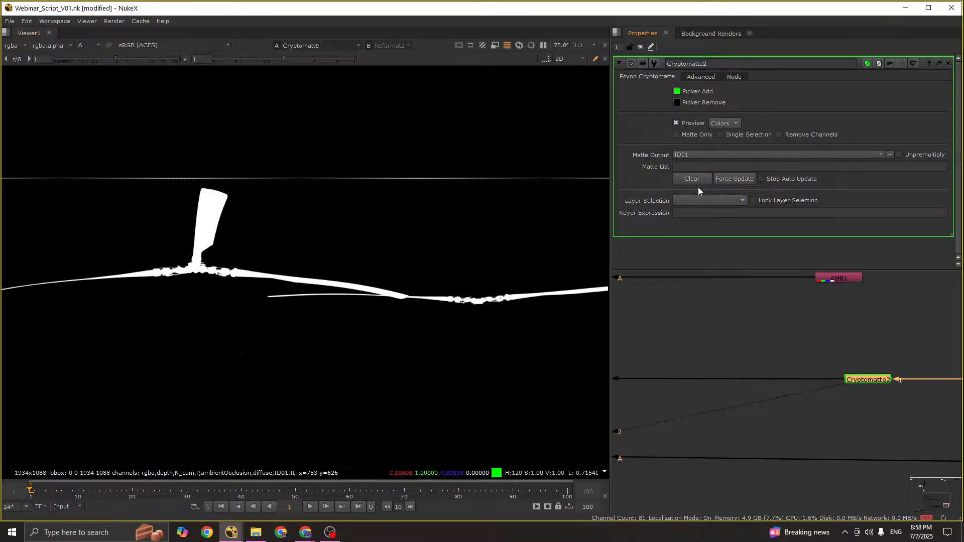
click(731, 200)
click(736, 201)
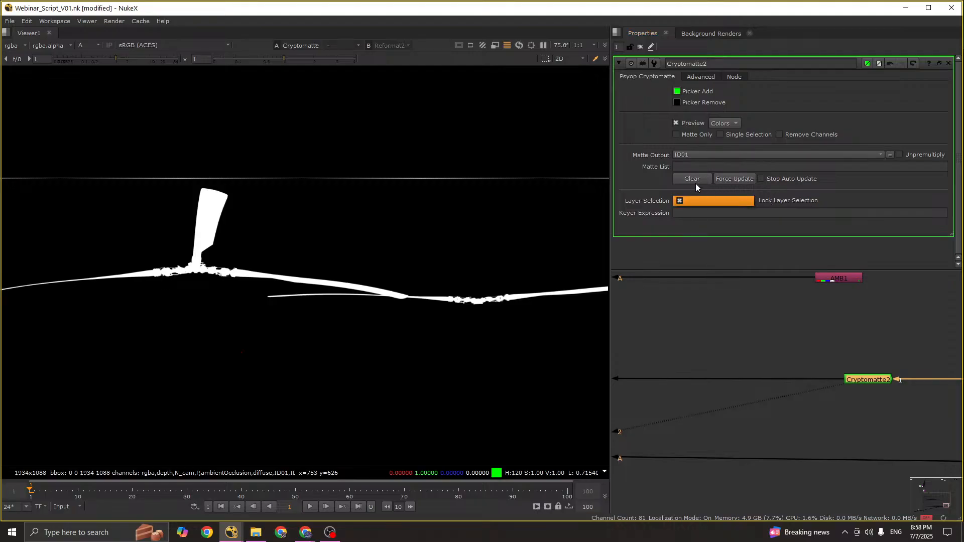
click(687, 203)
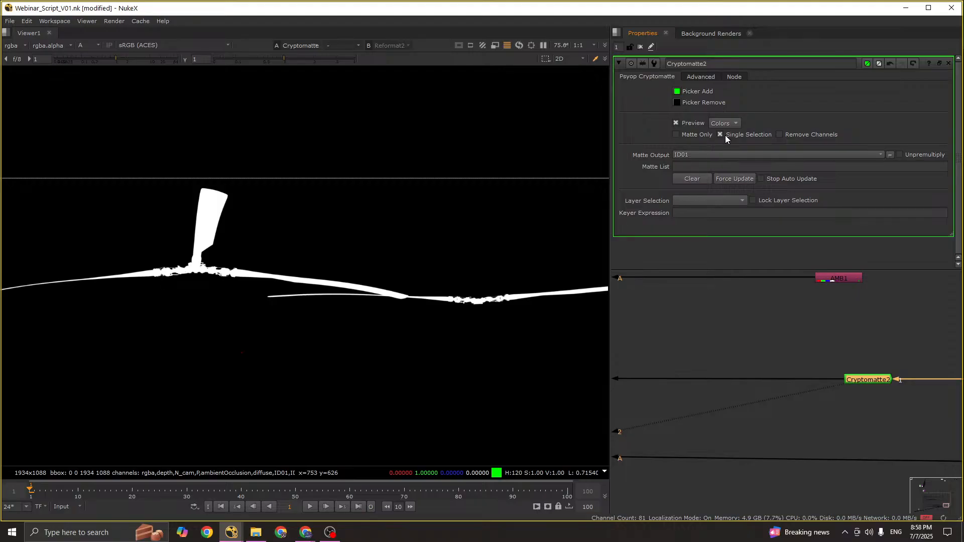
Step: Try removing the blue rotor blades from the Cryptomatte selection with Picker Remove, comparing the colour and alpha views
click(847, 397)
key(a)
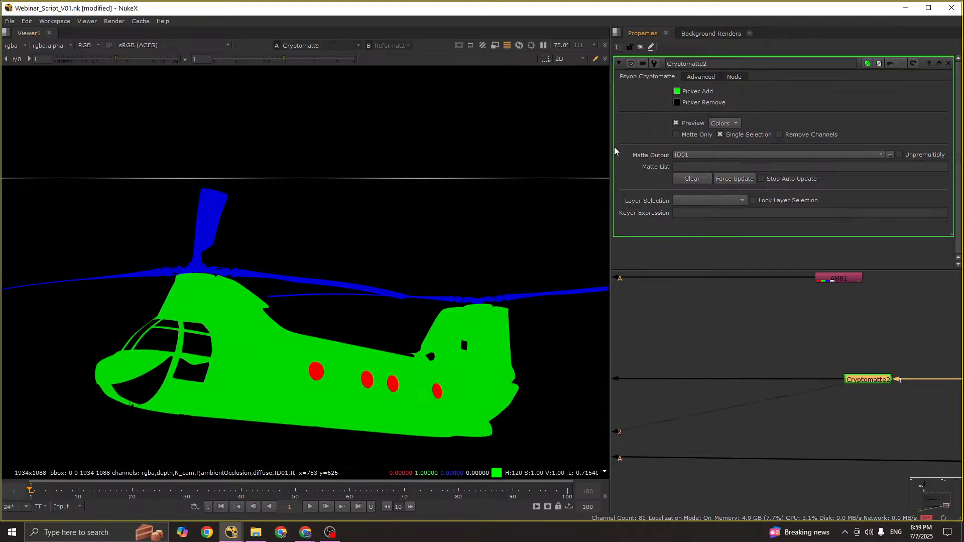
click(677, 103)
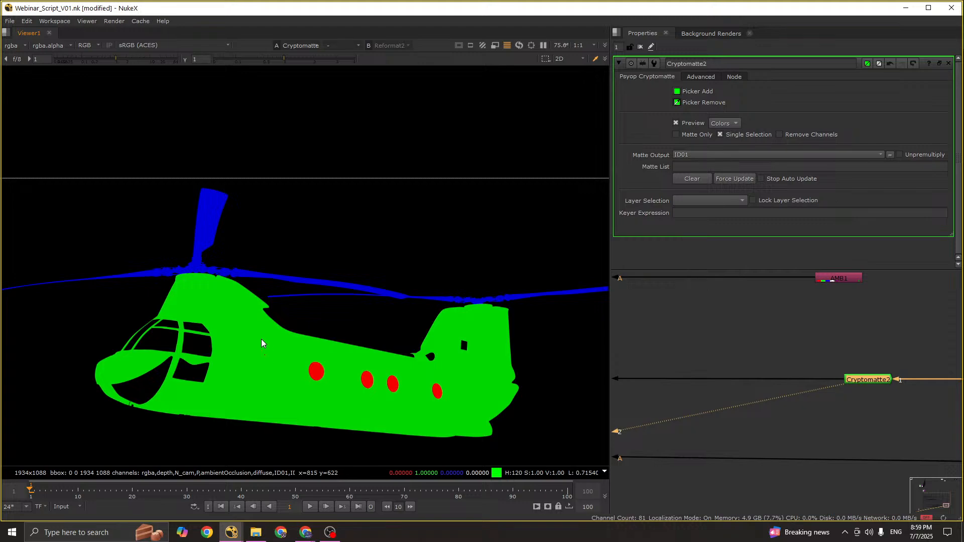
ctrl+click(212, 221)
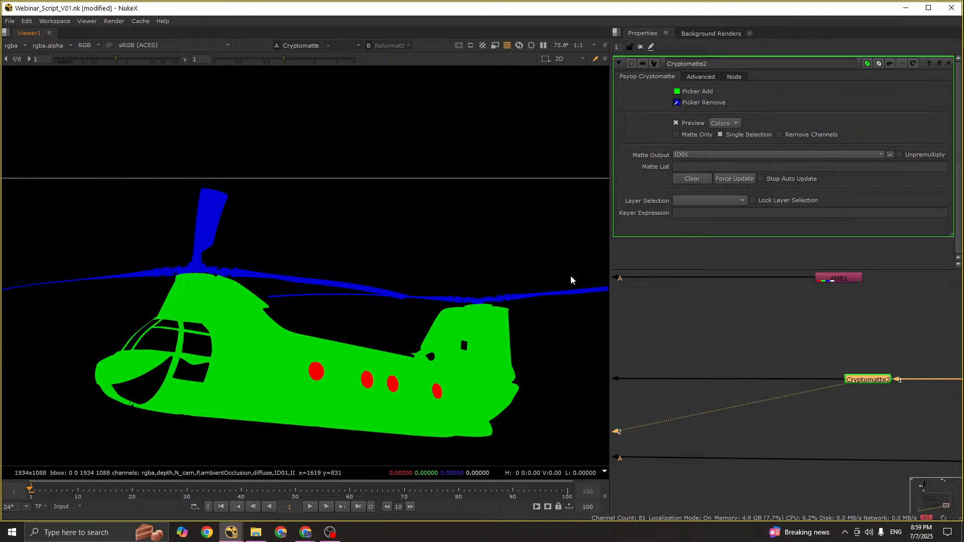
click(926, 384)
key(a)
key(a)
key(a)
key(a)
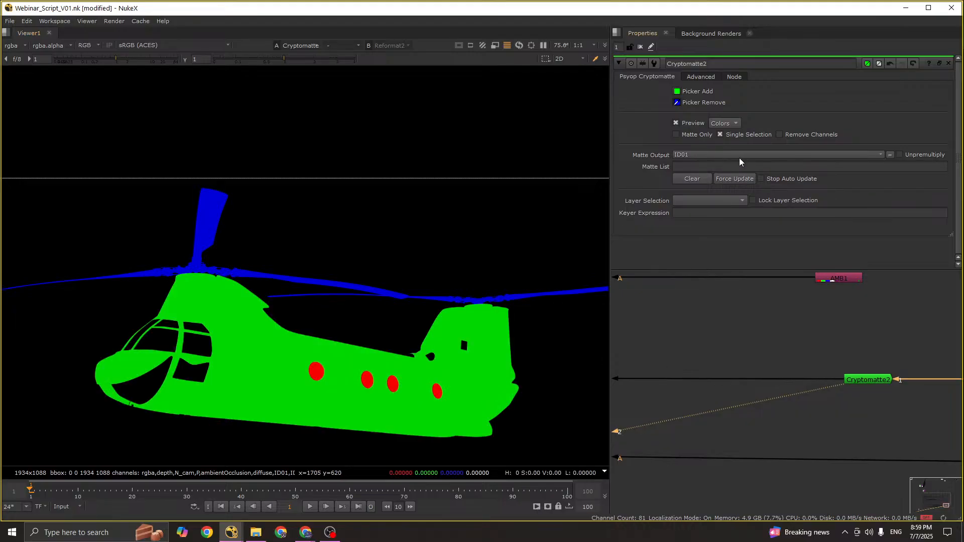
Step: Try the Cryptomatte with Preview set to None and switched off, keeping ID01 as matte output, and check its advanced options
click(739, 158)
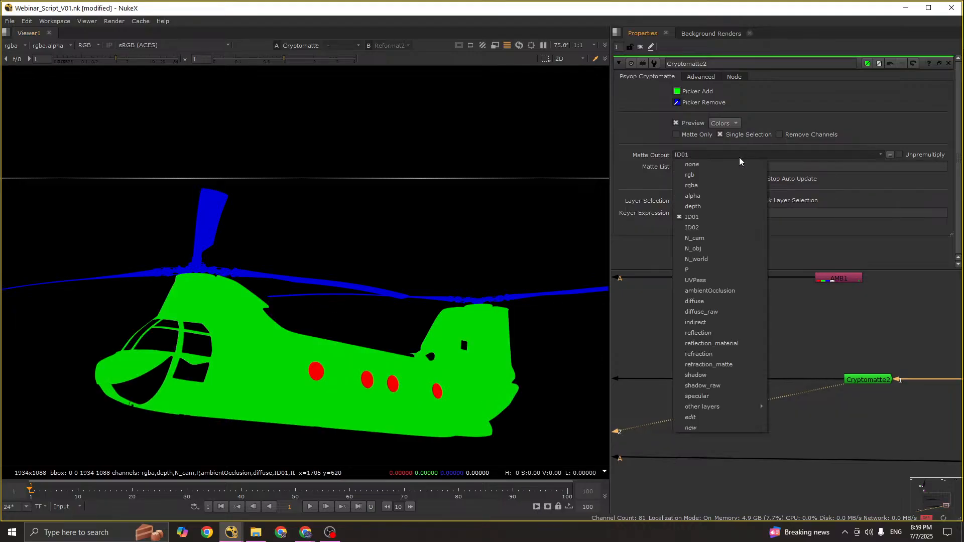
click(700, 216)
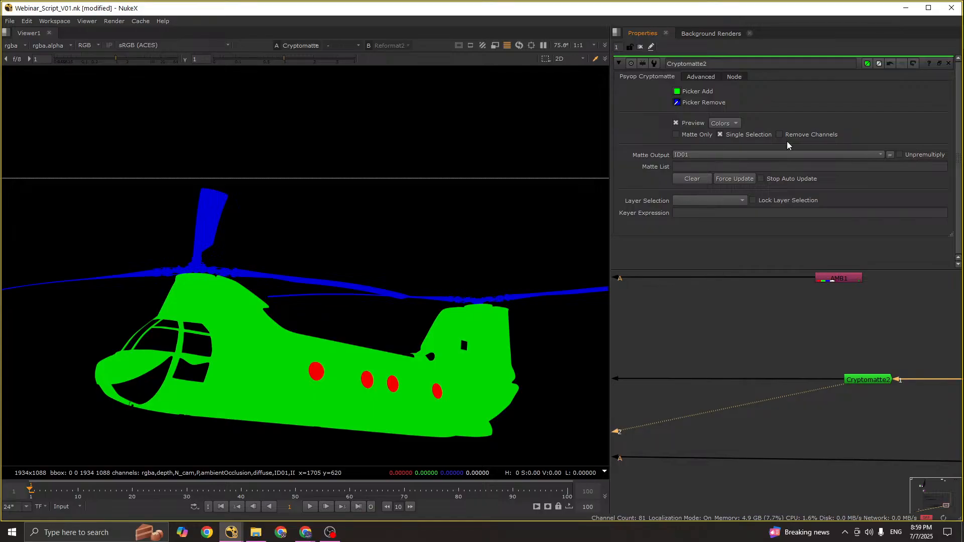
click(723, 123)
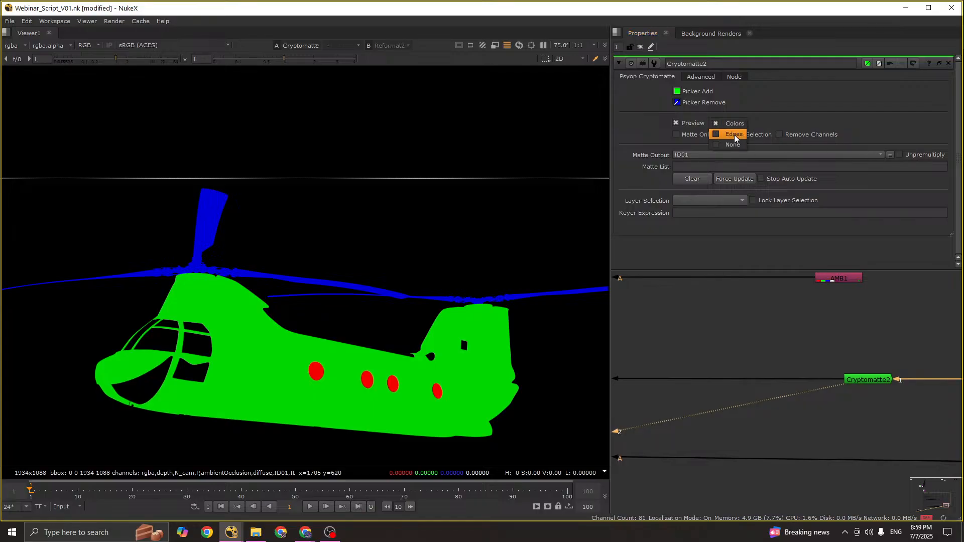
click(731, 134)
click(726, 123)
click(730, 136)
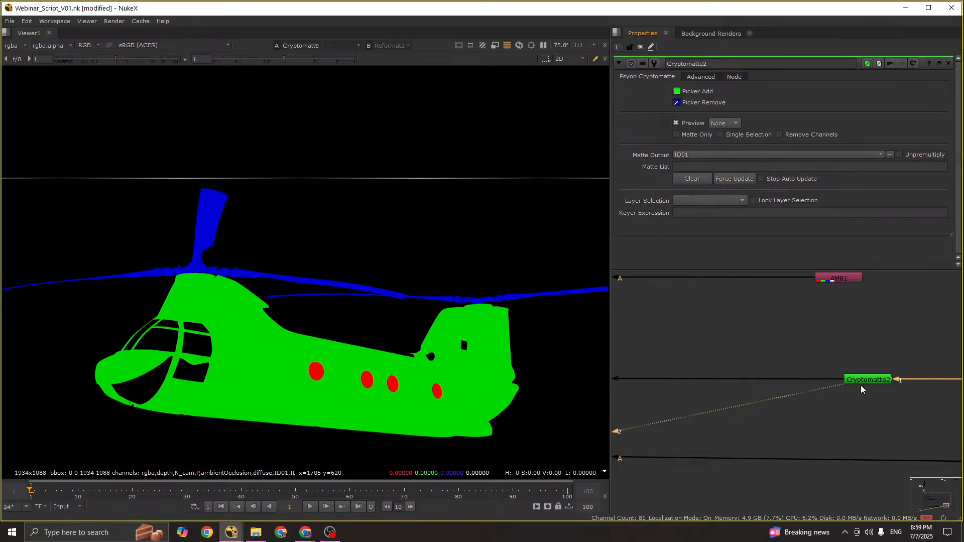
click(690, 125)
double_click(864, 379)
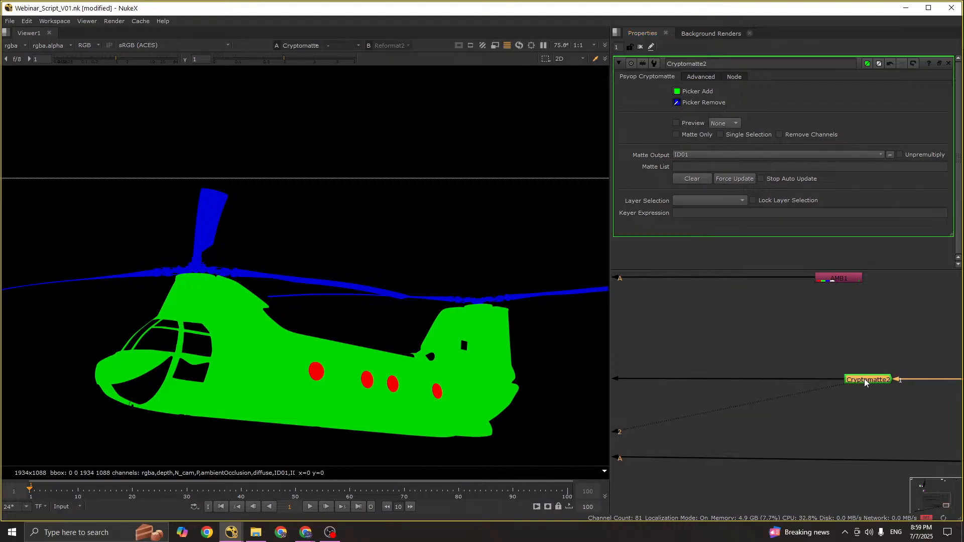
click(706, 77)
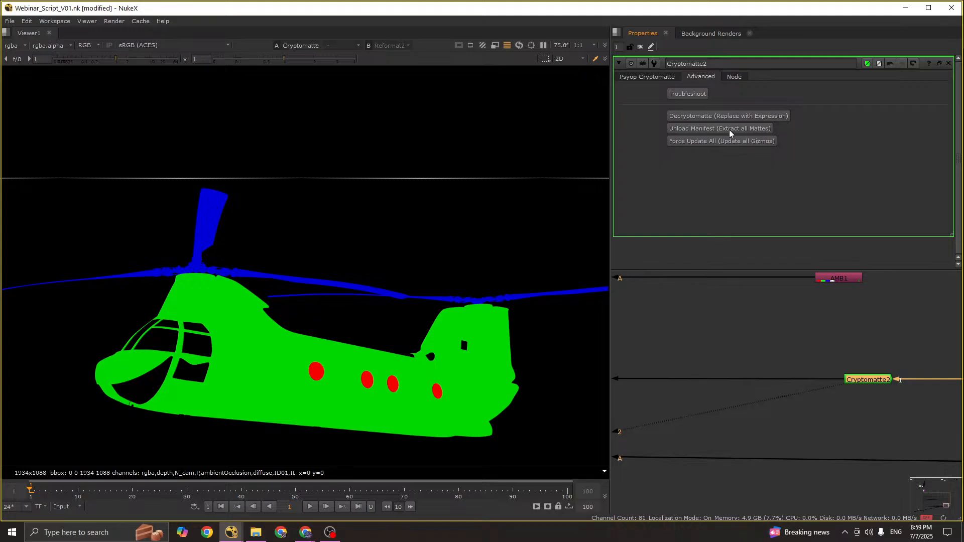
click(864, 426)
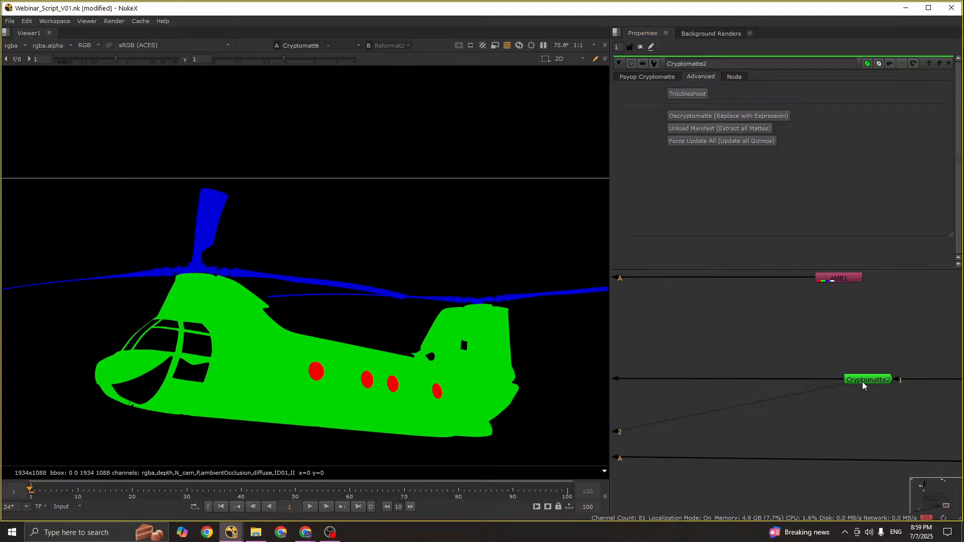
Step: Delete the Cryptomatte node from the ID branch and save the script
click(863, 384)
key(Delete)
scroll(861, 385, down, 3)
middle_drag(861, 384, 798, 389)
scroll(798, 387, up, 4)
key(ctrl+s)
Step: Add a Keyer node and connect its input to the ID1 node
click(719, 347)
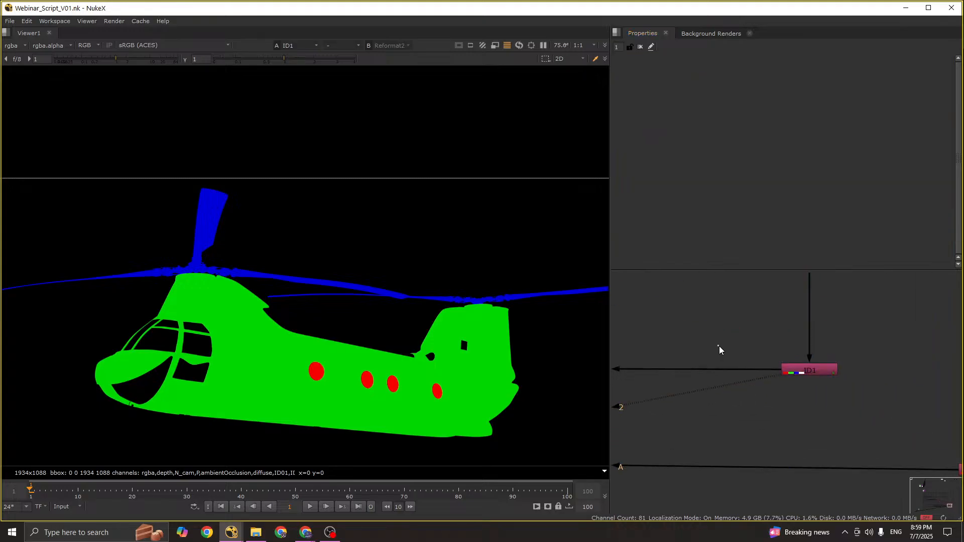
key(Tab)
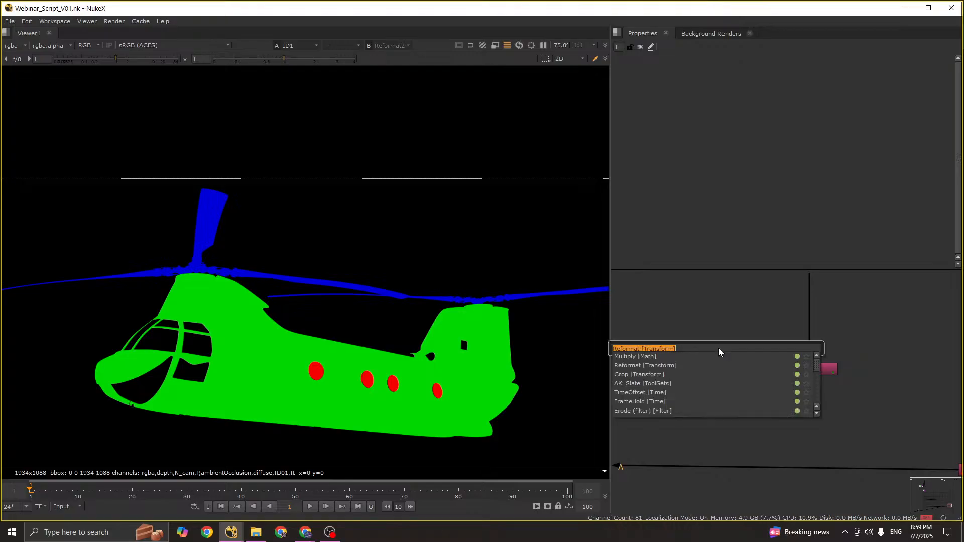
text(KEY)
key(Return)
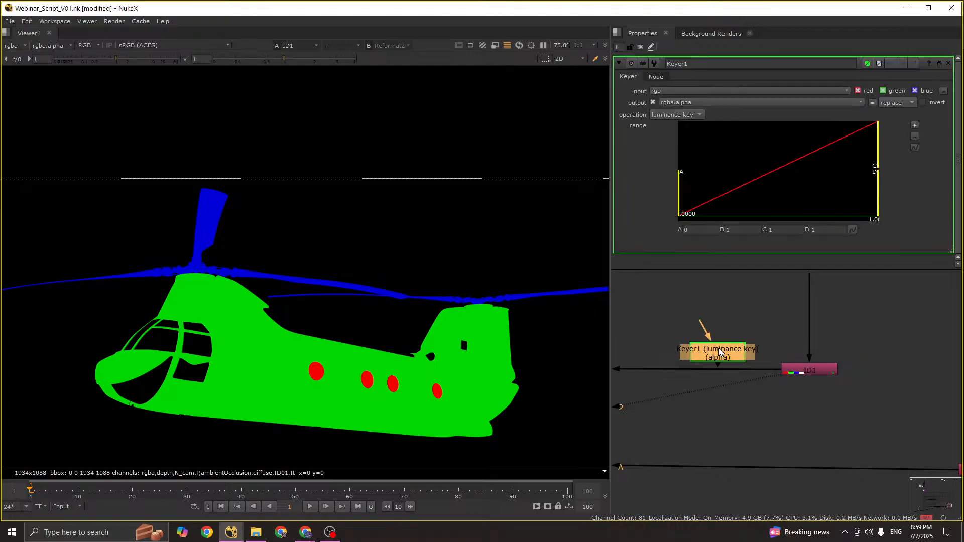
drag(800, 374, 801, 373)
click(801, 373)
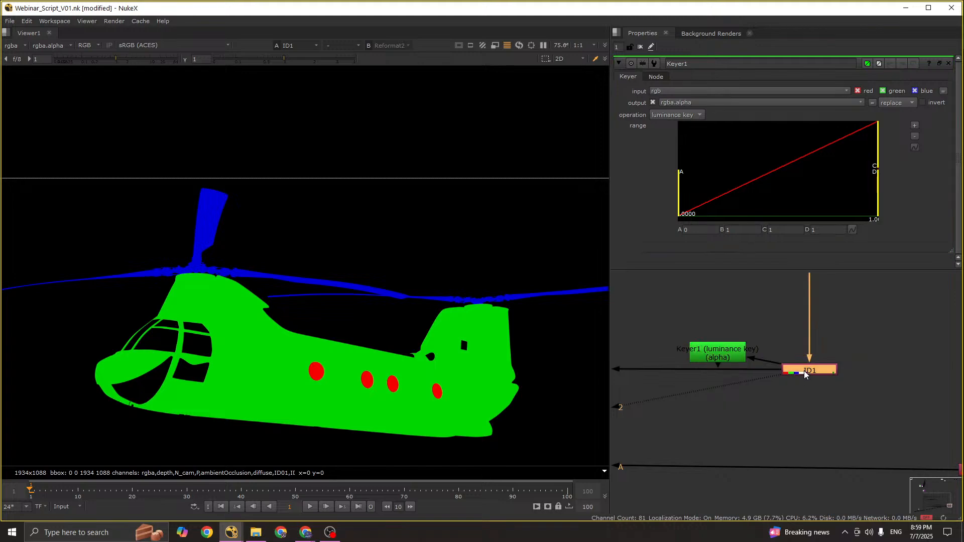
drag(734, 360, 712, 337)
scroll(713, 339, up, 2)
middle_drag(713, 338, 787, 367)
scroll(787, 367, down, 3)
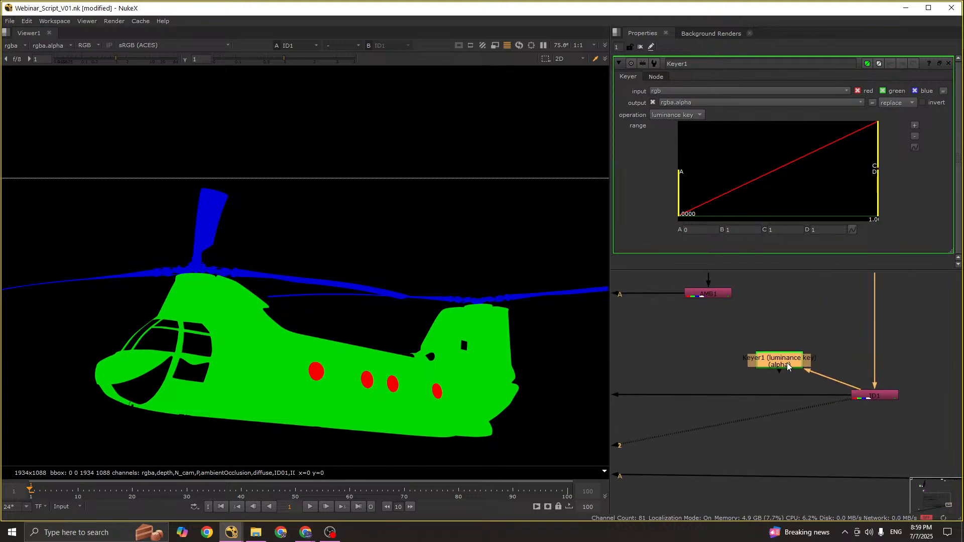
Step: View the Keyer's luminance key alpha and compare it with the colours of the ID1 pass
key(2)
click(738, 362)
key(a)
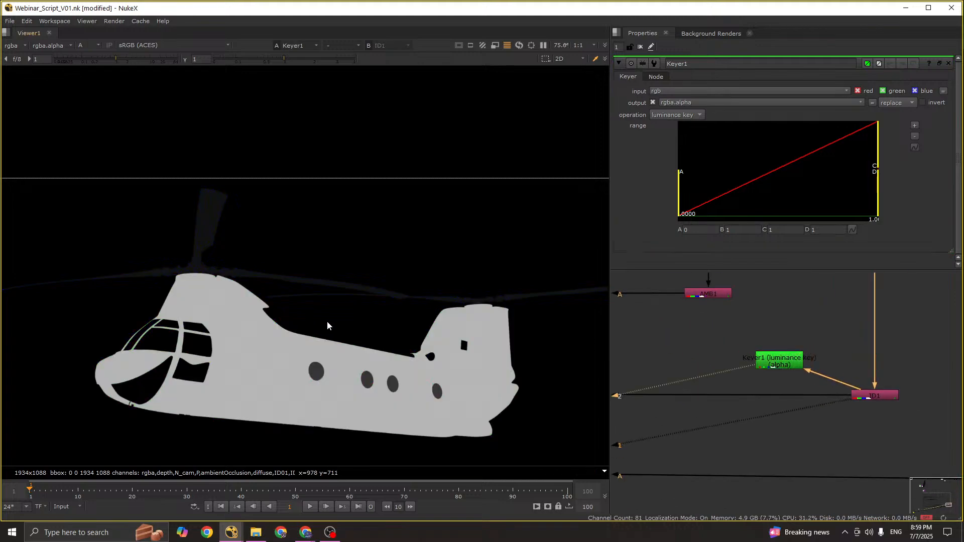
key(a)
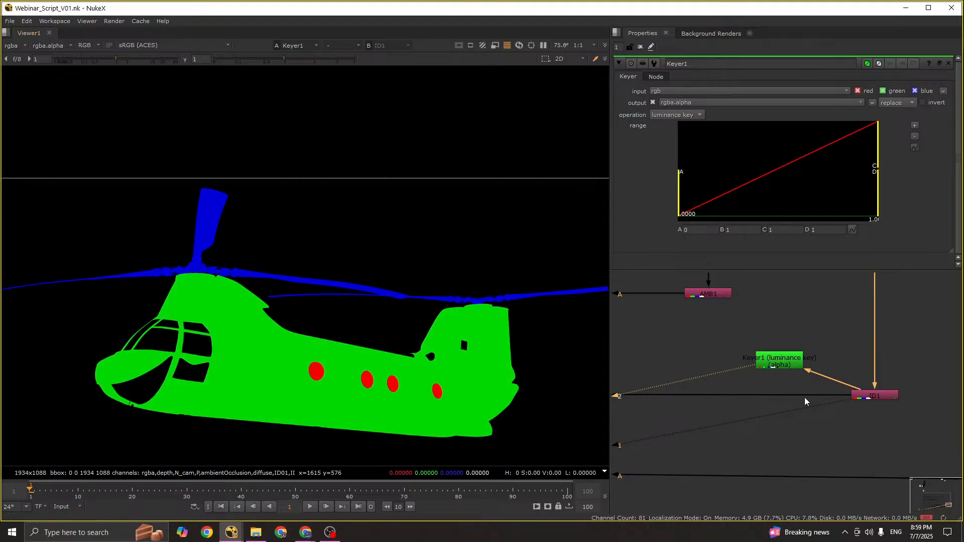
key(1)
scroll(776, 364, up, 3)
drag(779, 365, 750, 351)
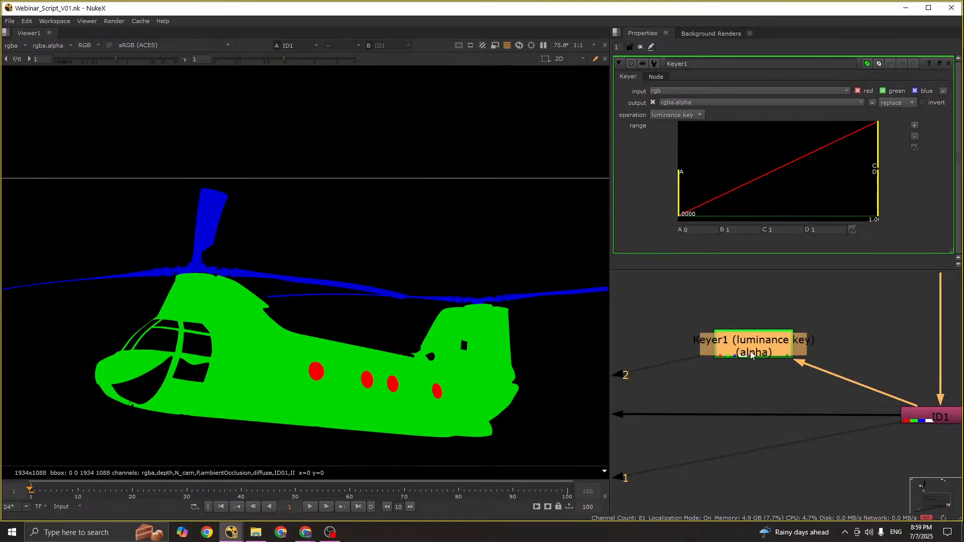
click(723, 321)
click(743, 344)
click(897, 414)
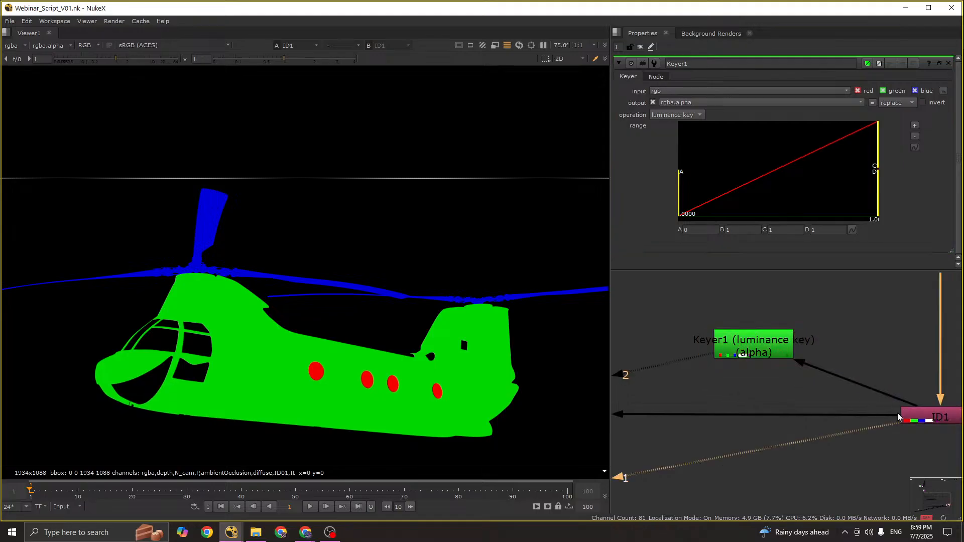
click(763, 356)
click(698, 326)
key(2)
key(a)
key(a)
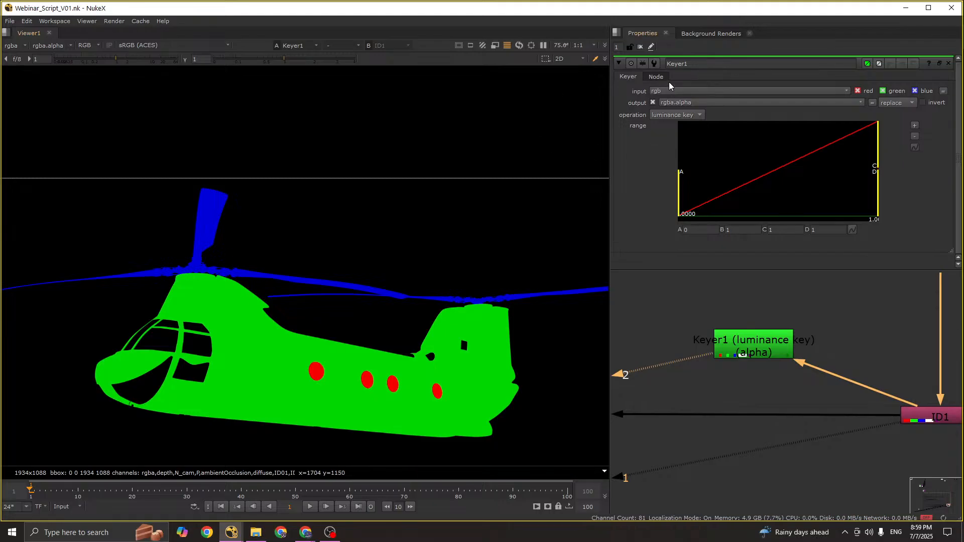
Step: Set the Keyer's operation to blue keyer and check the rotor blades' matte in the alpha channel
click(694, 116)
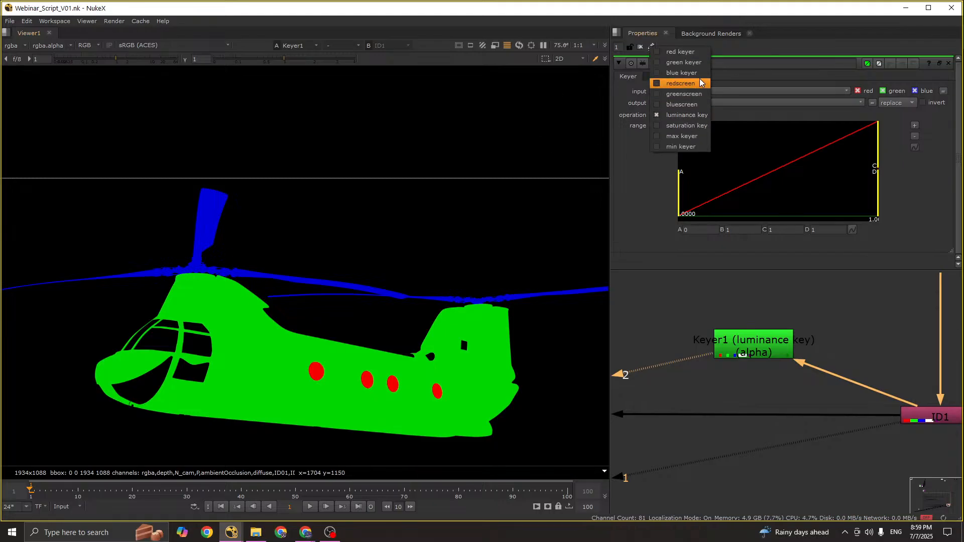
click(673, 73)
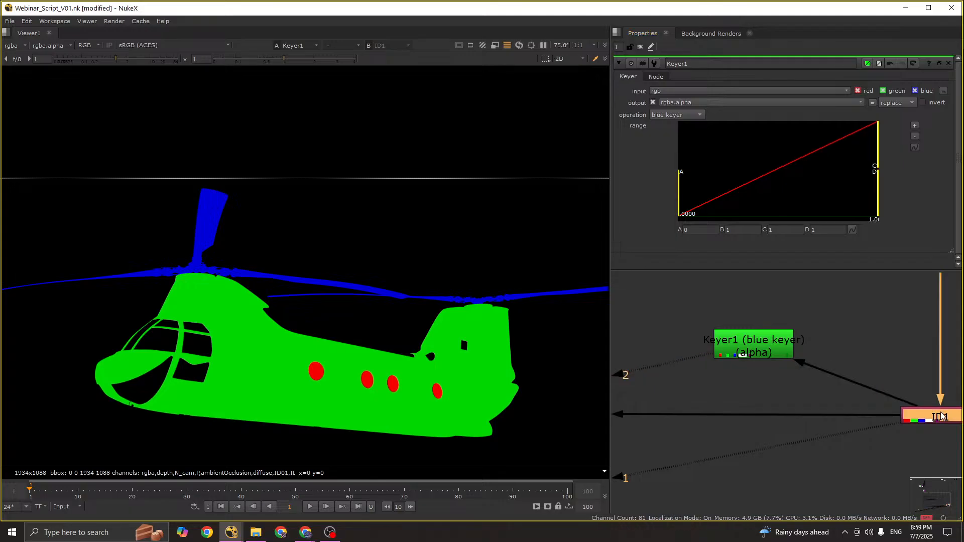
key(a)
key(a)
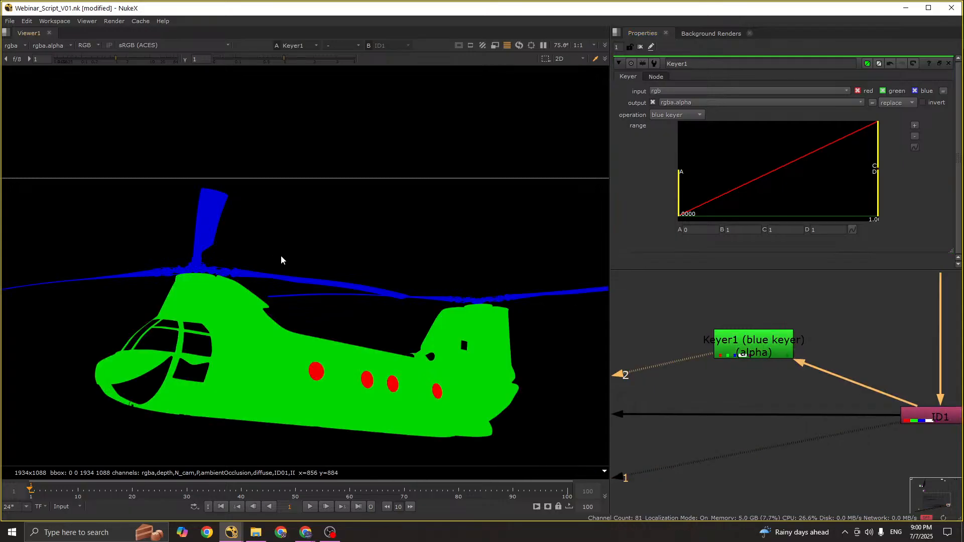
key(a)
key(a)
key(a)
scroll(261, 291, down, 5)
key(a)
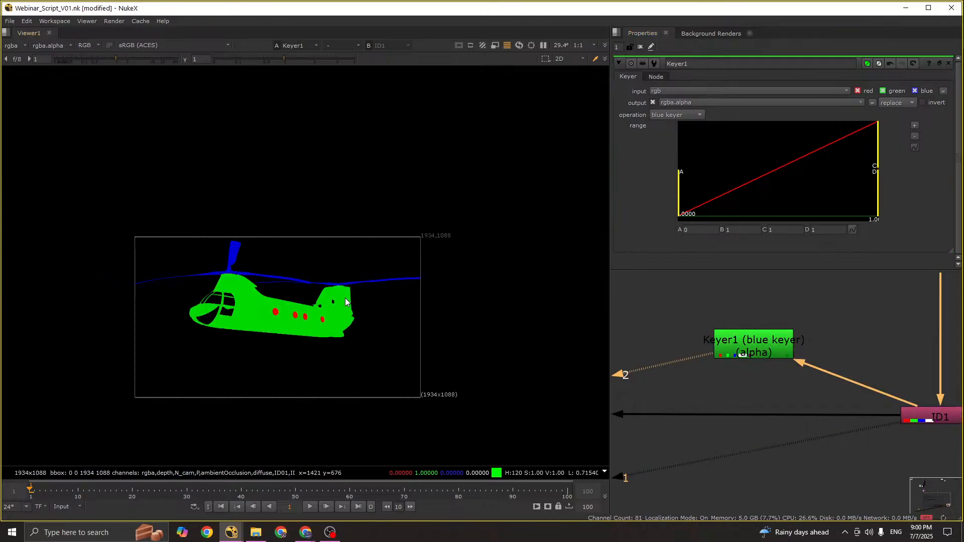
key(a)
key(a)
key(a)
Step: Insert the Keyer into the connection between ID1 and its merge, and save the script
scroll(753, 377, down, 5)
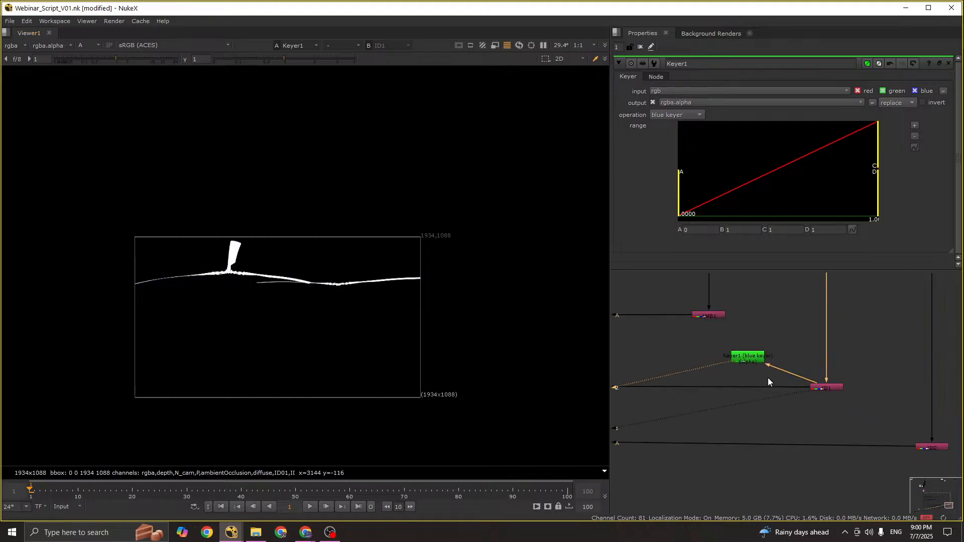
middle_drag(767, 378, 806, 386)
key(ctrl+s)
drag(832, 395, 788, 369)
scroll(788, 369, down, 4)
click(788, 369)
scroll(808, 393, down, 8)
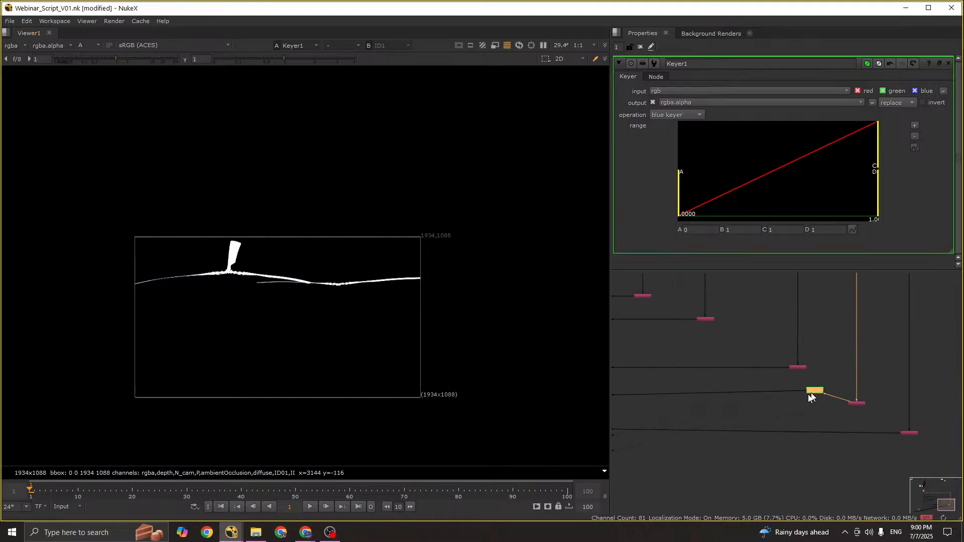
Step: Connect the Viewer to the Reformat below the background merge and display the final composite in RGB
key(space)
scroll(663, 417, up, 5)
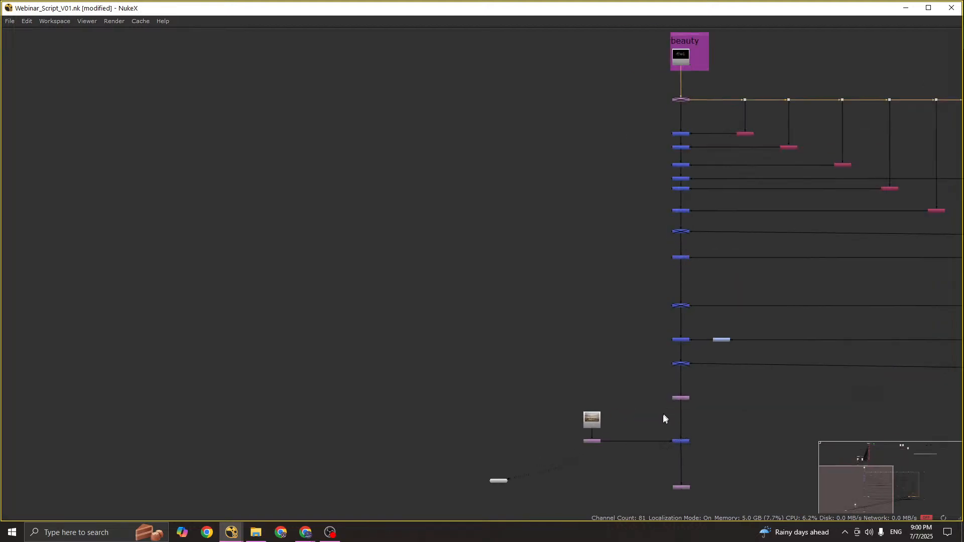
click(589, 420)
middle_drag(677, 436, 633, 392)
drag(592, 379, 520, 418)
click(454, 437)
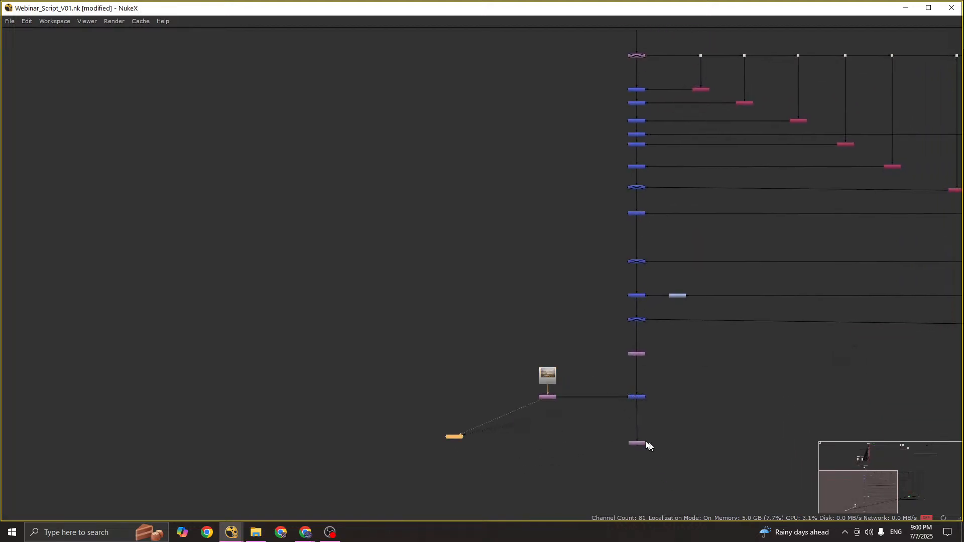
click(644, 443)
key(space)
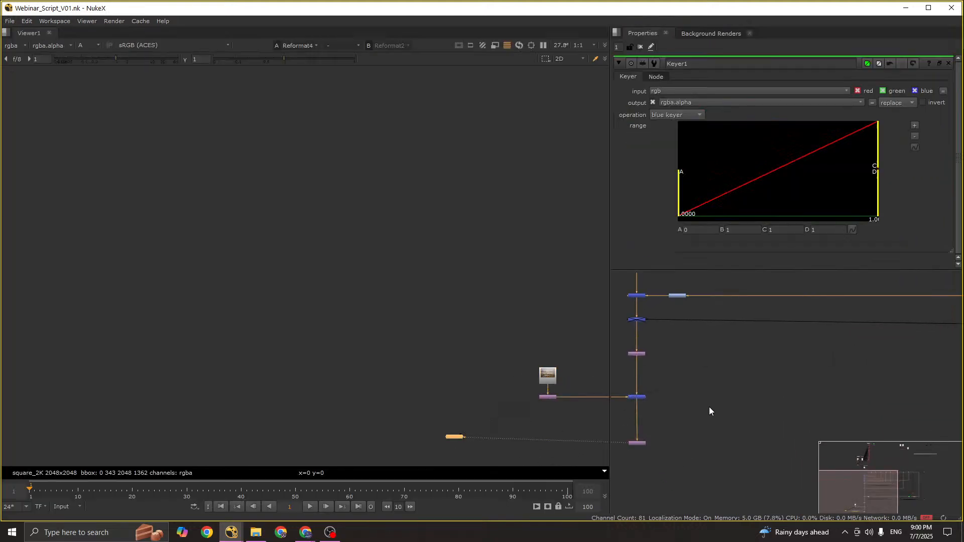
key(a)
scroll(293, 307, up, 1)
scroll(786, 389, down, 7)
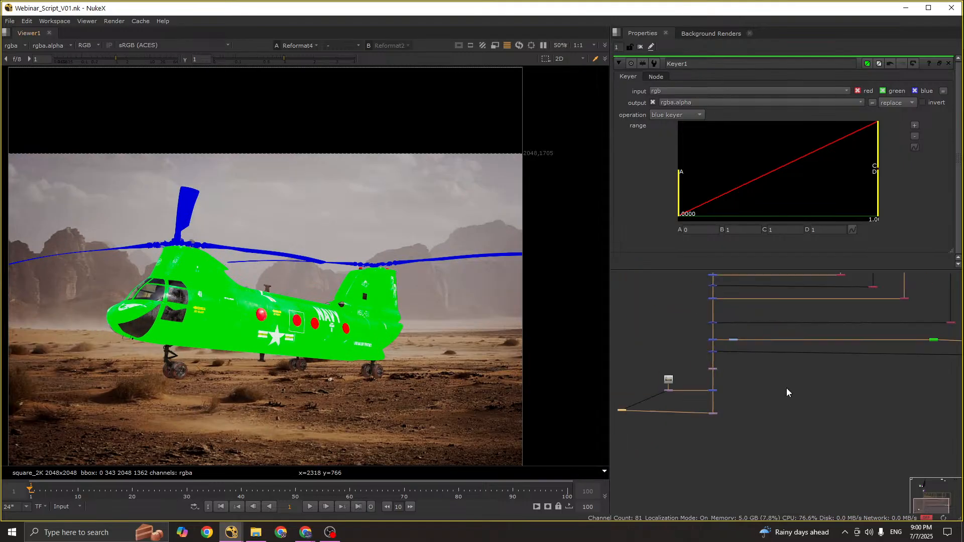
Step: Set the input of the Keyer on the ID1 pass to the alpha channel
scroll(876, 394, up, 5)
key(1)
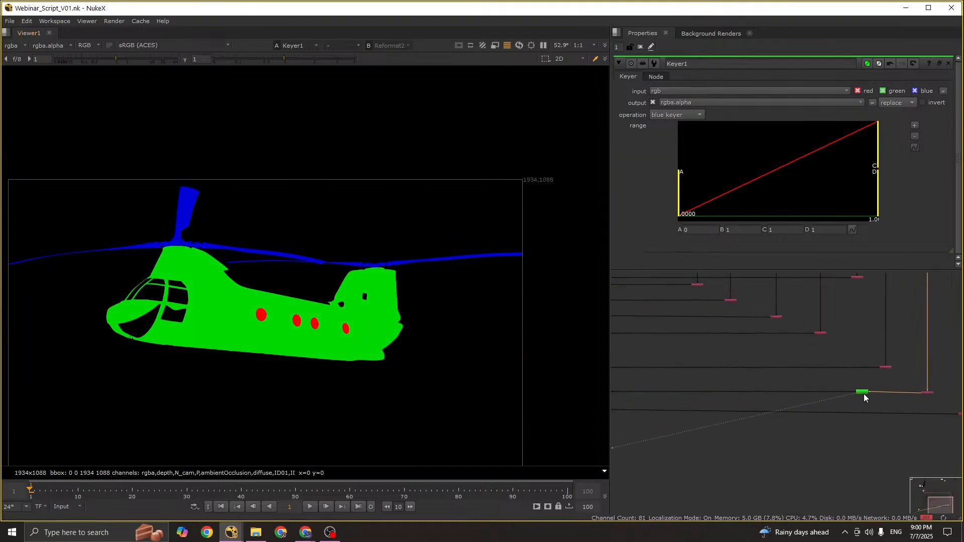
scroll(937, 392, up, 5)
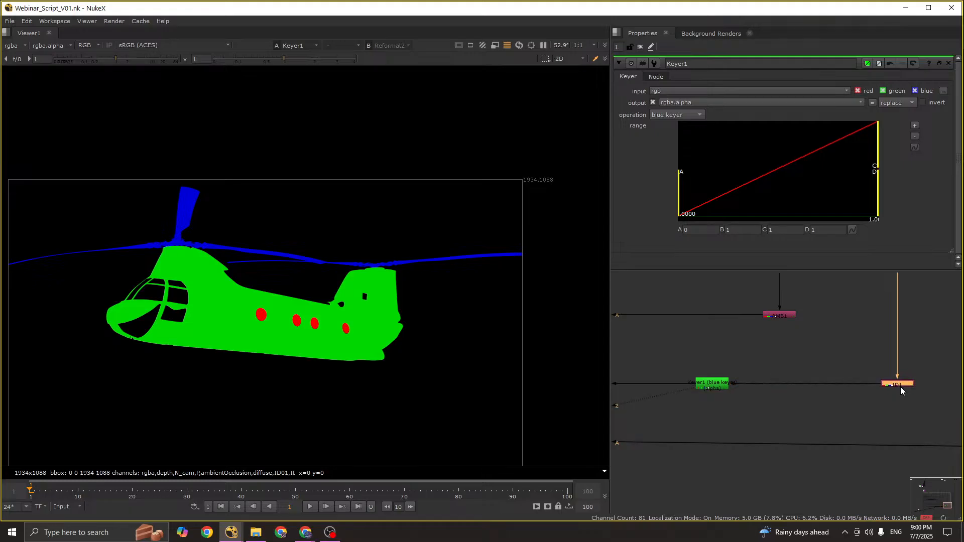
click(702, 386)
middle_drag(703, 387, 743, 391)
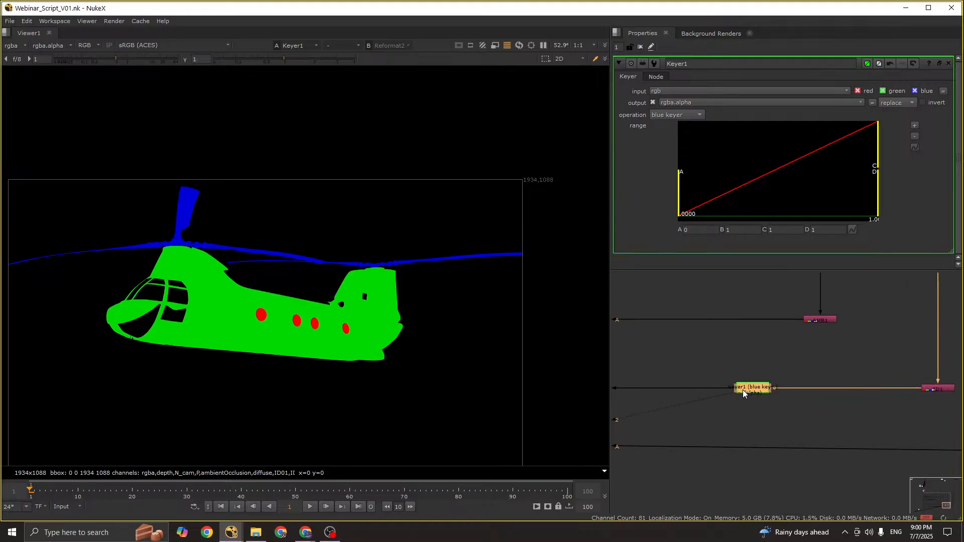
click(669, 89)
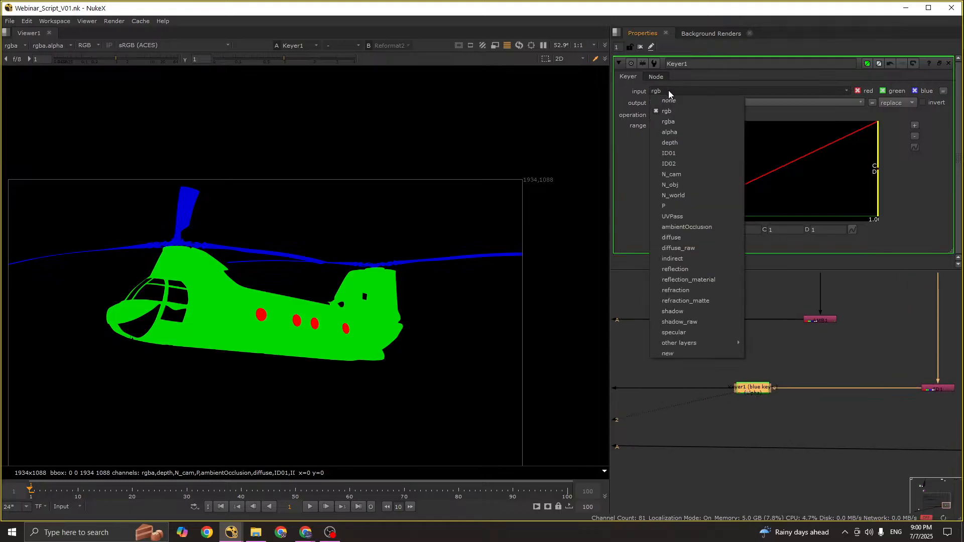
click(676, 133)
Step: Check the effect of the Keyer's alpha input on the final composite, and return the Viewer to the Keyer
scroll(828, 397, down, 5)
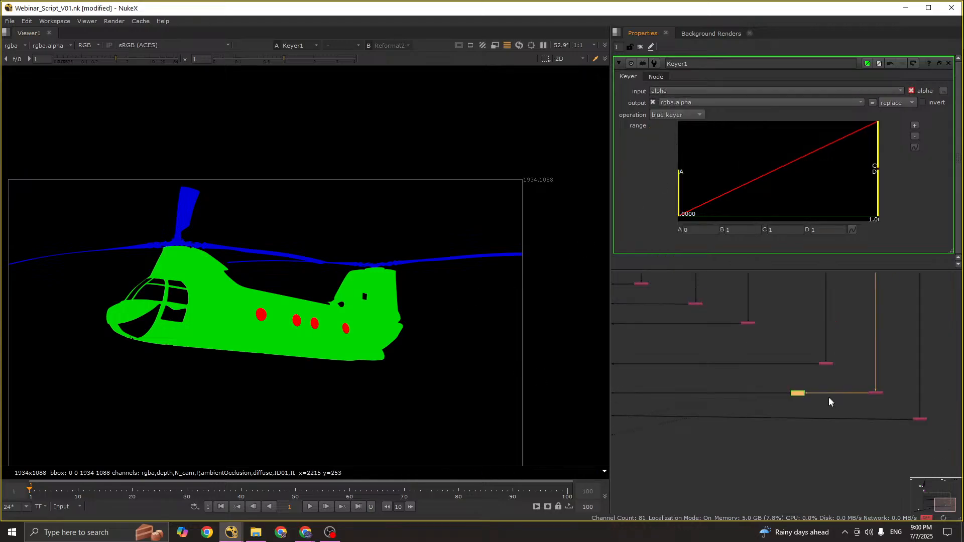
drag(736, 361, 709, 374)
key(1)
middle_drag(862, 354, 815, 389)
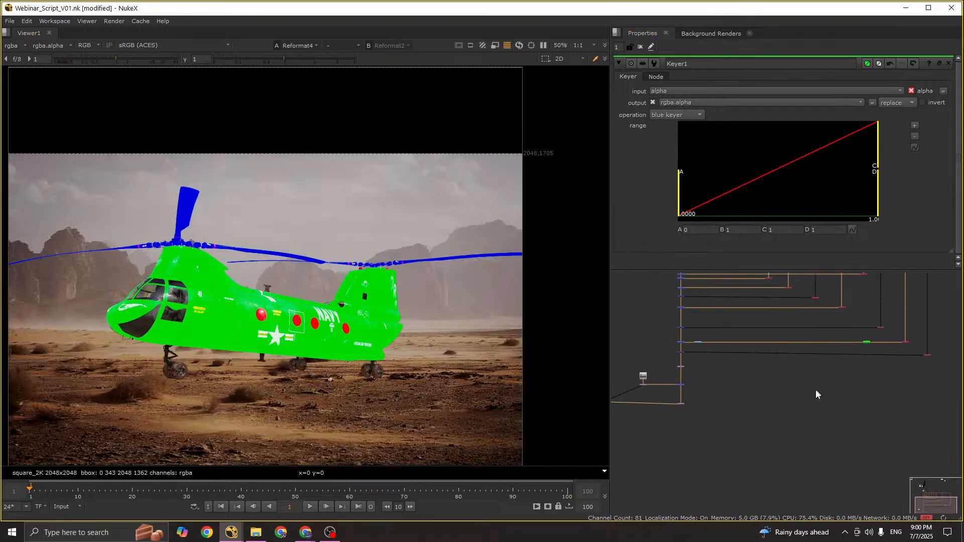
scroll(881, 332, up, 3)
click(848, 353)
key(1)
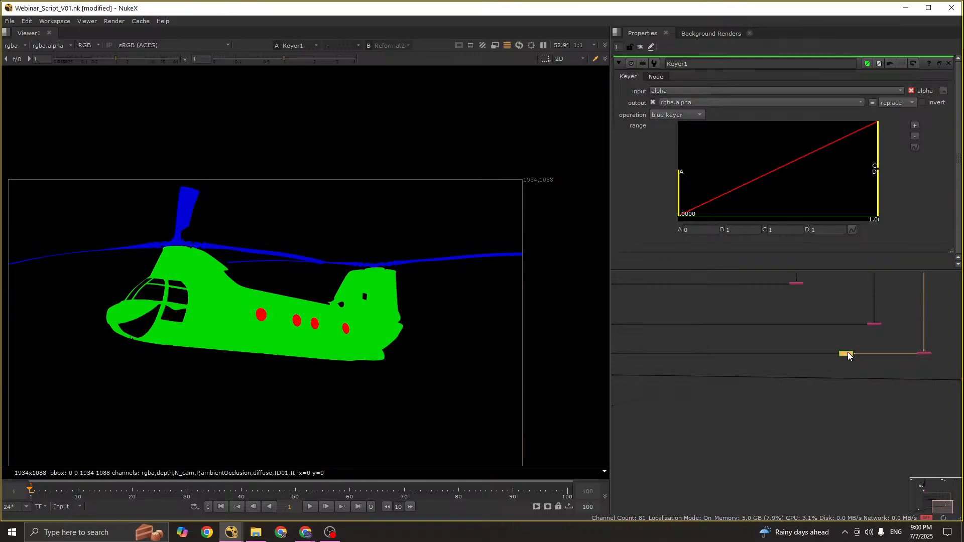
Step: Set the Keyer's output to ID01.blue and keep its operation on blue keyer
click(676, 102)
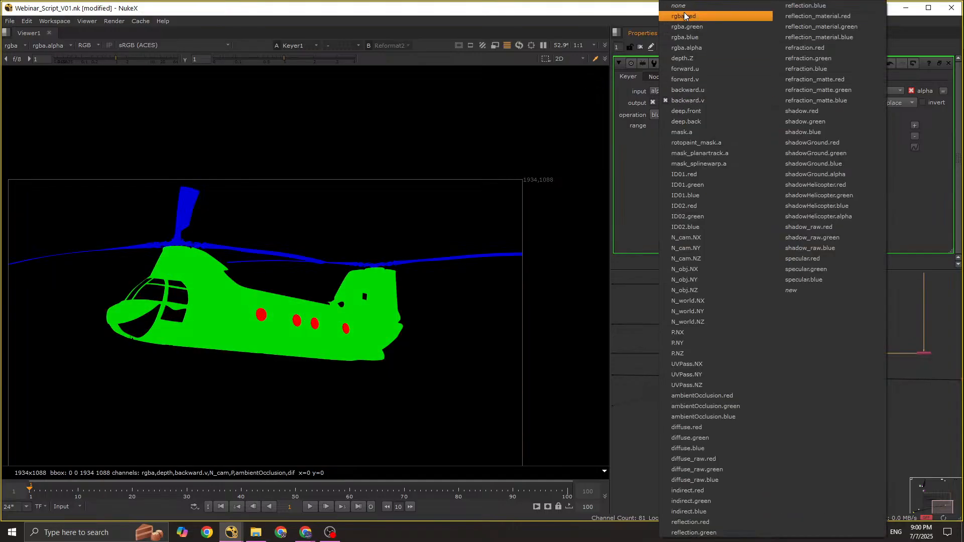
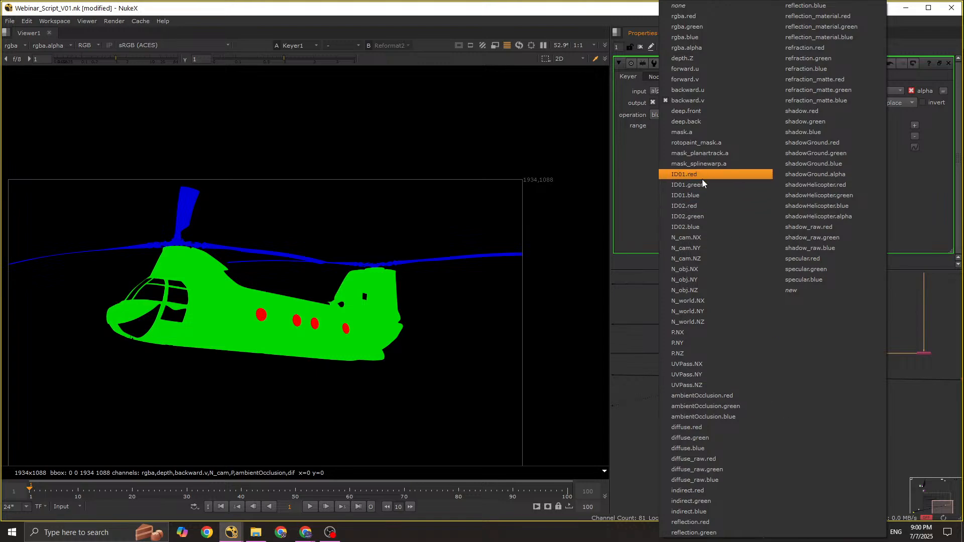
click(696, 195)
scroll(854, 362, up, 3)
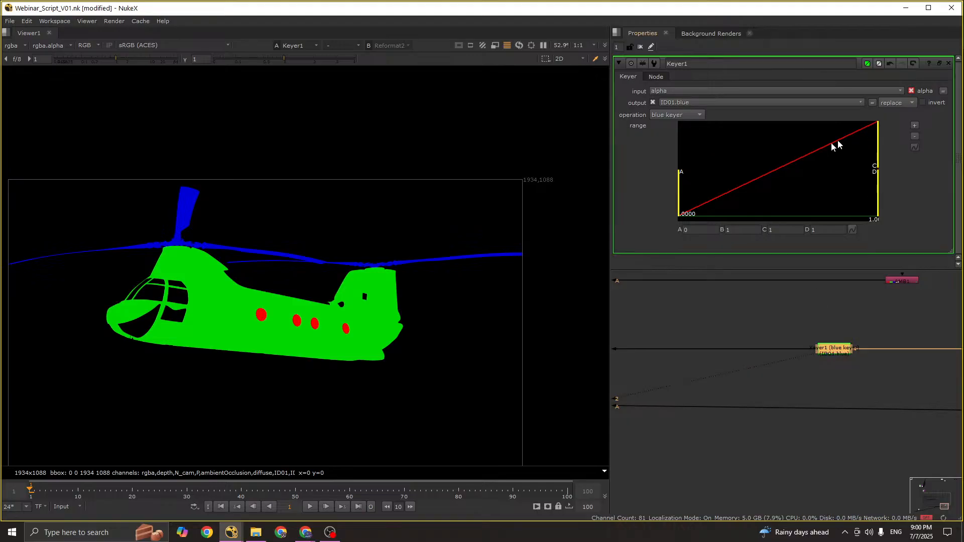
click(679, 114)
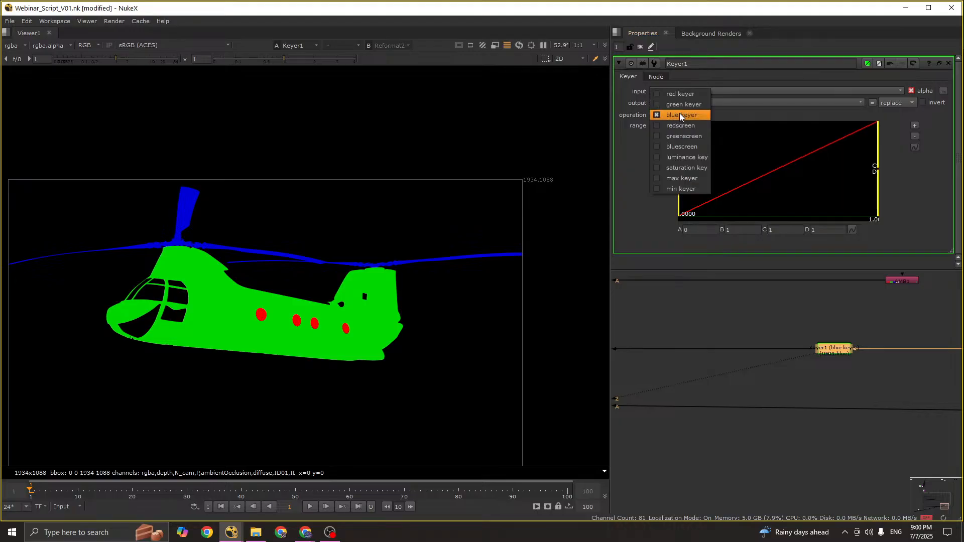
click(682, 115)
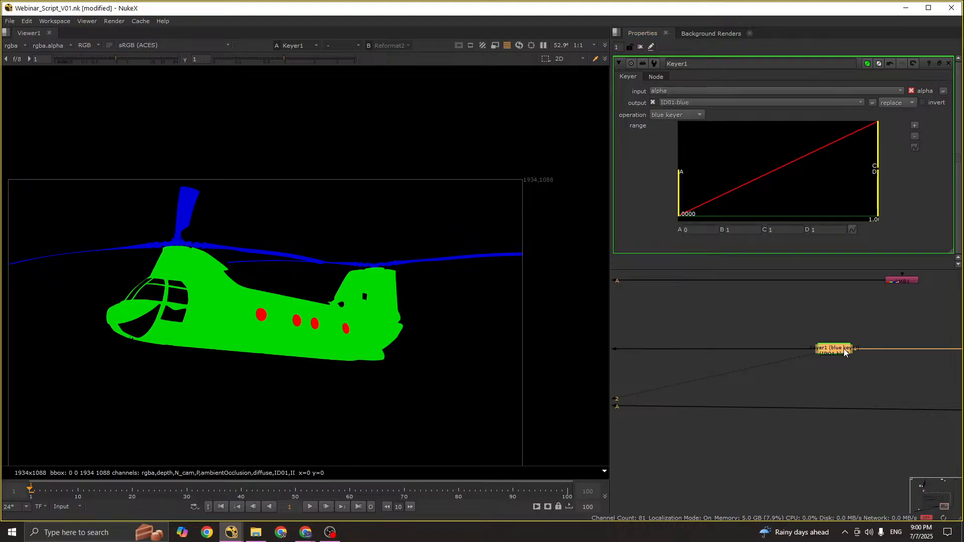
Step: Add a Premult node after the Keyer and inspect its result in the alpha channel and in colour
key(Tab)
text(PRE)
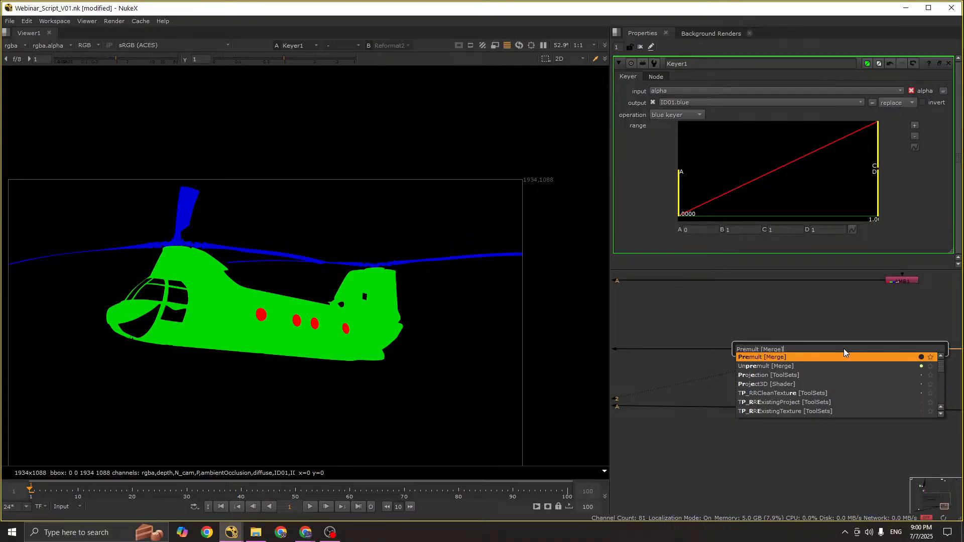
key(Return)
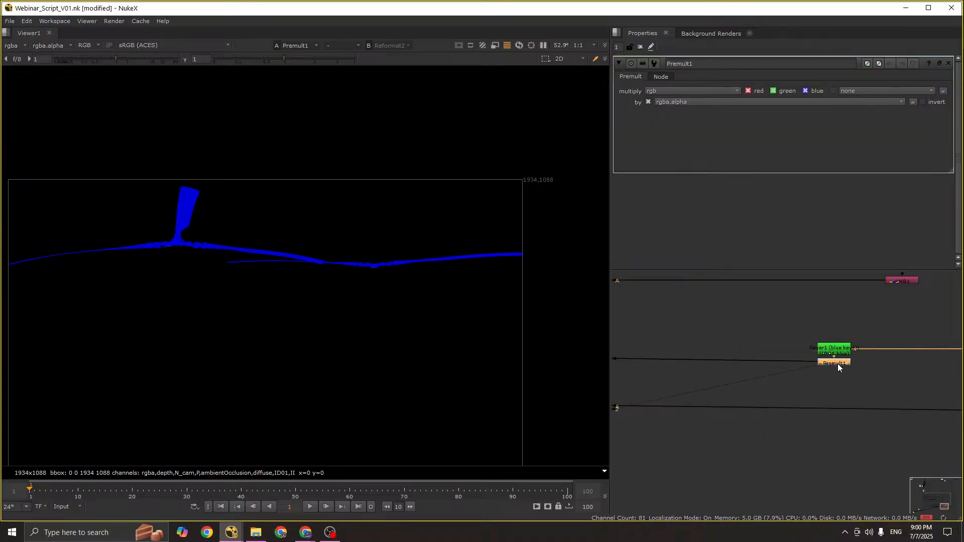
scroll(836, 364, down, 3)
key(a)
key(a)
key(a)
key(a)
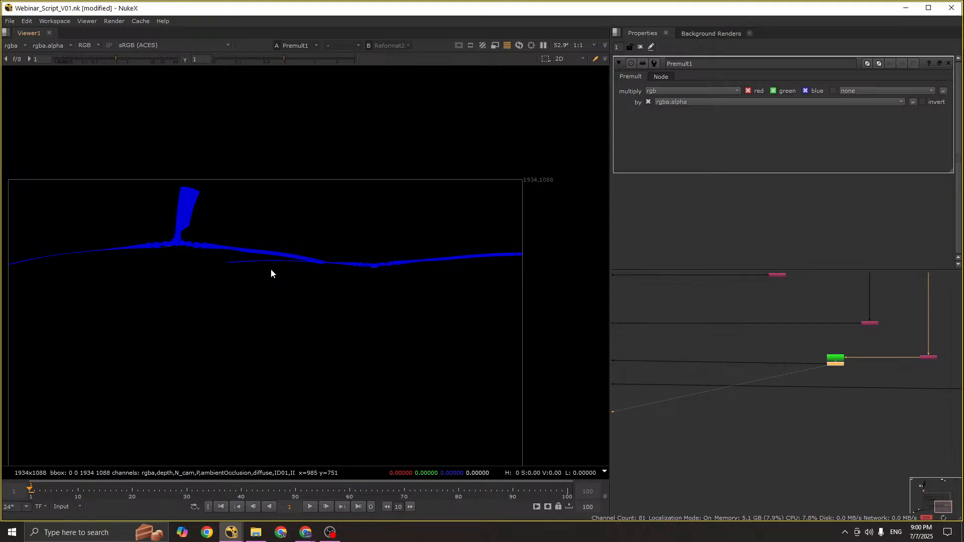
Step: Connect the Viewer to the final Reformat to examine the composite with the premultiplied rotor blade ID
scroll(871, 349, down, 5)
middle_drag(789, 388, 854, 365)
scroll(766, 382, up, 3)
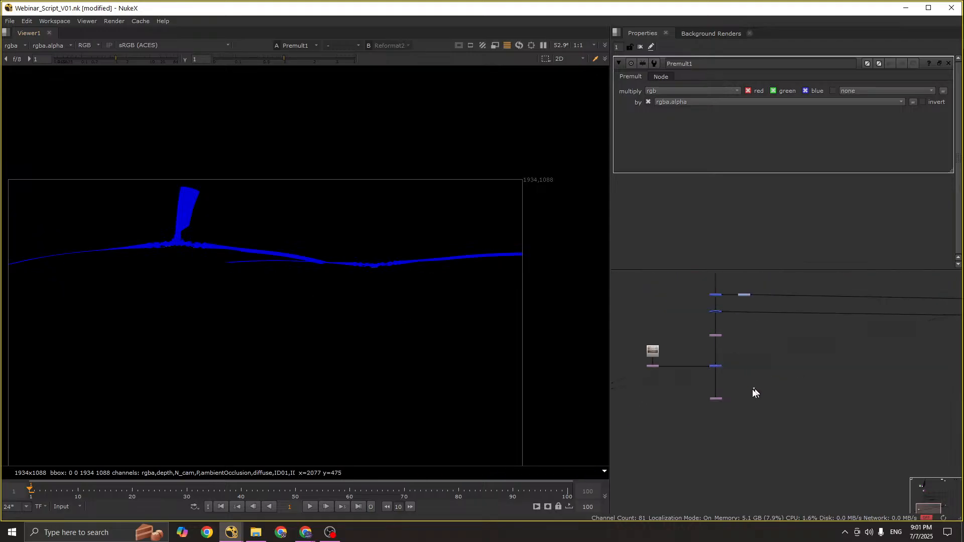
click(716, 398)
key(1)
scroll(662, 366, up, 4)
key(2)
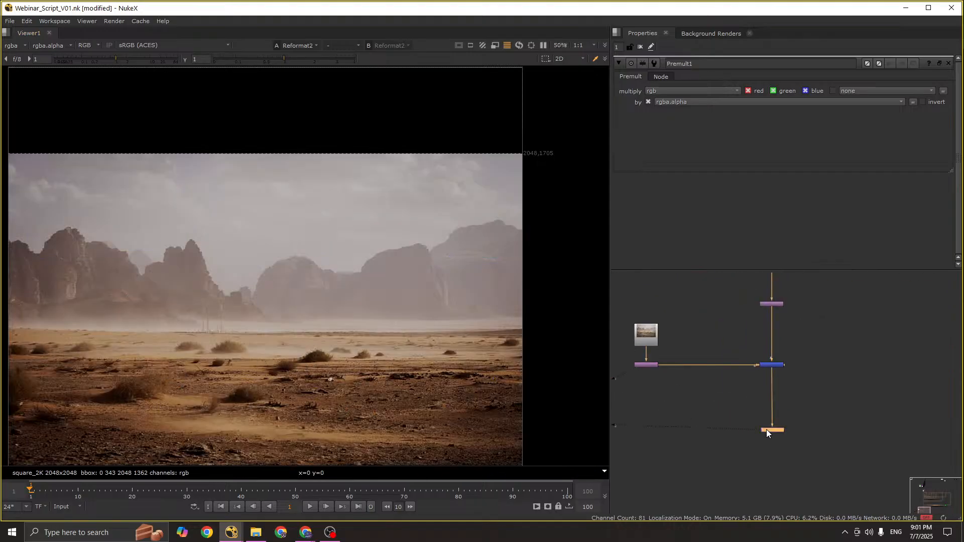
click(772, 430)
key(1)
Step: Switch the Viewer between the reformatted desert plate and the final composite to compare the rotor blades' effect
key(2)
scroll(249, 250, up, 1)
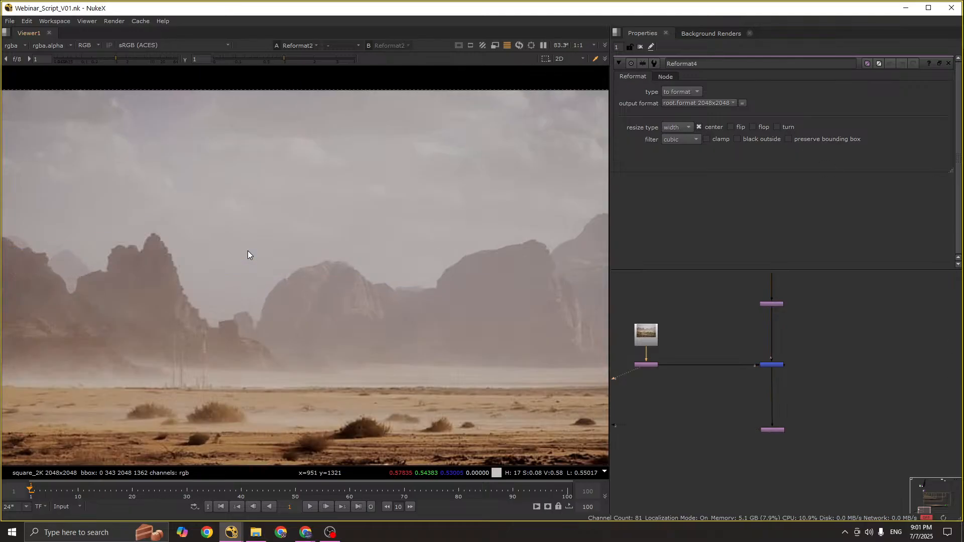
key(1)
key(2)
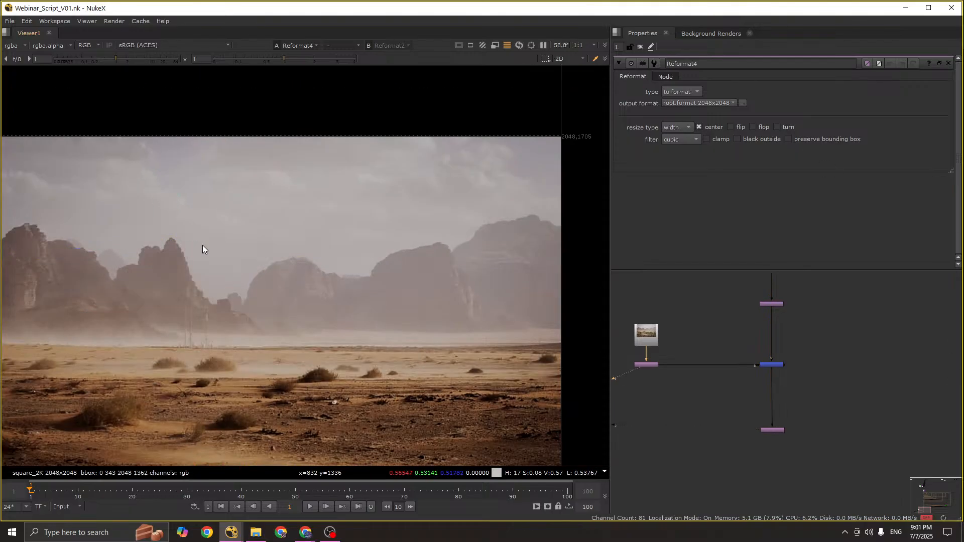
key(1)
key(2)
key(1)
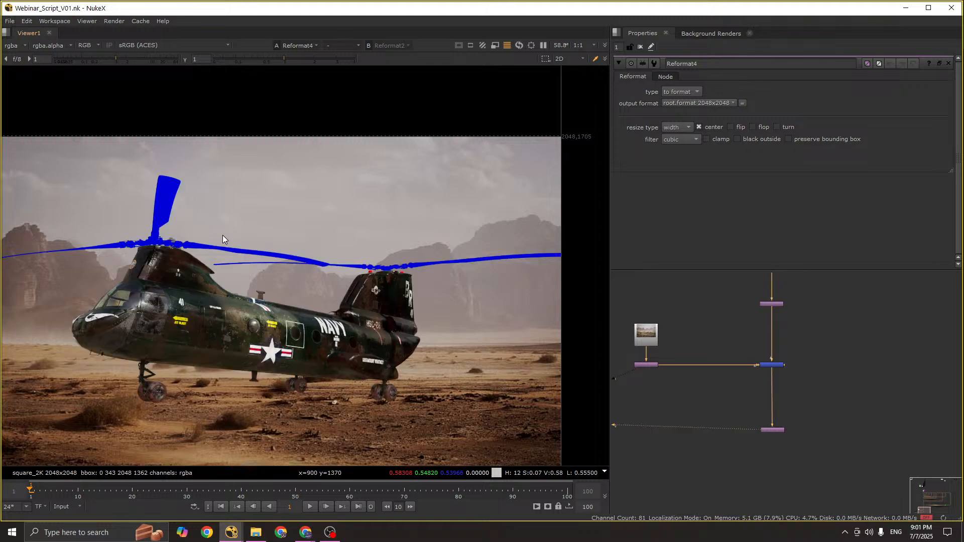
click(647, 365)
key(1)
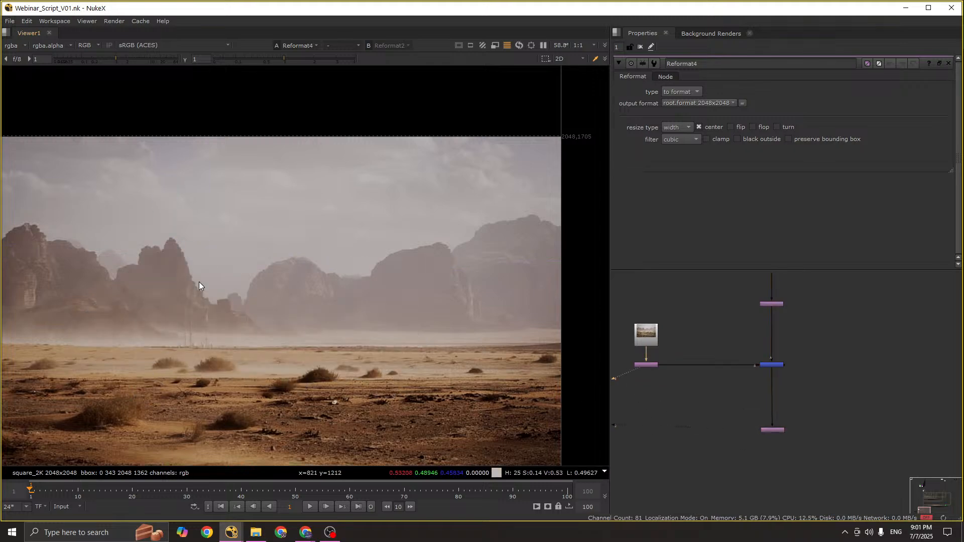
key(1)
scroll(809, 386, down, 3)
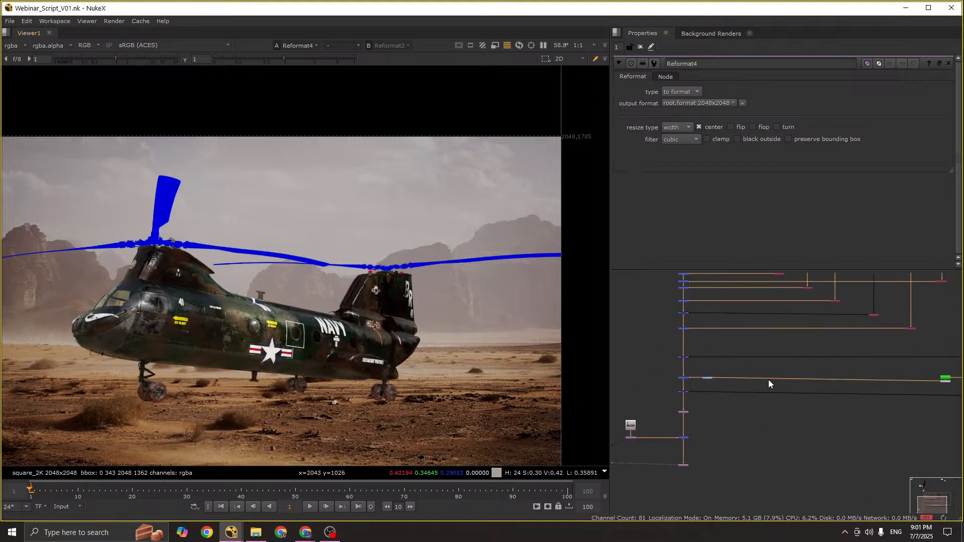
Step: Disable the Grade feeding the ID1 merge and set that merge's operation to multiply
scroll(711, 379, up, 4)
scroll(743, 384, up, 2)
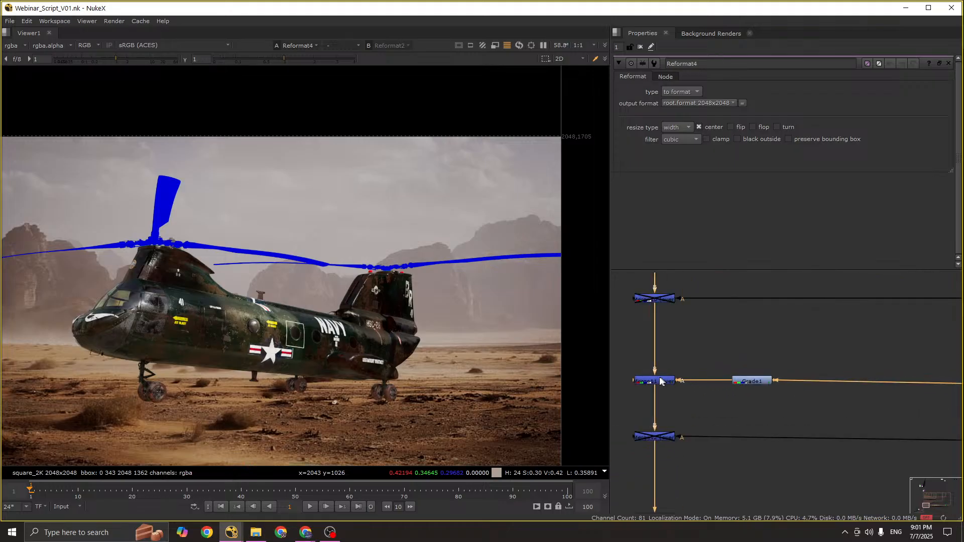
click(658, 381)
click(742, 384)
key(d)
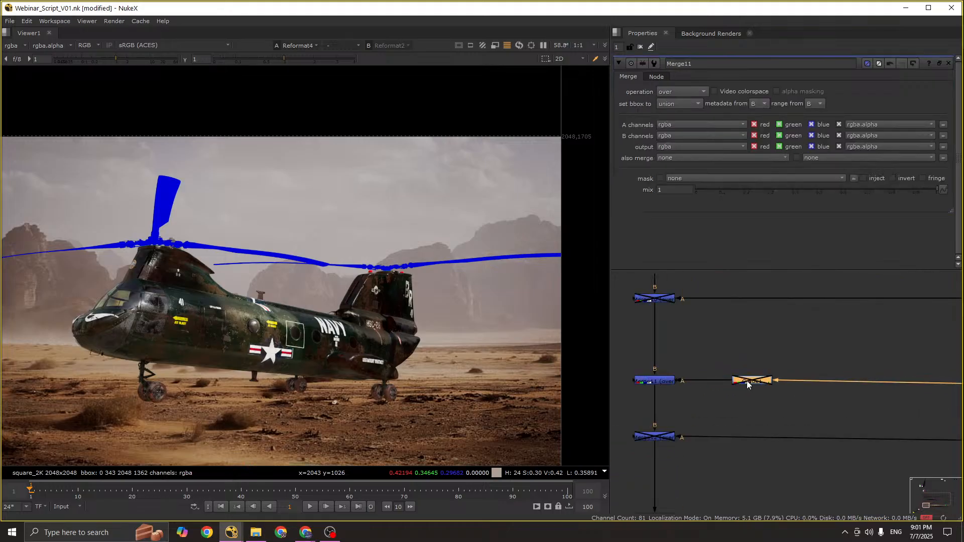
click(663, 385)
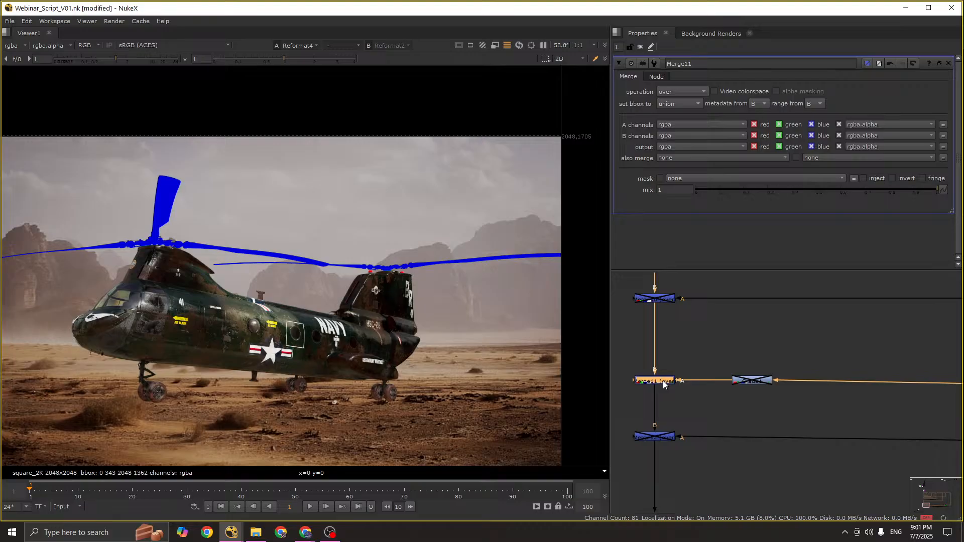
click(673, 92)
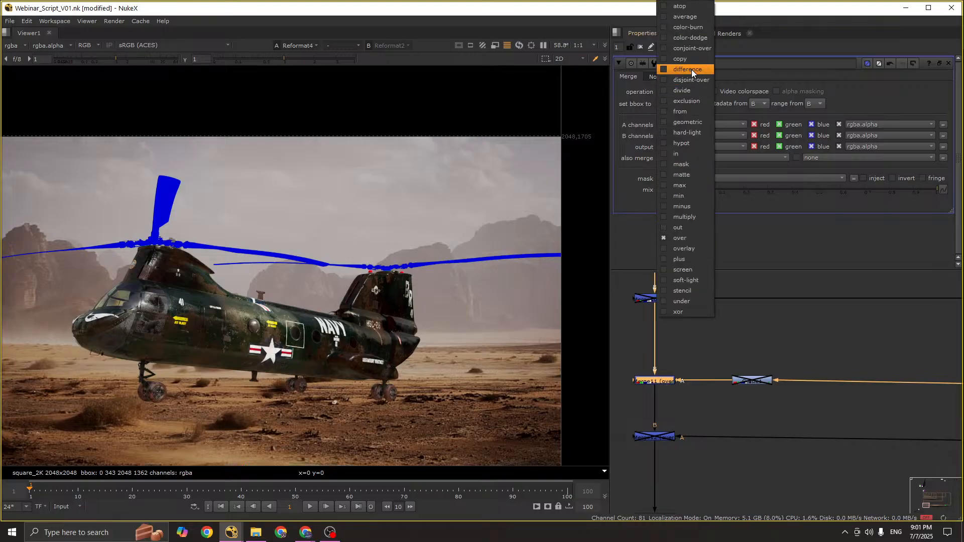
click(682, 217)
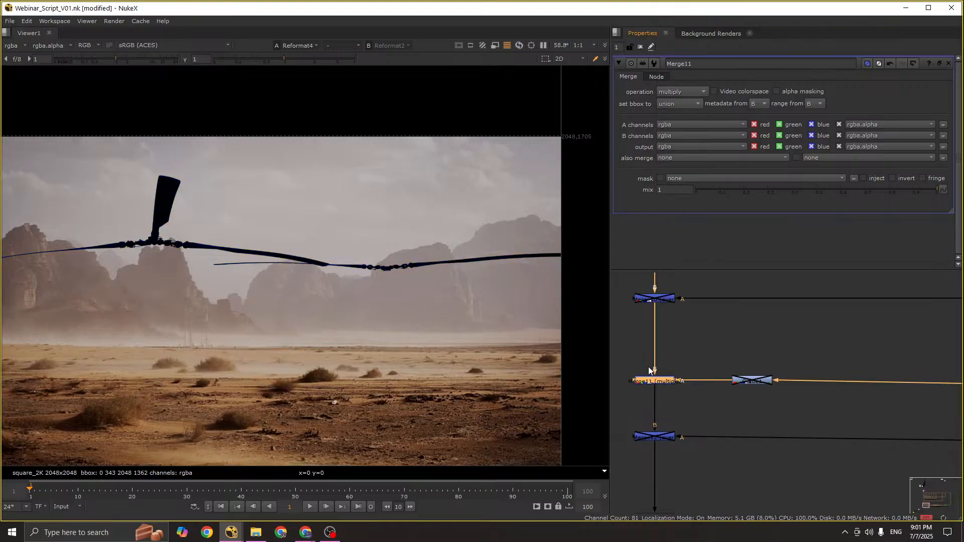
Step: Compare the merge above the multiply merge, the multiply result itself and the final composite in the Viewer
middle_drag(726, 387, 738, 378)
scroll(737, 377, down, 1)
click(682, 305)
key(1)
click(673, 374)
key(1)
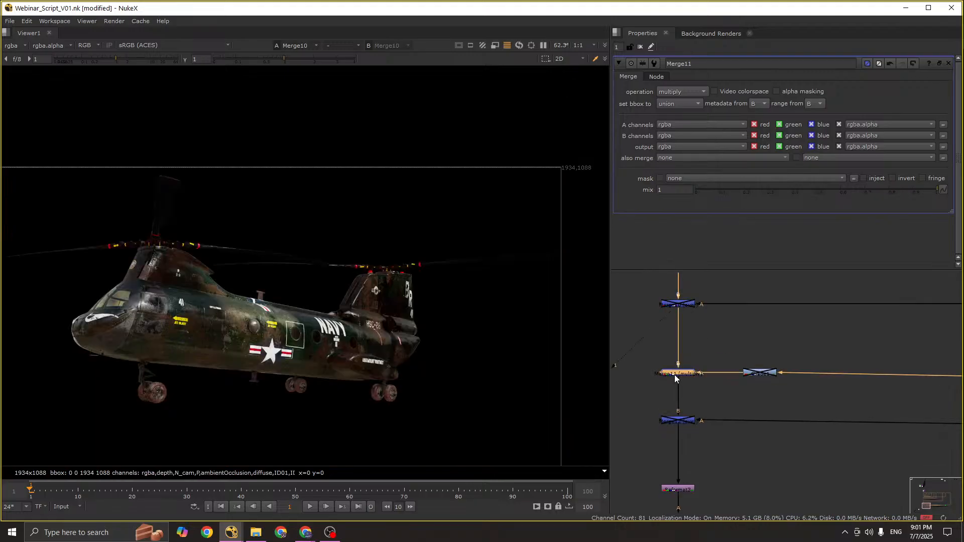
scroll(733, 373, down, 3)
scroll(687, 363, up, 3)
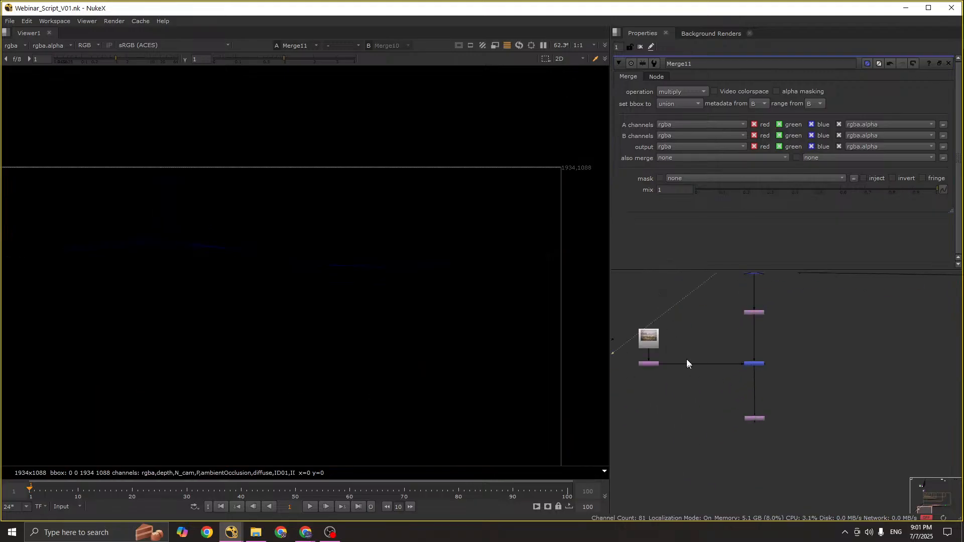
key(1)
click(757, 418)
key(1)
middle_drag(788, 376, 766, 413)
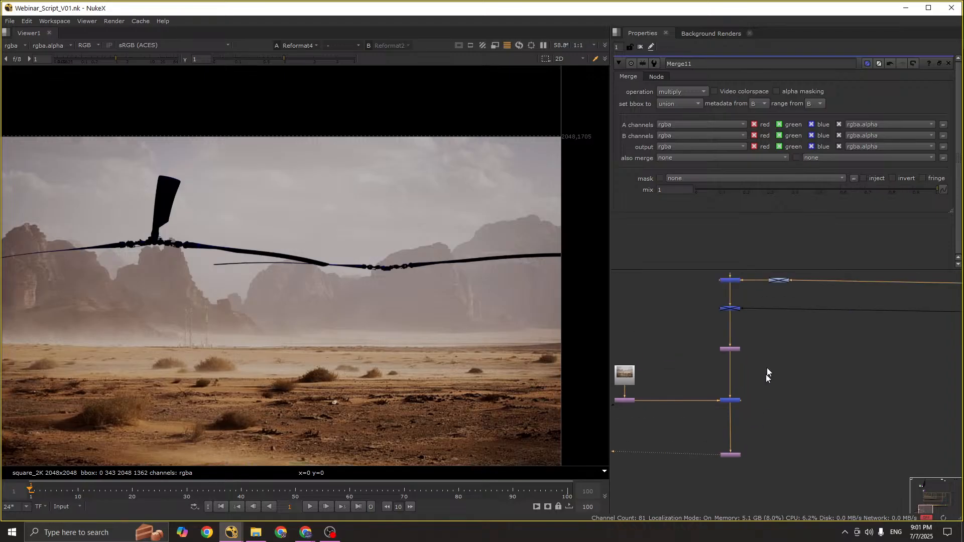
Step: Extract the multiply merge from the main pipe and insert it between the Premult and the disabled Grade
middle_drag(747, 276, 728, 340)
scroll(728, 342, up, 3)
drag(707, 346, 708, 283)
key(ctrl+shift+x)
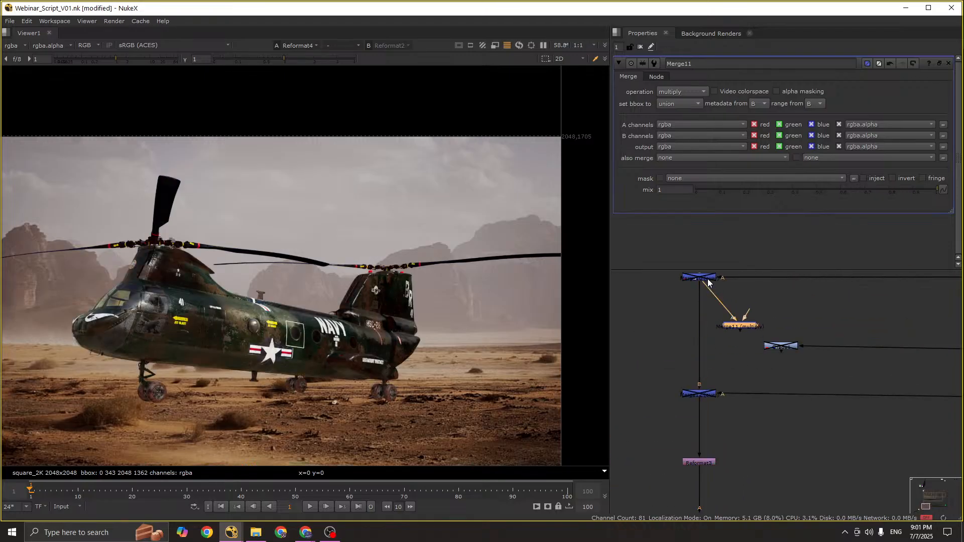
drag(744, 327, 771, 325)
scroll(746, 333, down, 2)
middle_drag(791, 332, 708, 347)
key(space)
drag(708, 348, 756, 367)
key(space)
middle_drag(747, 416, 790, 375)
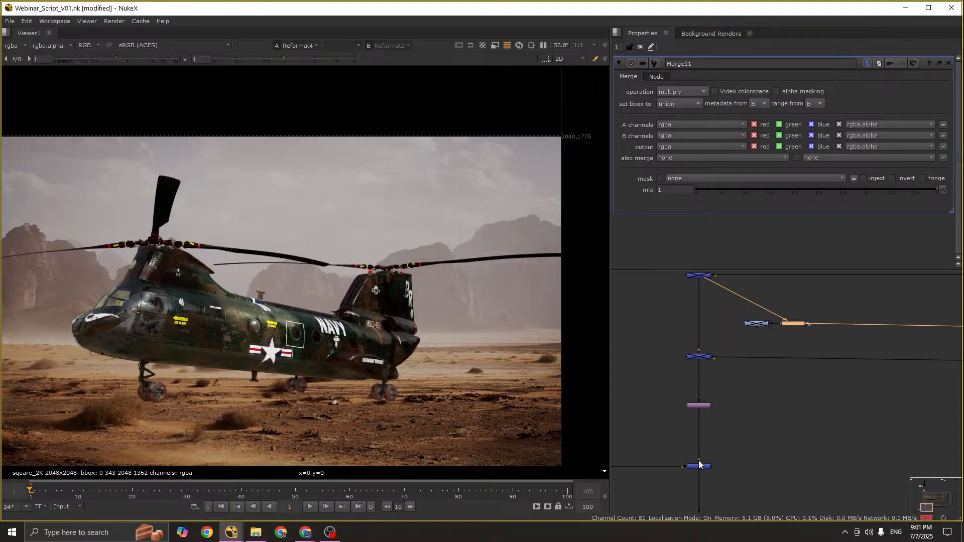
Step: Detach and delete the disabled Grade, and create a new Grade node beside the main pipe
scroll(794, 386, down, 2)
scroll(738, 354, up, 3)
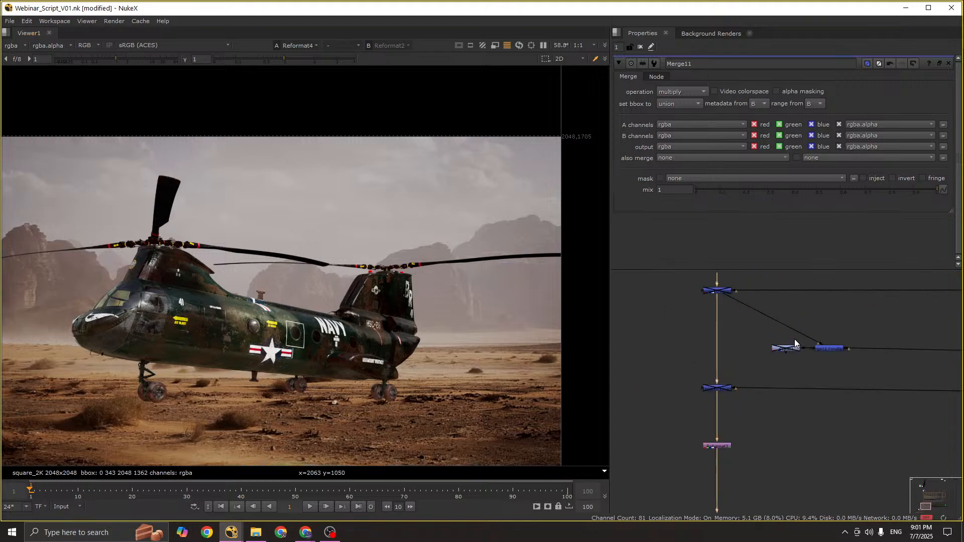
click(781, 350)
drag(782, 353, 792, 367)
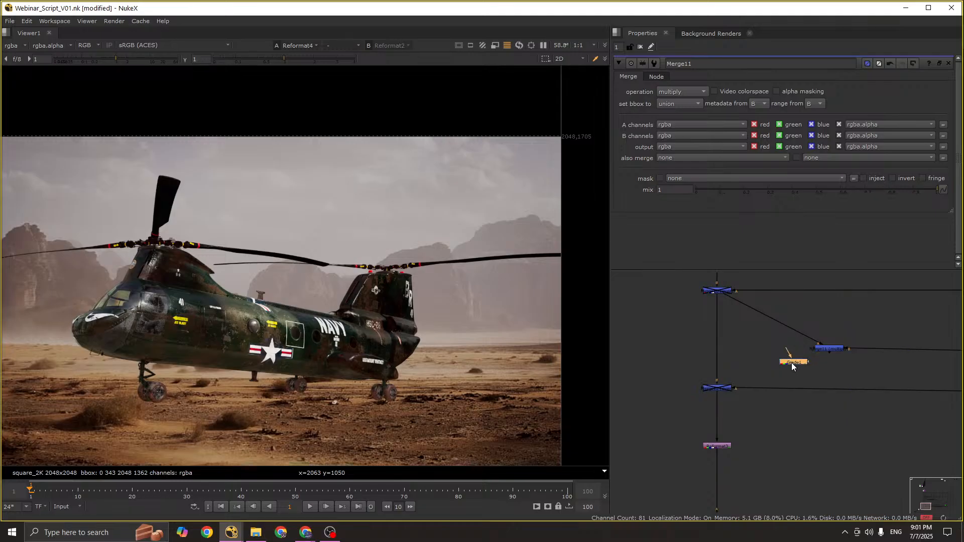
key(Delete)
key(g)
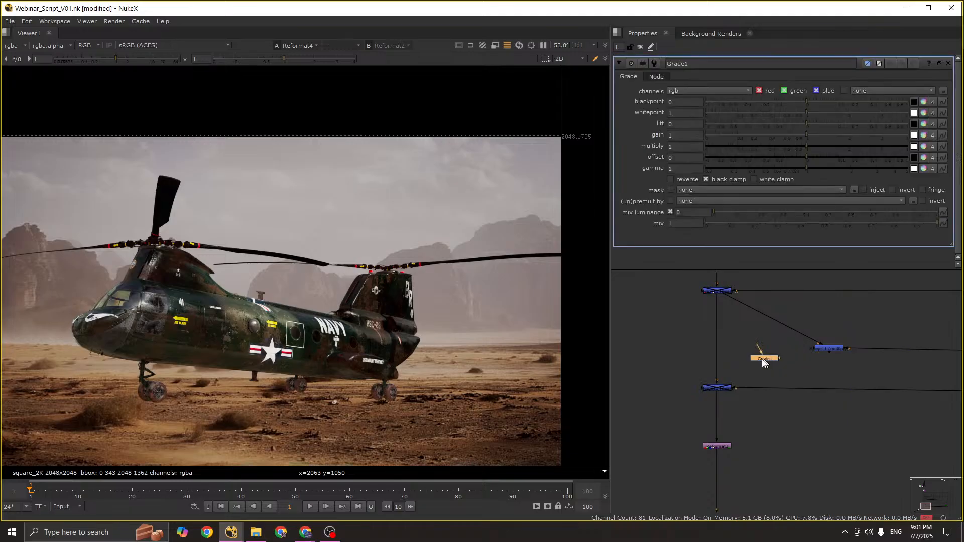
Step: Insert the new Grade into the main pipe with its mask input connected to the multiply merge's rgba.alpha
drag(763, 366, 825, 349)
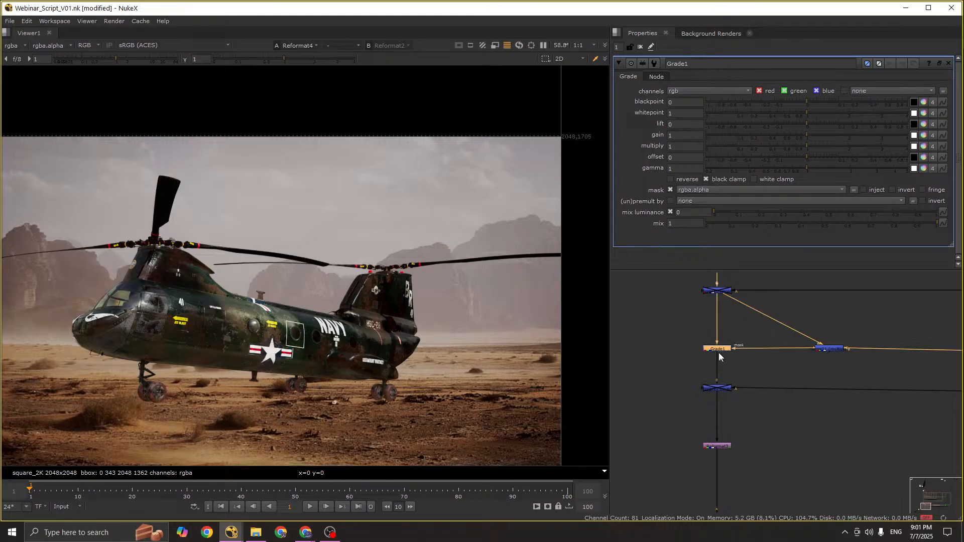
scroll(300, 263, up, 3)
middle_drag(80, 227, 243, 189)
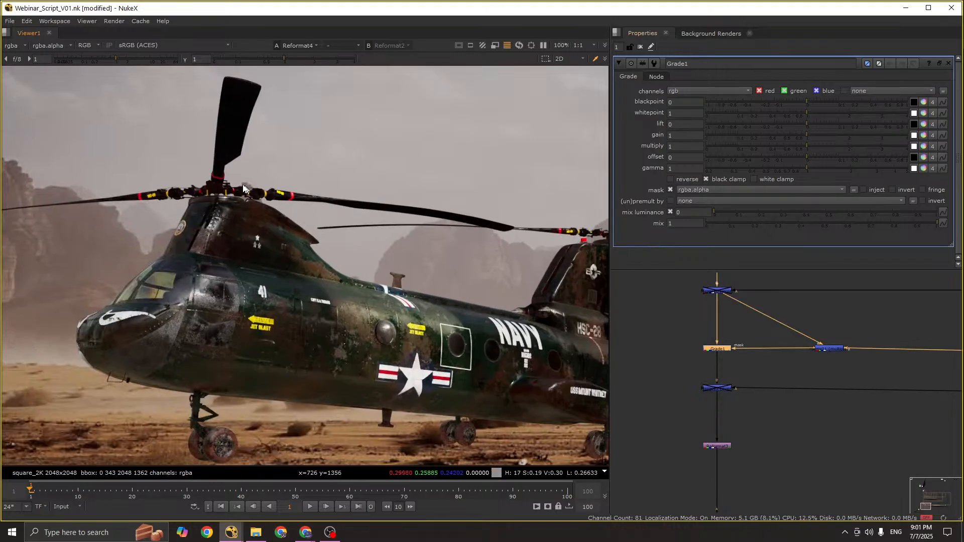
scroll(239, 144, down, 1)
drag(280, 192, 281, 192)
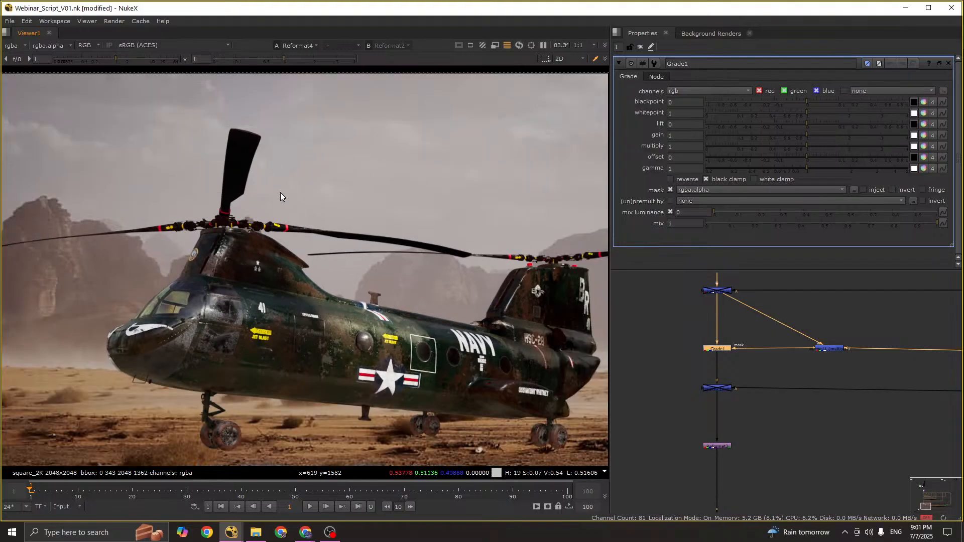
Step: Lower the masked Grade's blackpoint to -0.03 to lift the dark tones of the rotor blades
text(-0.1)
key(Return)
click(694, 104)
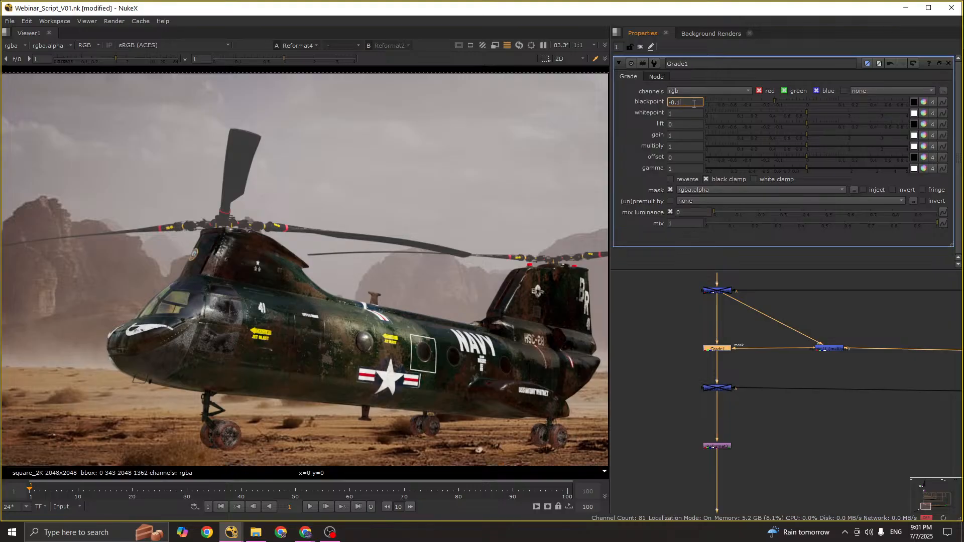
key(Up)
key(Up)
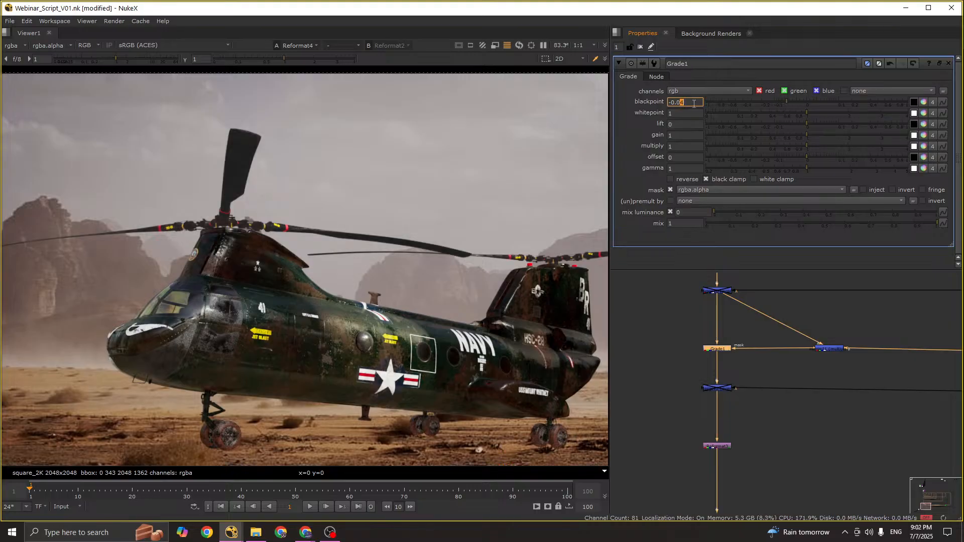
scroll(270, 182, down, 3)
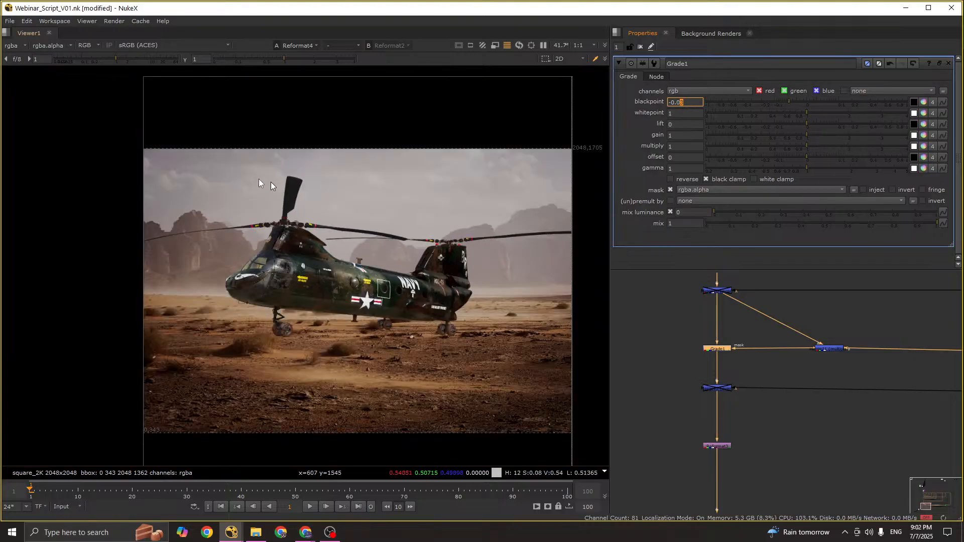
Step: Toggle the Grade off and on to compare the rotor blades before and after the blackpoint change
scroll(281, 199, up, 4)
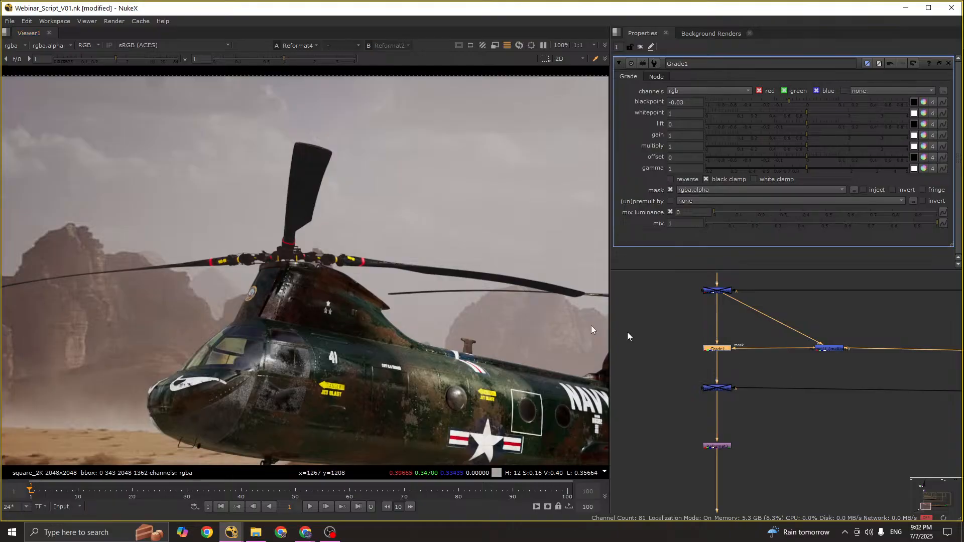
key(d)
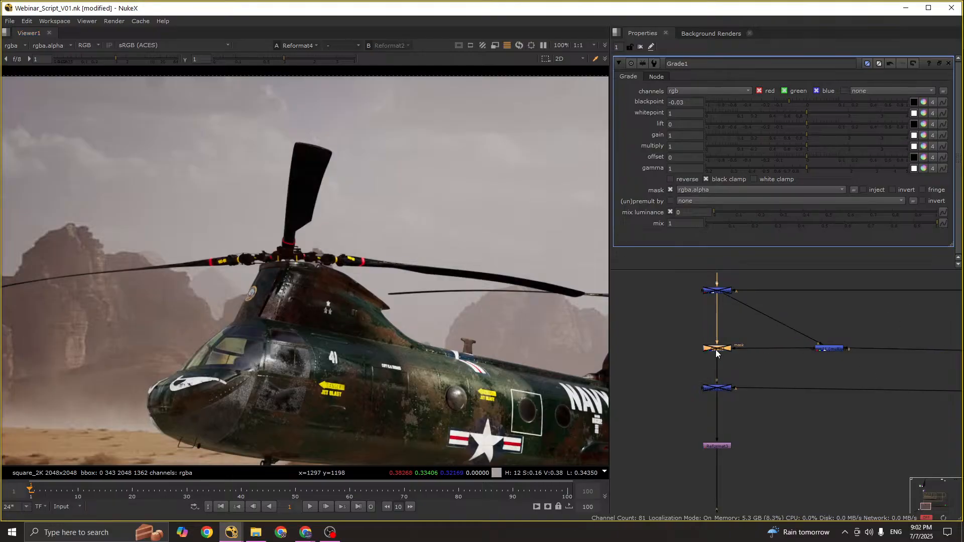
key(d)
key(d)
key(d)
key(d)
key(d)
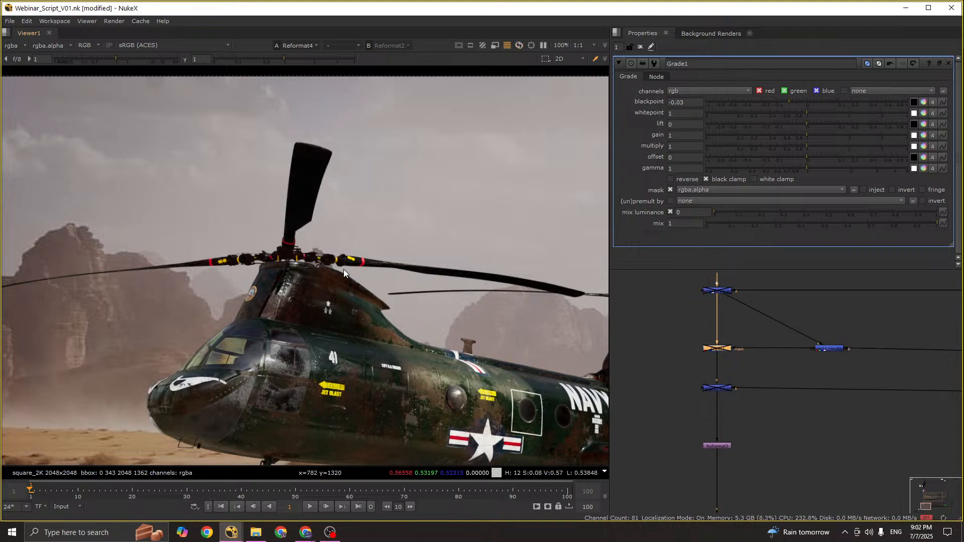
Step: Set the Grade's whitepoint to 0.7 and inspect the front and rear rotors up close
scroll(344, 269, down, 2)
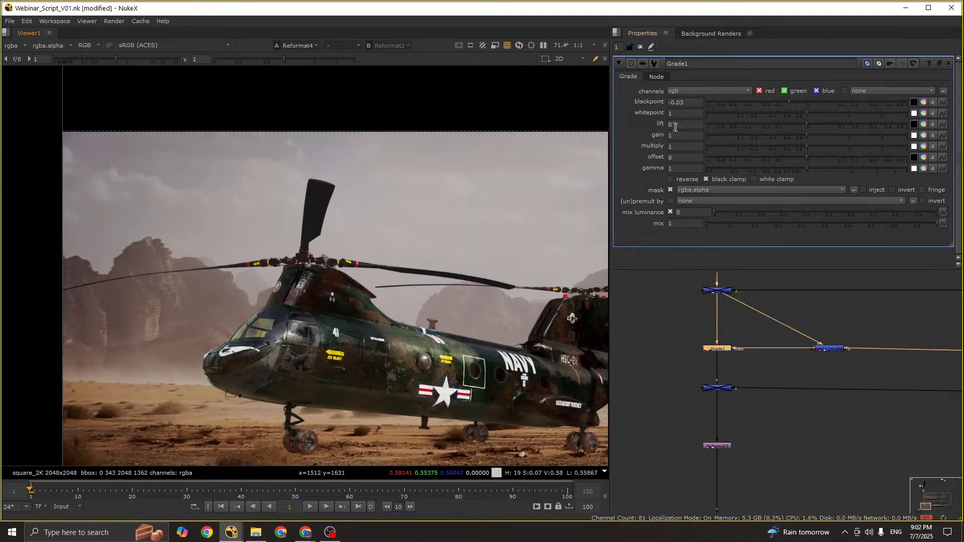
key(BackSpace)
text(.7)
key(Return)
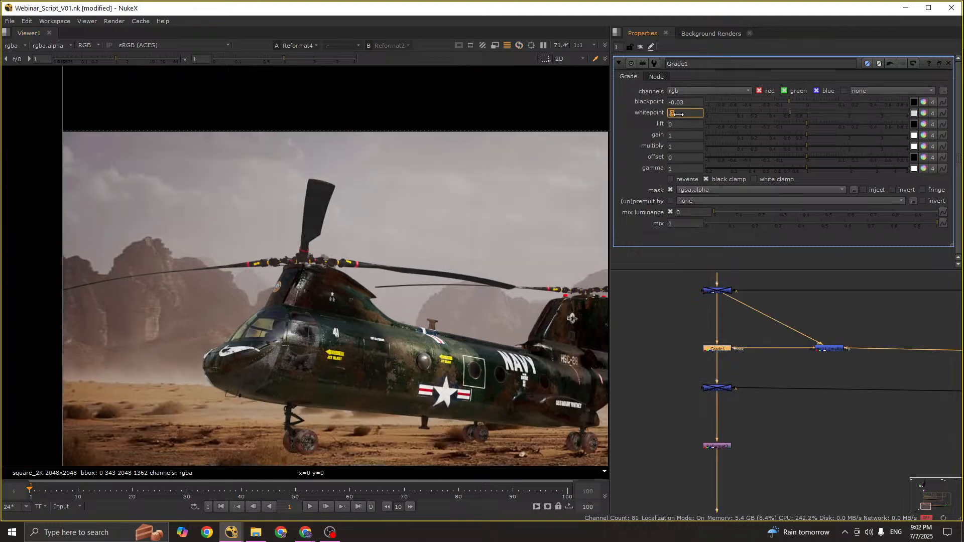
scroll(316, 255, down, 3)
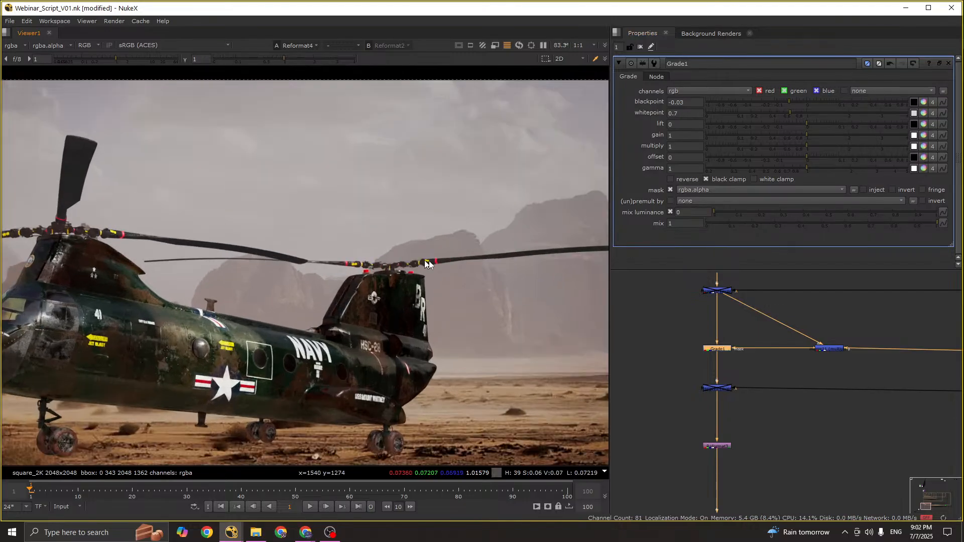
scroll(329, 246, up, 10)
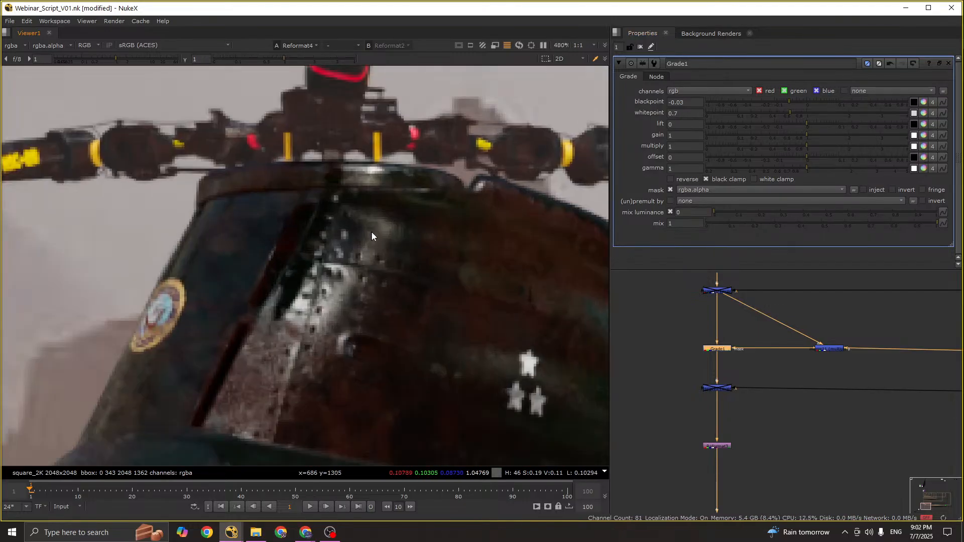
scroll(357, 273, down, 4)
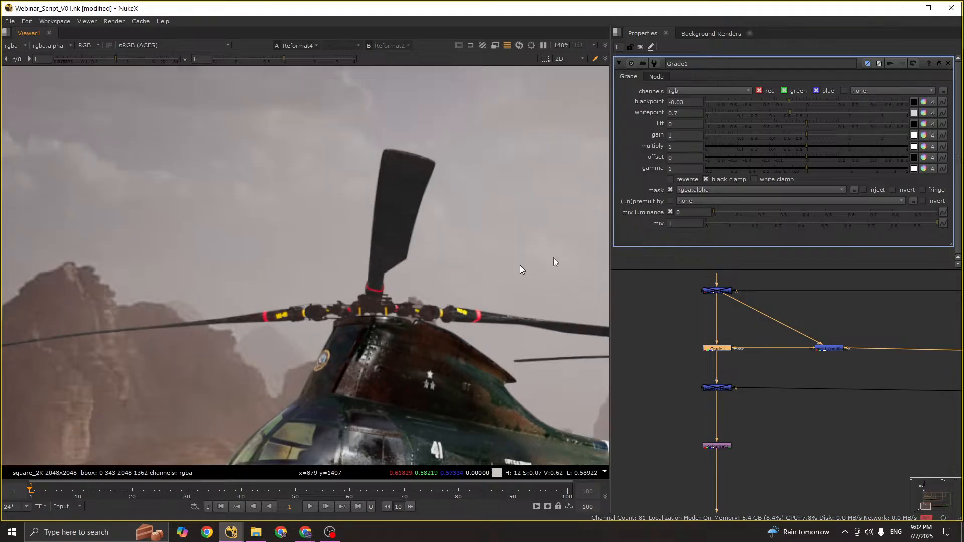
Step: Split the Grade's gain into channels, set the green value to 1.08, and compare the blades with the Grade off and on
click(923, 135)
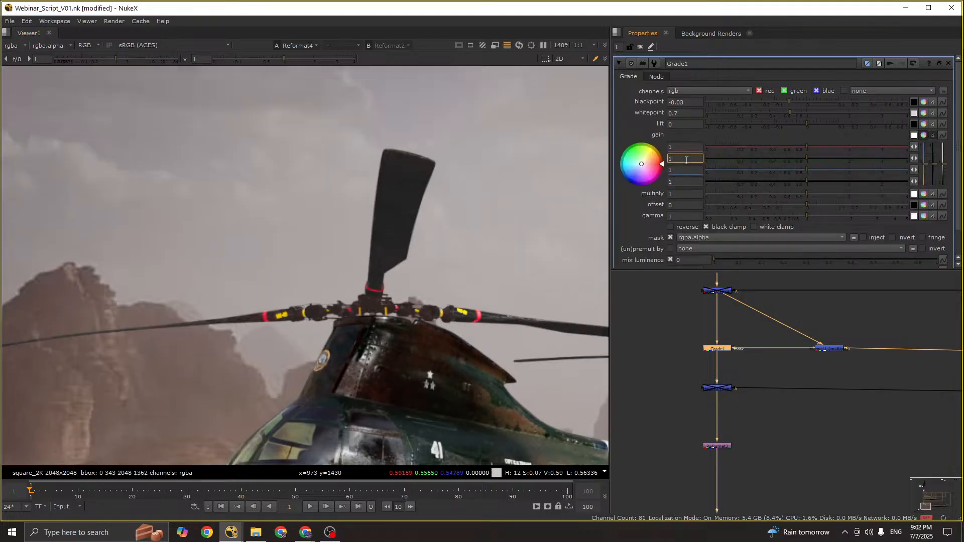
text(.1)
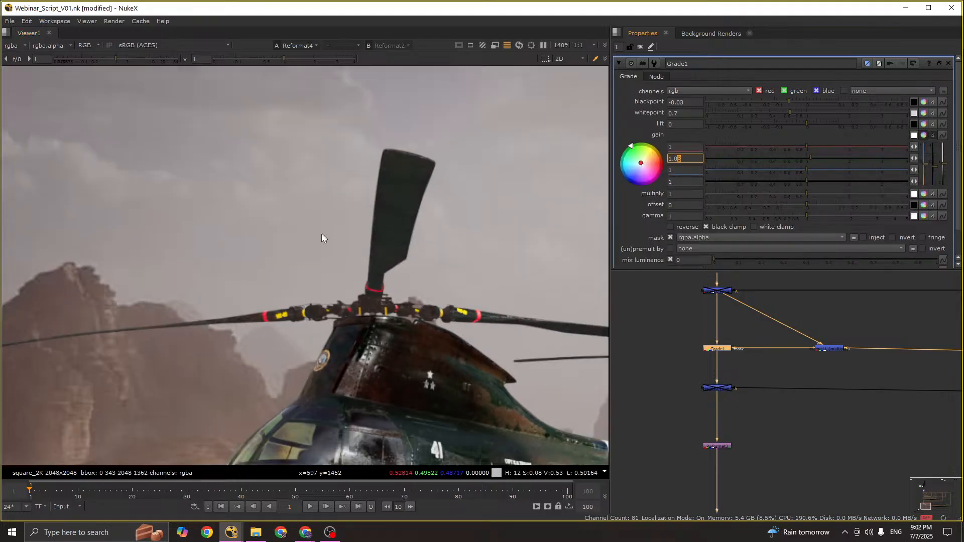
scroll(323, 236, down, 5)
drag(673, 330, 751, 368)
key(d)
key(d)
Step: Examine the graded rotor blades and the whole composite in an enlarged Viewer, and restore the normal layout
key(space)
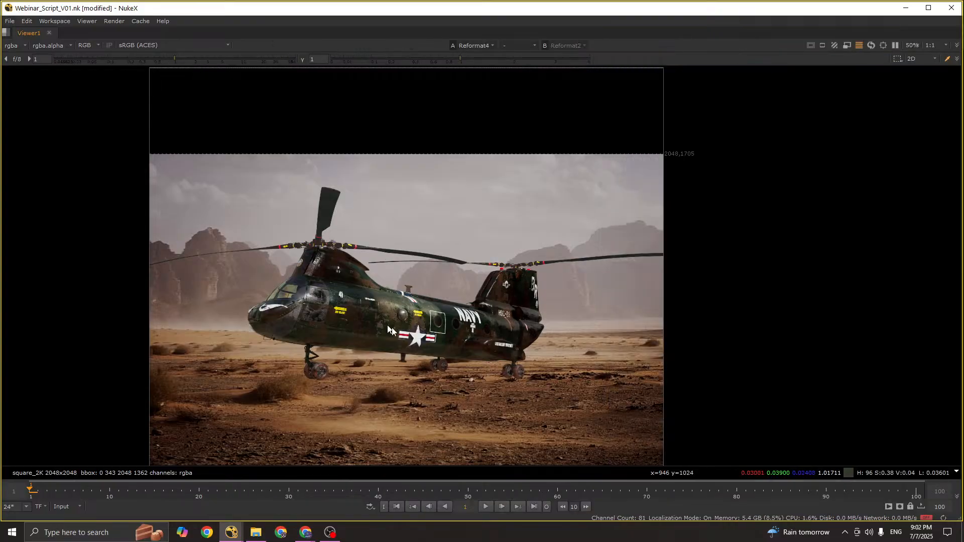
scroll(427, 336, up, 5)
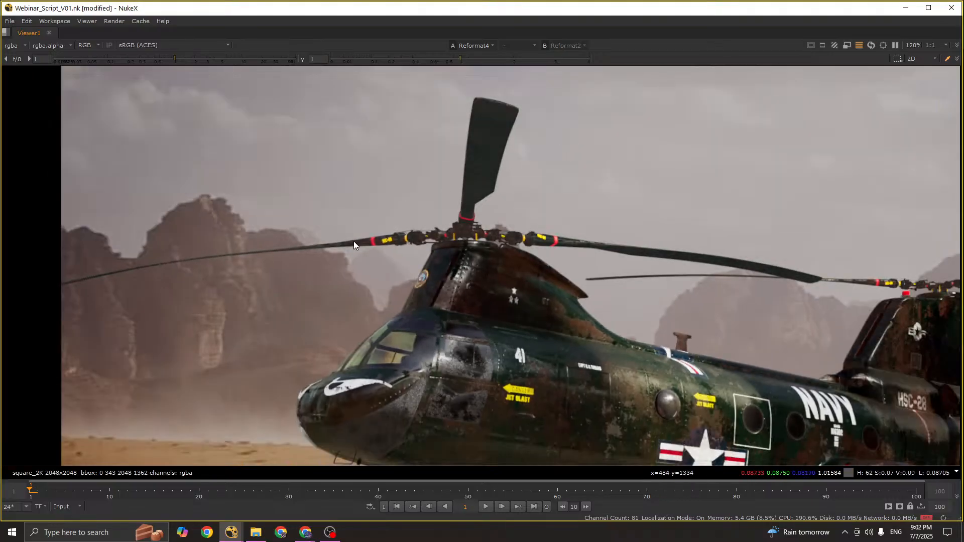
scroll(354, 245, down, 3)
middle_drag(820, 269, 587, 236)
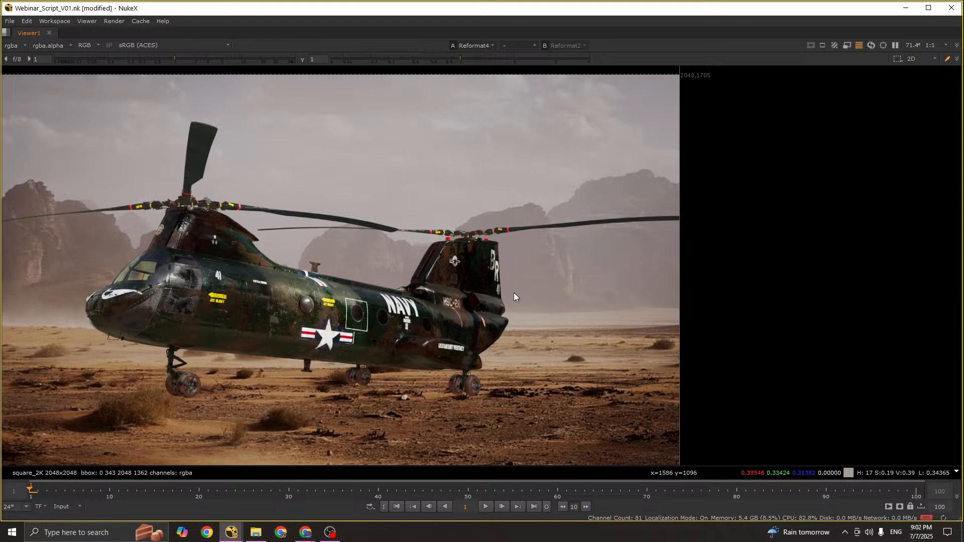
scroll(555, 285, down, 3)
scroll(546, 283, down, 1)
key(space)
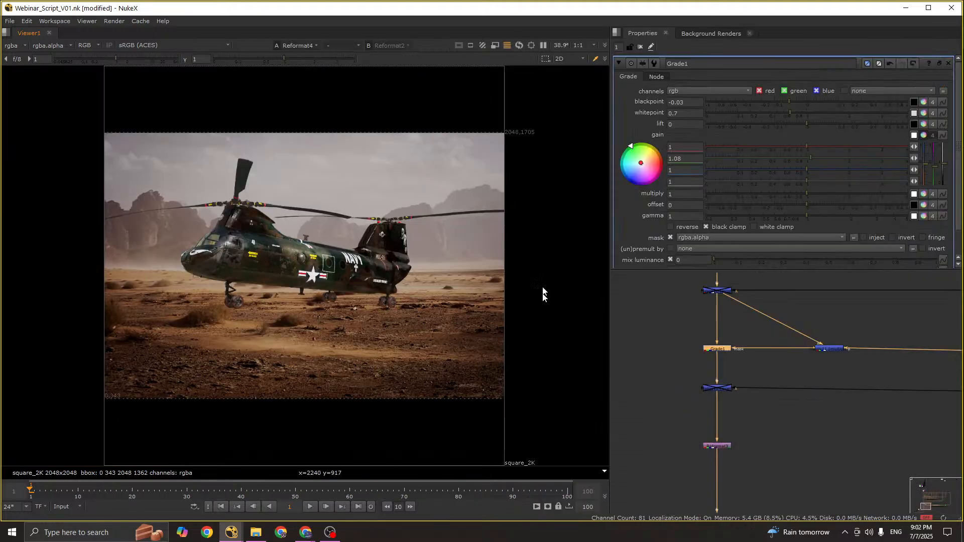
Step: Locate the ID1 pass in the node graph and display its colour regions in the Viewer
key(space)
scroll(763, 390, down, 5)
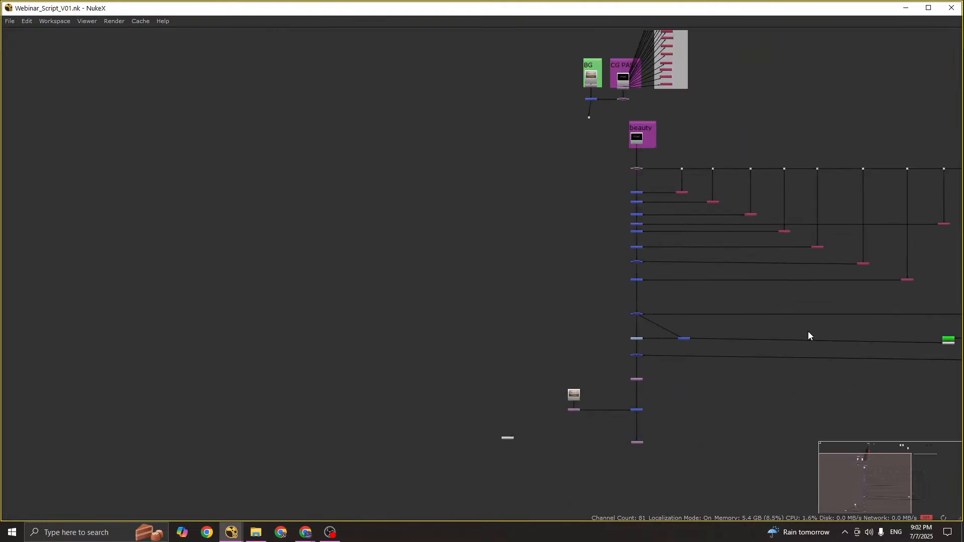
key(space)
scroll(743, 415, up, 5)
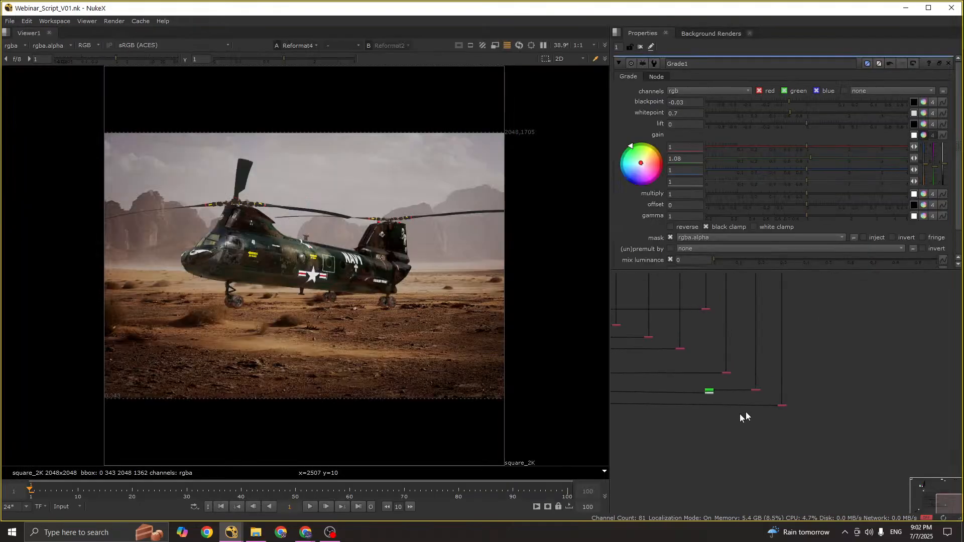
click(785, 395)
key(2)
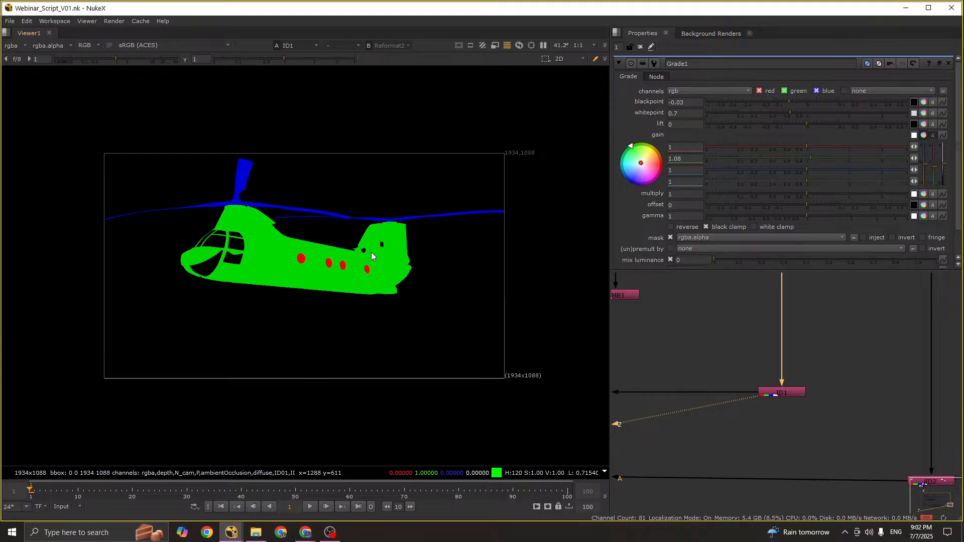
scroll(795, 357, down, 5)
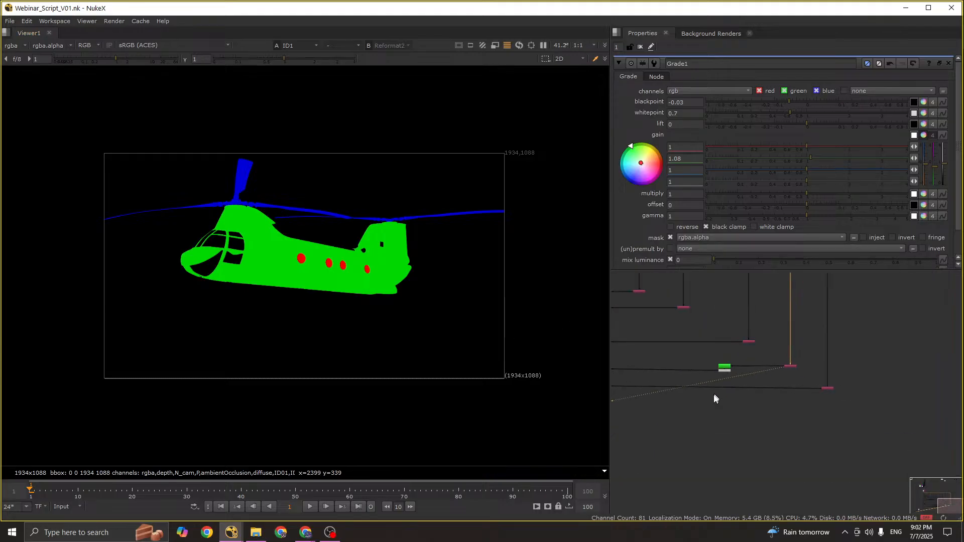
Step: Display the reformatted desert plate alone, and switch the Viewer back to the final helicopter composite
middle_drag(715, 398, 910, 350)
scroll(910, 351, down, 2)
scroll(695, 383, up, 3)
scroll(693, 375, up, 3)
click(692, 372)
key(1)
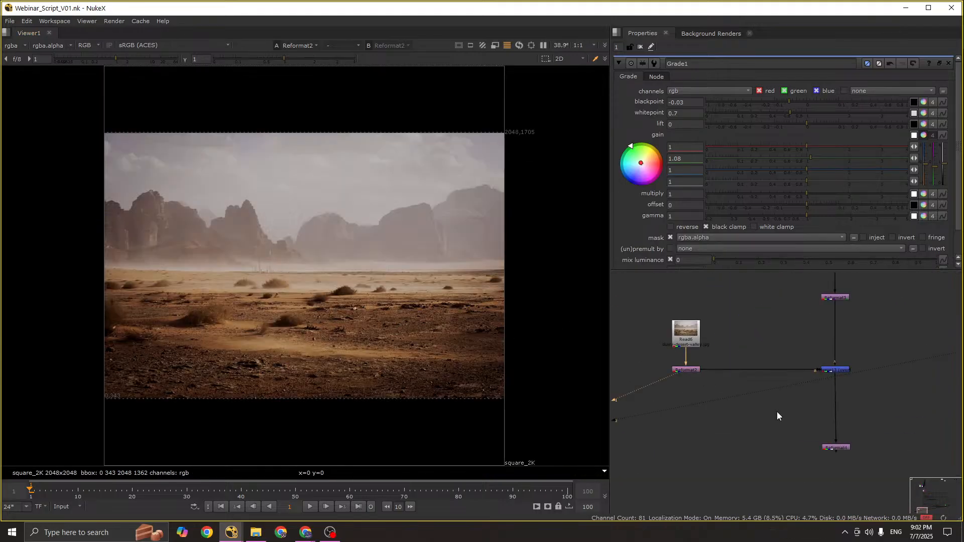
drag(776, 411, 871, 479)
key(2)
scroll(743, 482, down, 3)
scroll(817, 328, up, 4)
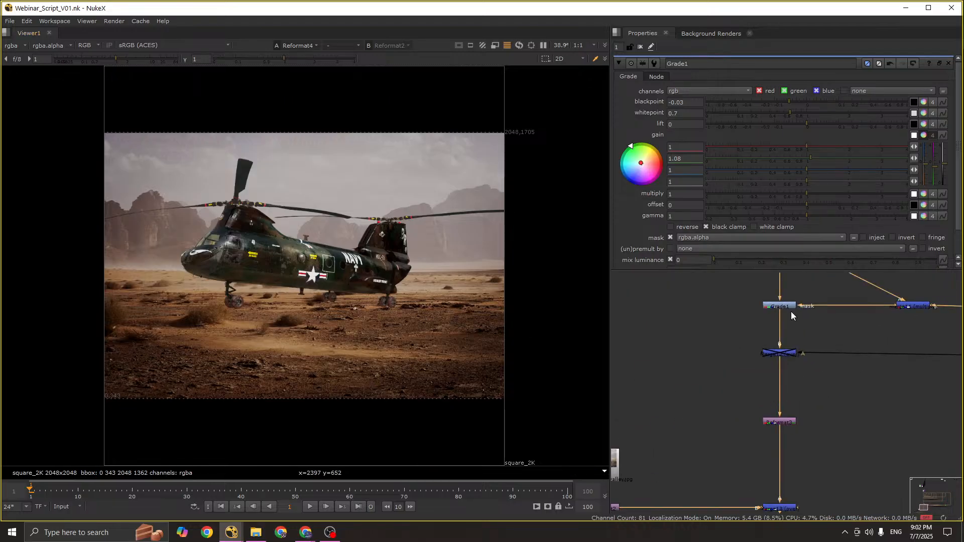
Step: Disable the masked Grade on the main pipe to return the rotor blades to their ungraded look
click(788, 308)
key(d)
scroll(276, 209, up, 3)
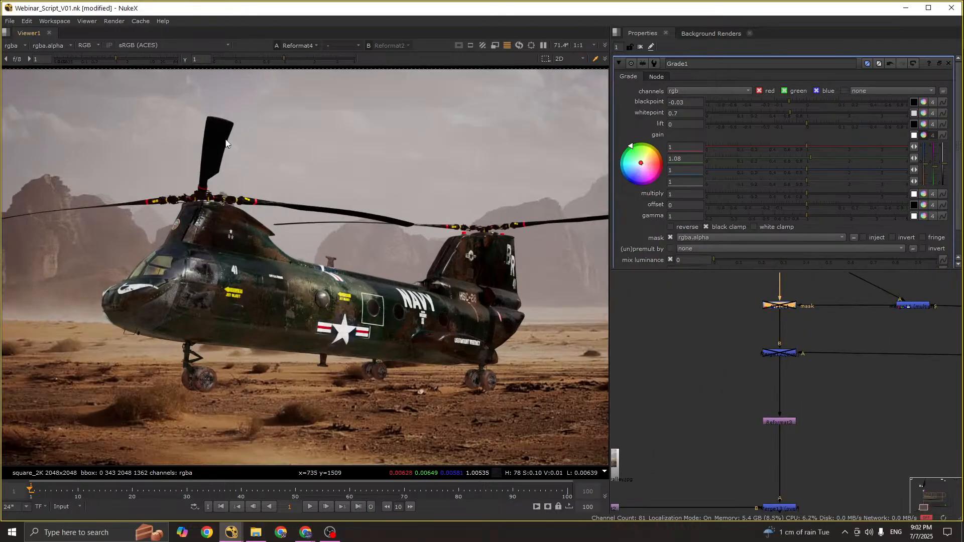
Step: Examine the helicopter's nose, body and rotors against the desert background with the Grade disabled
ctrl+shift+drag(207, 267, 490, 306)
scroll(232, 167, down, 2)
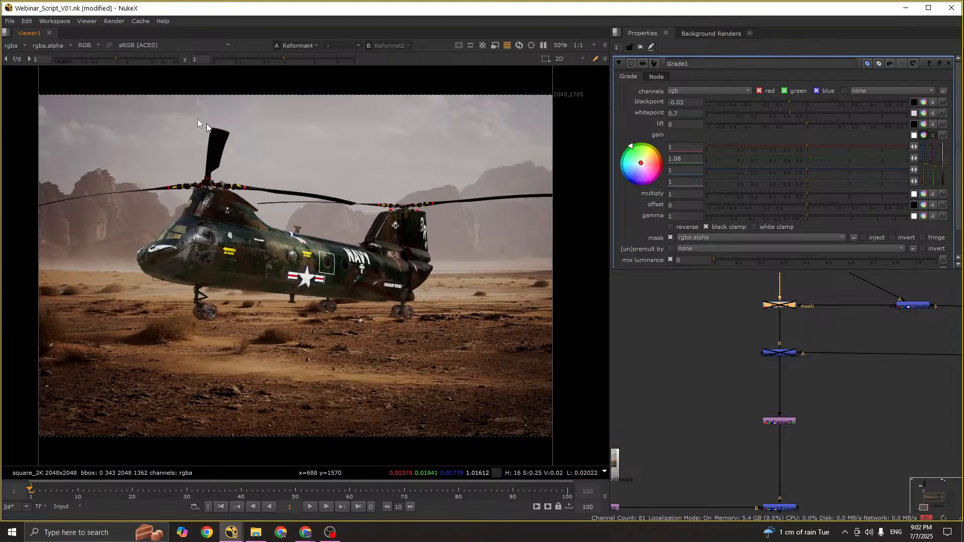
drag(187, 116, 266, 181)
scroll(205, 157, up, 4)
scroll(383, 281, down, 4)
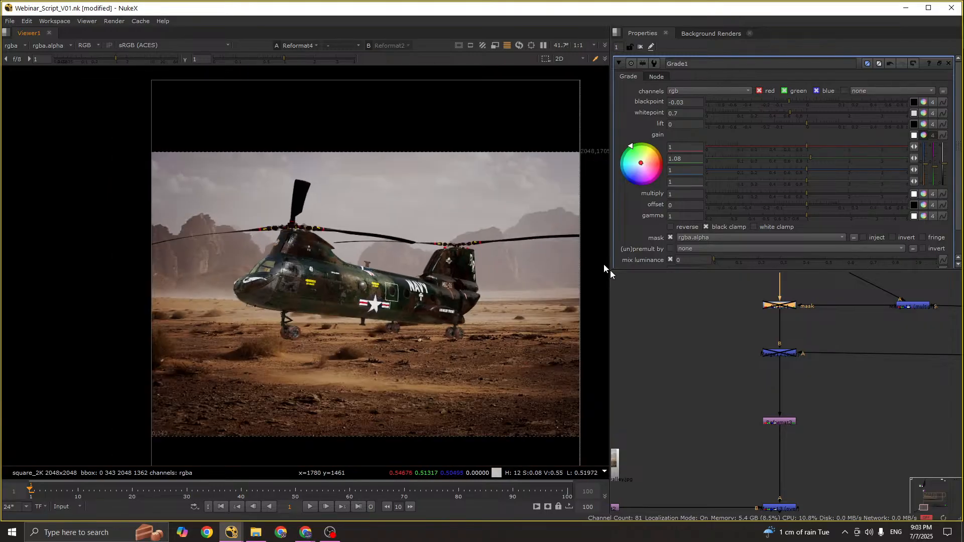
scroll(536, 240, up, 4)
scroll(536, 240, down, 4)
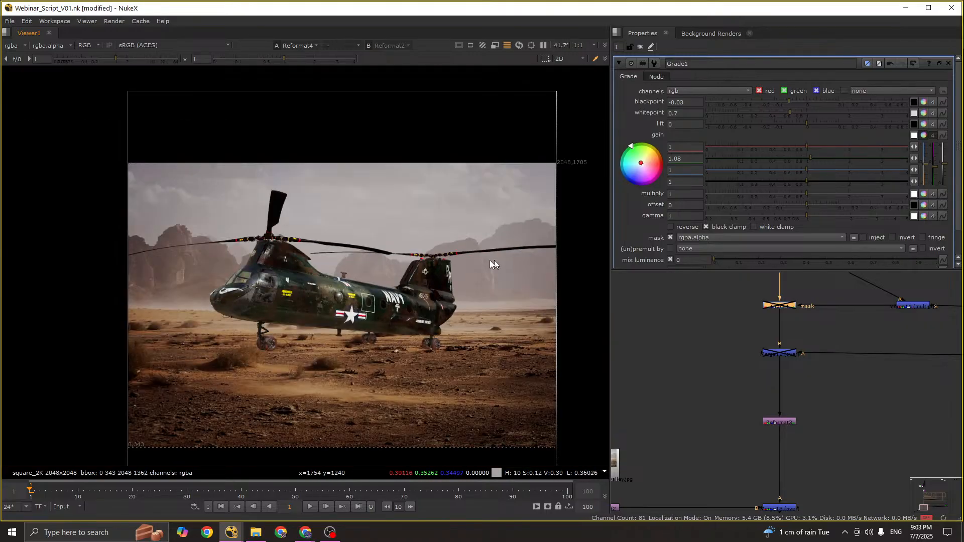
scroll(261, 260, up, 4)
scroll(345, 242, down, 4)
scroll(369, 265, up, 4)
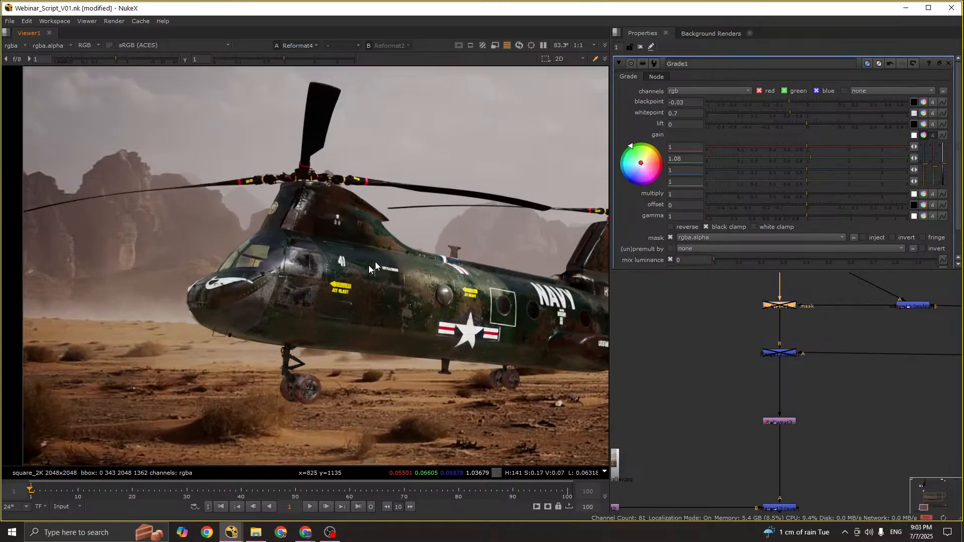
scroll(141, 208, down, 4)
scroll(219, 147, up, 4)
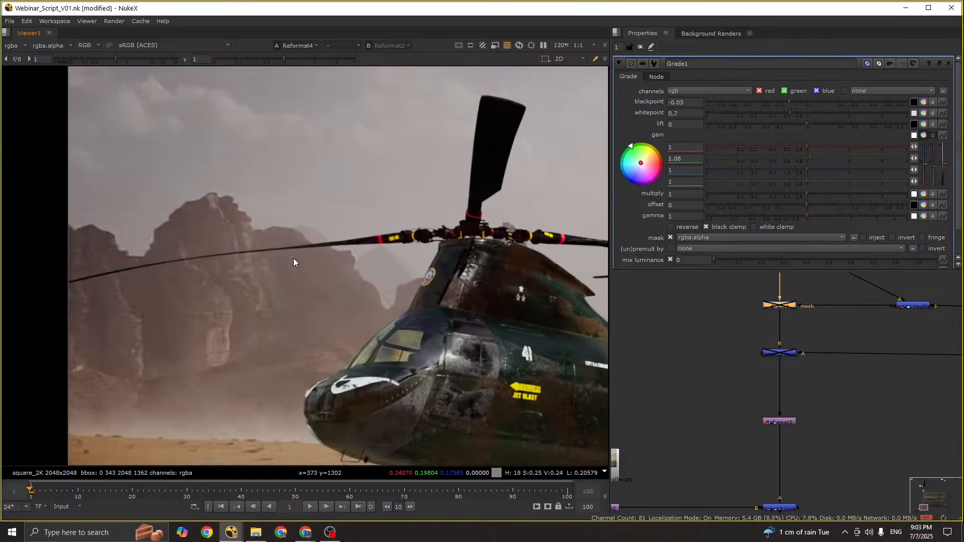
scroll(536, 336, down, 5)
scroll(317, 294, up, 2)
scroll(186, 275, up, 2)
scroll(323, 308, up, 2)
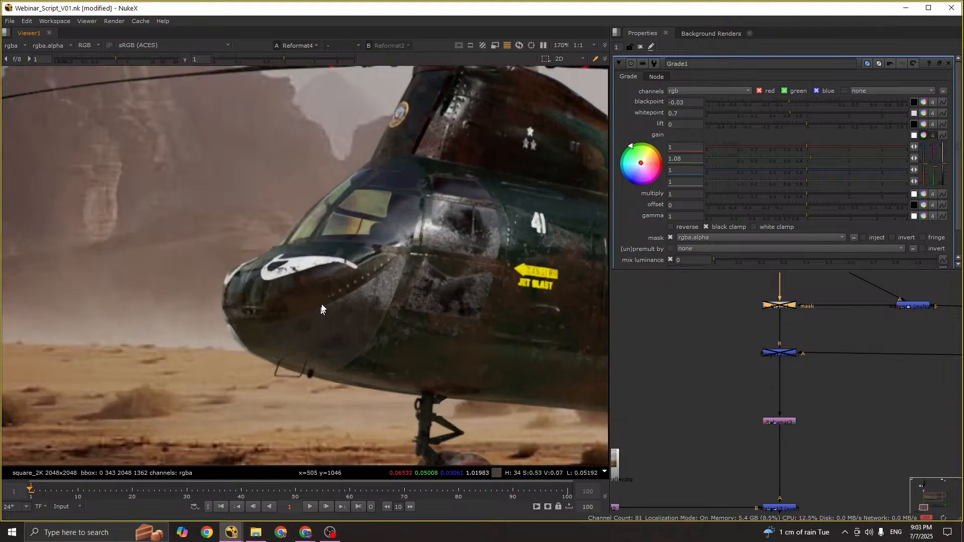
scroll(356, 242, down, 1)
scroll(356, 246, down, 2)
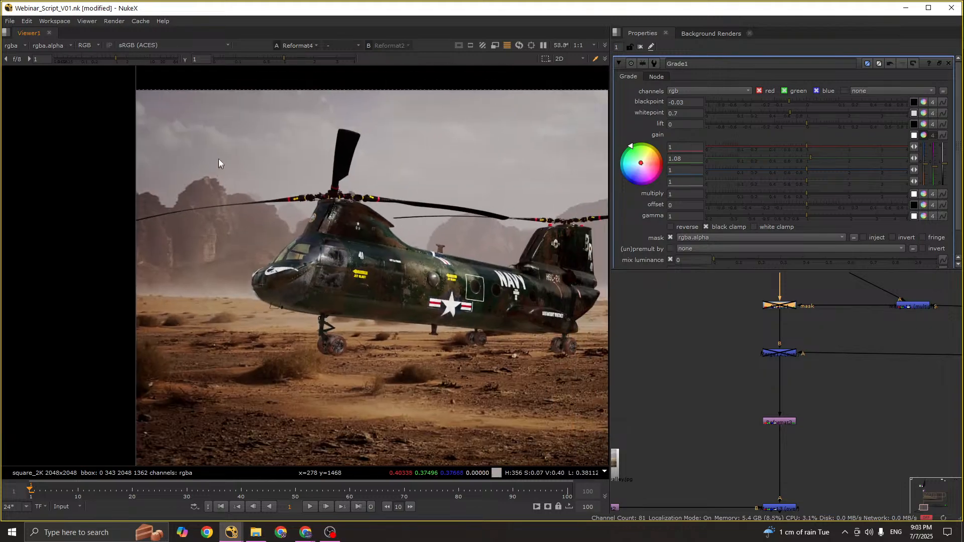
scroll(345, 165, up, 1)
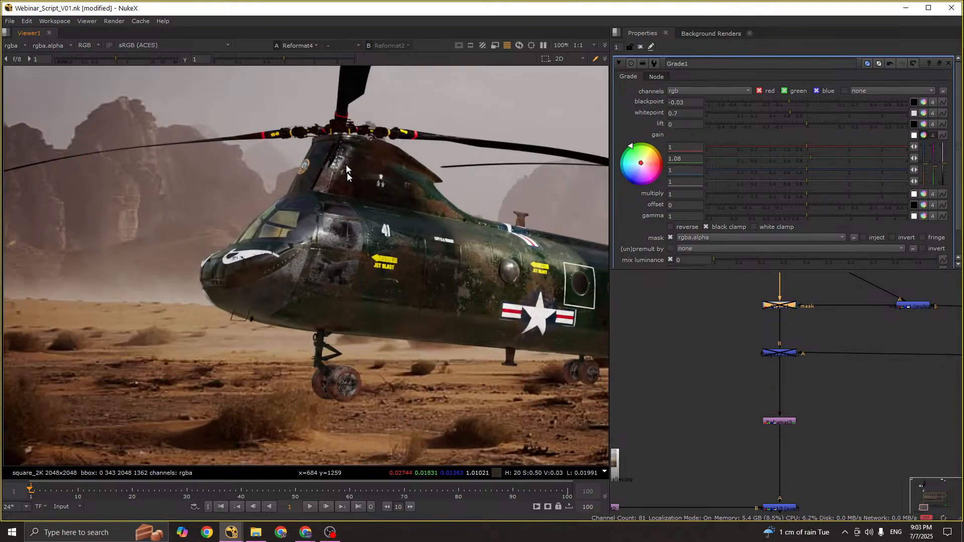
Step: Inspect the ungraded front rotor blades and hub closely against the sky and rocks, also comparing them with the whole helicopter
scroll(333, 173, down, 2)
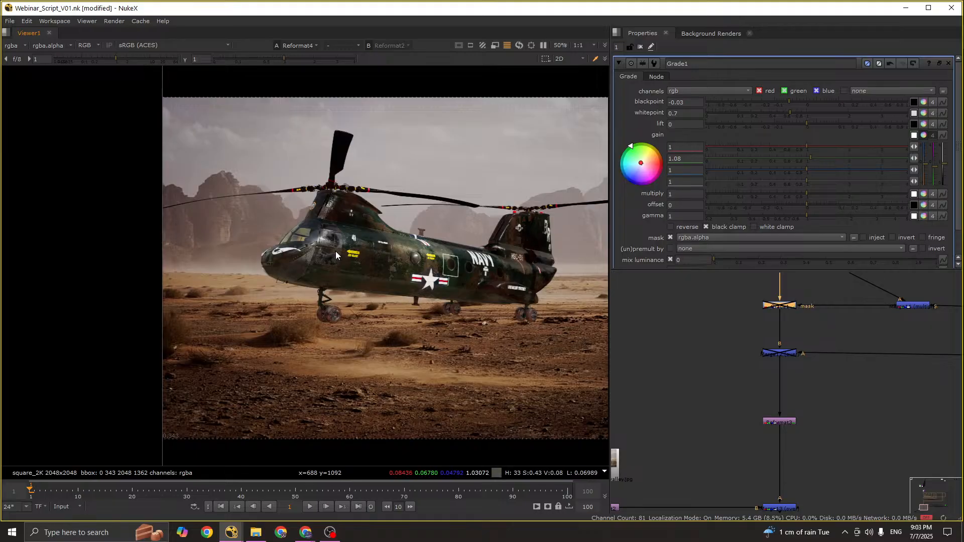
scroll(339, 246, up, 5)
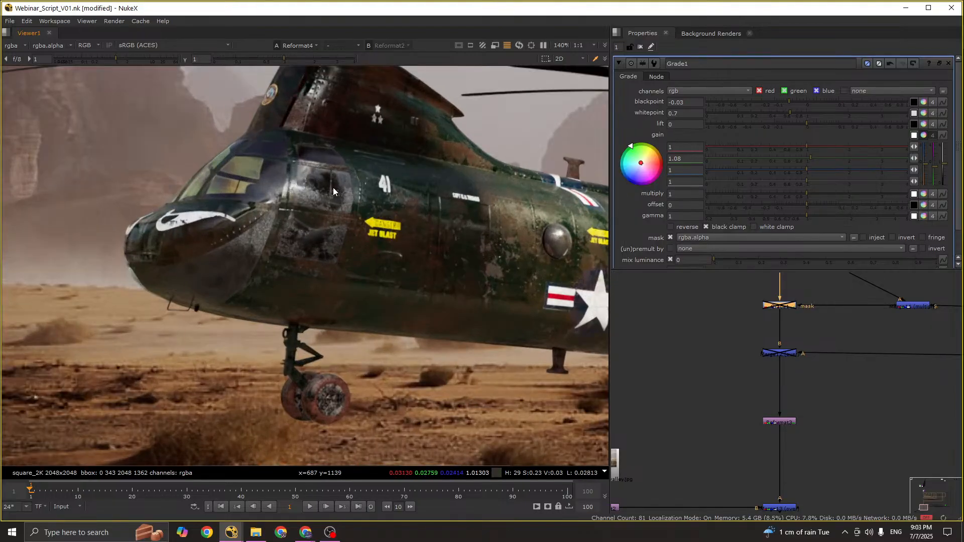
scroll(333, 191, down, 4)
scroll(301, 281, up, 4)
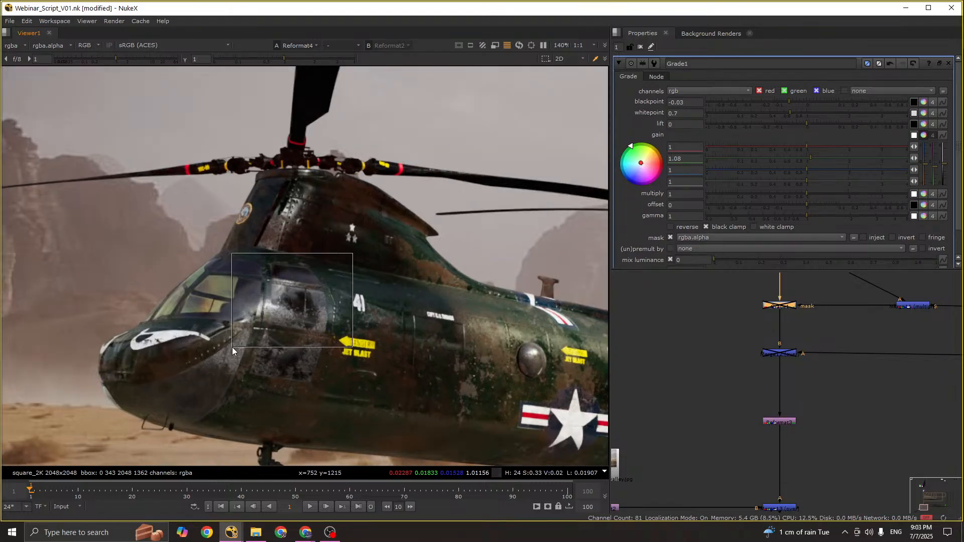
scroll(289, 225, down, 2)
scroll(299, 149, up, 3)
mouse_move(300, 94)
mouse_down()
mouse_move(311, 364)
mouse_move(307, 90)
mouse_move(381, 168)
mouse_up()
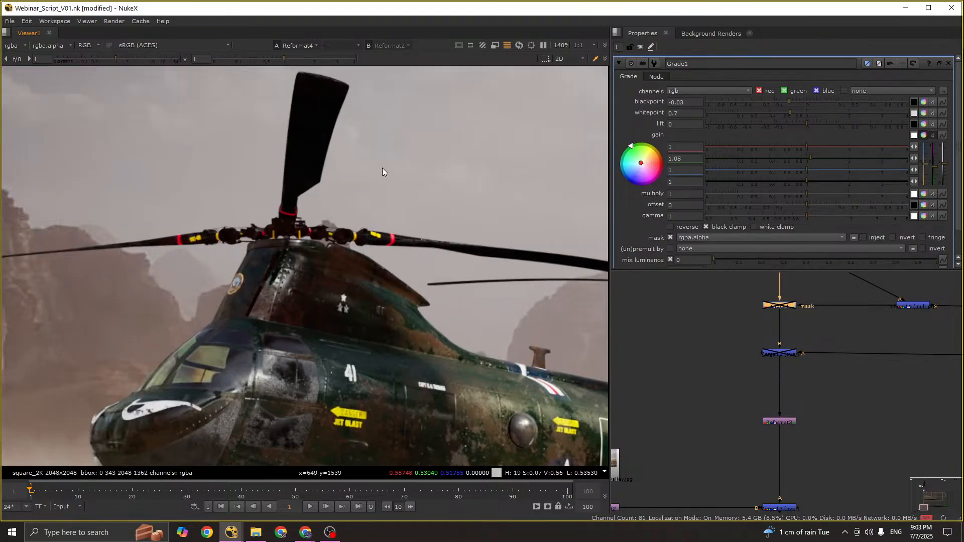
scroll(351, 226, down, 2)
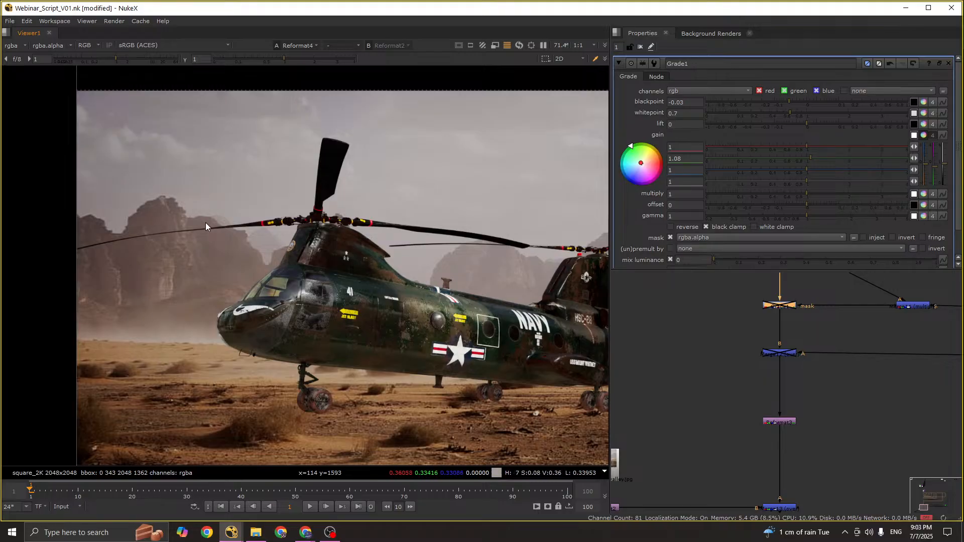
scroll(327, 221, up, 3)
scroll(330, 228, up, 1)
scroll(262, 210, down, 2)
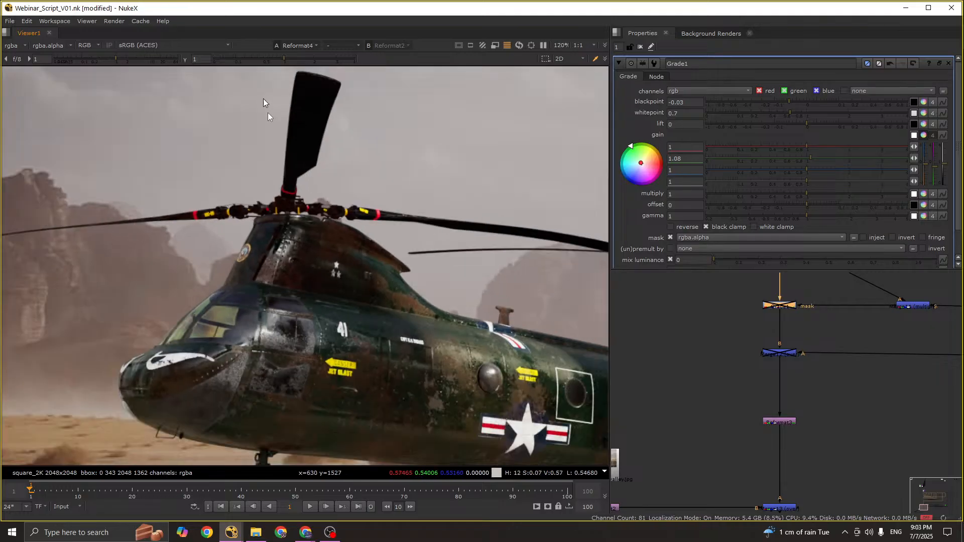
Step: Open the ID1 Shuffle at the far end of the node graph and display its blue rotor-blade region
scroll(818, 361, down, 5)
middle_drag(929, 368, 754, 366)
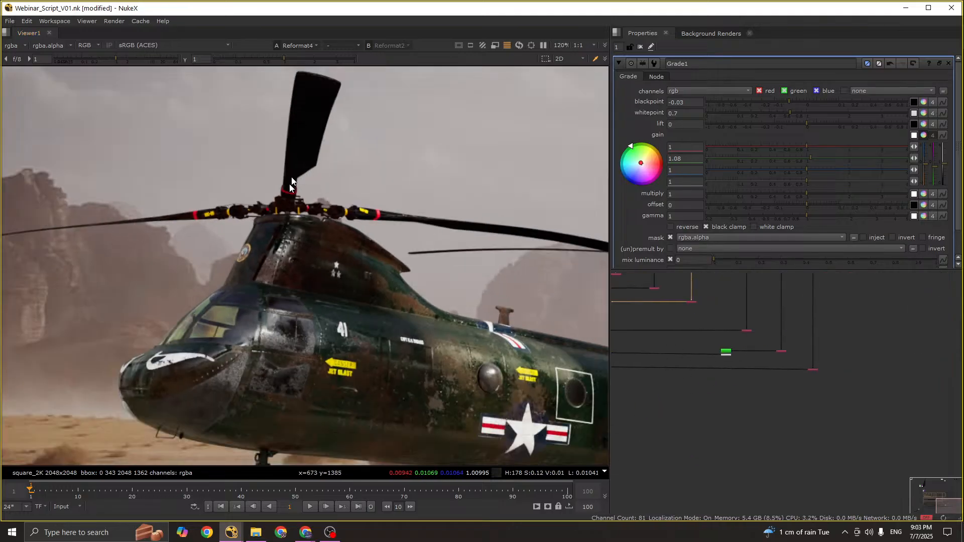
drag(259, 114, 313, 153)
scroll(775, 362, up, 3)
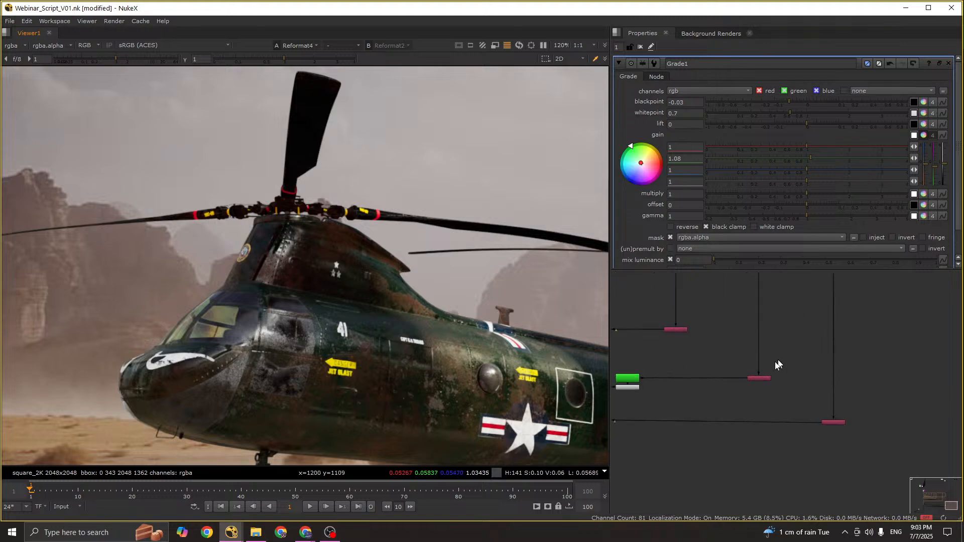
click(758, 379)
double_click(756, 381)
key(1)
scroll(326, 205, down, 4)
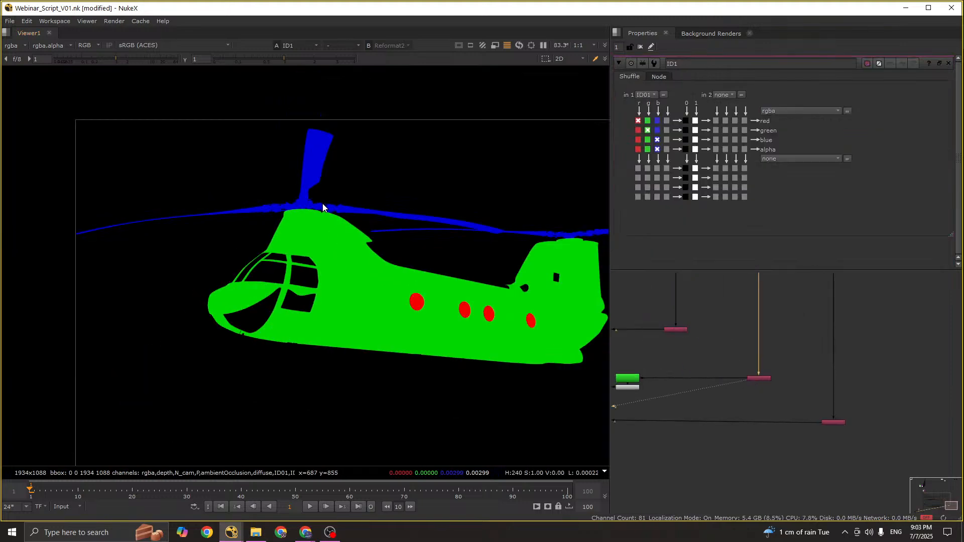
middle_drag(369, 188, 328, 201)
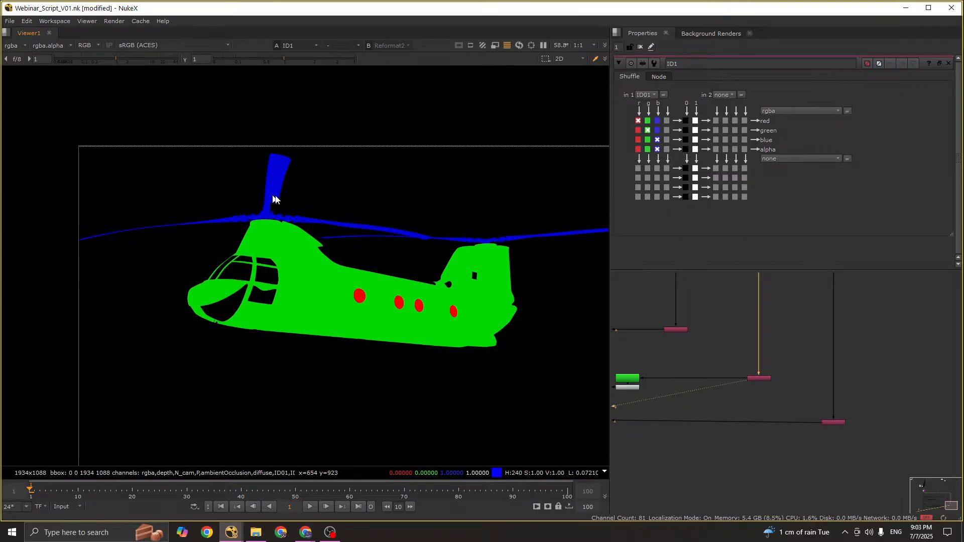
Step: Open the Keyer fed by ID1 and keep its operation on blue keyer
middle_drag(650, 384, 728, 376)
scroll(727, 375, up, 3)
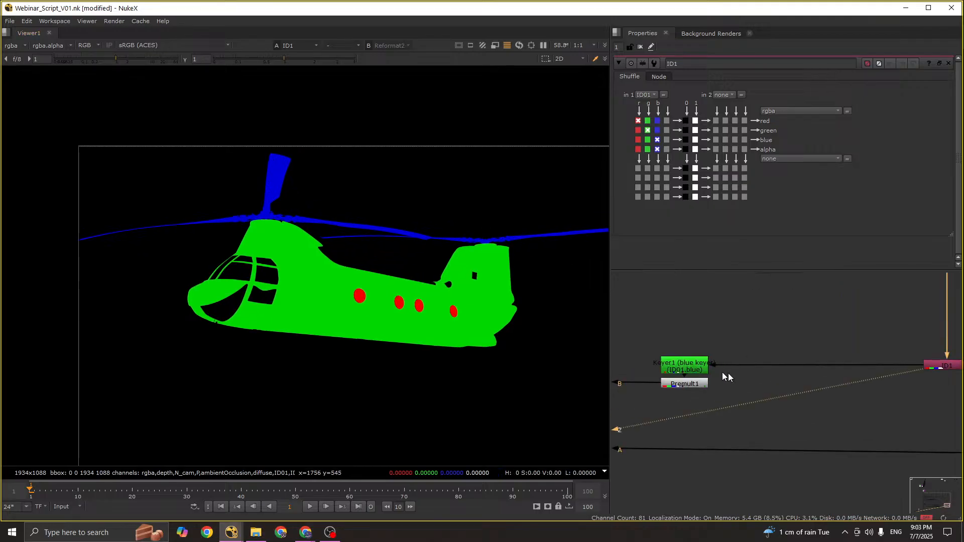
double_click(691, 368)
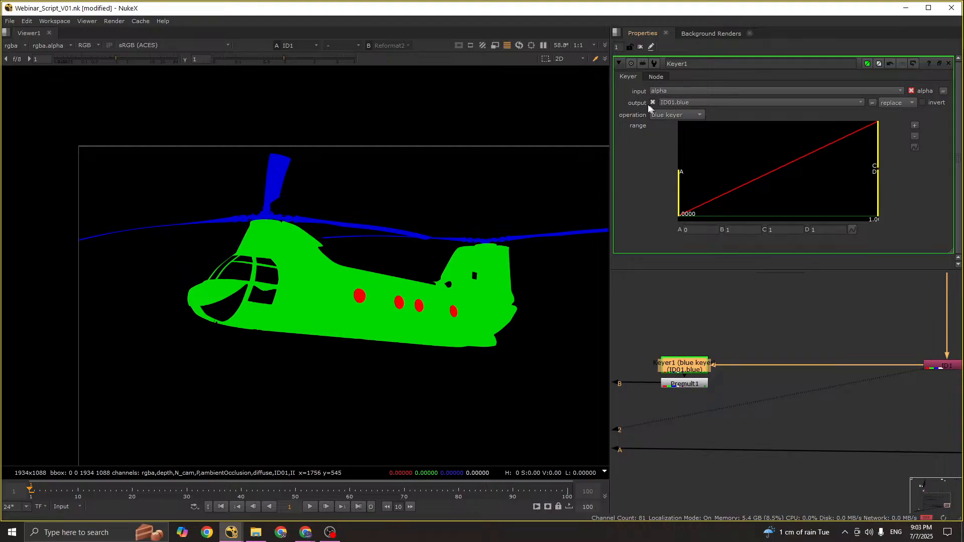
click(690, 118)
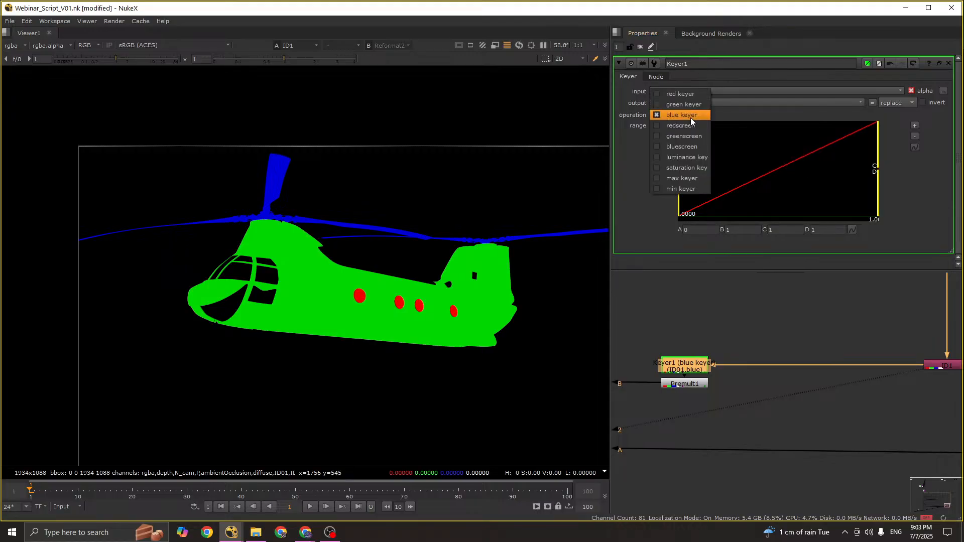
click(684, 115)
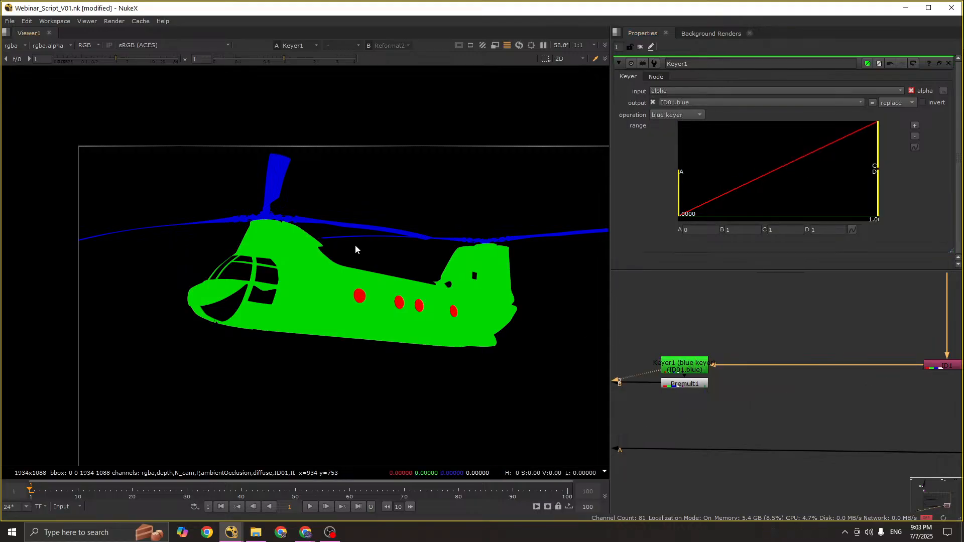
Step: Display the Keyer's output and check its alpha against its colour channels
key(1)
key(a)
key(a)
key(a)
key(a)
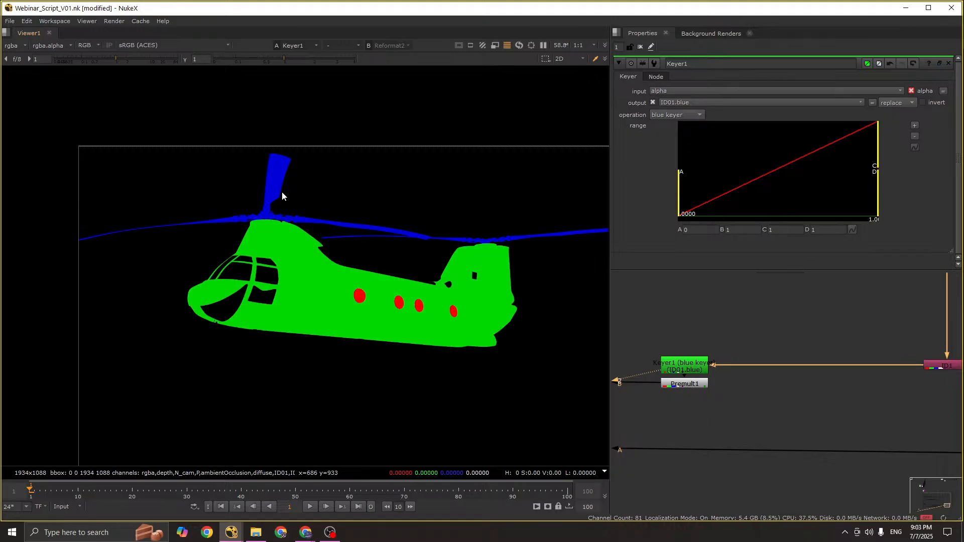
Step: Display the Premult below the Keyer and check the isolated rotor blades in colour and alpha
click(685, 384)
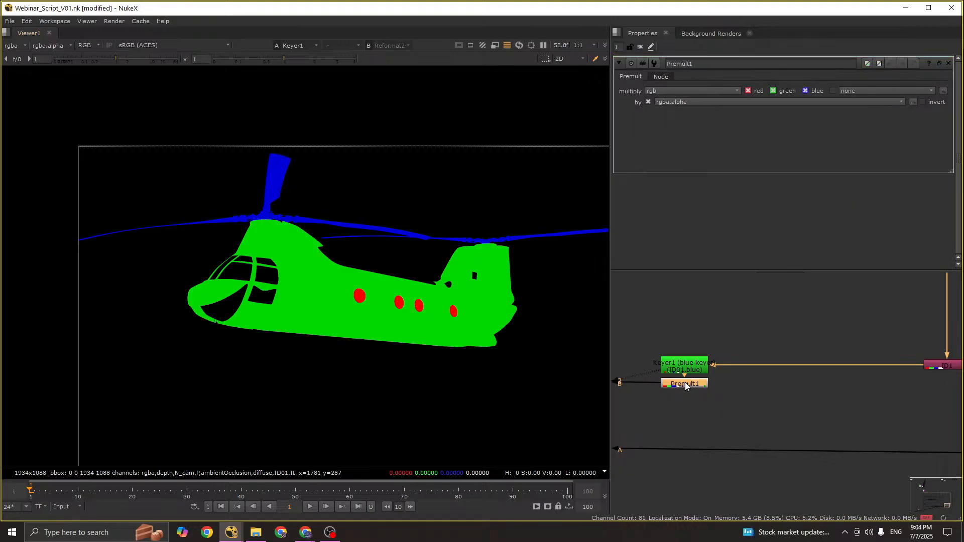
key(2)
key(a)
scroll(356, 253, down, 4)
key(a)
scroll(378, 236, up, 2)
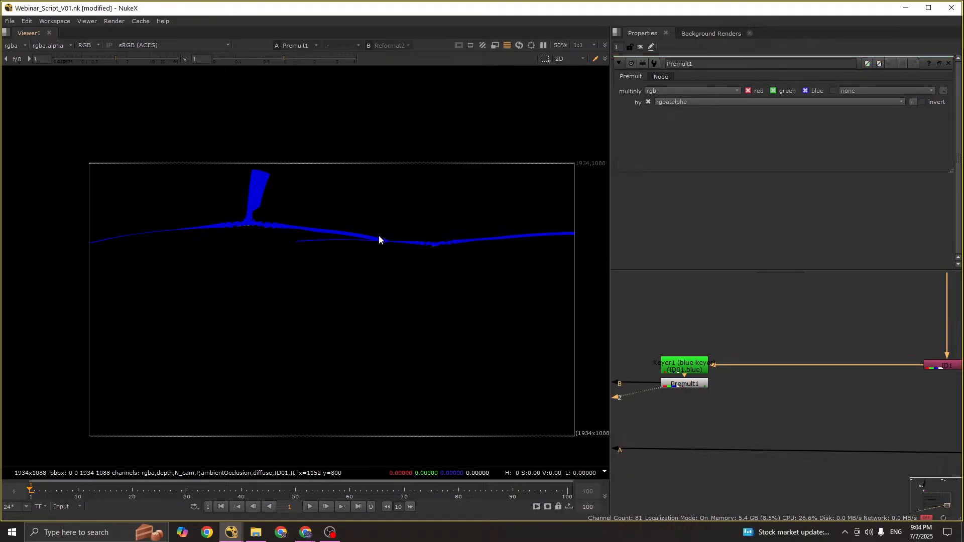
key(a)
key(a)
key(a)
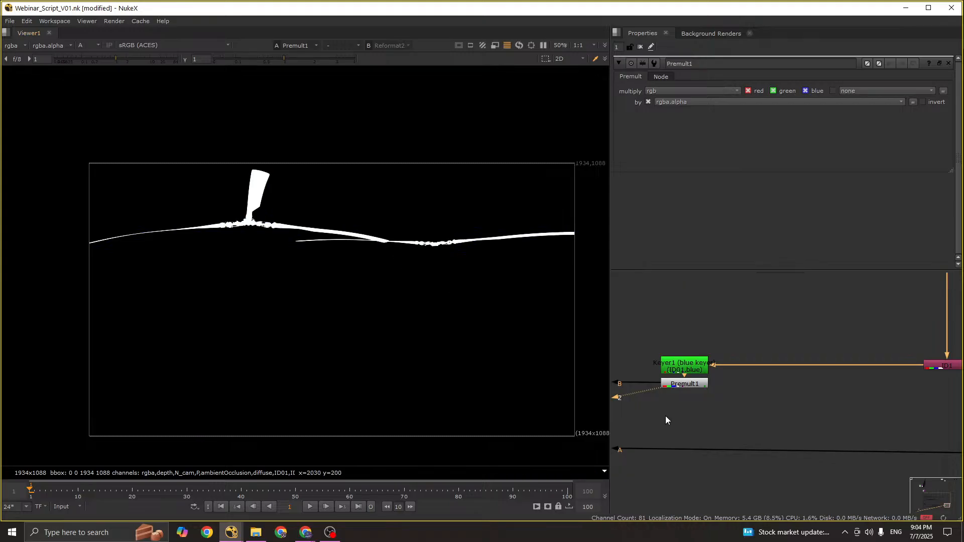
Step: Compare the Keyer's output with the Premult's output, returning from alpha to the colour channels
scroll(708, 400, down, 8)
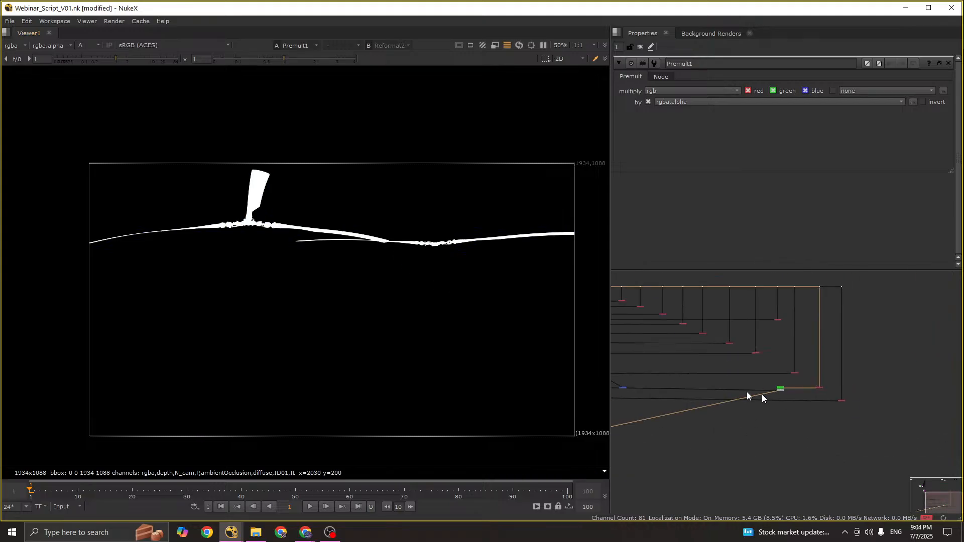
scroll(861, 390, up, 6)
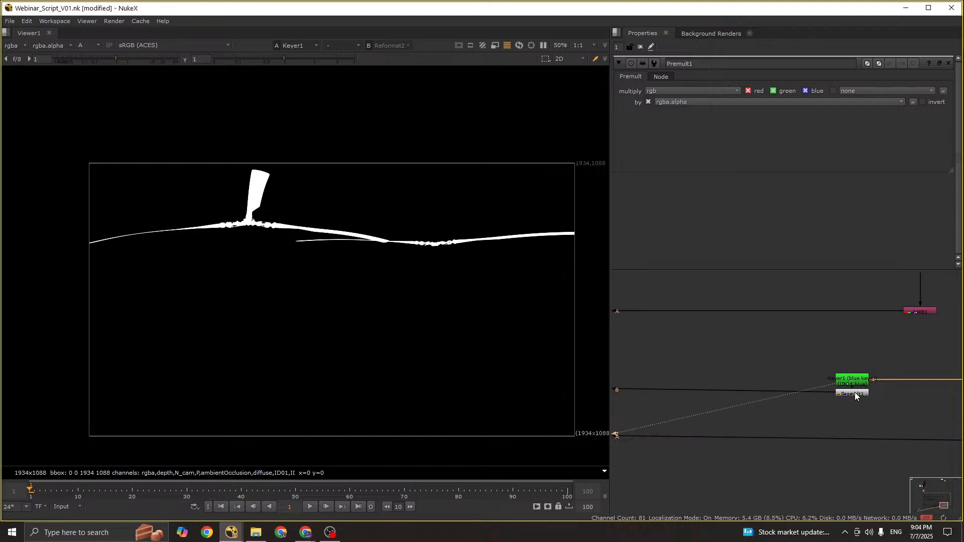
key(1)
key(a)
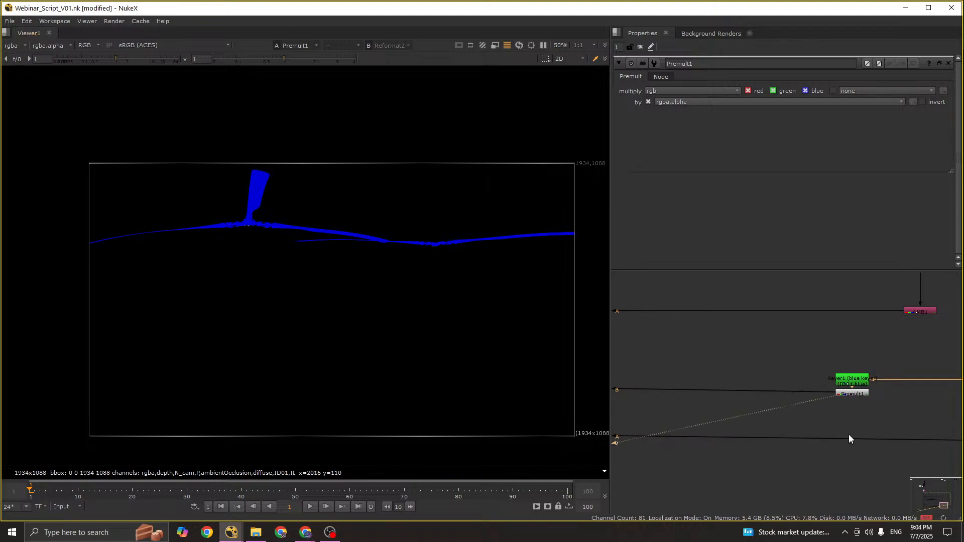
Step: Disable the Premult to check the ID colours and alpha without it, and re-enable it
click(850, 392)
key(d)
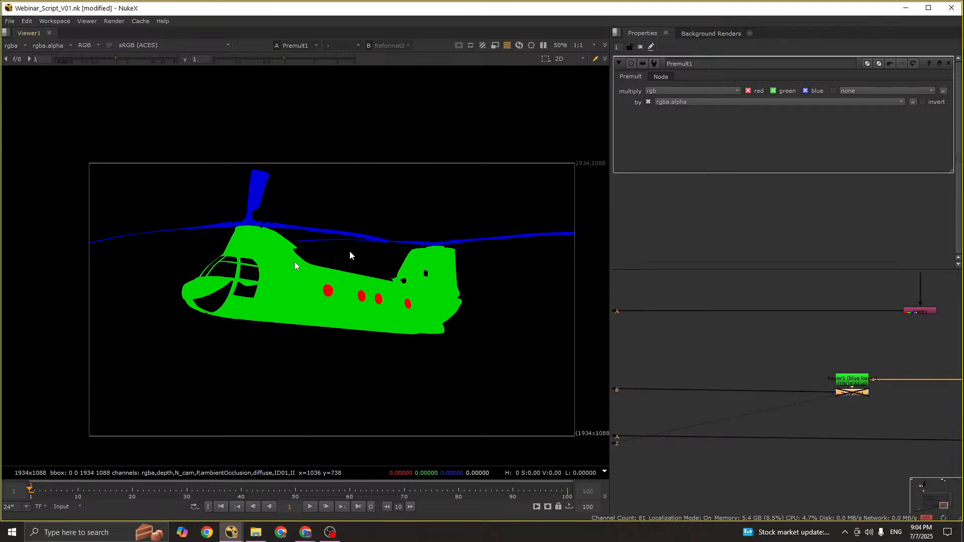
scroll(389, 273, up, 5)
key(b)
scroll(342, 236, down, 3)
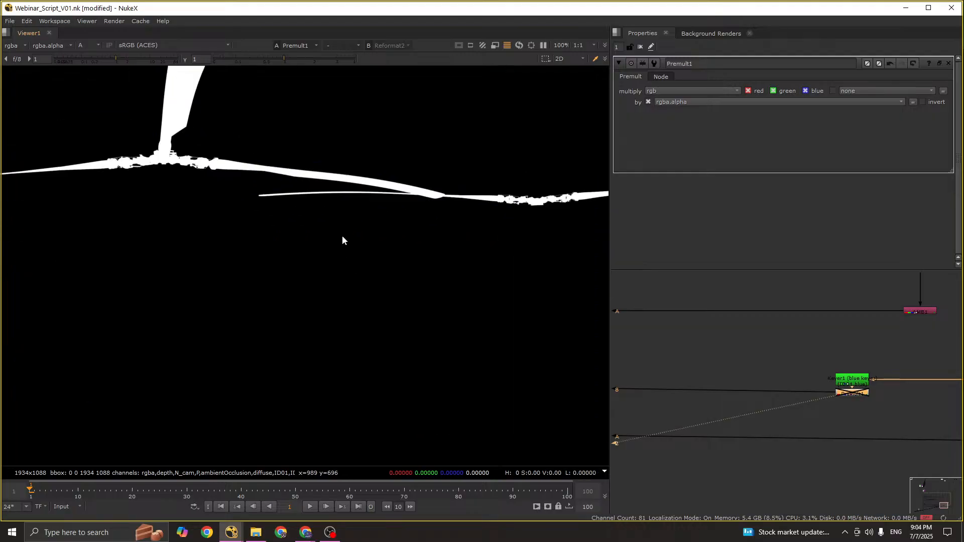
key(b)
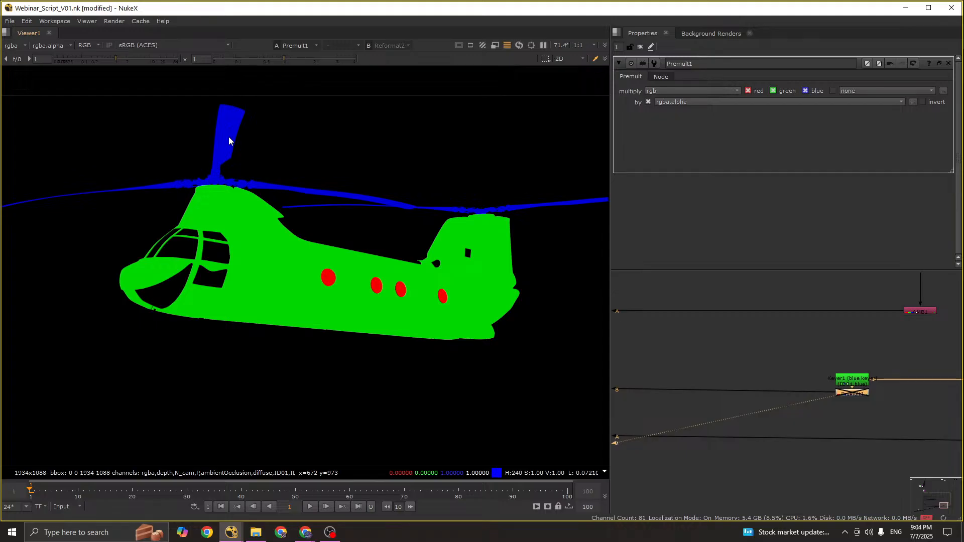
key(d)
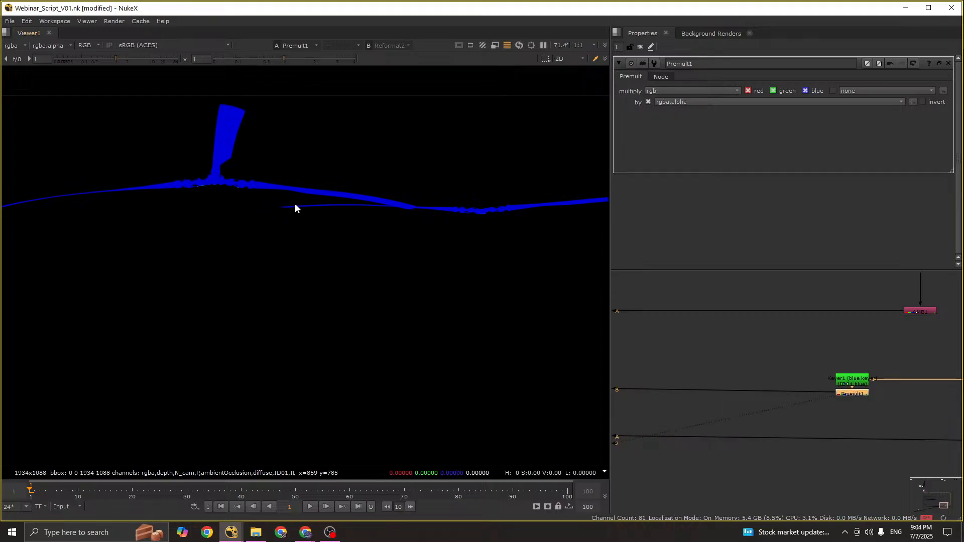
Step: Display the helicopter from the Merge directly above the masked Grade and examine its dark rotor blades
scroll(851, 406, down, 4)
middle_drag(713, 411, 869, 395)
middle_drag(664, 385, 762, 370)
scroll(703, 332, up, 5)
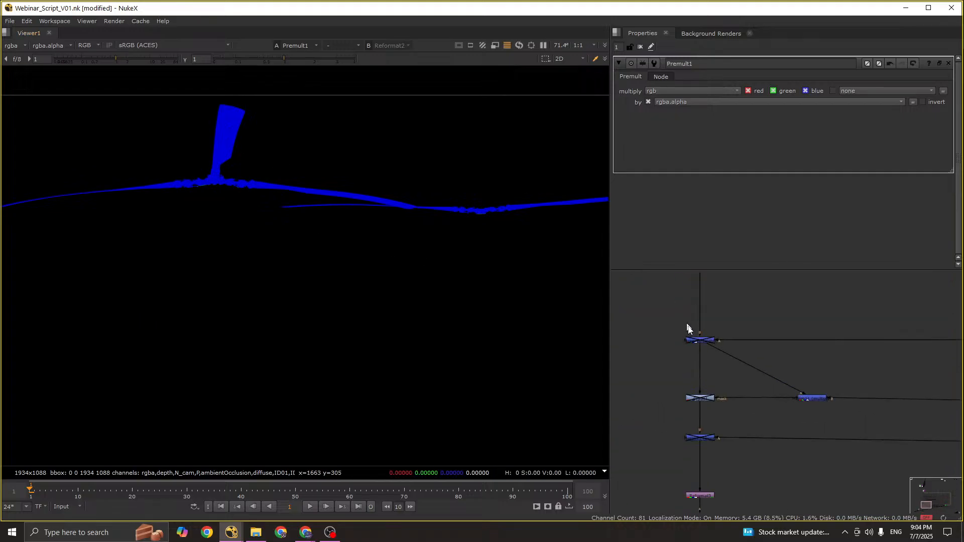
click(698, 344)
key(1)
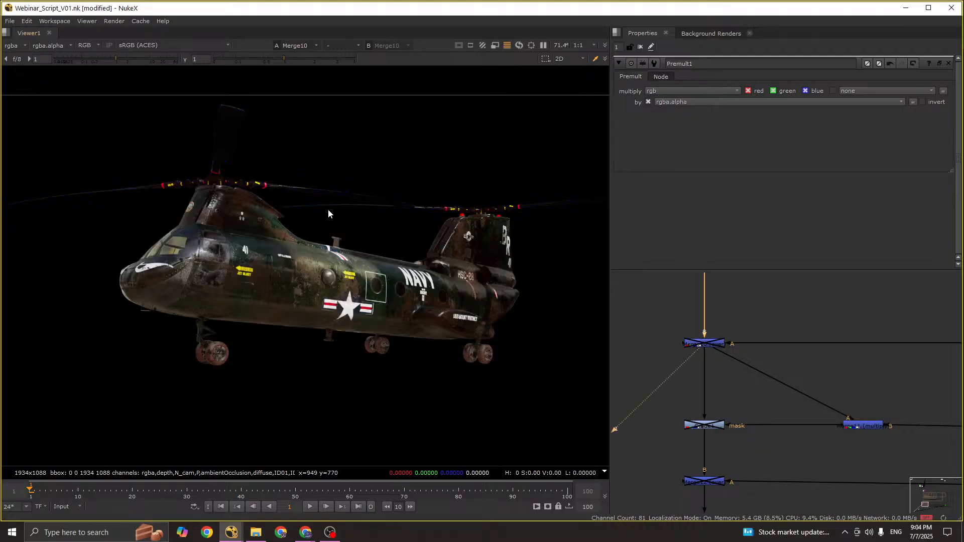
scroll(273, 175, up, 4)
middle_drag(843, 419, 834, 391)
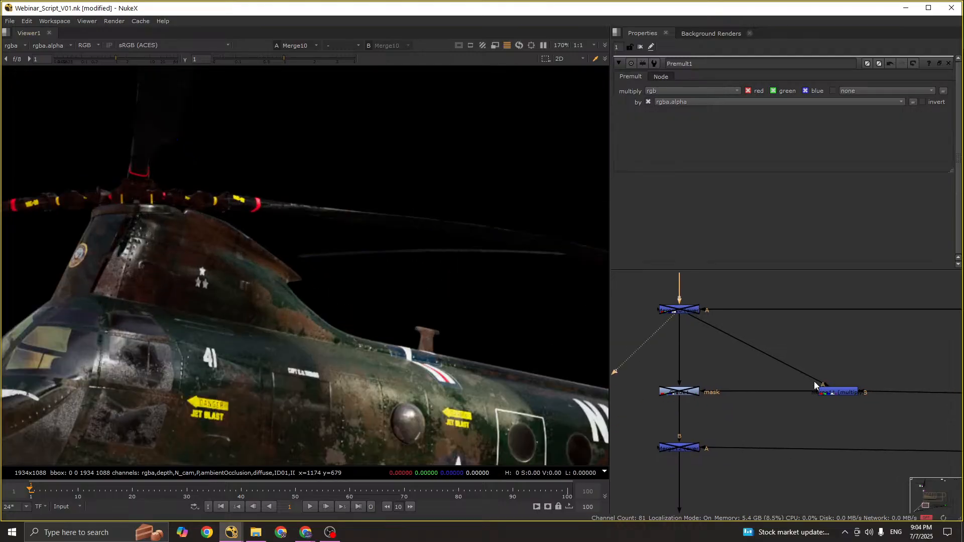
Step: Open the multiply Merge feeding the Grade's mask and compare its alpha with that of the Merge above the Grade
double_click(835, 391)
key(1)
scroll(472, 279, down, 3)
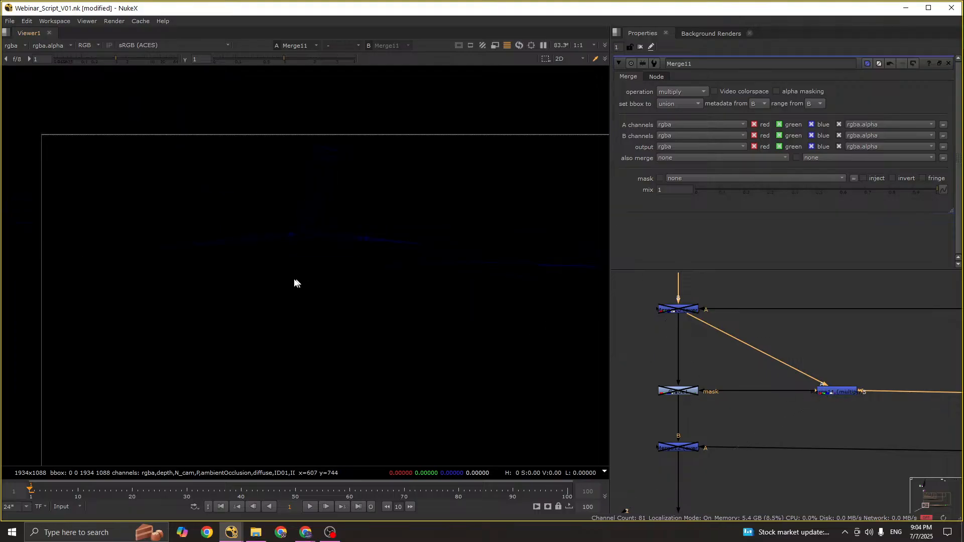
key(a)
click(674, 310)
key(1)
Step: Re-enable the masked Grade on the main pipe and compare the rotor blades before and after it in colour
click(674, 391)
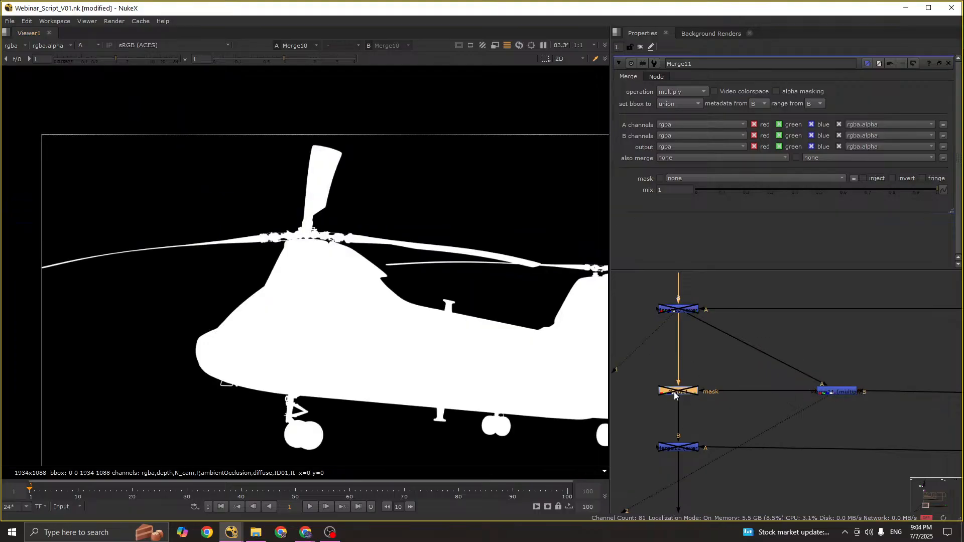
key(2)
key(a)
click(686, 393)
key(d)
key(1)
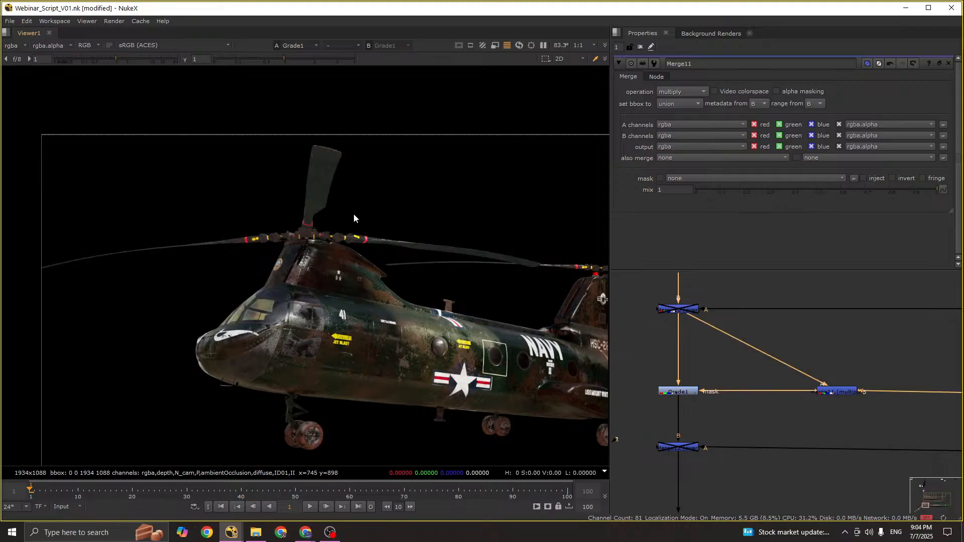
click(697, 311)
key(1)
double_click(683, 392)
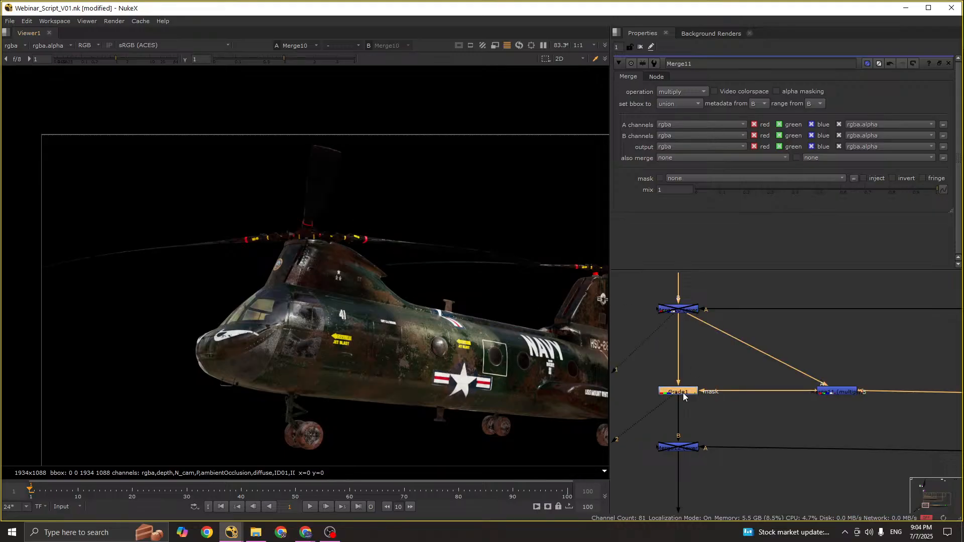
Step: Connect the reformatted desert plate and the final reformatted composite to separate Viewer inputs and compare the two images
scroll(723, 354, down, 6)
middle_drag(655, 444, 712, 387)
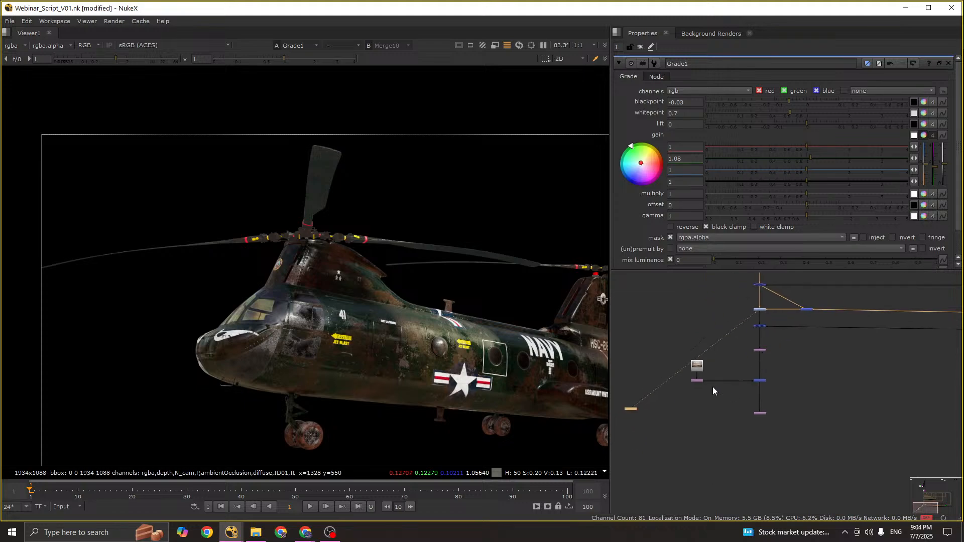
scroll(712, 387, up, 4)
drag(715, 364, 651, 395)
key(1)
drag(784, 410, 856, 470)
key(2)
scroll(273, 273, down, 4)
key(1)
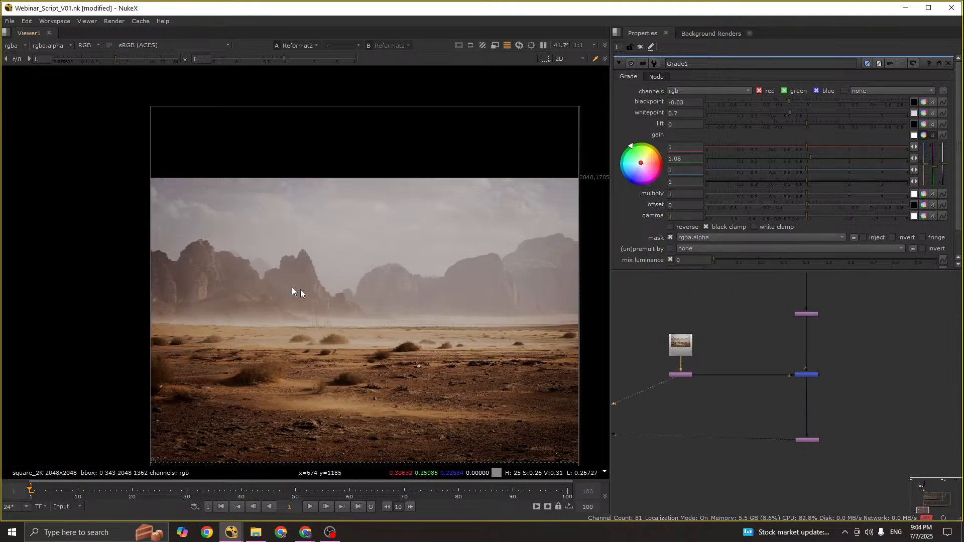
key(2)
scroll(328, 263, up, 4)
scroll(360, 254, down, 4)
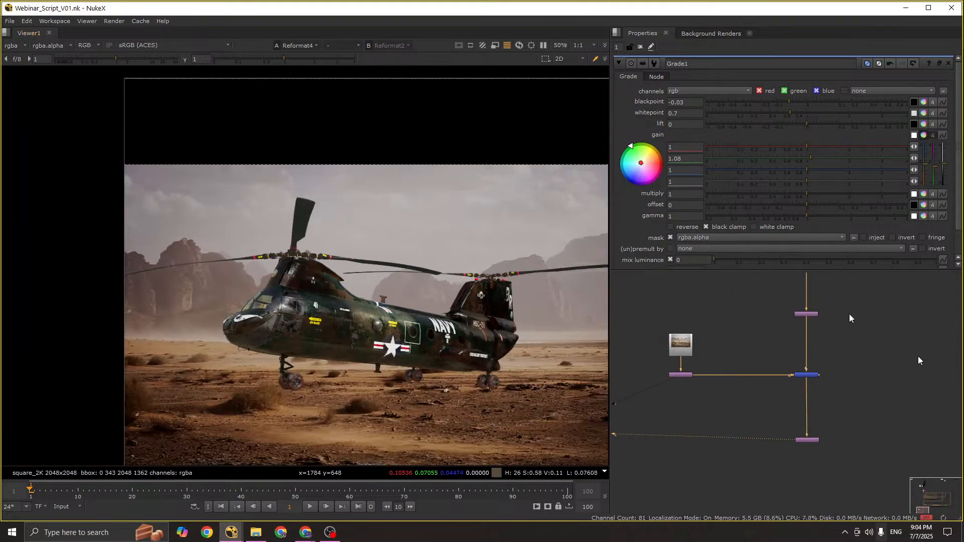
Step: Set the multiply of the masked Grade above the disabled Merge on the main pipe to 0.8
scroll(329, 305, up, 3)
scroll(796, 334, down, 3)
middle_drag(810, 285, 792, 326)
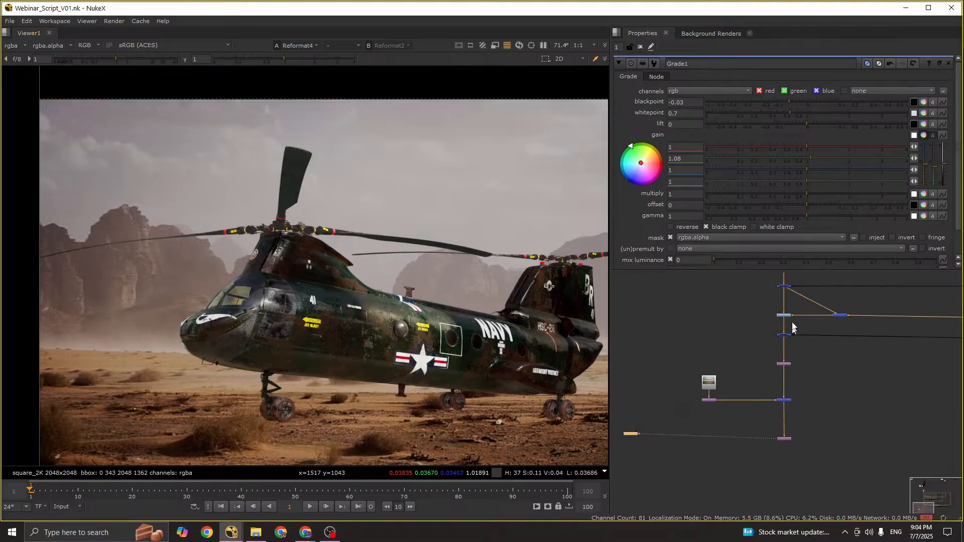
scroll(794, 312, up, 6)
click(773, 321)
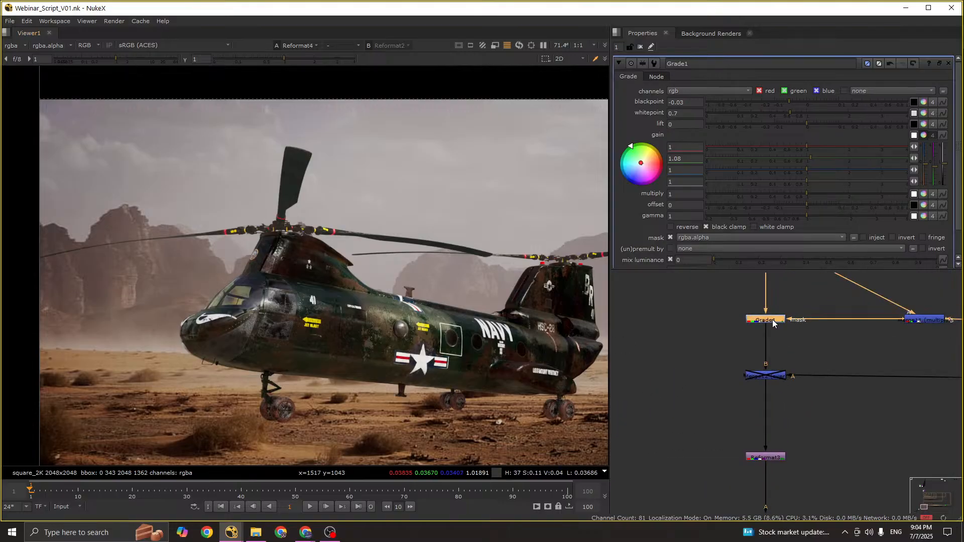
double_click(684, 193)
text(.8)
key(Return)
Step: Compare the desert plate with the final composite, then examine how the darkened helicopter body sits against the background
scroll(296, 237, down, 2)
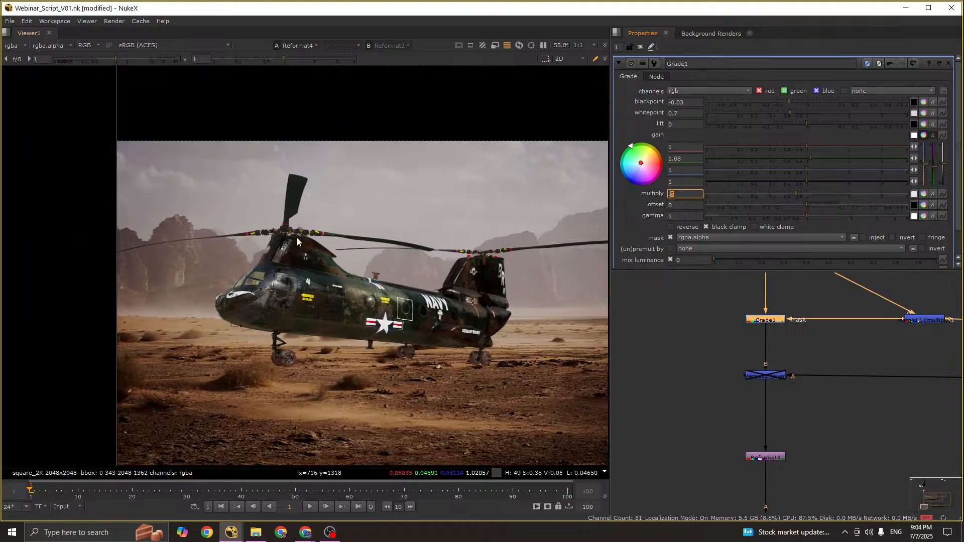
key(2)
key(1)
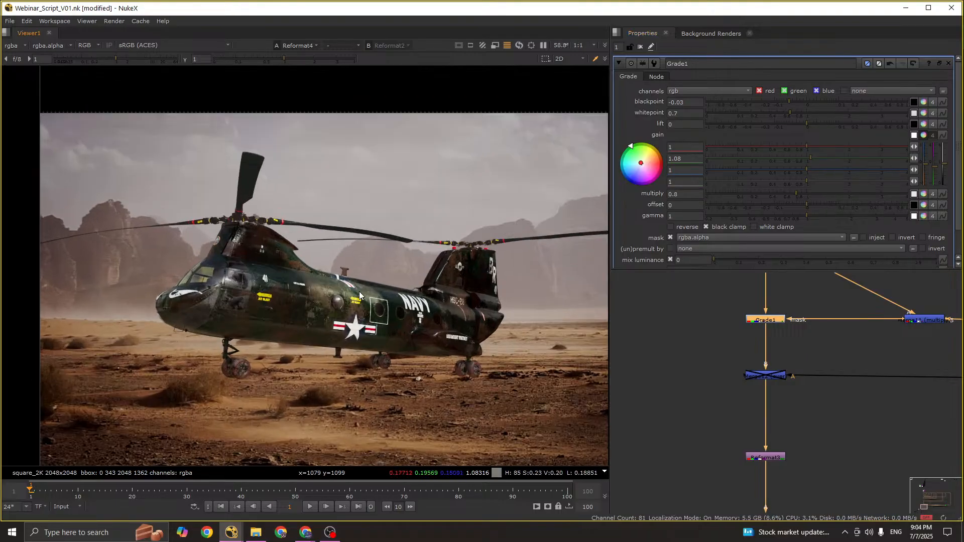
scroll(401, 311, up, 2)
key(2)
key(1)
scroll(512, 330, up, 1)
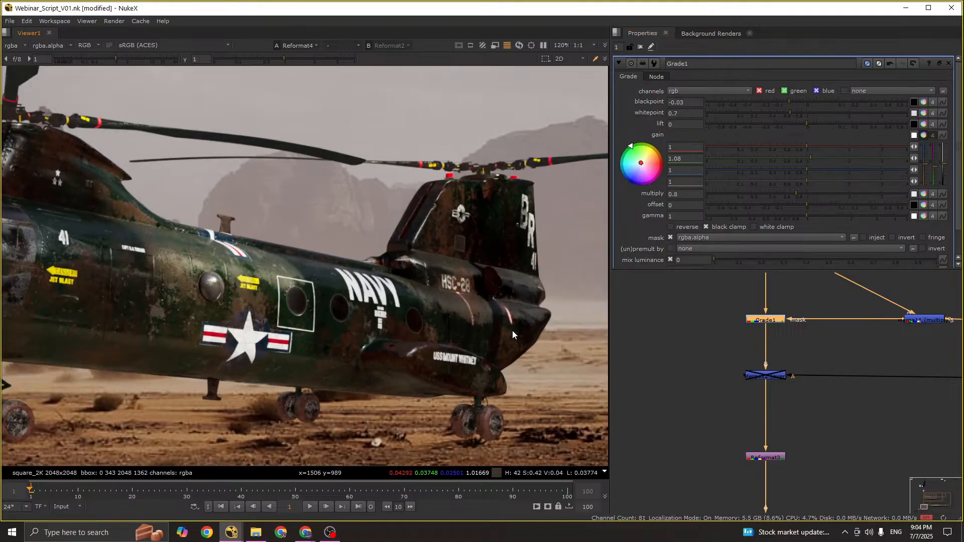
scroll(512, 330, down, 2)
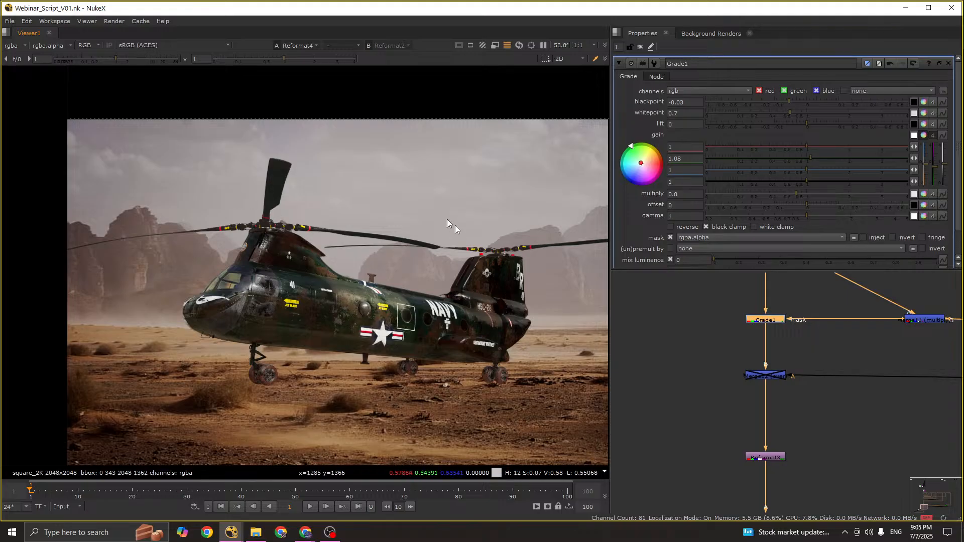
scroll(301, 281, up, 1)
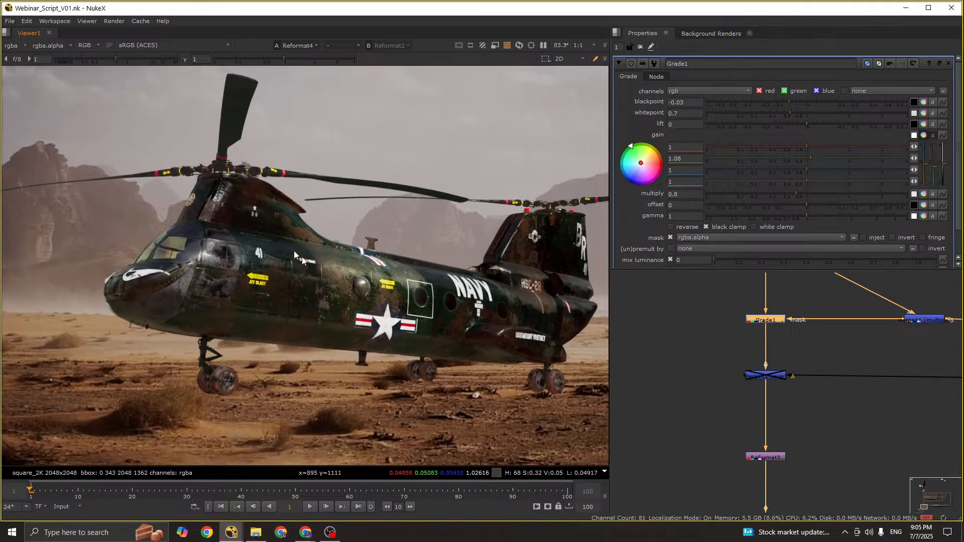
scroll(211, 216, down, 1)
scroll(401, 273, up, 3)
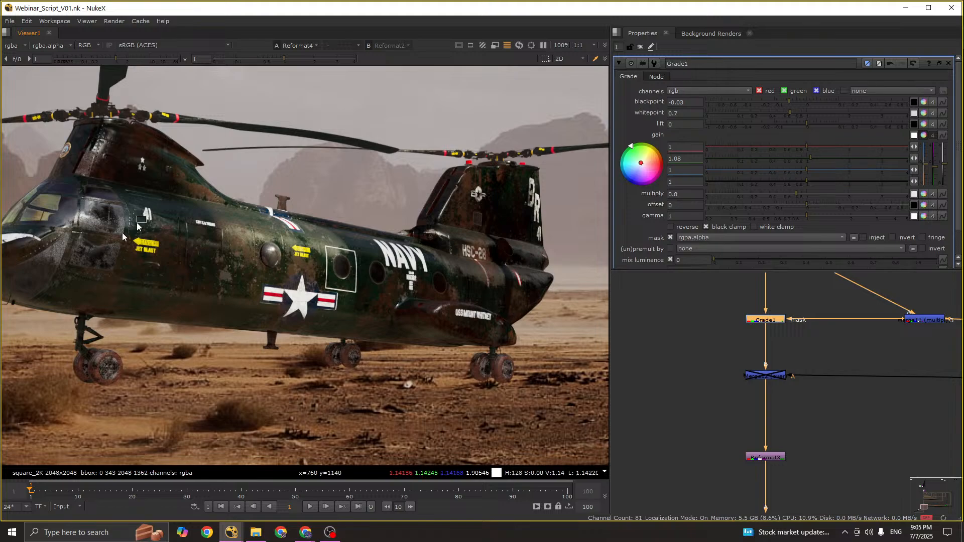
scroll(104, 220, down, 1)
scroll(102, 220, down, 3)
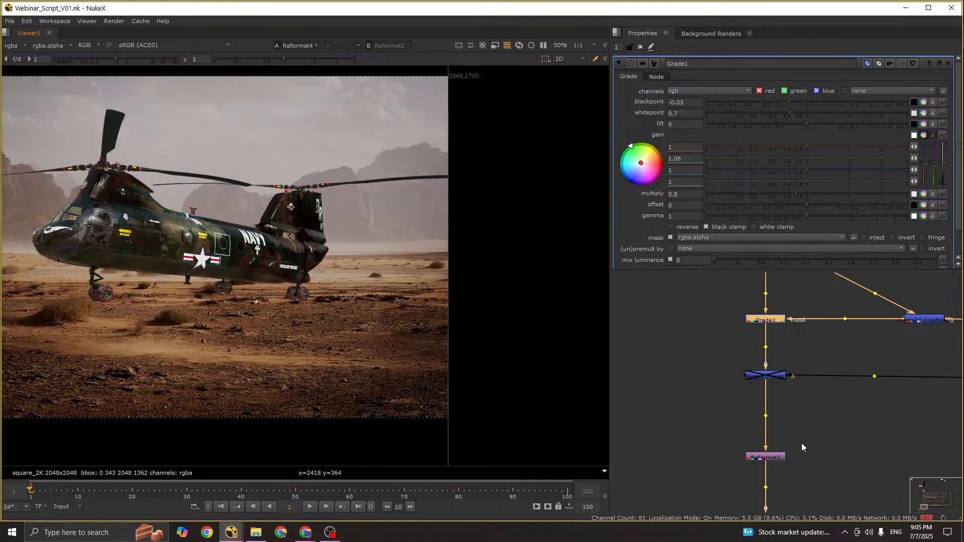
Step: Display the ID1 pass that feeds the green-tiled node on the mask branch and examine its colour regions
scroll(795, 379, down, 5)
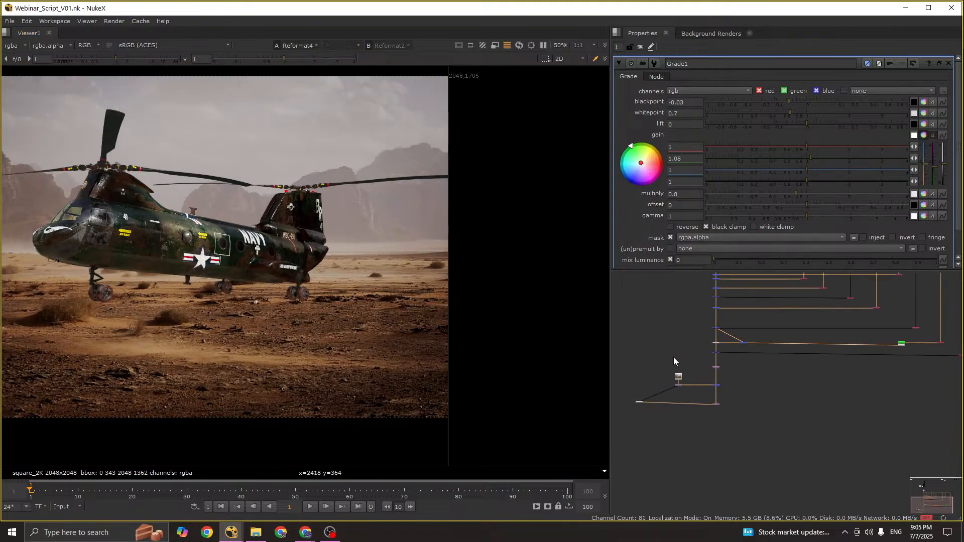
middle_drag(796, 360, 754, 382)
scroll(883, 371, up, 4)
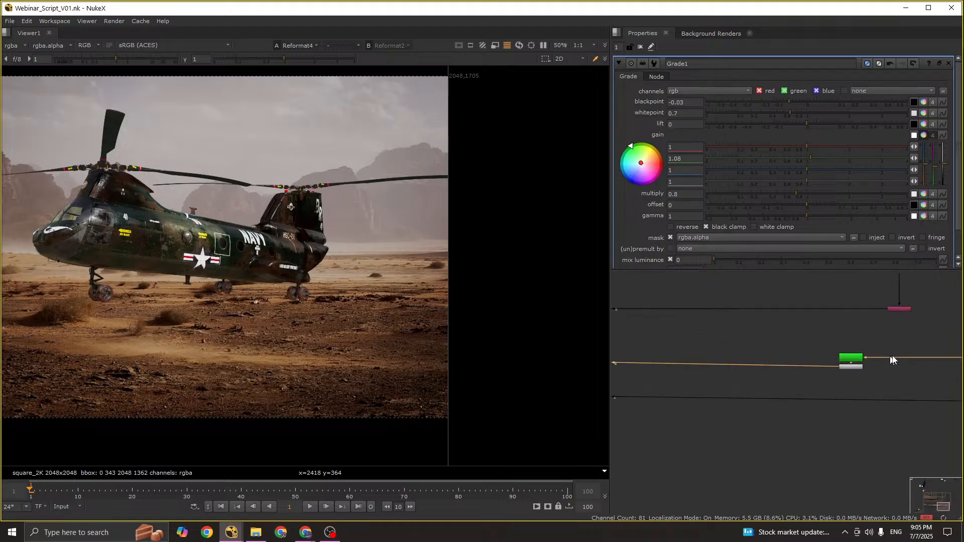
scroll(893, 362, up, 2)
middle_drag(894, 362, 835, 366)
key(1)
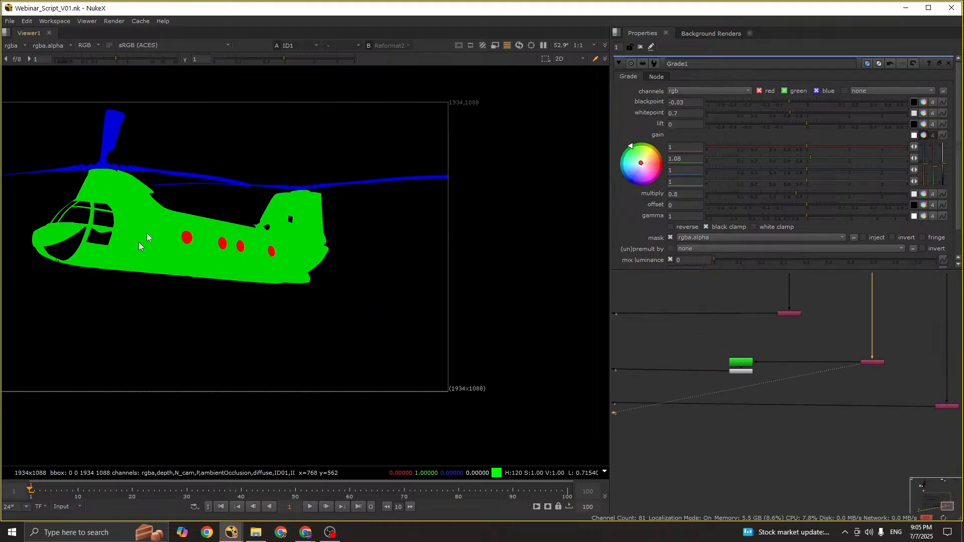
Step: Look over the node tree below the beauty pass in the enlarged graph and open the ID1 shuffle node's properties
scroll(884, 374, down, 6)
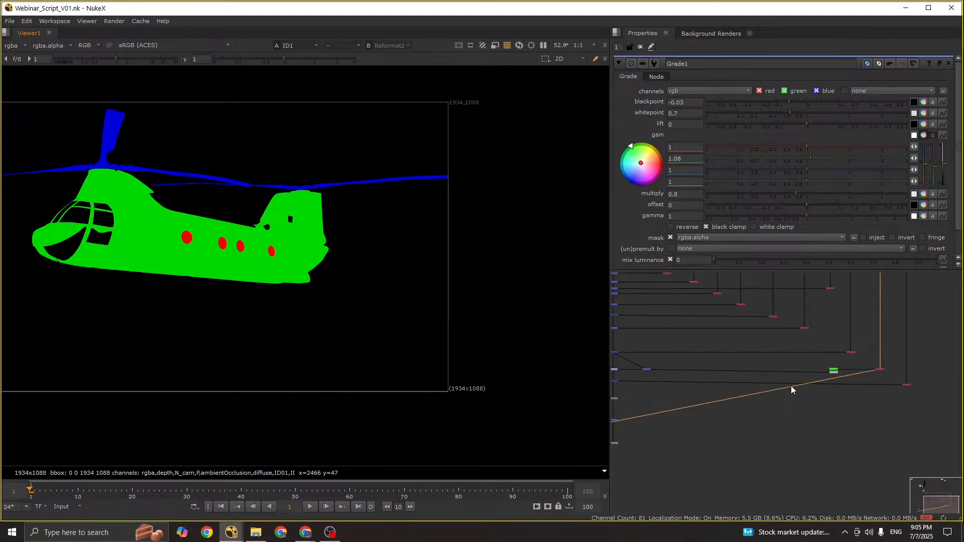
key(space)
middle_drag(791, 385, 805, 300)
scroll(805, 300, down, 4)
scroll(397, 231, up, 5)
drag(343, 266, 791, 417)
drag(456, 270, 456, 303)
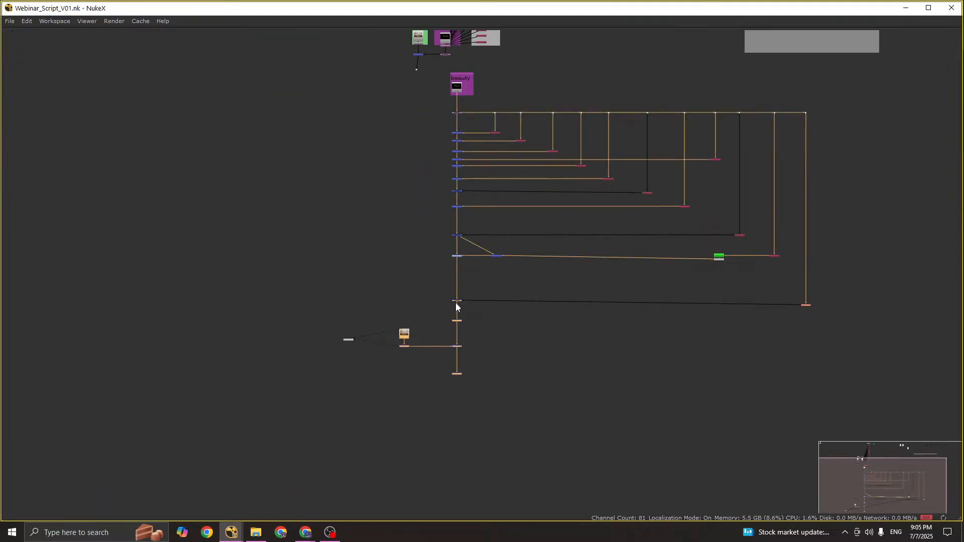
key(space)
scroll(743, 397, up, 3)
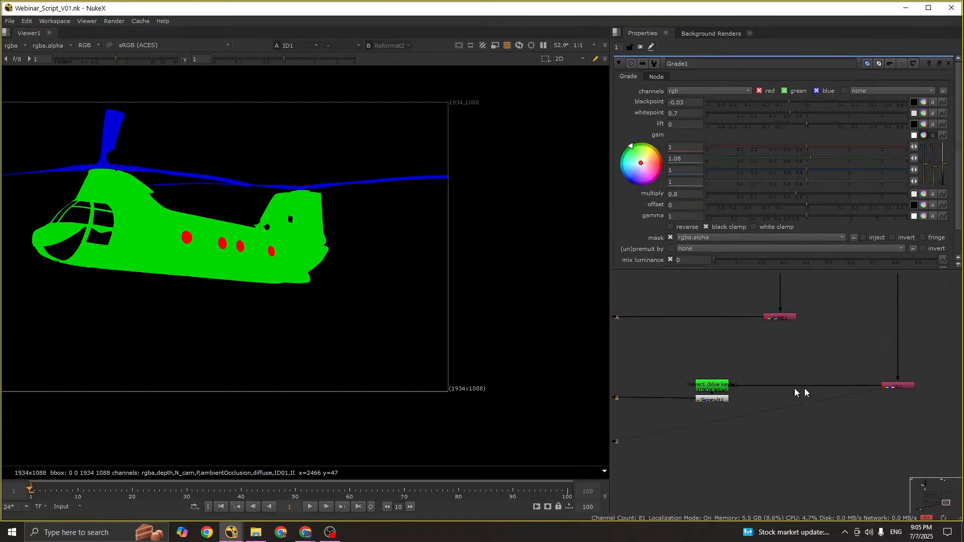
double_click(889, 386)
middle_drag(890, 387, 794, 369)
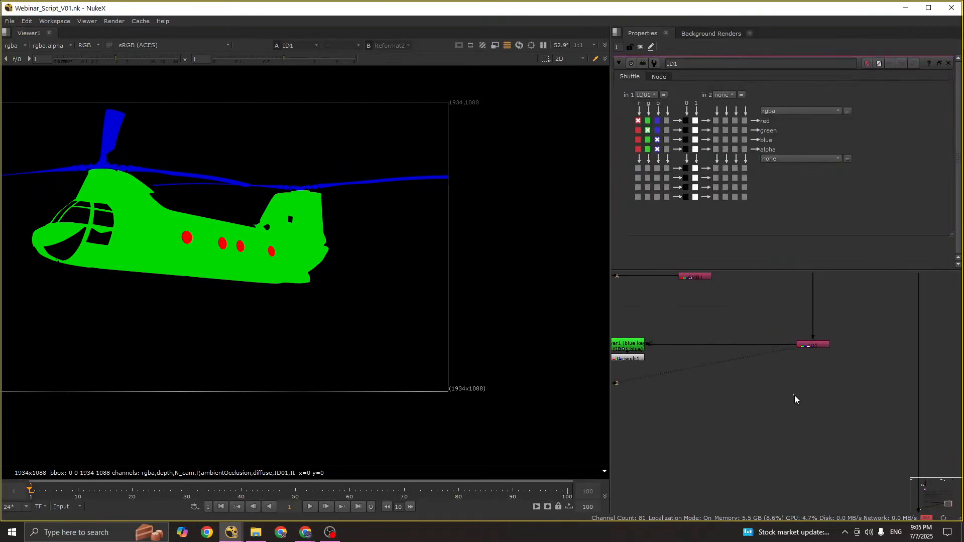
key(Tab)
text(MATT)
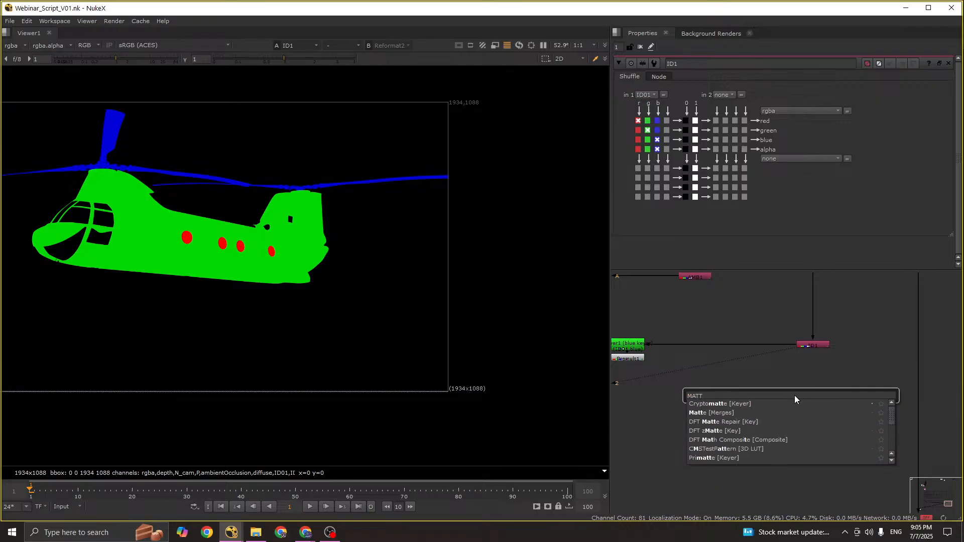
key(Down)
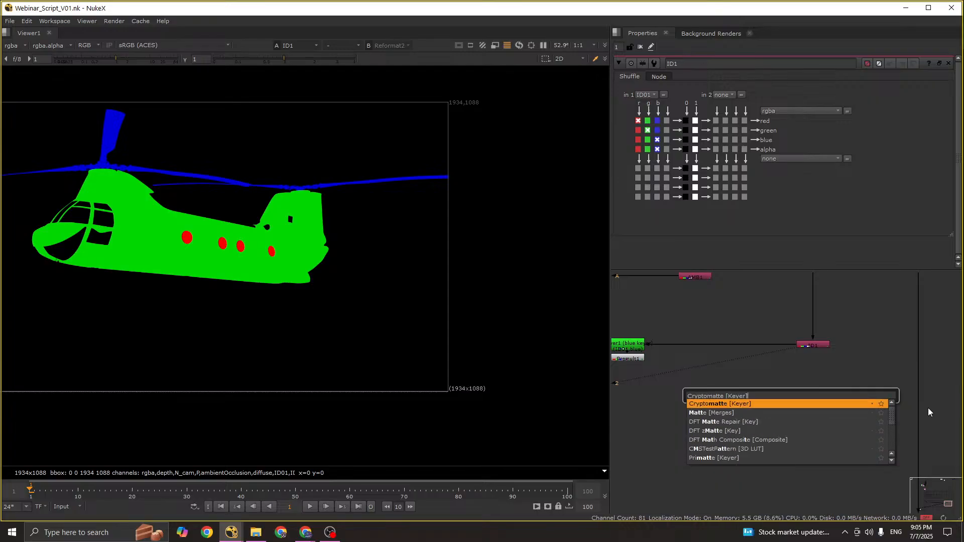
key(Down)
key(Return)
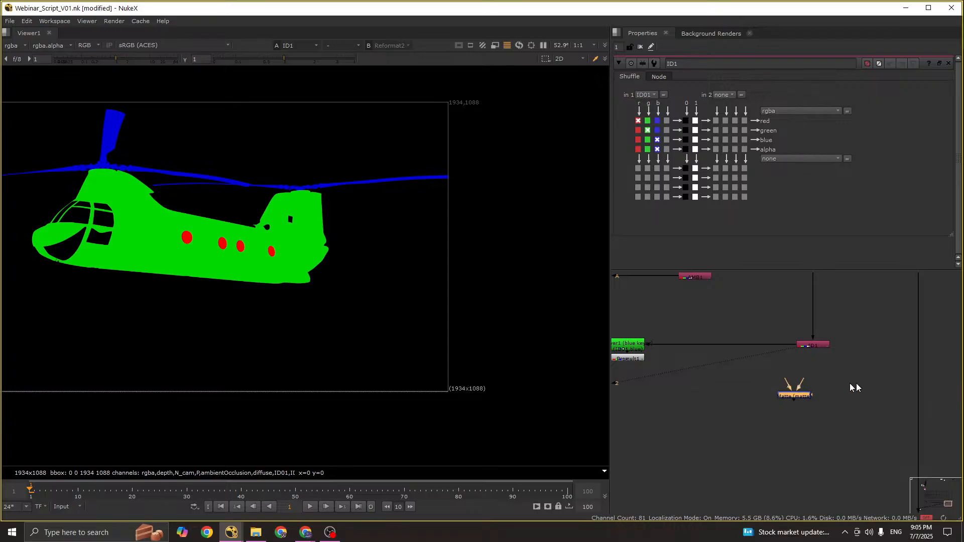
scroll(804, 402, up, 5)
key(Delete)
key(Tab)
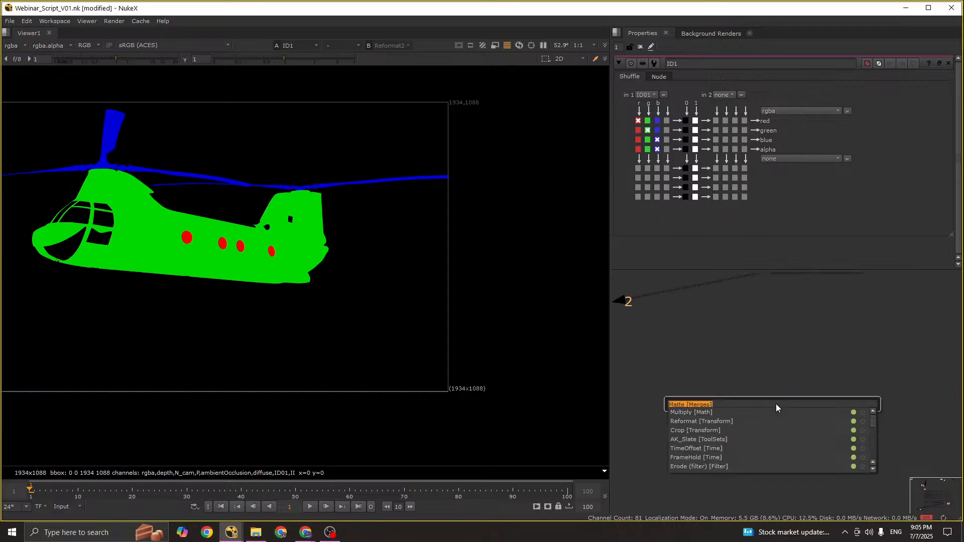
text(MATTE)
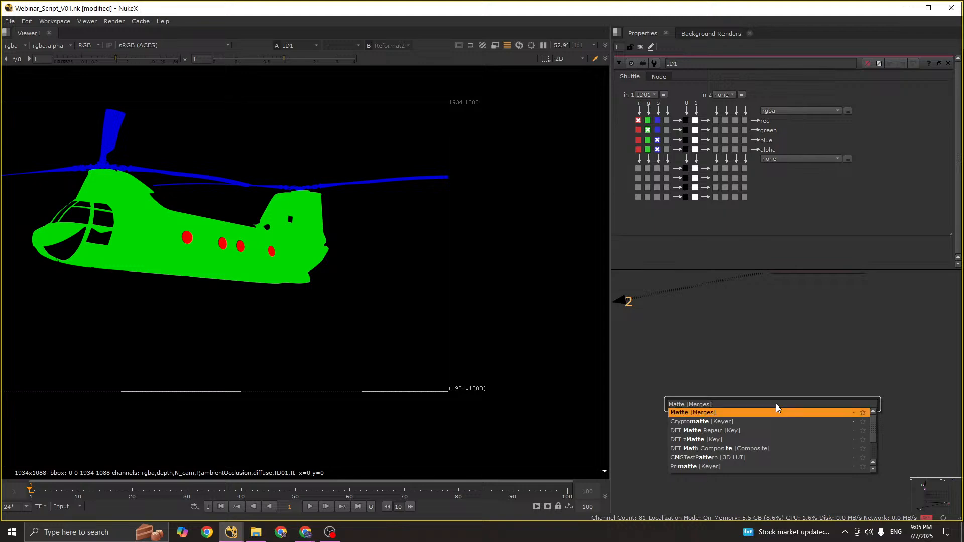
key(Return)
key(Delete)
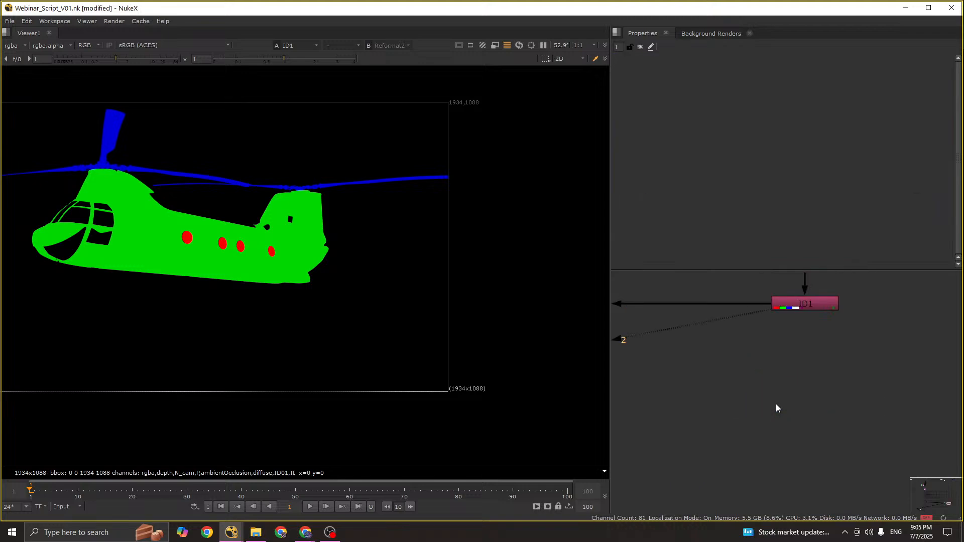
Step: Add a Cryptomatte node directly below ID1, connect it to ID1 and show its output in the viewer
key(Tab)
text(CRYP)
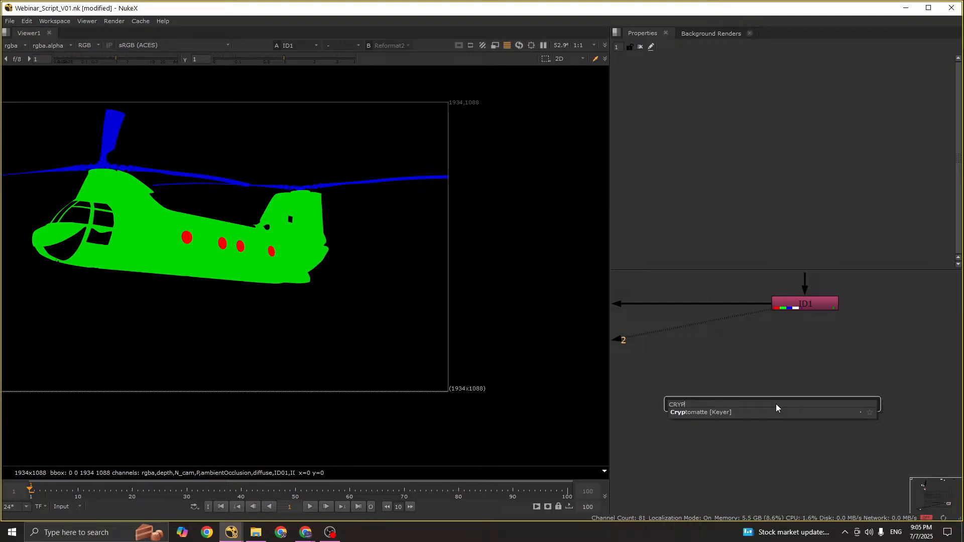
key(Down)
key(Return)
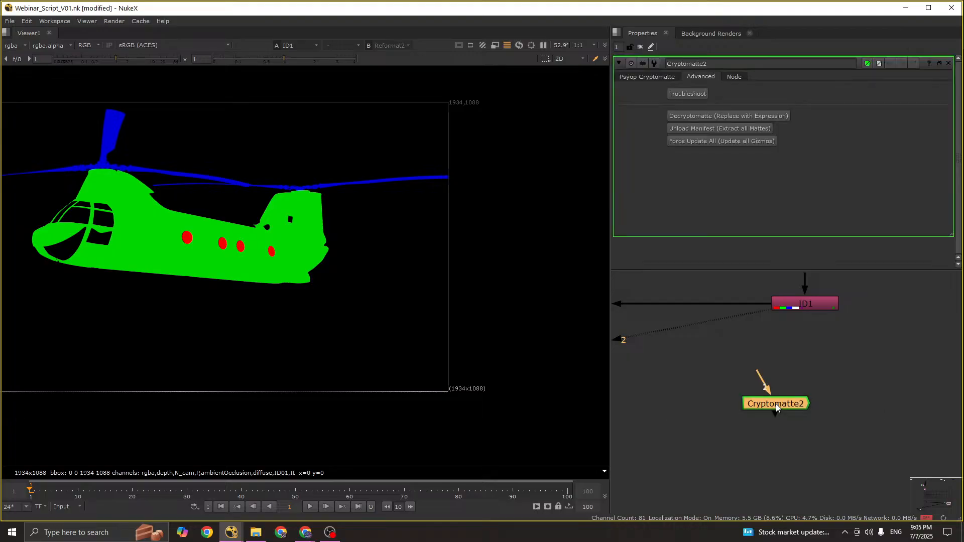
scroll(764, 402, down, 3)
click(779, 356)
double_click(780, 357)
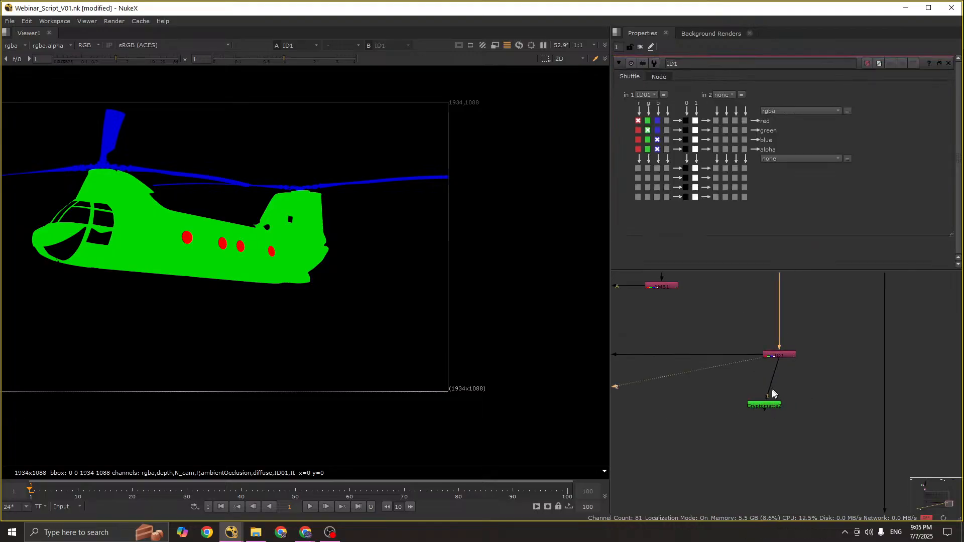
drag(766, 402, 781, 410)
double_click(781, 409)
key(1)
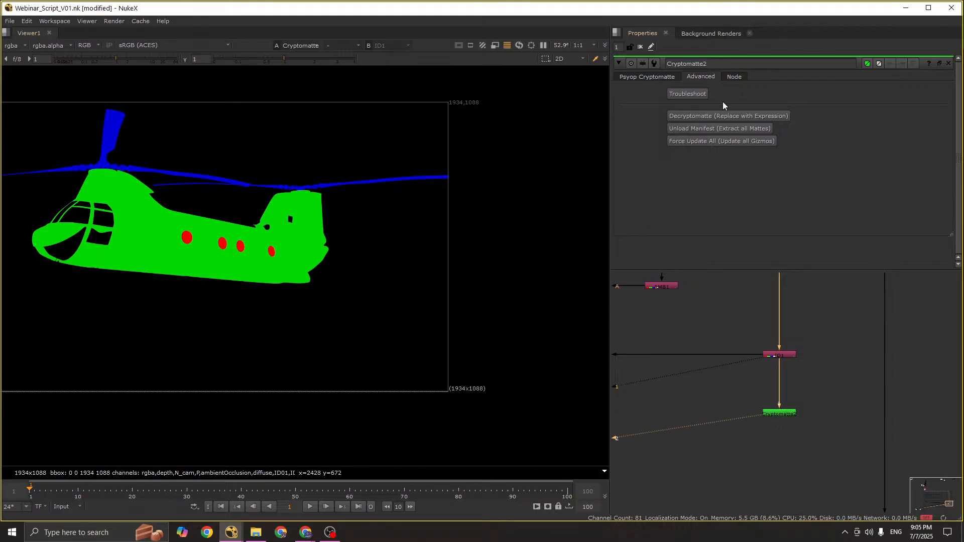
Step: Enable the Cryptomatte's Picker Add, sample the green fuselage and compare the alpha channel with ID1's
click(648, 77)
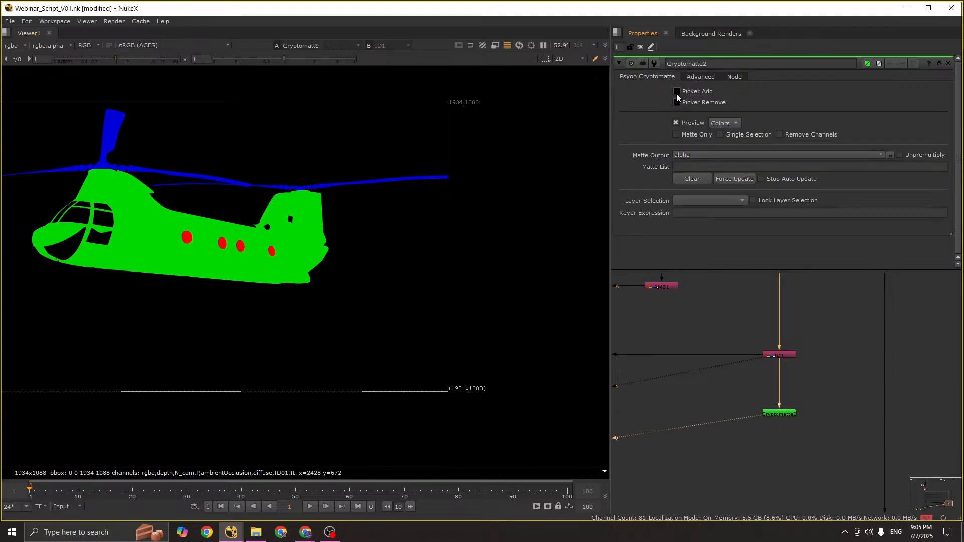
click(677, 92)
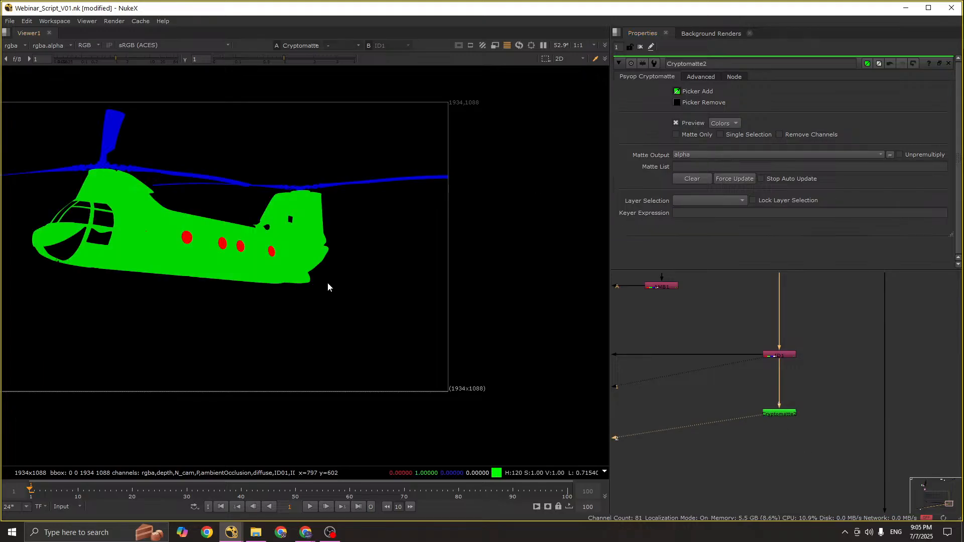
key(a)
key(1)
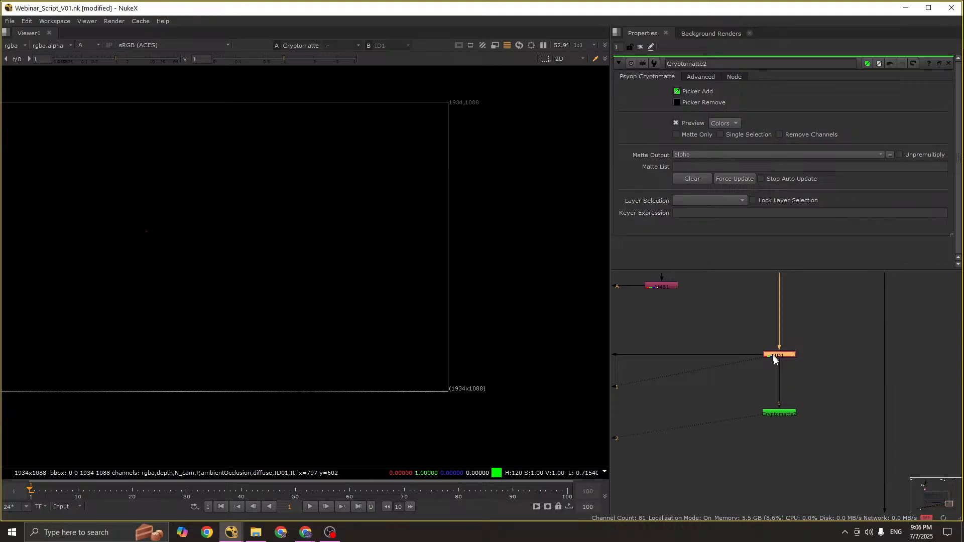
key(2)
middle_drag(291, 295, 351, 318)
key(a)
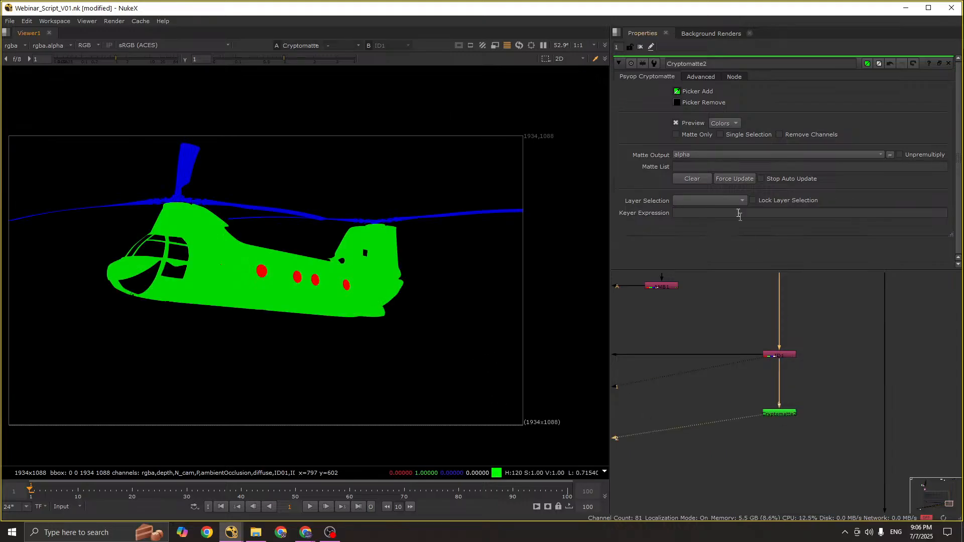
Step: Turn on Remove Channels in the Cryptomatte and try picking the blue rotor and the red windows as mattes
click(813, 135)
scroll(179, 205, up, 2)
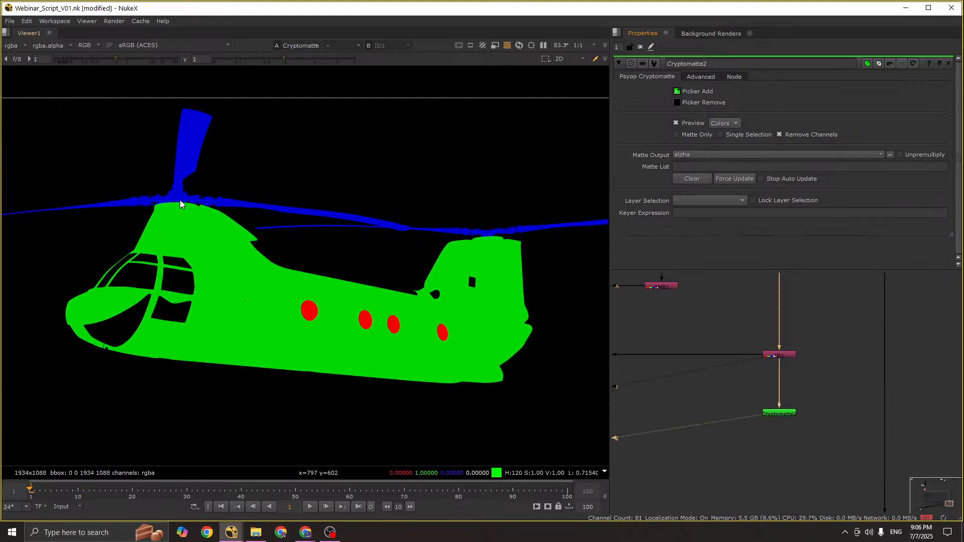
ctrl+click(194, 131)
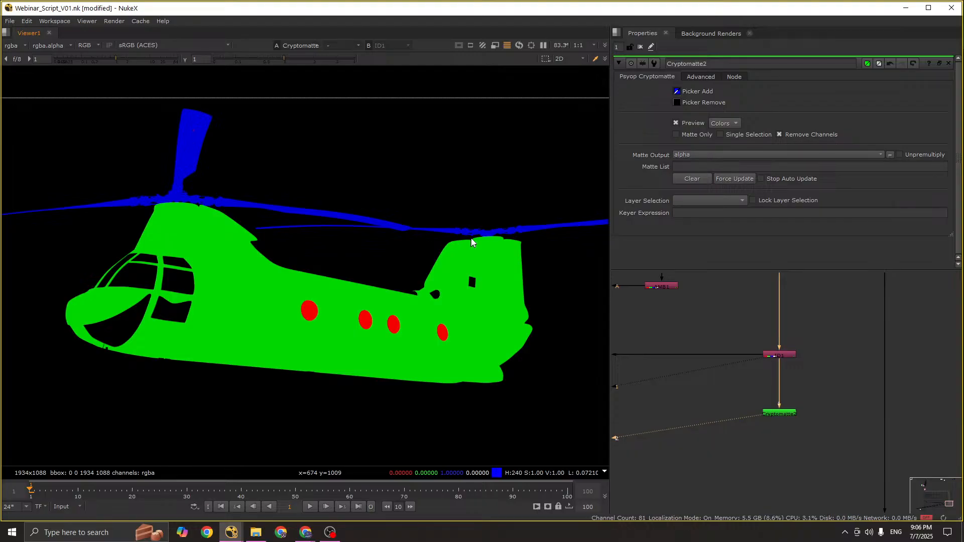
ctrl+click(393, 328)
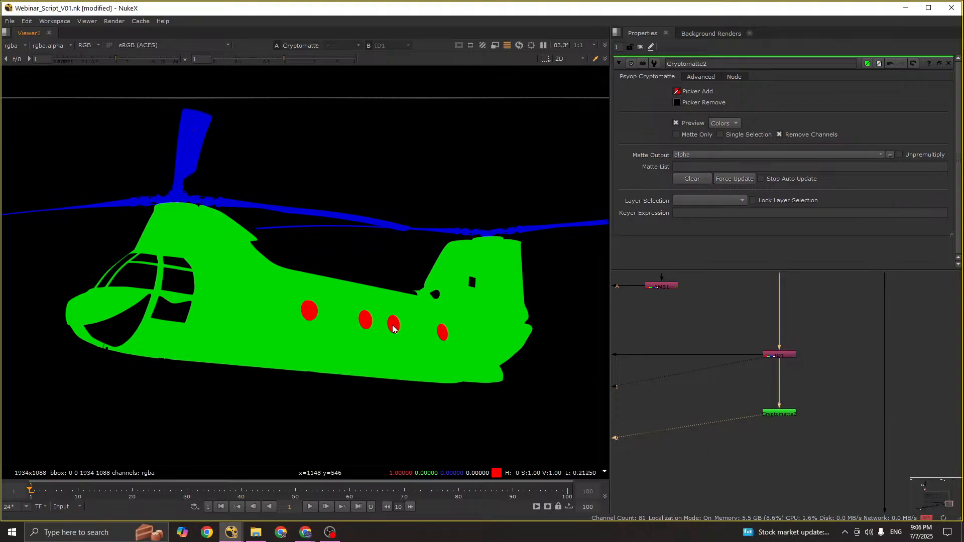
ctrl+drag(394, 330, 397, 334)
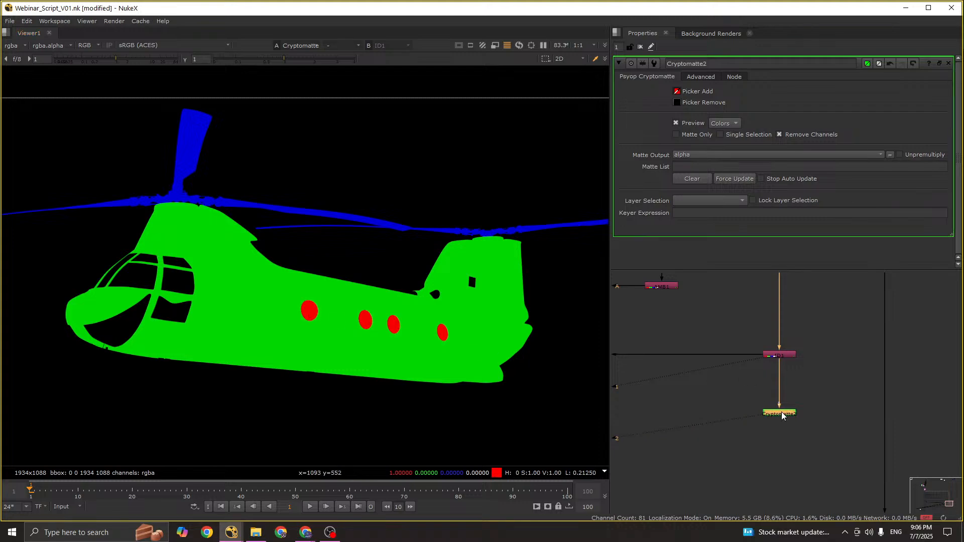
Step: Check the Cryptomatte's alpha channel and turn off its Preview option
key(a)
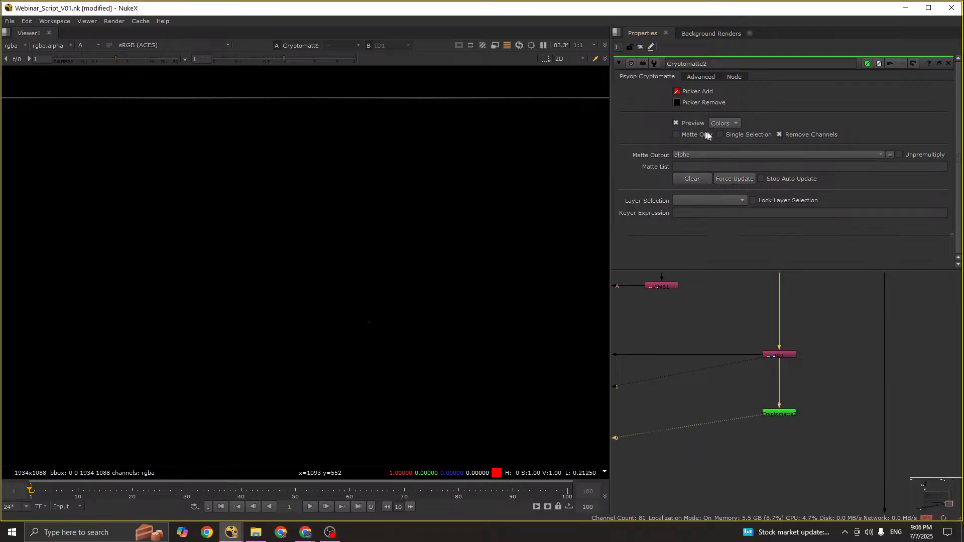
click(724, 125)
click(688, 122)
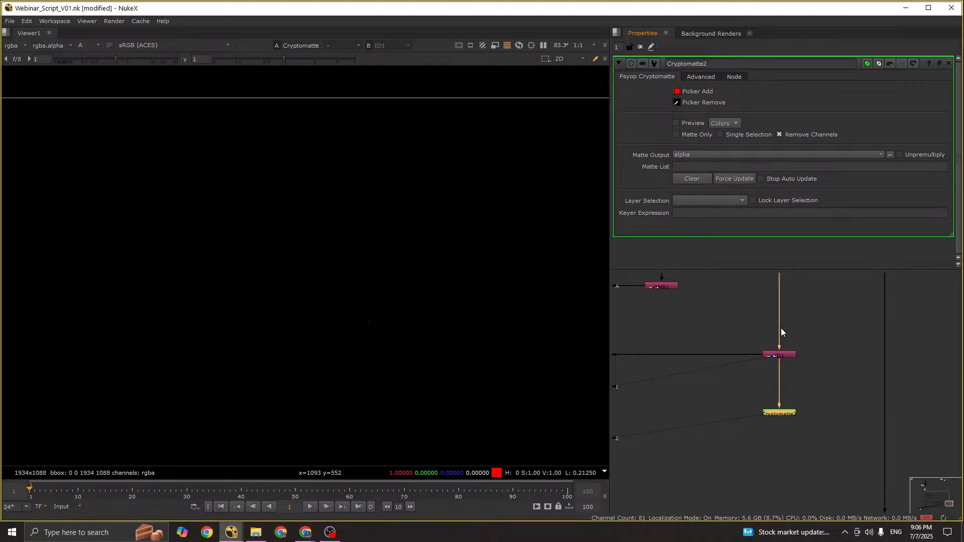
Step: View ID1 in alpha and in colour, sampling areas of the green fuselage and the blue rotor blade
click(701, 322)
double_click(784, 354)
key(1)
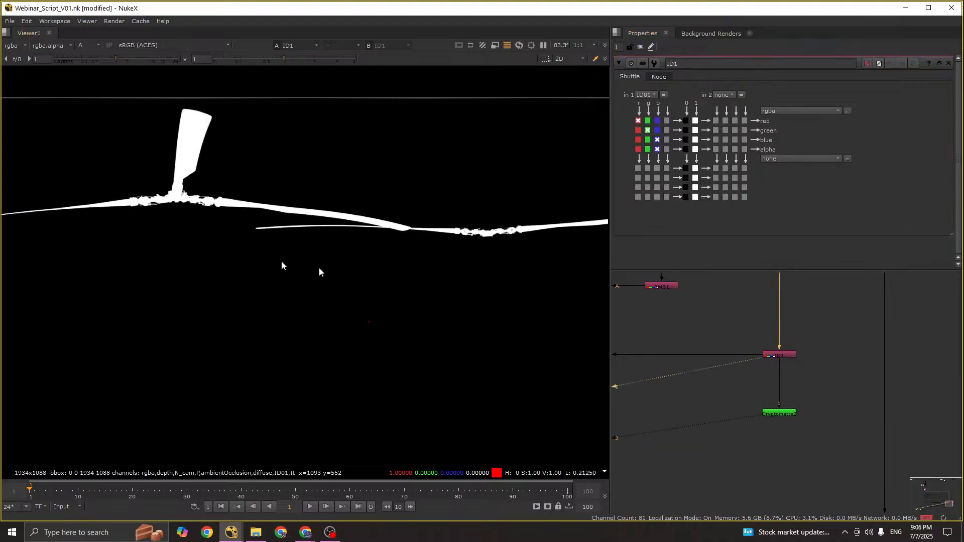
key(a)
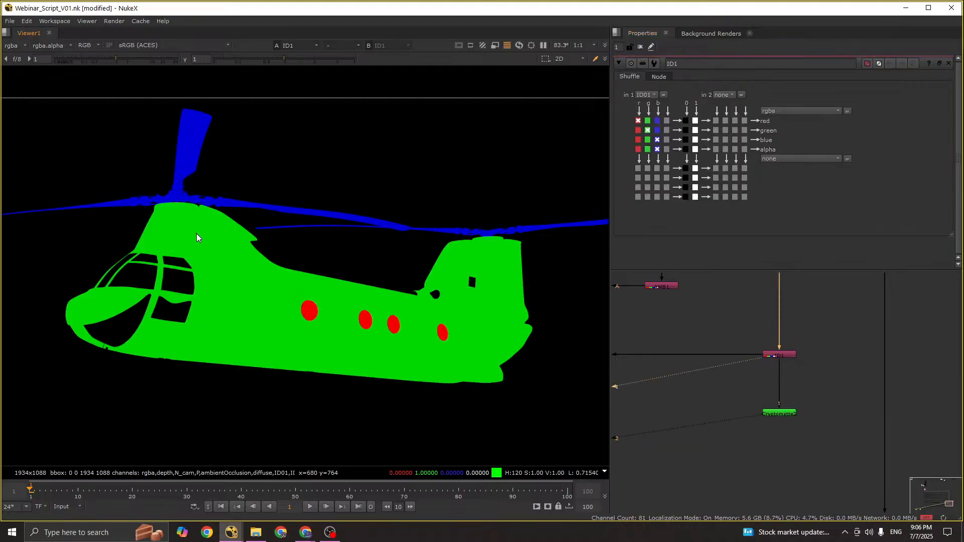
ctrl+shift+drag(193, 227, 223, 262)
ctrl+shift+drag(185, 132, 200, 167)
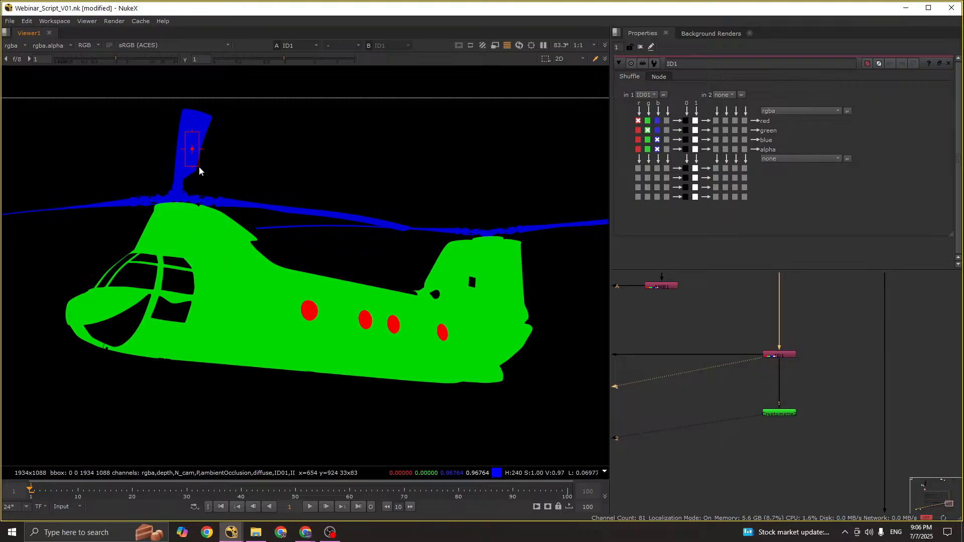
Step: Check the Cryptomatte's alpha output once more and delete the Cryptomatte node
double_click(781, 413)
key(2)
key(a)
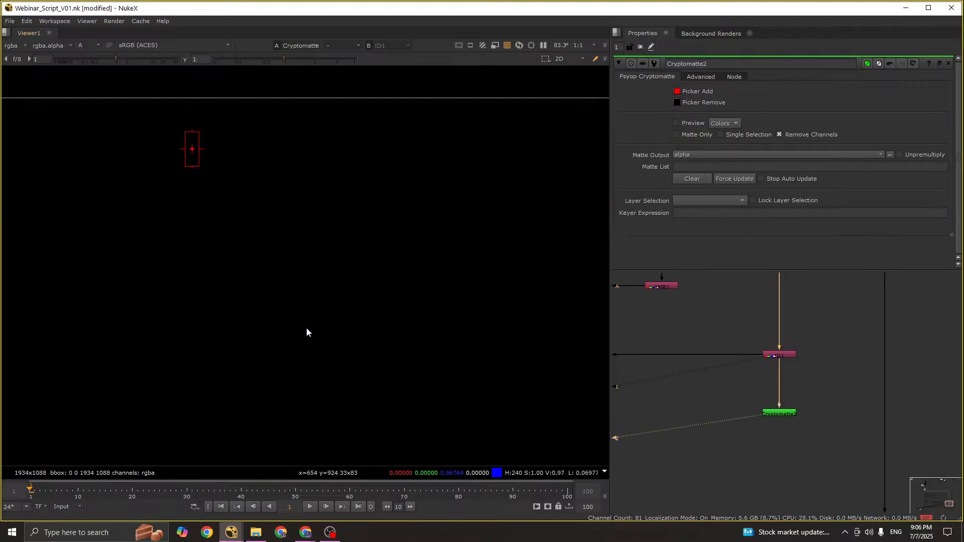
click(780, 416)
key(Delete)
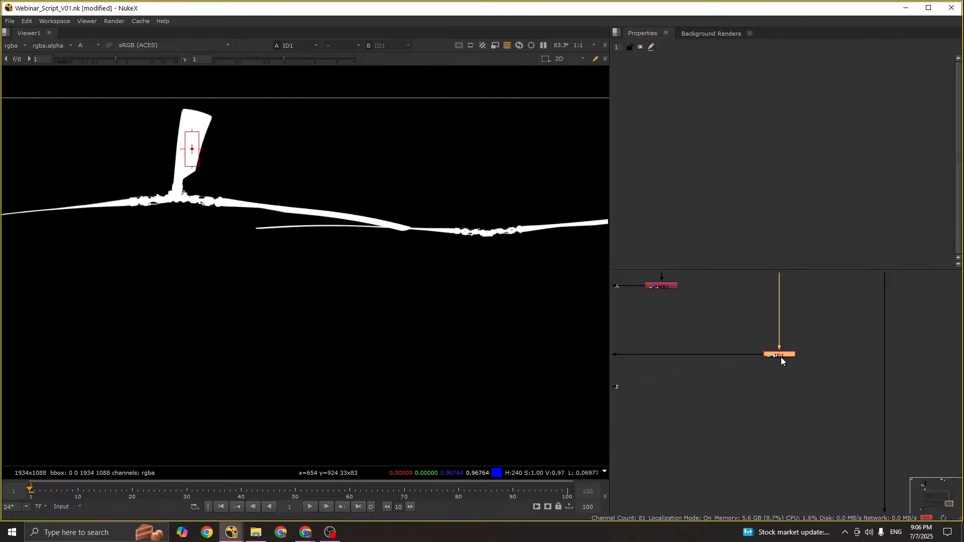
Step: View ID1 in colour and add a Keyer node below it, connected to ID1's output
double_click(780, 355)
key(a)
click(786, 356)
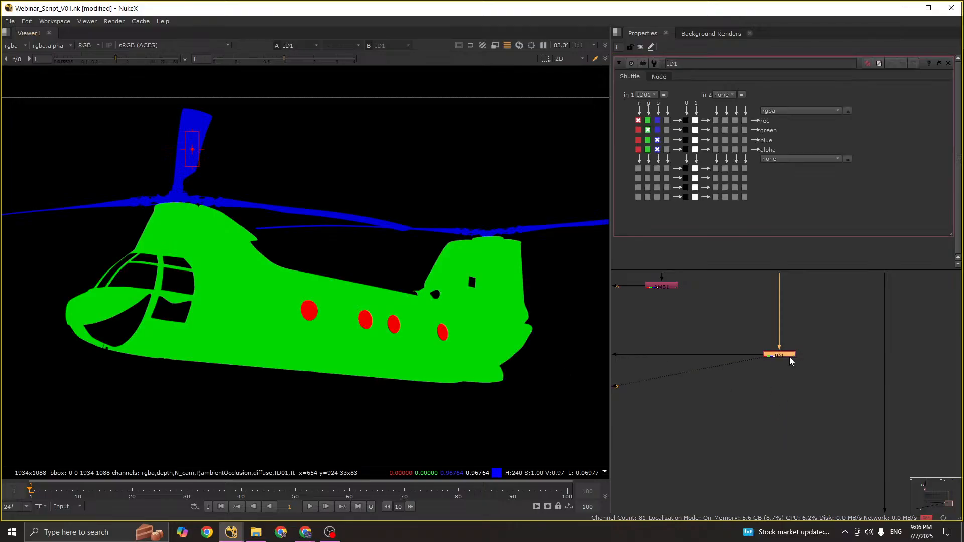
key(Tab)
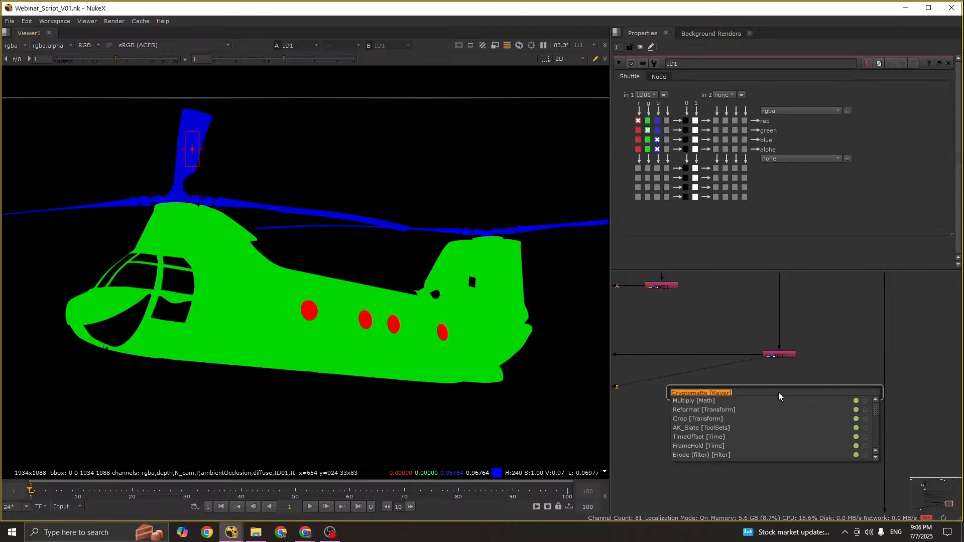
text(KEY)
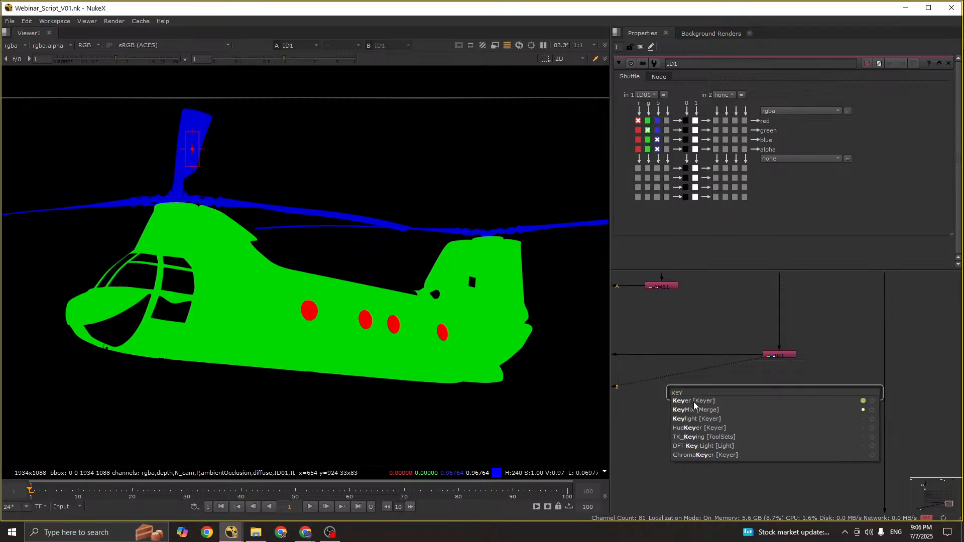
click(694, 402)
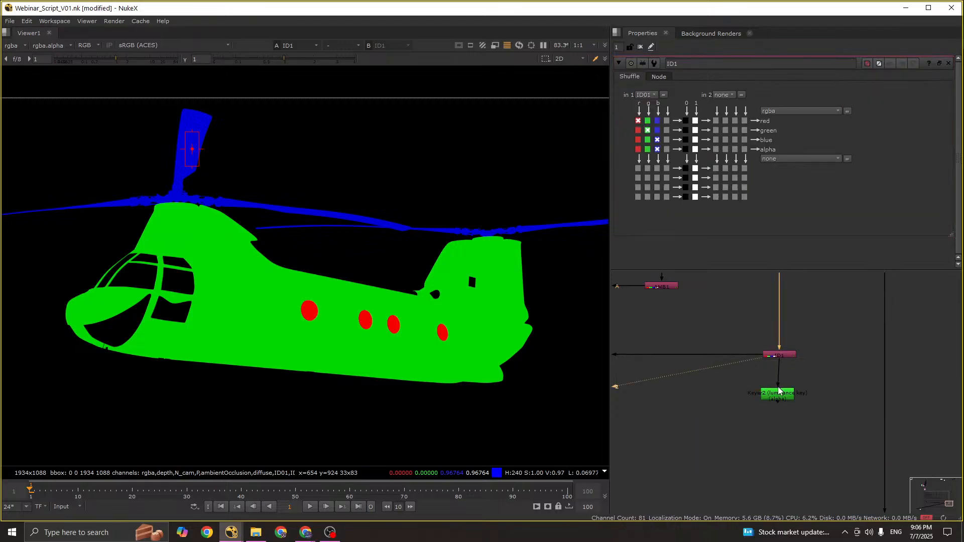
drag(779, 391, 780, 408)
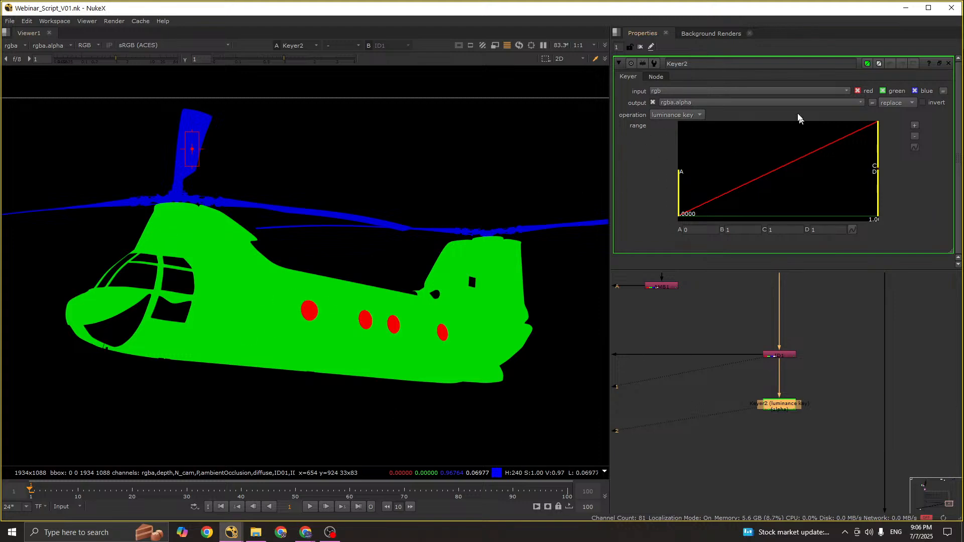
Step: Set the new Keyer's operation to green keyer and check its alpha matte of the fuselage
click(676, 115)
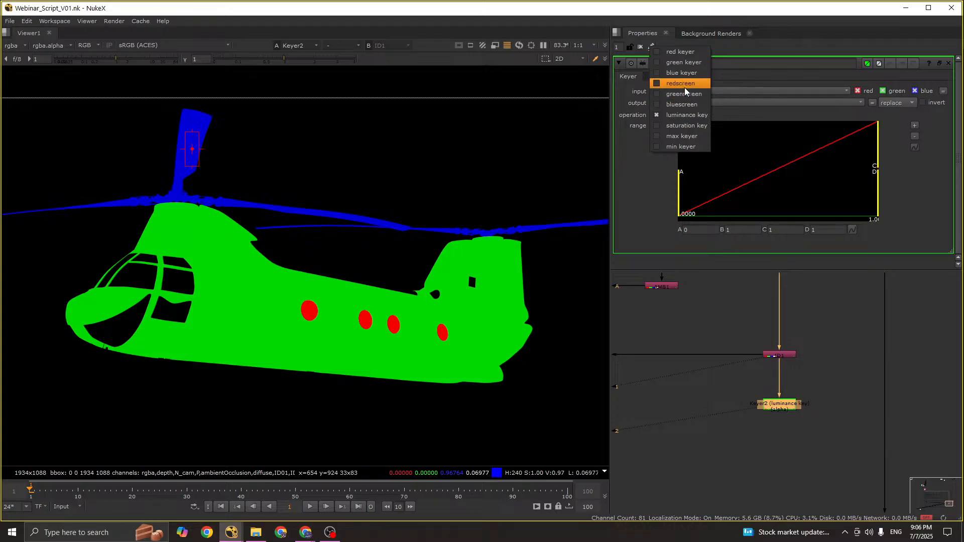
click(683, 62)
drag(763, 327, 791, 413)
key(2)
key(a)
key(a)
key(a)
key(a)
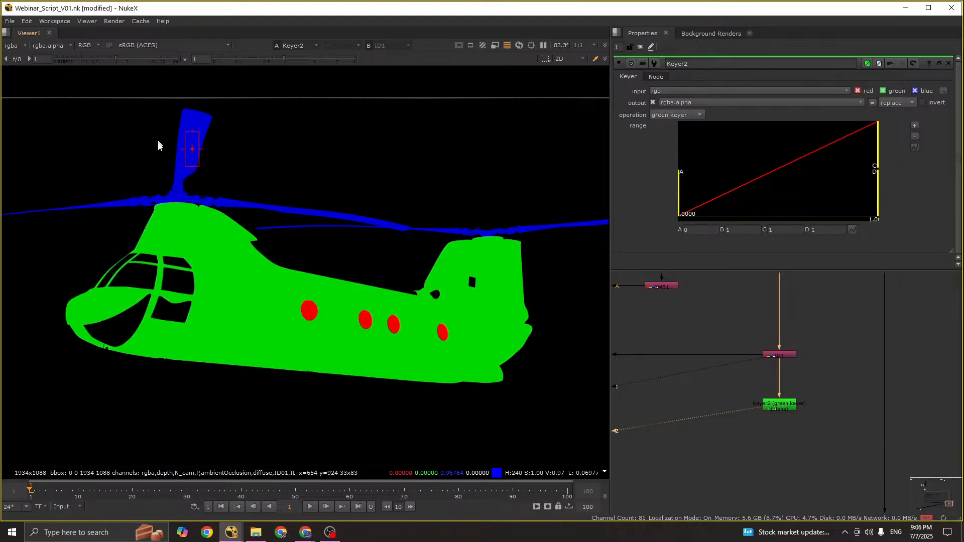
key(a)
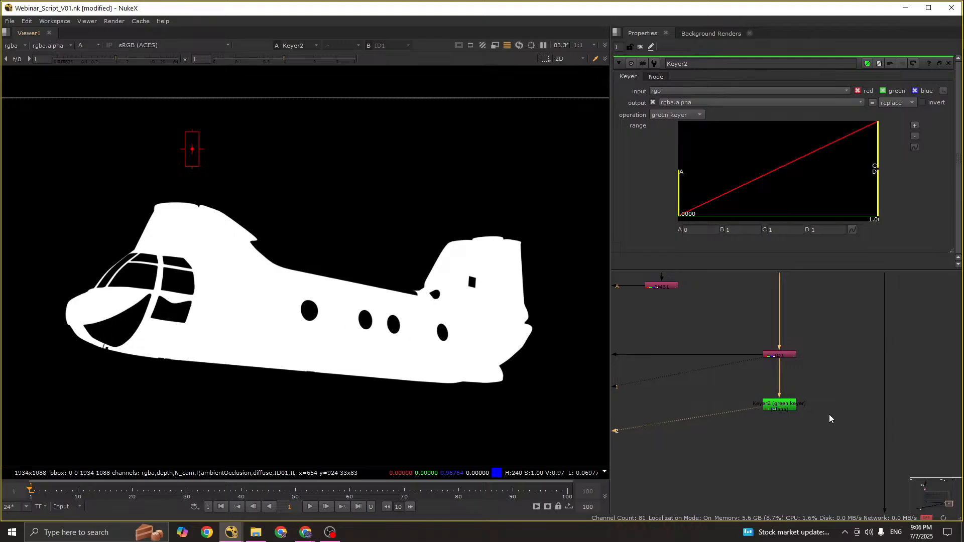
Step: Insert a Grade node in the main comp stream and connect its mask to the green Keyer
click(785, 408)
scroll(782, 412, down, 2)
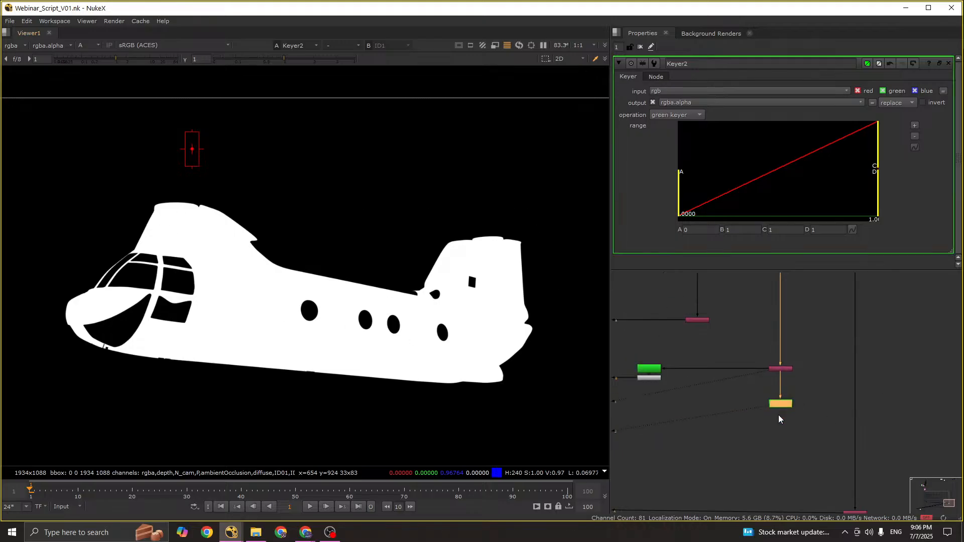
key(space)
scroll(804, 389, down, 3)
scroll(457, 400, up, 3)
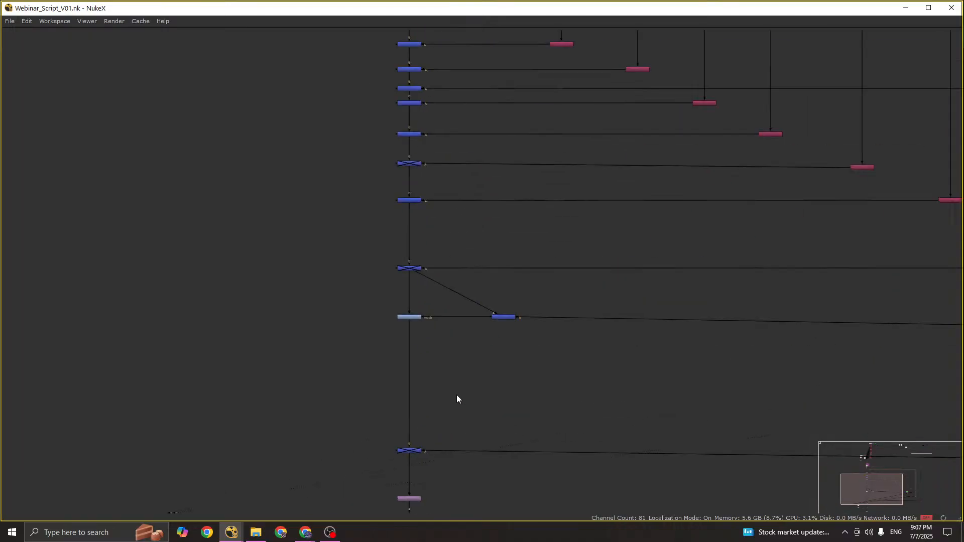
key(g)
drag(455, 393, 859, 386)
scroll(414, 390, down, 3)
middle_drag(504, 406, 517, 374)
key(space)
scroll(685, 421, down, 6)
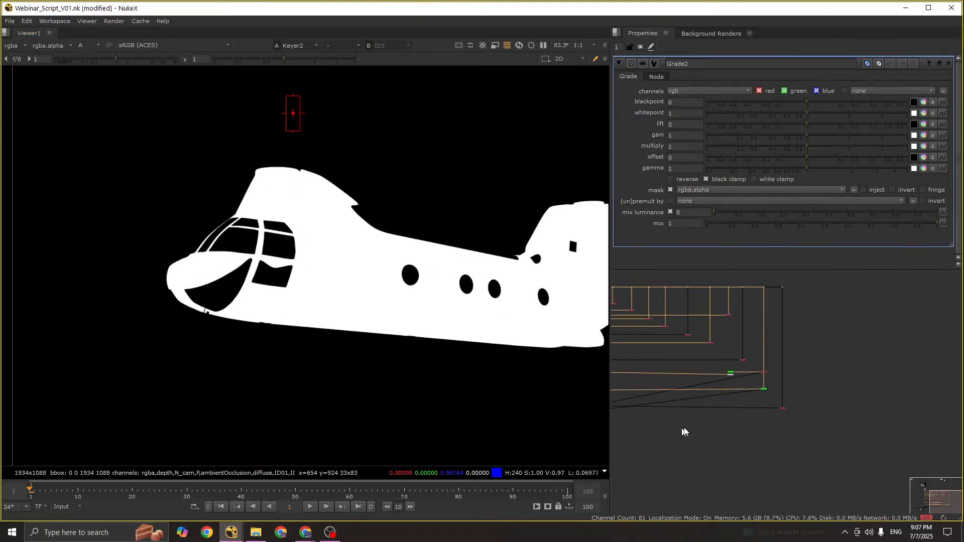
Step: View the composite through the final Reformat node at the end of the node tree
middle_drag(684, 426, 770, 411)
scroll(671, 410, up, 5)
click(653, 417)
key(1)
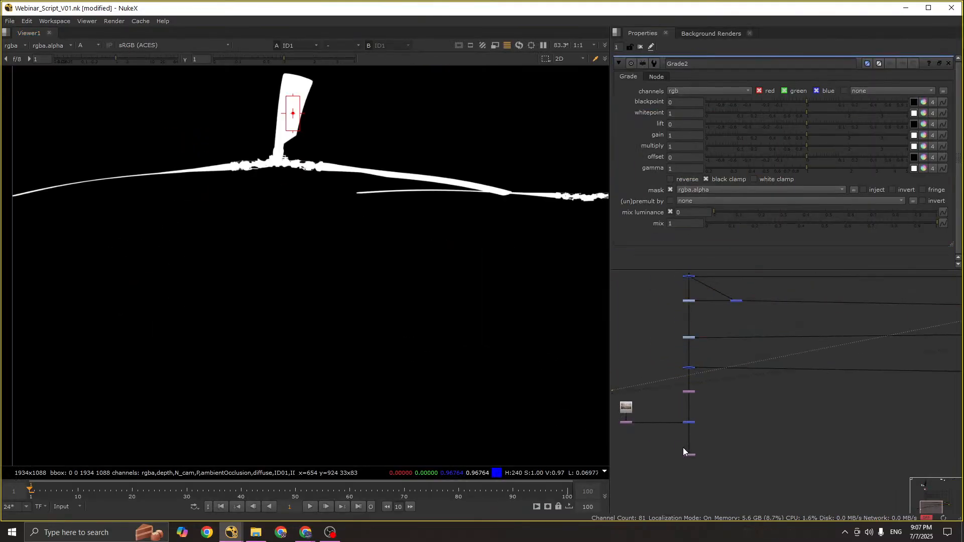
click(625, 421)
key(1)
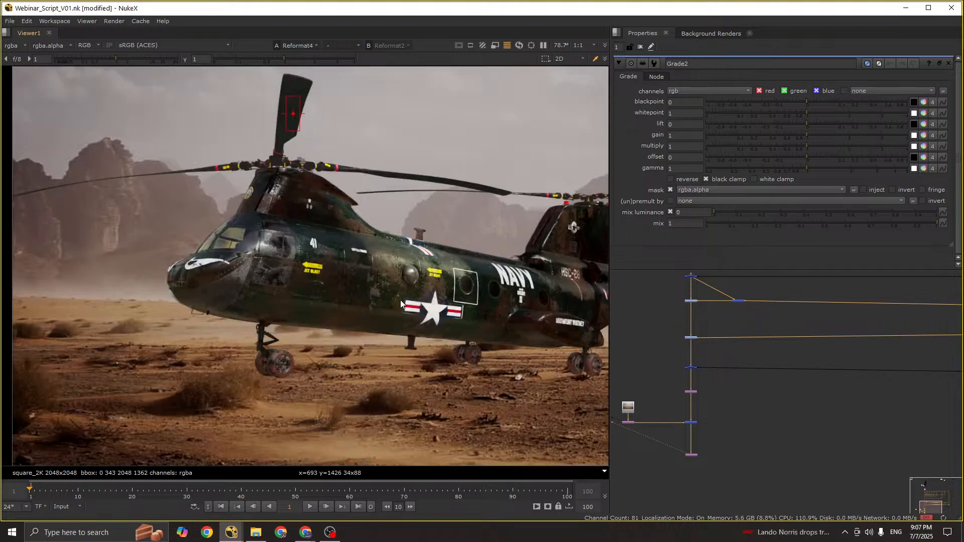
scroll(698, 365, up, 2)
Step: Test the masked area by lowering the new Grade's gain to 0, and reset the gain to 1
click(684, 367)
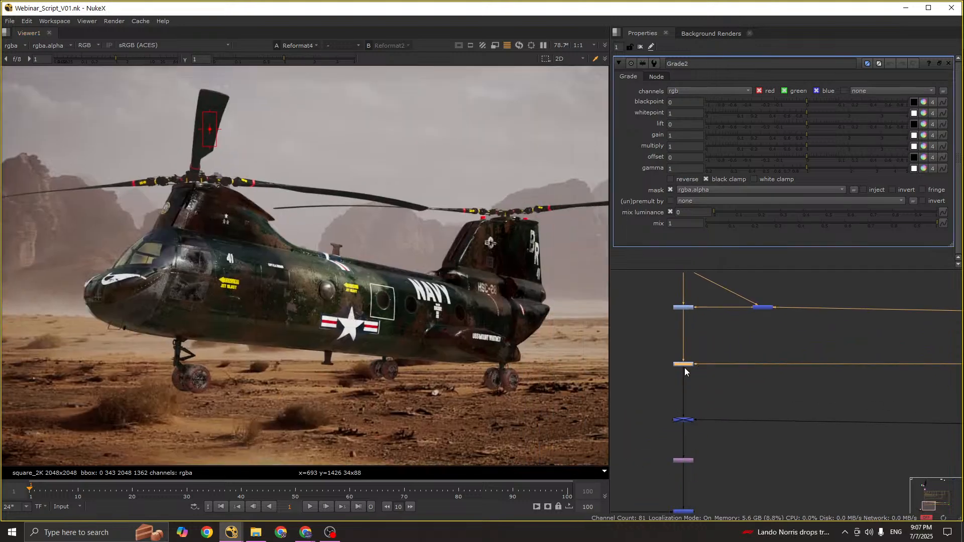
scroll(293, 290, up, 2)
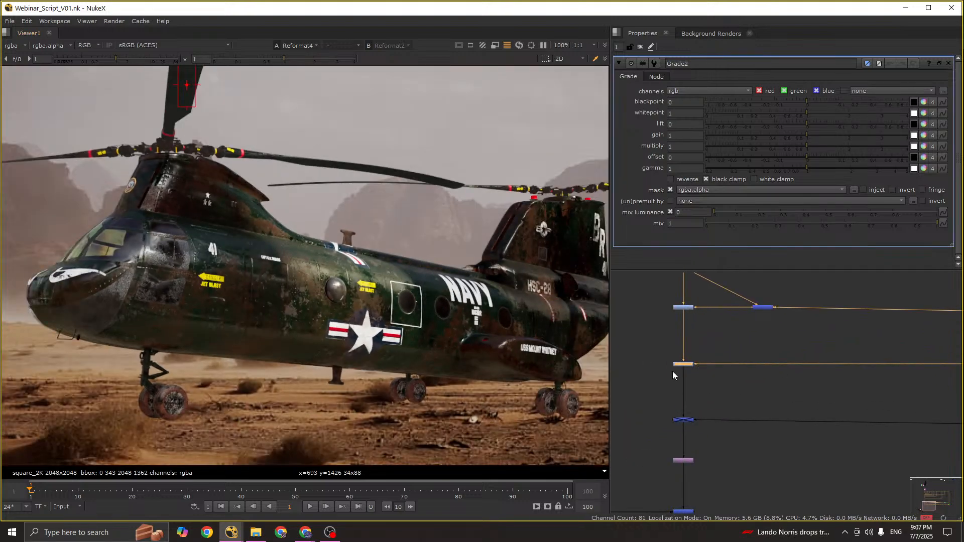
click(697, 136)
drag(818, 136, 578, 168)
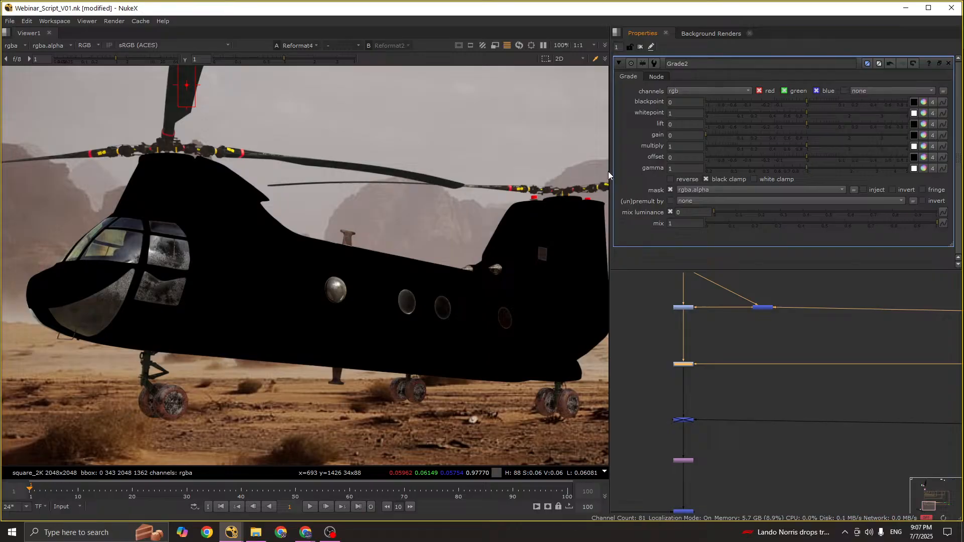
scroll(249, 256, down, 3)
drag(82, 182, 366, 353)
scroll(306, 288, up, 2)
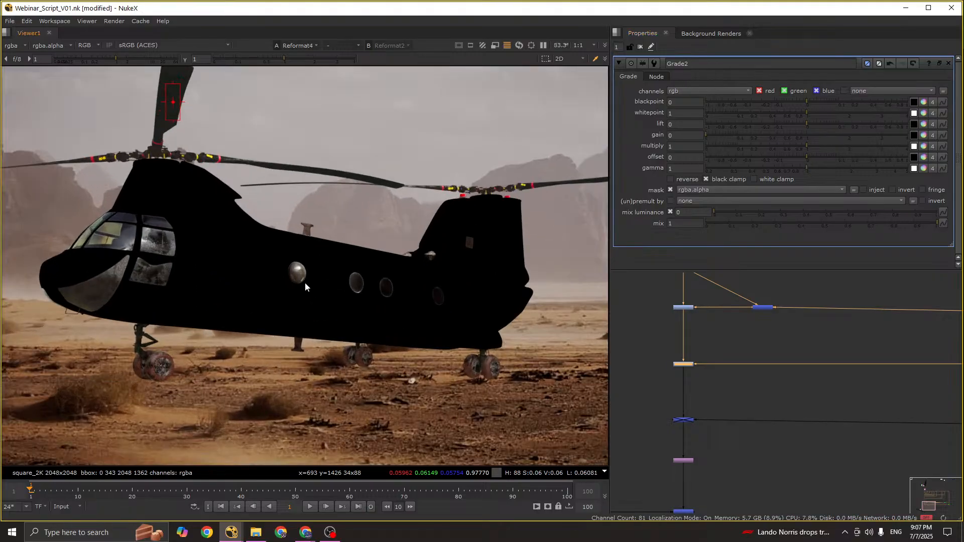
ctrl+click(771, 139)
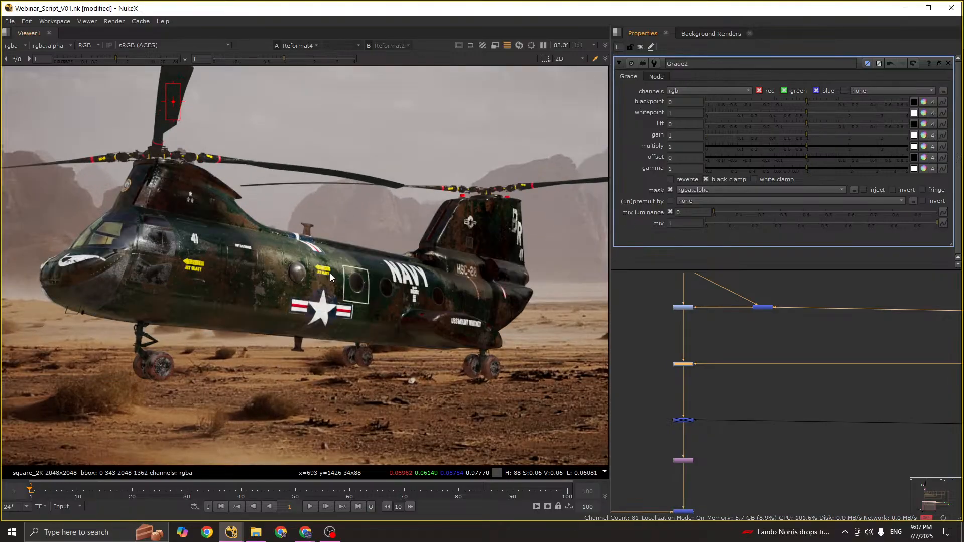
Step: Set the fuselage Grade's blackpoint to -0.01 and its multiply to 1.3
click(688, 103)
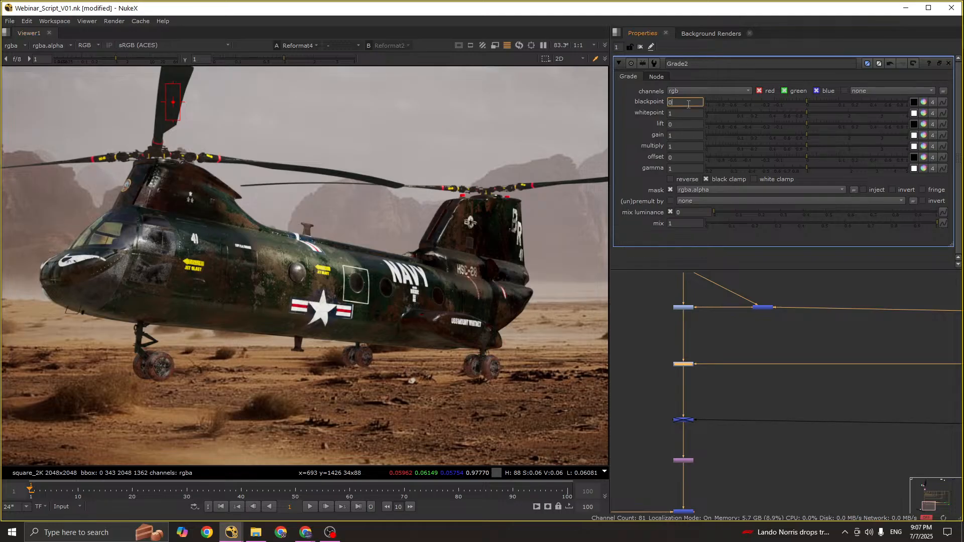
text(-0.1)
key(Return)
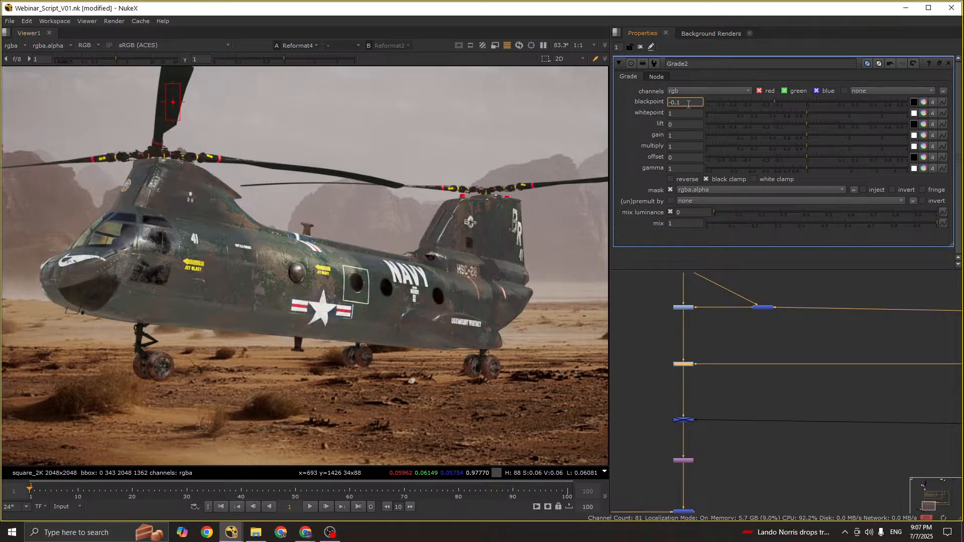
key(Up)
key(Up)
key(Up)
key(Up)
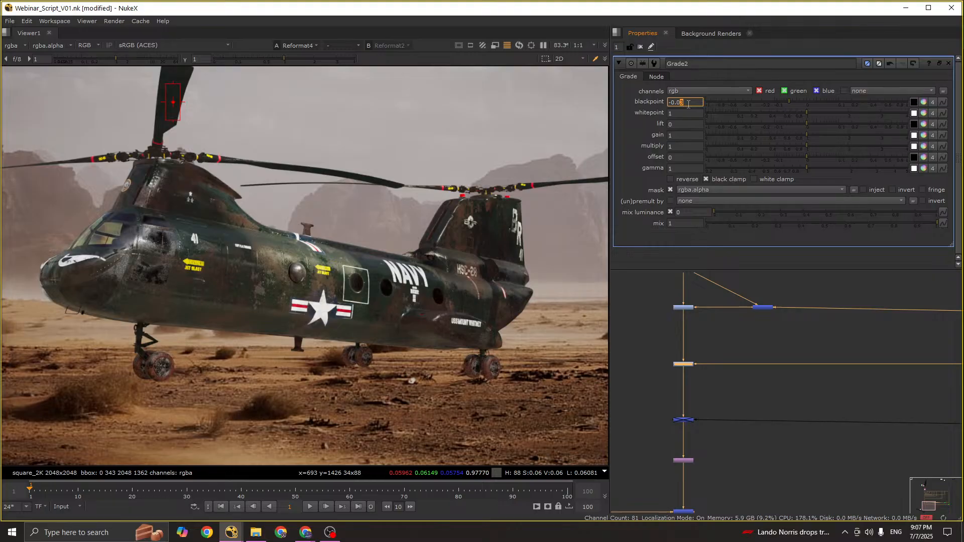
click(683, 146)
text(.2)
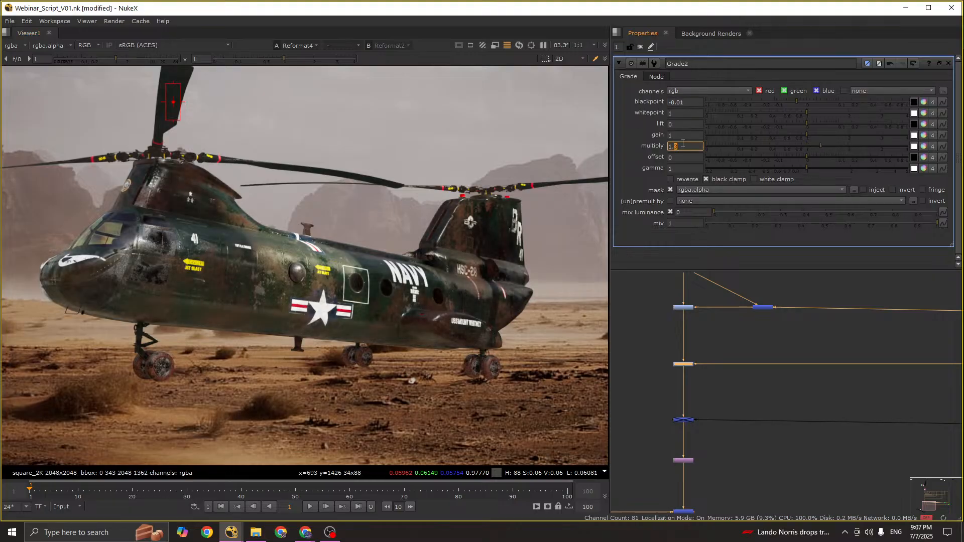
key(Down)
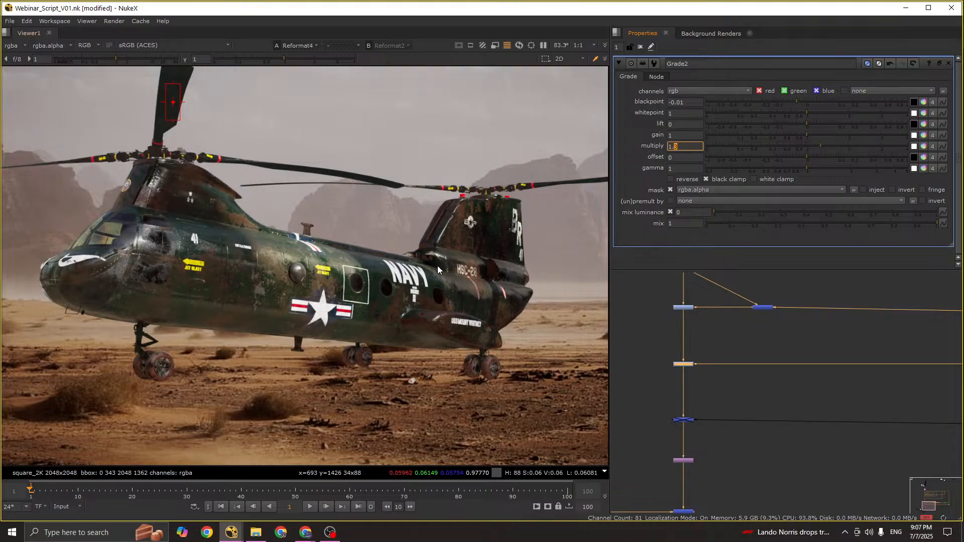
key(Up)
Step: Try slightly shifting the fuselage Grade's offset and return it to 0
click(683, 157)
key(Up)
key(Down)
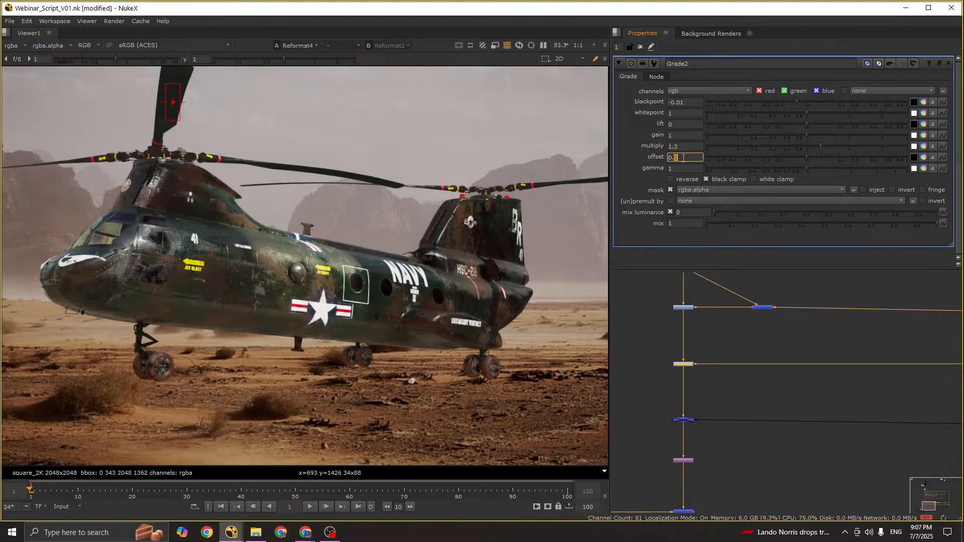
key(Down)
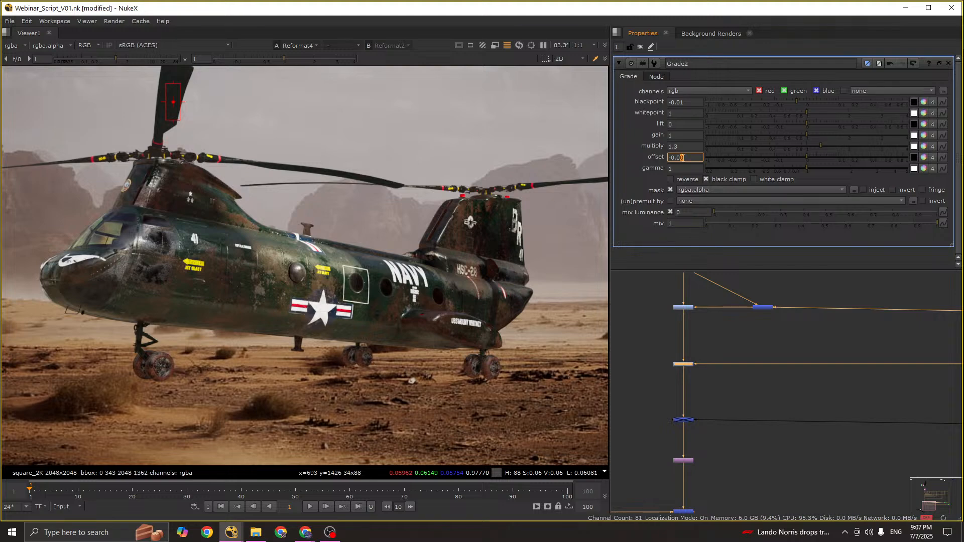
click(560, 241)
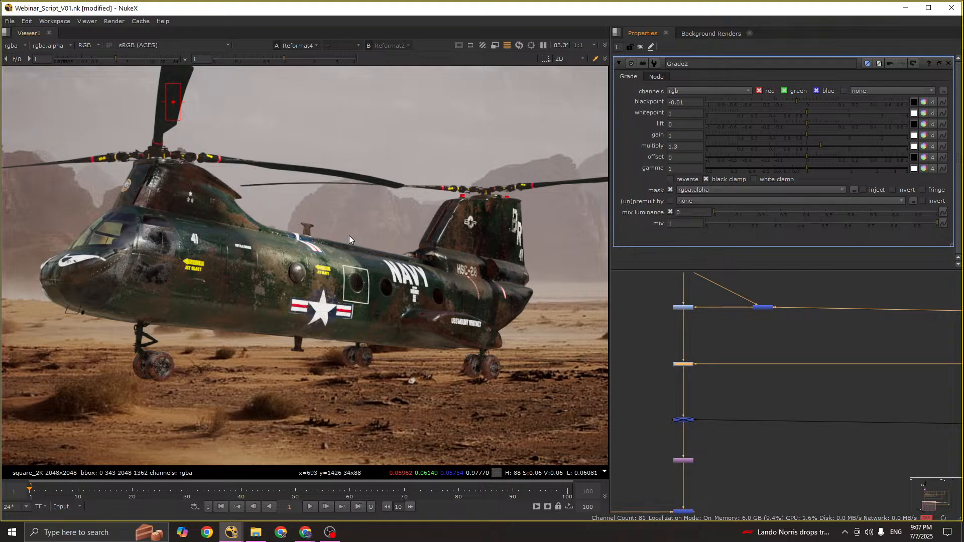
Step: Set the fuselage Grade's gain to 1.08
click(692, 135)
text(.1)
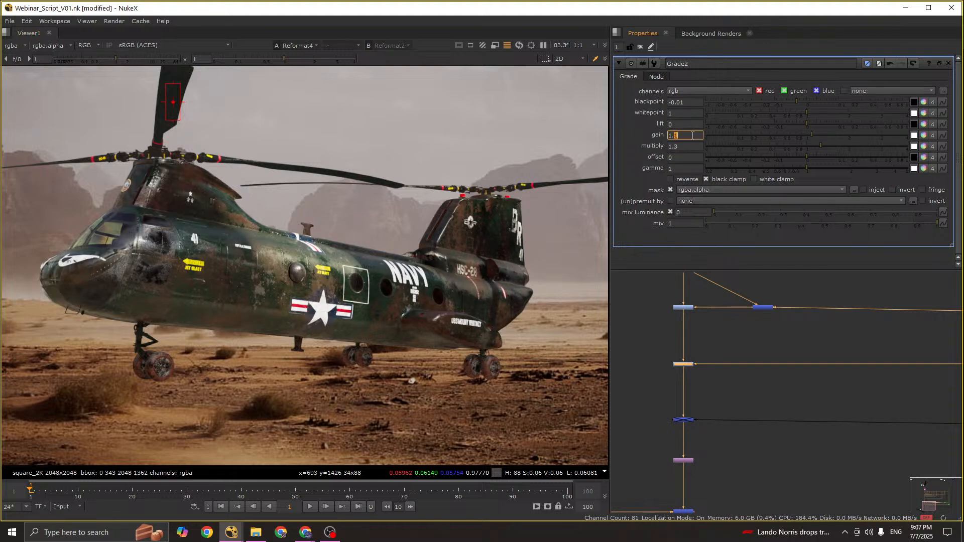
scroll(386, 292, down, 2)
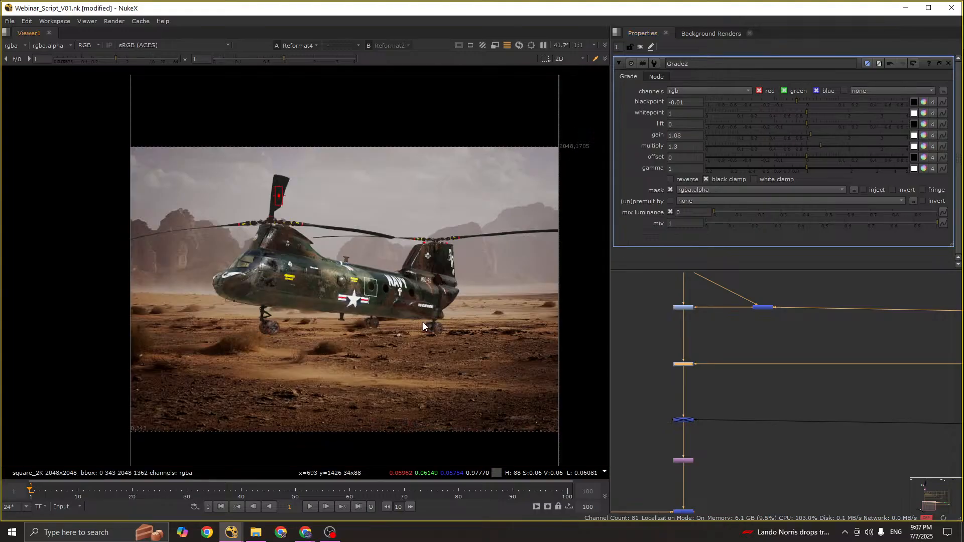
scroll(325, 275, up, 2)
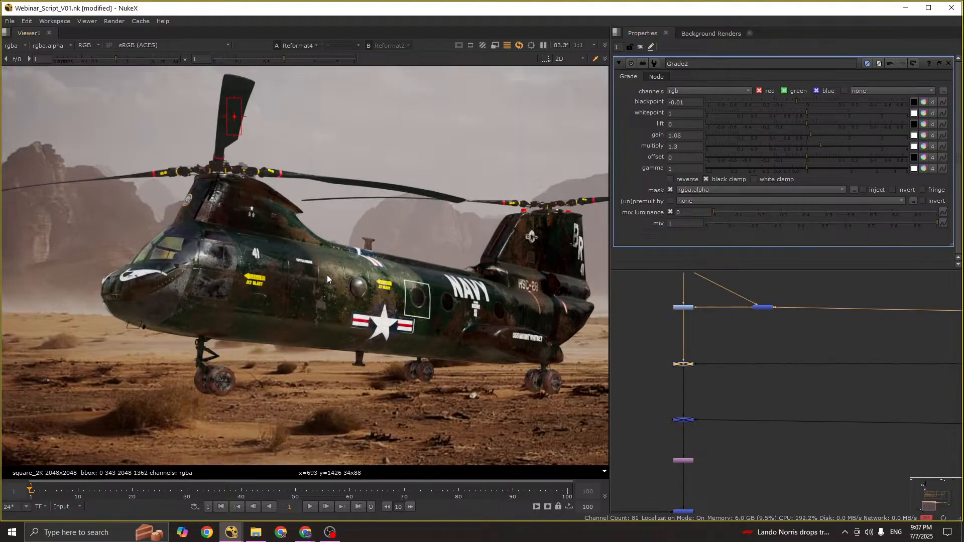
Step: Compare the helicopter with the fuselage Grade disabled and enabled, both in the full frame and closer in
scroll(327, 275, down, 1)
scroll(382, 296, down, 1)
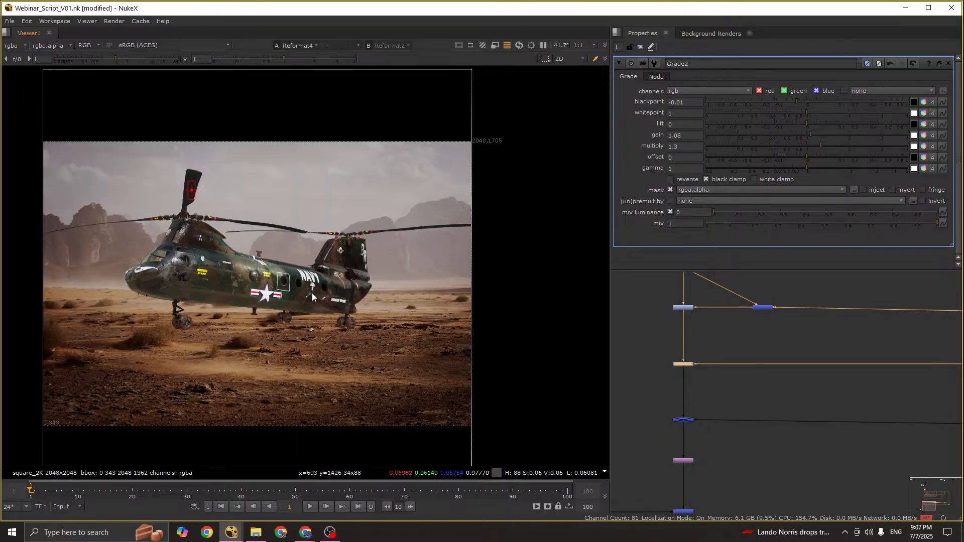
scroll(206, 254, up, 1)
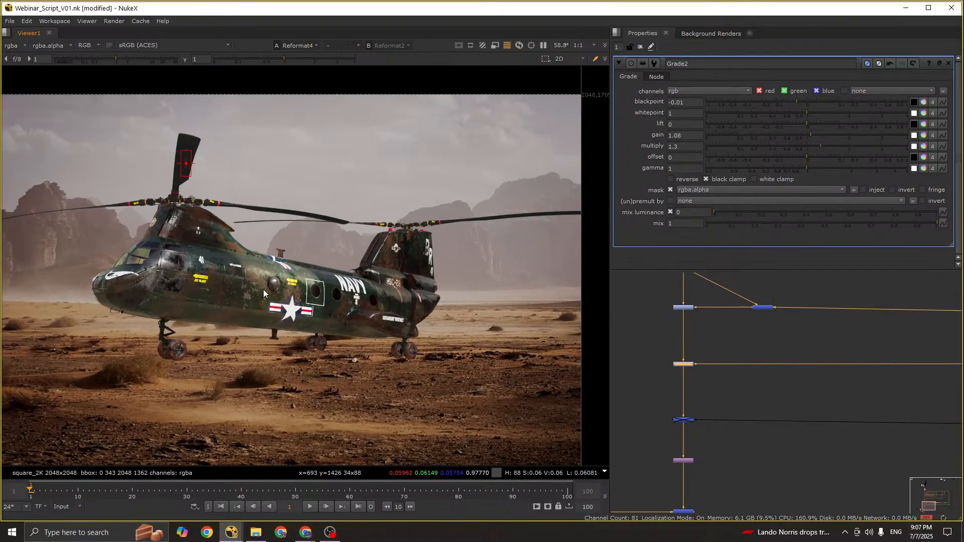
scroll(502, 353, down, 1)
scroll(552, 351, up, 1)
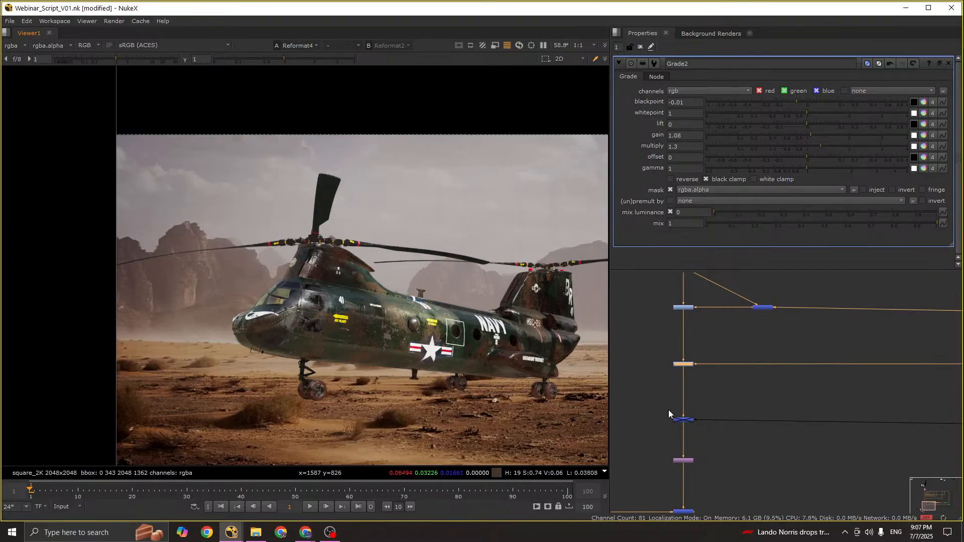
drag(660, 349, 732, 381)
key(d)
key(d)
key(d)
key(d)
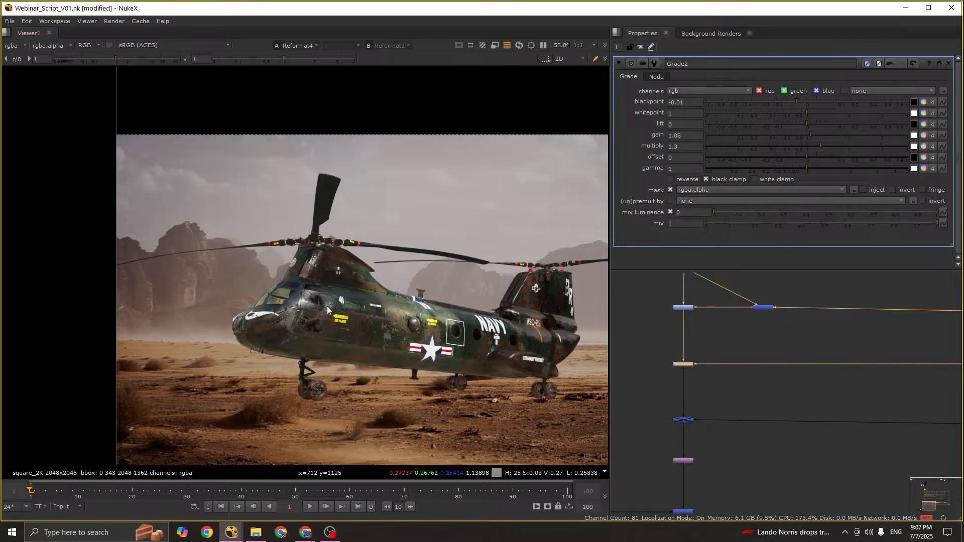
key(d)
key(d)
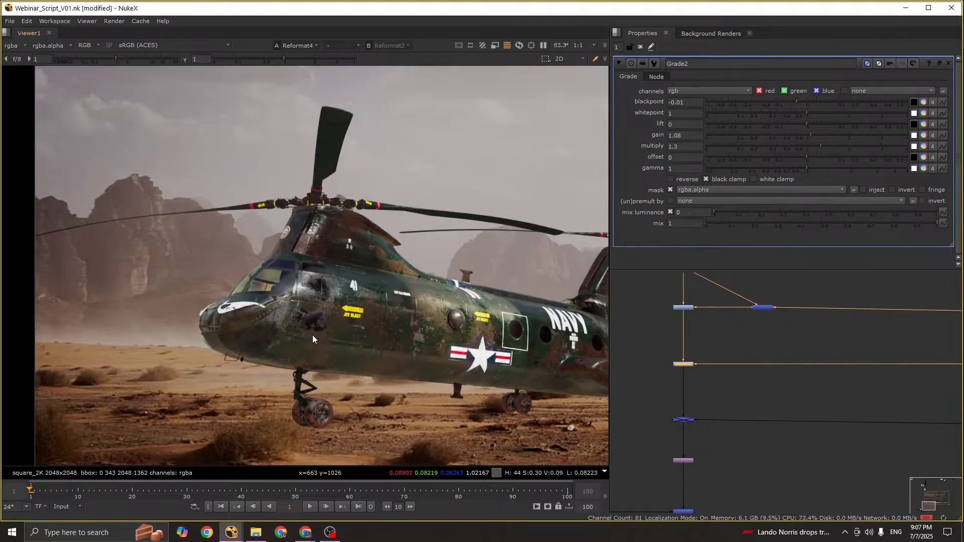
Step: Toggle the fuselage Grade once more in close-up and set its multiply to 1.2
scroll(312, 335, up, 1)
key(d)
key(d)
click(677, 148)
text(1.2)
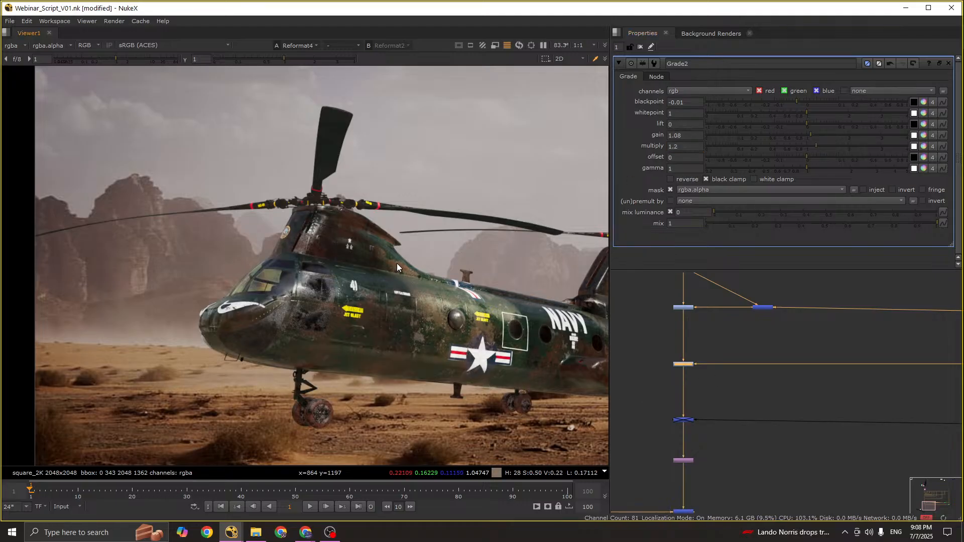
Step: Compare the full-frame composite with the fuselage Grade disabled and enabled, and save the script
text(f)
drag(729, 349, 642, 381)
key(d)
key(d)
key(d)
key(d)
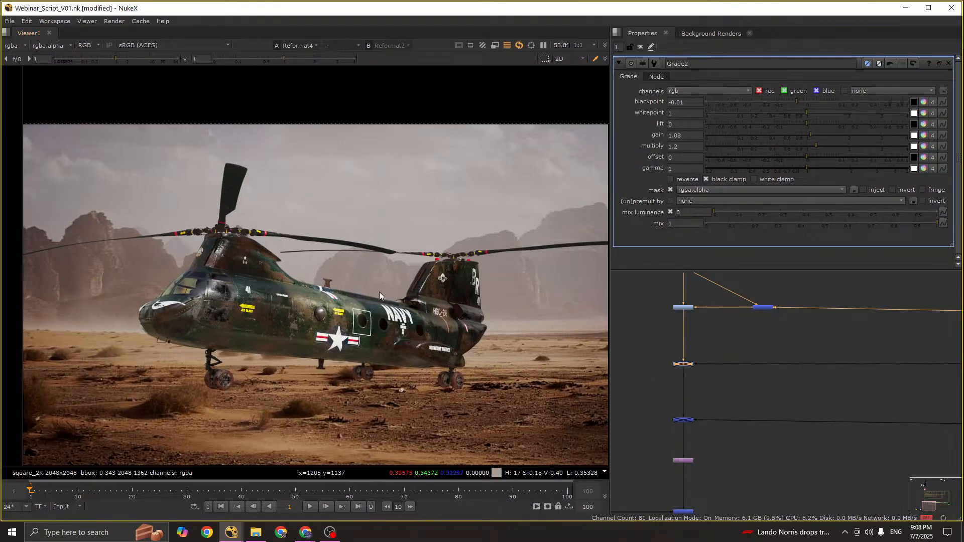
key(d)
key(d)
key(d)
key(d)
key(d)
key(d)
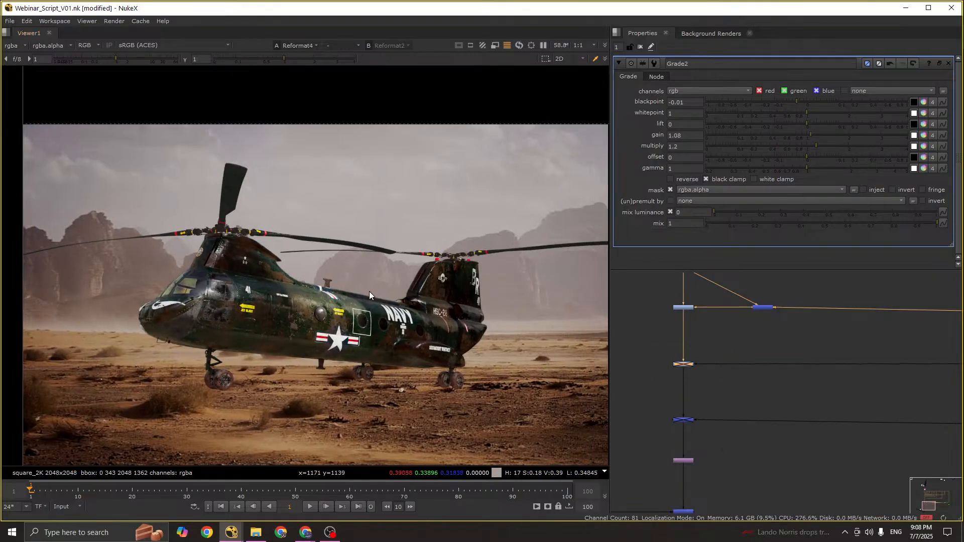
key(ctrl+s)
Step: Switch the viewer between the desert background plate and the final helicopter composite to compare them
scroll(773, 402, down, 7)
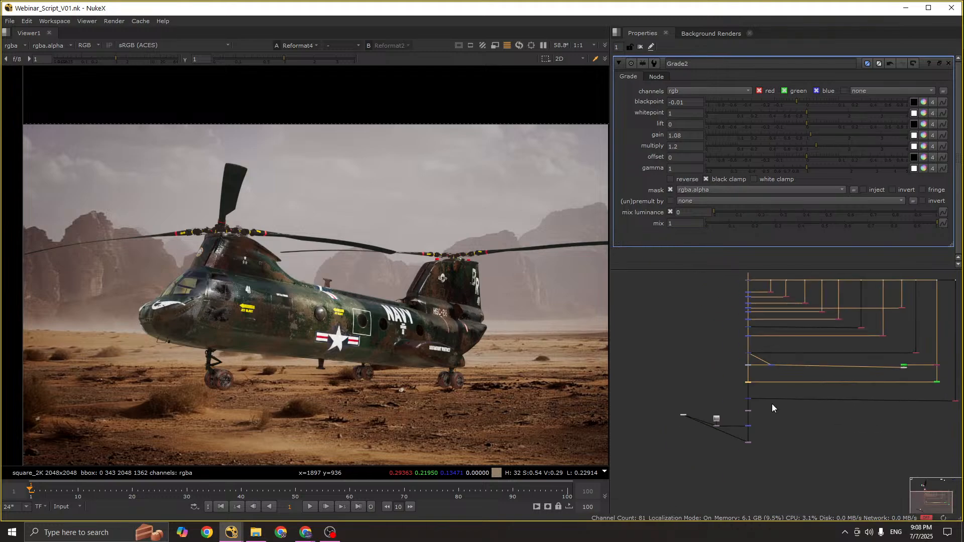
scroll(703, 435, up, 5)
click(754, 409)
key(2)
key(1)
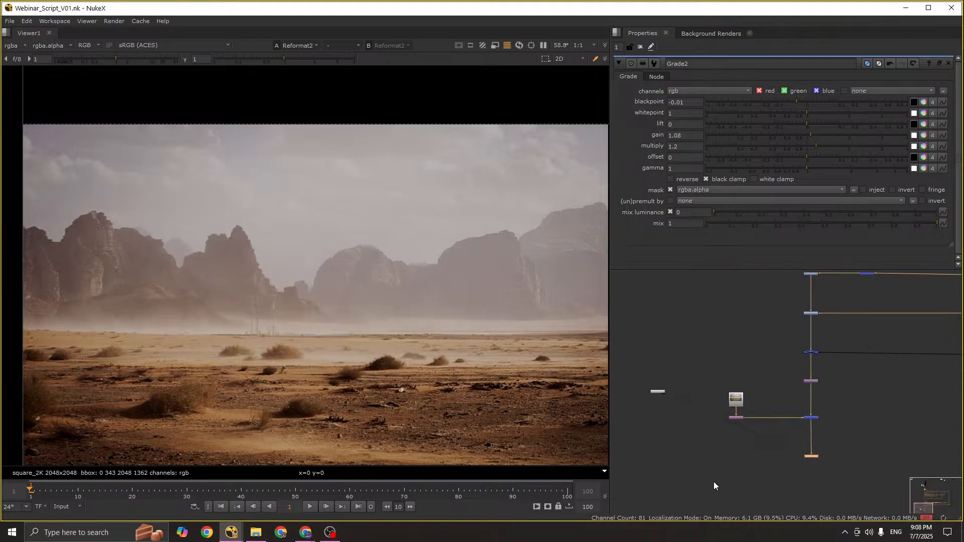
scroll(288, 276, down, 4)
scroll(279, 259, up, 4)
key(2)
key(1)
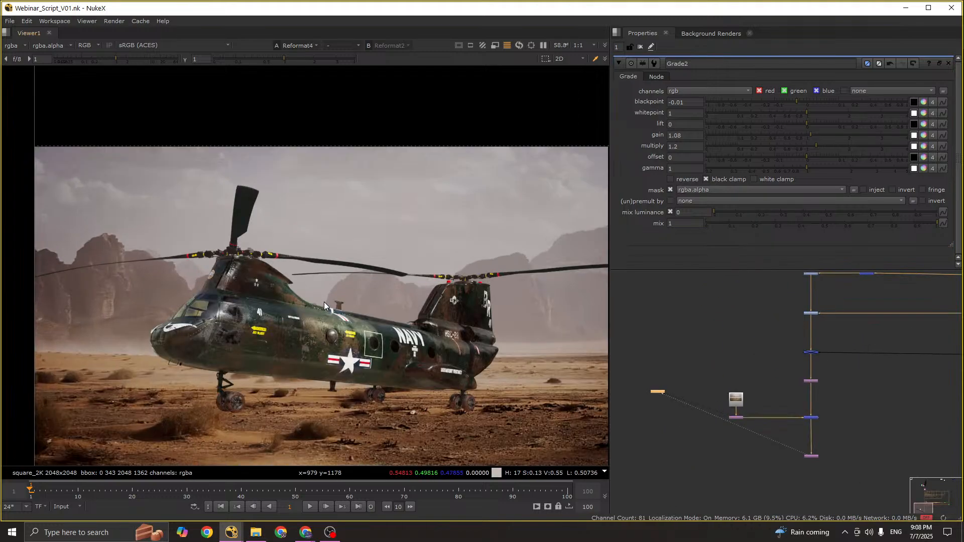
middle_drag(352, 388, 347, 357)
key(2)
key(1)
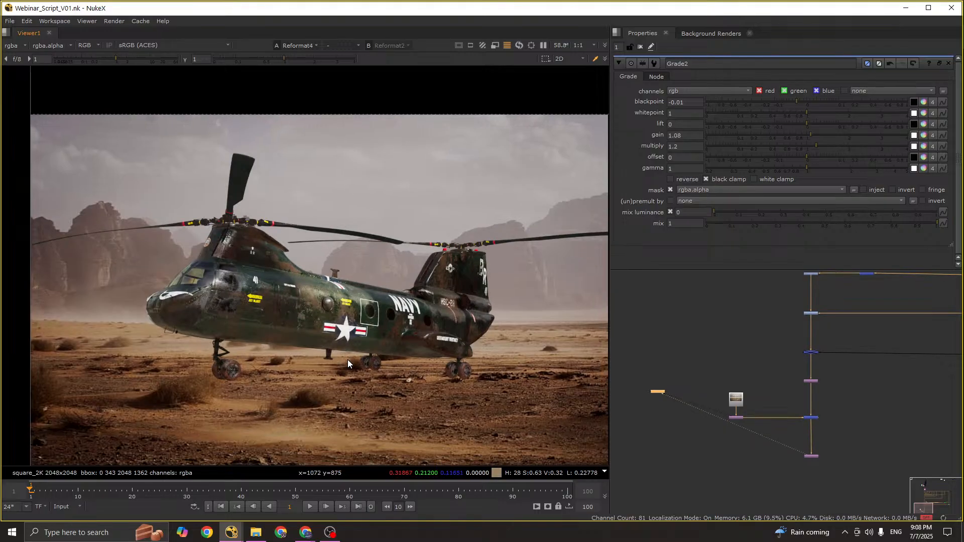
Step: Examine the helicopter's rear and front landing gear against the desert ground in close-up and full frame
middle_drag(452, 380, 448, 350)
scroll(448, 355, up, 6)
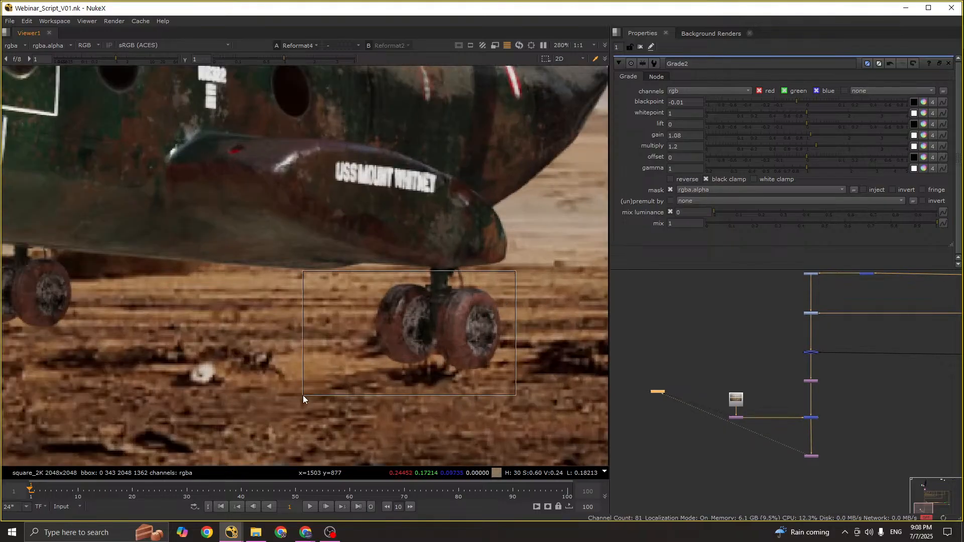
scroll(302, 396, down, 3)
scroll(299, 313, up, 3)
scroll(153, 316, down, 4)
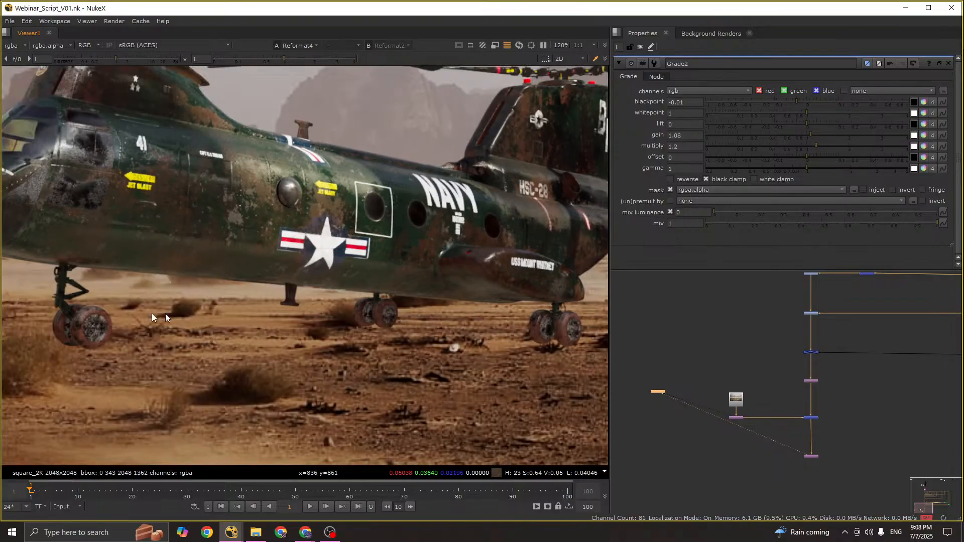
scroll(95, 324, down, 4)
scroll(326, 331, up, 4)
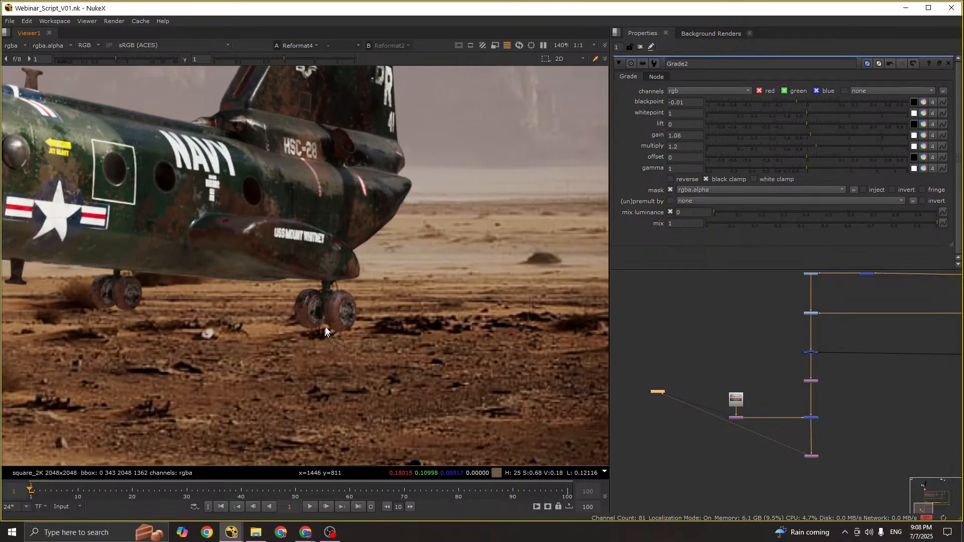
scroll(331, 303, down, 5)
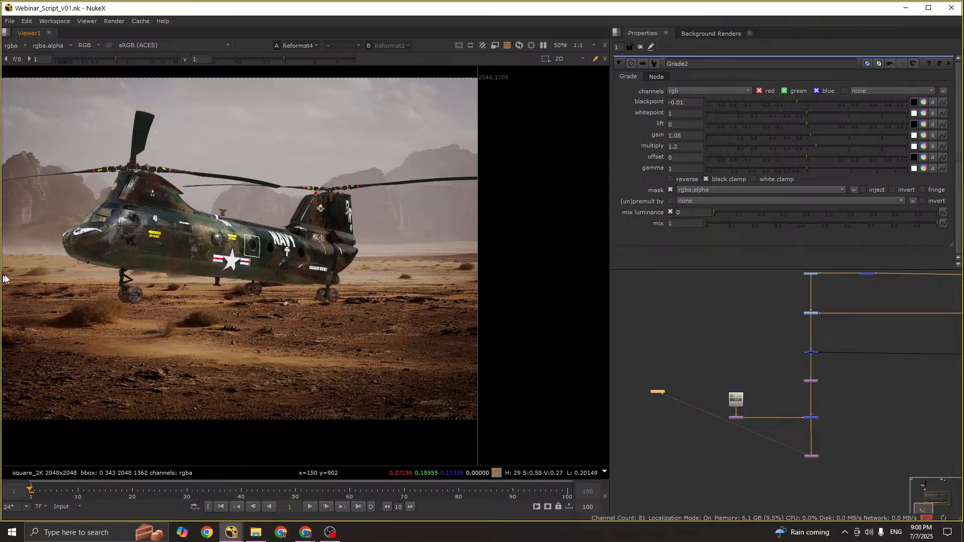
scroll(121, 289, up, 4)
scroll(117, 257, up, 1)
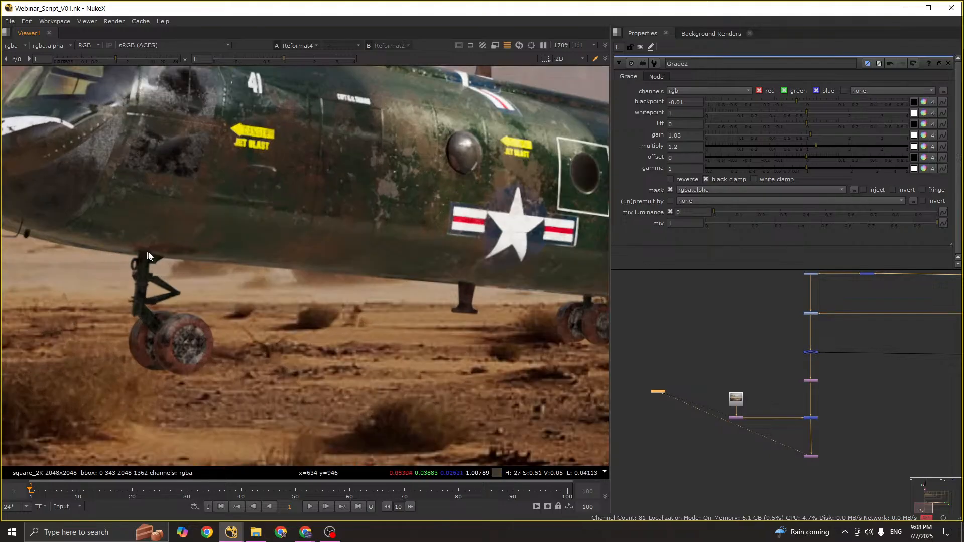
scroll(240, 314, down, 3)
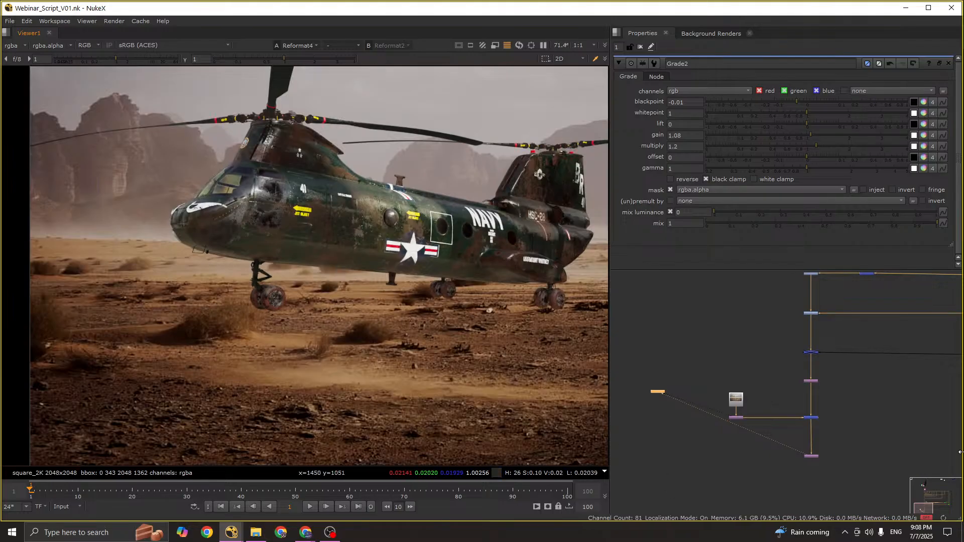
Step: View the ID2 pass and check the colour that identifies the front landing gear
middle_drag(903, 414, 764, 408)
scroll(763, 409, down, 4)
middle_drag(849, 395, 811, 394)
middle_drag(909, 372, 872, 363)
scroll(872, 363, up, 4)
click(847, 385)
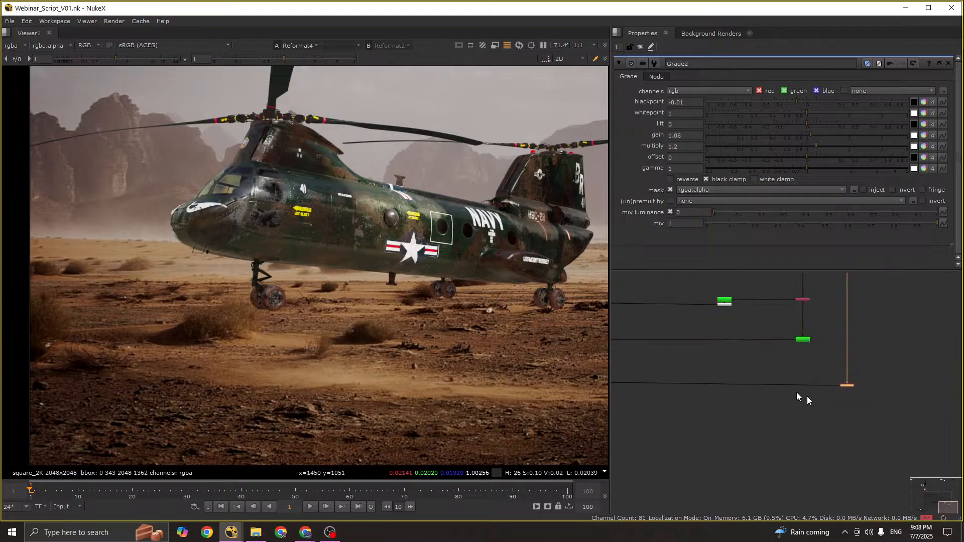
key(1)
drag(165, 236, 236, 340)
scroll(217, 283, up, 3)
Step: Duplicate the existing green Keyer and connect the copy directly beneath the ID2 node
click(806, 340)
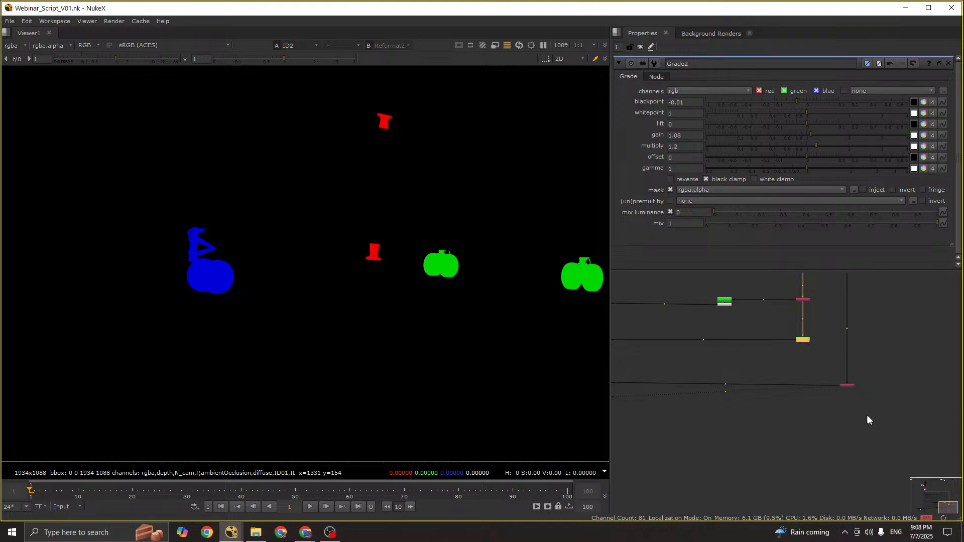
middle_drag(870, 420, 831, 358)
scroll(806, 342, up, 3)
key(ctrl+v)
double_click(814, 311)
drag(803, 332, 851, 334)
double_click(809, 341)
scroll(797, 339, up, 2)
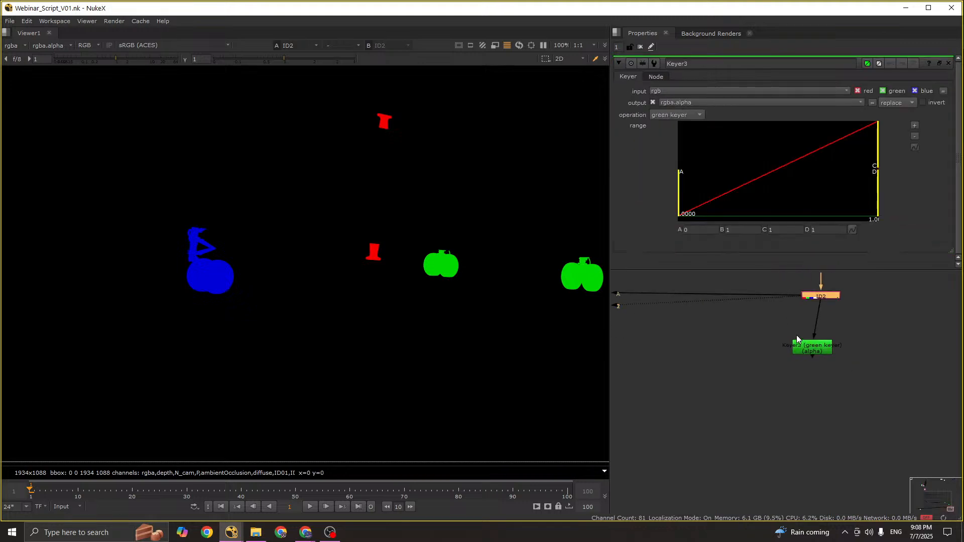
scroll(798, 339, up, 1)
click(813, 346)
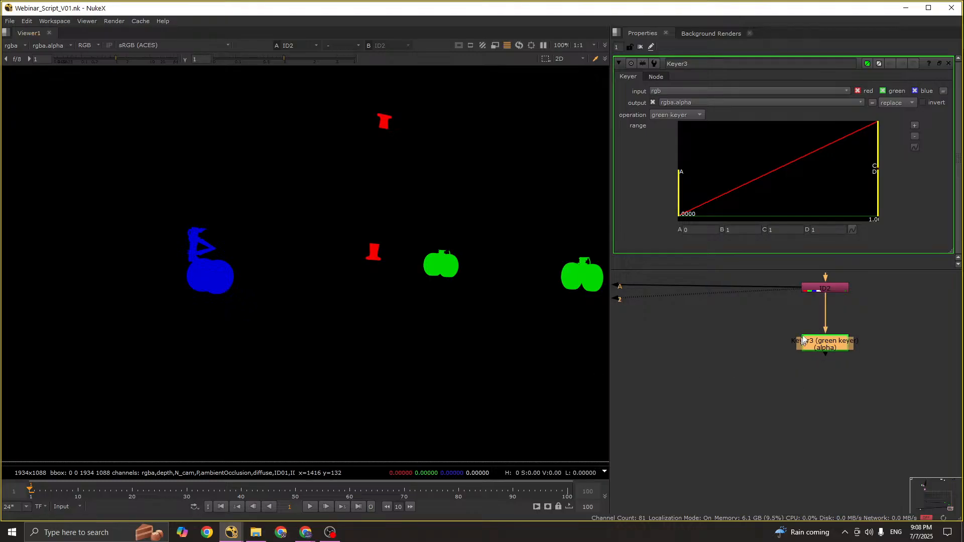
Step: Set the new Keyer's operation to blue keyer and view its alpha matte
middle_drag(801, 335, 785, 381)
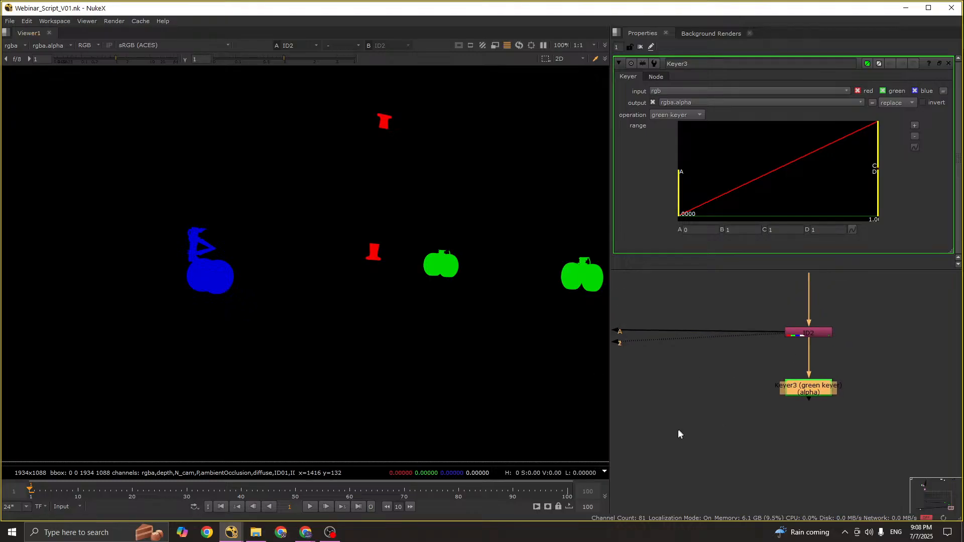
click(798, 356)
click(805, 394)
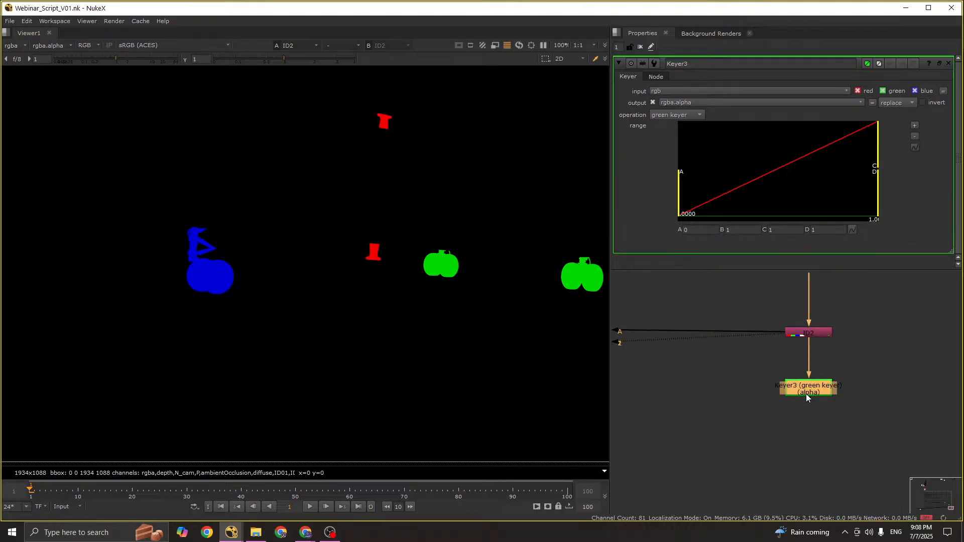
click(675, 116)
click(686, 125)
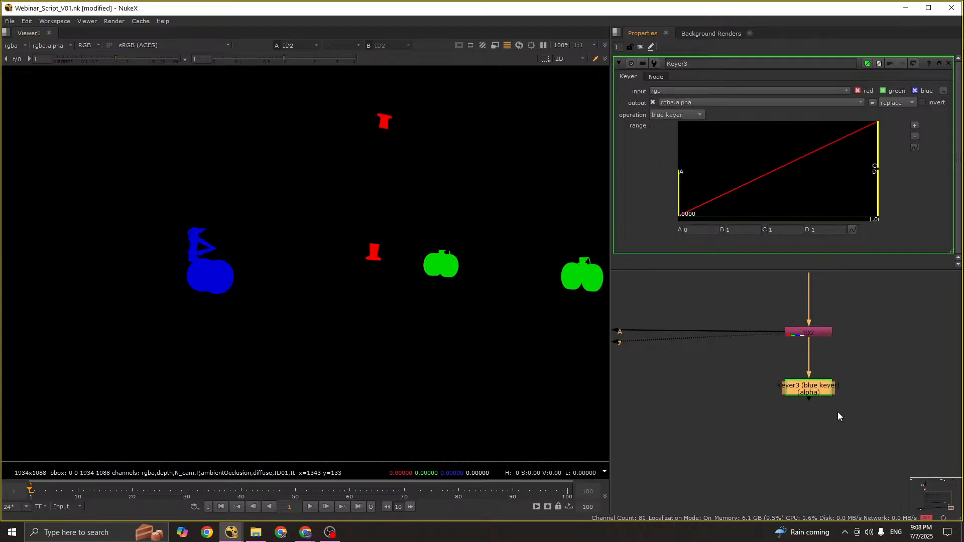
key(a)
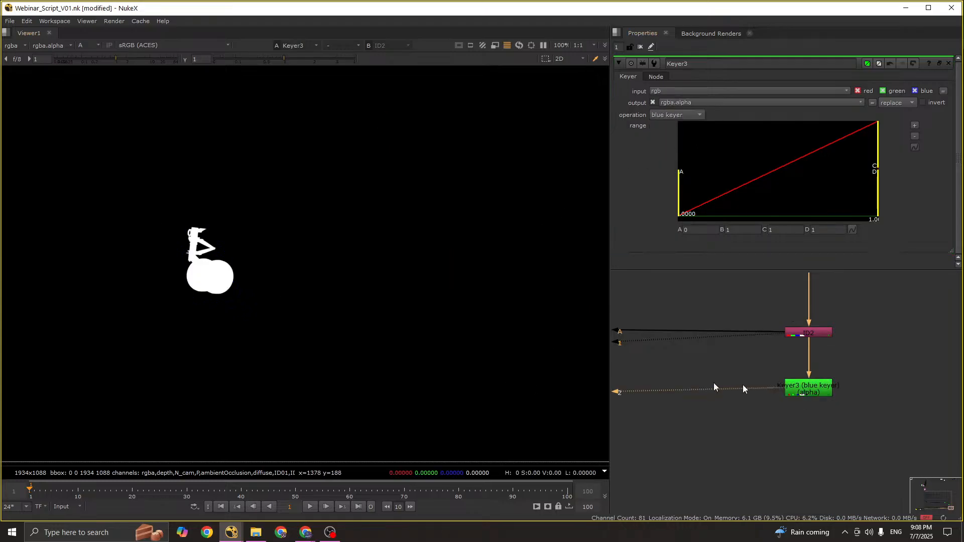
Step: Make room above the Reformat node in the main pipe and insert a new Grade after the last merge
key(space)
scroll(790, 396, down, 5)
middle_drag(670, 395, 798, 361)
scroll(799, 361, down, 1)
scroll(326, 366, up, 2)
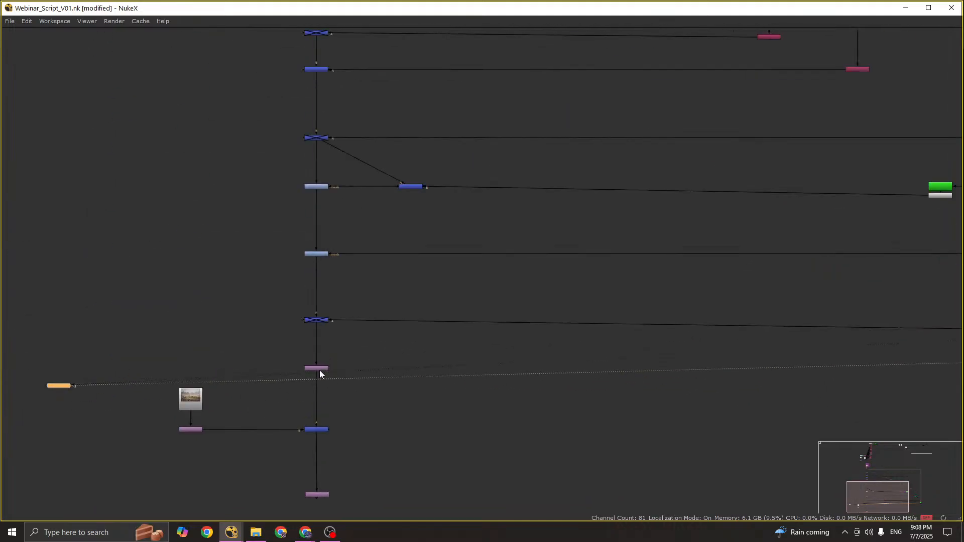
drag(319, 369, 319, 393)
scroll(329, 357, up, 3)
click(329, 356)
key(g)
drag(330, 356, 308, 359)
Step: Move the blue Keyer close to the main pipe and connect the new Grade's mask input to it
key(space)
key(space)
middle_drag(667, 385, 548, 351)
scroll(548, 351, down, 3)
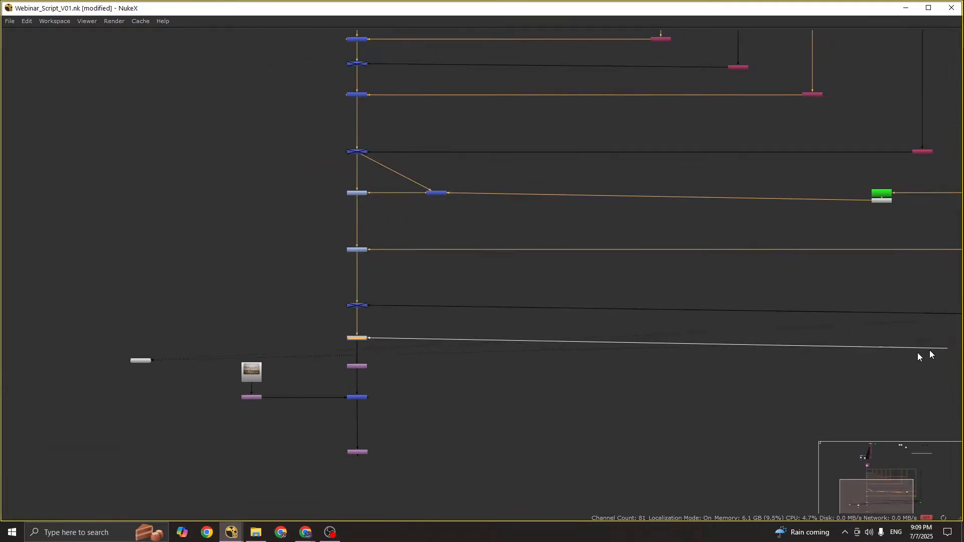
middle_drag(929, 351, 554, 362)
drag(763, 340, 235, 333)
middle_drag(235, 332, 766, 339)
scroll(765, 340, up, 3)
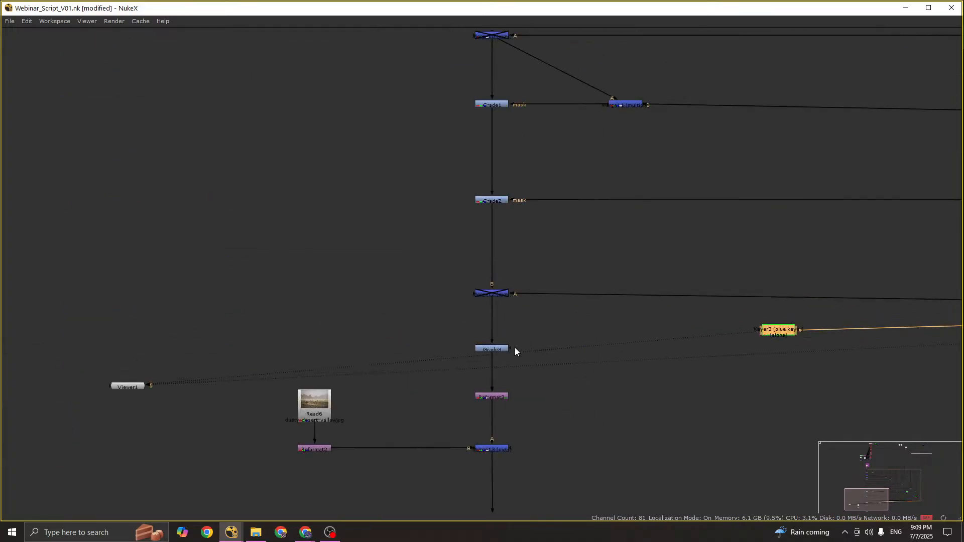
drag(514, 348, 789, 333)
drag(788, 333, 787, 350)
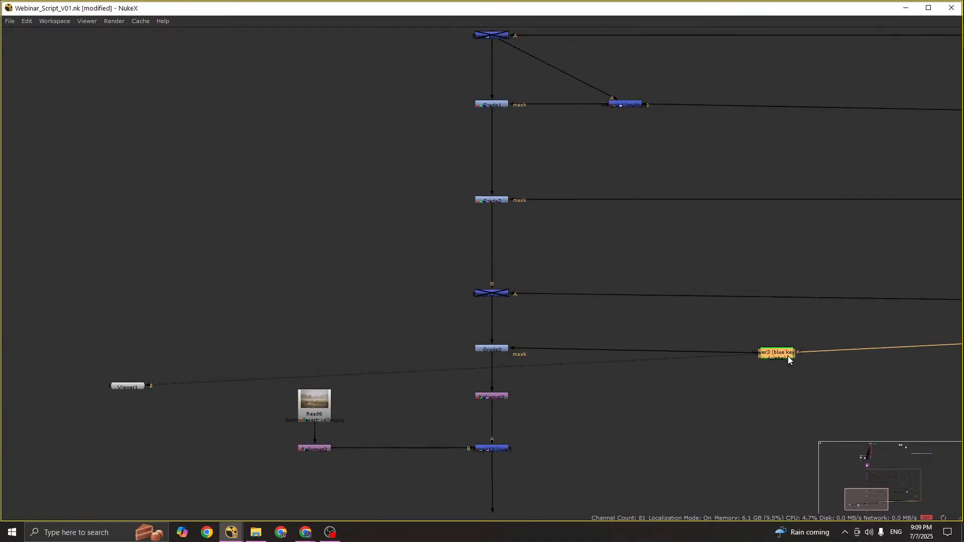
click(738, 398)
Step: Save the script and show the final composite in full colour in the viewer
key(space)
scroll(682, 392, down, 5)
middle_drag(625, 479, 782, 394)
key(ctrl+s)
scroll(693, 389, up, 3)
drag(681, 374, 629, 405)
key(1)
key(a)
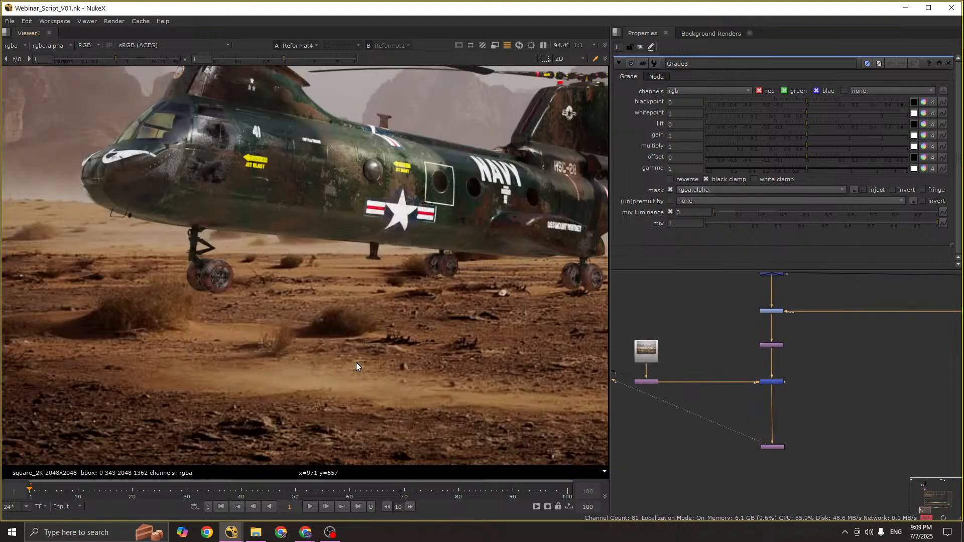
Step: Set the front landing gear Grade's gain to 0.7 and multiply to 0.8
scroll(358, 359, down, 4)
middle_drag(904, 369, 869, 445)
scroll(723, 394, up, 3)
click(757, 389)
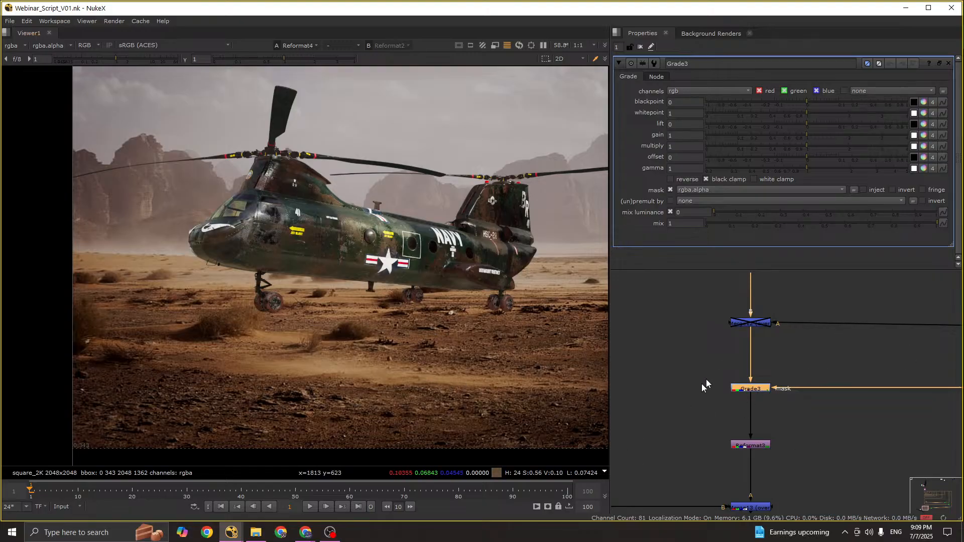
click(685, 135)
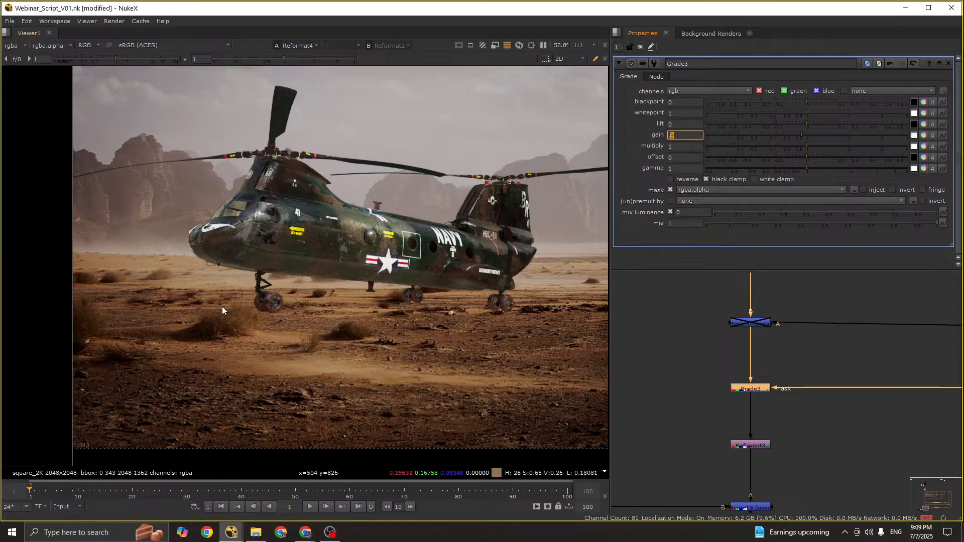
scroll(236, 311, up, 5)
key(Down)
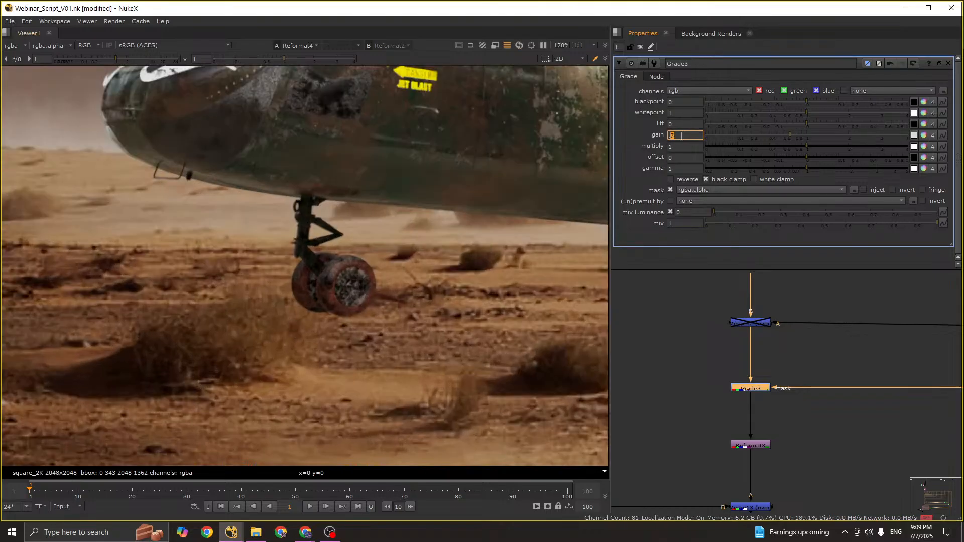
key(Return)
text(.0)
key(Down)
key(Down)
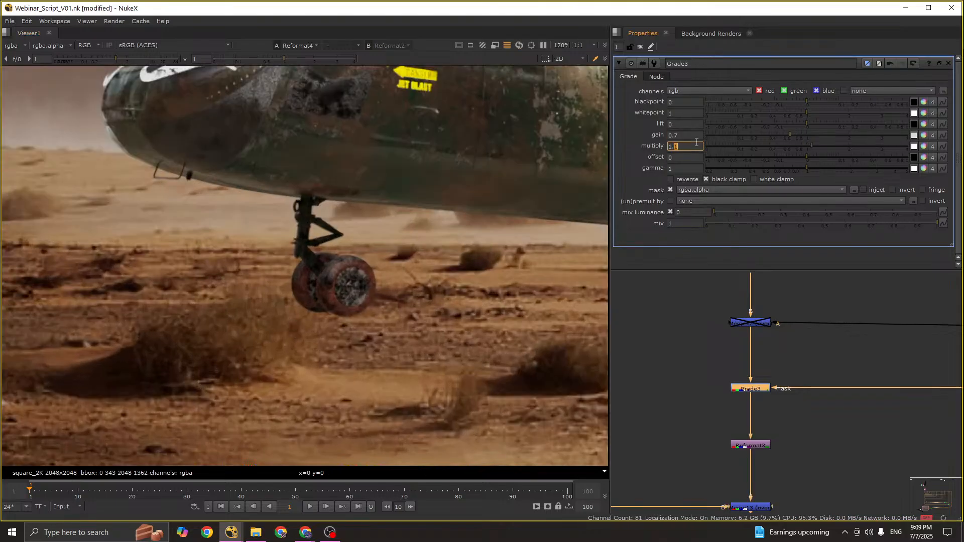
scroll(224, 330, down, 6)
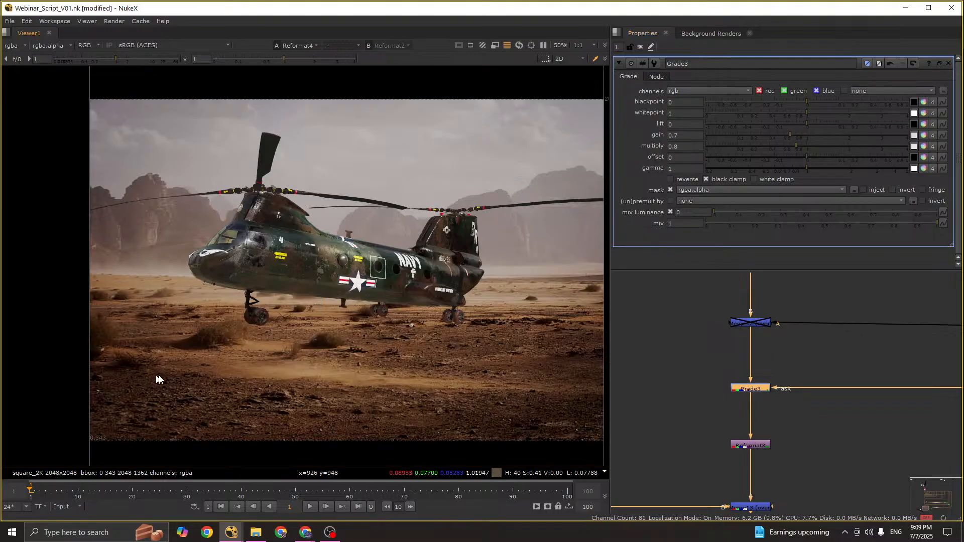
Step: Set the landing gear Grade's gain to 0.8 and check the front wheels with the Grade disabled and enabled
scroll(225, 330, up, 1)
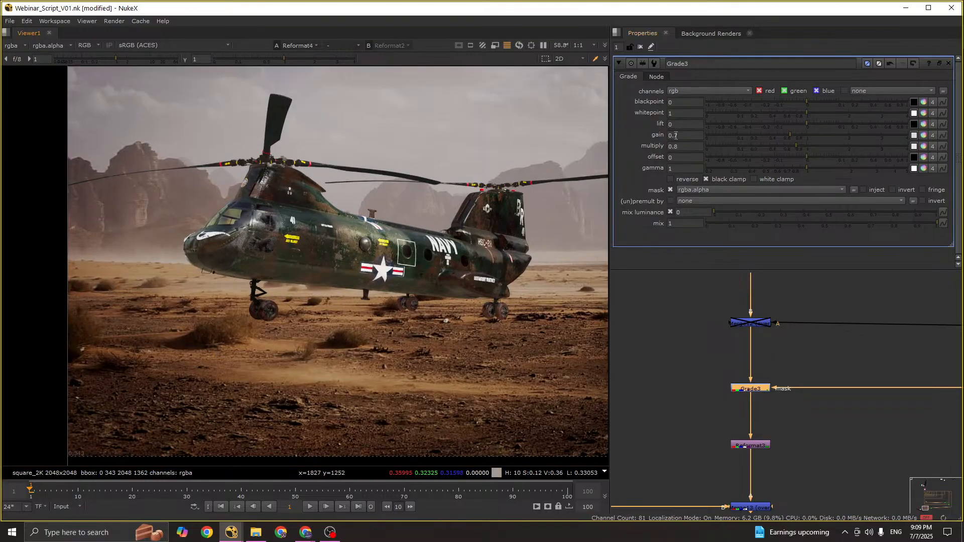
key(Up)
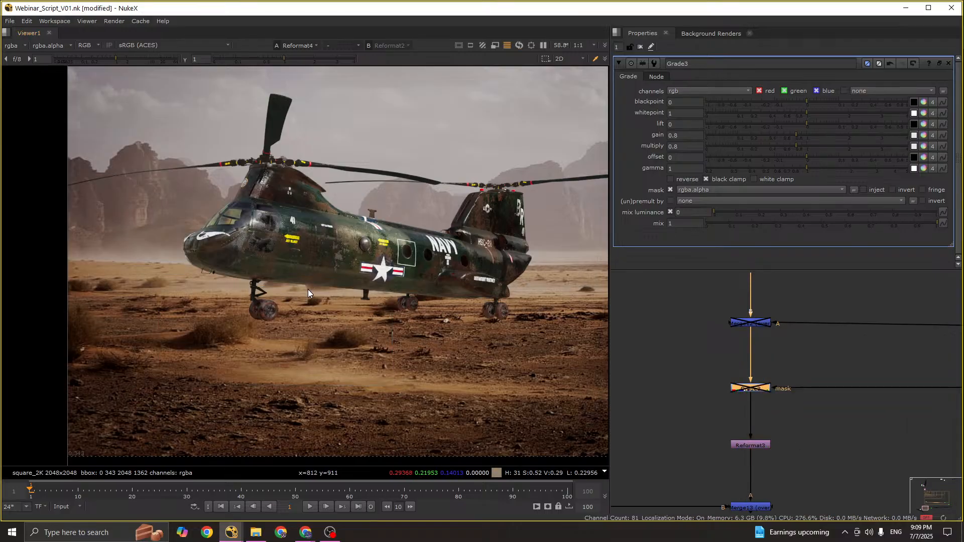
scroll(271, 326, up, 6)
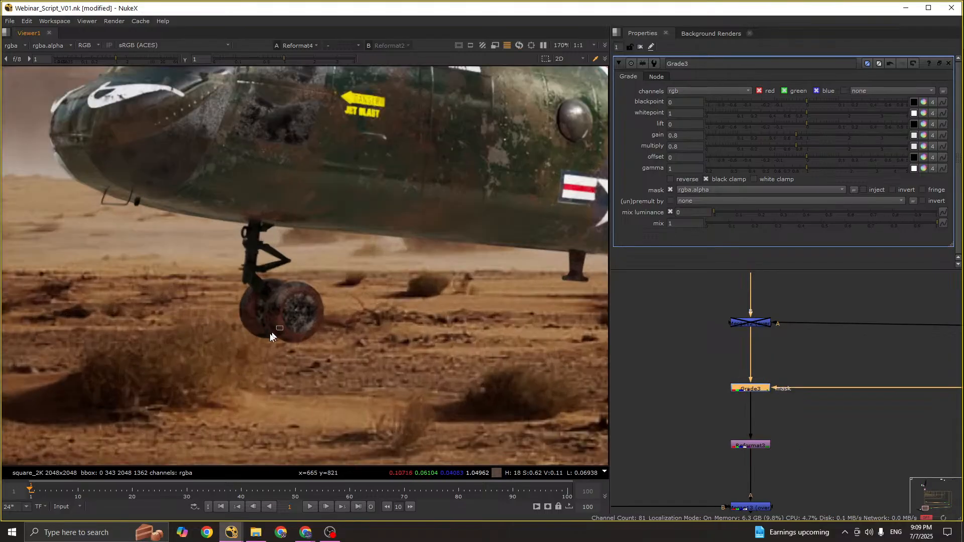
Step: Split the landing gear Grade's gain into separate channels and set the red gain to 0.72
click(926, 135)
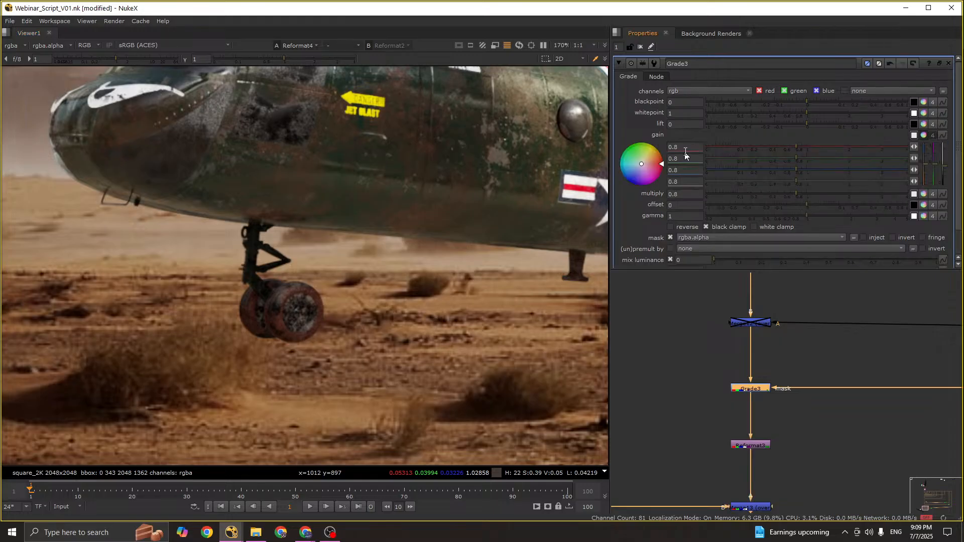
click(687, 147)
key(Right)
key(Down)
key(Down)
key(Down)
key(Down)
key(Down)
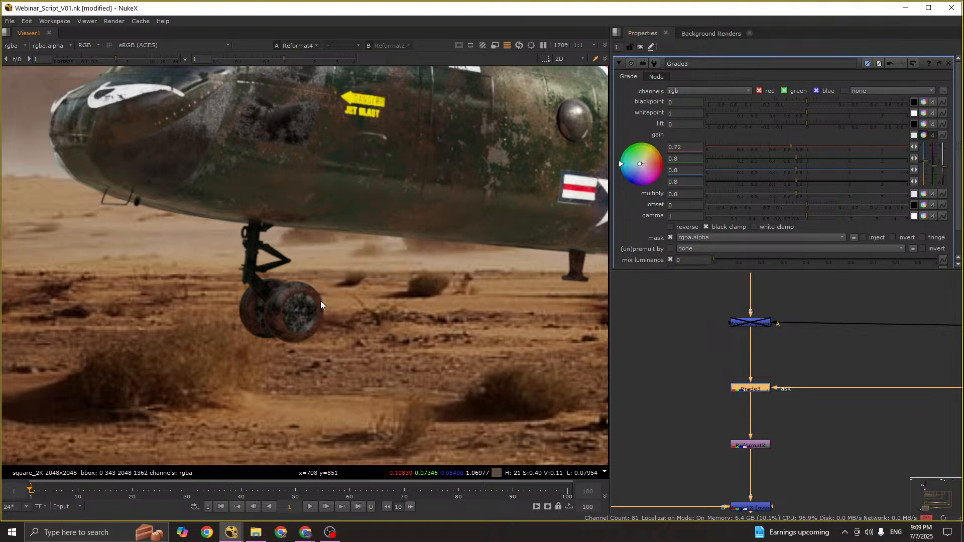
Step: Compare the front wheels in the composite with the landing gear Grade disabled and enabled, up close and in the full frame
scroll(320, 300, down, 5)
drag(707, 365, 777, 394)
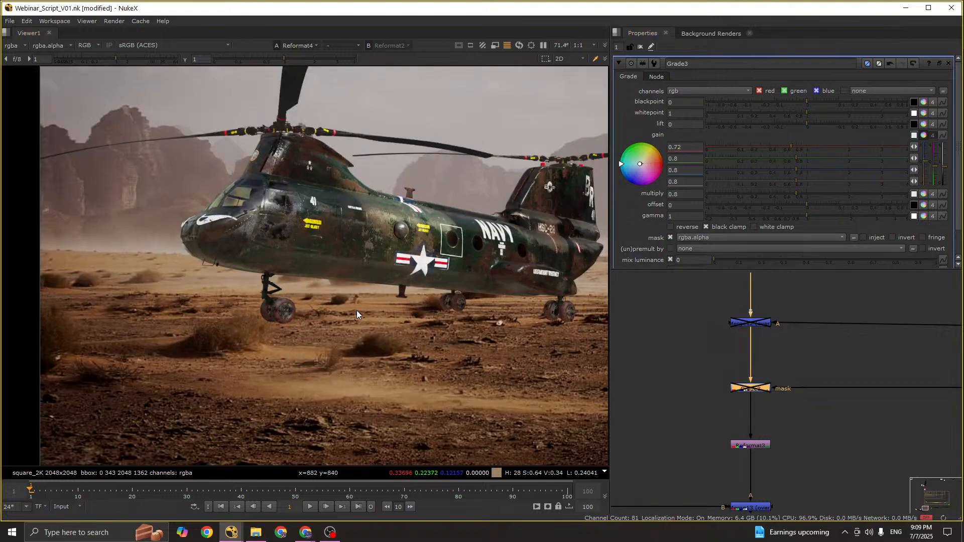
scroll(316, 326, up, 5)
key(d)
key(d)
key(d)
key(d)
key(d)
key(d)
key(d)
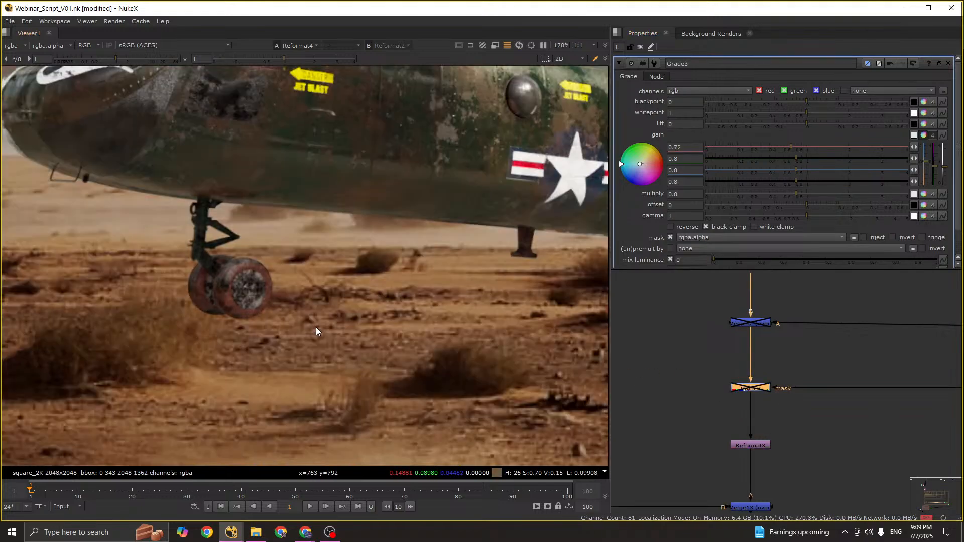
key(d)
key(d)
scroll(206, 303, down, 7)
key(d)
key(d)
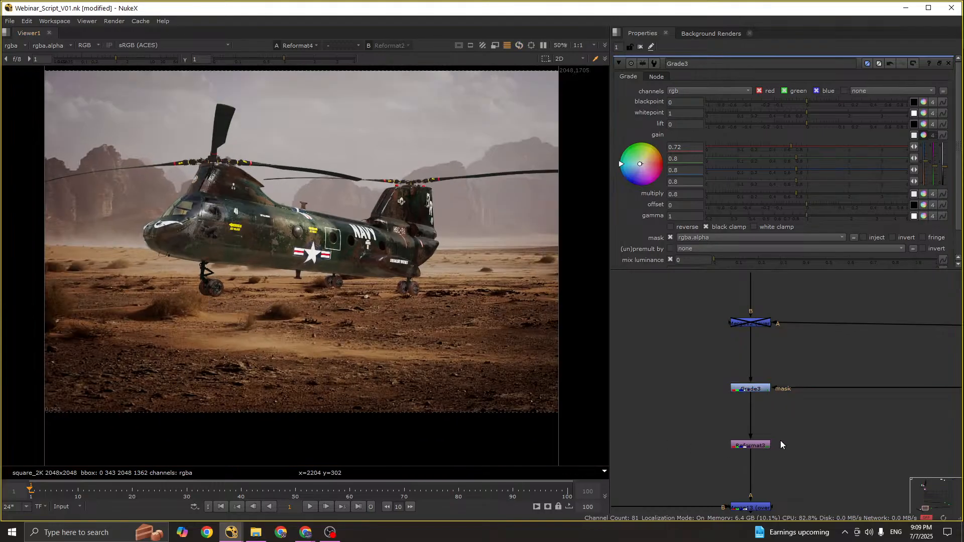
scroll(732, 380, down, 3)
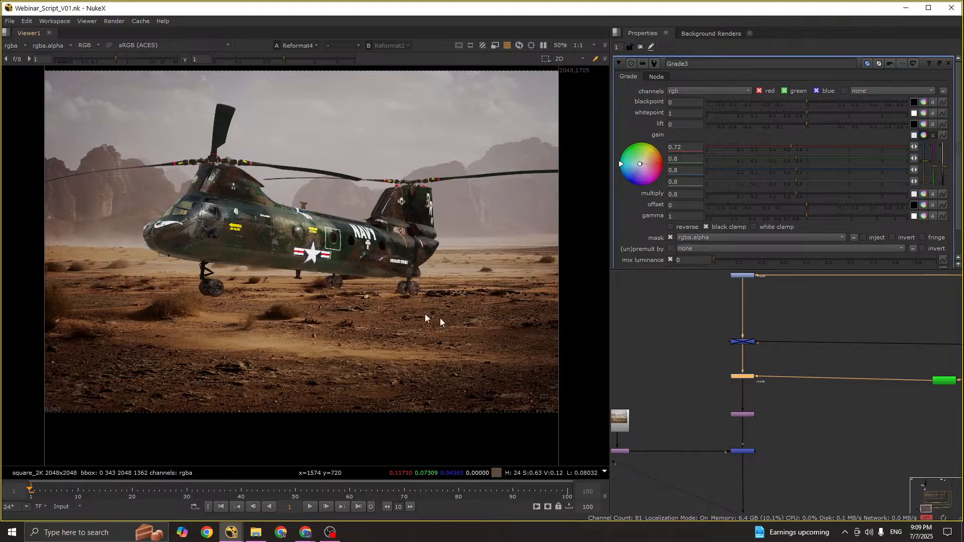
Step: Show the ID2 pass in the viewer and examine the colours of the rear landing gear wheels
scroll(393, 302, up, 4)
scroll(884, 427, down, 5)
middle_drag(884, 427, 712, 399)
scroll(712, 398, down, 2)
scroll(684, 391, up, 3)
scroll(827, 401, down, 1)
middle_drag(827, 402, 757, 402)
click(861, 376)
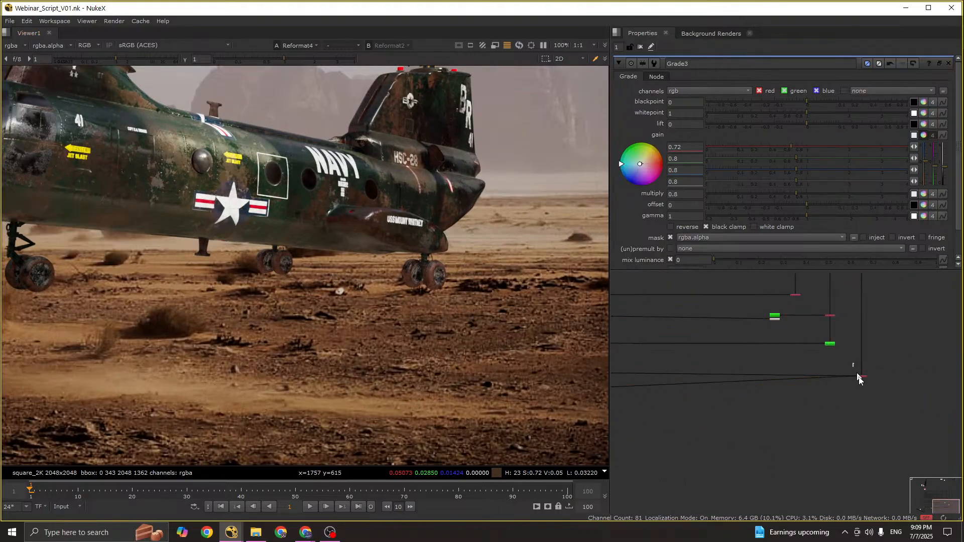
key(1)
scroll(386, 275, up, 2)
drag(198, 251, 500, 306)
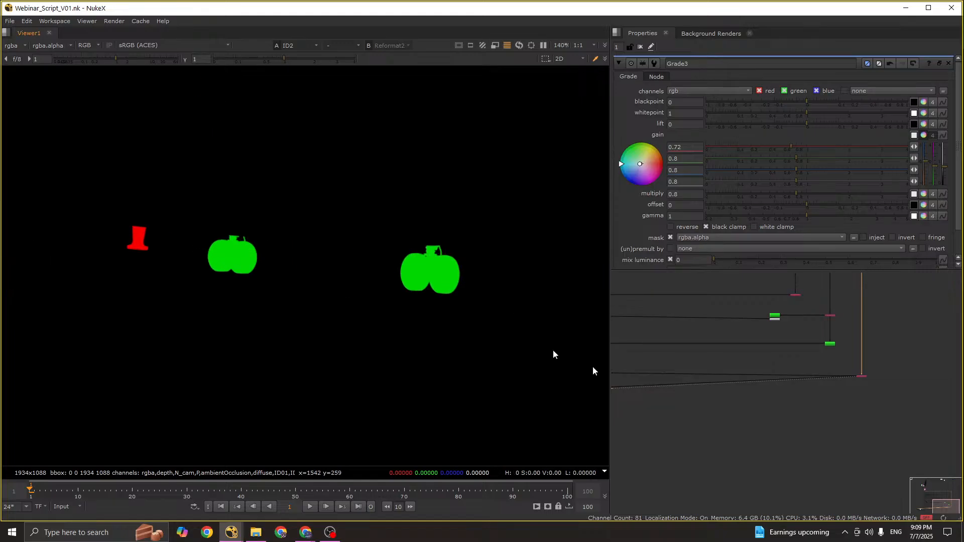
Step: Add a Dot on the ID2 connection, reconnect the blue Keyer's input to it and align the Keyer beneath it
key(space)
scroll(703, 371, up, 3)
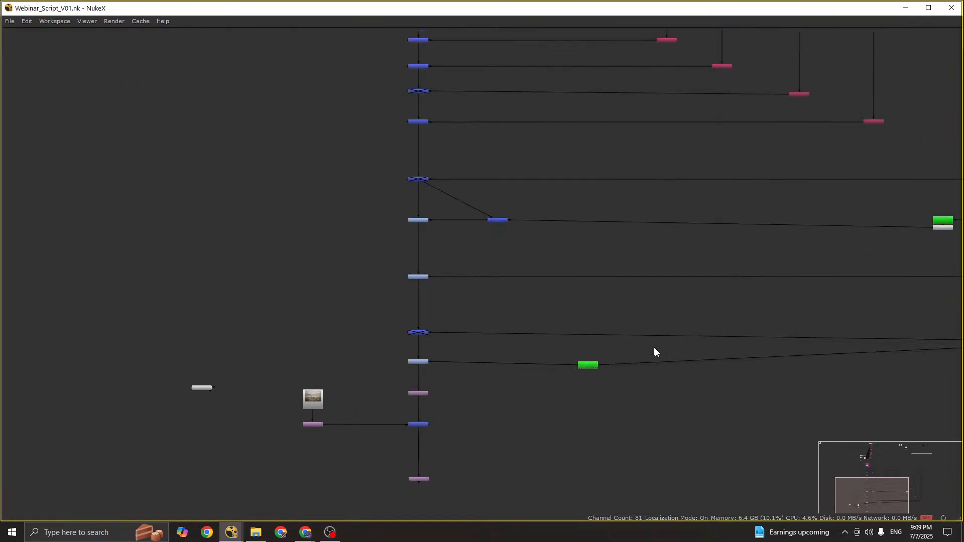
scroll(605, 343, up, 3)
ctrl+click(608, 331)
click(804, 382)
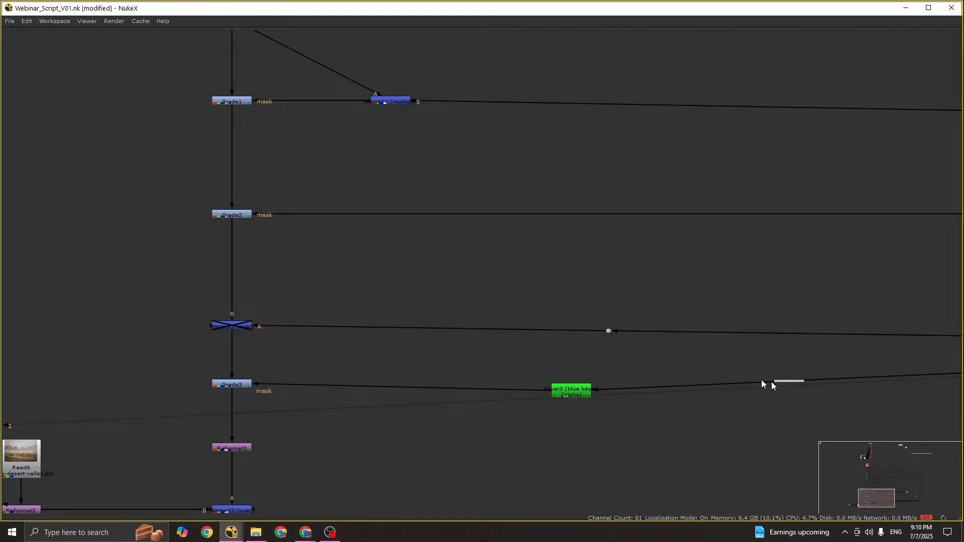
drag(606, 392, 586, 347)
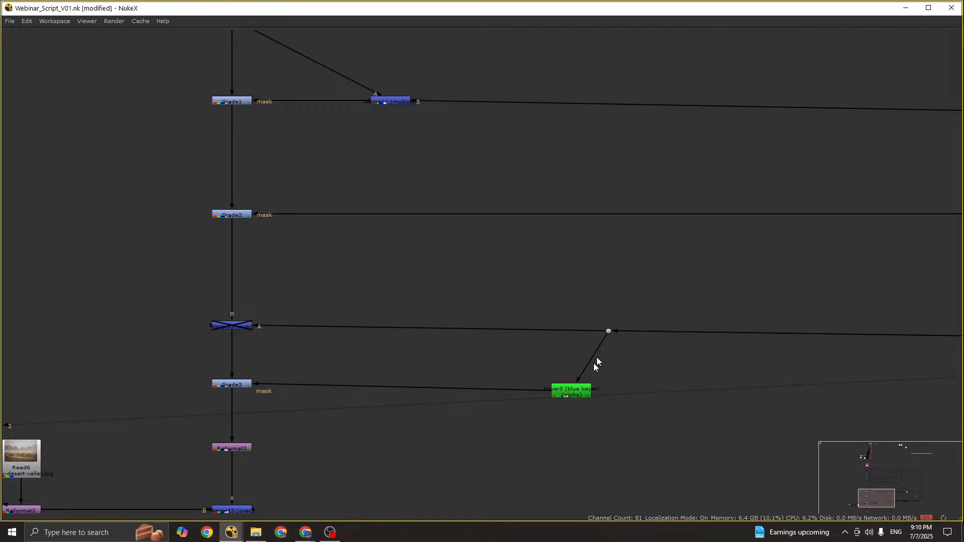
click(583, 391)
drag(583, 390, 616, 384)
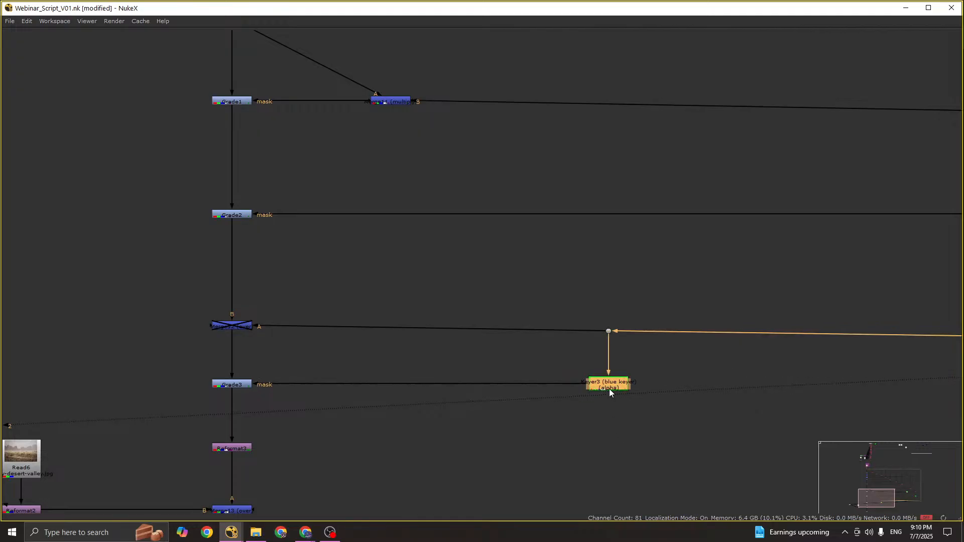
Step: Duplicate the blue Keyer and connect the copy to a second Dot added on the ID2 connection
key(ctrl+c)
click(636, 428)
key(ctrl+v)
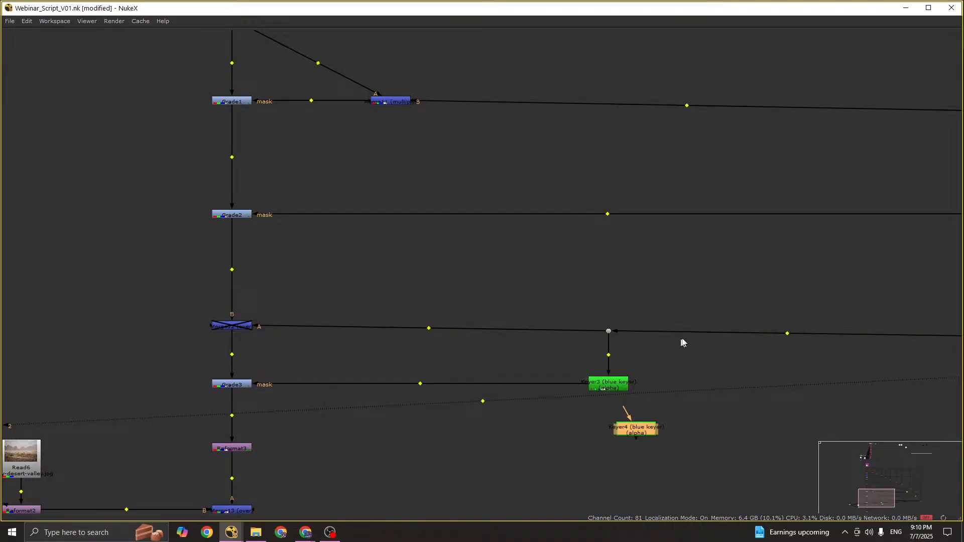
ctrl+click(787, 333)
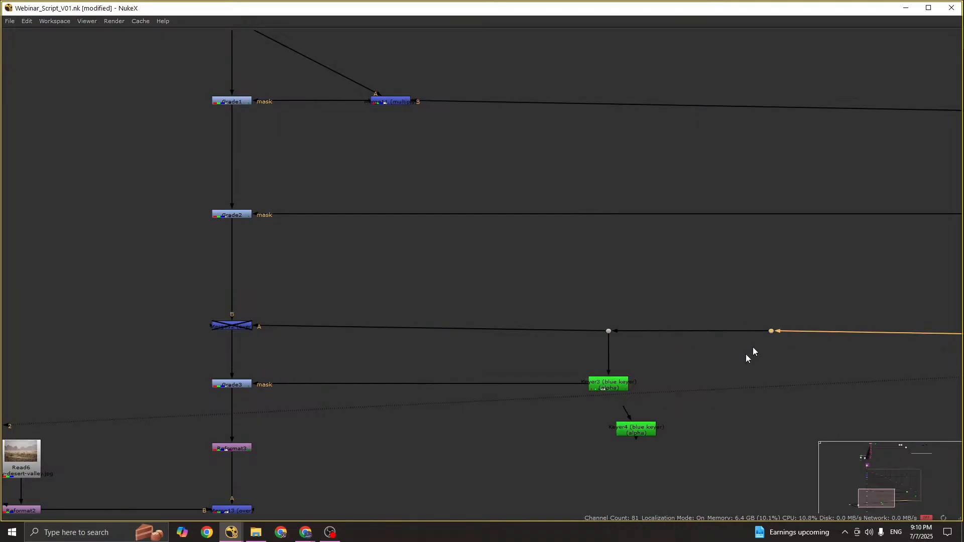
drag(622, 415, 771, 331)
key(space)
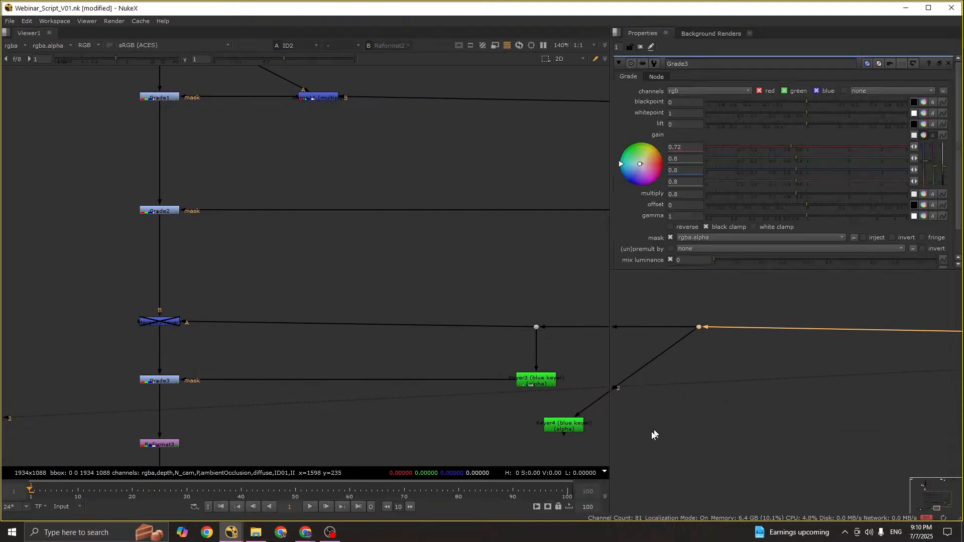
Step: Set the duplicated Keyer's operation to green keyer and align the node beneath its Dot
drag(667, 422, 800, 419)
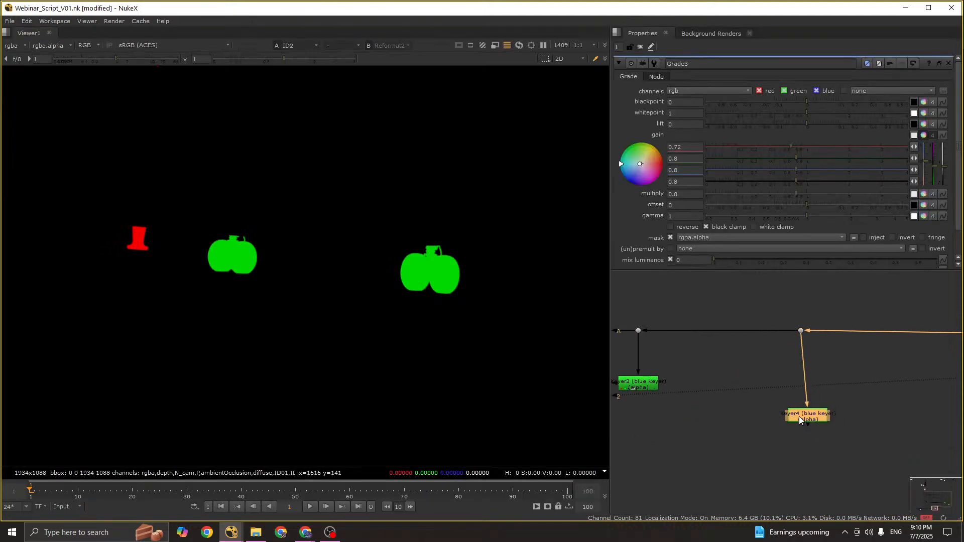
double_click(799, 417)
click(675, 114)
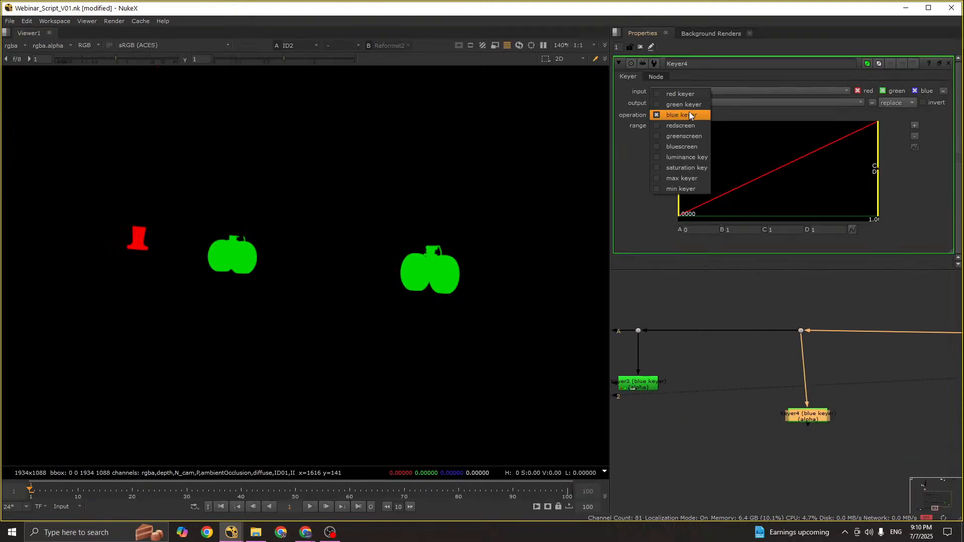
click(692, 102)
click(795, 425)
drag(803, 417, 796, 425)
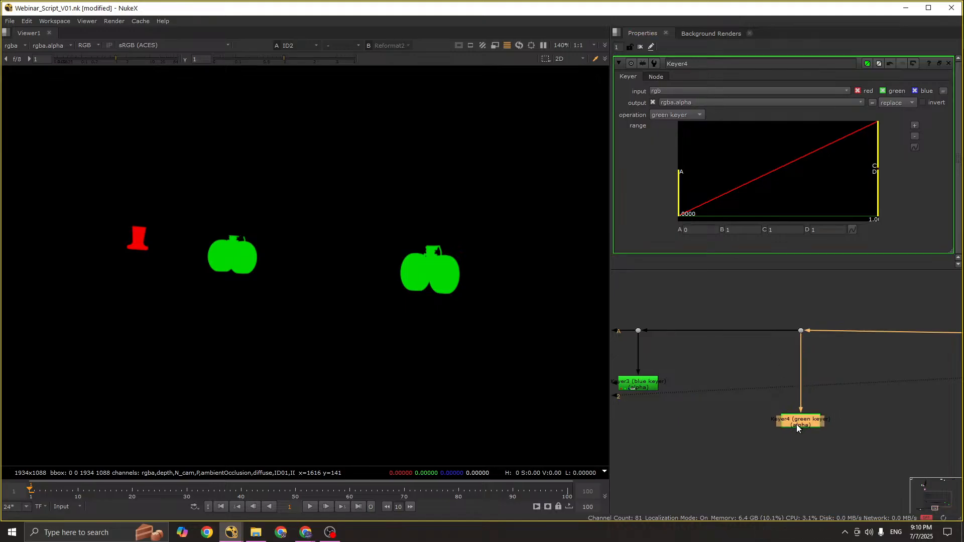
Step: Add a new Grade between the front landing gear Grade and the Reformat below it
scroll(761, 412, down, 4)
middle_drag(701, 432, 842, 403)
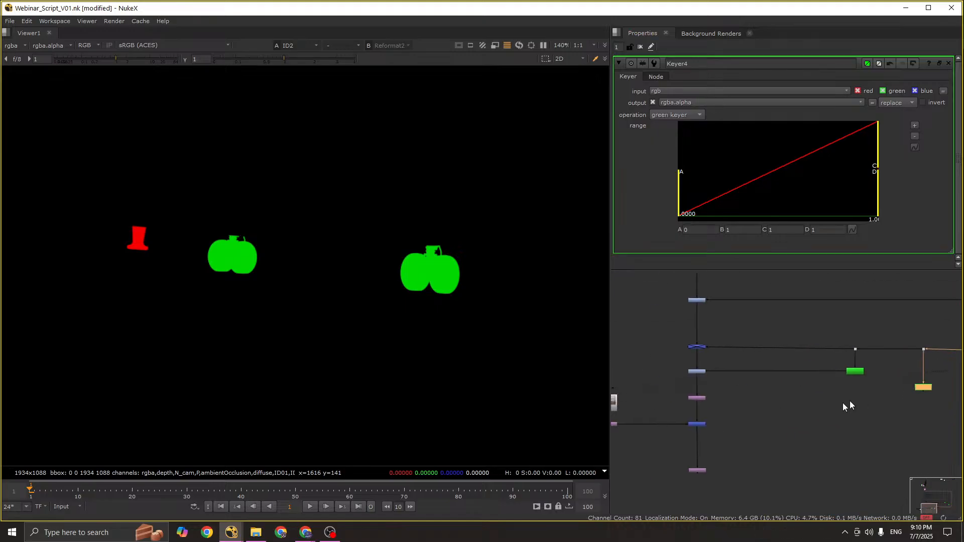
scroll(703, 406, up, 3)
double_click(700, 395)
drag(700, 395, 693, 395)
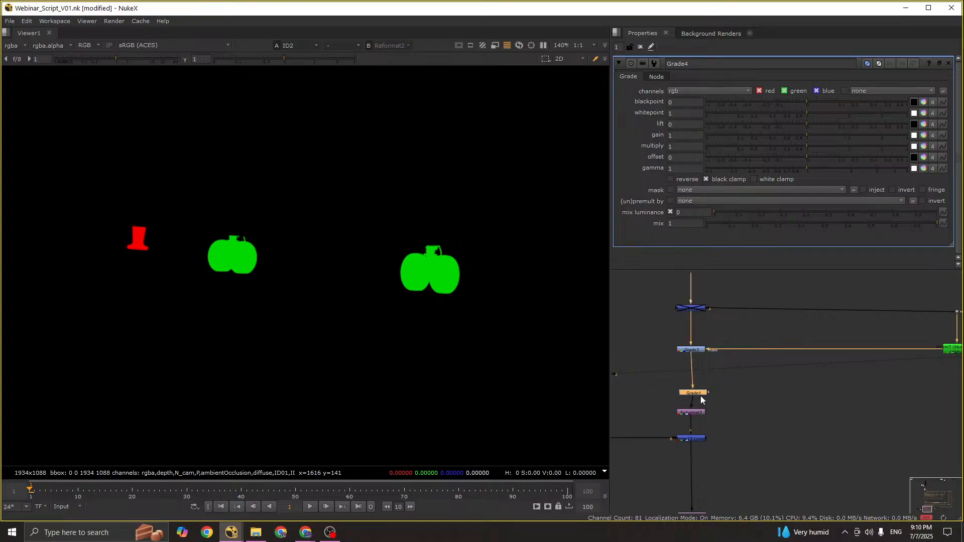
Step: Connect the new Grade's mask input to the green Keyer and line the Keyer up level with the Grade
scroll(700, 395, down, 1)
middle_drag(700, 394, 676, 372)
drag(677, 367, 891, 333)
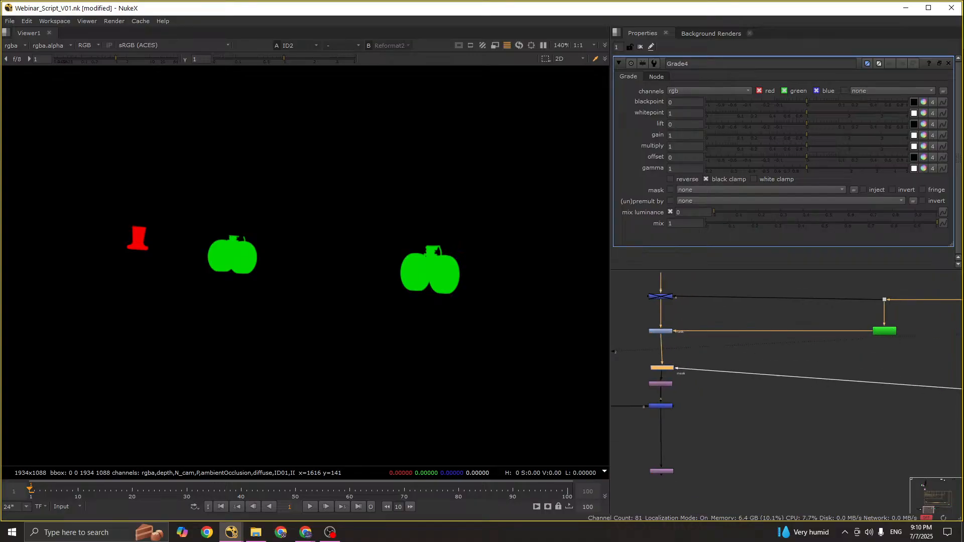
middle_drag(803, 390, 732, 385)
scroll(641, 385, down, 2)
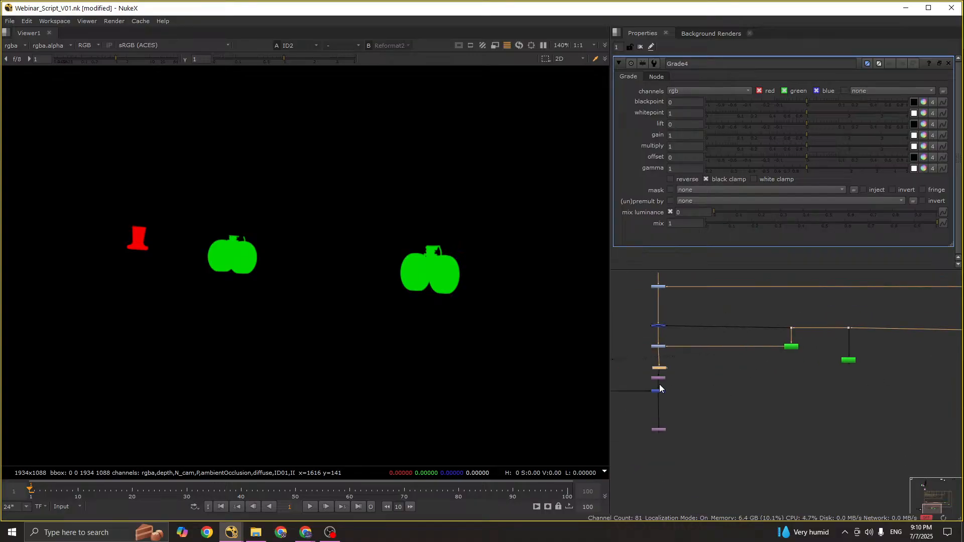
scroll(661, 372, up, 2)
drag(673, 366, 853, 365)
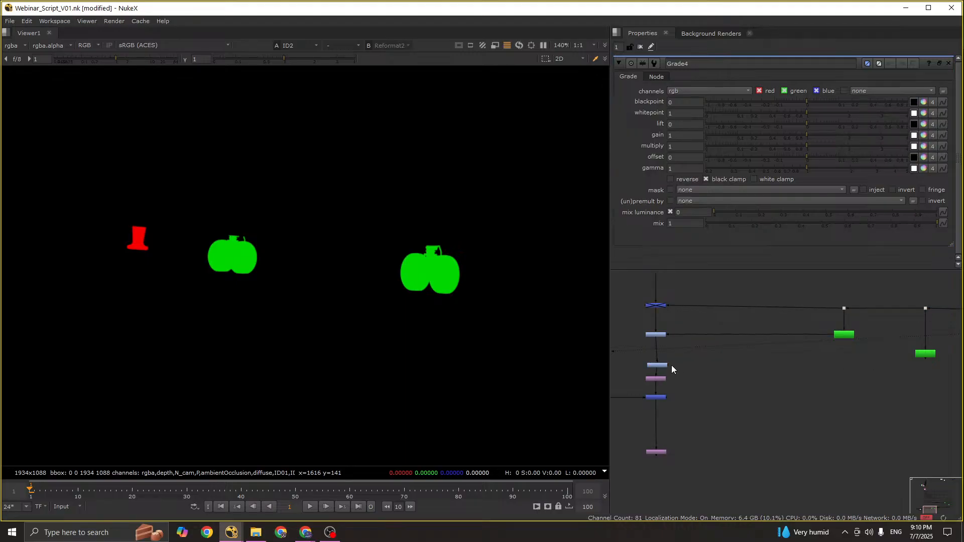
drag(672, 369, 917, 369)
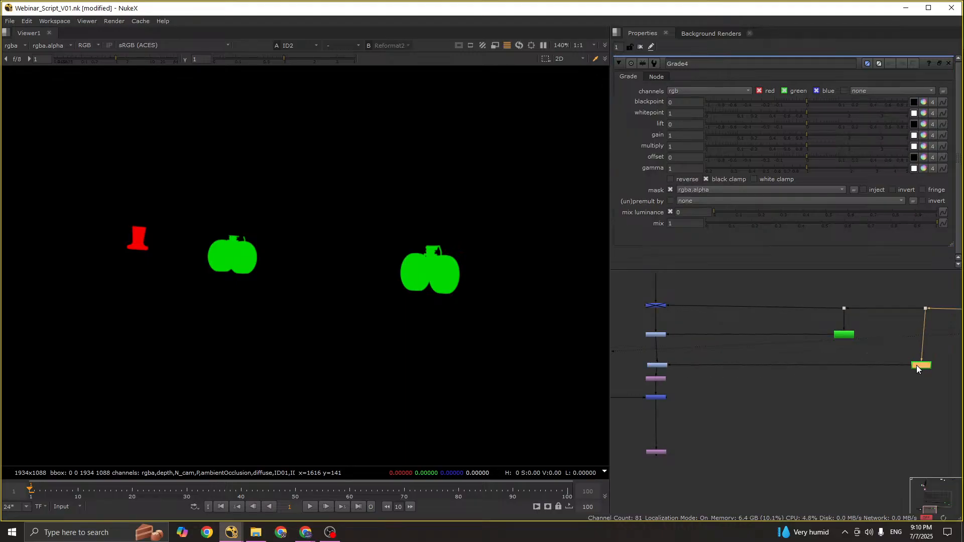
click(648, 365)
Step: Show the final Reformat's composite in the viewer, framed closely on the rear wheels
key(space)
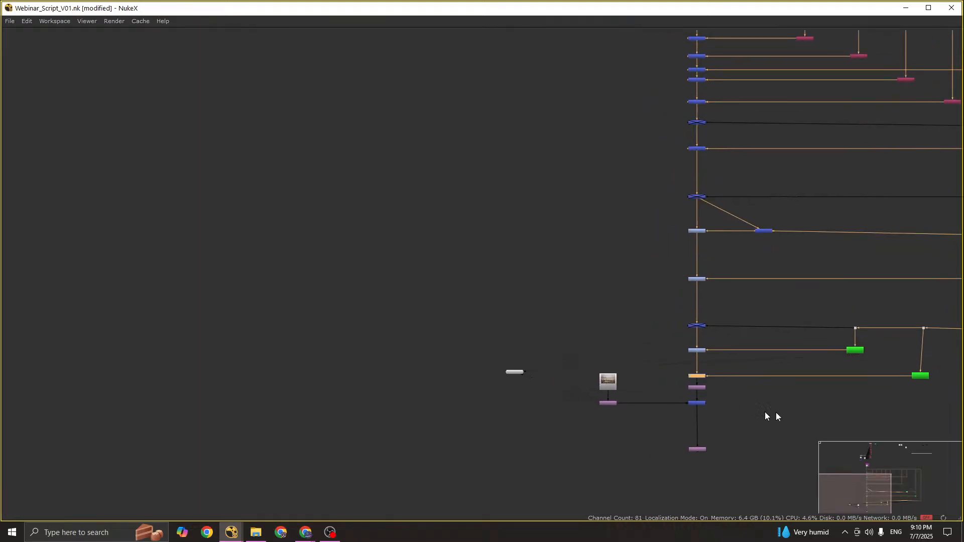
drag(638, 422, 646, 416)
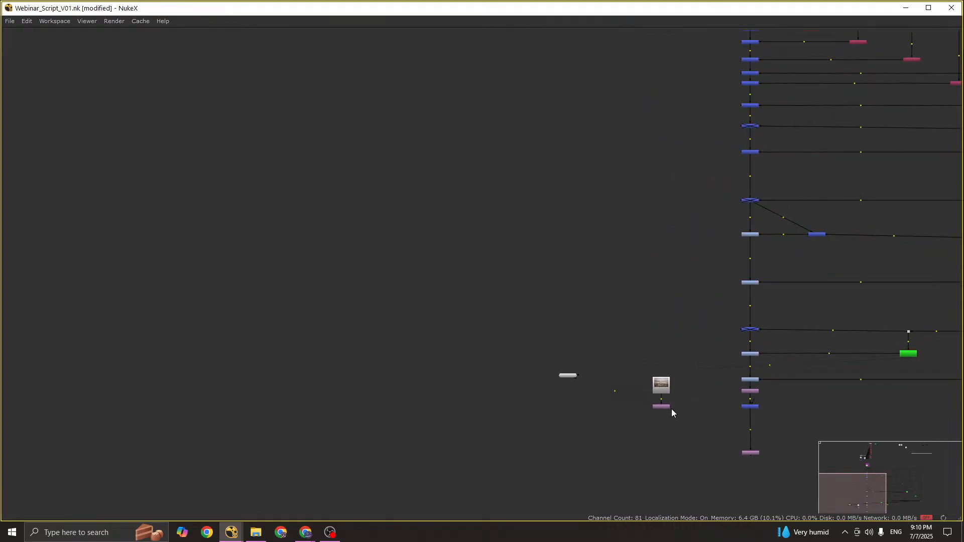
scroll(671, 408, up, 3)
key(1)
key(space)
middle_drag(812, 452, 796, 437)
scroll(806, 447, down, 2)
drag(832, 400, 745, 447)
key(1)
scroll(382, 238, up, 4)
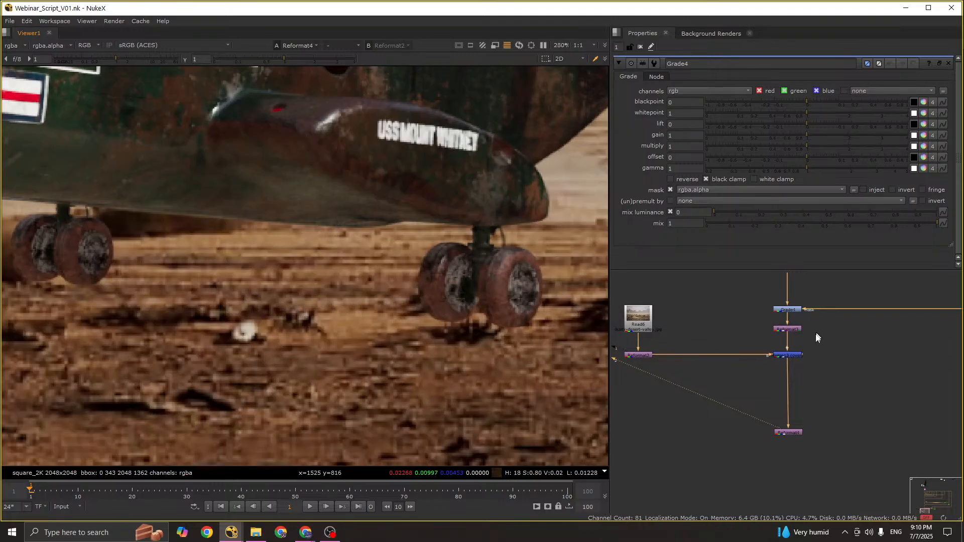
scroll(783, 346, up, 2)
Step: Set the rear landing gear Grade's gain to 0.8 and multiply to 0.9, with the red multiply channel at 0.8
click(769, 346)
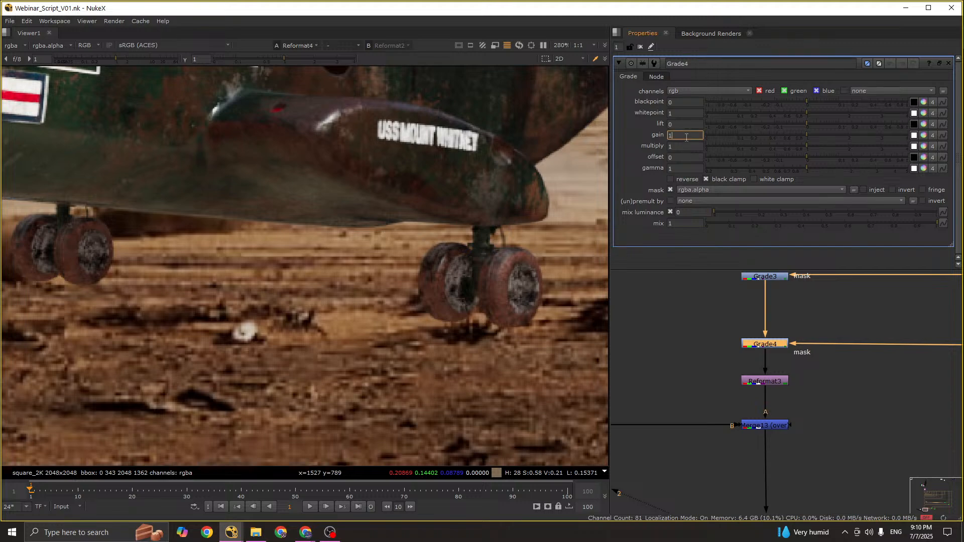
key(BackSpace)
text(.8)
key(Return)
click(683, 150)
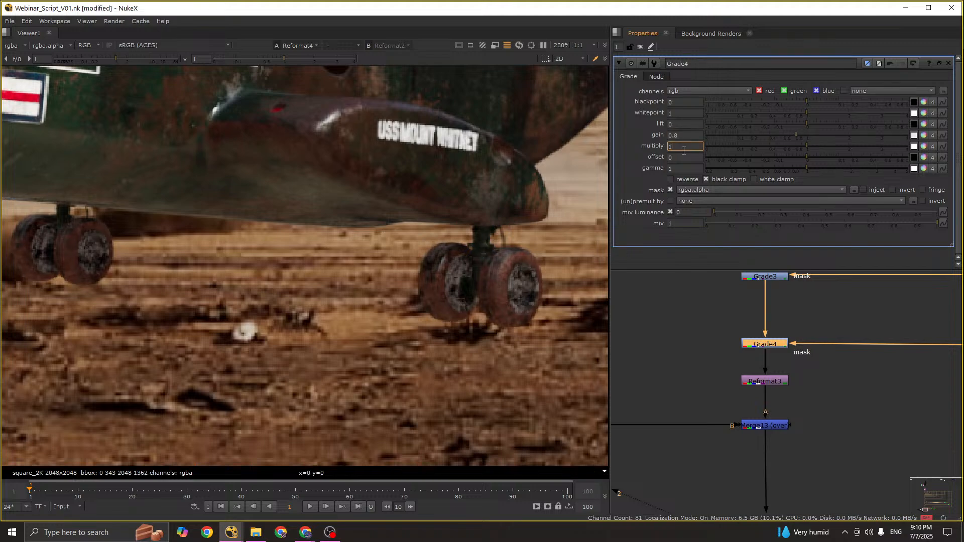
text(.9)
click(923, 146)
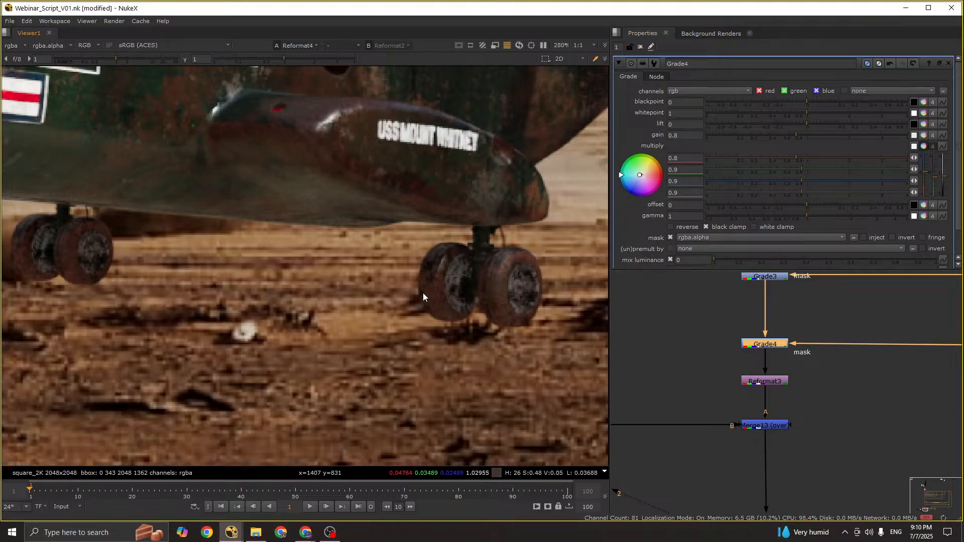
Step: Save the script and view the whole helicopter composite
scroll(399, 282, down, 5)
key(ctrl+s)
scroll(301, 295, down, 2)
scroll(297, 288, down, 3)
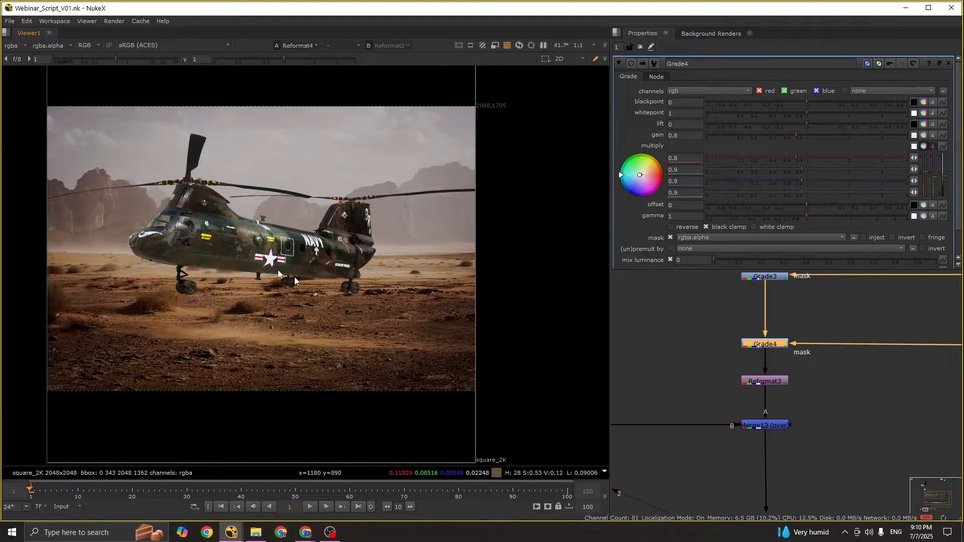
Step: Select both landing gear Grades and examine the front and rear wheels against the desert ground
scroll(236, 284, up, 5)
middle_drag(745, 300, 730, 369)
drag(704, 326, 773, 422)
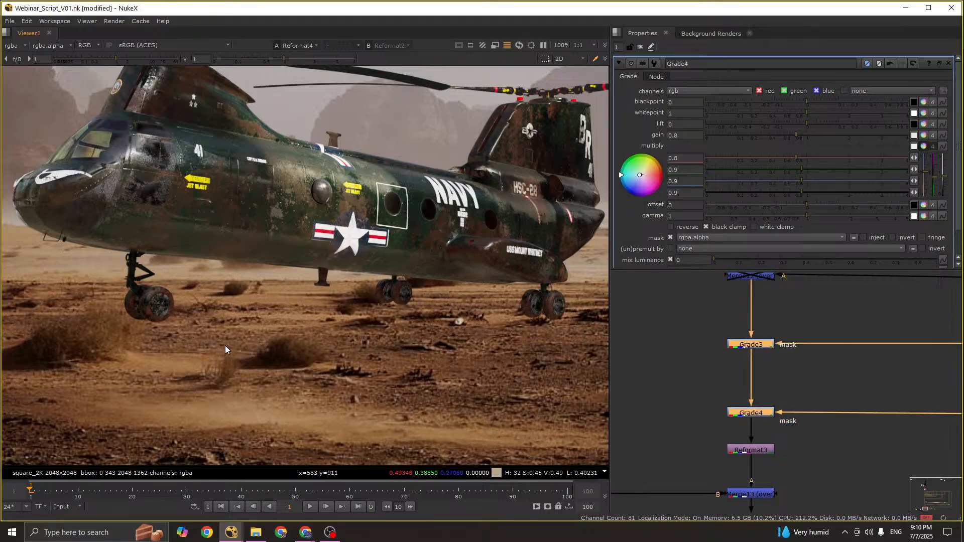
middle_drag(381, 330, 286, 309)
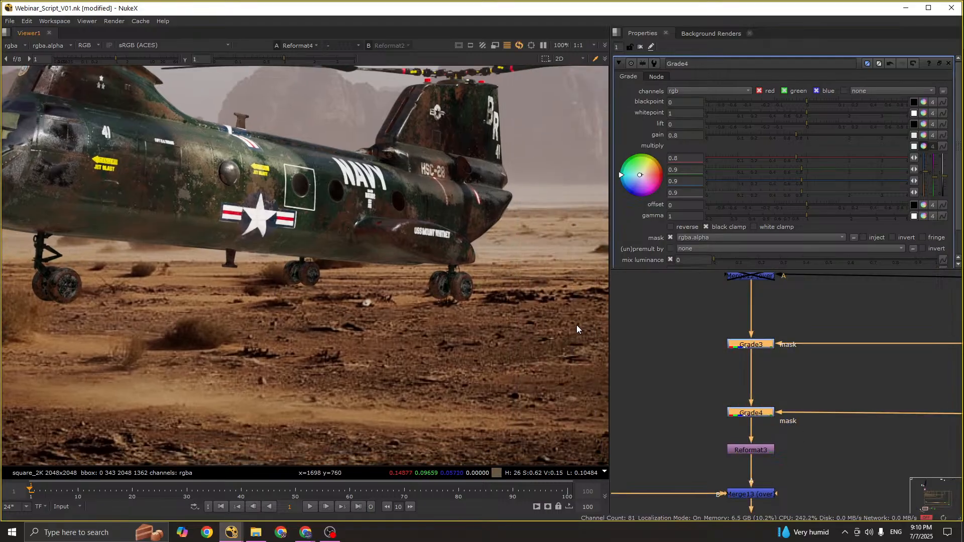
scroll(513, 312, down, 3)
scroll(510, 322, down, 1)
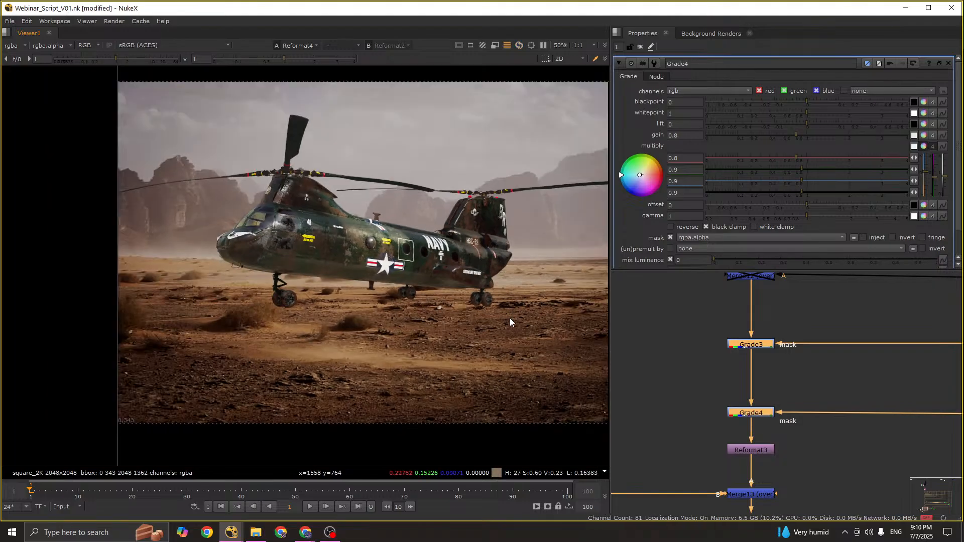
scroll(767, 401, down, 3)
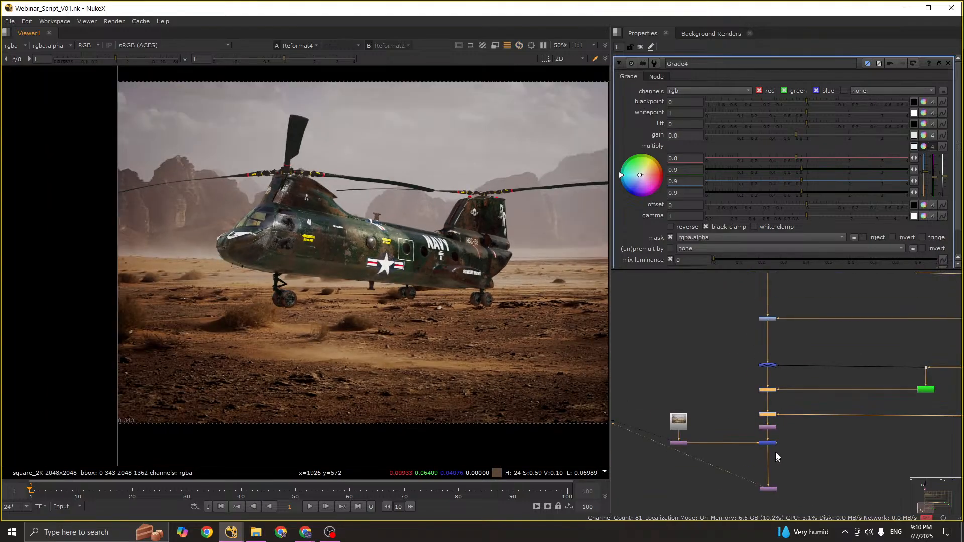
Step: View the desert background plate on its own and return the viewer to the final composite
key(1)
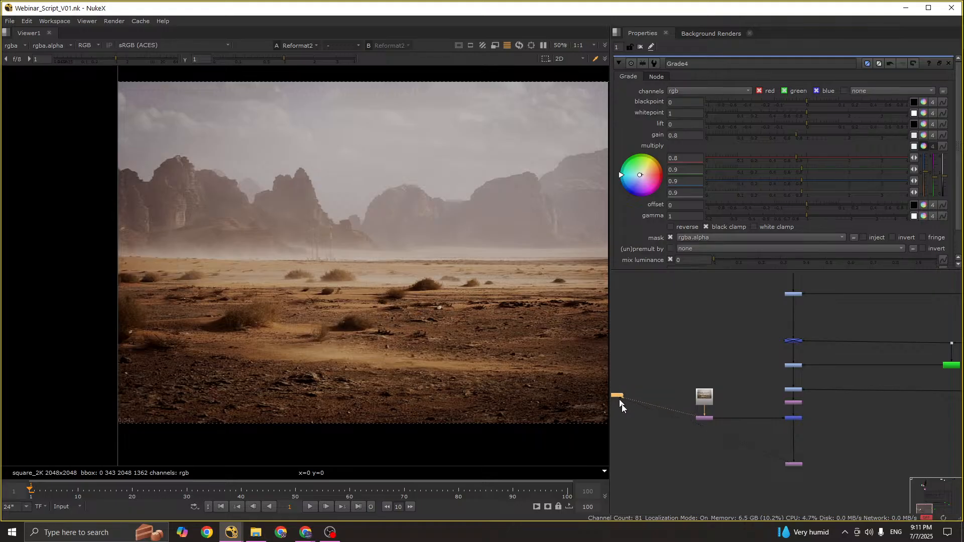
drag(755, 445, 832, 497)
key(1)
scroll(311, 315, down, 1)
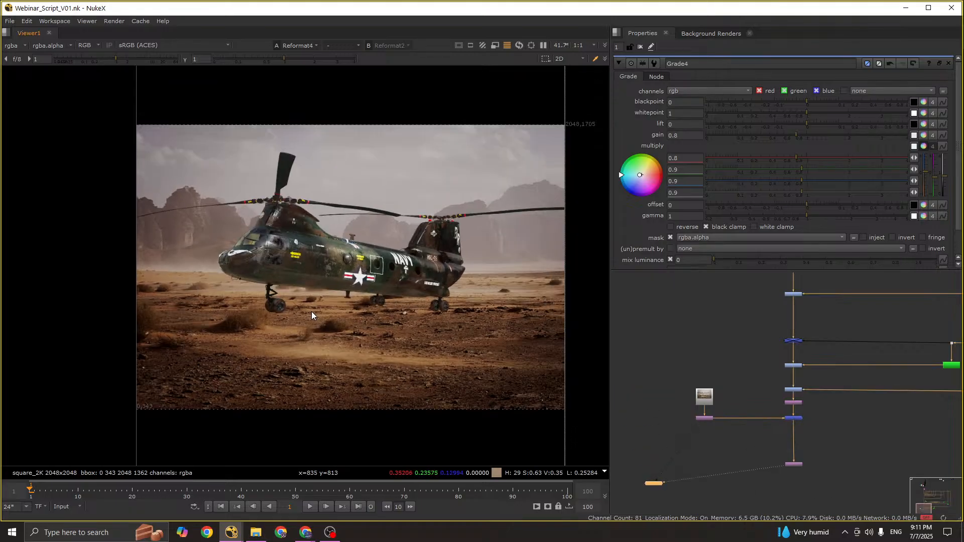
Step: Move the background plate, its Reformat, the Merge and the final Reformat down to free space below the helicopter branch, and reposition the Viewer node
middle_drag(724, 419, 715, 348)
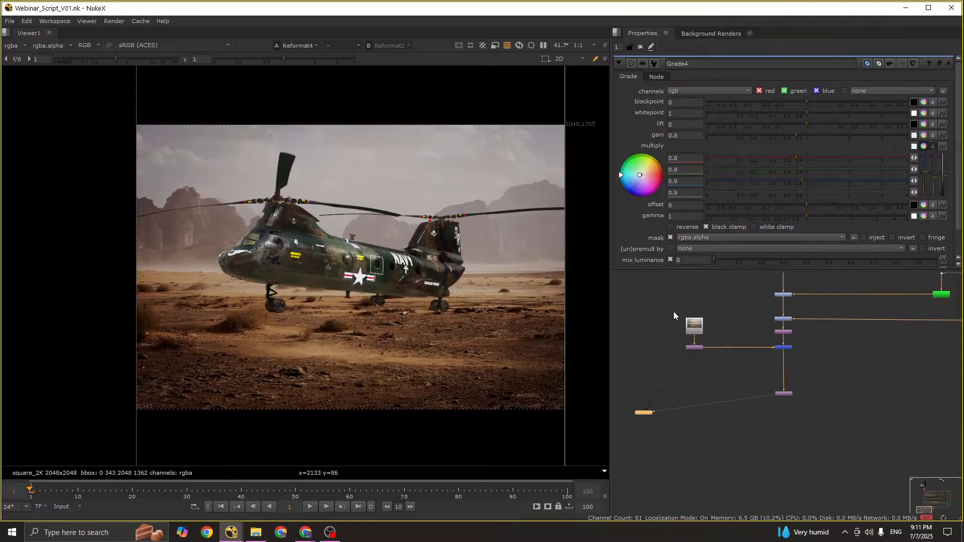
drag(673, 315, 811, 425)
drag(786, 348, 786, 414)
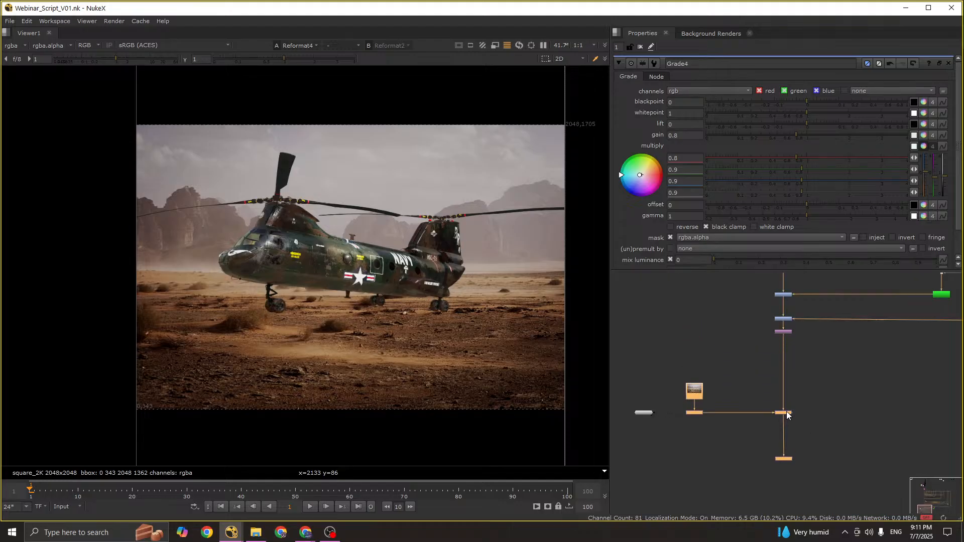
click(660, 434)
drag(643, 413, 656, 459)
Step: Compare the desert background plate on its own with the final helicopter composite, close up and as a whole
scroll(429, 269, up, 3)
scroll(431, 272, down, 4)
key(2)
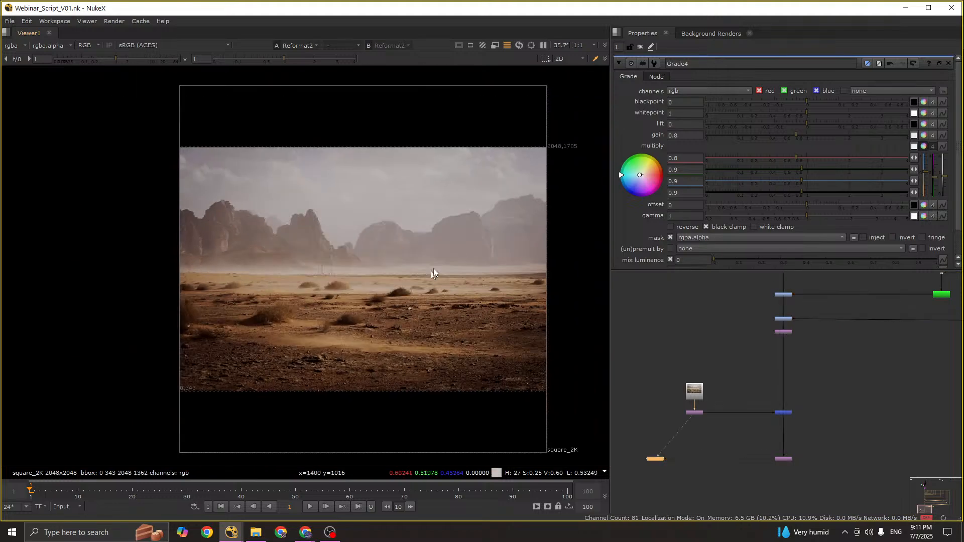
key(1)
scroll(390, 261, up, 2)
scroll(401, 261, down, 1)
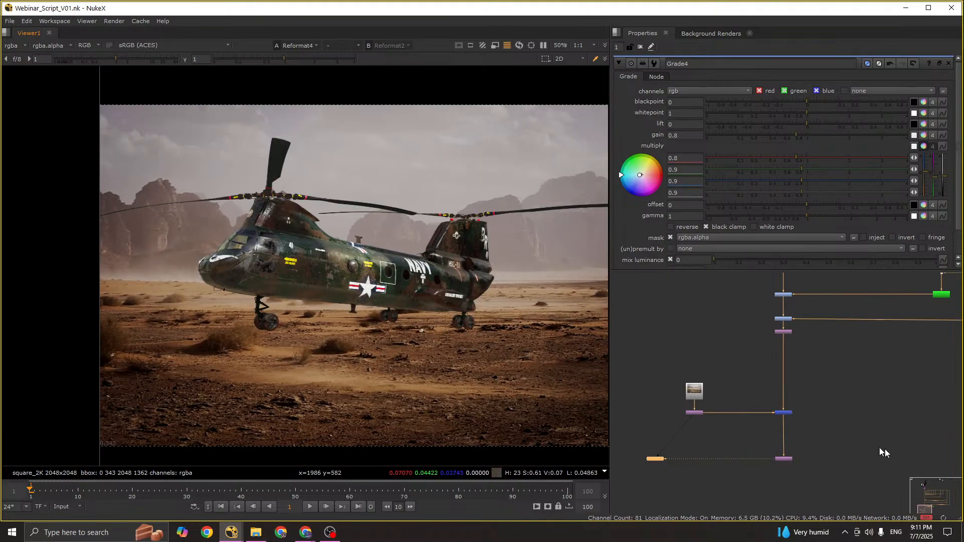
scroll(371, 253, down, 1)
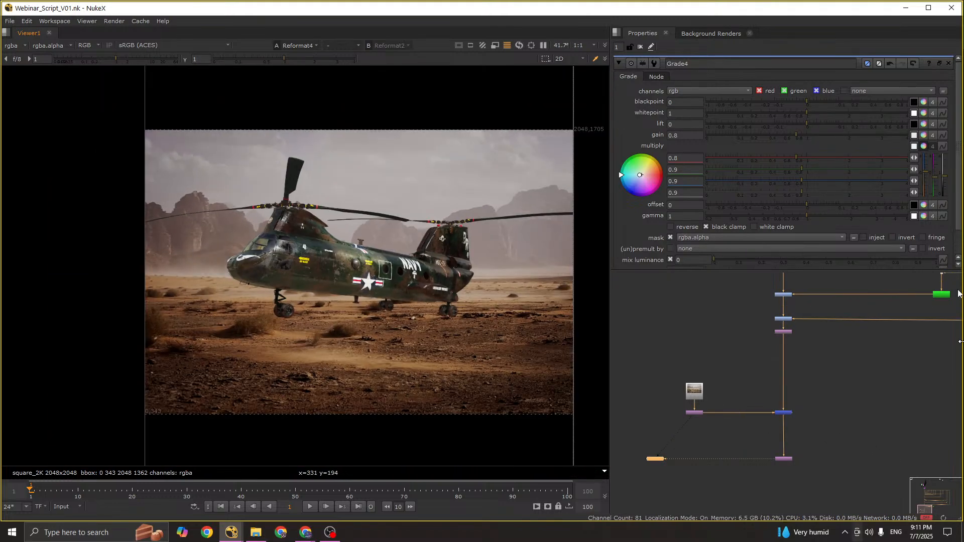
scroll(363, 247, up, 3)
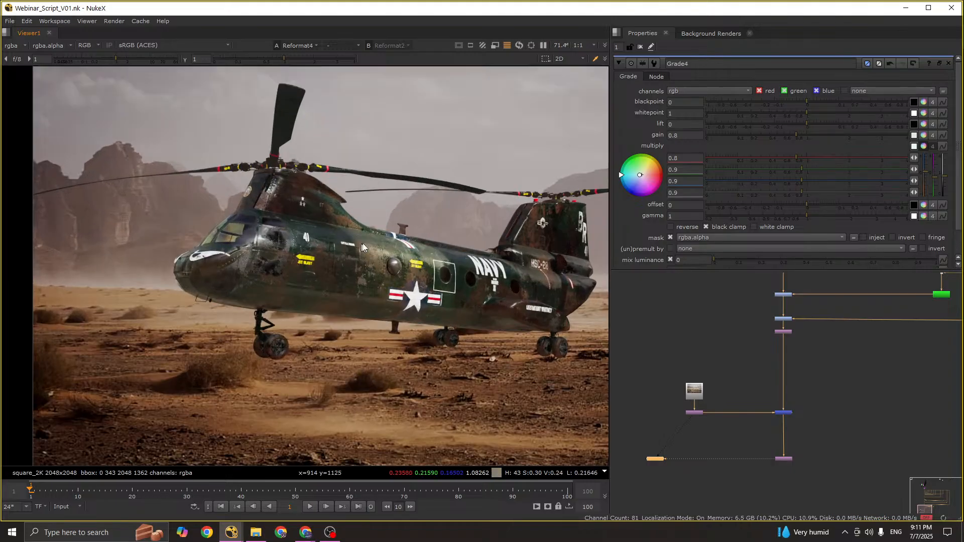
scroll(264, 294, down, 4)
Step: Insert a ColorCorrect between the background's Reformat and the Merge, and set its master contrast to 1.3
middle_drag(715, 409, 703, 387)
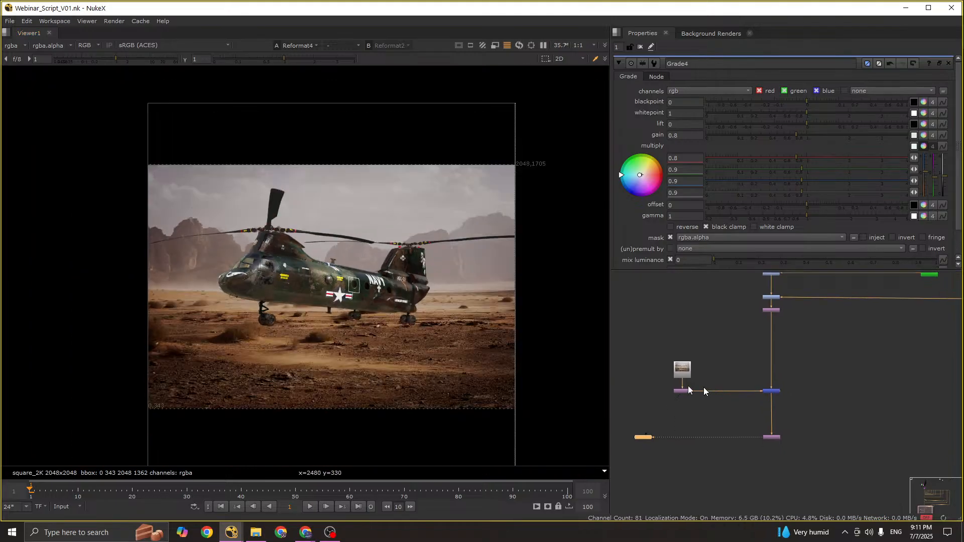
scroll(713, 381, up, 3)
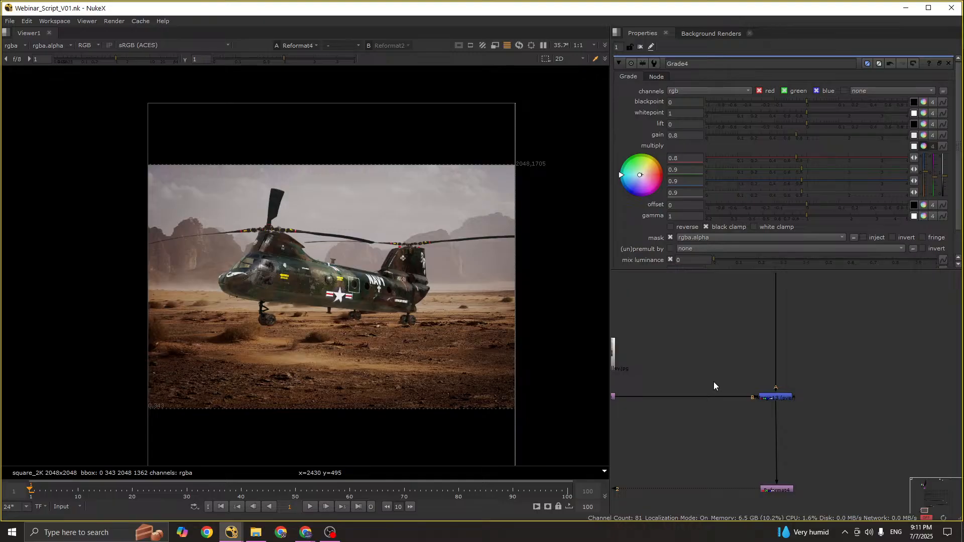
key(c)
middle_drag(311, 293, 352, 274)
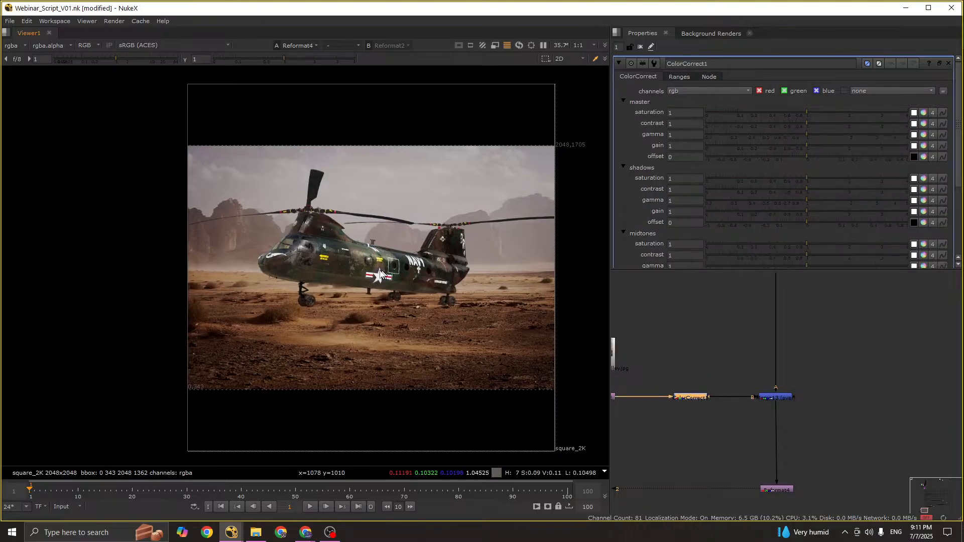
scroll(352, 274, up, 1)
click(691, 124)
text(.3)
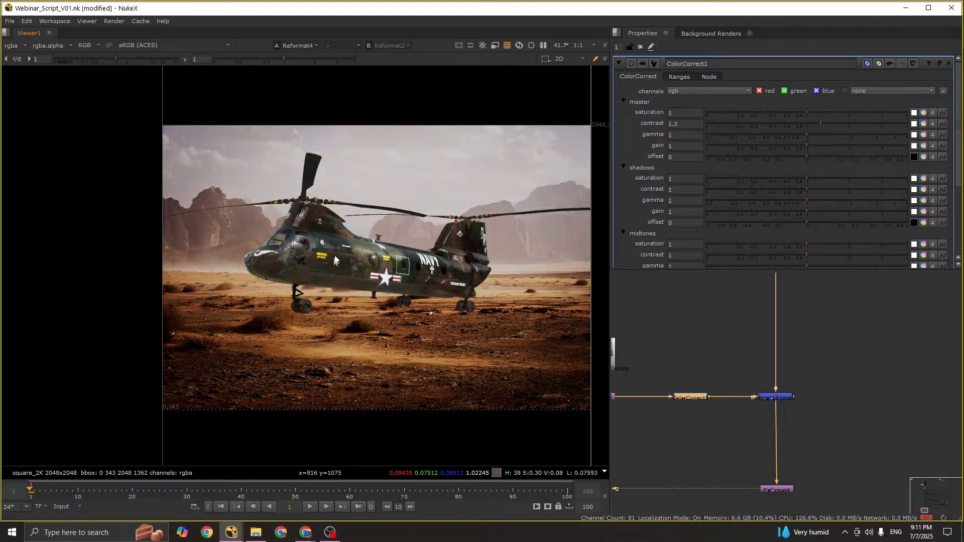
scroll(335, 258, up, 2)
middle_drag(332, 256, 373, 238)
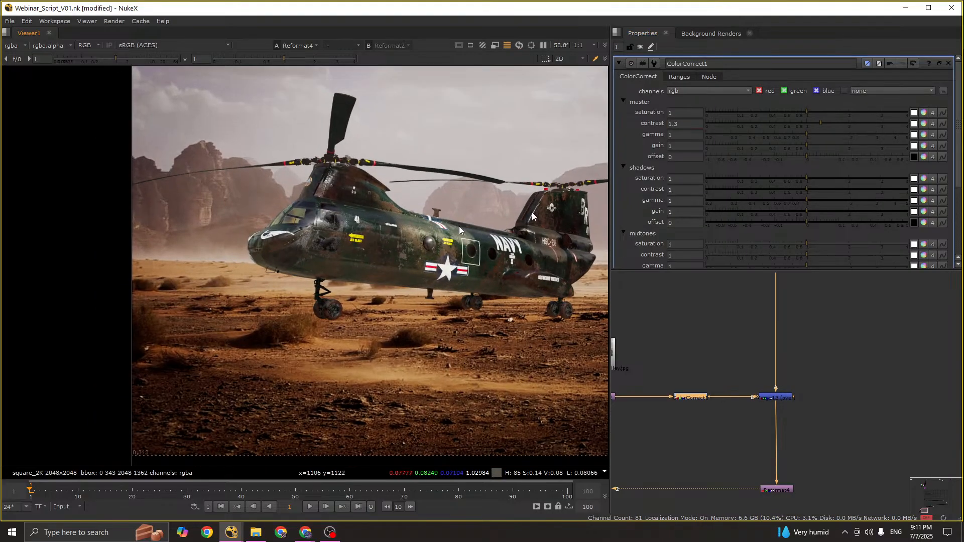
Step: Give the background a cooler look with master gain red 0.75 and blue 1.25, and set the master gamma to 0.95
click(926, 144)
drag(924, 174, 925, 167)
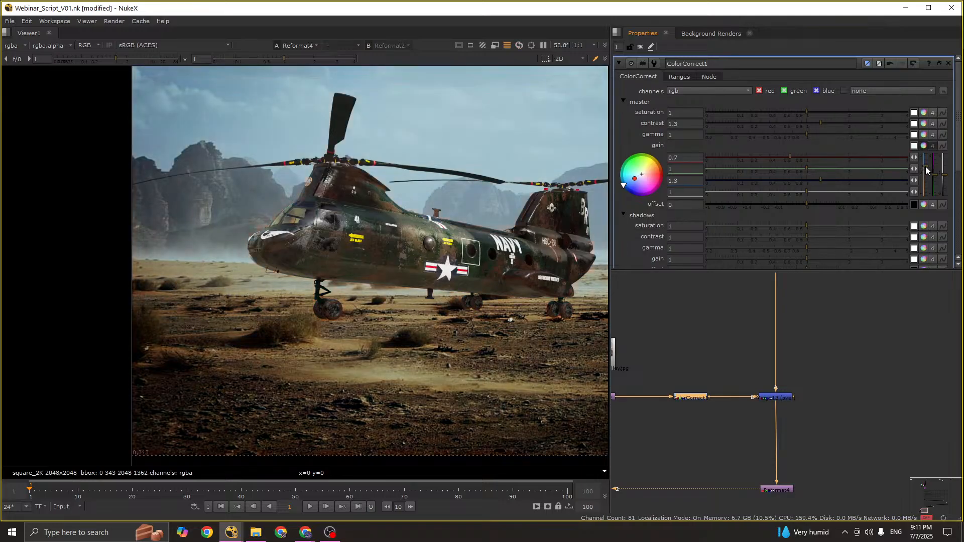
middle_drag(458, 278, 337, 282)
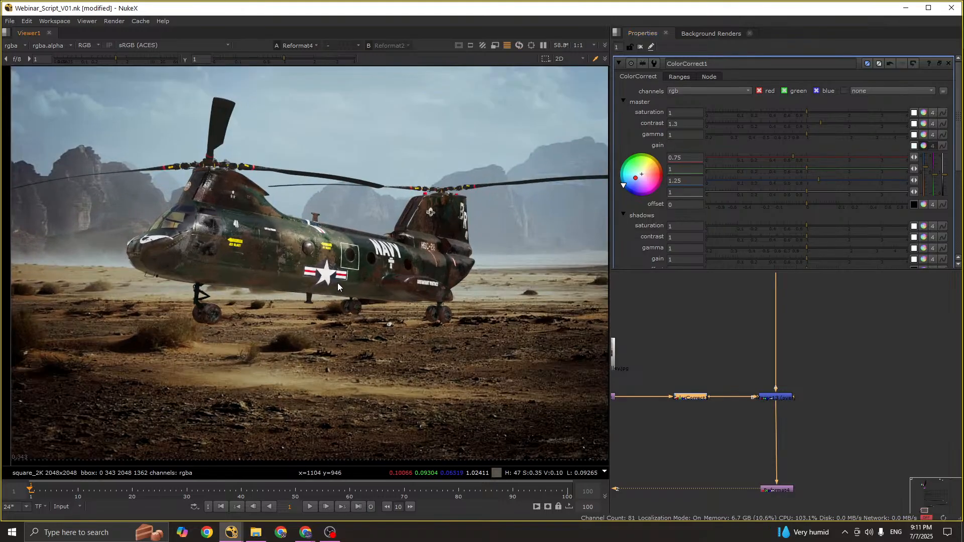
text(.9)
key(Return)
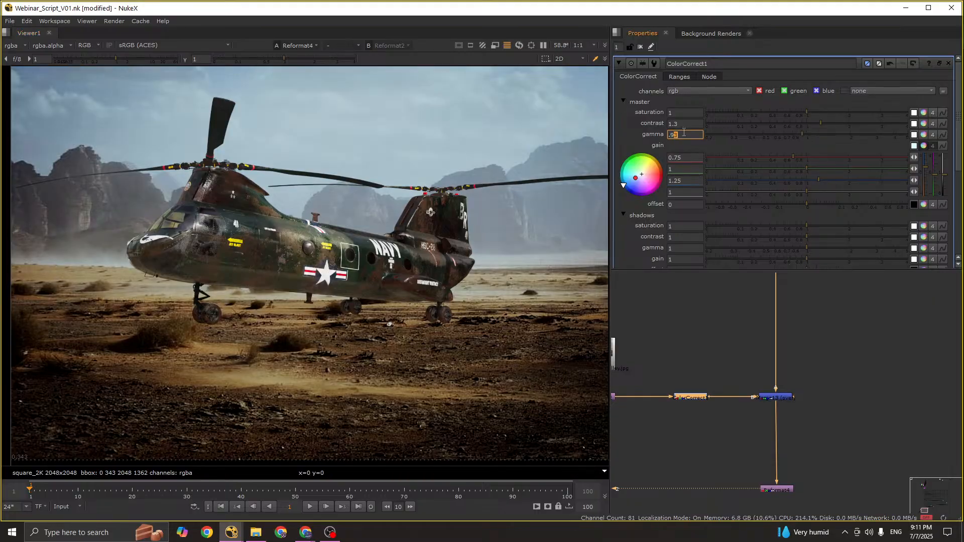
scroll(246, 291, down, 2)
scroll(248, 294, up, 1)
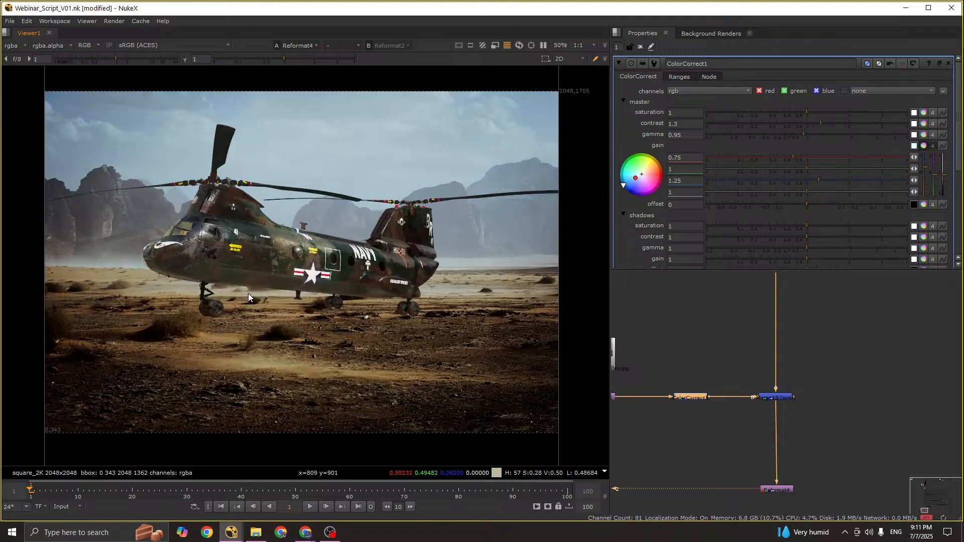
middle_drag(248, 293, 283, 298)
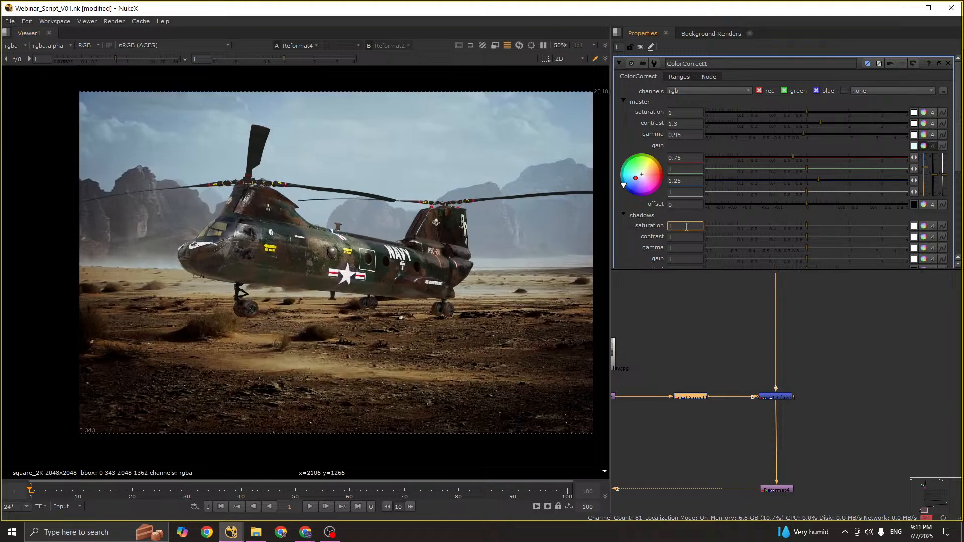
Step: Set the background ColorCorrect's shadows saturation to 1.3 and its green master gain to 1.08
key(Up)
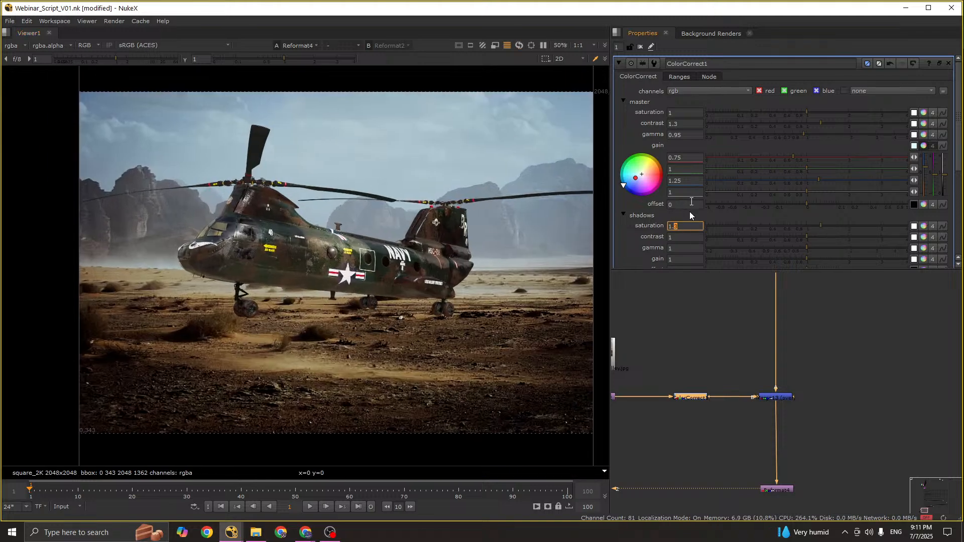
click(678, 167)
text(.1)
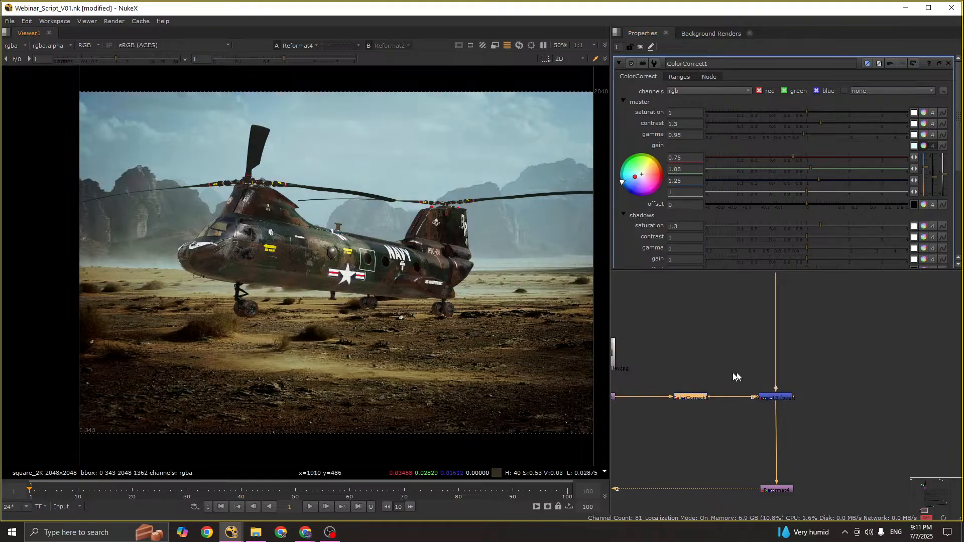
Step: Toggle the background ColorCorrect off and on to compare the composite with and without the cooler grade
drag(715, 370, 638, 426)
key(d)
key(d)
key(d)
scroll(293, 272, down, 3)
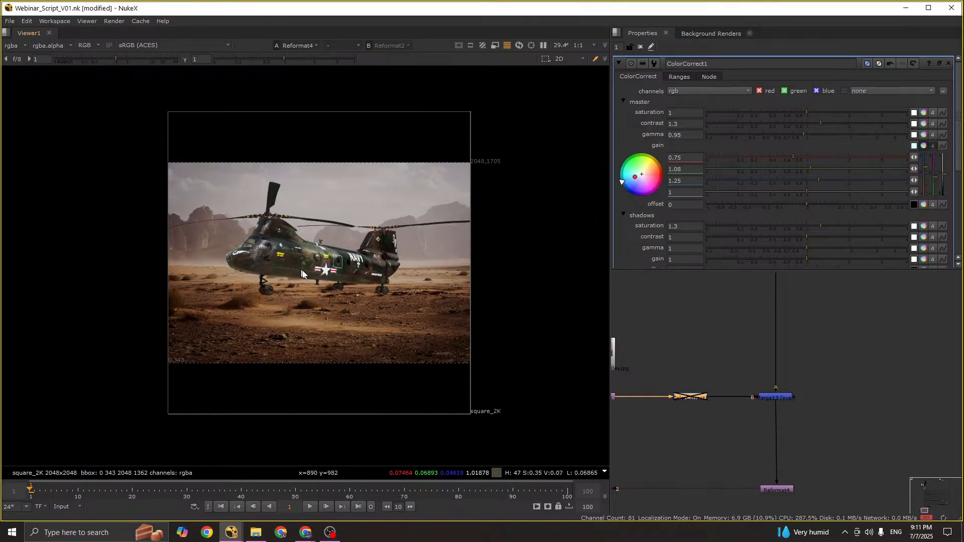
key(d)
scroll(325, 255, up, 4)
drag(289, 269, 248, 280)
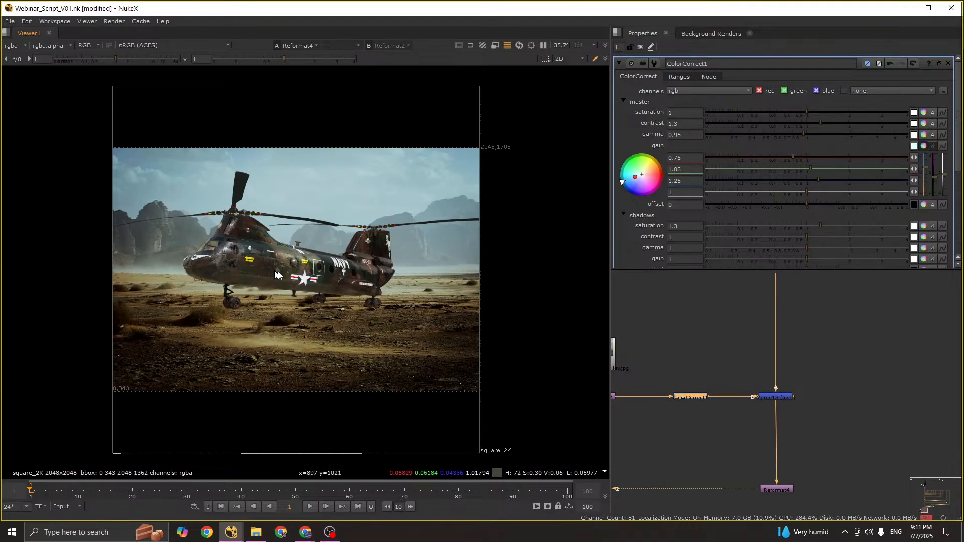
key(f)
Step: Move the helicopter's Reformat down, insert a ColorCorrect between it and the last landing gear Grade, and save the script
scroll(762, 364, down, 3)
scroll(762, 363, up, 2)
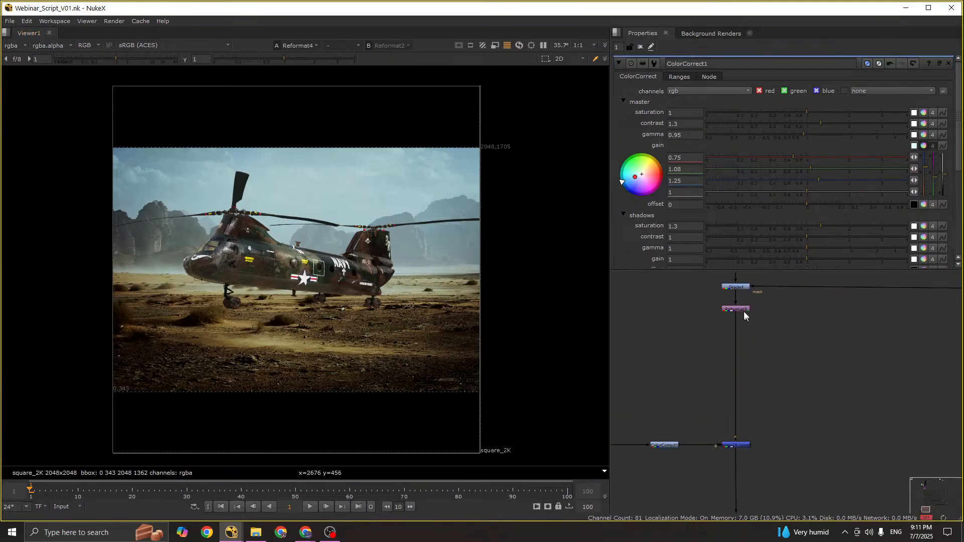
click(754, 340)
click(734, 376)
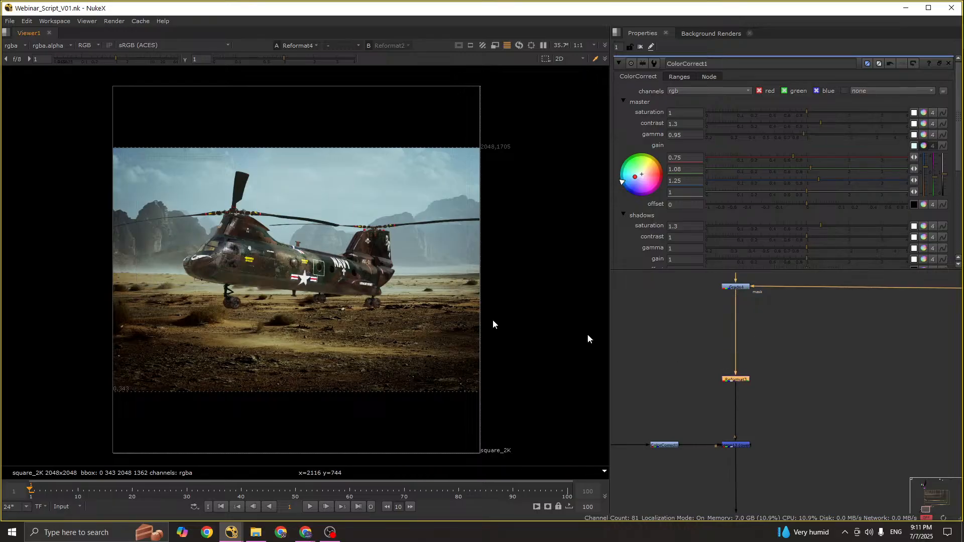
scroll(744, 338, up, 2)
key(c)
drag(743, 333, 720, 335)
scroll(721, 334, down, 3)
key(ctrl+s)
Step: View the last Grade, the new helicopter ColorCorrect and the background Reformat in turn, returning the viewer to the final composite
scroll(722, 312, up, 2)
click(722, 311)
key(1)
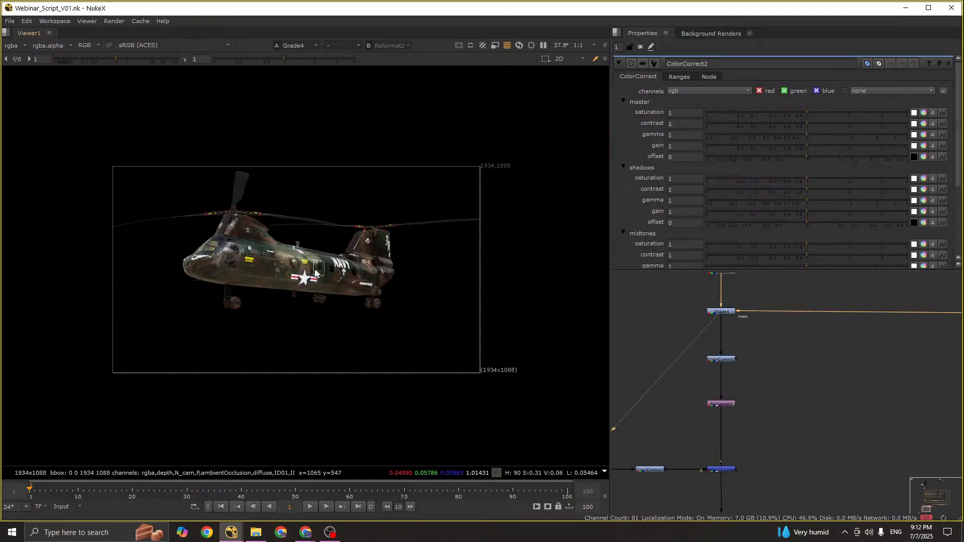
click(730, 360)
key(1)
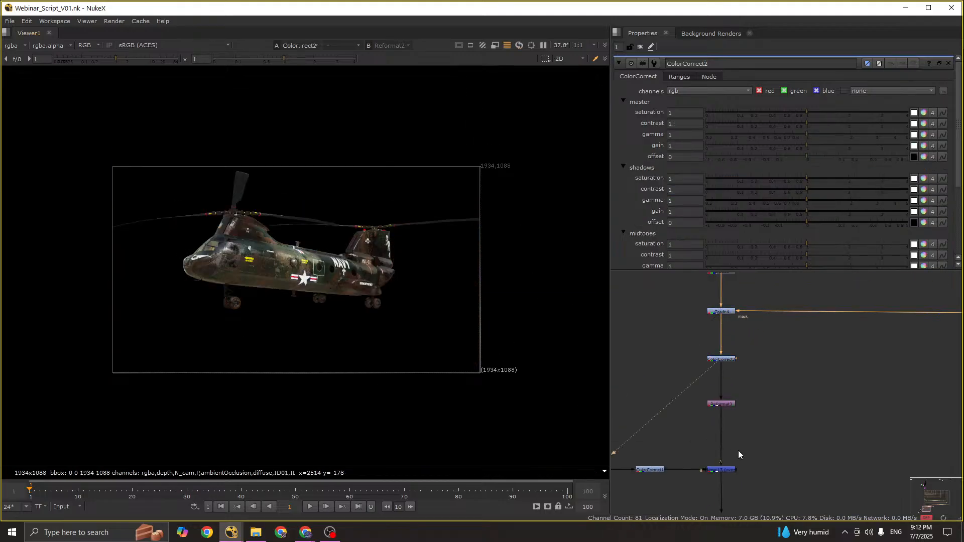
scroll(723, 454, down, 1)
scroll(718, 451, down, 2)
middle_drag(718, 451, 759, 387)
click(673, 397)
key(1)
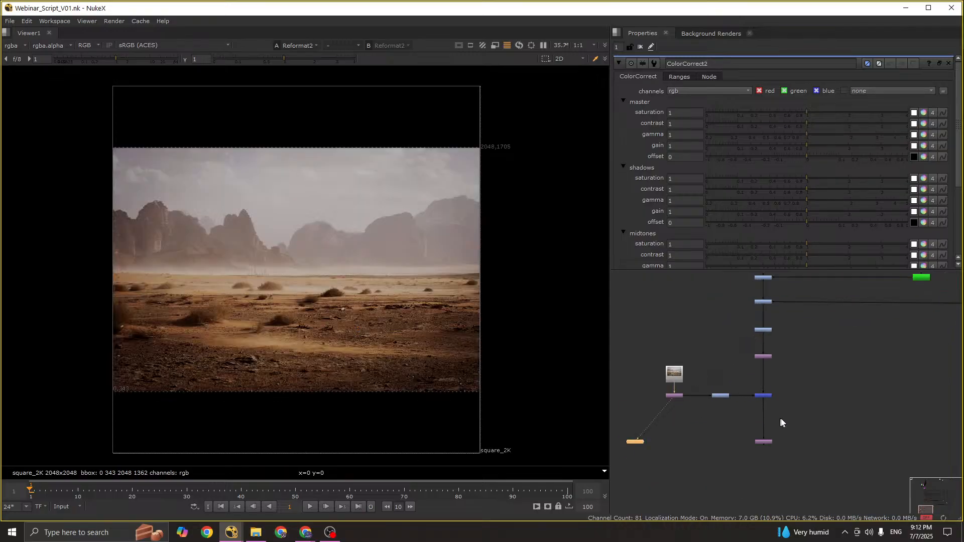
click(761, 441)
key(1)
Step: Set the helicopter ColorCorrect's master saturation to 0.8 and master gain to 1.1
scroll(764, 335, up, 4)
click(763, 331)
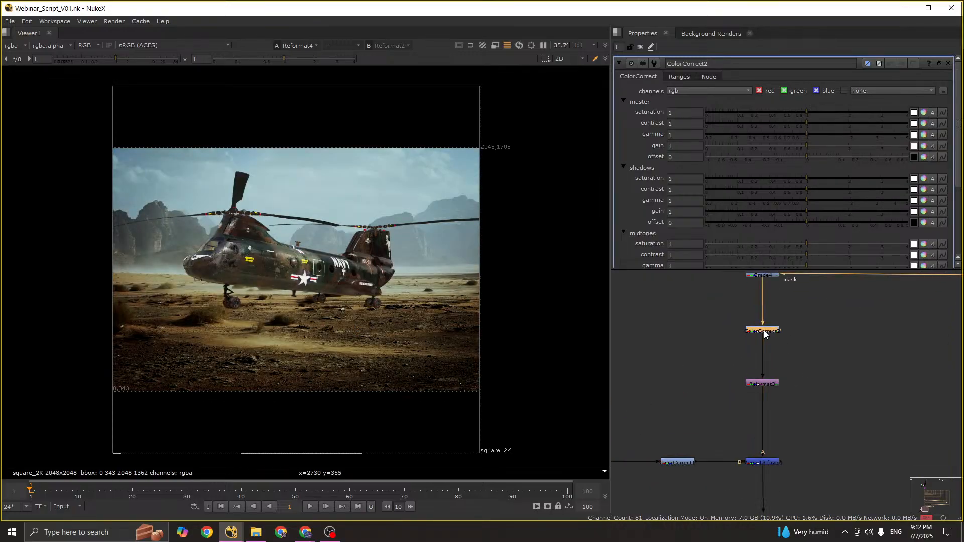
key(h)
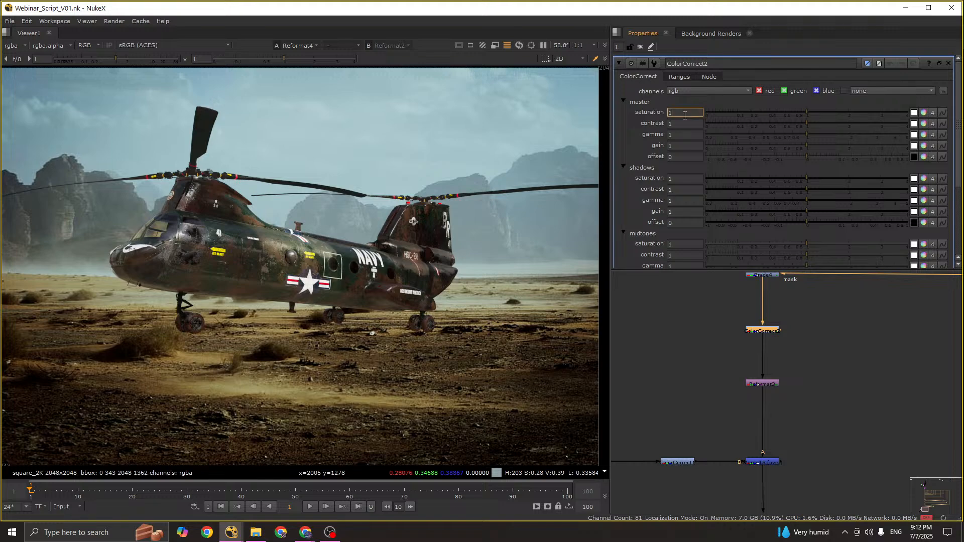
text(.1)
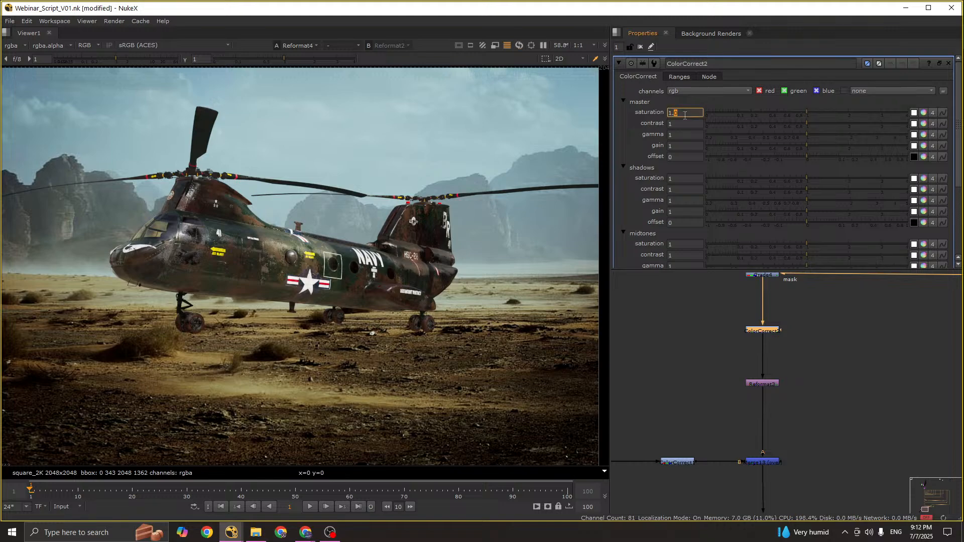
key(Return)
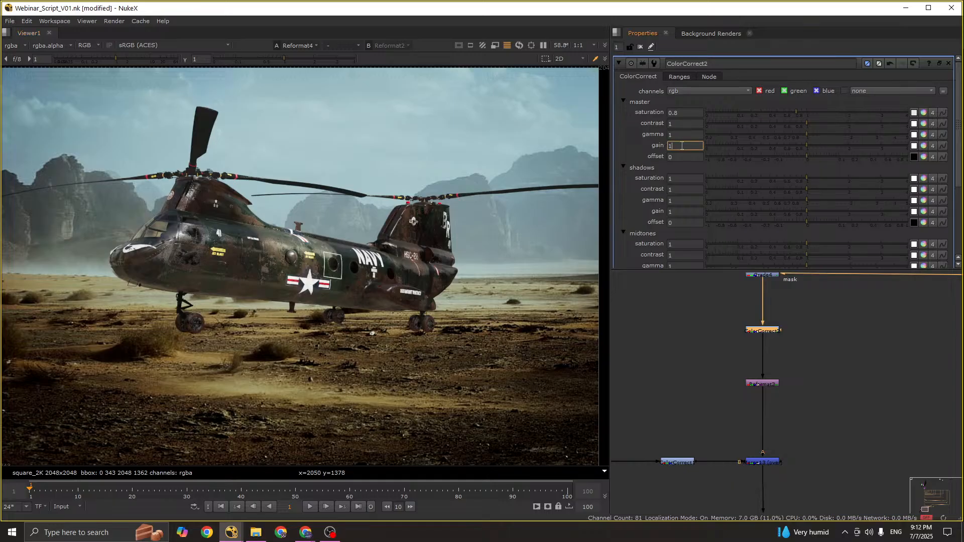
text(.1)
key(Return)
key(f)
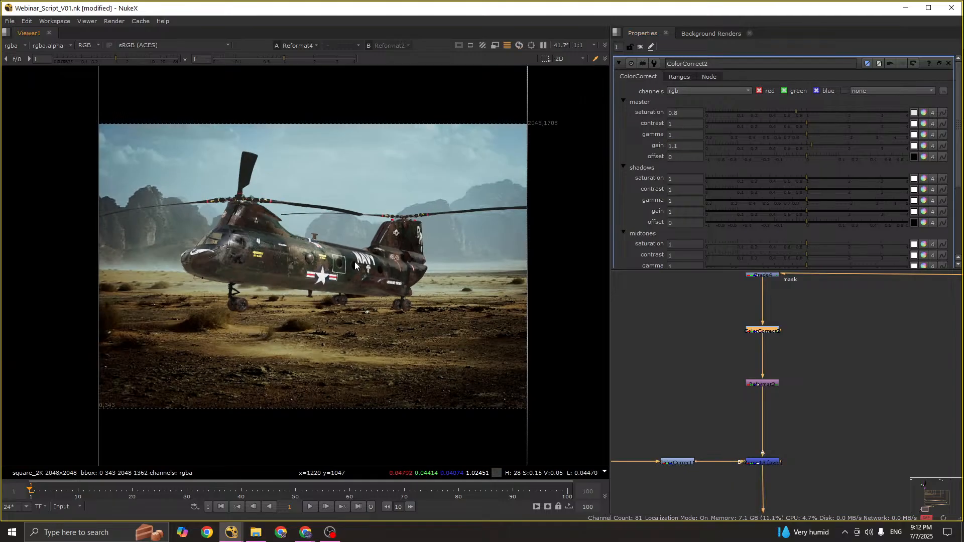
scroll(355, 266, up, 1)
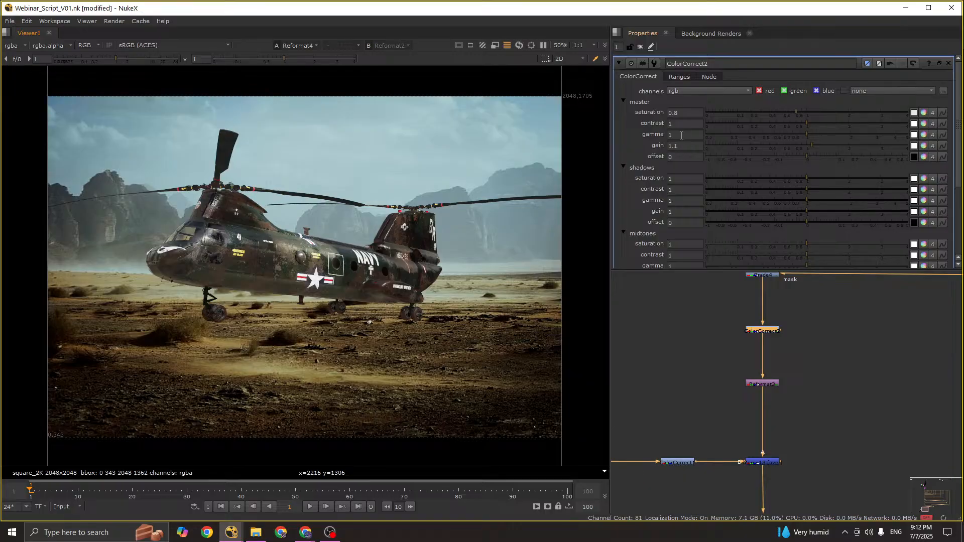
Step: Split the helicopter ColorCorrect's master gain into channels and set red to 1 and green to 1.06
click(925, 146)
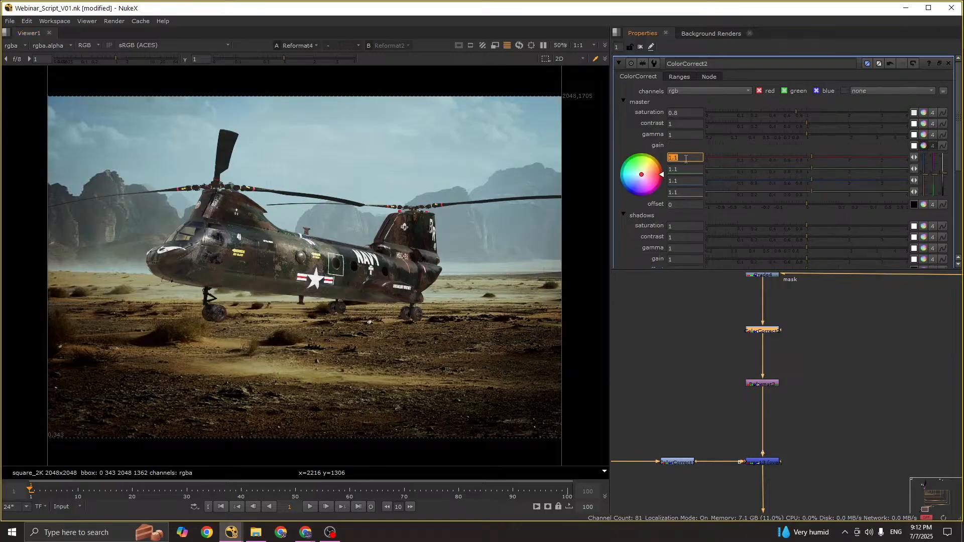
text(1)
key(Return)
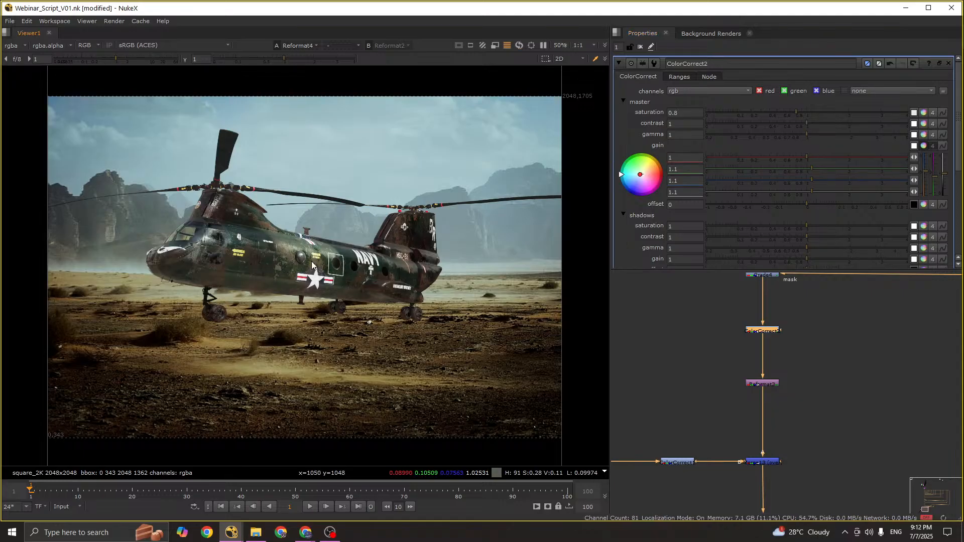
scroll(311, 258, up, 2)
double_click(686, 172)
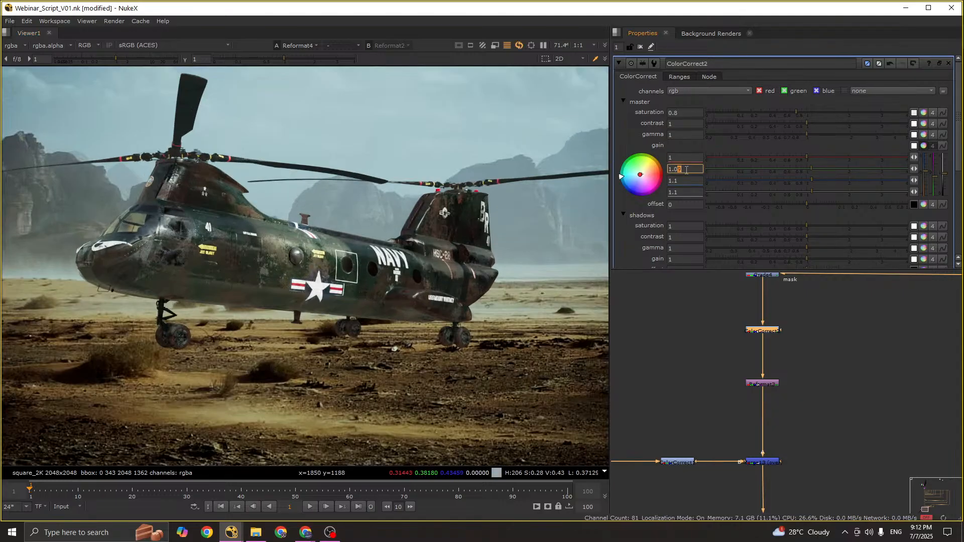
text(1.06)
scroll(289, 257, down, 4)
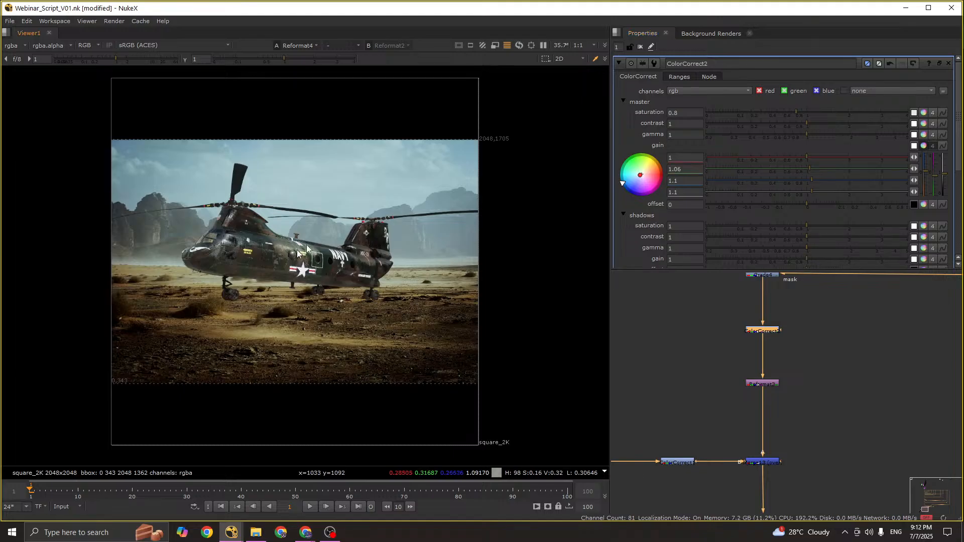
Step: View the background plate's Reformat, then return the viewer to the final Reformat
scroll(745, 338, down, 2)
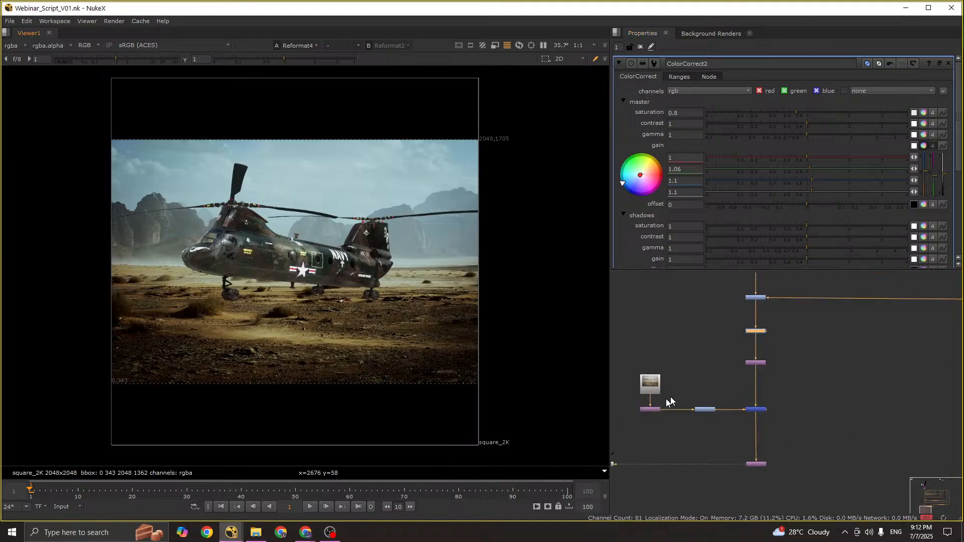
click(655, 409)
key(1)
drag(705, 435, 805, 491)
key(1)
Step: Select the helicopter and background ColorCorrect nodes and toggle both off and on to compare the ungraded and graded composite
click(732, 327)
scroll(732, 327, up, 1)
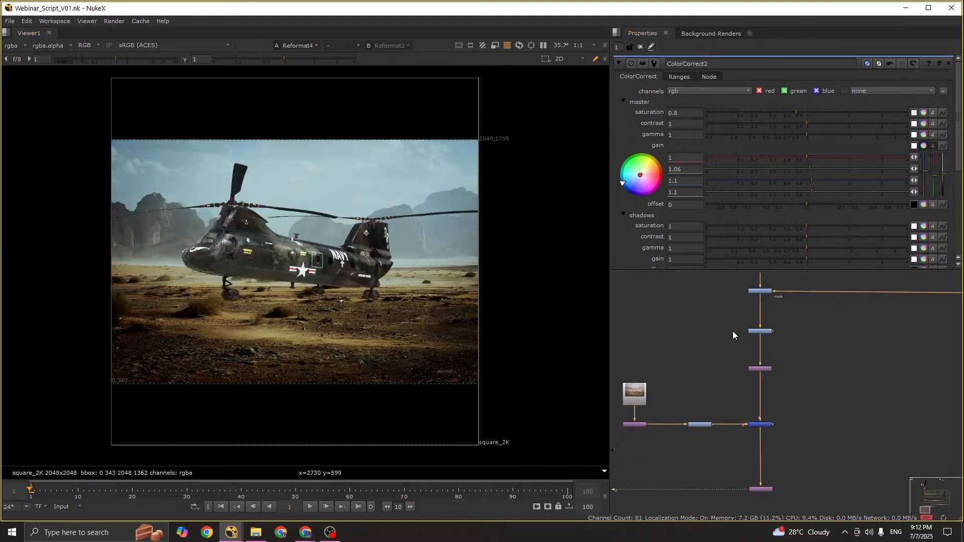
drag(727, 315, 823, 357)
shift+drag(648, 396, 728, 484)
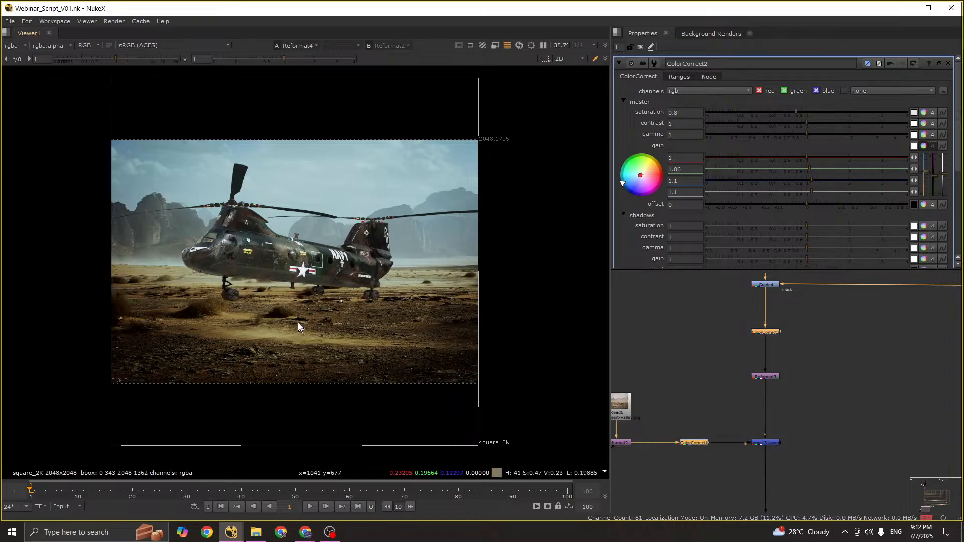
key(d)
scroll(313, 269, up, 3)
key(d)
key(d)
key(d)
key(d)
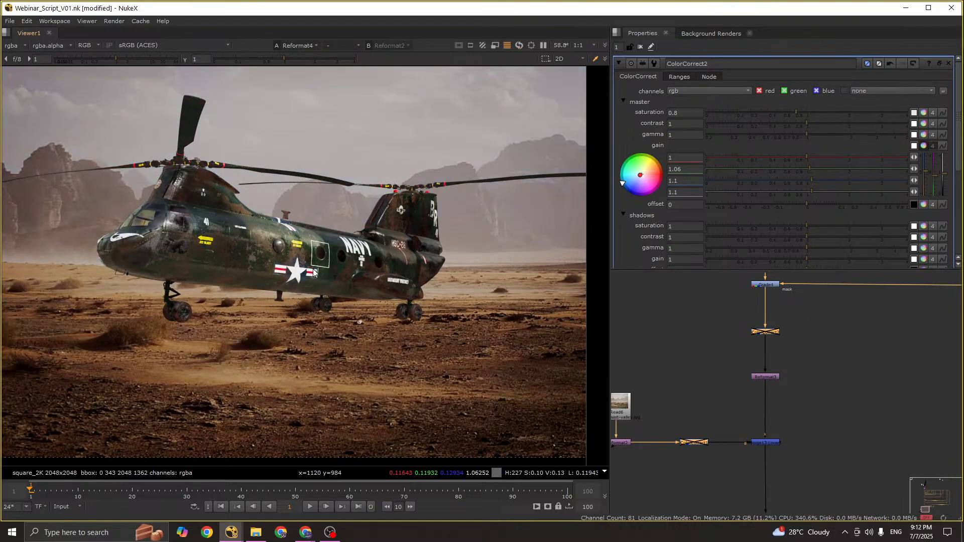
scroll(313, 271, down, 3)
key(d)
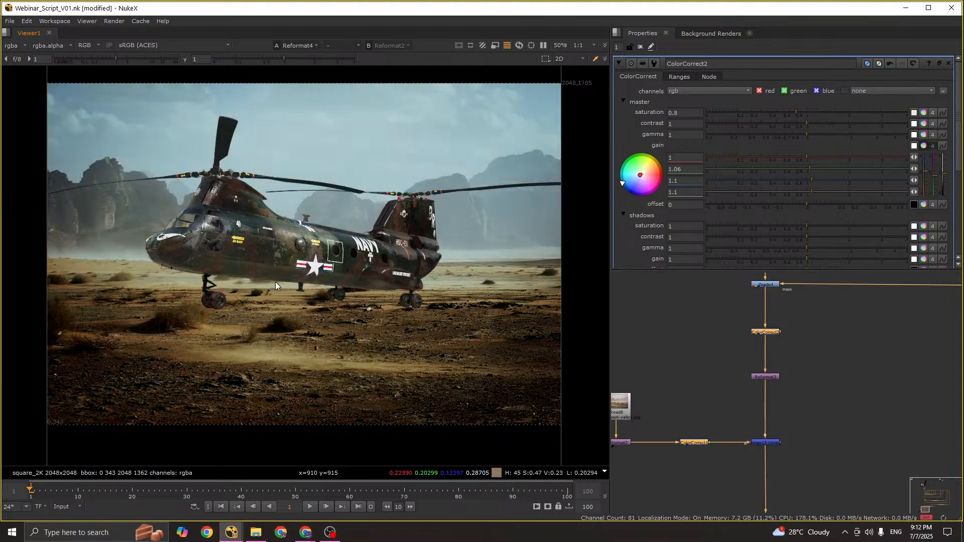
Step: Compare the original background plate with the graded composite, ending on the composite
scroll(275, 282, down, 1)
key(2)
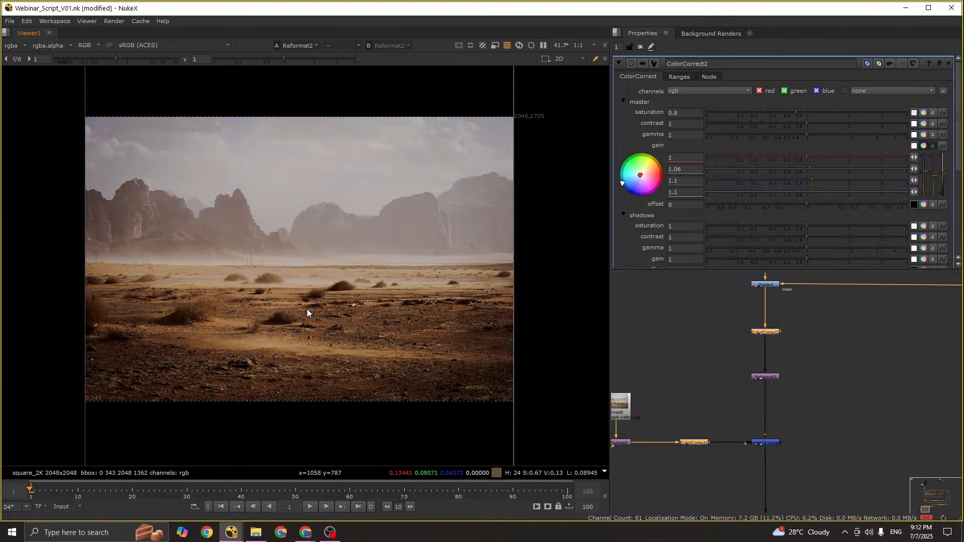
key(1)
key(2)
key(1)
middle_drag(793, 436, 795, 413)
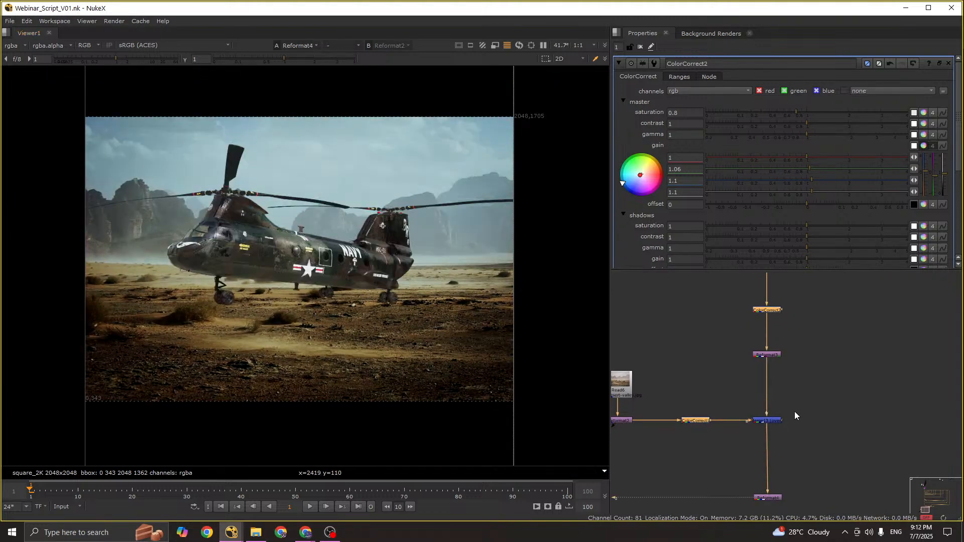
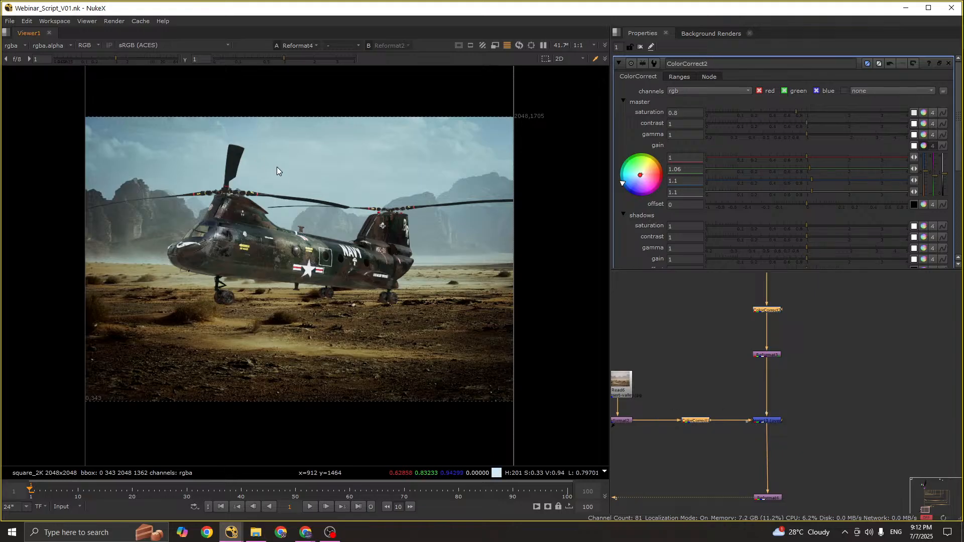
middle_drag(276, 167, 276, 221)
Step: Add a Text node fed by the final Merge, set its message to "wip", and view it
middle_drag(809, 458, 798, 413)
key(Tab)
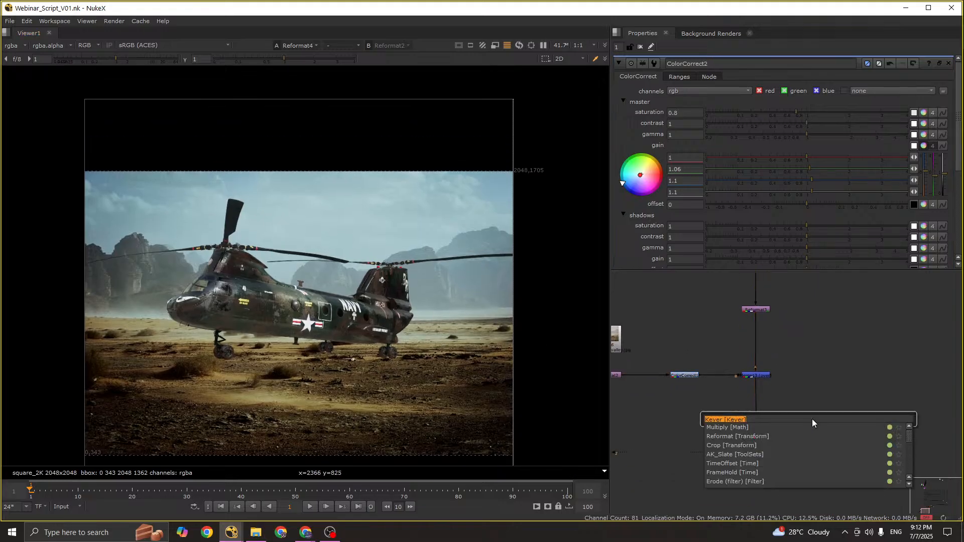
text(TEXT)
key(Return)
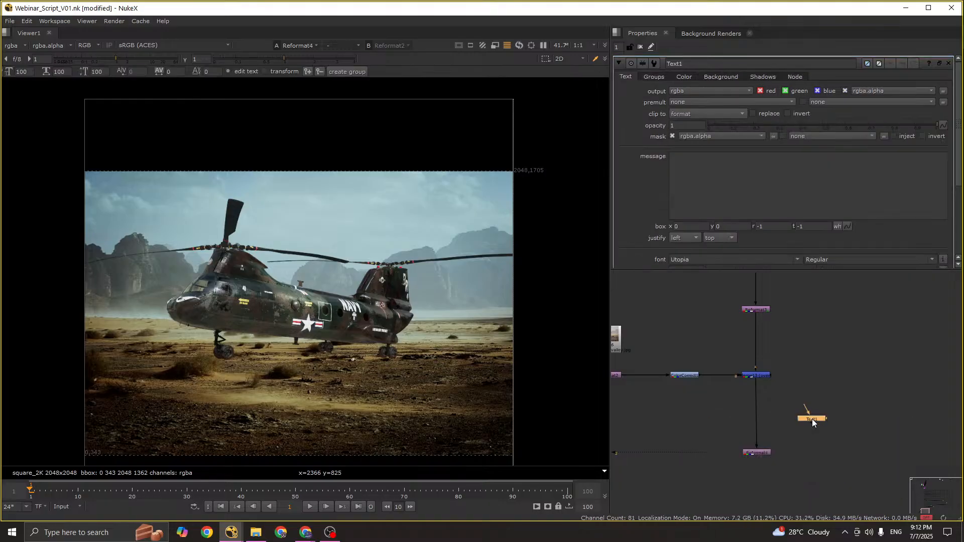
mouse_move(811, 415)
mouse_down()
mouse_move(762, 400)
mouse_move(757, 377)
mouse_move(814, 427)
mouse_up()
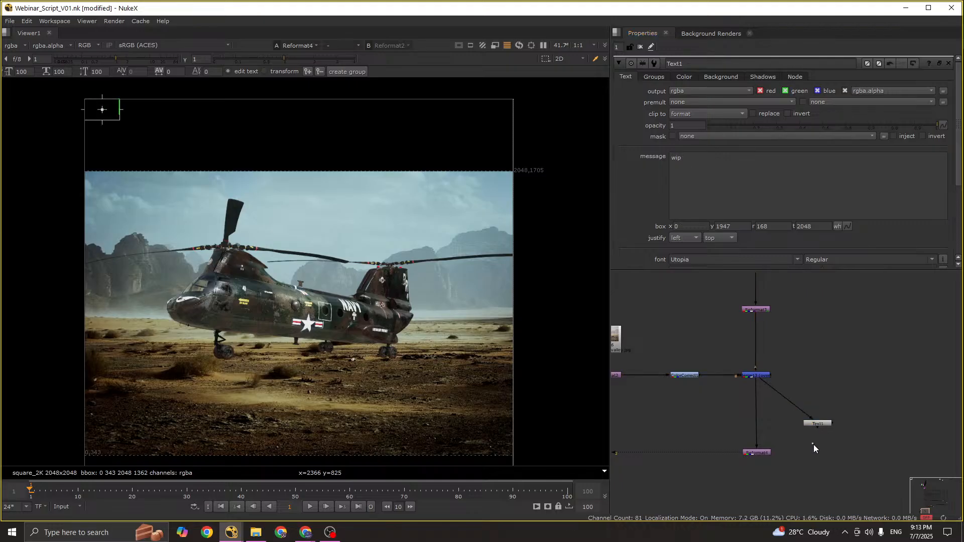
key(1)
Step: Set the "wip" text's font size to 300 and move it to about the middle of the black bar above the image
double_click(687, 165)
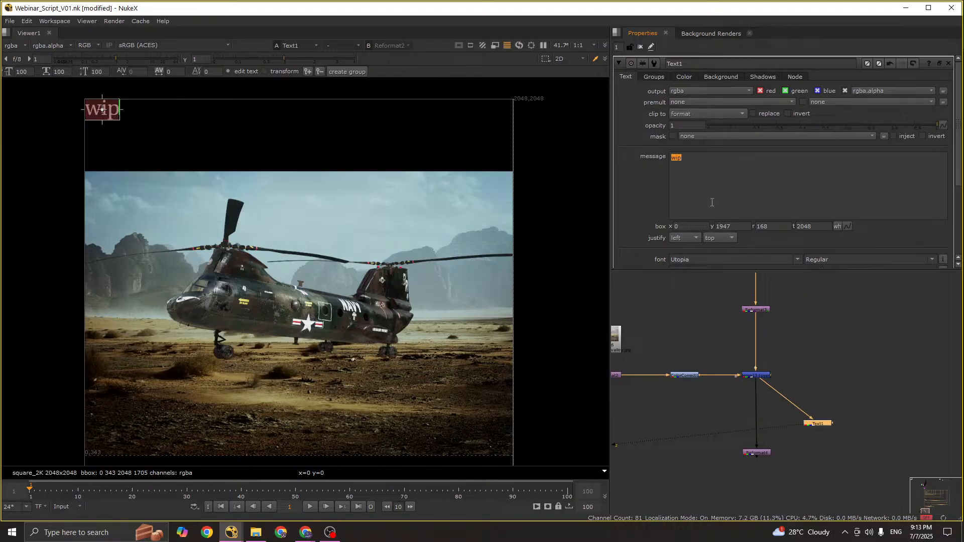
scroll(716, 241, down, 3)
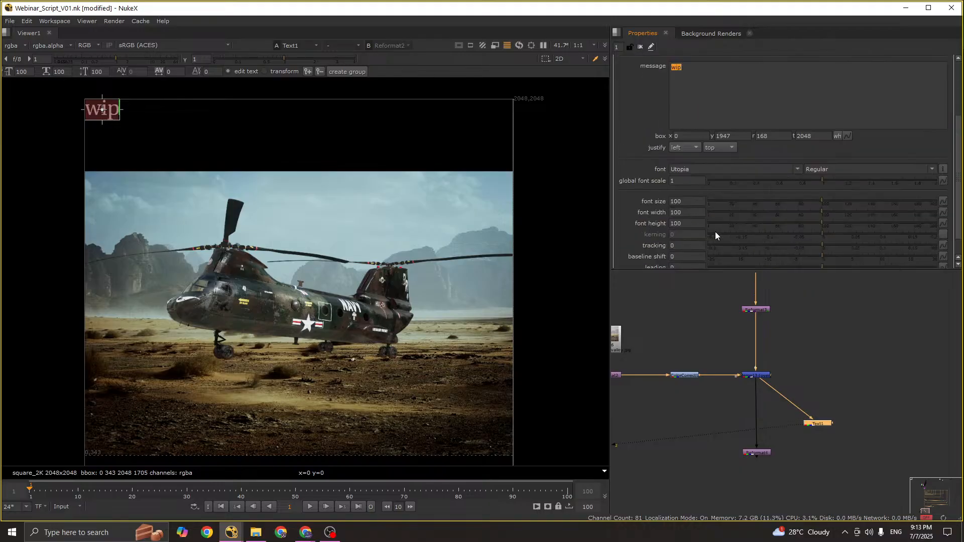
click(687, 201)
text(300)
key(Return)
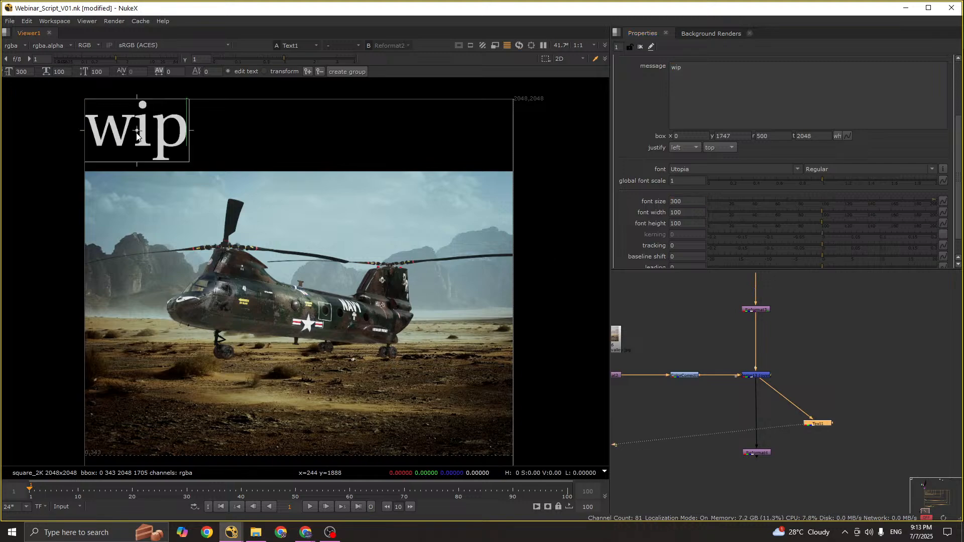
drag(137, 135, 274, 141)
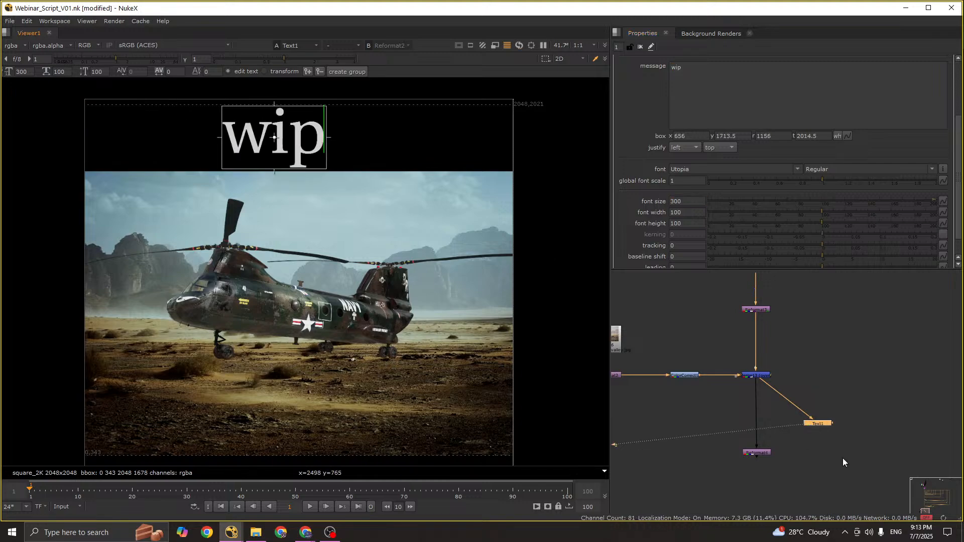
Step: Connect the final Reformat's input to the Text node and view the Reformat's output
drag(756, 446, 817, 423)
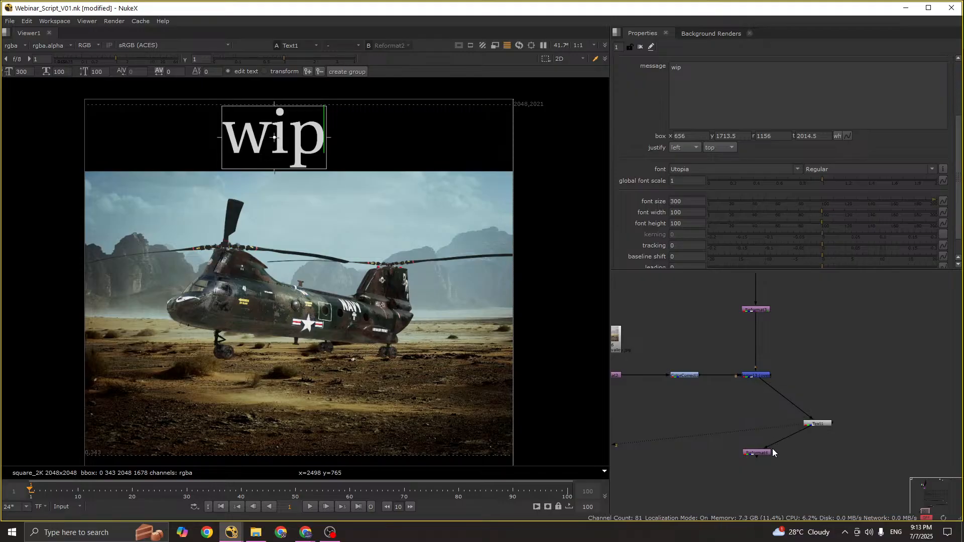
double_click(770, 453)
key(1)
Step: Examine the labelled composite in a full-screen viewer, checking the helicopter's integration with the sky, mountains and ground
key(space)
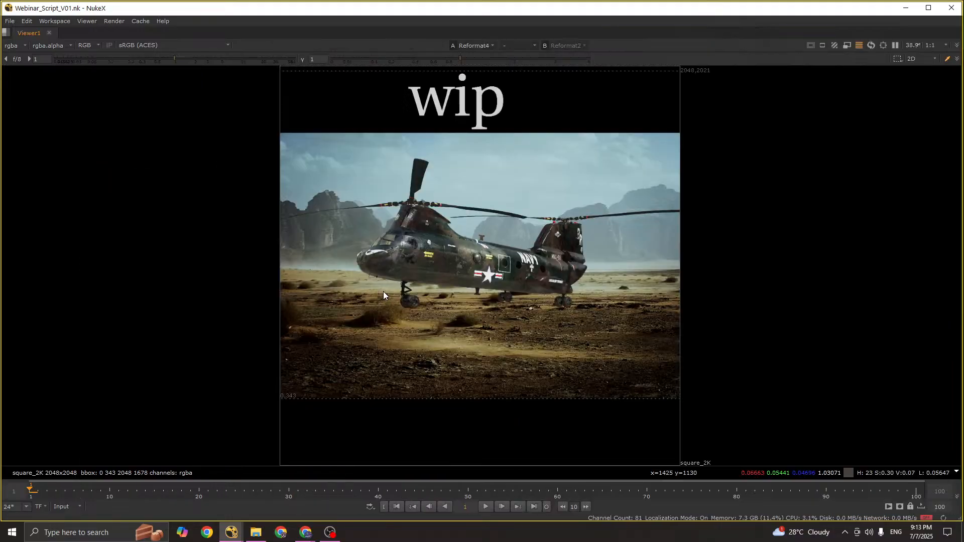
key(f)
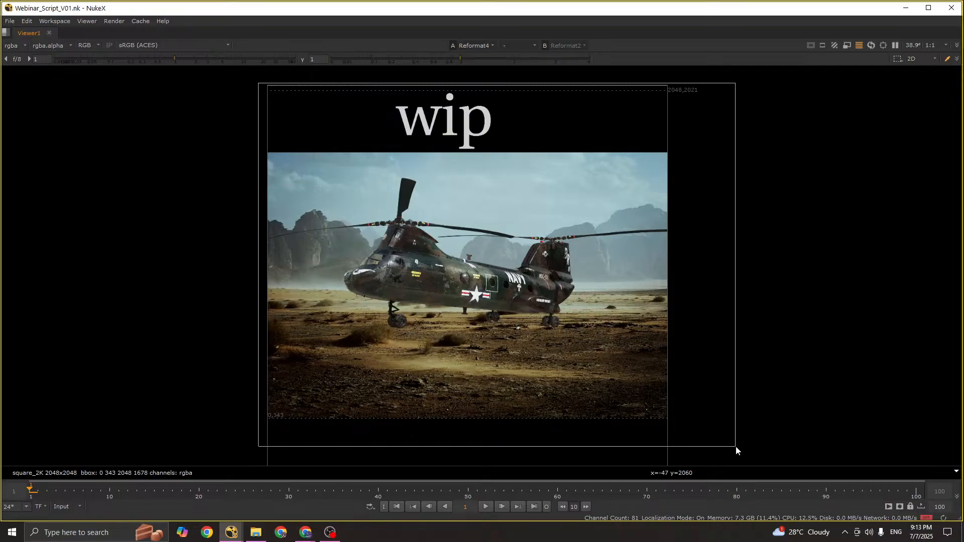
scroll(544, 327, up, 2)
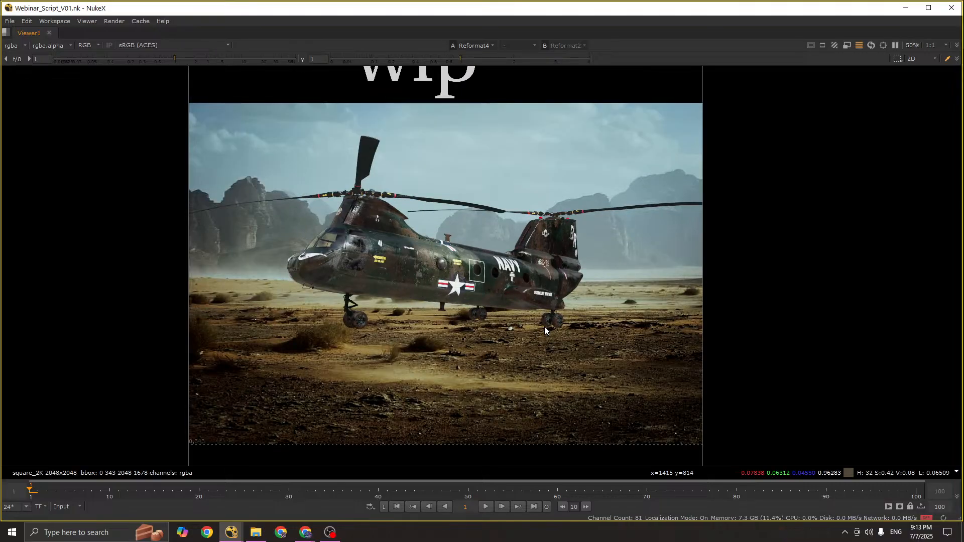
key(space)
middle_drag(537, 317, 446, 276)
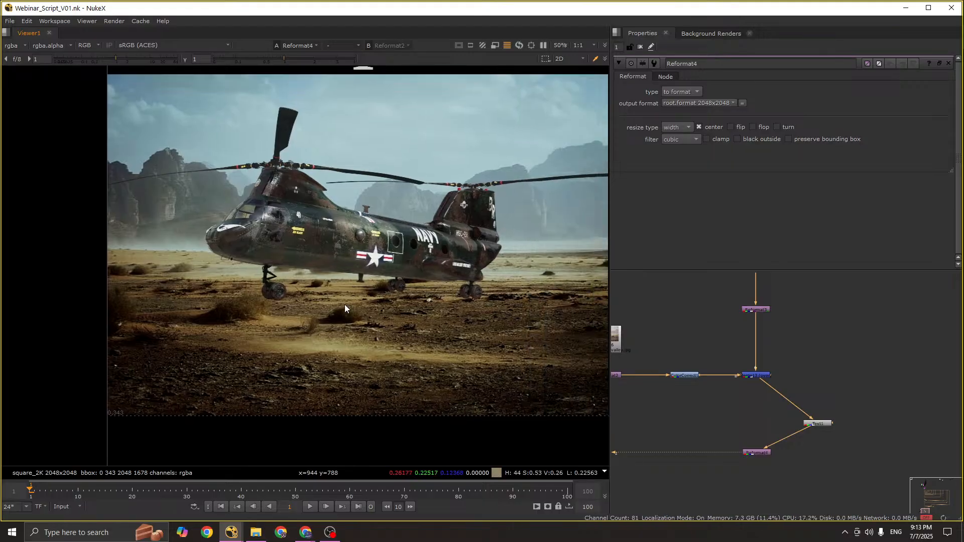
scroll(397, 218, up, 5)
scroll(391, 219, down, 2)
key(space)
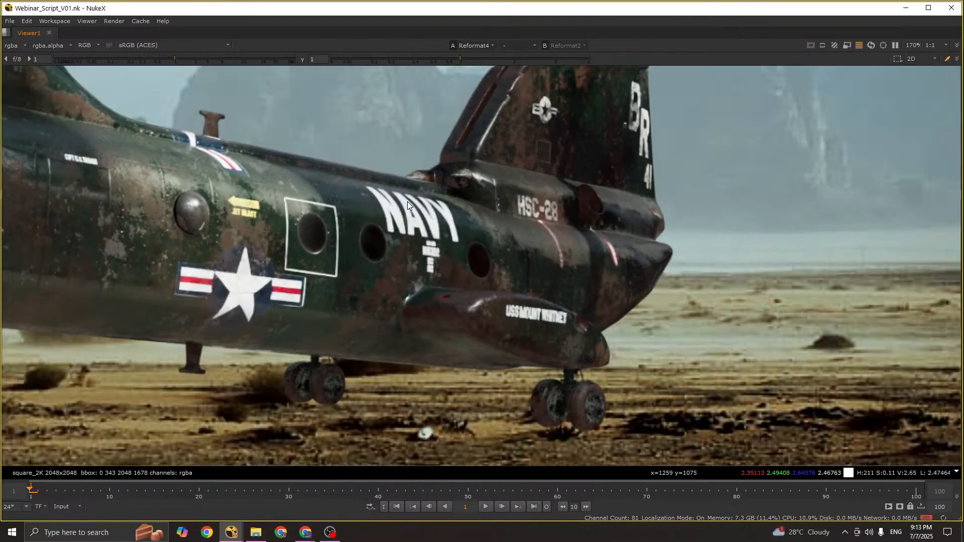
scroll(408, 200, down, 7)
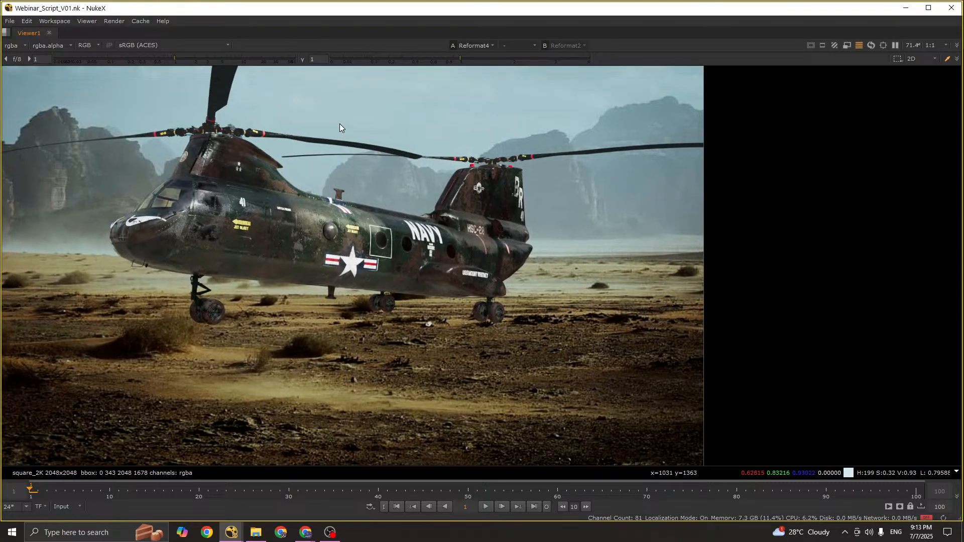
middle_drag(339, 124, 344, 193)
scroll(394, 140, down, 1)
scroll(322, 149, up, 3)
scroll(416, 153, down, 3)
mouse_move(534, 124)
mouse_down()
mouse_move(417, 183)
mouse_move(454, 159)
mouse_up()
scroll(454, 158, up, 2)
drag(133, 144, 200, 175)
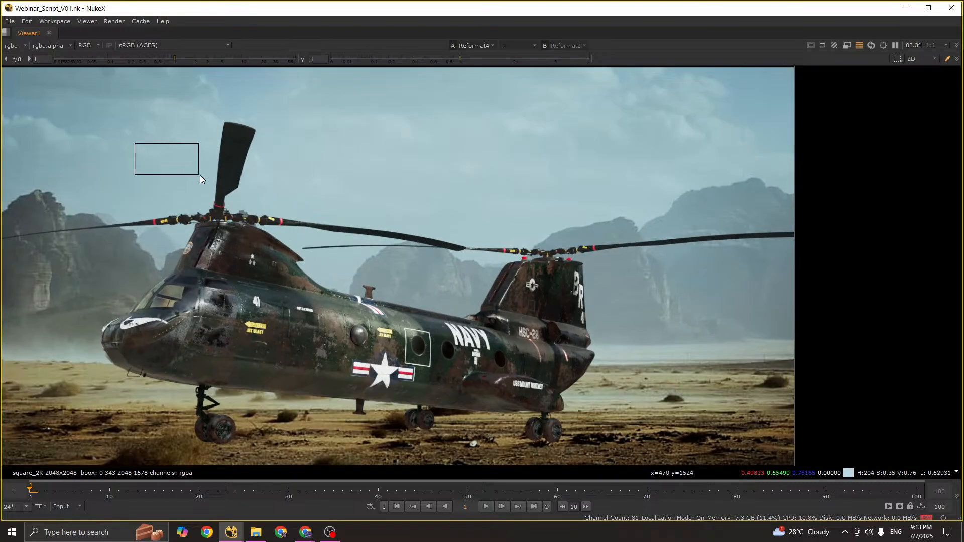
scroll(199, 175, down, 1)
scroll(302, 294, down, 3)
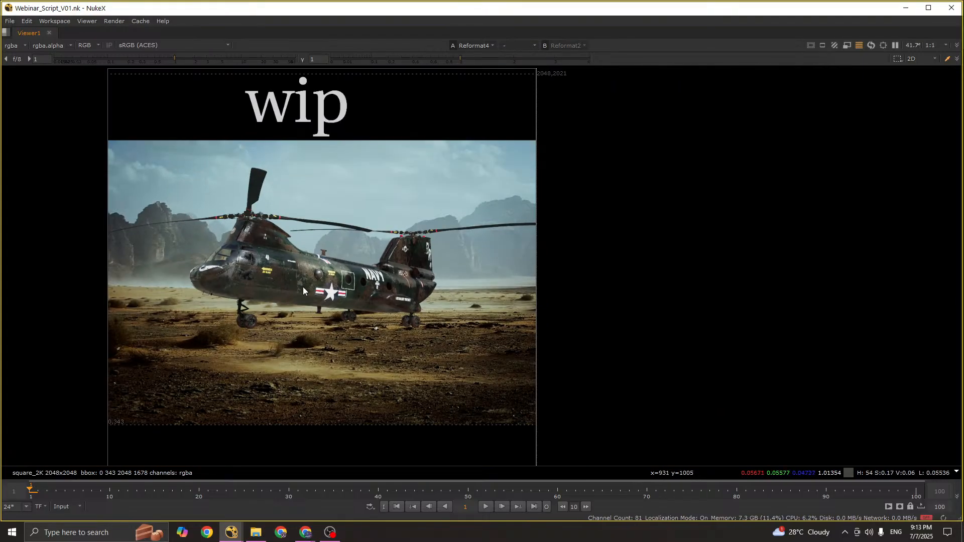
Step: Inspect the helicopter's star insignia, NAVY lettering and body texture up close against the overall composite
scroll(351, 289, up, 5)
scroll(351, 290, up, 3)
drag(291, 216, 422, 384)
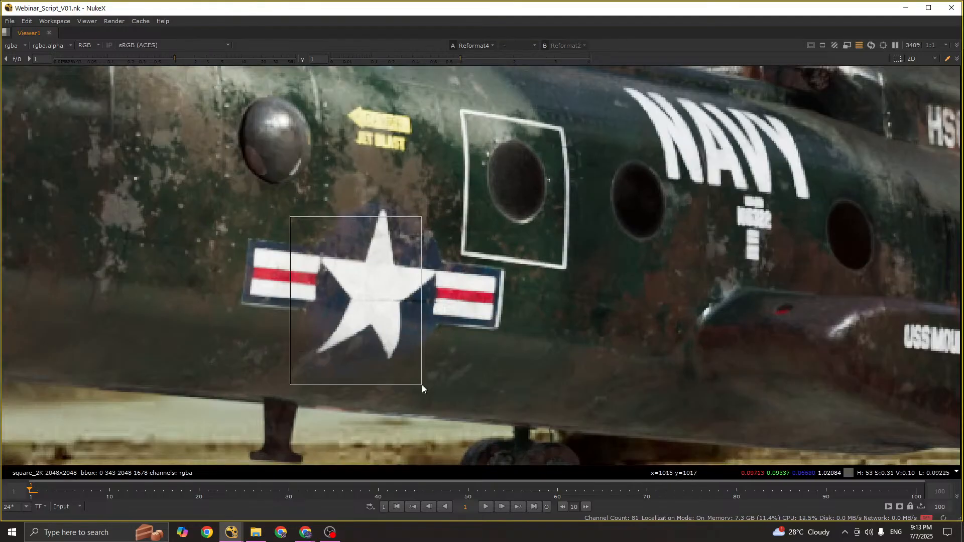
scroll(396, 318, down, 3)
scroll(307, 260, up, 2)
scroll(406, 333, down, 3)
scroll(616, 324, up, 3)
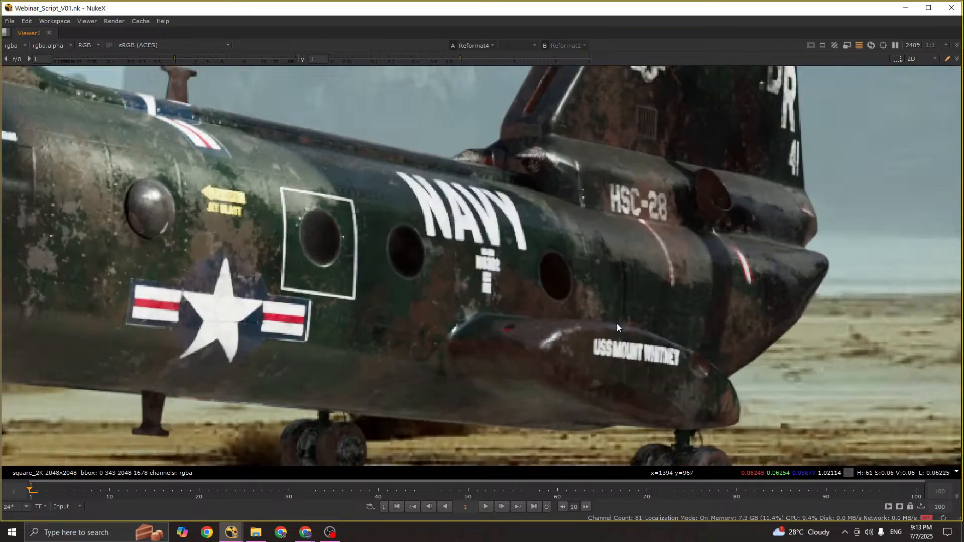
scroll(451, 215, up, 4)
scroll(546, 305, down, 3)
scroll(546, 306, down, 6)
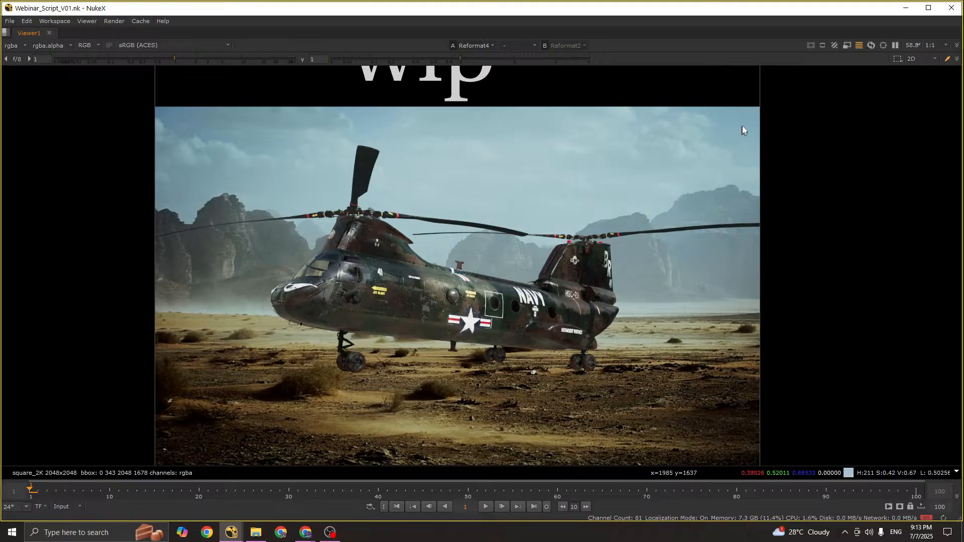
scroll(481, 265, up, 4)
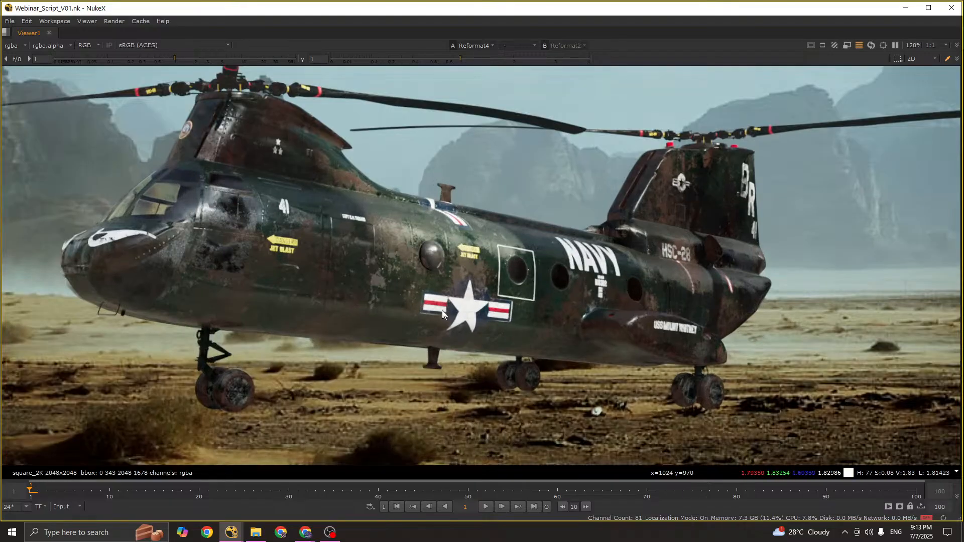
scroll(421, 304, down, 3)
key(space)
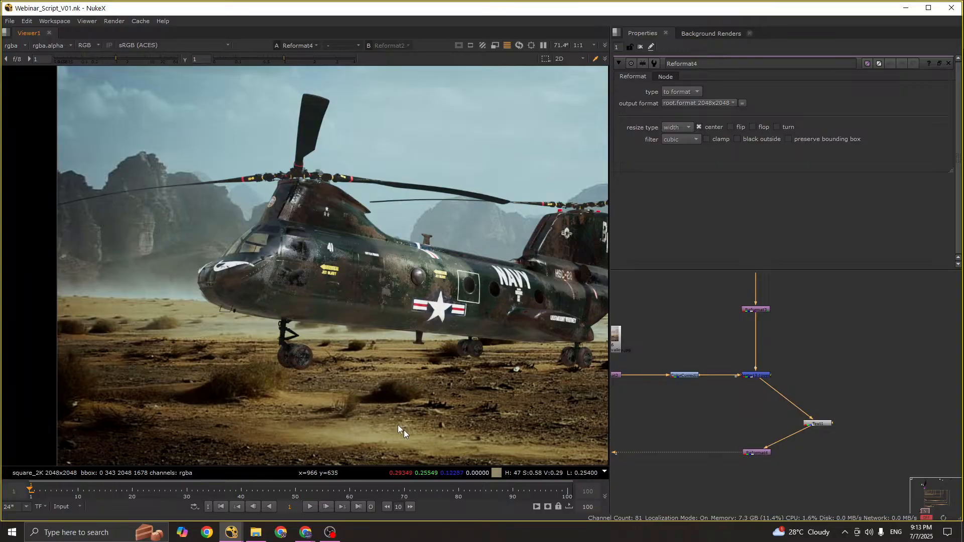
scroll(499, 272, up, 4)
scroll(571, 263, up, 5)
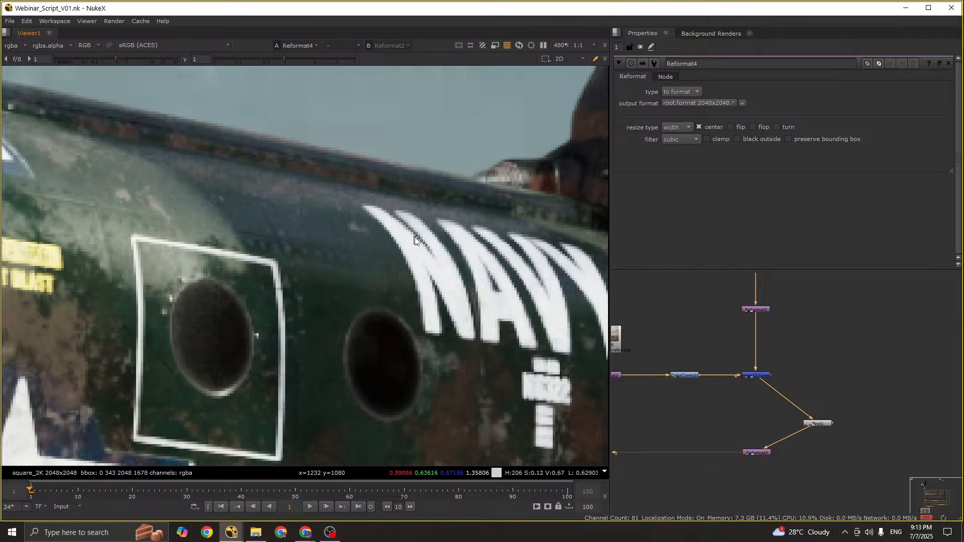
scroll(397, 281, down, 6)
Step: Review the whole node tree and view the DIFF1 pass to examine the helicopter's diffuse markings
key(space)
scroll(382, 296, down, 5)
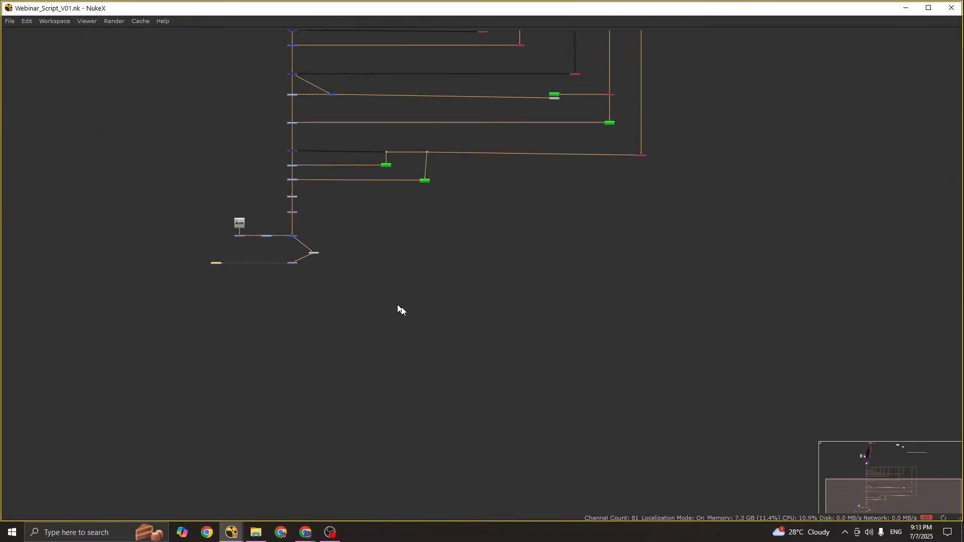
key(space)
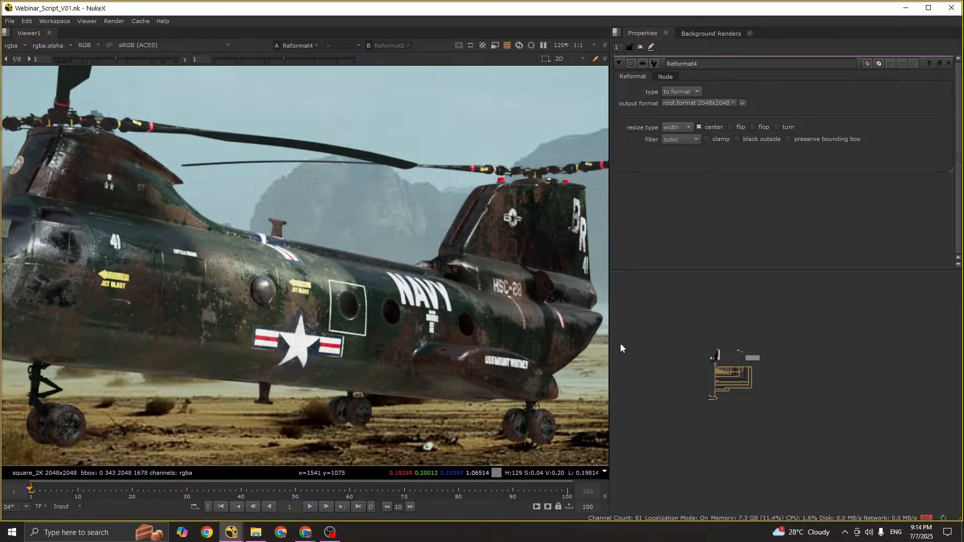
scroll(443, 297, up, 4)
scroll(768, 413, up, 10)
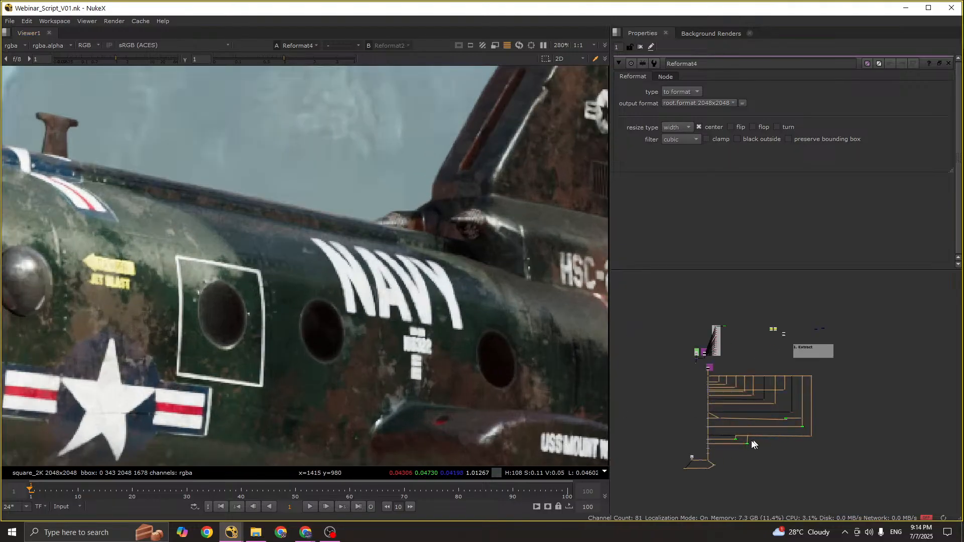
scroll(734, 364, up, 5)
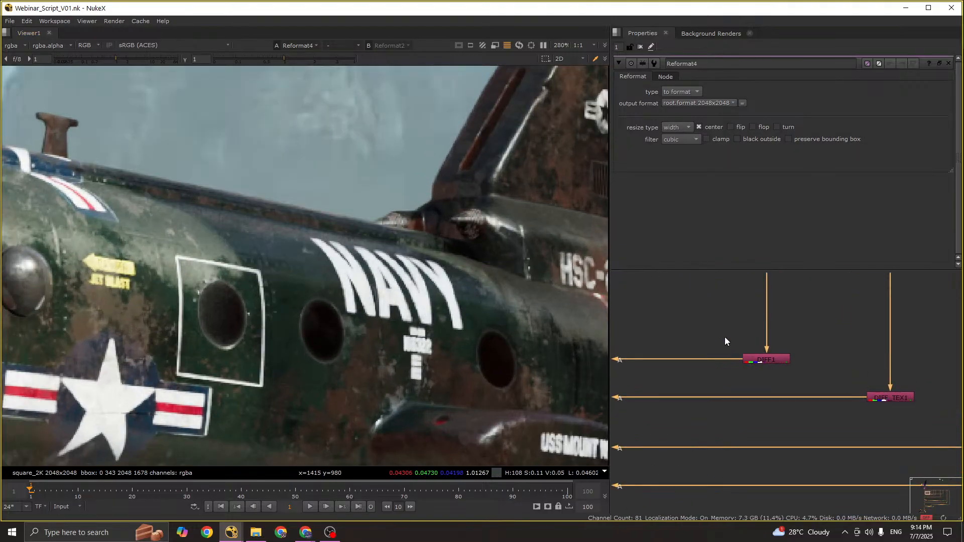
click(766, 359)
key(1)
scroll(380, 300, down, 6)
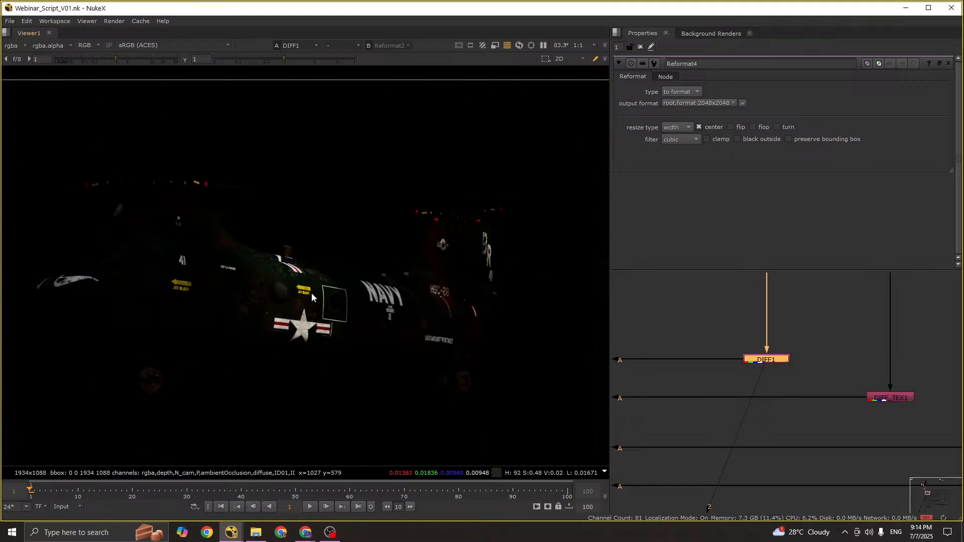
Step: View the DIFF_TEX1 and IND1 passes in turn to examine the helicopter's diffuse texture and indirect lighting
middle_drag(877, 427, 837, 374)
click(844, 346)
key(1)
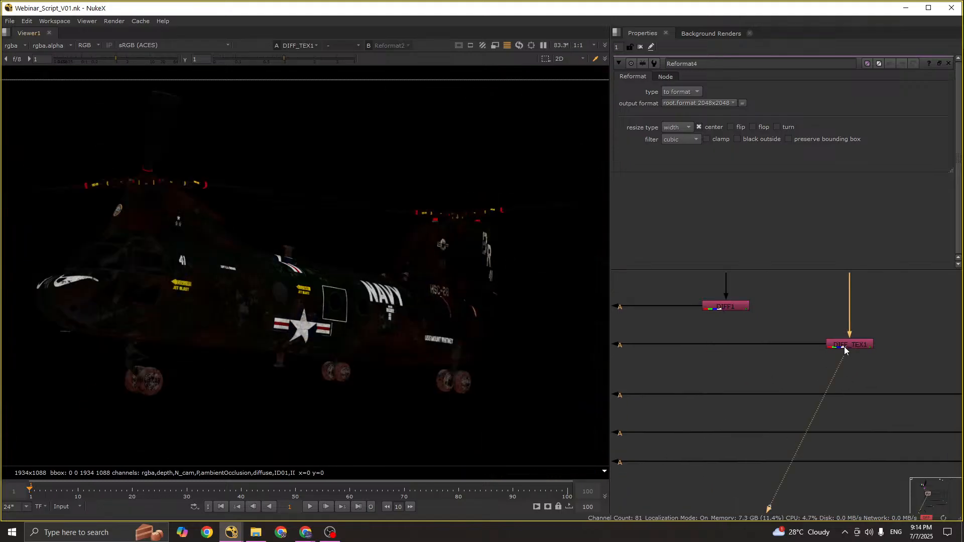
middle_drag(897, 385, 760, 336)
click(866, 347)
key(1)
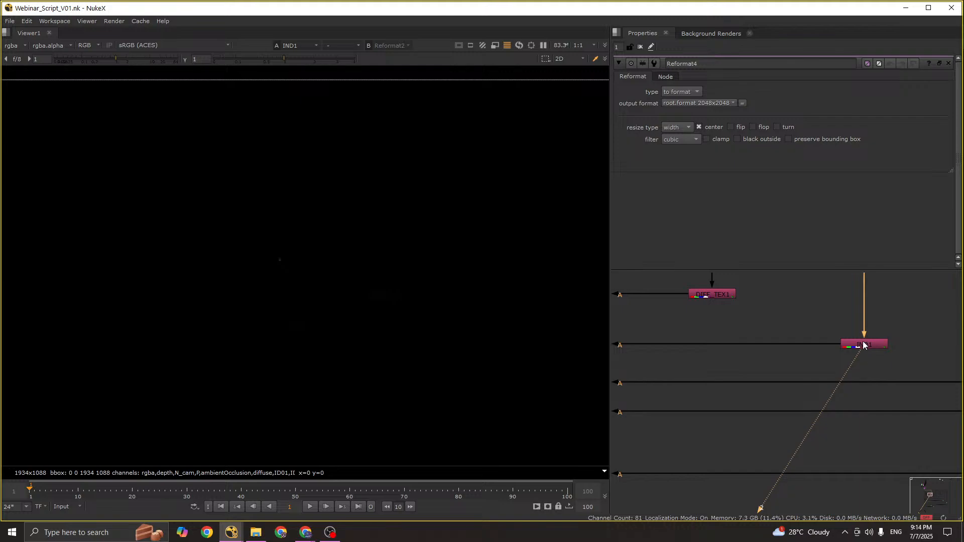
Step: Raise the viewer gain to 18 to inspect the dark IND1 pass, and reset the viewer exposure
key(a)
drag(133, 57, 159, 61)
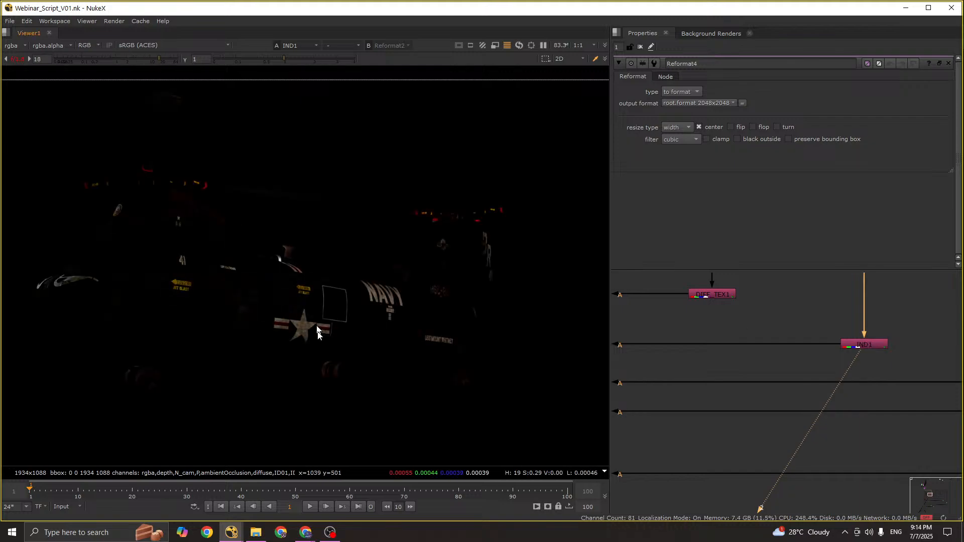
click(12, 59)
Step: View the REF1 and REFR1 passes to examine the helicopter's reflection and refraction contributions
scroll(898, 344, down, 3)
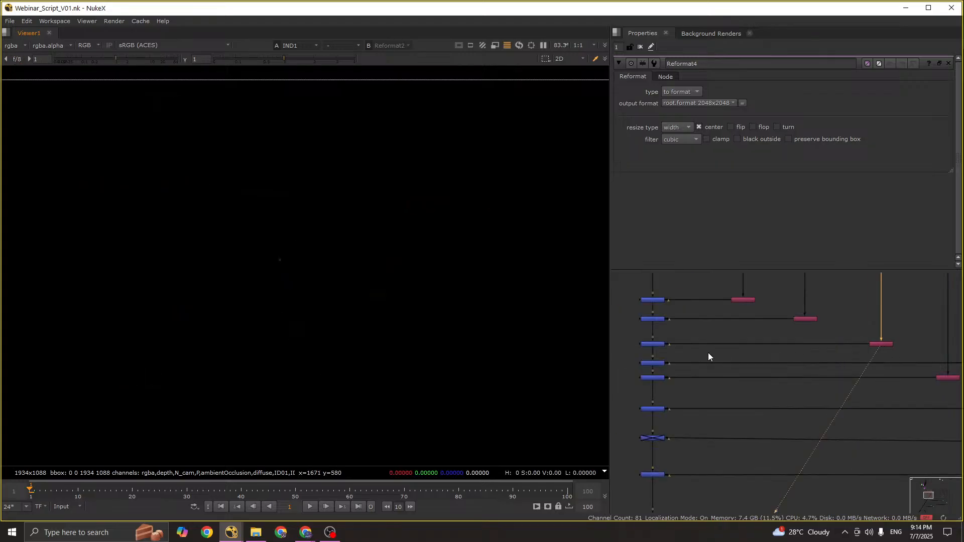
scroll(776, 365, down, 1)
middle_drag(917, 372, 825, 351)
click(829, 355)
key(1)
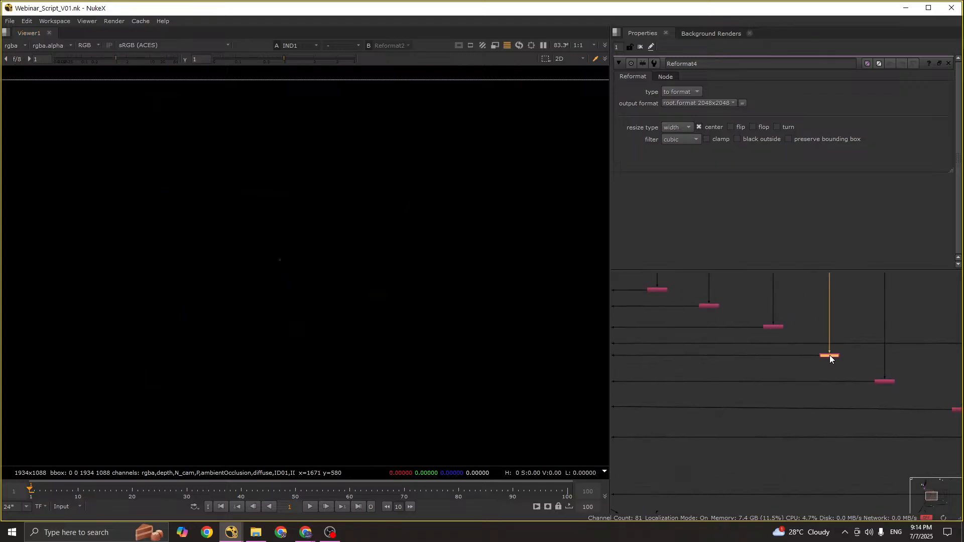
click(885, 382)
key(1)
key(1)
middle_drag(885, 384, 678, 318)
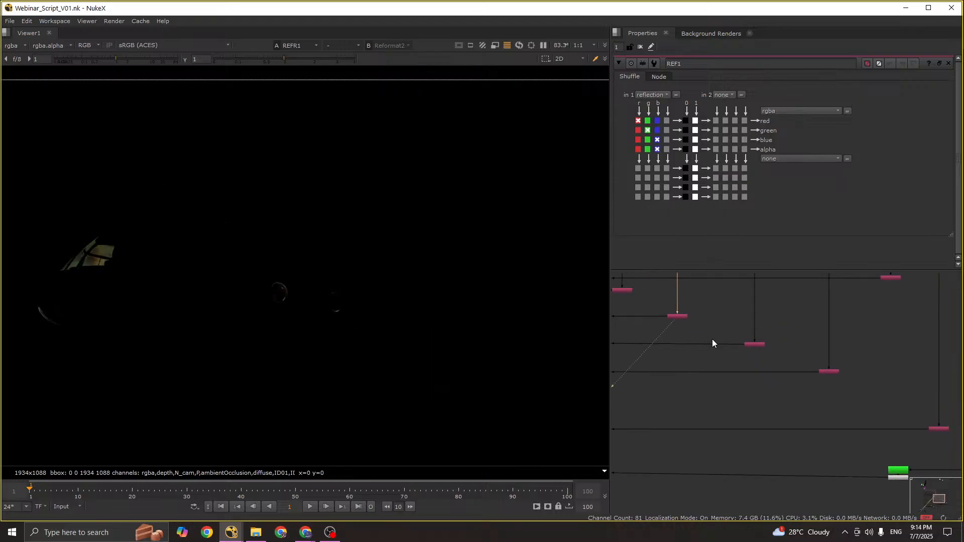
Step: View the REF_MATR1 and SHADOW1 passes to examine the helicopter's reflection material and shadow information
click(754, 345)
key(1)
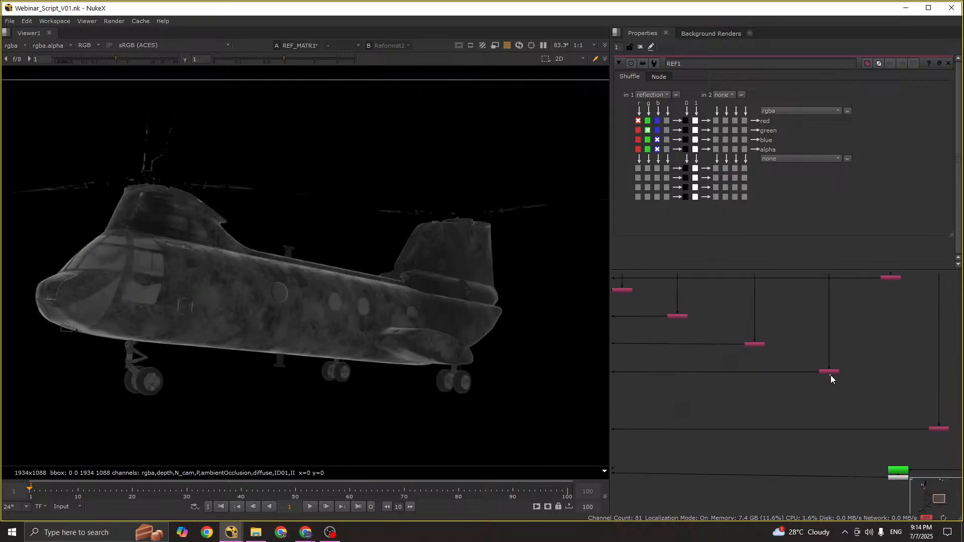
click(829, 372)
key(1)
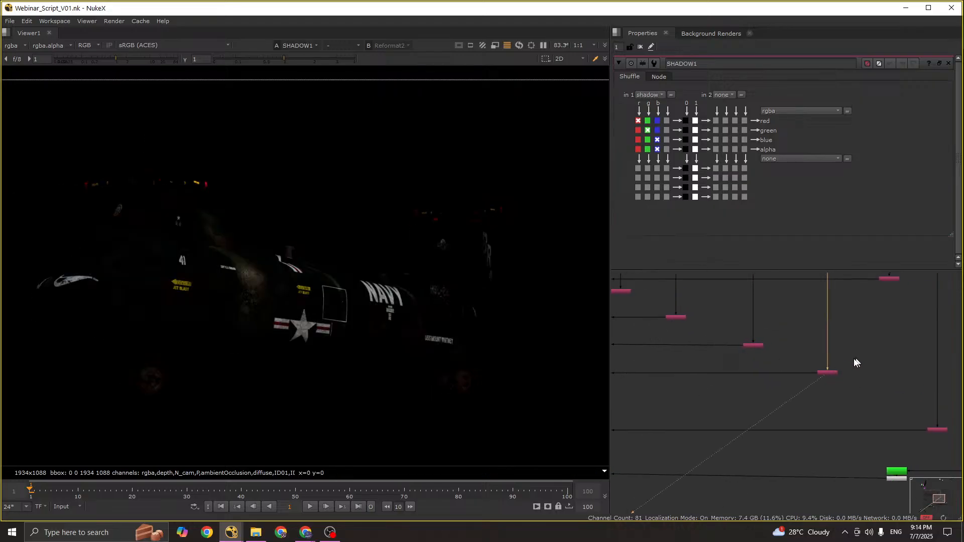
middle_drag(764, 344, 726, 362)
scroll(772, 390, up, 3)
scroll(846, 378, down, 3)
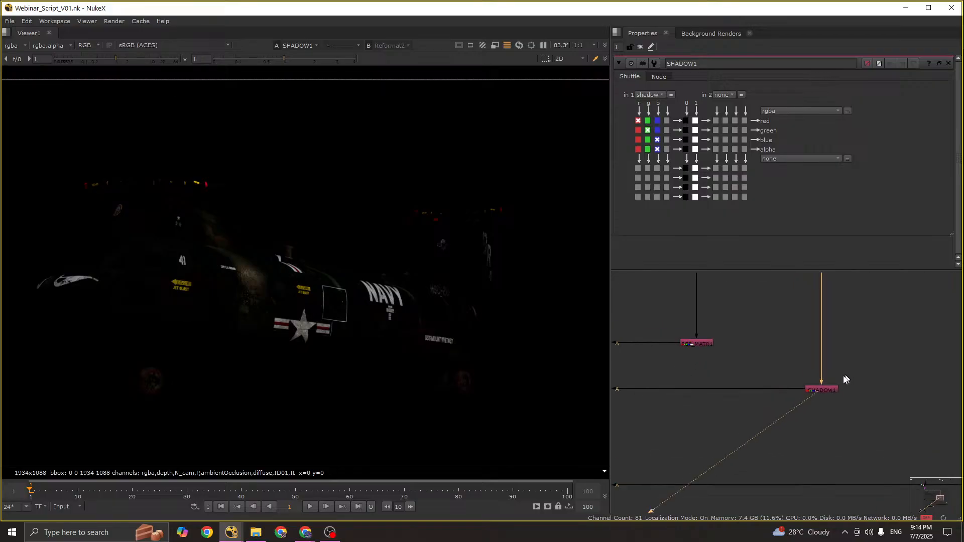
Step: View the remaining pass nodes after SHADOW1, ending on the ID1 pass to examine its colour-coded helicopter parts
click(872, 295)
key(1)
middle_drag(864, 394, 787, 313)
drag(813, 362, 886, 407)
key(1)
middle_drag(893, 420, 833, 371)
drag(837, 373, 905, 410)
key(1)
middle_drag(913, 415, 805, 331)
scroll(803, 342, down, 2)
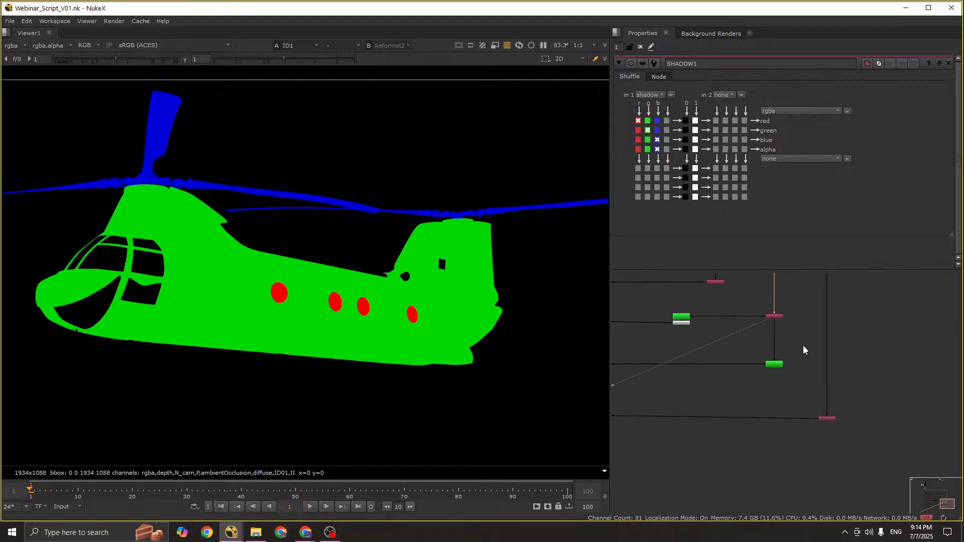
Step: Review the pass branches along the merge tree and view the final composite at Reformat4
drag(801, 370, 845, 414)
scroll(797, 392, down, 3)
scroll(800, 397, up, 6)
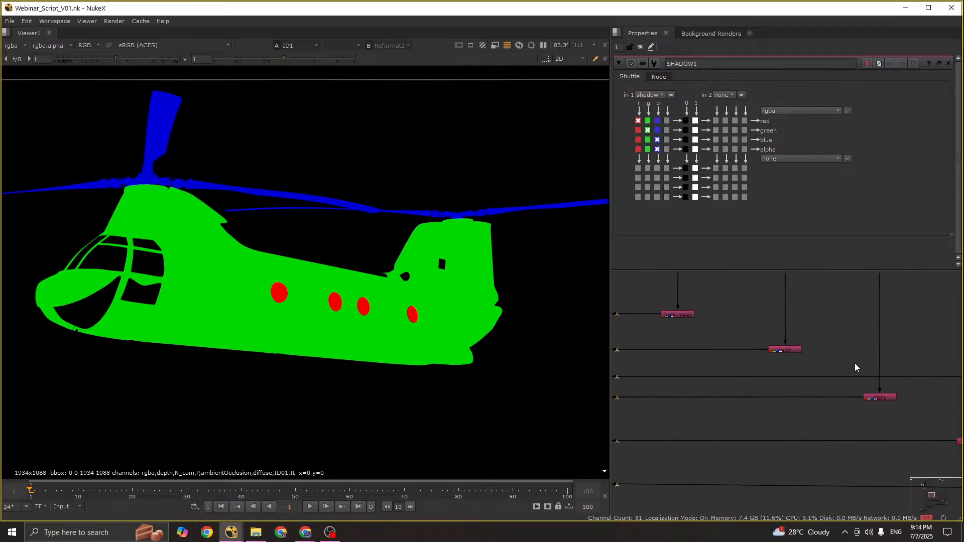
drag(712, 323, 821, 371)
scroll(818, 383, down, 8)
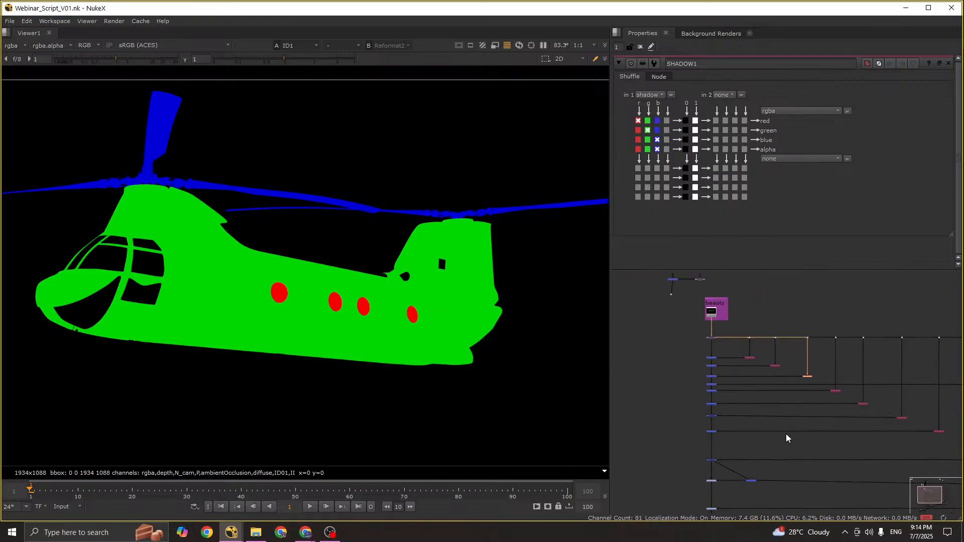
middle_drag(781, 446, 787, 274)
scroll(737, 465, up, 3)
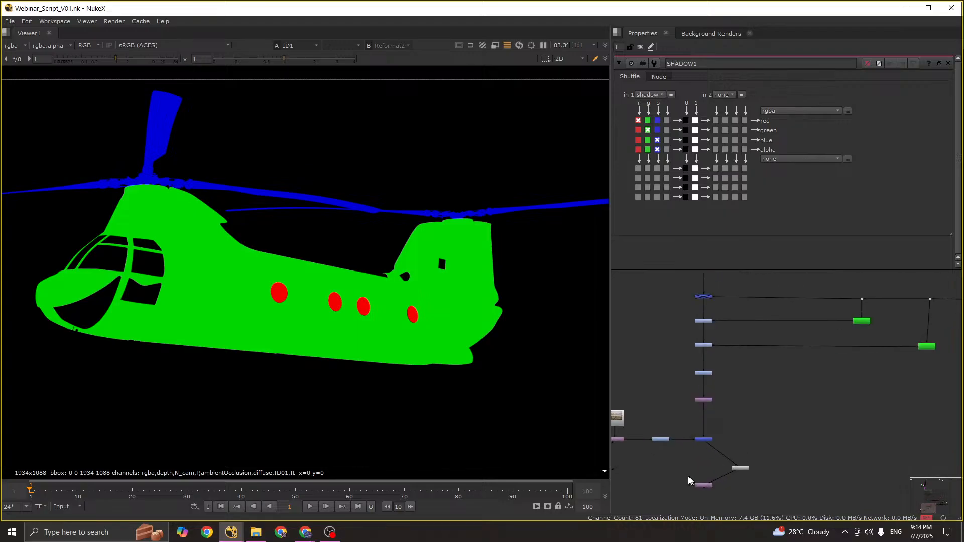
drag(689, 477, 722, 493)
key(1)
Step: Toggle the Merge4 node off and on repeatedly to compare the composite with and without the IND1 pass
scroll(746, 477, down, 3)
middle_drag(796, 355, 806, 391)
scroll(800, 386, up, 10)
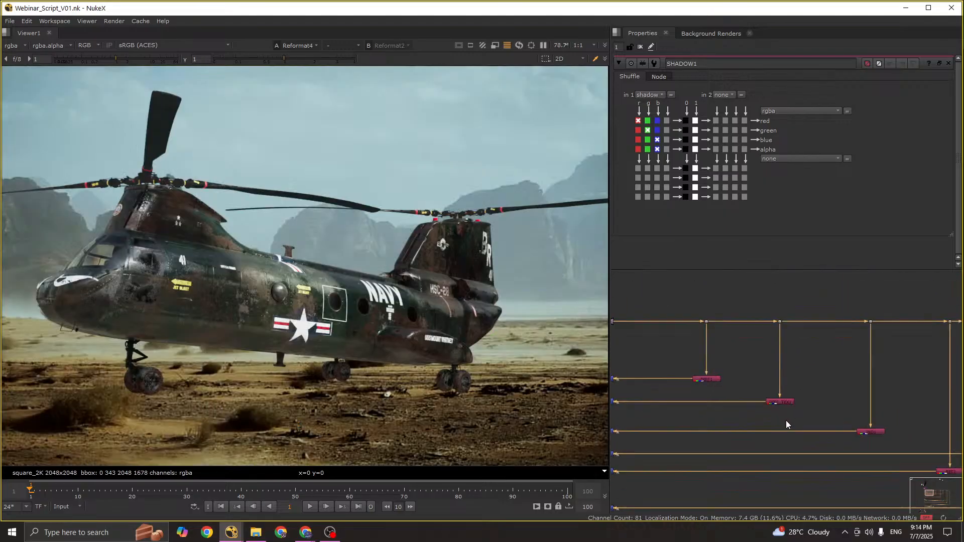
scroll(784, 393, down, 6)
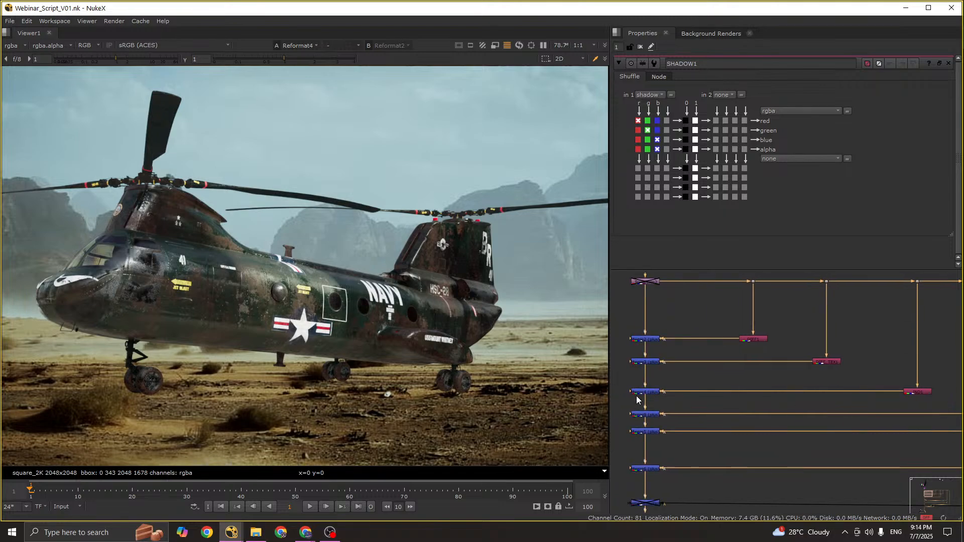
scroll(707, 392, up, 5)
click(708, 390)
key(d)
key(d)
key(d)
key(d)
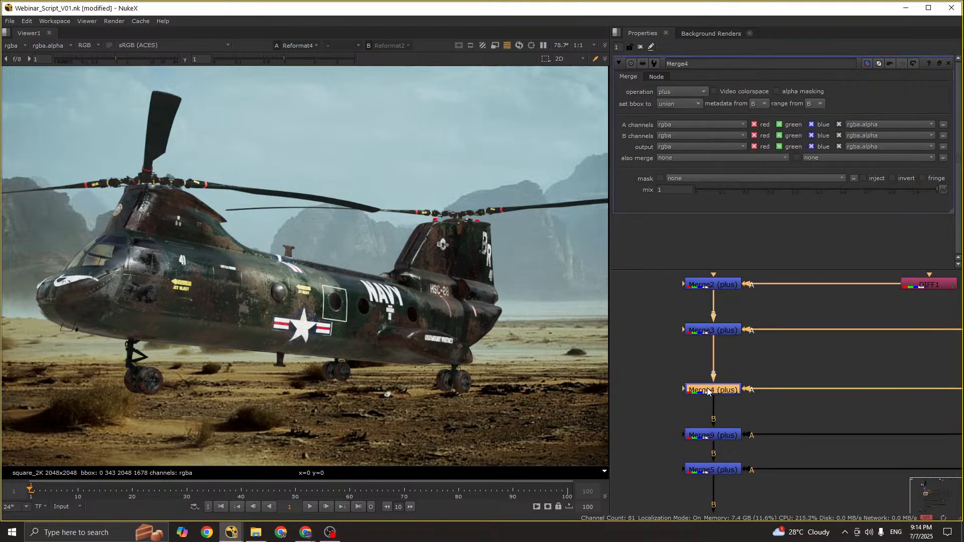
Step: Insert a Grade node between the IND1 pass and Merge4, and try raising its gain
click(781, 368)
key(g)
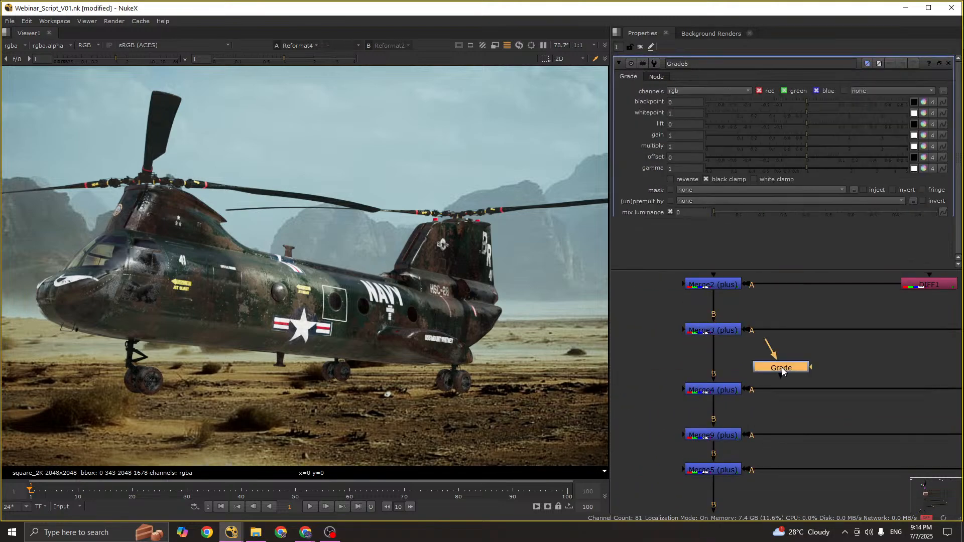
drag(781, 367, 812, 391)
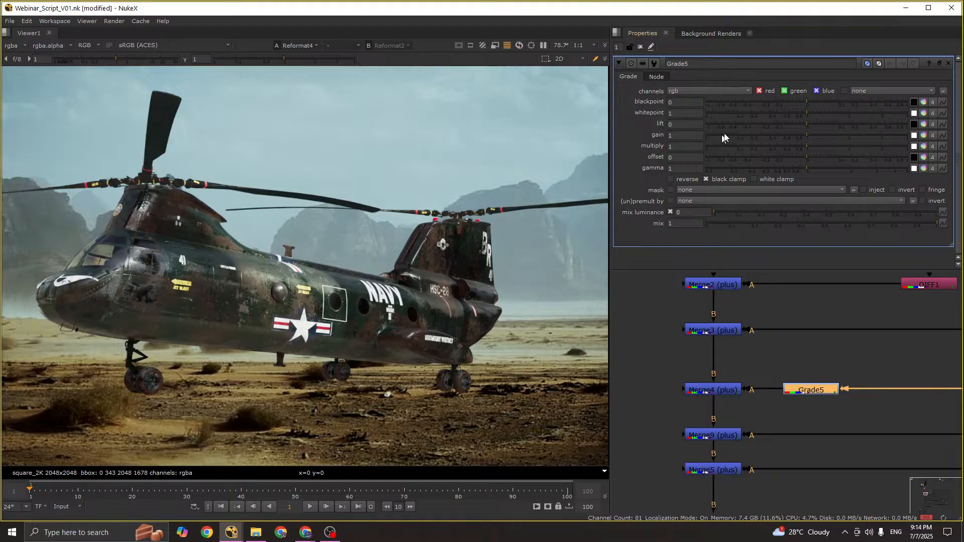
drag(799, 134, 899, 144)
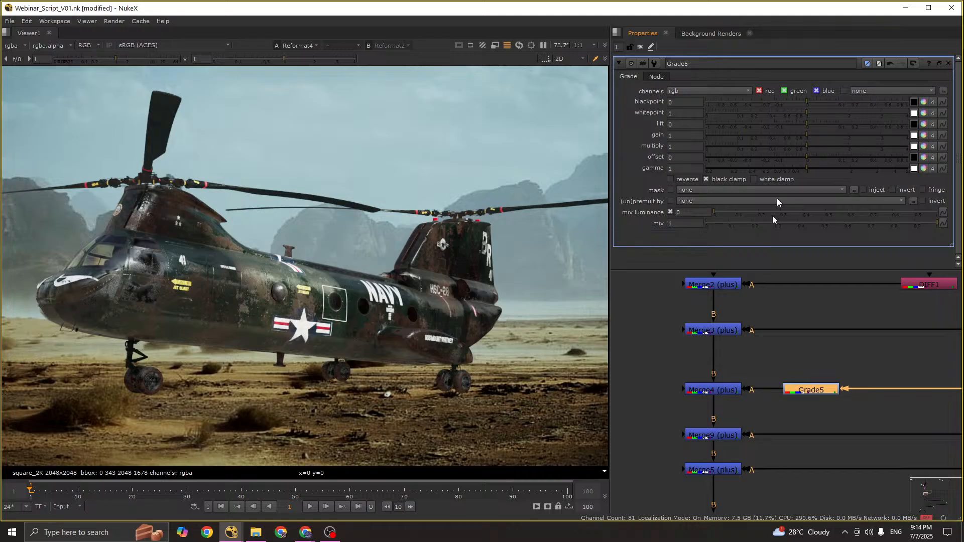
Step: Try the multiply operation on Merge4 and undo the operation change
click(713, 389)
click(721, 335)
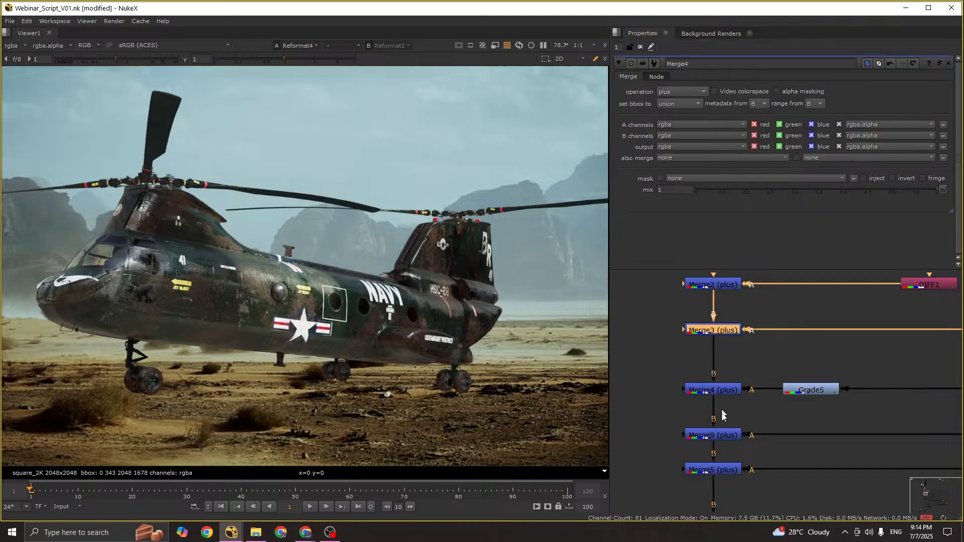
click(718, 392)
click(676, 93)
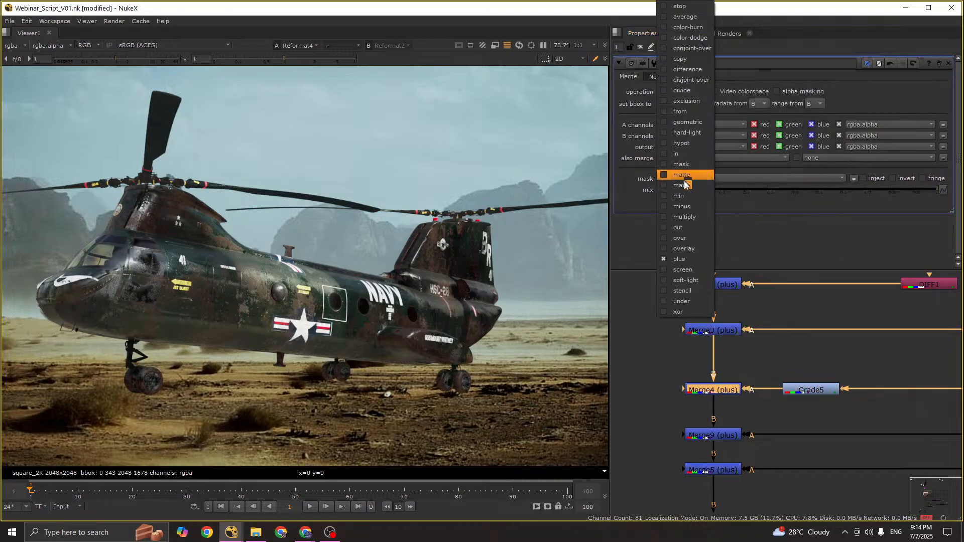
click(682, 217)
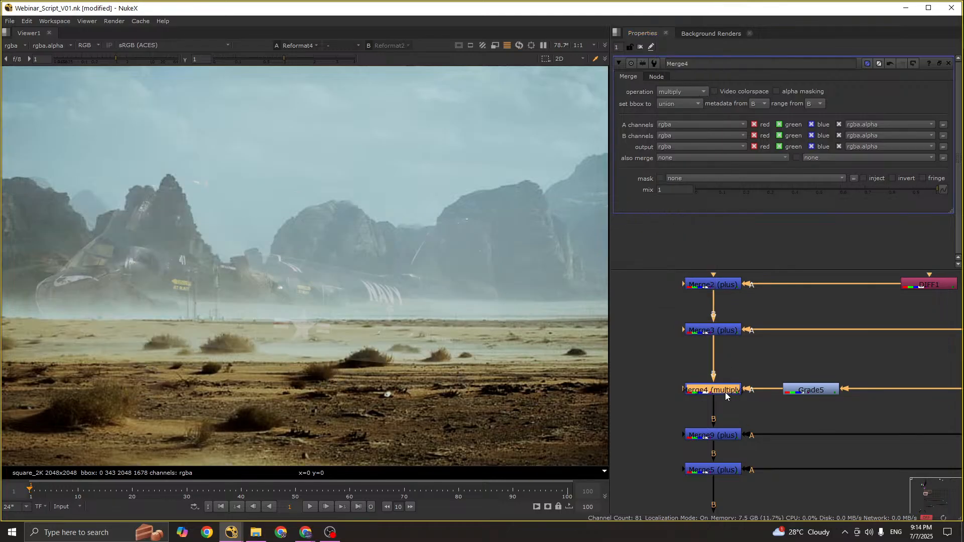
key(ctrl+z)
click(796, 402)
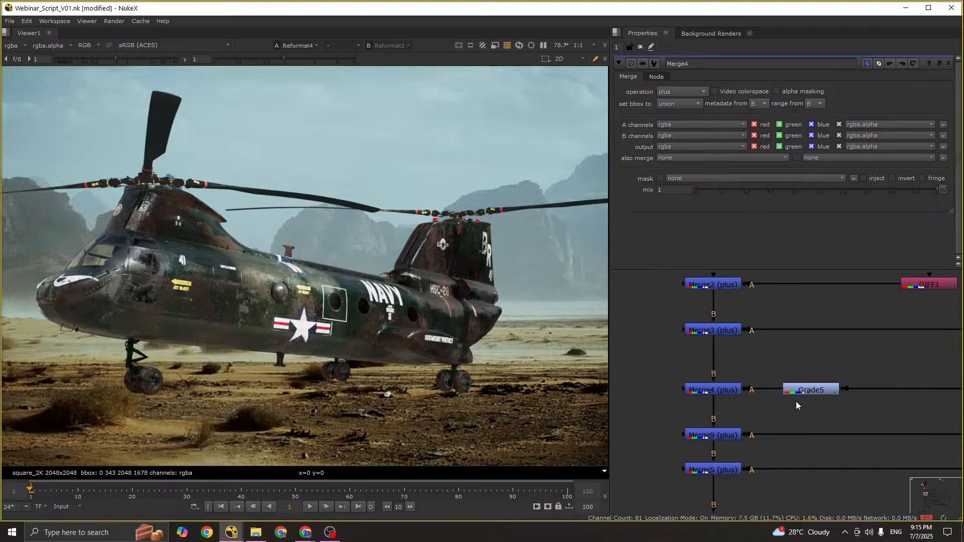
Step: Move Grade5 directly below Merge4, mask it from a Dot on the IND1 branch, and load both nodes for viewer comparison
drag(814, 395, 852, 390)
click(711, 395)
key(1)
click(711, 416)
key(2)
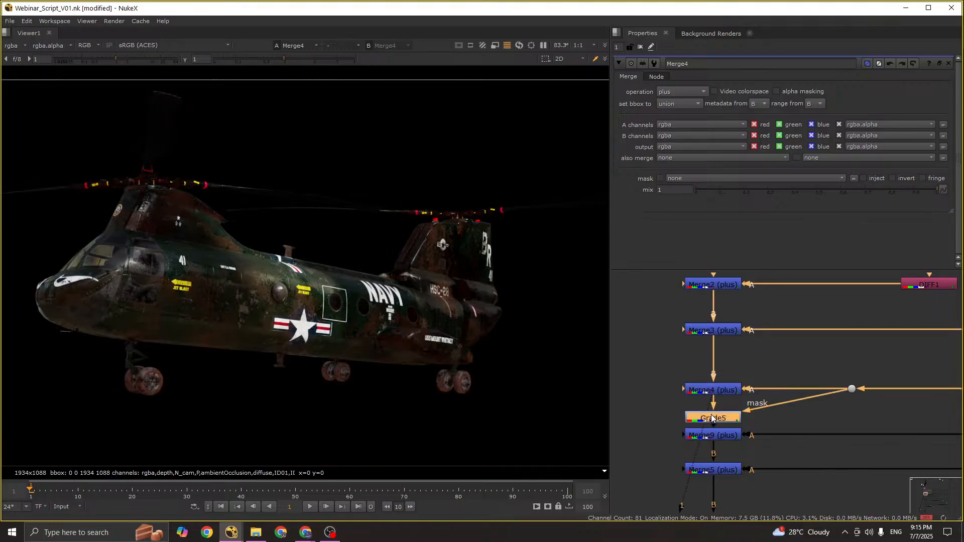
Step: Set Grade5's whitepoint to 4 and compare its output with Merge4's in the viewer
double_click(712, 416)
drag(796, 112, 691, 117)
click(805, 115)
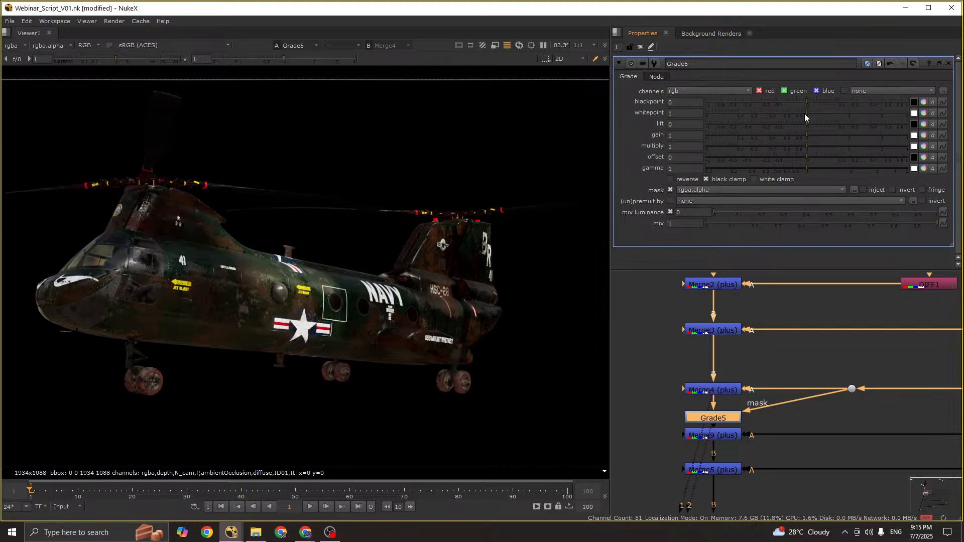
drag(895, 119, 902, 115)
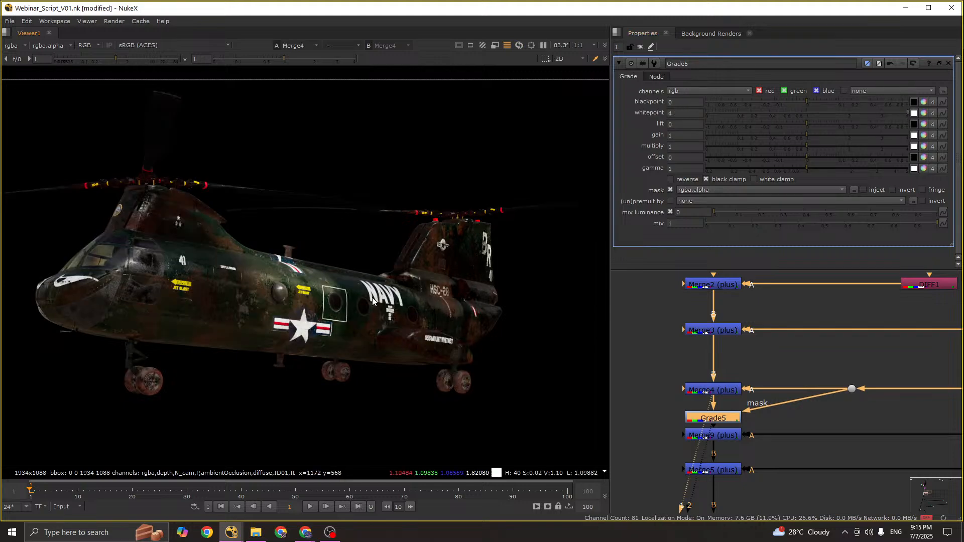
key(1)
key(1)
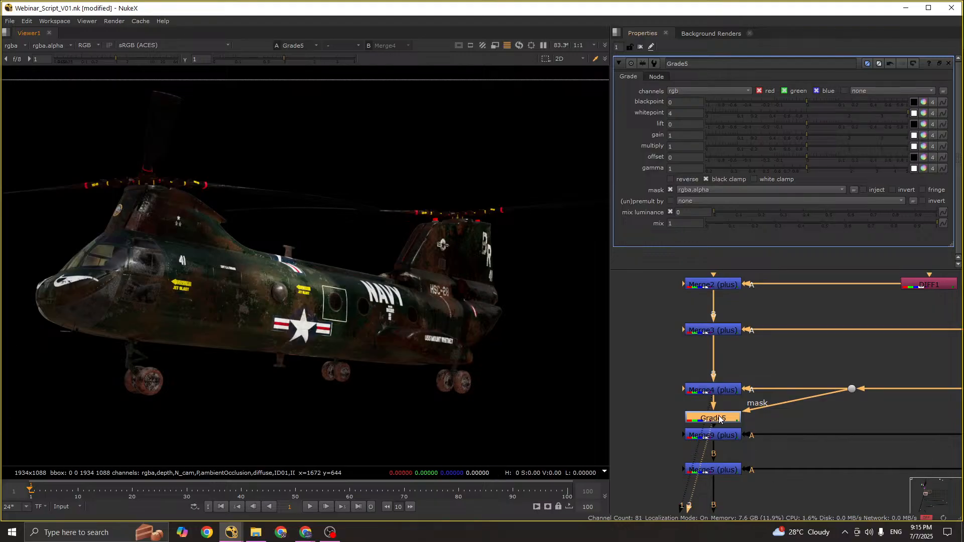
Step: Try a gain of 0 on Grade5, undo it, and delete the Grade5 node
drag(827, 137, 679, 141)
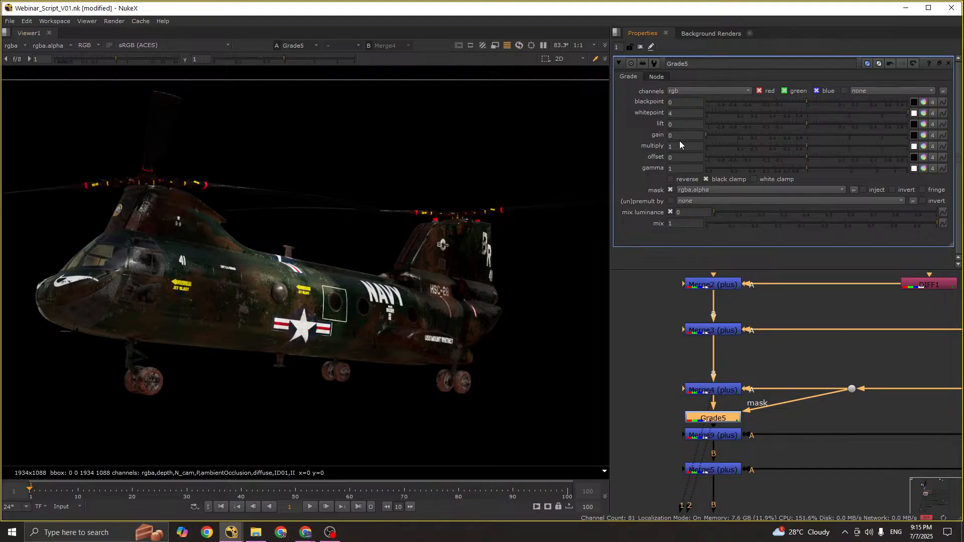
key(ctrl+z)
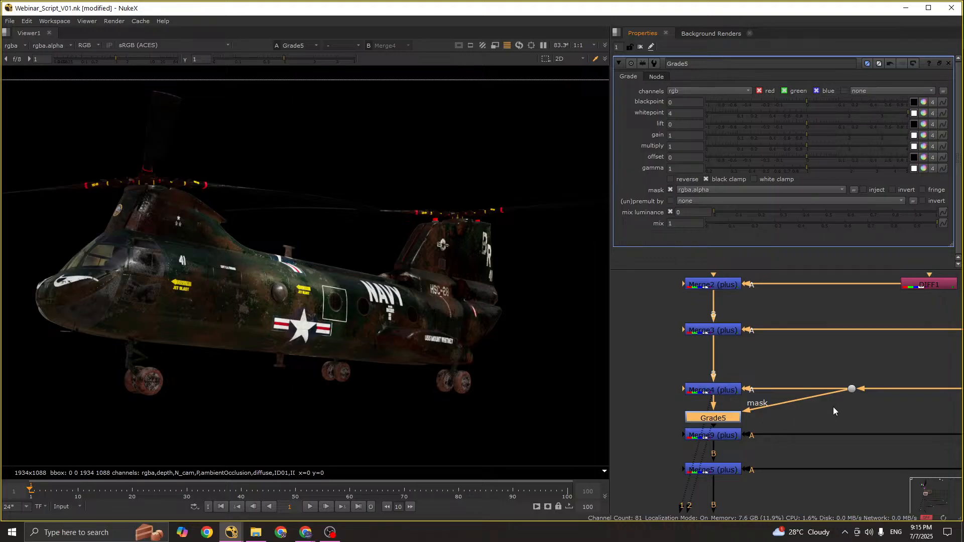
key(Delete)
Step: View the IND1 branch's Dot with the viewer gain raised to 10.5 to inspect its faint markings
drag(837, 366, 875, 405)
key(2)
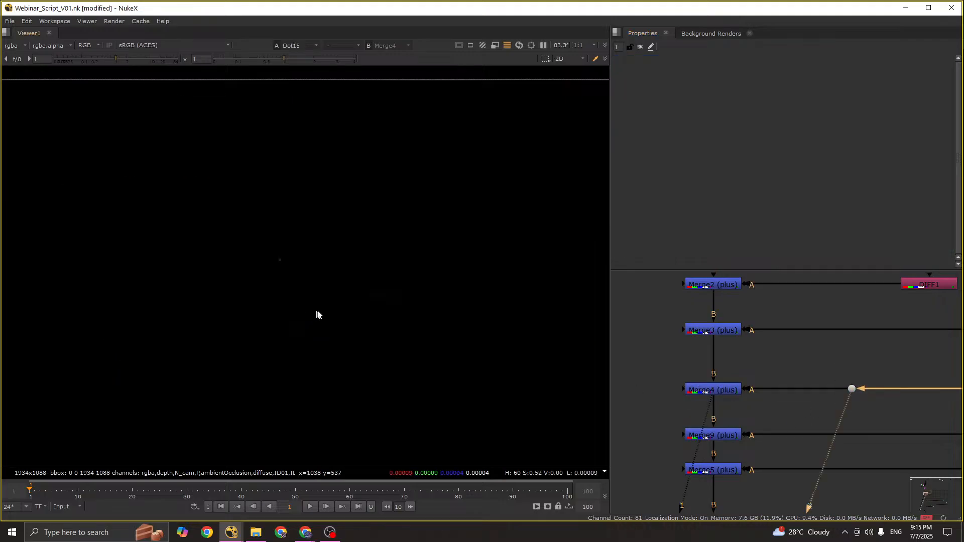
scroll(376, 309, up, 2)
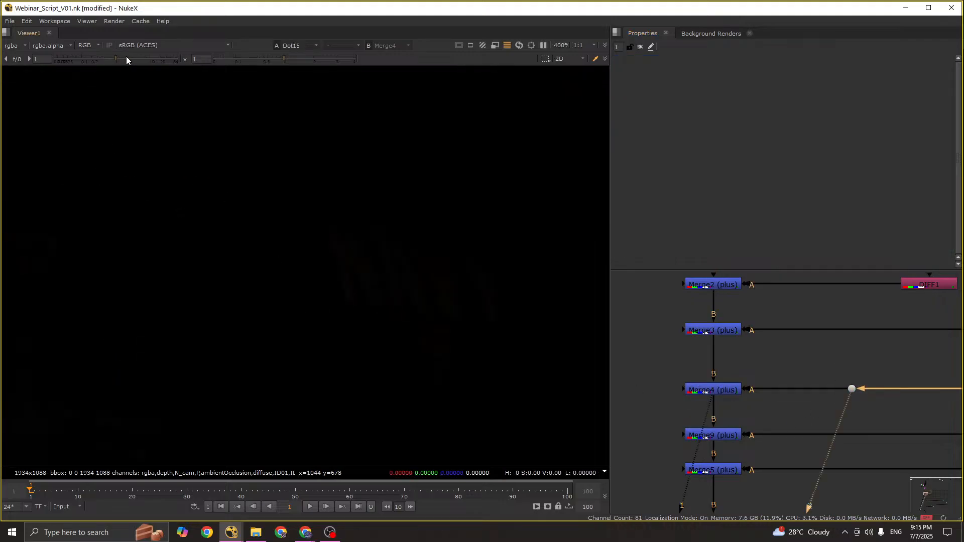
drag(127, 59, 152, 61)
scroll(484, 316, down, 6)
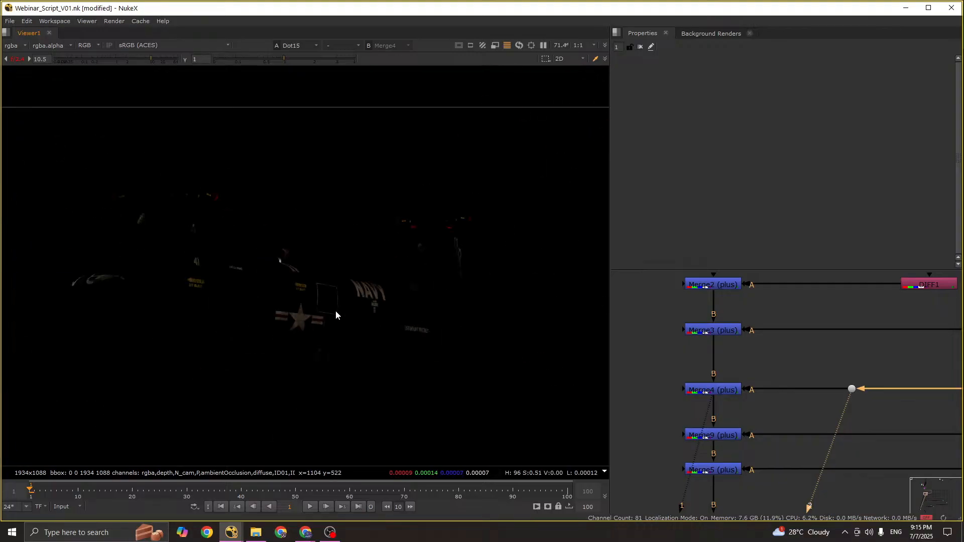
Step: Add a luminance Keyer fed by the IND1 branch's Dot and view its alpha output
middle_drag(919, 446, 798, 412)
click(753, 378)
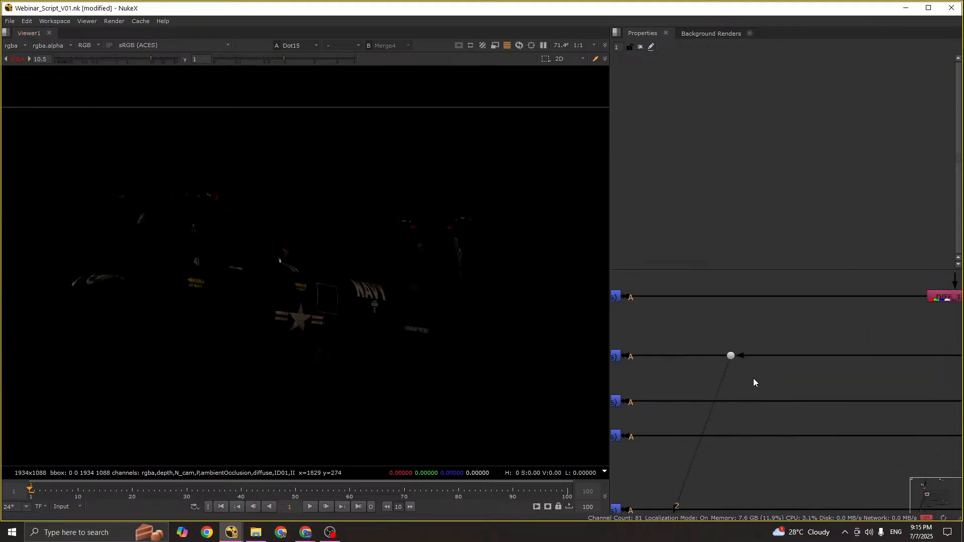
key(Tab)
text(key)
key(Return)
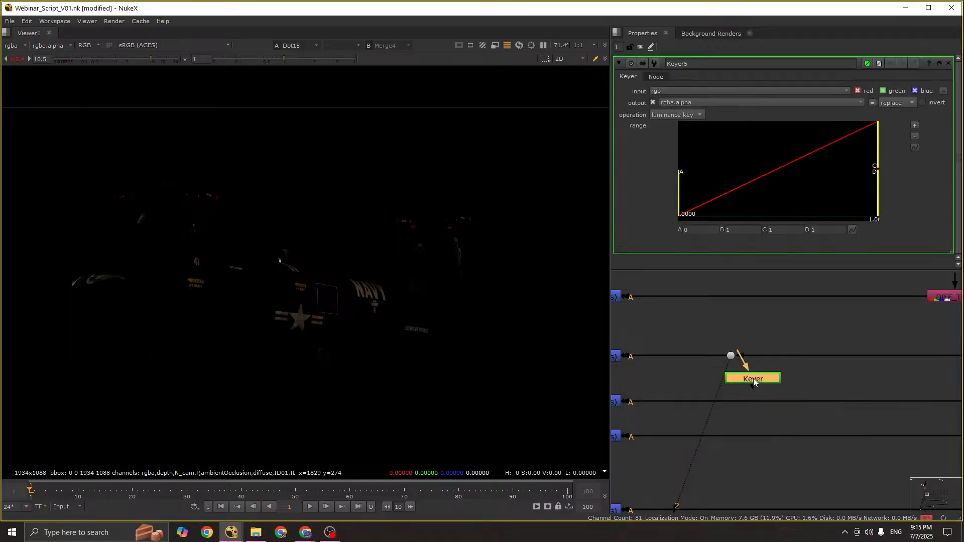
drag(744, 366, 762, 383)
click(731, 356)
key(1)
key(2)
key(a)
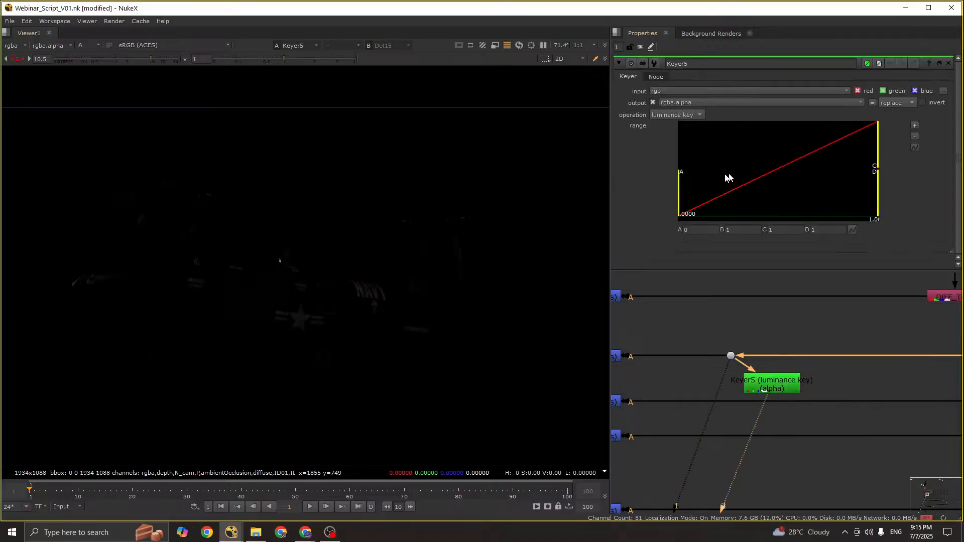
Step: Tighten the luminance Keyer's range to about A 0.0008 and B 0.032 to isolate the helicopter's markings
drag(877, 165, 730, 174)
scroll(360, 296, up, 3)
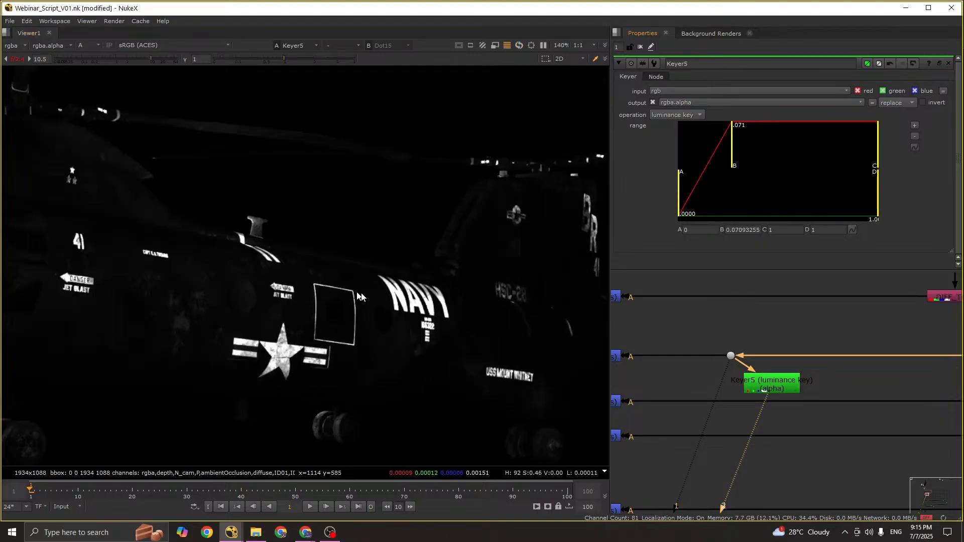
mouse_move(684, 201)
mouse_down()
mouse_move(696, 200)
mouse_move(686, 200)
mouse_up()
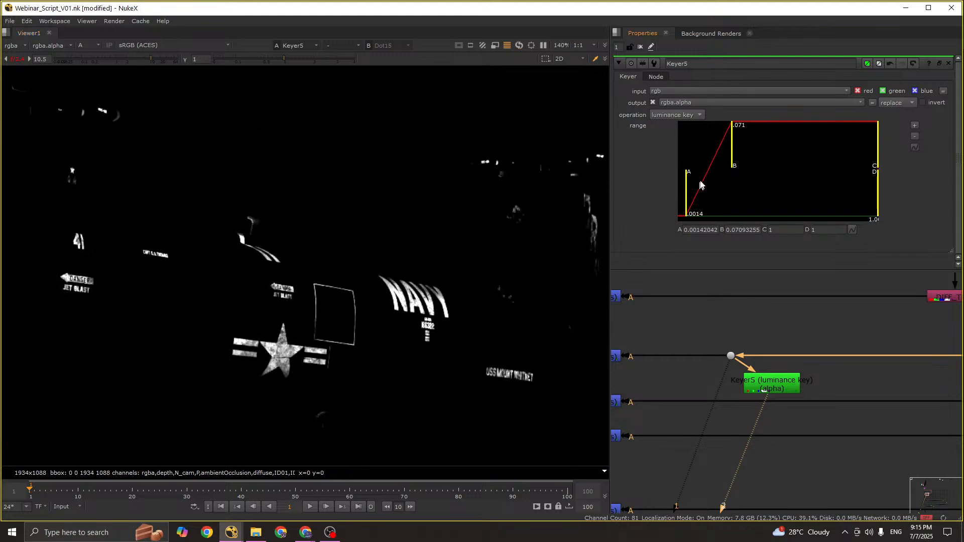
drag(732, 167, 684, 174)
Step: Compare the IND1 branch's Dot with the Keyer's alpha and inspect the isolated markings up close
key(1)
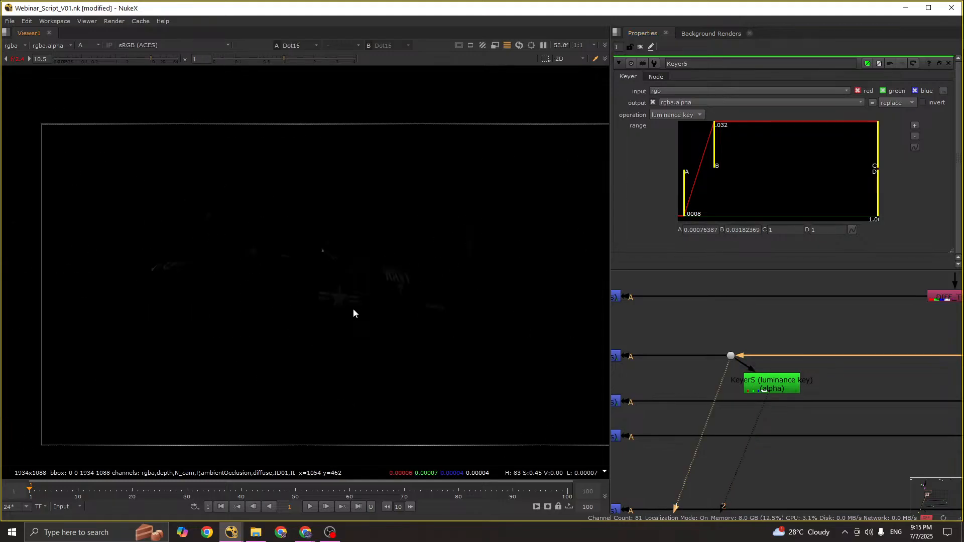
key(2)
drag(129, 179, 415, 296)
scroll(435, 274, up, 3)
drag(265, 263, 283, 285)
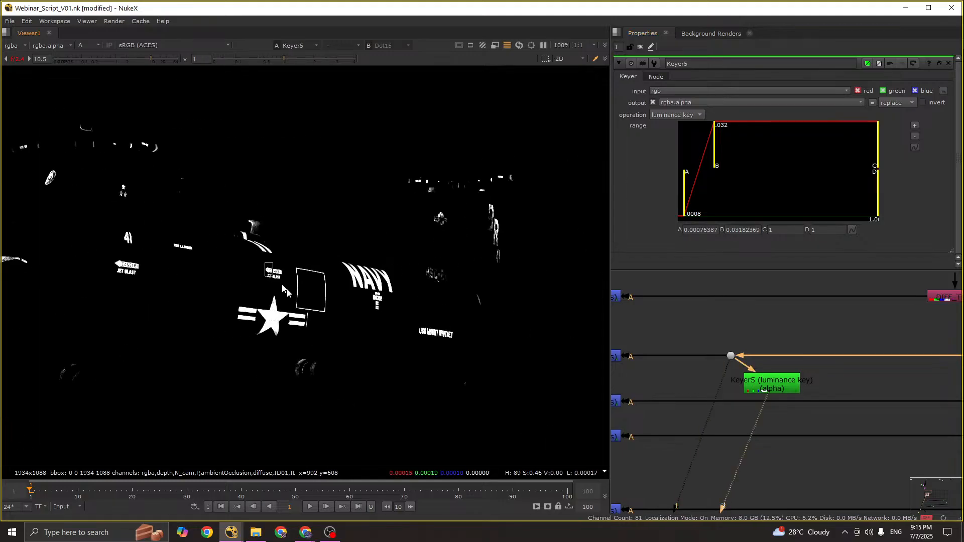
scroll(284, 291, up, 3)
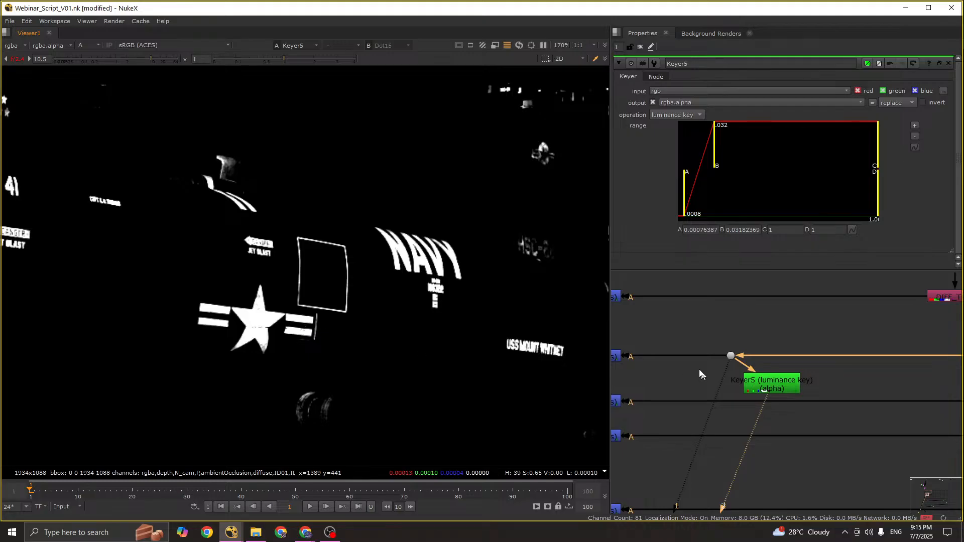
Step: Return the viewer to RGB at gain 1 and compare the outputs of Merge4 and Merge9
scroll(655, 399, down, 3)
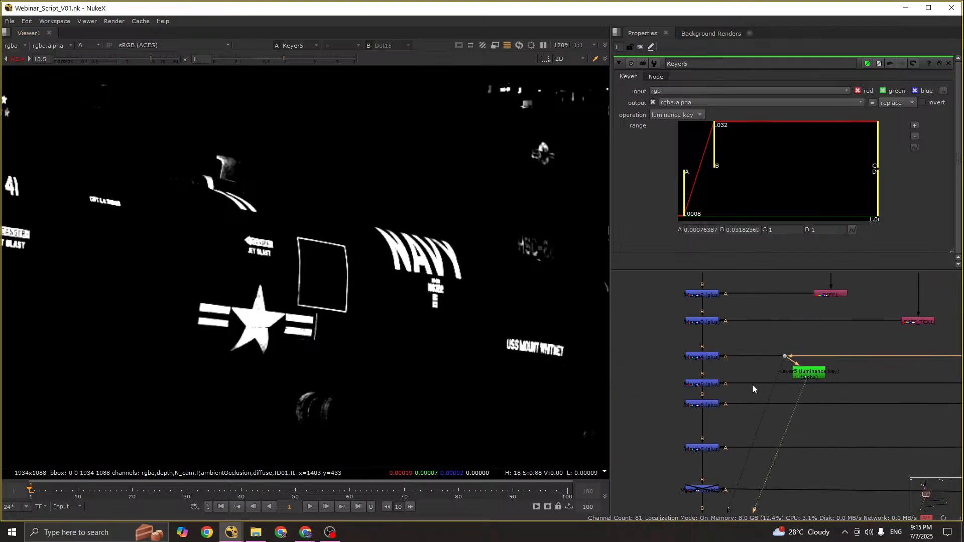
scroll(717, 384, up, 3)
click(709, 385)
key(a)
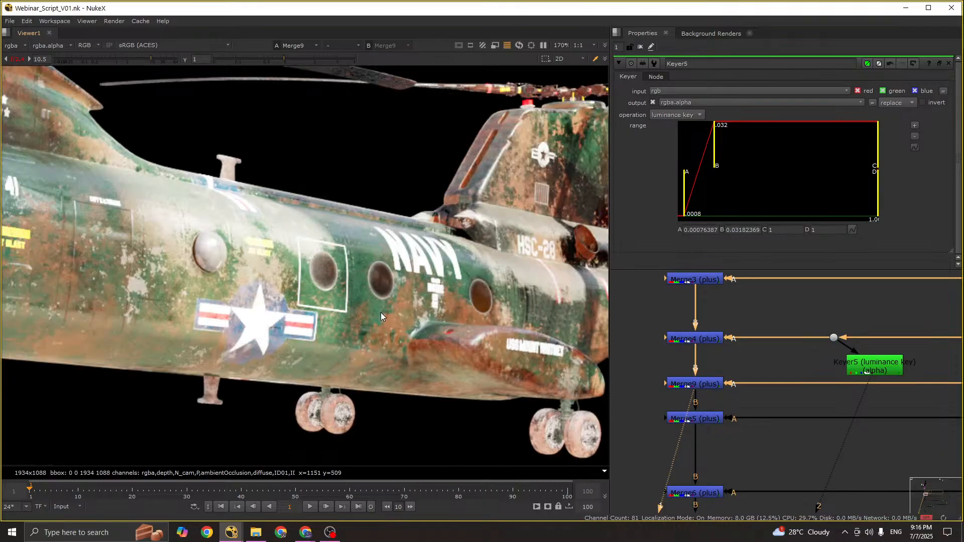
click(706, 339)
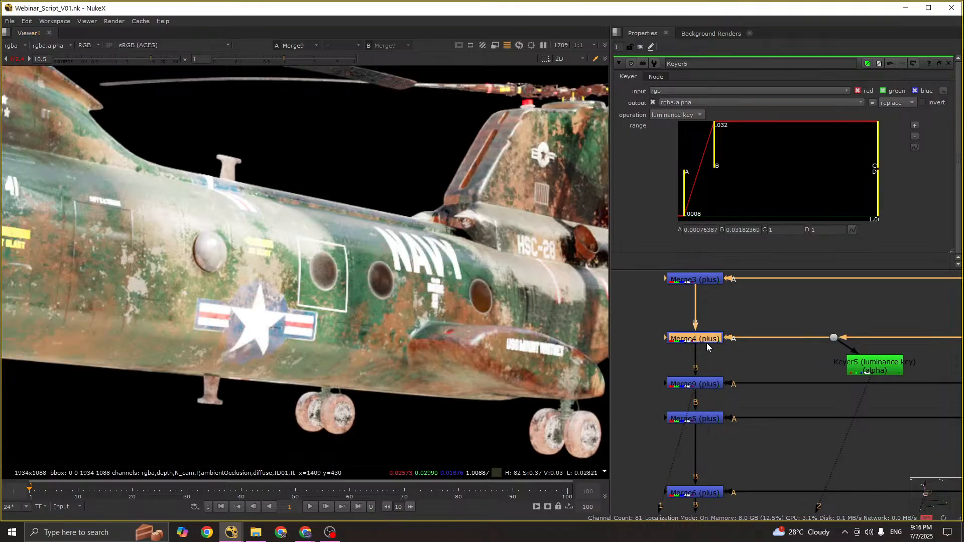
click(17, 59)
key(1)
click(703, 382)
key(2)
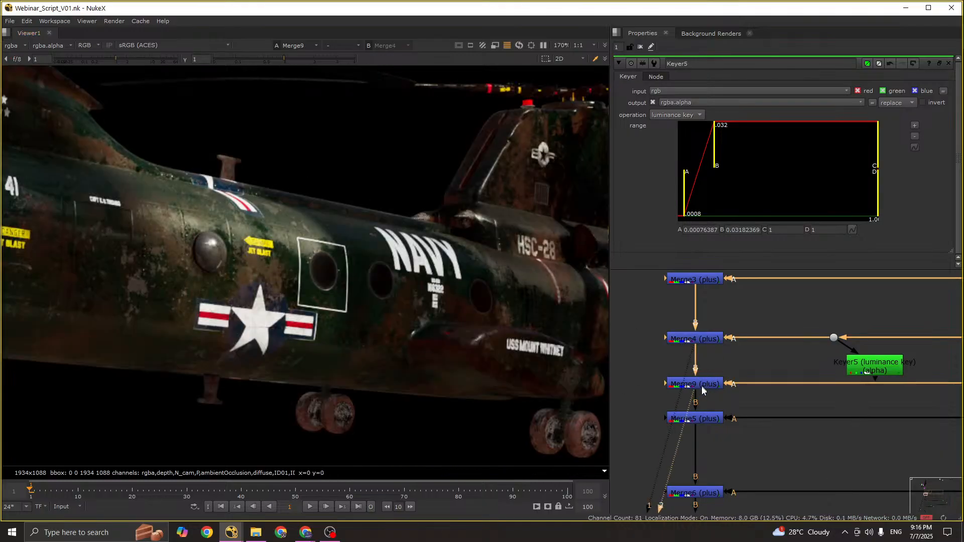
Step: Insert a Grade node between Merge5 and Merge6, mask it with the luminance Keyer, and view its output
middle_drag(732, 407, 734, 360)
click(704, 376)
key(3)
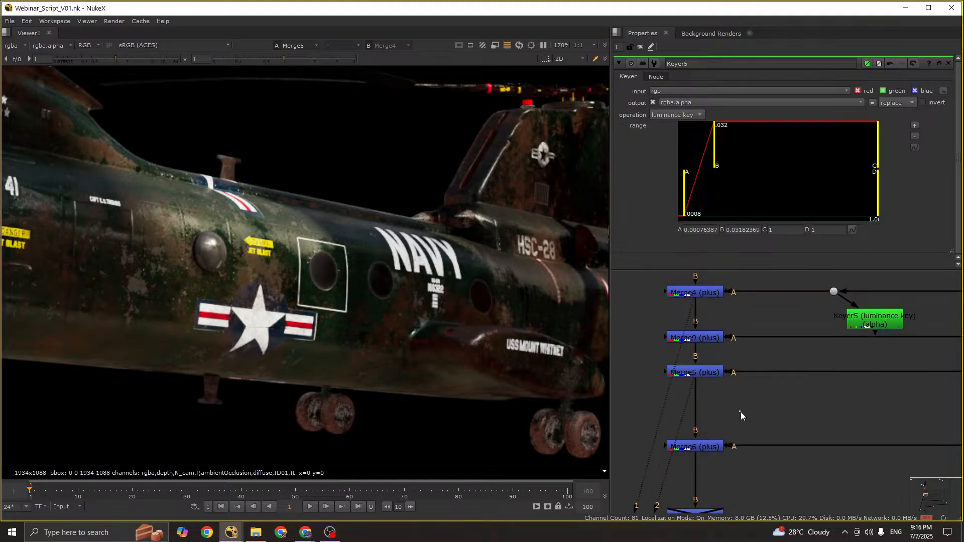
key(g)
drag(773, 407, 865, 344)
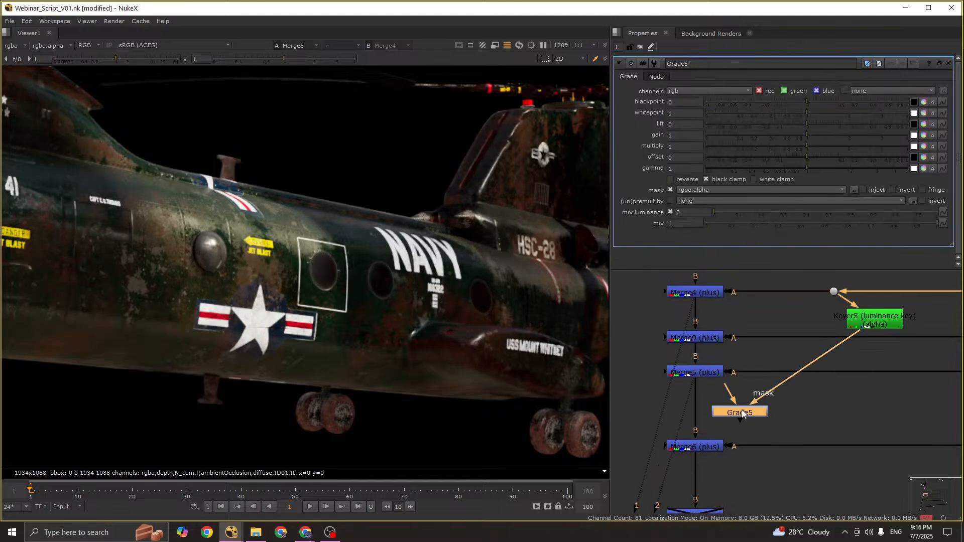
drag(742, 413, 698, 418)
key(3)
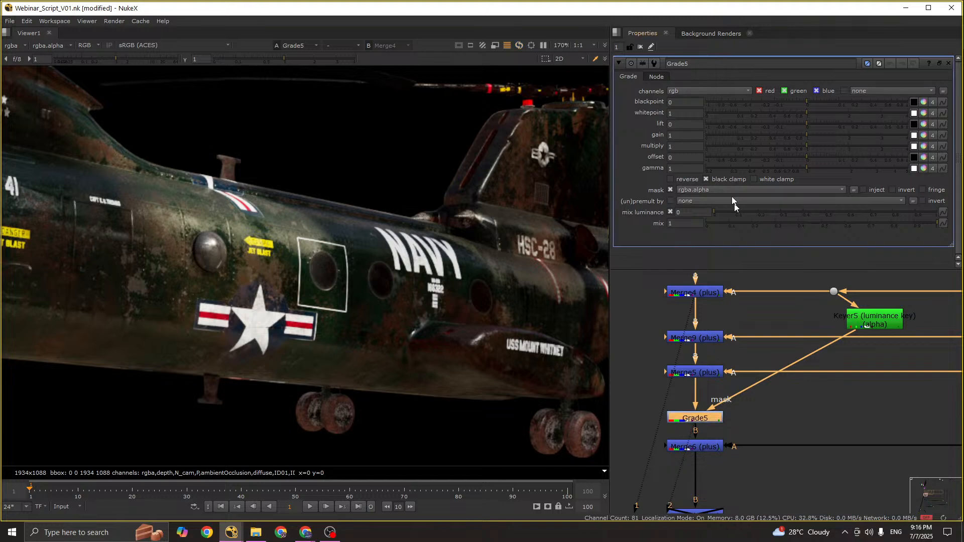
Step: Set Grade5's whitepoint to 1.5, compare the node disabled and enabled, and try a different gain
click(678, 111)
key(Up)
key(Up)
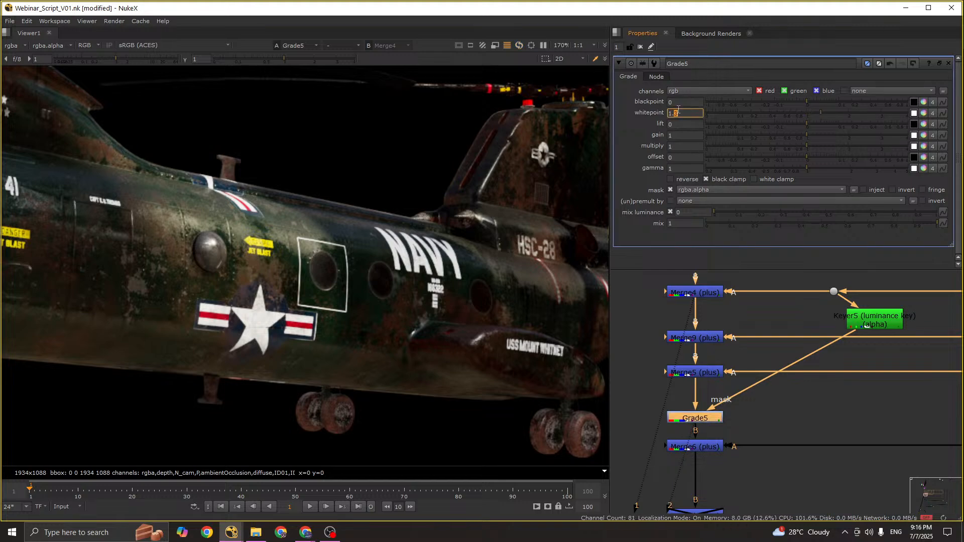
key(d)
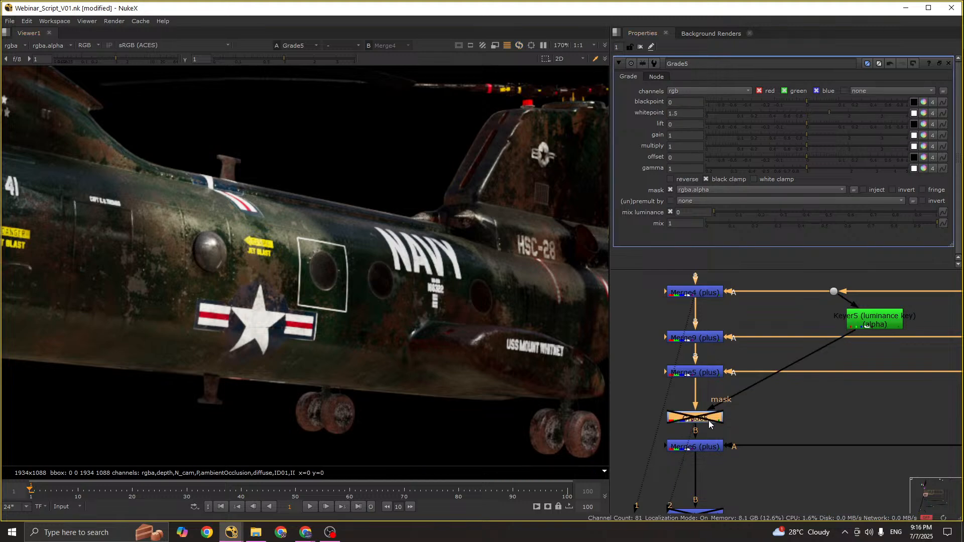
key(d)
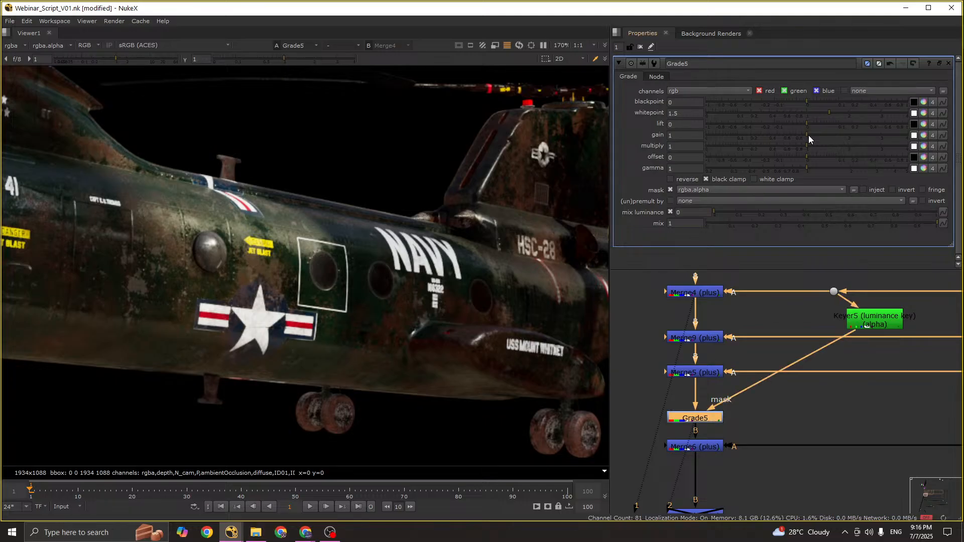
drag(787, 136, 807, 142)
Step: View the Keyer's alpha at normal viewer gain and lower its range B to about 0.0053 for a brighter matte
click(860, 325)
key(2)
key(a)
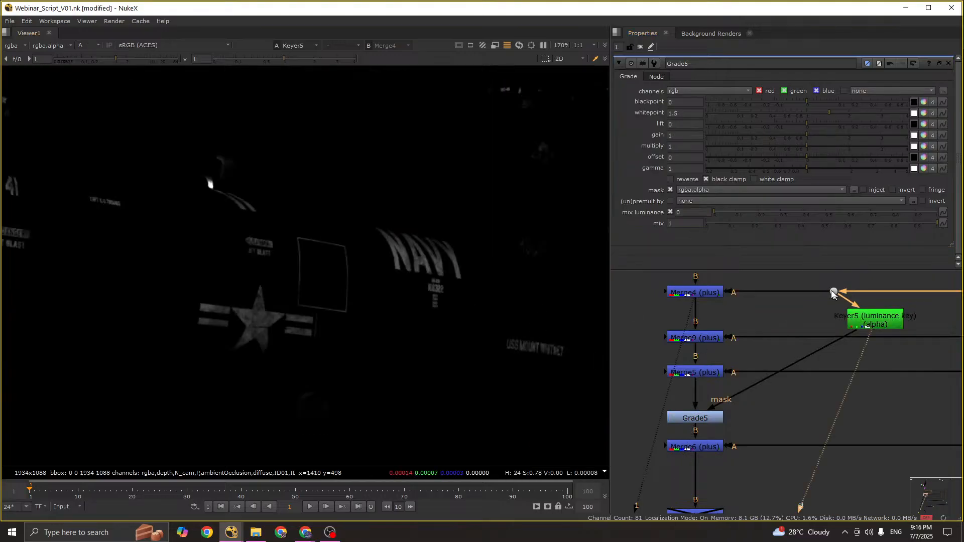
drag(807, 278, 856, 304)
key(1)
double_click(878, 323)
key(2)
key(a)
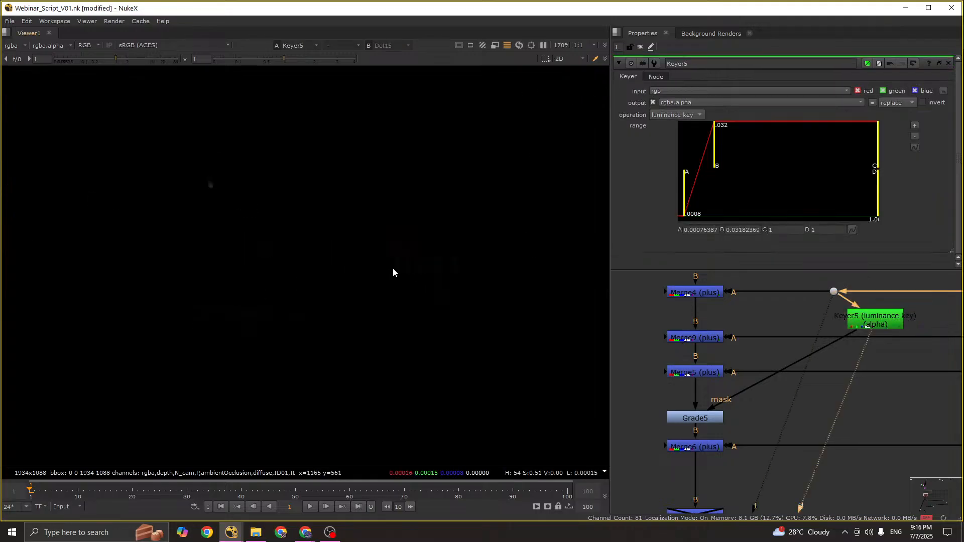
key(a)
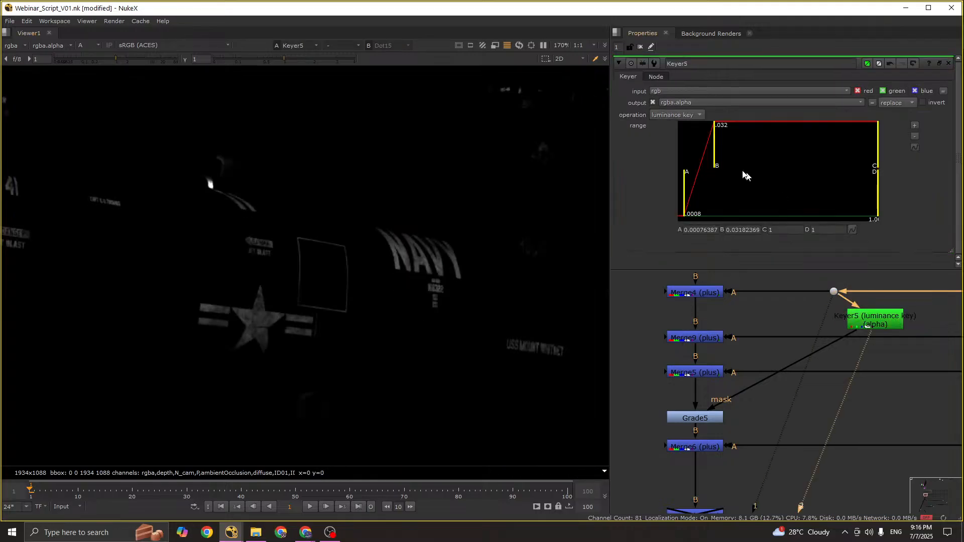
drag(715, 162, 693, 163)
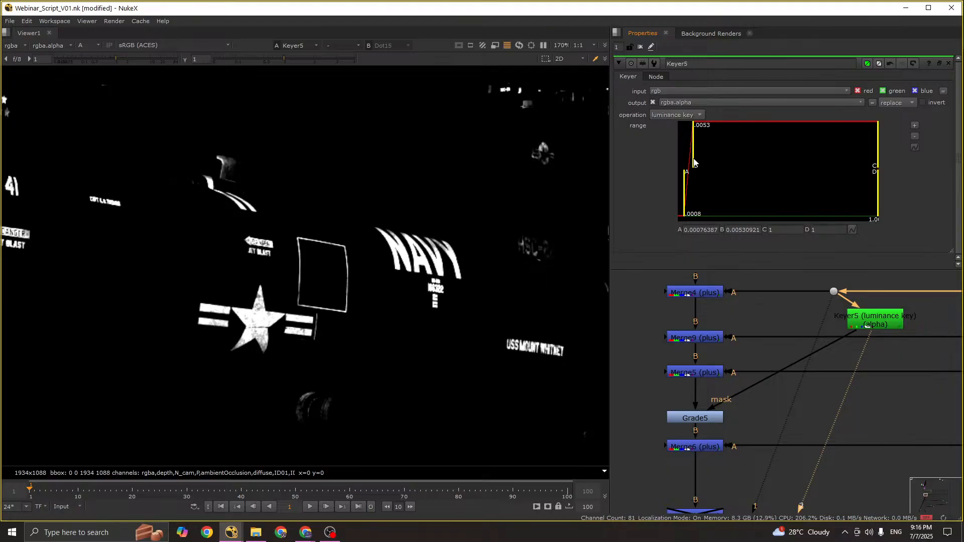
Step: Set Grade5's gain to 0.49 and compare its RGB output with Merge5's
click(693, 418)
key(2)
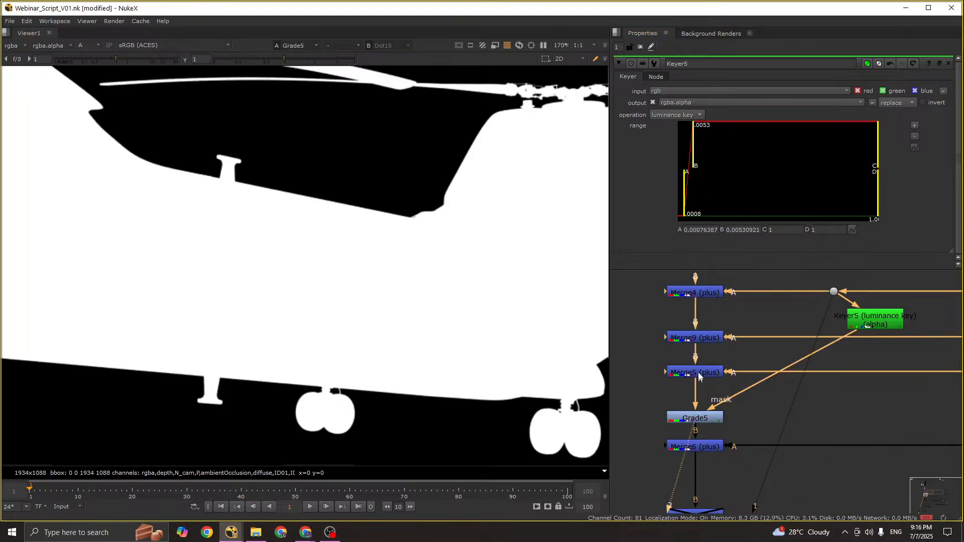
click(697, 374)
key(a)
key(1)
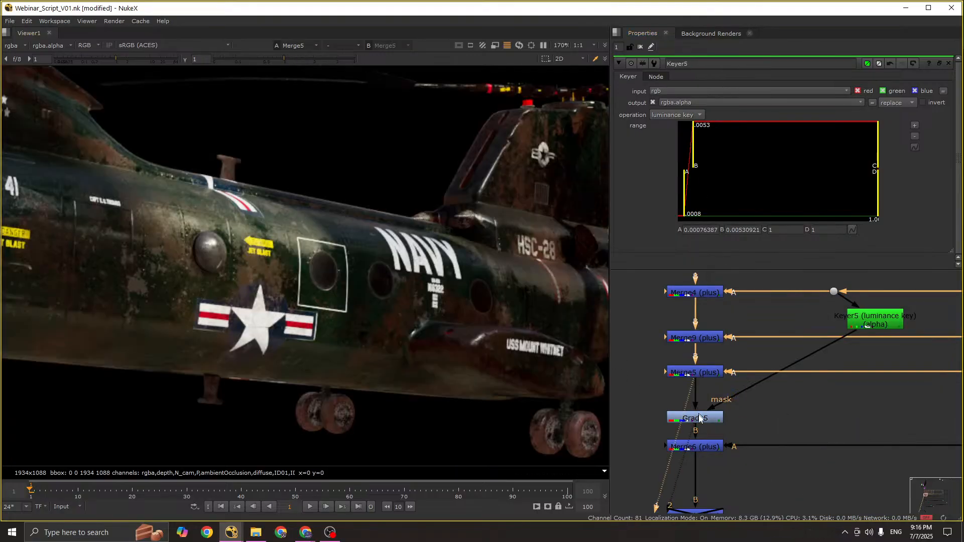
double_click(695, 418)
mouse_move(780, 138)
mouse_down()
mouse_move(791, 135)
mouse_move(776, 140)
mouse_up()
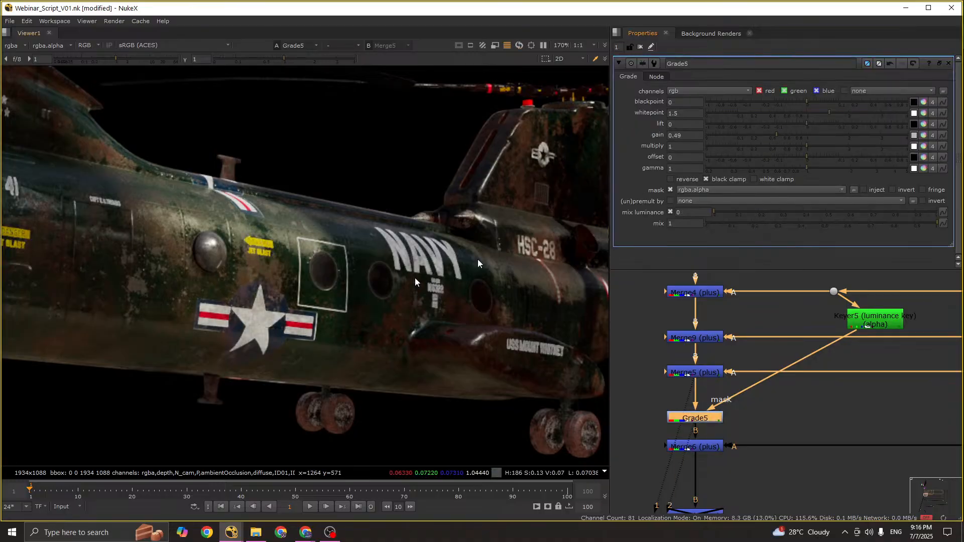
scroll(411, 265, down, 3)
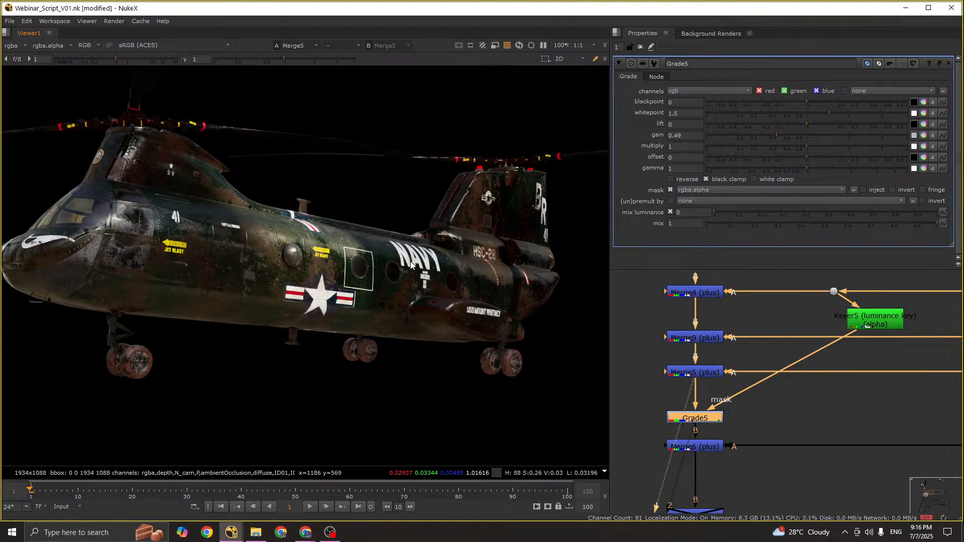
Step: View the final desert composite from Reformat4 and examine the helicopter's darkened markings
scroll(753, 431, down, 5)
middle_drag(752, 418, 751, 381)
scroll(751, 381, up, 5)
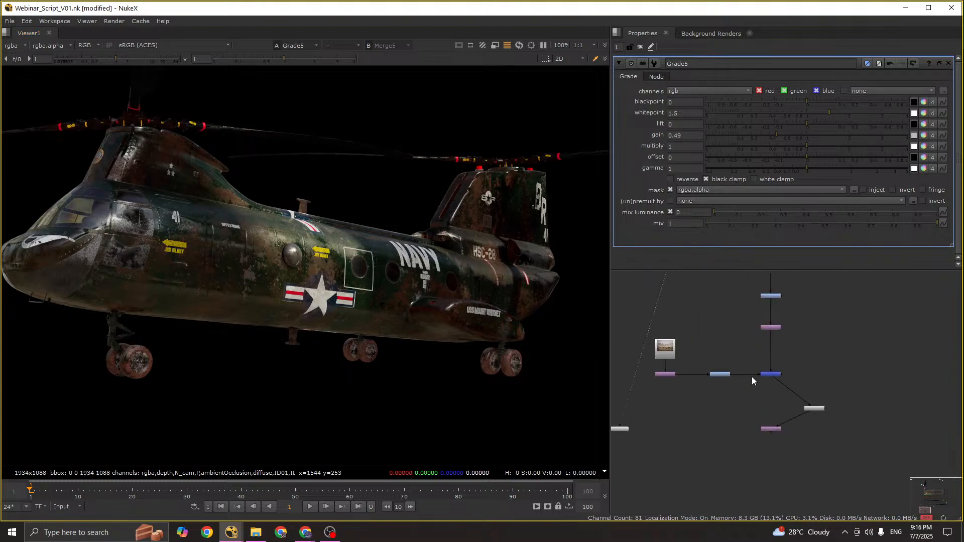
click(617, 374)
key(1)
click(793, 462)
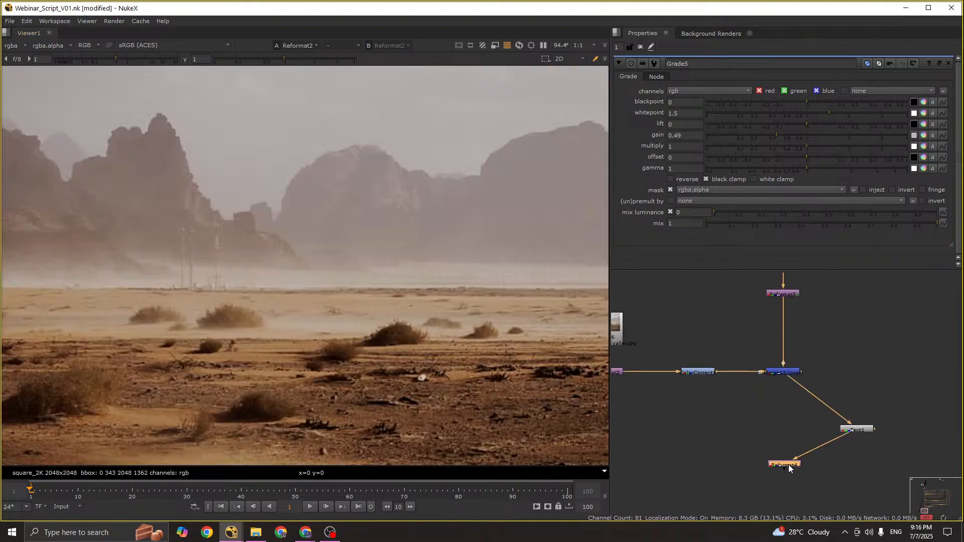
double_click(793, 463)
key(1)
drag(282, 303, 388, 271)
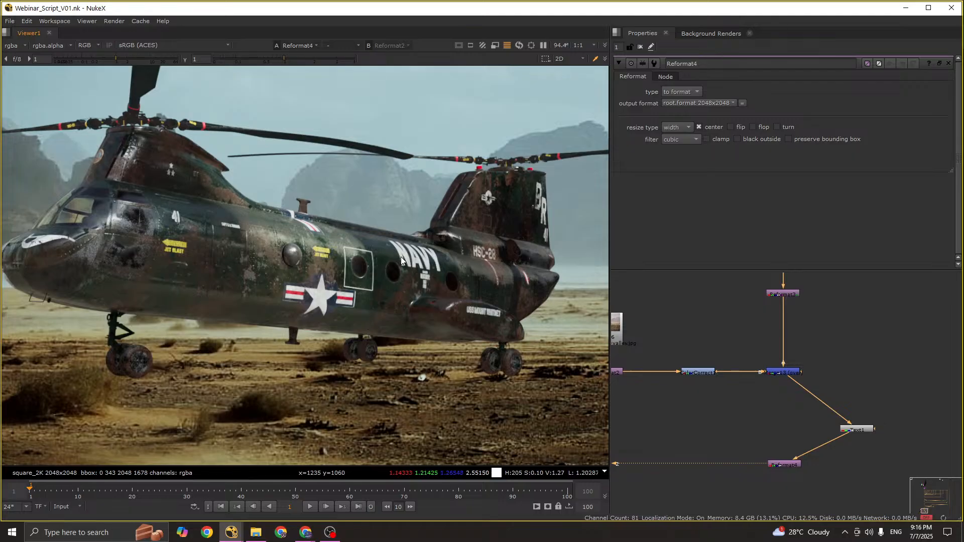
scroll(389, 273, down, 3)
scroll(388, 271, up, 3)
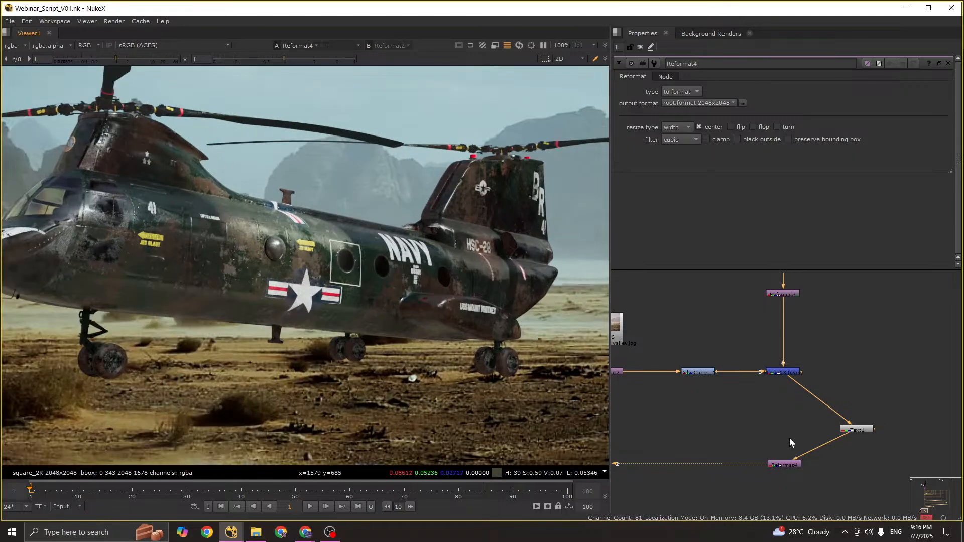
Step: Toggle Grade5 off and on repeatedly to compare its effect on the NAVY markings in the final composite
scroll(790, 441, down, 5)
middle_drag(803, 329, 768, 404)
scroll(751, 314, up, 4)
scroll(746, 315, up, 2)
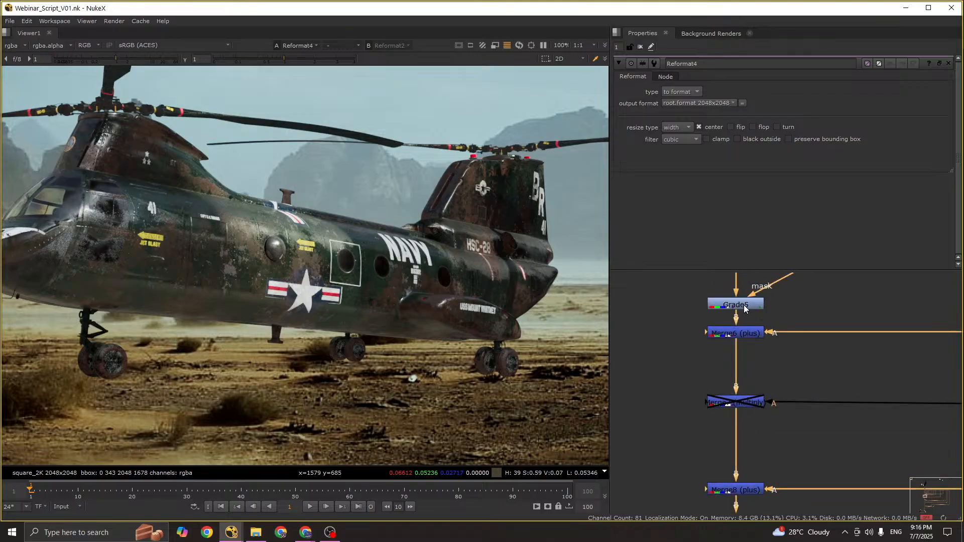
double_click(735, 304)
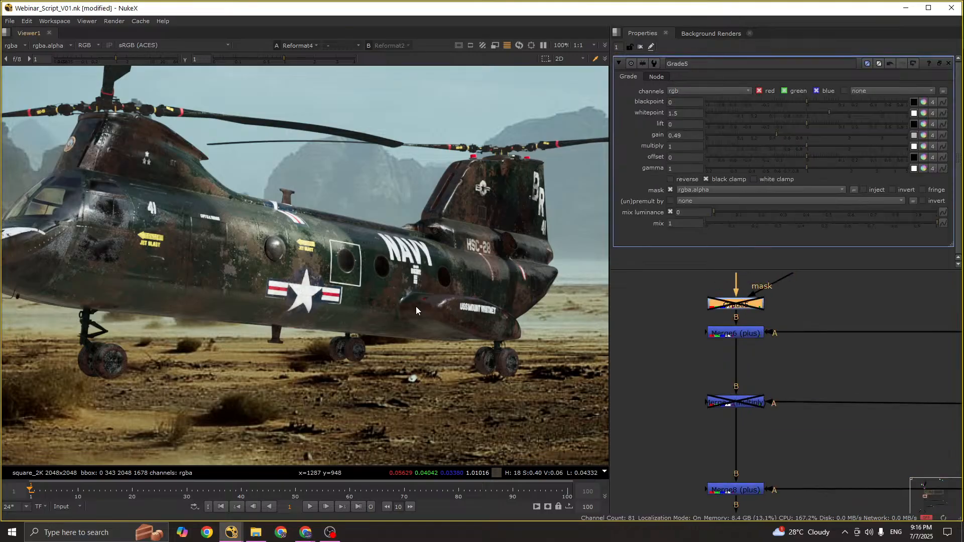
scroll(430, 266, up, 4)
key(d)
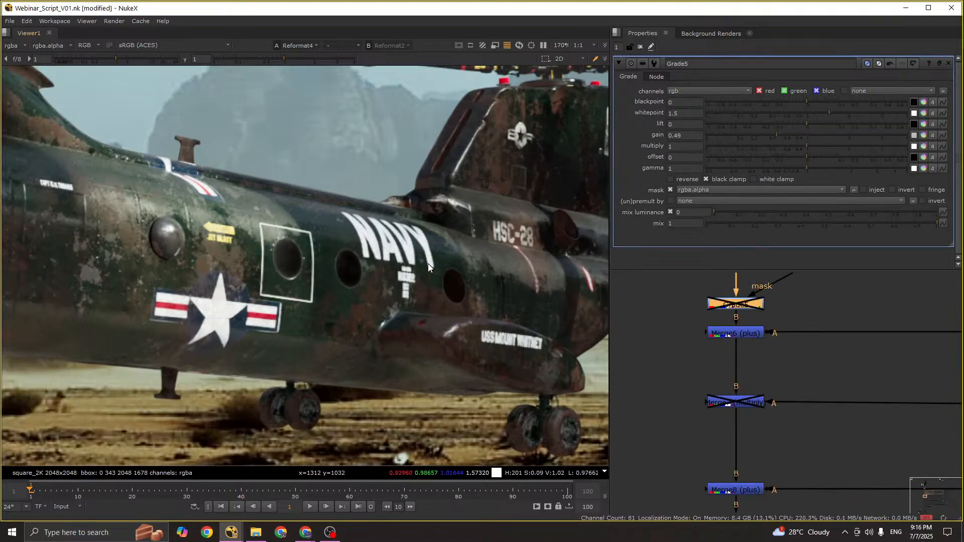
key(d)
scroll(429, 263, up, 3)
key(d)
scroll(428, 265, down, 5)
key(d)
scroll(426, 267, down, 3)
key(d)
key(d)
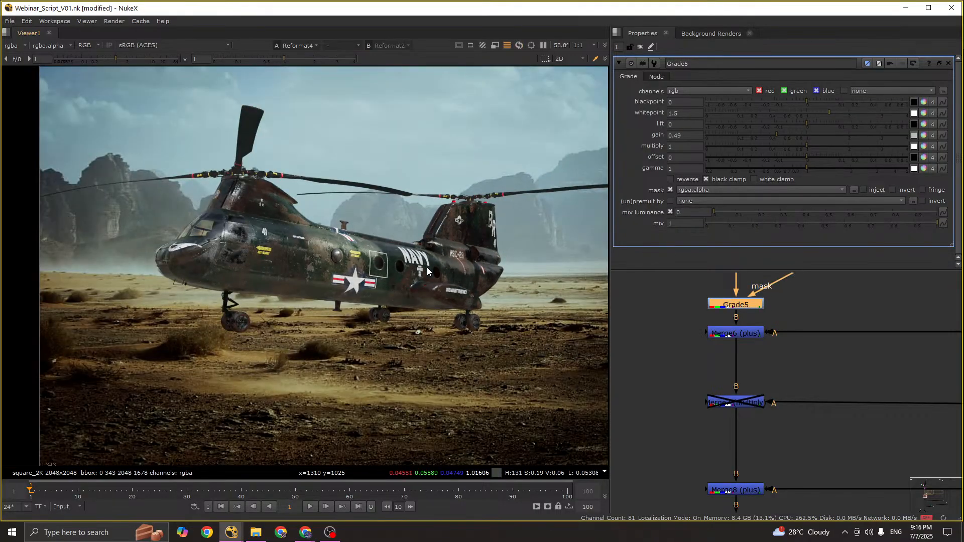
key(d)
key(d)
key(d)
key(d)
key(d)
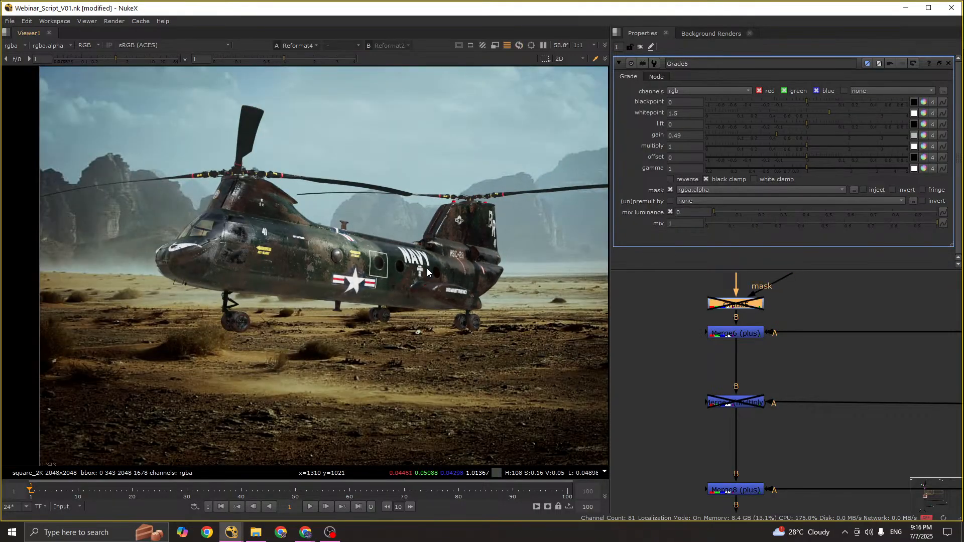
key(d)
scroll(427, 268, up, 8)
key(d)
scroll(427, 268, up, 9)
key(d)
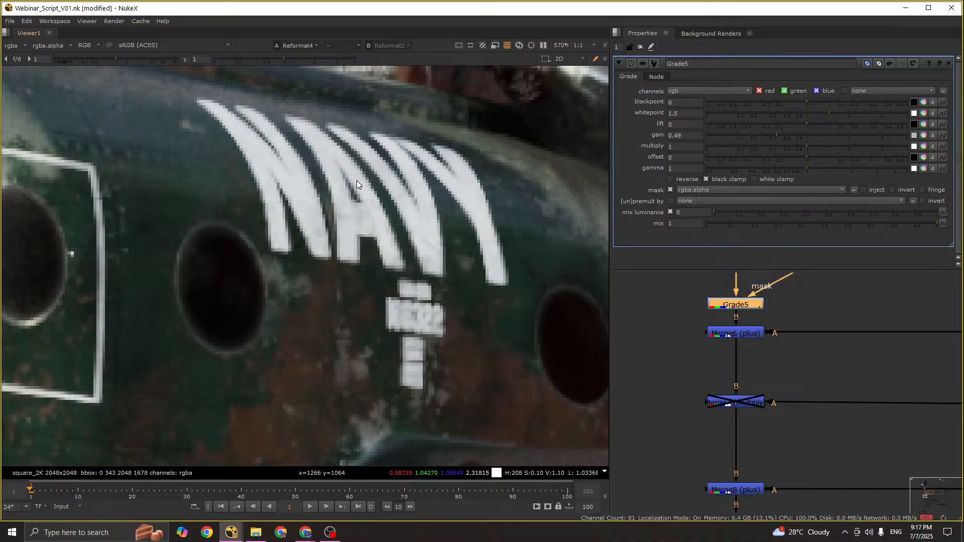
key(d)
key(d)
Step: Raise Grade5's whitepoint to 2.04
middle_drag(710, 320, 715, 373)
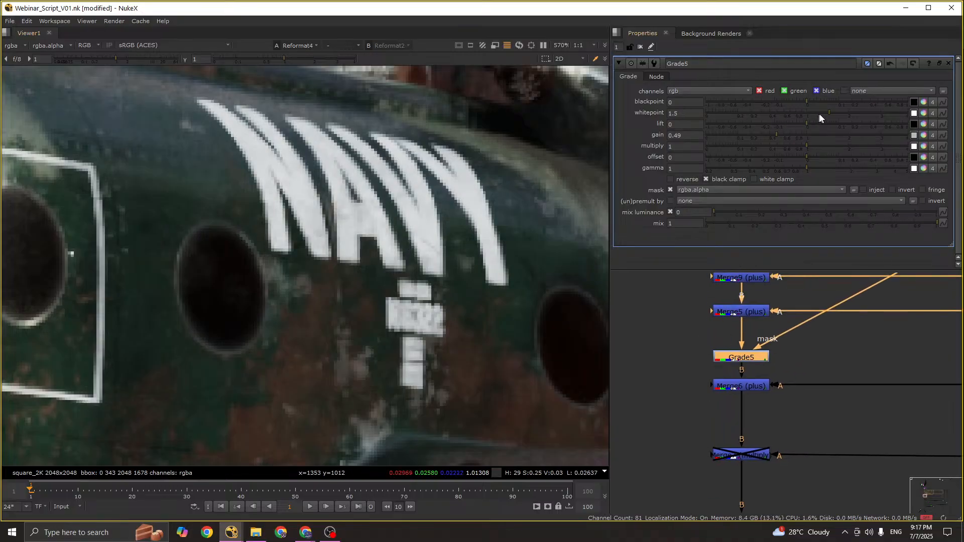
drag(833, 115, 845, 116)
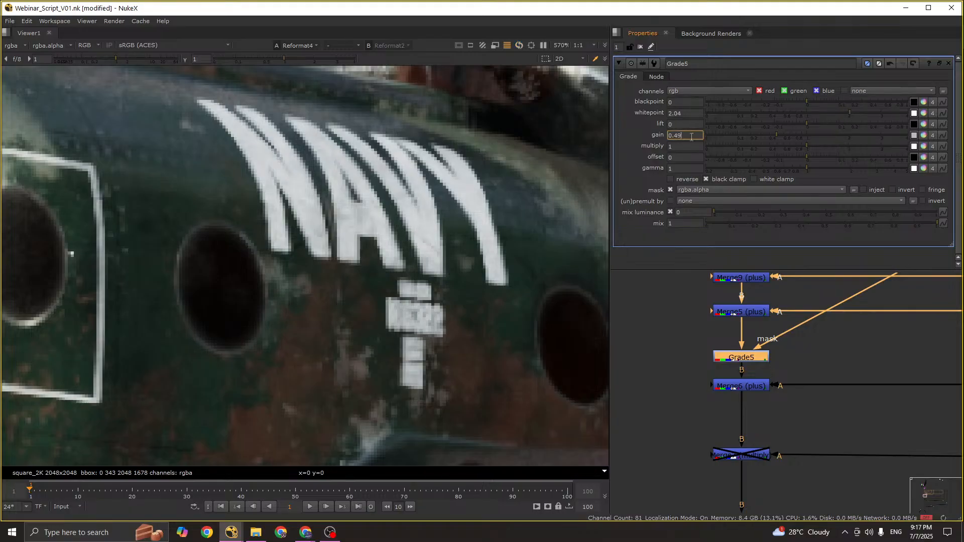
Step: Set Grade5's gain to 0.4 and toggle the node off and on to compare the NAVY markings
key(BackSpace)
key(Return)
key(d)
key(d)
key(d)
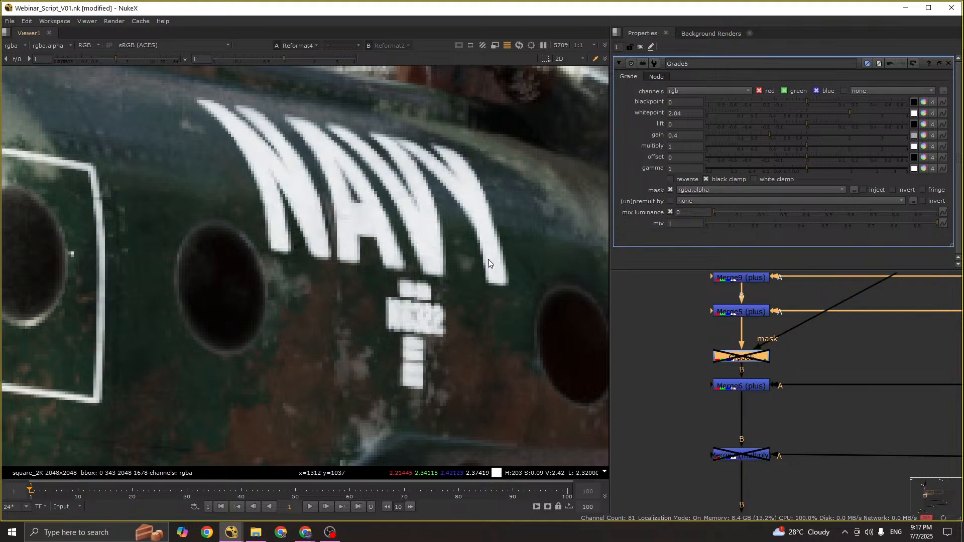
key(d)
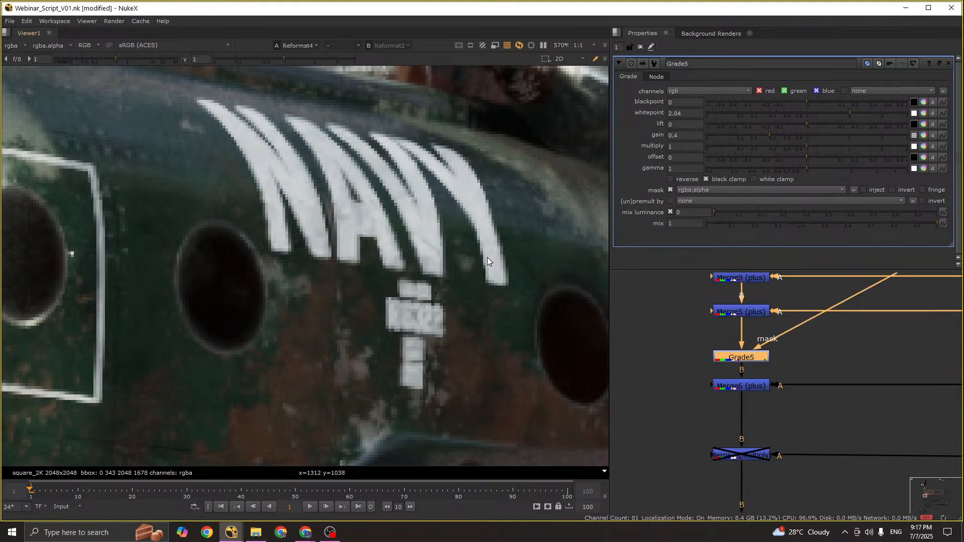
key(d)
key(d)
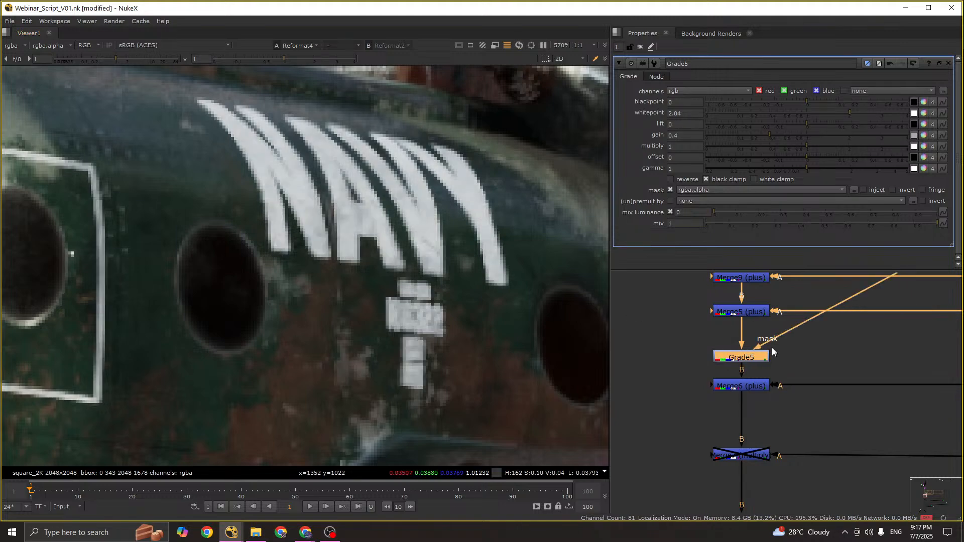
Step: Open the settings of the final Reformat4 node and save the script
scroll(772, 347, down, 8)
middle_drag(753, 454, 796, 403)
scroll(798, 403, up, 5)
click(854, 402)
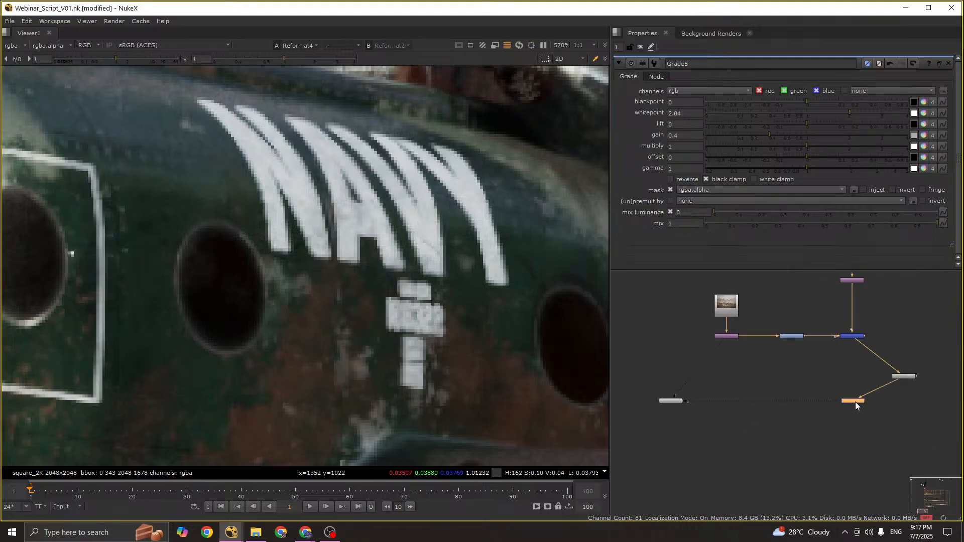
double_click(855, 402)
scroll(437, 306, down, 12)
key(ctrl+s)
middle_drag(899, 395, 810, 411)
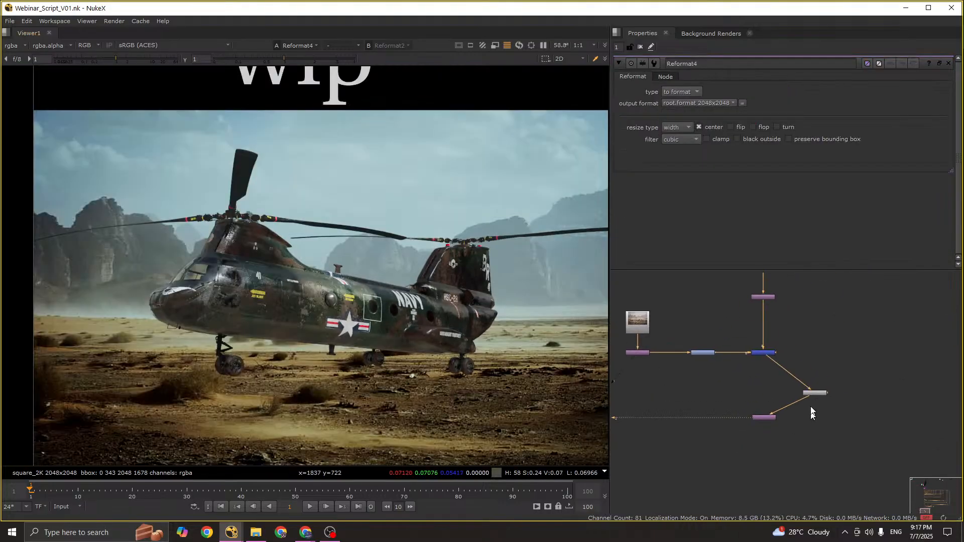
Step: Examine the final composite up close, comparing the sharpness of the desert ground and distant rocks with the helicopter's fuselage
middle_drag(766, 346, 761, 402)
scroll(267, 399, up, 3)
middle_drag(267, 399, 384, 298)
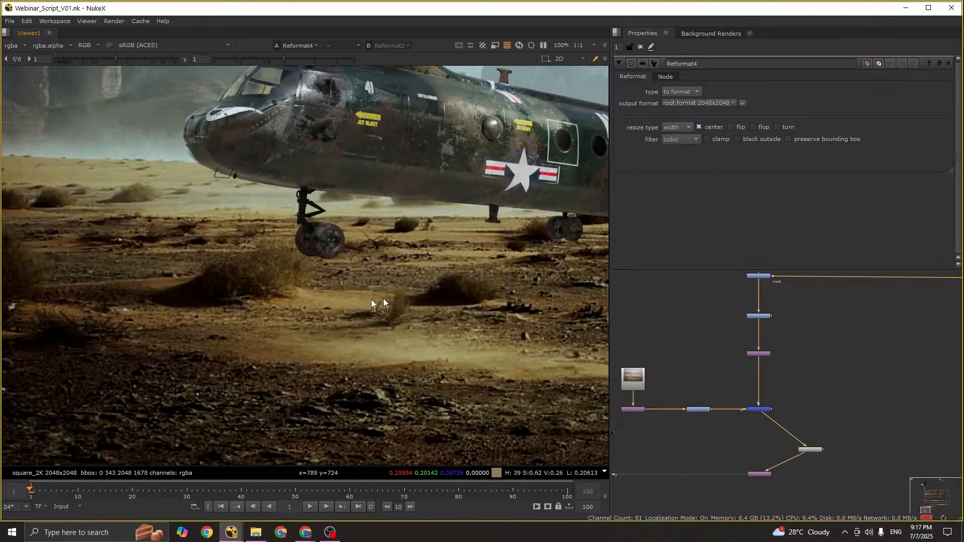
scroll(384, 298, up, 5)
key(f)
scroll(227, 202, up, 4)
middle_drag(227, 203, 337, 356)
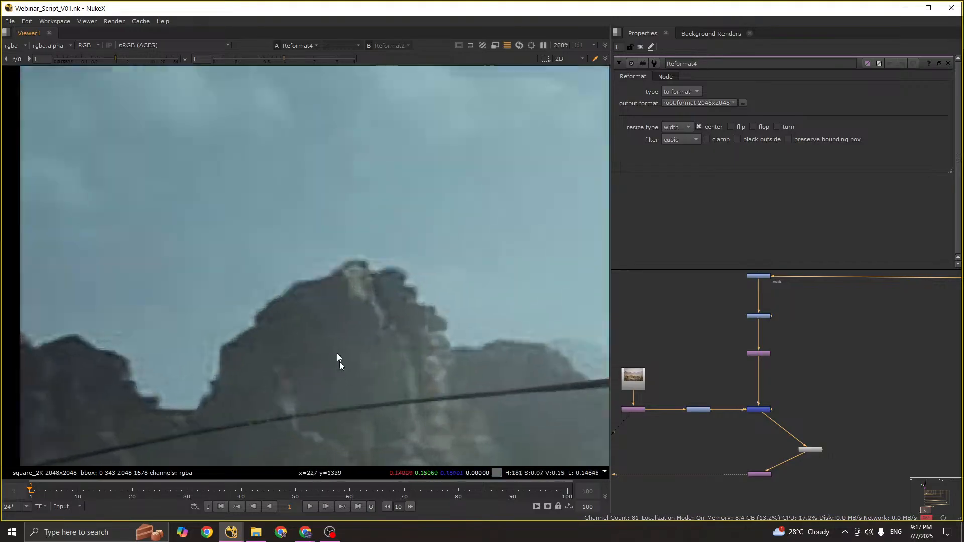
scroll(337, 353, down, 4)
scroll(285, 285, down, 4)
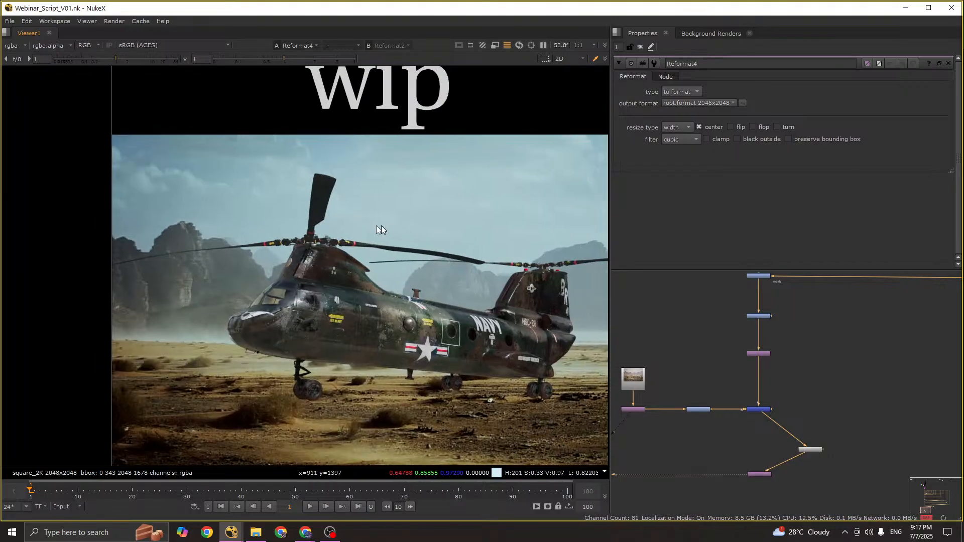
middle_drag(377, 226, 320, 251)
scroll(390, 300, up, 4)
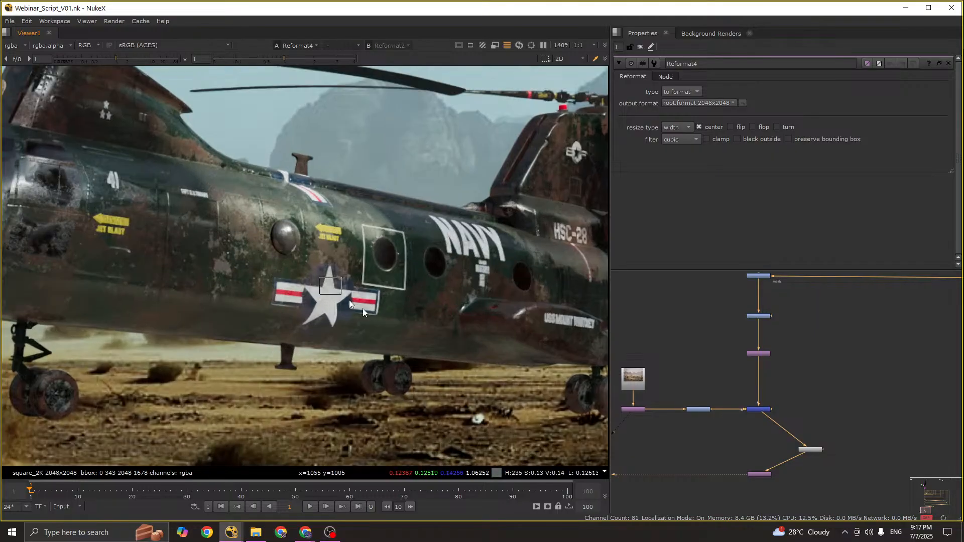
scroll(360, 304, down, 3)
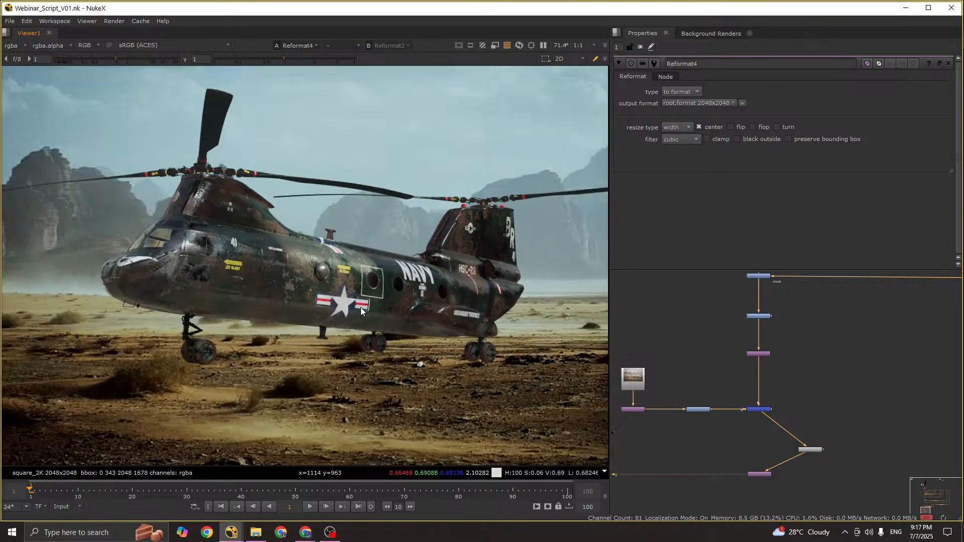
scroll(775, 384, down, 1)
scroll(747, 403, up, 2)
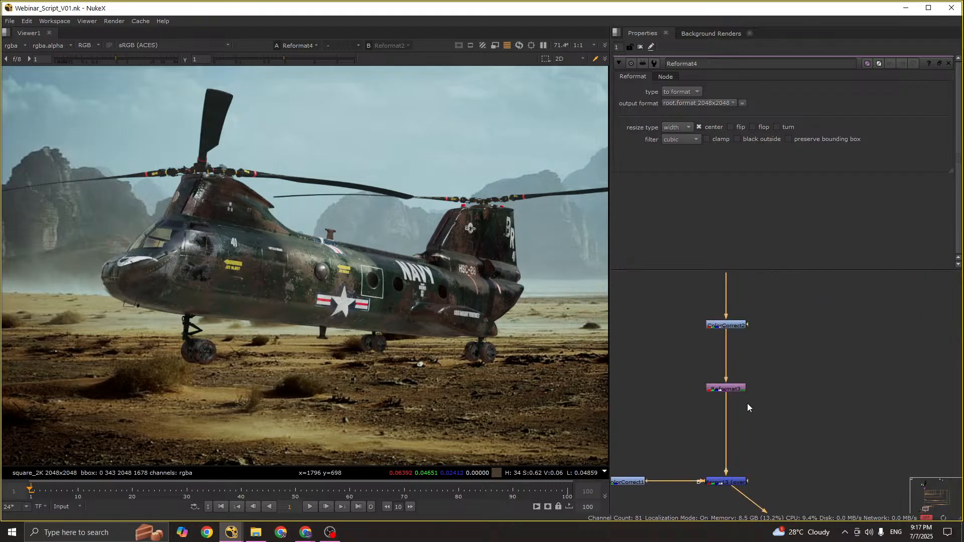
Step: Add a Defocus node directly after Reformat3, before the helicopter is merged over the desert background
key(Tab)
text(DE)
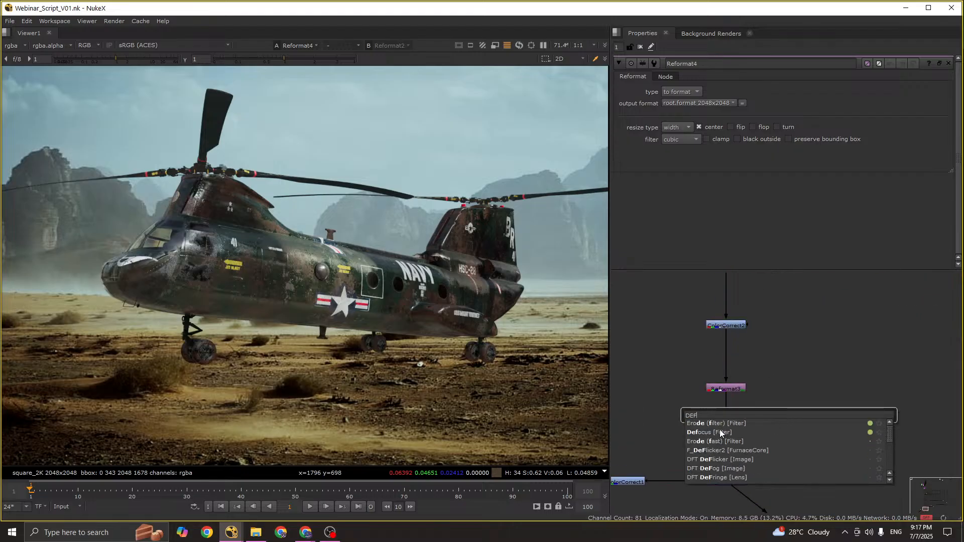
click(719, 432)
drag(794, 412, 730, 427)
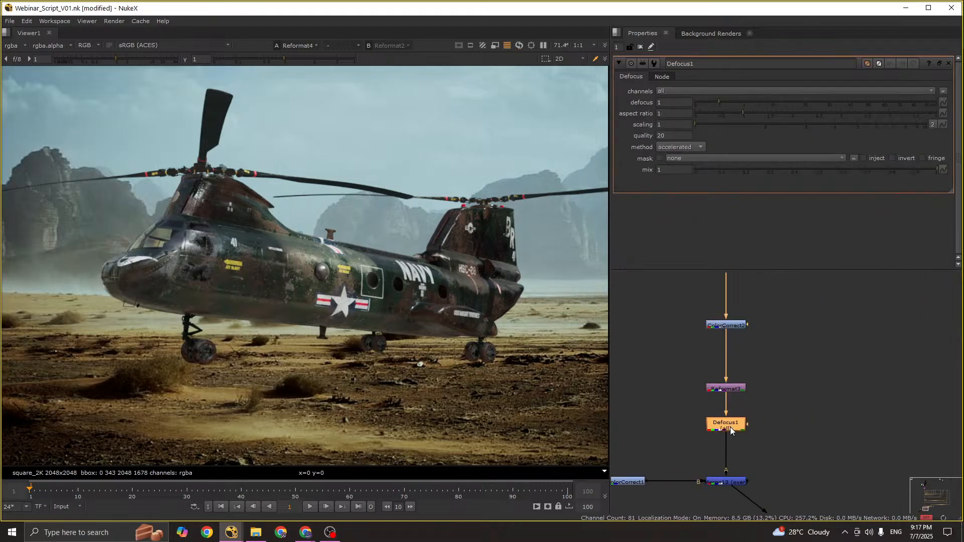
Step: Toggle Defocus1 off and on to compare its softening on the fuselage's star emblem and yellow JET BLAST marking
key(d)
scroll(345, 240, up, 8)
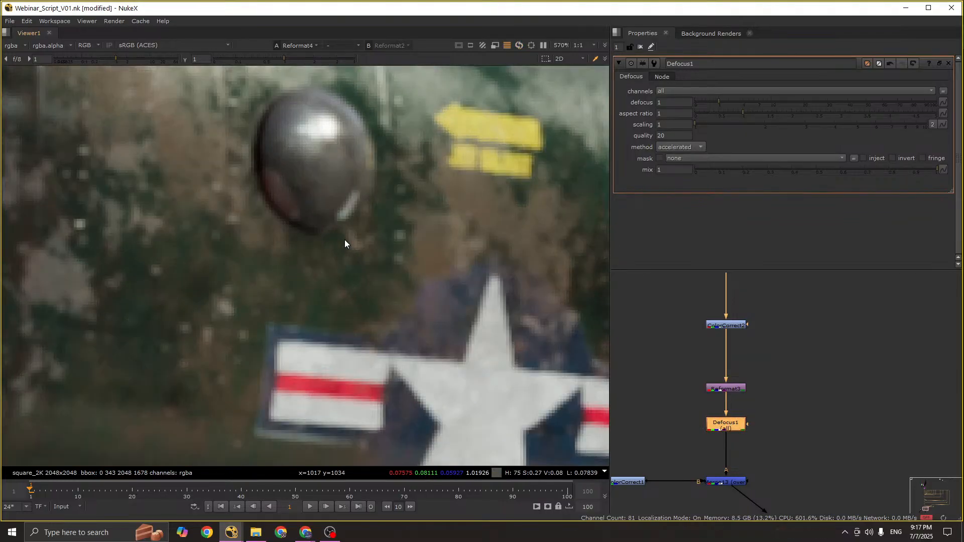
scroll(344, 246, down, 8)
key(d)
scroll(339, 220, up, 5)
key(d)
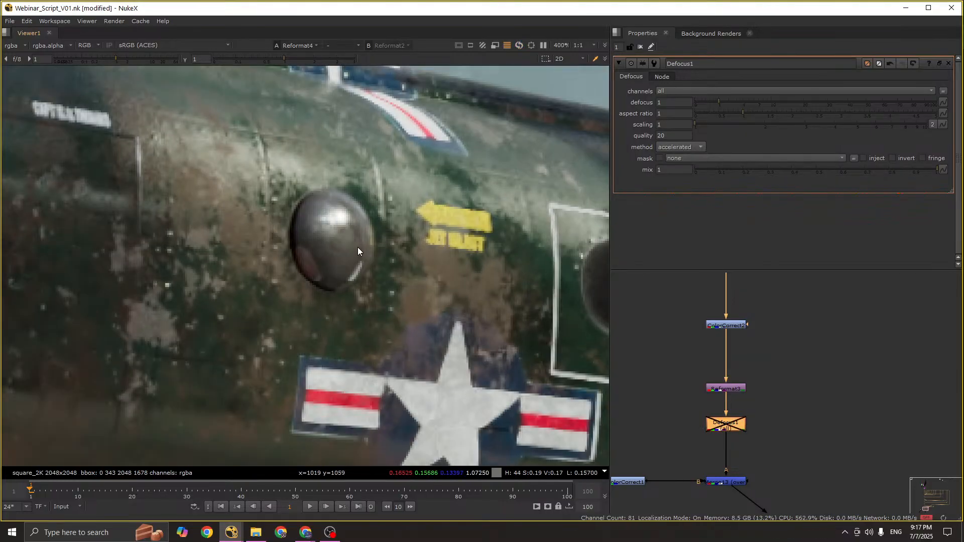
key(d)
scroll(468, 233, up, 5)
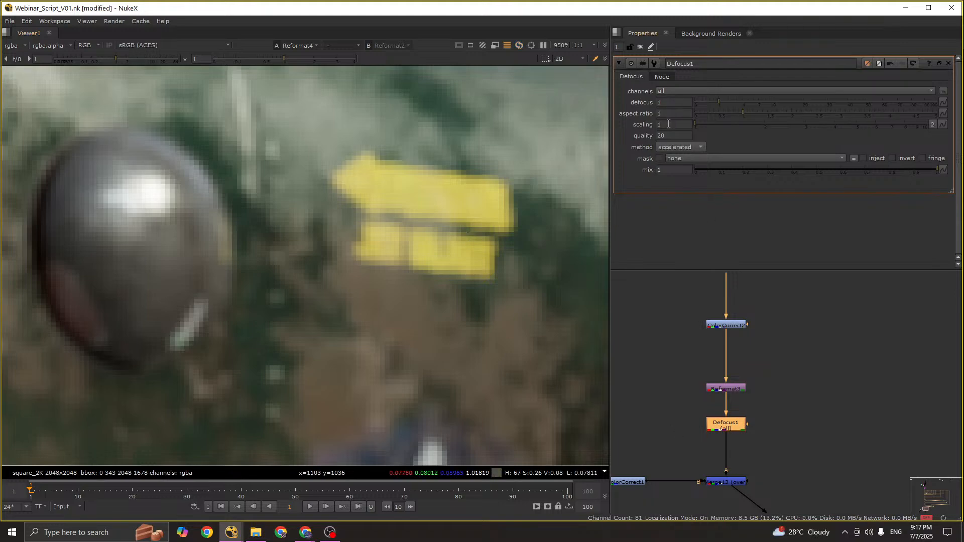
Step: Set Defocus1's scaling to 0.6 and its defocus amount to 0.7
click(669, 124)
text(5)
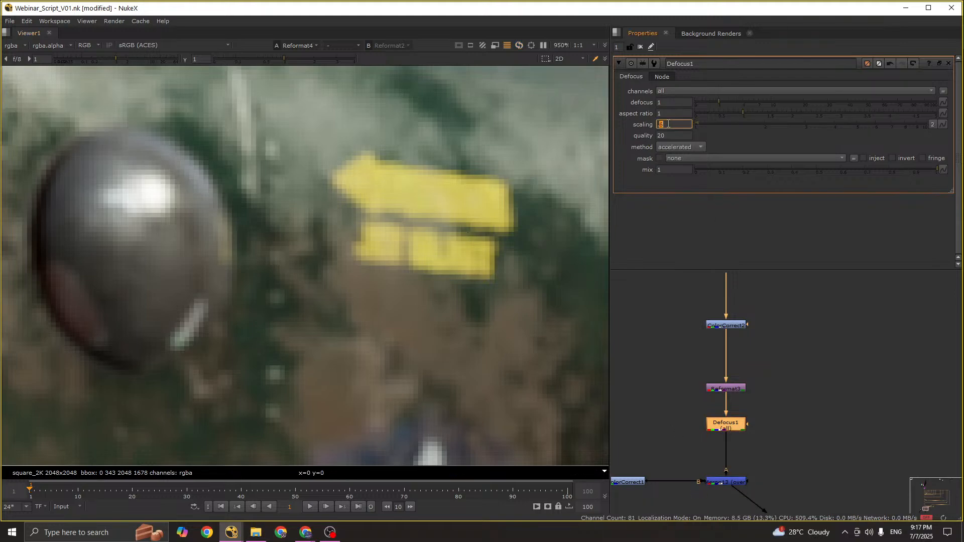
text(0.6)
key(Return)
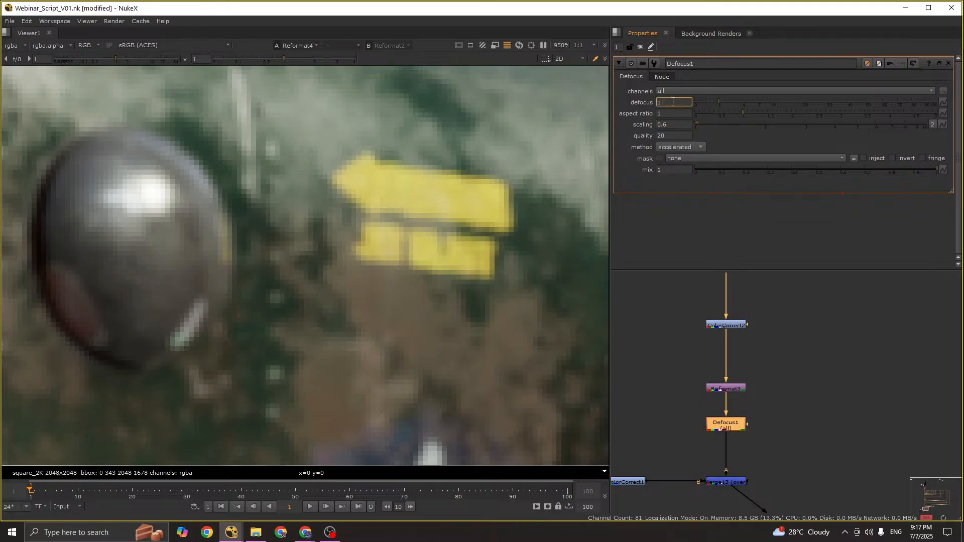
key(BackSpace)
text(0.7)
click(787, 427)
click(742, 425)
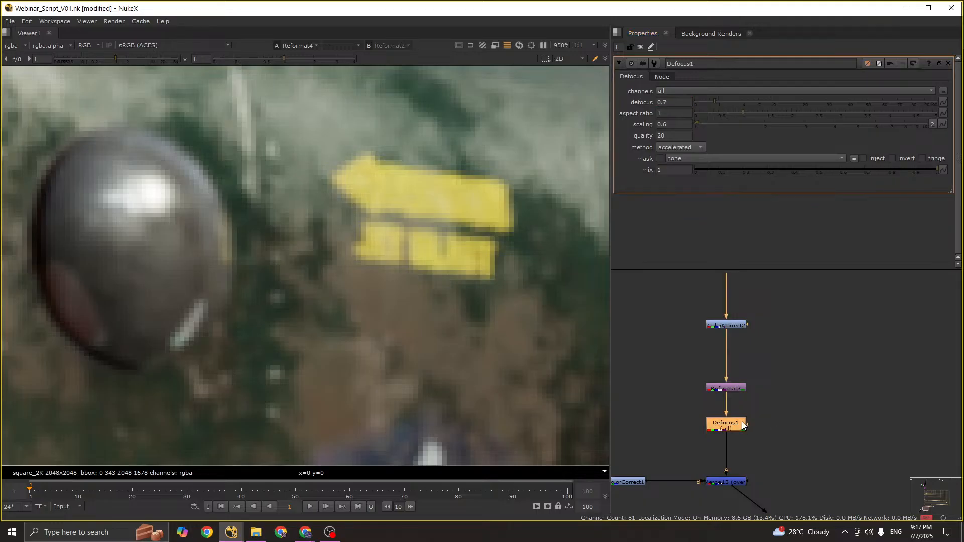
Step: Reduce Defocus1's scaling to 0.4
click(664, 122)
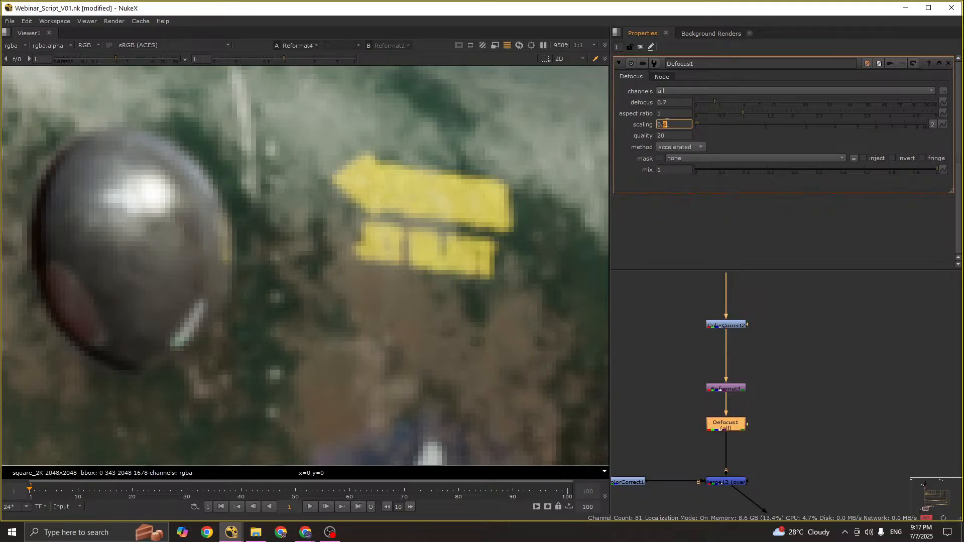
key(BackSpace)
text(4)
key(Return)
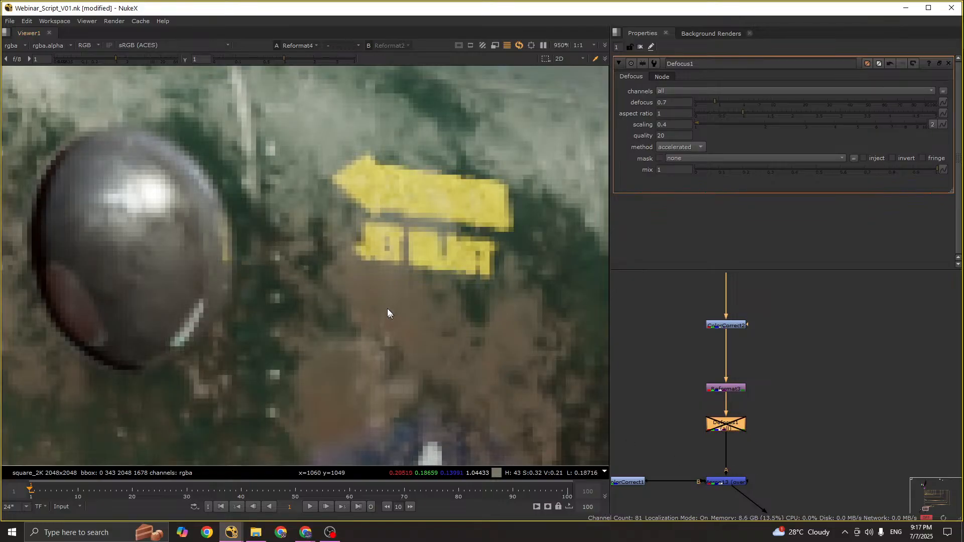
Step: Compare the whole helicopter with Defocus1 disabled and enabled, leaving the node enabled
scroll(389, 313, down, 4)
scroll(386, 310, down, 5)
key(d)
key(d)
key(d)
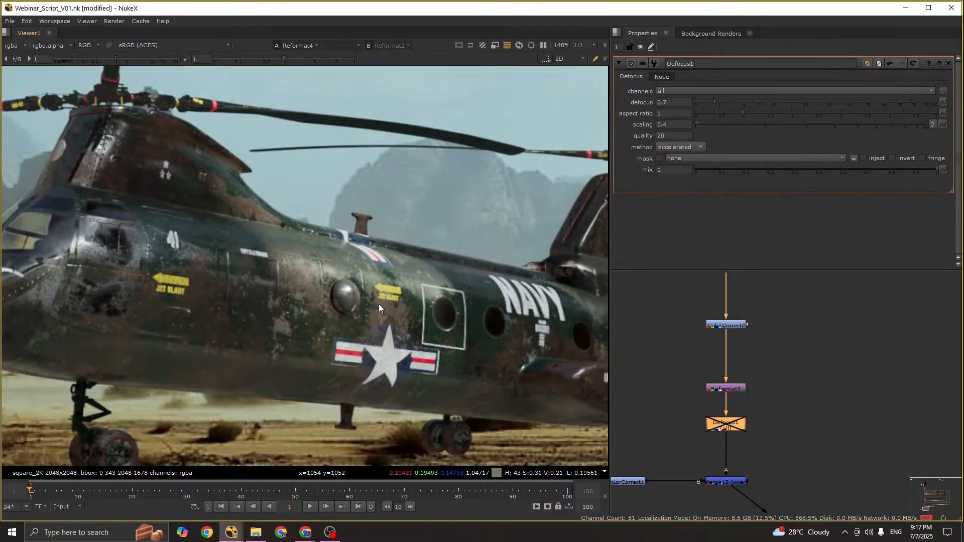
scroll(738, 393, down, 3)
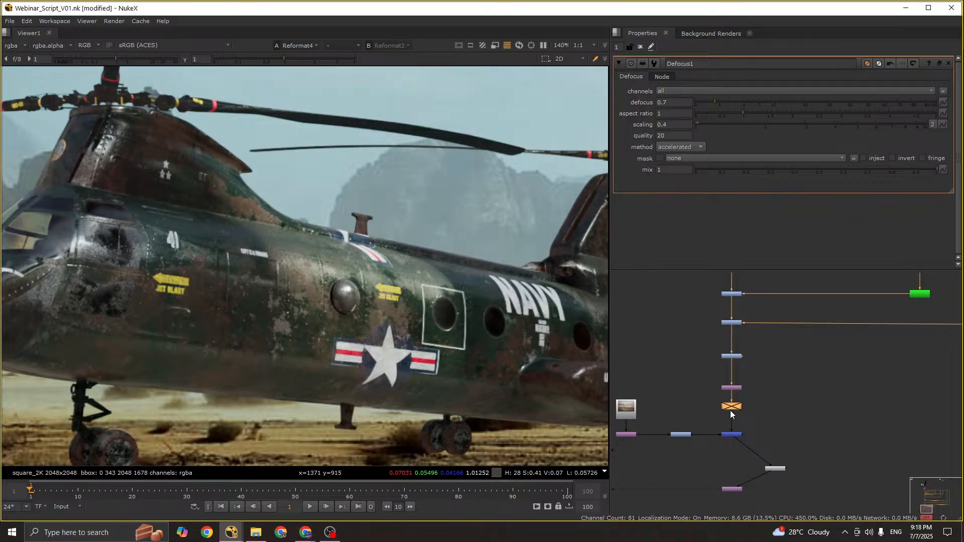
key(d)
Step: Move Reformat4 lower in the node graph and assign Reformat2's desert plate and Reformat4's composite to separate viewer inputs
middle_drag(710, 442, 770, 376)
click(684, 370)
key(2)
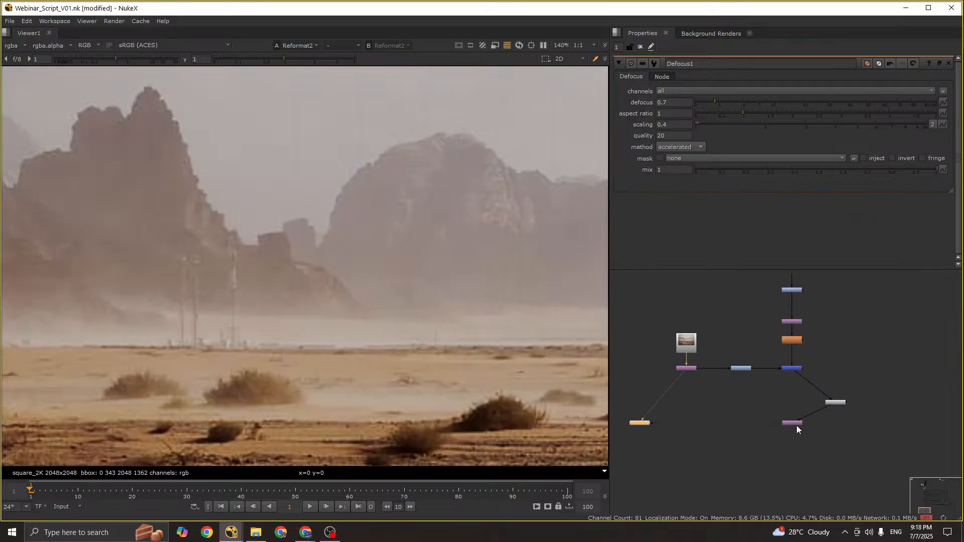
drag(796, 427, 796, 455)
key(1)
scroll(366, 304, down, 4)
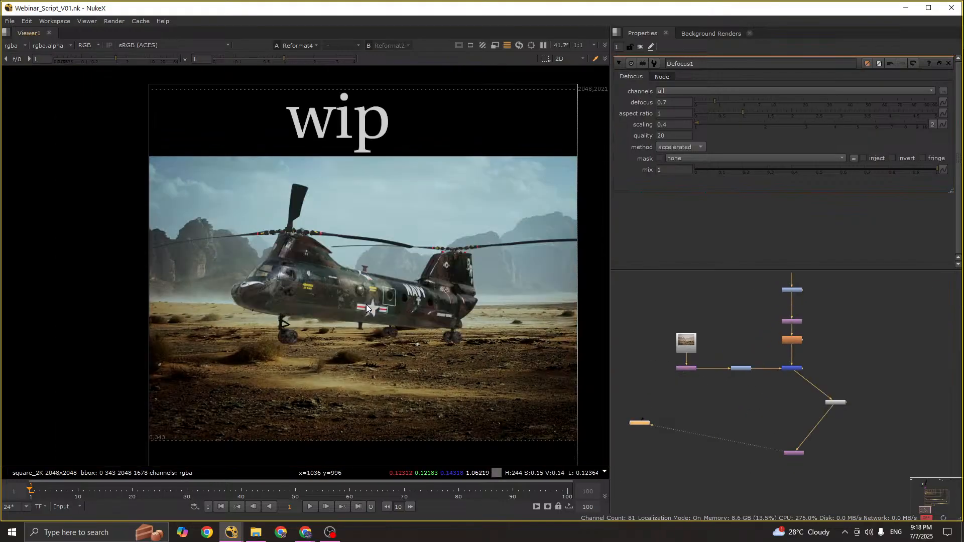
Step: Maximize the viewer and compare the final composite with the original desert plate
key(space)
key(f)
middle_drag(526, 362, 529, 368)
key(2)
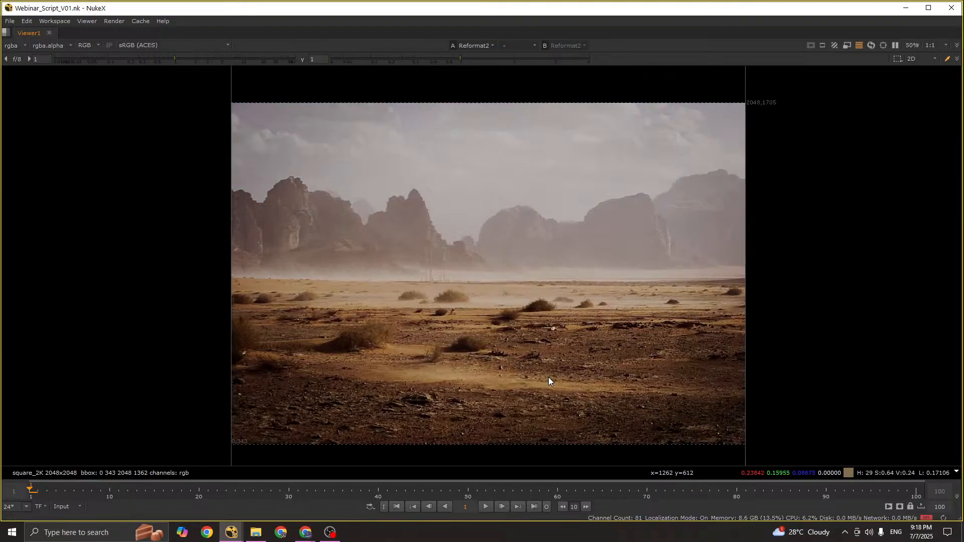
key(1)
scroll(548, 378, up, 5)
scroll(549, 375, down, 4)
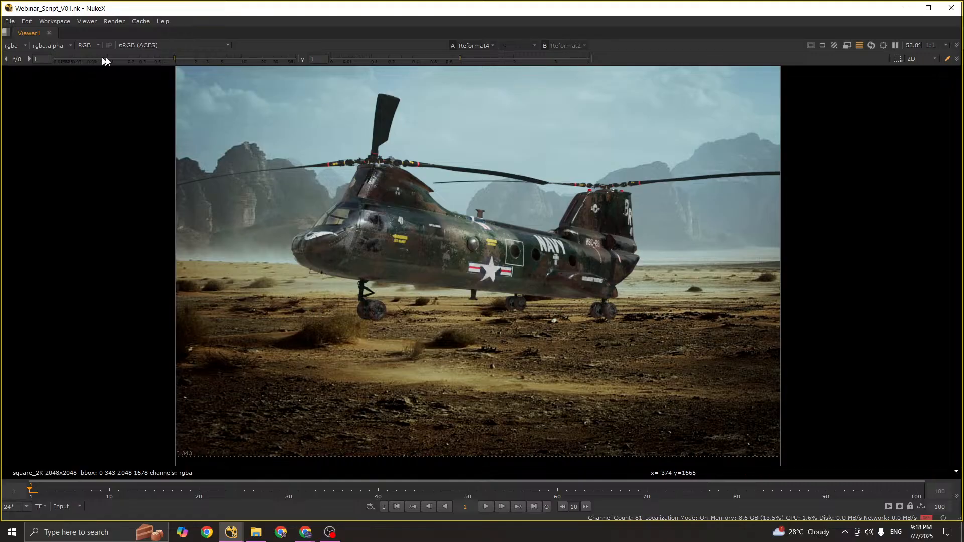
Step: Darken the composite with the viewer exposure and reset it to f/8, checking the levels twice
drag(157, 63, 1, 79)
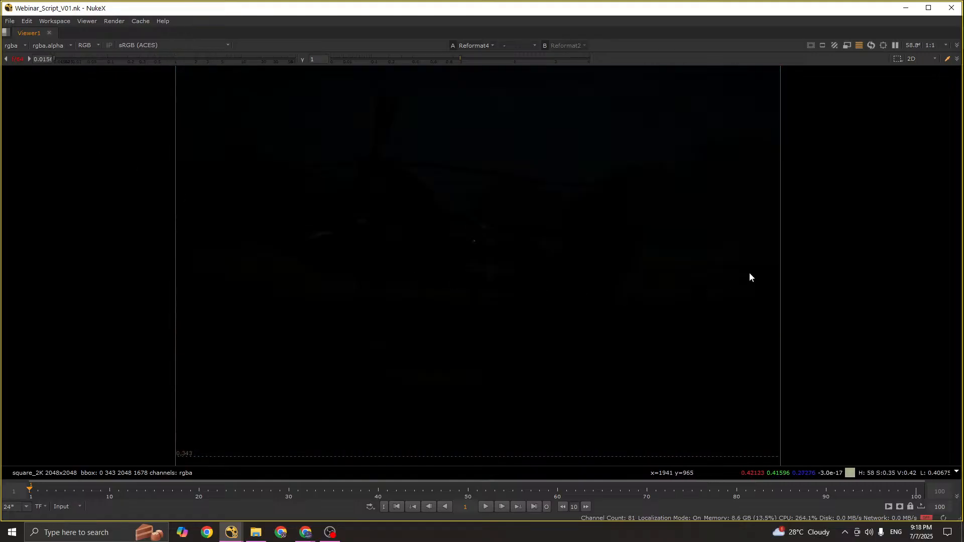
click(14, 61)
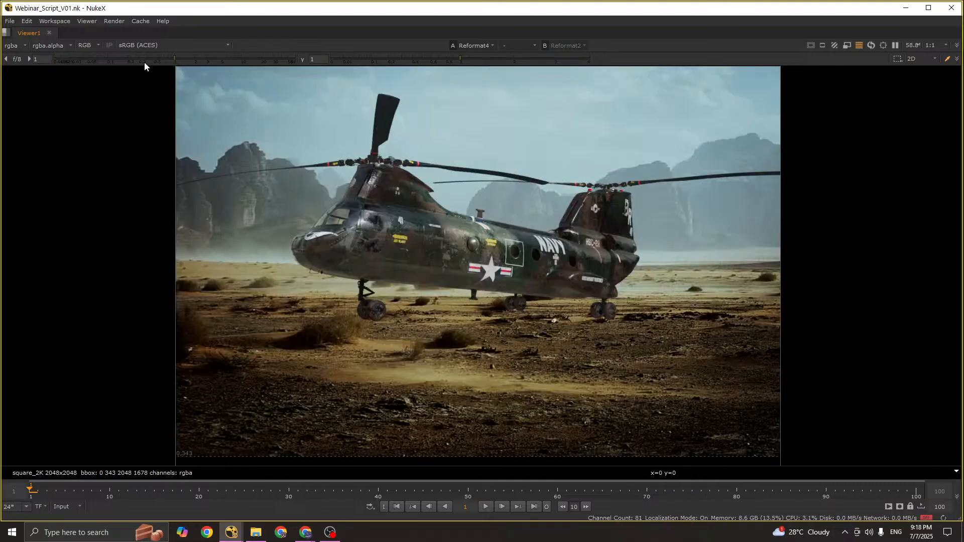
drag(144, 62, 15, 58)
click(15, 60)
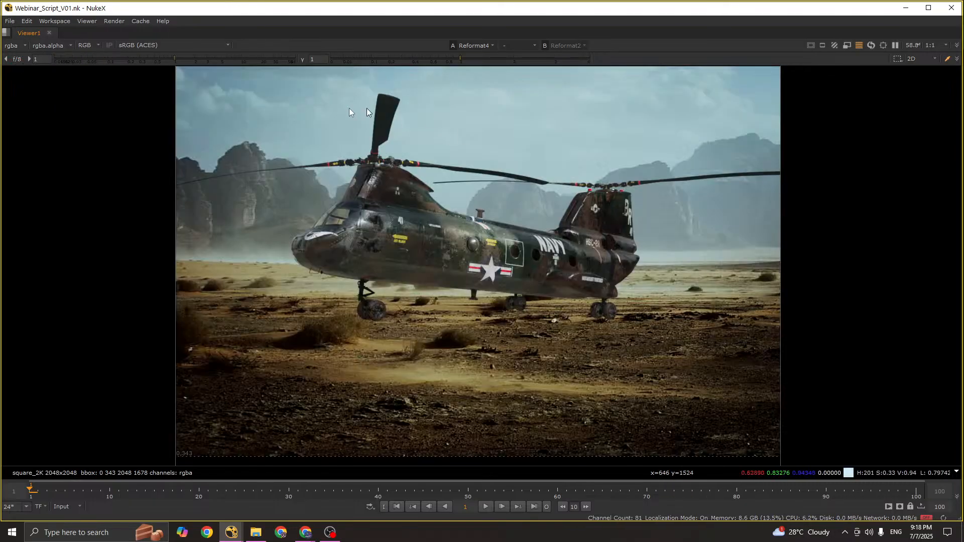
Step: Lower the viewer exposure to its minimum and examine the brightest areas of the sky and helicopter for matching levels
drag(162, 60, 50, 64)
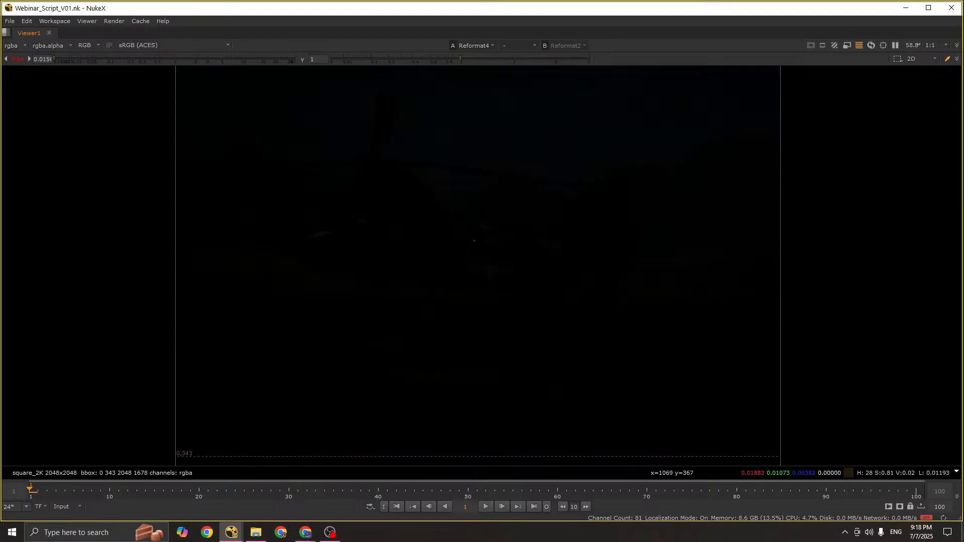
middle_drag(459, 228, 440, 272)
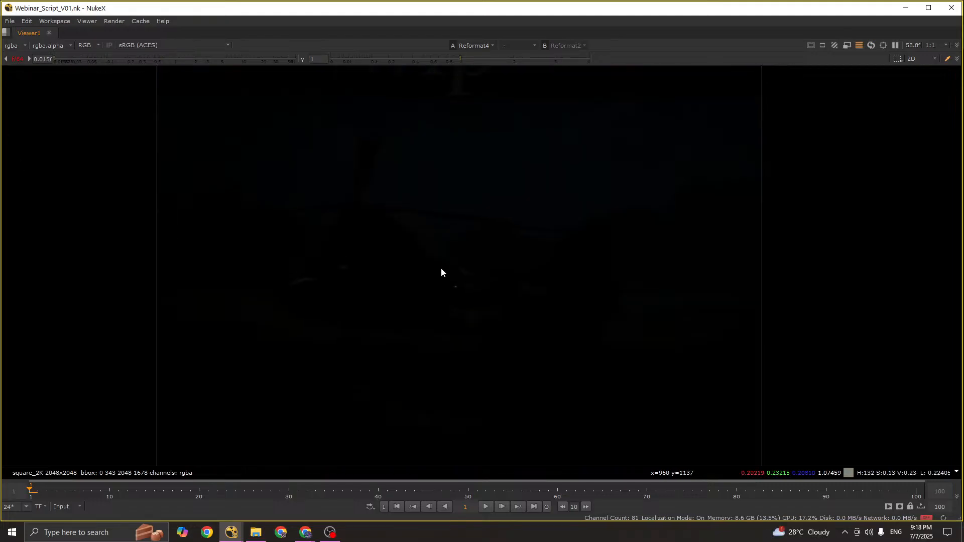
scroll(461, 192, up, 2)
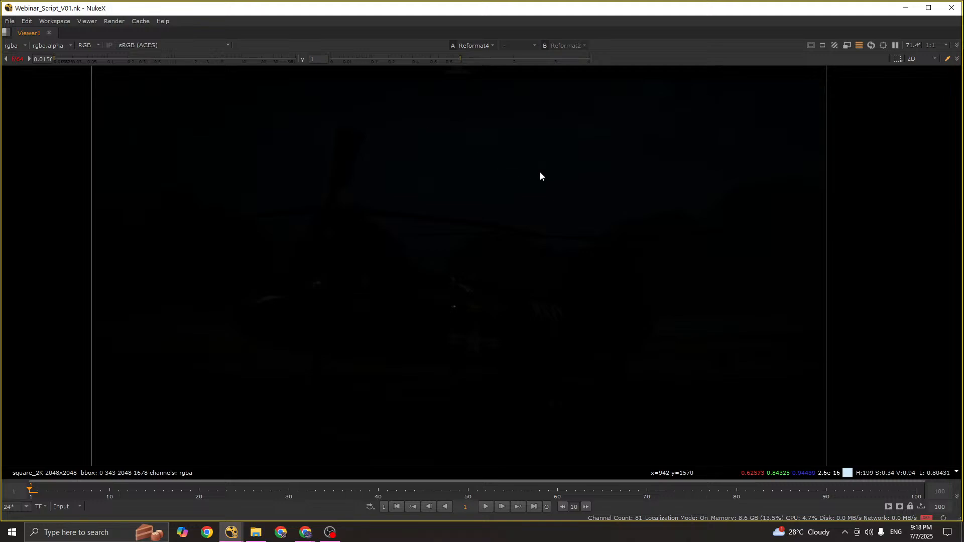
scroll(537, 176, down, 2)
scroll(492, 287, up, 1)
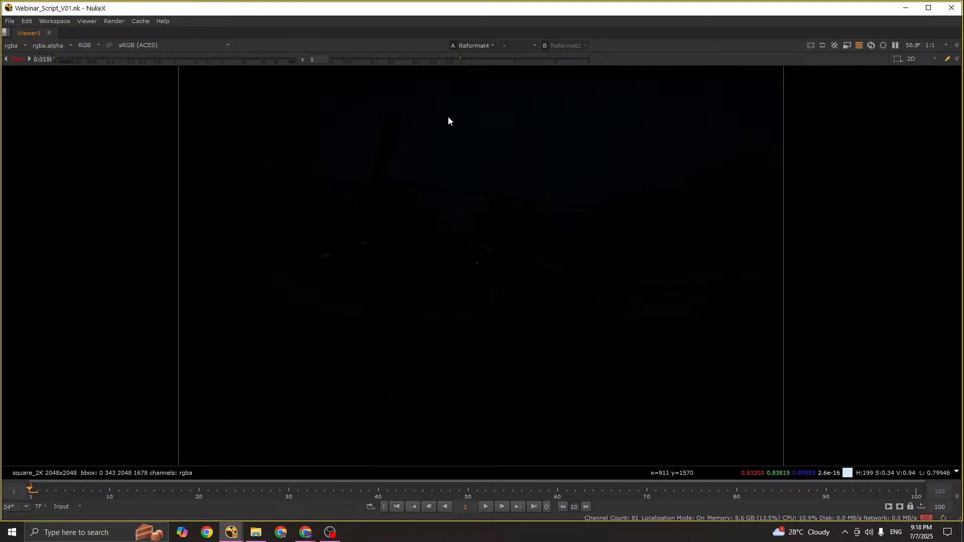
drag(447, 116, 628, 172)
drag(482, 288, 507, 286)
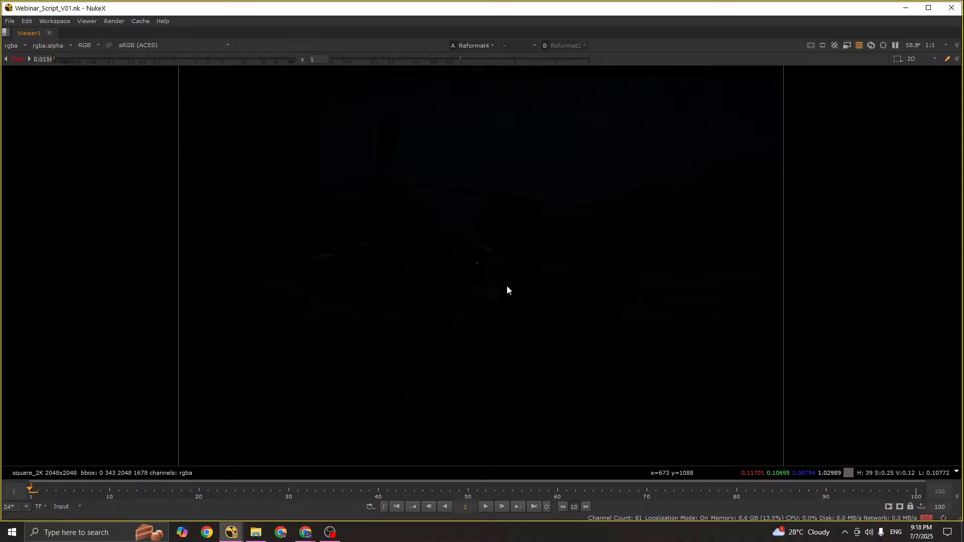
Step: Compare the helicopter's highlights and markings with the sky at minimum viewer exposure, and reset the exposure to f/8
drag(258, 196, 302, 244)
drag(413, 216, 339, 279)
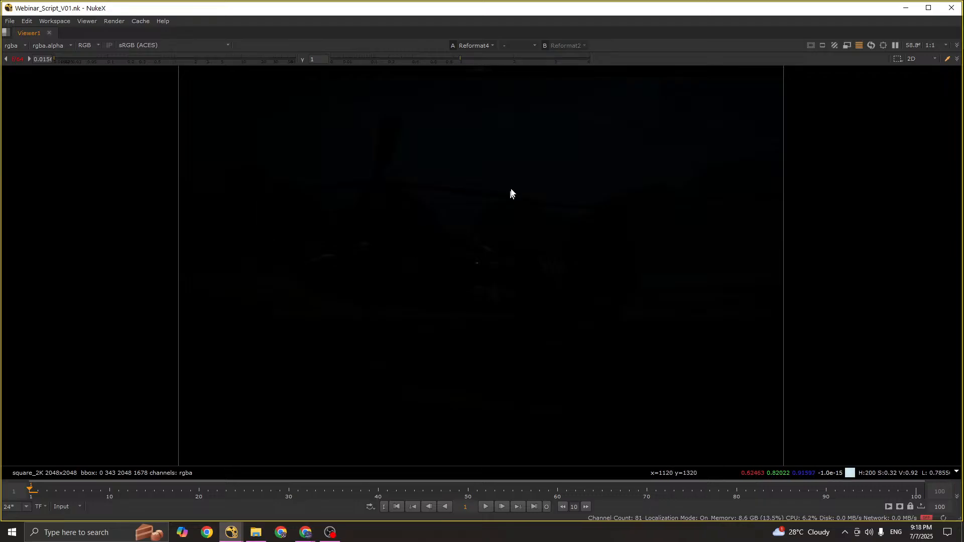
scroll(499, 242, down, 1)
scroll(386, 169, up, 5)
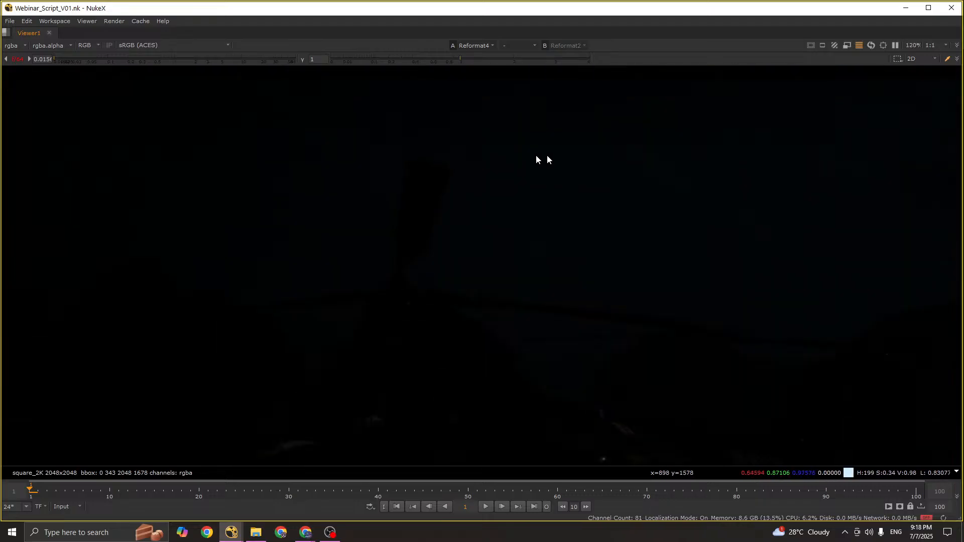
scroll(412, 251, down, 3)
middle_drag(264, 310, 482, 191)
scroll(417, 215, up, 5)
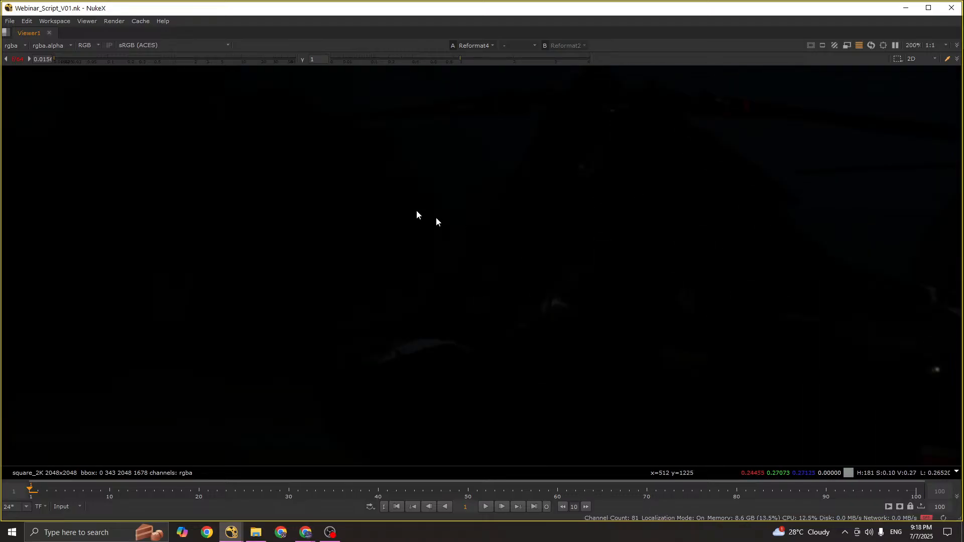
scroll(480, 224, down, 6)
middle_drag(687, 128, 583, 192)
scroll(583, 192, up, 4)
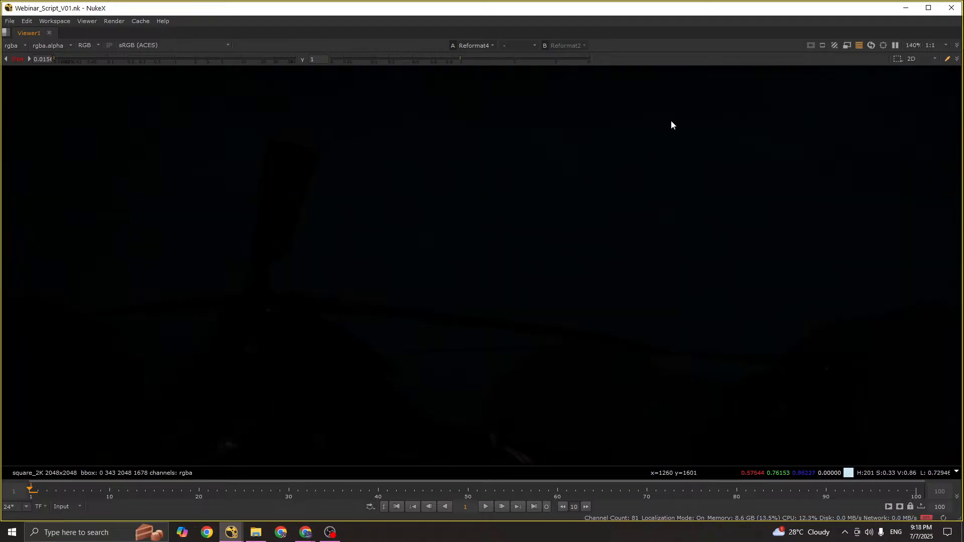
scroll(465, 212, down, 5)
scroll(506, 343, up, 3)
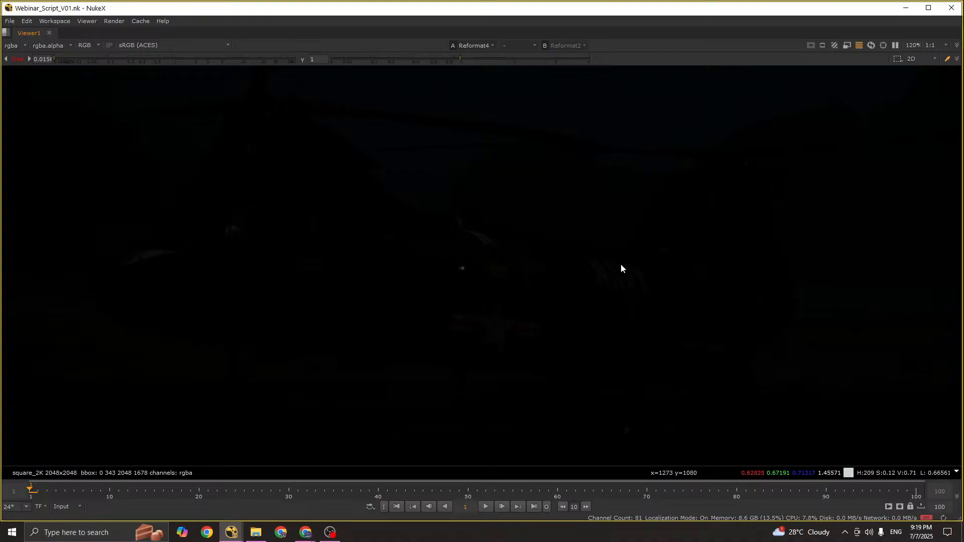
drag(447, 333, 390, 363)
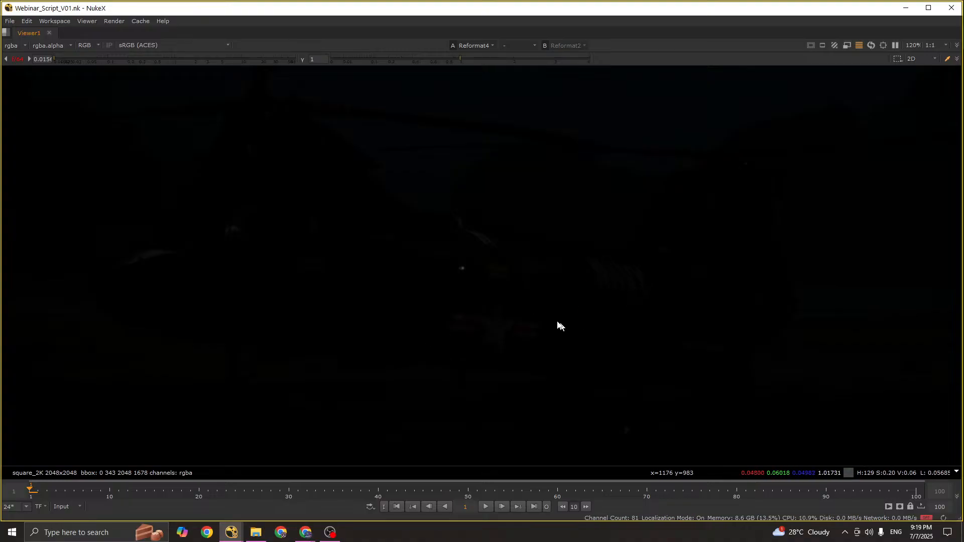
scroll(547, 311, down, 5)
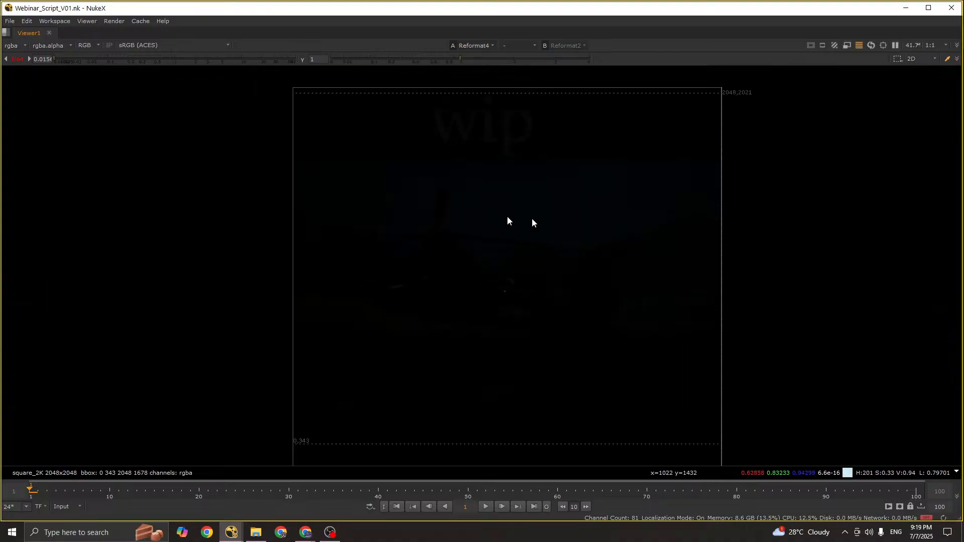
click(18, 59)
Step: Lower the viewer gamma to check the composite's contrast, and reset it to 1
click(441, 60)
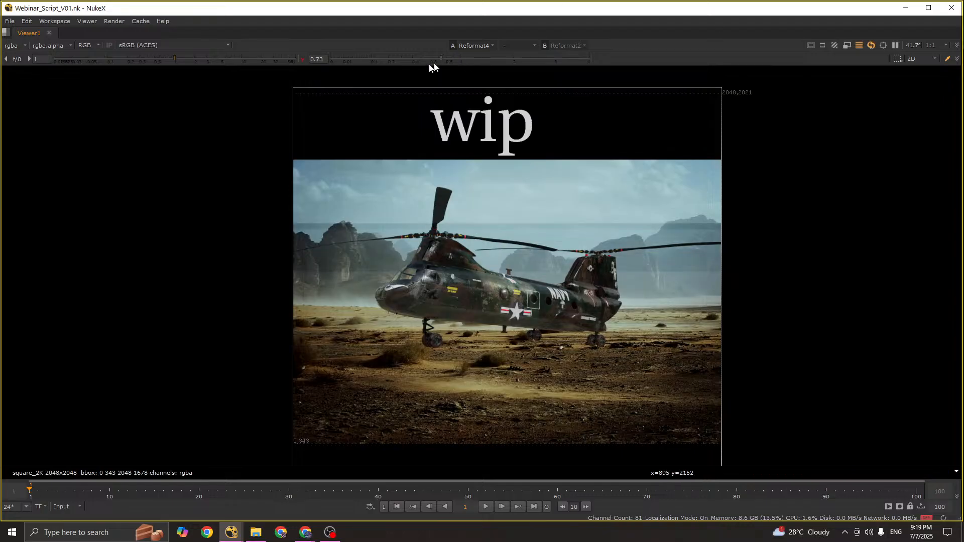
drag(433, 67, 248, 96)
click(303, 59)
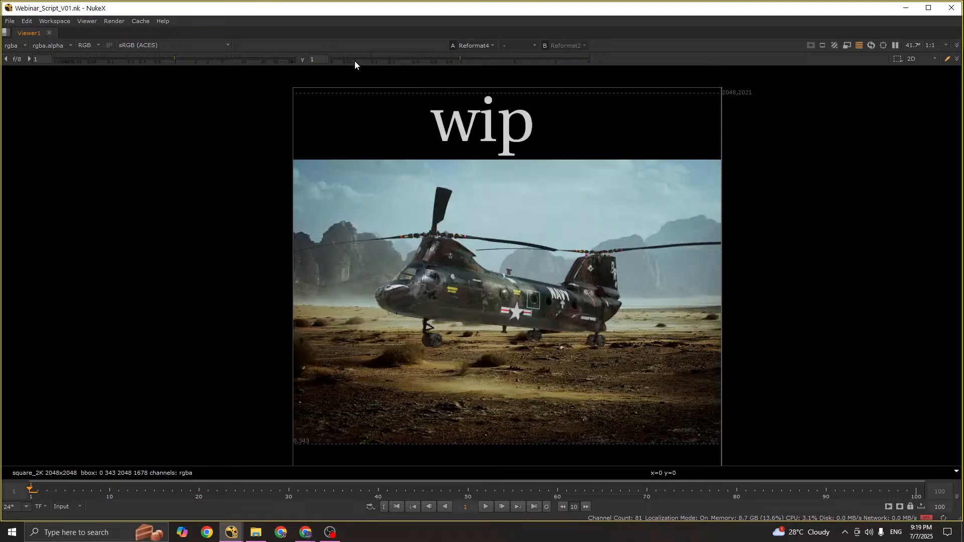
Step: Raise the viewer gamma to 4, compare the helicopter's dark areas with the hazy background cliffs, and reset it to 1
drag(355, 62, 607, 69)
scroll(549, 221, up, 3)
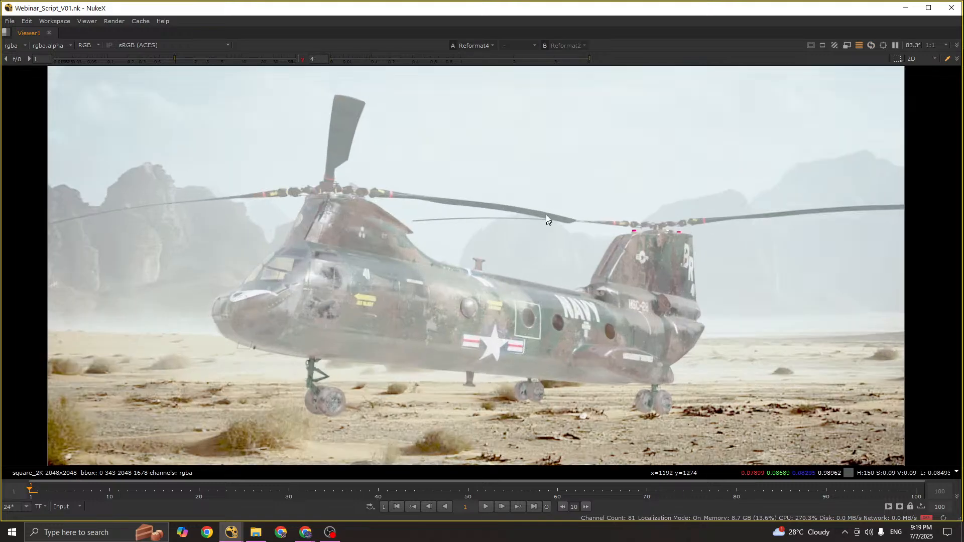
scroll(578, 158, down, 2)
scroll(534, 167, up, 3)
scroll(472, 243, down, 3)
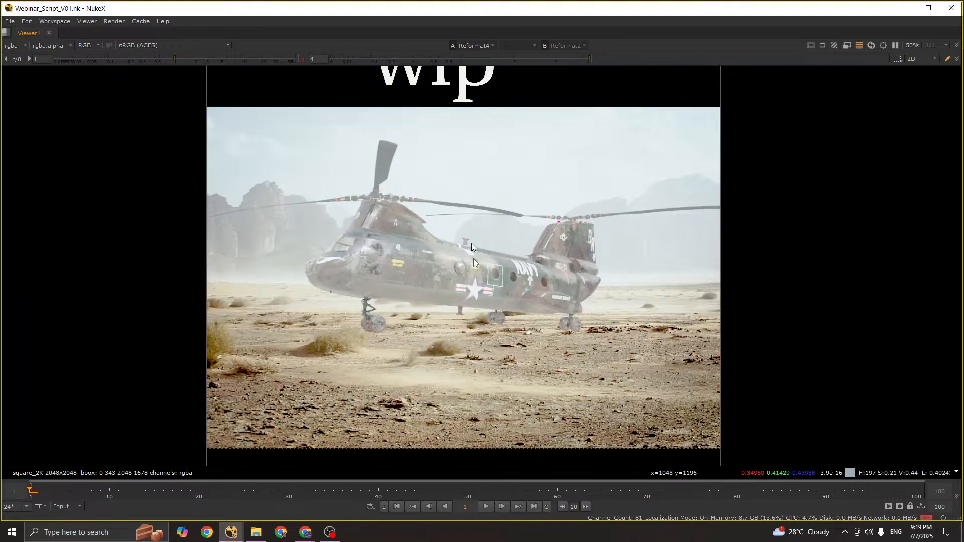
scroll(491, 294, up, 2)
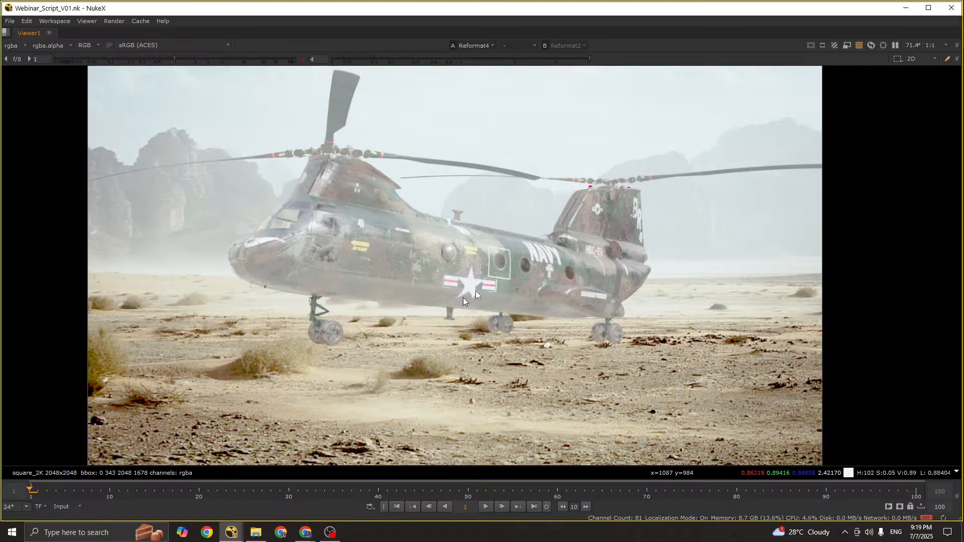
middle_drag(449, 194, 476, 251)
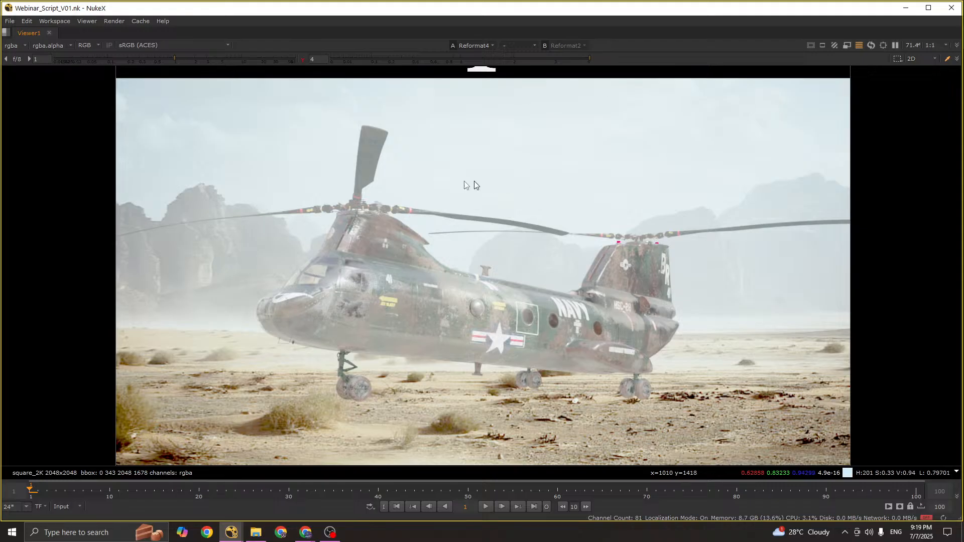
ctrl+shift+drag(165, 165, 961, 298)
drag(431, 303, 521, 329)
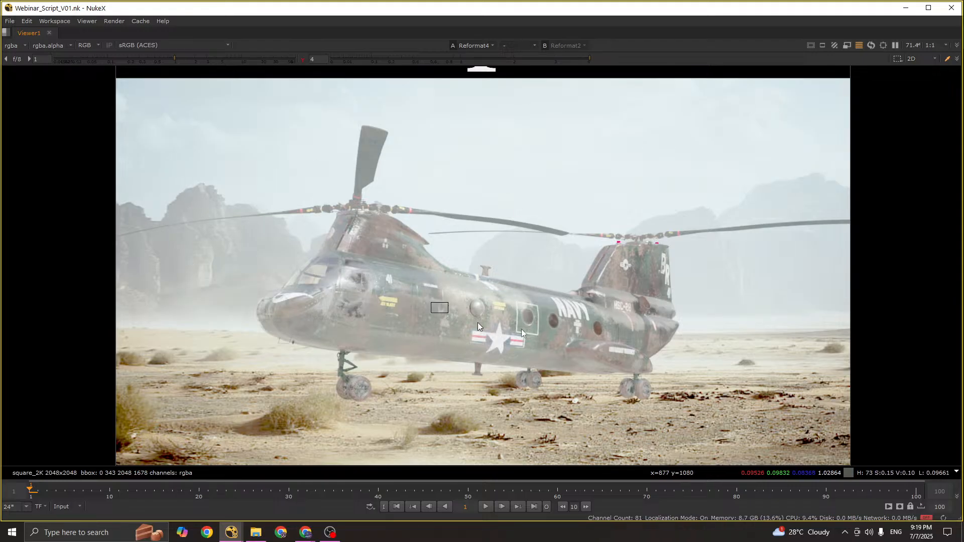
scroll(480, 299, up, 3)
scroll(480, 299, down, 3)
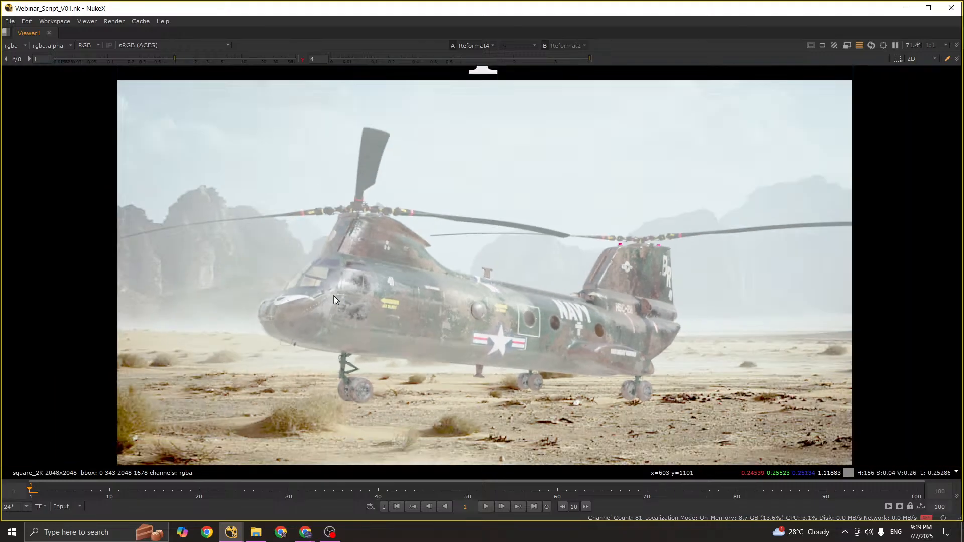
scroll(455, 311, up, 2)
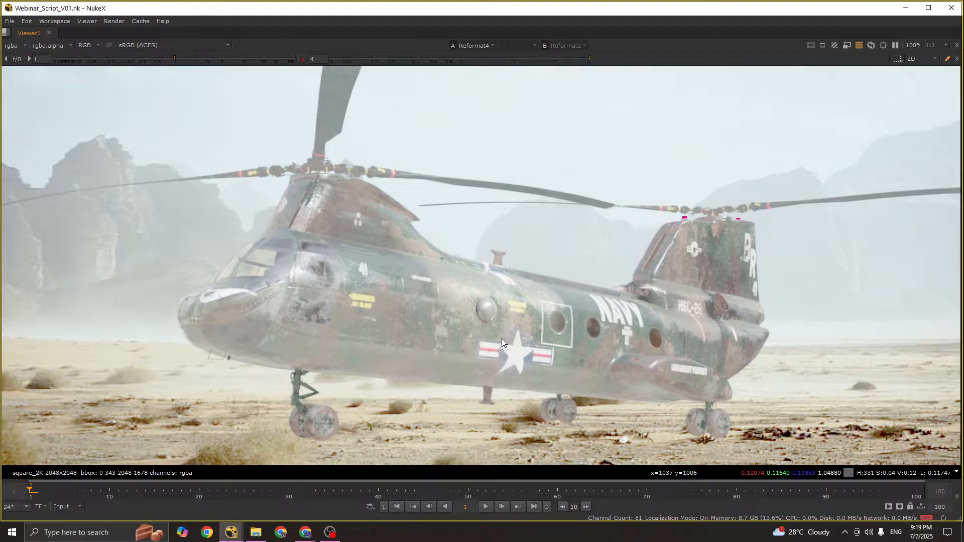
click(303, 60)
scroll(414, 299, down, 4)
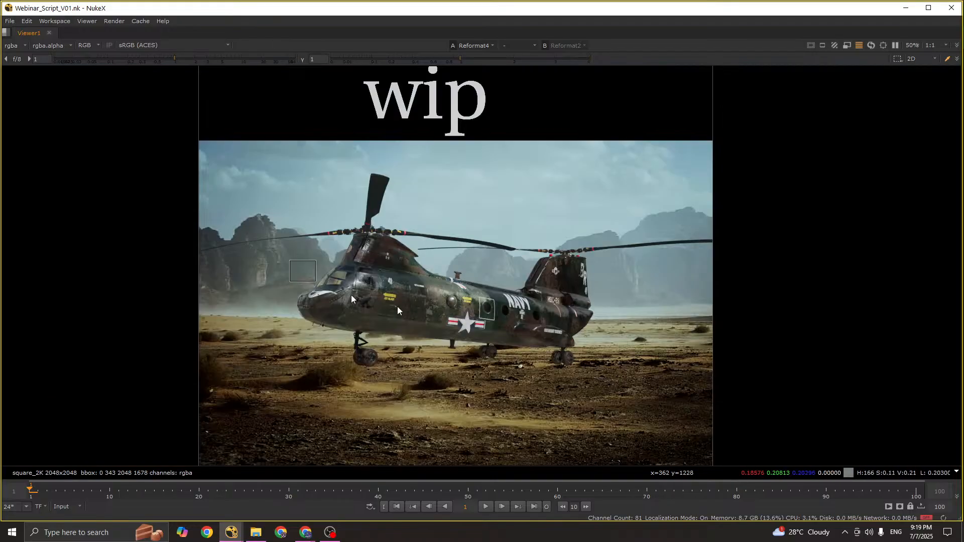
Step: Set ColorCorrect2's master saturation to 0.7 and its shadows saturation to 0.9
key(space)
scroll(793, 341, up, 6)
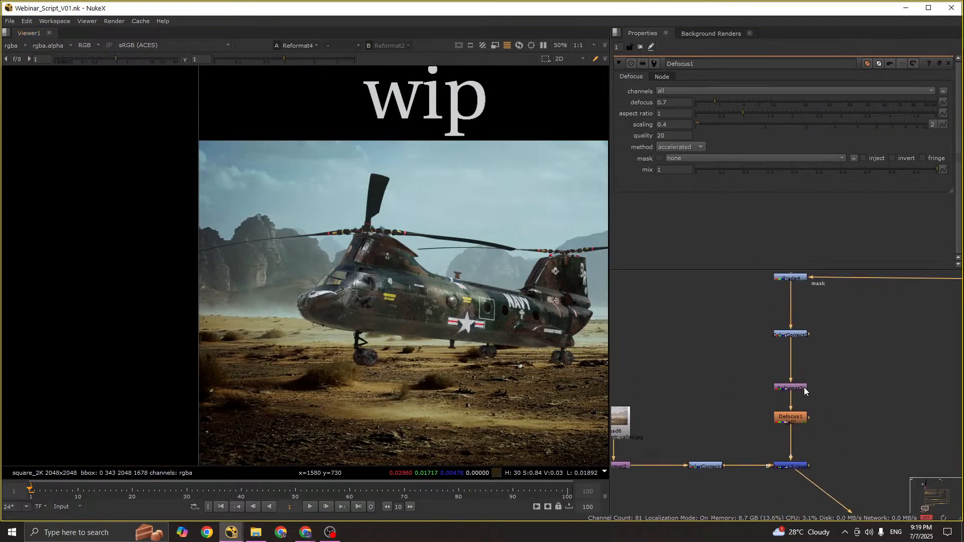
double_click(794, 345)
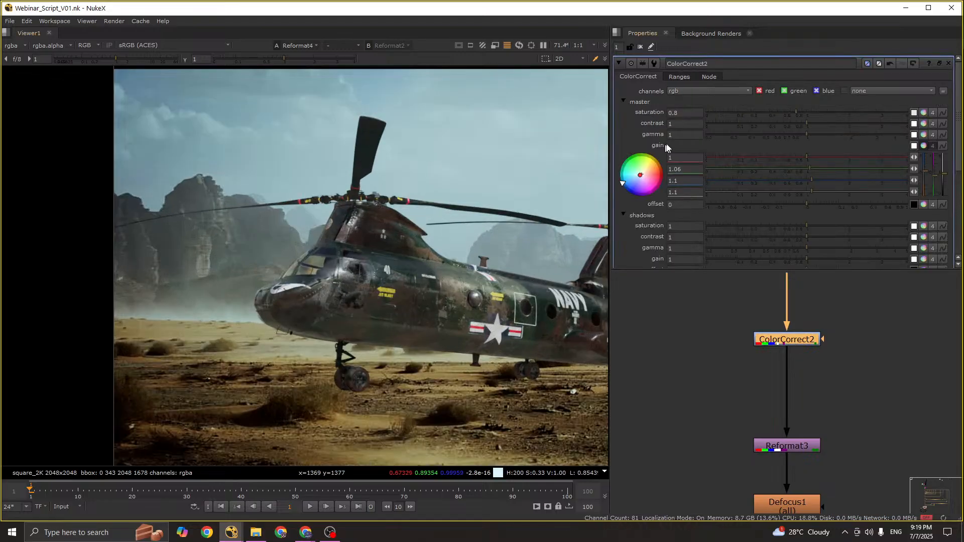
double_click(676, 113)
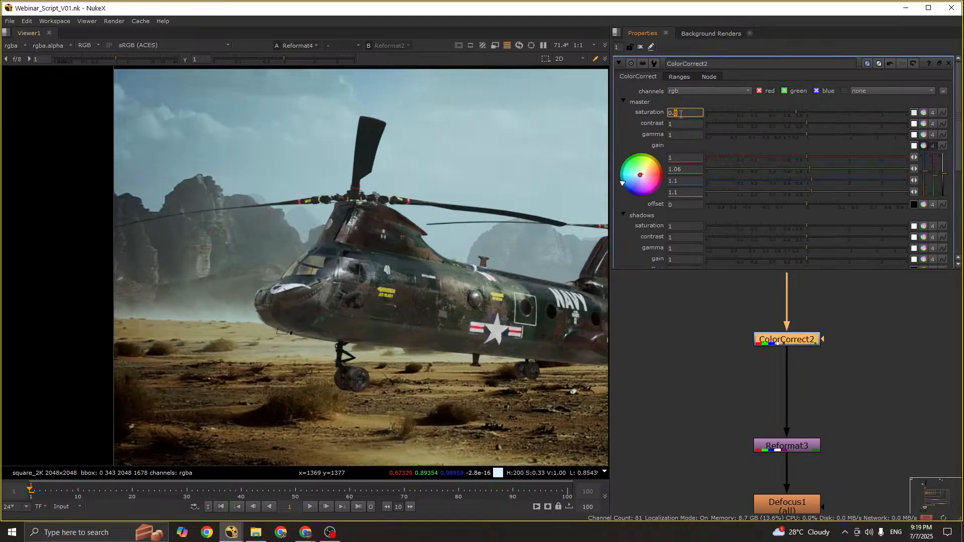
text(0.7)
key(Return)
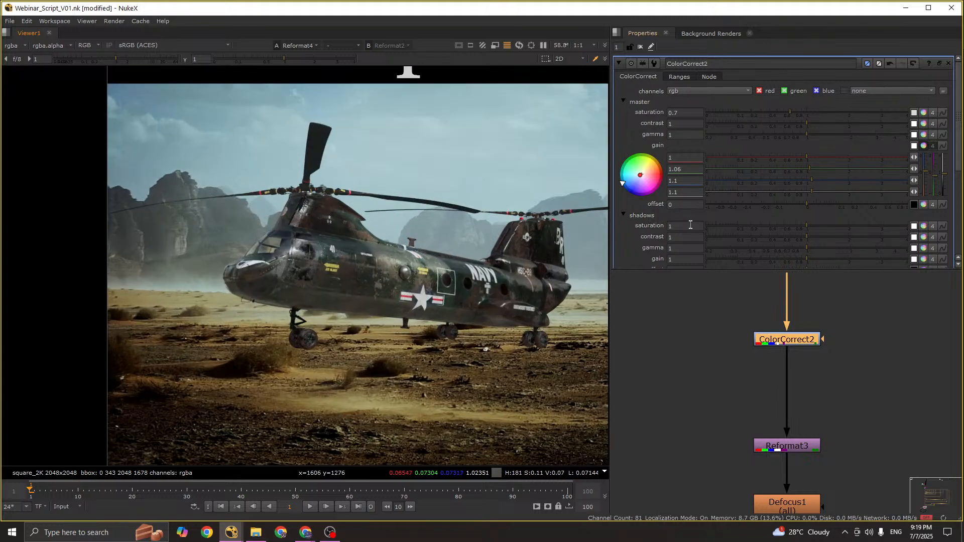
click(686, 229)
key(Down)
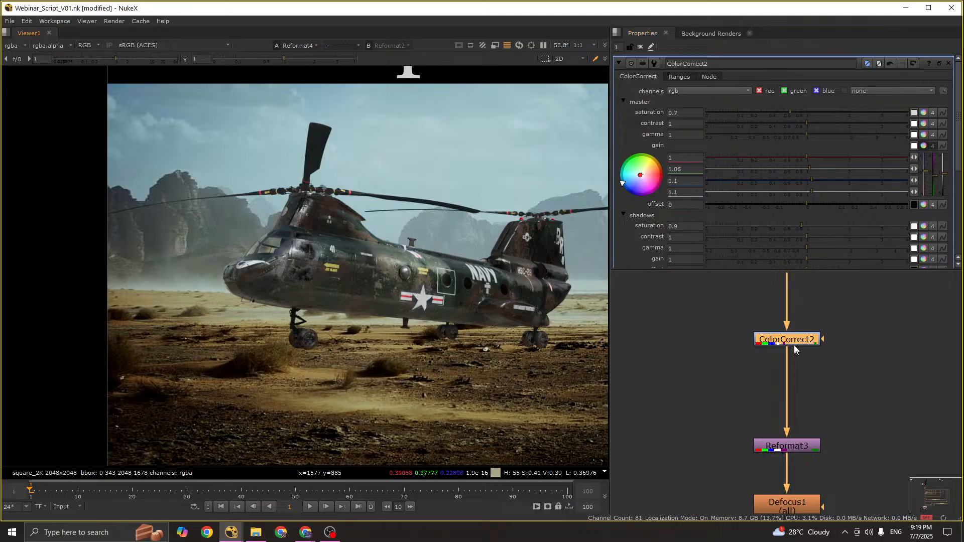
Step: Toggle ColorCorrect2 off and on to compare the helicopter with and without the correction
key(d)
key(d)
key(d)
key(d)
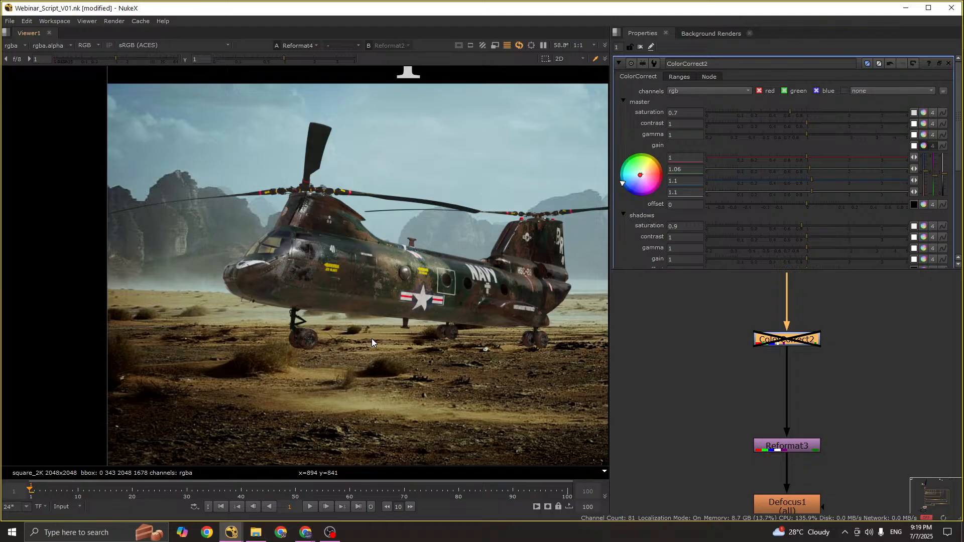
scroll(382, 249, down, 3)
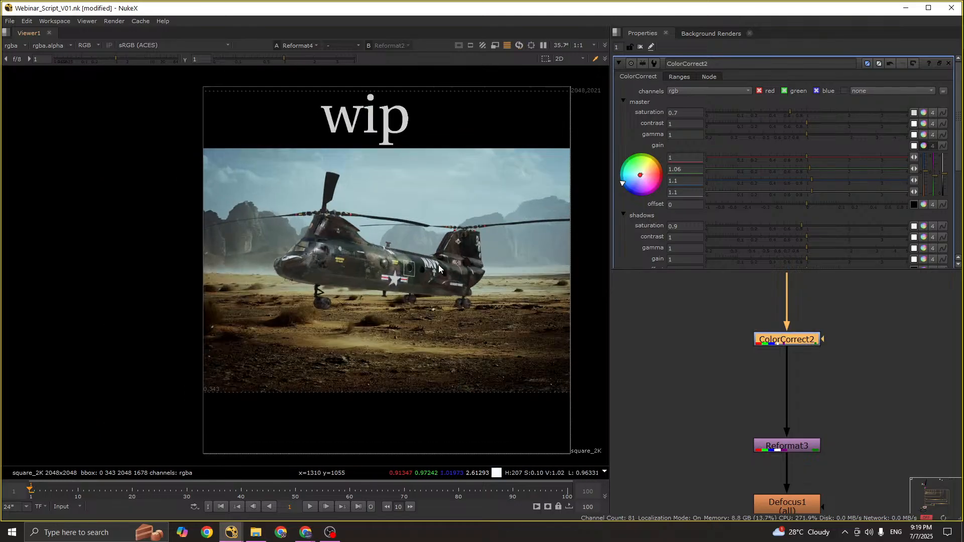
scroll(438, 264, up, 2)
scroll(769, 331, down, 5)
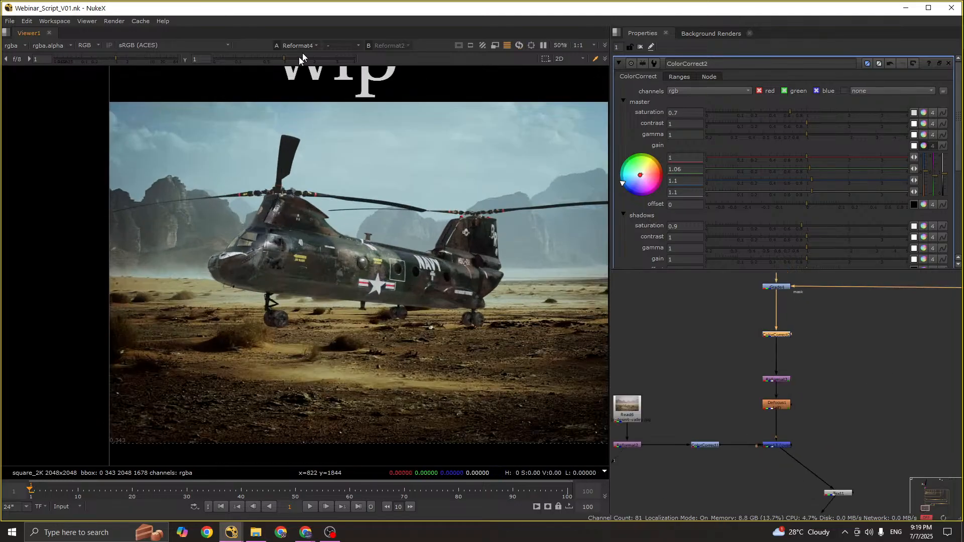
Step: Raise the viewer gamma to 4 and compare the helicopter's nose and cockpit with the cliffs in the maximized viewer
drag(286, 59, 763, 91)
scroll(410, 245, up, 2)
scroll(497, 256, down, 4)
scroll(363, 259, up, 6)
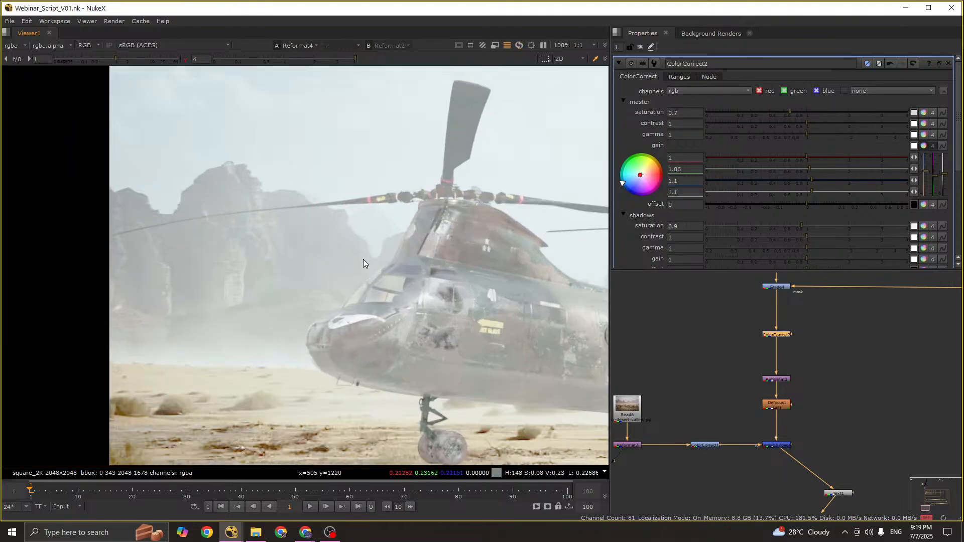
drag(168, 226, 279, 290)
middle_drag(408, 304, 317, 280)
key(space)
scroll(254, 249, up, 2)
drag(101, 206, 396, 296)
scroll(334, 242, up, 3)
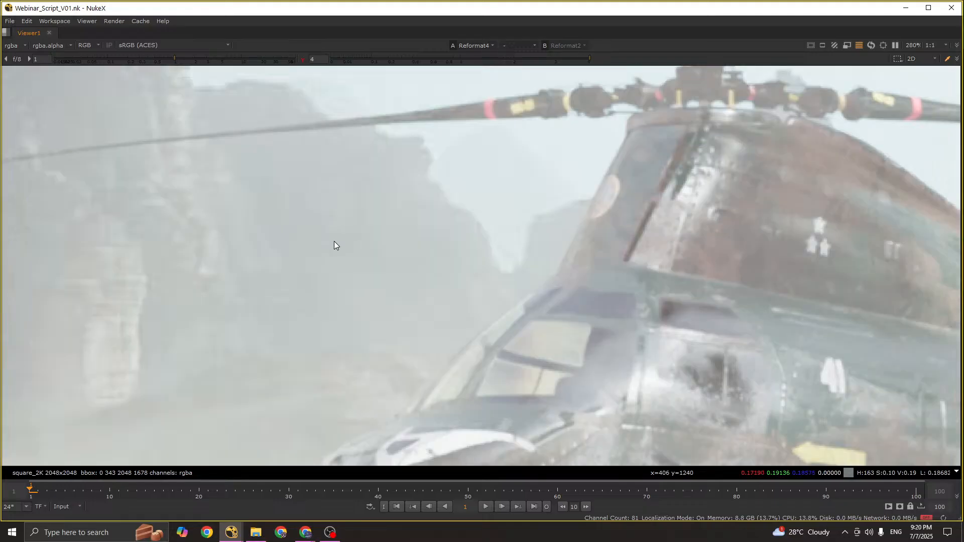
scroll(430, 212, down, 4)
scroll(724, 327, down, 1)
middle_drag(851, 366, 589, 269)
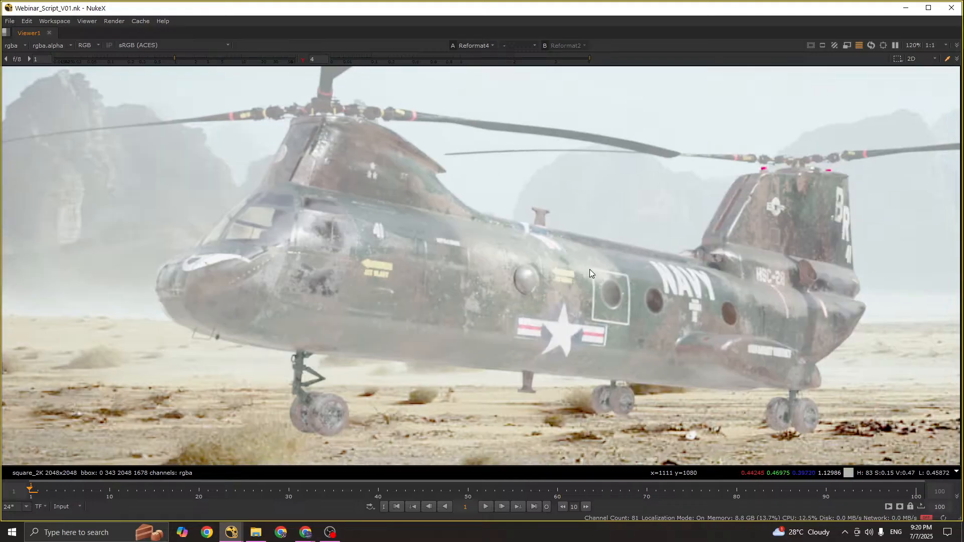
Step: Examine the colour of the dark fuselage areas around the round windows and the NAVY lettering
scroll(590, 269, up, 2)
scroll(599, 280, down, 3)
middle_drag(695, 298, 570, 261)
scroll(571, 261, up, 2)
scroll(468, 242, up, 2)
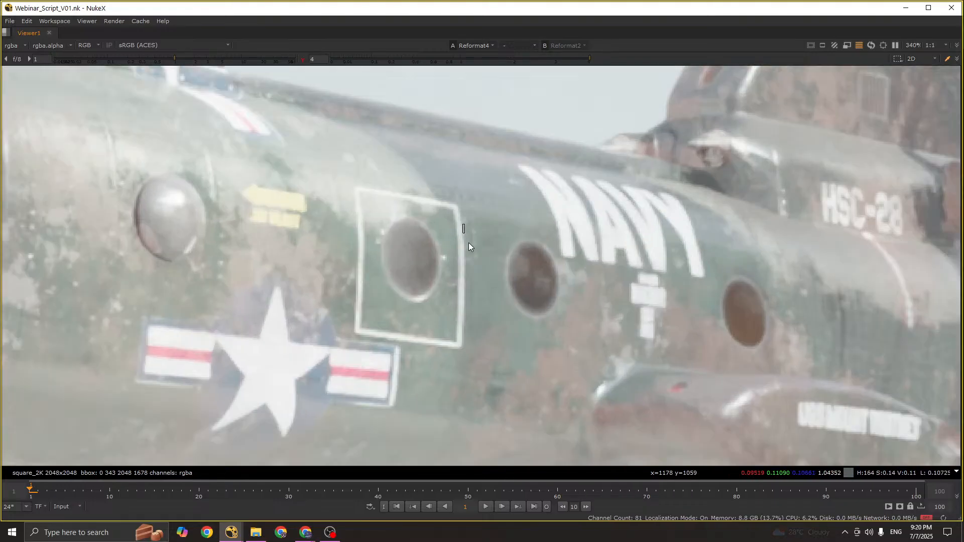
scroll(496, 254, down, 4)
Step: Split ColorCorrect2's master contrast into separate channel values and try a lower green contrast
key(space)
scroll(481, 274, up, 3)
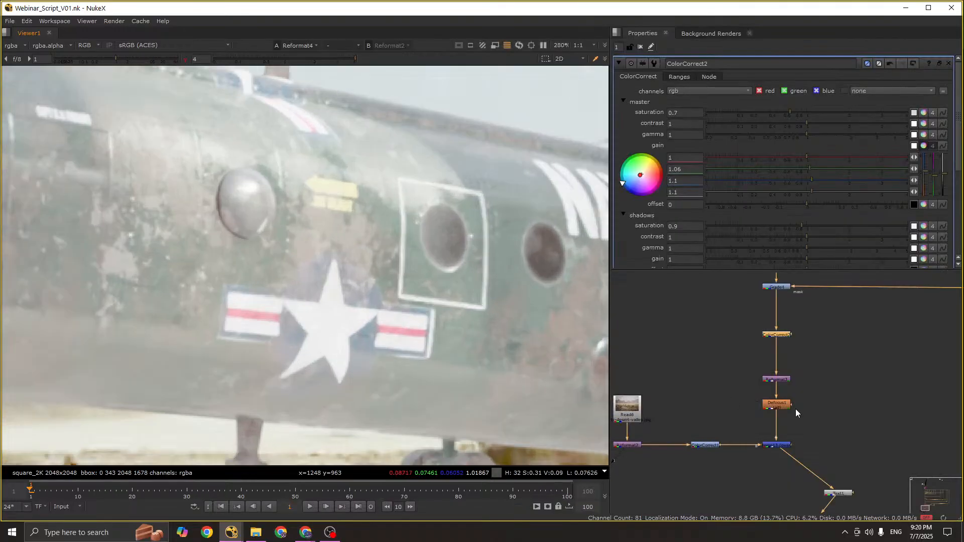
middle_drag(508, 274, 516, 312)
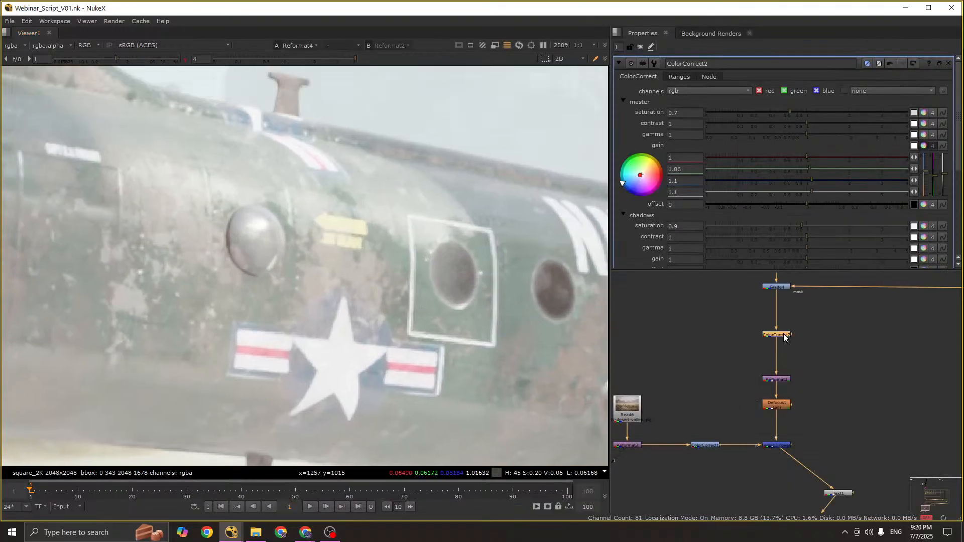
click(924, 124)
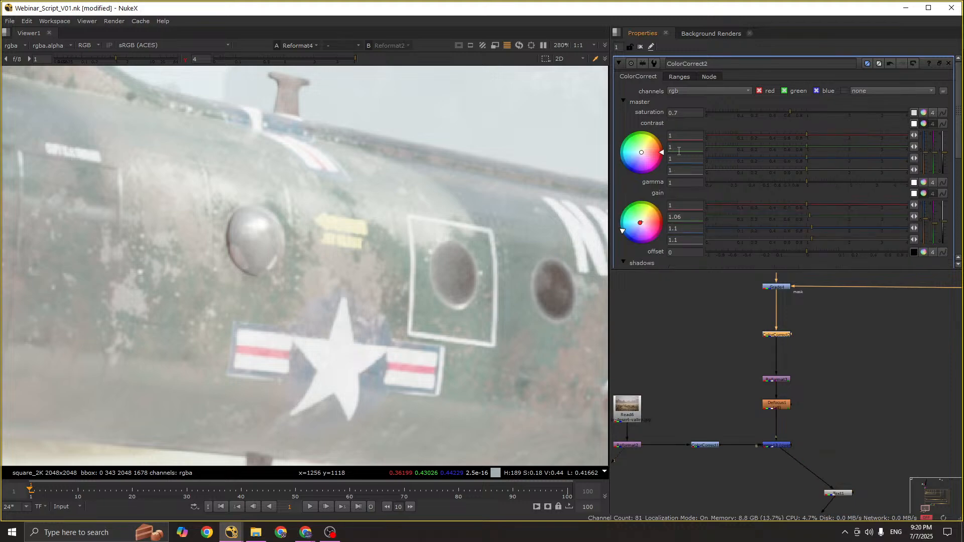
click(680, 147)
key(Down)
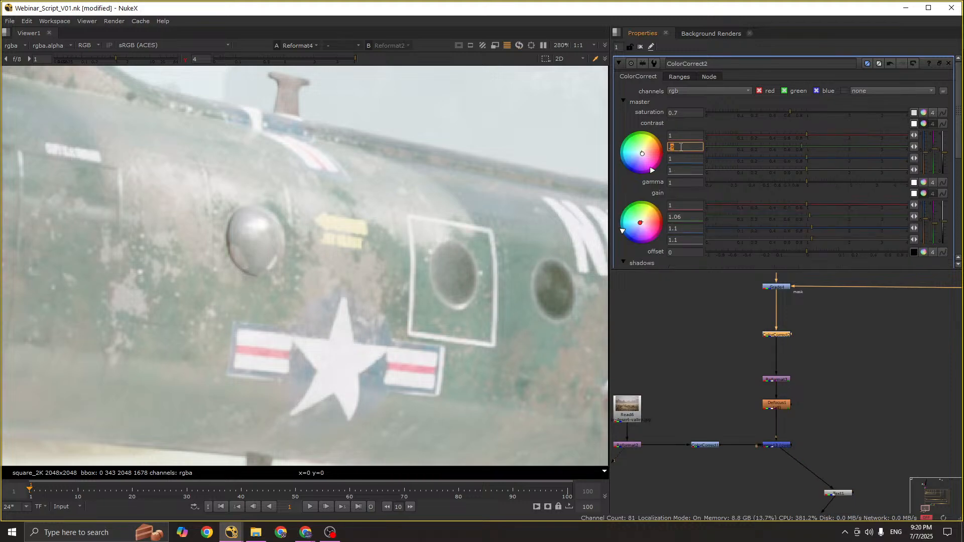
key(Up)
Step: Set the green channel of ColorCorrect2's master contrast to 1.1
key(Right)
text(0)
key(Up)
key(Up)
key(Up)
key(Up)
key(Up)
key(Up)
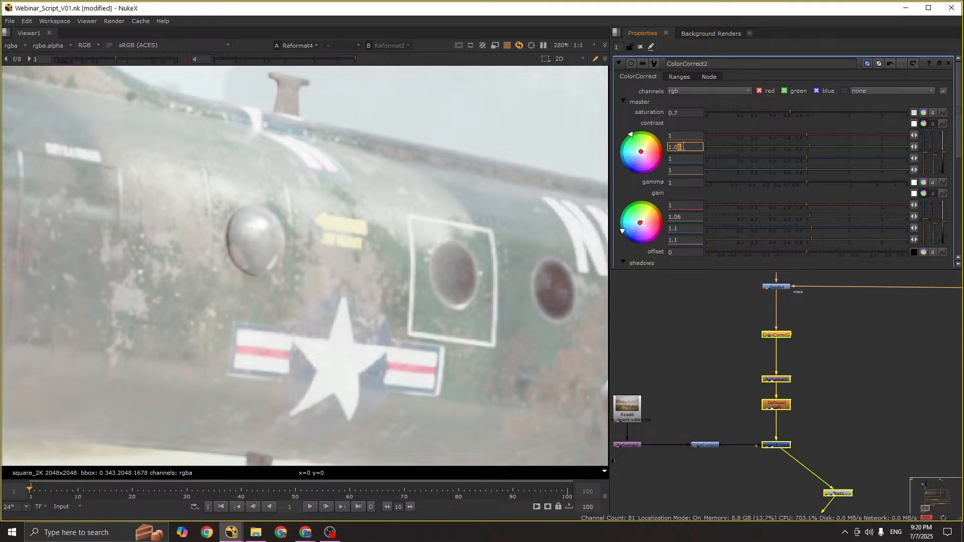
key(Up)
key(Up)
key(Up)
key(Up)
scroll(480, 215, down, 5)
click(307, 256)
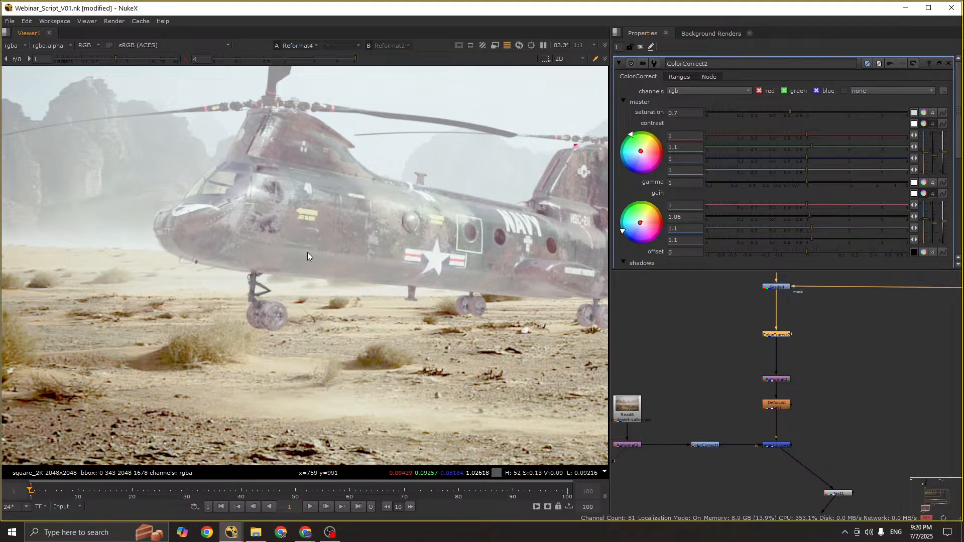
Step: Set the green channel of ColorCorrect2's master contrast to 1.05
click(685, 146)
text(0)
key(Down)
key(Down)
key(Down)
key(Down)
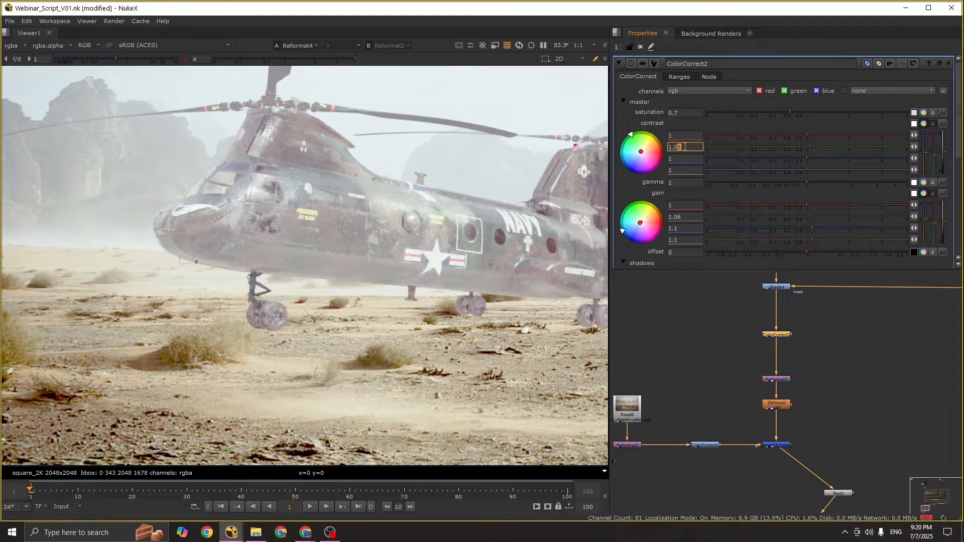
key(Down)
Step: Reset the viewer gamma to 1 and frame the whole composite
scroll(424, 228, up, 1)
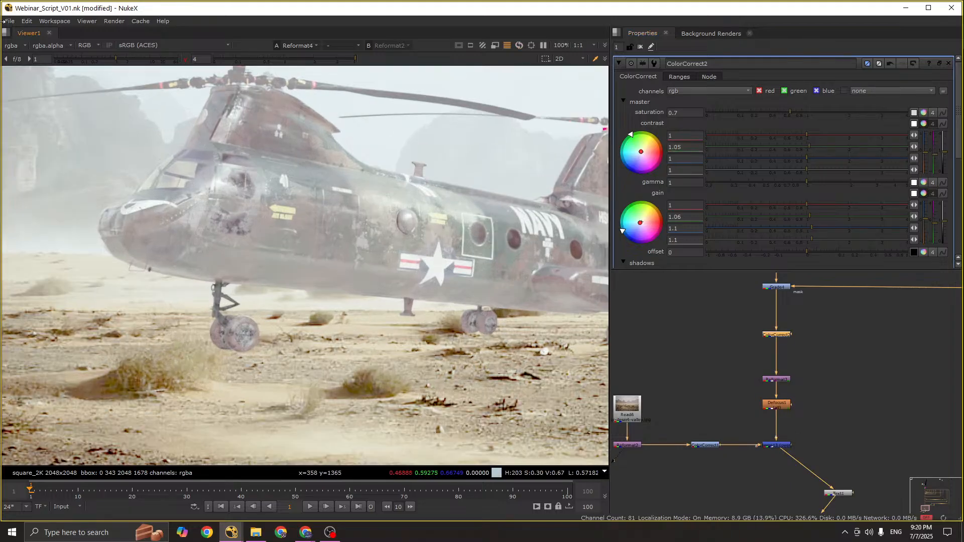
click(185, 60)
key(f)
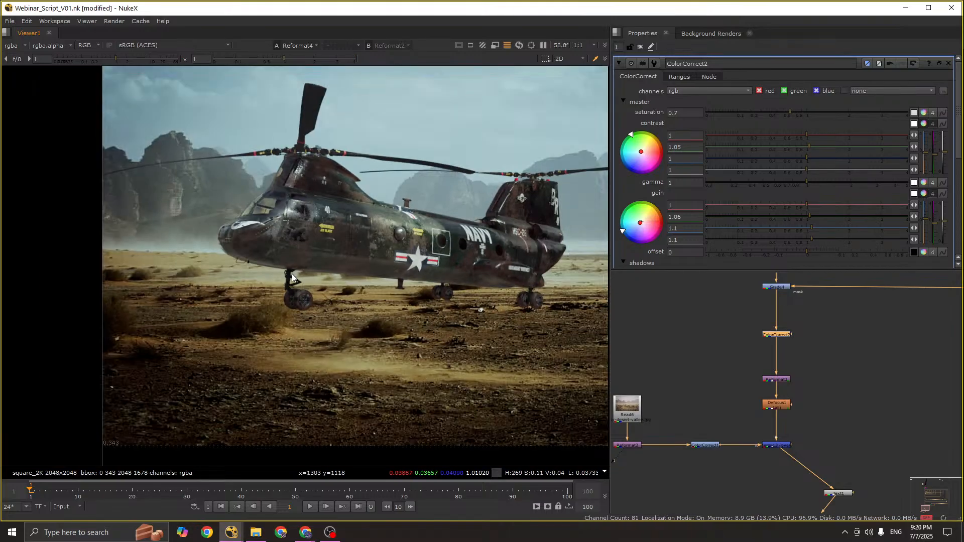
Step: Toggle ColorCorrect2 off and on to compare the helicopter with and without the correction, checking the fuselage around the JET BLAST marking
key(d)
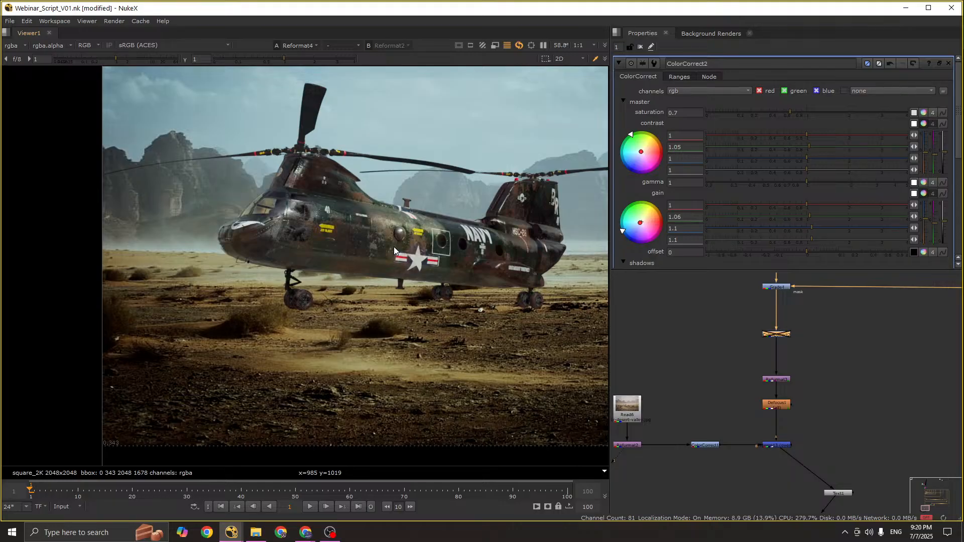
scroll(321, 217, up, 4)
scroll(349, 215, up, 6)
key(d)
key(d)
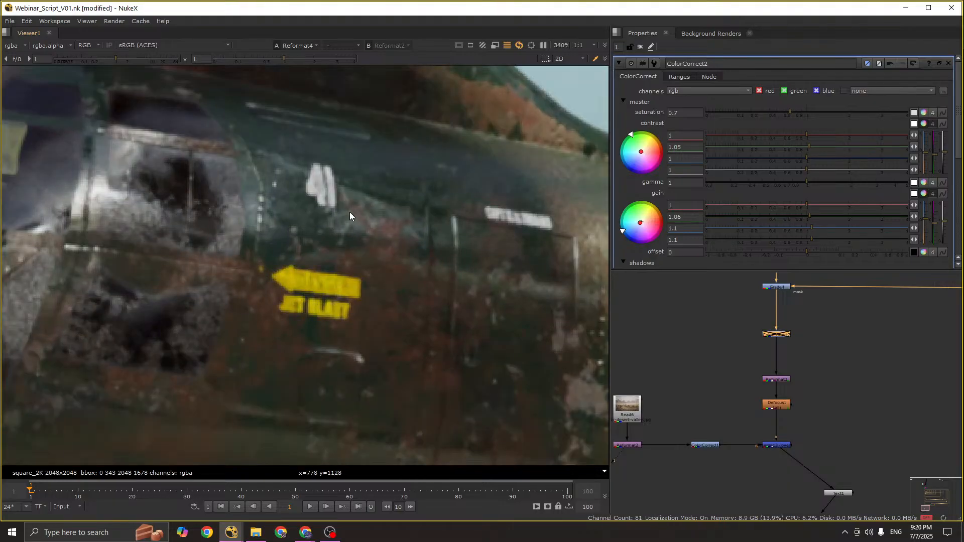
key(d)
scroll(349, 215, down, 5)
scroll(349, 216, down, 6)
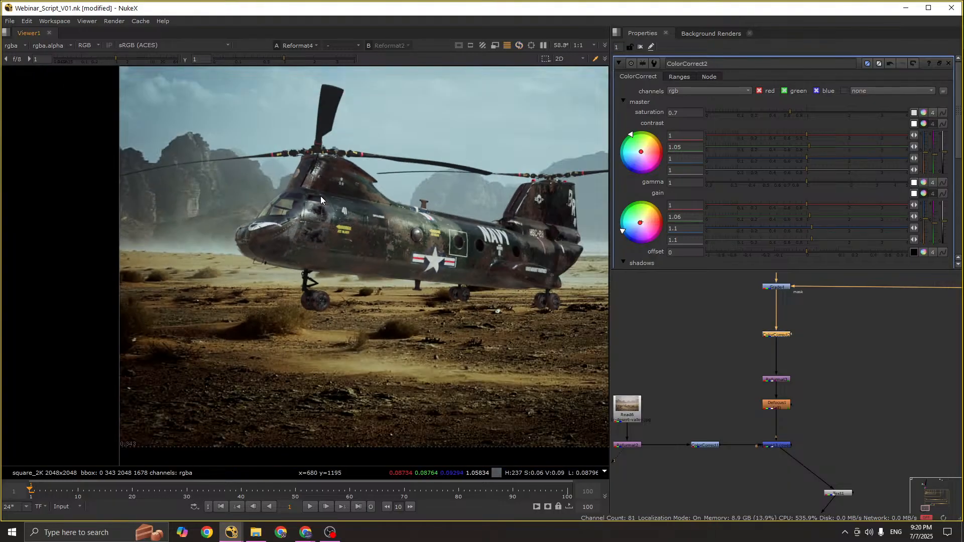
scroll(823, 401, down, 2)
Step: Show the Reformat2 desert plate in the viewer and straighten the text and Reformat4 nodes into a vertical line below the merge
click(628, 363)
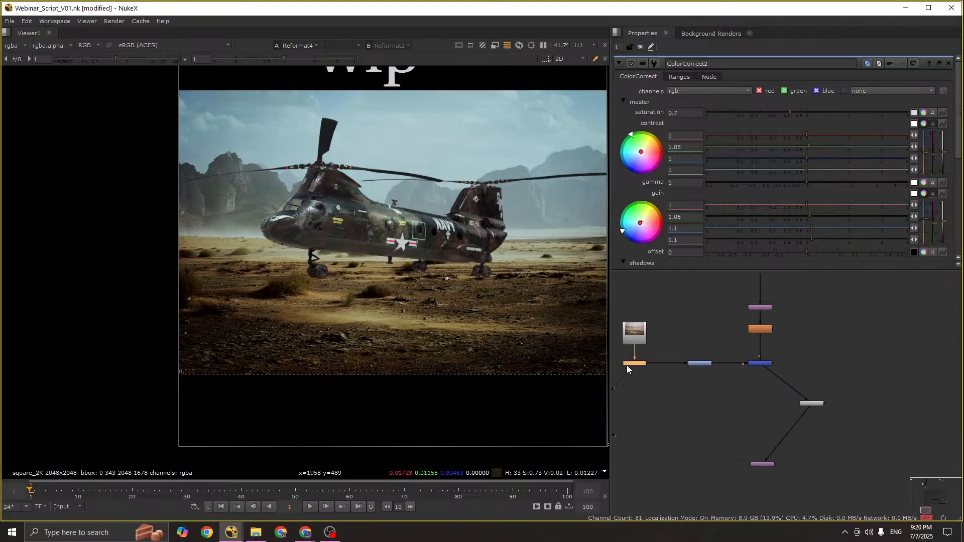
key(1)
drag(816, 412, 761, 421)
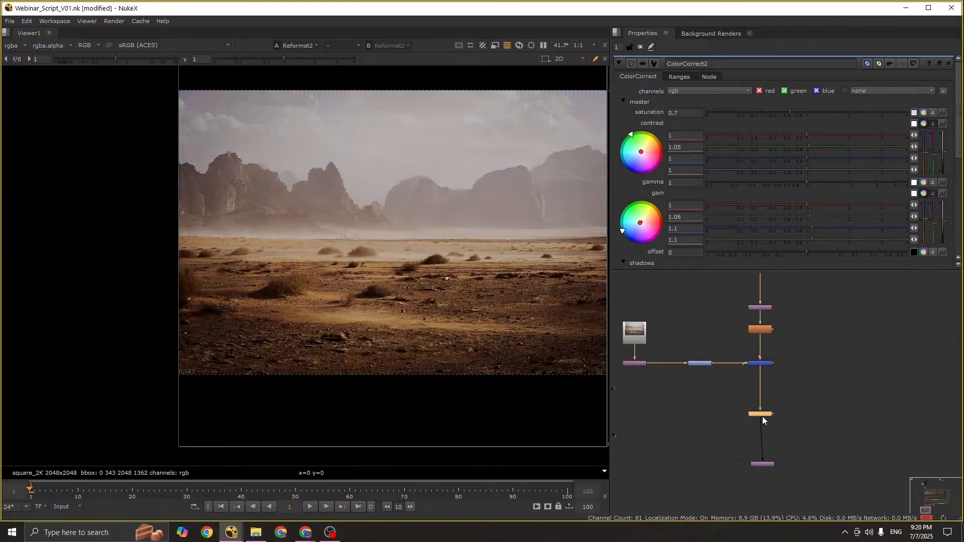
drag(762, 467, 760, 463)
Step: Compare the original desert plate with the Reformat4 composite and inspect the composite in the maximized viewer
key(1)
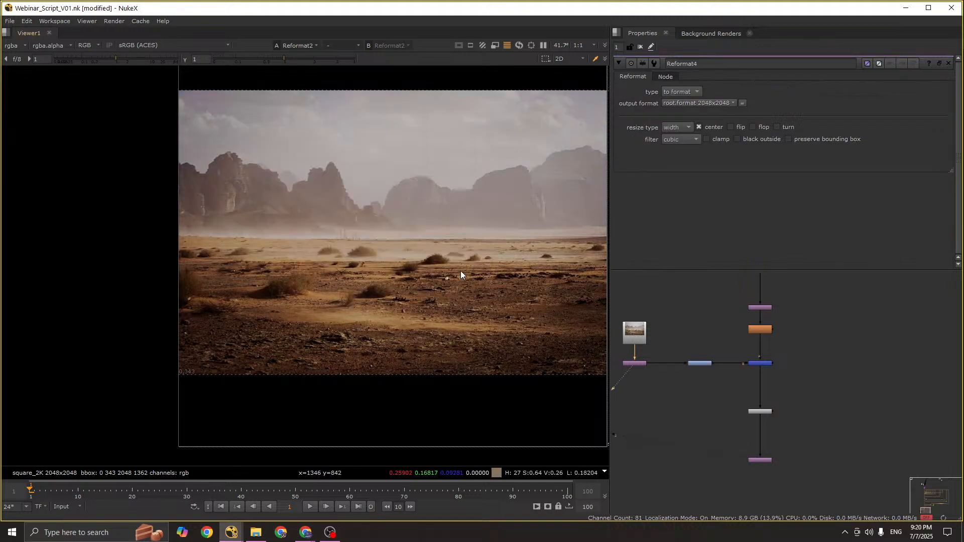
key(2)
key(space)
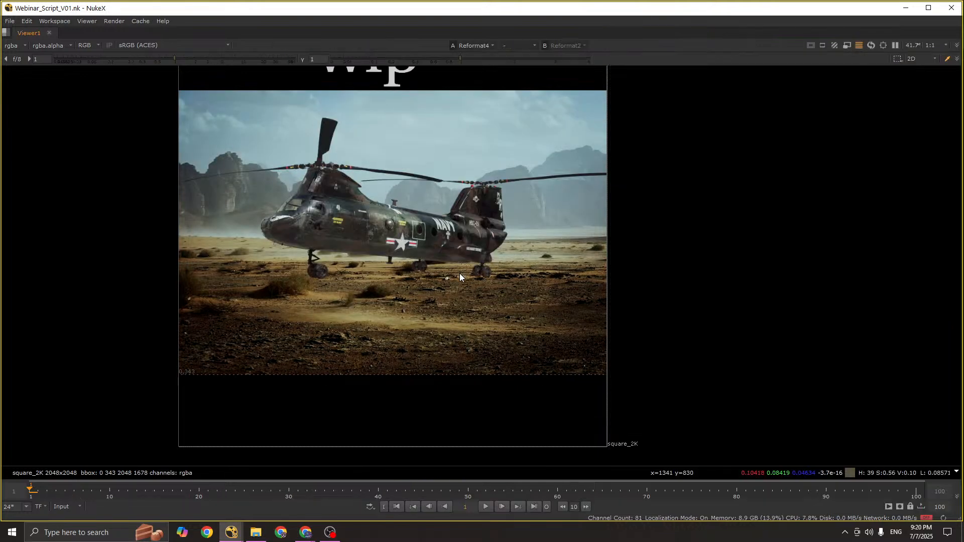
key(f)
scroll(532, 306, up, 1)
middle_drag(526, 322, 527, 306)
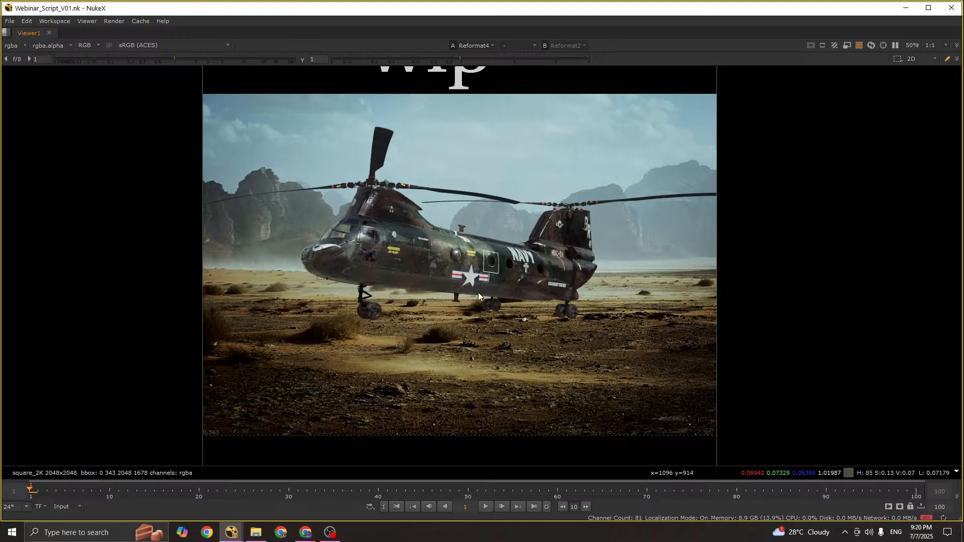
Step: Switch to the Google Meet call in Chrome
mouse_move(309, 537)
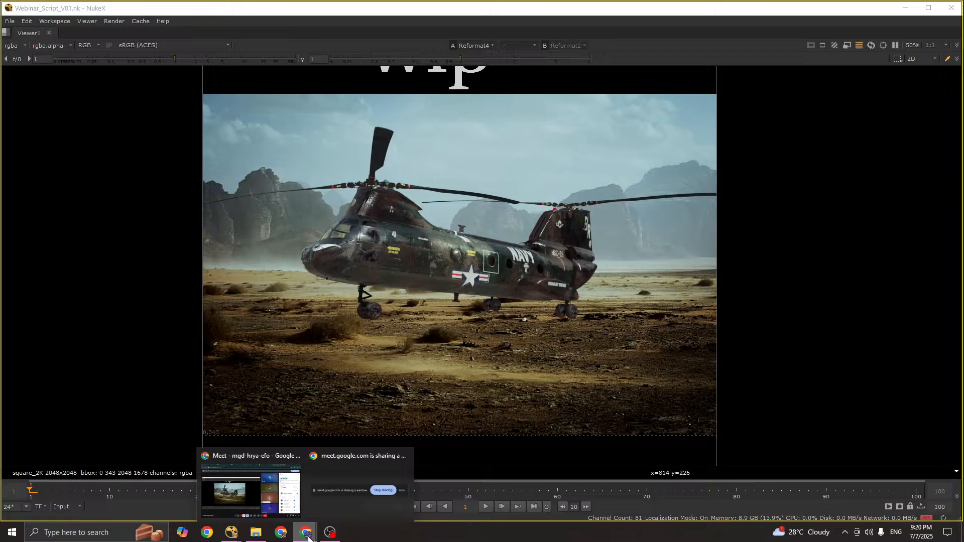
click(277, 487)
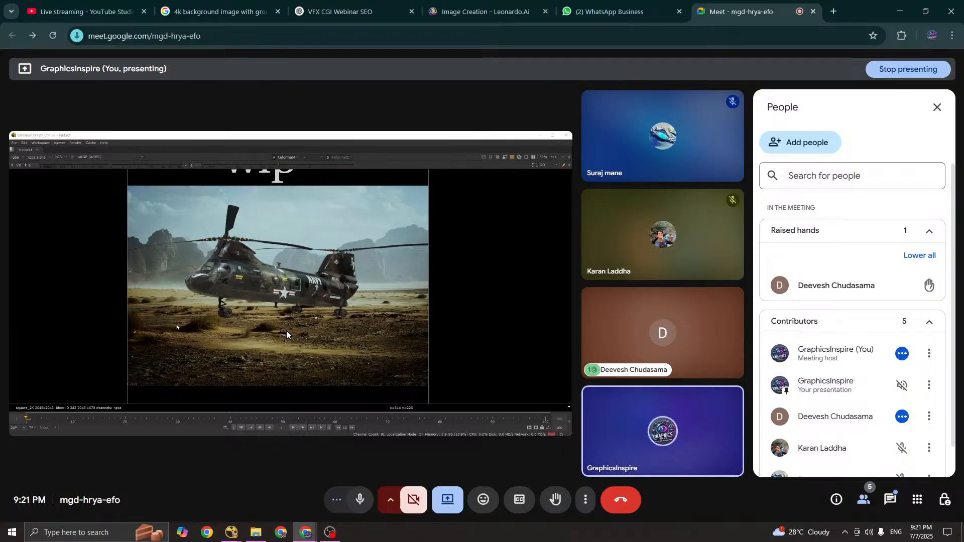
Step: Switch to the NukeX window showing Webinar_Script_V01.nk and examine the helicopter composite up close
mouse_move(231, 533)
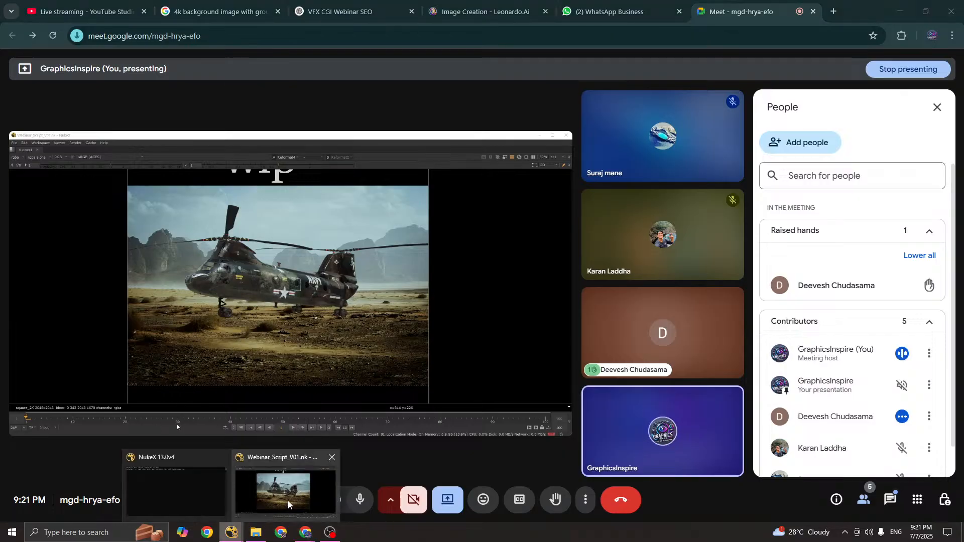
click(297, 490)
scroll(376, 262, up, 3)
scroll(365, 240, up, 1)
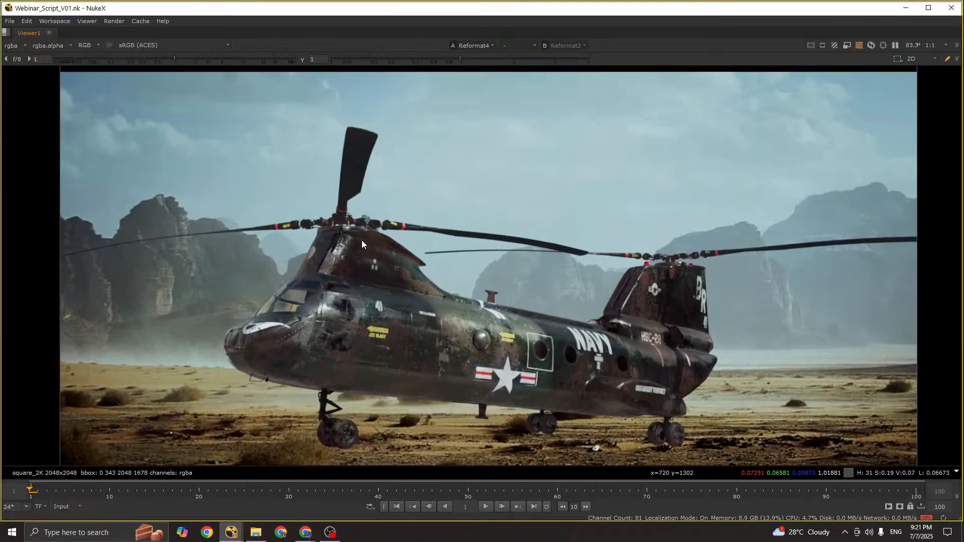
scroll(388, 203, down, 4)
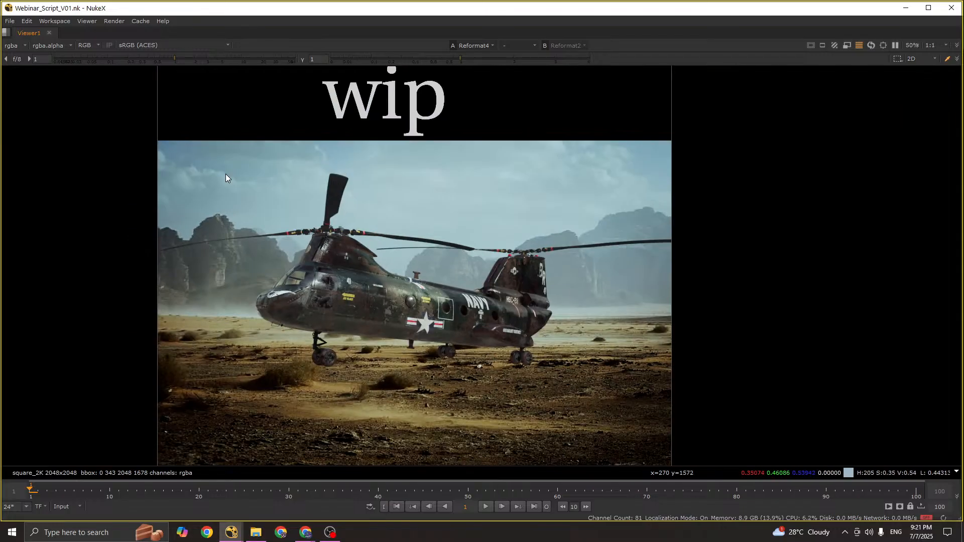
ctrl+shift+drag(226, 175, 758, 398)
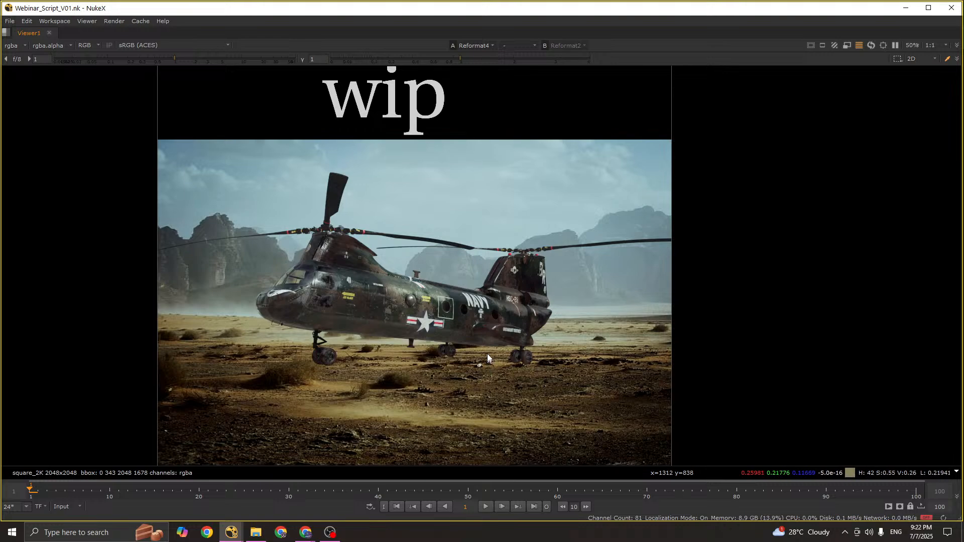
Step: Show the node graph beside the viewer and examine the node chain feeding the final helicopter composite
middle_drag(487, 354, 492, 339)
key(space)
scroll(758, 412, down, 1)
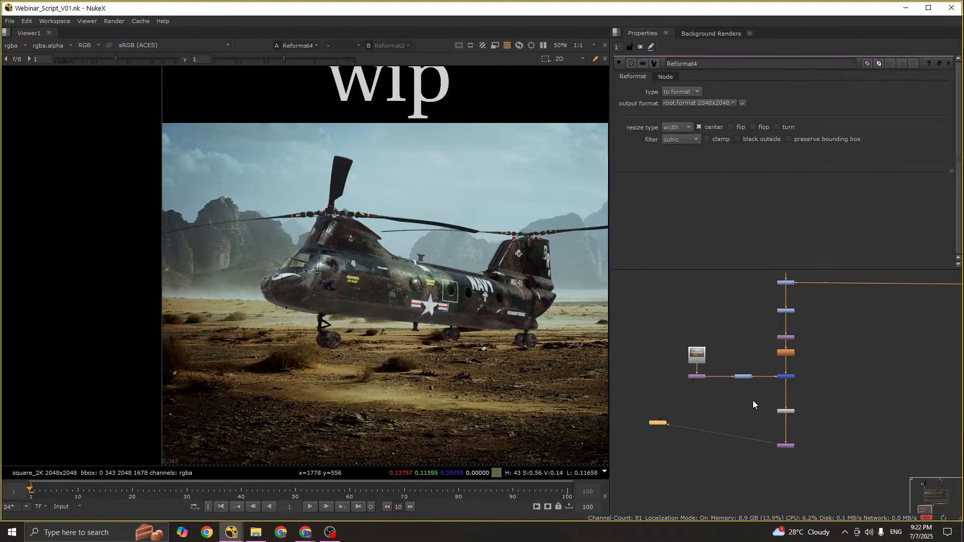
middle_drag(764, 398, 750, 404)
middle_drag(796, 374, 766, 373)
scroll(706, 399, down, 2)
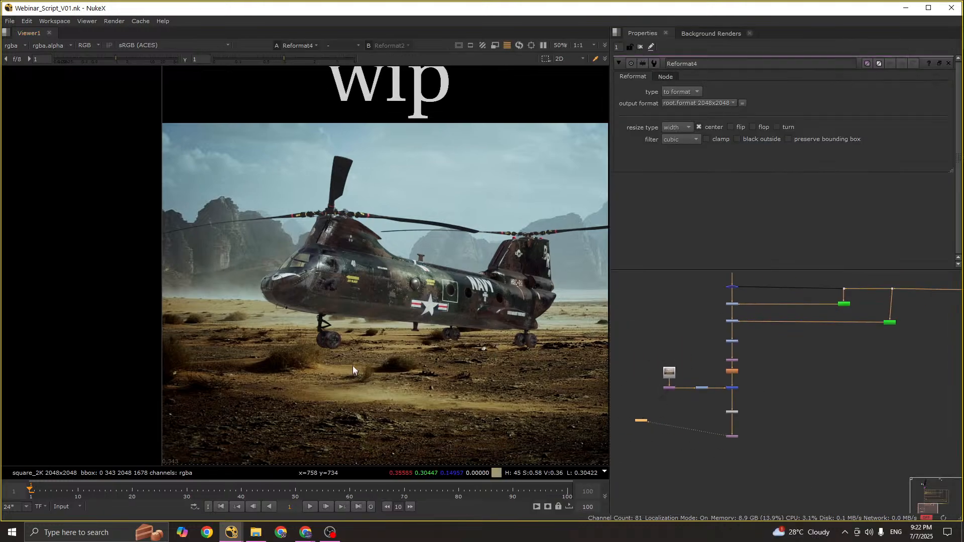
drag(301, 289, 510, 405)
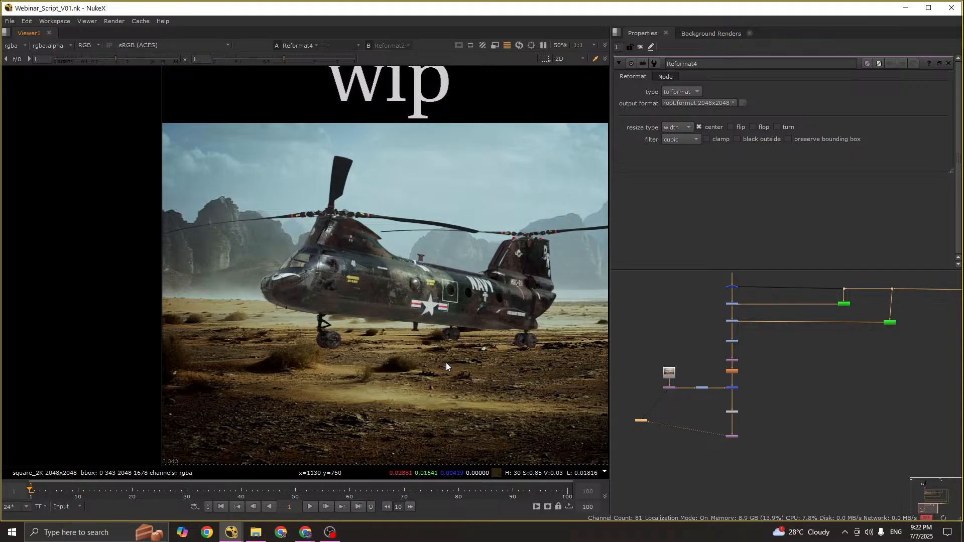
scroll(807, 374, down, 1)
middle_drag(891, 334, 798, 408)
key(space)
key(space)
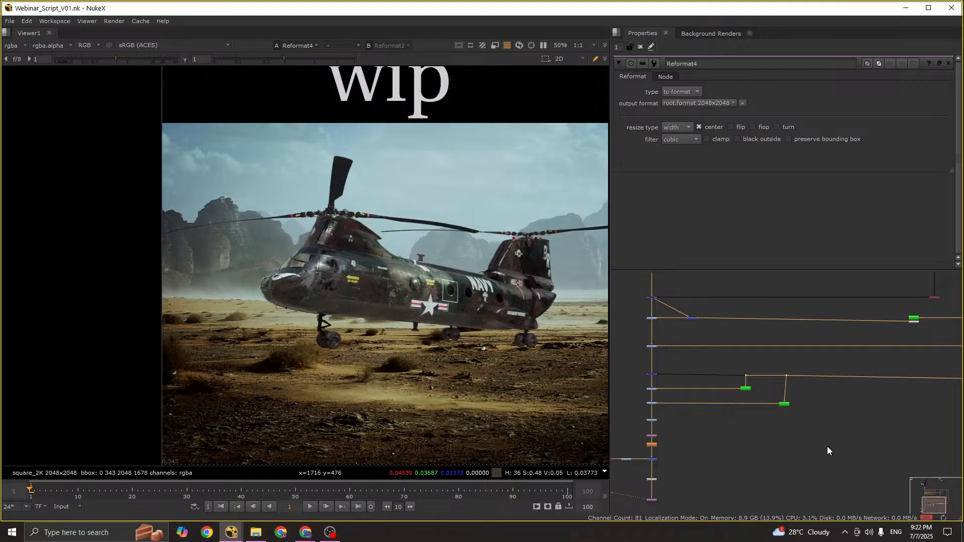
Step: Examine how the helicopter sits in the desert background, from a close view out to the full frame with the wip title
scroll(319, 309, up, 1)
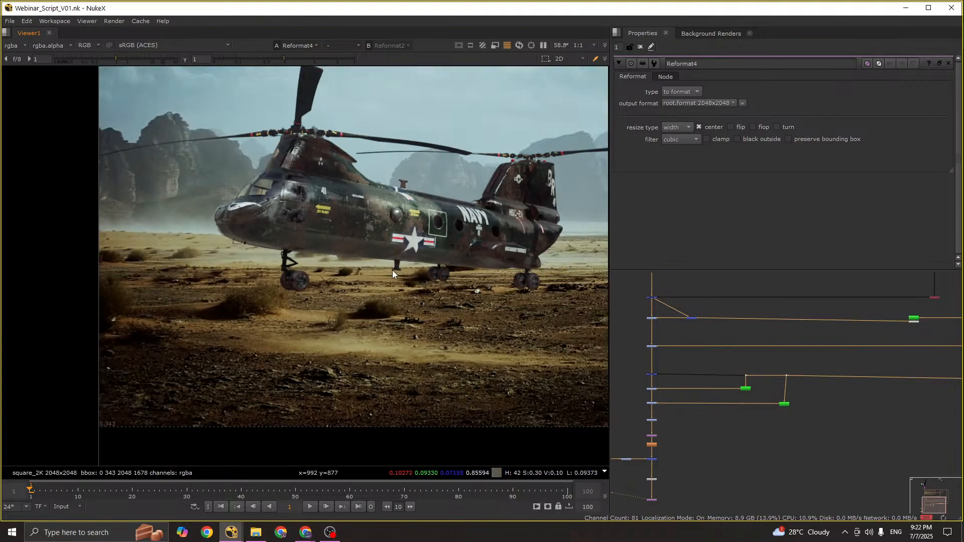
key(space)
key(space)
scroll(454, 264, down, 1)
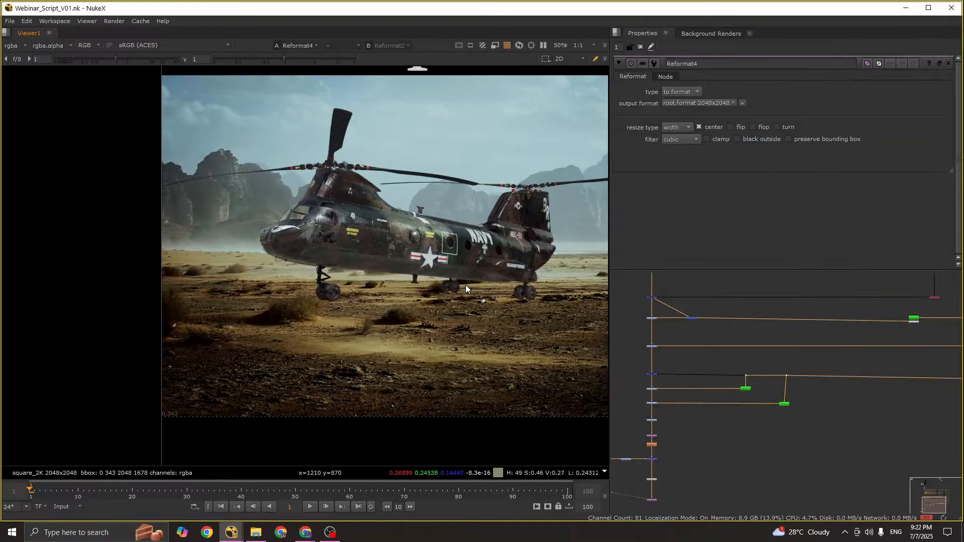
middle_drag(472, 278, 456, 304)
drag(293, 249, 394, 311)
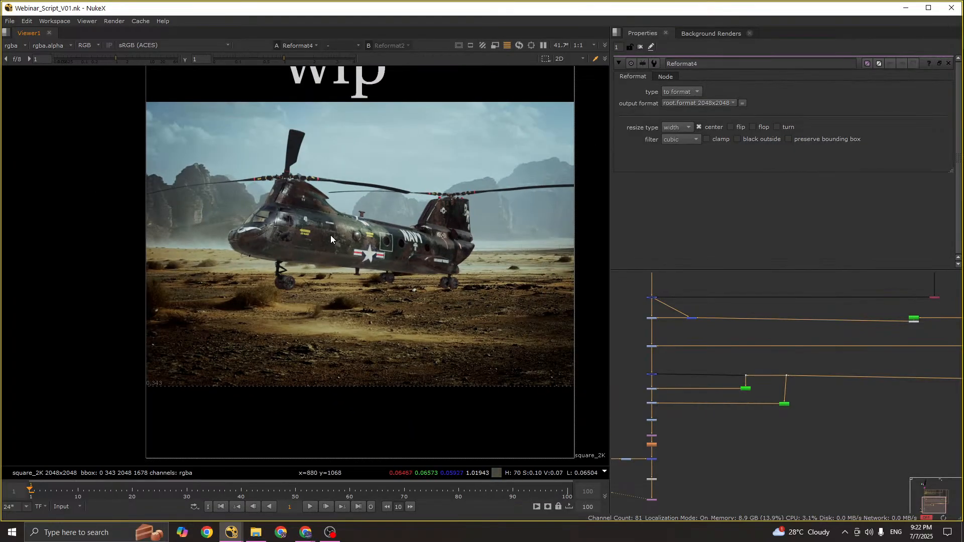
middle_drag(476, 282, 440, 256)
drag(439, 256, 218, 300)
key(plus)
mouse_move(538, 290)
mouse_down()
mouse_move(21, 321)
mouse_move(439, 312)
mouse_up()
scroll(86, 307, down, 1)
scroll(432, 312, down, 2)
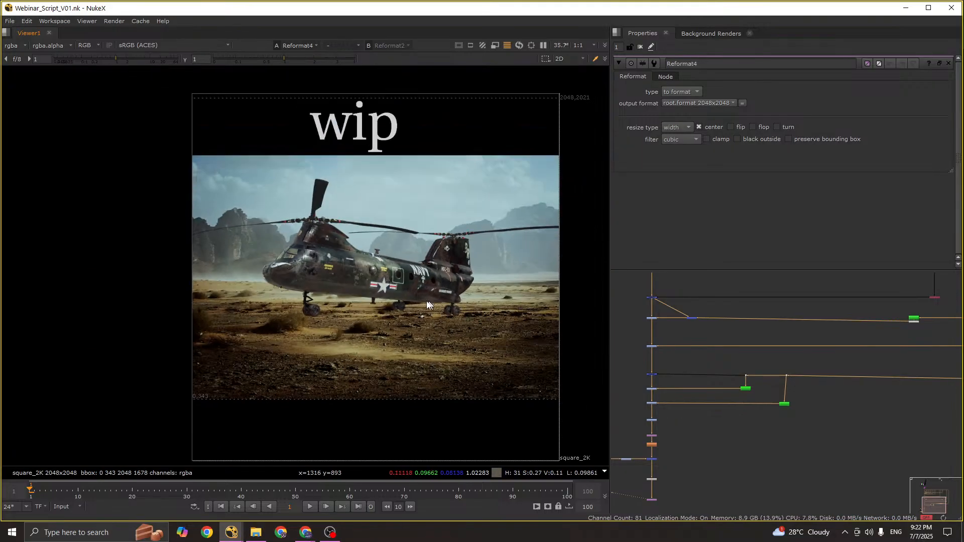
Step: Find the CG PASS backdrop, open the properties of its helicopter.exr Read node and list the viewer's available layers
scroll(803, 382, down, 3)
scroll(820, 340, up, 4)
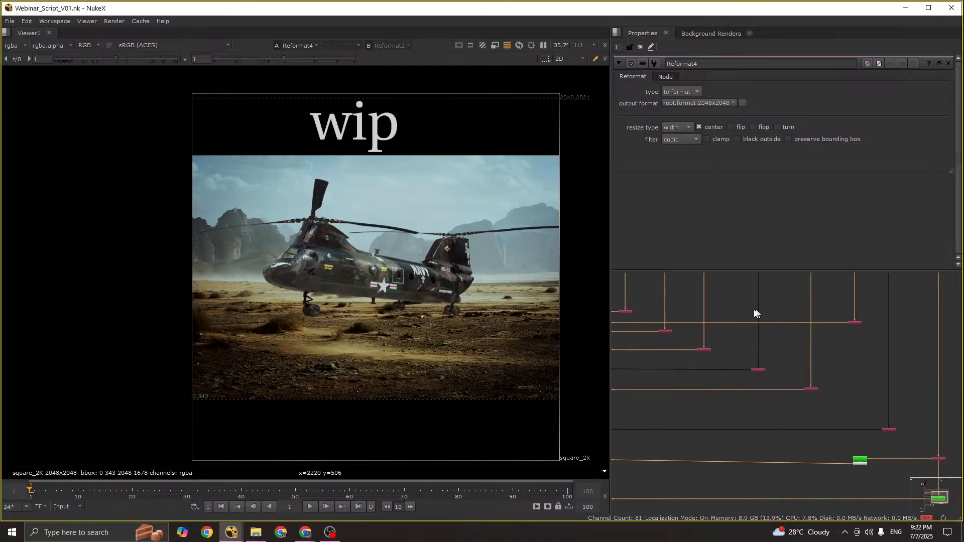
scroll(753, 321, down, 2)
scroll(723, 372, up, 3)
scroll(757, 349, up, 2)
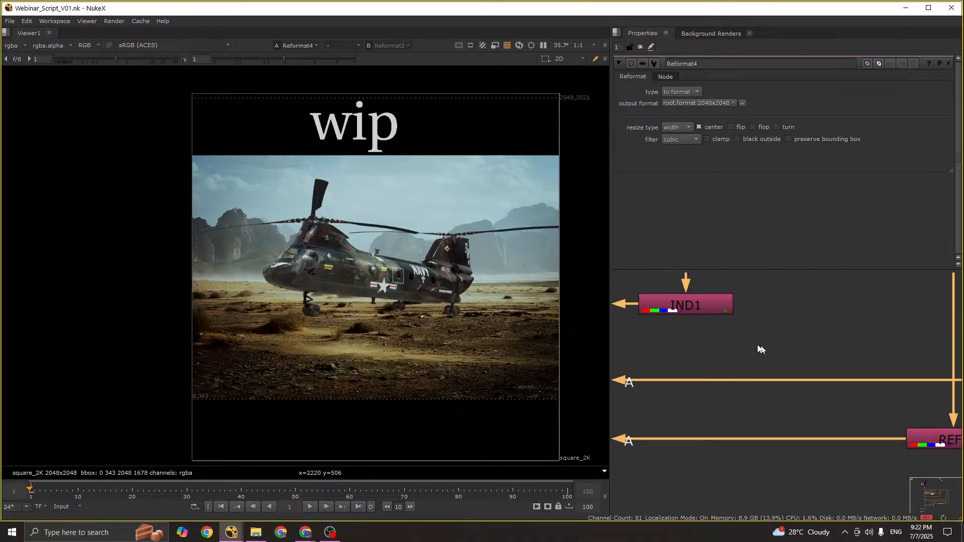
scroll(838, 367, down, 2)
scroll(838, 366, down, 4)
scroll(768, 355, up, 10)
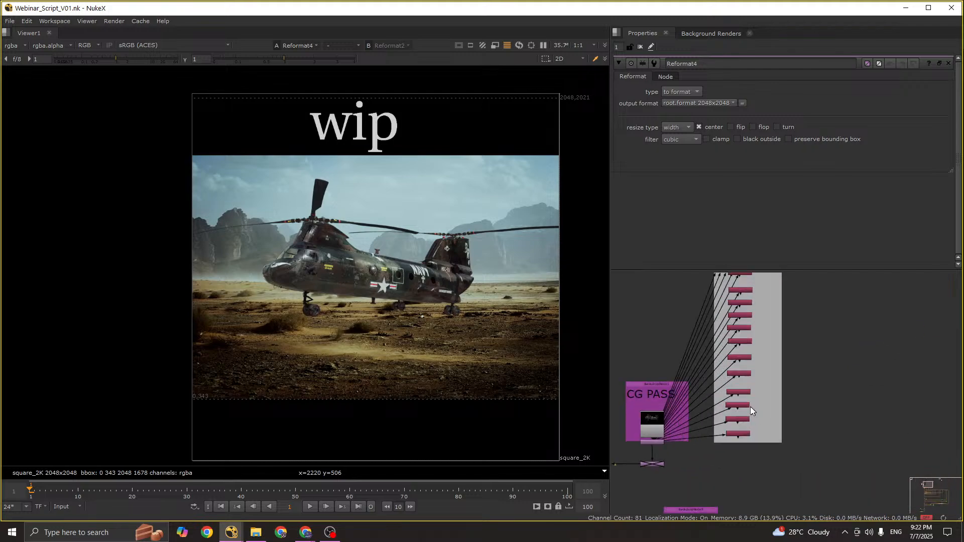
double_click(706, 387)
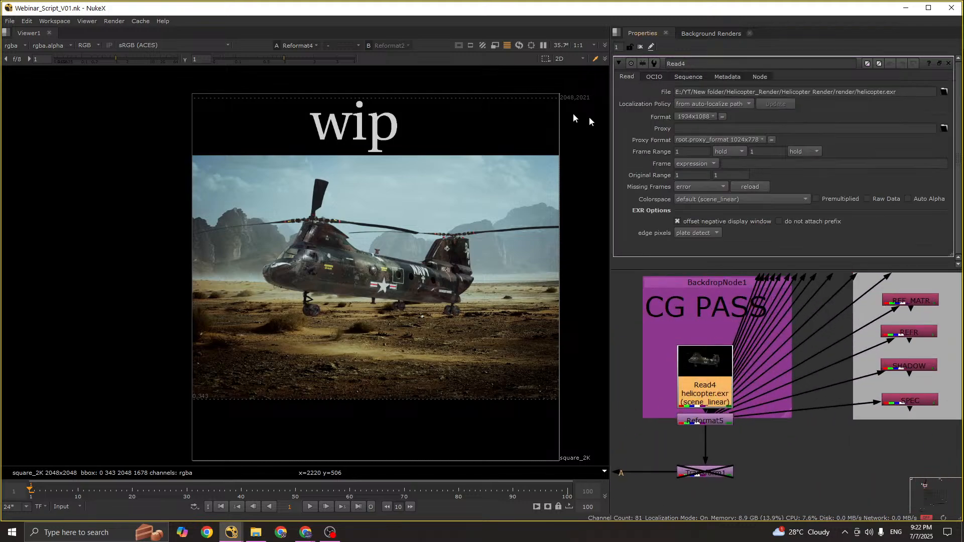
click(12, 47)
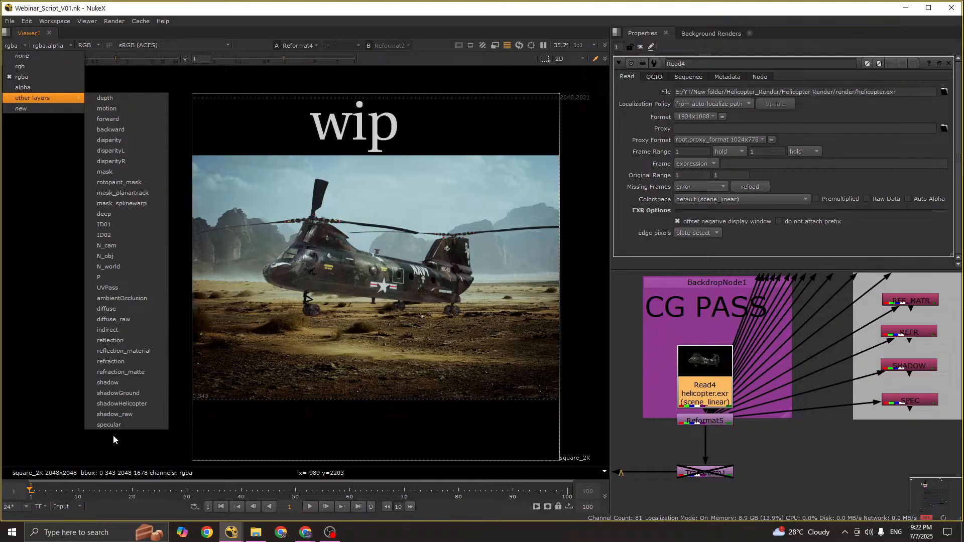
click(836, 450)
Step: Duplicate the SPEC shuffle node below the original, connect it to the helicopter.exr Read node and view that render
scroll(849, 374, up, 4)
scroll(841, 374, down, 4)
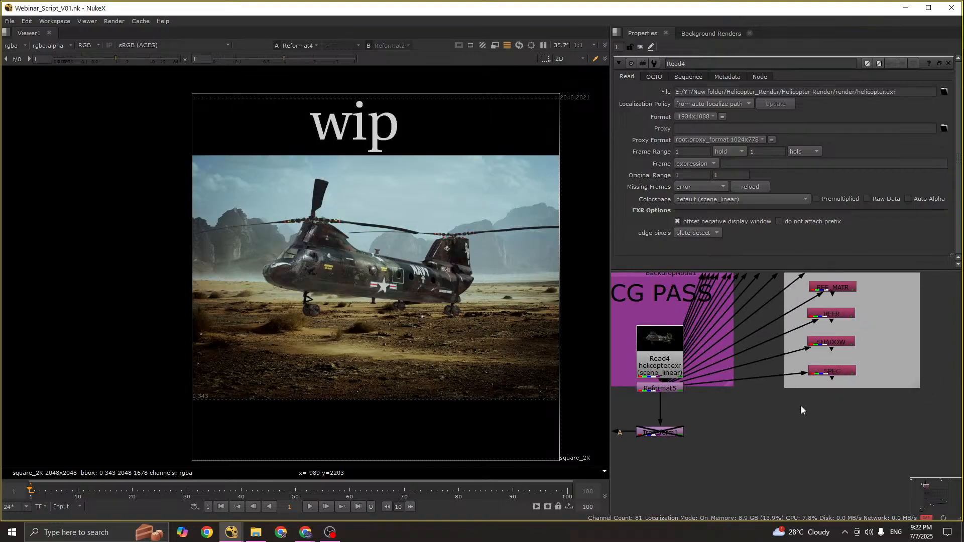
key(ctrl+c)
key(ctrl+v)
drag(817, 417, 675, 369)
click(675, 369)
key(1)
Step: Open the duplicated shuffle node, show it in the viewer and set its first input layer to shadow_raw
double_click(825, 423)
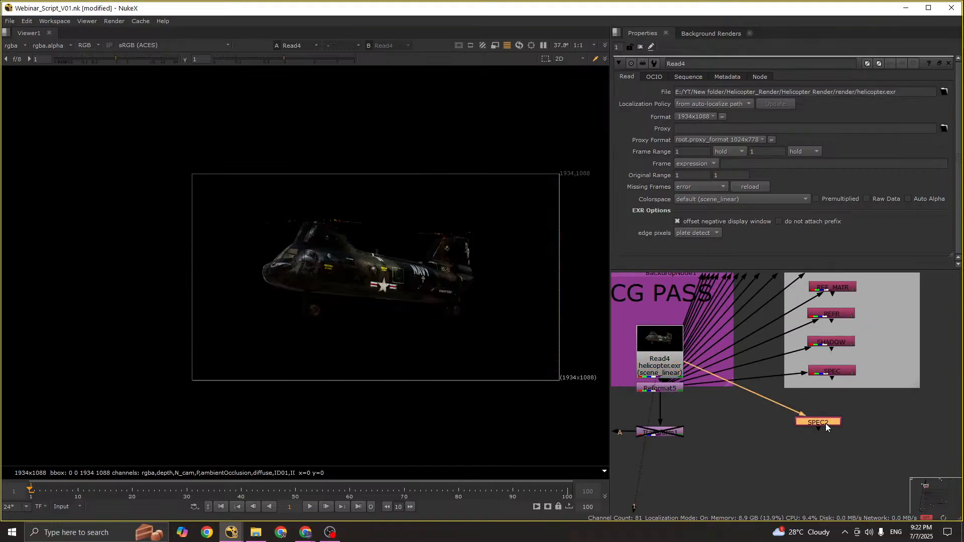
key(2)
click(651, 95)
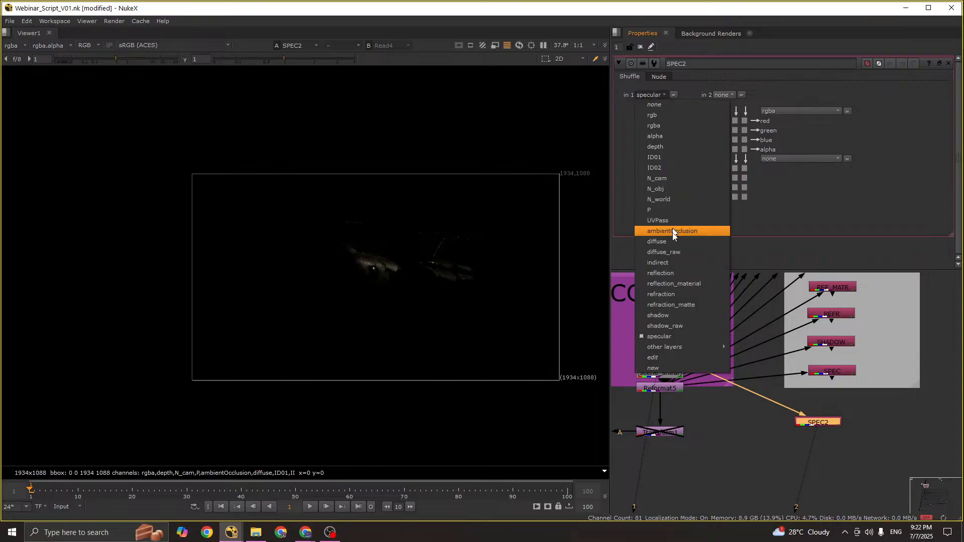
mouse_move(682, 348)
click(676, 326)
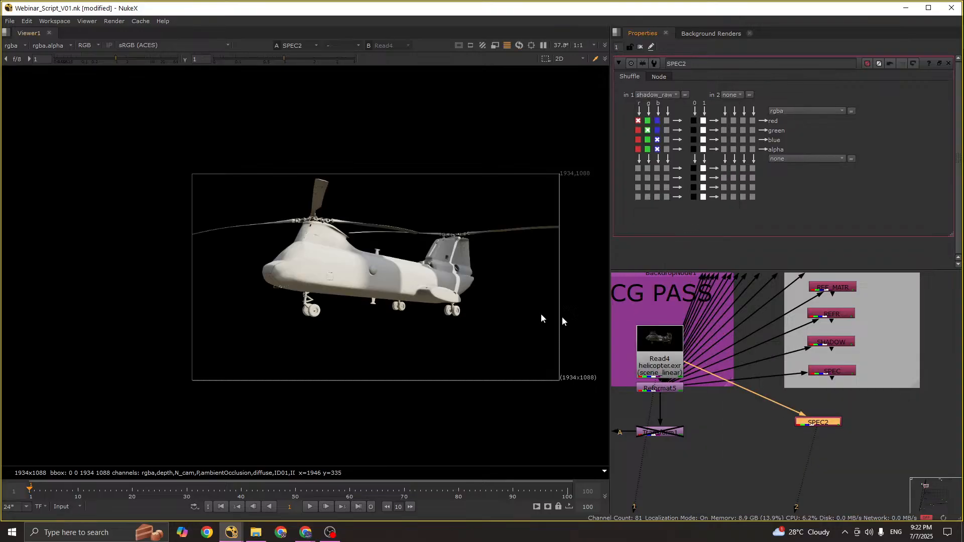
Step: Examine the light and shadow areas of the raw shadow pass across the helicopter, from nose to tail and wheels
scroll(331, 264, up, 3)
scroll(532, 291, up, 2)
scroll(351, 281, down, 3)
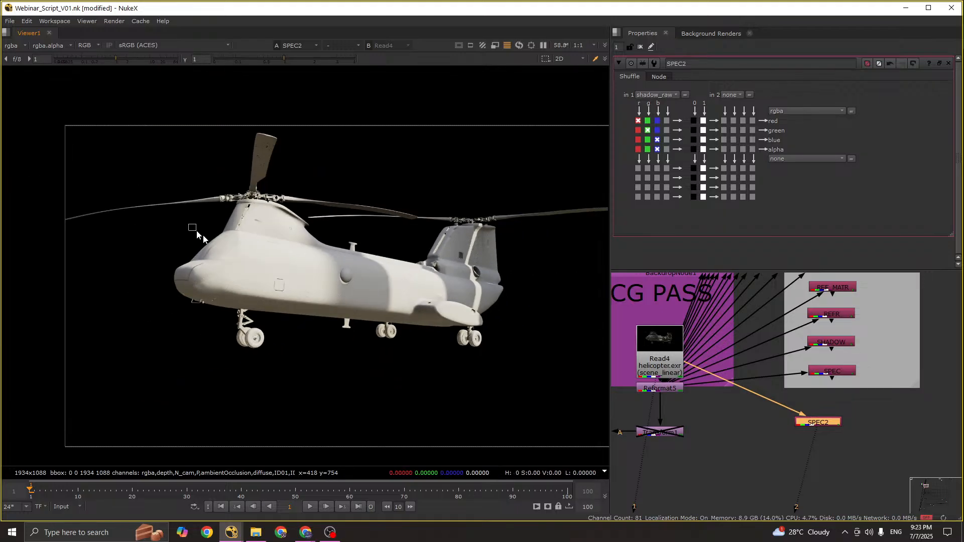
scroll(257, 254, up, 1)
scroll(257, 254, up, 4)
scroll(257, 254, down, 4)
middle_drag(378, 394, 379, 326)
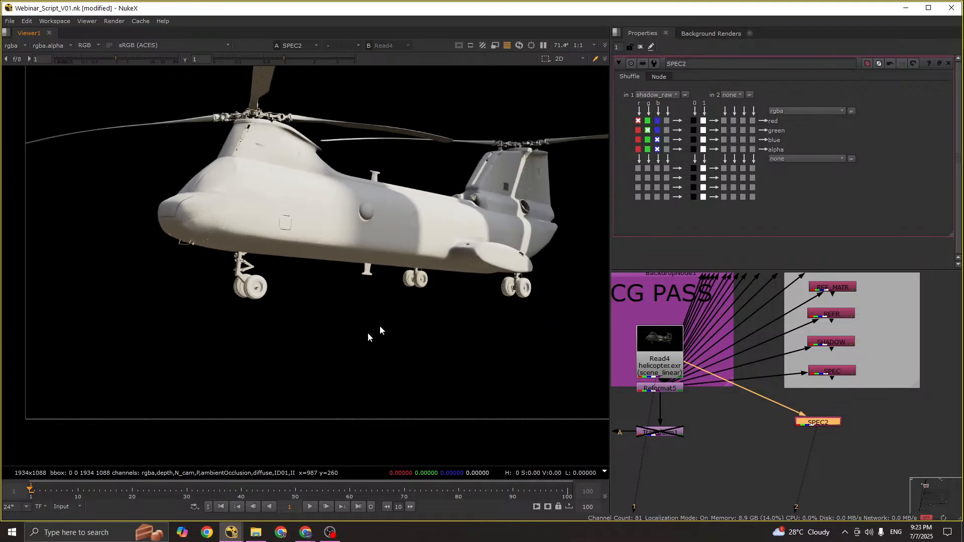
drag(173, 321, 556, 359)
scroll(501, 216, up, 2)
scroll(490, 264, down, 3)
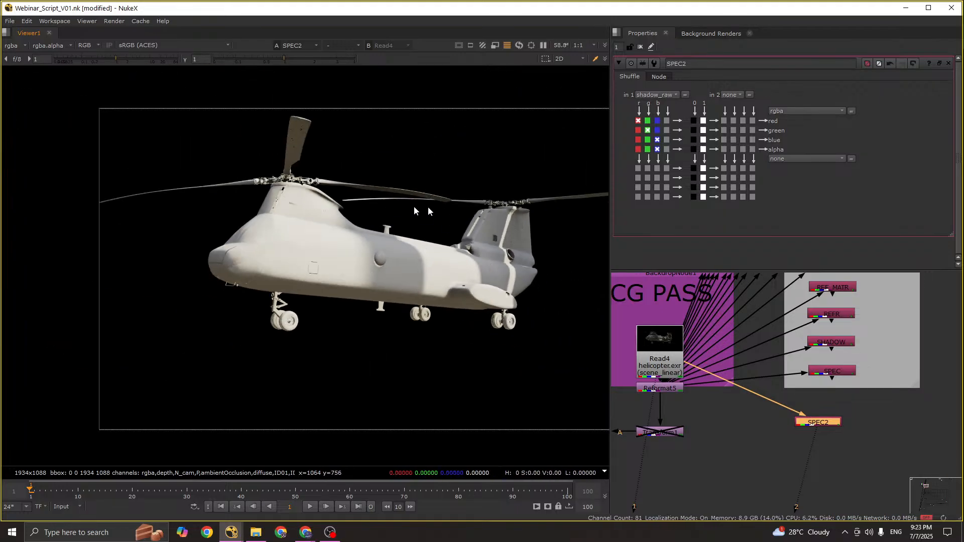
Step: Preview other passes through the duplicated shuffle by setting its first input to shadow, refraction_matte and ambientOcclusion in turn
click(655, 94)
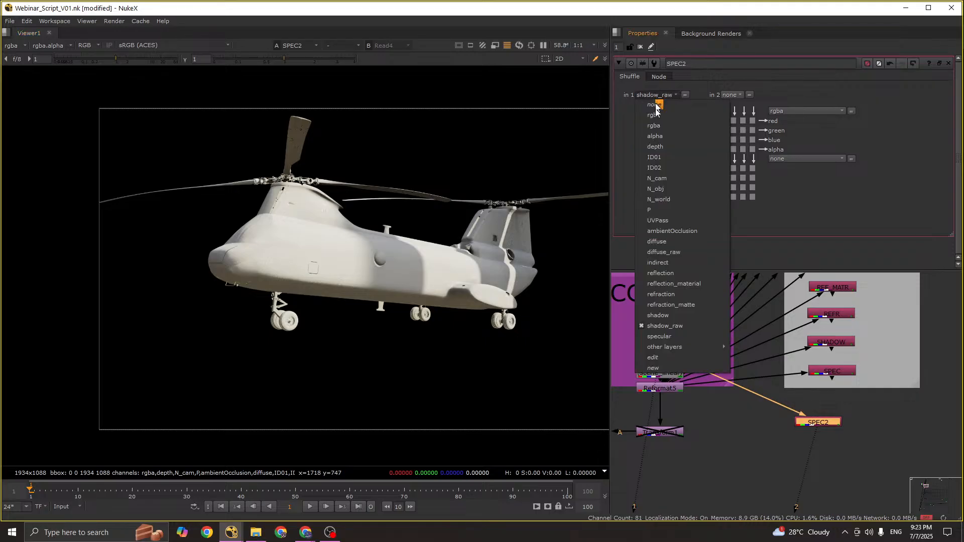
click(679, 315)
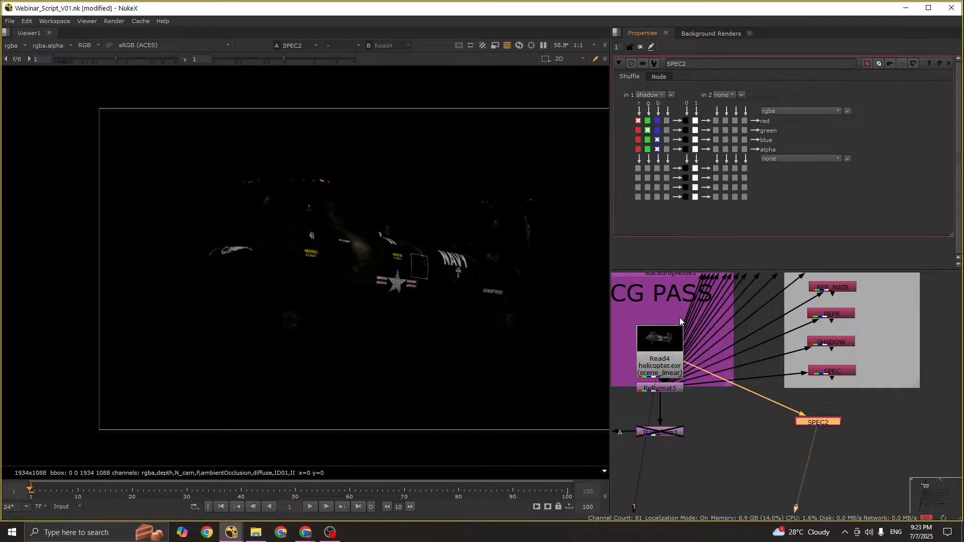
click(656, 93)
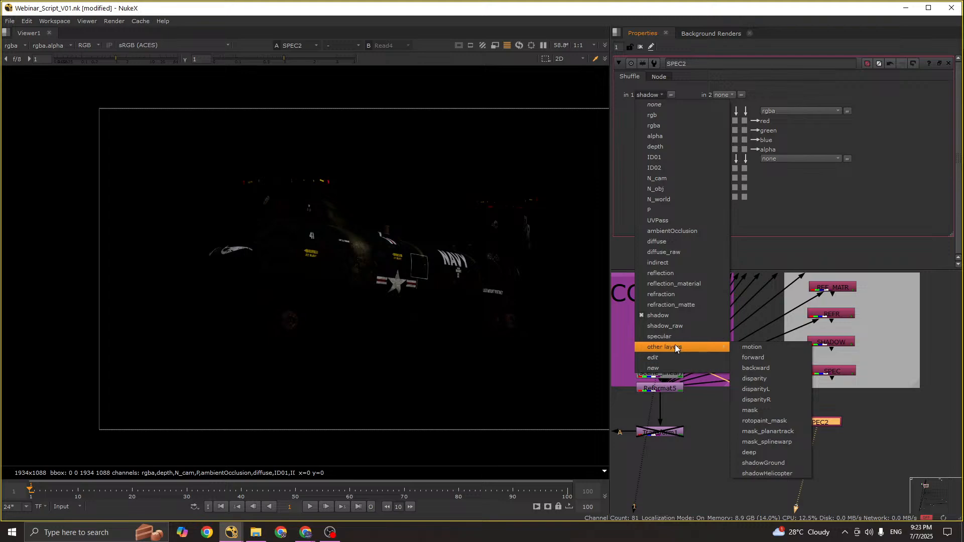
click(688, 302)
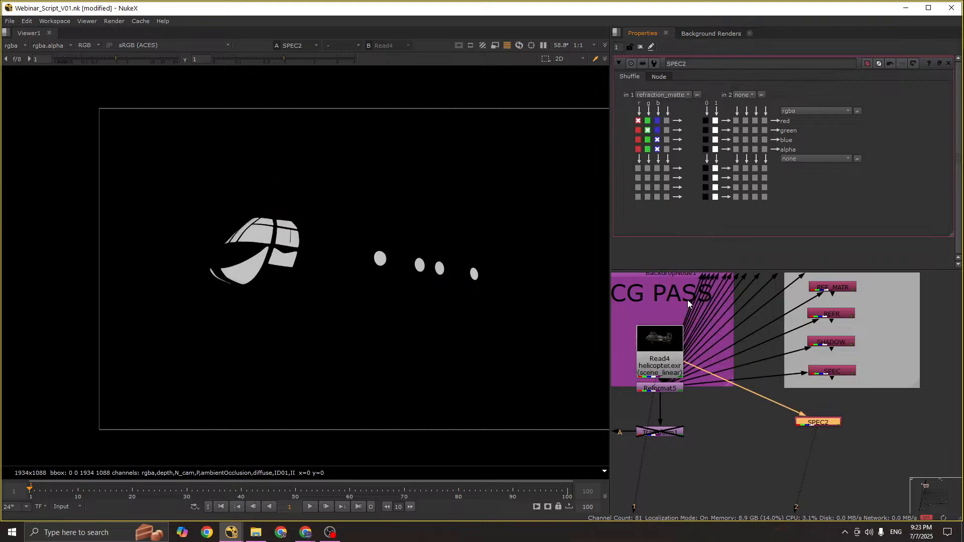
click(664, 95)
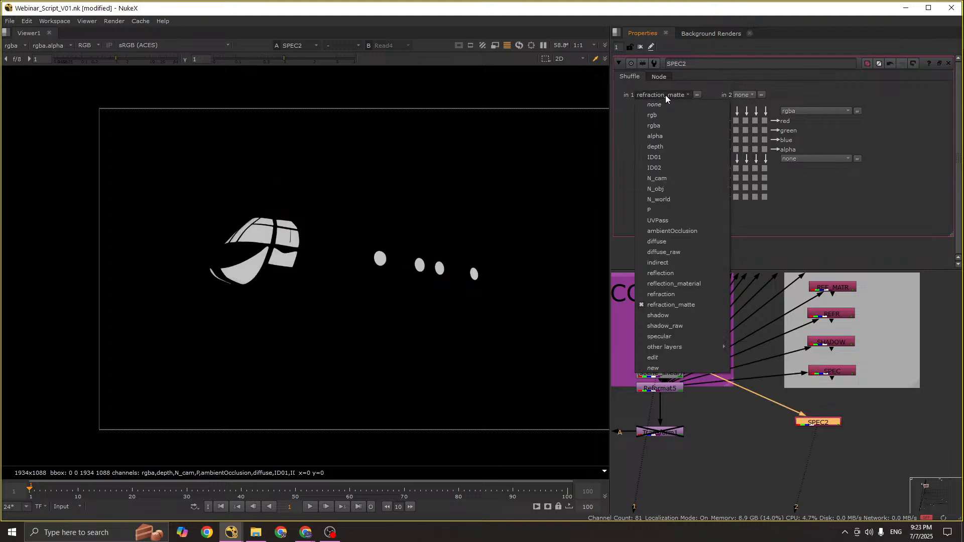
click(679, 231)
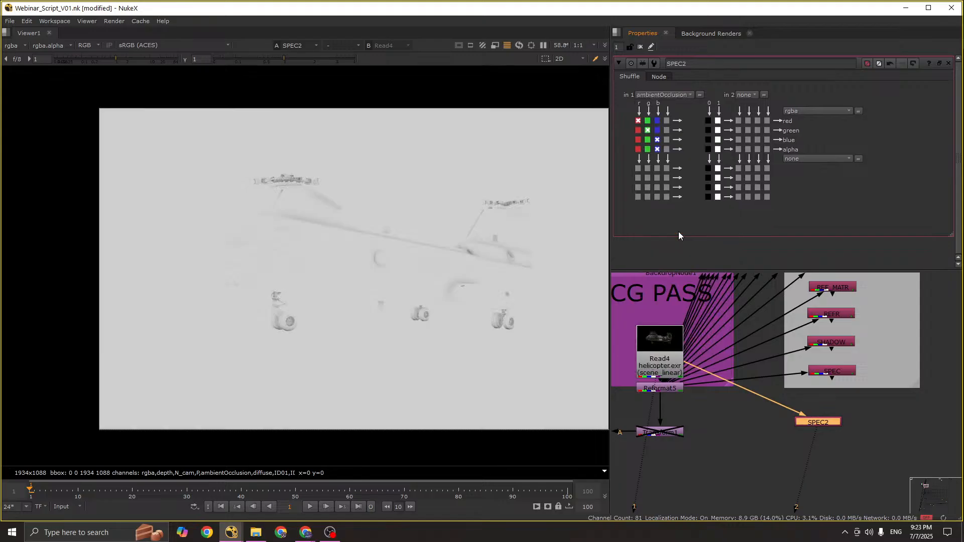
Step: Set the duplicated shuffle's first input layer to N_world to preview the world normals, then to N_obj
click(658, 94)
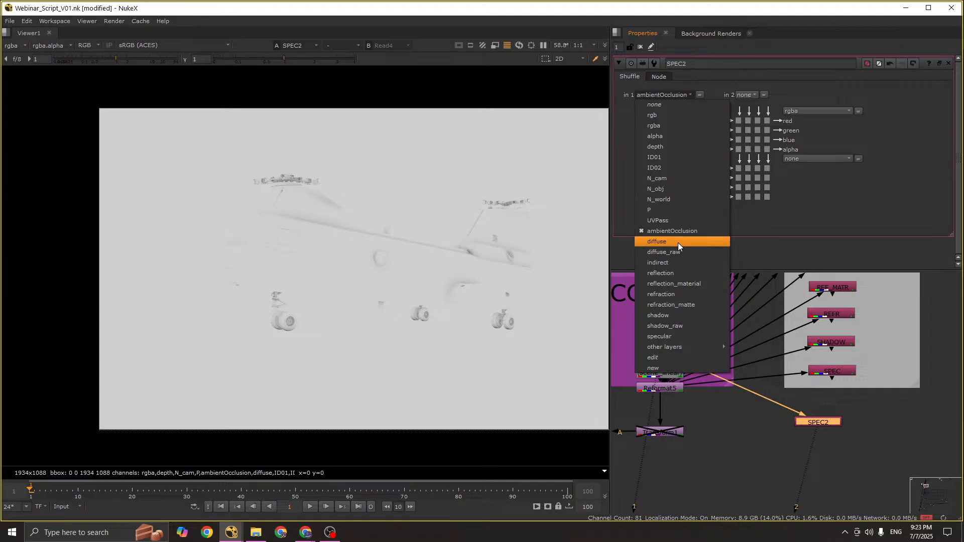
click(676, 199)
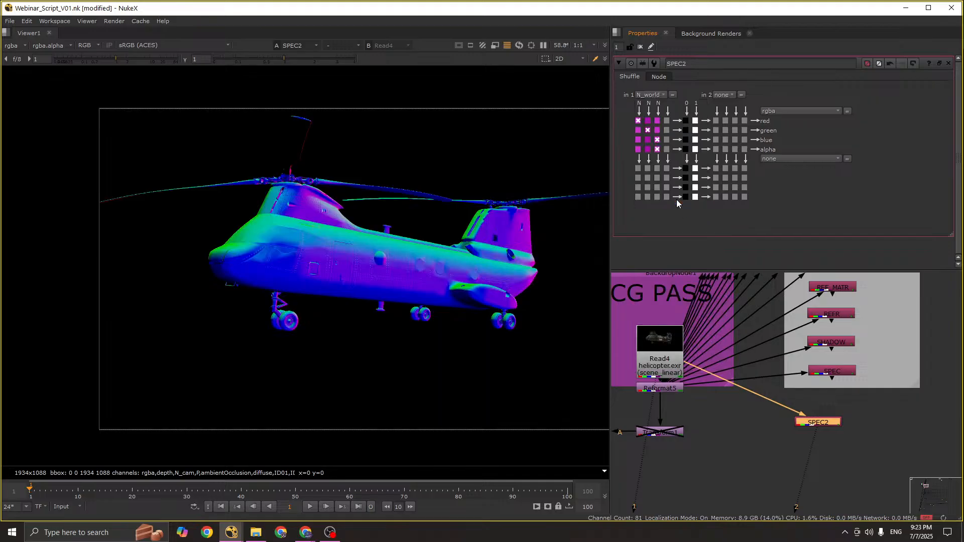
click(652, 95)
click(666, 188)
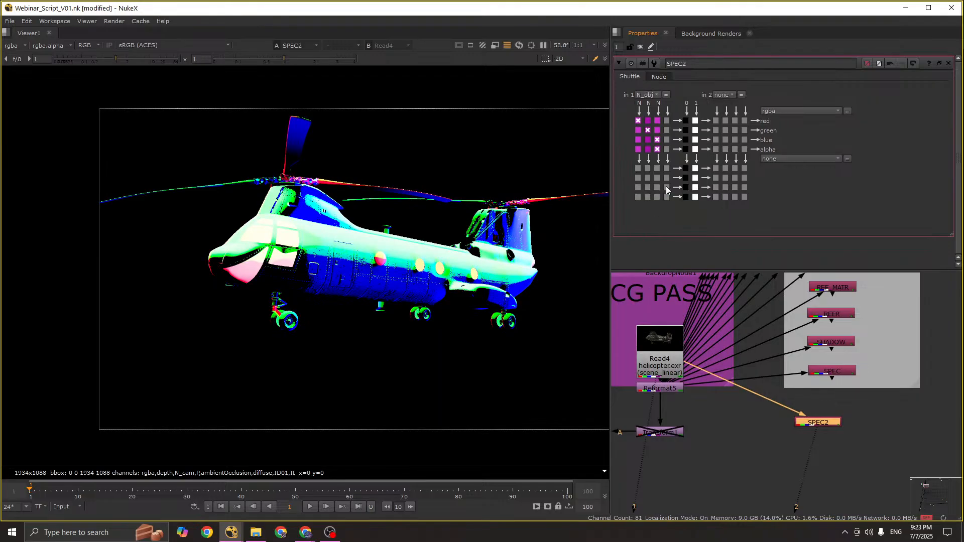
Step: View the helicopter.exr render, then view the Reformat node below the desert background Read node
click(659, 351)
key(1)
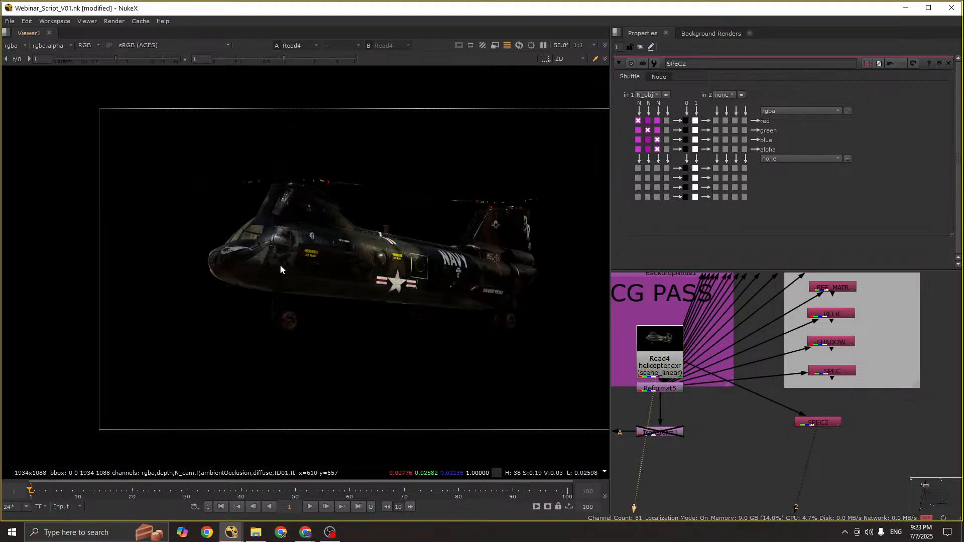
scroll(790, 368, down, 5)
middle_drag(775, 490, 770, 372)
middle_drag(774, 464, 757, 370)
scroll(759, 403, up, 7)
click(686, 395)
key(1)
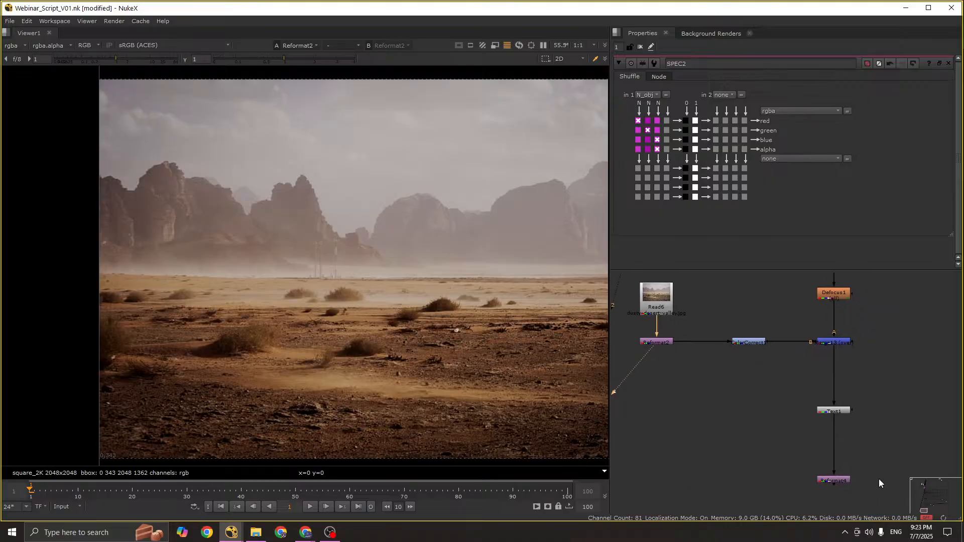
Step: View the final composite through the last Reformat node and save the script
middle_drag(878, 478, 851, 431)
drag(840, 421, 768, 445)
key(2)
key(ctrl+s)
Step: Move the desert Read, its Reformat and ColorCorrect nodes slightly farther from the merge with the helicopter
middle_drag(798, 384, 831, 440)
scroll(799, 404, down, 2)
ctrl+click(763, 358)
ctrl+drag(764, 358, 759, 359)
middle_drag(820, 365, 779, 395)
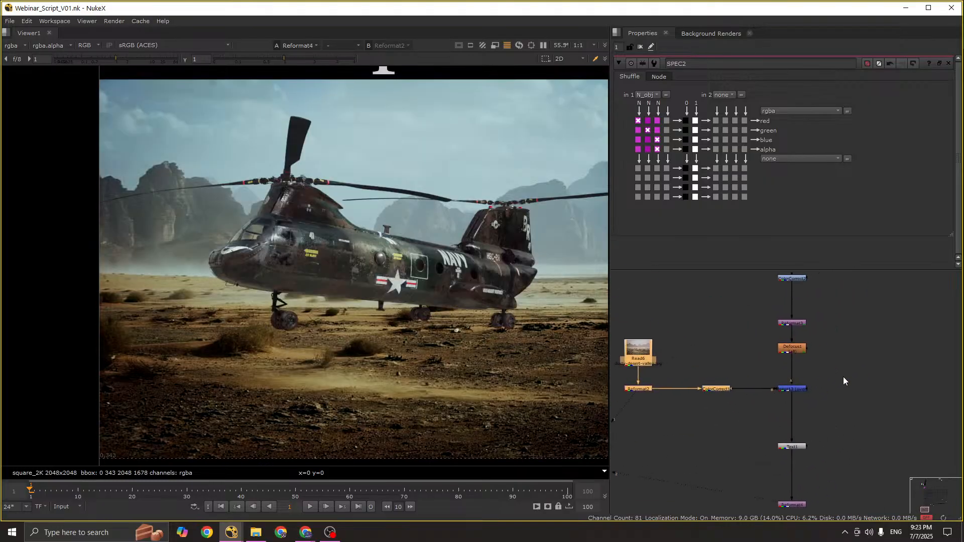
Step: Add an unconnected DropShadow [Filter] node beside the merge of helicopter and background
click(843, 376)
key(Tab)
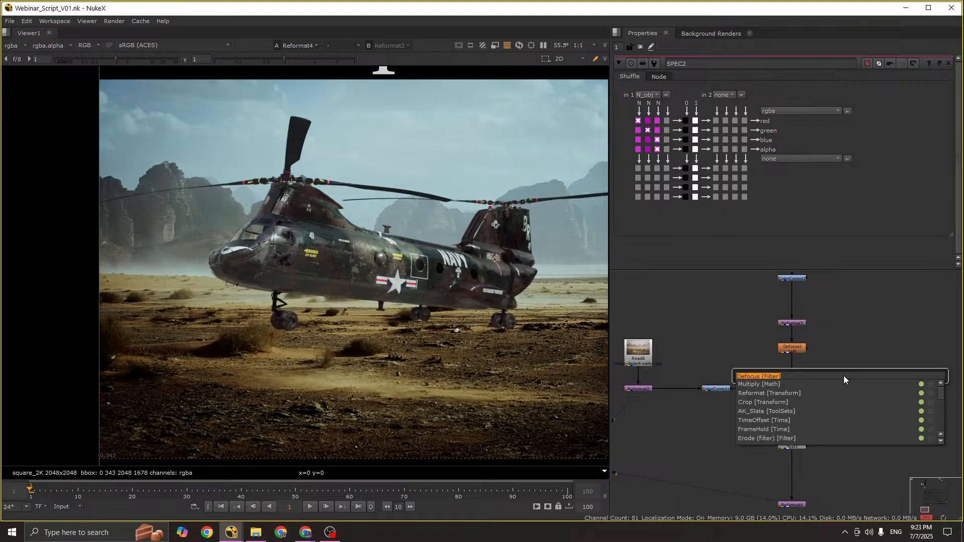
text(DROP)
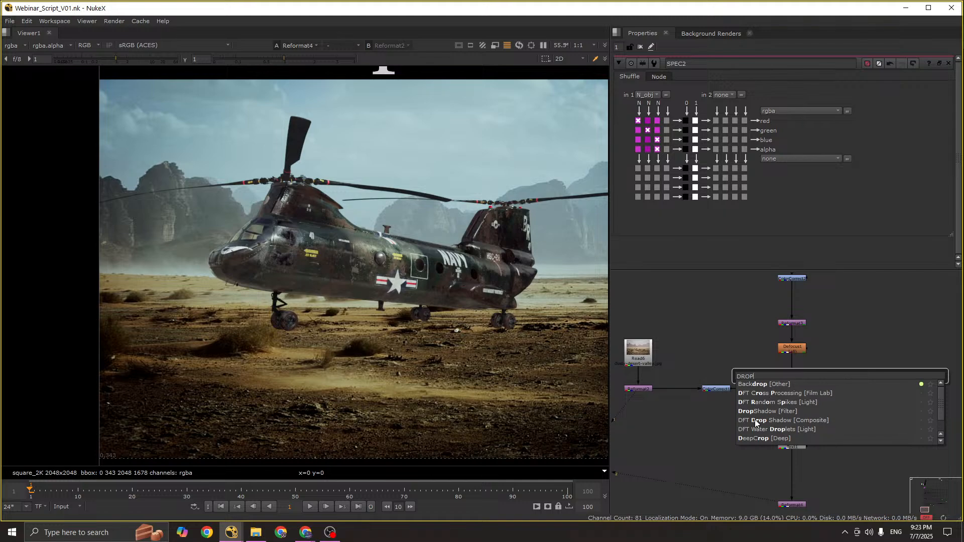
click(778, 413)
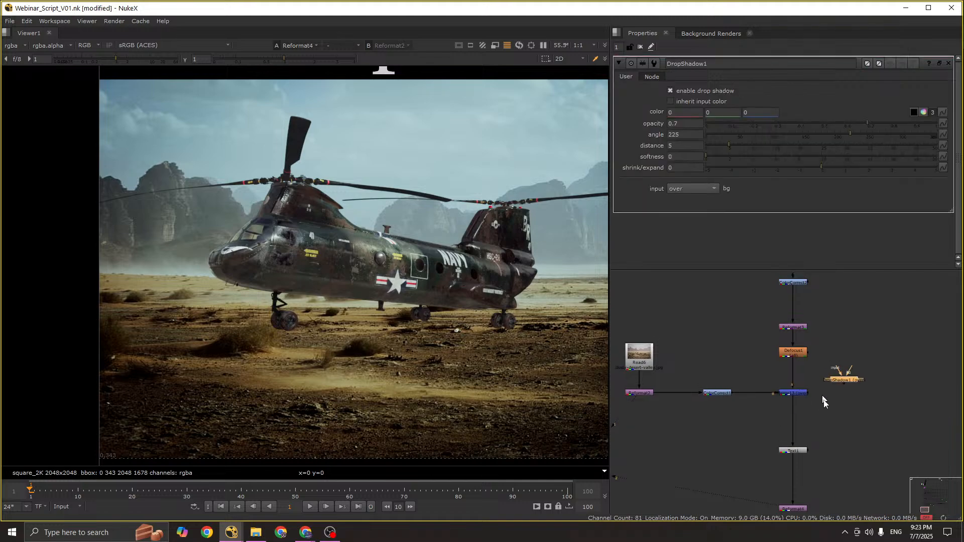
Step: Move the merge, the background branch and the final nodes down to make room below the Defocus node
scroll(794, 304, down, 3)
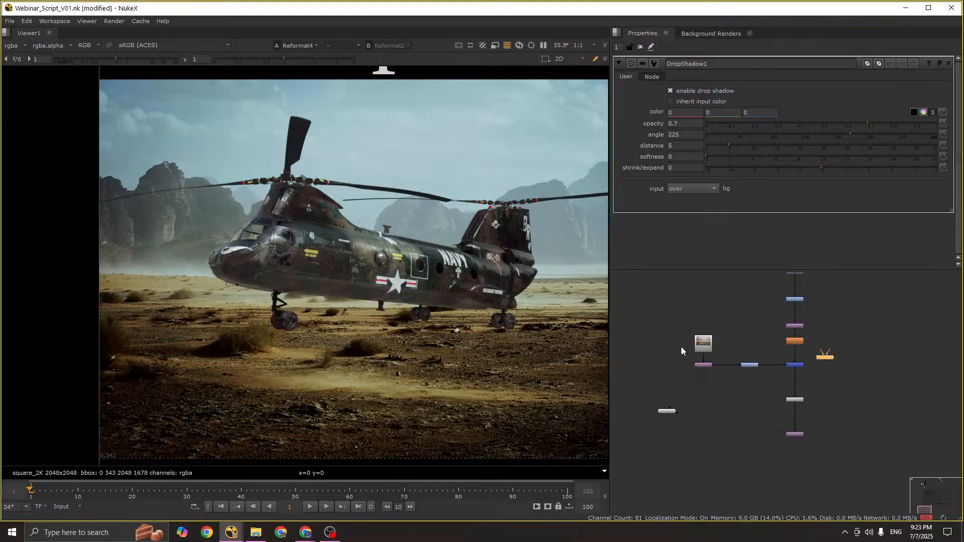
drag(667, 321, 770, 389)
shift+drag(775, 354, 797, 459)
click(665, 413)
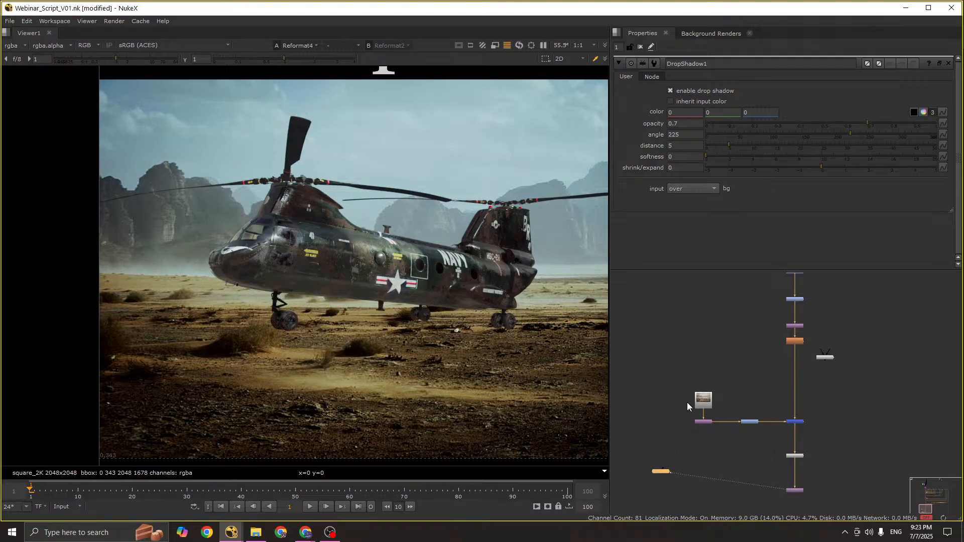
Step: Add a Backdrop around the desert Read and its Reformat, enlarge it and centre both nodes inside
drag(670, 369, 717, 440)
key(Tab)
text(BAC)
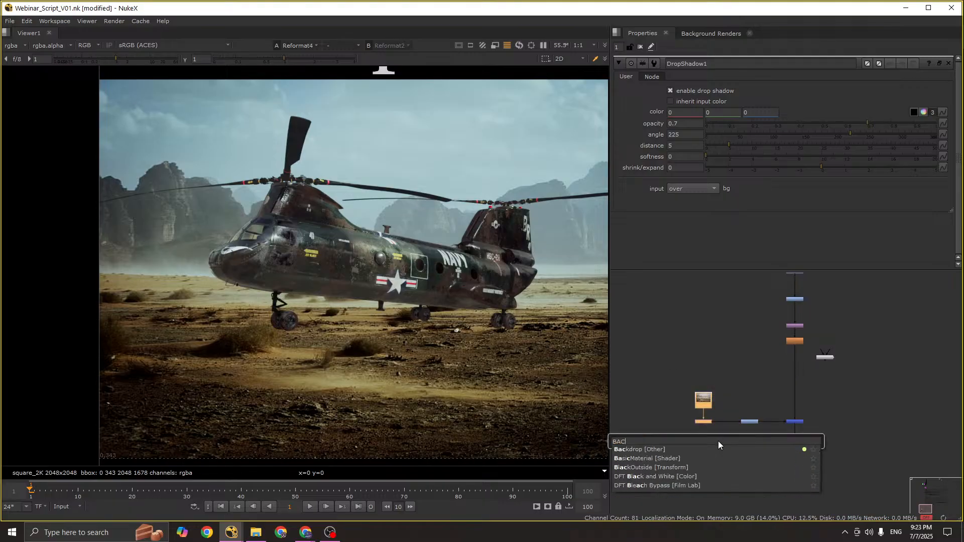
text(K)
key(Return)
scroll(706, 413, up, 2)
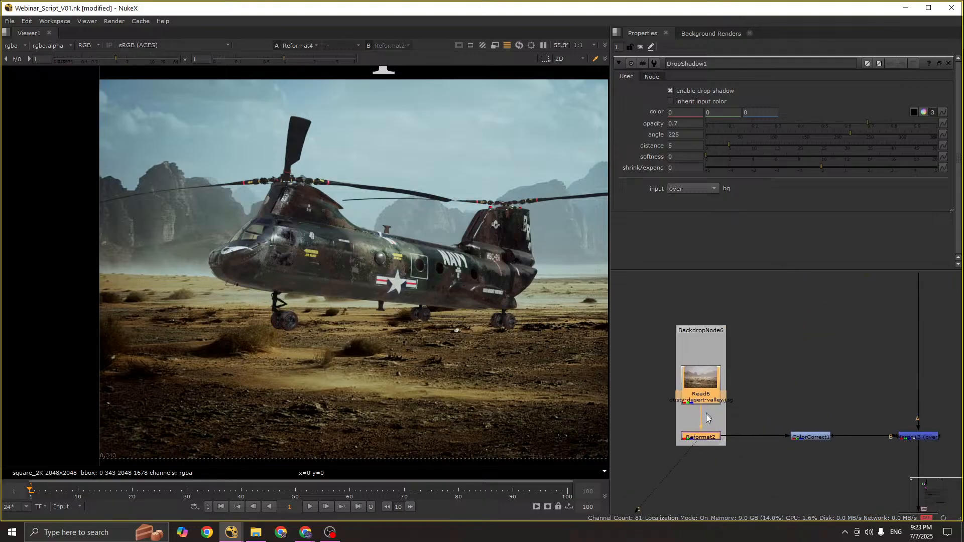
drag(724, 445, 767, 462)
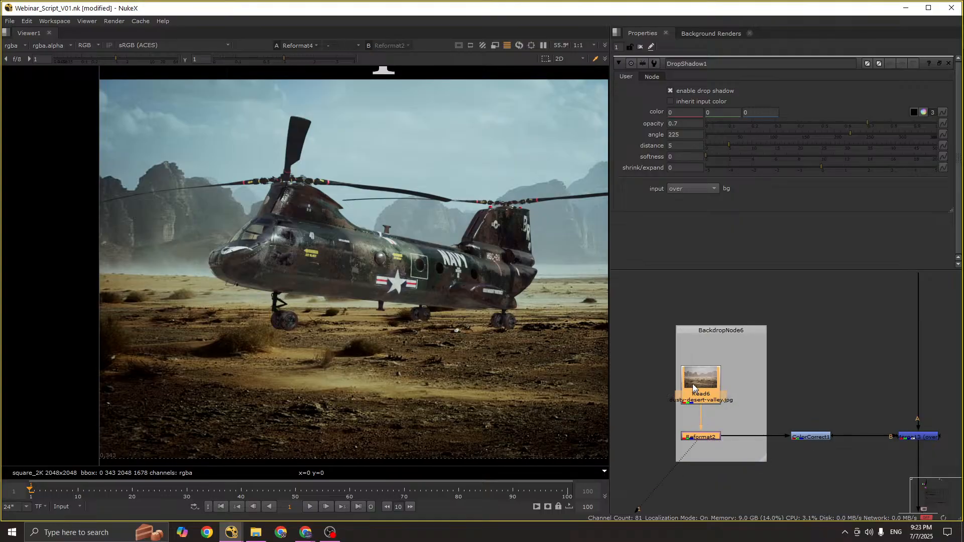
drag(693, 387, 710, 386)
Step: Label the new backdrop bg and shift it and the ColorCorrect node farther from the merge
click(718, 330)
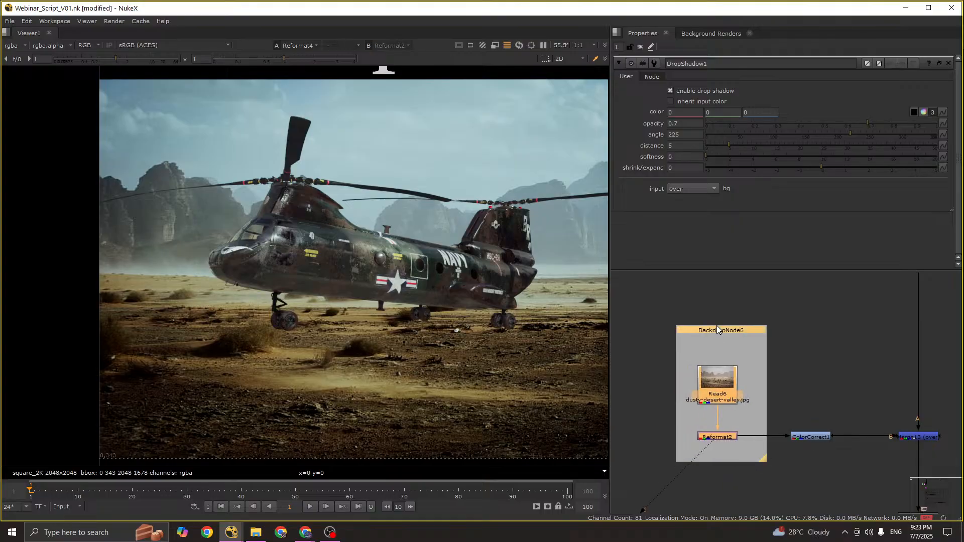
double_click(718, 330)
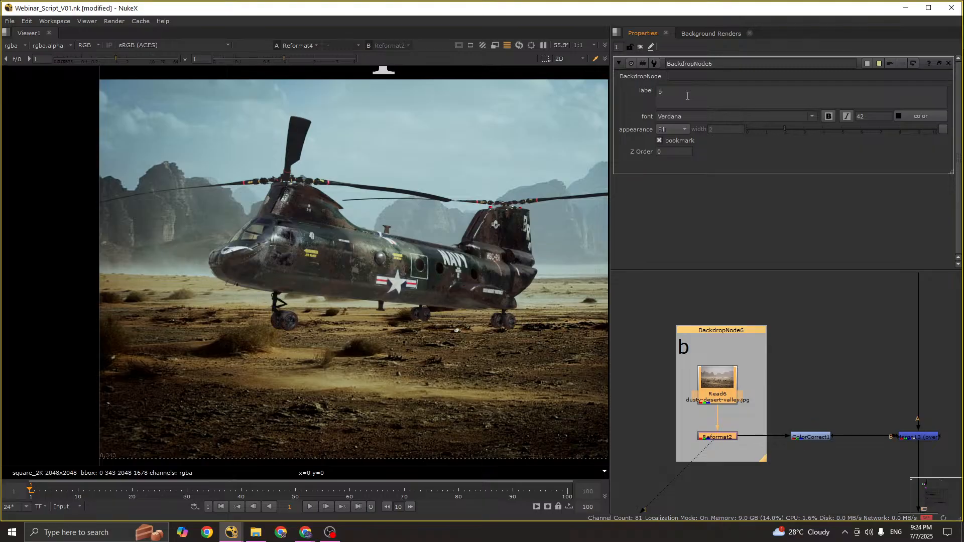
scroll(738, 346, down, 3)
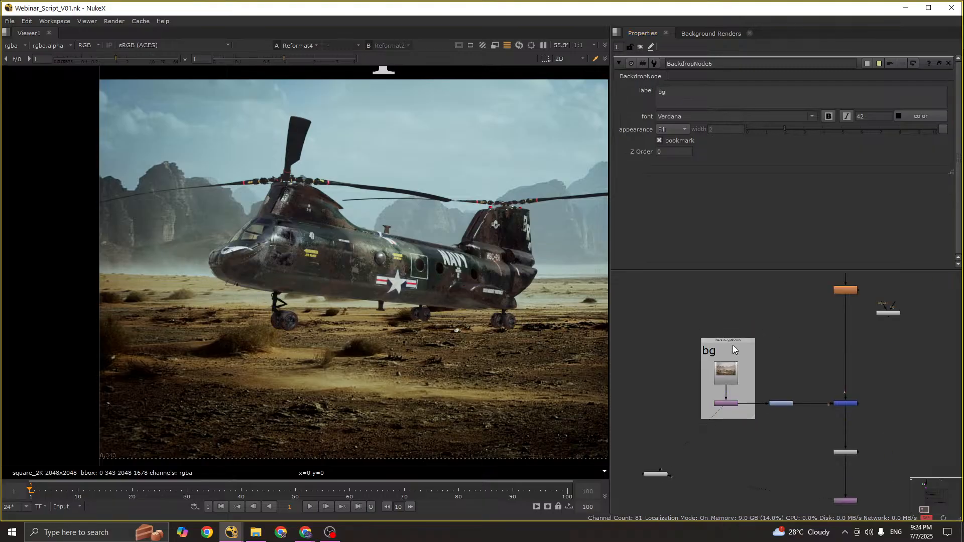
drag(785, 402, 761, 401)
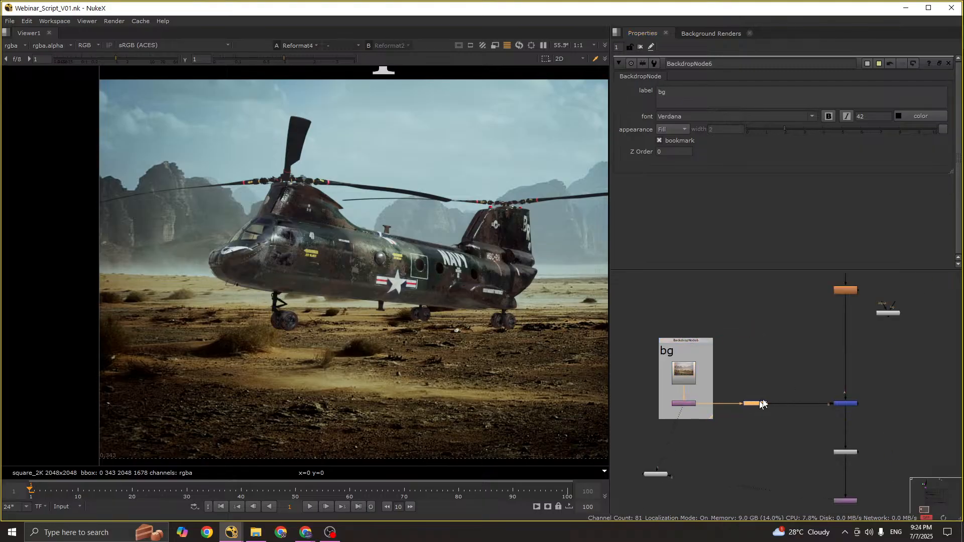
Step: Insert the DropShadow node between the ColorCorrect and the merge, and connect its input to the Defocus node
scroll(900, 320, up, 3)
scroll(882, 304, down, 3)
drag(875, 308, 794, 338)
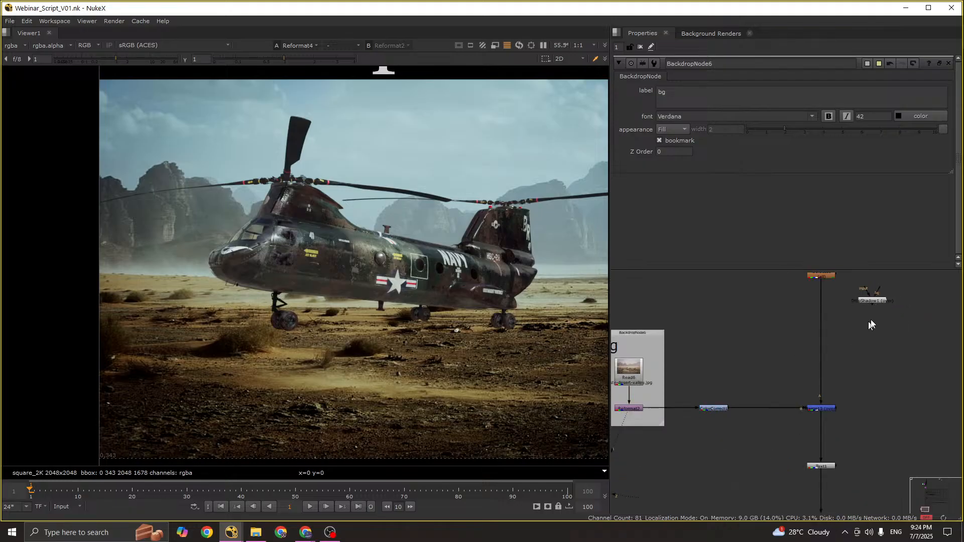
drag(759, 394, 822, 279)
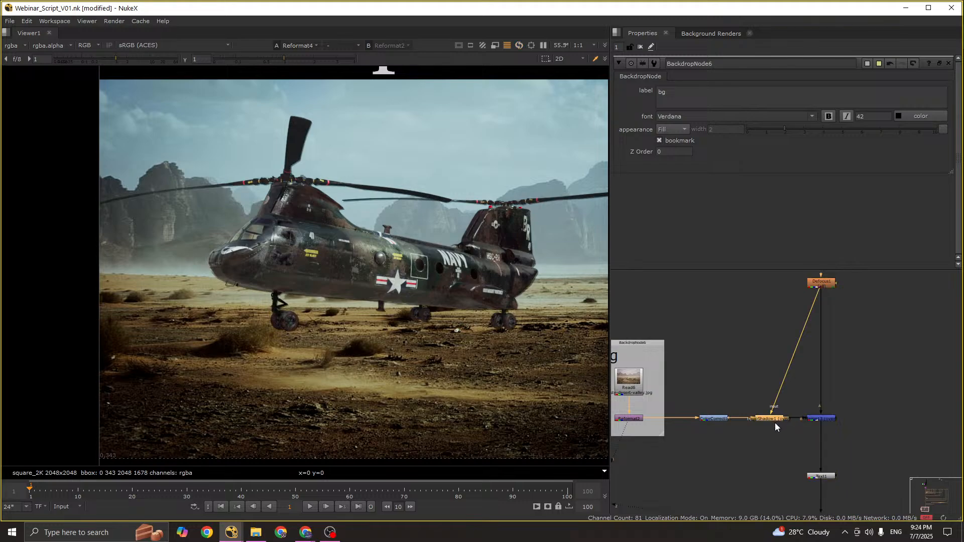
Step: View the background's Reformat, return to the final composite, and save the script
scroll(757, 393, up, 3)
scroll(757, 393, down, 5)
middle_drag(773, 423, 779, 408)
click(639, 373)
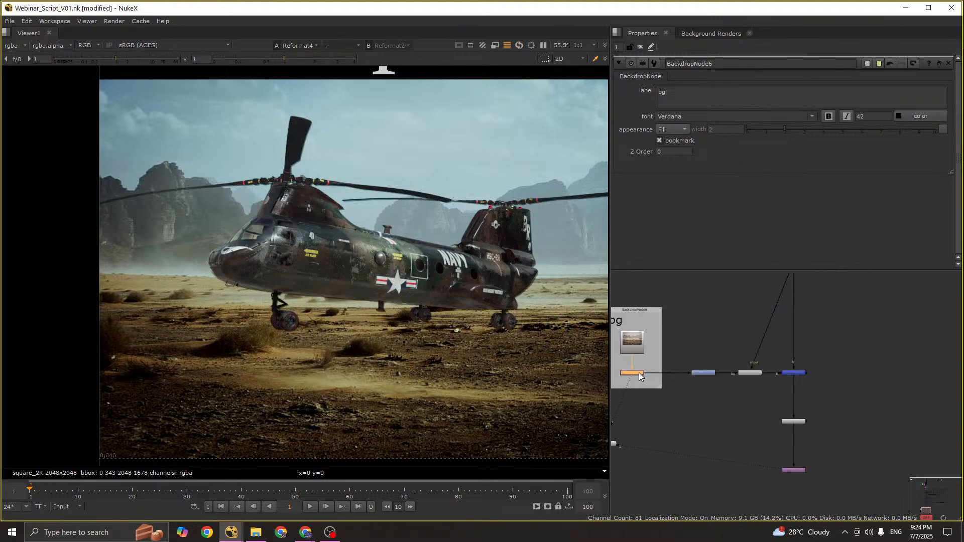
key(1)
key(2)
key(ctrl+s)
Step: Open the DropShadow node's properties and examine the composite around the helicopter's nose, belly and front wheels
scroll(416, 288, up, 4)
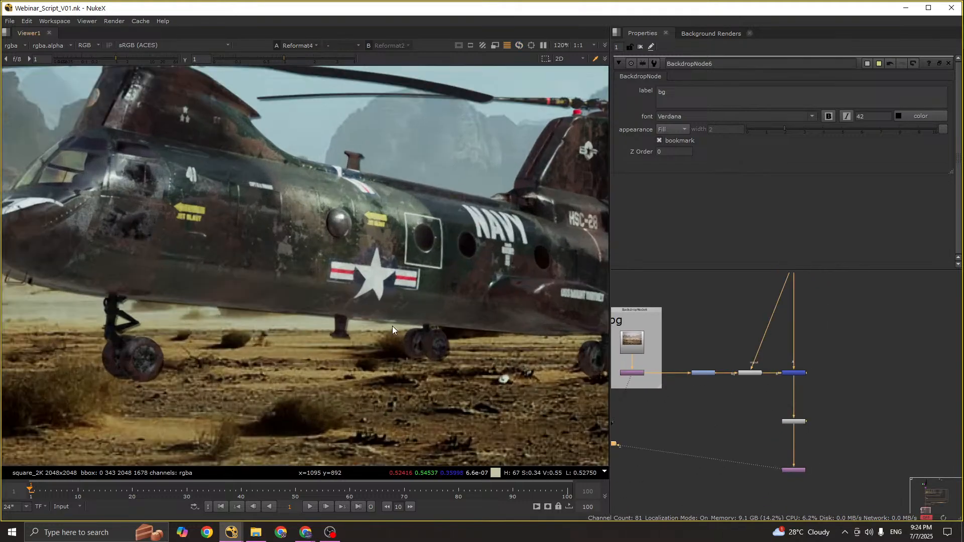
middle_drag(393, 326, 430, 326)
middle_drag(321, 315, 393, 314)
double_click(748, 373)
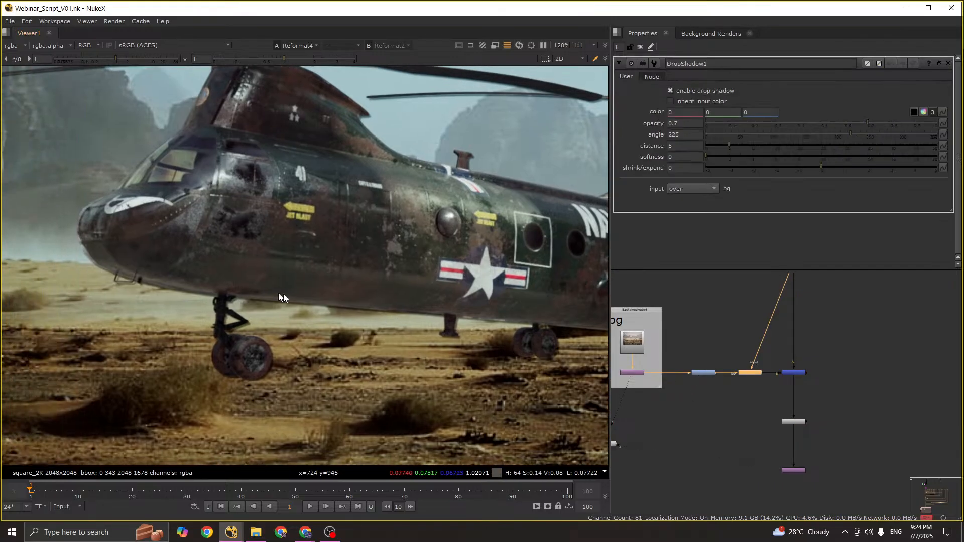
scroll(263, 281, down, 3)
scroll(260, 285, up, 3)
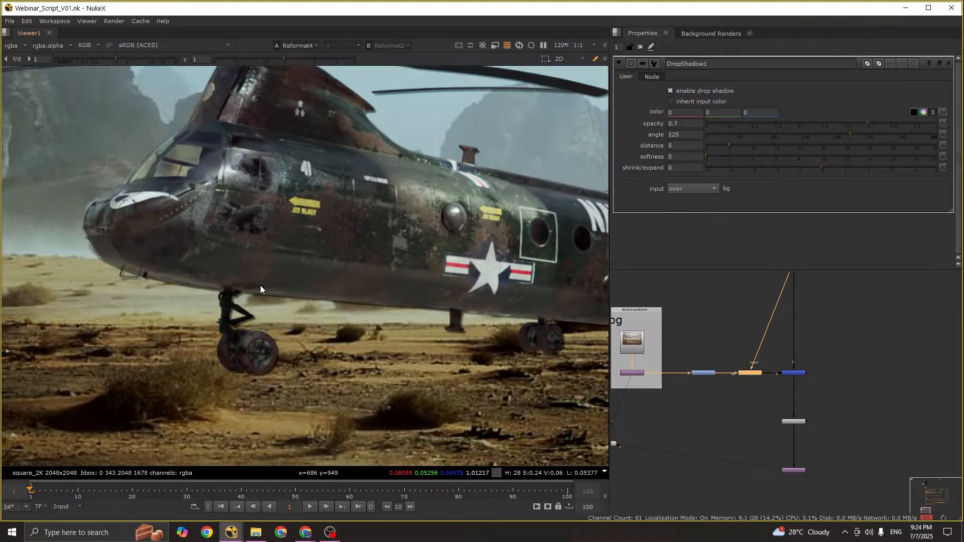
scroll(260, 284, down, 2)
middle_drag(260, 284, 293, 290)
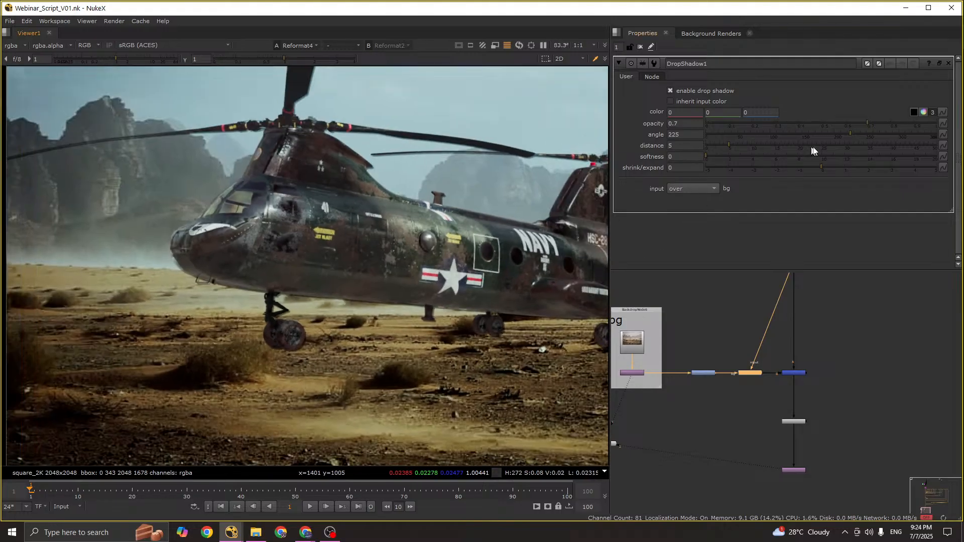
Step: Set the drop shadow's angle to 326 and its distance to 50
drag(857, 134, 915, 139)
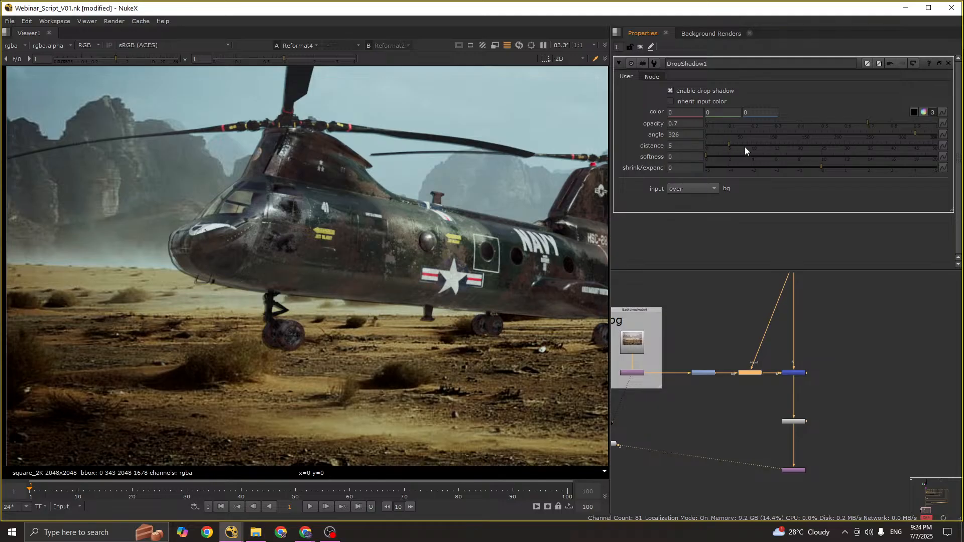
drag(745, 147, 912, 155)
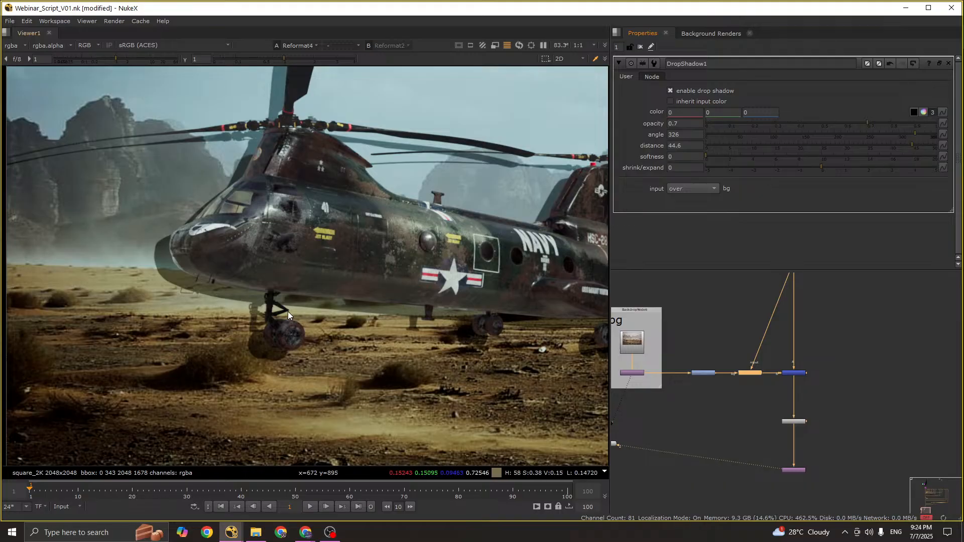
scroll(361, 336, down, 3)
scroll(361, 336, up, 3)
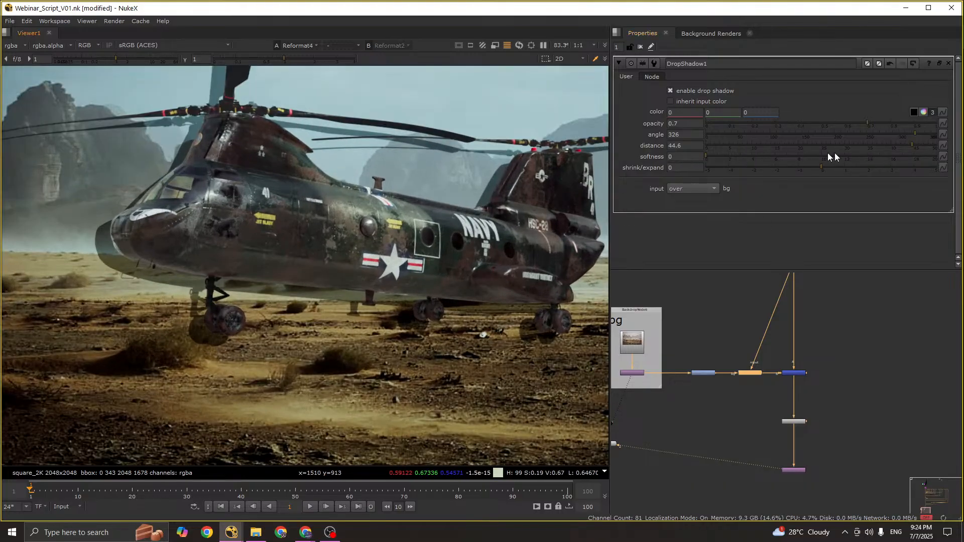
drag(927, 153, 936, 153)
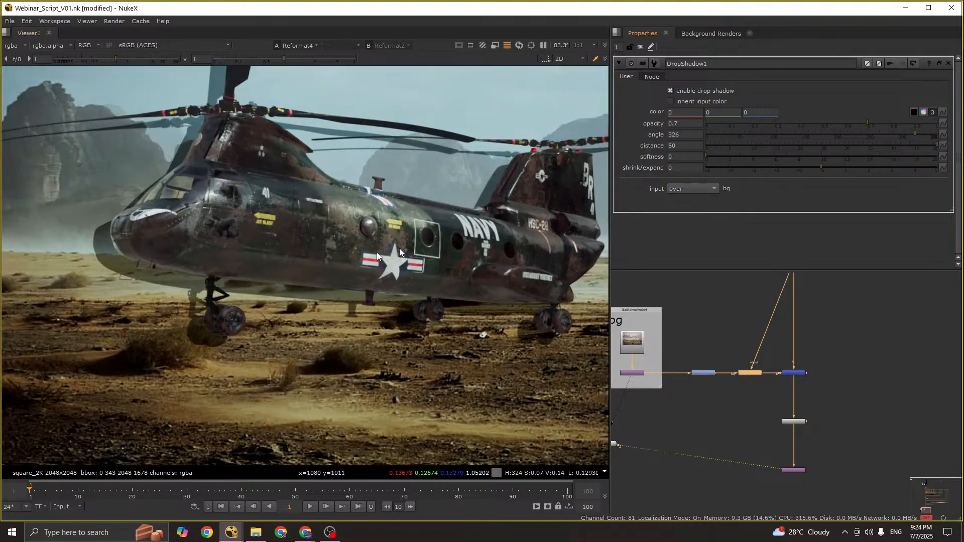
Step: Try drop shadow angles between 296 and 356, settle on 336, and inspect the offset around the helicopter
scroll(388, 301, down, 1)
scroll(388, 303, down, 1)
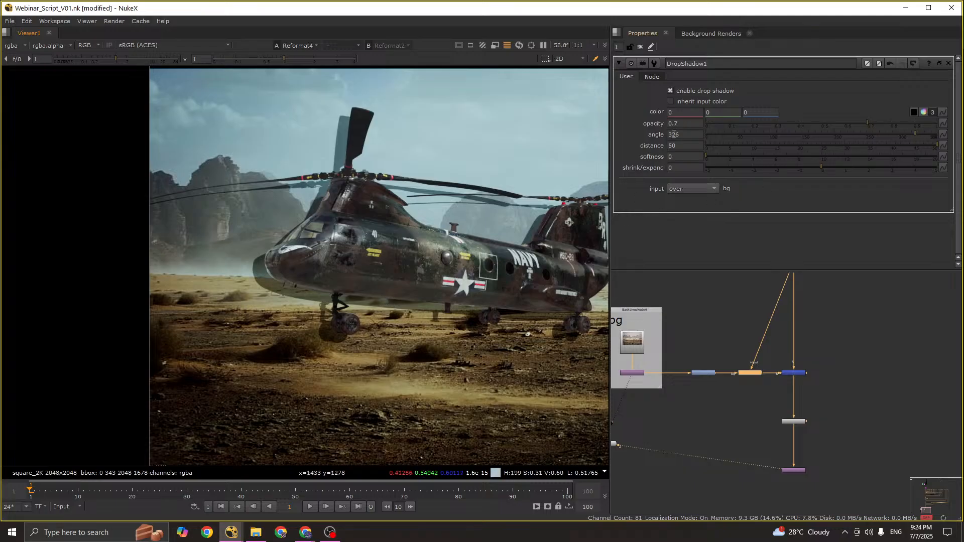
scroll(675, 135, down, 5)
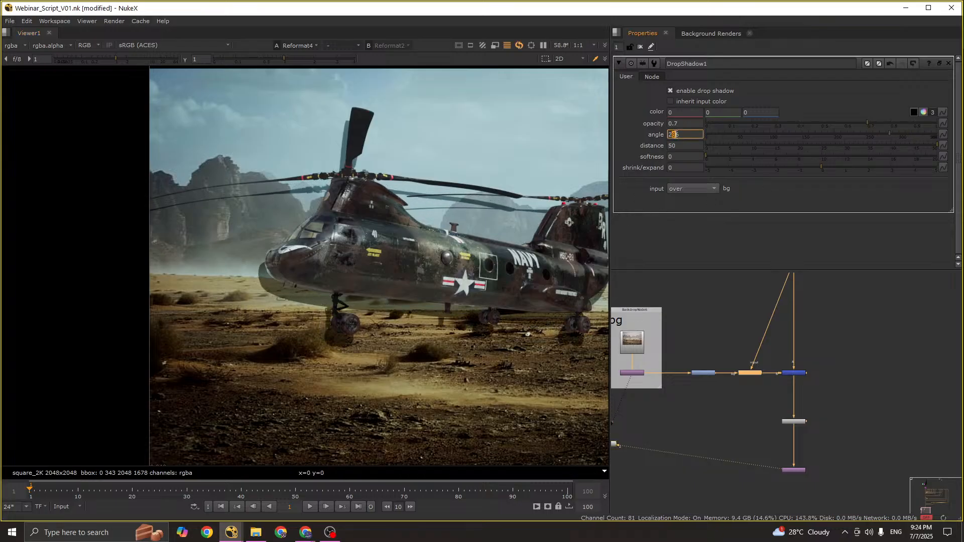
scroll(676, 135, up, 7)
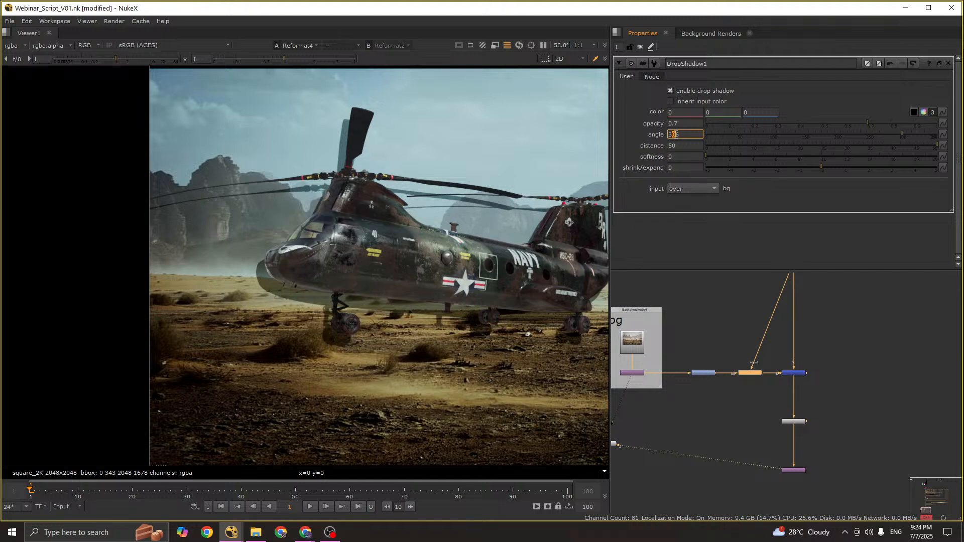
scroll(675, 134, up, 1)
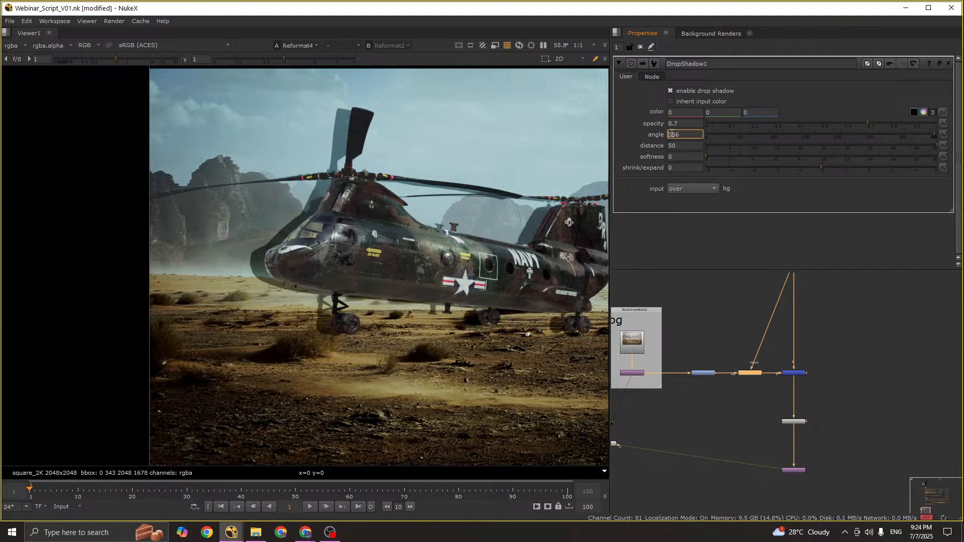
scroll(673, 134, down, 2)
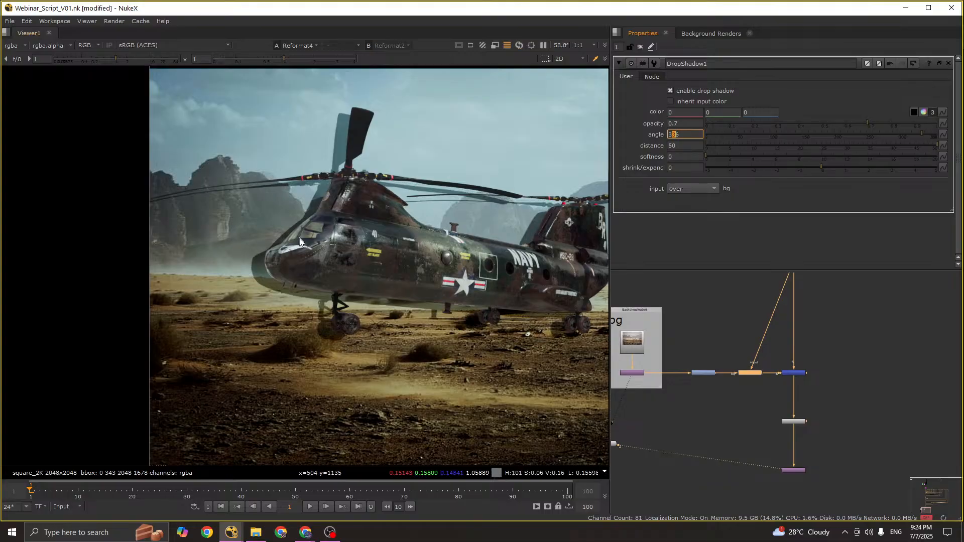
middle_drag(374, 262, 261, 254)
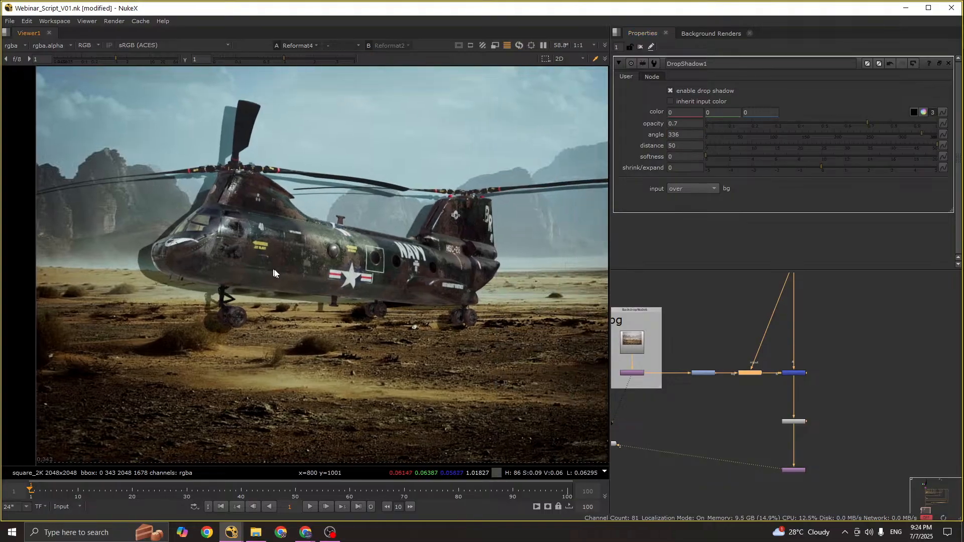
scroll(282, 274, up, 3)
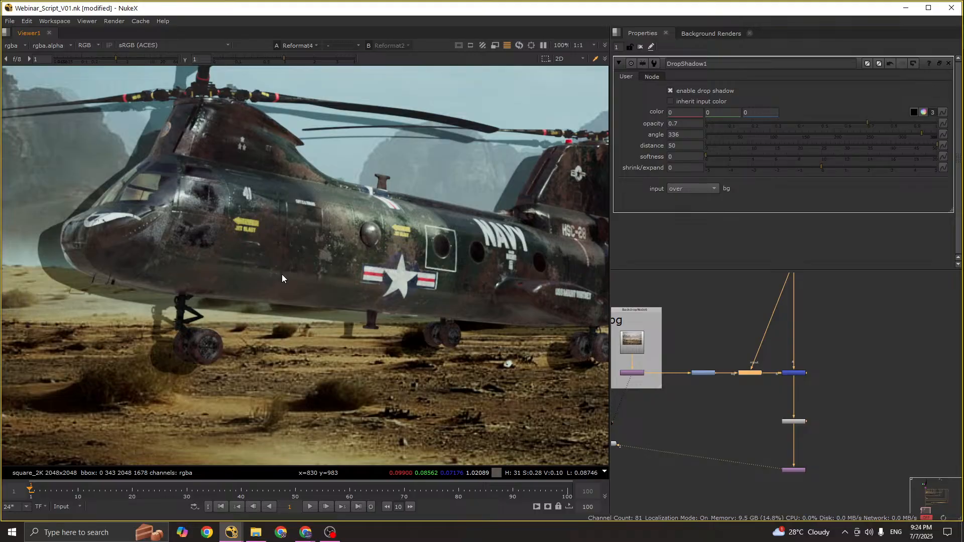
scroll(282, 274, down, 2)
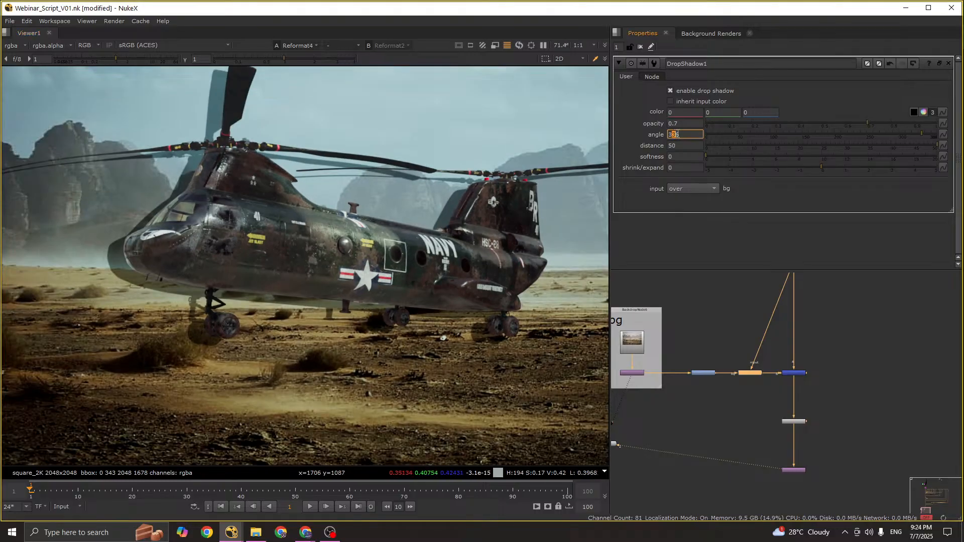
Step: Set the drop shadow's angle to 706 and inspect the shadow around the nose and front wheels
scroll(676, 134, down, 2)
scroll(677, 134, down, 1)
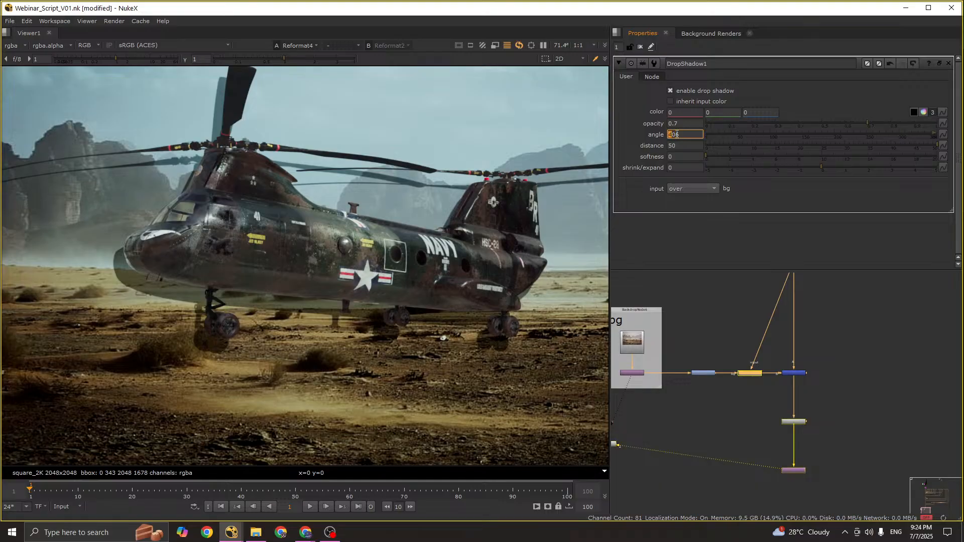
scroll(676, 134, down, 5)
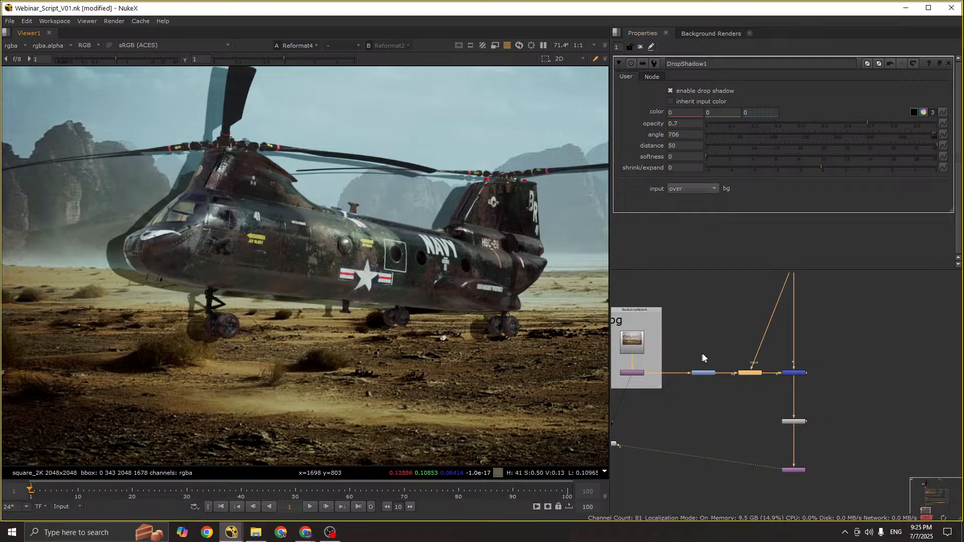
middle_drag(183, 255, 215, 284)
scroll(216, 282, down, 3)
scroll(216, 281, up, 4)
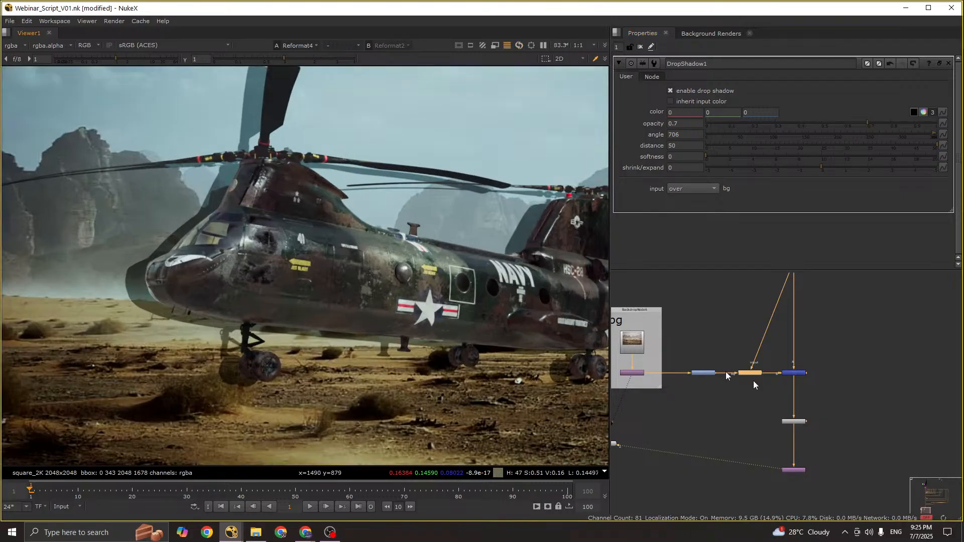
Step: Set the drop shadow's softness to 14 and inspect the shadow around the helicopter
drag(718, 155, 867, 166)
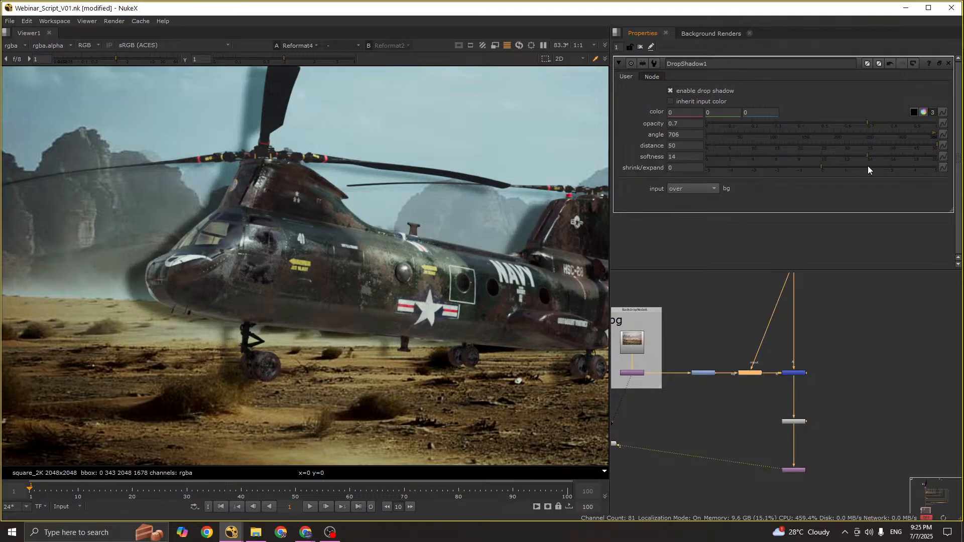
scroll(207, 341, down, 2)
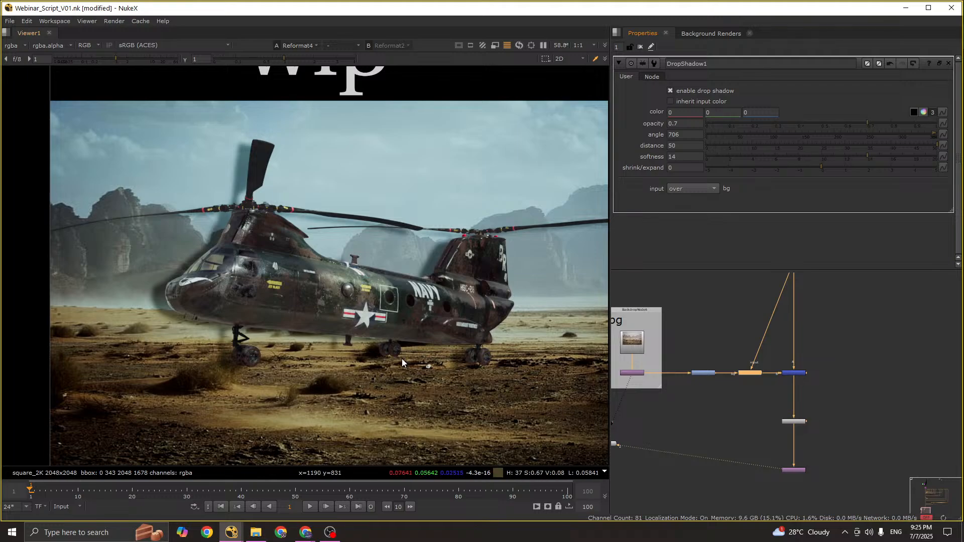
scroll(401, 359, up, 2)
Step: Add a Roto node above the drop shadow branch and draw a closed oval shape over the ground and the helicopter's lower body
middle_drag(808, 373, 818, 411)
click(746, 354)
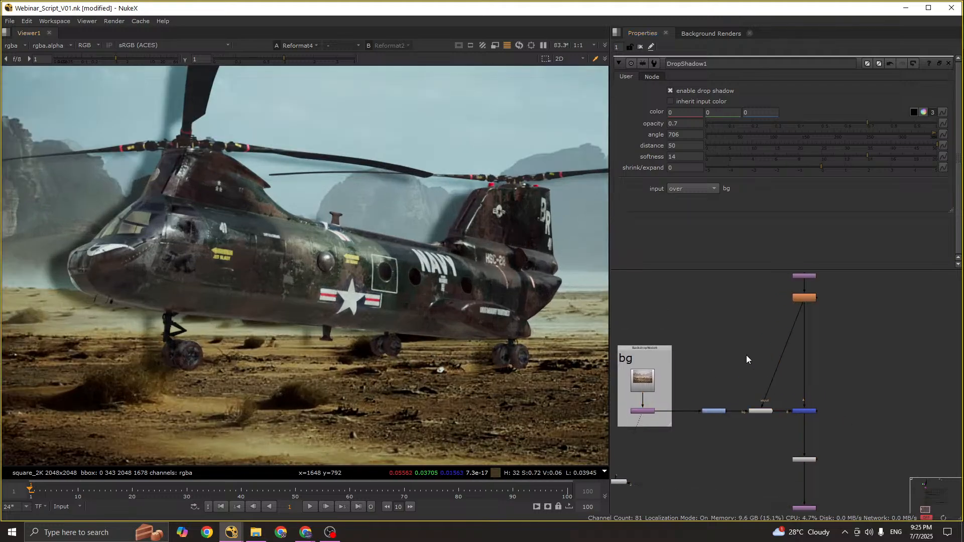
key(o)
scroll(336, 317, down, 2)
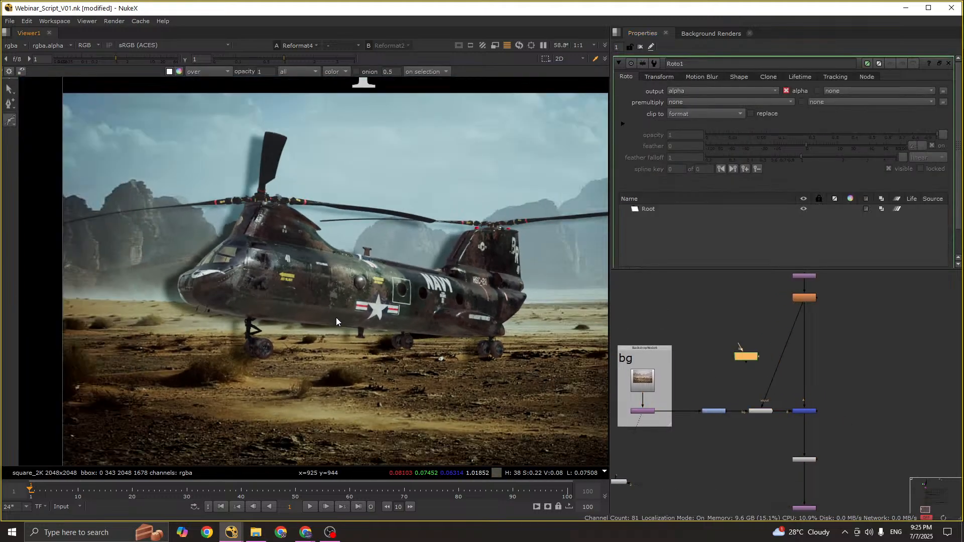
click(117, 316)
drag(300, 292, 351, 291)
drag(486, 298, 522, 304)
drag(543, 368, 531, 384)
drag(333, 409, 265, 411)
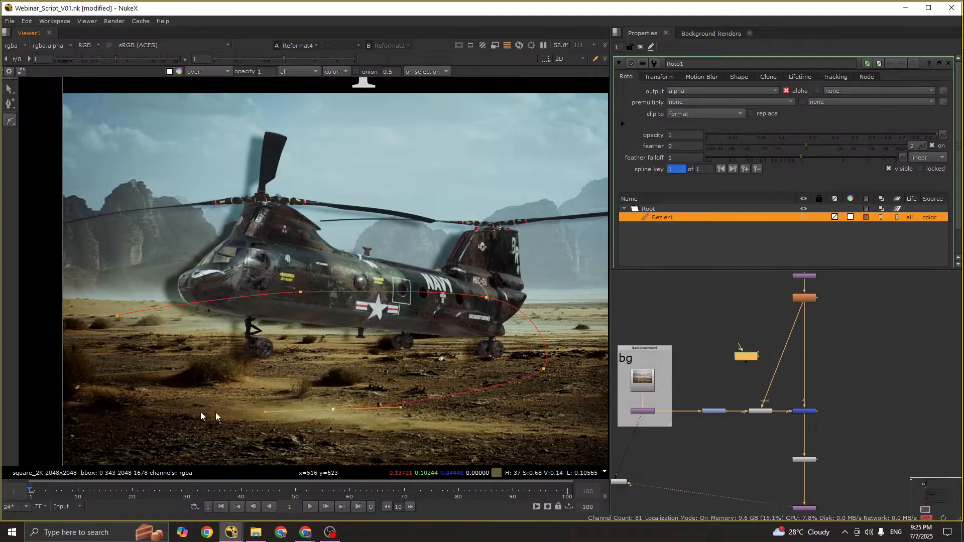
drag(121, 403, 107, 397)
drag(78, 374, 77, 364)
click(117, 315)
Step: Shift the whole oval roto shape slightly, pull its feather edge outward all around, and tighten the feather along the fuselage and tail
drag(65, 283, 569, 430)
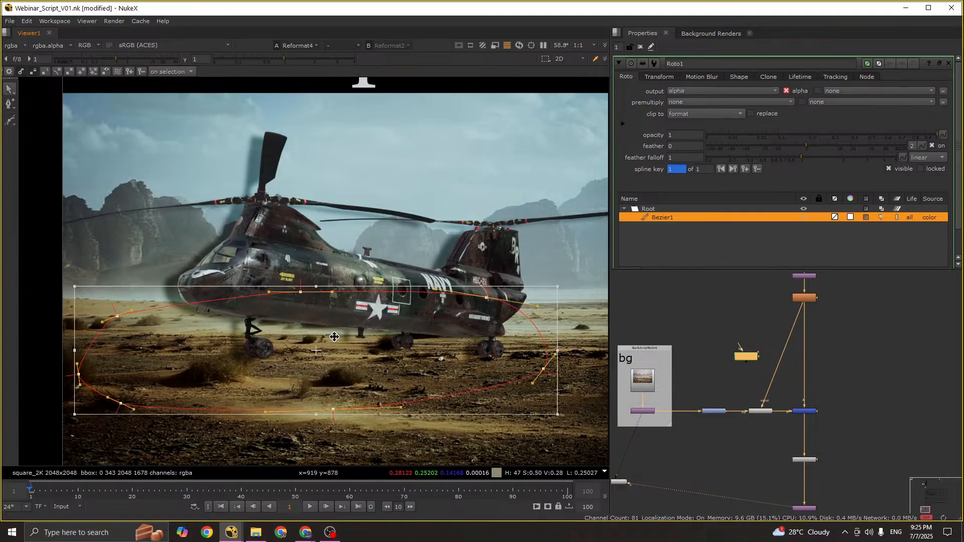
drag(334, 337, 339, 341)
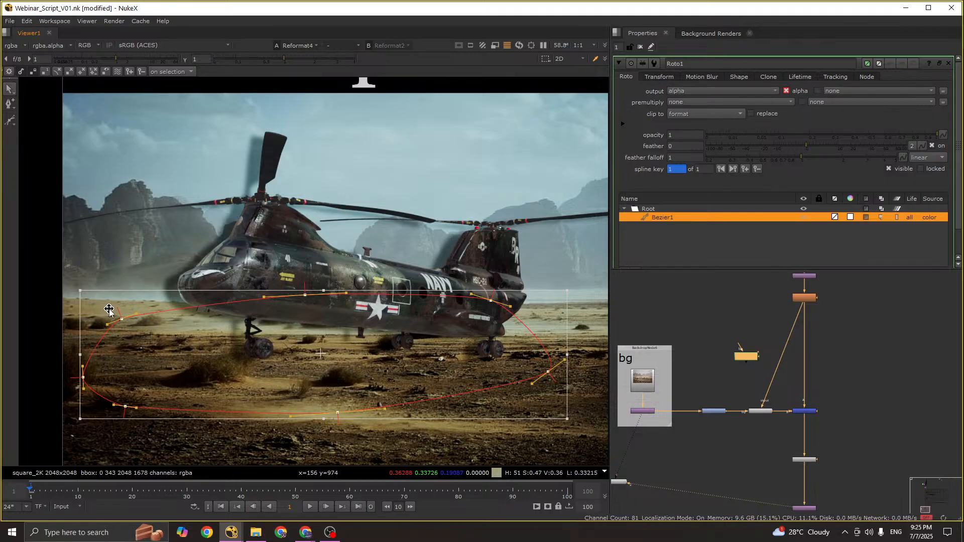
drag(117, 307, 109, 282)
drag(256, 342, 257, 344)
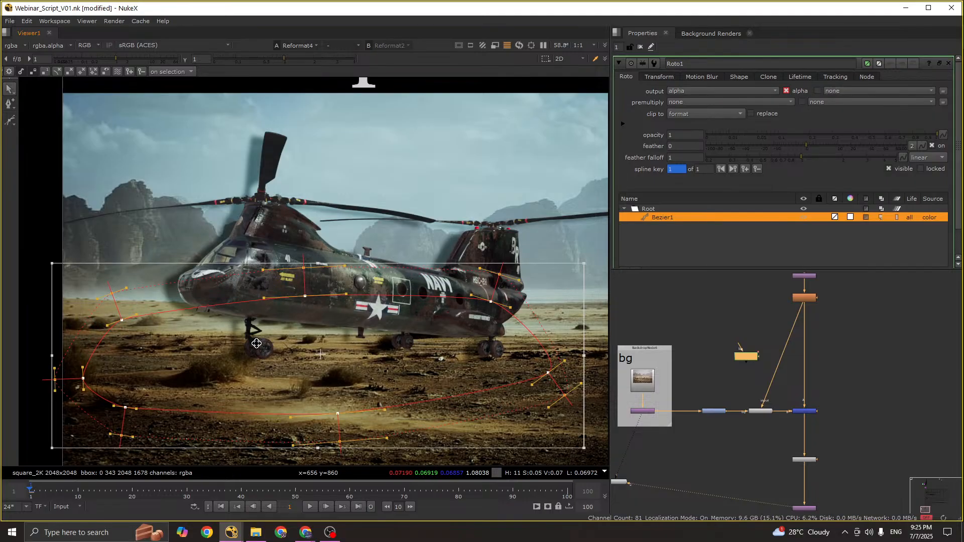
click(108, 295)
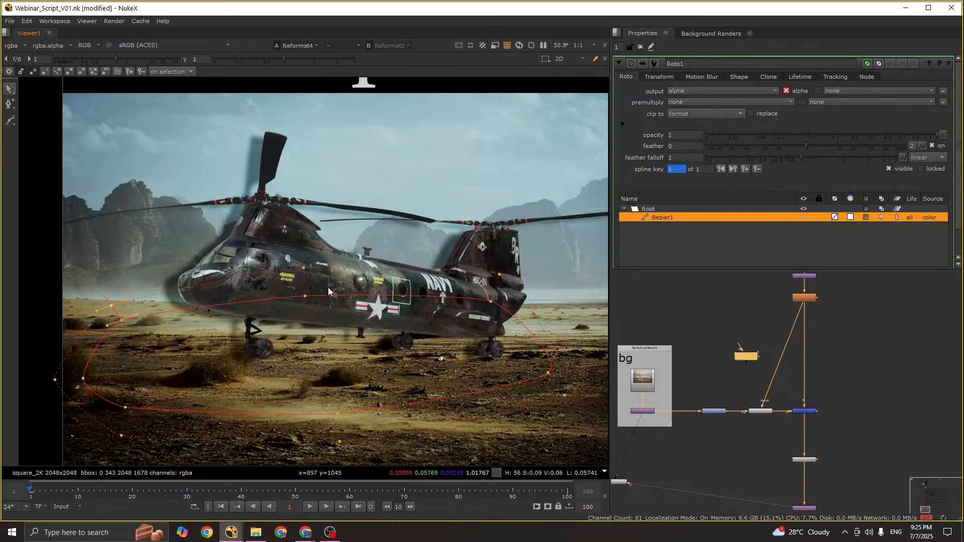
click(304, 296)
drag(500, 275, 512, 289)
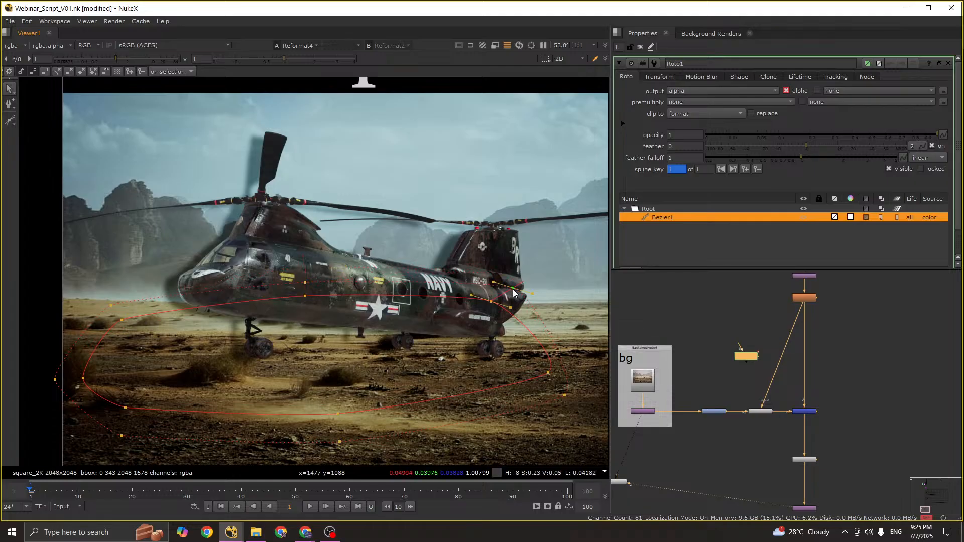
Step: Save the script and merge Roto1 with the Defocus output feeding the drop shadow's input, using the in operation
scroll(765, 391, up, 1)
click(746, 385)
key(ctrl+s)
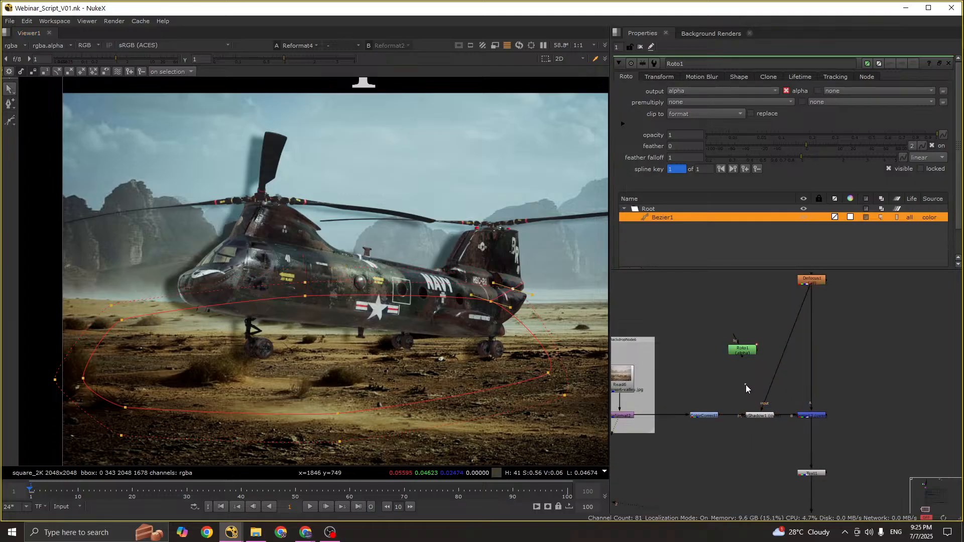
key(m)
drag(746, 379, 744, 352)
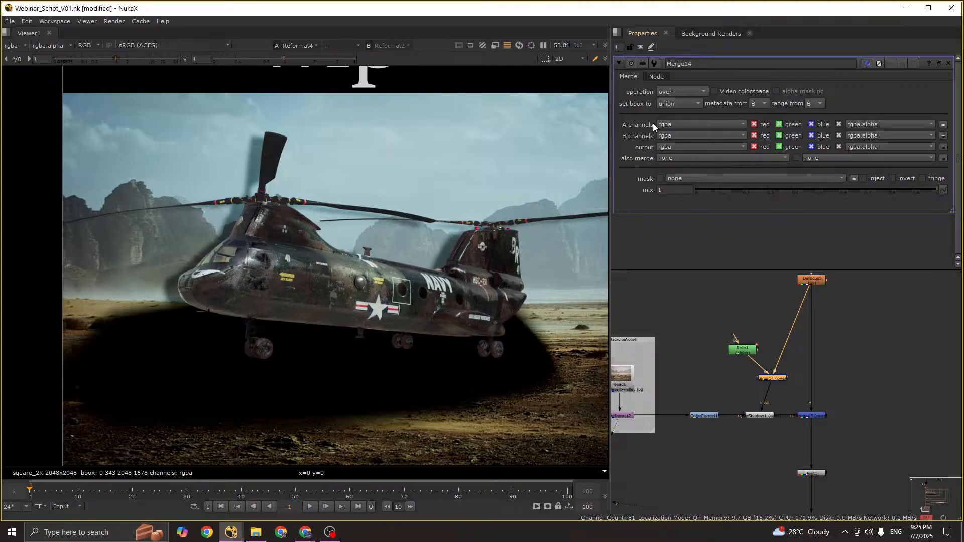
click(681, 91)
click(677, 155)
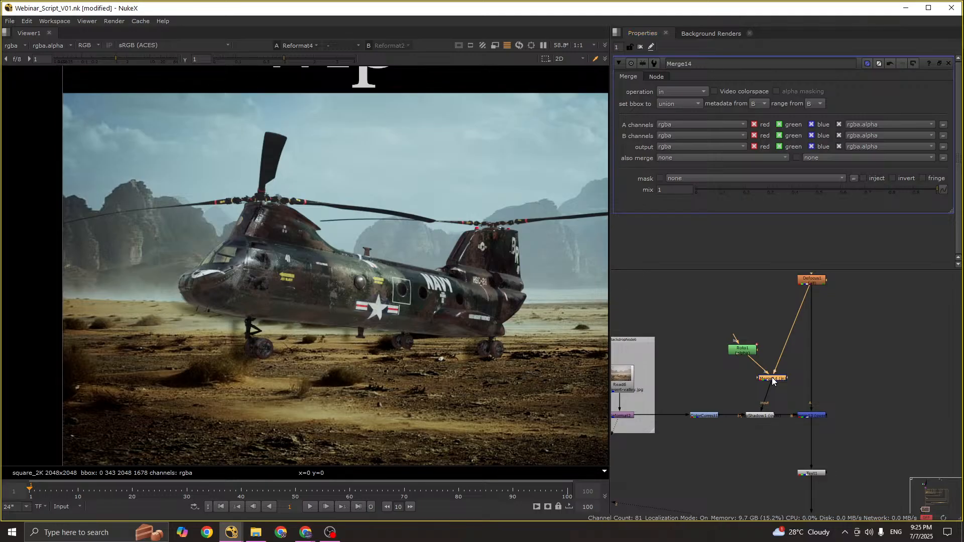
click(758, 417)
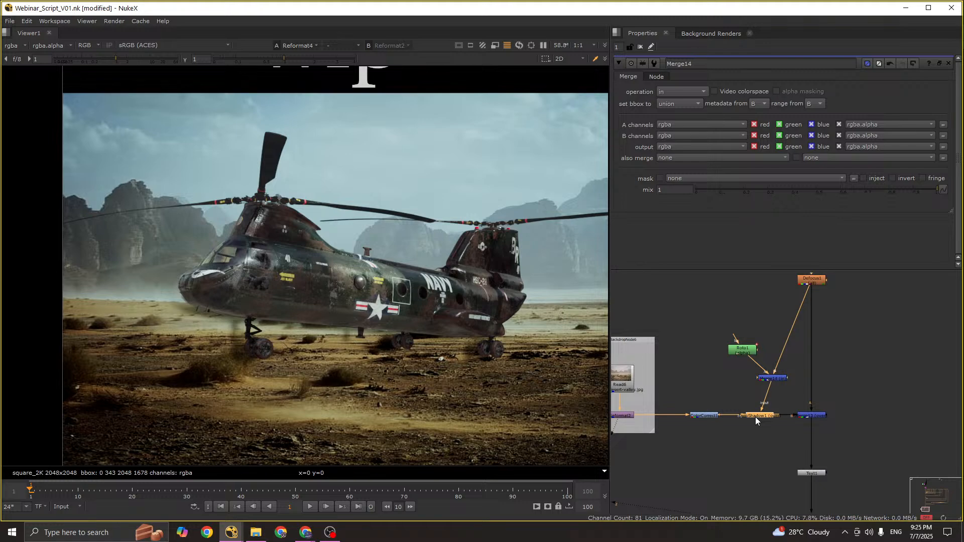
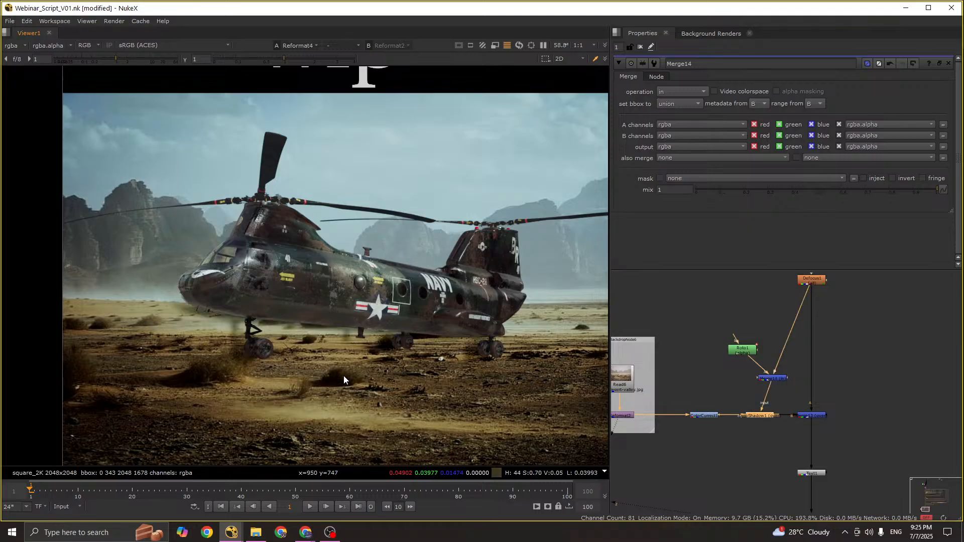
Step: Reopen Roto1 and move the shape's upper front point in beneath the helicopter's nose
double_click(740, 350)
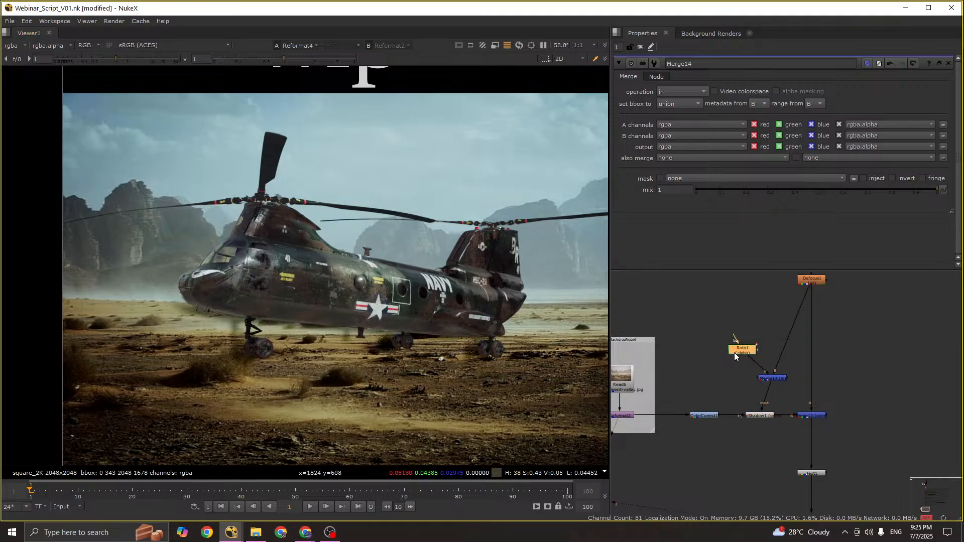
click(235, 291)
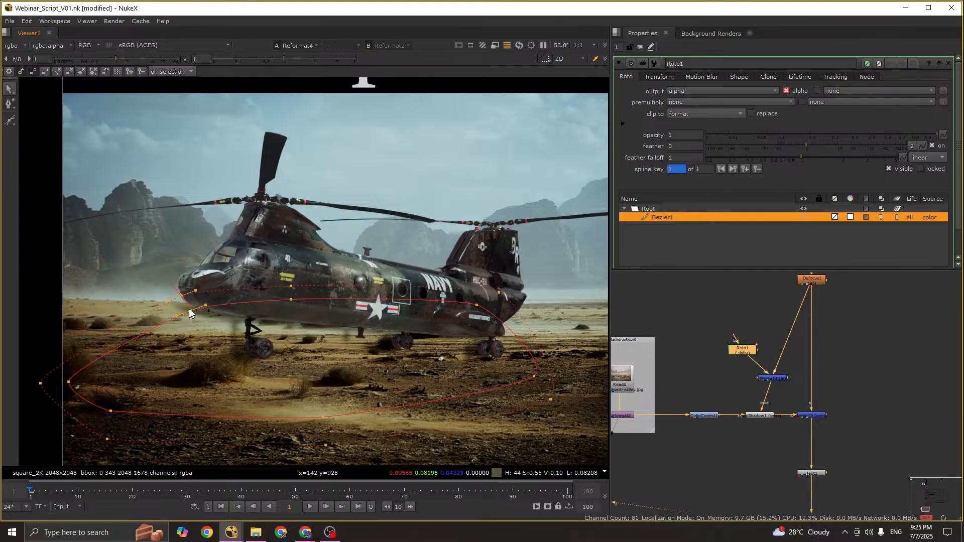
drag(190, 314, 193, 314)
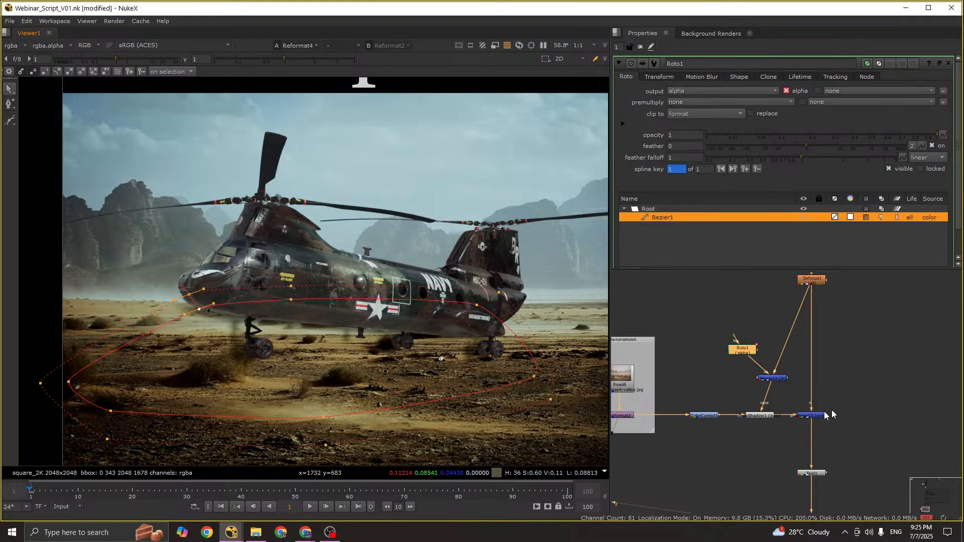
Step: Try the drop shadow at opacity 1 and return it to 0.7
double_click(763, 416)
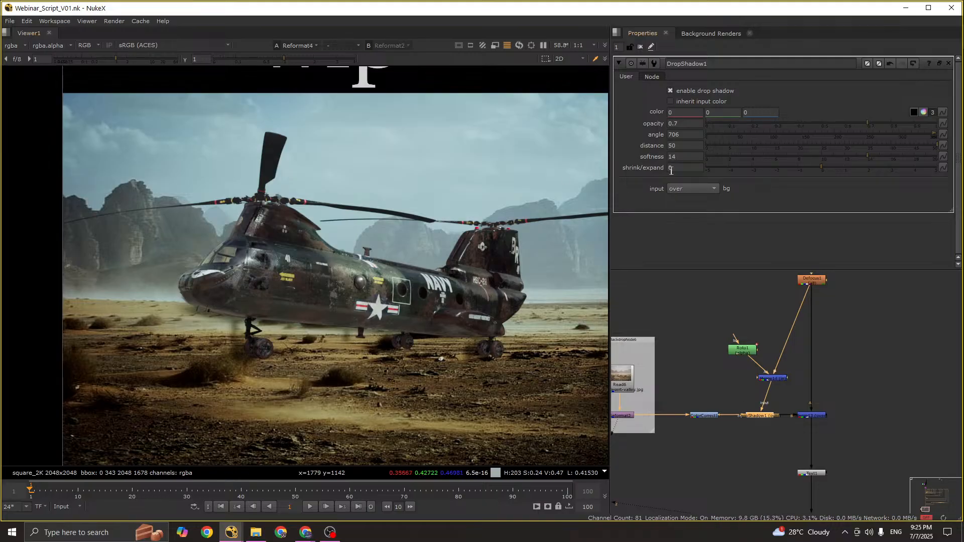
scroll(170, 334, up, 1)
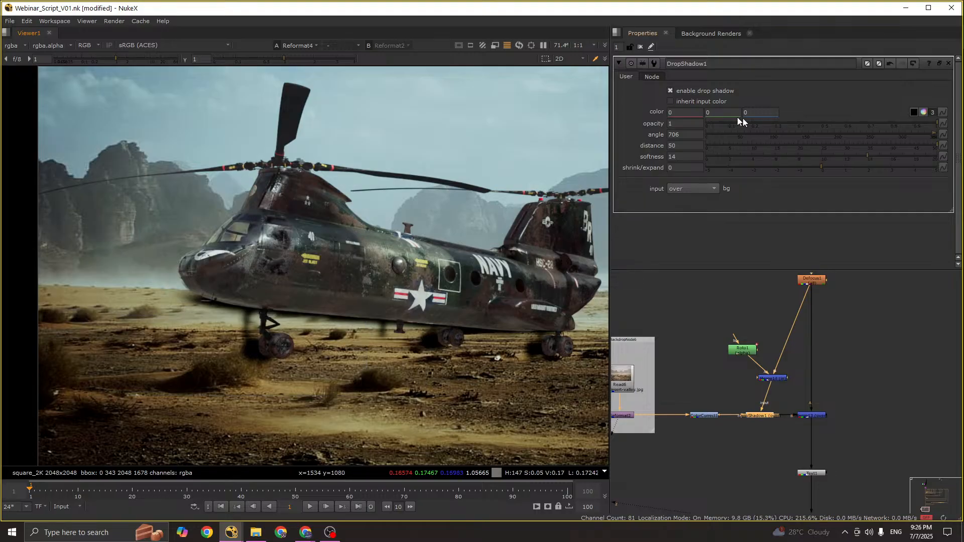
click(691, 124)
key(Down)
key(Down)
key(Down)
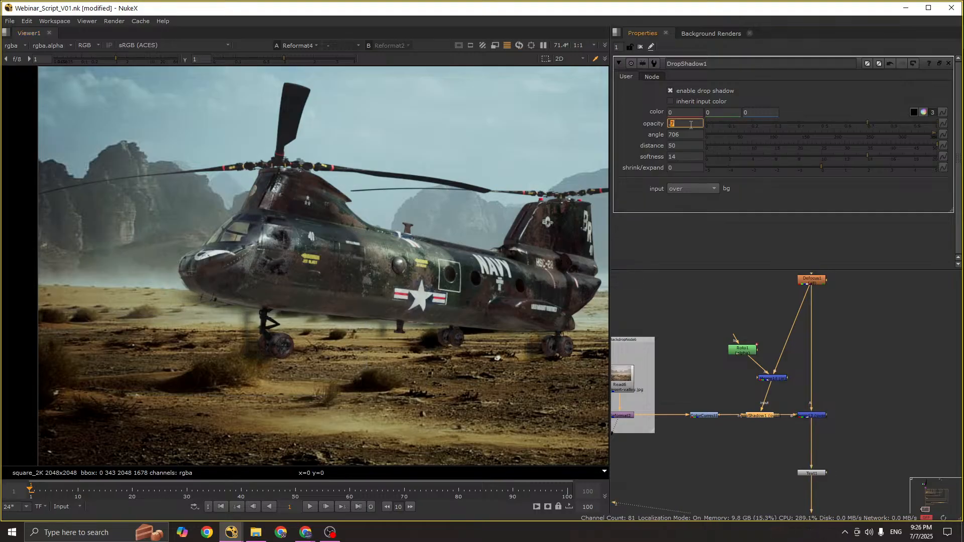
Step: Compare the composite with the DropShadow node disabled and enabled, checking the ground under the helicopter
scroll(399, 284, down, 3)
click(399, 284)
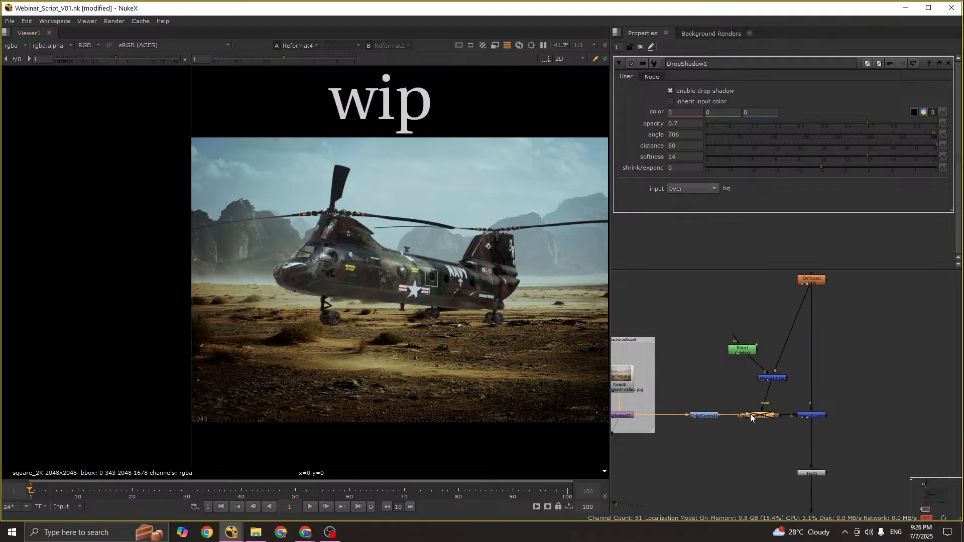
scroll(449, 376, up, 2)
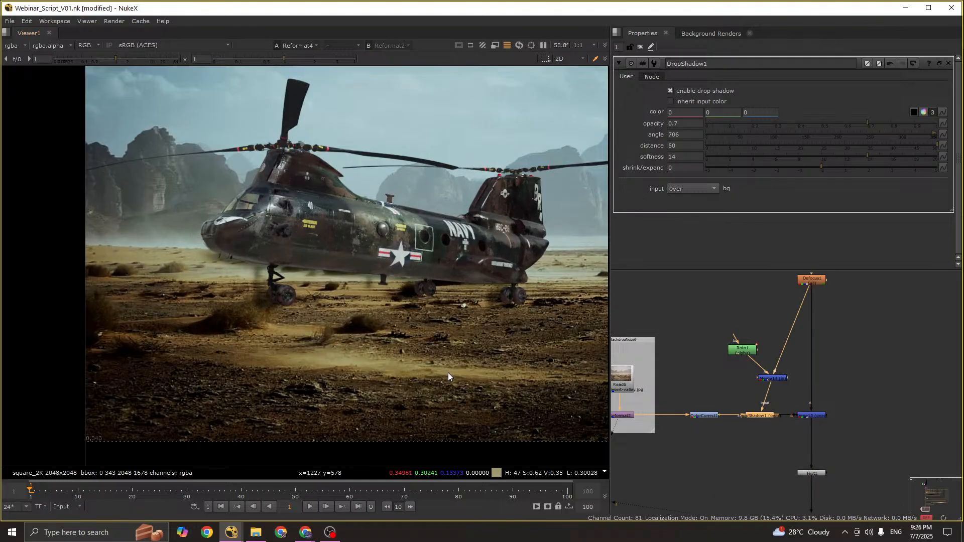
Step: Align the new Merge above the DropShadow node and move the bg backdrop with the ColorCorrect node away to make room
drag(777, 380, 771, 378)
click(686, 421)
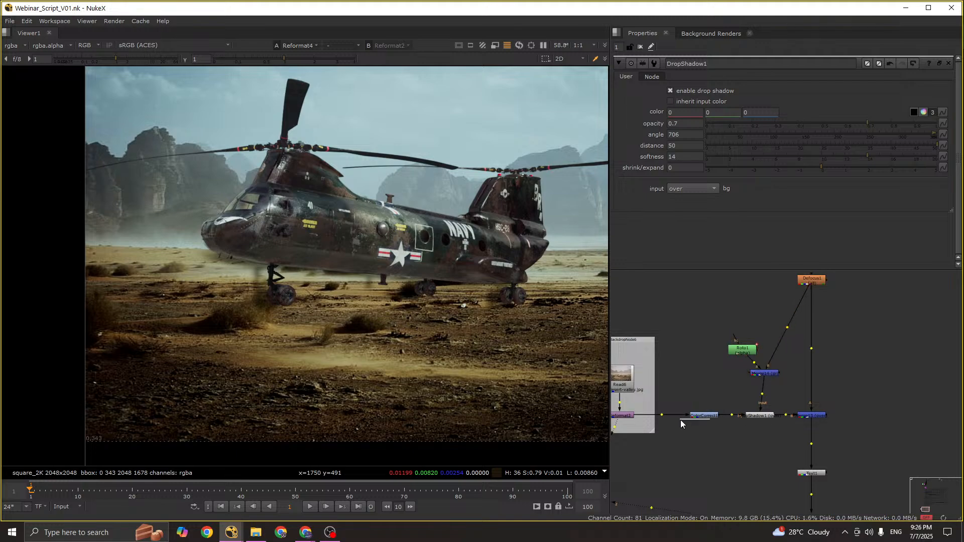
middle_drag(702, 419, 797, 413)
ctrl+drag(804, 410, 758, 409)
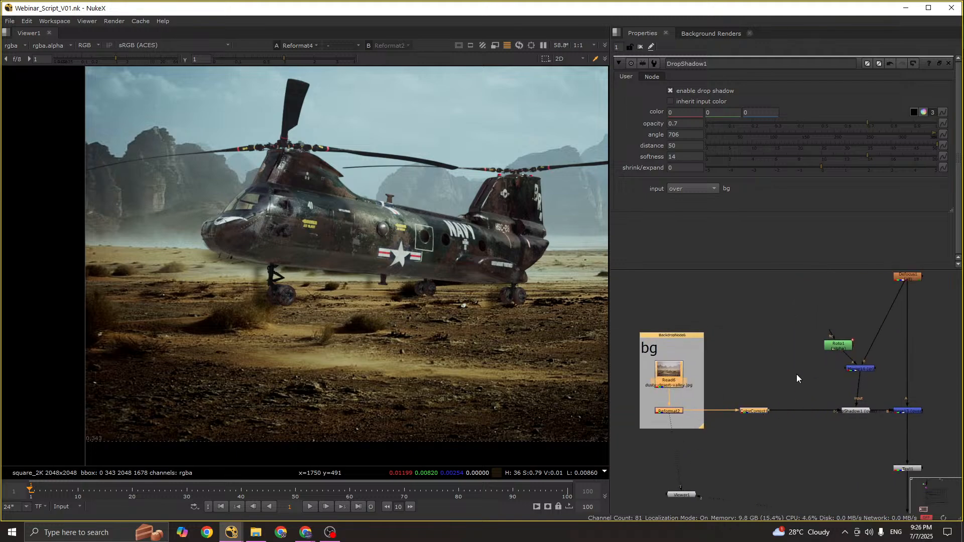
Step: Add a second Roto node and draw a thin closed shape on the ground between the front and rear wheels
click(798, 379)
key(o)
middle_drag(383, 335, 332, 337)
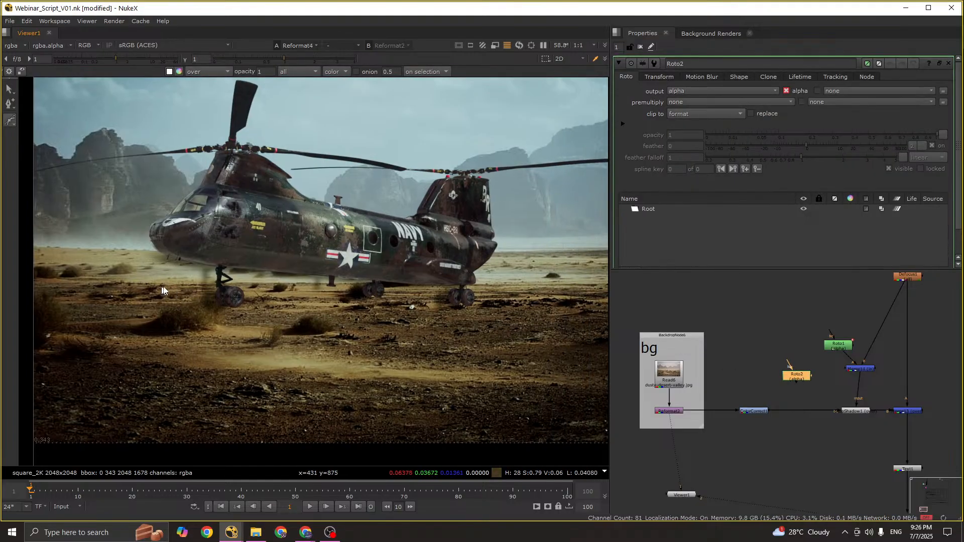
click(181, 288)
click(452, 283)
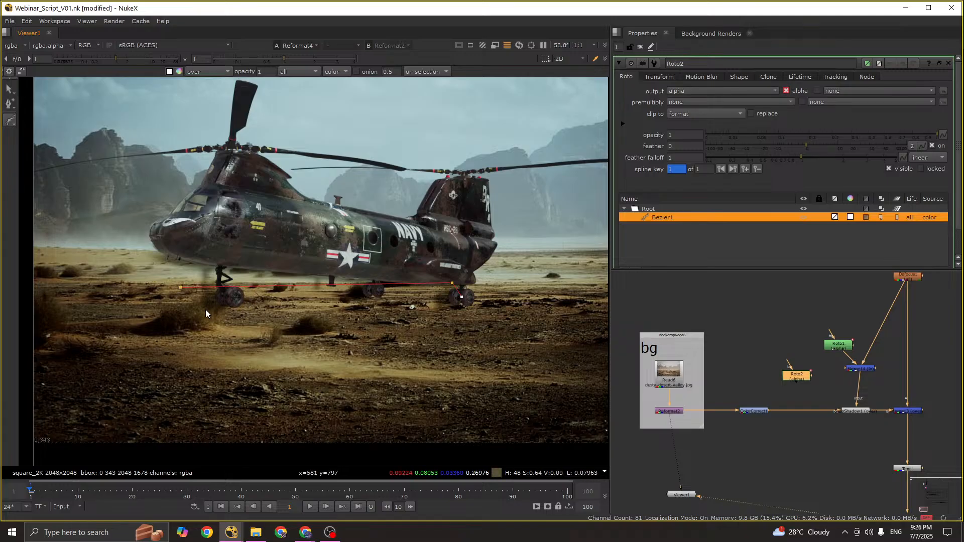
click(189, 312)
click(181, 289)
Step: Refine the corner points of the ground shape to fit around the front and rear wheels
drag(191, 316, 213, 312)
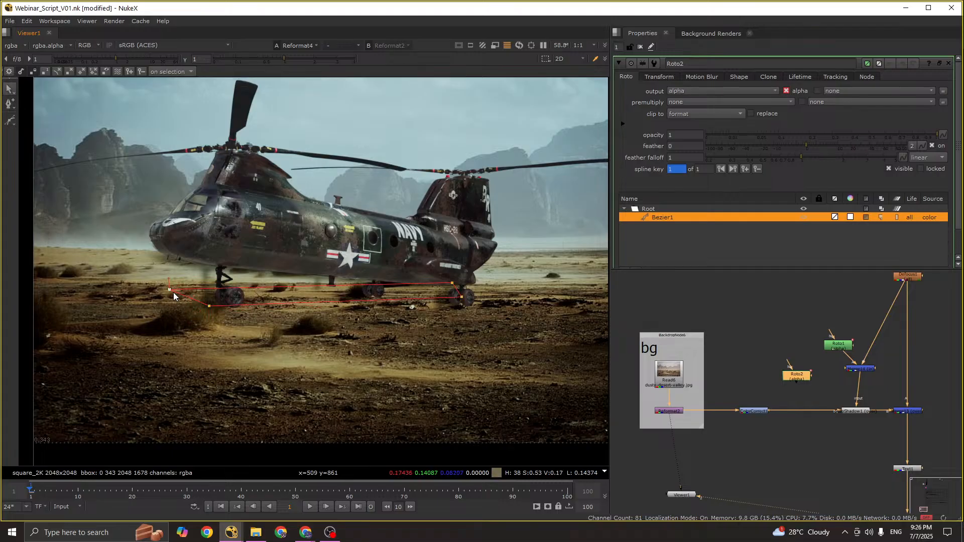
drag(452, 284, 434, 290)
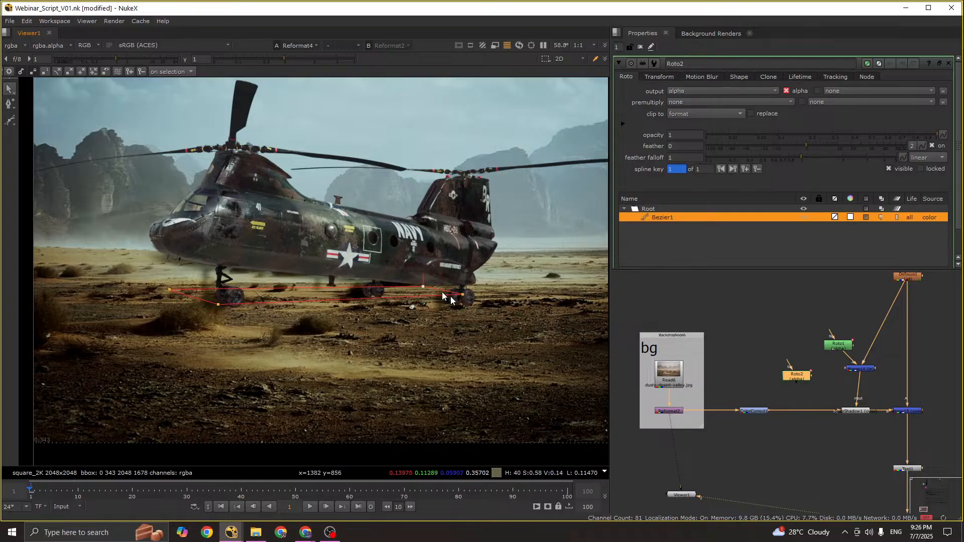
drag(465, 296, 465, 295)
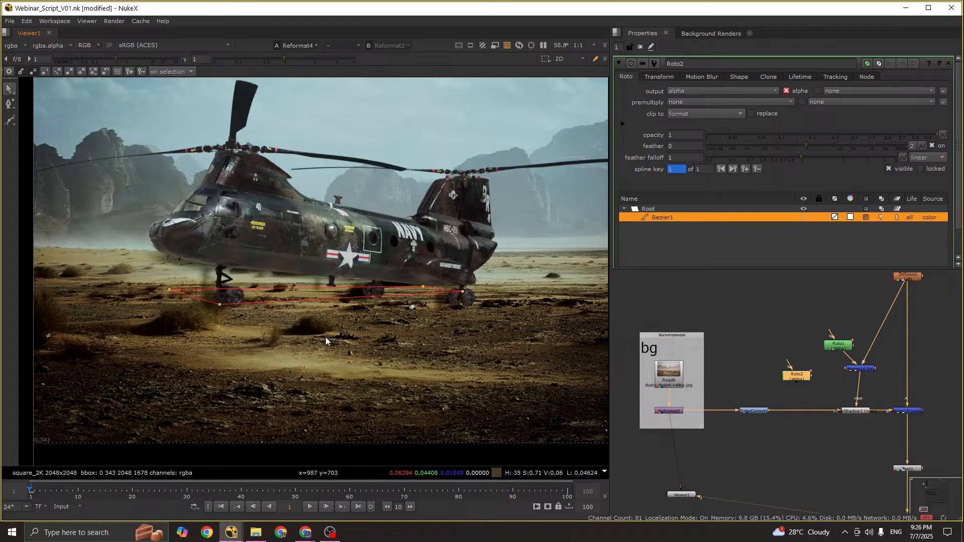
Step: Insert a Grade node between the ColorCorrect and DropShadow nodes, masked by Roto2
scroll(776, 397, up, 2)
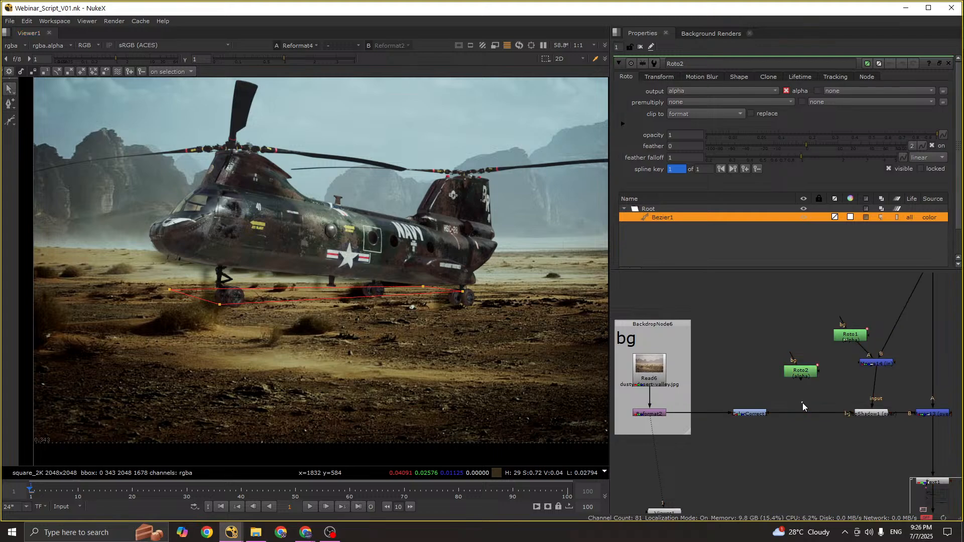
key(g)
drag(806, 372, 805, 372)
drag(805, 372, 806, 360)
drag(804, 405, 807, 416)
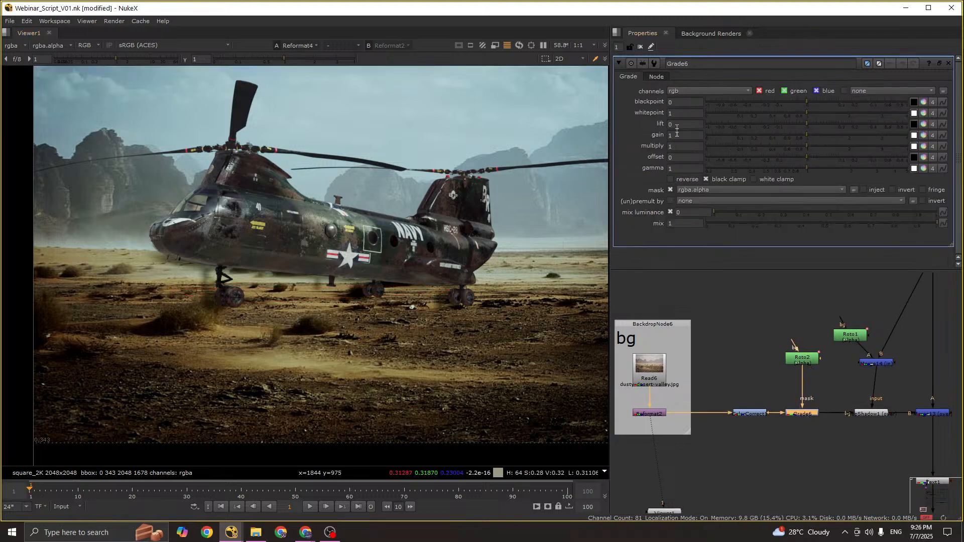
Step: Try a Grade gain of 0.5 and settle on 0.3 to darken the ground under the wheels
text(.5)
key(Return)
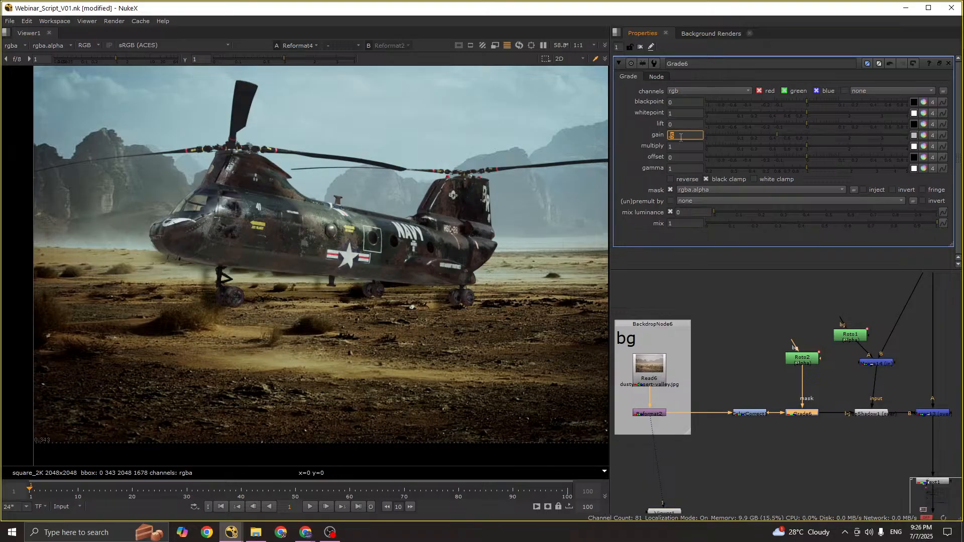
text(.3)
key(Return)
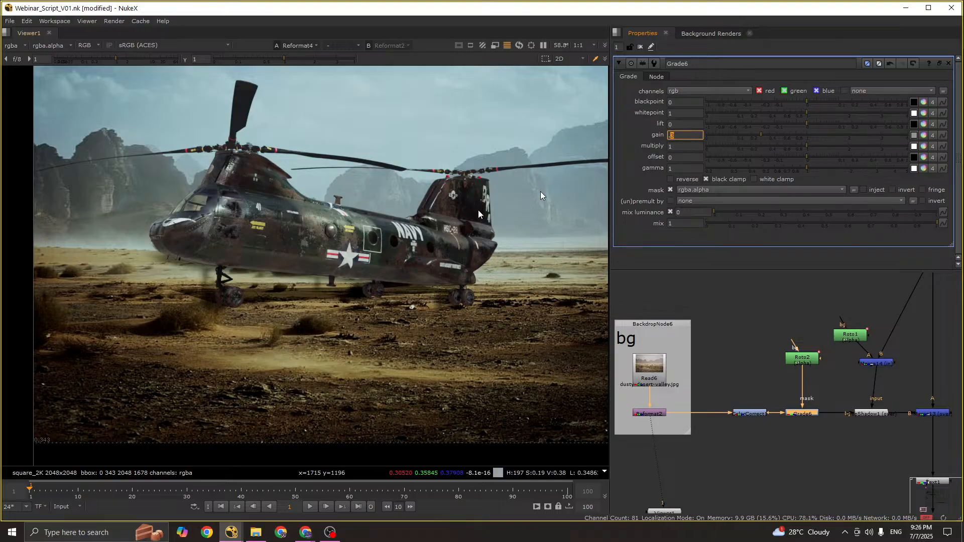
Step: Insert a Blur node after Roto2 with a size of 23.5 to soften the contact-shadow mask
scroll(323, 296, up, 3)
click(803, 360)
key(b)
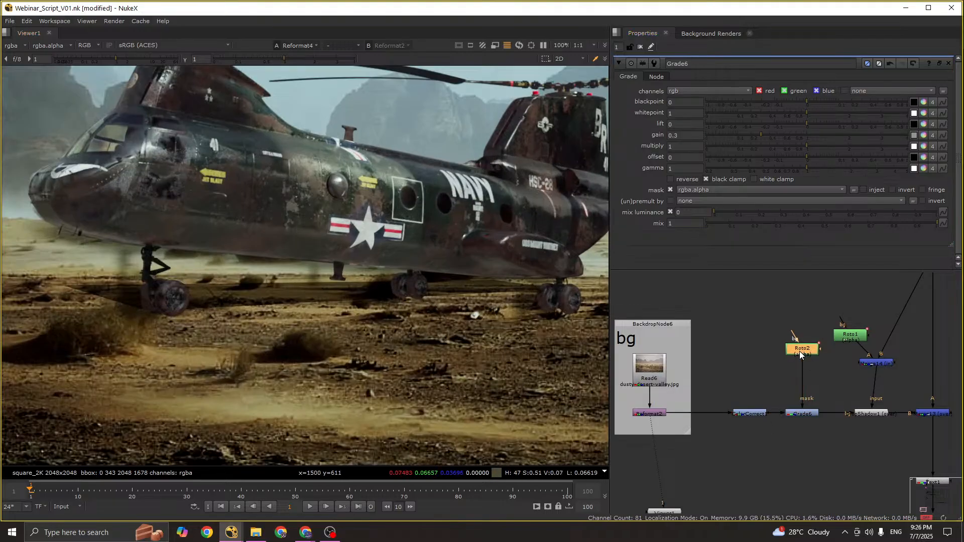
drag(704, 102, 803, 104)
scroll(215, 257, down, 3)
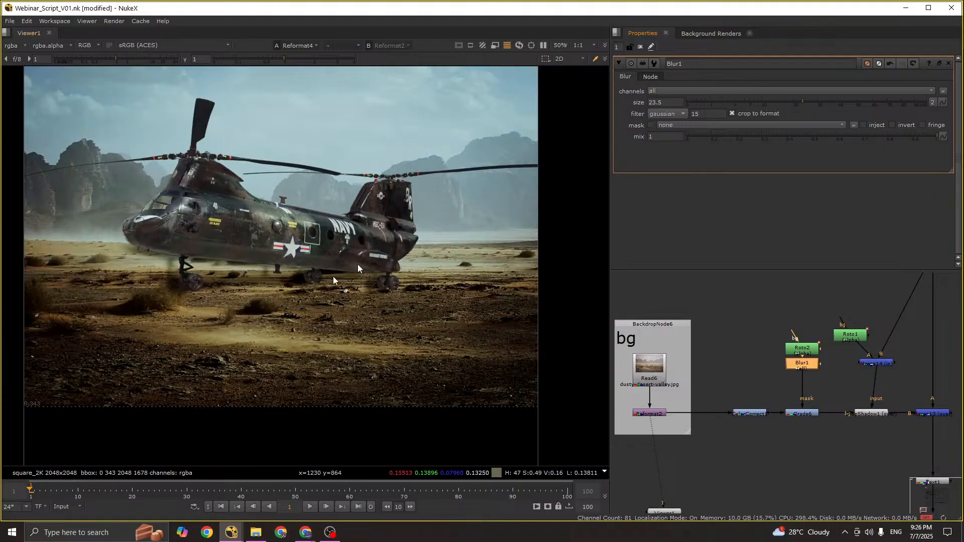
Step: Set the DropShadow node's opacity to 0.5
click(866, 416)
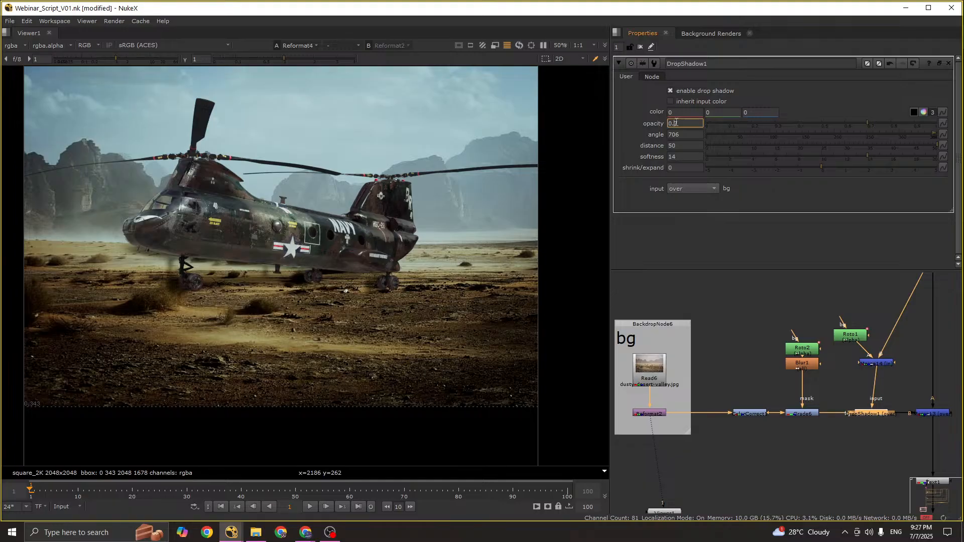
text(0.5)
key(Return)
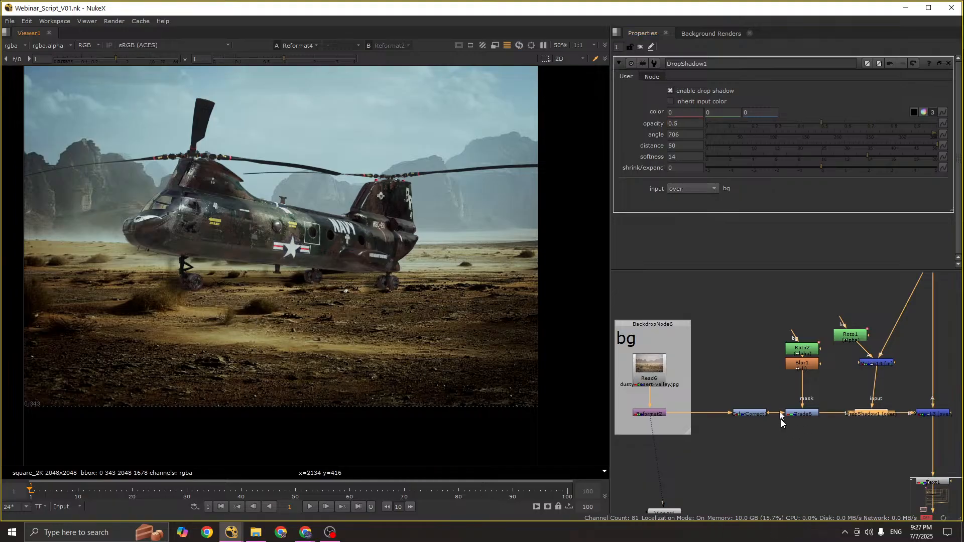
Step: Toggle the Grade6 and DropShadow1 nodes off and on together to compare the helicopter with and without its ground shadows
drag(779, 417, 901, 407)
key(d)
key(f)
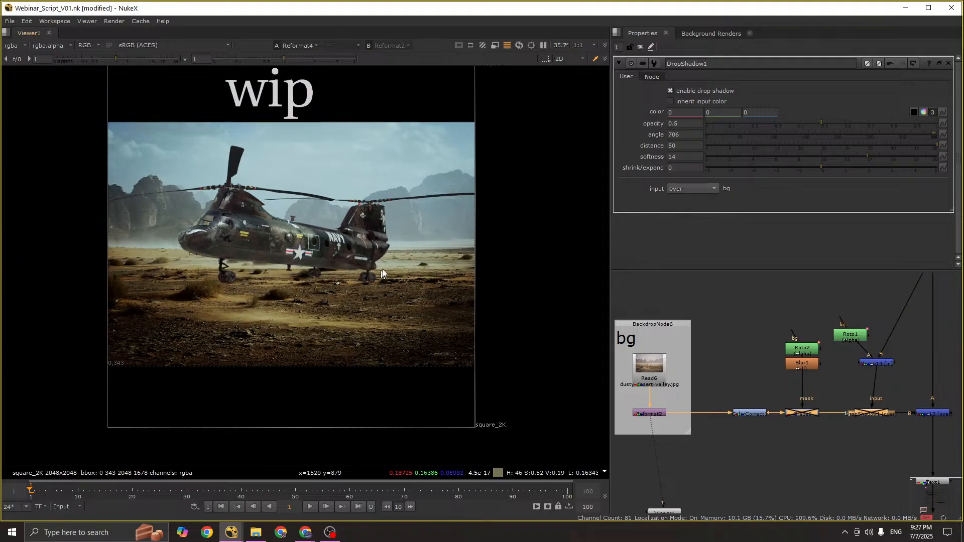
scroll(268, 280, up, 2)
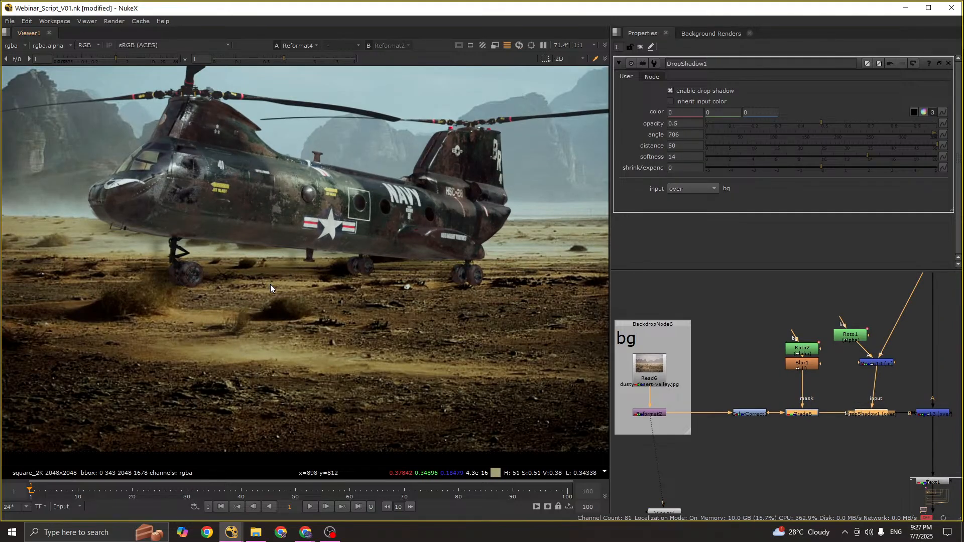
scroll(270, 287, down, 1)
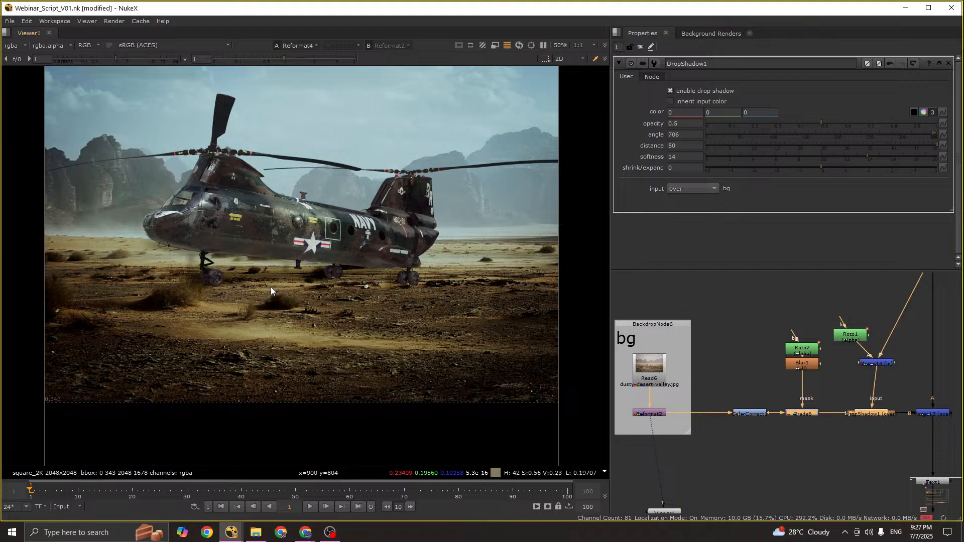
scroll(270, 287, down, 2)
key(d)
key(d)
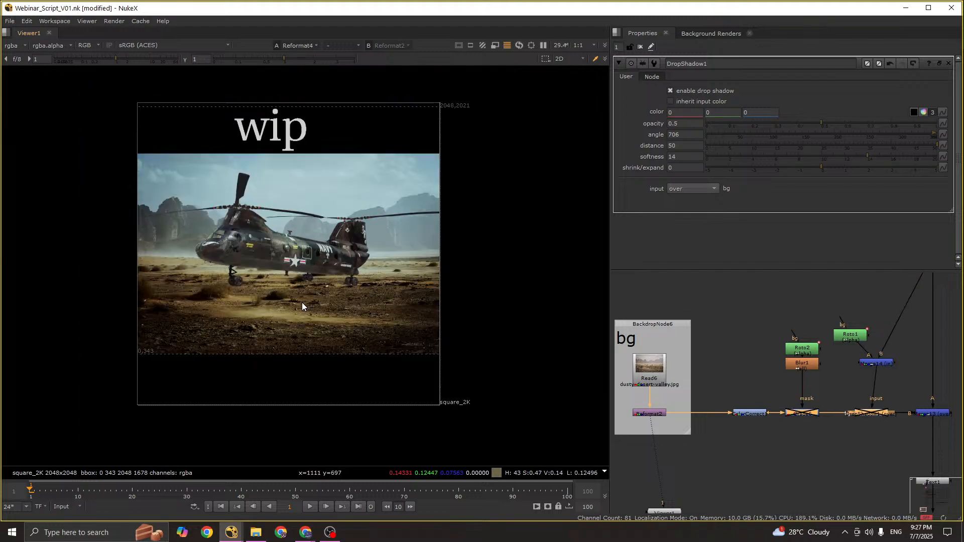
scroll(271, 295, up, 2)
key(d)
key(d)
key(d)
key(d)
key(d)
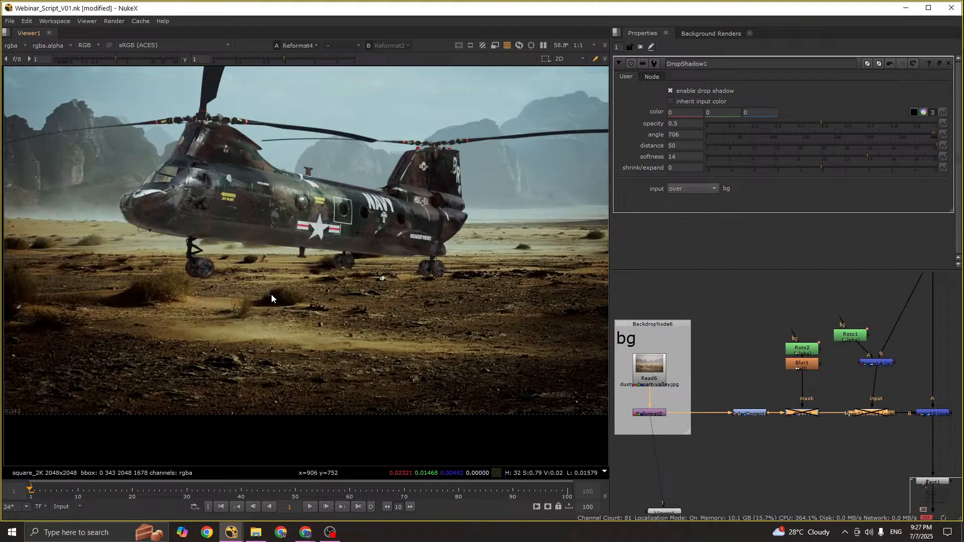
key(d)
key(d)
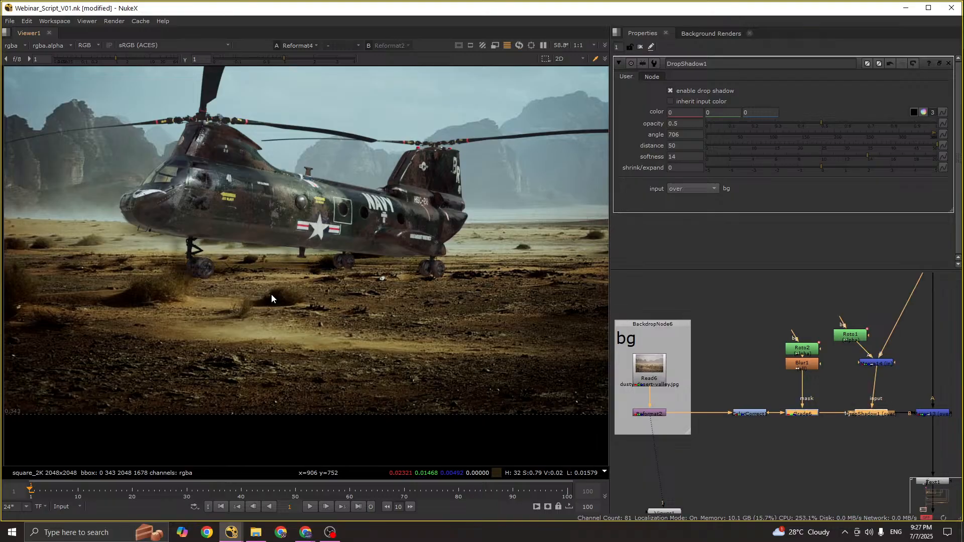
scroll(415, 288, up, 1)
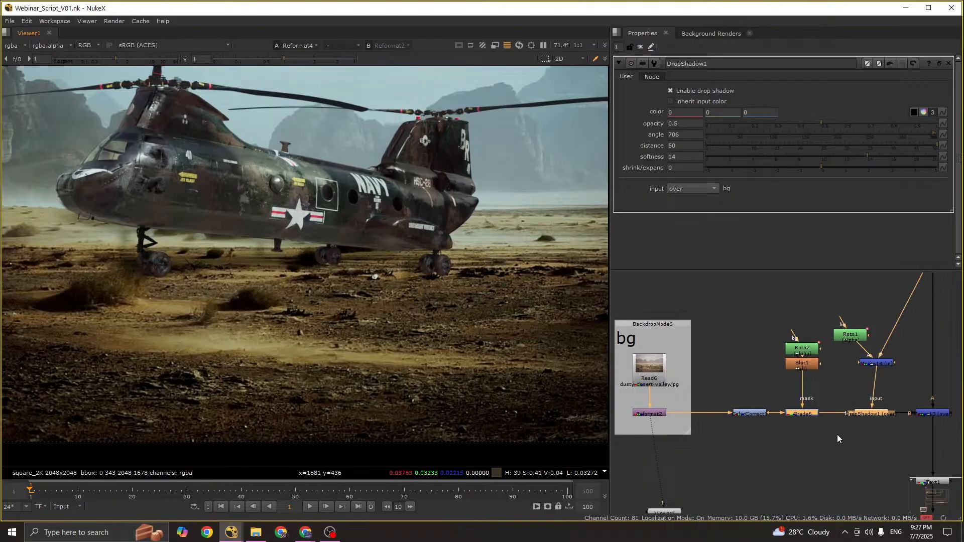
Step: Shift the Grade6 branch away from the DropShadow node to free space and add a third Roto node
ctrl+drag(801, 414, 769, 414)
click(783, 442)
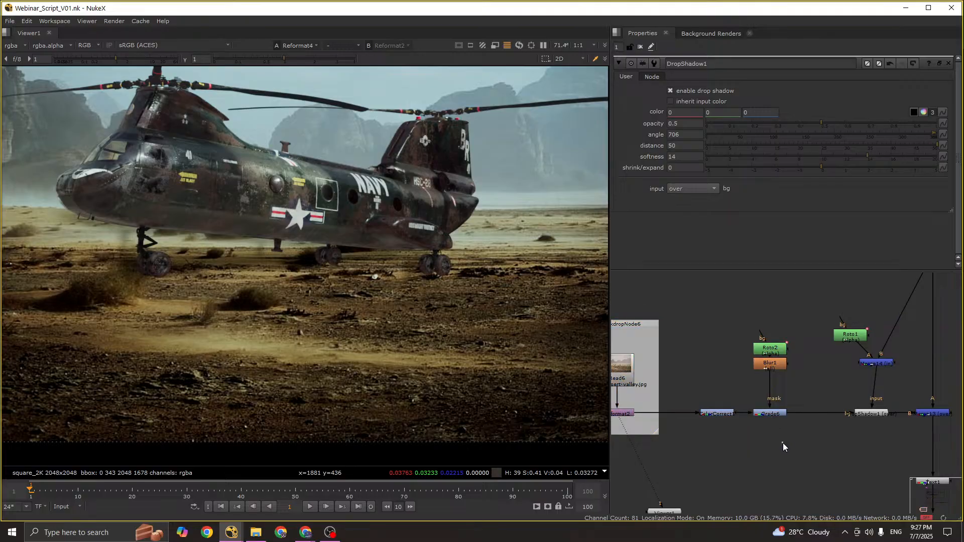
key(o)
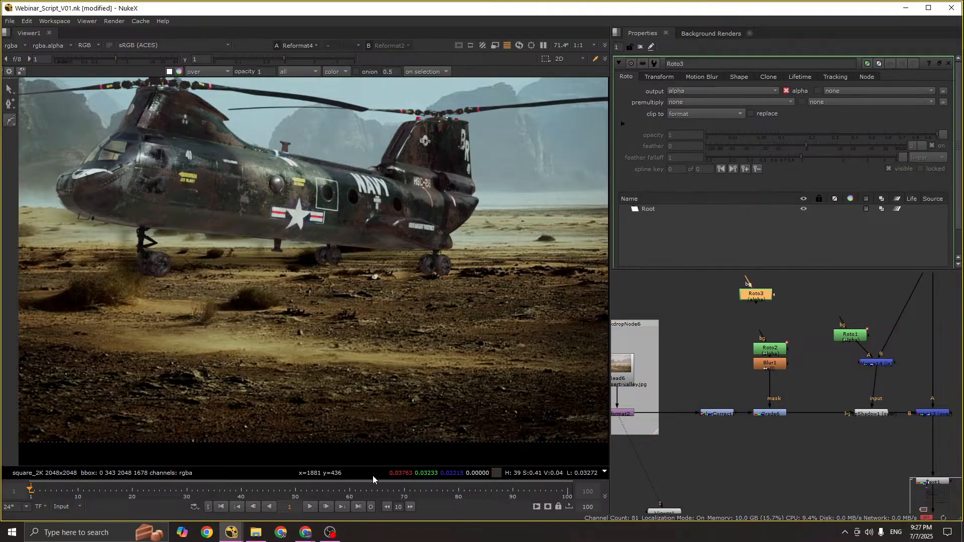
Step: Draw a closed Bezier shape around the base of the middle pair of wheels
scroll(380, 266, up, 10)
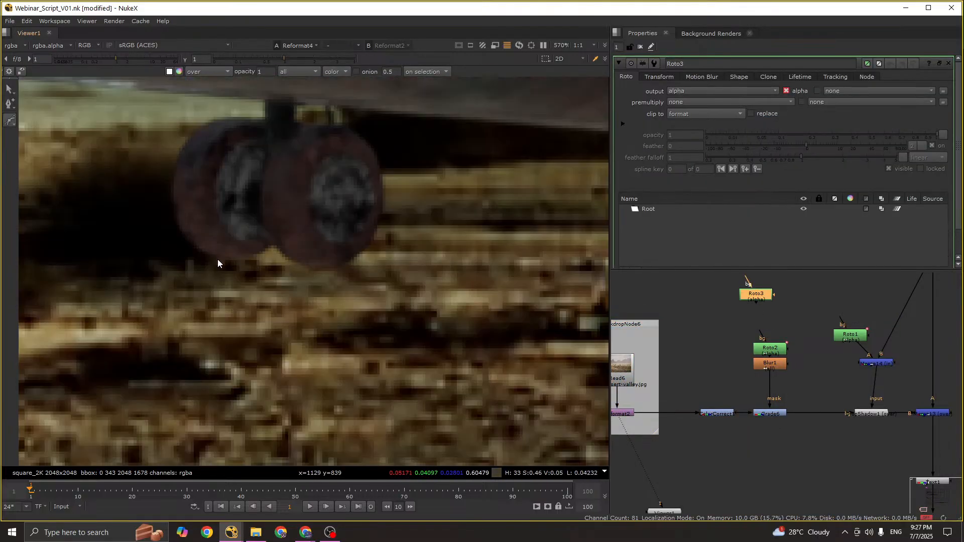
click(210, 256)
click(266, 279)
click(332, 277)
click(372, 264)
click(390, 246)
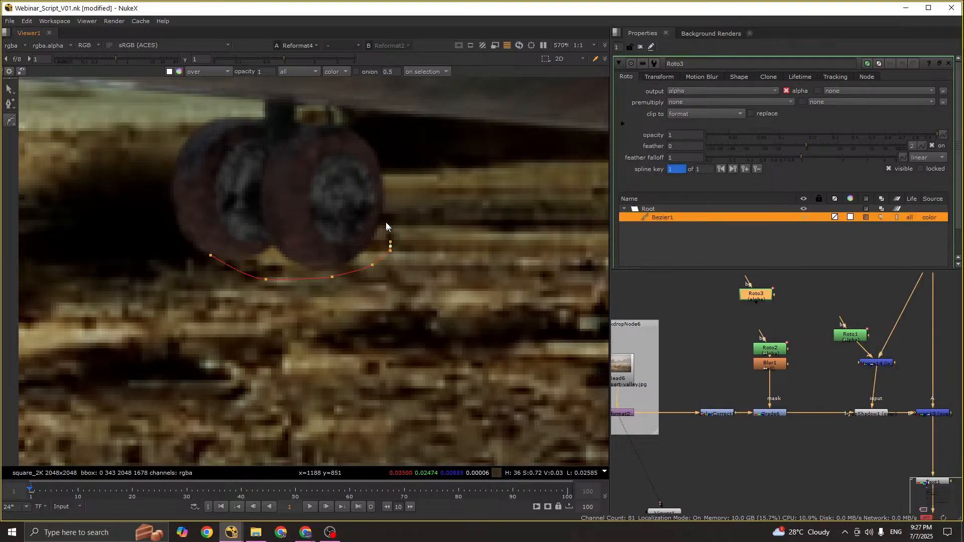
click(211, 256)
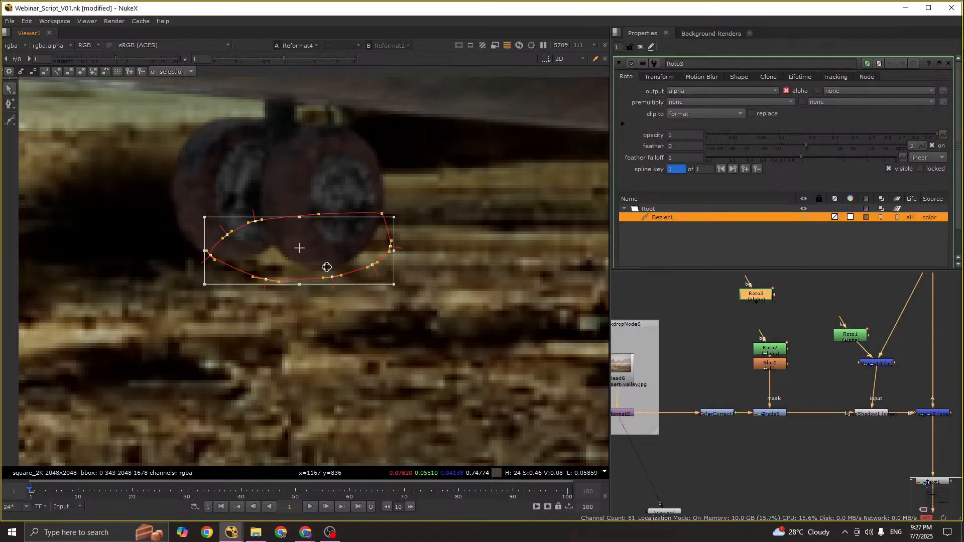
Step: Feather the middle-wheel shape outward, scale it down slightly and pull its lower feather points closer to the edge
key(ctrl+a)
key(e)
key(e)
drag(319, 258, 317, 255)
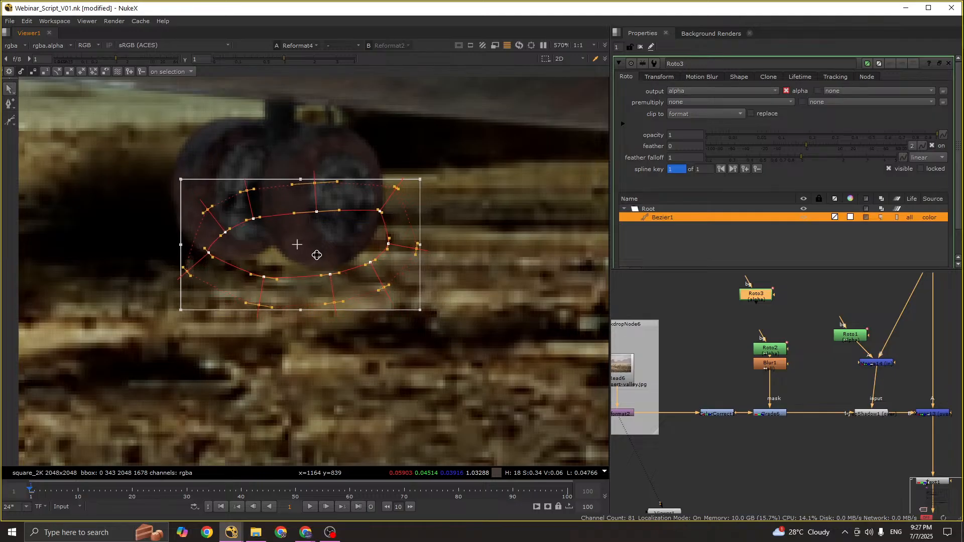
drag(420, 317, 411, 307)
click(329, 294)
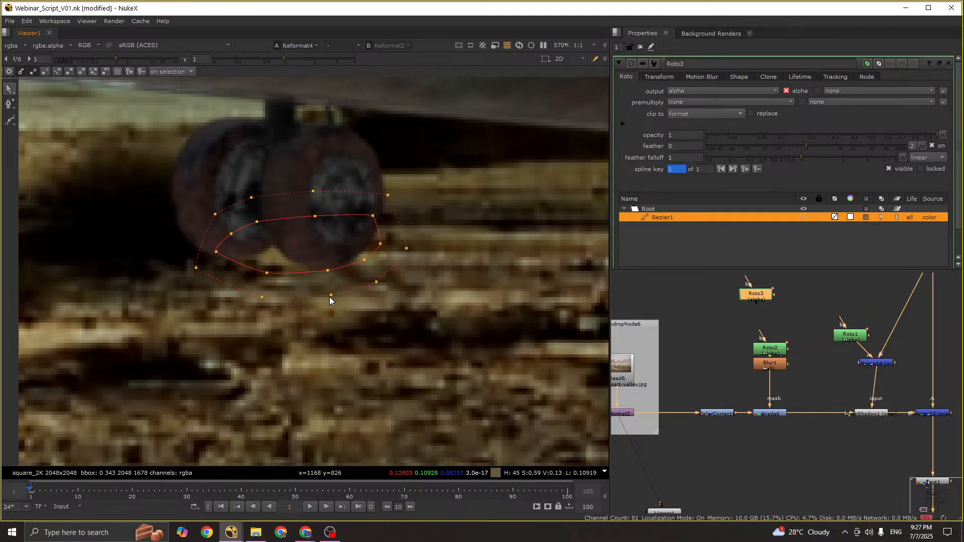
drag(329, 294, 329, 283)
drag(262, 297, 262, 284)
scroll(396, 251, down, 5)
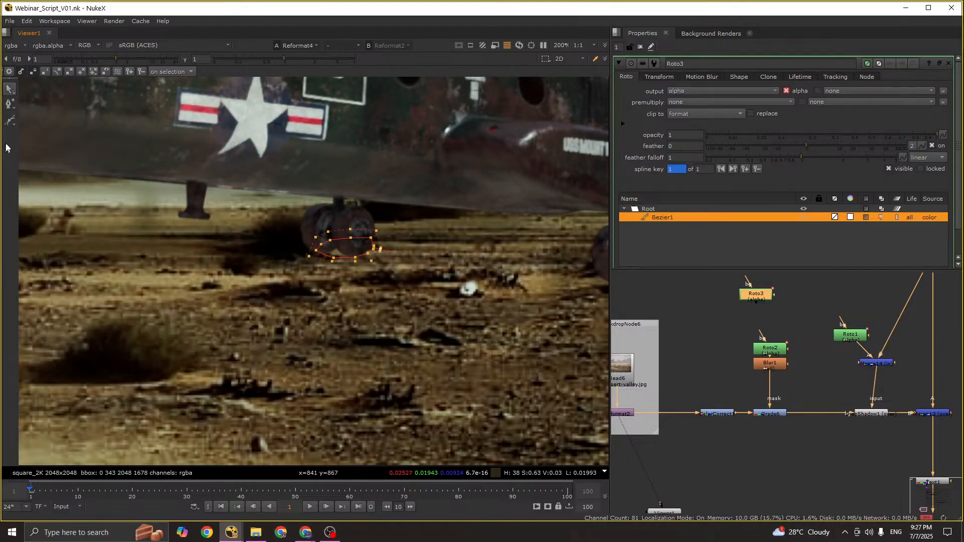
Step: Draw a second closed Bezier shape around the base of the rearmost wheels
click(9, 121)
middle_drag(351, 268, 192, 253)
middle_drag(468, 246, 373, 232)
scroll(373, 232, up, 2)
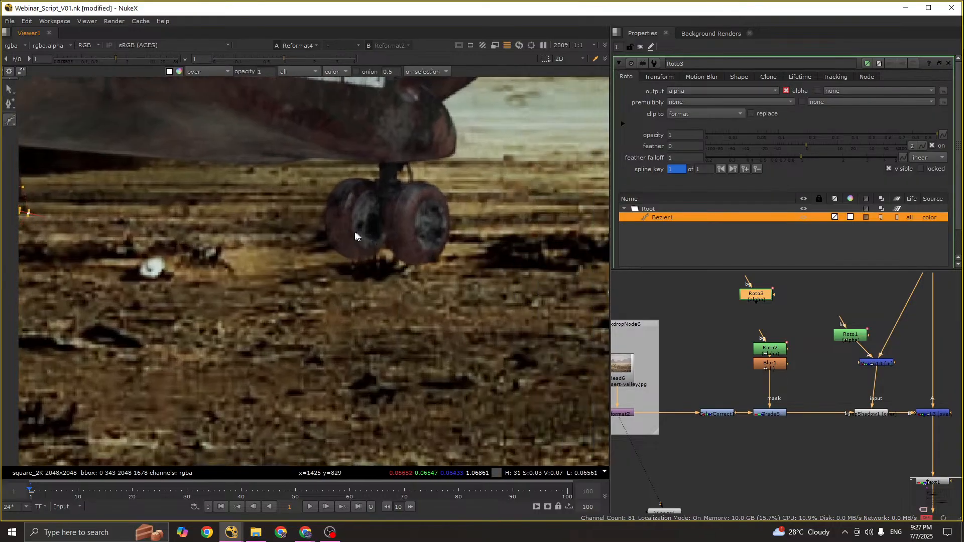
click(343, 227)
click(333, 258)
click(351, 270)
click(377, 275)
click(459, 247)
click(432, 220)
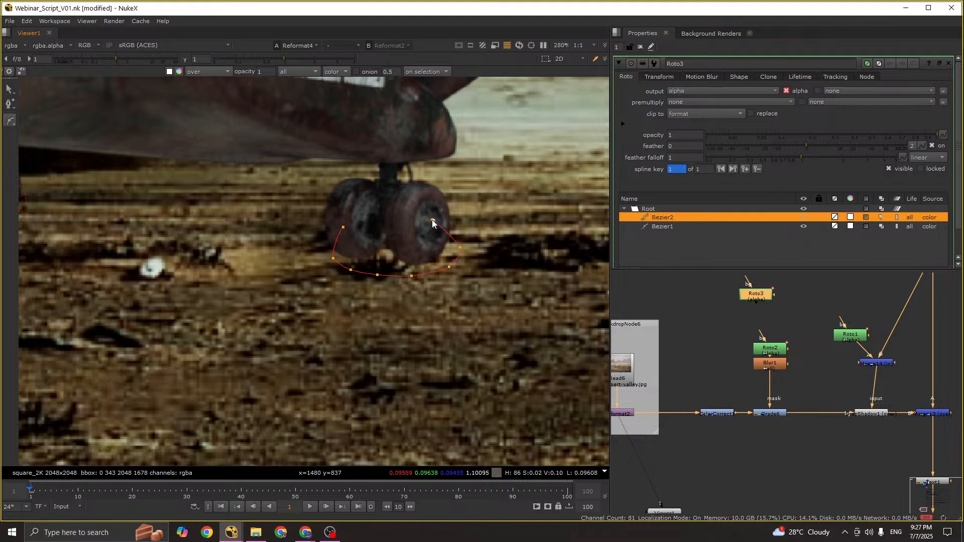
click(343, 227)
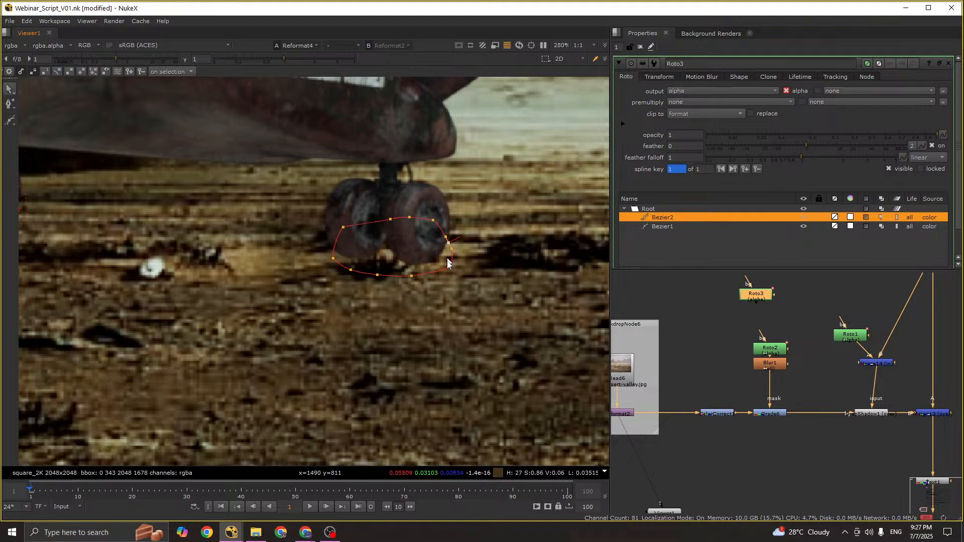
Step: Select all points of the rearmost wheel shape, feather its edge outward and nudge it slightly
drag(298, 208, 501, 319)
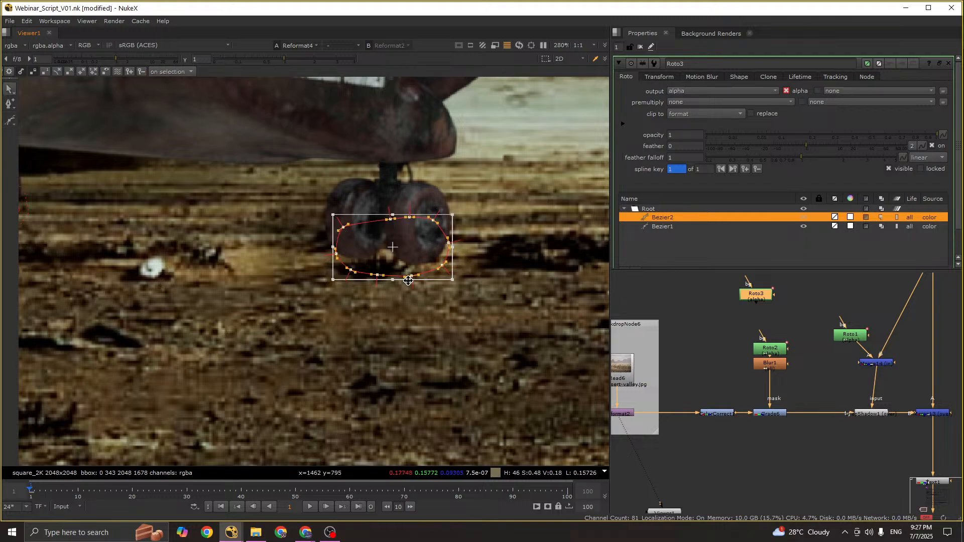
key(e)
key(e)
key(e)
drag(414, 270, 410, 265)
scroll(410, 266, down, 3)
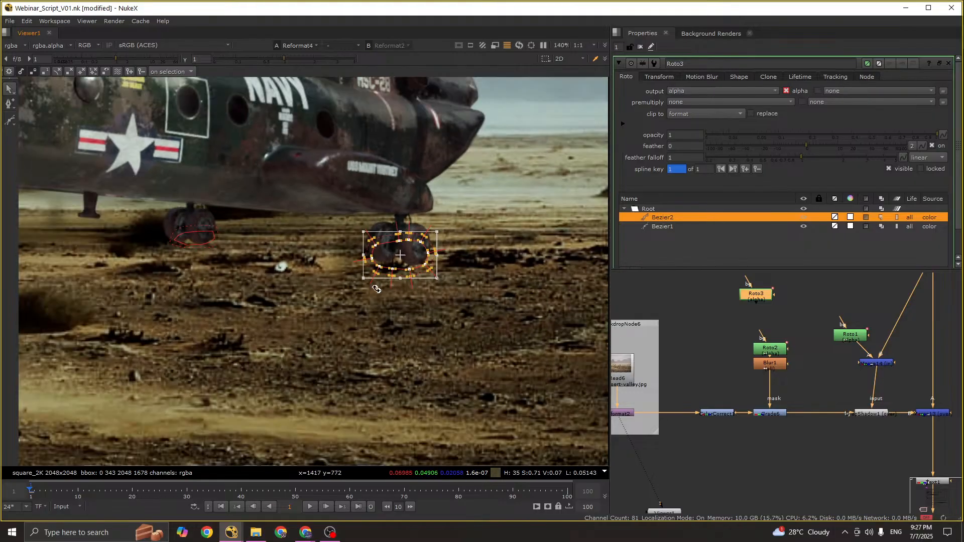
scroll(377, 290, down, 3)
Step: Draw a third closed Bezier shape on the ground beside and under the front wheel
middle_drag(201, 321, 405, 311)
scroll(321, 249, up, 4)
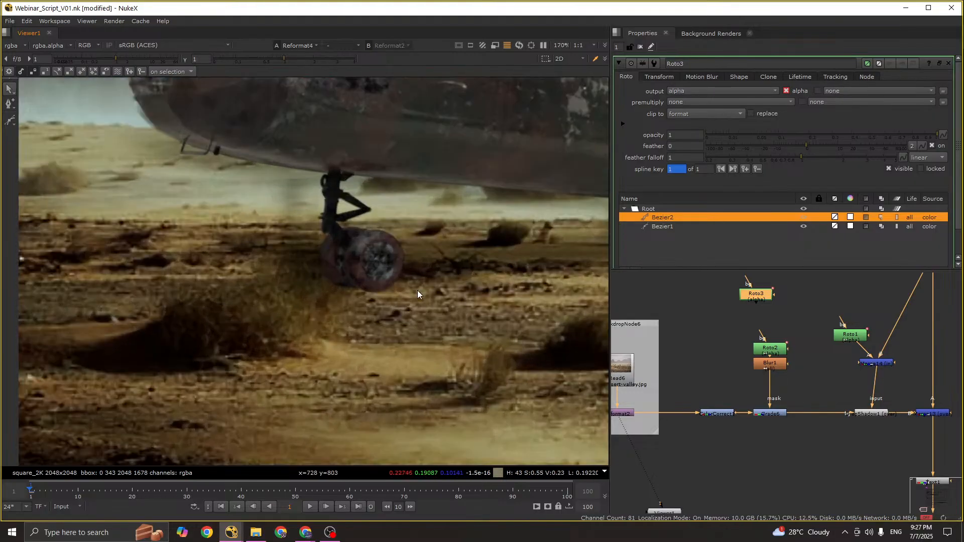
click(10, 120)
scroll(311, 271, up, 3)
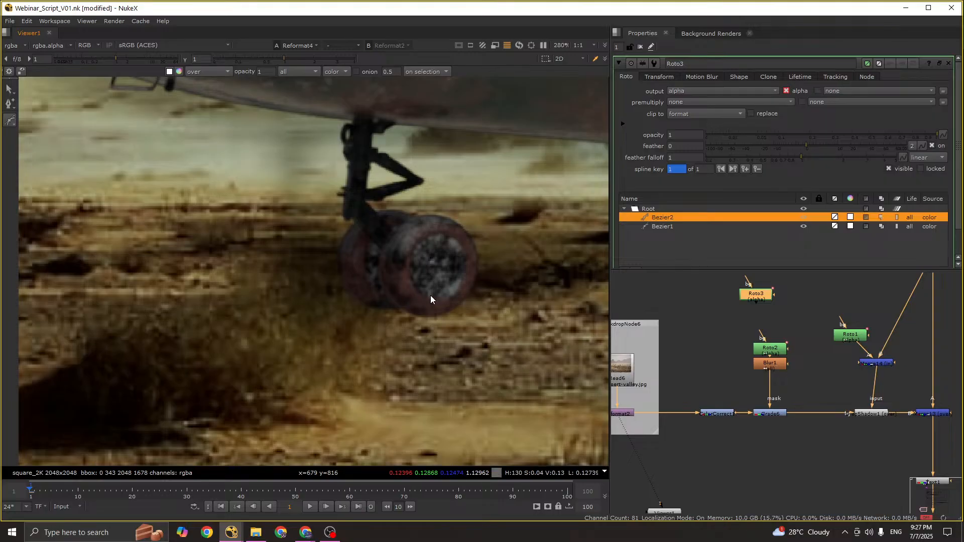
drag(430, 295, 435, 292)
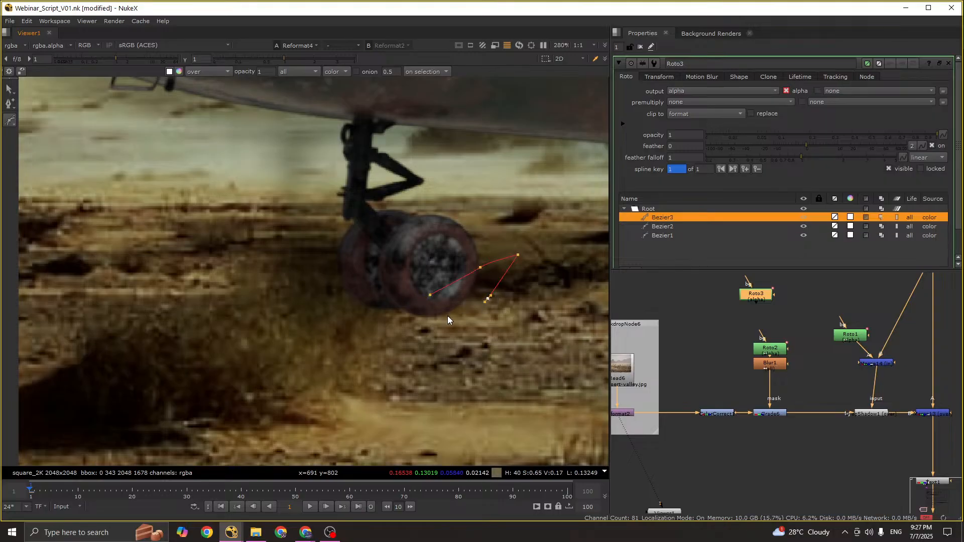
click(430, 296)
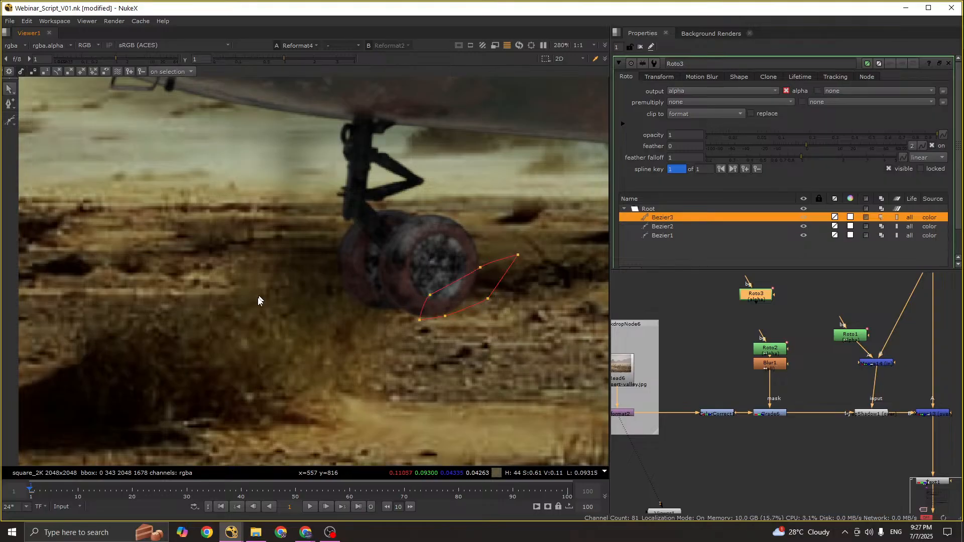
Step: Examine the placement of the three wheel shapes against the helicopter and the ground
scroll(259, 301, down, 3)
middle_drag(602, 293, 394, 328)
scroll(423, 332, up, 3)
scroll(407, 326, down, 4)
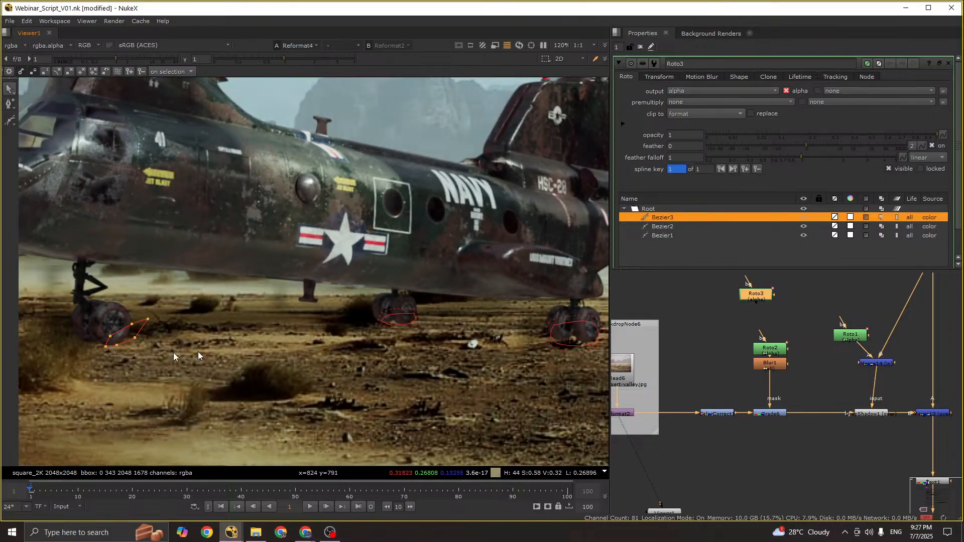
scroll(126, 342, up, 2)
scroll(251, 321, down, 5)
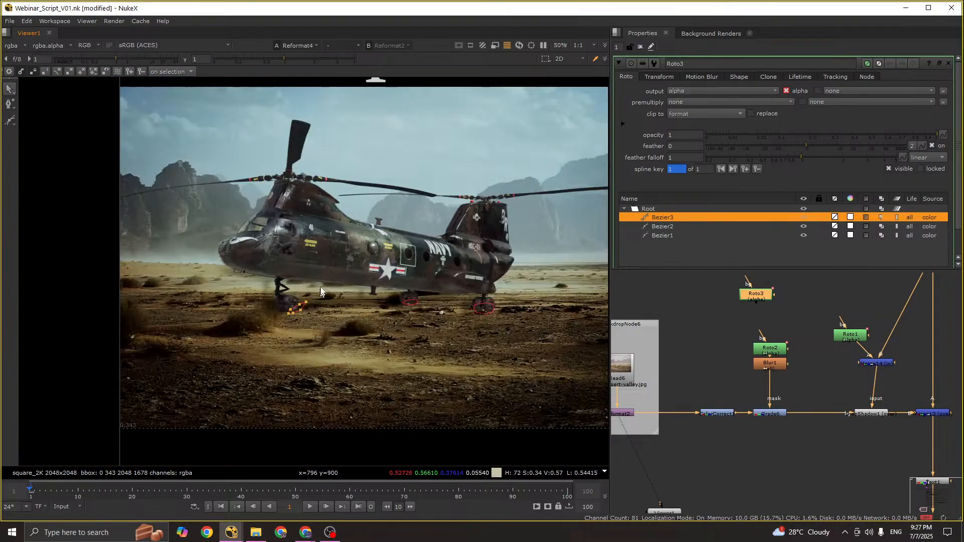
scroll(286, 309, up, 5)
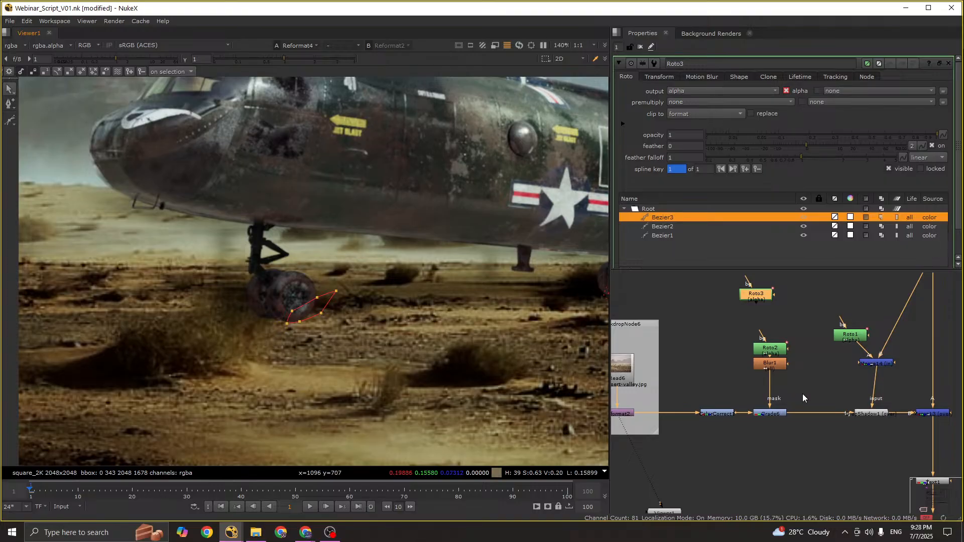
Step: Make room in the node chain and insert a new Grade node between Grade6 and DropShadow, masked by Roto3
ctrl+drag(776, 417, 749, 414)
click(783, 397)
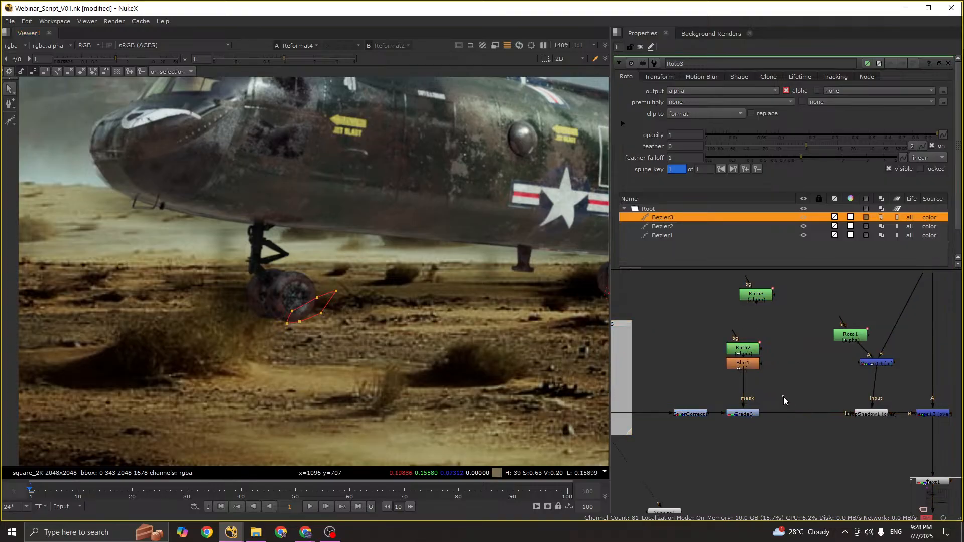
key(g)
drag(802, 397, 789, 413)
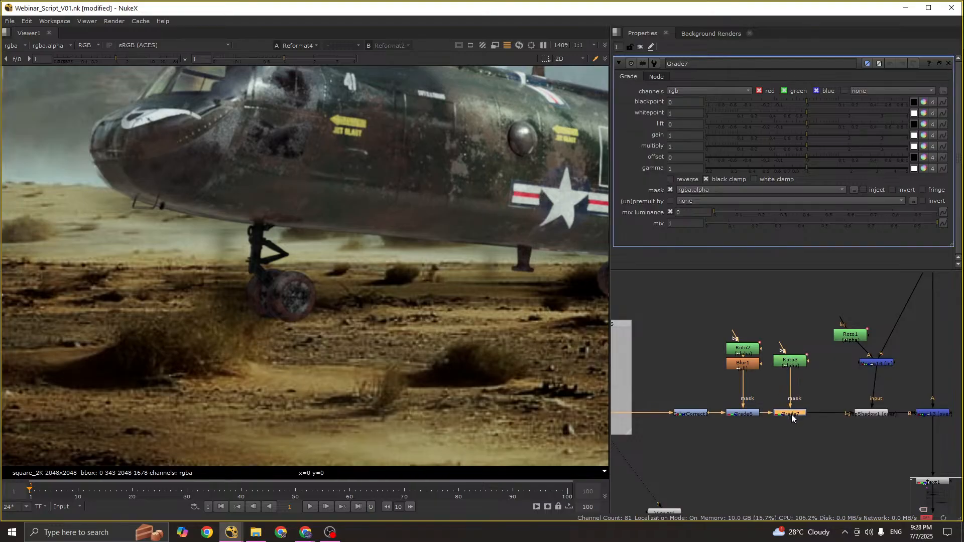
Step: Set the gain of the Grade node masked by Roto3 to 0.4 to darken the wheel contact areas
scroll(342, 350, up, 2)
key(BackSpace)
text(0.4)
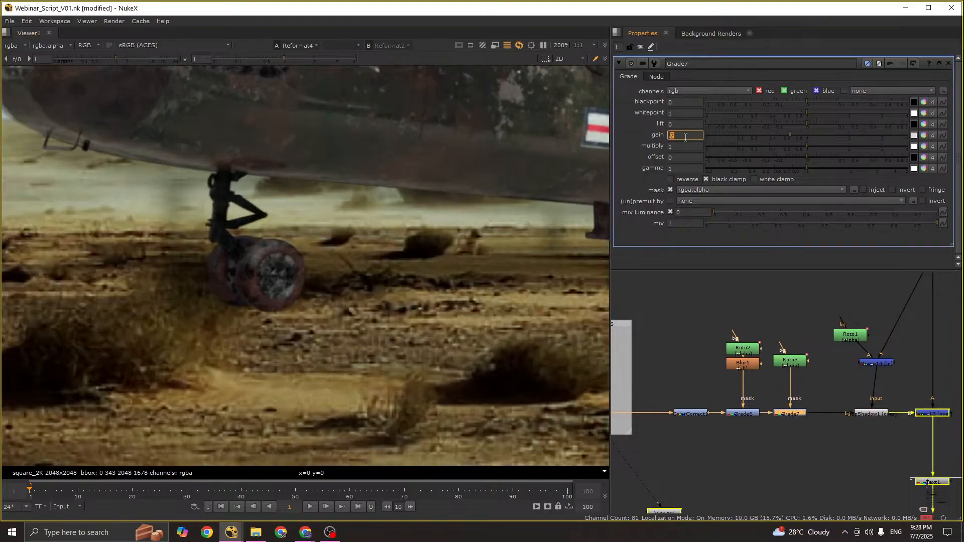
scroll(85, 285, down, 3)
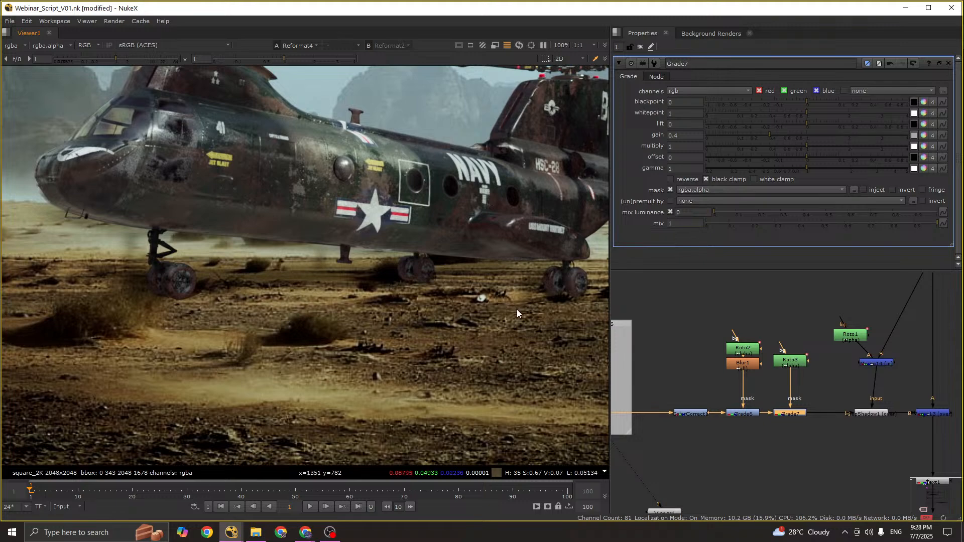
Step: Set the gain of the Grade node masked by Roto3 to 0.3
middle_drag(535, 301, 505, 303)
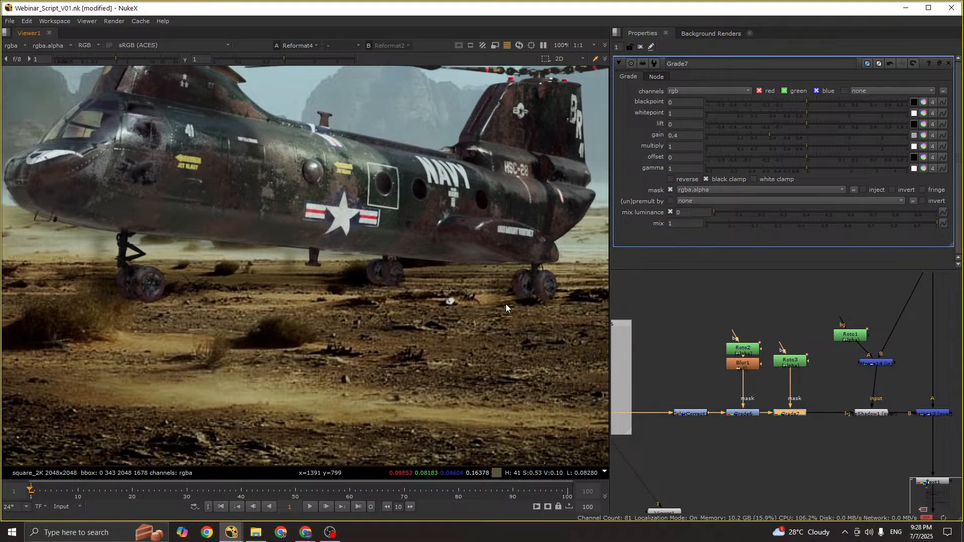
click(675, 137)
text(3)
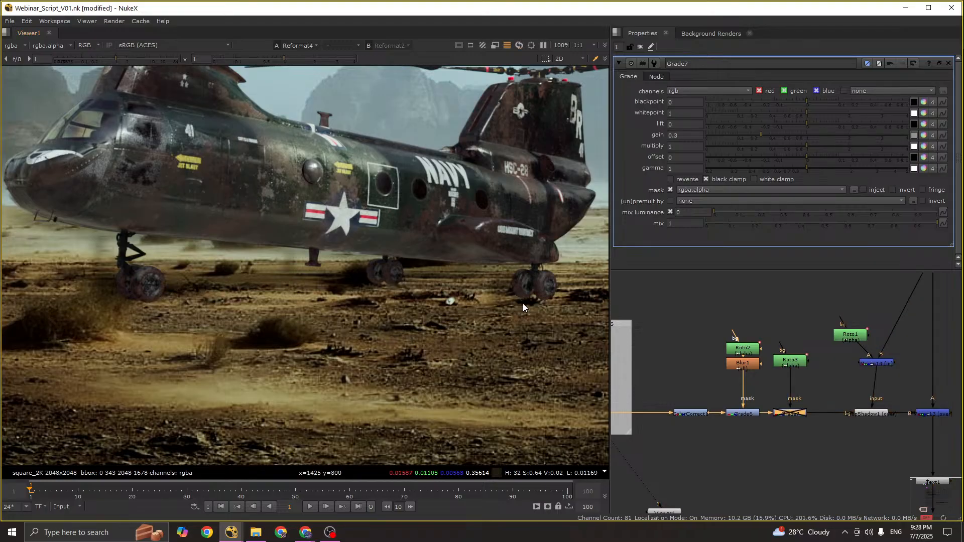
Step: Add a Blur node below Roto3 and set its size to 14 to soften the wheel contact mask
drag(797, 366, 797, 362)
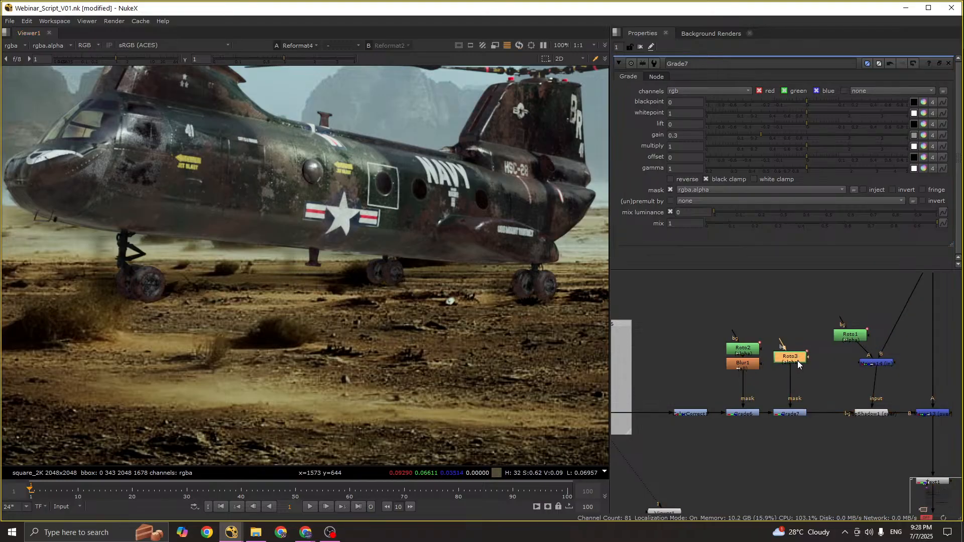
key(b)
drag(706, 101, 776, 106)
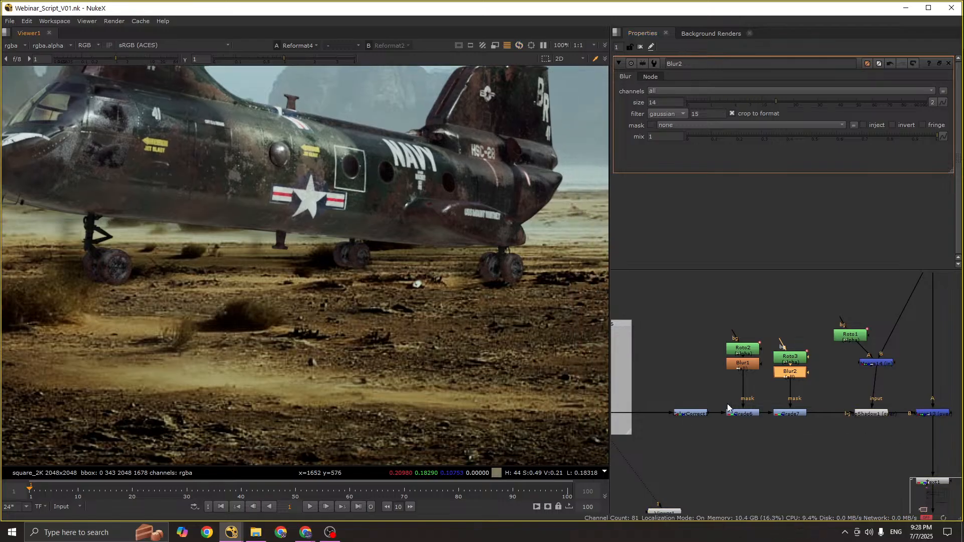
Step: Toggle Grade6, Grade7 and the drop shadow node together to compare the full frame with and without the shadows
drag(719, 396, 914, 456)
key(d)
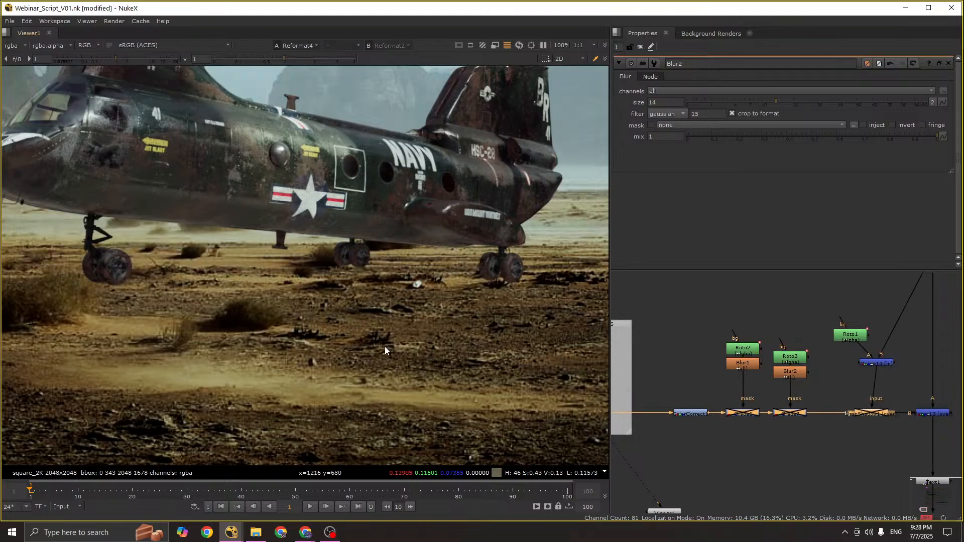
key(space)
key(f)
scroll(488, 340, up, 5)
middle_drag(488, 341, 502, 374)
key(f)
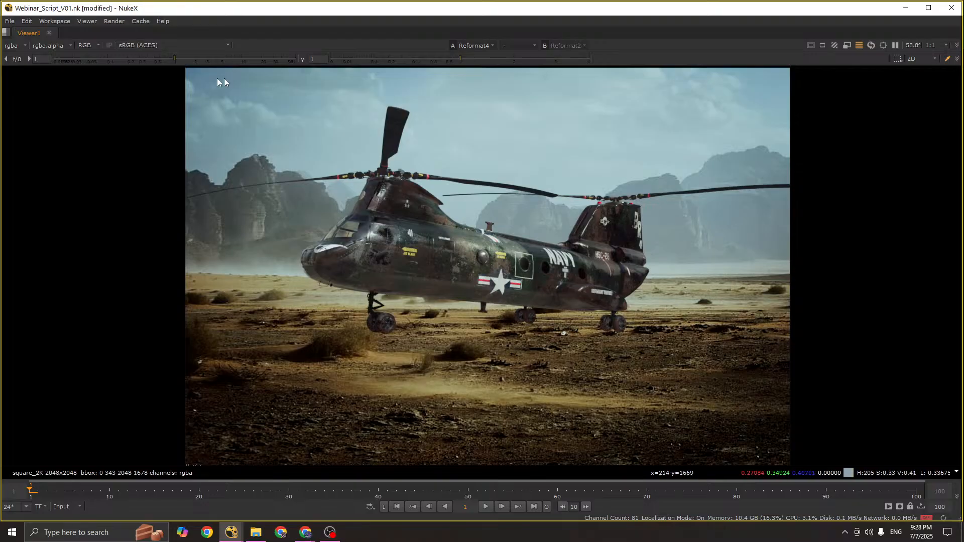
middle_drag(547, 339, 542, 310)
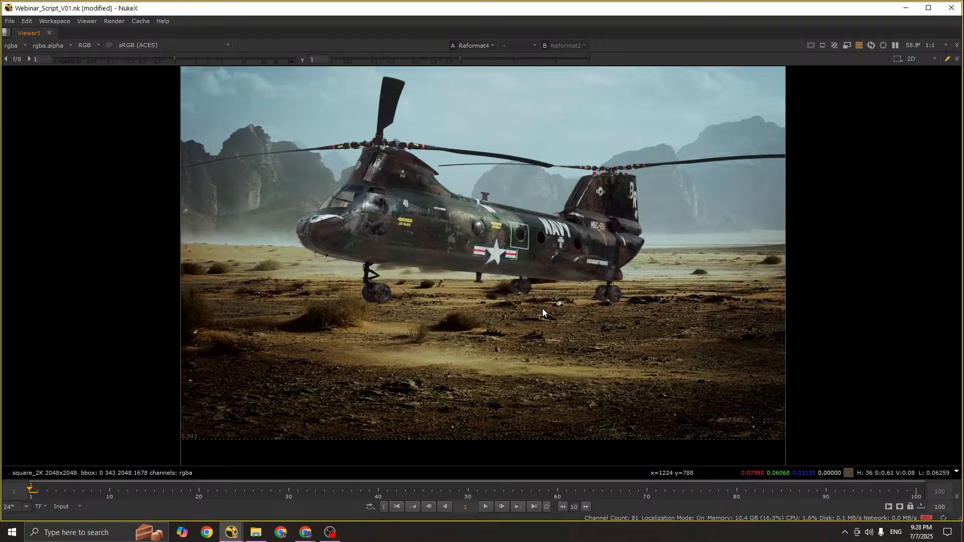
key(d)
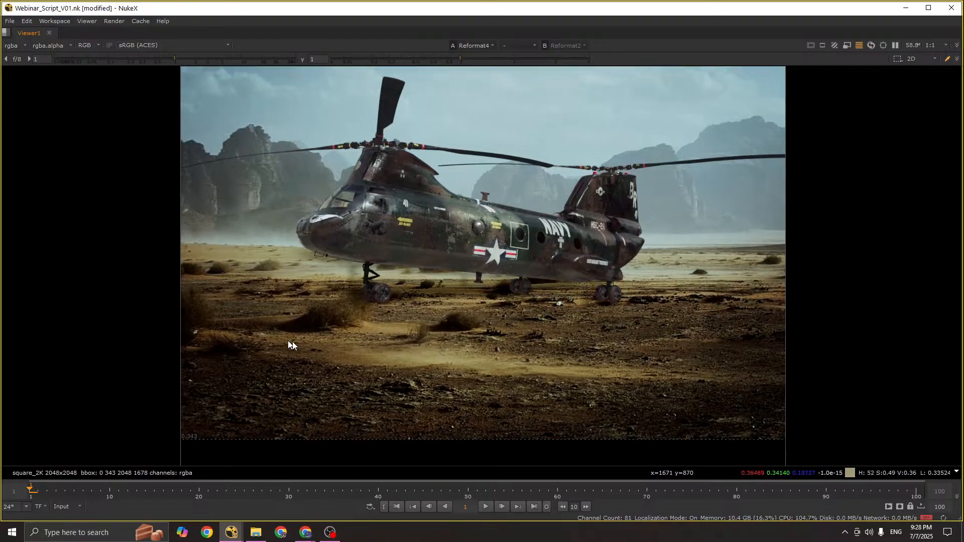
key(d)
key(d)
Step: Inspect the two rear wheel pairs up close, comparing their ground contact with the shadow nodes on and off
scroll(626, 305, up, 3)
scroll(624, 307, up, 4)
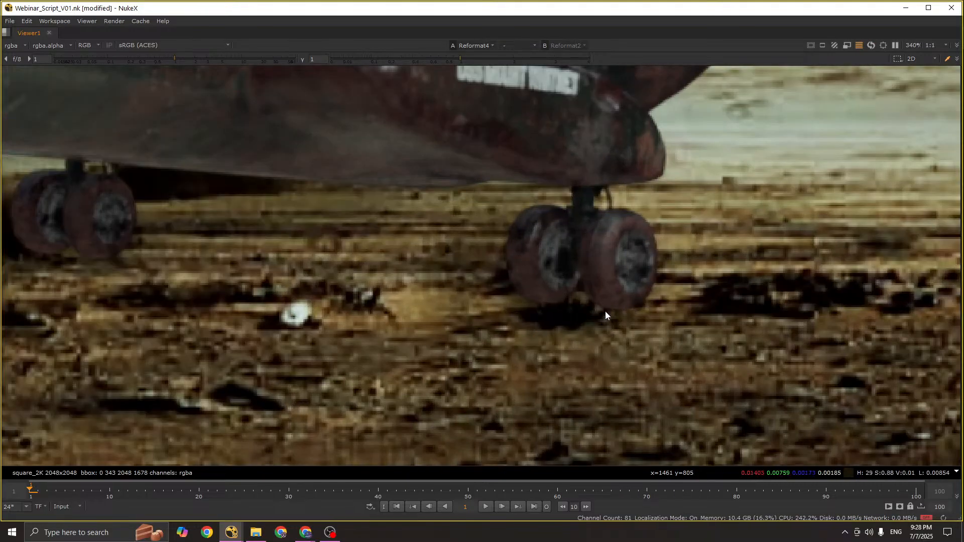
scroll(580, 304, up, 5)
scroll(799, 360, down, 4)
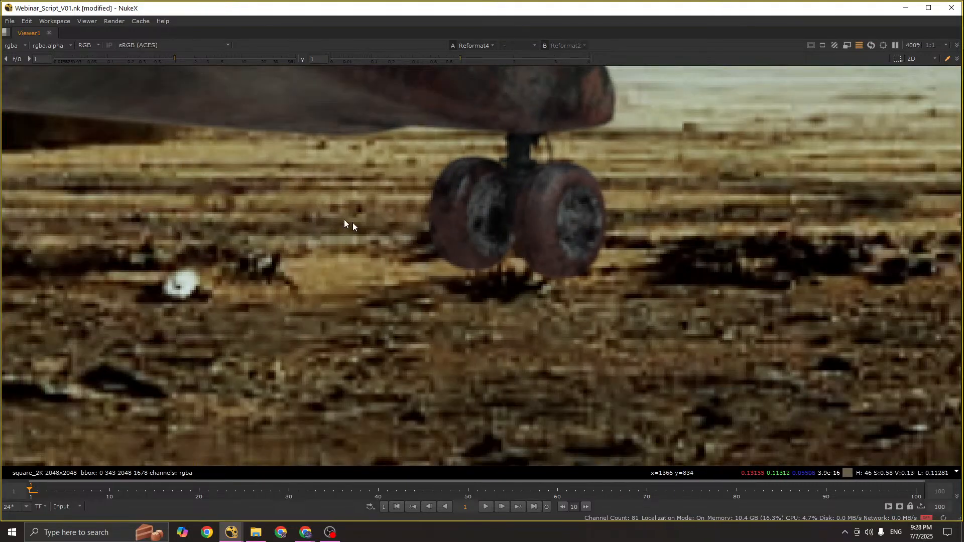
key(d)
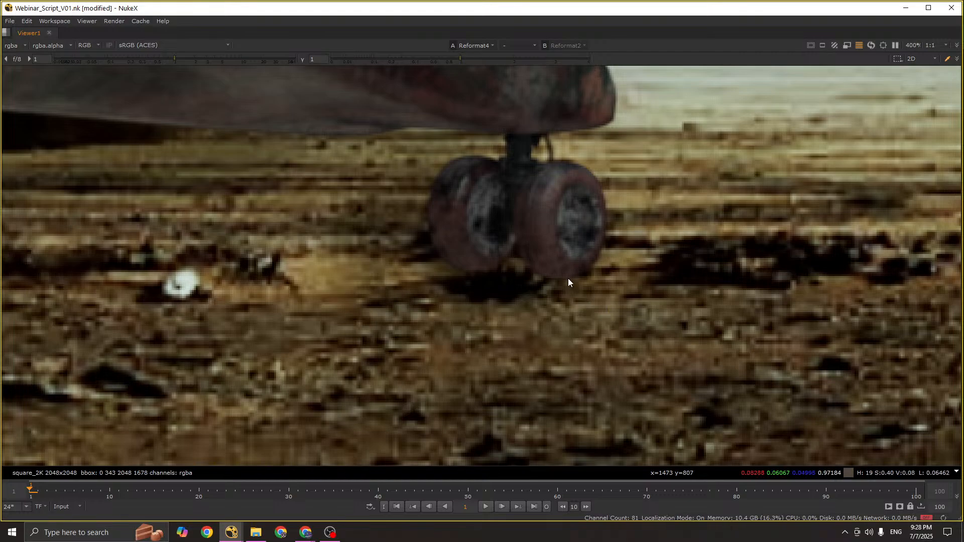
scroll(465, 266, down, 3)
scroll(465, 262, up, 2)
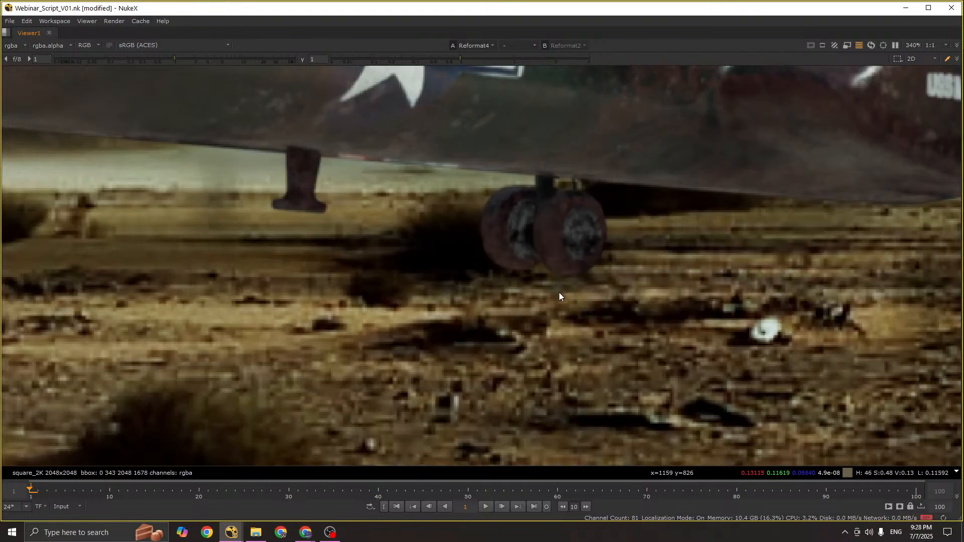
key(d)
key(d)
Step: Inspect the front wheel up close, comparing its ground contact with the shadow nodes on and off
scroll(397, 300, down, 3)
middle_drag(128, 330, 563, 297)
scroll(453, 271, up, 5)
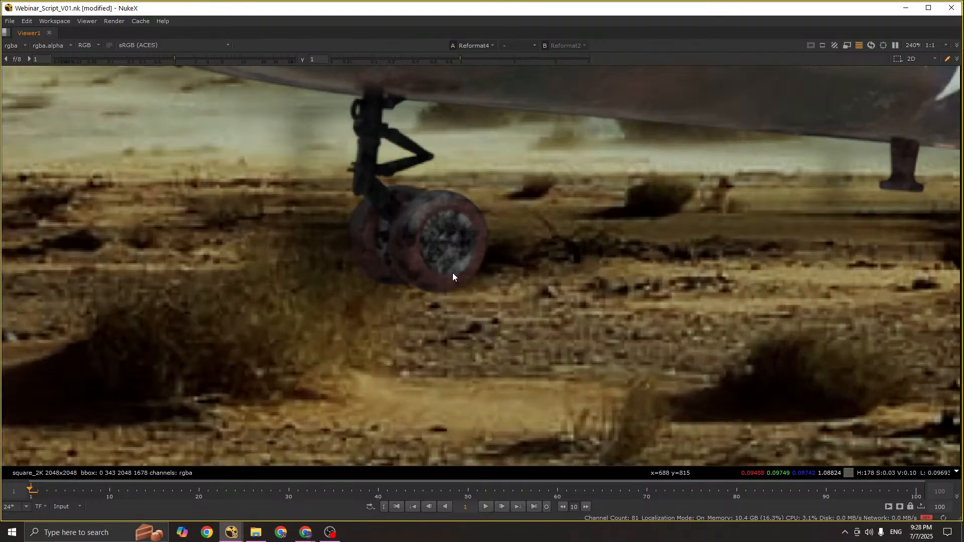
key(d)
key(d)
scroll(525, 265, up, 5)
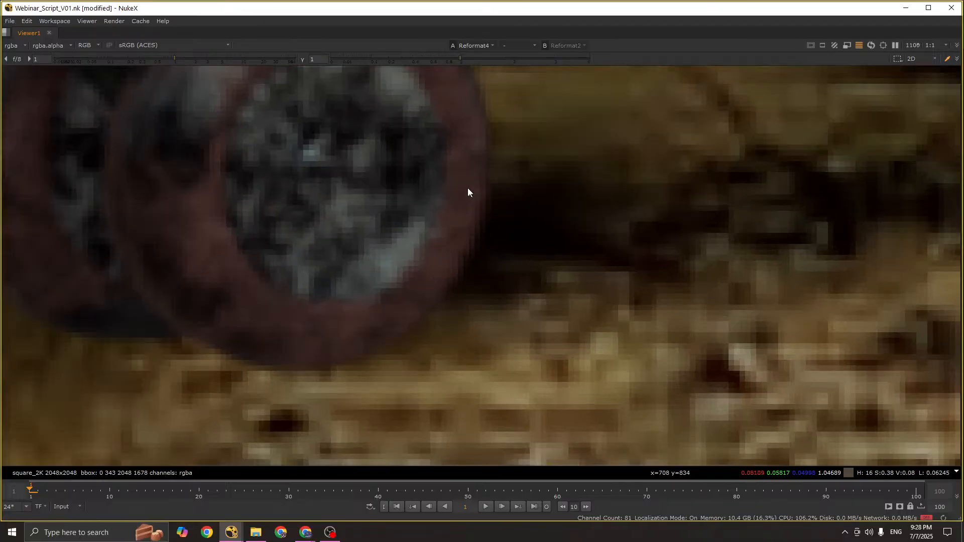
drag(569, 188, 472, 264)
drag(420, 206, 514, 251)
scroll(522, 251, down, 5)
drag(553, 225, 472, 267)
scroll(472, 266, down, 4)
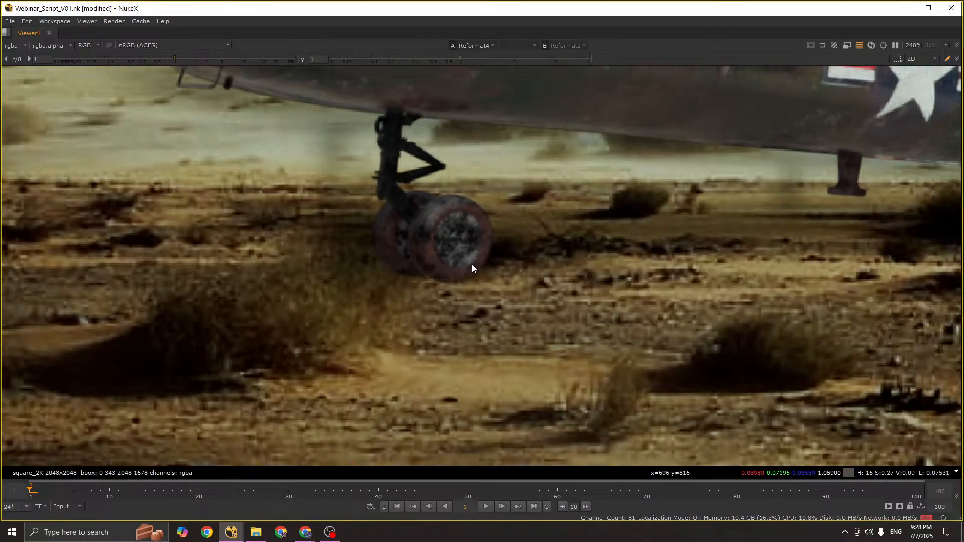
Step: Reshape the front wheel's Bezier in Roto3 so it reaches lower and extends beneath both front tires
key(space)
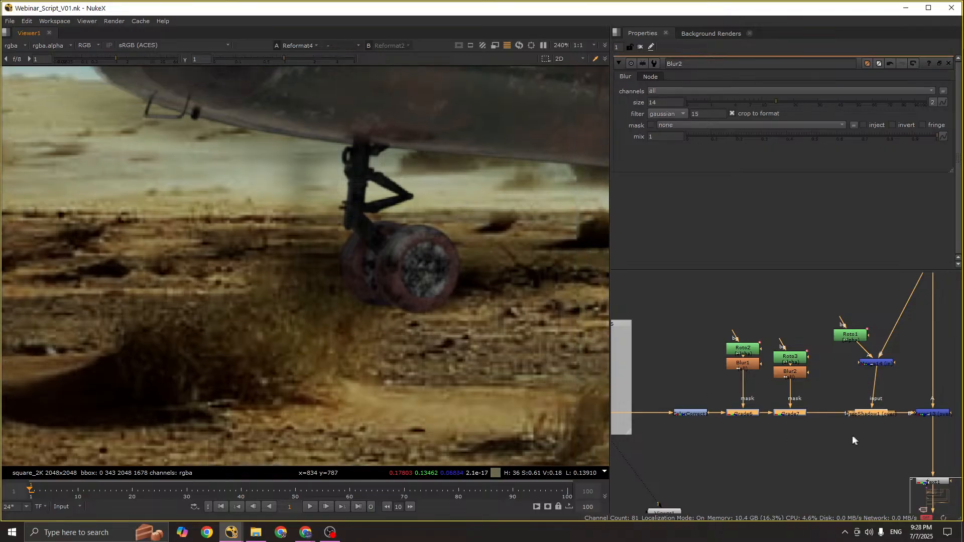
double_click(790, 356)
scroll(522, 314, up, 3)
click(411, 314)
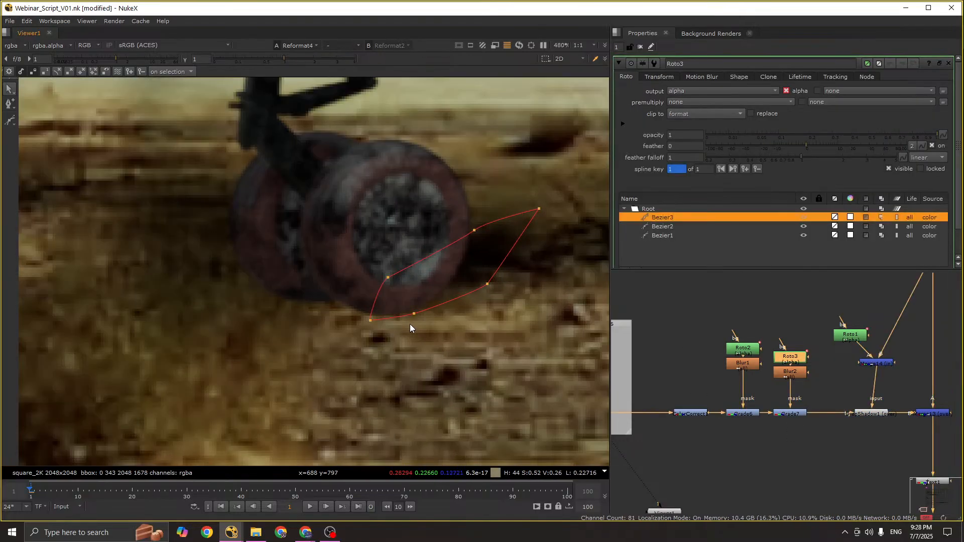
drag(415, 314, 234, 313)
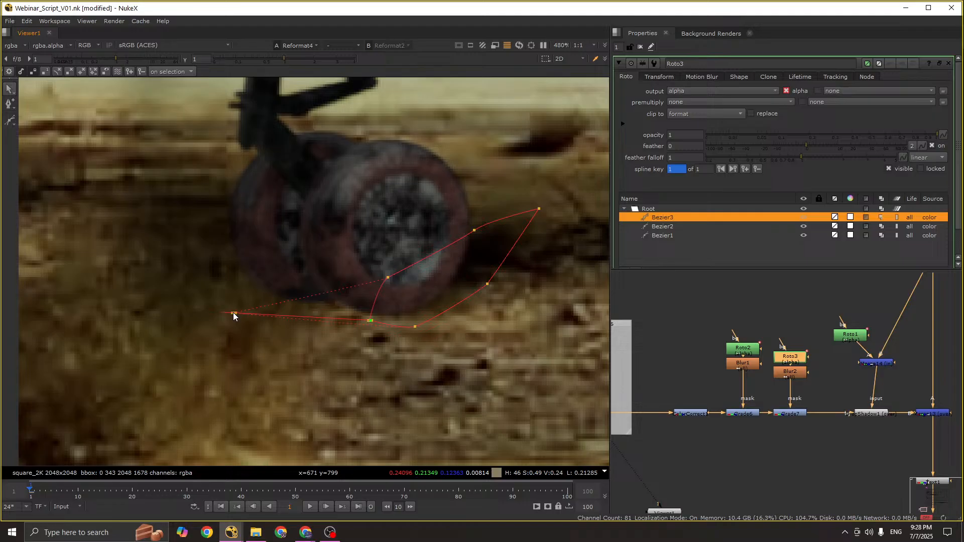
Step: Toggle Grade7 to compare the contact darkening at the front wheel and across the whole helicopter
double_click(790, 413)
scroll(365, 284, down, 5)
key(d)
key(d)
key(d)
key(d)
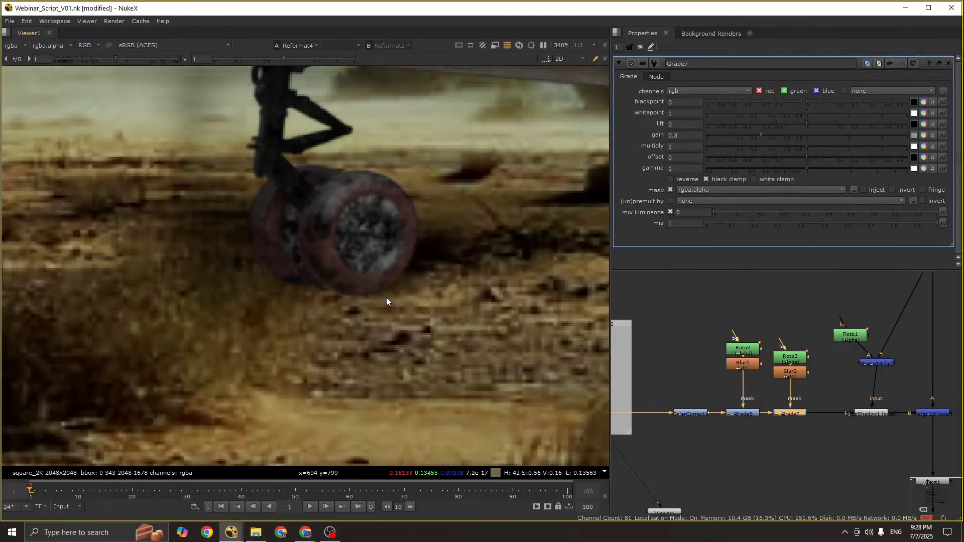
scroll(386, 297, down, 2)
scroll(383, 307, down, 4)
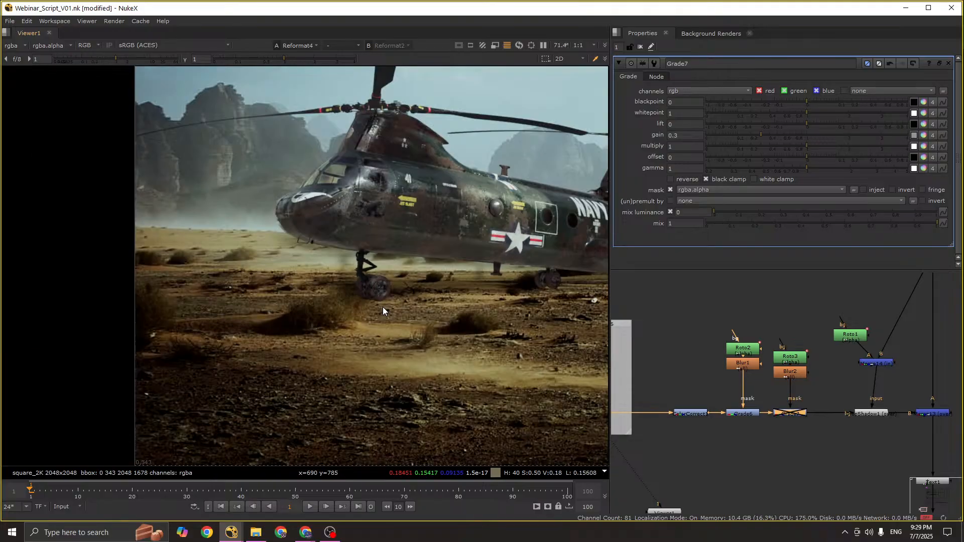
scroll(702, 396, down, 4)
scroll(700, 387, up, 1)
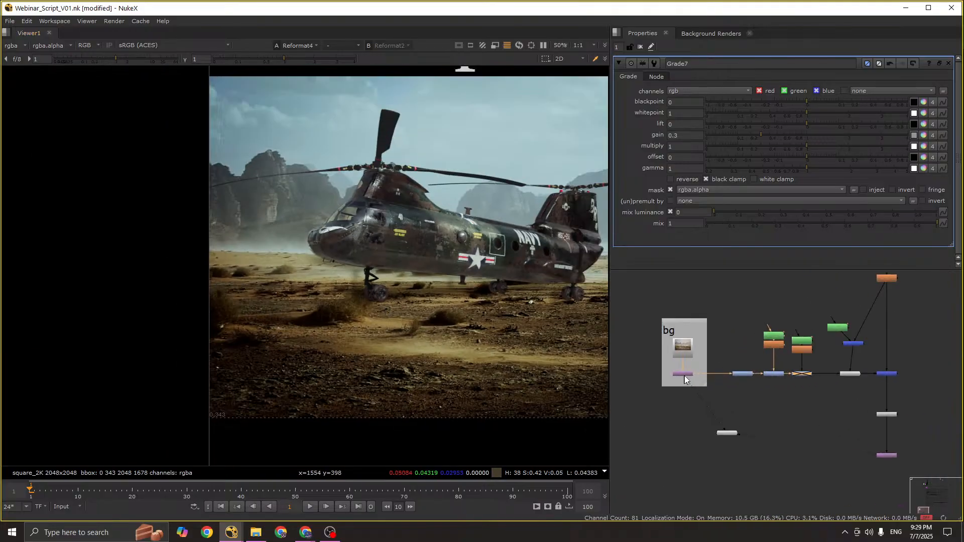
Step: Connect the reformatted background plate and the final Reformat4 to separate viewer inputs, and save the script
click(684, 375)
key(1)
double_click(887, 457)
key(1)
key(f)
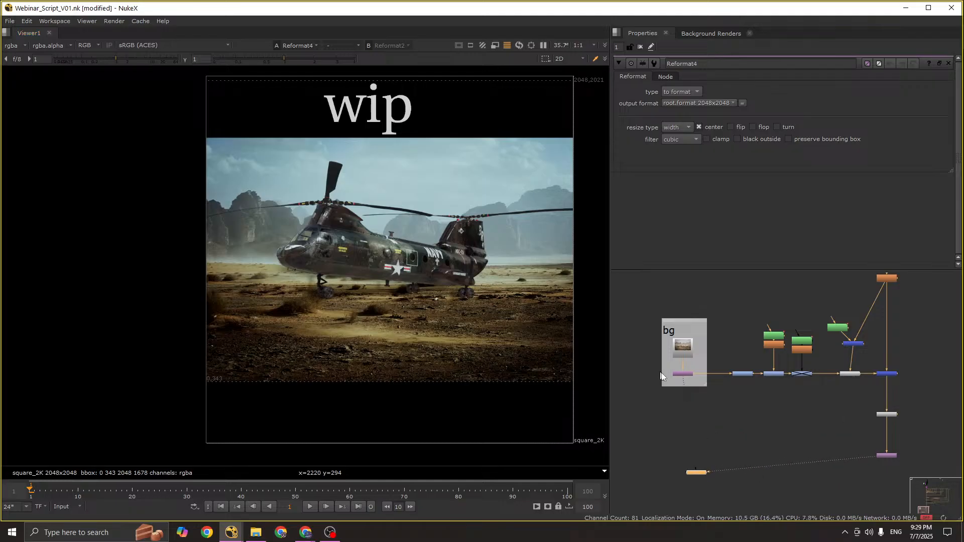
click(684, 374)
key(1)
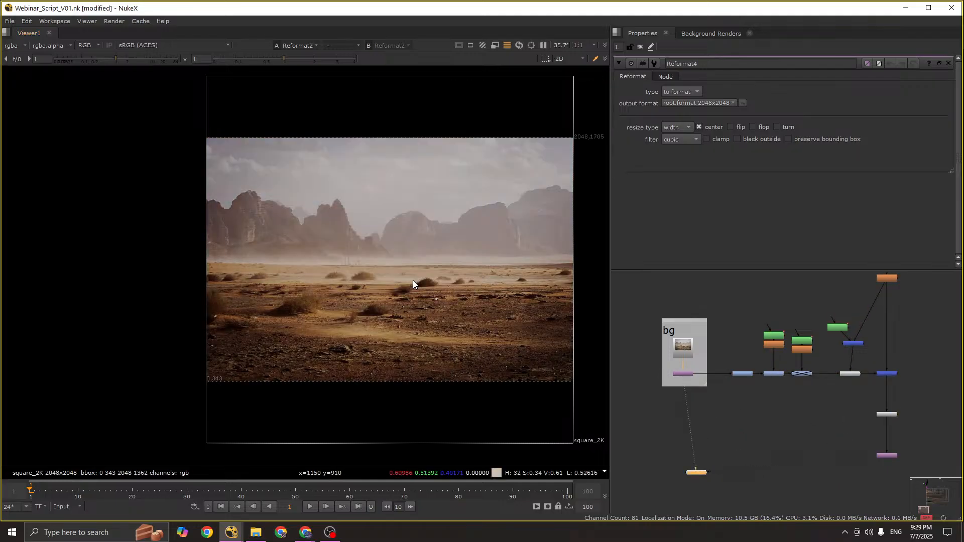
key(2)
key(1)
key(2)
key(ctrl+s)
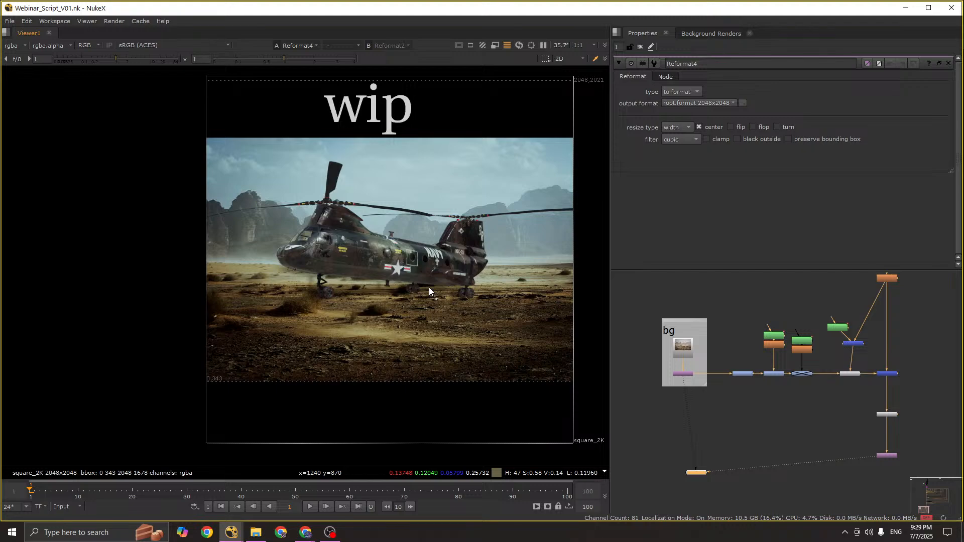
Step: Compare the original background plate with the finished helicopter composite by switching between the two viewer inputs
key(1)
key(2)
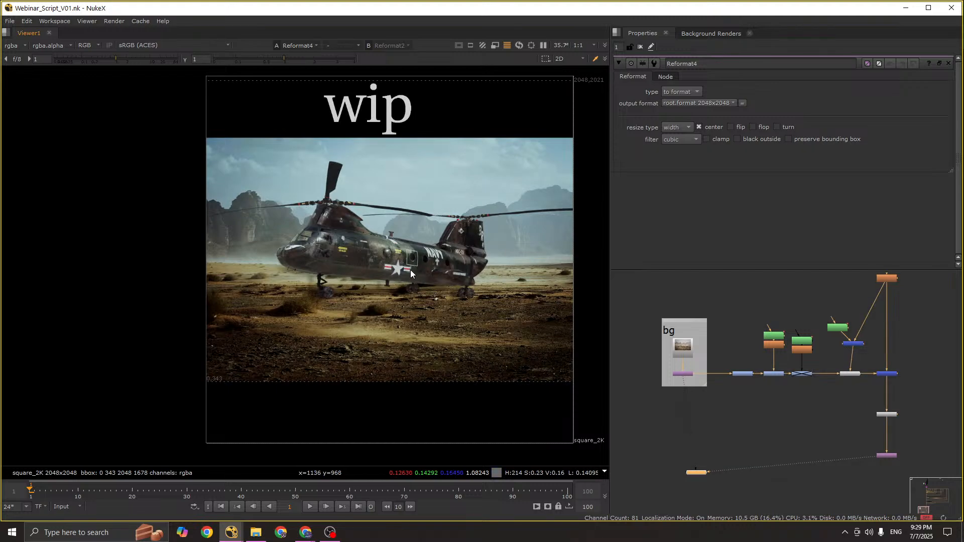
scroll(410, 269, up, 1)
middle_drag(409, 269, 406, 289)
key(1)
key(2)
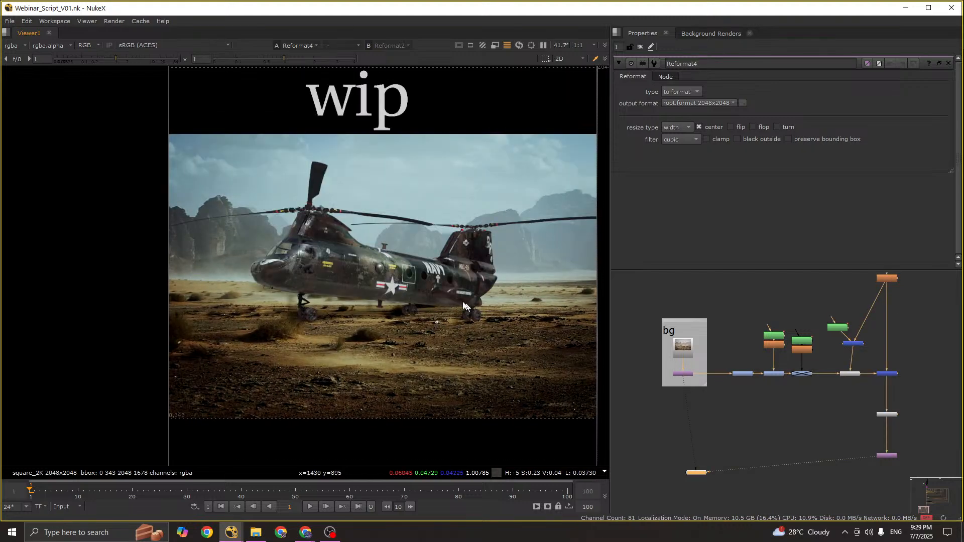
middle_drag(487, 323, 429, 304)
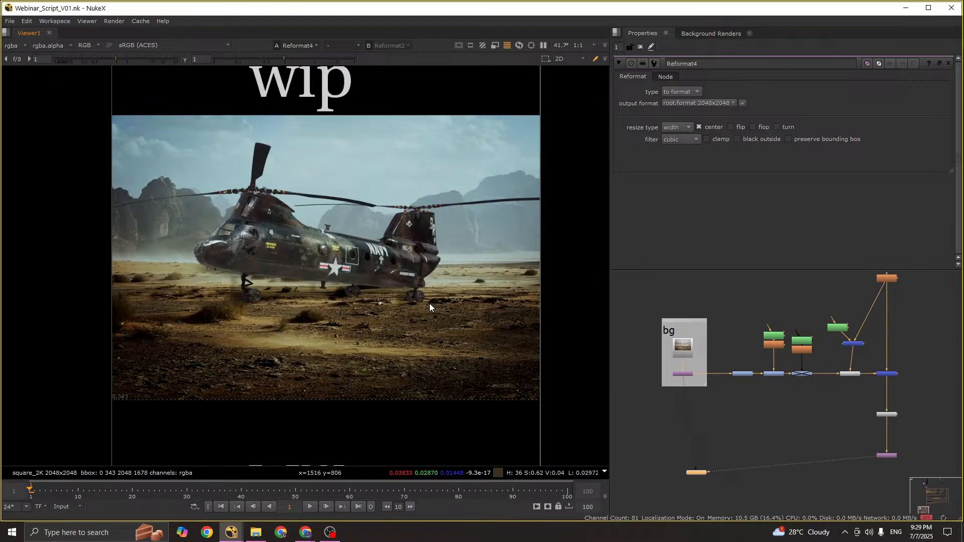
scroll(429, 303, up, 1)
middle_drag(421, 290, 448, 310)
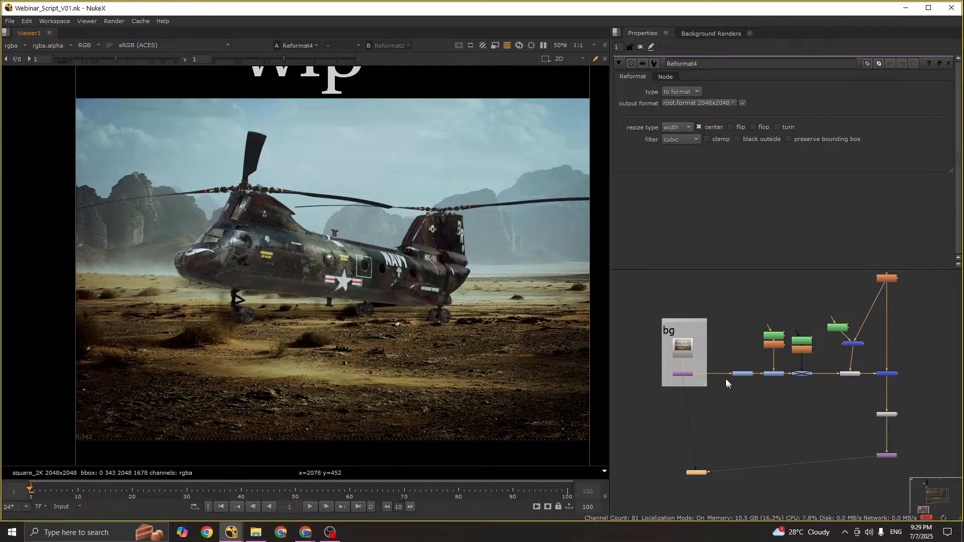
Step: Move the bg backdrop with its nodes away from the grade chain and examine the horizon band behind the helicopter
middle_drag(686, 376, 715, 399)
ctrl+drag(717, 397, 691, 396)
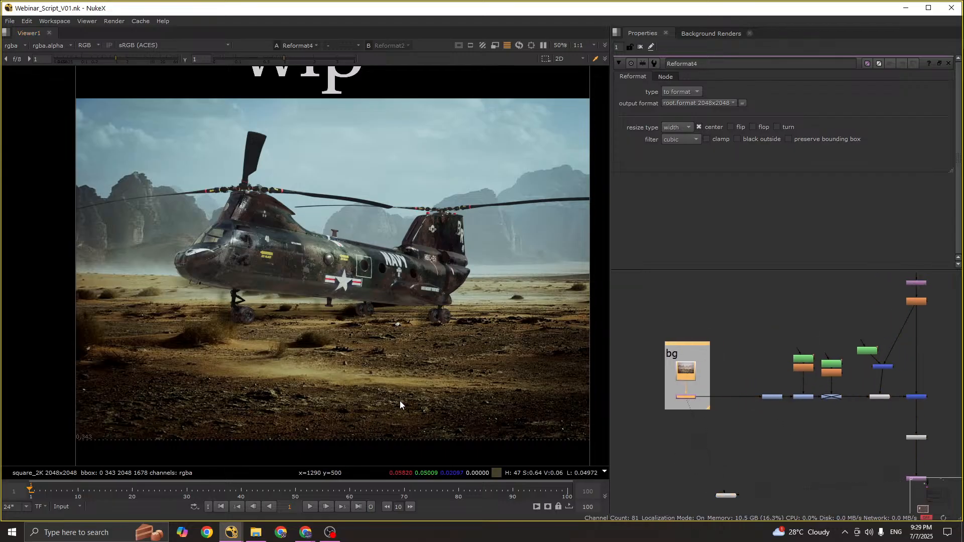
scroll(141, 257, down, 1)
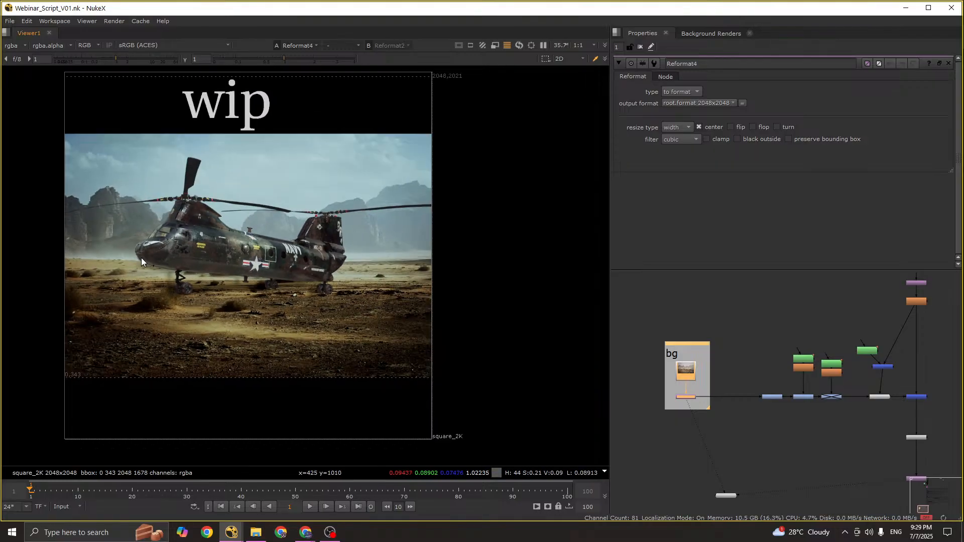
drag(58, 244, 451, 282)
drag(459, 146, 46, 414)
scroll(128, 298, up, 1)
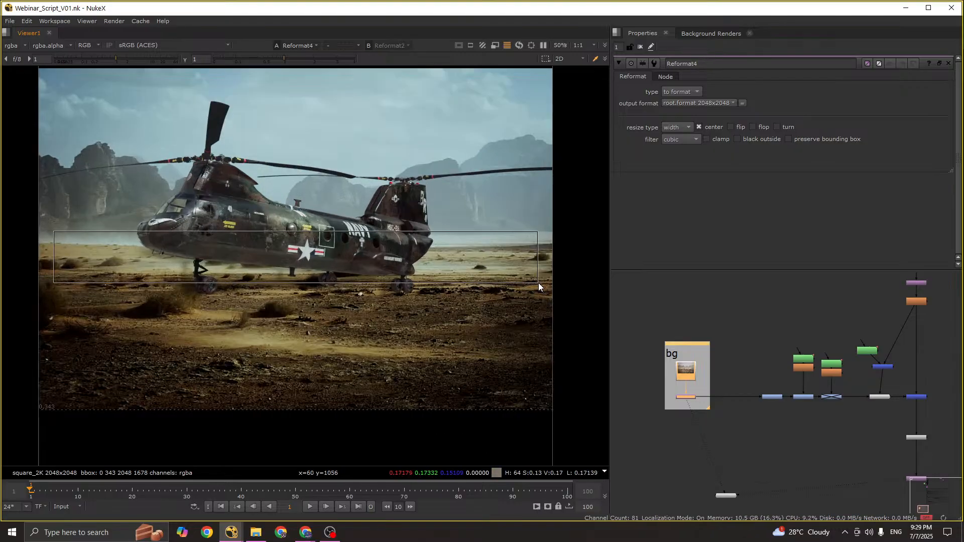
Step: Create a Roto node beside the bg backdrop and draw a closed Bezier band along the horizon across the full plate width
click(739, 361)
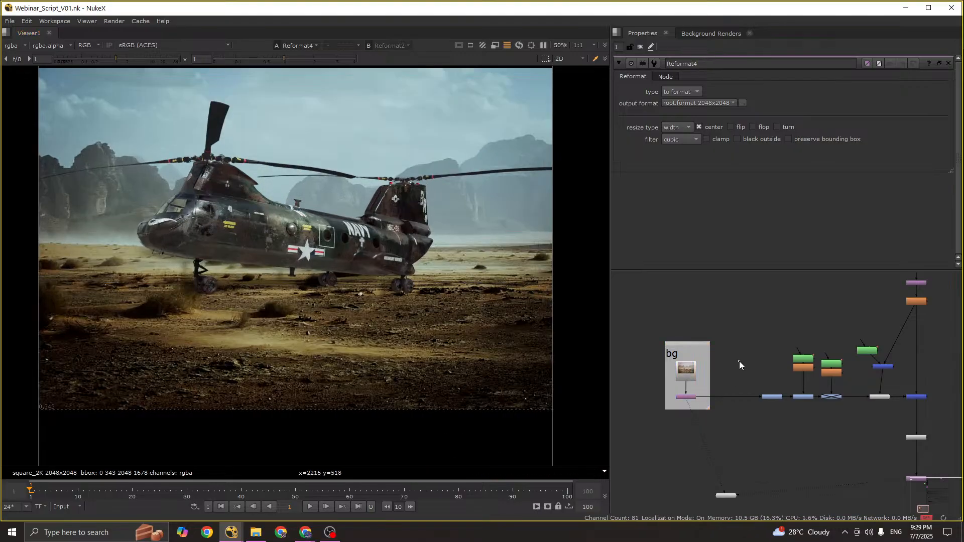
key(o)
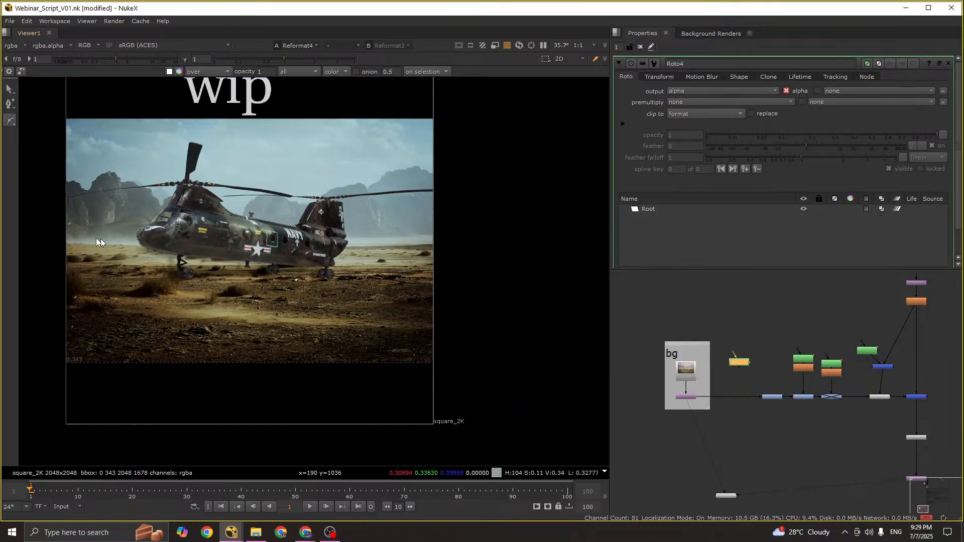
click(57, 235)
click(122, 223)
click(215, 225)
click(280, 227)
click(376, 232)
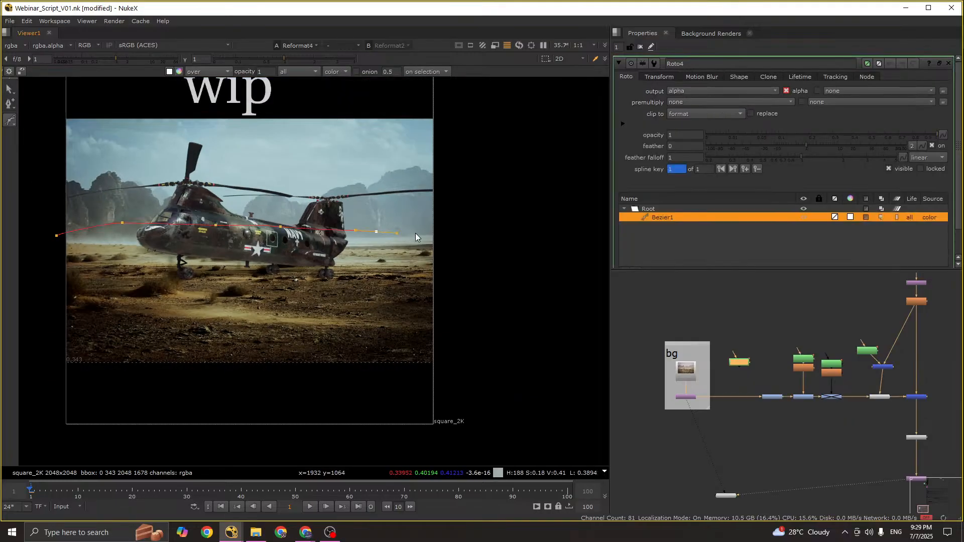
click(442, 233)
drag(372, 261, 346, 262)
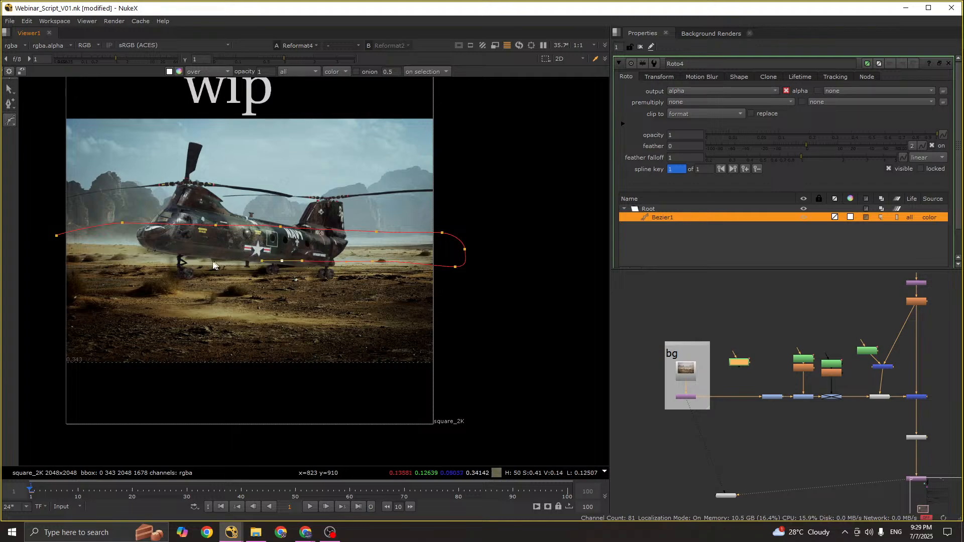
click(80, 260)
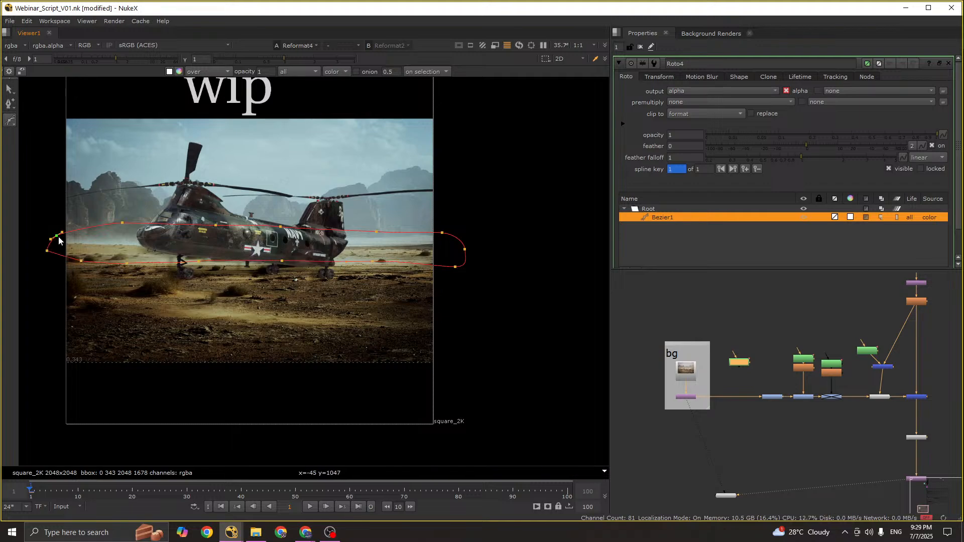
click(58, 239)
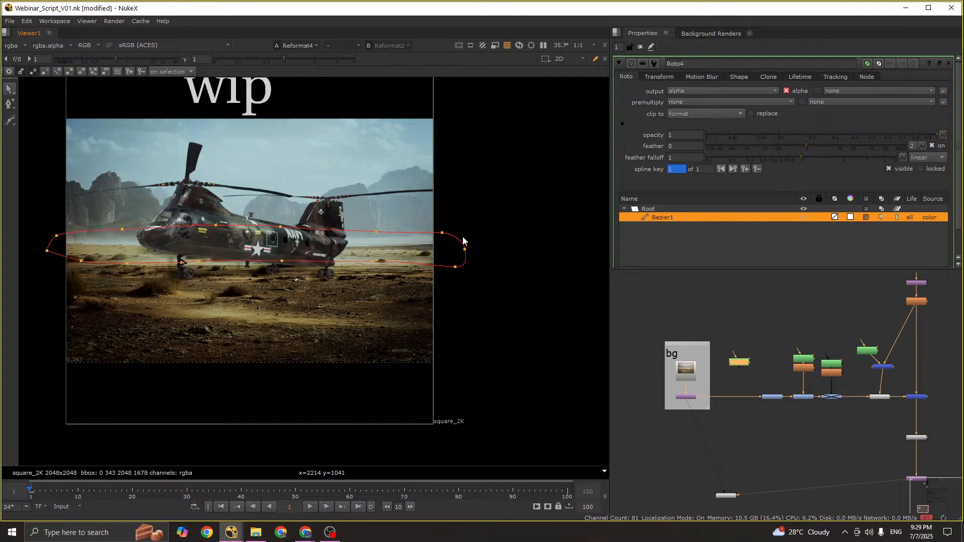
Step: Add a Grade after the background's Reformat, masked by the horizon roto, with whitepoint 1.2 and multiply 0.9
key(g)
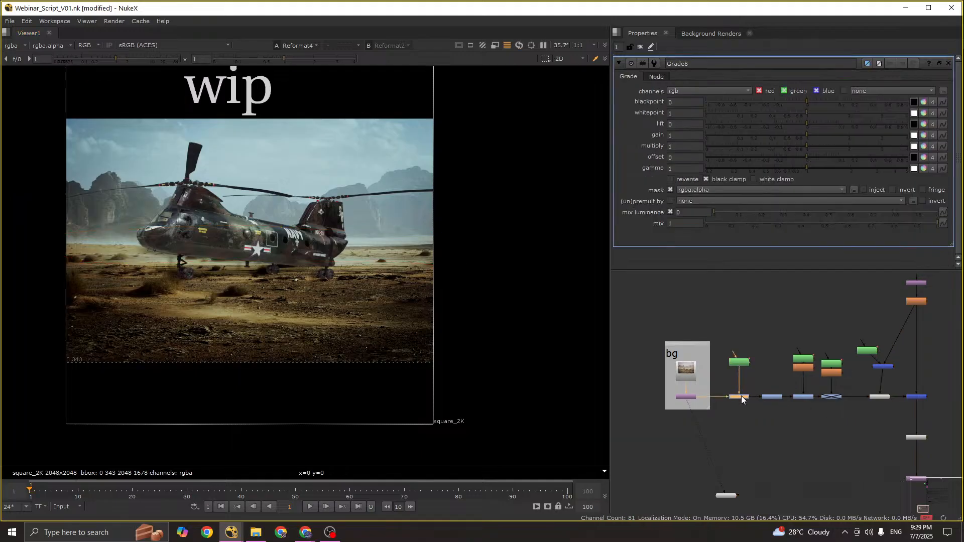
scroll(282, 288, up, 2)
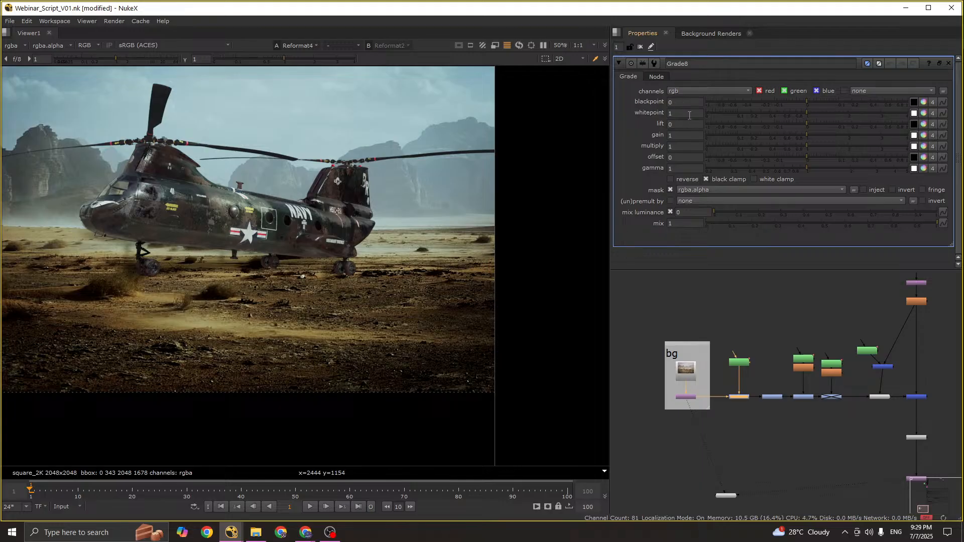
text(.2)
key(Return)
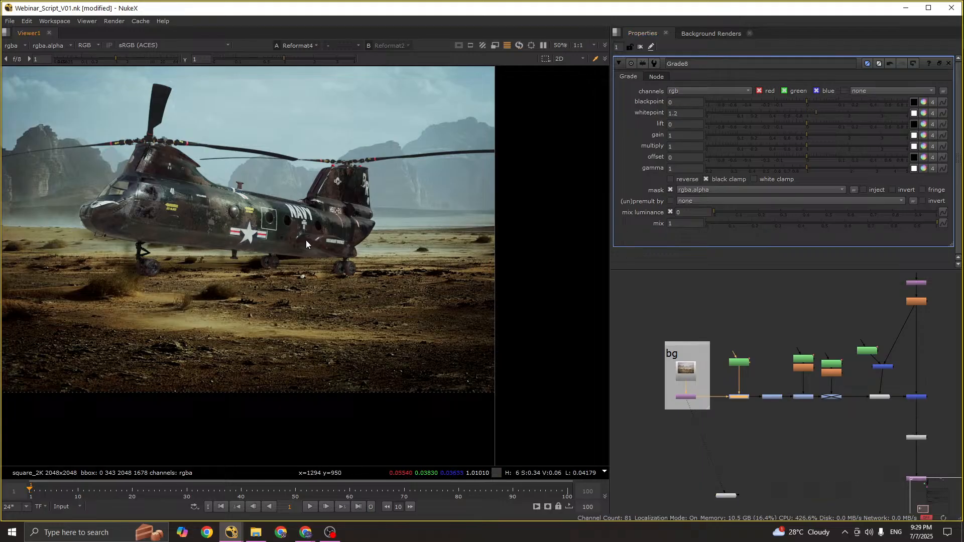
click(689, 136)
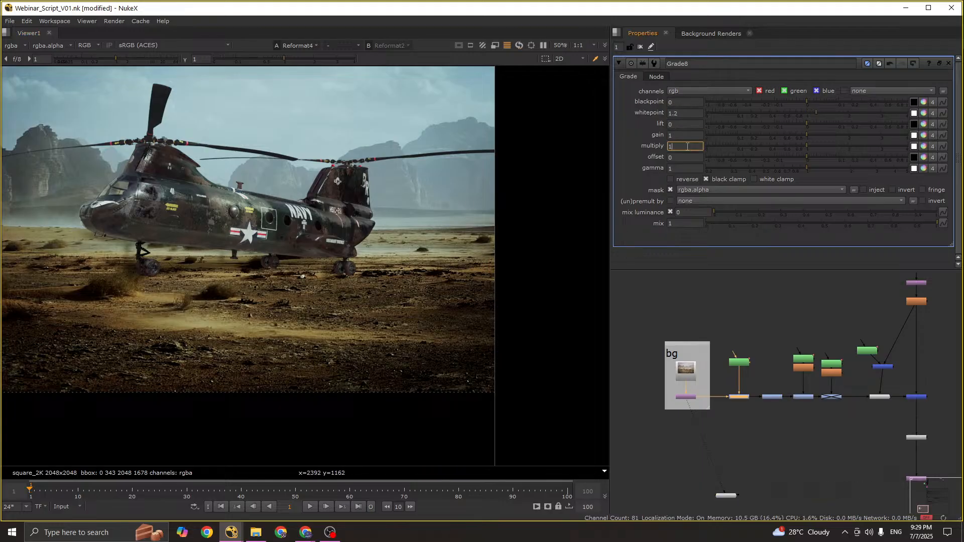
key(Up)
key(Down)
key(Down)
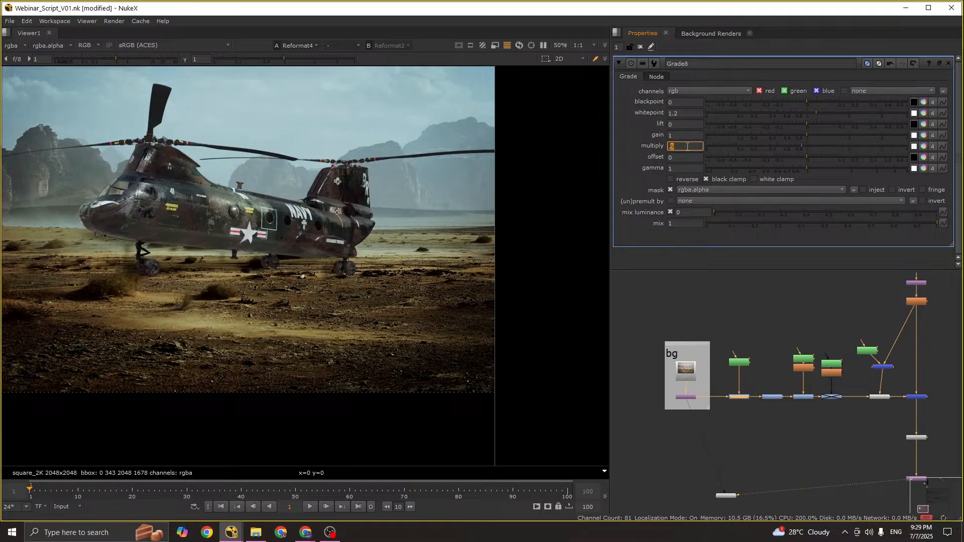
Step: Insert a Blur of size 72 between the horizon roto and its Grade, and check the softened band in the composite
click(739, 363)
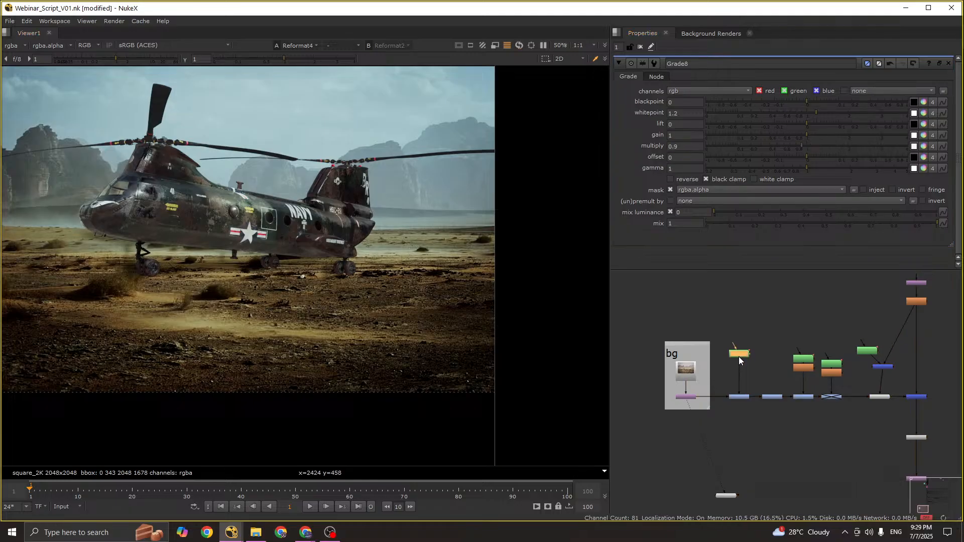
key(b)
drag(706, 103, 893, 112)
scroll(342, 245, down, 2)
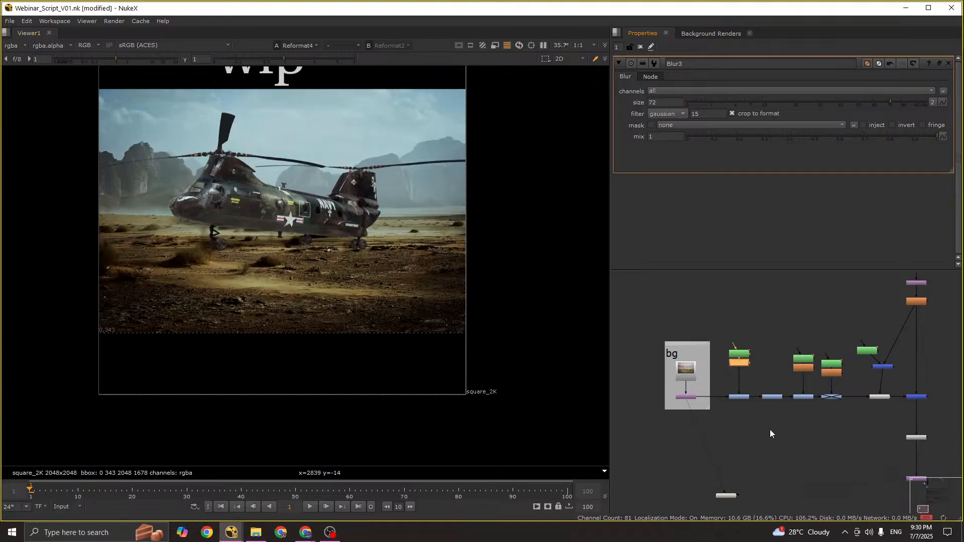
double_click(740, 398)
scroll(432, 222, up, 3)
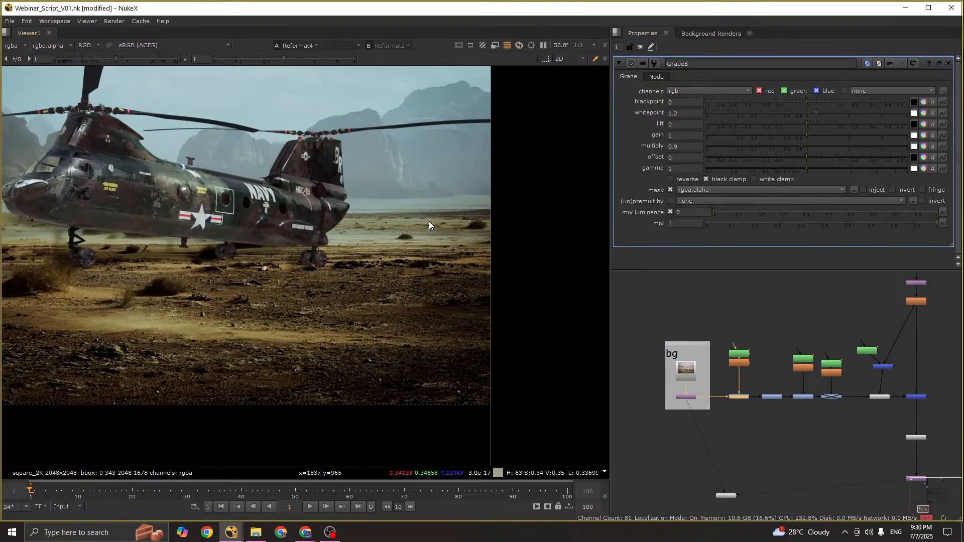
scroll(441, 225, down, 2)
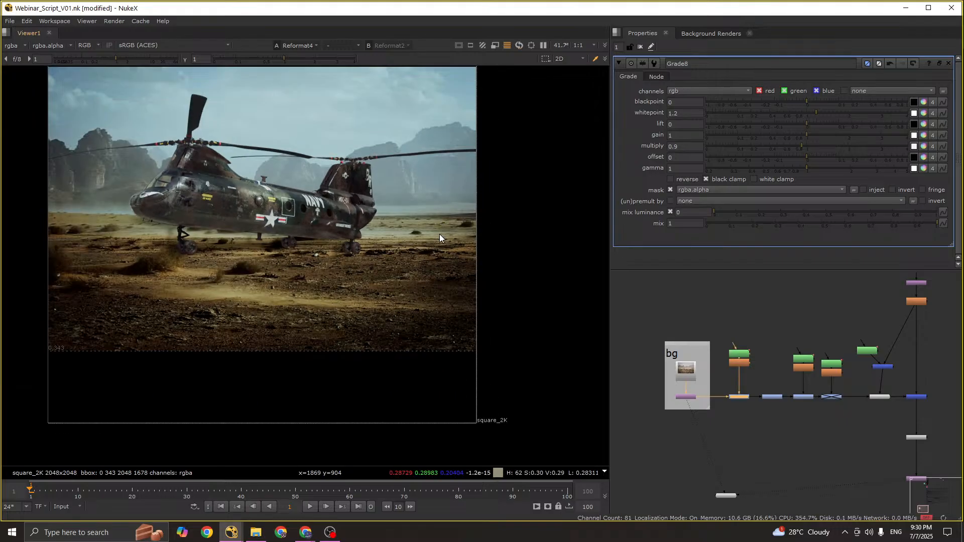
Step: Feather the lower edge of the horizon roto's Bezier shape downward below the helicopter's wheels
double_click(733, 354)
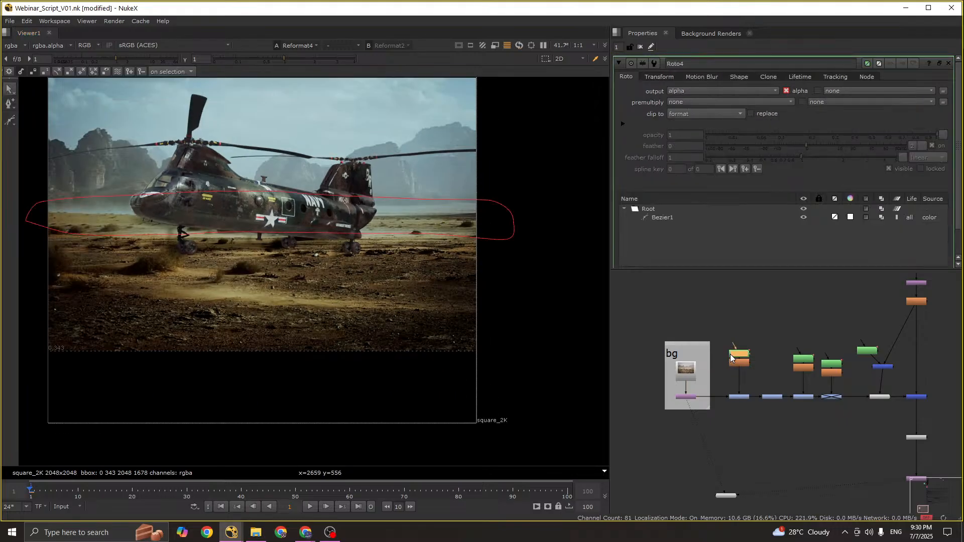
click(239, 234)
click(203, 234)
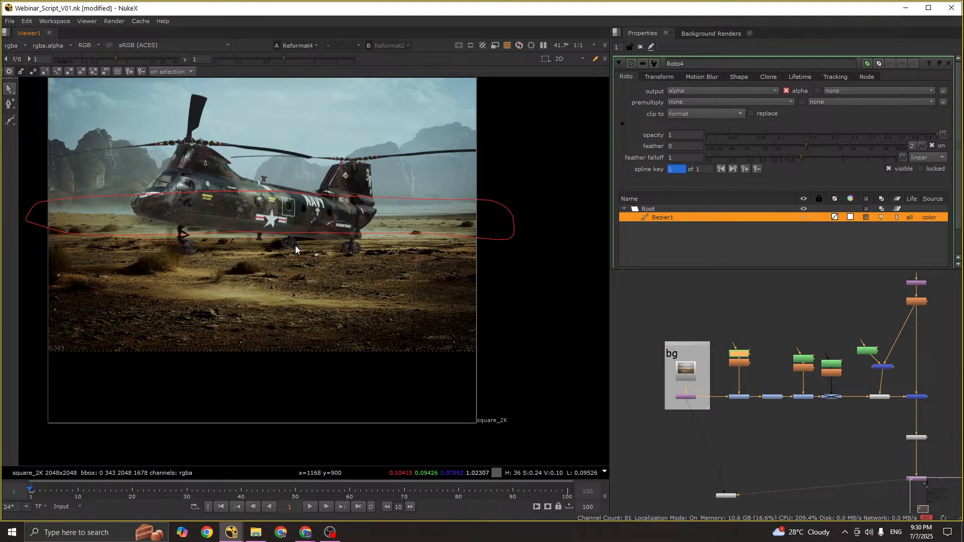
click(300, 233)
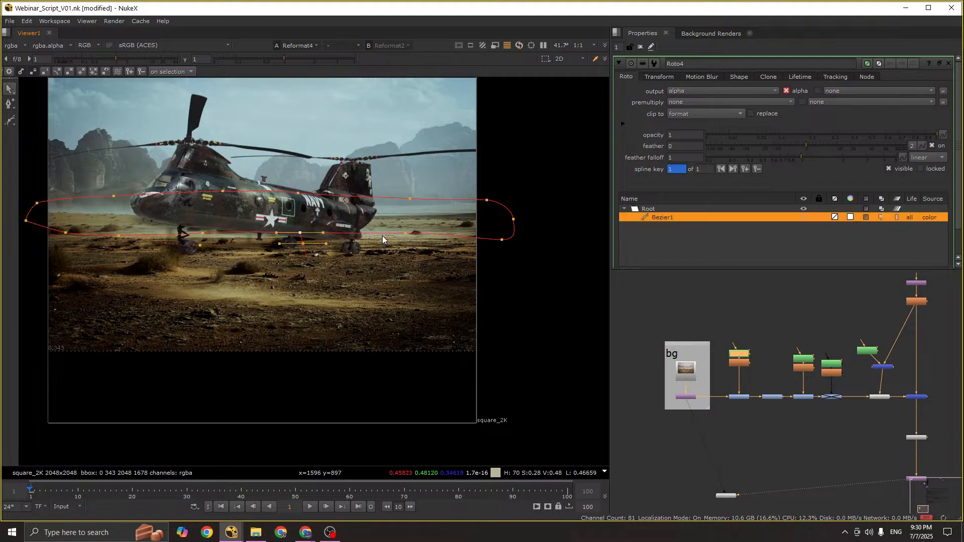
drag(409, 245, 508, 247)
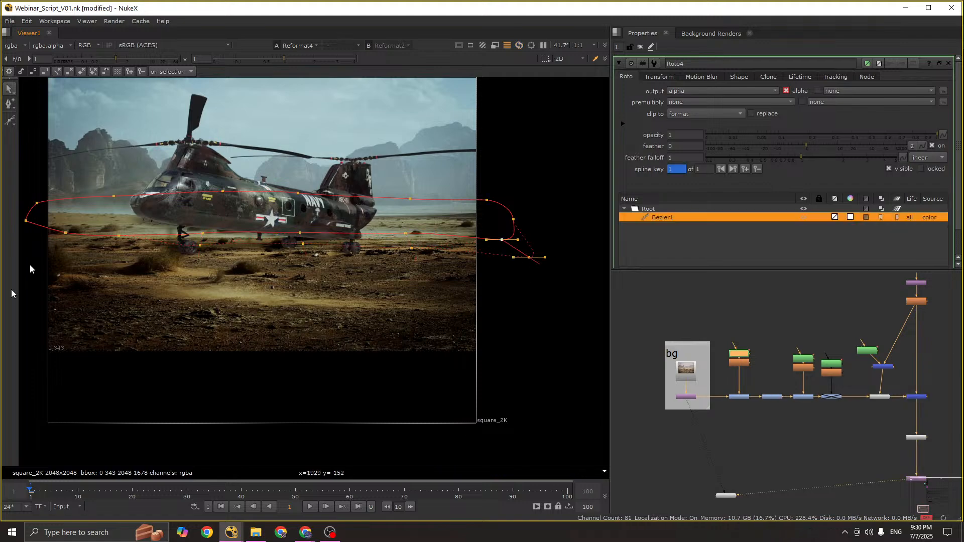
Step: Toggle Grade8 off and on to compare the horizon band, and save the script
double_click(739, 397)
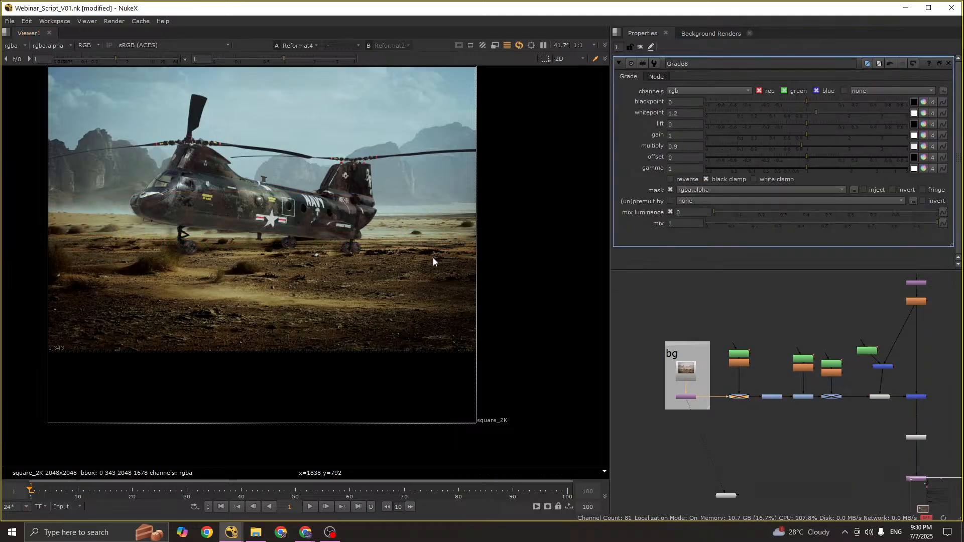
key(d)
key(d)
key(ctrl+s)
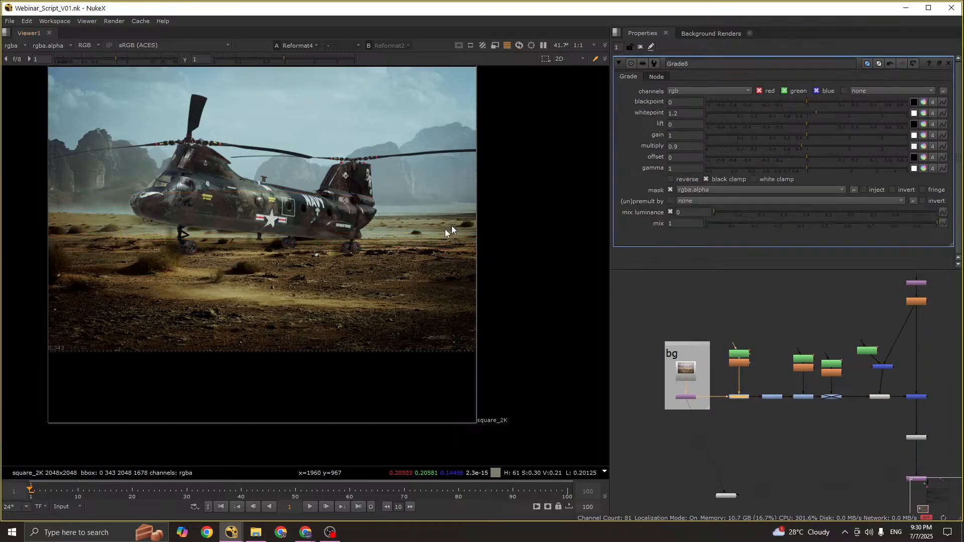
Step: Examine the helicopter's render-pass merge tree in the full-screen node graph
drag(427, 151, 170, 261)
scroll(754, 402, down, 3)
middle_drag(765, 414, 509, 391)
key(space)
middle_drag(607, 290, 577, 348)
scroll(536, 221, up, 3)
middle_drag(501, 288, 504, 339)
middle_drag(584, 281, 549, 222)
middle_drag(327, 271, 348, 215)
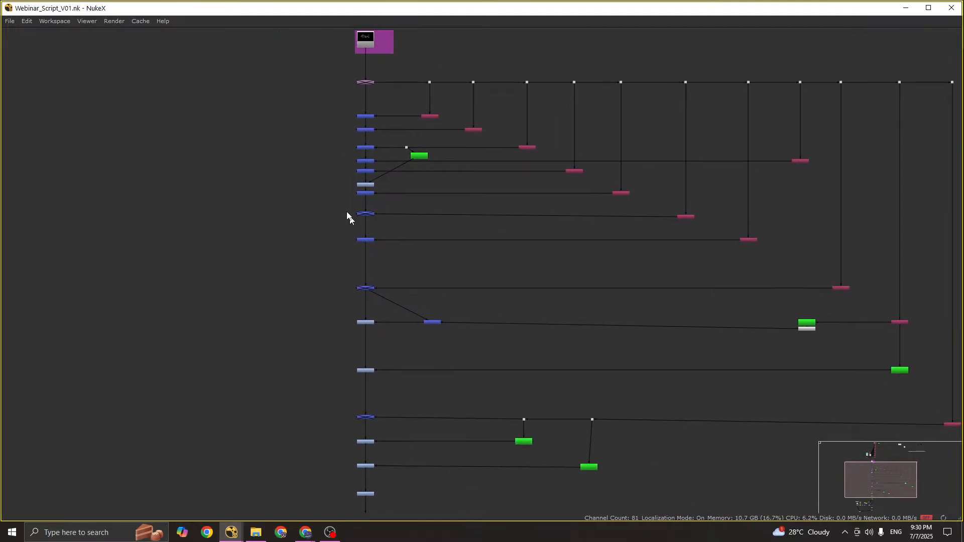
scroll(350, 179, up, 4)
drag(262, 169, 484, 209)
scroll(484, 209, down, 6)
scroll(438, 243, up, 5)
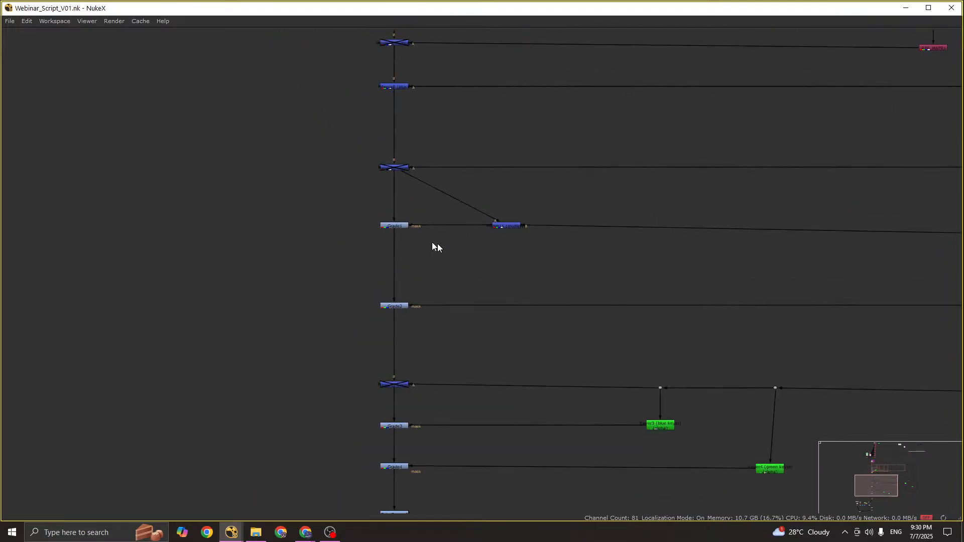
Step: Examine the masked Grade nodes, their keyers and ColorCorrect2 in the lower part of the helicopter chain
middle_drag(582, 369, 555, 327)
drag(311, 164, 441, 237)
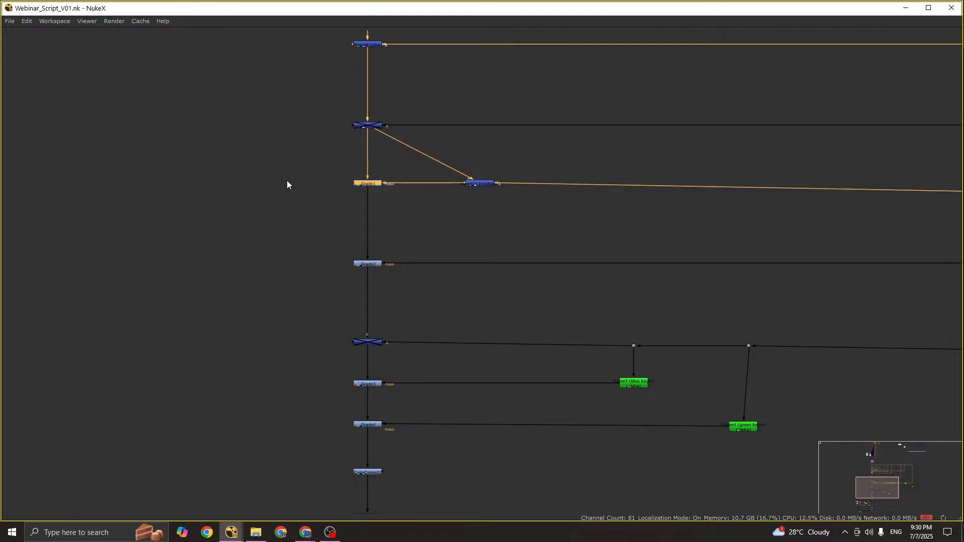
drag(288, 189, 462, 270)
middle_drag(421, 395, 429, 304)
drag(331, 268, 464, 329)
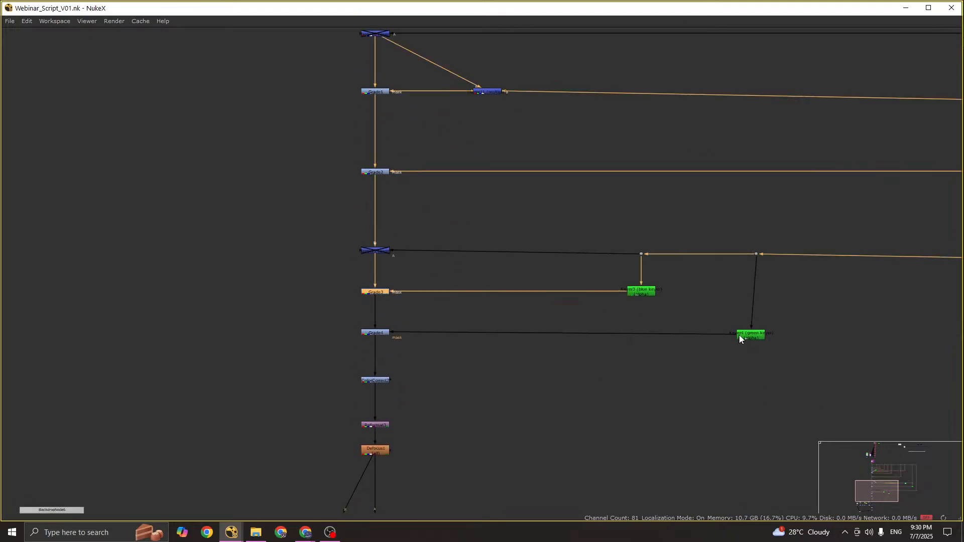
click(752, 334)
scroll(400, 263, up, 4)
drag(368, 293, 687, 389)
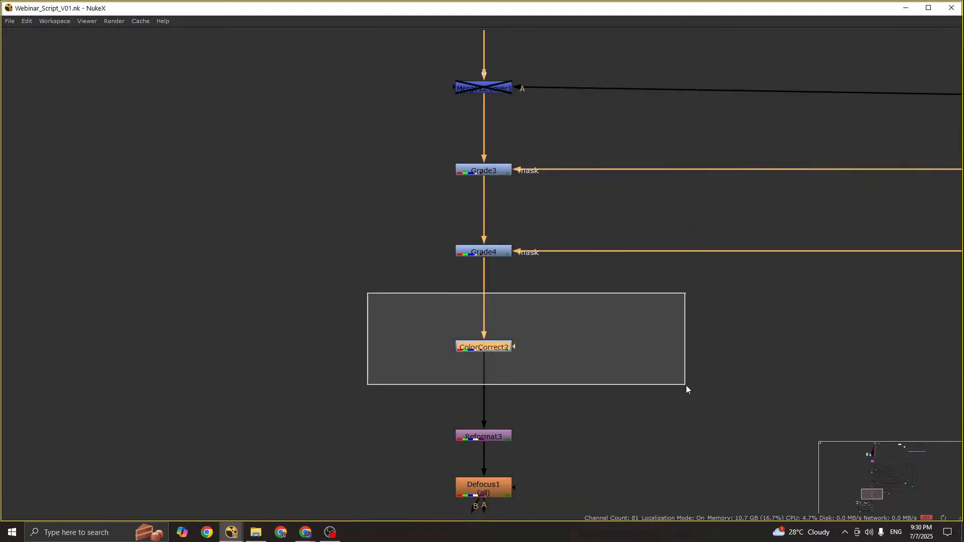
scroll(618, 378, down, 8)
key(space)
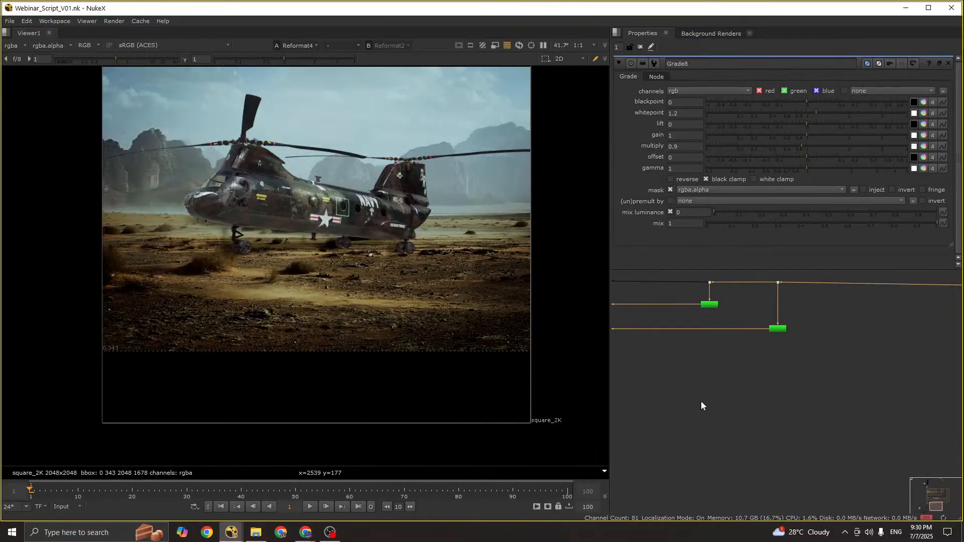
Step: View the Read7 helicopter render, followed by Merge2 where the DIFF1 pass is added
scroll(773, 329, up, 8)
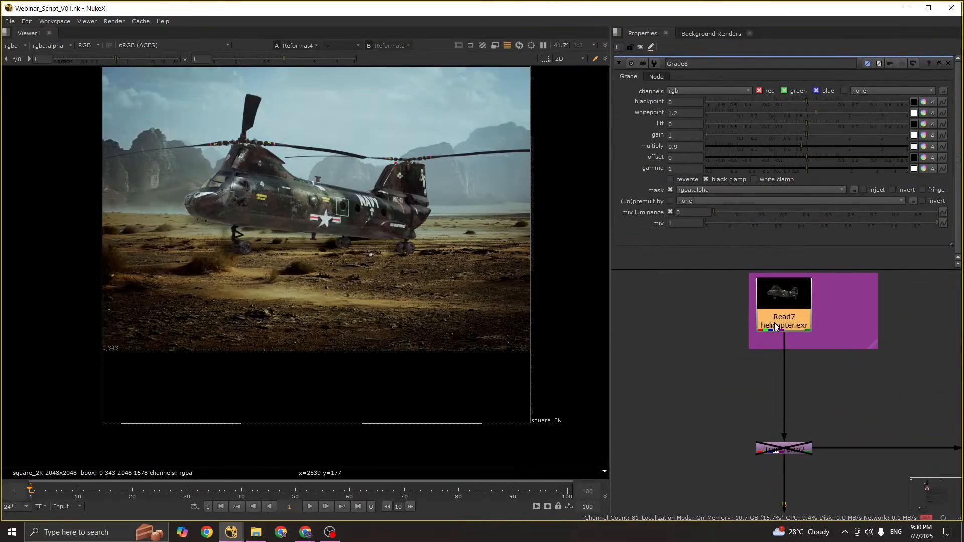
key(1)
middle_drag(822, 472, 779, 381)
scroll(780, 382, down, 1)
middle_drag(773, 418, 765, 347)
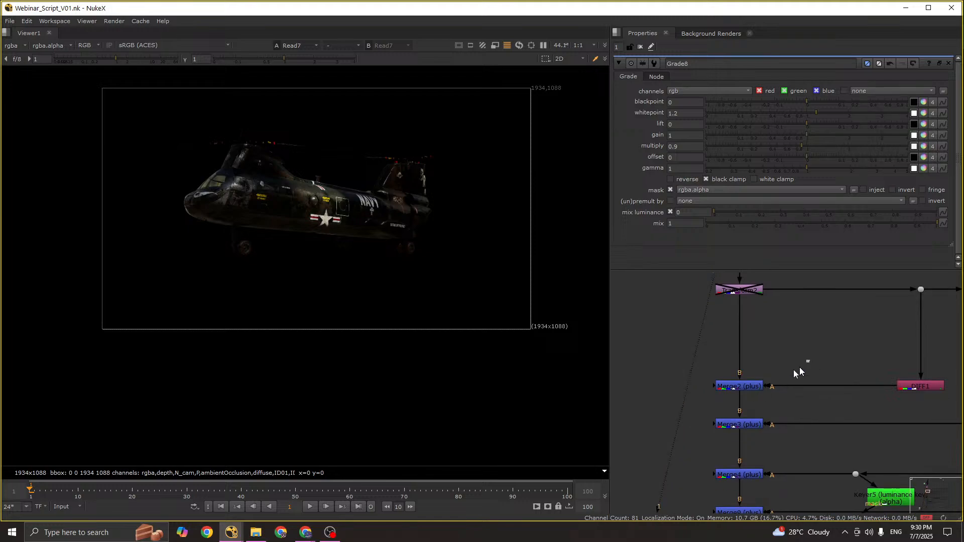
drag(807, 360, 672, 402)
key(1)
scroll(767, 365, down, 1)
middle_drag(672, 402, 706, 372)
scroll(706, 372, down, 2)
scroll(827, 366, up, 3)
middle_drag(769, 380, 848, 384)
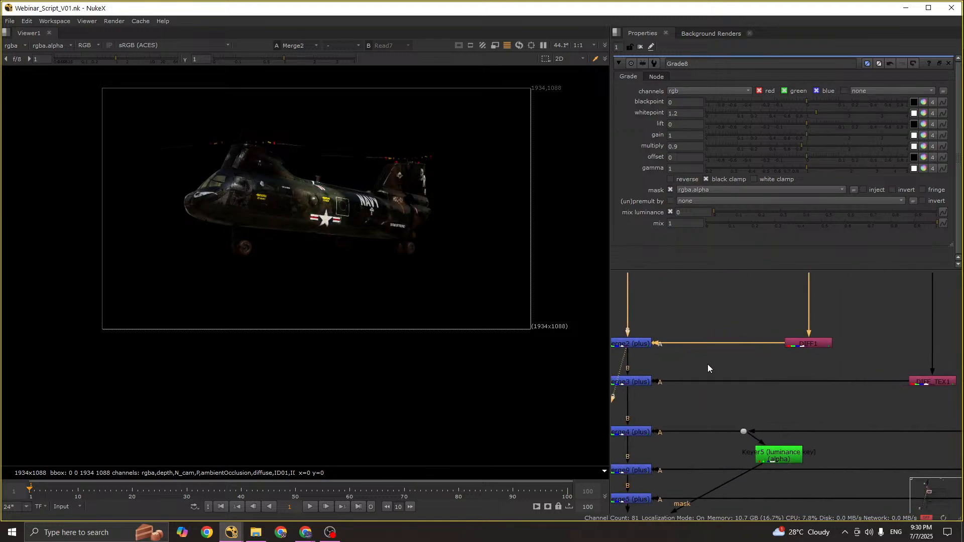
Step: View the helicopter build-up at Merge3 and Merge4, and examine the passes feeding these merges
middle_drag(707, 369, 762, 366)
drag(758, 366, 629, 402)
key(1)
middle_drag(718, 435, 746, 360)
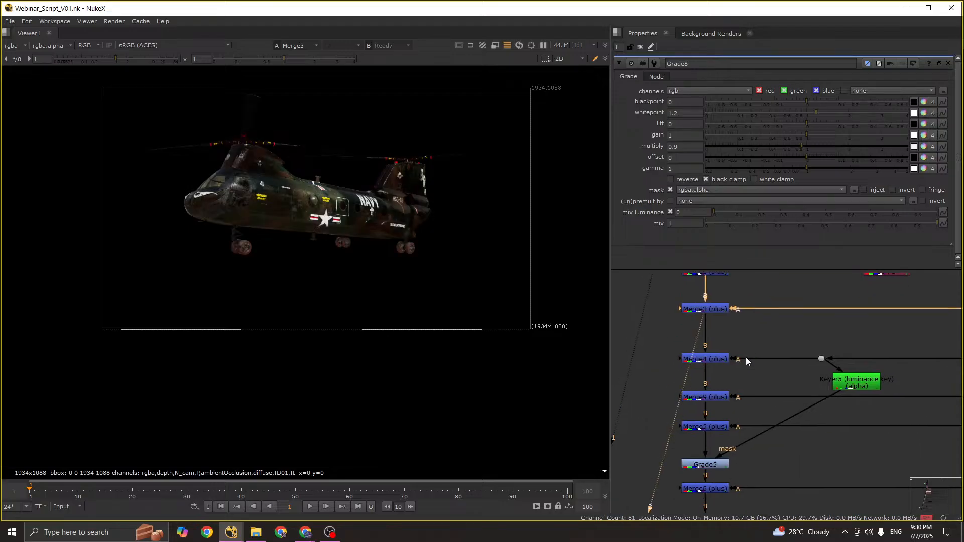
drag(758, 330, 652, 375)
scroll(746, 373, down, 3)
scroll(929, 370, up, 4)
middle_drag(929, 370, 833, 382)
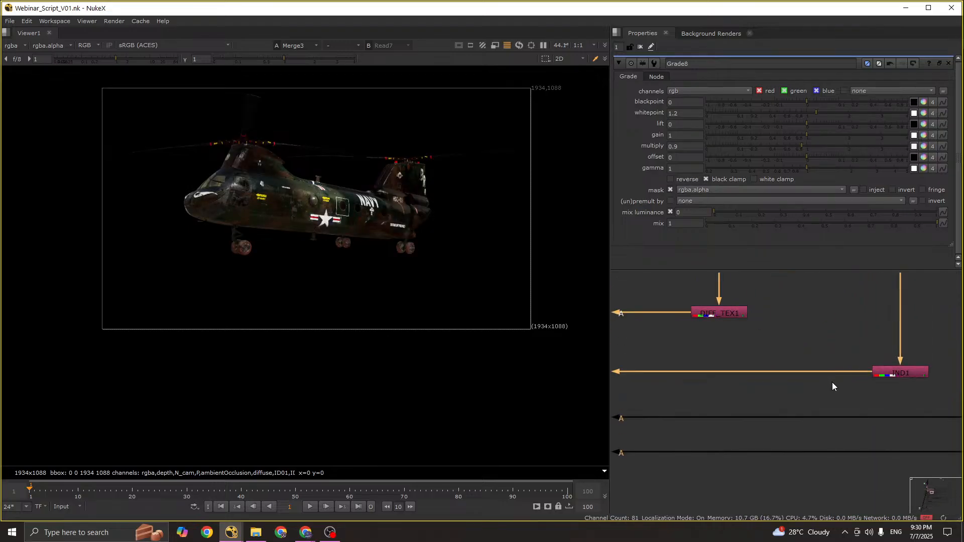
scroll(871, 378, down, 3)
middle_drag(667, 380, 831, 377)
click(696, 358)
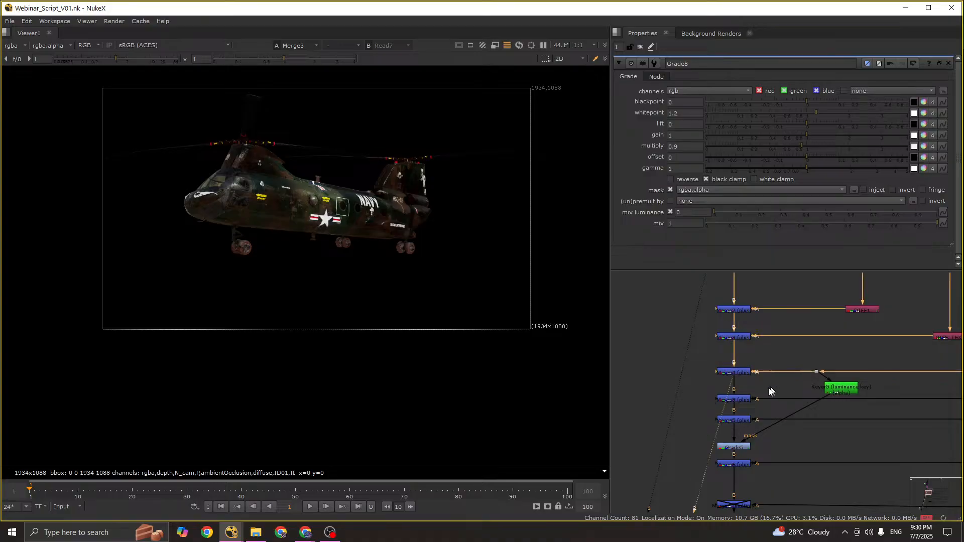
Step: View the helicopter build-up at Merge9 and Merge5 in the pass merge chain
scroll(735, 396, up, 2)
scroll(757, 408, down, 2)
middle_drag(908, 417, 782, 405)
scroll(894, 400, down, 1)
scroll(906, 396, up, 4)
scroll(917, 400, down, 5)
scroll(778, 403, up, 3)
click(736, 409)
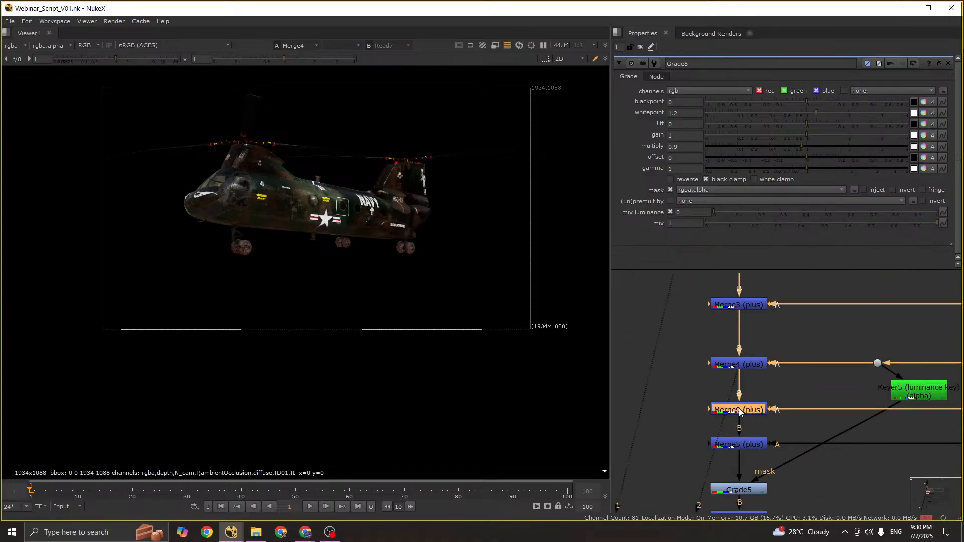
key(1)
click(735, 446)
key(1)
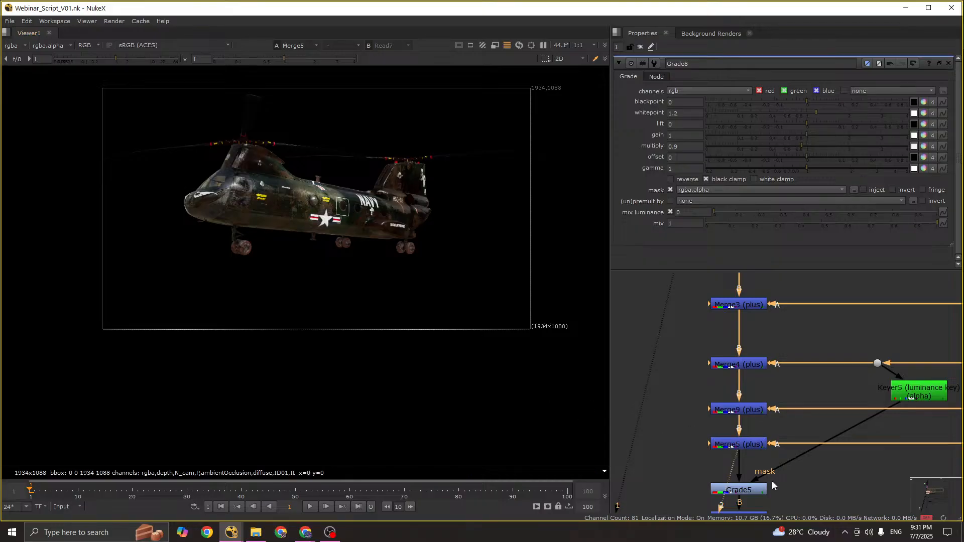
Step: View the helicopter at Grade5 and compare it with the ungraded Merge5 output
middle_drag(772, 480, 742, 418)
click(722, 426)
key(1)
scroll(362, 204, up, 1)
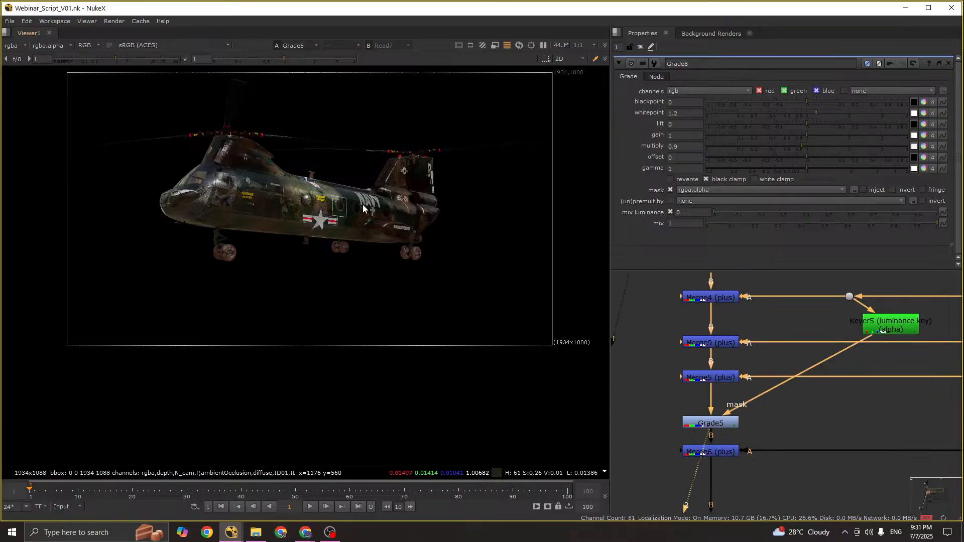
scroll(362, 204, up, 3)
key(1)
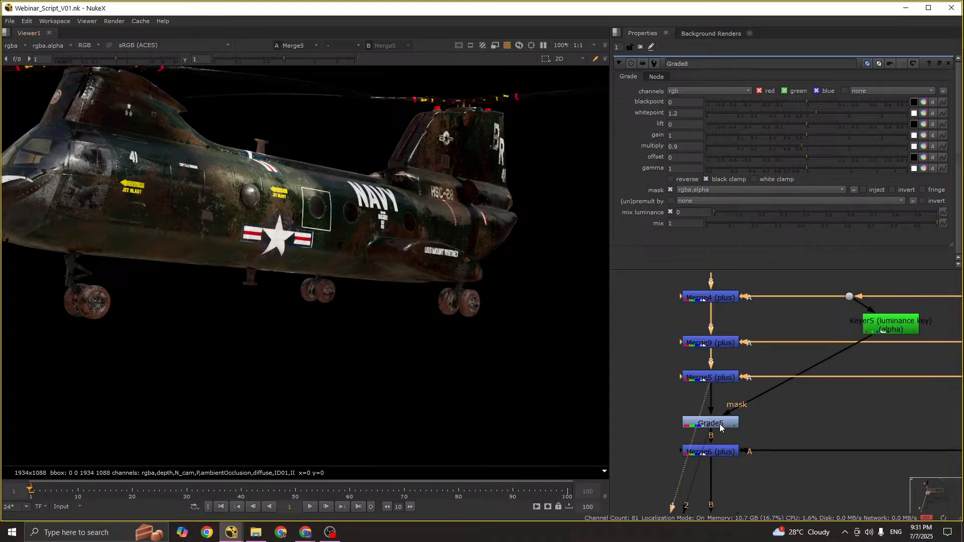
click(719, 423)
key(2)
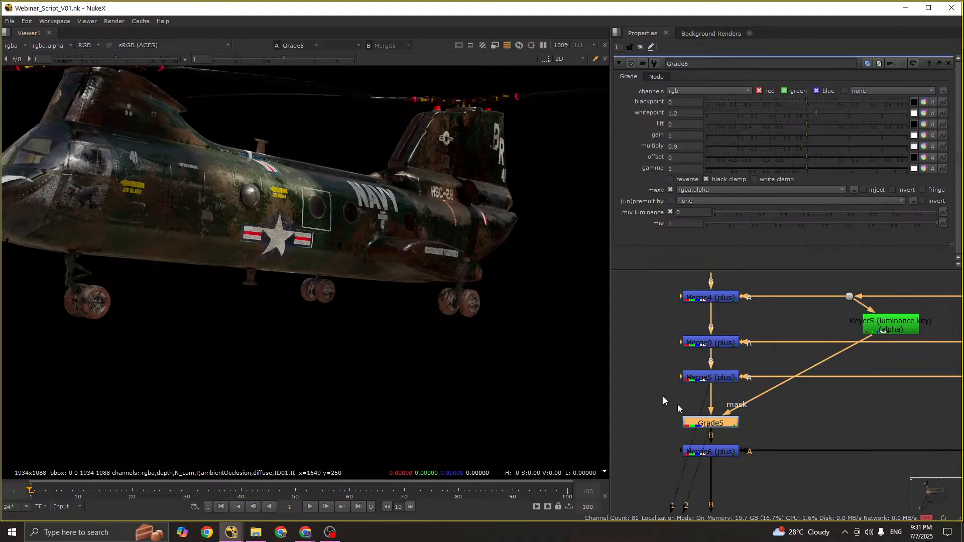
Step: Toggle Grade5 off and on repeatedly to compare its masked effect on the helicopter, leaving it enabled
key(d)
key(d)
key(d)
key(d)
key(d)
key(d)
key(d)
scroll(396, 211, down, 3)
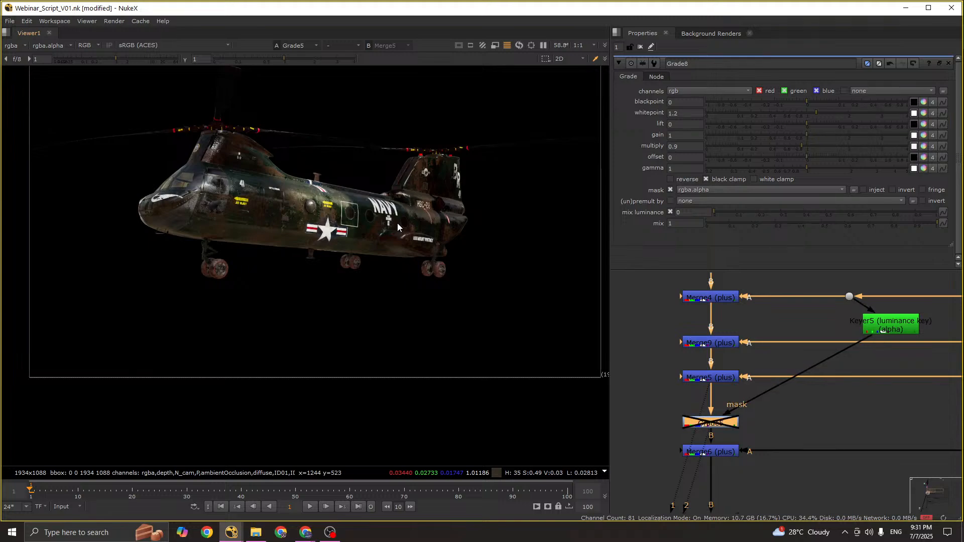
key(d)
key(d)
key(d)
scroll(724, 392, down, 2)
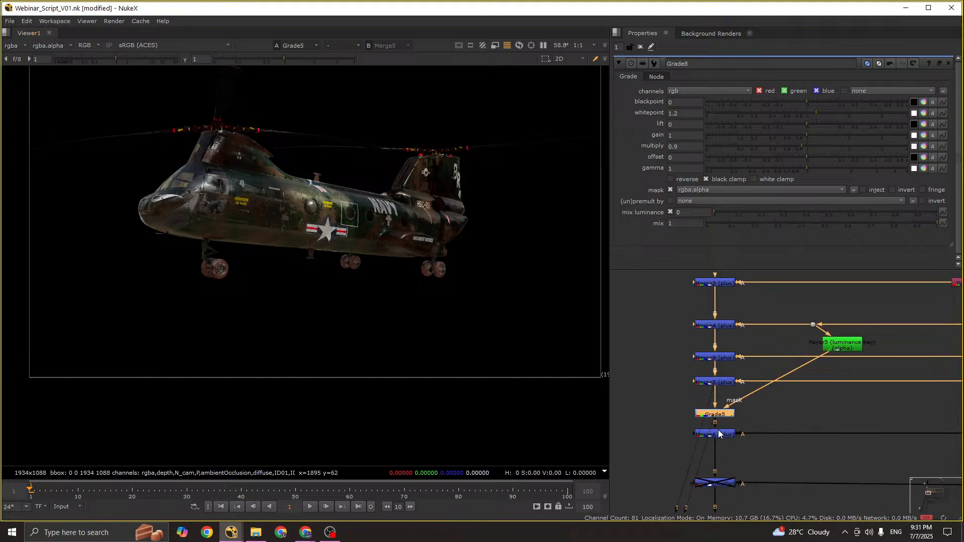
Step: View the helicopter build-up from Merge6 through Merge7 down to Merge10 in the pass merge chain
click(718, 434)
key(2)
click(731, 468)
middle_drag(727, 499, 726, 417)
click(719, 401)
key(2)
click(720, 441)
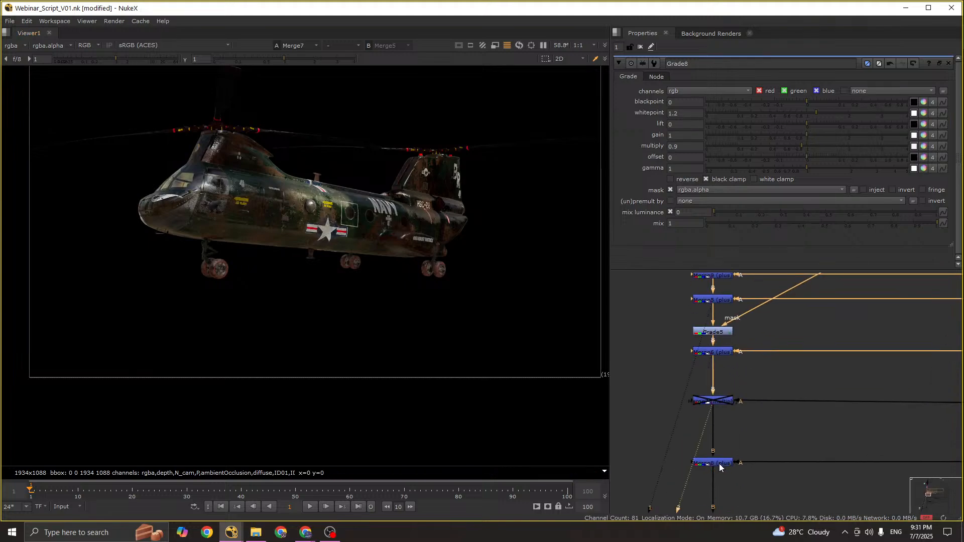
click(719, 463)
key(2)
click(725, 472)
middle_drag(725, 471, 723, 354)
click(719, 462)
key(2)
middle_drag(719, 462, 710, 354)
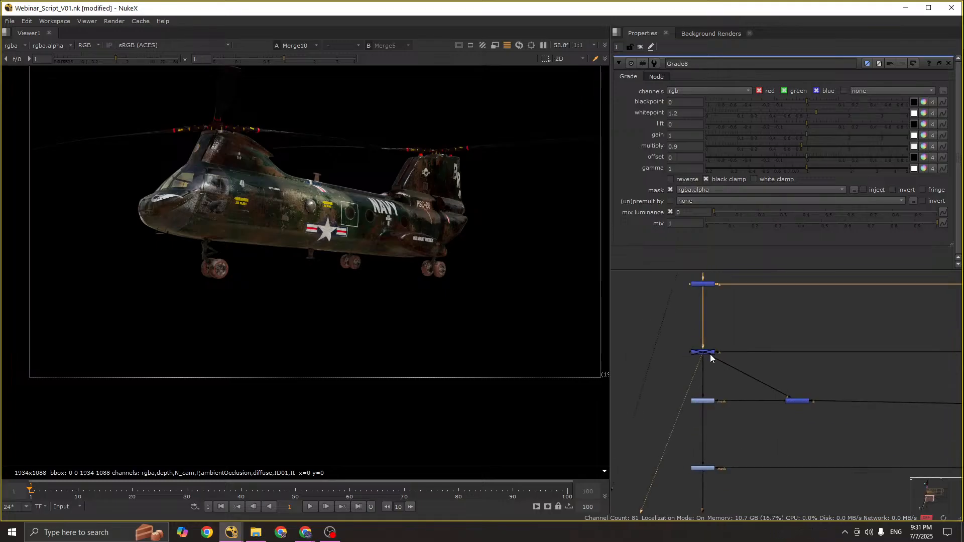
Step: View the helicopter at Grade1 and toggle the node to compare its masked effect on the rotor blades
scroll(730, 402, up, 3)
click(682, 402)
key(2)
click(682, 413)
middle_drag(687, 434, 714, 388)
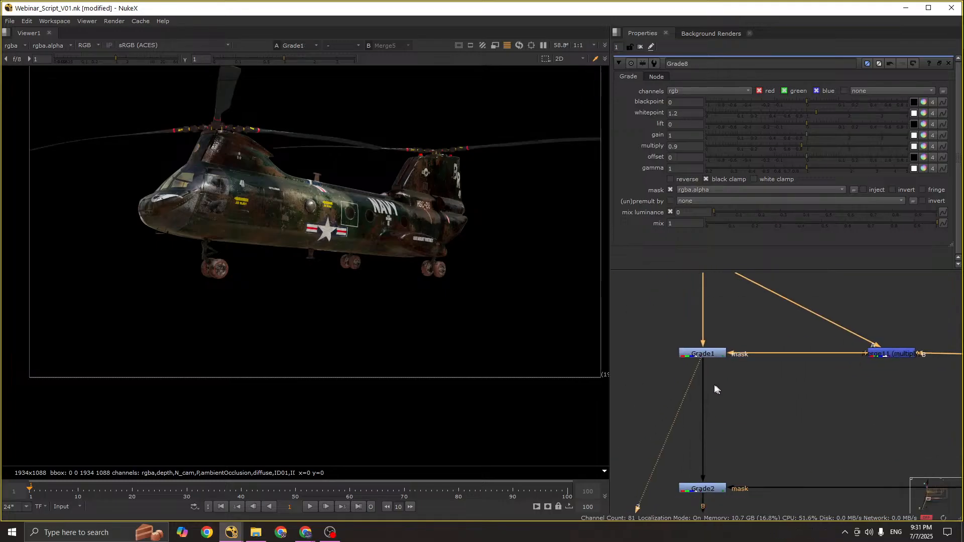
middle_drag(287, 147, 289, 210)
click(708, 354)
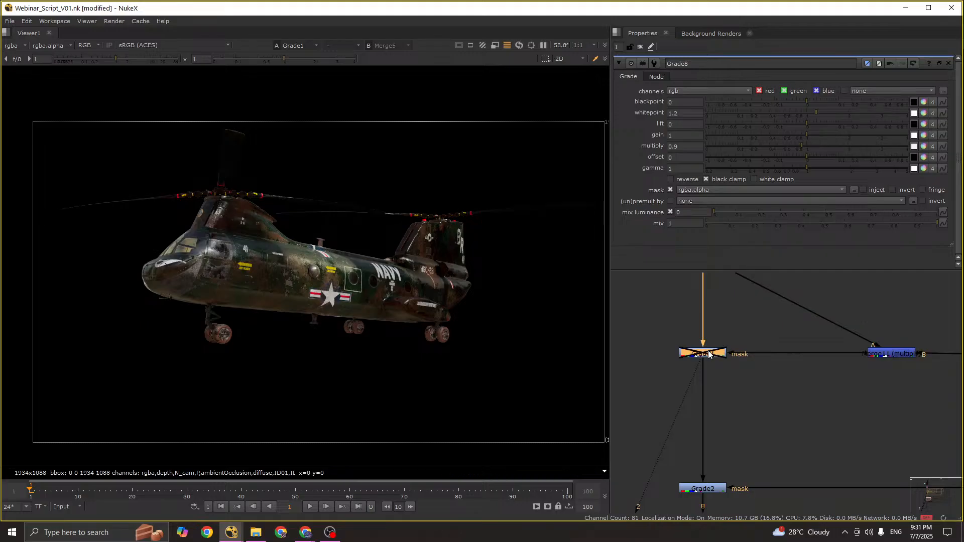
Step: View the helicopter at Grade2 and open that node's properties to examine its gain and multiply settings
middle_drag(737, 442, 746, 285)
click(727, 329)
key(2)
click(653, 358)
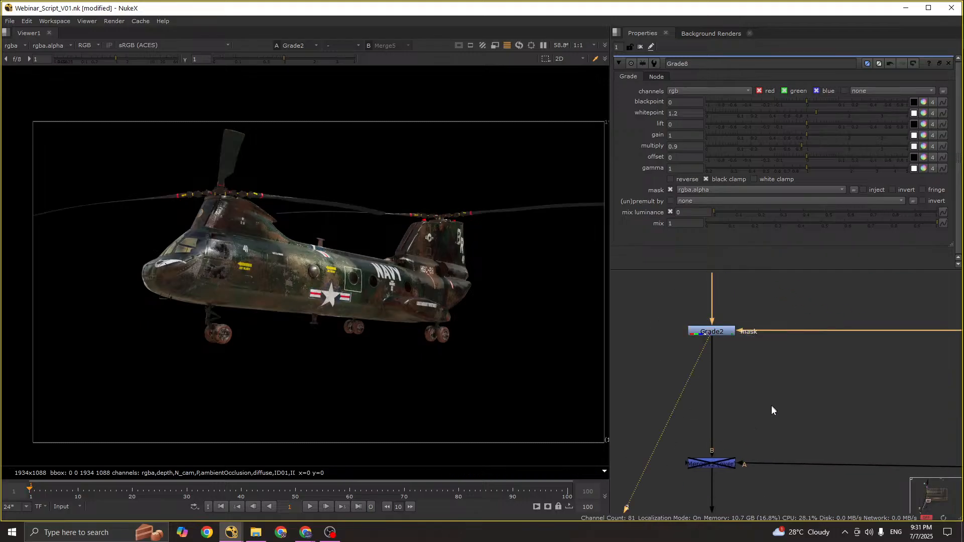
double_click(720, 332)
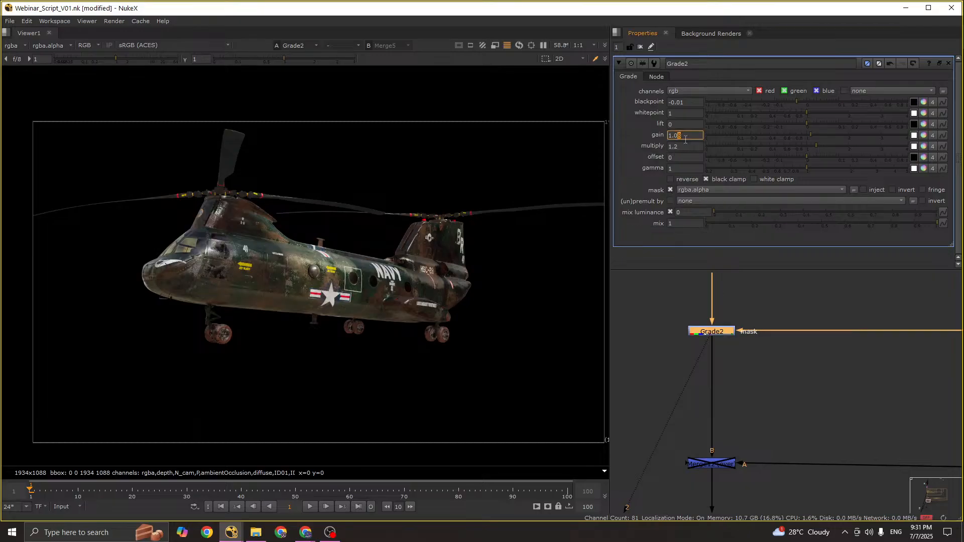
scroll(753, 374, down, 4)
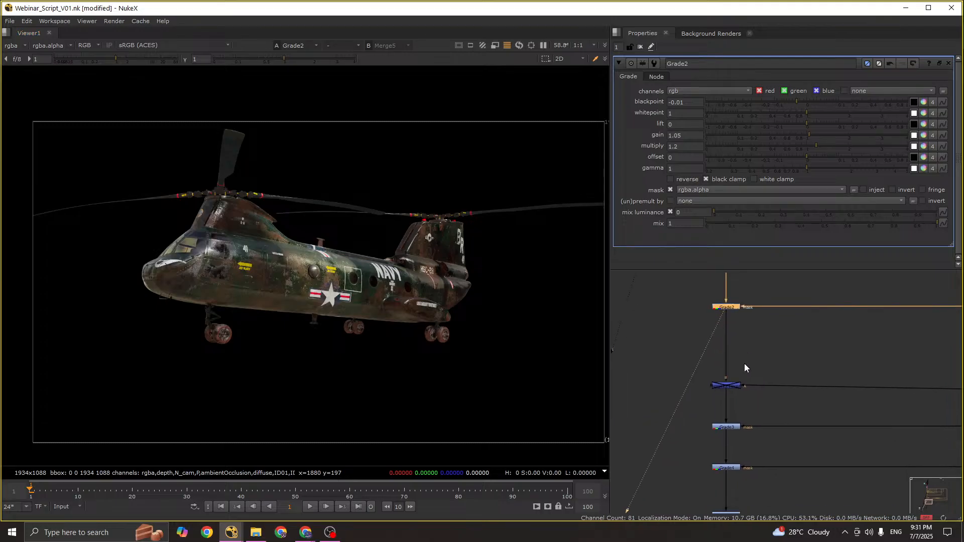
Step: View the helicopter at Grade3 and Grade4, and save the script
scroll(744, 366, up, 2)
click(722, 441)
key(1)
middle_drag(734, 485, 730, 401)
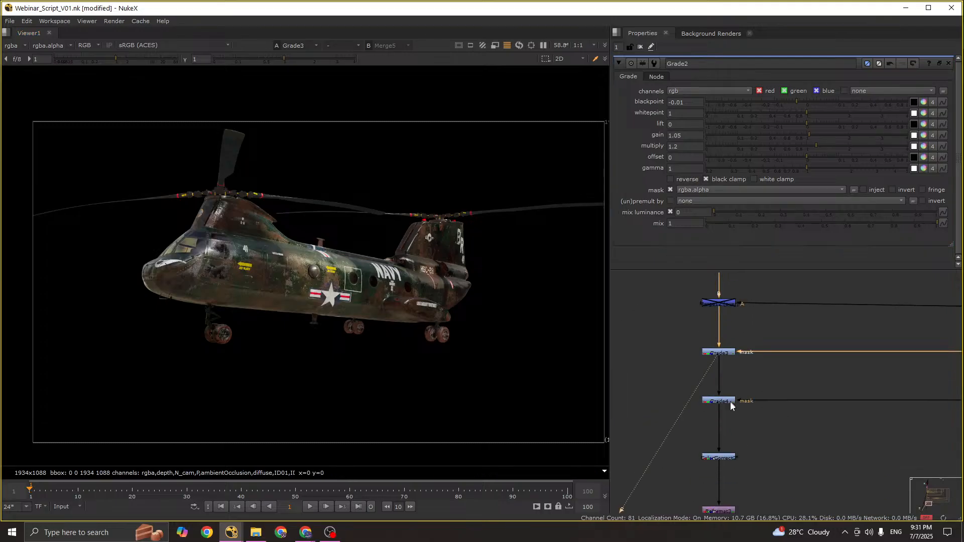
key(1)
scroll(329, 275, down, 3)
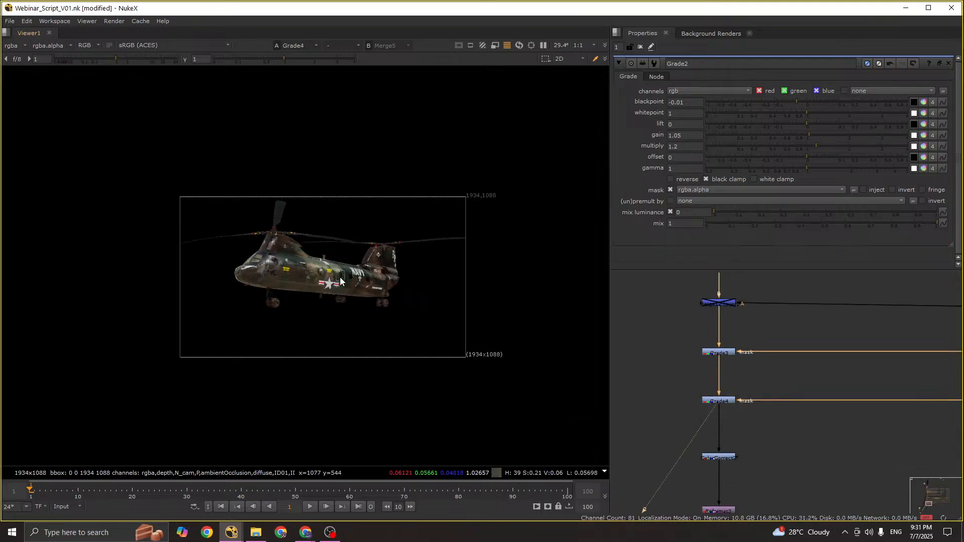
key(ctrl+s)
drag(155, 198, 512, 336)
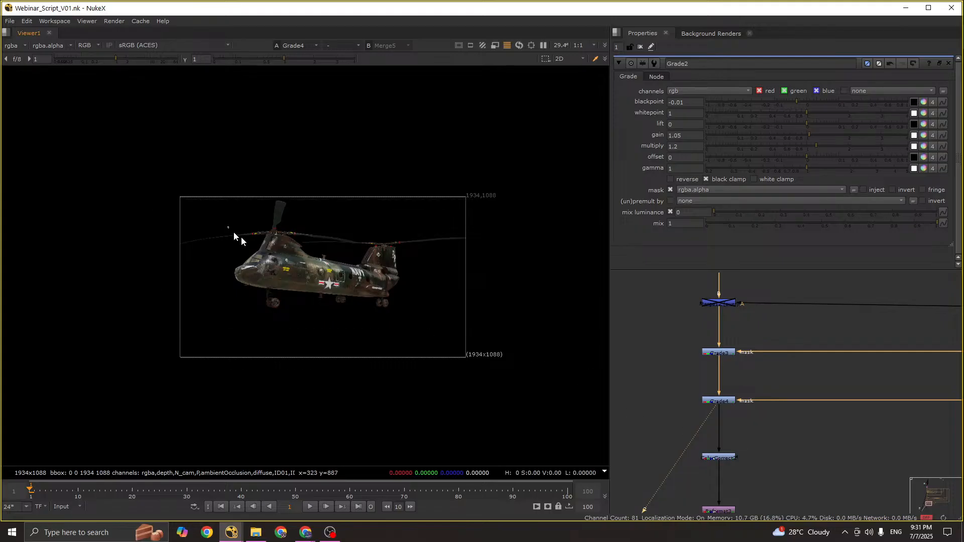
Step: Compare the helicopter at Grade4 with the ColorCorrect2 output, both close up on the fuselage and in full
scroll(349, 294, up, 4)
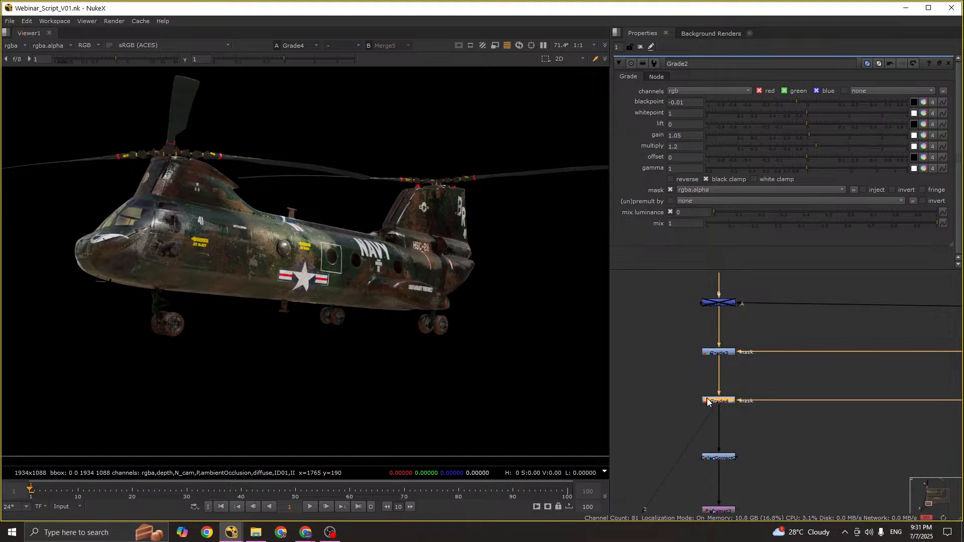
key(1)
click(722, 460)
drag(449, 186, 469, 214)
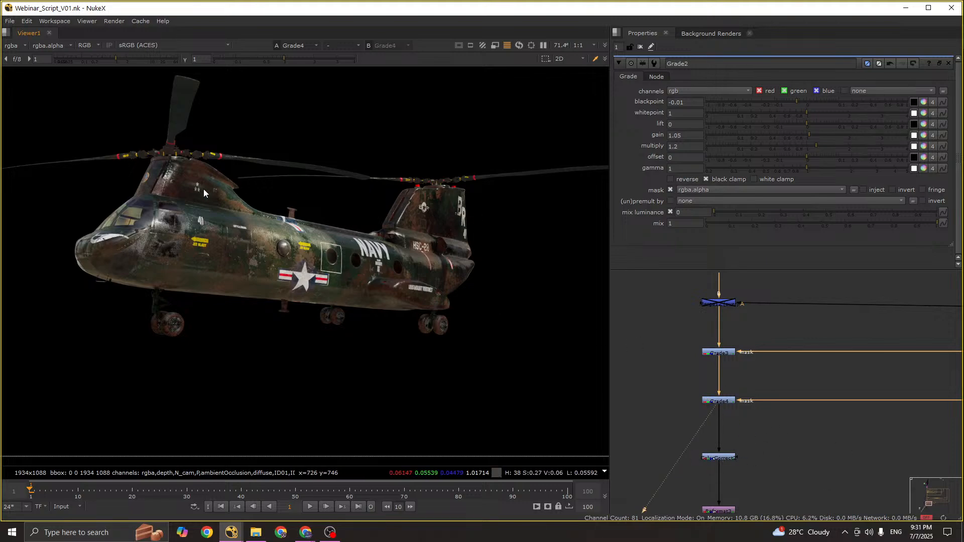
scroll(125, 116, down, 4)
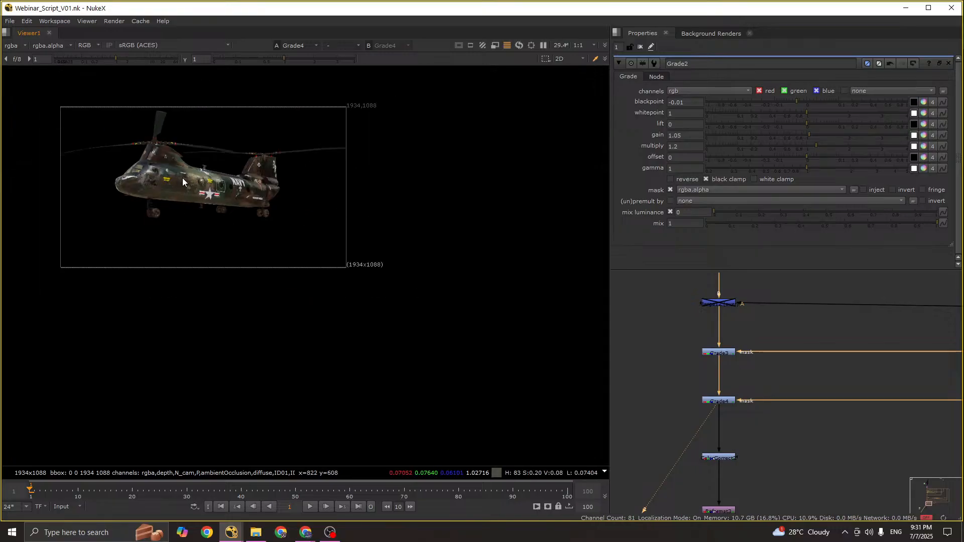
scroll(183, 178, up, 2)
click(714, 403)
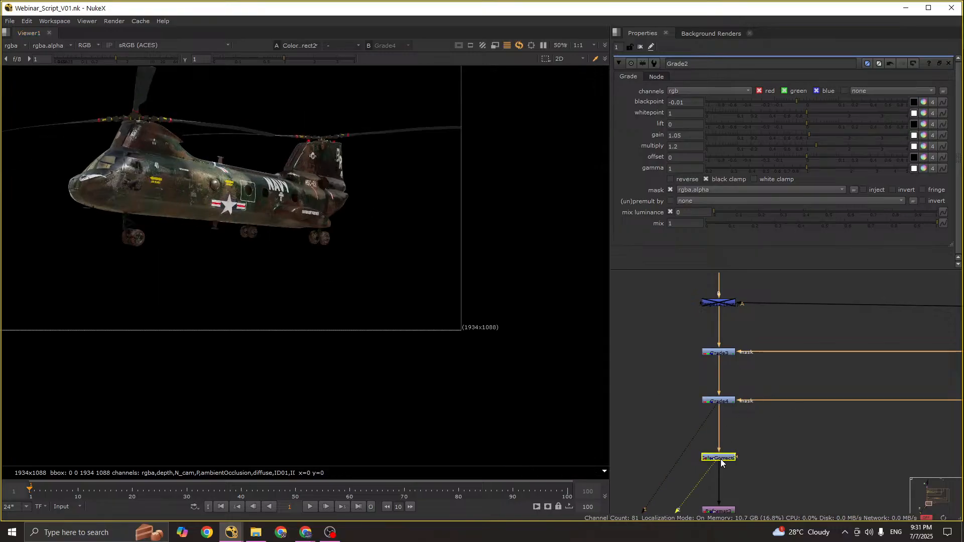
scroll(323, 224, up, 4)
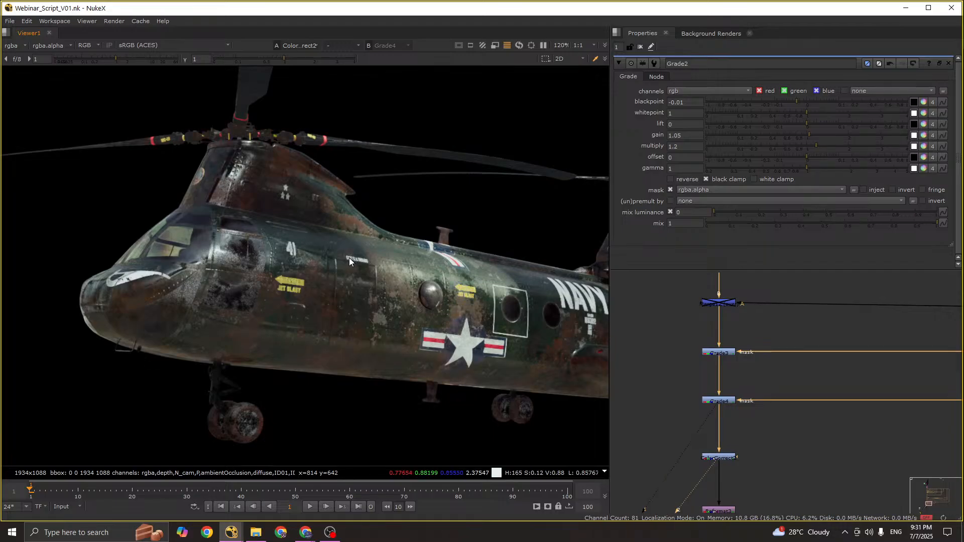
scroll(379, 254, up, 5)
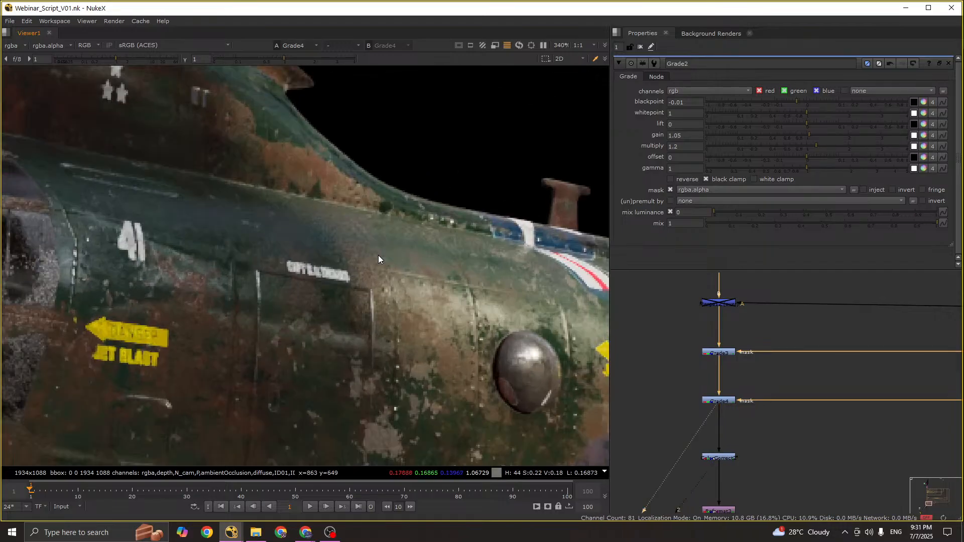
scroll(378, 255, down, 9)
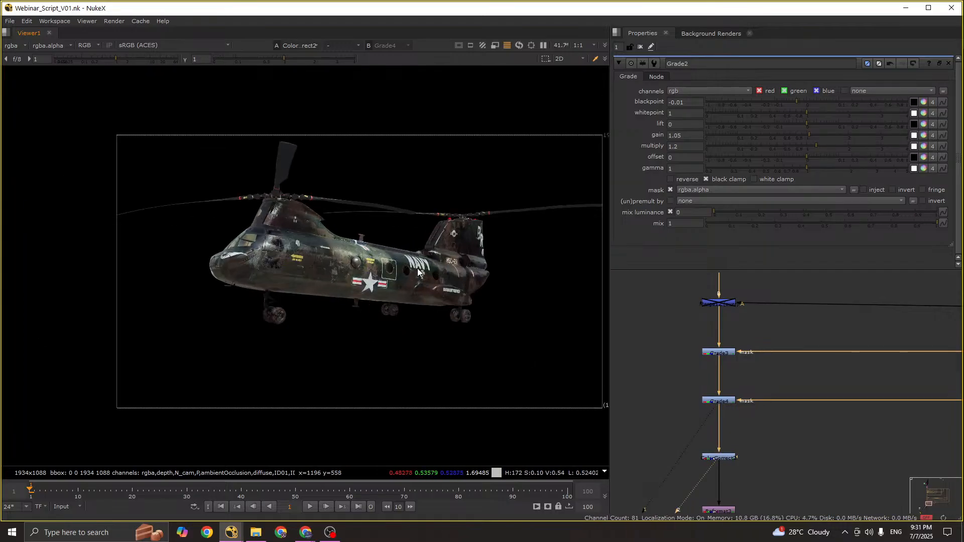
scroll(417, 267, up, 4)
scroll(758, 452, down, 5)
Step: View the desert plate at Reformat2 and compare it with the first Grade node masked by Roto4
middle_drag(759, 454, 797, 385)
scroll(754, 451, up, 4)
key(1)
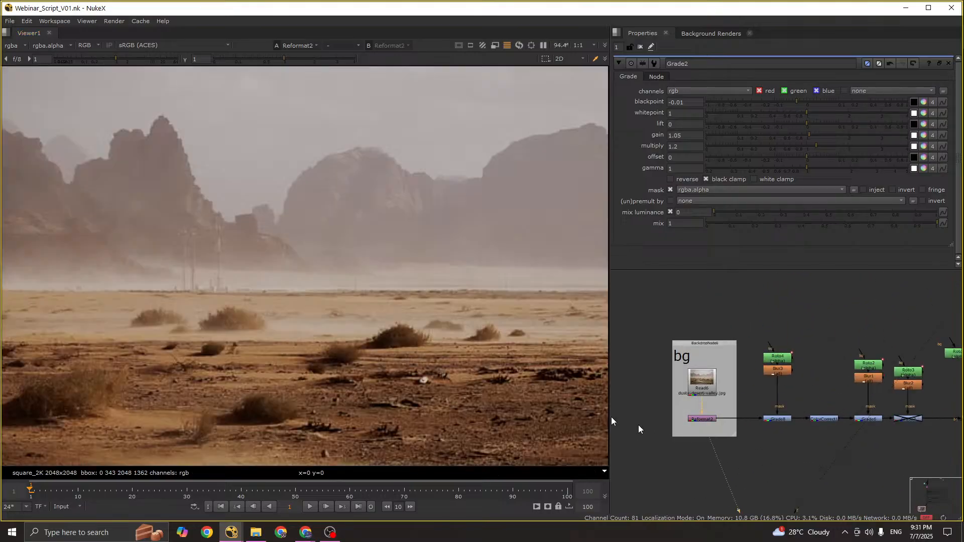
key(f)
drag(748, 402, 800, 447)
key(1)
key(1)
key(2)
key(1)
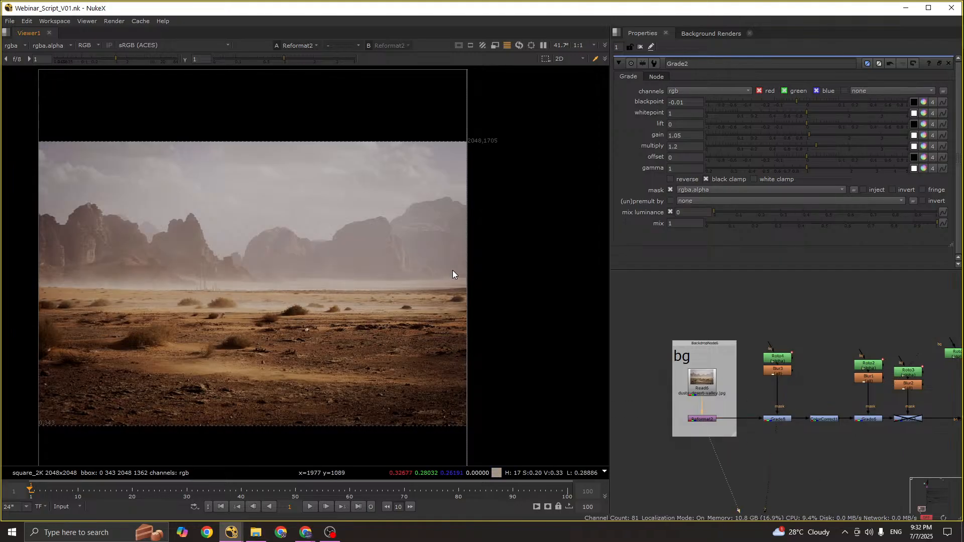
key(2)
key(1)
key(1)
Step: Compare the original desert plate with the output of the background's ColorCorrect node
click(824, 421)
key(2)
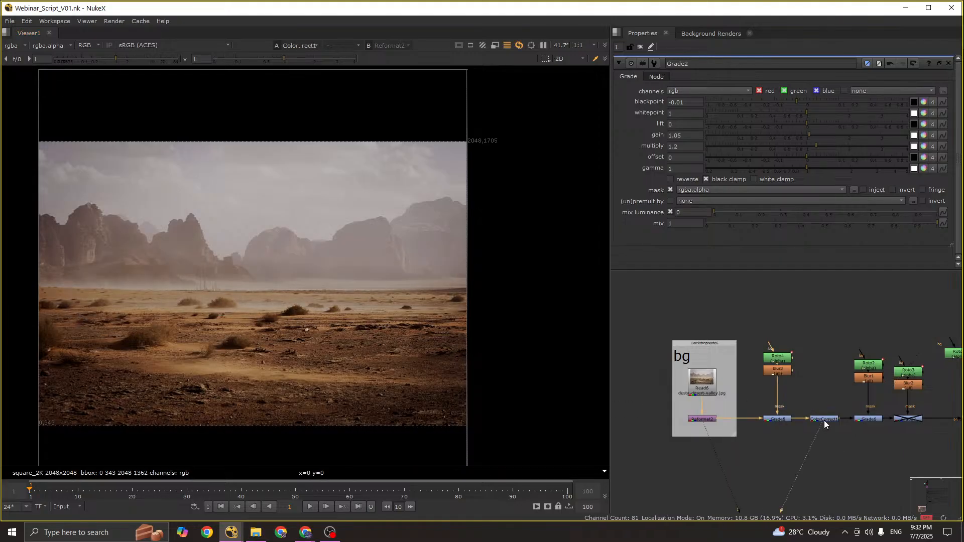
key(1)
key(2)
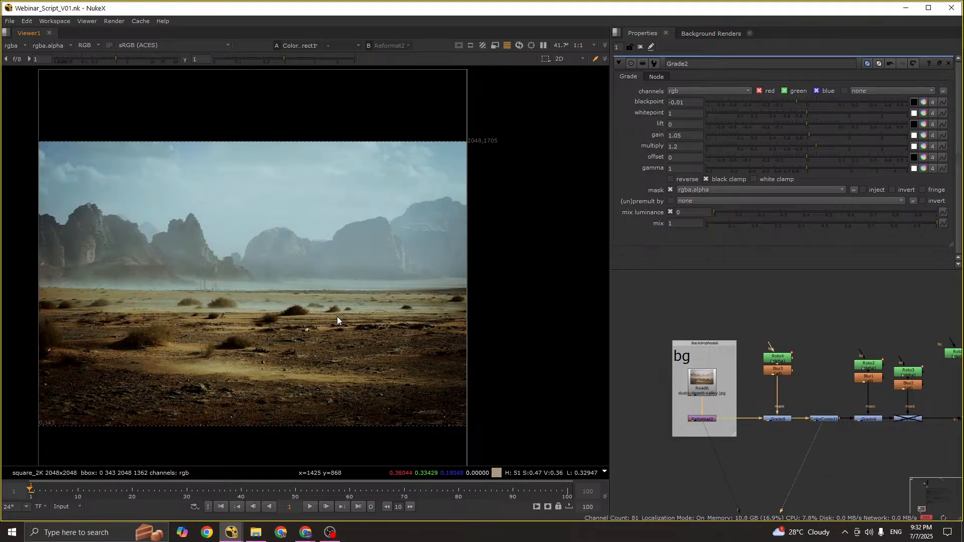
key(1)
key(2)
key(1)
key(2)
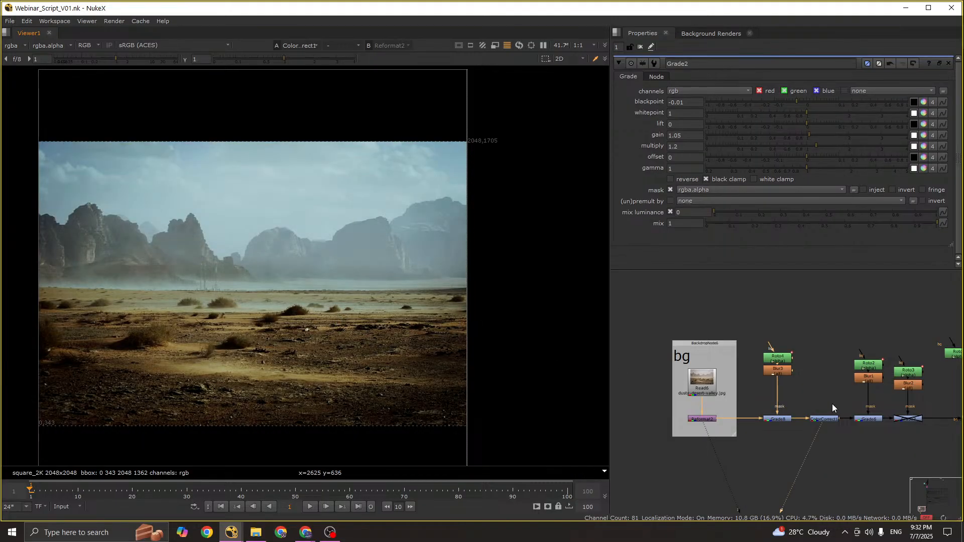
Step: View the desert background at Grade6 and the helicopter's shadow at the DropShadow node
middle_drag(832, 404, 743, 399)
click(748, 394)
key(1)
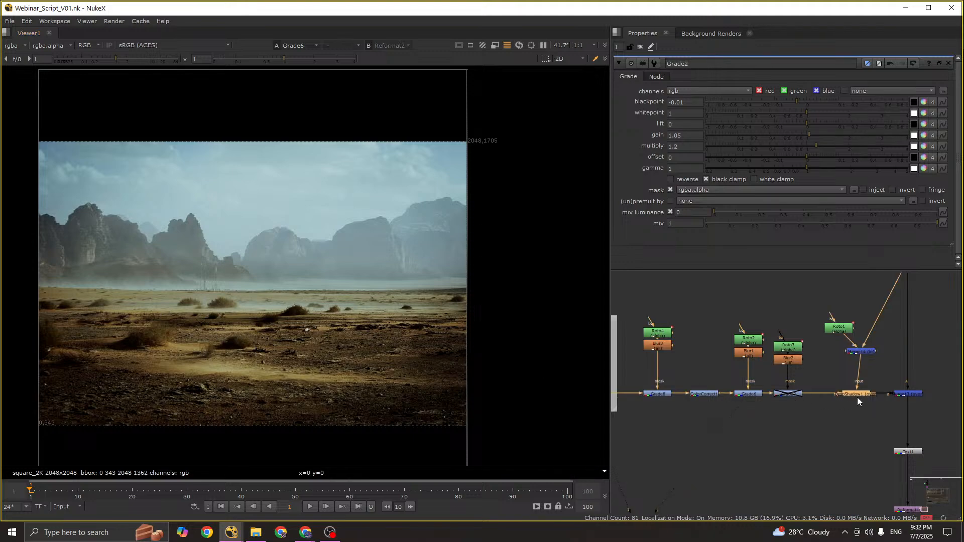
click(857, 395)
key(1)
scroll(211, 312, up, 1)
scroll(211, 314, up, 2)
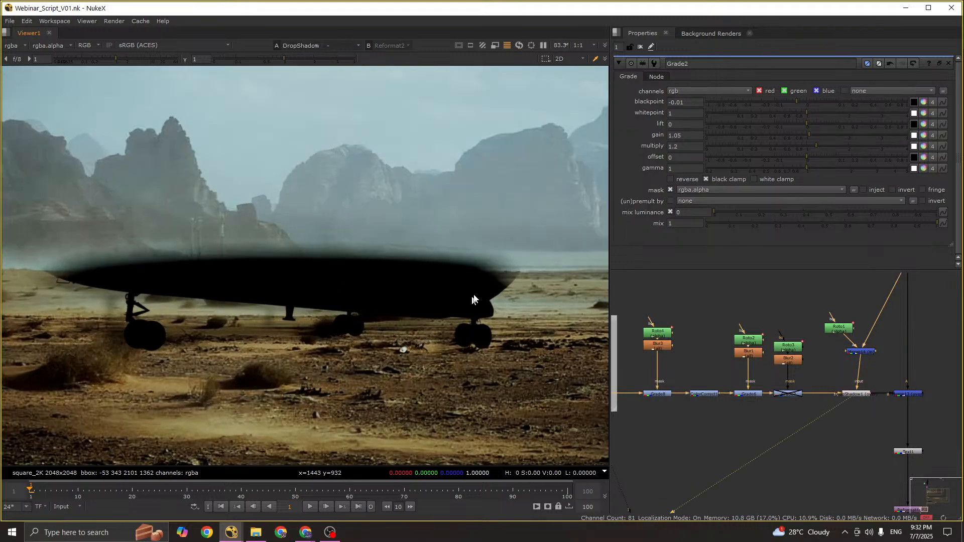
middle_drag(857, 412, 750, 407)
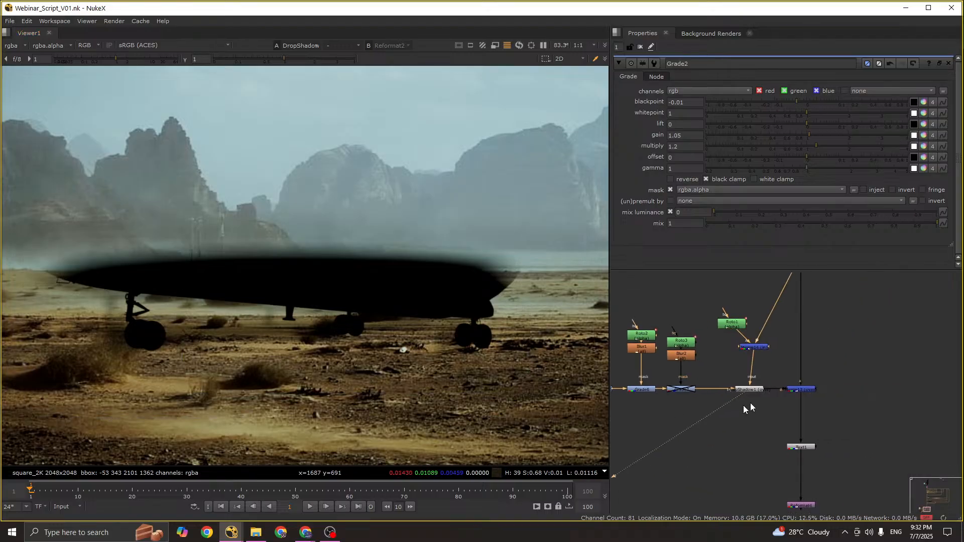
Step: View the helicopter merged over the graded desert at Merge13
click(798, 390)
key(1)
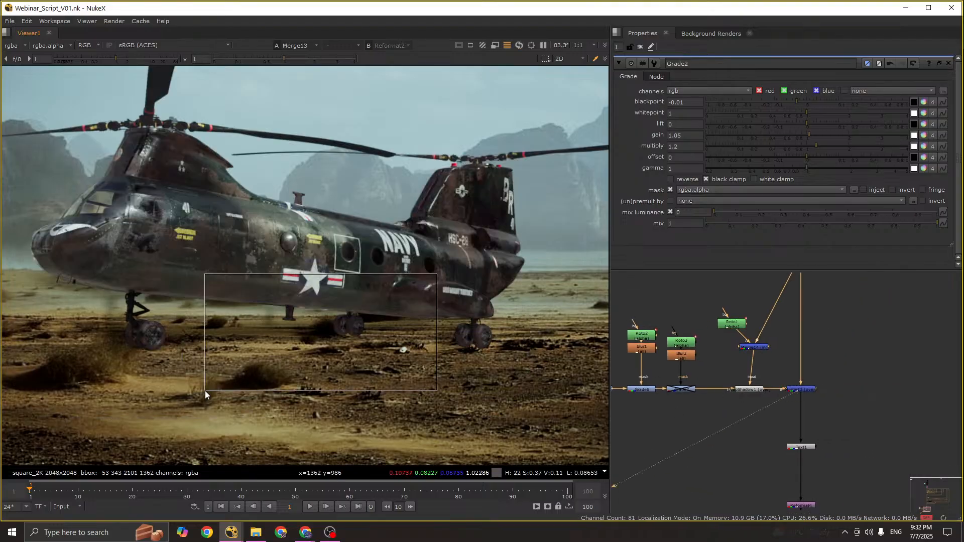
scroll(800, 397, down, 3)
scroll(699, 400, up, 1)
Step: View the original desert plate at Reformat2, followed by the final composite at Reformat4
click(698, 397)
key(1)
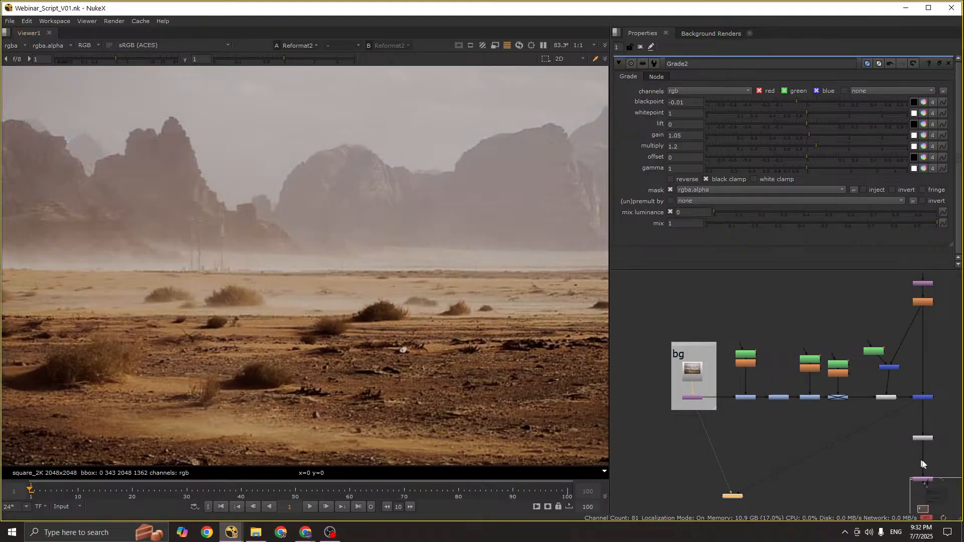
scroll(920, 463, down, 1)
middle_drag(920, 463, 822, 382)
drag(857, 390, 765, 412)
key(1)
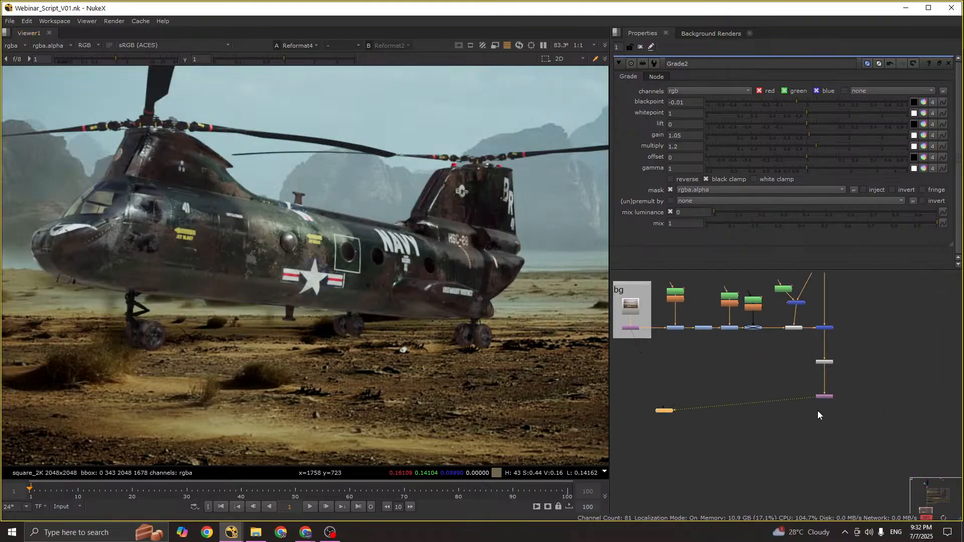
Step: View the ungraded composite of BG and CG PASS at the top of the script to compare with the final
scroll(817, 411, up, 3)
scroll(765, 368, up, 5)
scroll(758, 384, up, 2)
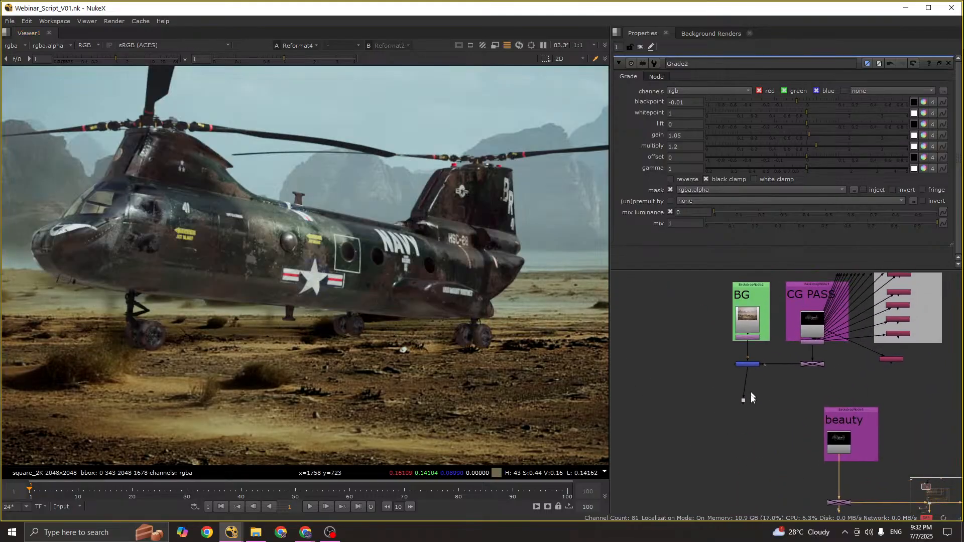
drag(703, 382, 757, 420)
key(1)
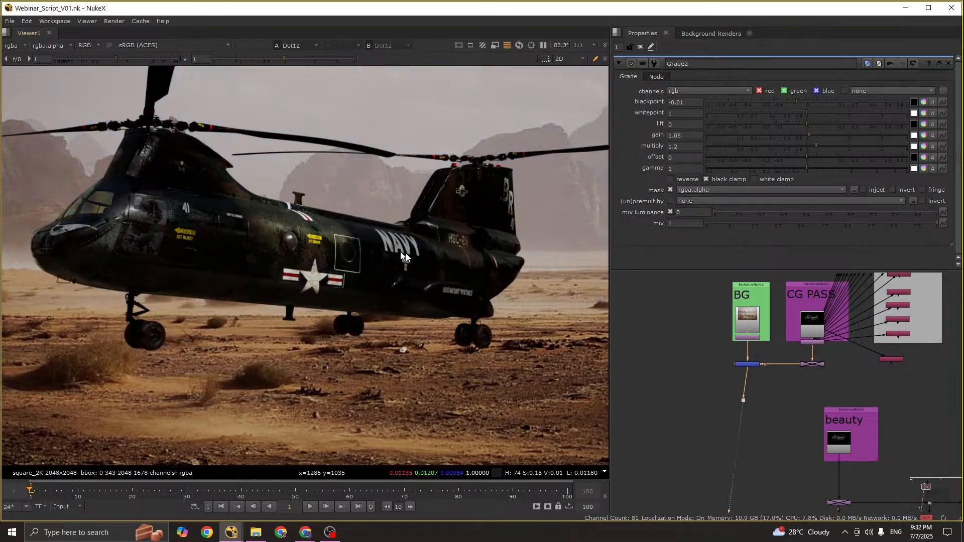
Step: Examine the full frame of the ungraded helicopter composite
scroll(405, 253, down, 5)
drag(491, 137, 226, 318)
scroll(359, 288, up, 3)
scroll(359, 287, down, 1)
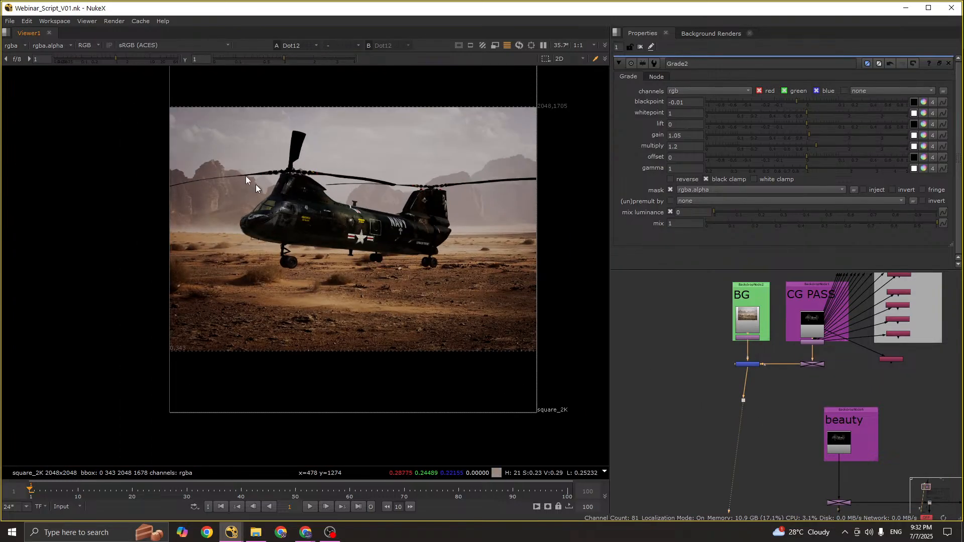
drag(193, 126, 513, 353)
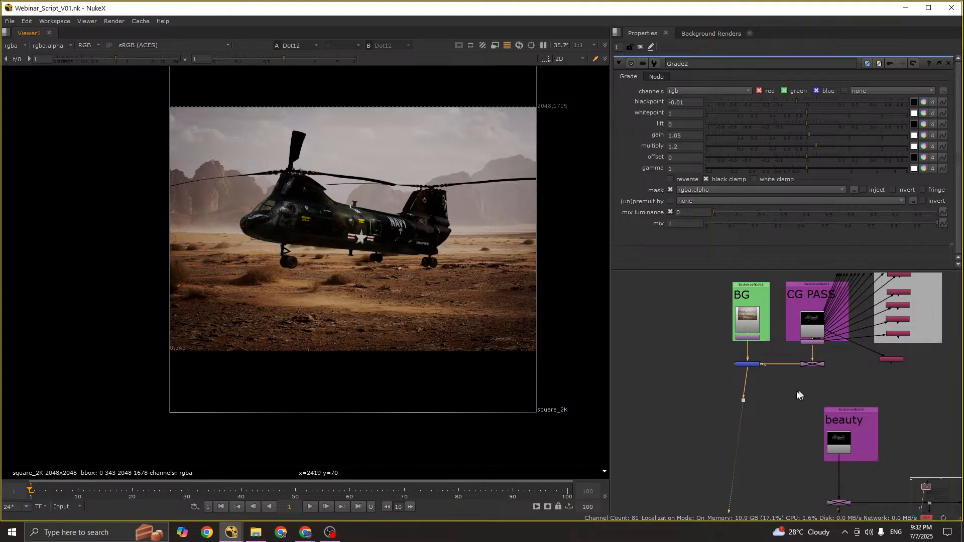
Step: View the final composite at the Reformat4 node at the bottom of the script
scroll(775, 395, down, 5)
middle_drag(838, 490, 793, 326)
middle_drag(763, 494, 783, 411)
scroll(783, 411, up, 3)
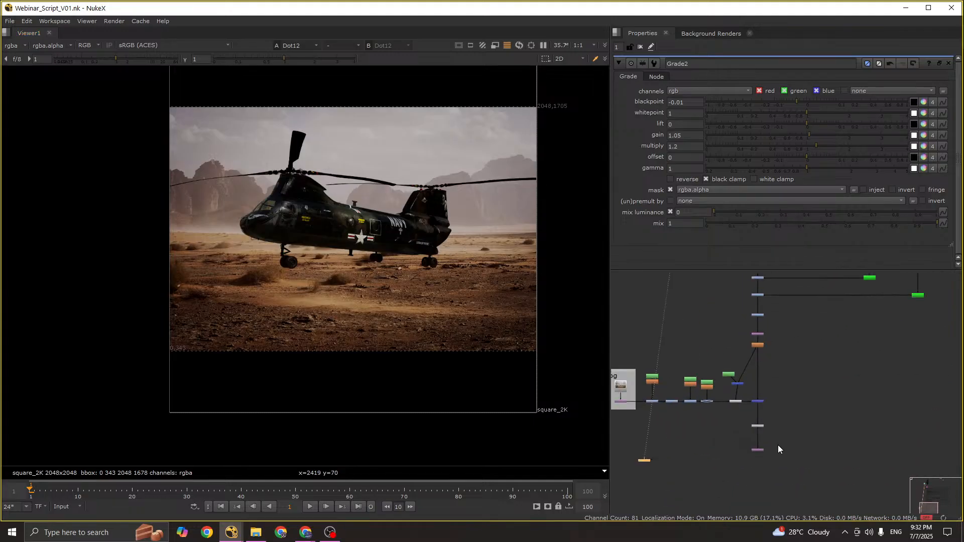
scroll(779, 445, up, 2)
drag(786, 414, 712, 475)
key(1)
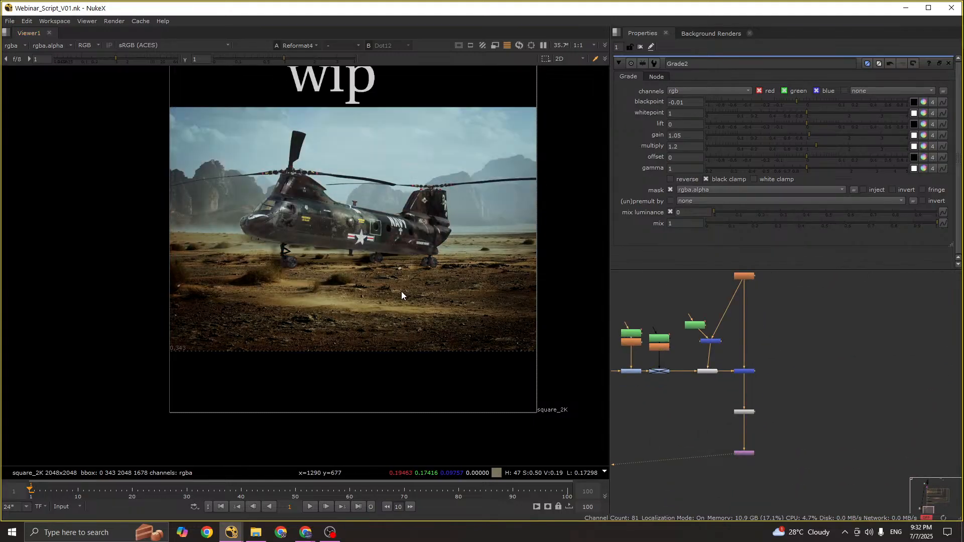
Step: Compare the final Reformat4 composite with the ungraded Dot12 version in a full-size viewer
key(space)
key(f)
key(2)
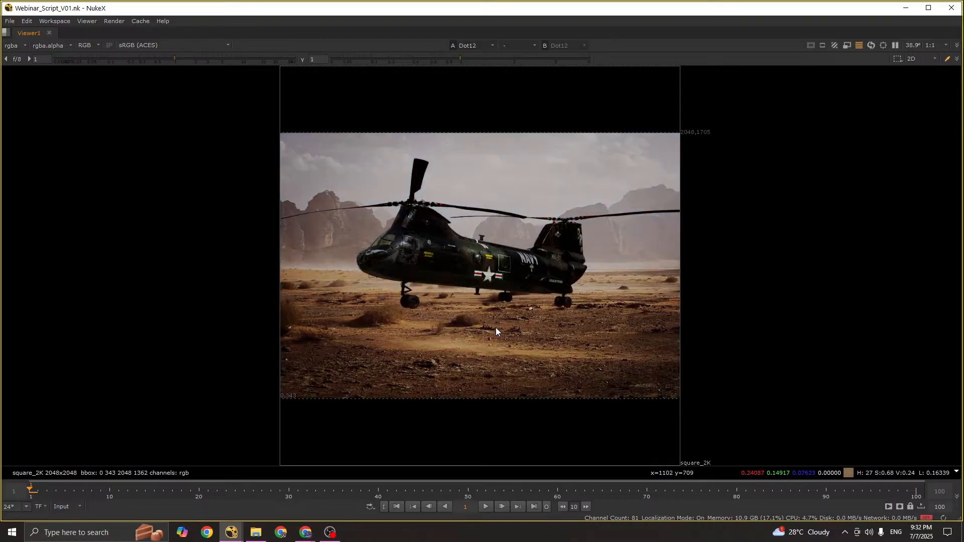
drag(236, 137, 705, 420)
ctrl+shift+drag(339, 177, 513, 397)
key(2)
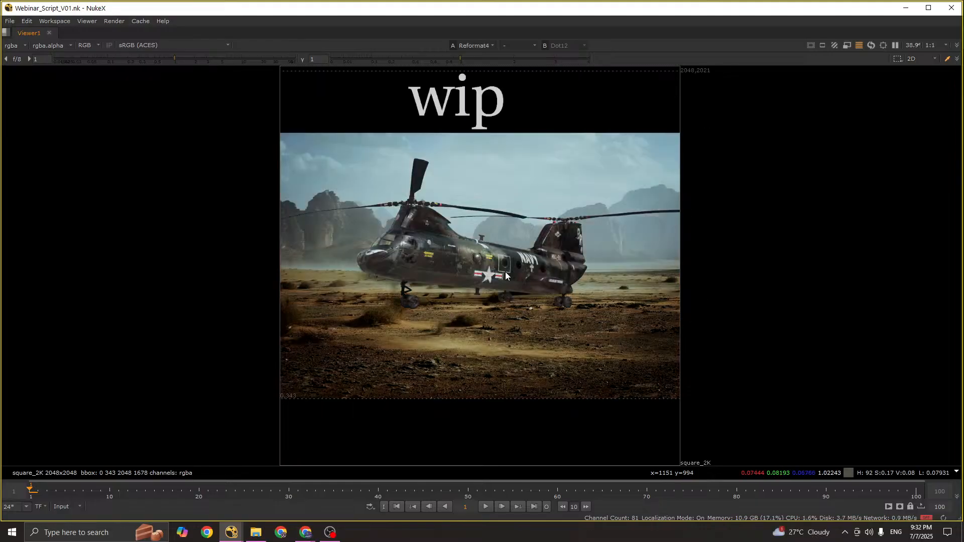
Step: Turn on a wipe comparison in the viewer between the final composite and the ungraded Dot12 version
key(w)
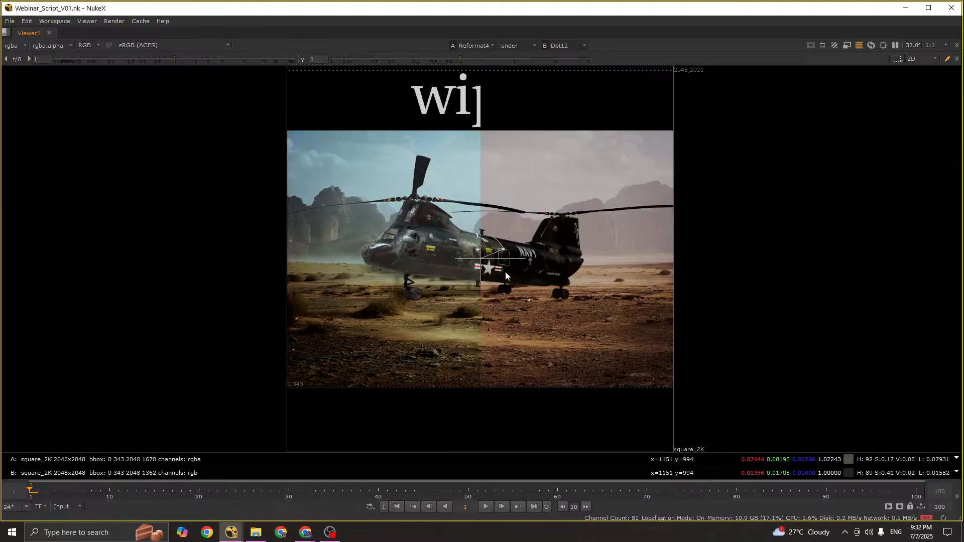
key(1)
key(2)
key(1)
key(2)
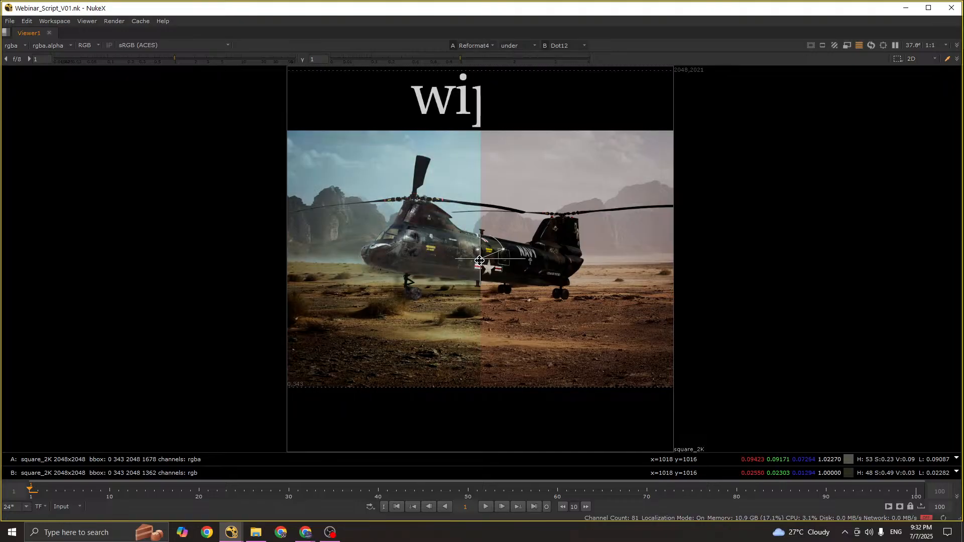
Step: Move and rotate the wipe handle to place the ungraded version over the helicopter's nose and the final over its tail
drag(479, 260, 382, 290)
scroll(470, 291, up, 2)
scroll(436, 292, down, 2)
drag(341, 183, 398, 242)
key(2)
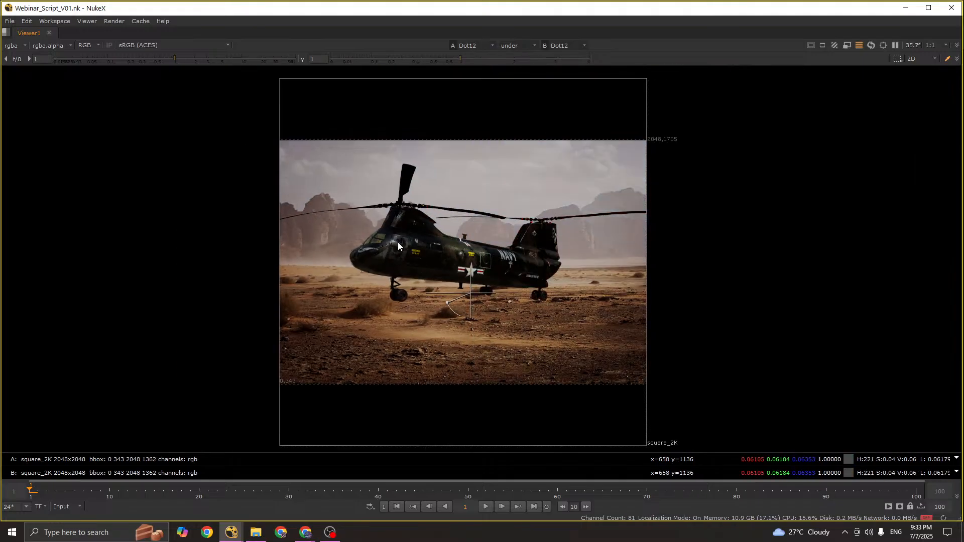
key(1)
scroll(534, 264, up, 1)
scroll(523, 276, up, 1)
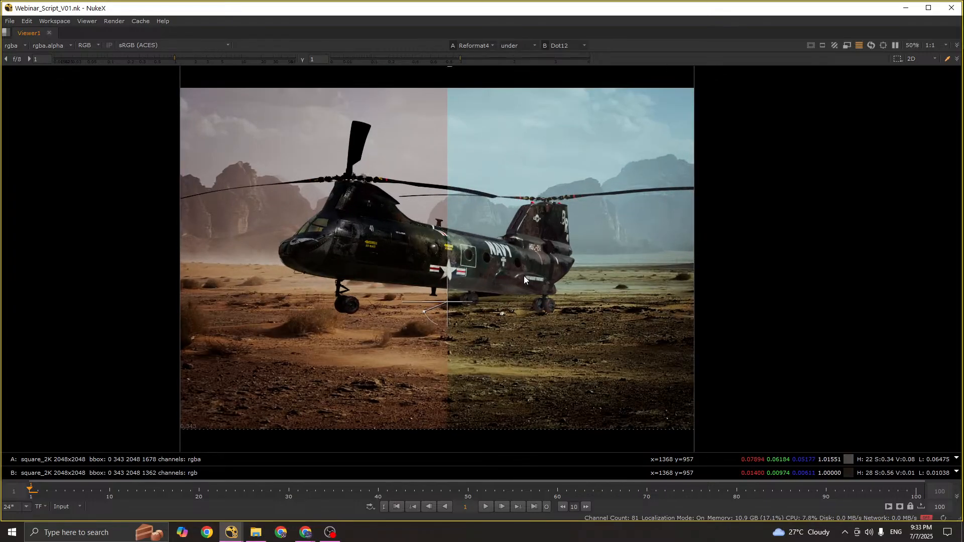
Step: Shift the wipe line along the helicopter's fuselage to compare the before and after close up
middle_drag(523, 275, 536, 298)
drag(459, 326, 403, 336)
middle_drag(418, 315, 466, 313)
scroll(489, 305, up, 1)
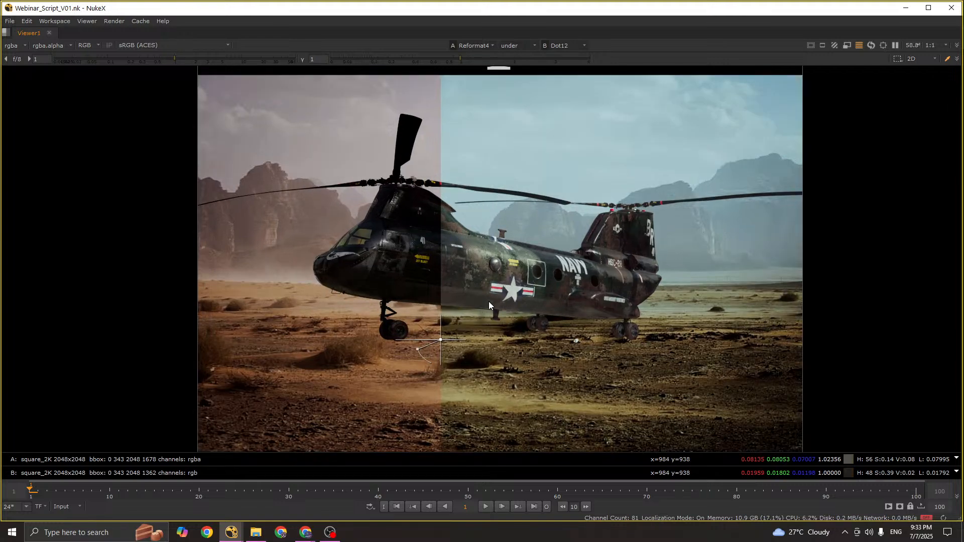
drag(439, 337, 457, 336)
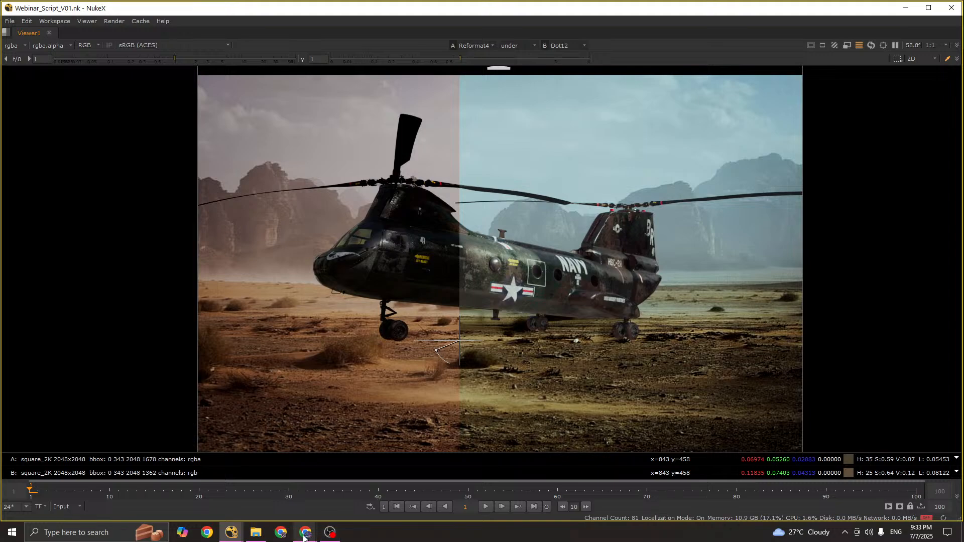
Step: Look over the complete node graph at full size
mouse_move(305, 531)
mouse_move(278, 515)
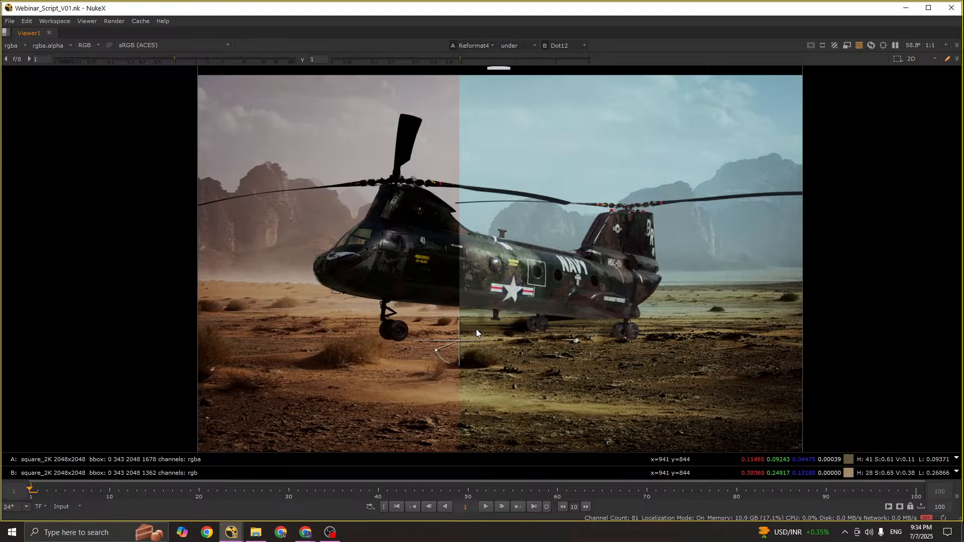
key(space)
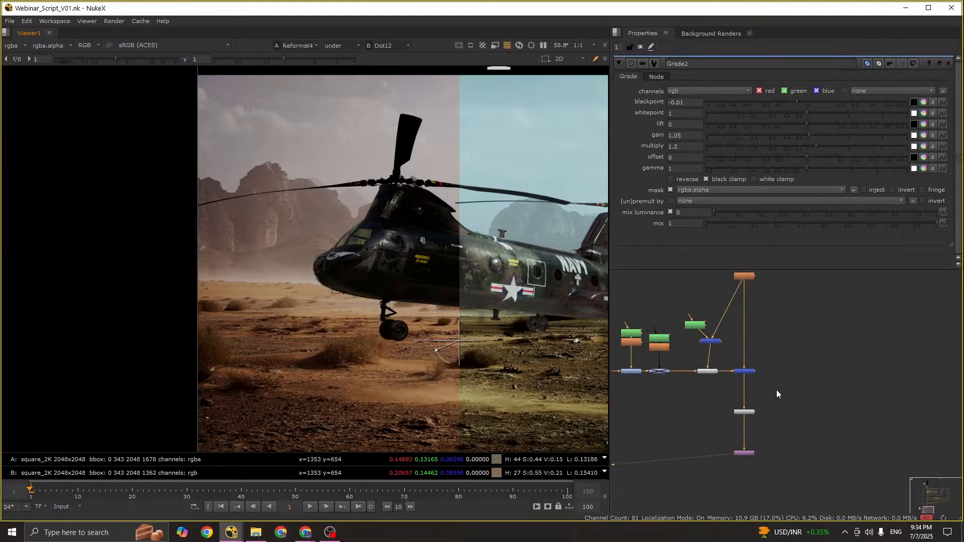
key(space)
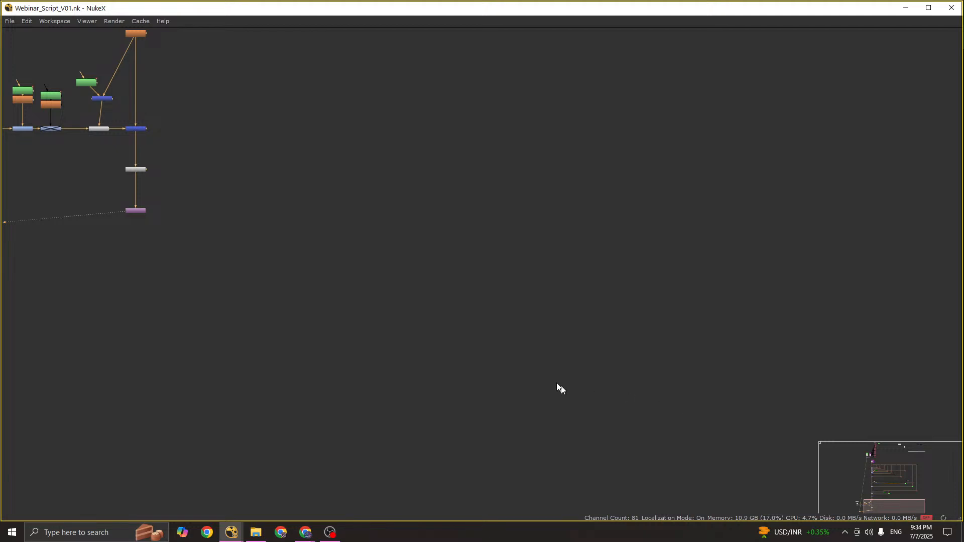
scroll(557, 383, down, 6)
middle_drag(414, 328, 467, 389)
middle_drag(503, 360, 492, 402)
key(space)
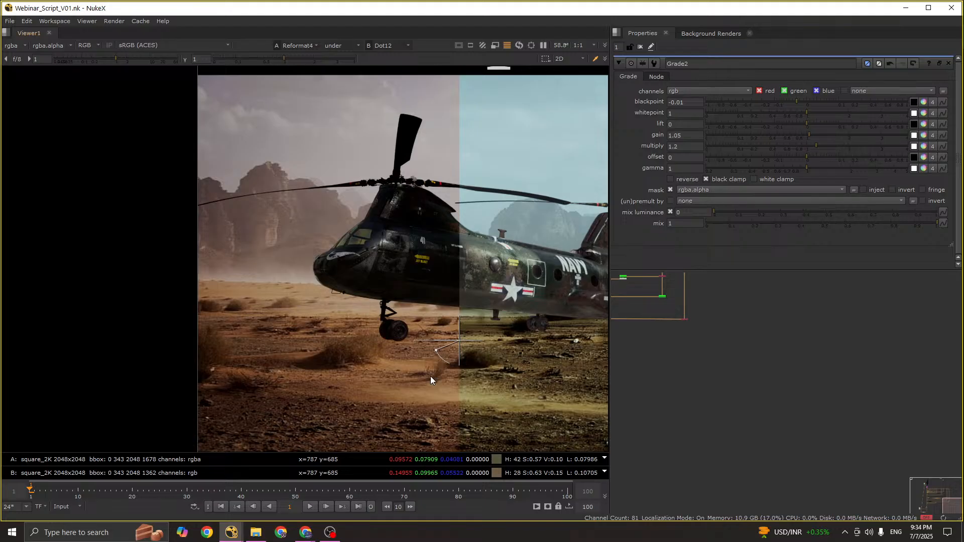
Step: View the original desert plate at the Reformat2 node under the bg backdrop
scroll(763, 374, down, 5)
middle_drag(641, 297, 663, 338)
scroll(662, 337, up, 4)
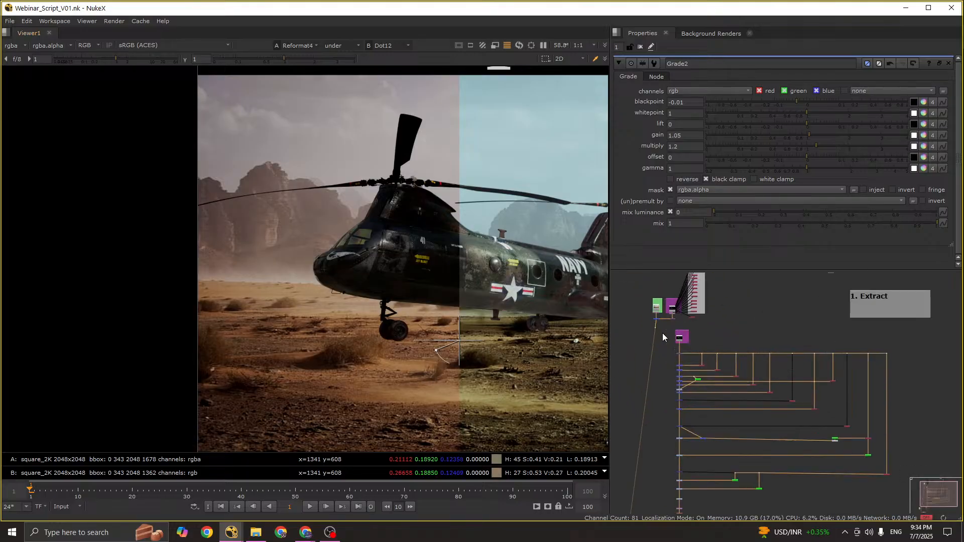
middle_drag(629, 464, 781, 351)
scroll(744, 417, up, 5)
drag(757, 400, 847, 425)
key(1)
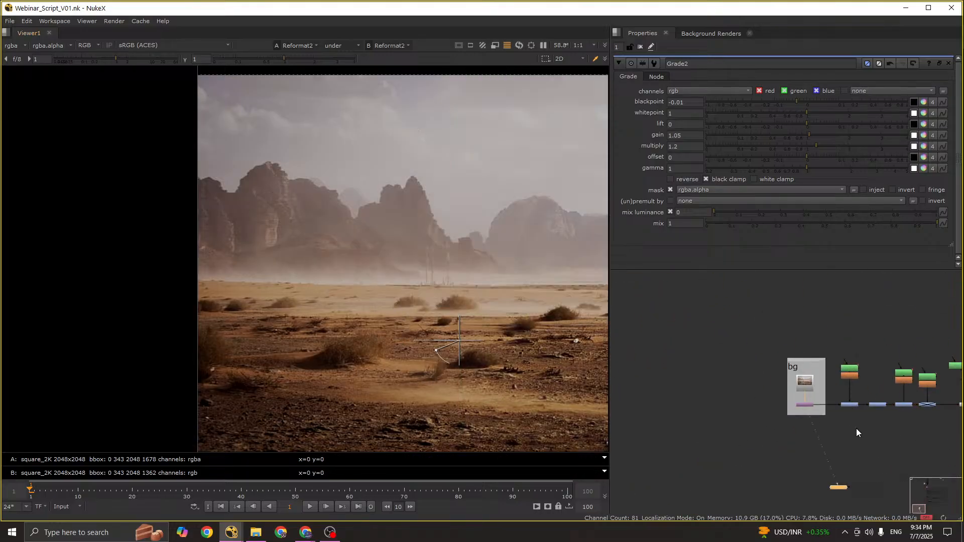
Step: View the helicopter's beauty render at the Read7 node
middle_drag(857, 432, 753, 440)
scroll(783, 419, down, 5)
middle_drag(802, 336, 803, 431)
scroll(798, 326, up, 7)
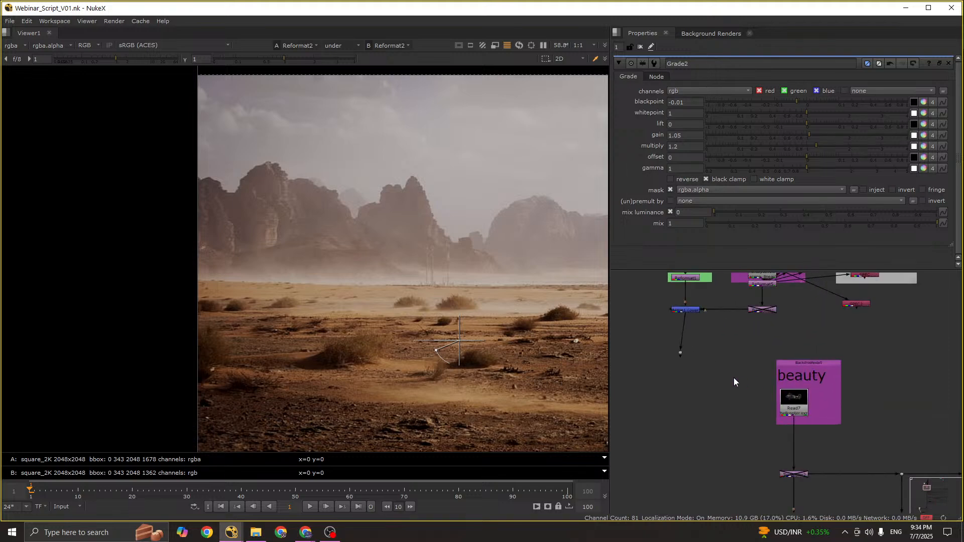
drag(734, 373, 841, 434)
key(1)
Step: View the graded helicopter at the end of the CG node column, just above the background merge
scroll(871, 352, down, 5)
middle_drag(877, 507, 794, 288)
scroll(793, 289, down, 3)
scroll(770, 393, up, 5)
scroll(776, 394, down, 6)
middle_drag(836, 376, 805, 400)
scroll(749, 427, up, 5)
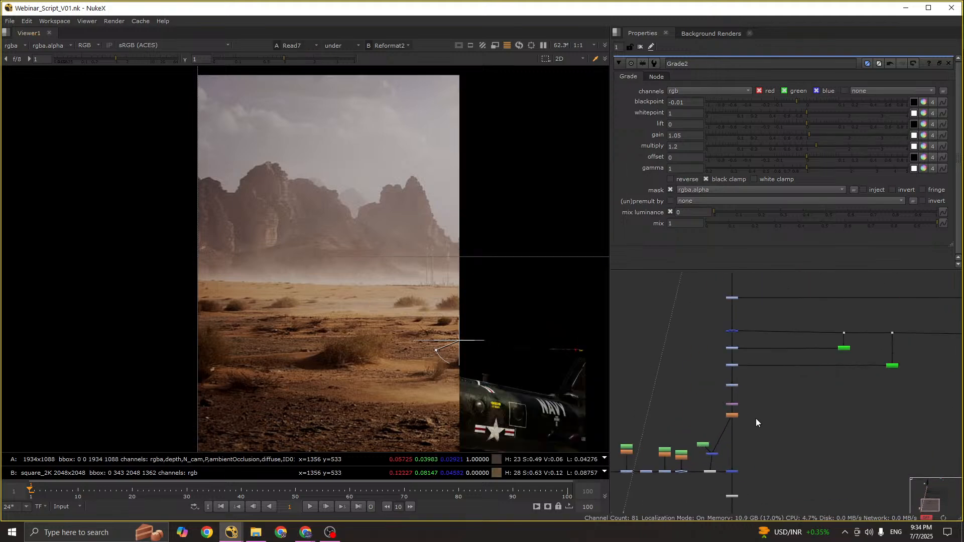
drag(710, 405, 769, 430)
key(1)
Step: View the final composite at Reformat4 again, with the whole frame in the viewer
middle_drag(781, 440, 778, 374)
scroll(779, 374, down, 3)
scroll(764, 429, up, 3)
drag(760, 421, 703, 451)
key(1)
middle_drag(563, 317, 341, 302)
scroll(341, 301, down, 3)
scroll(770, 395, down, 5)
Step: Delete the sticky notes beside the top of the script, including "1. Extract", in the full-size node graph
key(space)
middle_drag(769, 395, 649, 371)
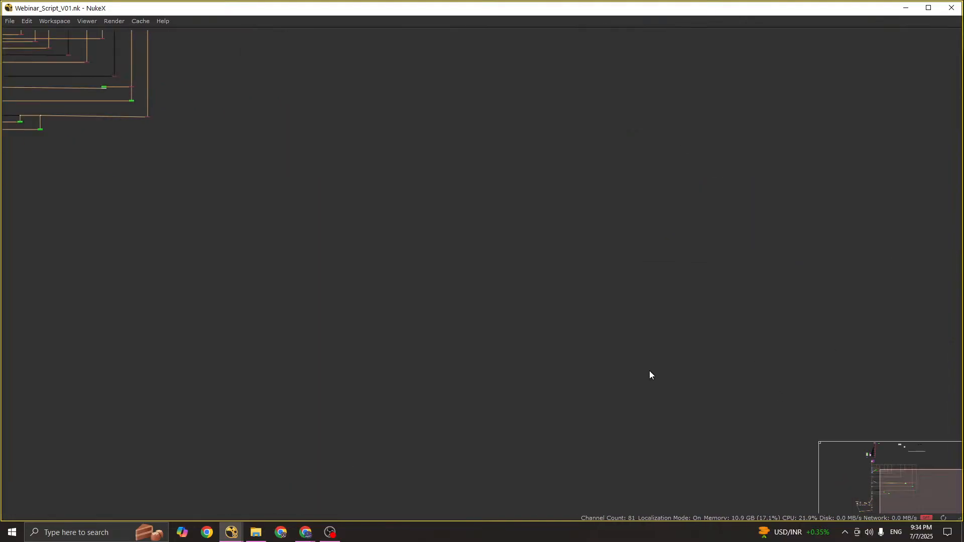
scroll(649, 370, down, 3)
middle_drag(371, 253, 545, 274)
scroll(532, 256, up, 3)
middle_drag(555, 203, 516, 322)
drag(479, 183, 666, 266)
key(Delete)
Step: Move the BG and CG PASS group and the beauty backdrop higher above the pass network, and save the script
middle_drag(443, 299, 552, 264)
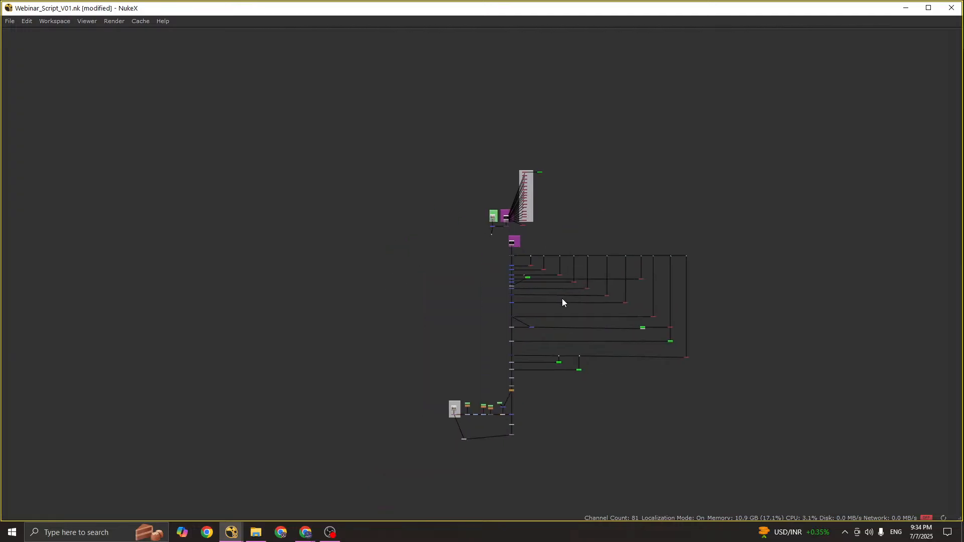
scroll(594, 370, up, 2)
drag(296, 109, 815, 496)
click(815, 496)
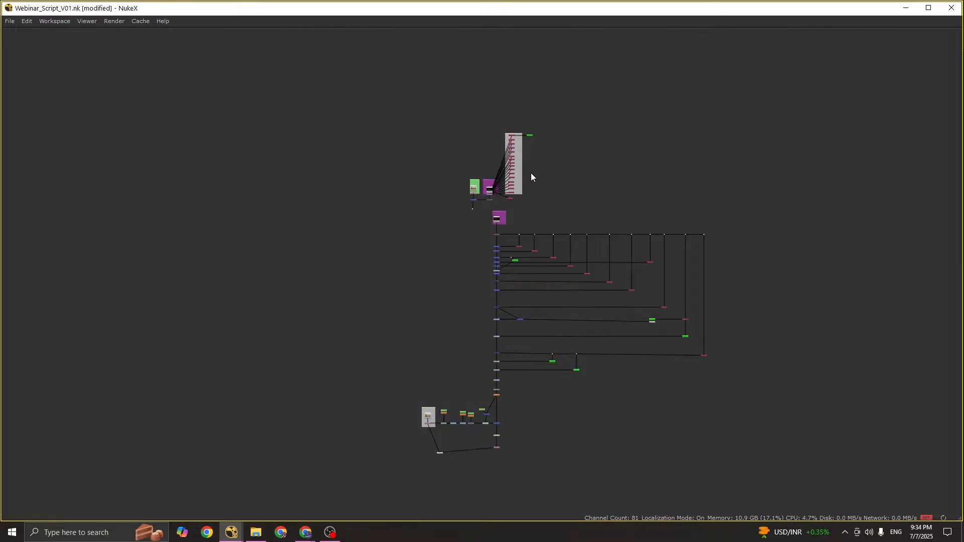
drag(414, 104, 575, 214)
scroll(482, 184, up, 4)
drag(500, 196, 499, 146)
key(ctrl+s)
drag(475, 234, 515, 254)
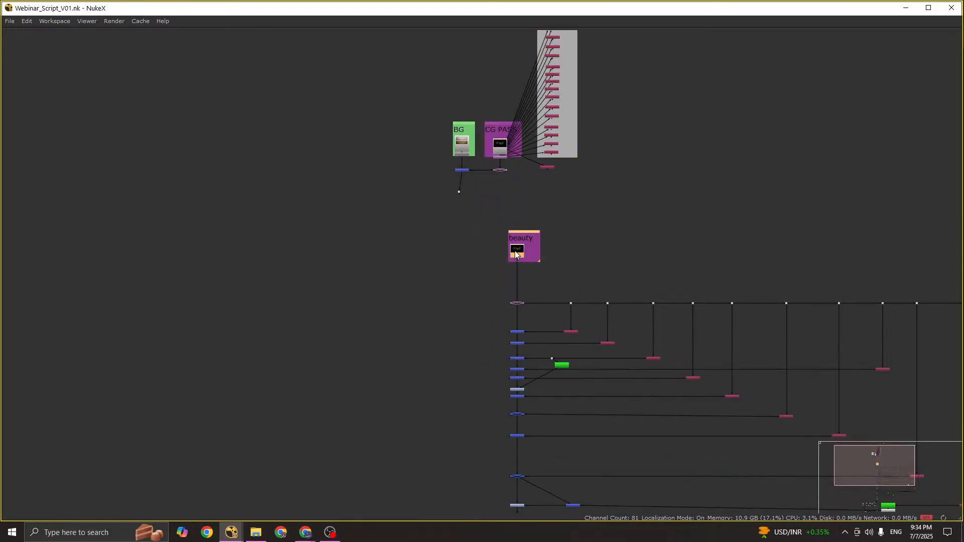
click(600, 294)
Step: Add a Backdrop around all the CG pass and grade nodes below the beauty render, and save the script
scroll(600, 293, down, 2)
middle_drag(590, 296, 382, 194)
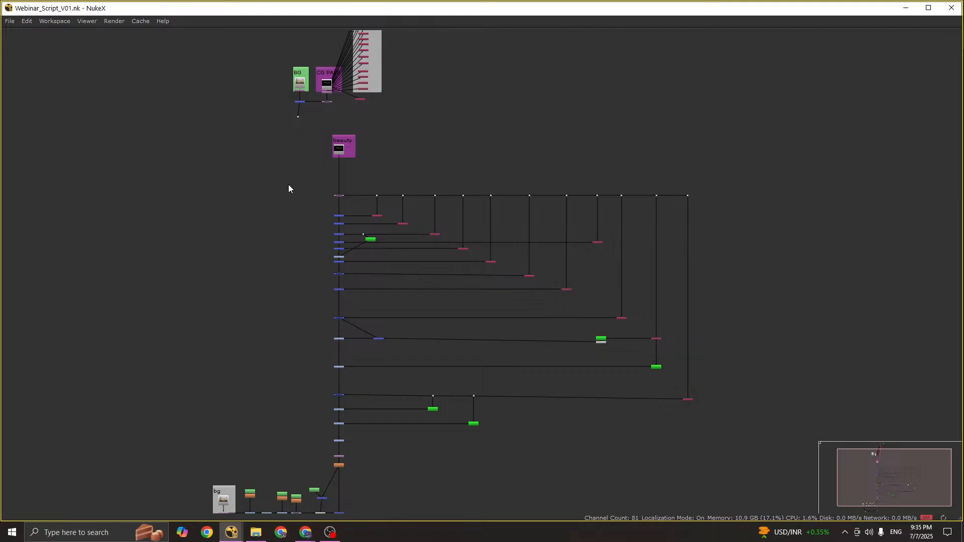
drag(282, 180, 819, 445)
scroll(436, 333, up, 3)
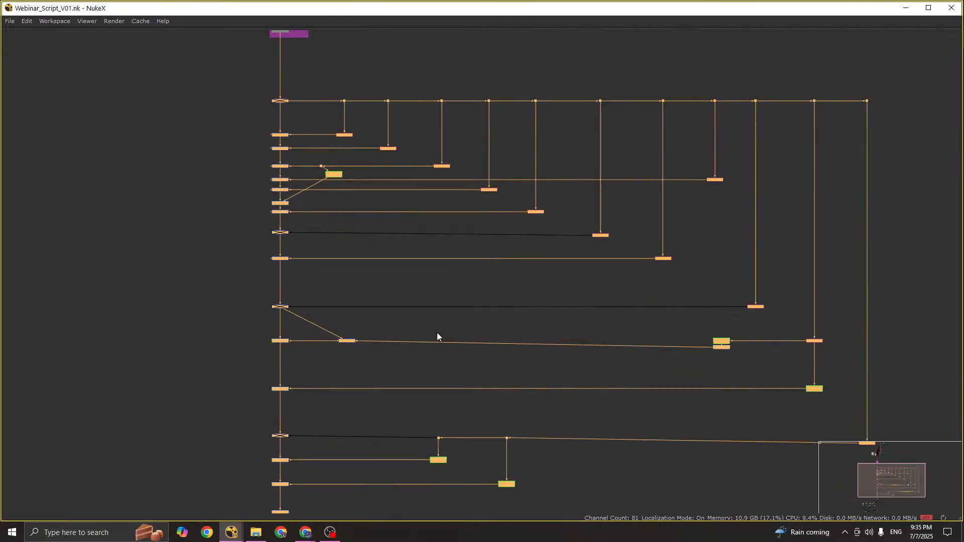
middle_drag(436, 335, 506, 342)
key(Tab)
text(back)
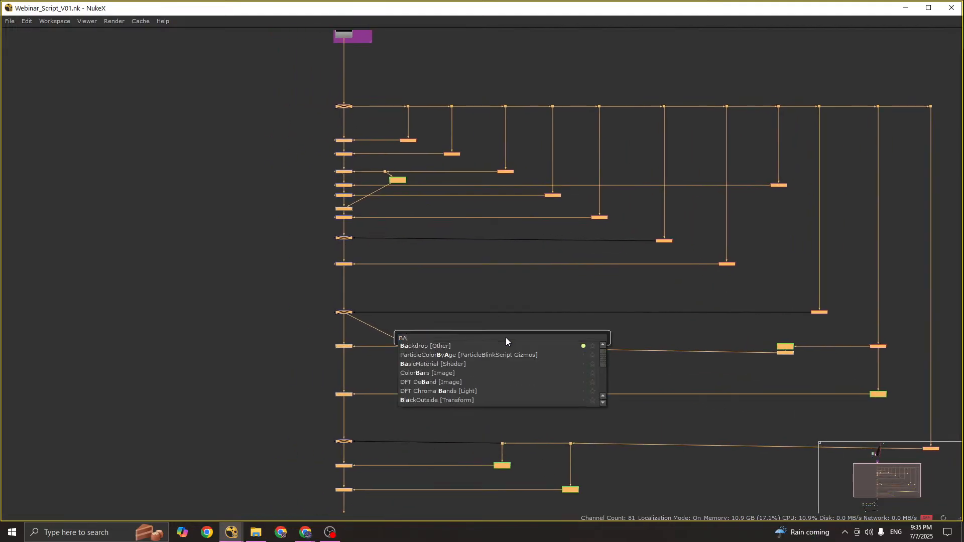
key(Return)
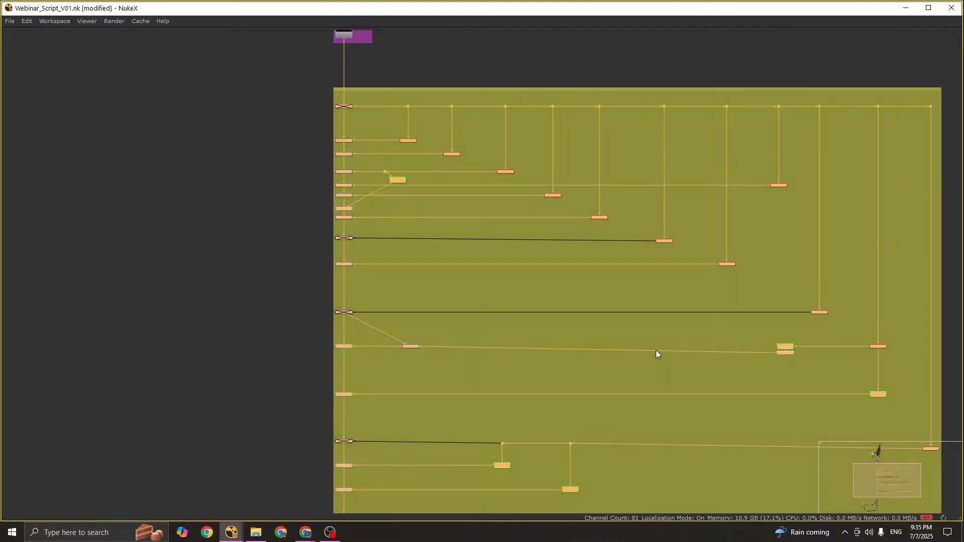
scroll(606, 261, down, 5)
scroll(604, 245, up, 4)
click(632, 422)
key(ctrl+s)
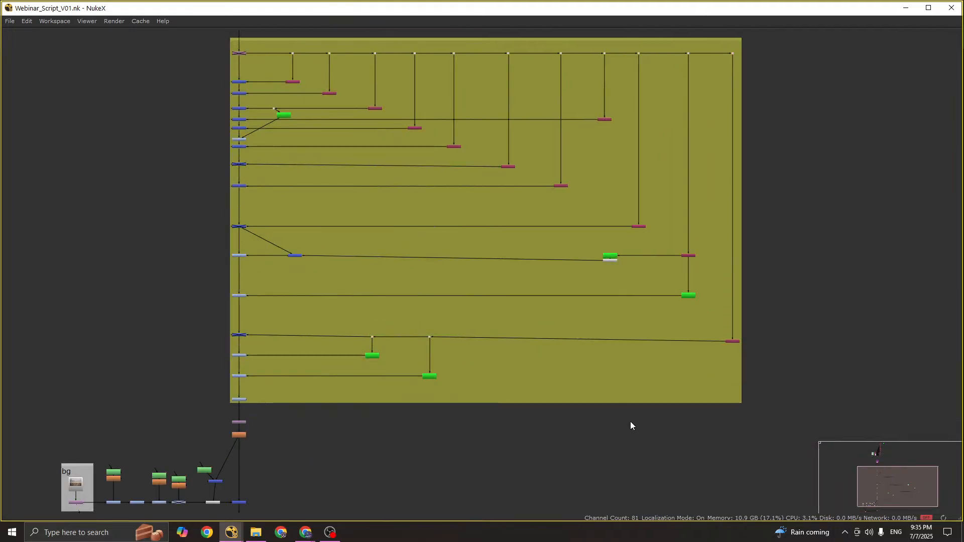
Step: Move the beauty backdrop with its read node down, closer to the new pass backdrop
scroll(381, 293, down, 3)
scroll(319, 206, up, 4)
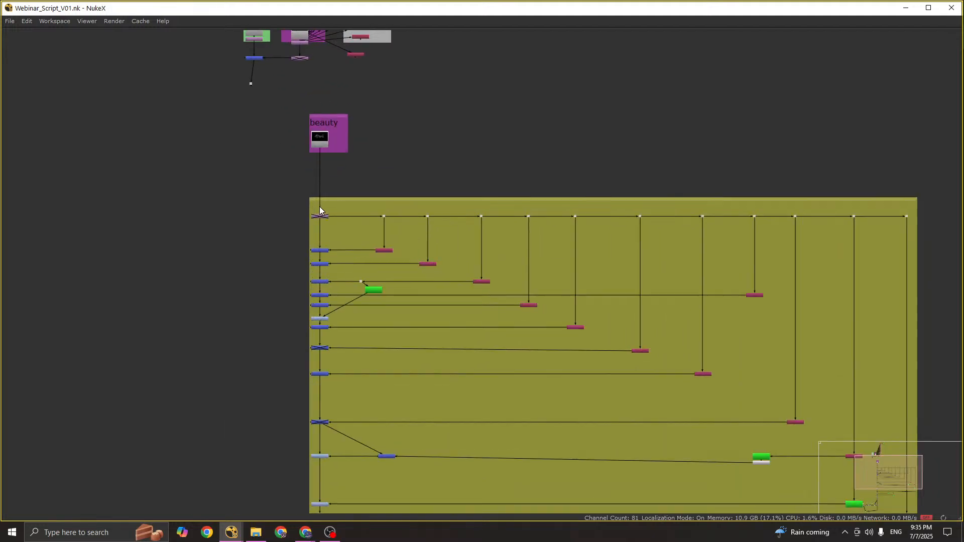
drag(315, 116, 316, 145)
scroll(467, 231, down, 5)
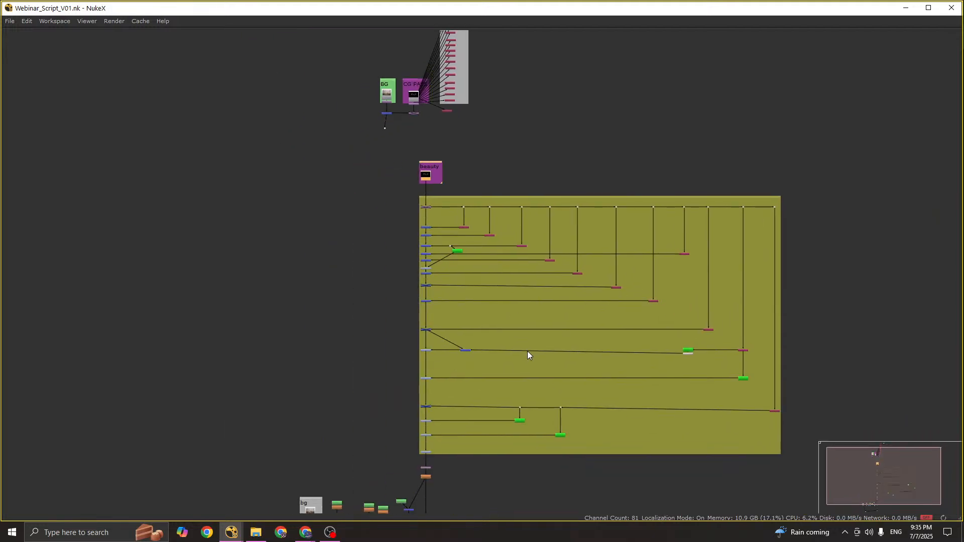
Step: Enable the Grade7 node masked by Roto3 in the desert background branch
key(space)
scroll(733, 381, down, 3)
middle_drag(623, 417, 758, 399)
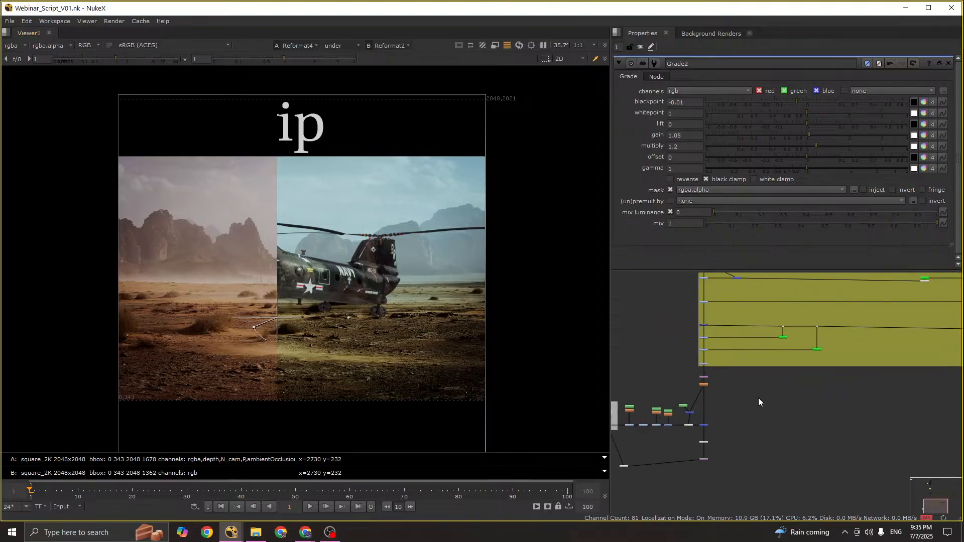
scroll(715, 426, up, 3)
middle_drag(716, 426, 737, 381)
scroll(737, 381, up, 3)
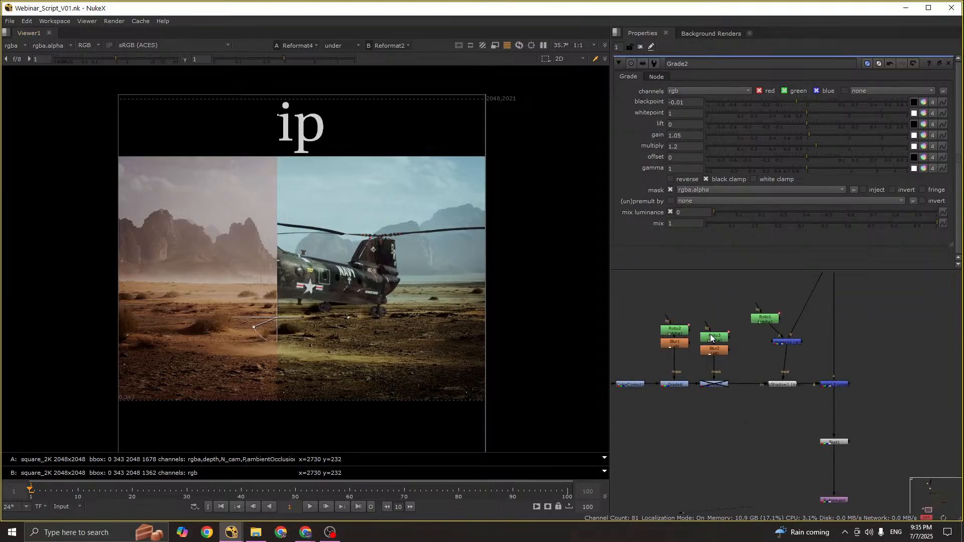
click(710, 338)
click(714, 384)
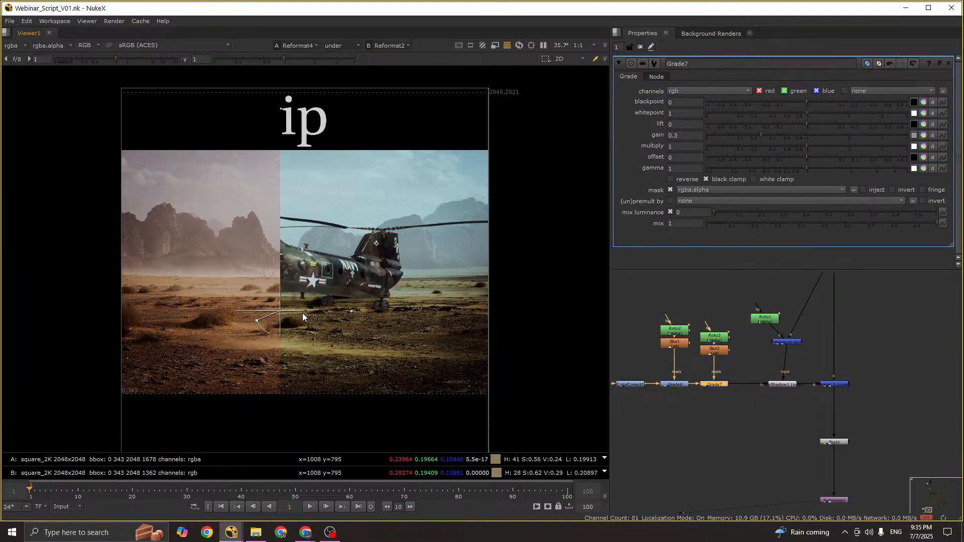
Step: Show the finished helicopter composite (Dot12) in the viewer's wipe comparison against the earlier Reformat4 composite
scroll(651, 355, down, 8)
middle_drag(666, 307, 697, 434)
scroll(729, 342, up, 5)
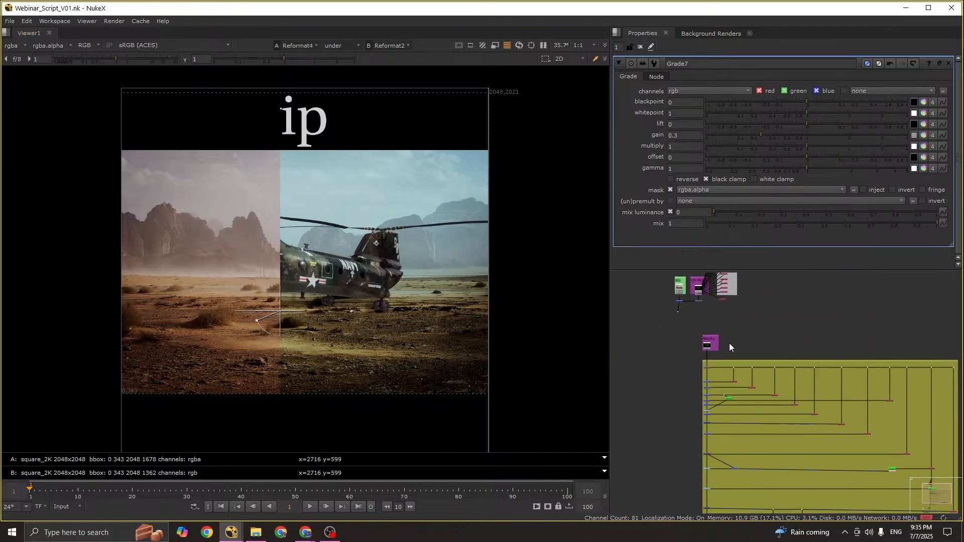
drag(648, 295, 666, 309)
key(1)
scroll(665, 309, down, 4)
middle_drag(693, 374, 740, 266)
scroll(734, 414, up, 4)
drag(745, 396, 700, 425)
key(1)
scroll(386, 316, up, 1)
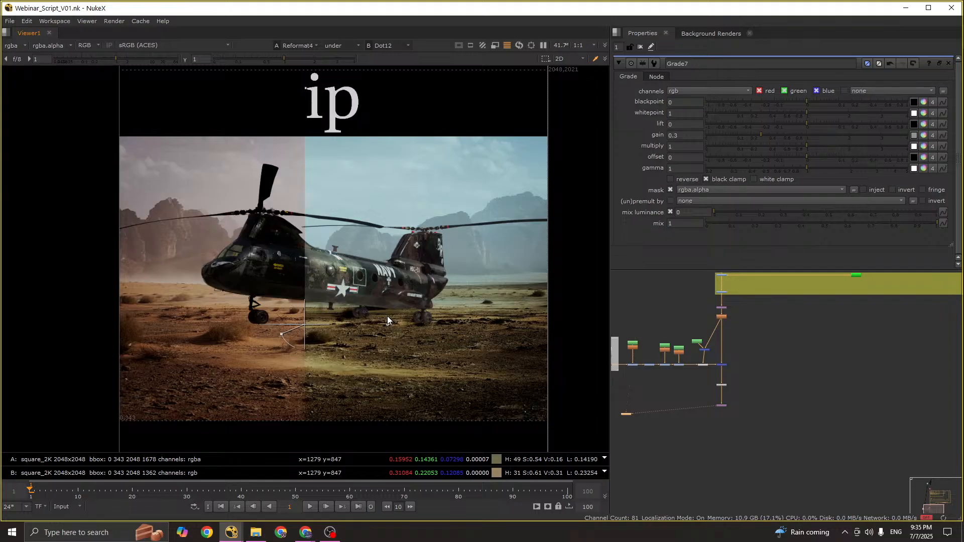
Step: View the finished composite on both sides of the wipe, and restore Reformat4 for the before/after comparison
scroll(666, 366, up, 5)
drag(761, 319, 755, 328)
middle_drag(733, 294, 725, 352)
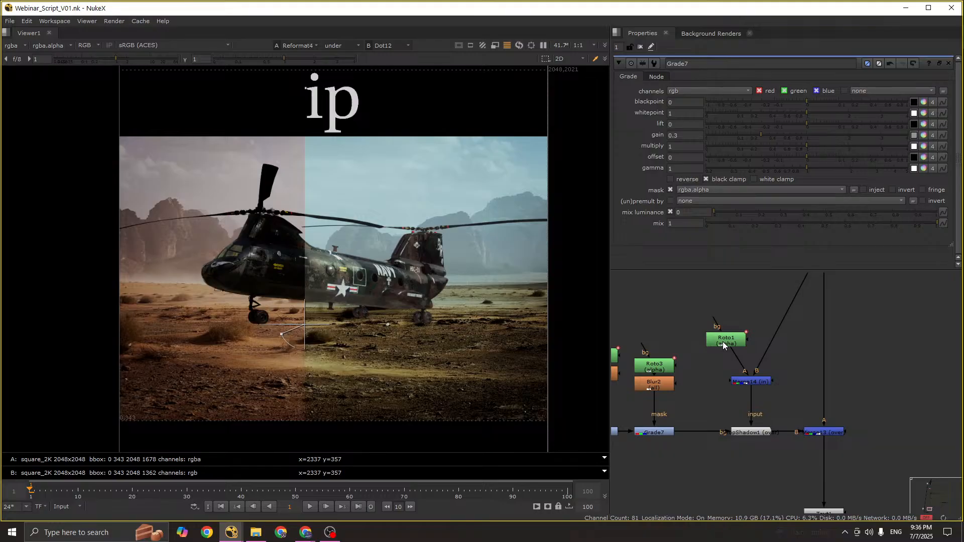
key(2)
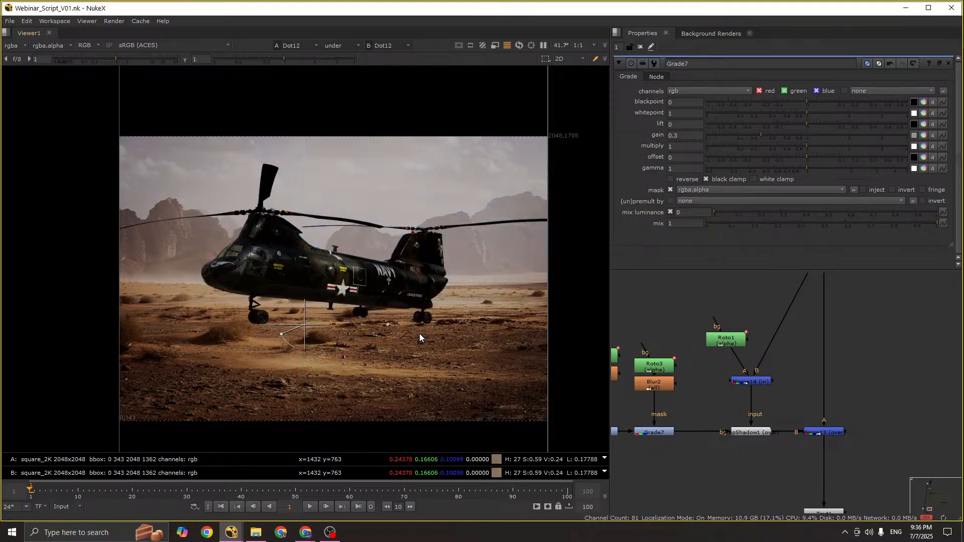
key(1)
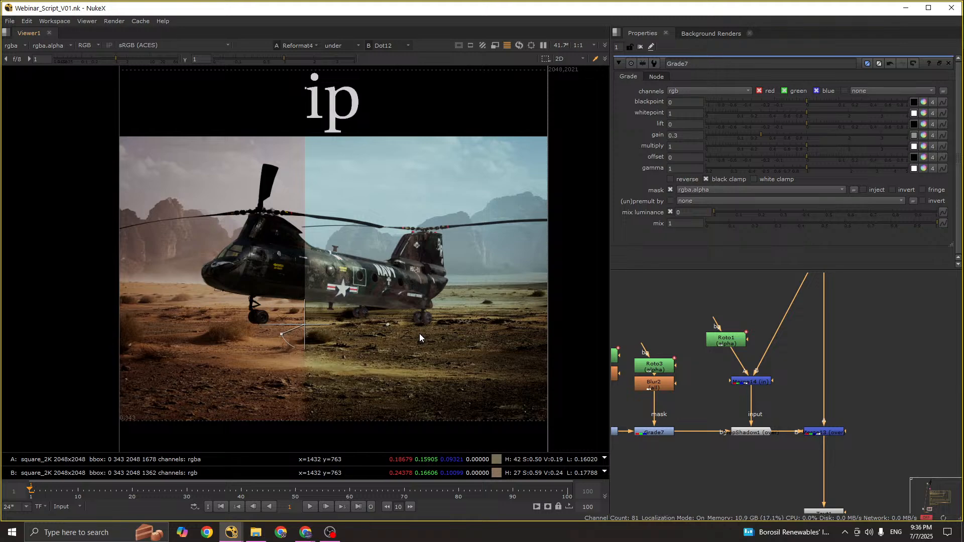
Step: Compare the before and after composites by toggling the wipe and shifting its divider across the helicopter's fuselage
key(w)
key(w)
key(w)
key(w)
drag(305, 326, 345, 328)
key(w)
key(w)
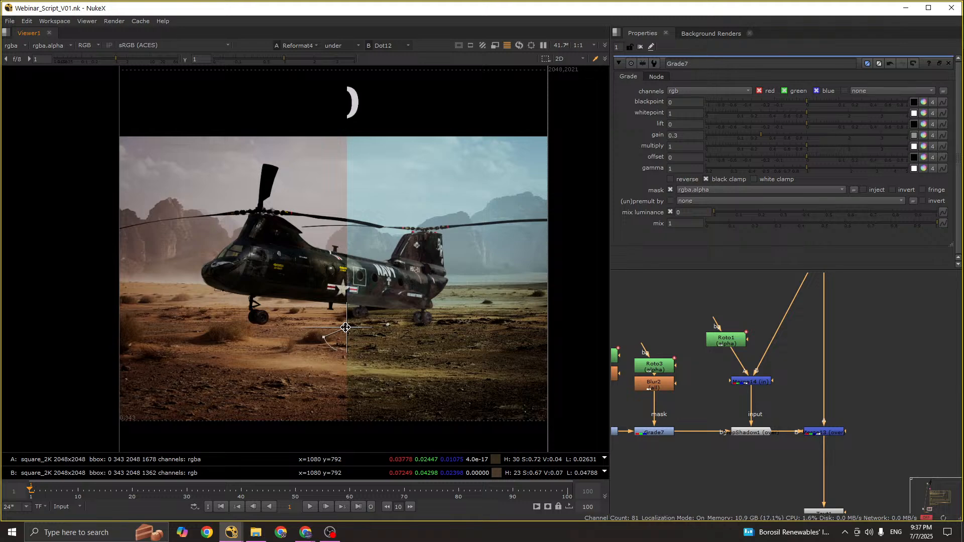
drag(344, 328, 321, 331)
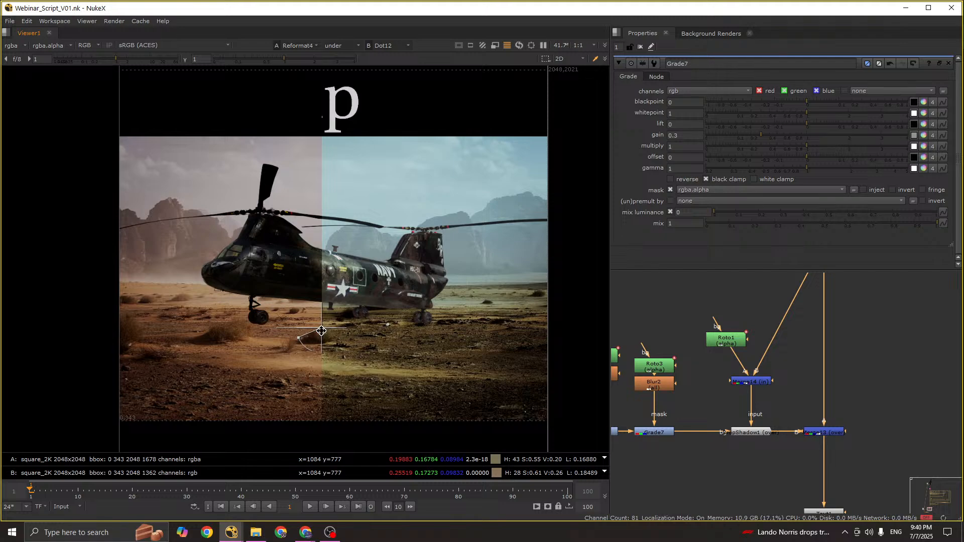
Step: View the Defocus1 output to inspect the helicopter render without the desert background
scroll(709, 411, down, 6)
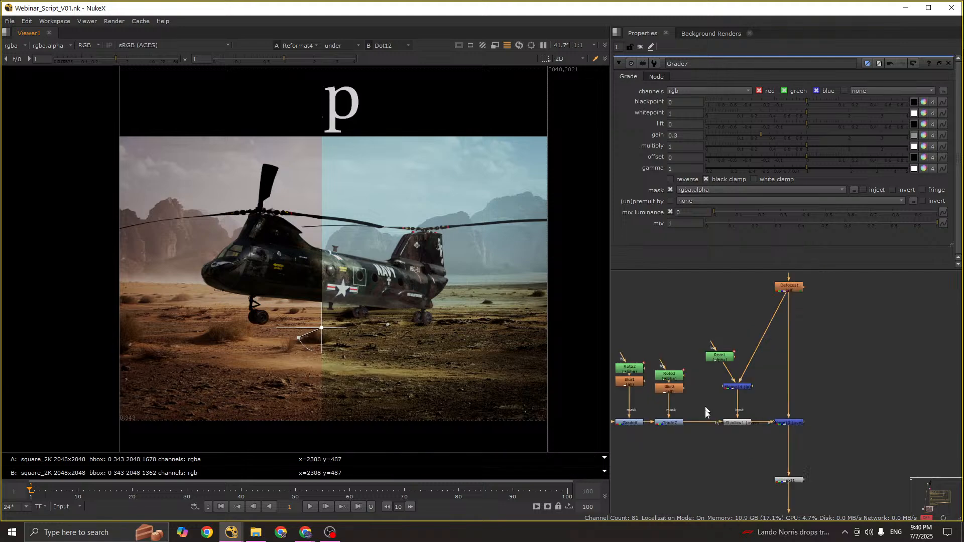
scroll(728, 394, down, 4)
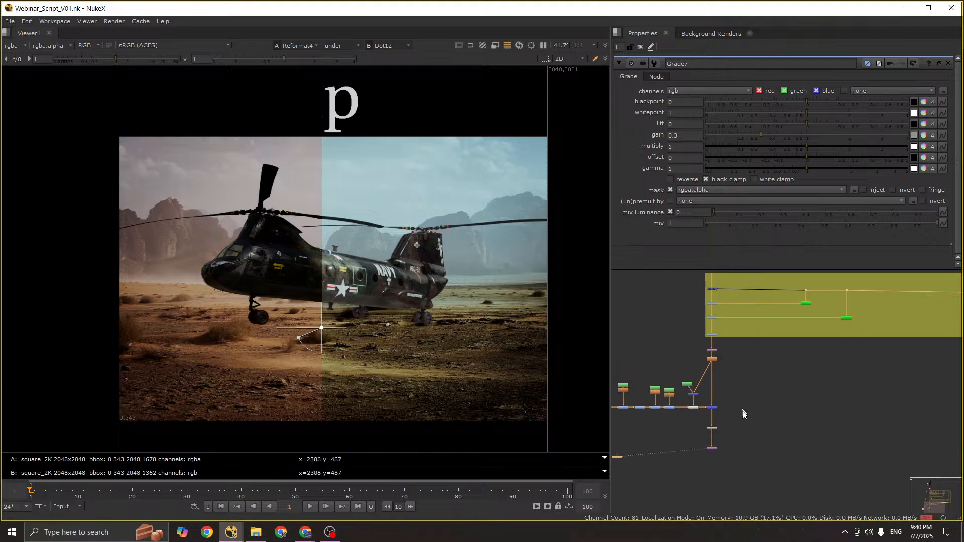
click(690, 309)
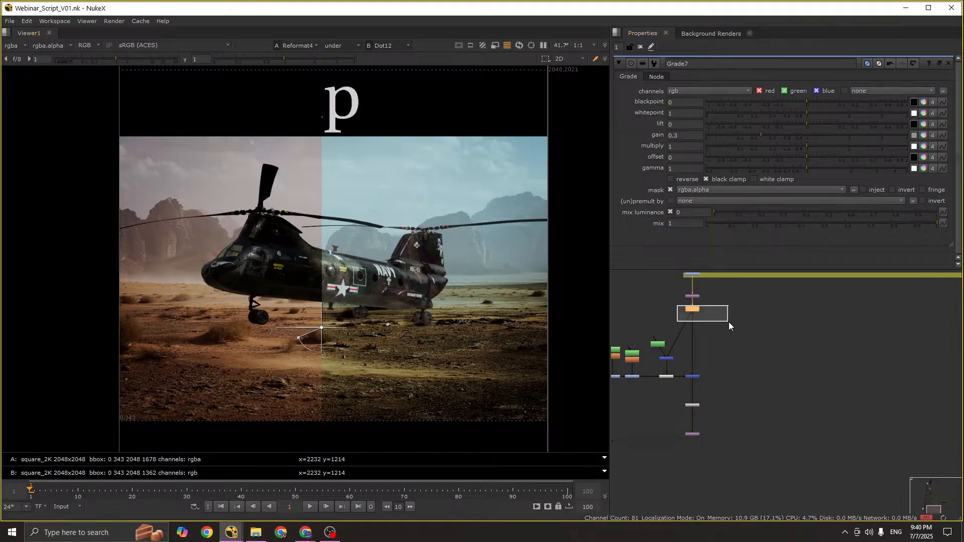
key(1)
click(728, 321)
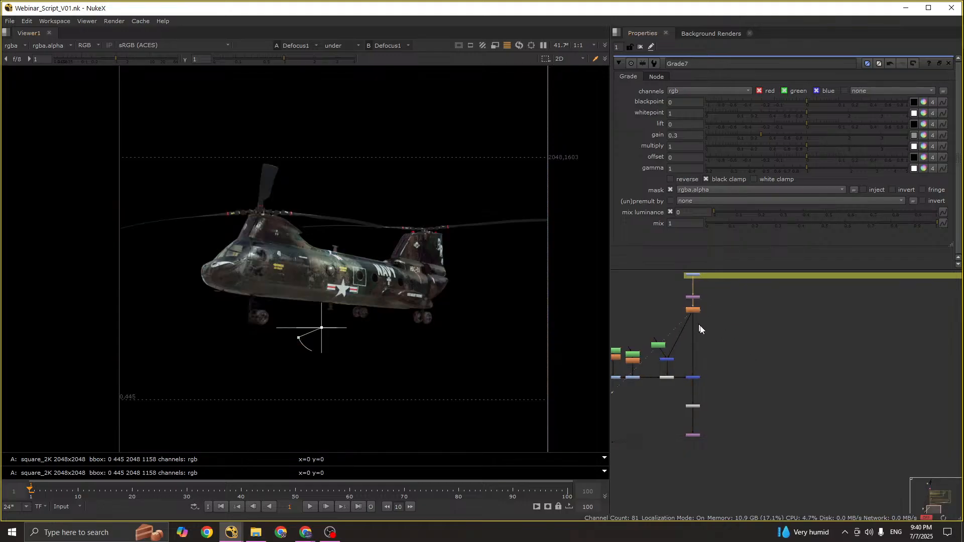
Step: View the Reformat2 output of the desert plate in the bg backdrop with the viewer wipe turned off
scroll(703, 361, up, 5)
click(681, 367)
double_click(681, 368)
key(1)
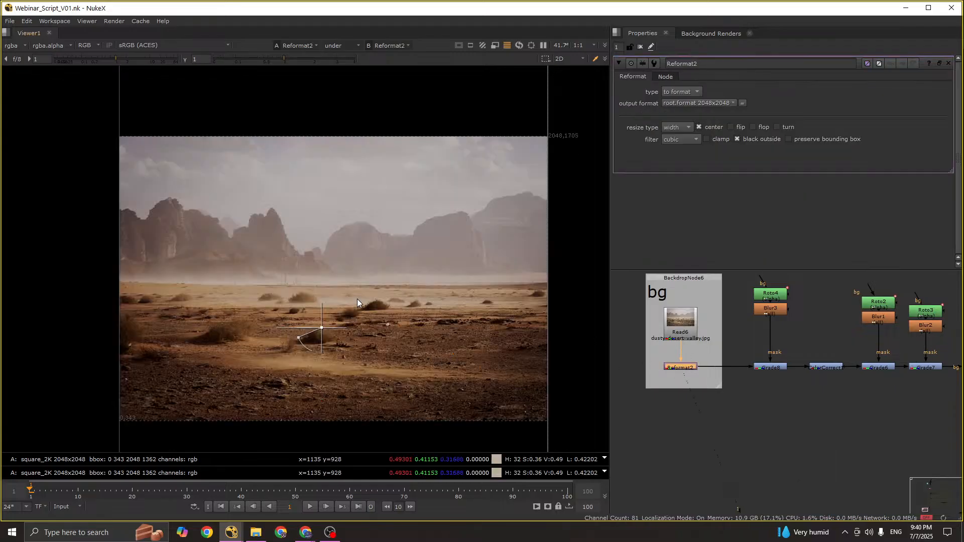
middle_drag(379, 298, 369, 297)
key(w)
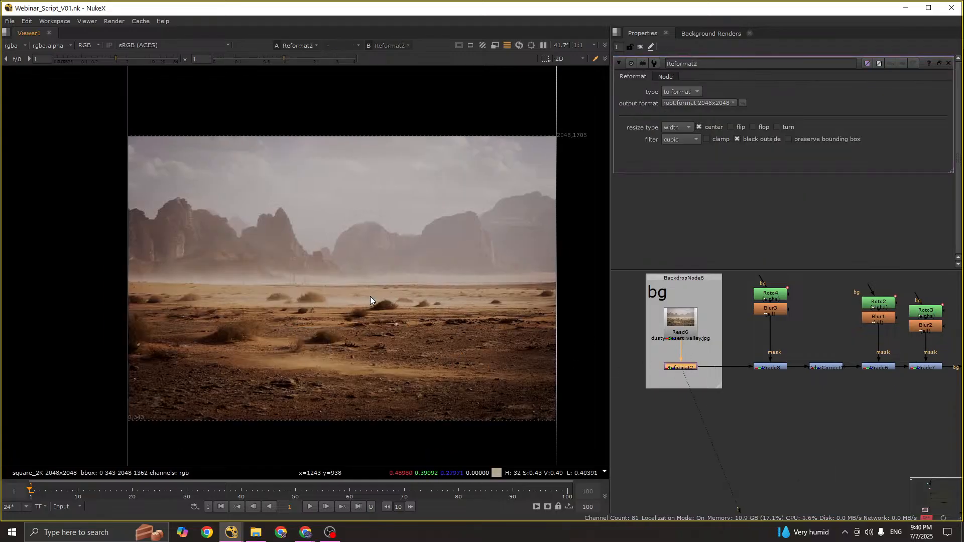
click(678, 363)
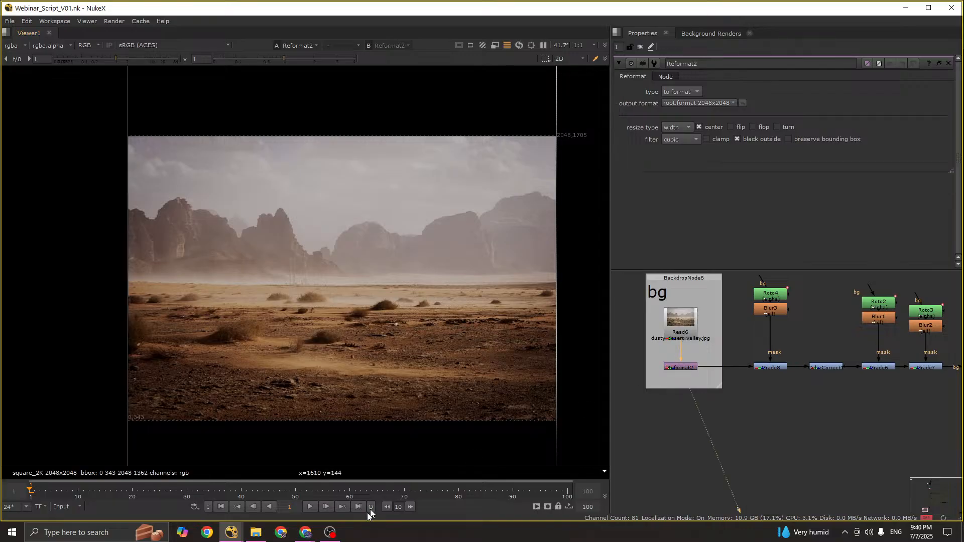
Step: Switch to Chrome, open ActionVFX's Practice Footage Library in a new tab, and close the history list
mouse_move(283, 535)
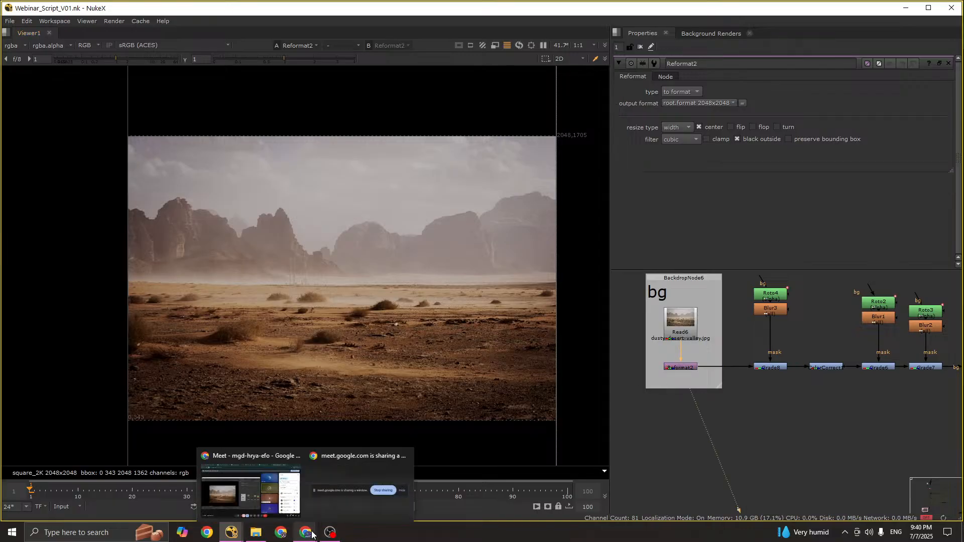
click(241, 490)
click(834, 12)
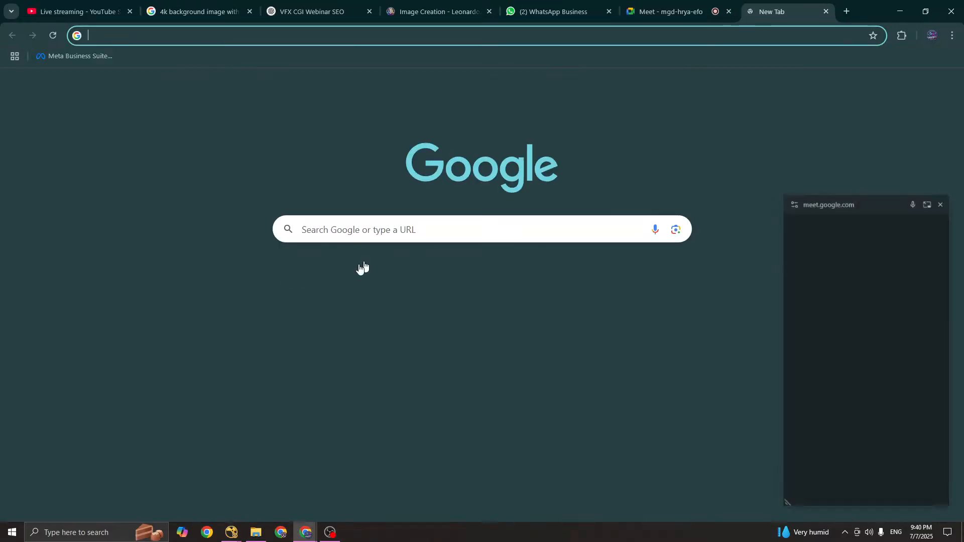
text(ACT)
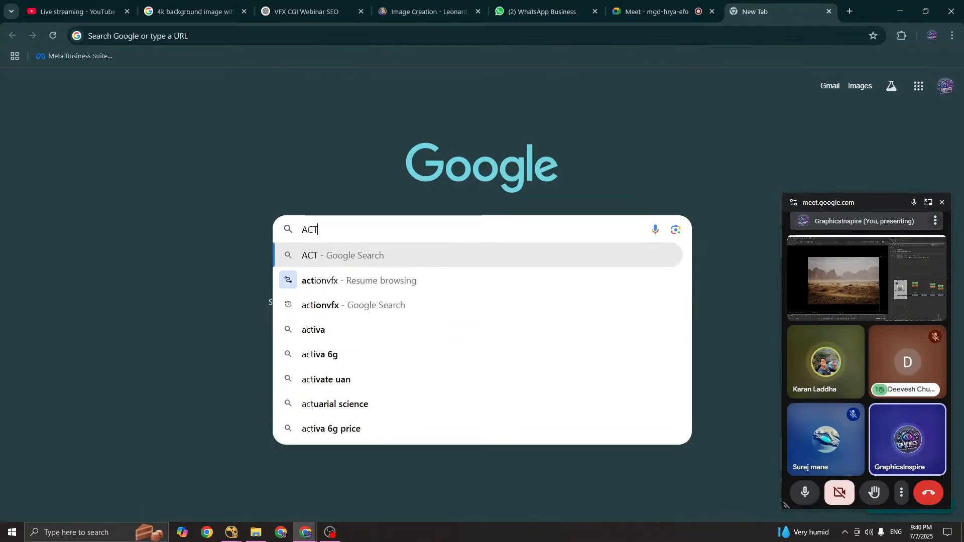
click(344, 273)
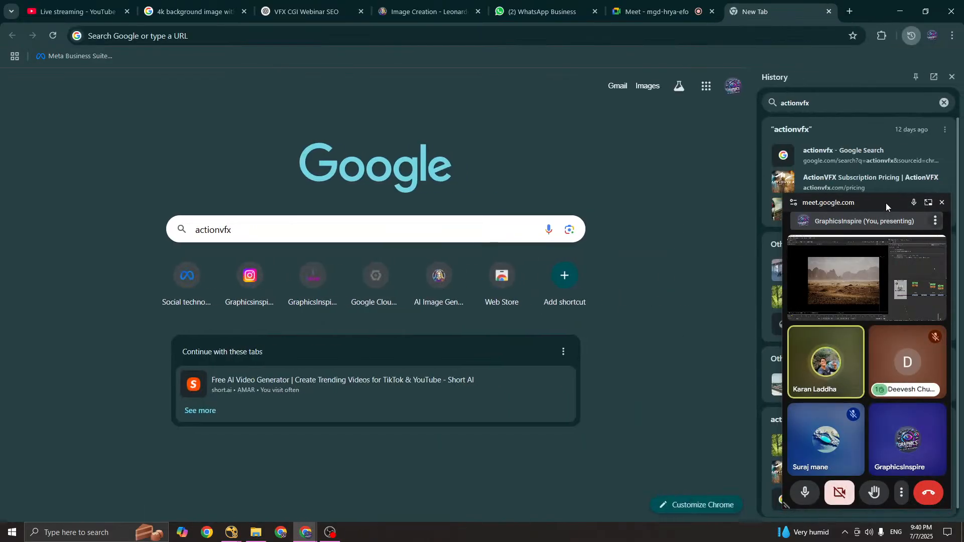
drag(886, 203, 688, 539)
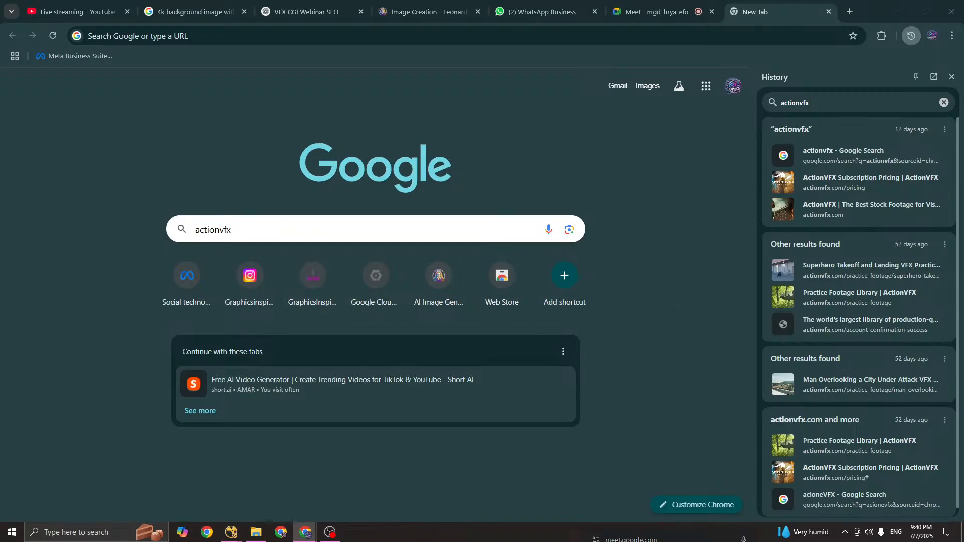
click(260, 230)
key(Return)
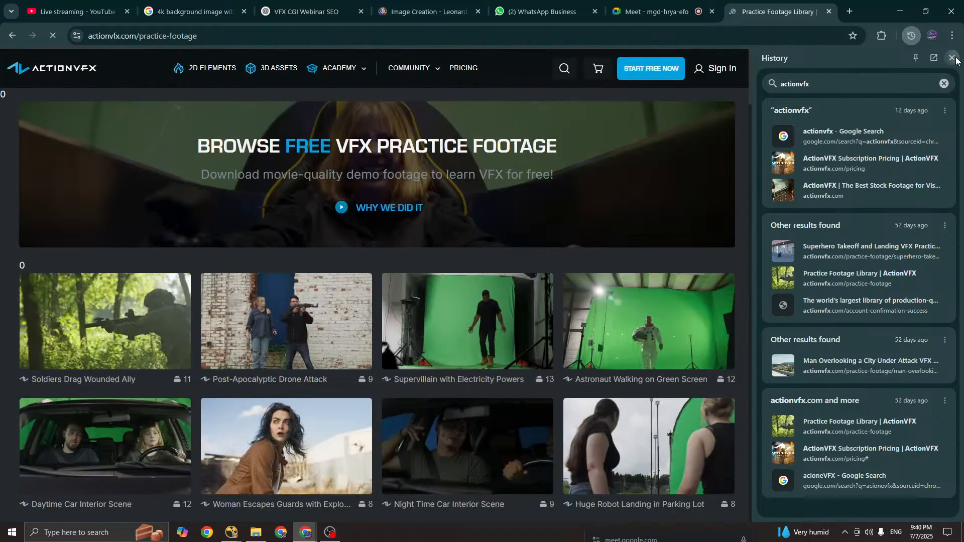
click(951, 57)
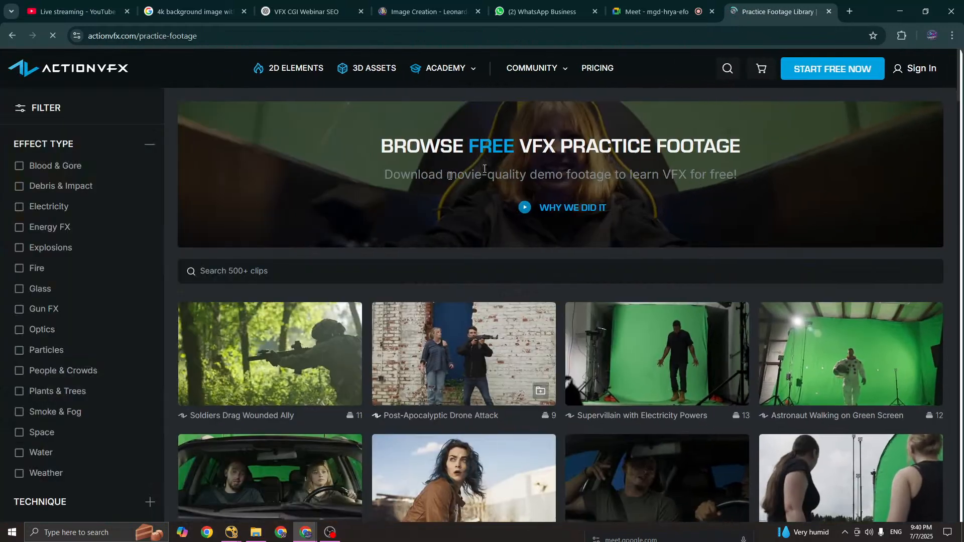
Step: Browse the free practice footage clips on the ActionVFX page
scroll(461, 321, down, 1)
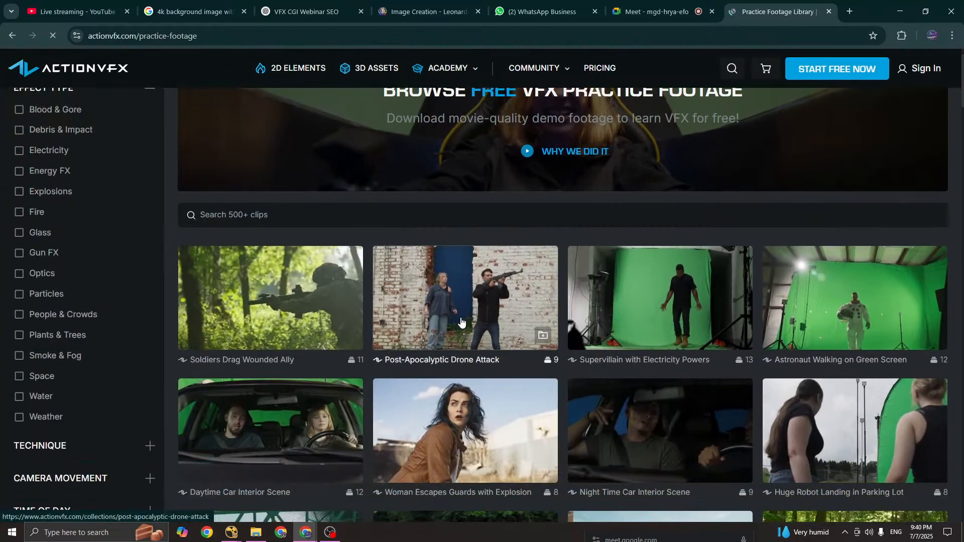
scroll(461, 322, down, 1)
scroll(461, 322, down, 1)
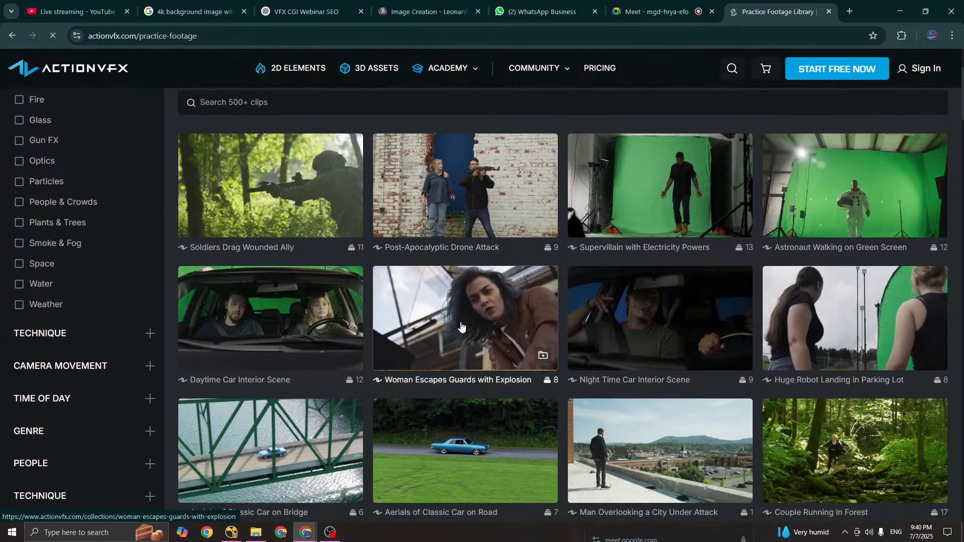
scroll(461, 326, down, 1)
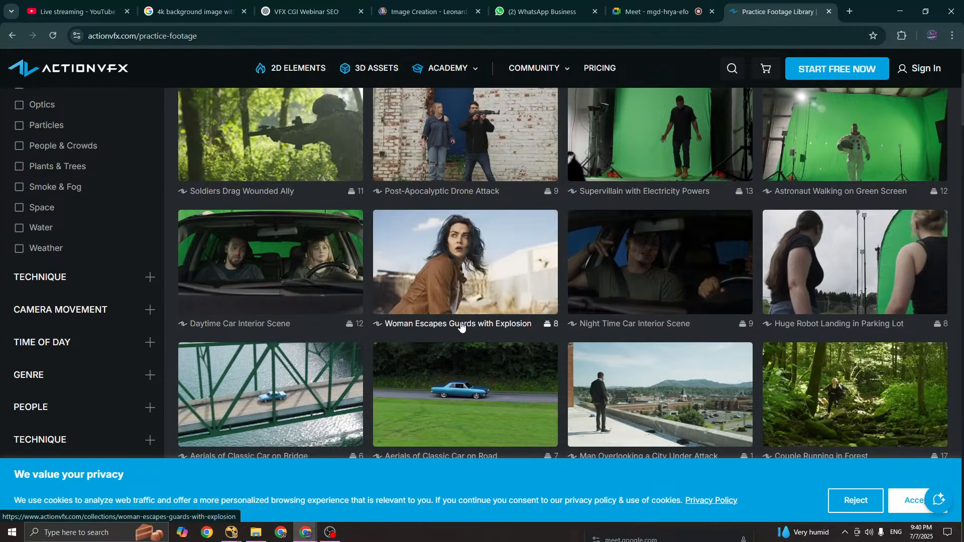
scroll(461, 327, down, 2)
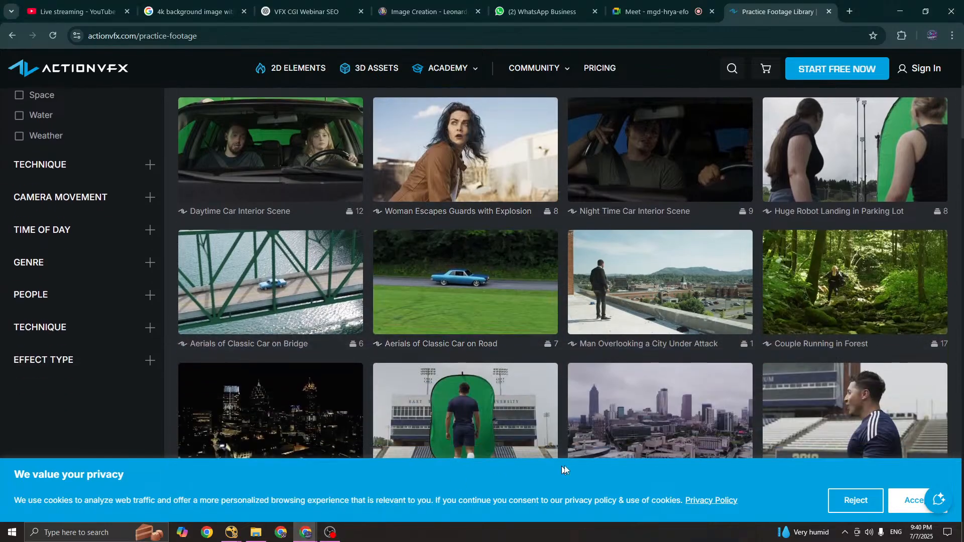
Step: Change the Google Meet presentation to share the entire screen
click(653, 11)
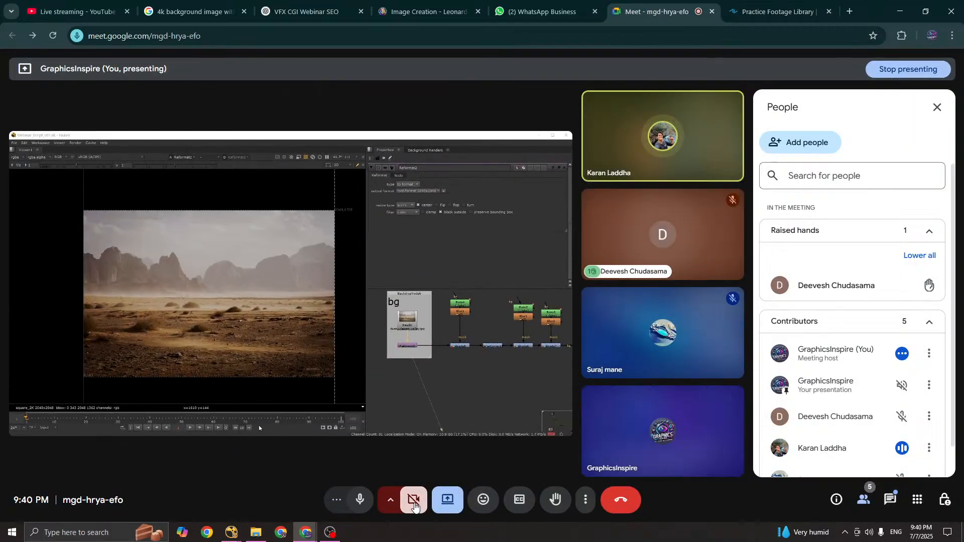
click(448, 499)
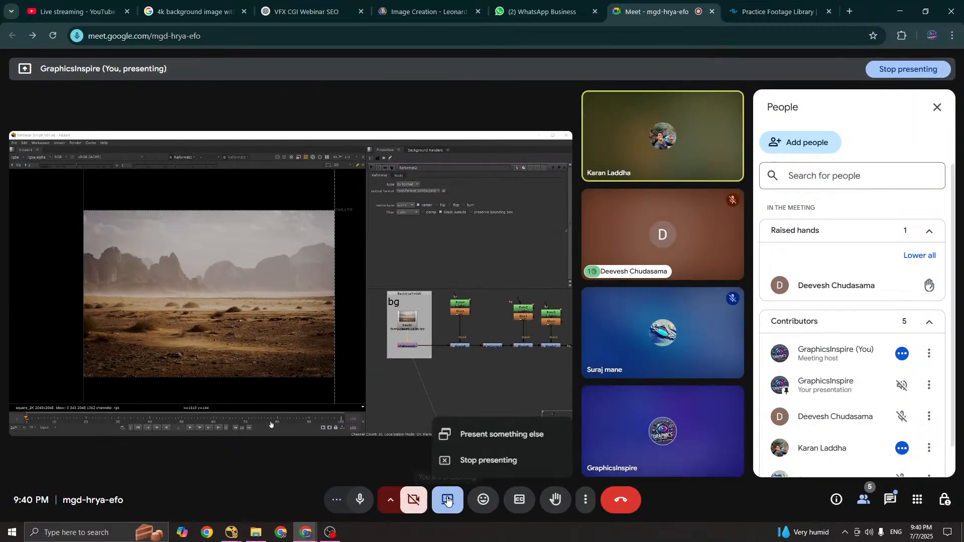
click(497, 444)
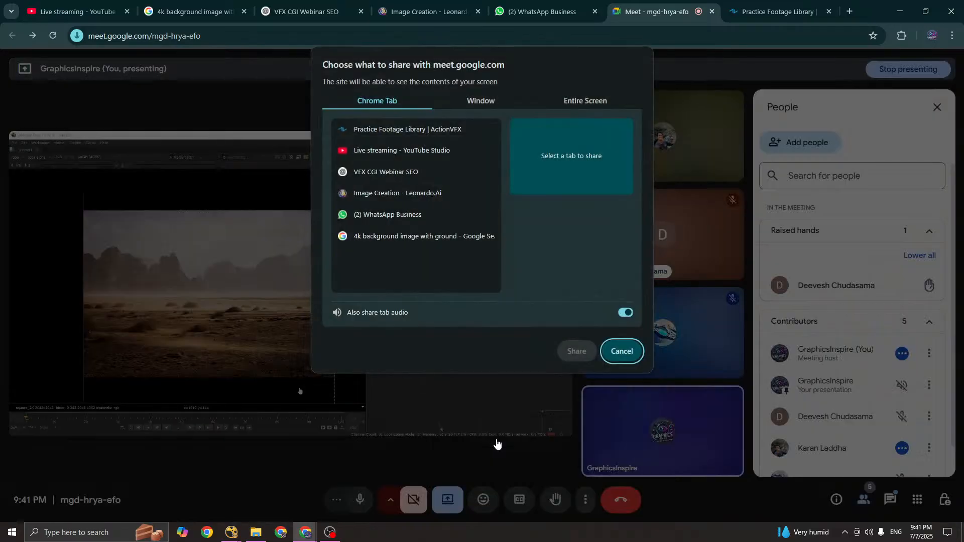
click(482, 101)
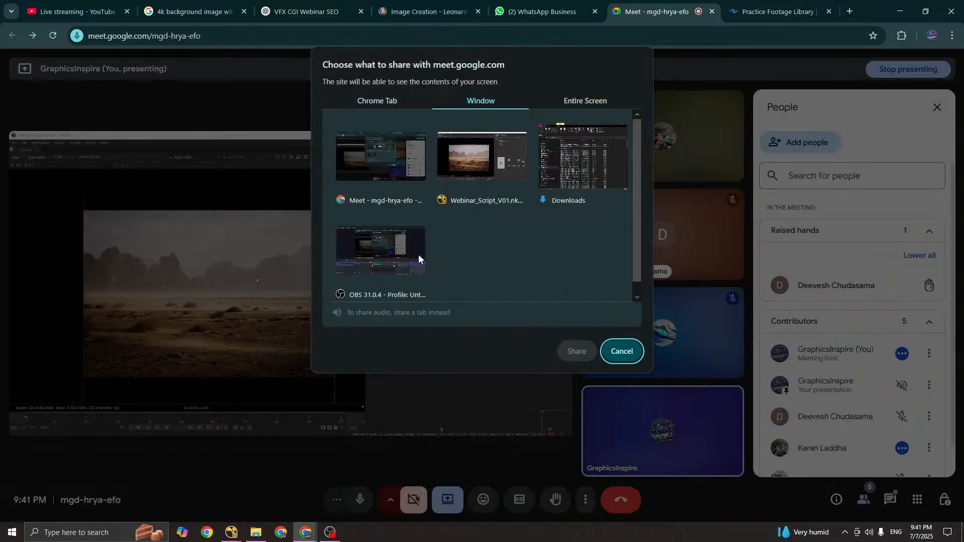
click(401, 170)
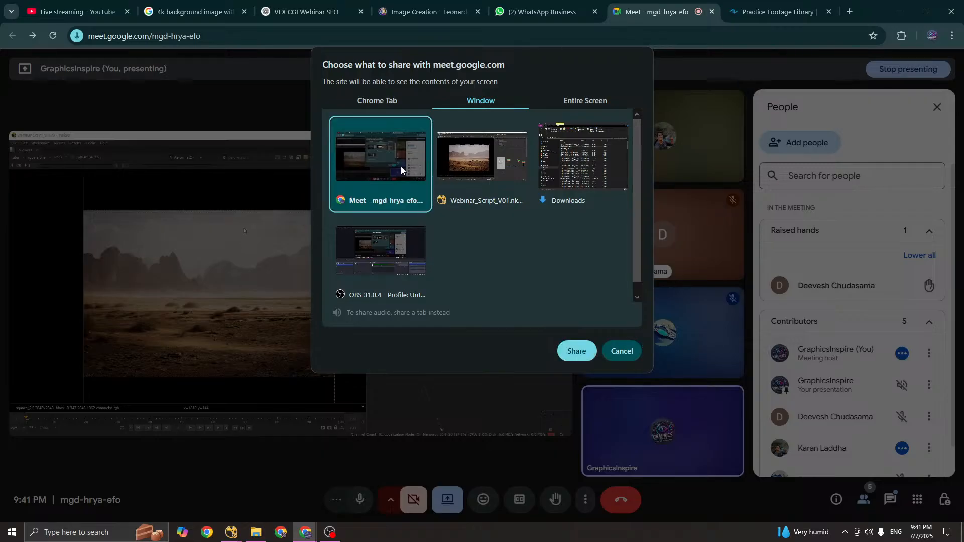
click(396, 102)
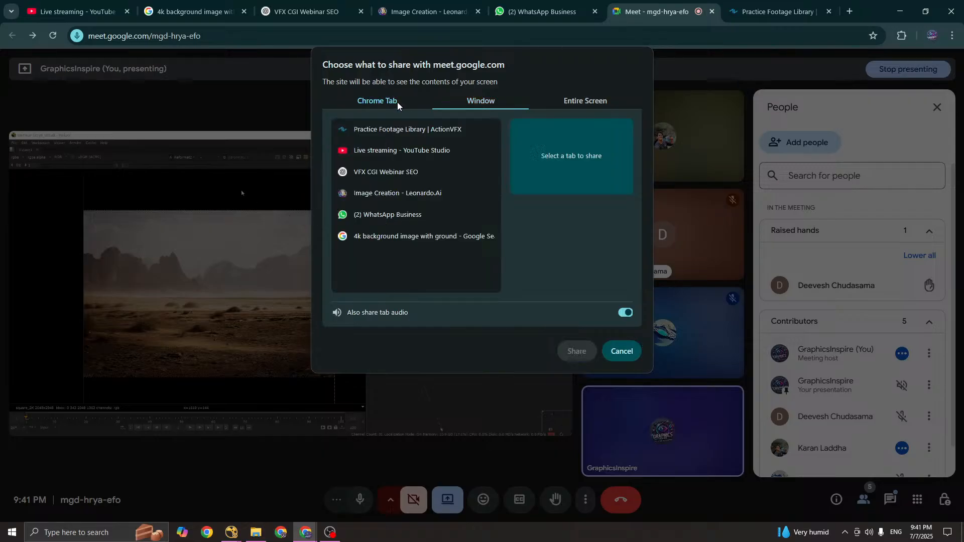
click(593, 100)
click(577, 352)
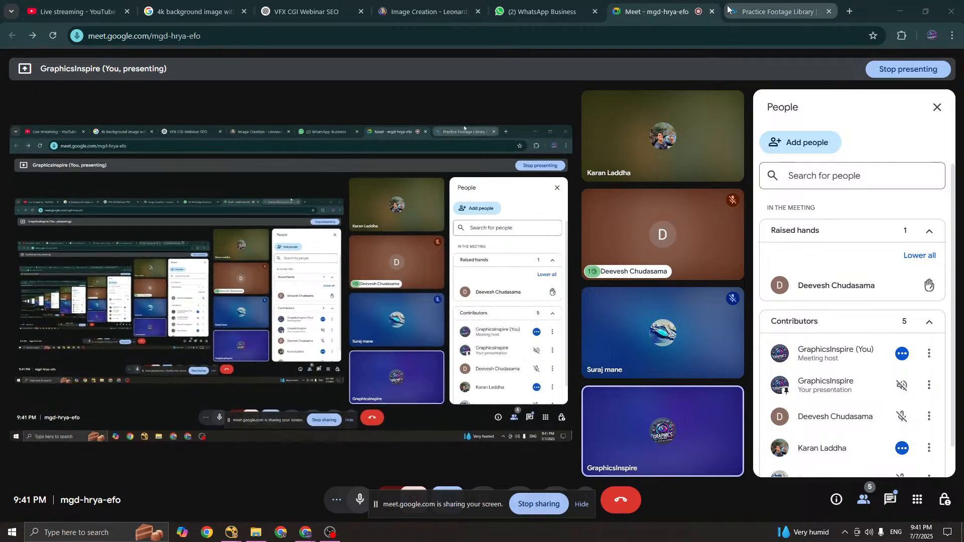
Step: Return to the ActionVFX practice footage page and move the floating Meet window clear of the clips
click(728, 8)
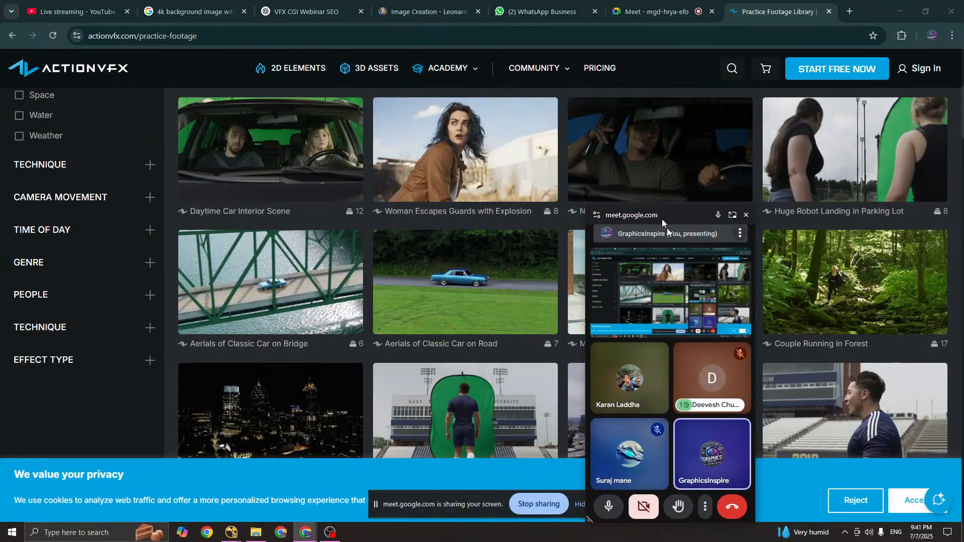
drag(662, 218, 666, 541)
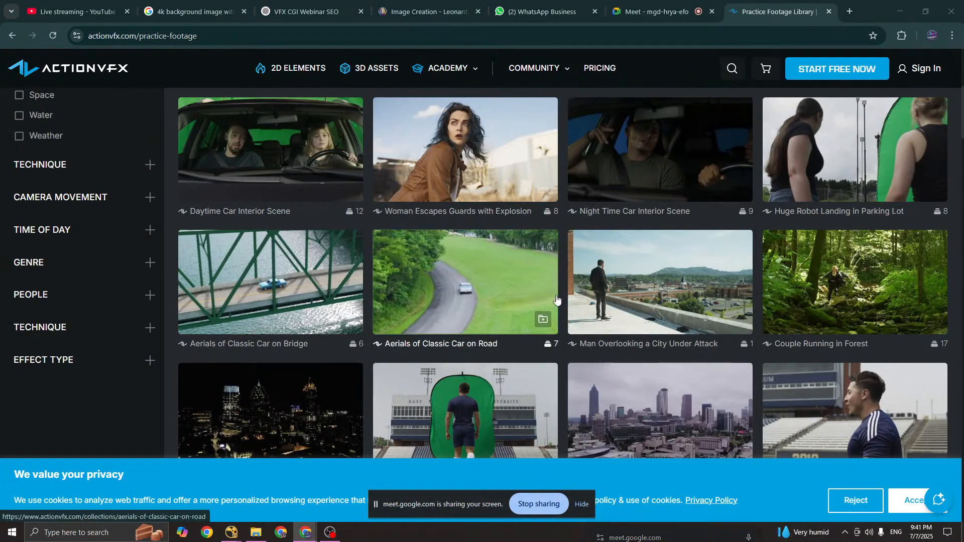
scroll(539, 313, up, 3)
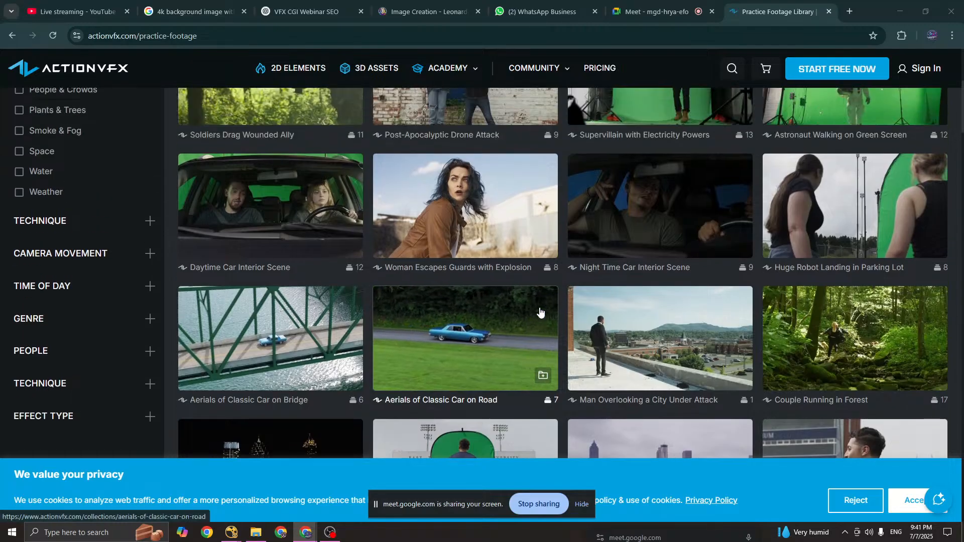
Step: Look through the practice footage library and open the Aerials of City at Day scene
scroll(540, 313, down, 4)
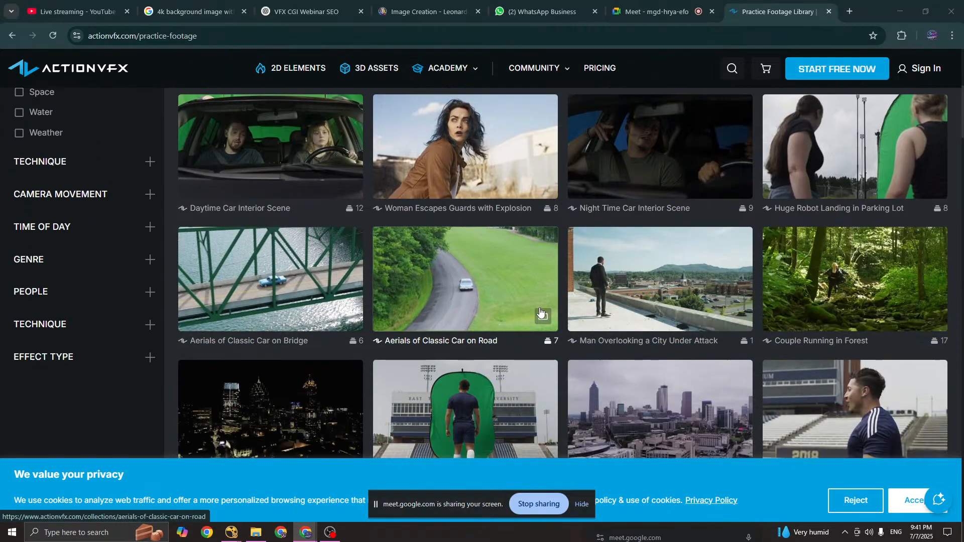
scroll(540, 313, down, 1)
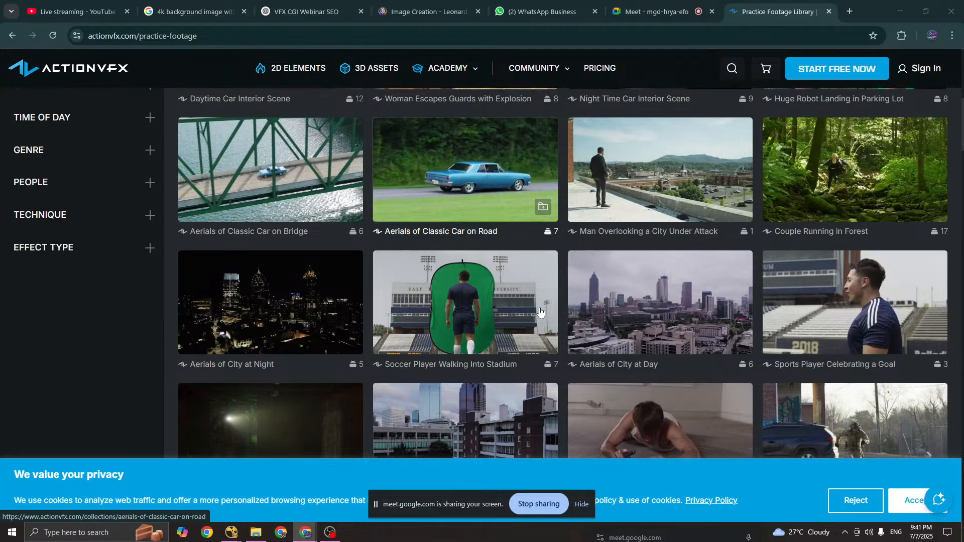
mouse_move(643, 338)
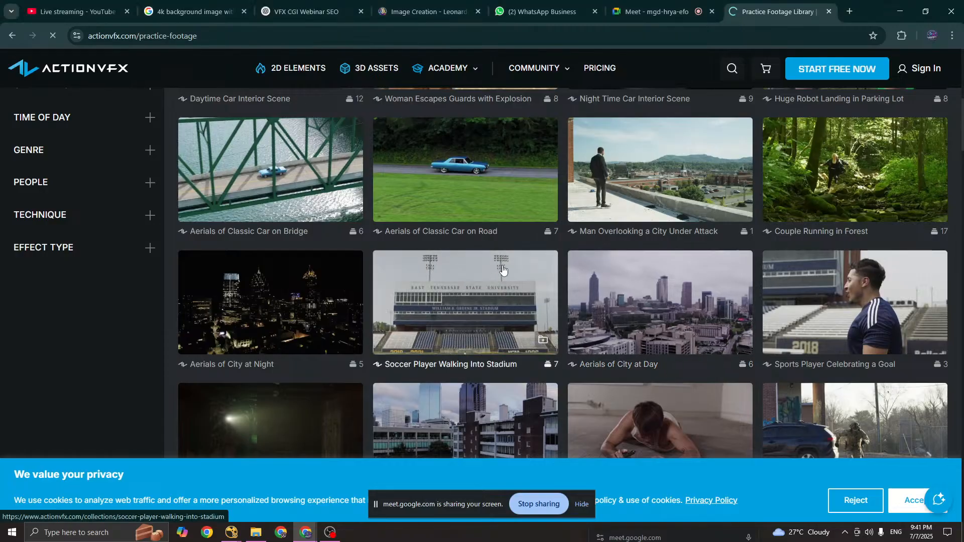
click(523, 287)
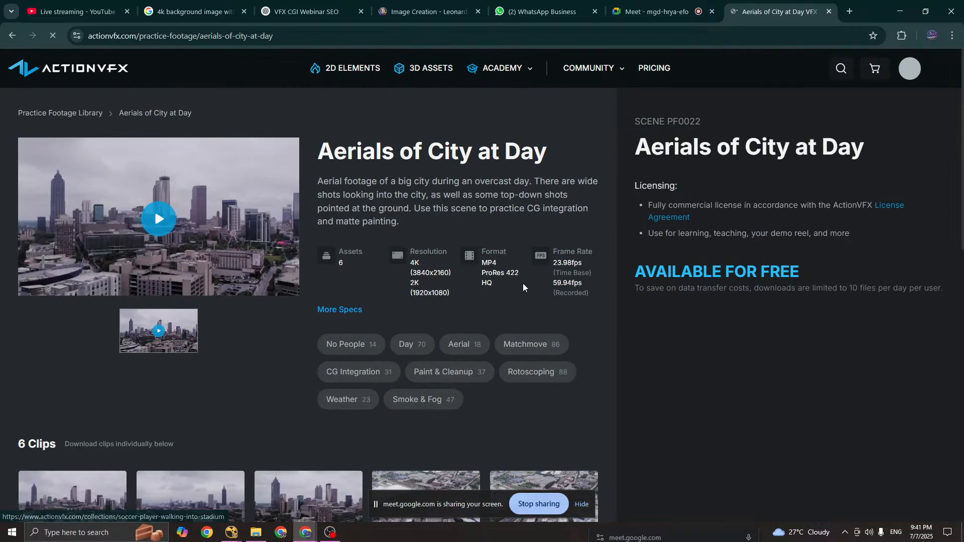
Step: Preview Clip 1 of the Aerials of City at Day scene in full screen and hide the screen-sharing notice
scroll(345, 370, down, 3)
scroll(345, 370, down, 1)
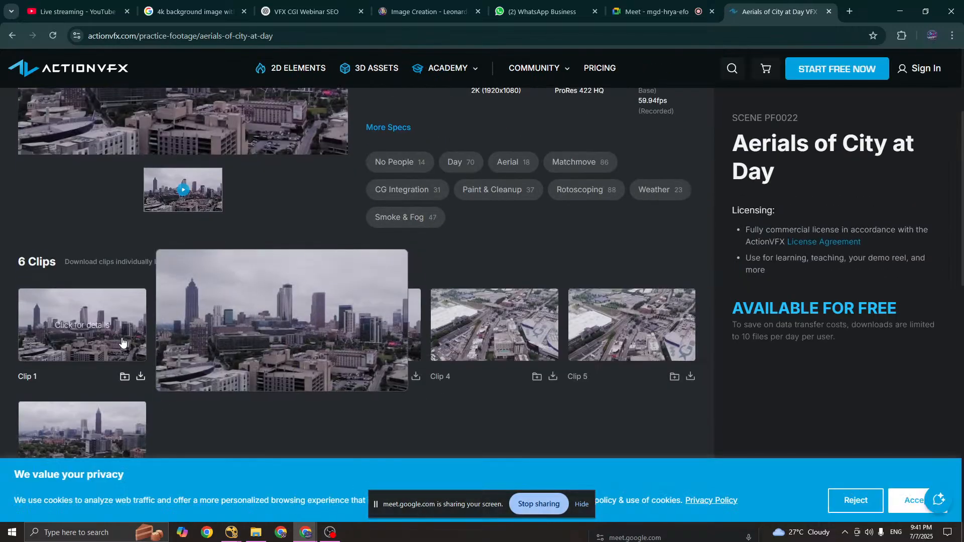
click(122, 341)
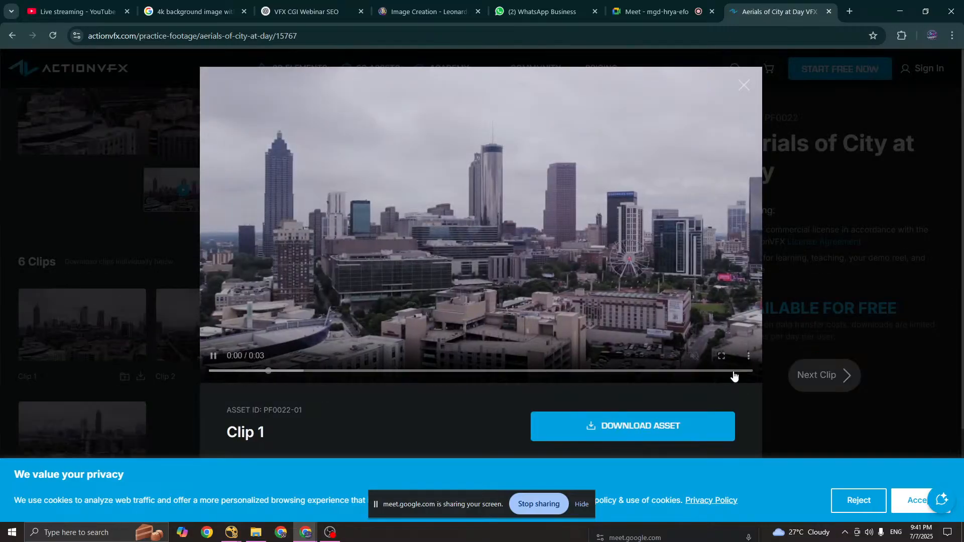
click(721, 356)
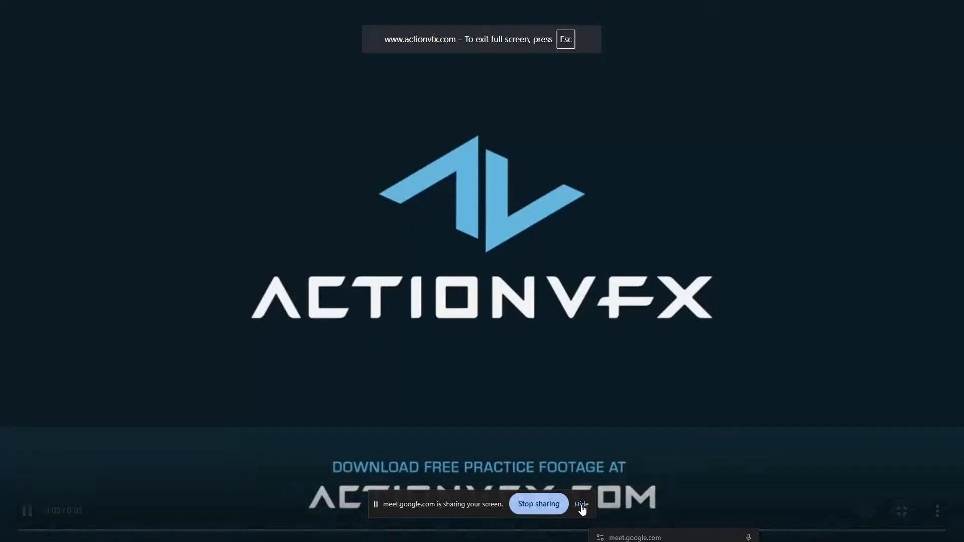
click(581, 503)
key(Escape)
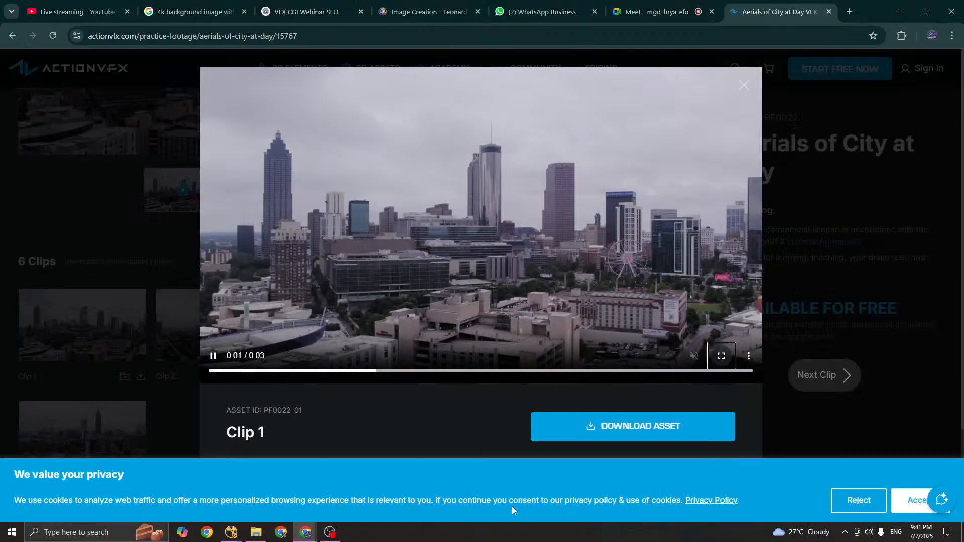
Step: View Clip 1 in full screen again and rewind it to its first frame
click(712, 355)
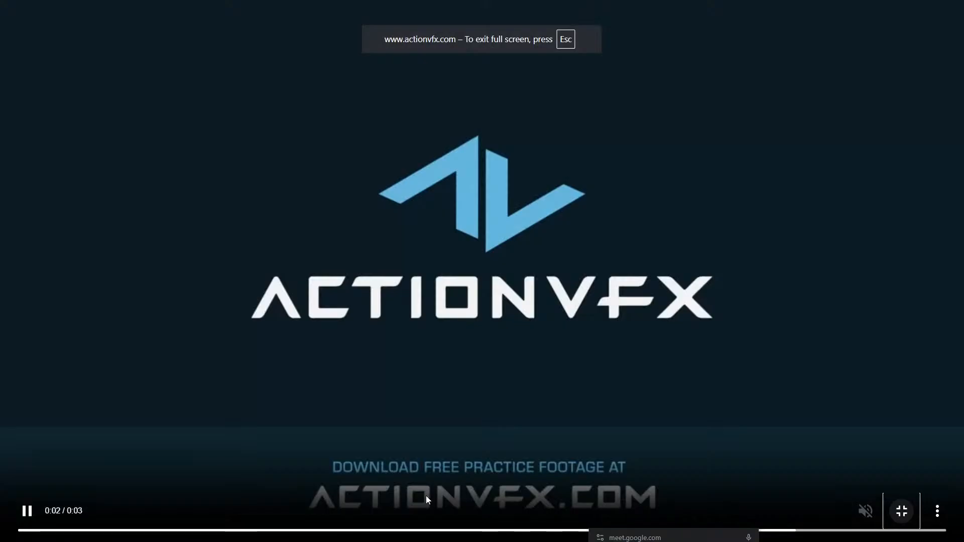
key(Escape)
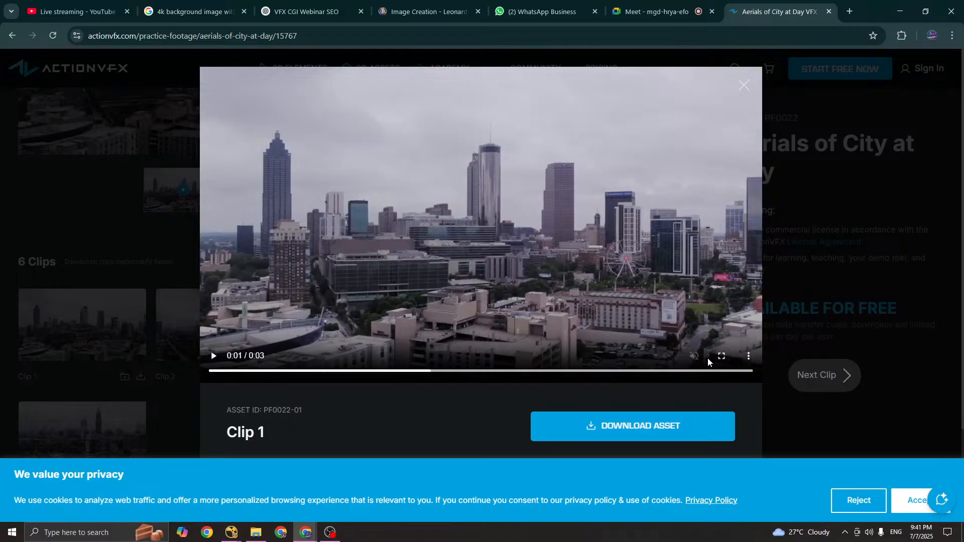
click(722, 356)
drag(114, 532, 26, 531)
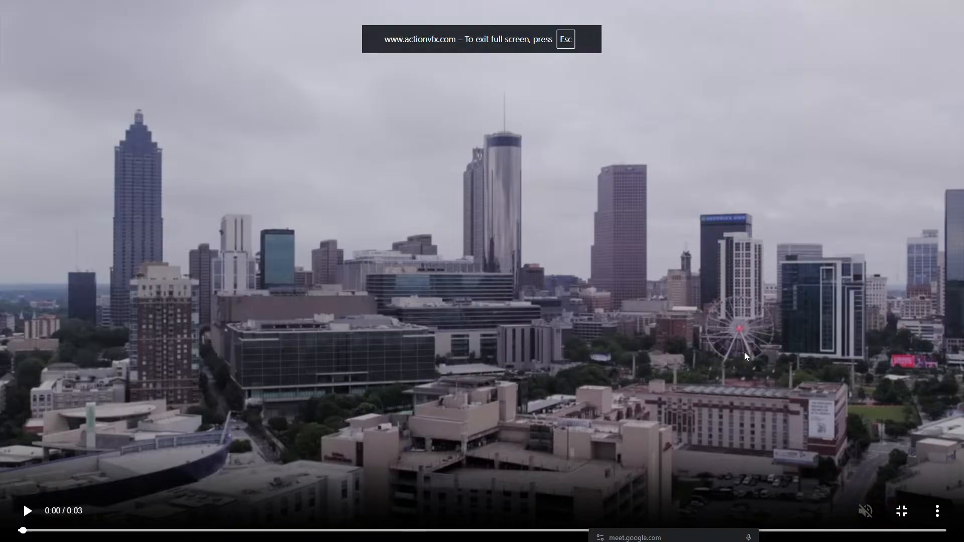
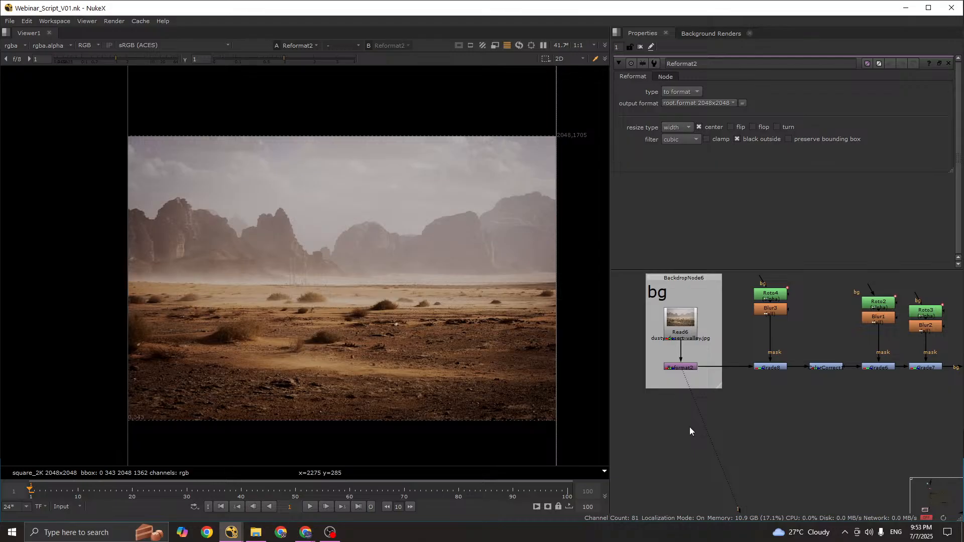
Step: In Nuke, locate the bg backdrop in the node graph and show its Reformat2 output in the viewer
scroll(688, 426, down, 5)
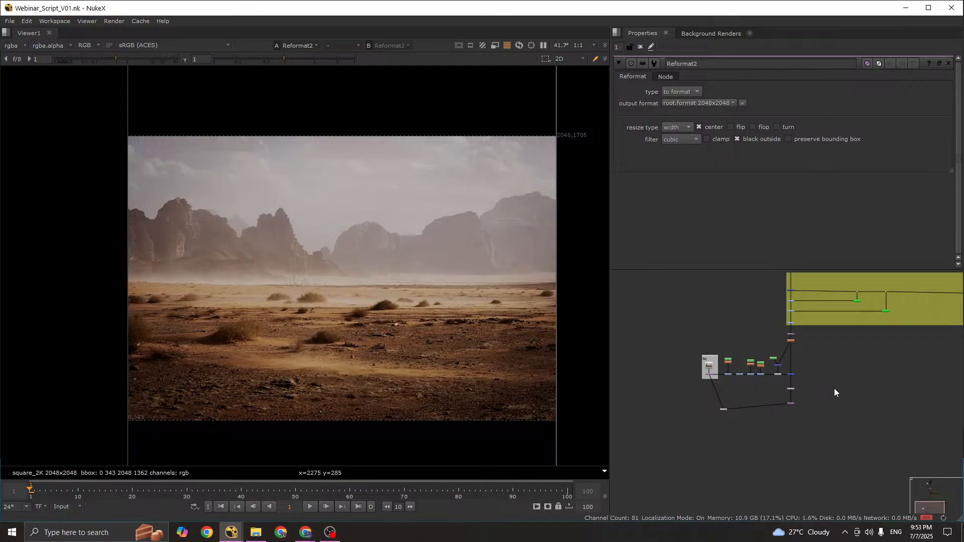
middle_drag(835, 392, 825, 419)
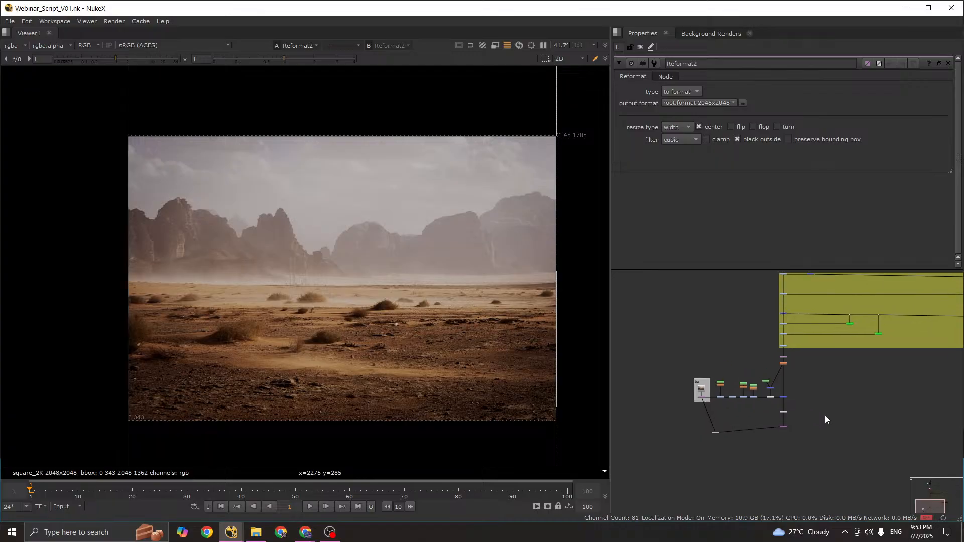
scroll(826, 419, up, 1)
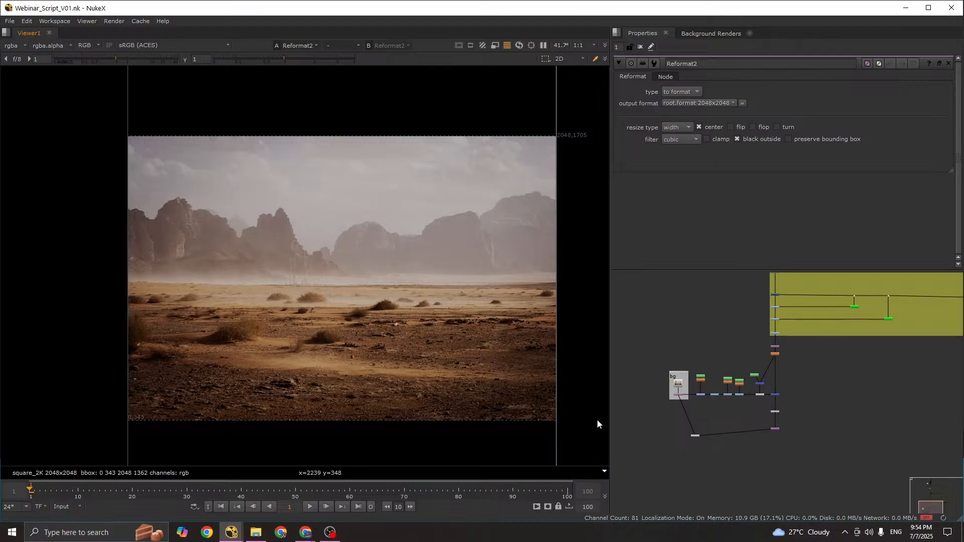
scroll(598, 419, up, 1)
scroll(700, 387, up, 5)
drag(680, 372, 789, 433)
key(1)
Step: Show the finished helicopter composite from the Reformat4 node at the end of the node tree in the viewer
scroll(770, 392, down, 5)
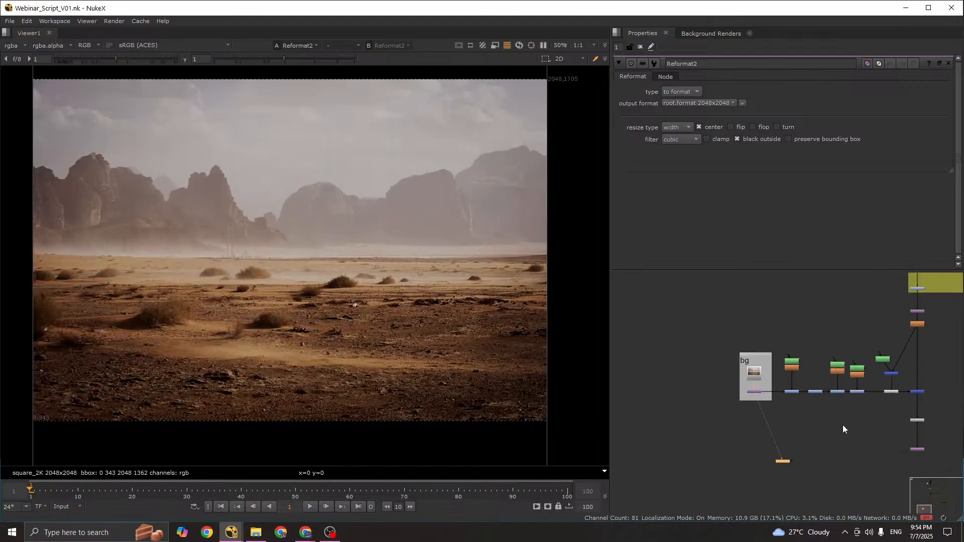
middle_drag(842, 425, 744, 339)
drag(837, 347, 765, 385)
key(1)
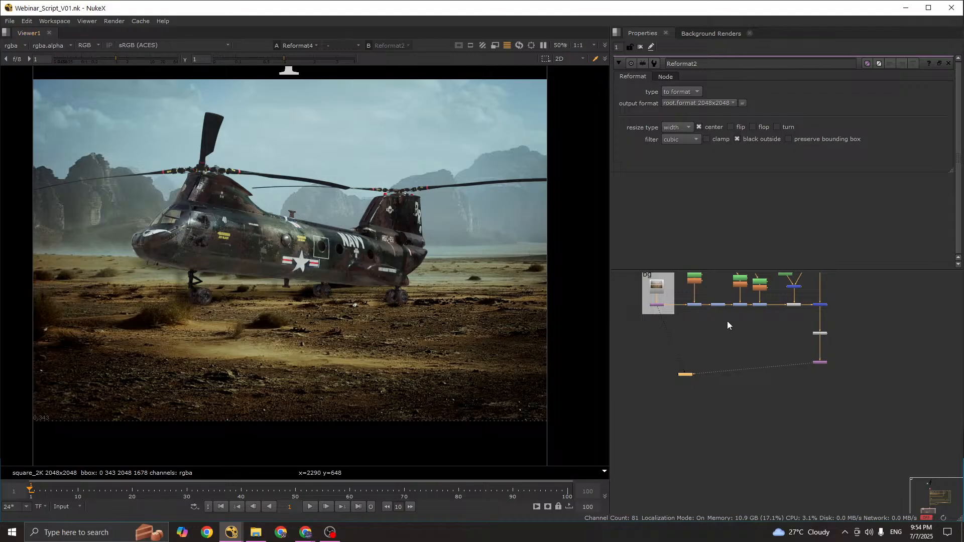
Step: Return to the bg backdrop and display the ungraded desert plate from Reformat2 for comparison
middle_drag(727, 321, 728, 365)
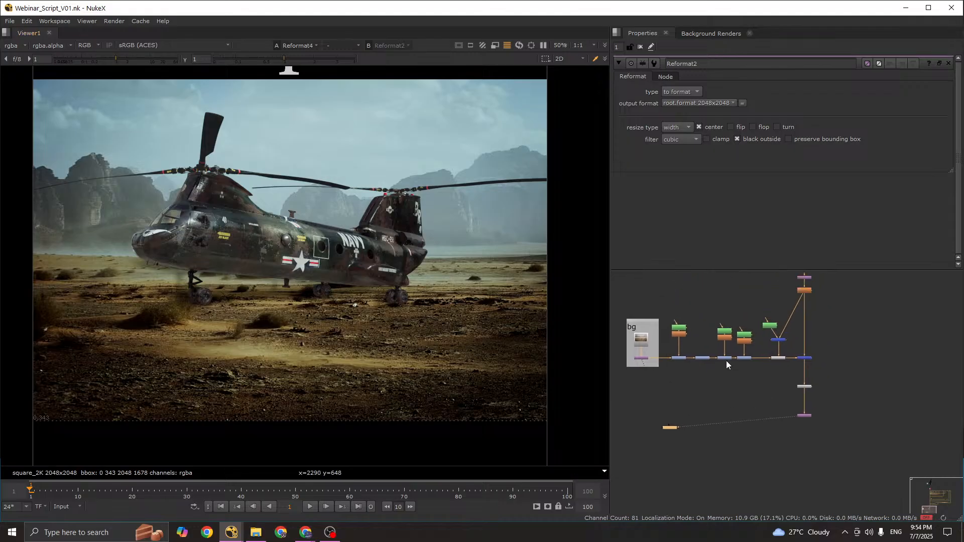
scroll(703, 372, up, 5)
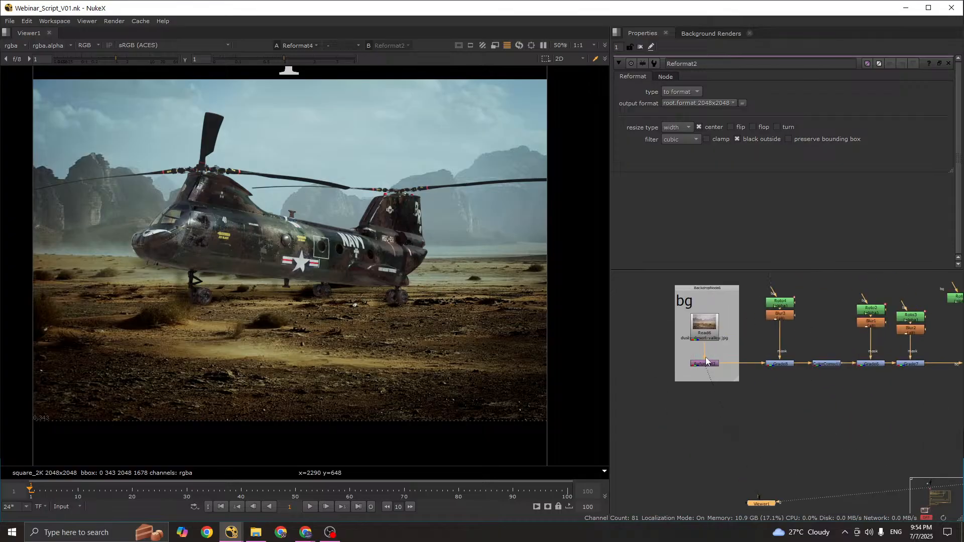
key(1)
Step: Inspect the desert plate up close around the bushes, the thin towers and the rock formations
scroll(276, 299, up, 6)
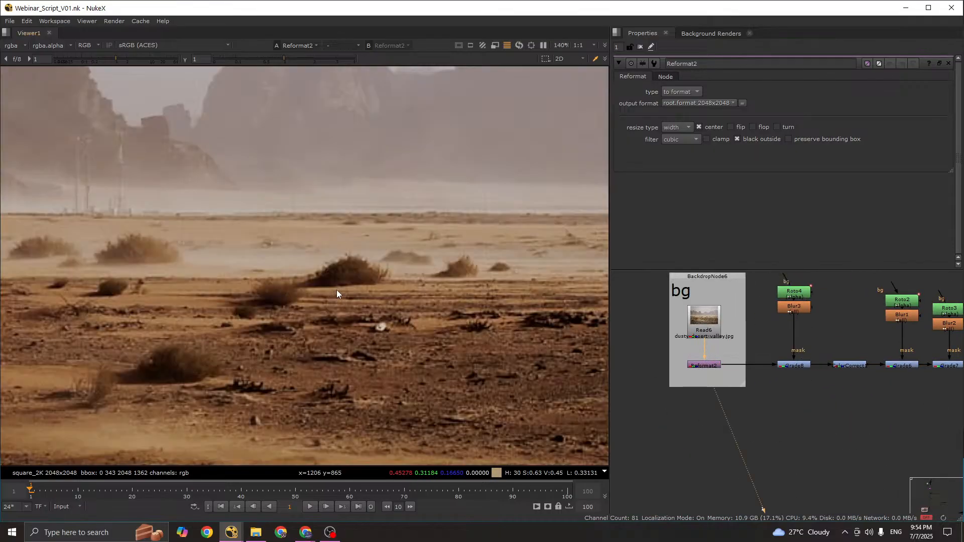
ctrl+shift+drag(463, 221, 33, 355)
scroll(204, 272, down, 8)
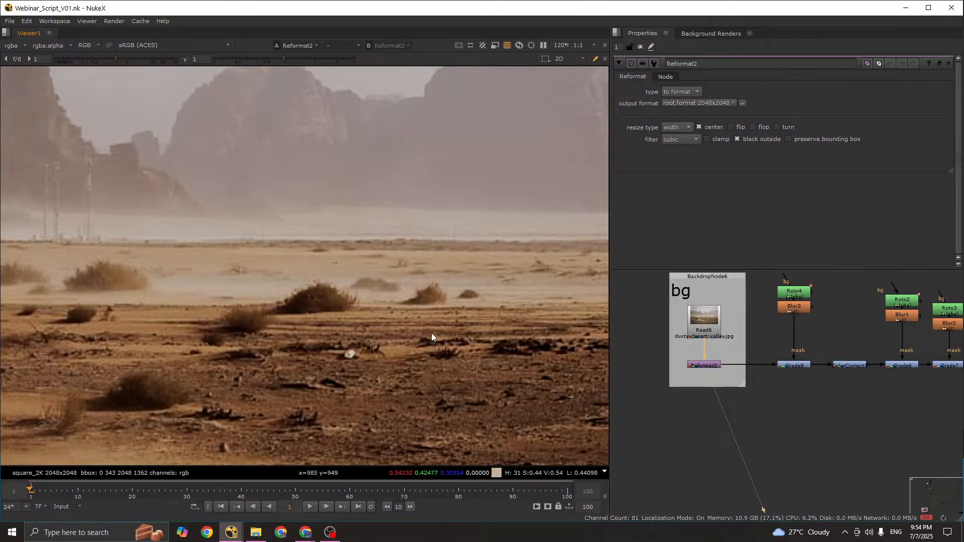
scroll(288, 294, down, 2)
scroll(314, 311, up, 2)
scroll(313, 311, up, 3)
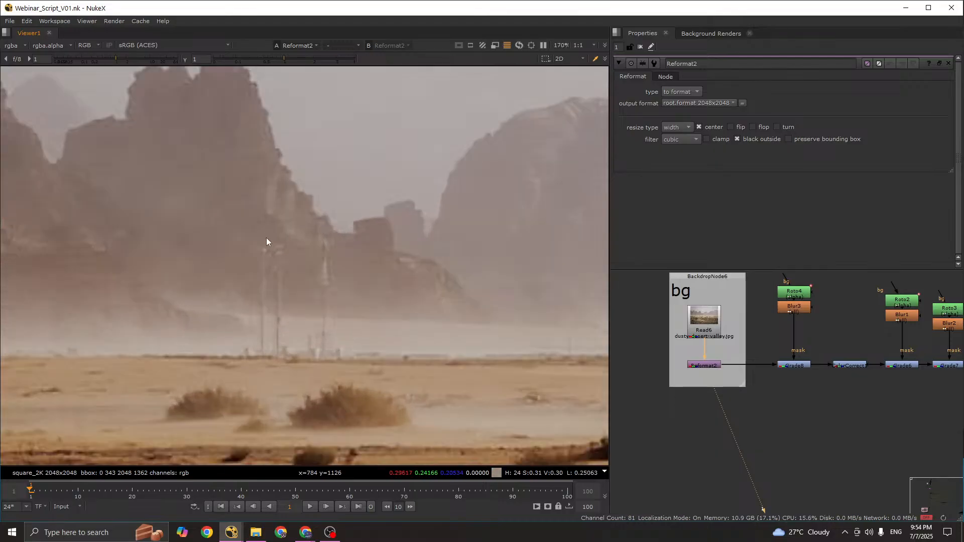
scroll(358, 319, down, 4)
scroll(464, 369, down, 1)
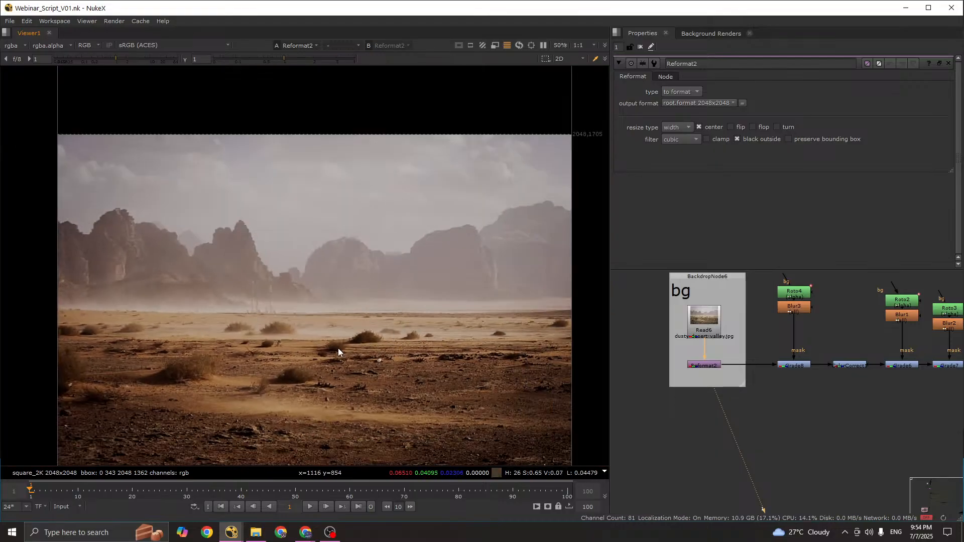
Step: Compare the whole desert plate with close views of its horizon, haze and distant mountains
scroll(396, 218, down, 2)
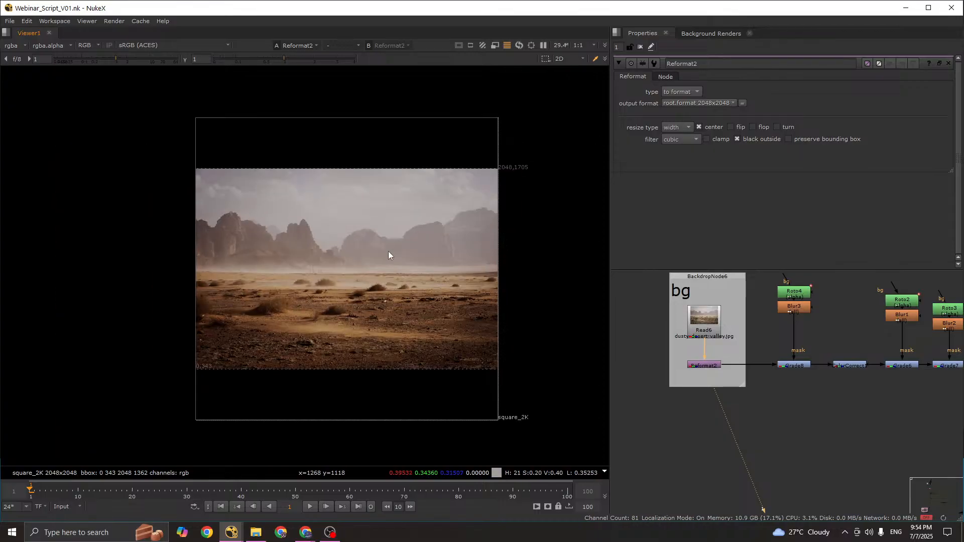
scroll(389, 254, up, 2)
scroll(398, 247, down, 2)
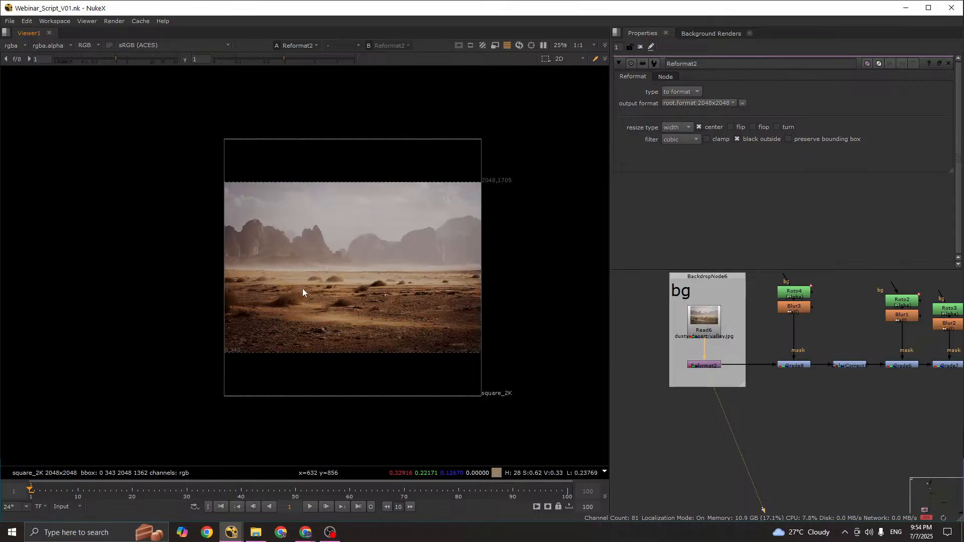
scroll(352, 283, up, 6)
scroll(439, 248, down, 2)
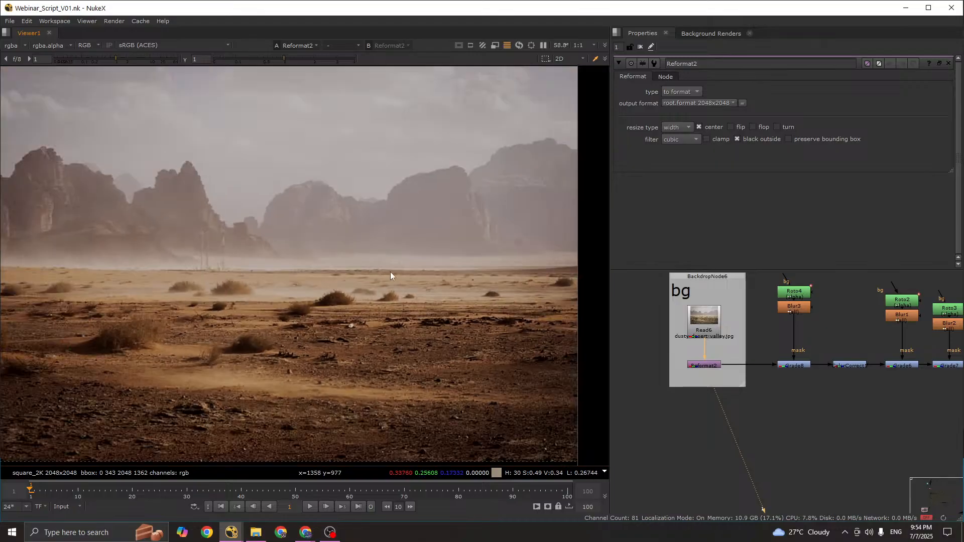
drag(507, 229, 308, 290)
scroll(453, 269, up, 2)
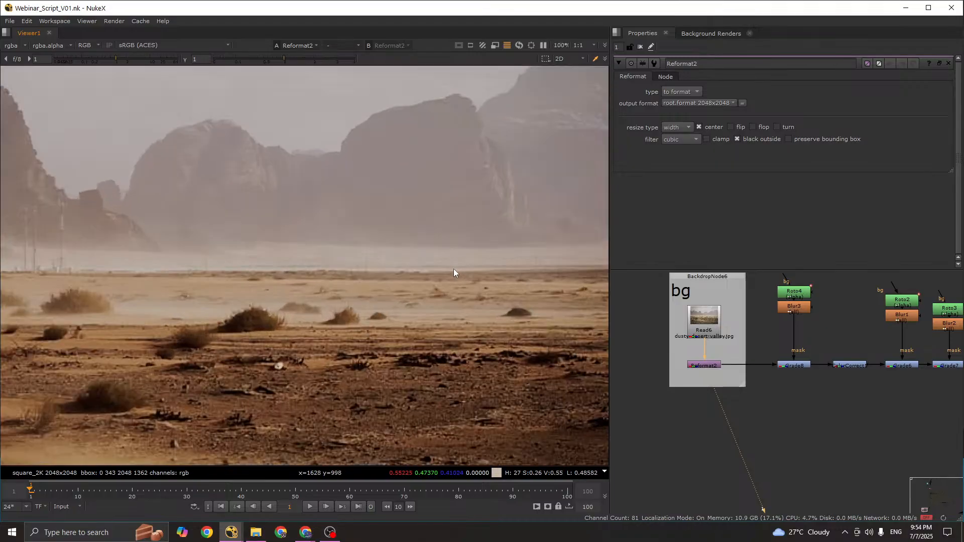
scroll(429, 278, down, 3)
drag(438, 267, 300, 290)
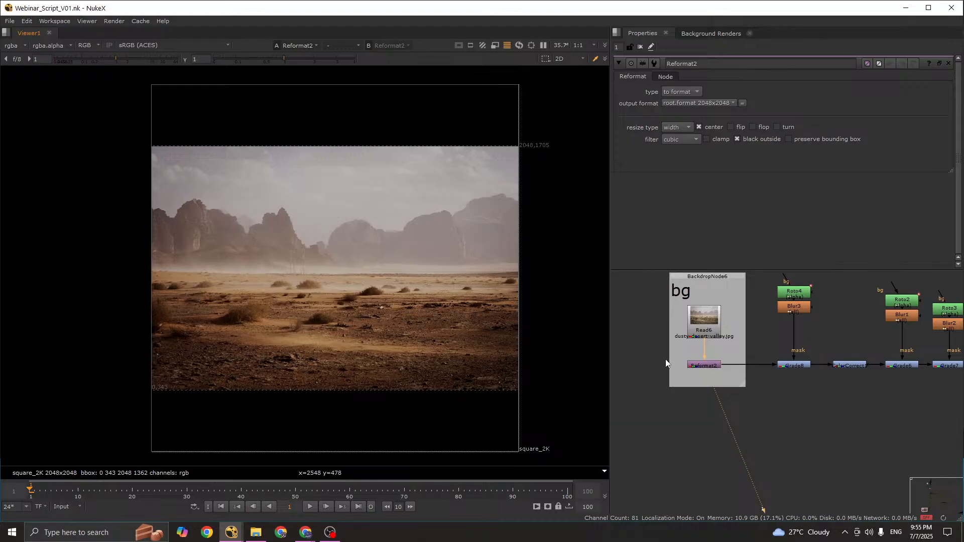
scroll(664, 360, up, 2)
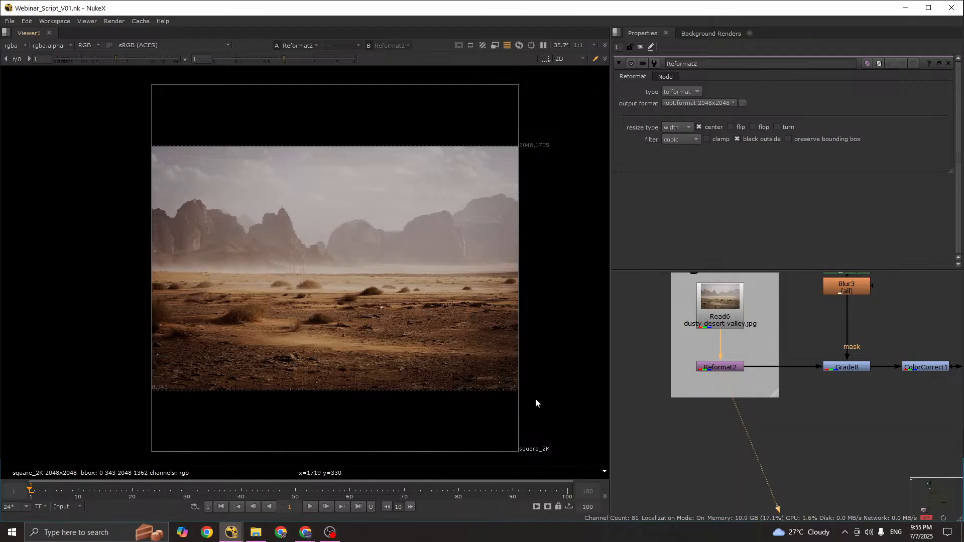
drag(247, 192, 543, 366)
scroll(340, 262, up, 3)
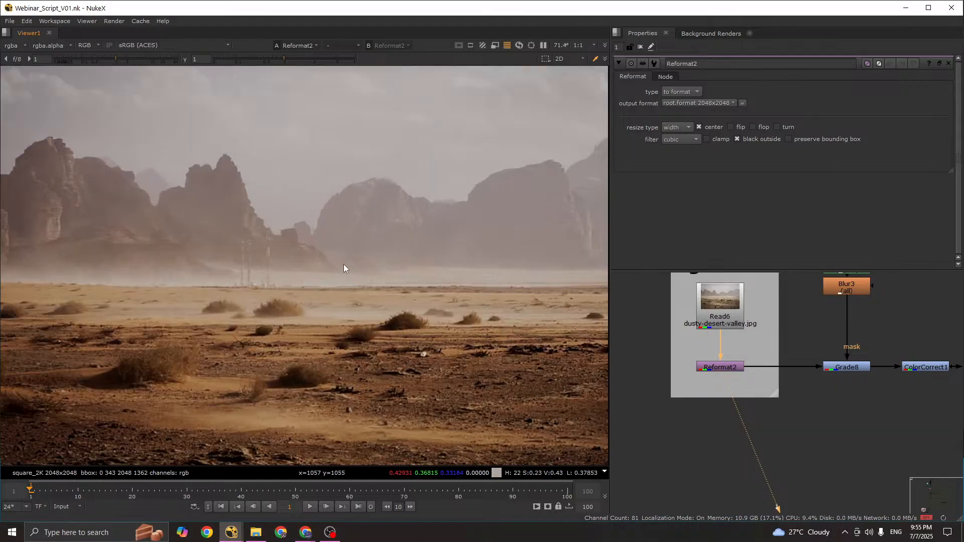
Step: Switch to Chrome, view the city aerial Clip 1 in full screen, and leave full screen
mouse_move(308, 535)
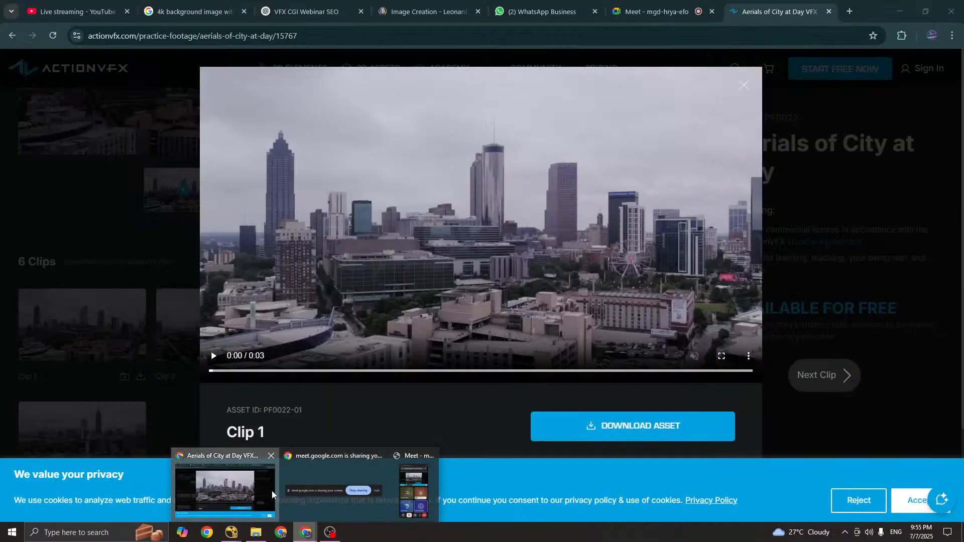
click(236, 489)
click(723, 355)
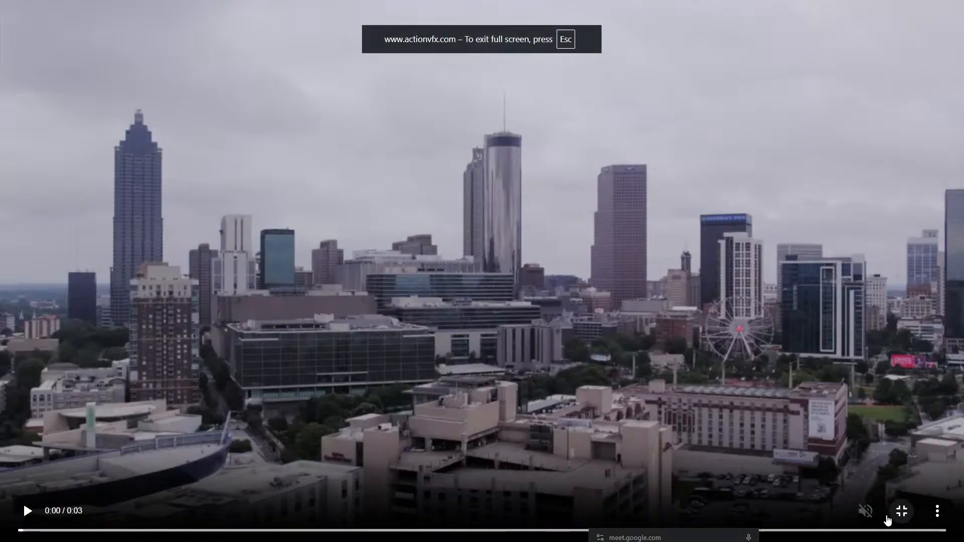
click(898, 511)
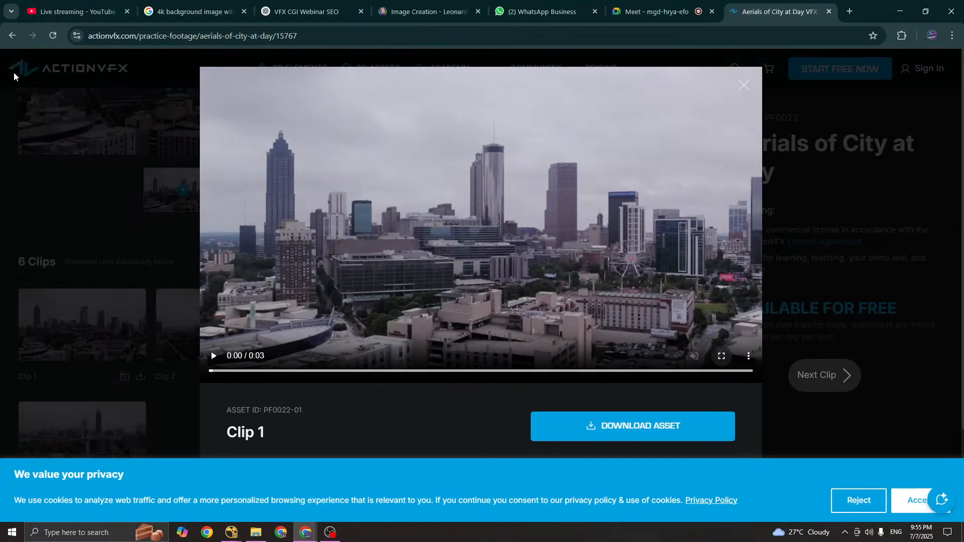
Step: Close the Clip 1 preview and go back from the scene page to the practice footage library
click(63, 128)
scroll(256, 229, up, 4)
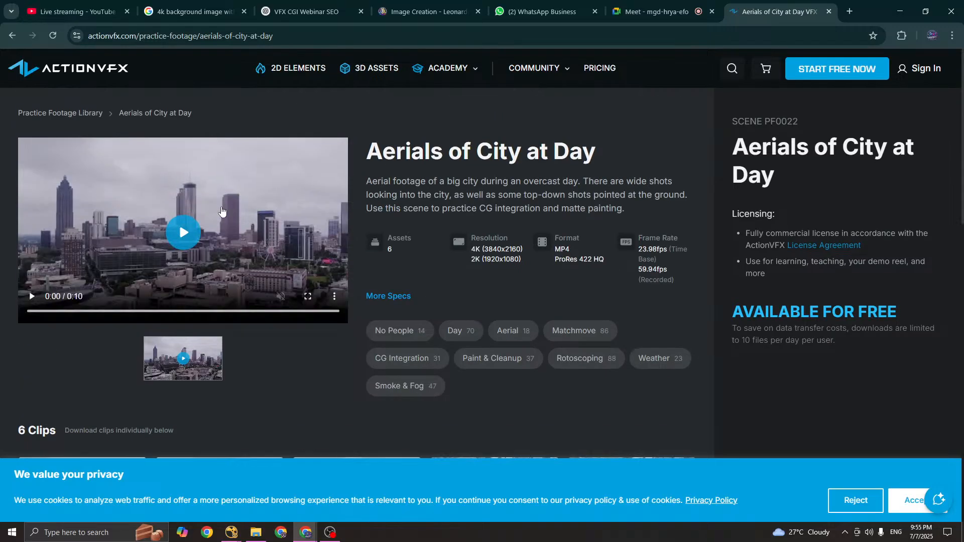
click(11, 35)
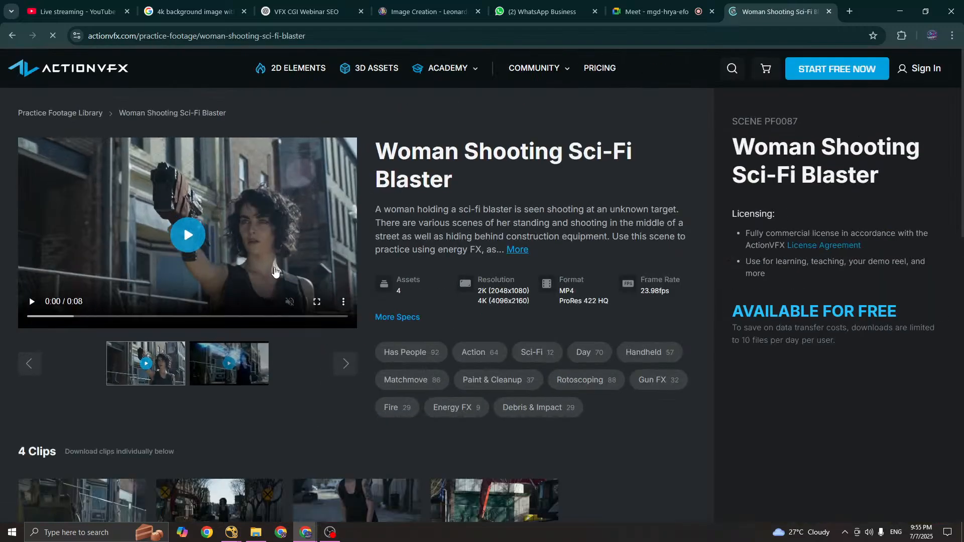
Step: View the Woman Shooting Sci-Fi Blaster preview in full screen, pause on several of its shots, and leave full screen
click(315, 303)
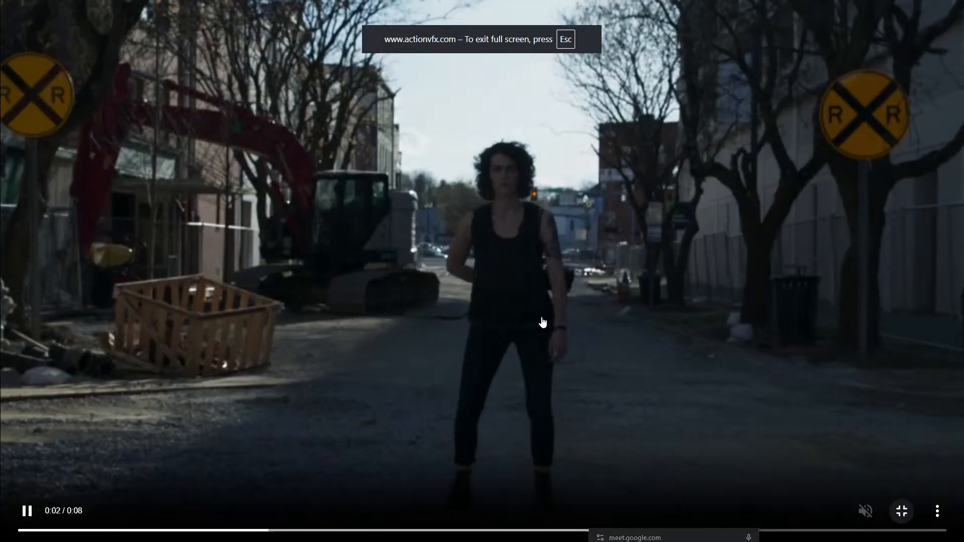
click(543, 323)
click(250, 530)
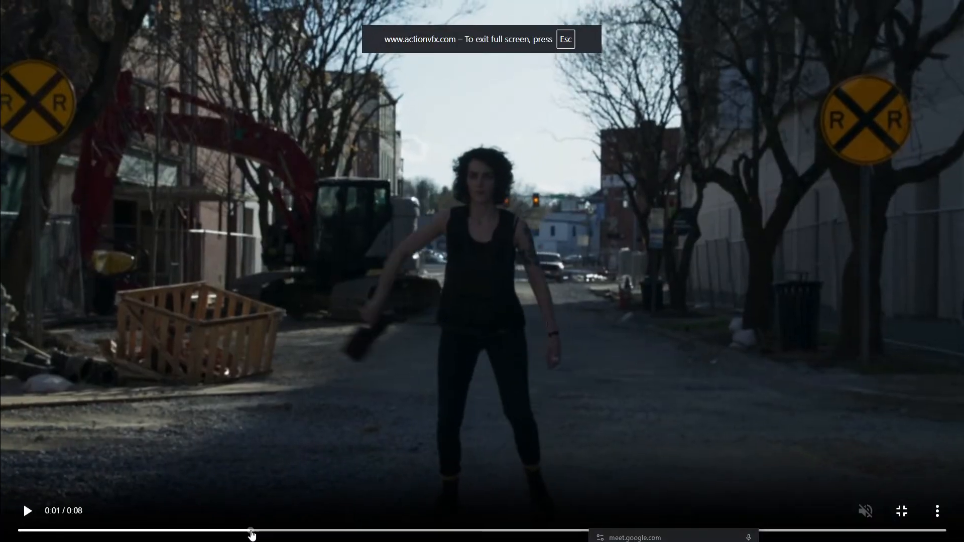
click(139, 530)
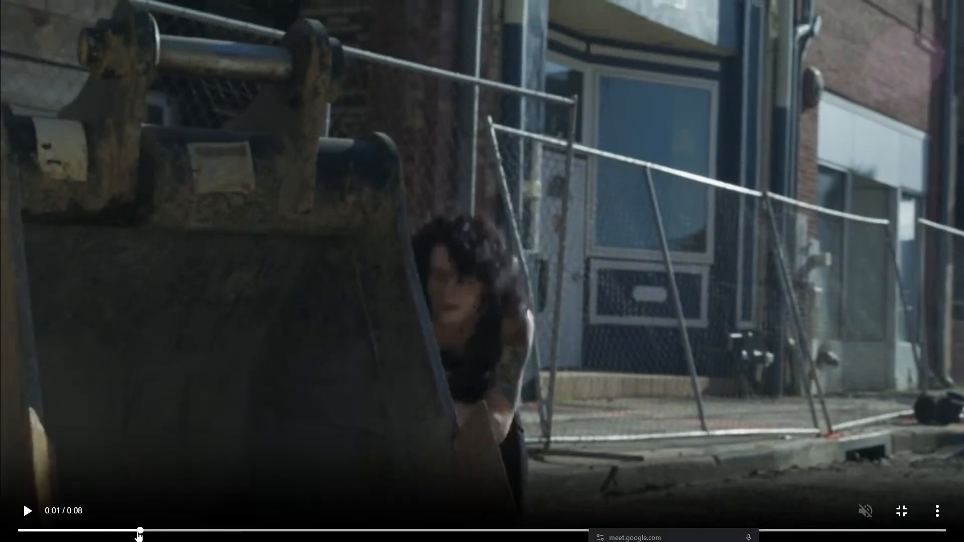
click(28, 511)
click(39, 530)
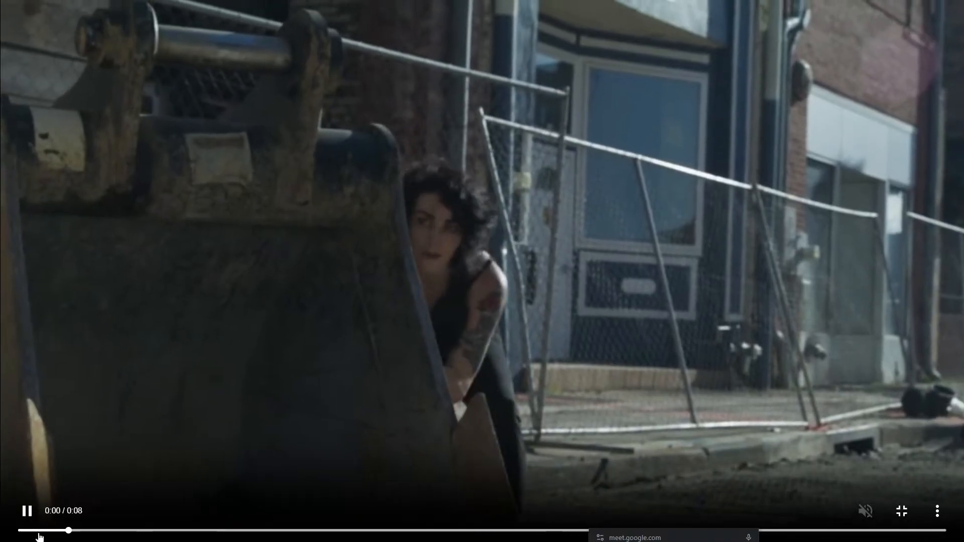
click(28, 513)
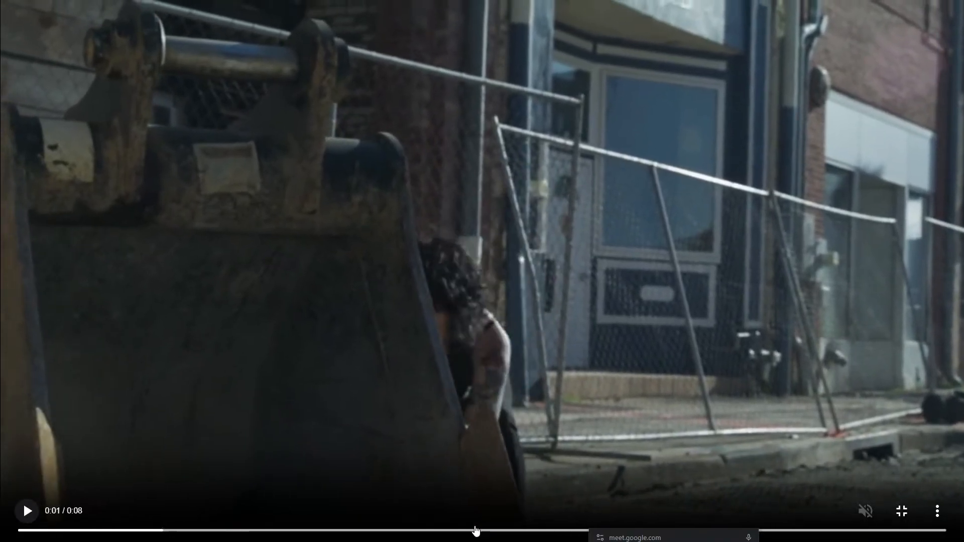
click(501, 530)
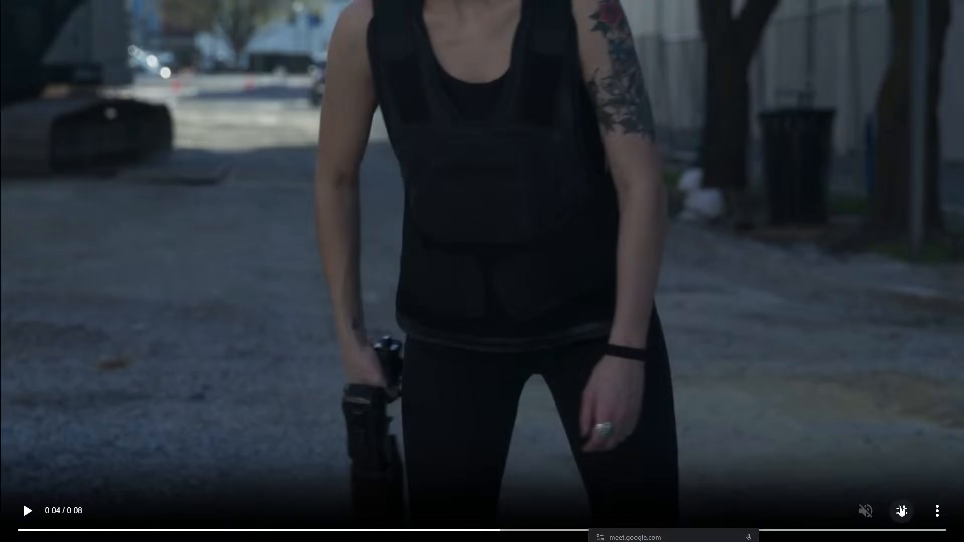
click(902, 511)
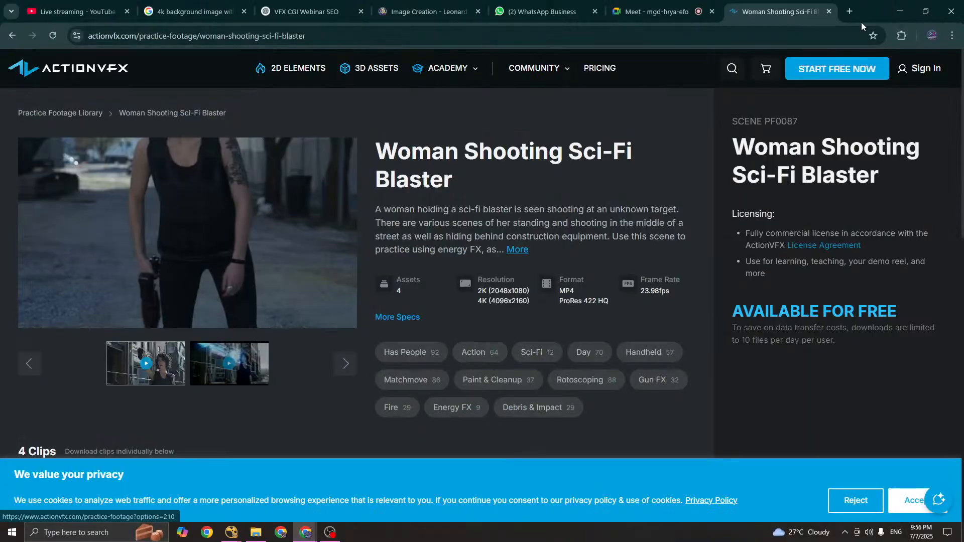
Step: Switch to the NukeX script and align the Viewer node directly beneath the bg backdrop in the node graph
click(231, 533)
click(271, 506)
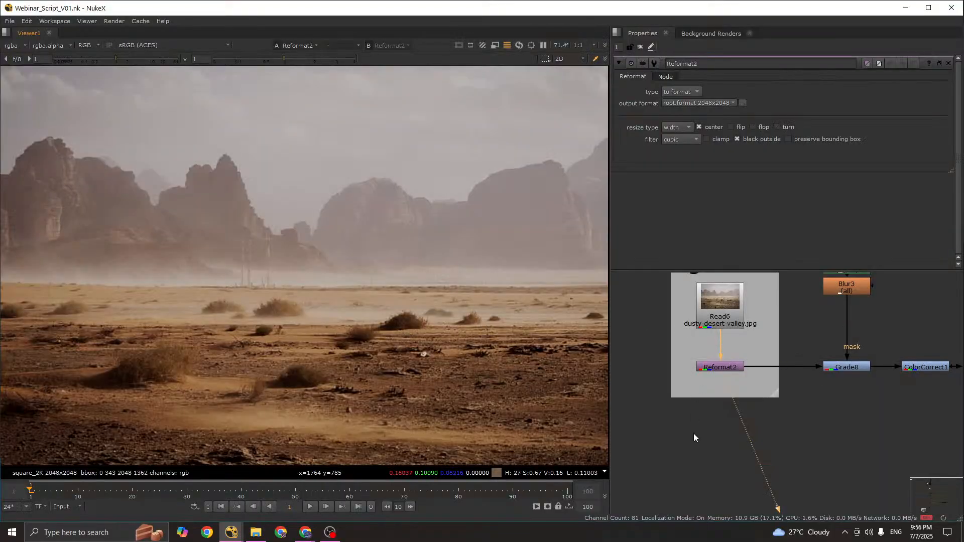
scroll(693, 436, down, 6)
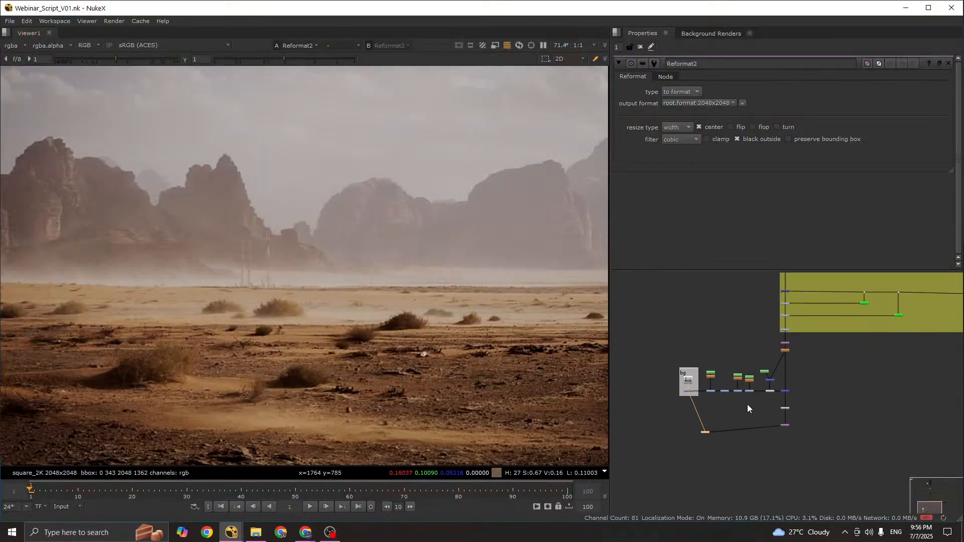
scroll(755, 392, up, 1)
click(767, 343)
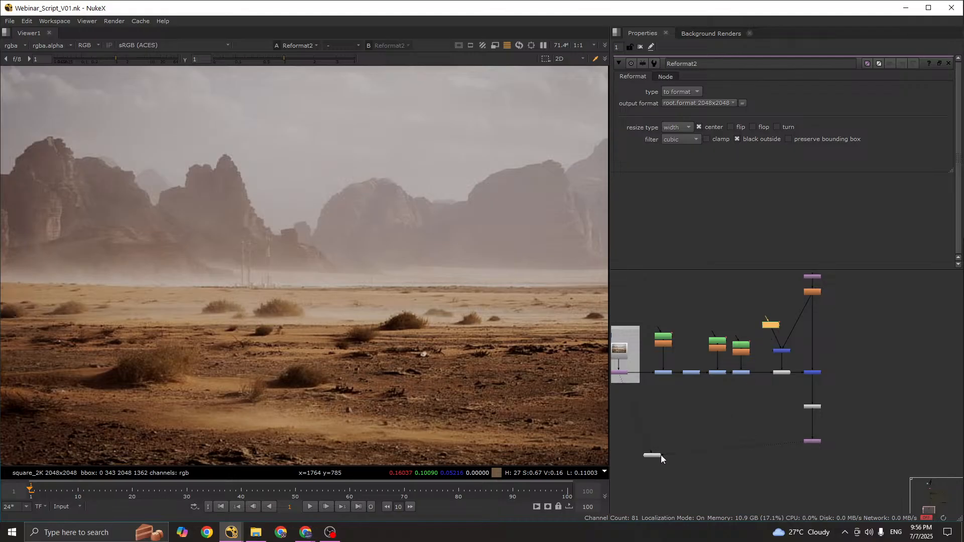
drag(657, 455, 631, 450)
middle_drag(653, 395, 693, 407)
drag(664, 462, 660, 462)
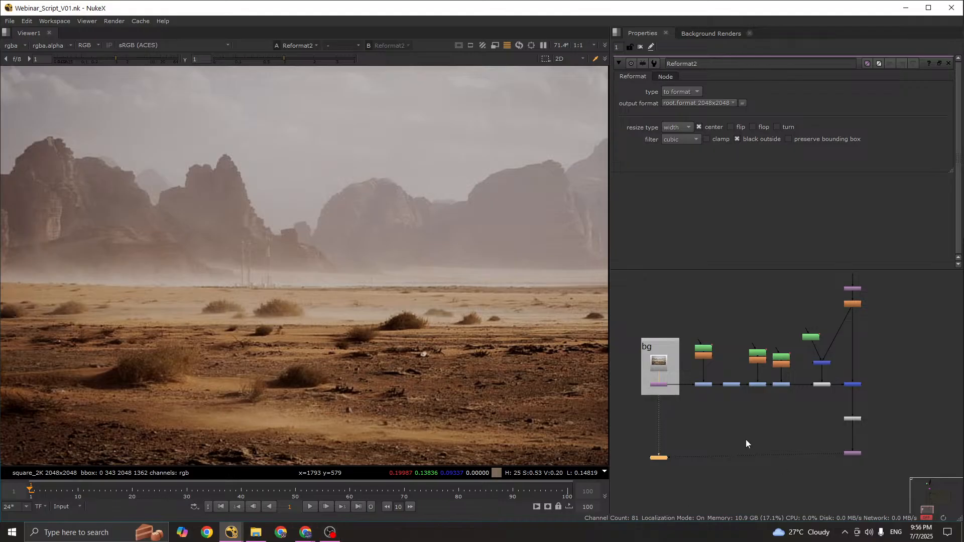
Step: Inspect the Roto, Blur and Grade nodes along the background branch, and switch back to Chrome
scroll(745, 439, up, 2)
scroll(745, 439, down, 2)
scroll(793, 355, up, 3)
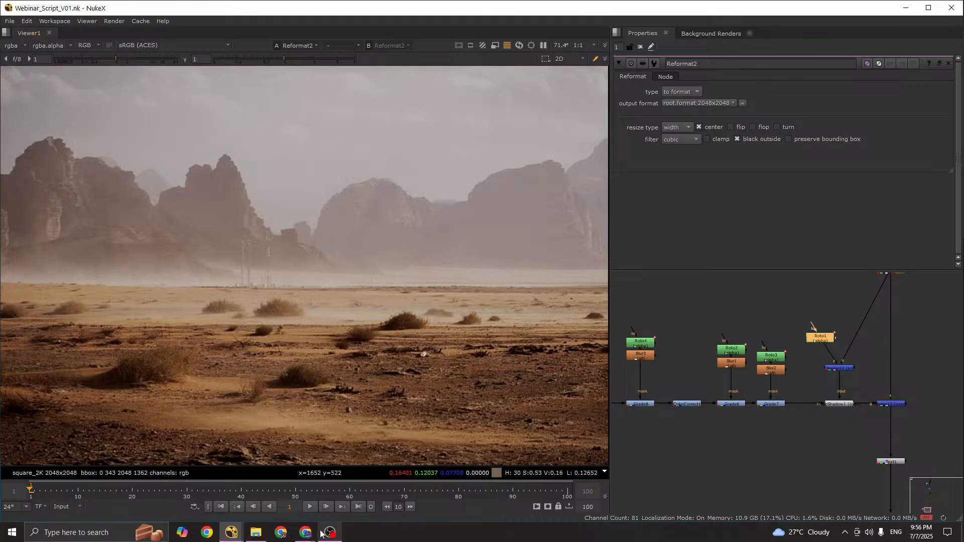
mouse_move(315, 537)
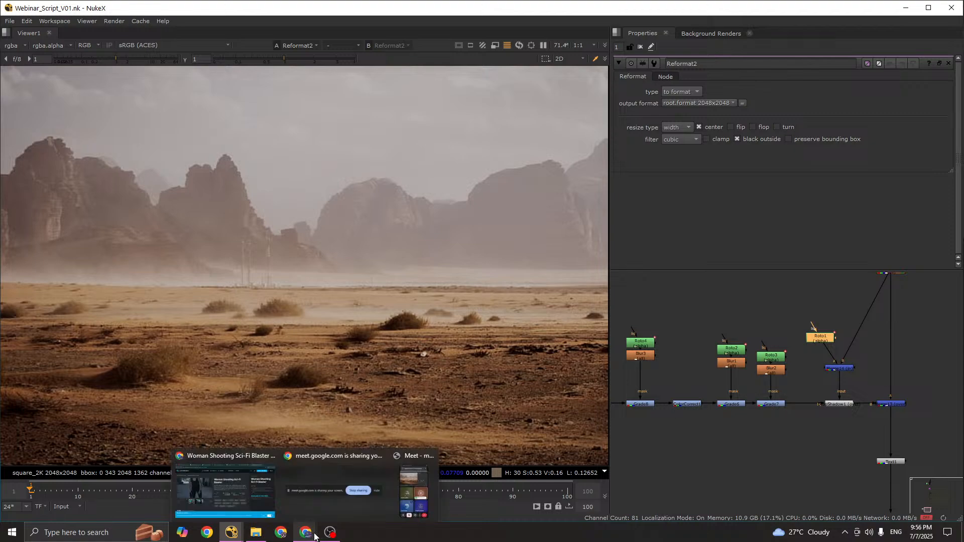